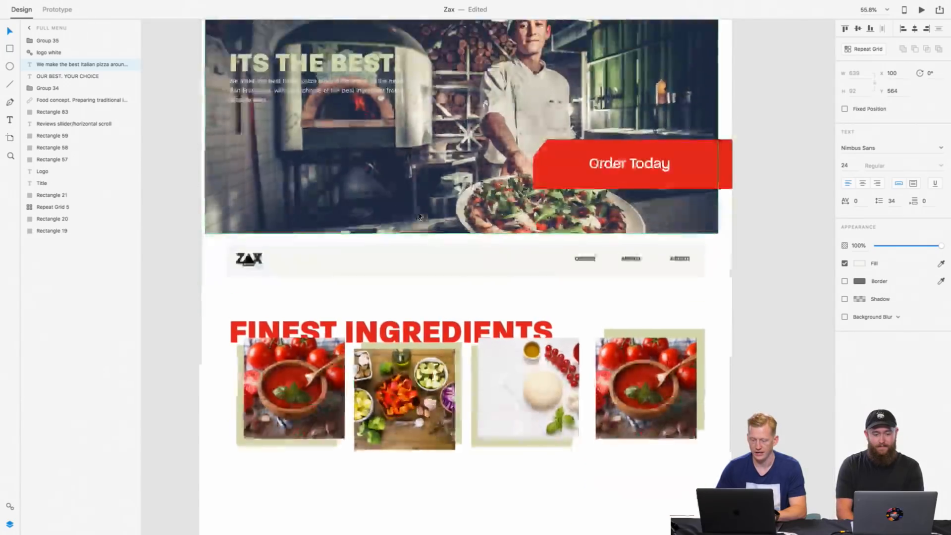
# Step: Review the Homepage and Full Menu desktop designs and the hero area of the Home mobile wireframe
pyautogui.scroll(-2, 419, 217)
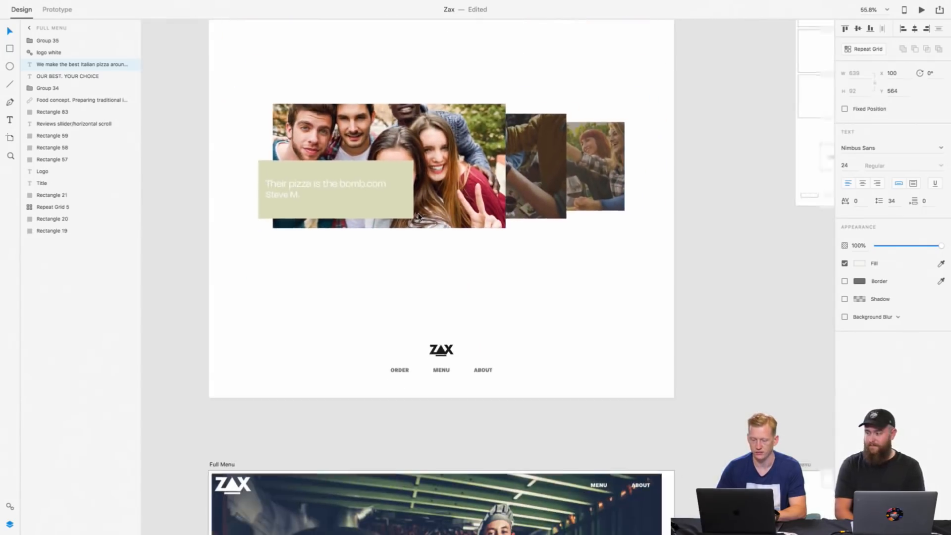
pyautogui.scroll(-6, 419, 216)
pyautogui.scroll(-1, 418, 216)
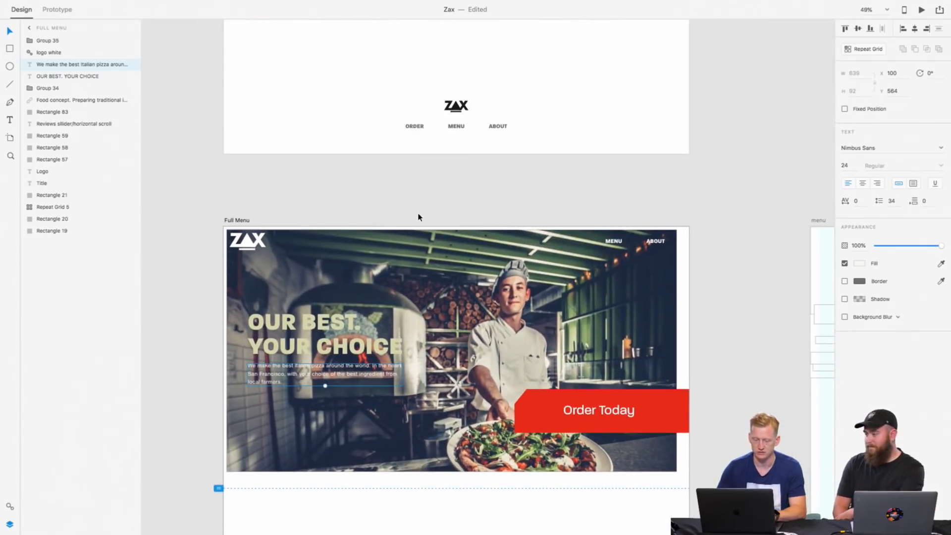
pyautogui.scroll(5, 419, 216)
pyautogui.scroll(-7, 419, 216)
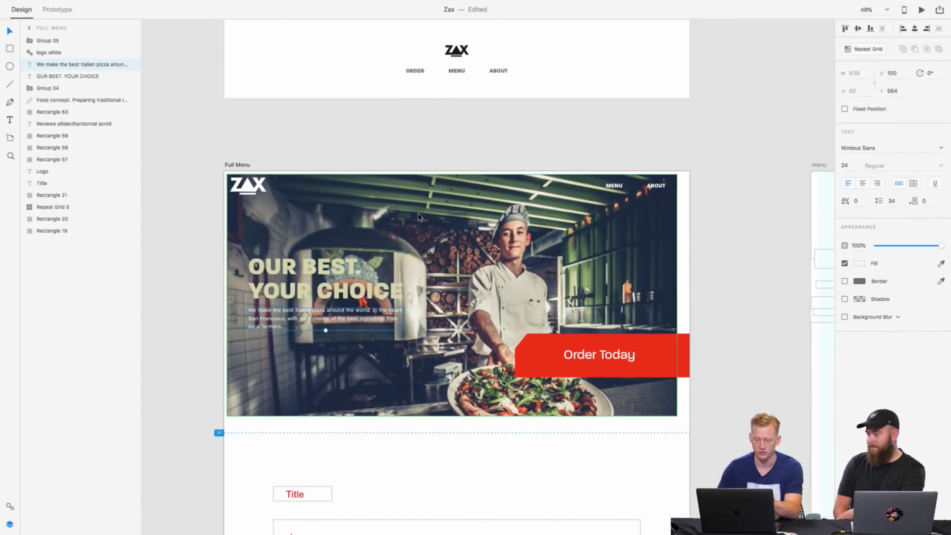
pyautogui.scroll(-5, 419, 216)
pyautogui.scroll(10, 419, 216)
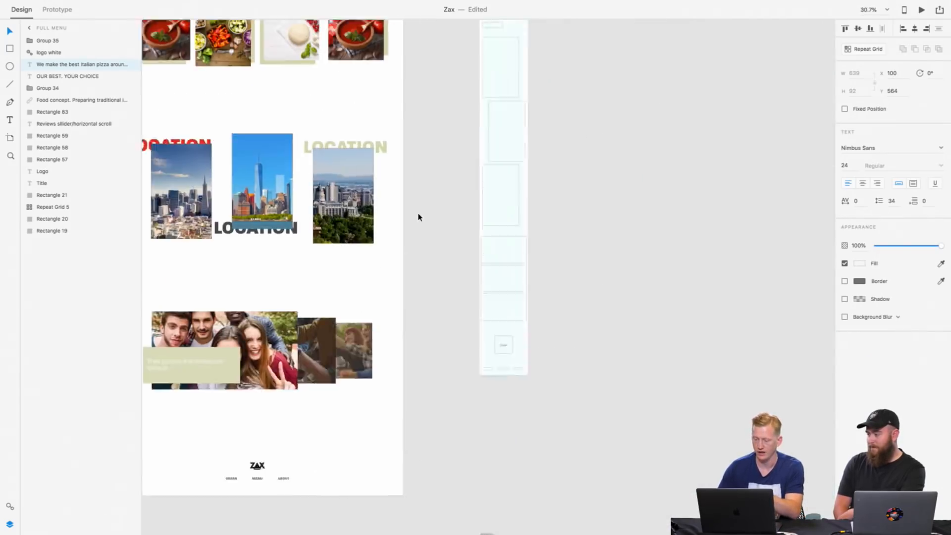
pyautogui.scroll(-7, 419, 216)
pyautogui.scroll(7, 419, 217)
pyautogui.scroll(5, 418, 216)
pyautogui.hscroll(-2, 418, 217)
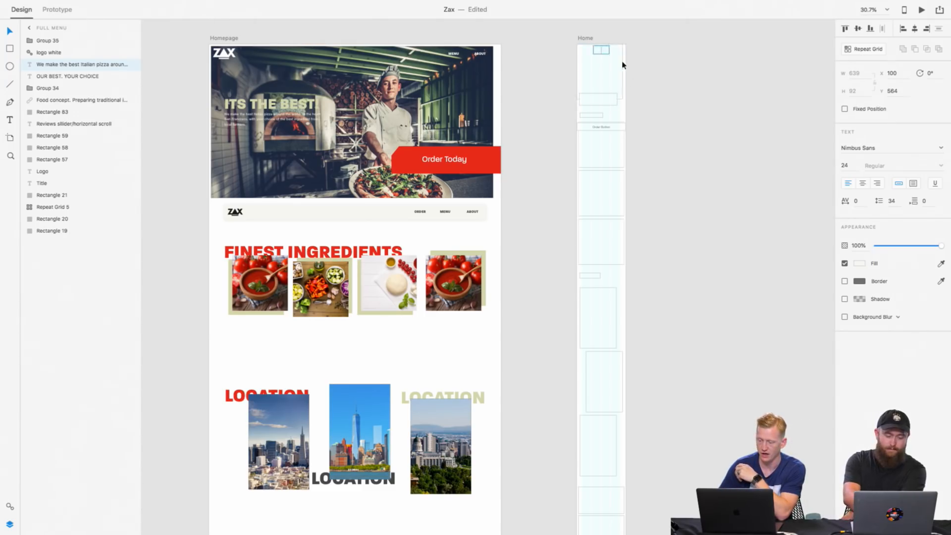
pyautogui.scroll(5, 629, 95)
pyautogui.scroll(2, 608, 127)
pyautogui.hscroll(1, 608, 128)
pyautogui.click(529, 121)
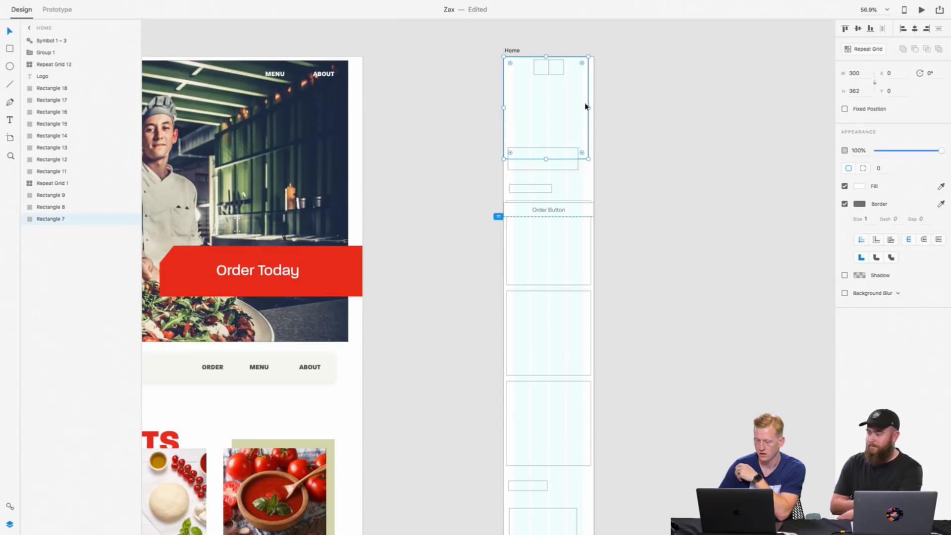
# Step: Examine the Full Menu, About, Order Online and Cart artboards alongside their mobile wireframes
pyautogui.scroll(-1, 506, 134)
pyautogui.scroll(-4, 506, 134)
pyautogui.hscroll(-3, 506, 134)
pyautogui.scroll(-9, 506, 135)
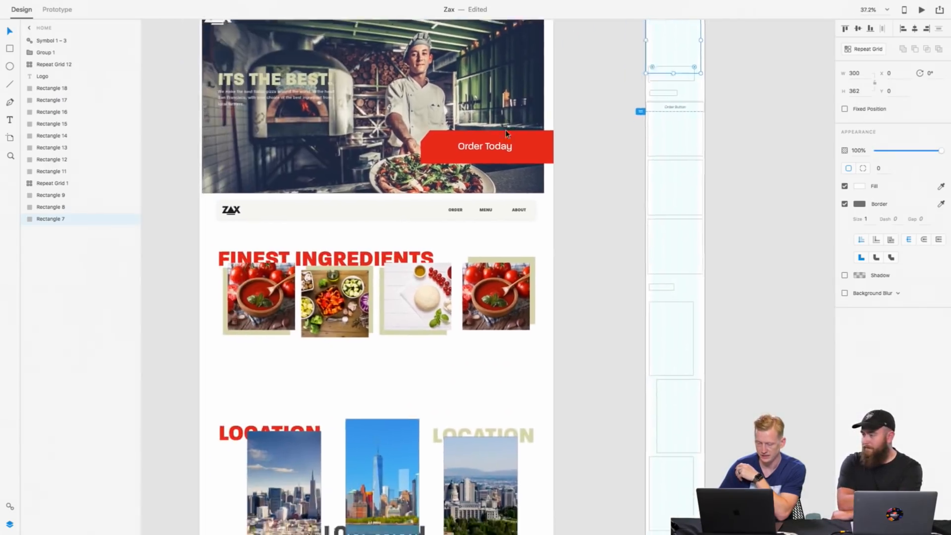
pyautogui.scroll(-12, 506, 134)
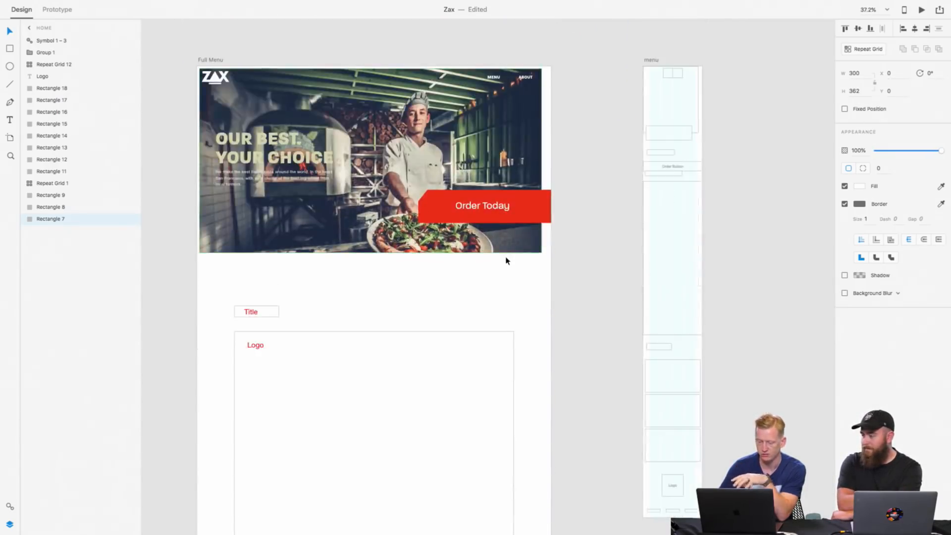
pyautogui.scroll(-8, 505, 260)
pyautogui.scroll(2, 506, 261)
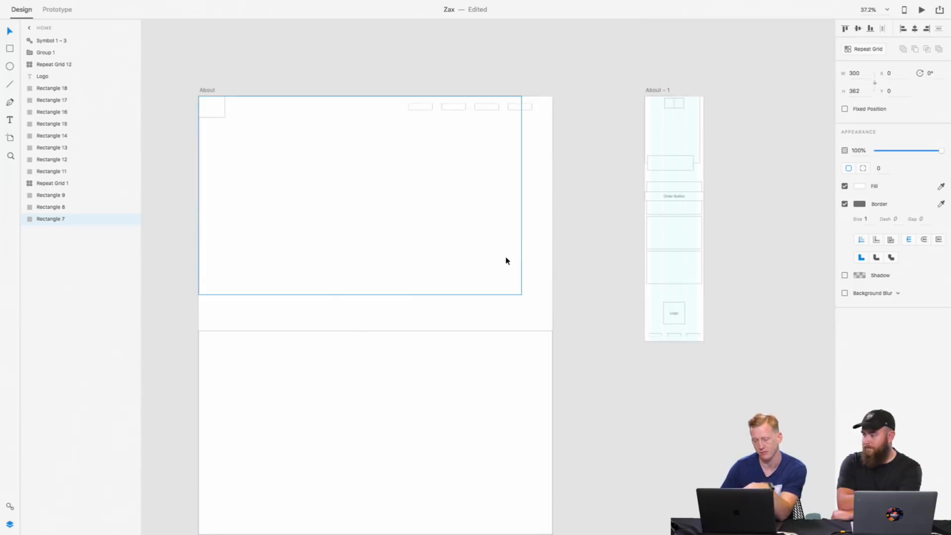
pyautogui.scroll(-15, 506, 260)
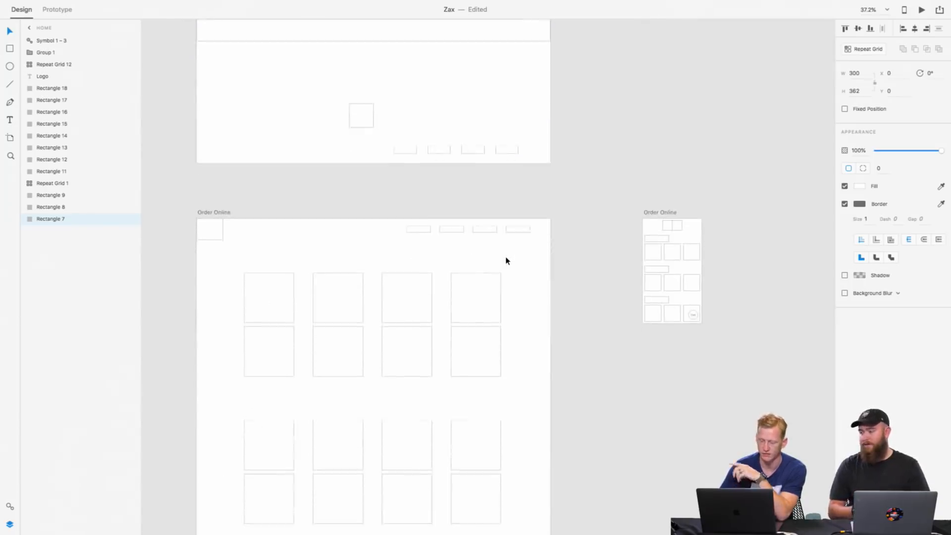
pyautogui.scroll(-2, 506, 261)
pyautogui.scroll(-5, 505, 260)
pyautogui.scroll(-4, 506, 261)
pyautogui.scroll(-2, 505, 261)
pyautogui.scroll(8, 462, 315)
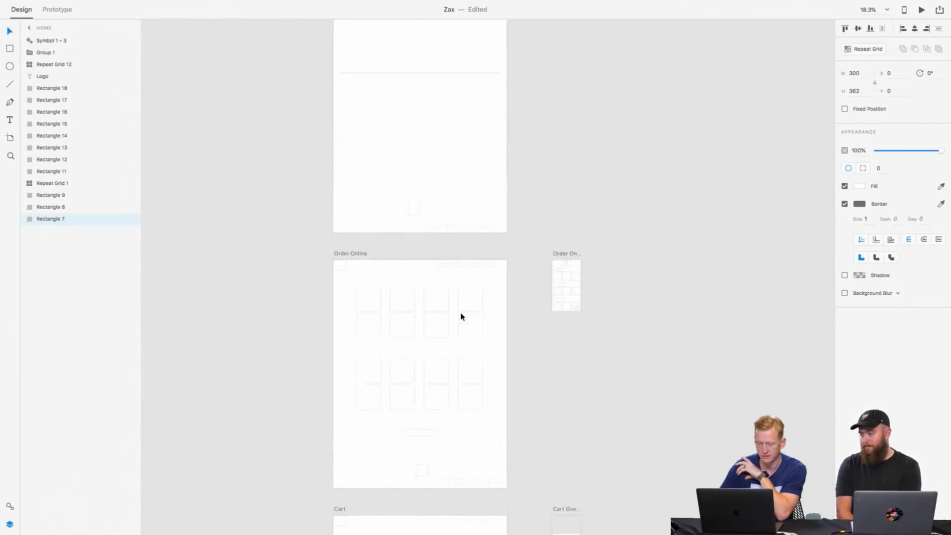
pyautogui.scroll(7, 462, 318)
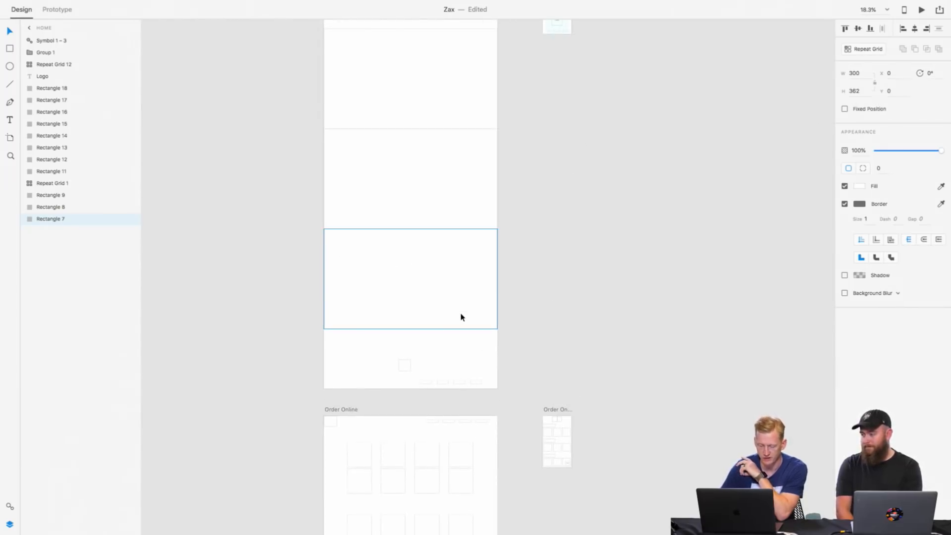
pyautogui.click(350, 410)
pyautogui.scroll(-8, 350, 409)
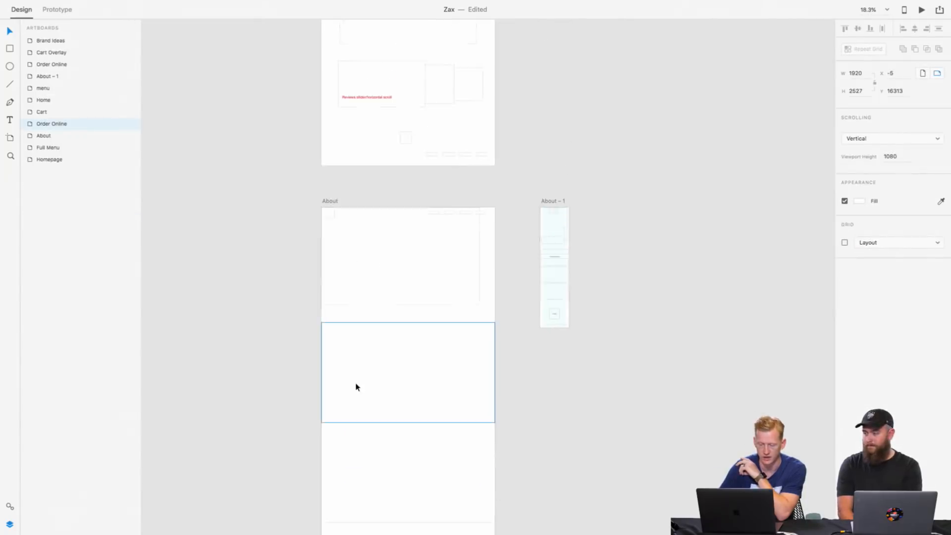
pyautogui.scroll(2, 356, 387)
pyautogui.click(328, 220)
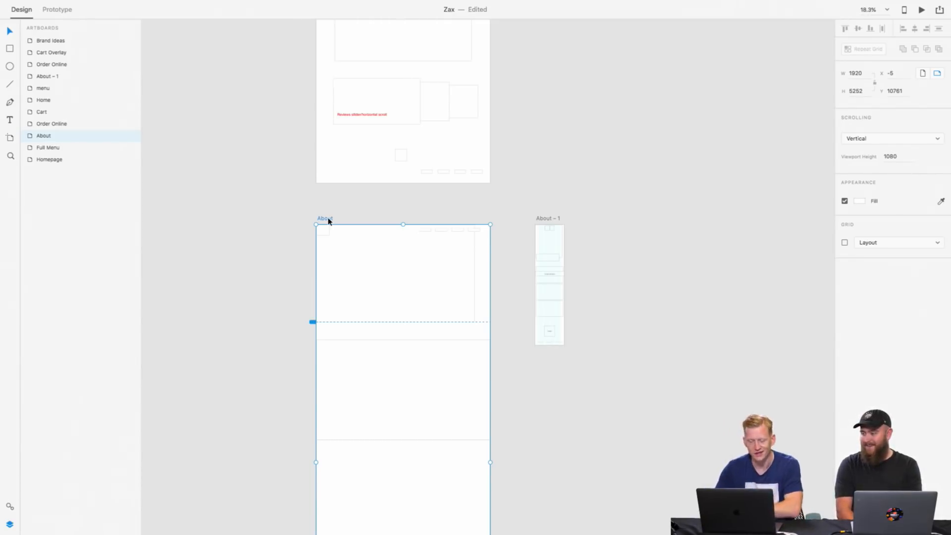
pyautogui.scroll(15, 328, 220)
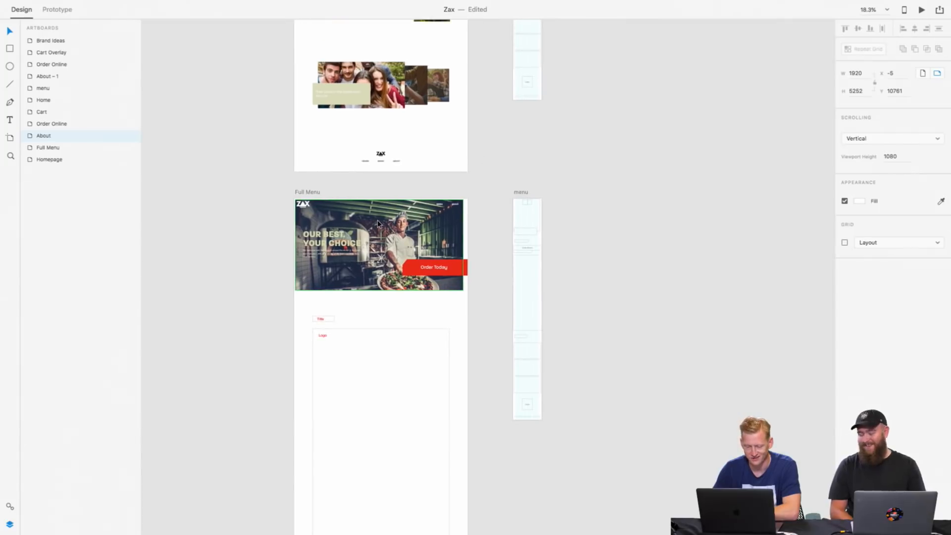
# Step: Review the Homepage design's ingredients, location, review and hero sections as reference for the Full Menu page
pyautogui.click(377, 223)
pyautogui.scroll(10, 438, 229)
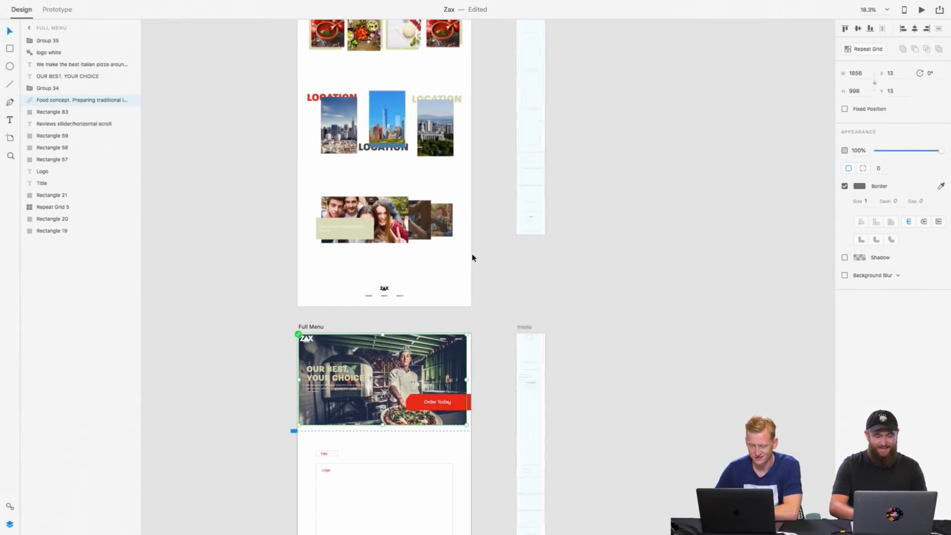
pyautogui.scroll(-3, 472, 253)
pyautogui.scroll(-2, 472, 257)
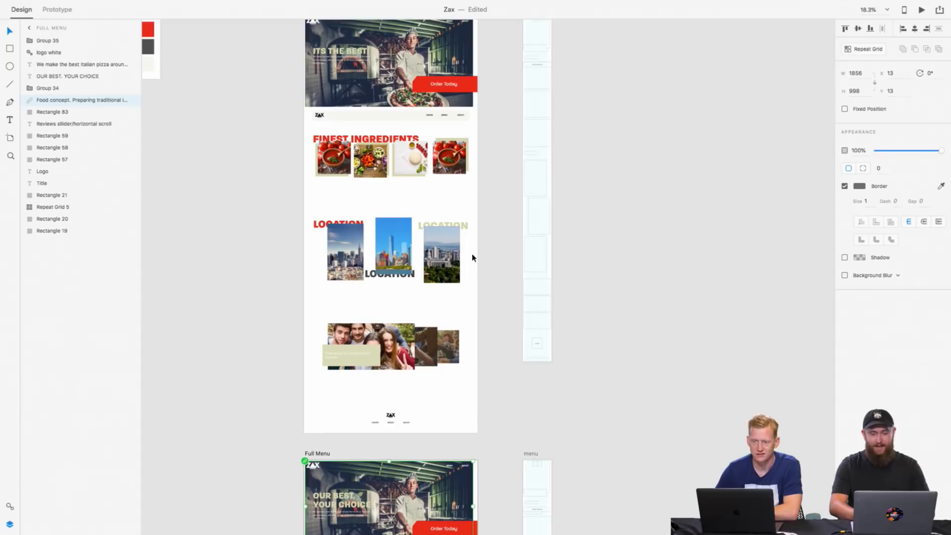
pyautogui.scroll(-3, 472, 258)
pyautogui.hscroll(-2, 472, 258)
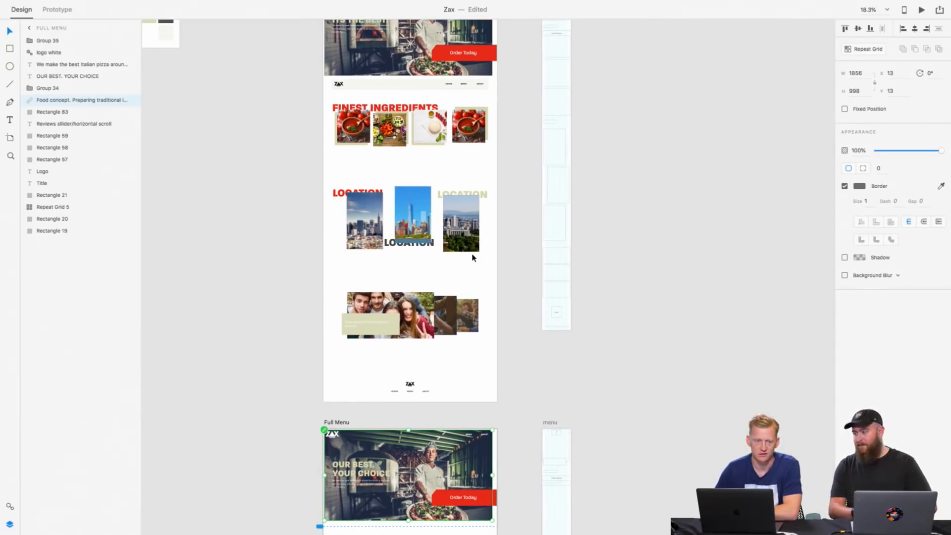
pyautogui.scroll(-2, 472, 258)
pyautogui.scroll(10, 472, 258)
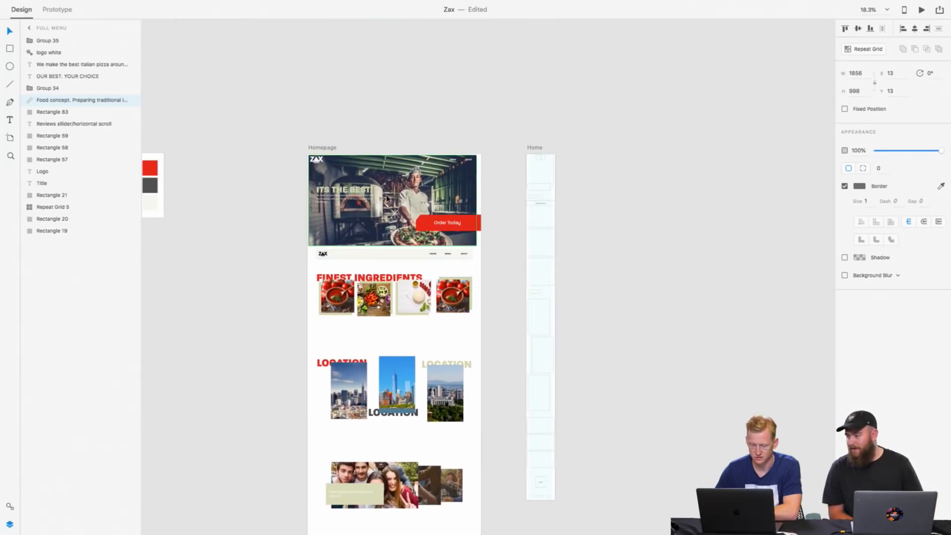
pyautogui.scroll(5, 385, 182)
pyautogui.hscroll(-4, 386, 183)
pyautogui.scroll(1, 386, 183)
pyautogui.scroll(-2, 386, 183)
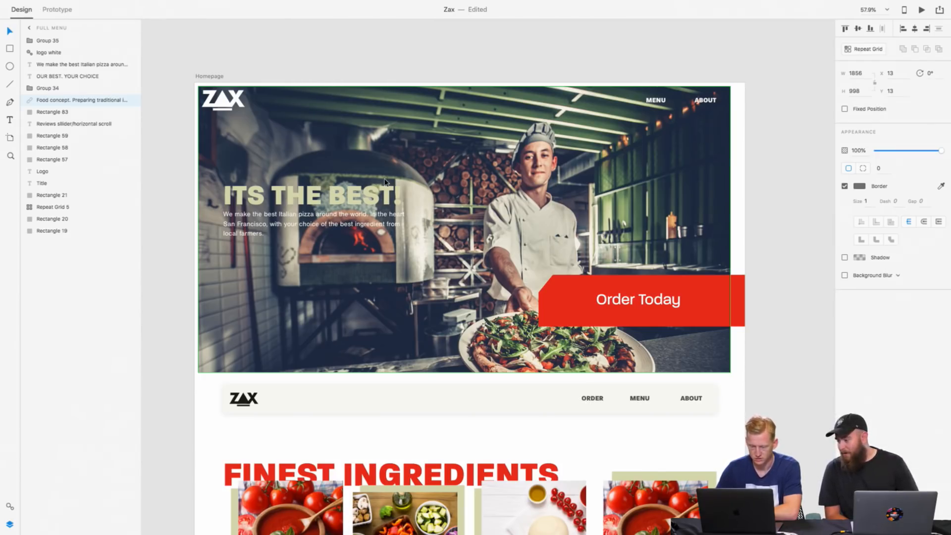
# Step: Compare the Homepage's hero and footer with the Full Menu page and inspect the uncropped photo behind the Full Menu hero
pyautogui.scroll(-1, 545, 238)
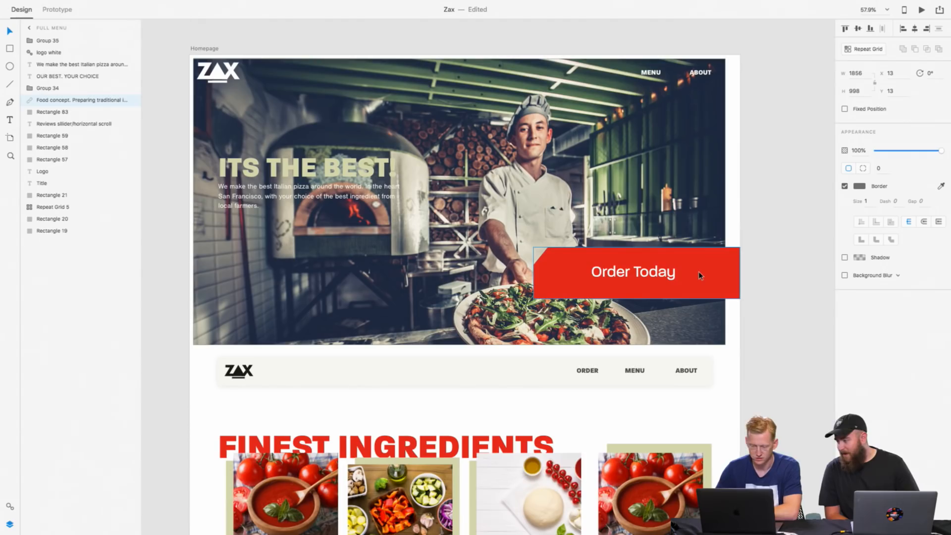
pyautogui.scroll(-20, 700, 275)
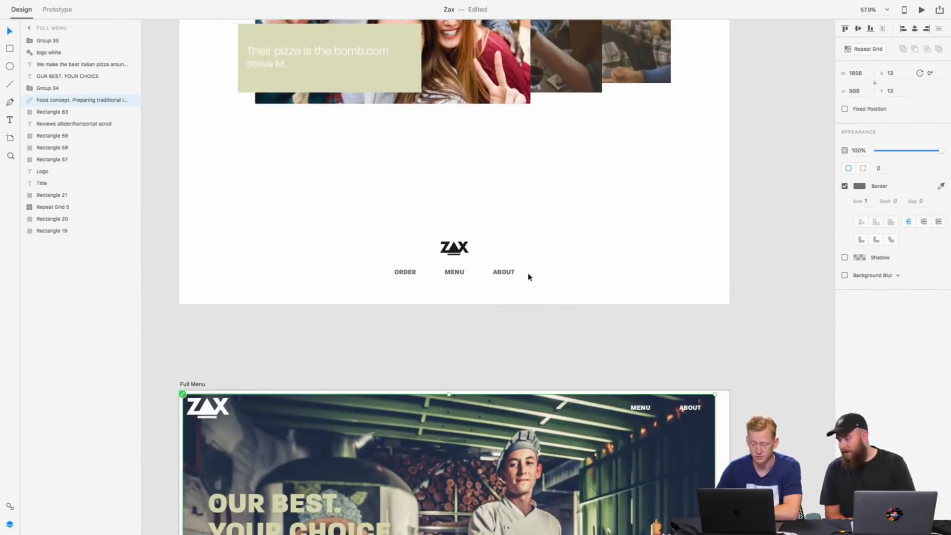
pyautogui.scroll(14, 524, 274)
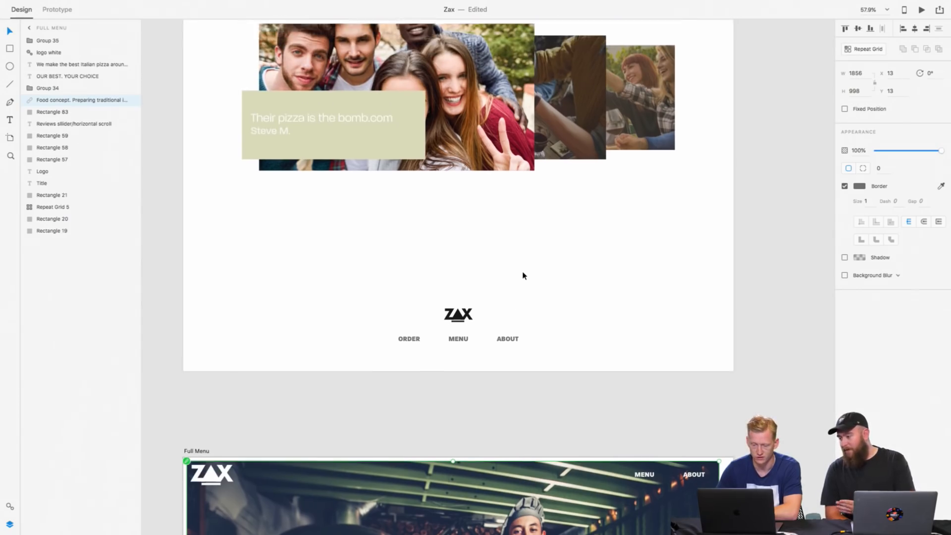
pyautogui.scroll(15, 523, 276)
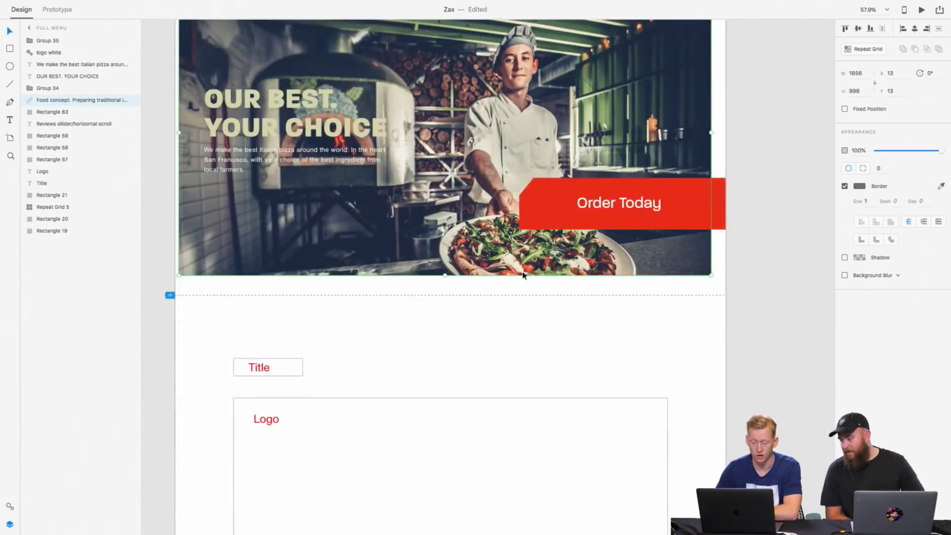
pyautogui.scroll(-1, 524, 276)
pyautogui.scroll(-4, 524, 276)
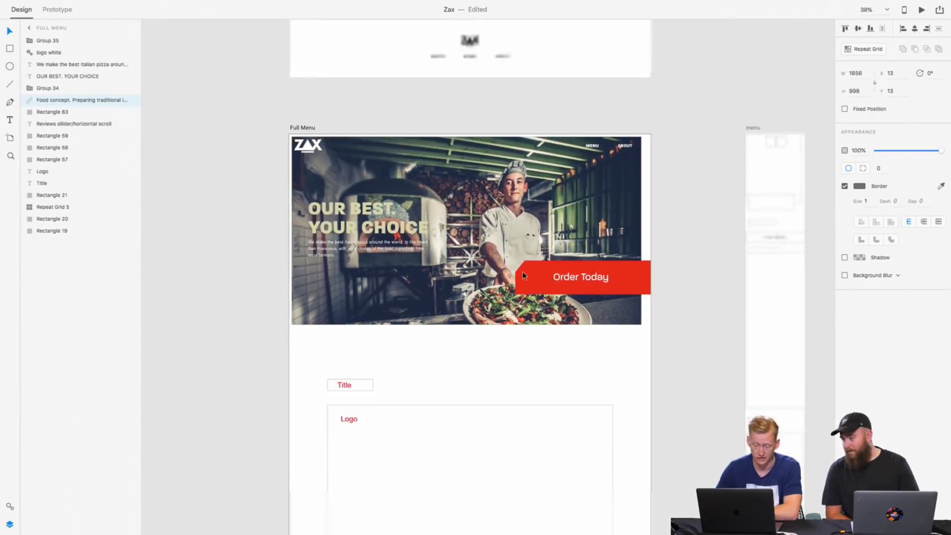
pyautogui.doubleClick(584, 200)
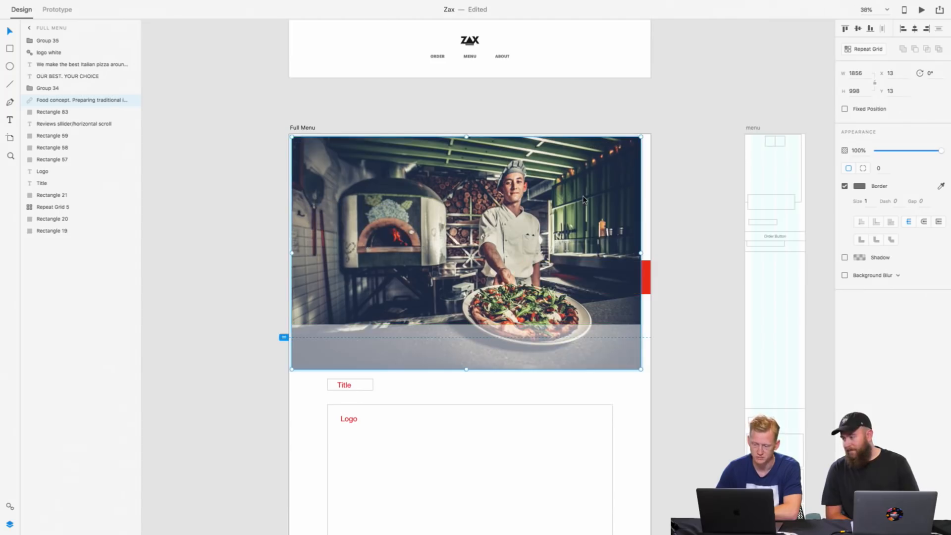
pyautogui.click(679, 157)
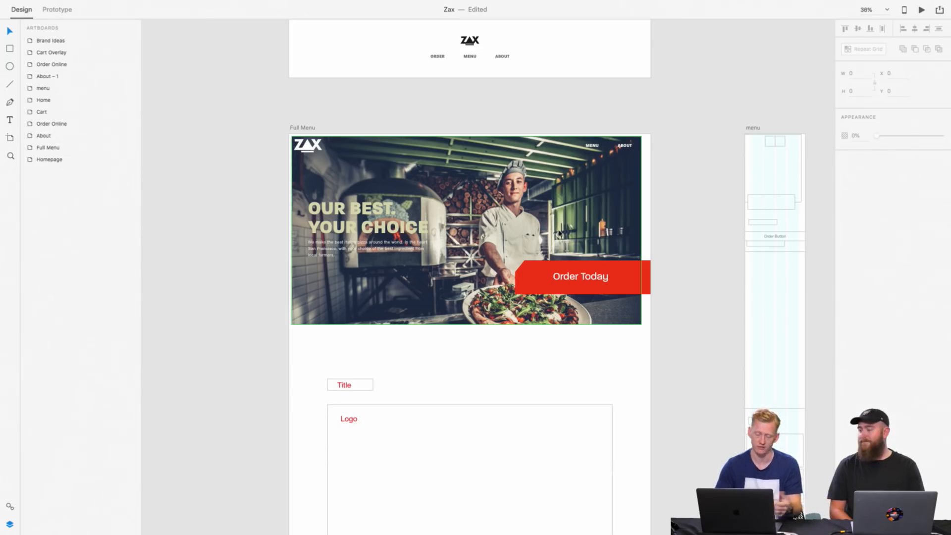
# Step: Copy the fixed navigation bar below the Homepage hero and paste it at the same position on the Full Menu artboard
pyautogui.scroll(-10, 540, 292)
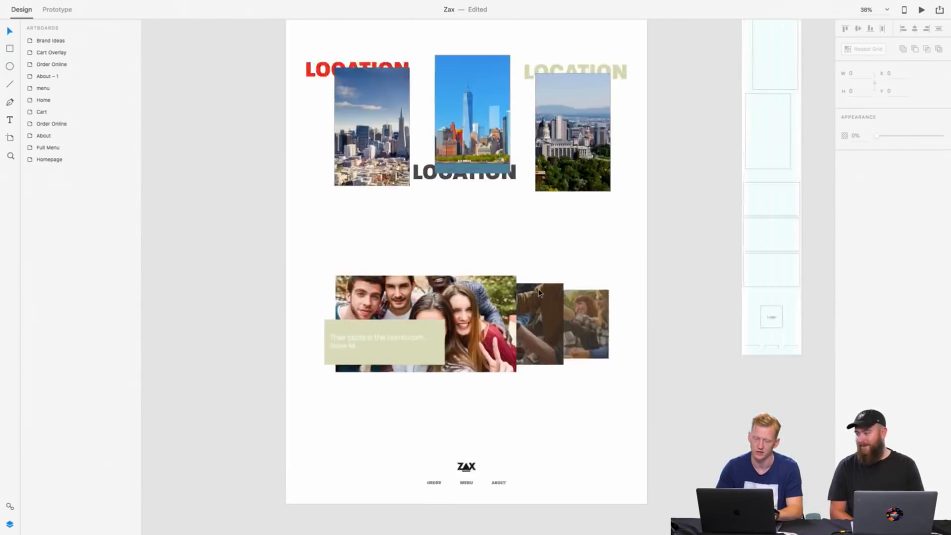
pyautogui.scroll(5, 540, 292)
pyautogui.scroll(8, 539, 293)
pyautogui.scroll(-4, 540, 293)
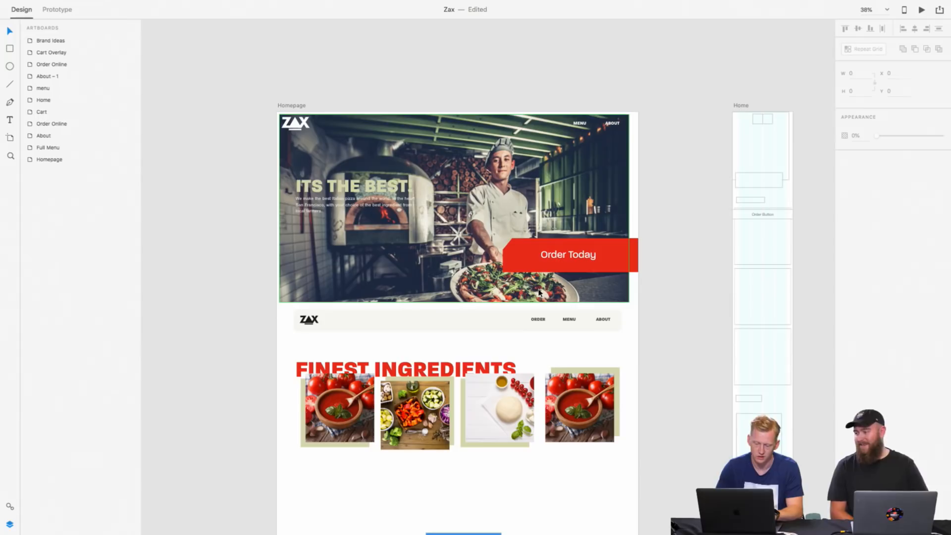
pyautogui.click(490, 320)
pyautogui.scroll(-15, 471, 322)
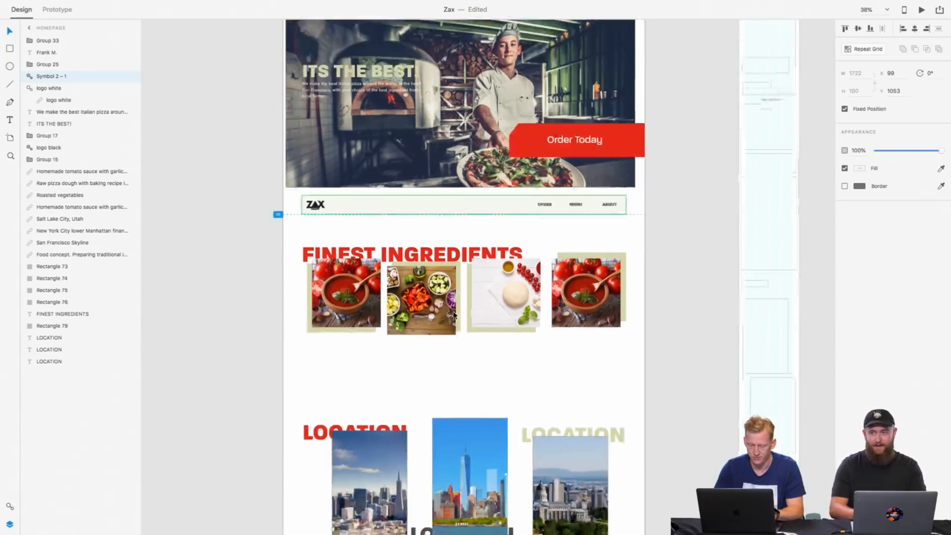
pyautogui.hotkey('ctrl', 'v')
pyautogui.scroll(-5, 455, 329)
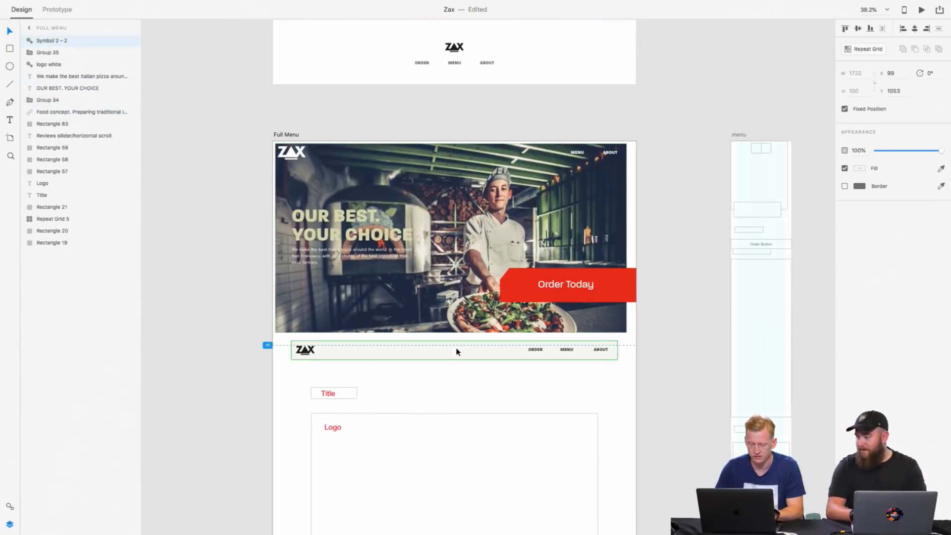
# Step: Set the opacity of the MENU link in the Full Menu's light navigation bar to 50%
pyautogui.scroll(5, 564, 170)
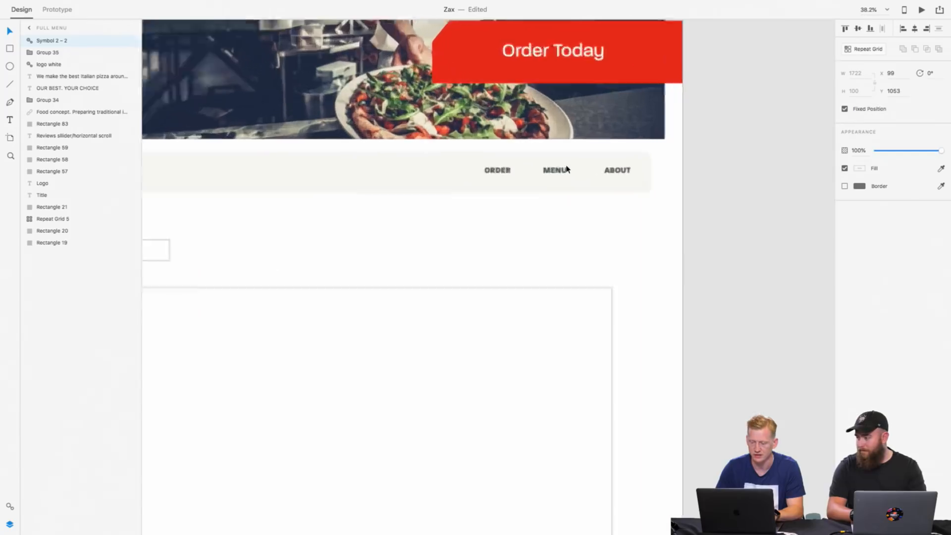
pyautogui.scroll(-2, 545, 178)
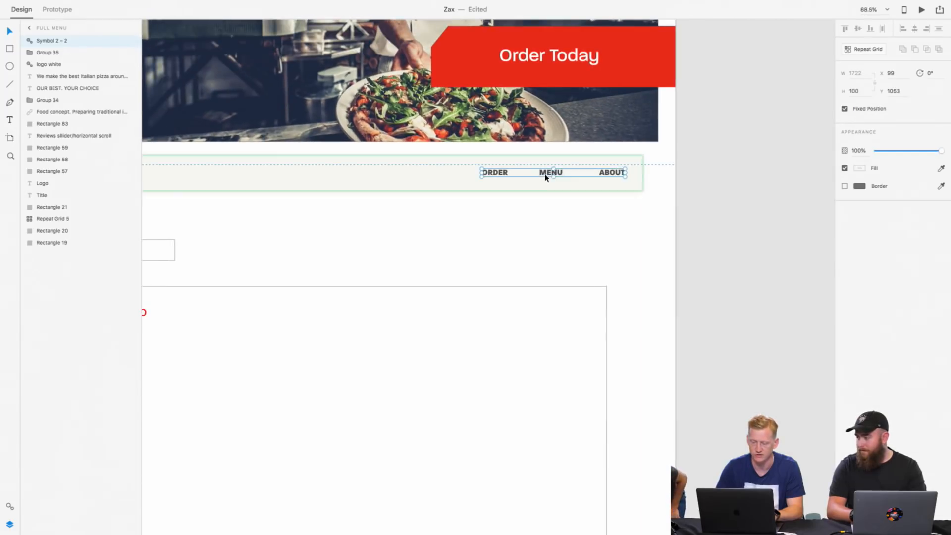
pyautogui.doubleClick(546, 178)
pyautogui.doubleClick(546, 178)
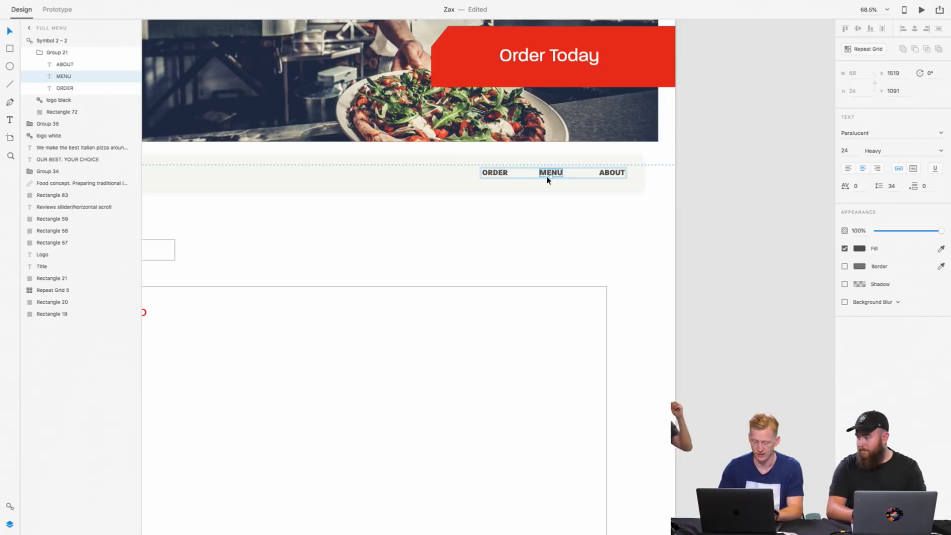
pyautogui.press('5')
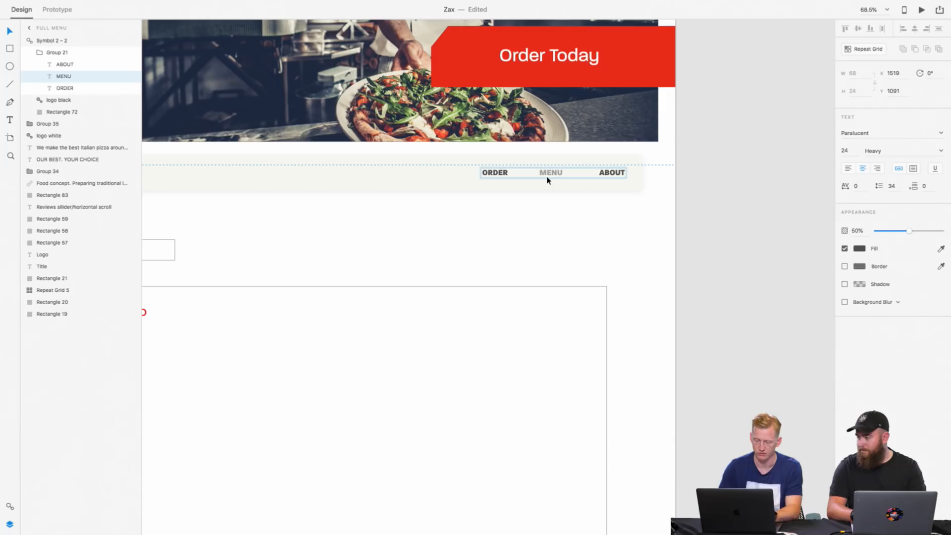
# Step: Compare the Full Menu page's hero, light navigation bar and Title and Logo placeholders with the finished Homepage
pyautogui.click(571, 217)
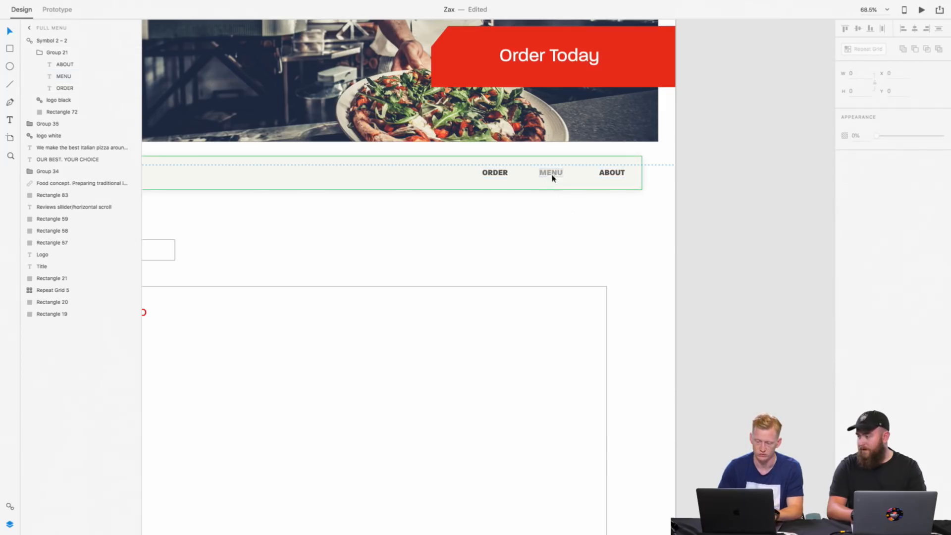
pyautogui.scroll(5, 569, 192)
pyautogui.hscroll(-5, 568, 192)
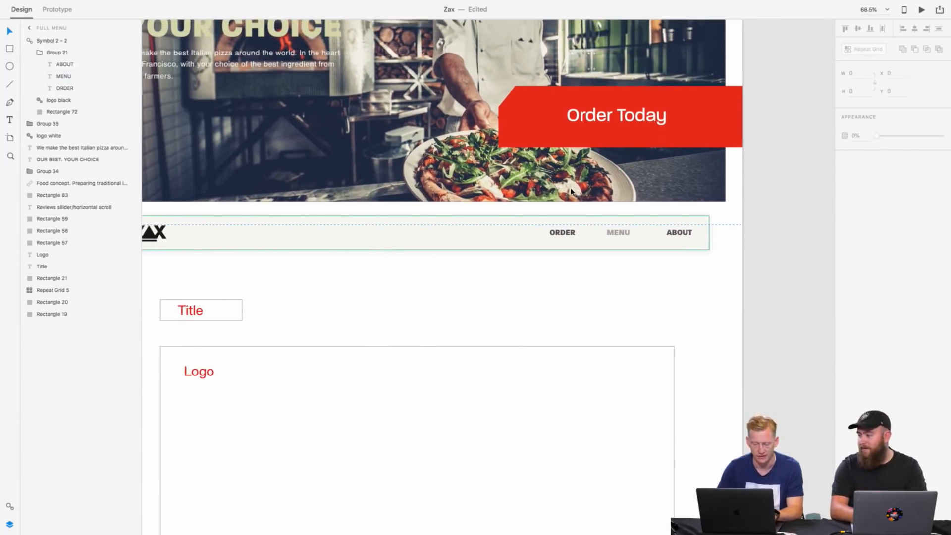
pyautogui.scroll(-10, 589, 232)
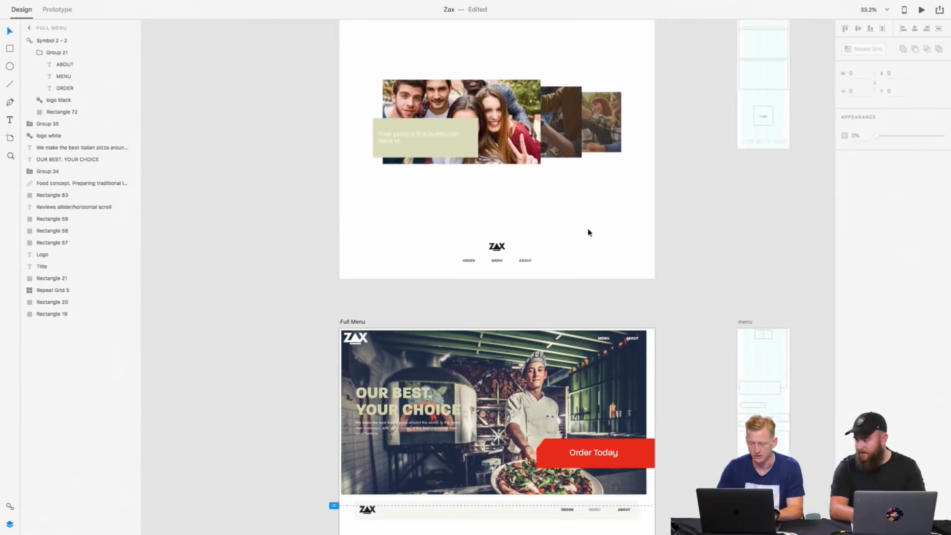
pyautogui.scroll(-8, 595, 282)
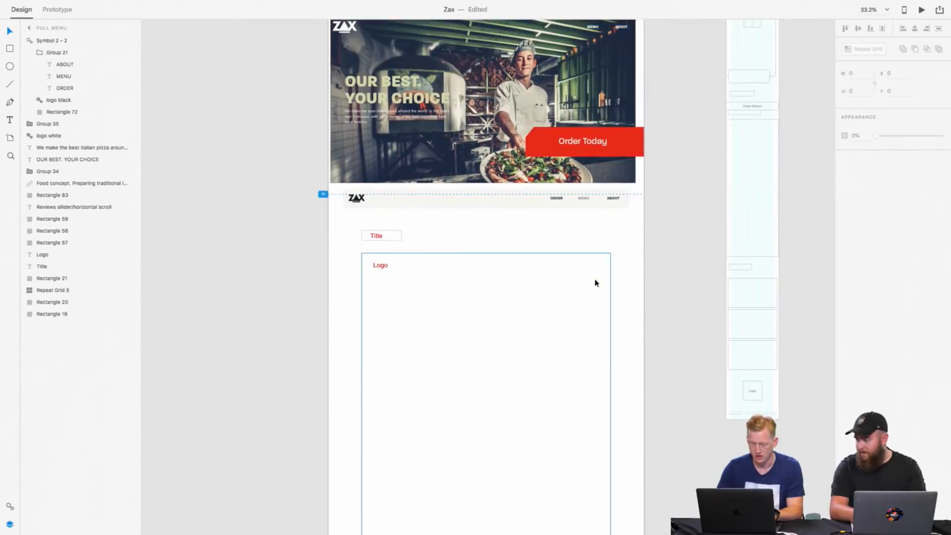
pyautogui.hscroll(2, 595, 282)
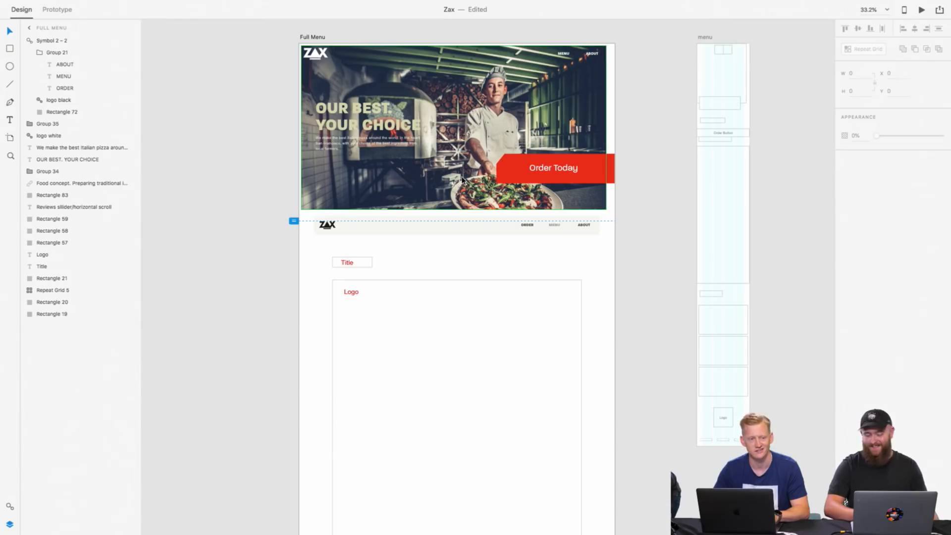
pyautogui.scroll(15, 461, 180)
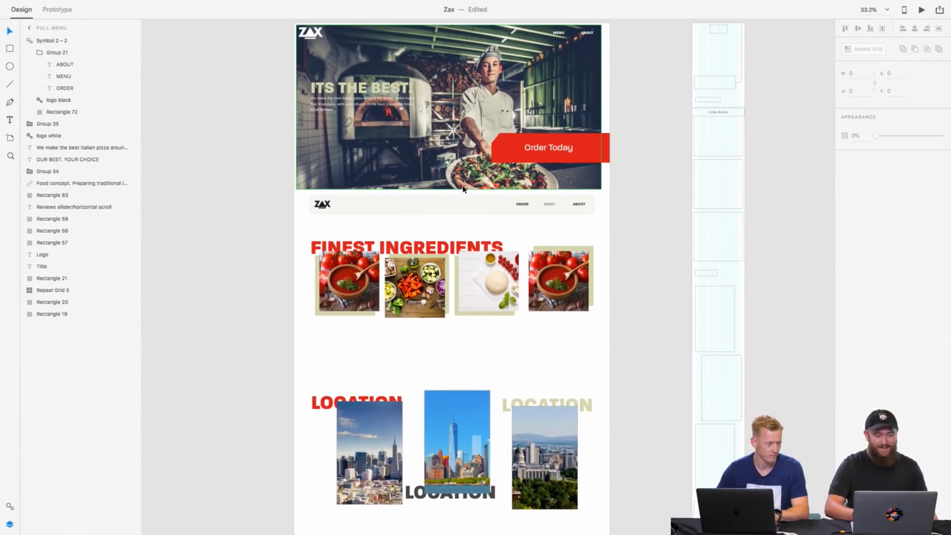
# Step: Switch to the Zax DESIGN file and review its Full Menu artboard from the Drinks and Starters table down to the footer
pyautogui.scroll(2, 464, 190)
pyautogui.hscroll(3, 464, 190)
pyautogui.hscroll(-4, 464, 192)
pyautogui.scroll(-5, 462, 193)
pyautogui.scroll(-15, 461, 192)
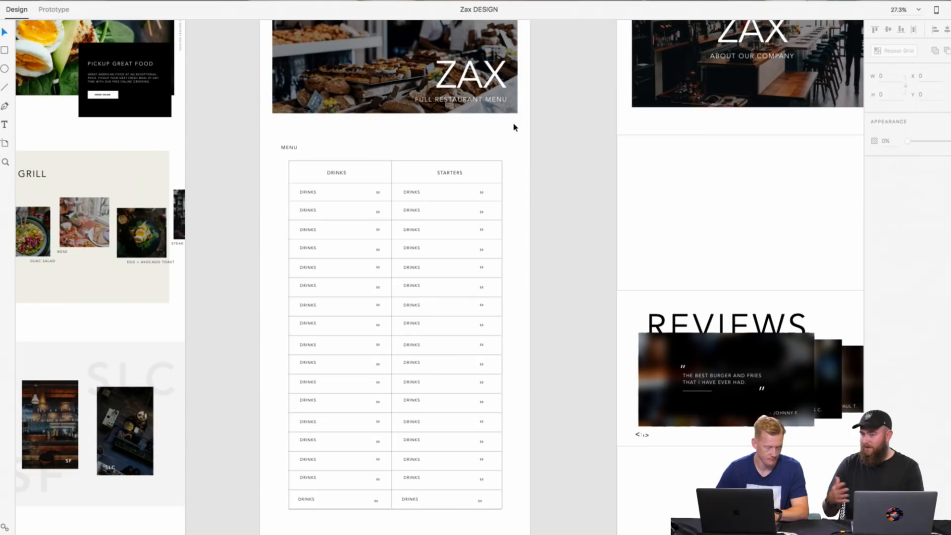
pyautogui.scroll(-3, 514, 128)
pyautogui.scroll(2, 515, 128)
pyautogui.scroll(-2, 514, 128)
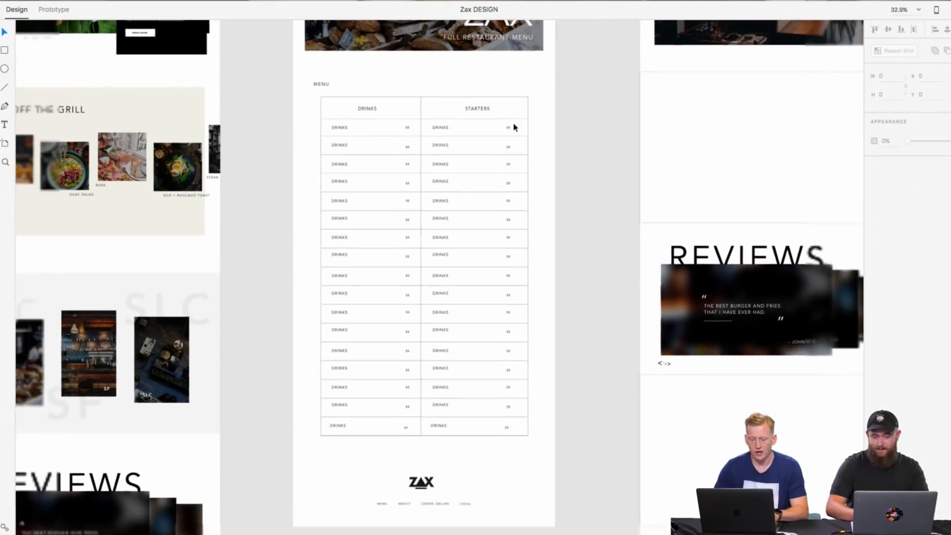
pyautogui.scroll(-3, 514, 128)
pyautogui.scroll(-1, 514, 127)
pyautogui.scroll(6, 514, 128)
pyautogui.scroll(-2, 514, 128)
pyautogui.scroll(-4, 513, 128)
pyautogui.scroll(2, 514, 128)
pyautogui.scroll(-1, 514, 127)
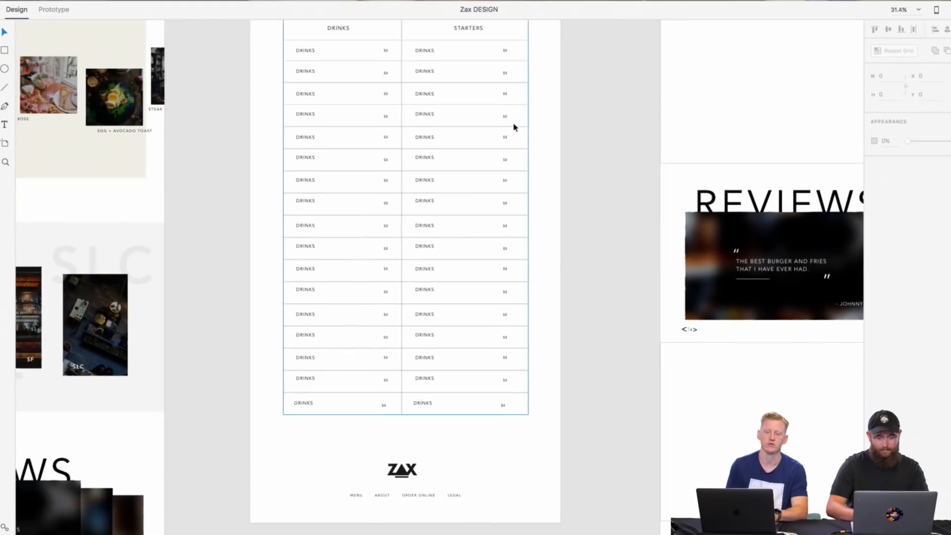
# Step: Examine the item names, prices and row alignment in the Drinks and Starters table up close
pyautogui.scroll(5, 514, 128)
pyautogui.scroll(2, 515, 128)
pyautogui.hscroll(-3, 515, 129)
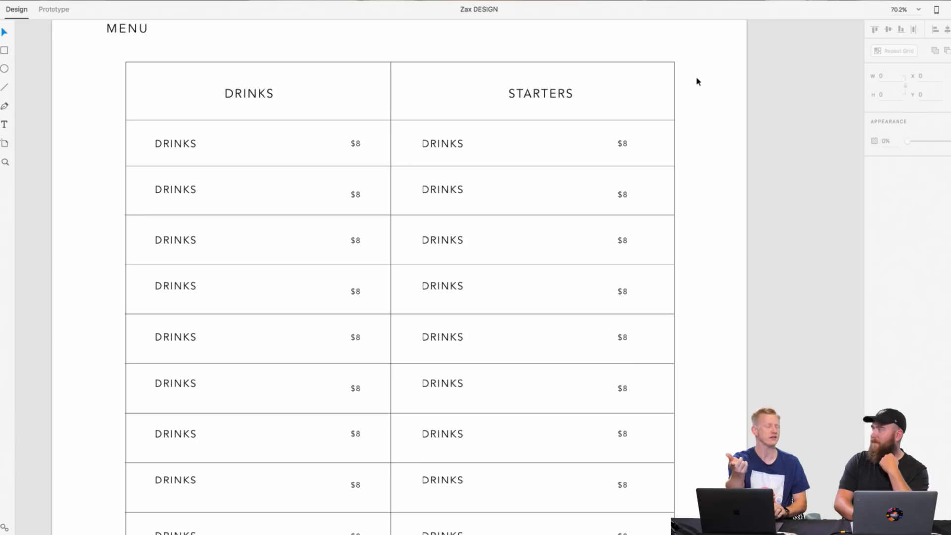
pyautogui.scroll(-2, 697, 78)
pyautogui.scroll(-1, 705, 58)
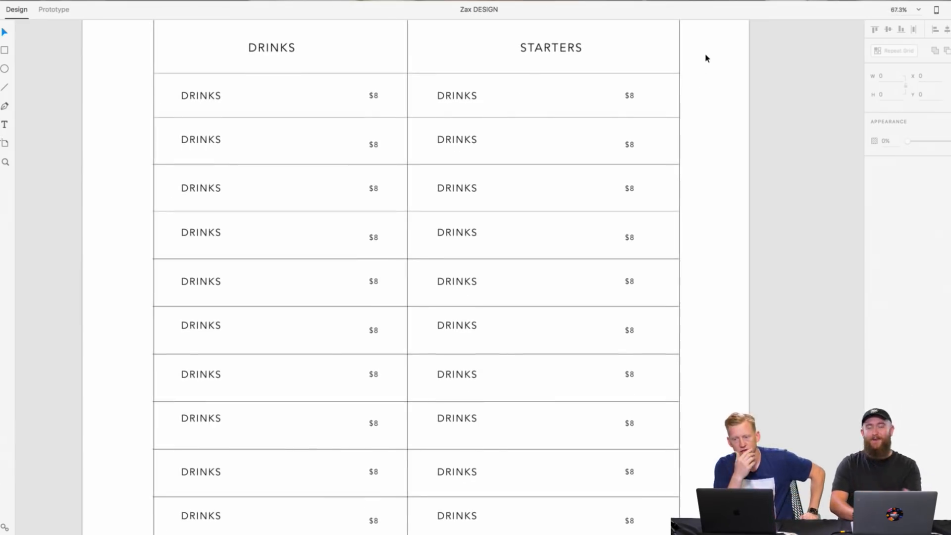
pyautogui.scroll(-3, 716, 39)
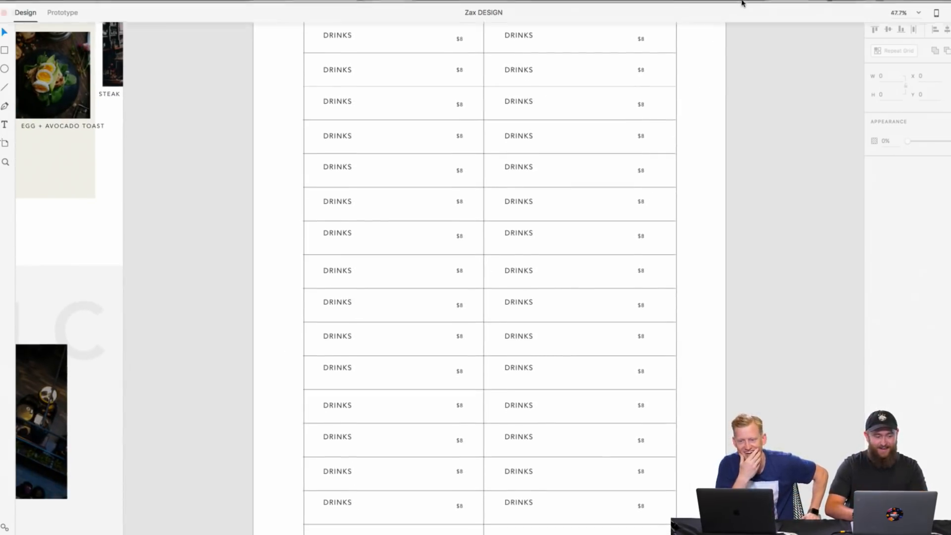
pyautogui.hscroll(-6, 496, 215)
pyautogui.hscroll(6, 495, 212)
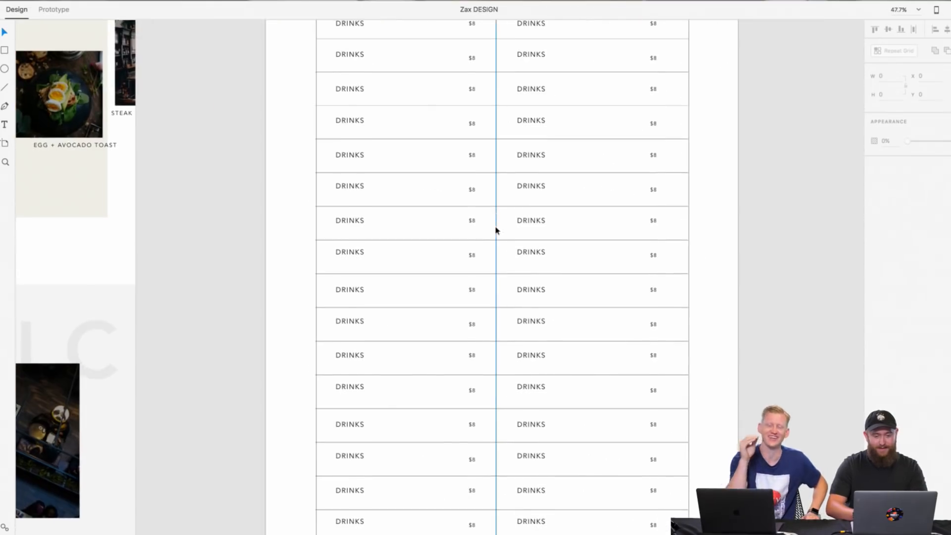
# Step: Compare the menu table with the neighbouring Homepage and About designs and inspect its column headings and prices
pyautogui.scroll(3, 495, 213)
pyautogui.scroll(-4, 495, 229)
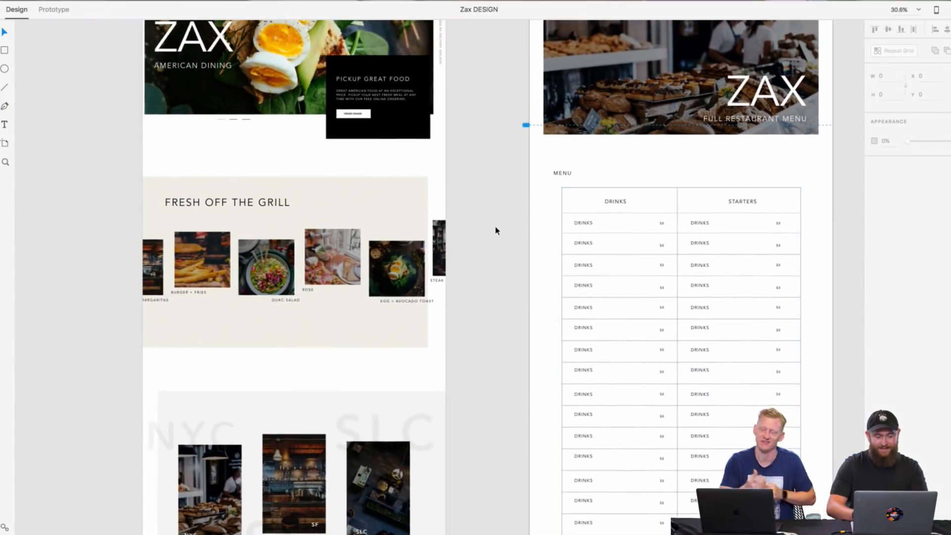
pyautogui.scroll(-3, 496, 229)
pyautogui.hscroll(3, 495, 229)
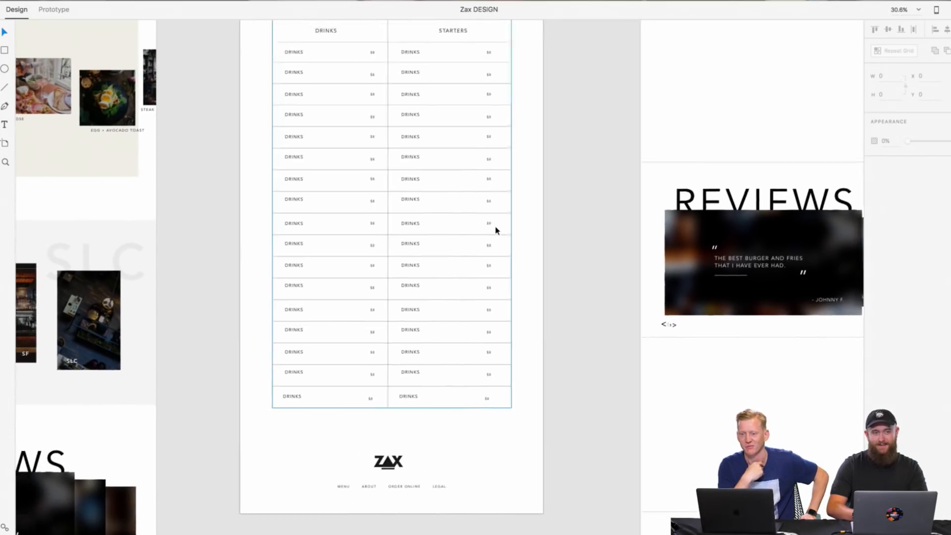
pyautogui.scroll(3, 495, 230)
pyautogui.hscroll(-1, 496, 230)
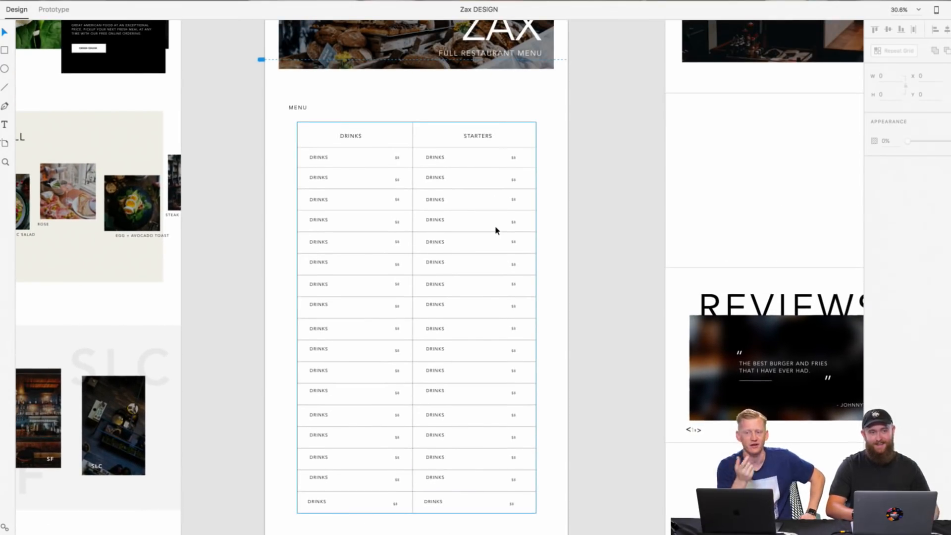
pyautogui.scroll(5, 496, 227)
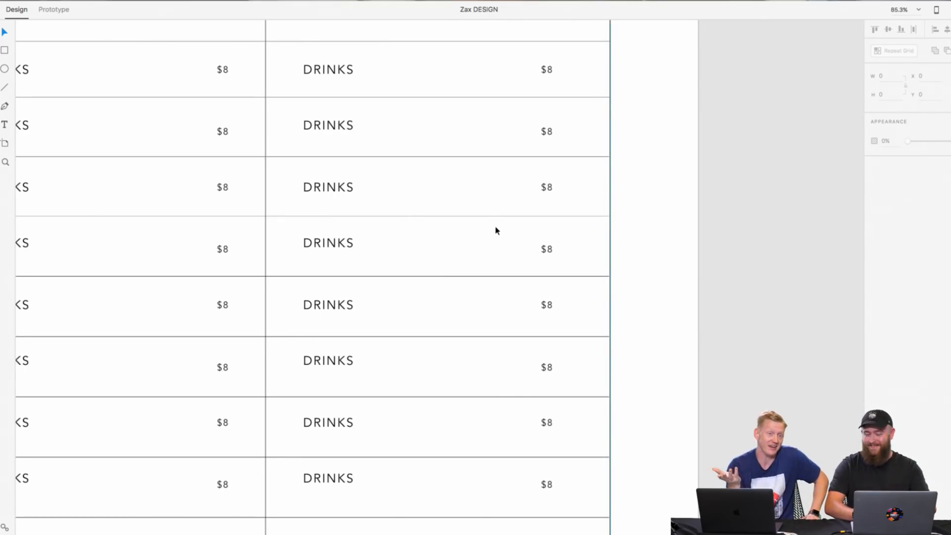
pyautogui.scroll(4, 488, 272)
pyautogui.hscroll(-5, 488, 271)
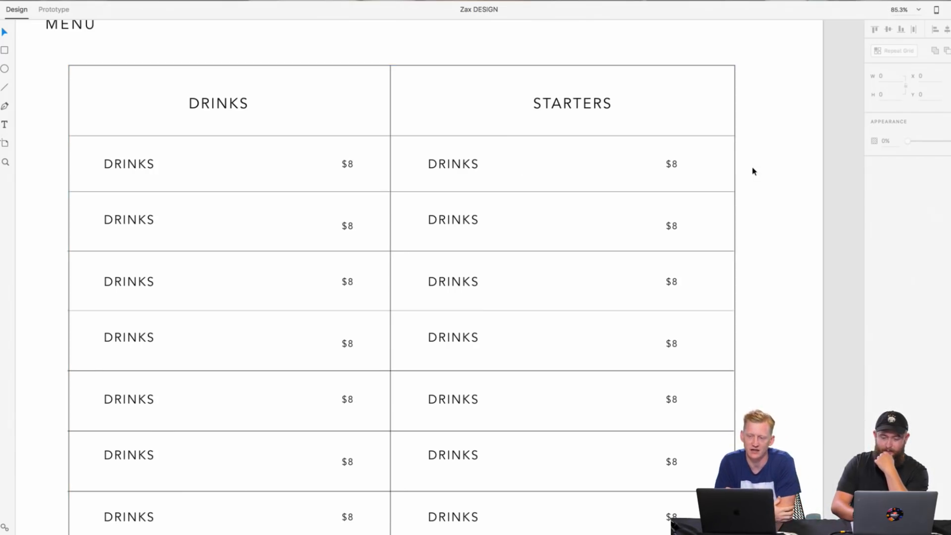
# Step: Review the menu table's proportions within the whole Full Menu page and its spacing below the MENU title
pyautogui.scroll(-5, 751, 170)
pyautogui.scroll(-10, 737, 200)
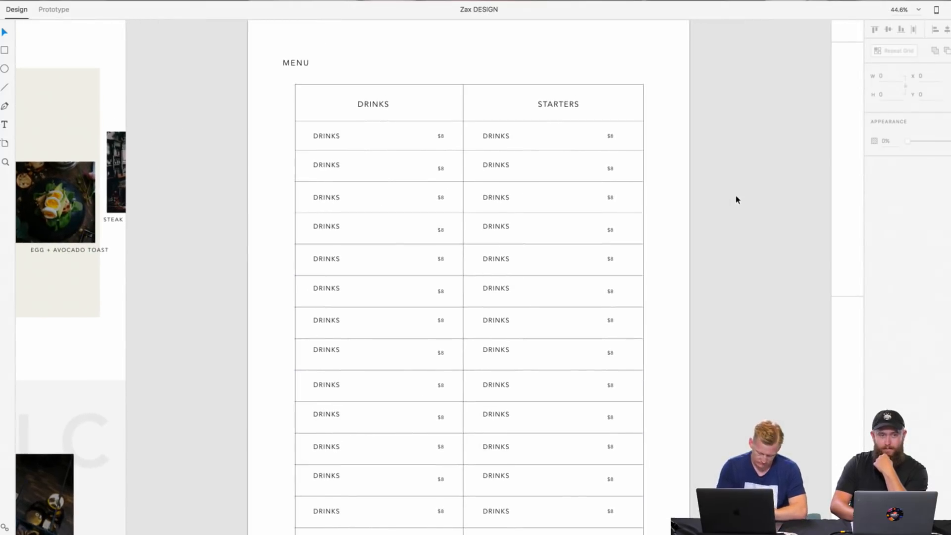
pyautogui.scroll(-1, 736, 199)
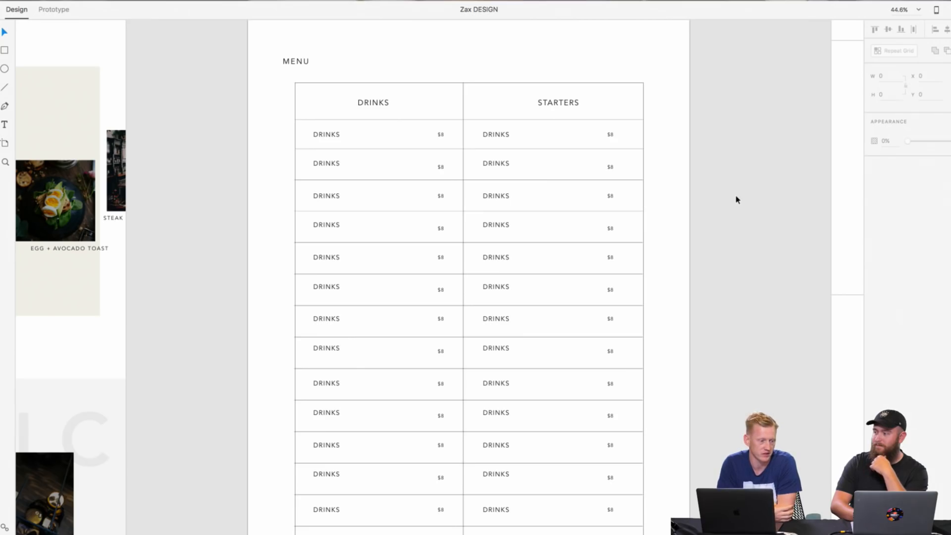
pyautogui.scroll(-2, 736, 200)
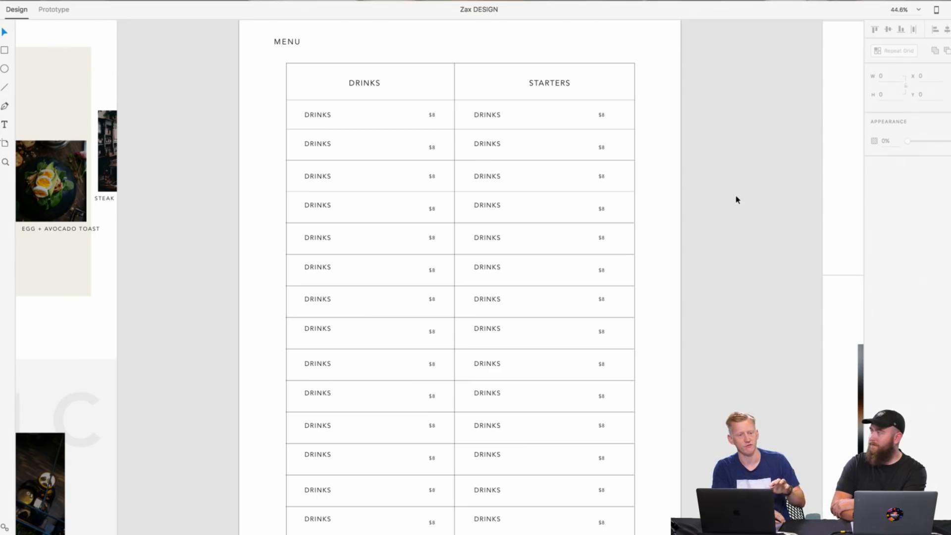
pyautogui.scroll(-6, 736, 200)
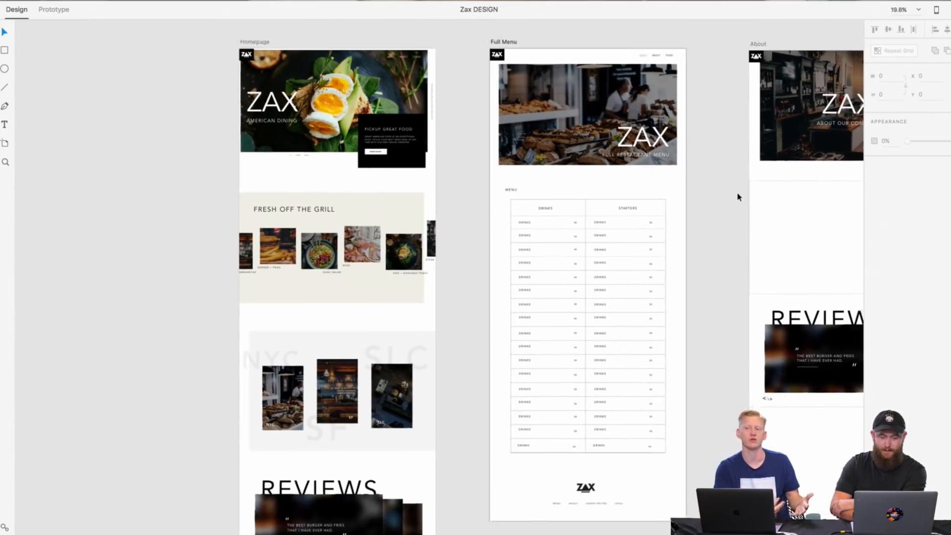
pyautogui.scroll(-2, 737, 201)
pyautogui.scroll(8, 552, 197)
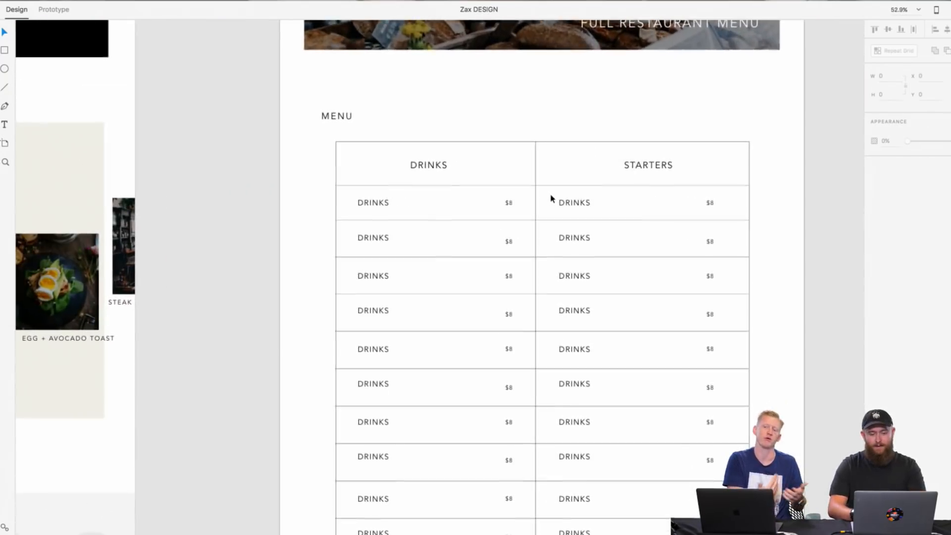
pyautogui.scroll(-2, 552, 197)
pyautogui.hscroll(3, 551, 198)
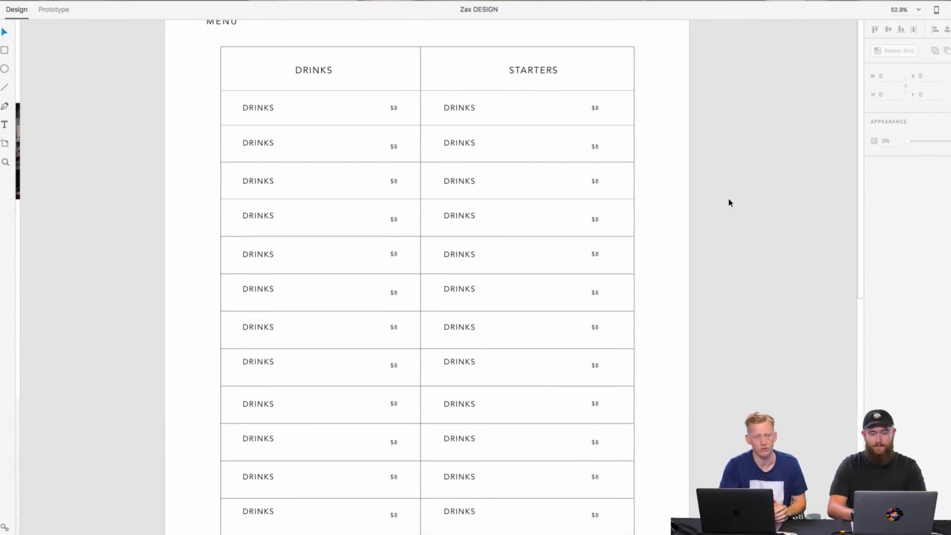
pyautogui.click(635, 192)
pyautogui.click(650, 193)
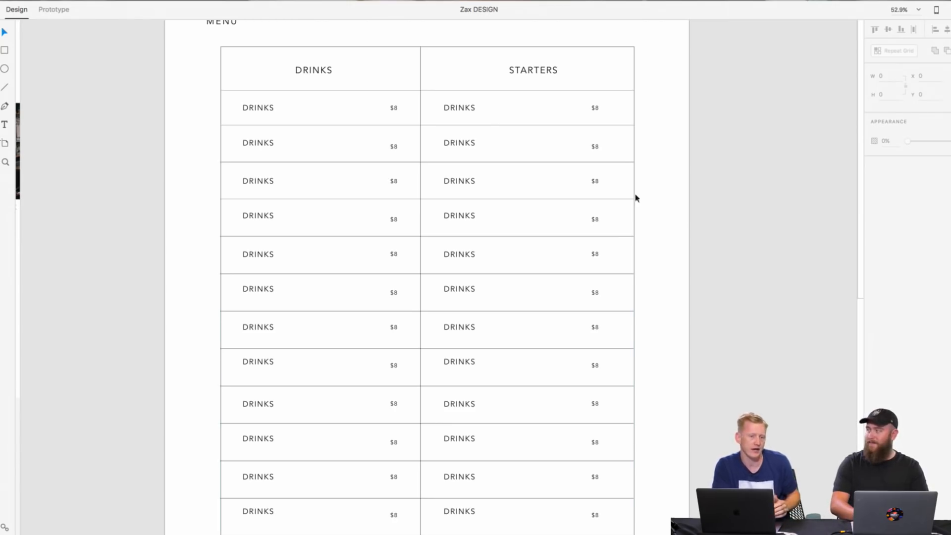
pyautogui.scroll(5, 278, 114)
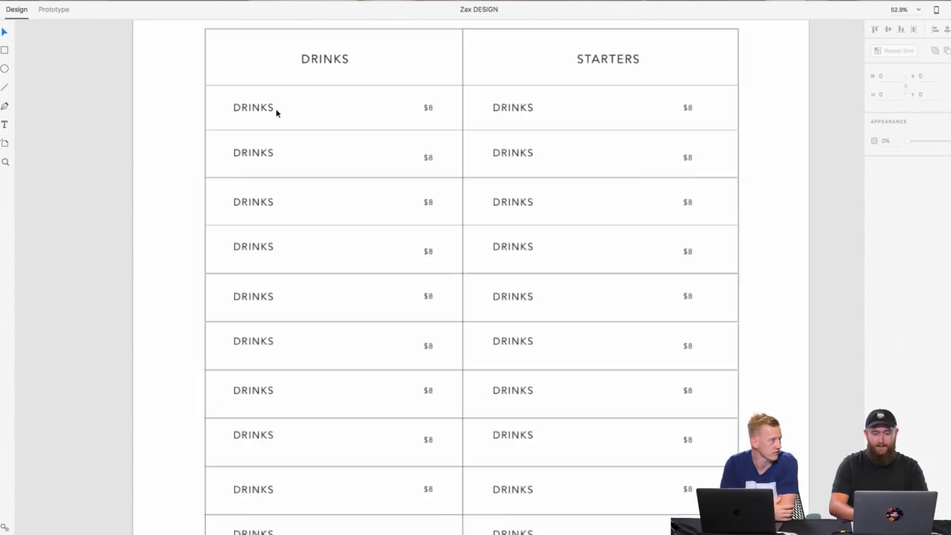
# Step: Replace the first item name in the menu table's Drinks column with ROSE
pyautogui.doubleClick(251, 144)
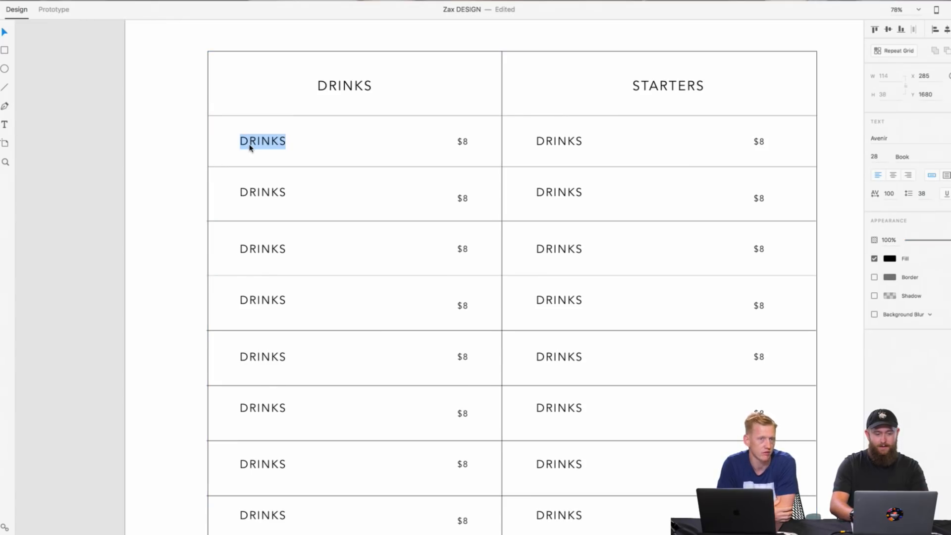
pyautogui.write('r')
# Step: Try clearing the second item name in the Drinks column, review the table, and undo the deletion
pyautogui.doubleClick(266, 192)
pyautogui.press('BackSpace')
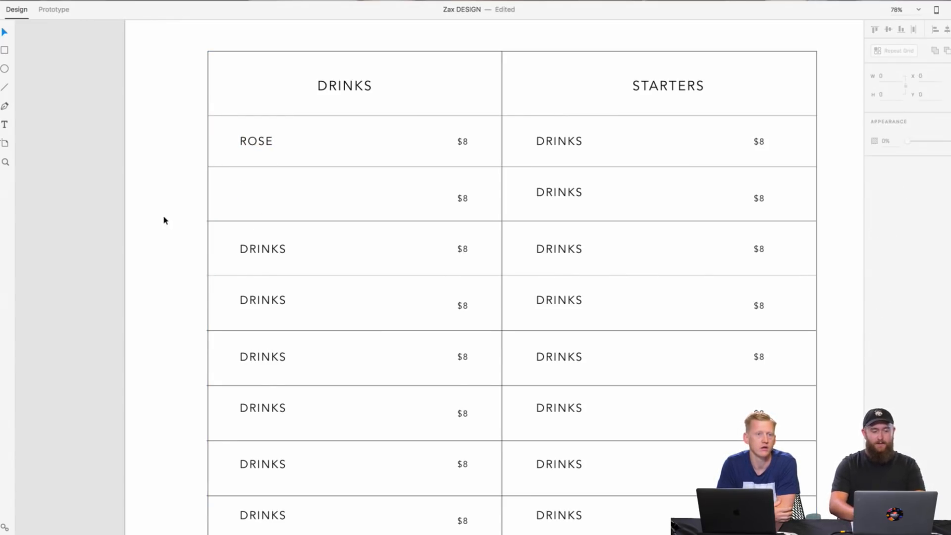
pyautogui.scroll(-8, 164, 219)
pyautogui.scroll(1, 165, 220)
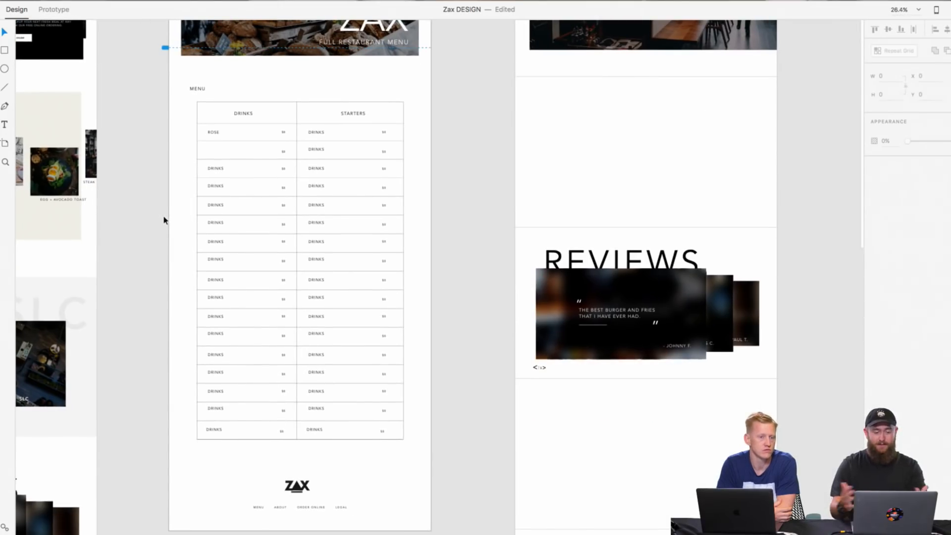
pyautogui.scroll(2, 165, 220)
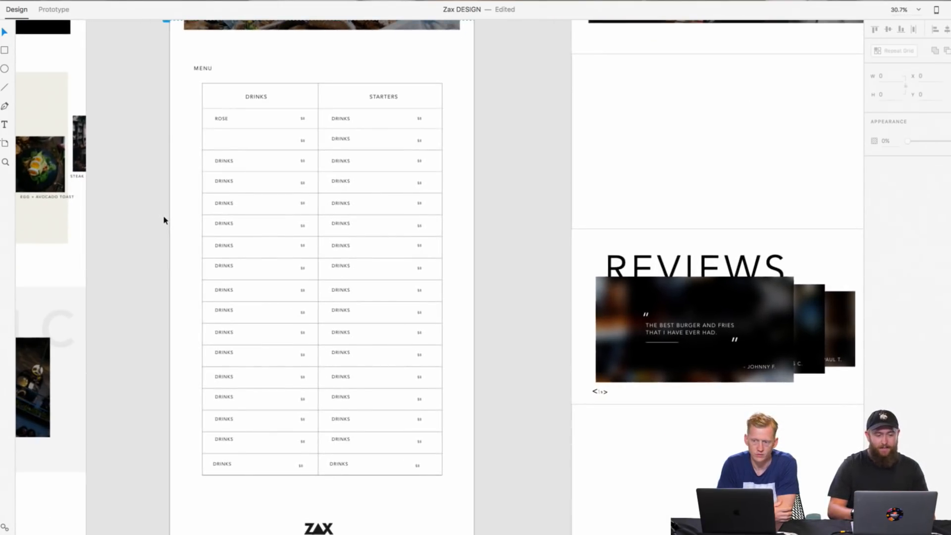
pyautogui.hscroll(-2, 165, 220)
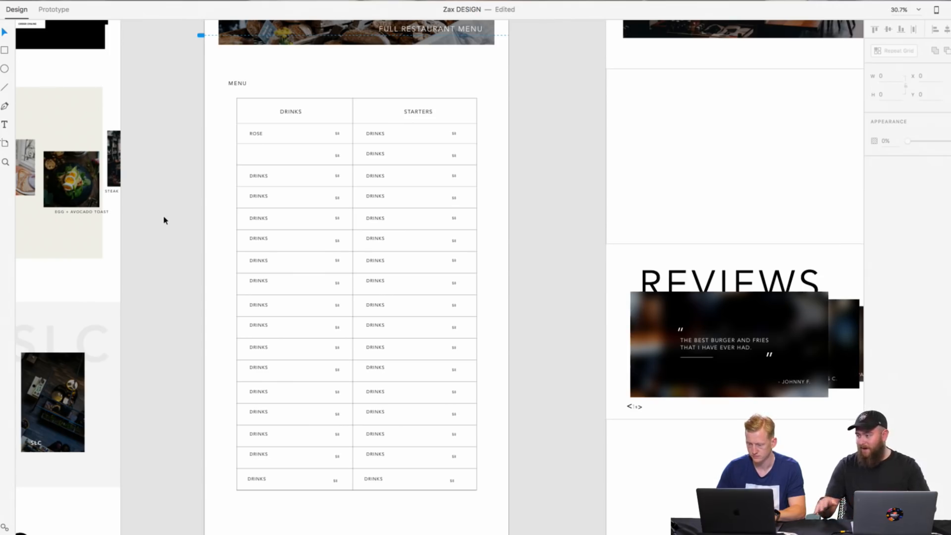
pyautogui.press('super+z')
pyautogui.click(584, 195)
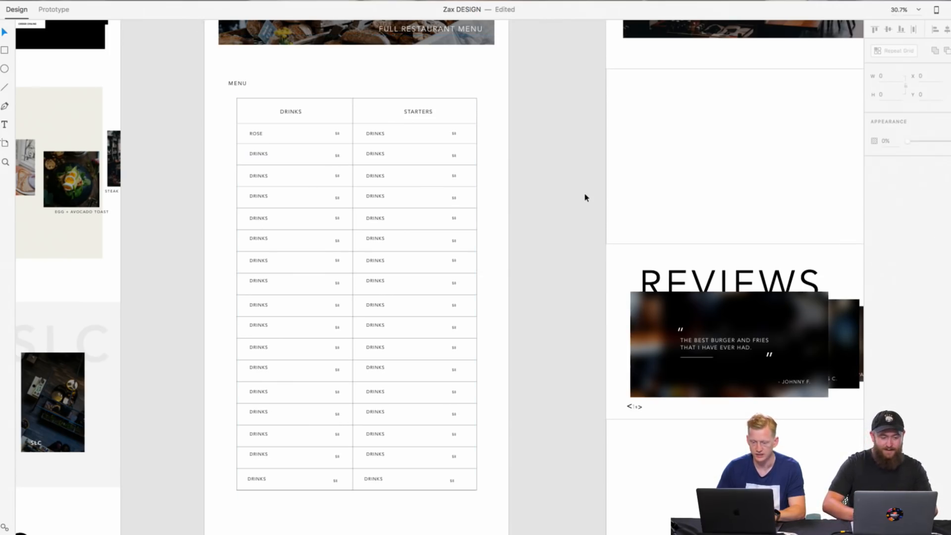
# Step: Review the About and Order Online artboards beside the Full Menu page, down to their footer areas
pyautogui.scroll(-5, 585, 198)
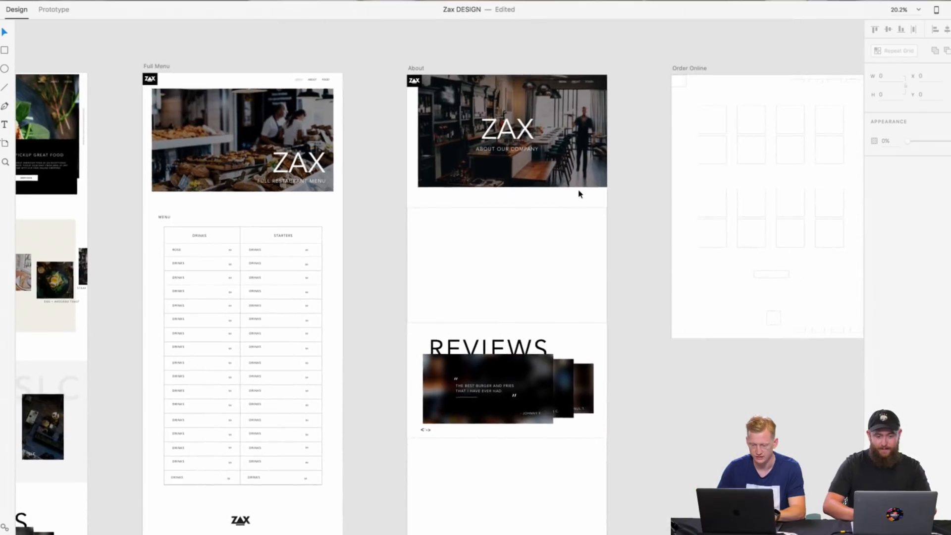
pyautogui.scroll(-2, 581, 194)
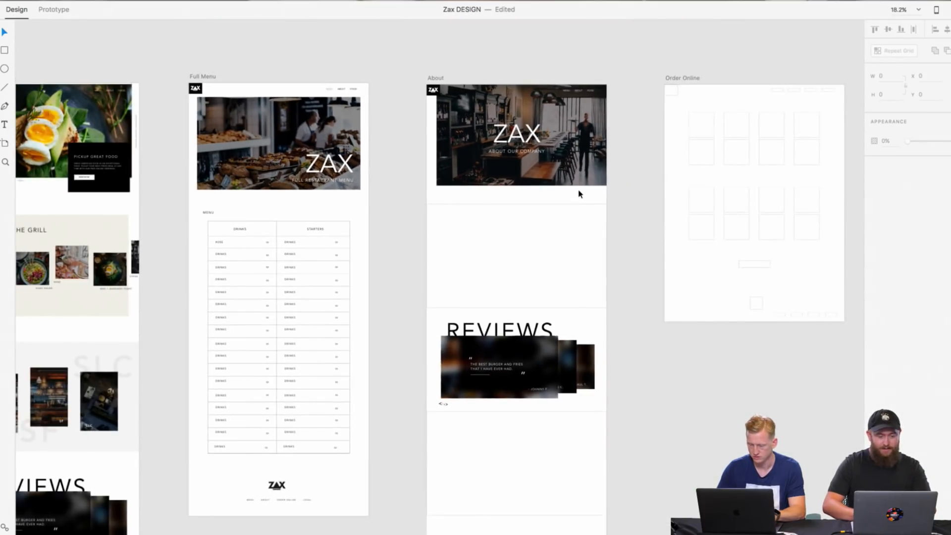
pyautogui.hscroll(-3, 580, 194)
pyautogui.hscroll(5, 580, 194)
pyautogui.scroll(-5, 580, 194)
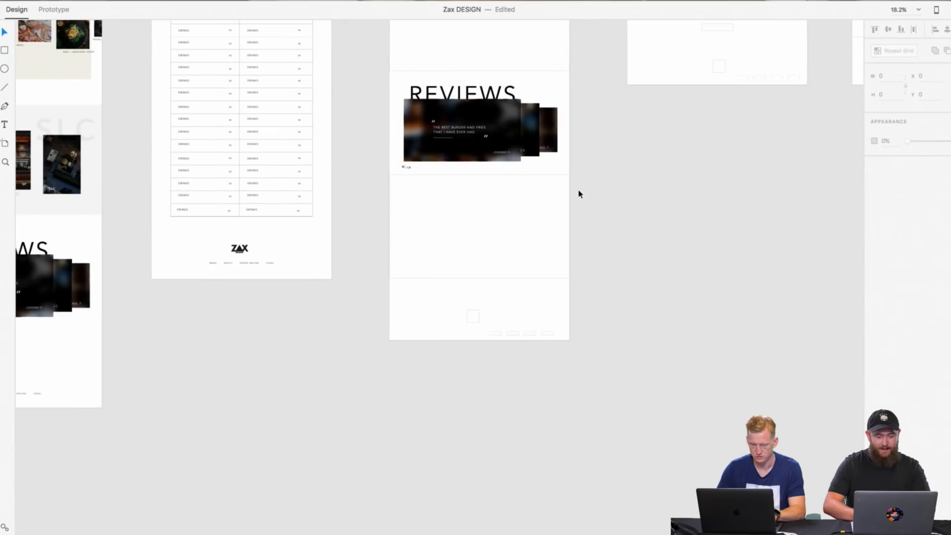
# Step: Review the Homepage and Full Menu artboards, and examine the About page's hero header up close
pyautogui.scroll(5, 580, 194)
pyautogui.hscroll(-5, 580, 194)
pyautogui.hscroll(-3, 539, 191)
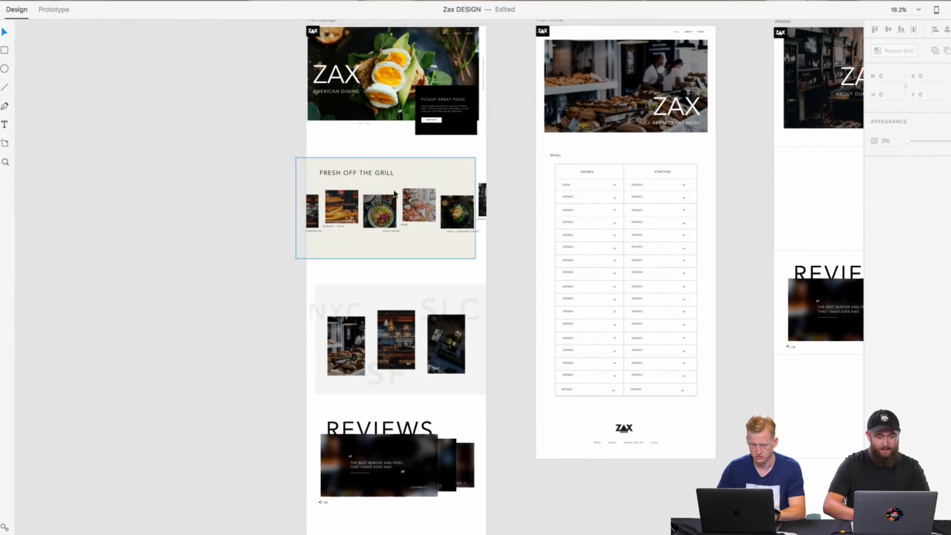
pyautogui.scroll(5, 334, 198)
pyautogui.hscroll(10, 334, 198)
pyautogui.scroll(4, 334, 199)
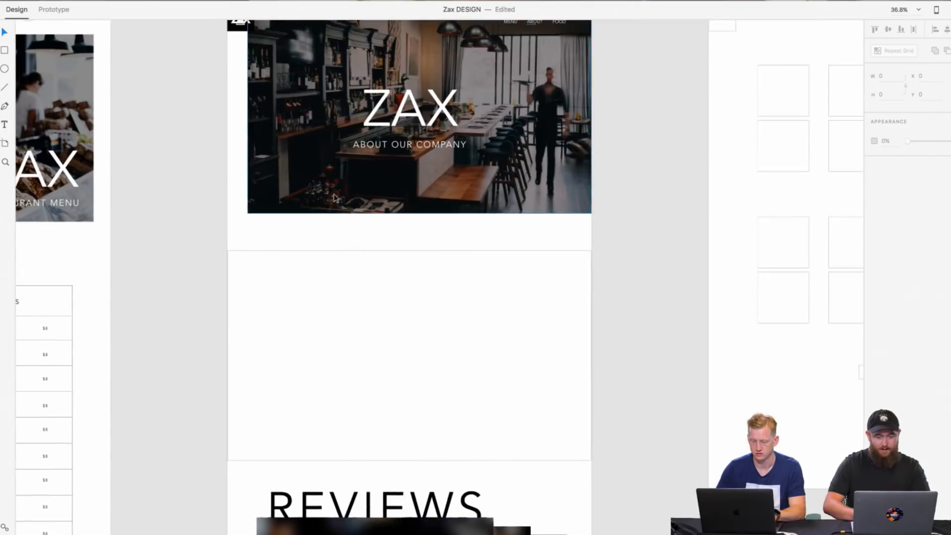
pyautogui.scroll(1, 193, 196)
pyautogui.hscroll(1, 193, 197)
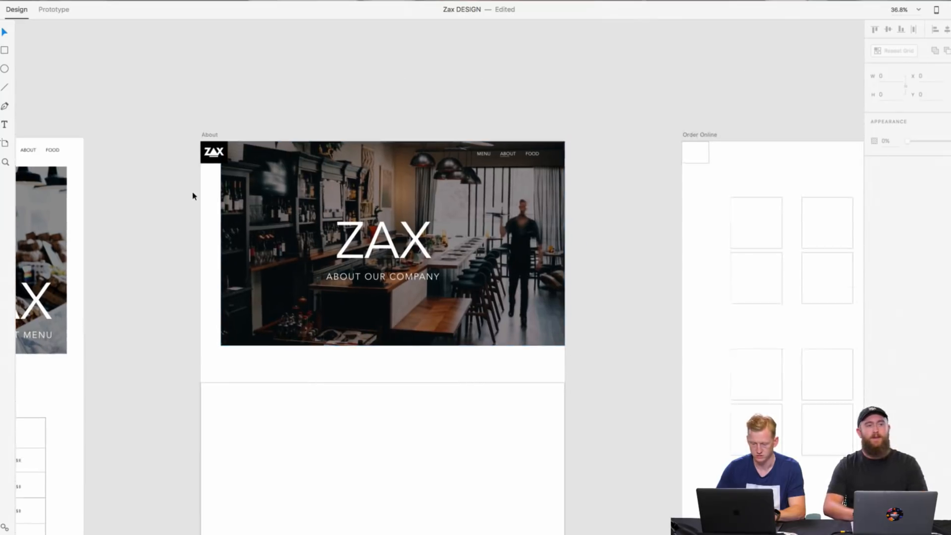
# Step: Inspect the About page's hero image and its spacing above the empty content section, leaving nothing selected
pyautogui.scroll(-4, 193, 196)
pyautogui.click(534, 276)
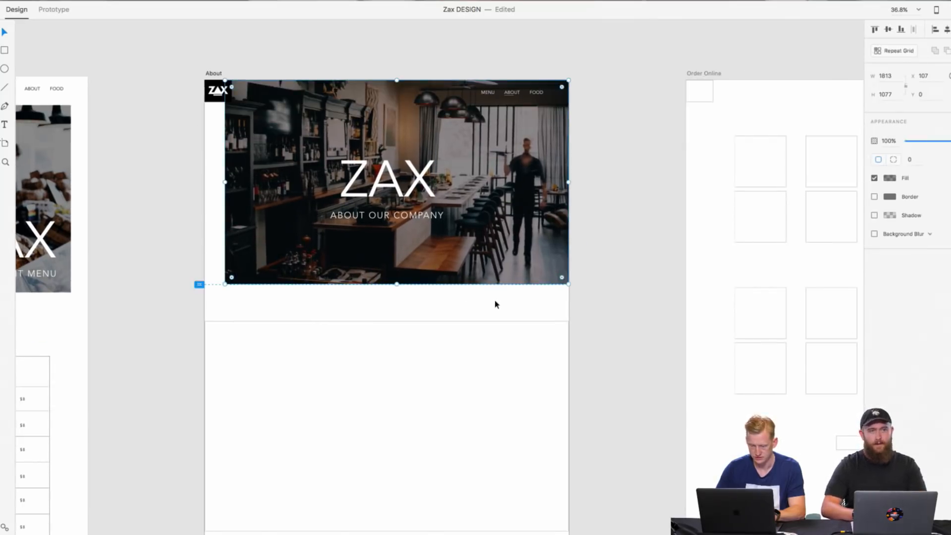
pyautogui.scroll(-3, 495, 303)
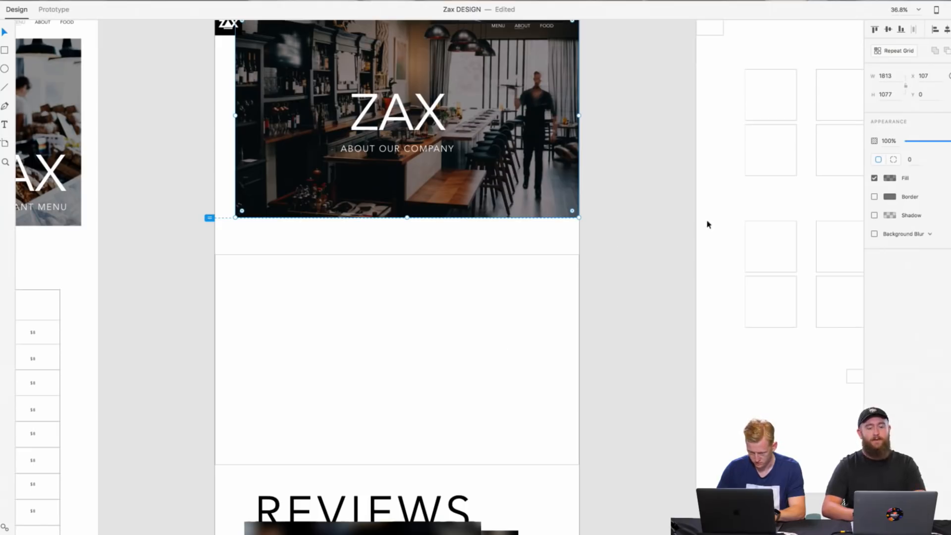
pyautogui.click(659, 229)
pyautogui.scroll(3, 659, 229)
pyautogui.hscroll(1, 659, 230)
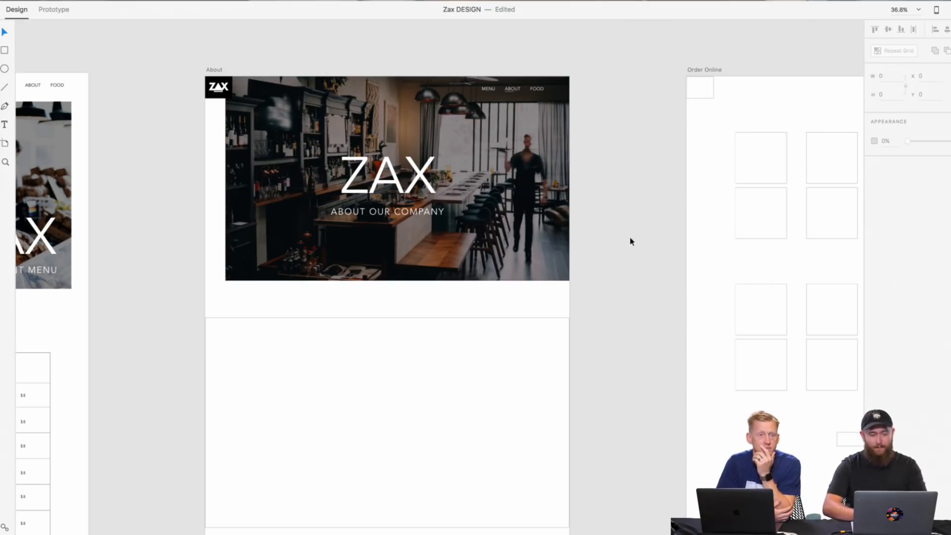
pyautogui.scroll(-3, 631, 240)
pyautogui.scroll(2, 631, 242)
pyautogui.scroll(1, 631, 242)
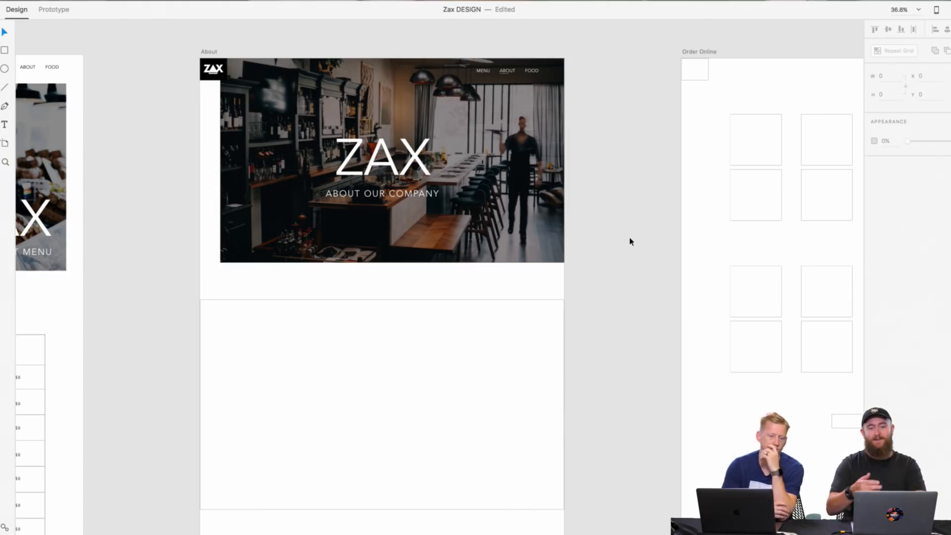
pyautogui.scroll(1, 626, 267)
pyautogui.scroll(-2, 626, 278)
pyautogui.rightClick(627, 279)
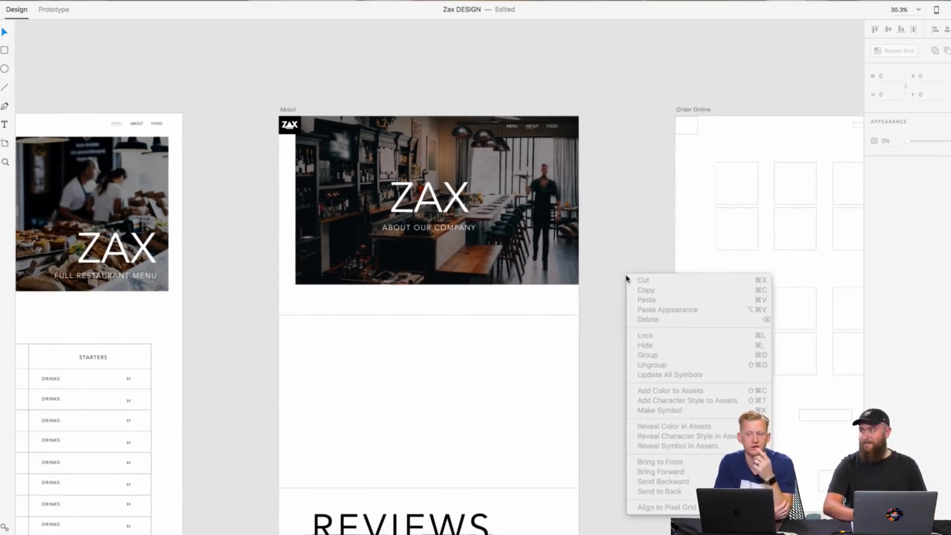
pyautogui.click(601, 253)
pyautogui.scroll(-3, 601, 253)
pyautogui.scroll(2, 602, 253)
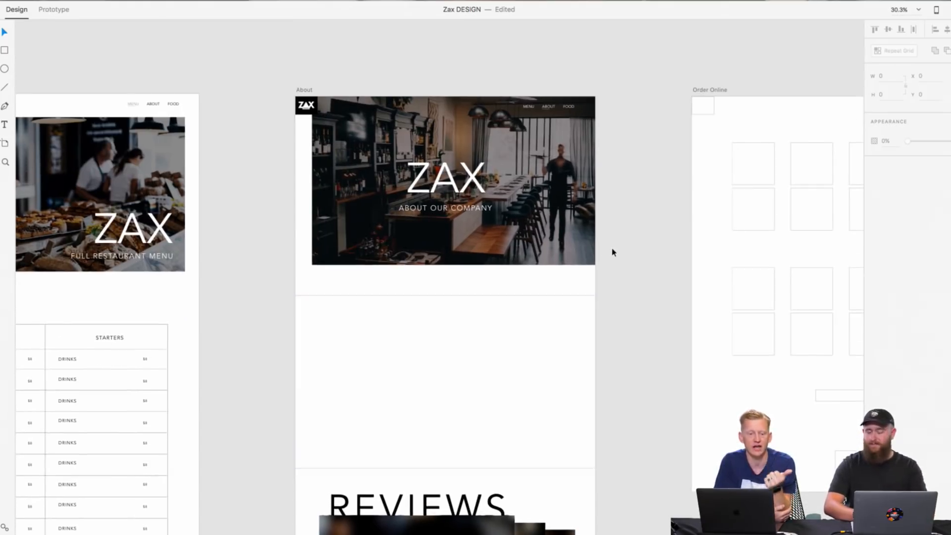
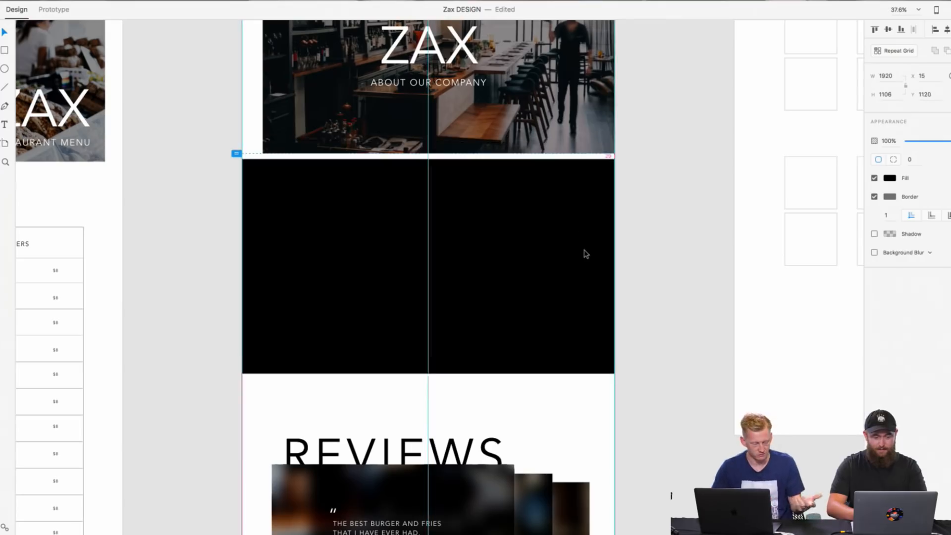
# Step: Place the black rectangle flush beneath the About page's hero image at X 0, Y 1077, and remove its border
pyautogui.click(664, 246)
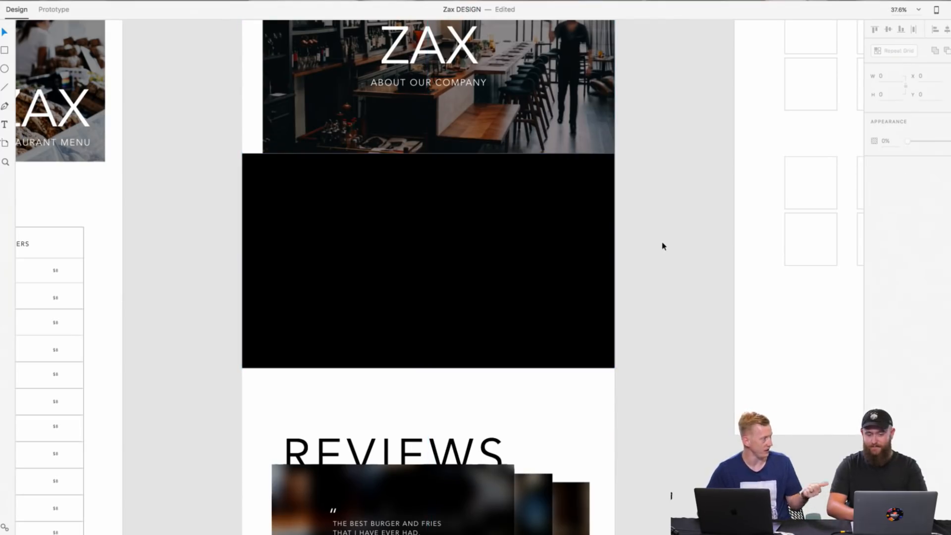
pyautogui.click(580, 242)
pyautogui.scroll(5, 518, 206)
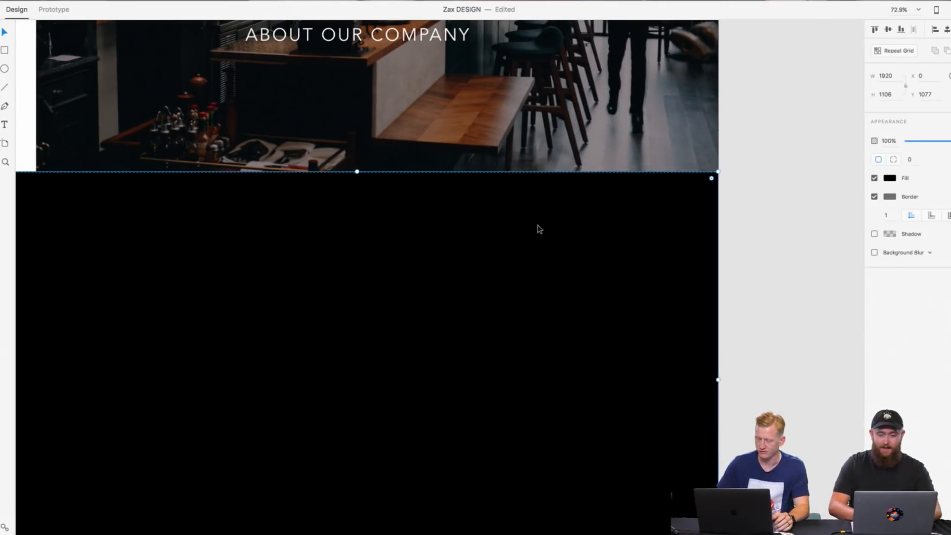
pyautogui.click(826, 197)
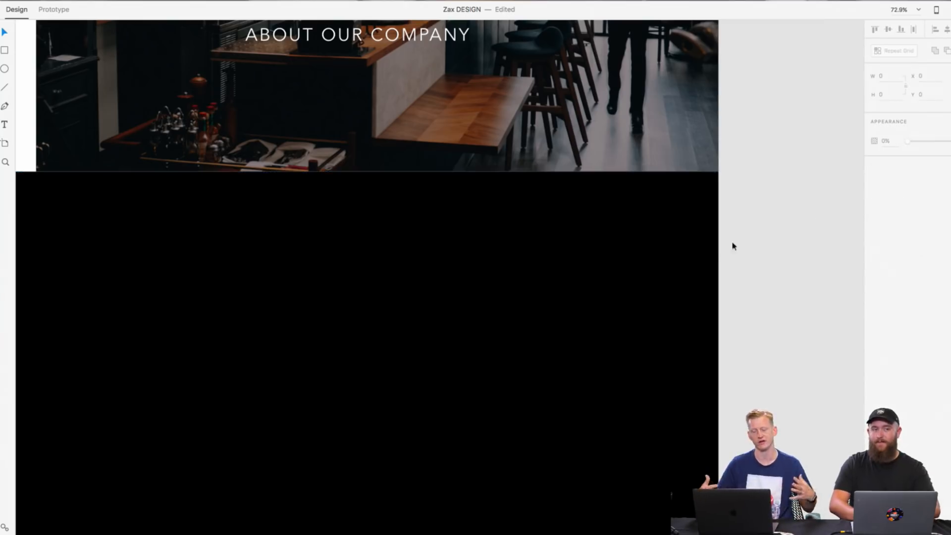
# Step: Extend the black rectangle upward to the logo block's lower edge at Y 116 and send it behind the hero image
pyautogui.scroll(-2, 734, 247)
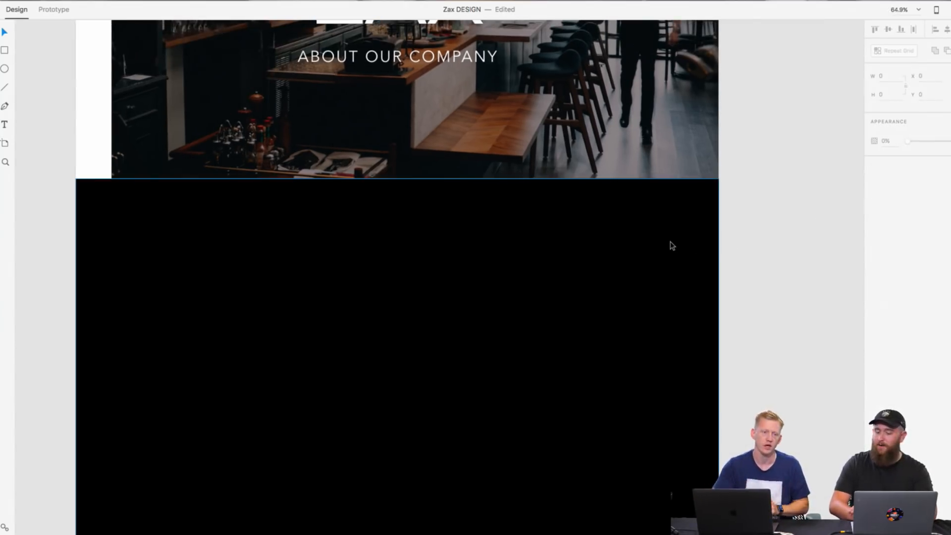
pyautogui.scroll(2, 673, 246)
pyautogui.scroll(-4, 669, 248)
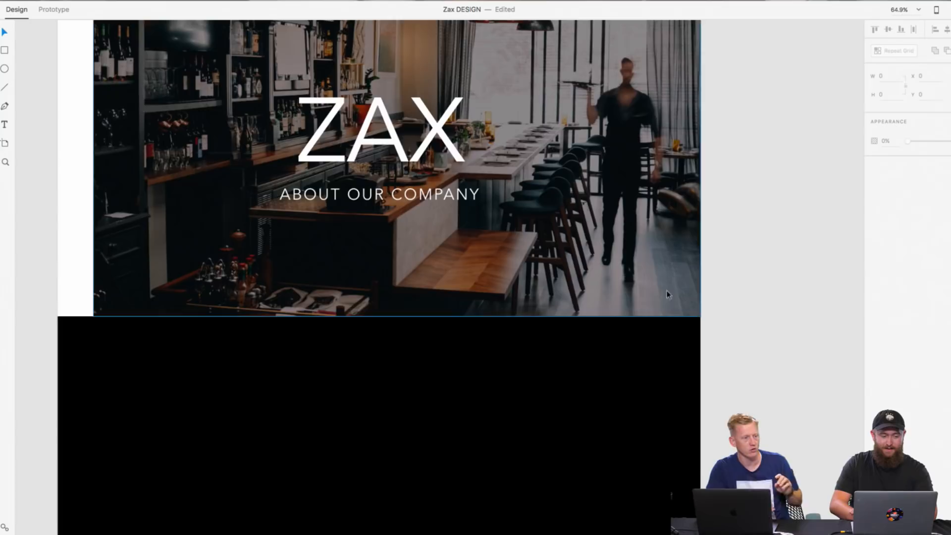
pyautogui.click(573, 391)
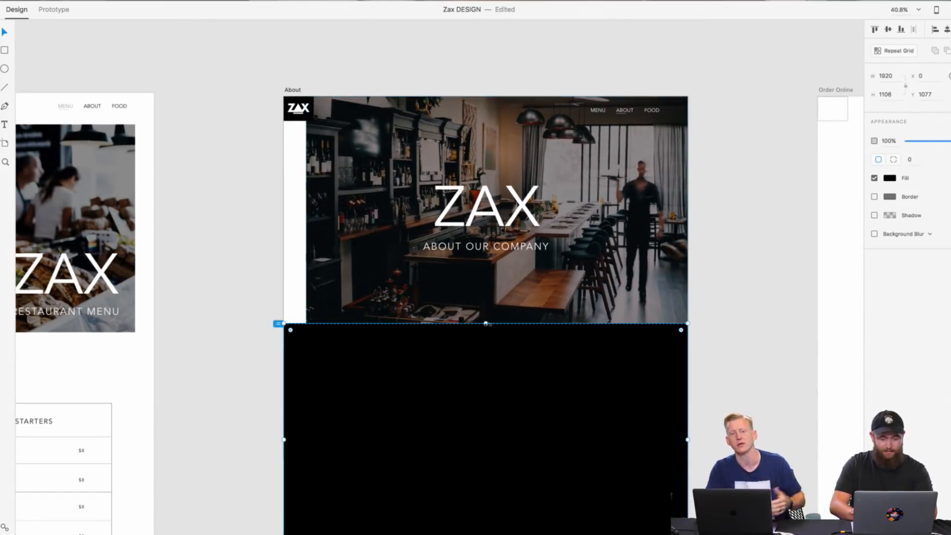
pyautogui.moveTo(487, 323); pyautogui.dragTo(485, 123)
pyautogui.press('super+shift+bracketleft')
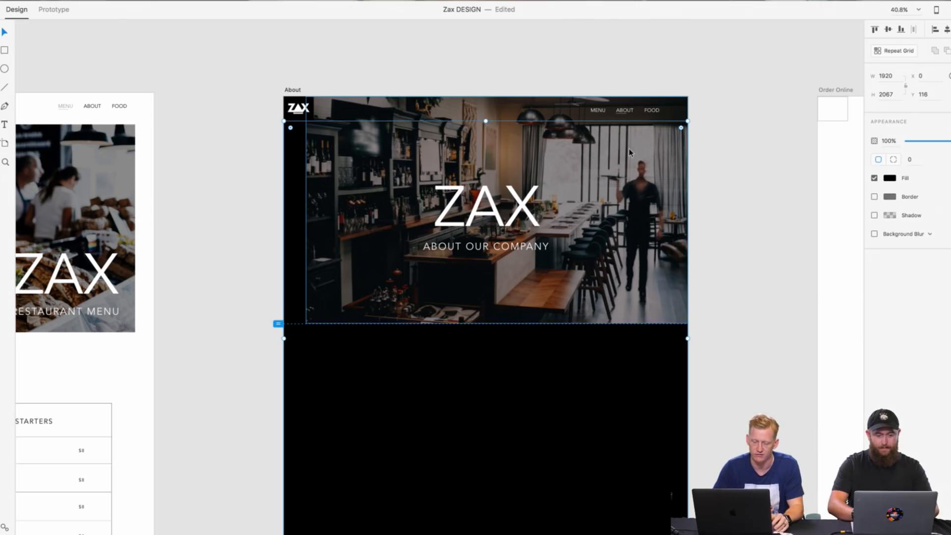
pyautogui.click(740, 218)
# Step: Examine up close where the logo block, the black rectangle and the About page's hero image meet
pyautogui.scroll(5, 349, 118)
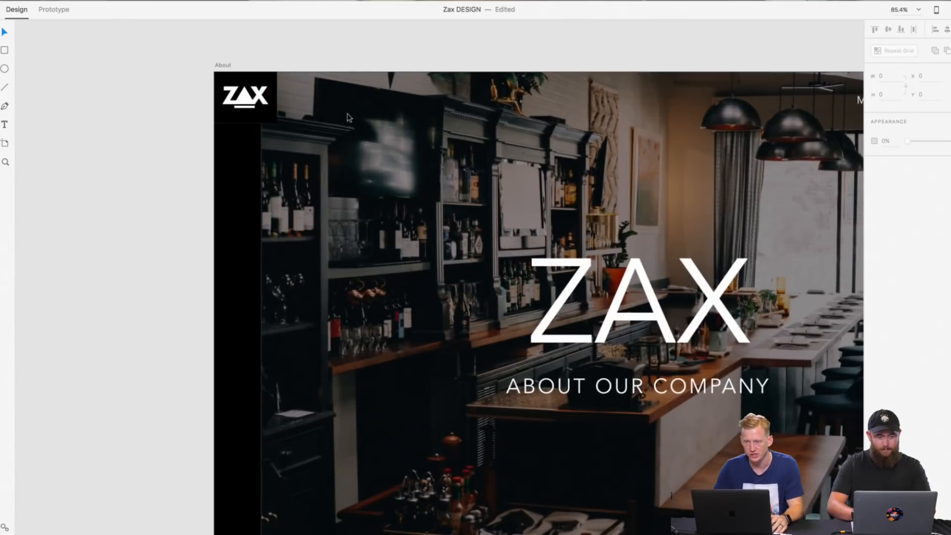
pyautogui.scroll(5, 241, 134)
pyautogui.click(208, 113)
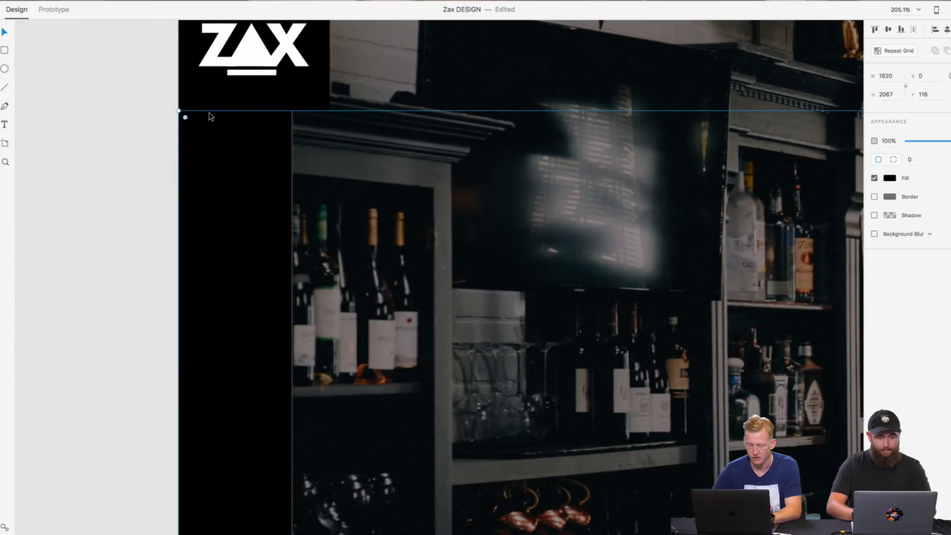
pyautogui.click(285, 101)
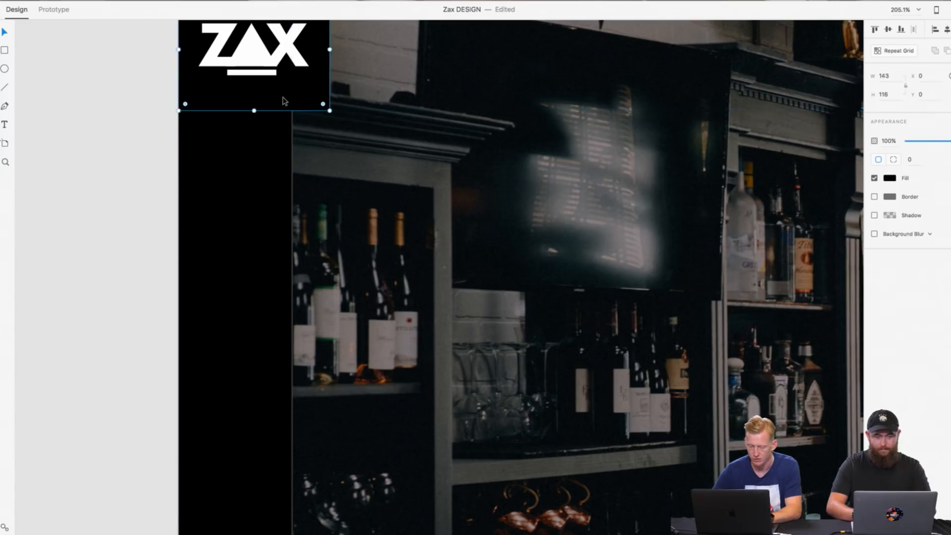
pyautogui.click(114, 175)
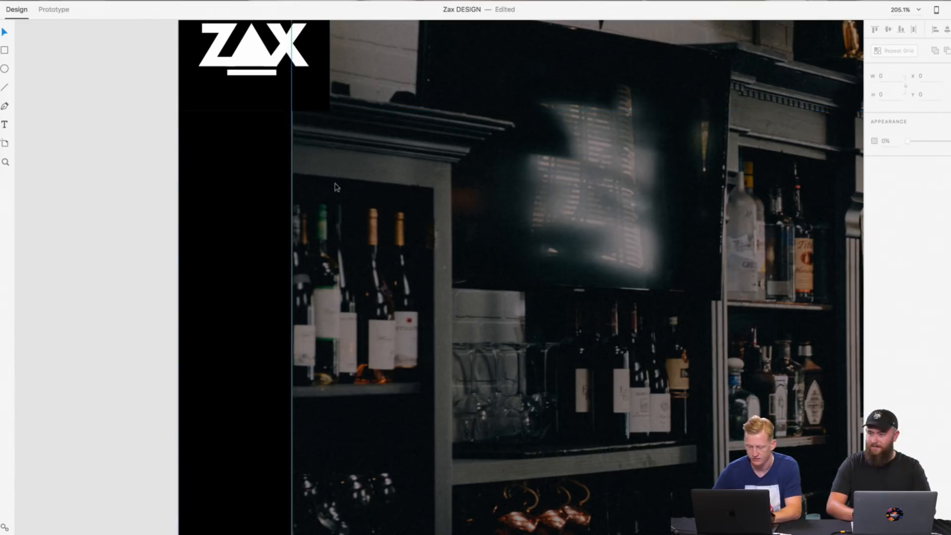
pyautogui.scroll(-3, 387, 198)
pyautogui.hscroll(2, 387, 199)
pyautogui.scroll(-1, 387, 198)
pyautogui.scroll(-6, 387, 199)
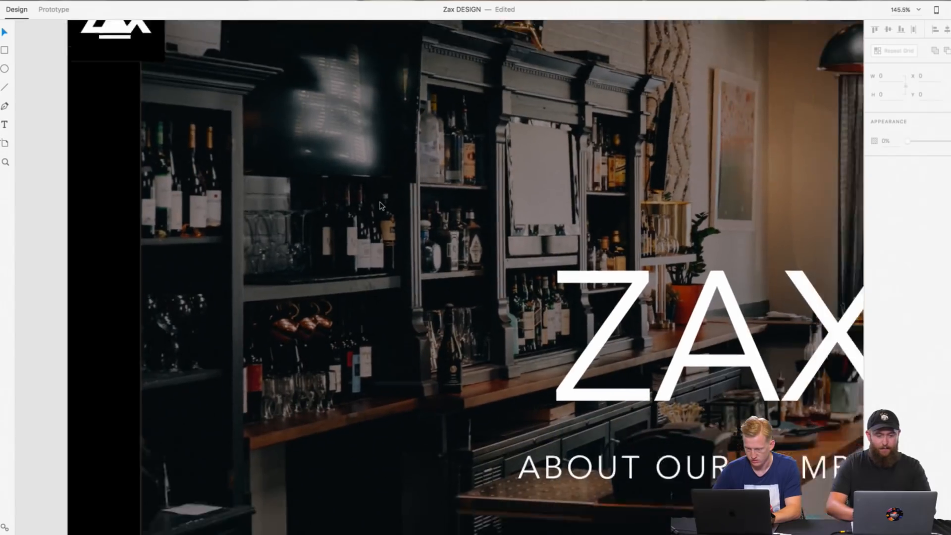
pyautogui.scroll(-1, 380, 205)
pyautogui.hscroll(1, 380, 205)
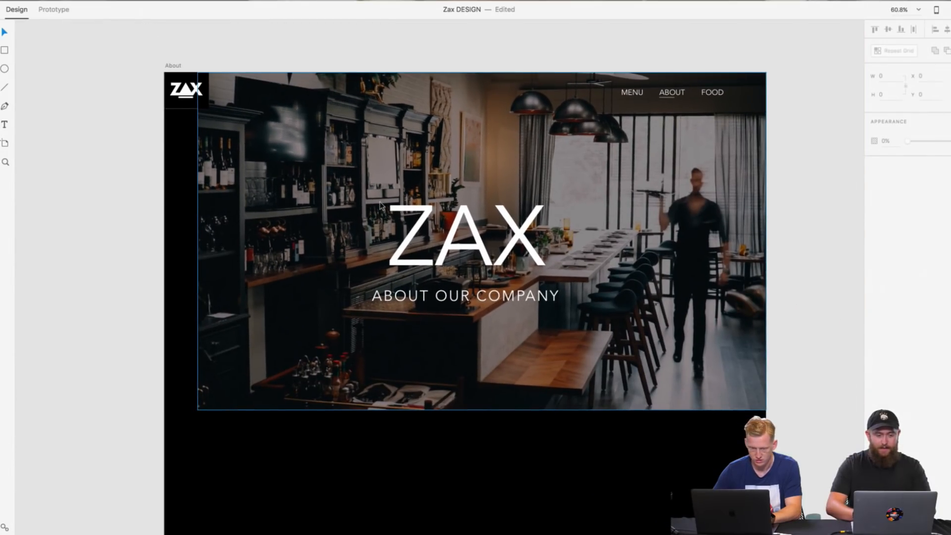
pyautogui.click(381, 205)
pyautogui.click(811, 269)
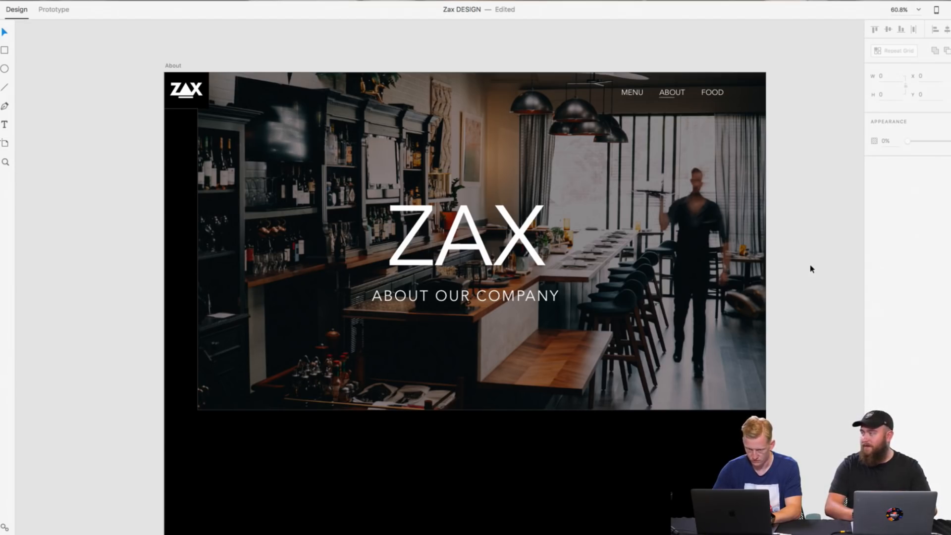
# Step: Inspect the hero image's left and lower edges against the black background and view the whole black section
pyautogui.scroll(-1, 811, 268)
pyautogui.scroll(-3, 810, 270)
pyautogui.hscroll(1, 810, 270)
pyautogui.click(262, 241)
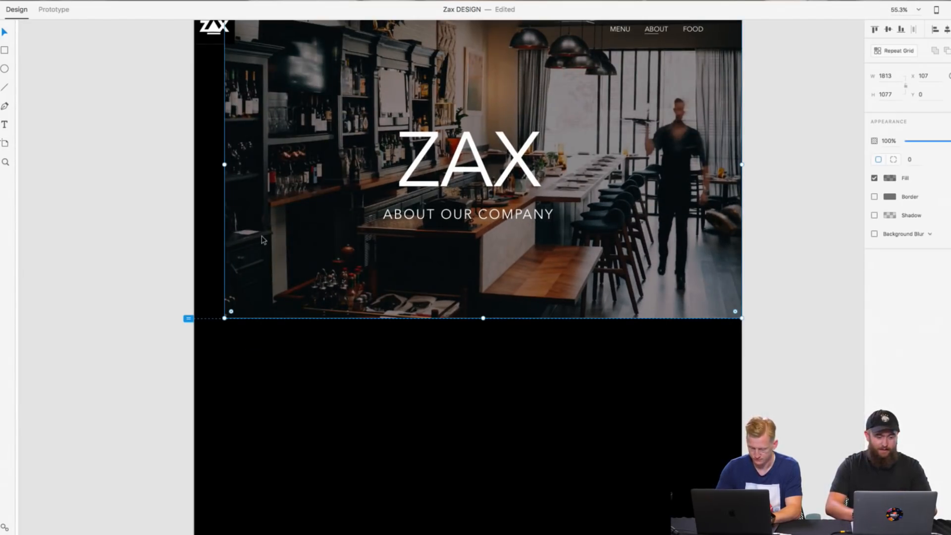
pyautogui.click(809, 197)
pyautogui.scroll(10, 337, 243)
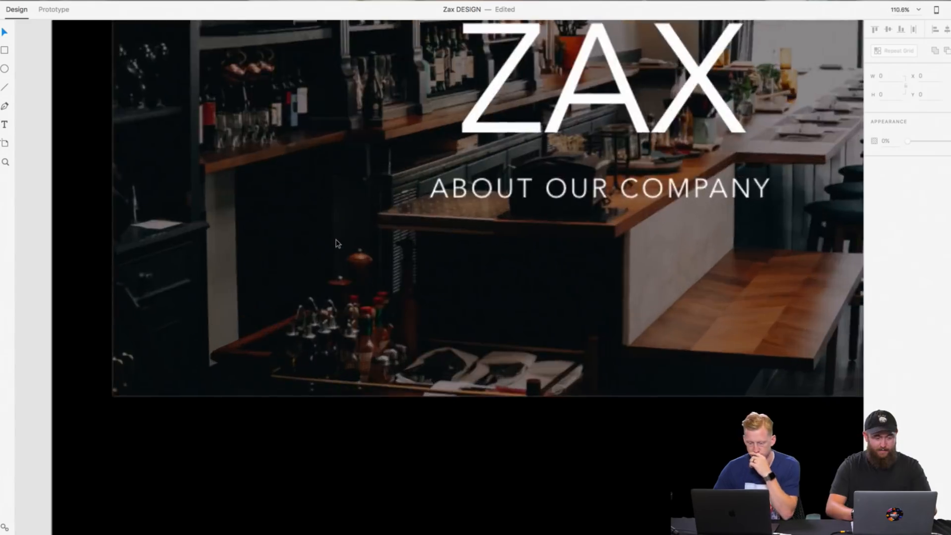
pyautogui.scroll(5, 337, 243)
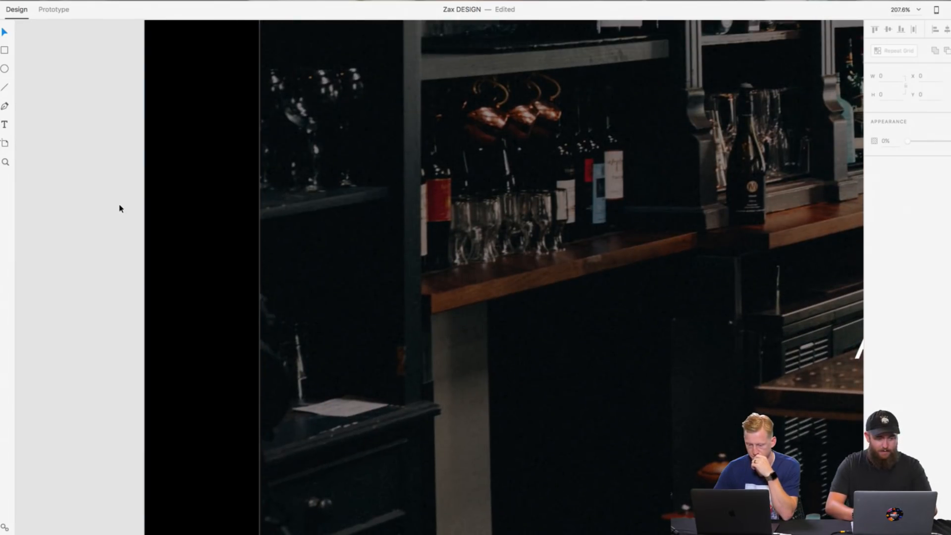
pyautogui.scroll(-10, 119, 208)
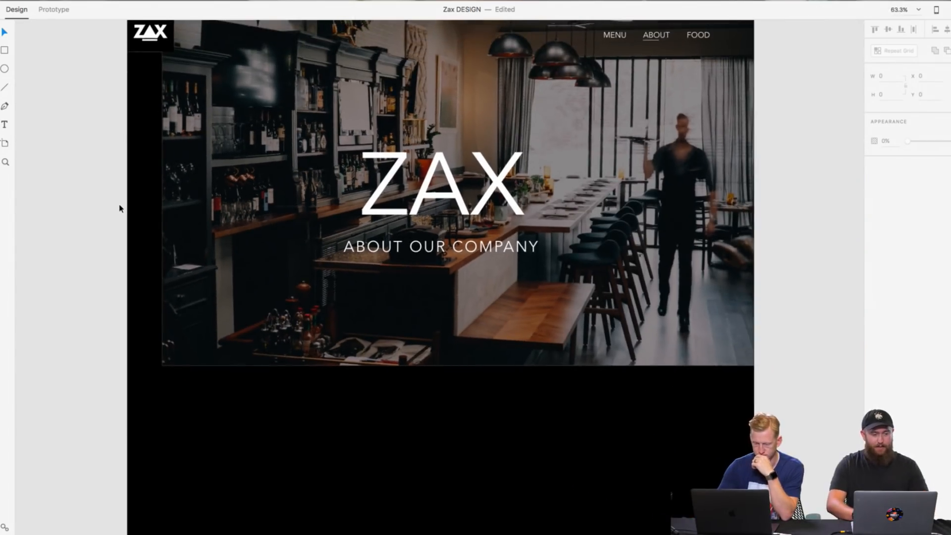
pyautogui.scroll(-3, 119, 208)
pyautogui.scroll(-5, 119, 208)
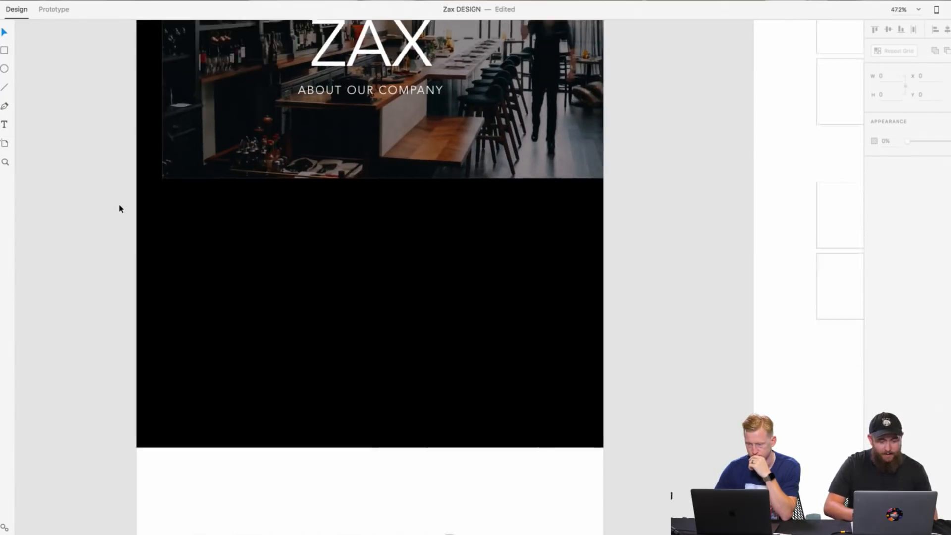
# Step: Copy the hero's ZAX title into the black section below the image and scale the copy down to font size 205
pyautogui.scroll(-8, 320, 276)
pyautogui.scroll(8, 320, 276)
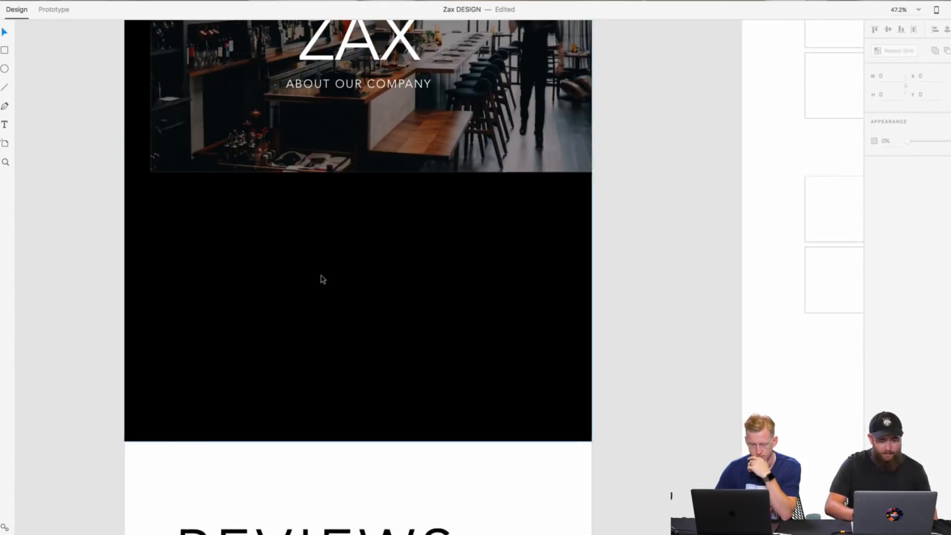
pyautogui.scroll(5, 322, 279)
pyautogui.rightClick(396, 160)
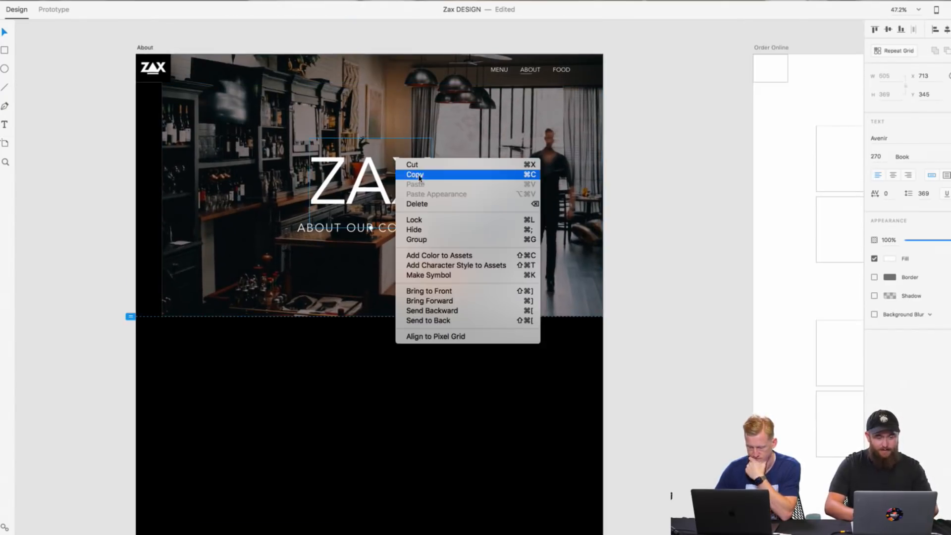
pyautogui.rightClick(618, 191)
pyautogui.rightClick(481, 349)
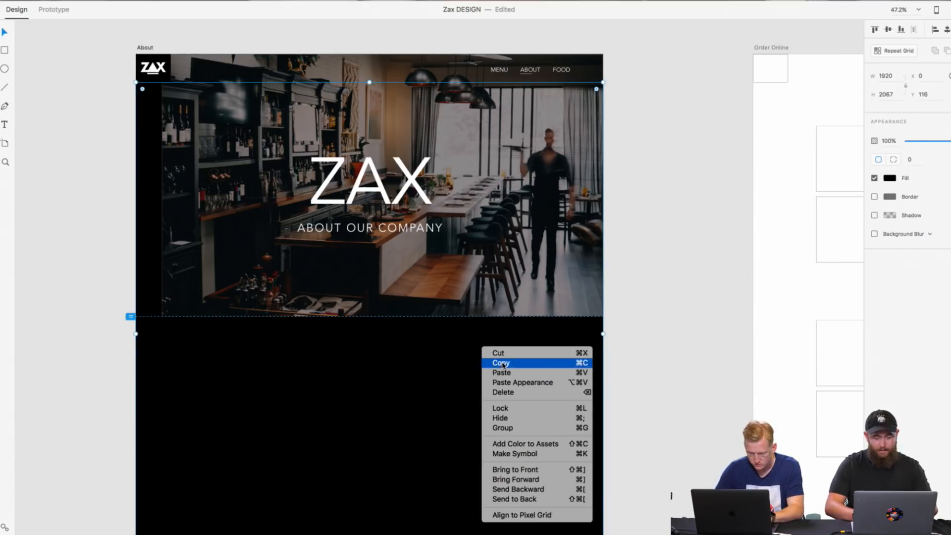
pyautogui.click(502, 372)
pyautogui.moveTo(406, 218); pyautogui.dragTo(523, 414)
pyautogui.moveTo(551, 396); pyautogui.dragTo(456, 396)
pyautogui.click(645, 387)
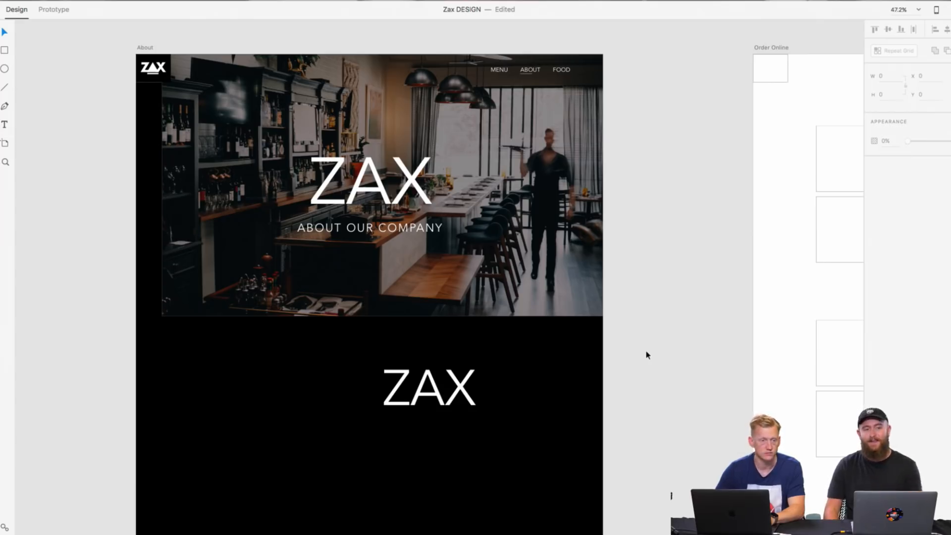
# Step: Shrink the copied ZAX title to font size 89 and move it toward the black section's upper-left area
pyautogui.click(427, 390)
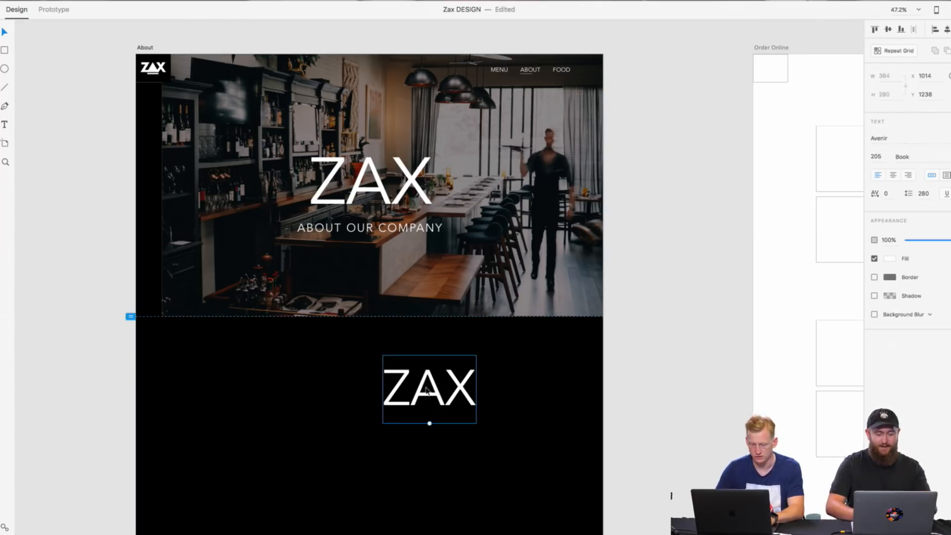
pyautogui.moveTo(429, 423); pyautogui.dragTo(244, 357)
pyautogui.click(162, 351)
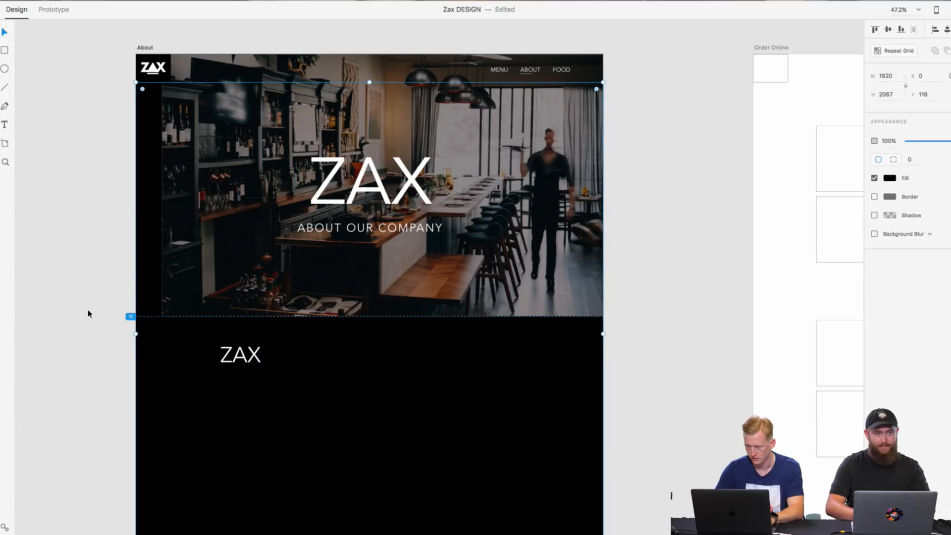
# Step: Move the copied title to about X 252, Y 1226 and replace its text with "ABOUT ZAX"
pyautogui.scroll(-2, 88, 314)
pyautogui.scroll(-3, 88, 314)
pyautogui.scroll(2, 88, 314)
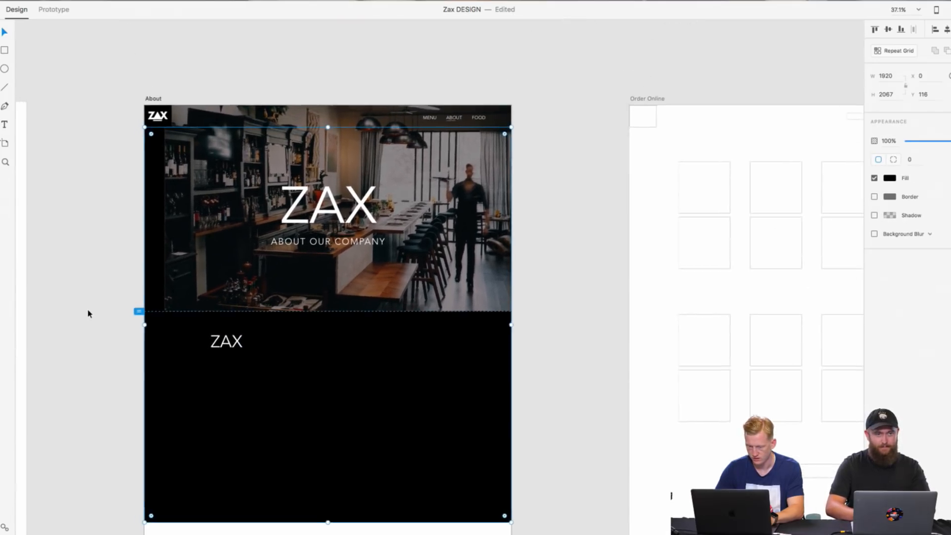
pyautogui.scroll(-2, 88, 314)
pyautogui.scroll(2, 87, 313)
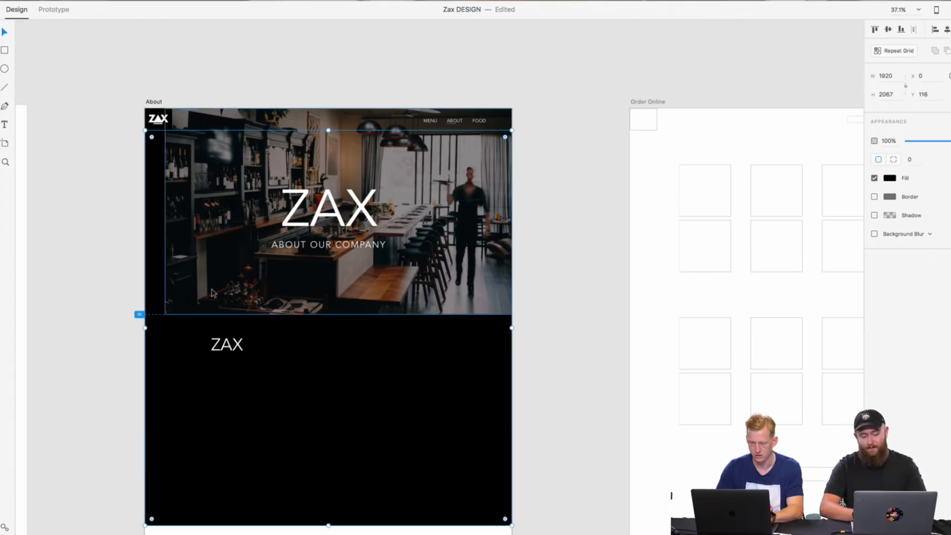
pyautogui.click(233, 345)
pyautogui.moveTo(245, 340); pyautogui.dragTo(216, 363)
pyautogui.doubleClick(217, 362)
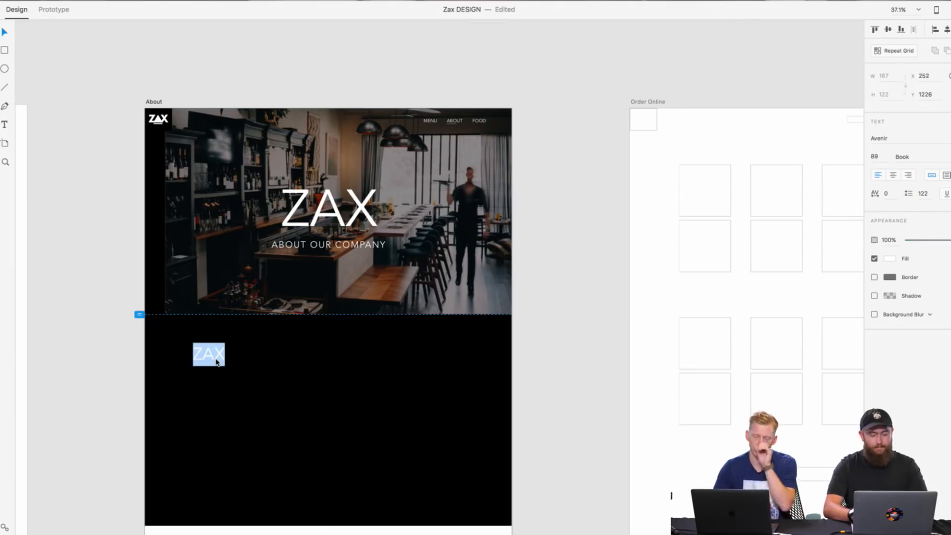
pyautogui.press('BackSpace')
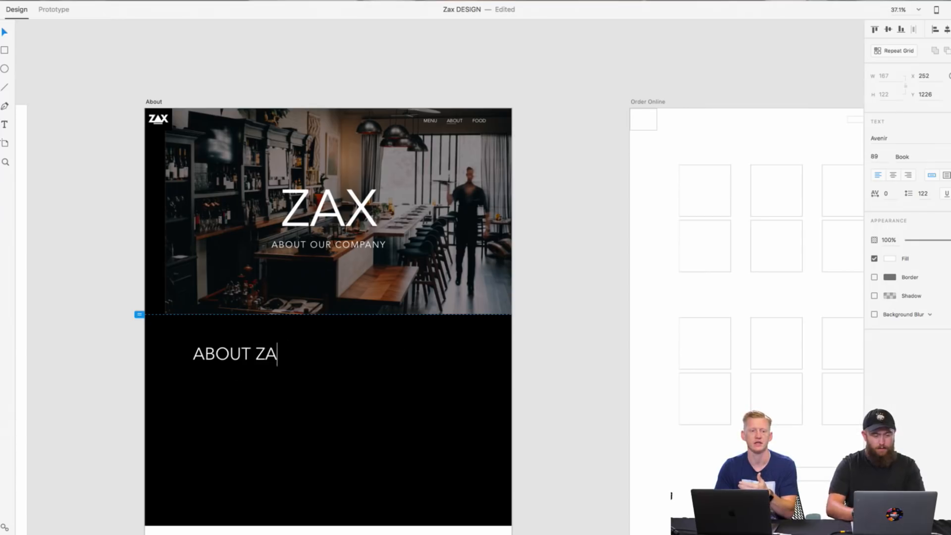
pyautogui.press('Escape')
pyautogui.press('Escape')
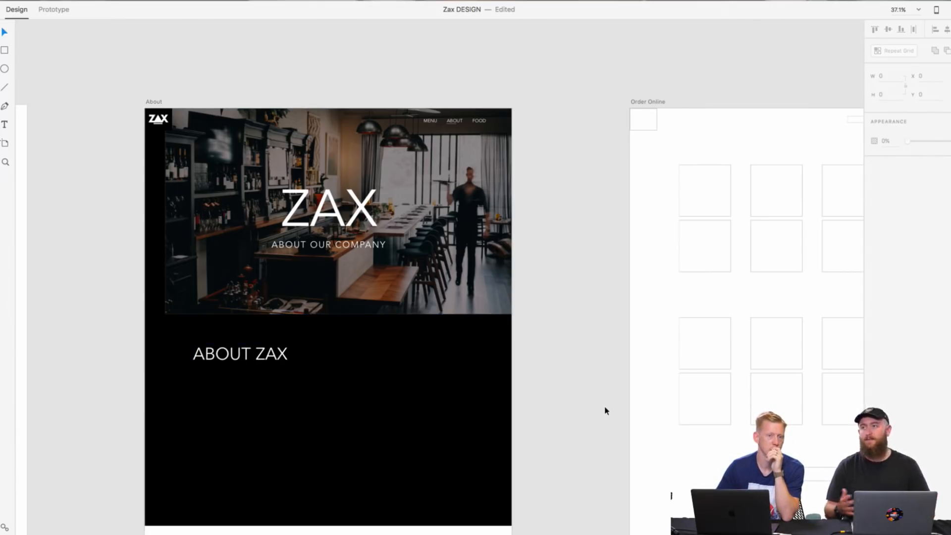
# Step: Shrink the ABOUT ZAX heading to font size 47 and align it with the hero image's left edge at X 107, Y 1236
pyautogui.click(242, 364)
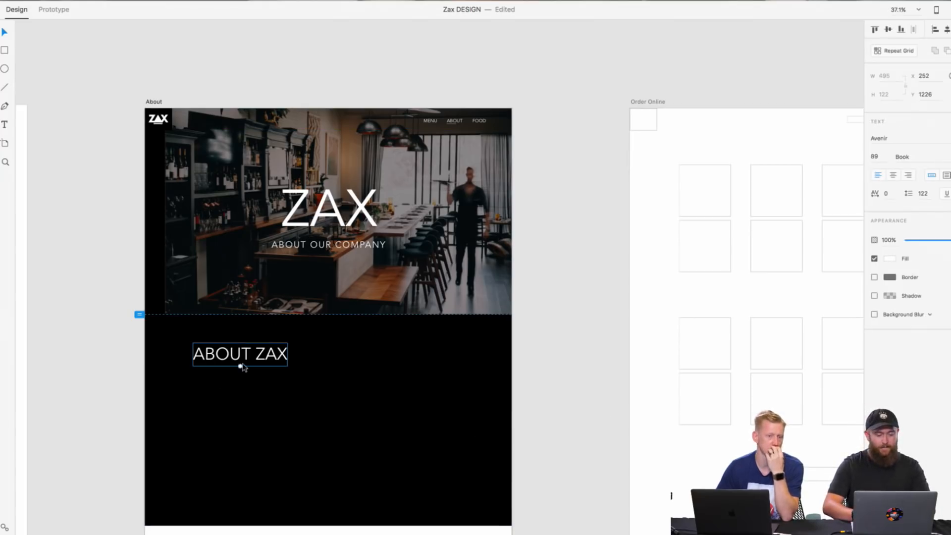
pyautogui.moveTo(239, 365); pyautogui.dragTo(217, 354)
pyautogui.scroll(5, 306, 342)
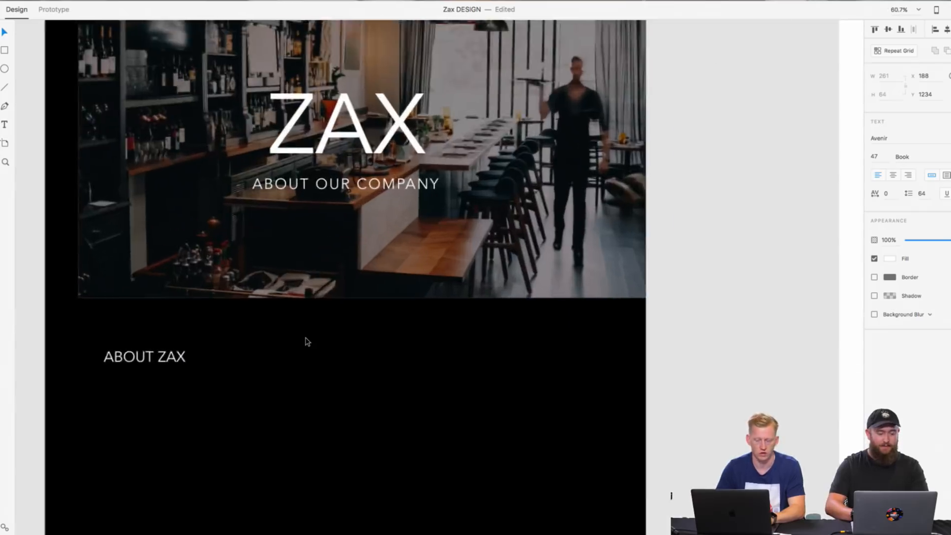
pyautogui.moveTo(300, 235); pyautogui.dragTo(275, 235)
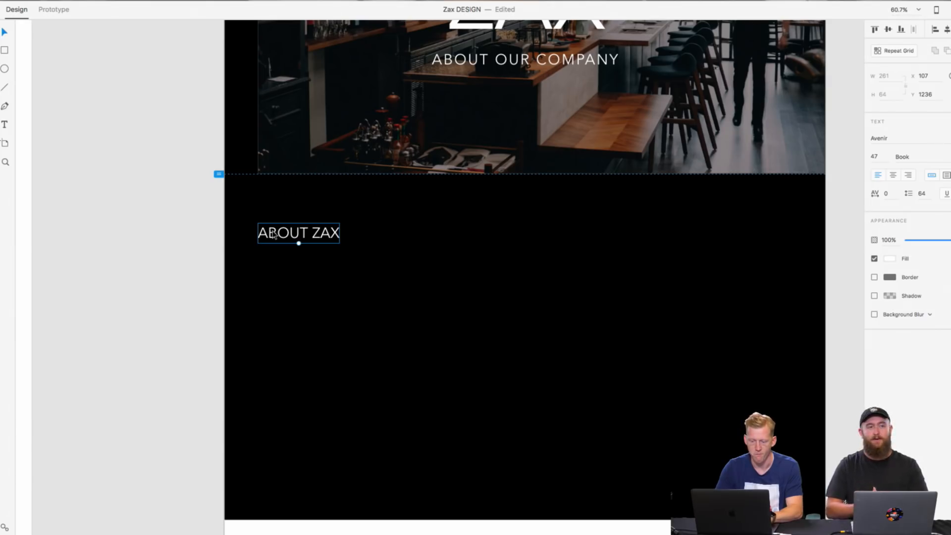
pyautogui.click(186, 241)
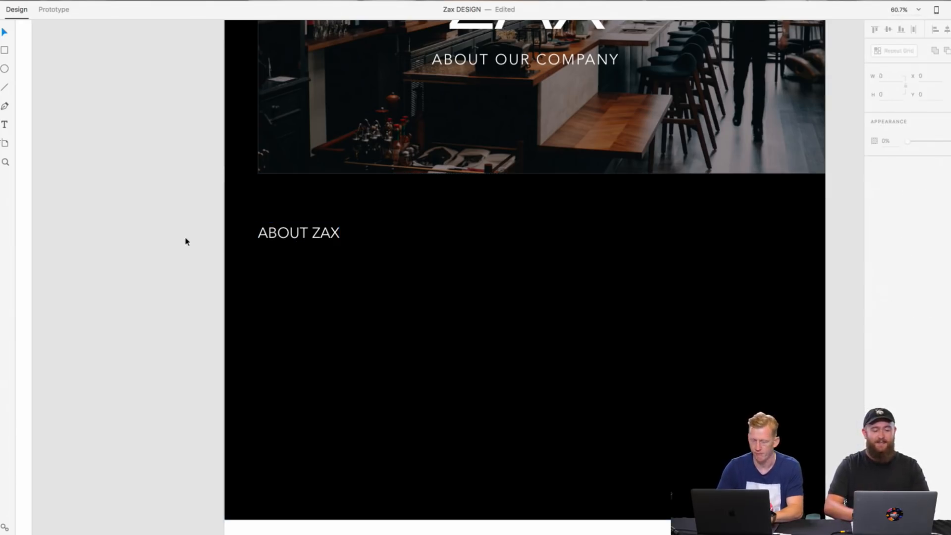
# Step: Shift the ABOUT ZAX heading slightly up and to the left, just outside the hero image's left edge
pyautogui.moveTo(274, 233); pyautogui.dragTo(263, 222)
pyautogui.click(185, 247)
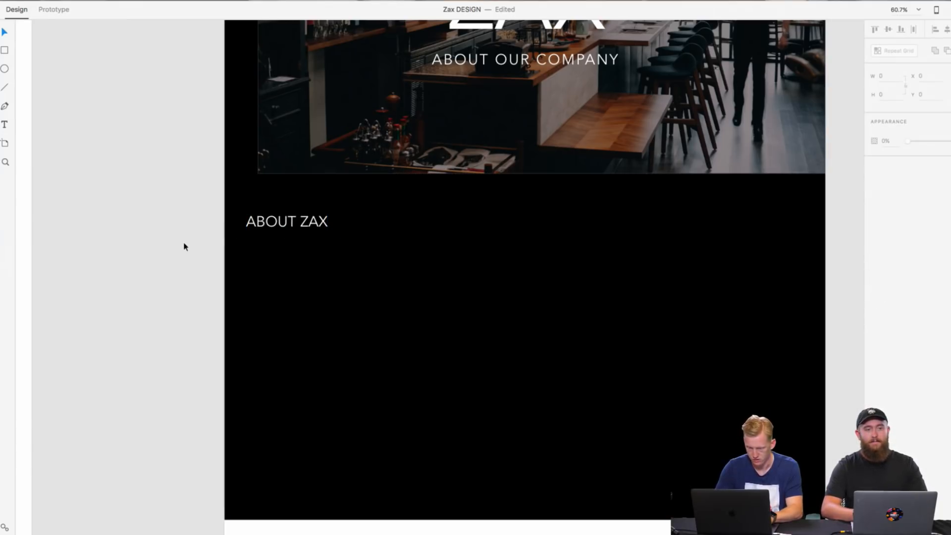
# Step: Examine the About page's hero and the ABOUT ZAX heading's placement in the black section beneath it
pyautogui.scroll(-2, 184, 246)
pyautogui.scroll(3, 184, 246)
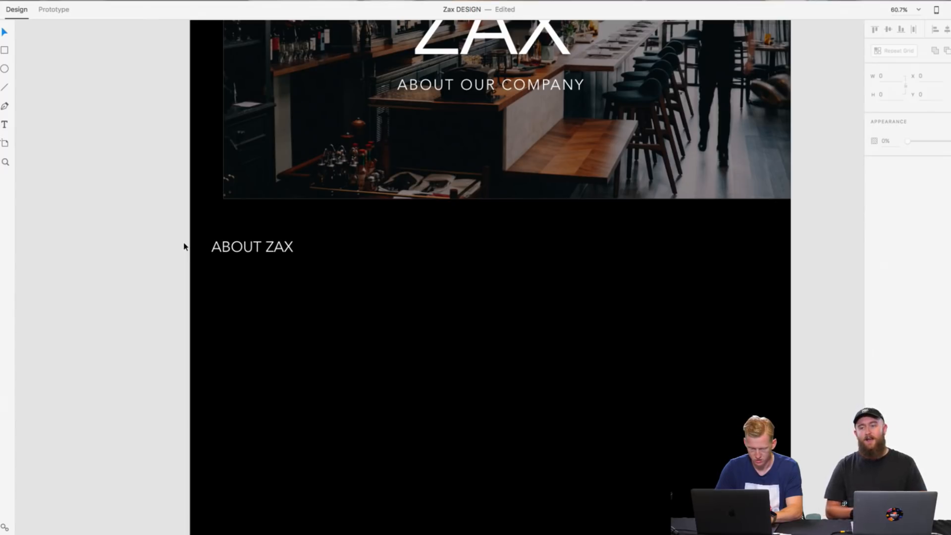
pyautogui.scroll(-3, 192, 234)
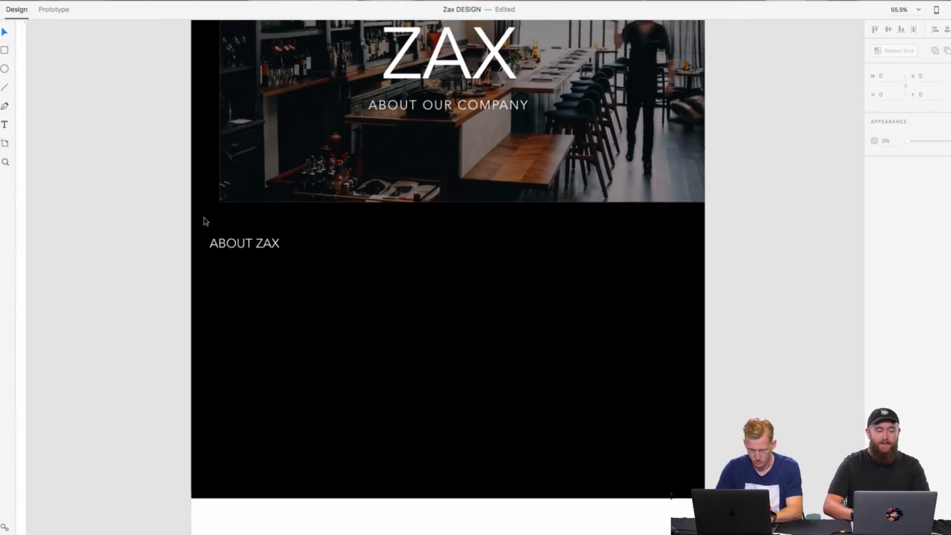
pyautogui.scroll(3, 206, 222)
pyautogui.hscroll(3, 206, 221)
pyautogui.scroll(2, 206, 221)
pyautogui.hscroll(-1, 206, 221)
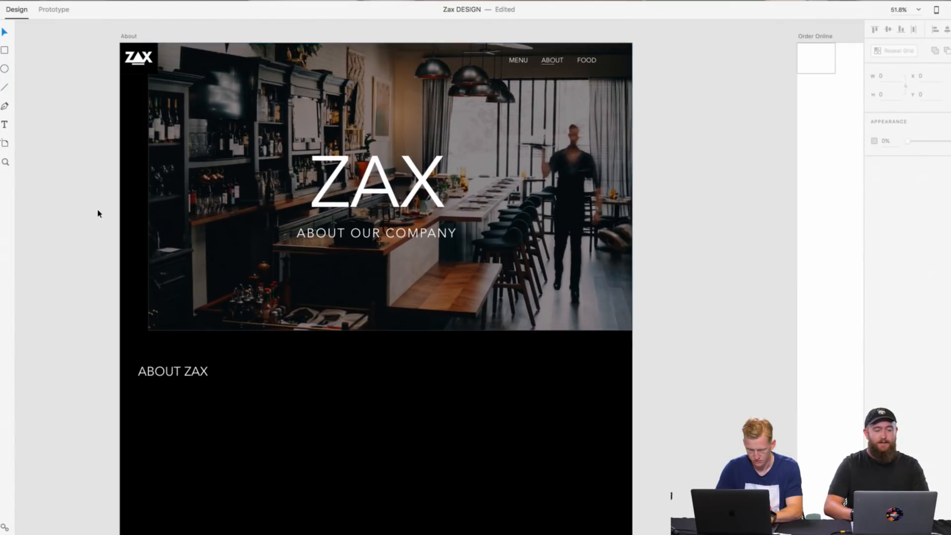
pyautogui.scroll(-2, 97, 213)
pyautogui.hscroll(-1, 96, 213)
pyautogui.scroll(1, 98, 209)
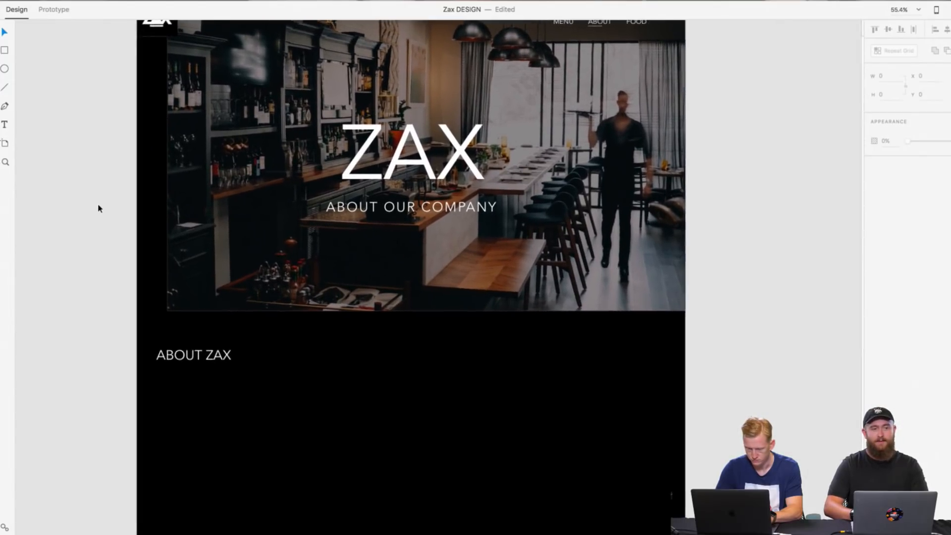
pyautogui.scroll(-4, 98, 207)
pyautogui.hscroll(1, 98, 207)
pyautogui.scroll(1, 102, 207)
pyautogui.scroll(-2, 102, 207)
pyautogui.hscroll(2, 102, 208)
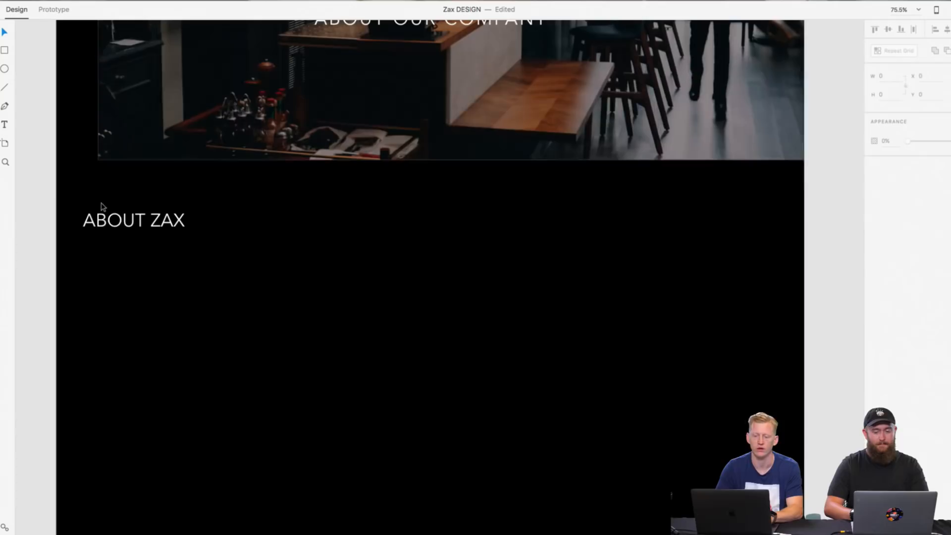
# Step: Enlarge the ABOUT ZAX heading to font size 114 and move it to the black section's lower-right corner at X 1258, Y 2070
pyautogui.moveTo(136, 228); pyautogui.dragTo(192, 254)
pyautogui.click(27, 259)
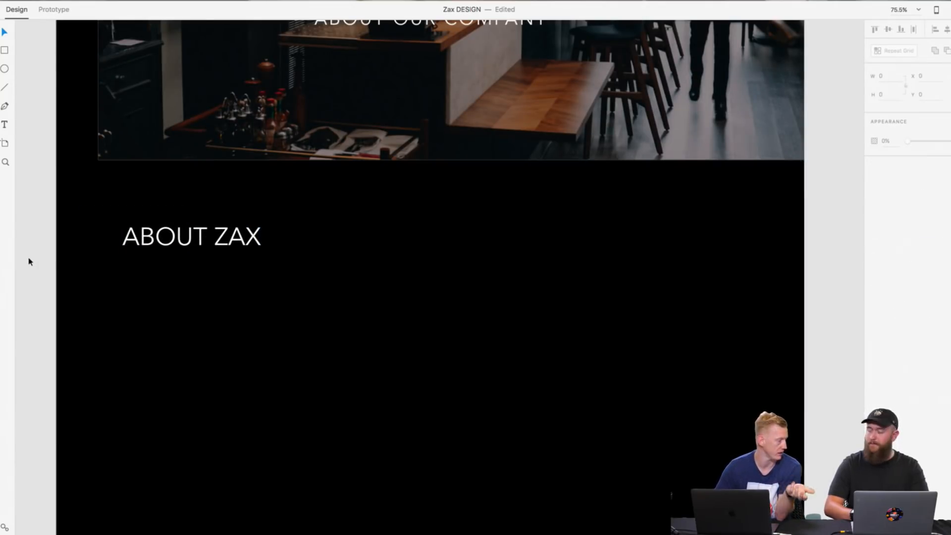
pyautogui.scroll(-3, 37, 264)
pyautogui.scroll(-3, 37, 264)
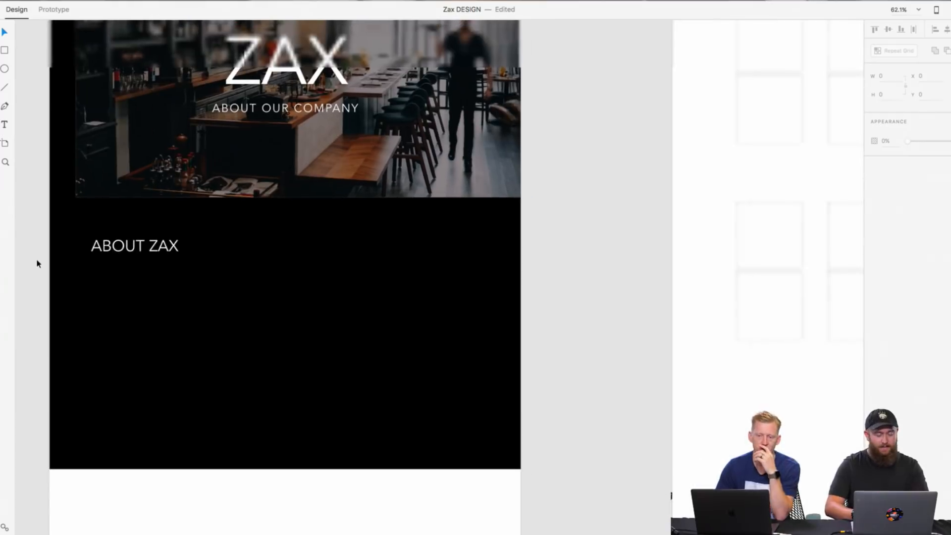
pyautogui.moveTo(137, 243); pyautogui.dragTo(504, 478)
pyautogui.hscroll(-2, 109, 242)
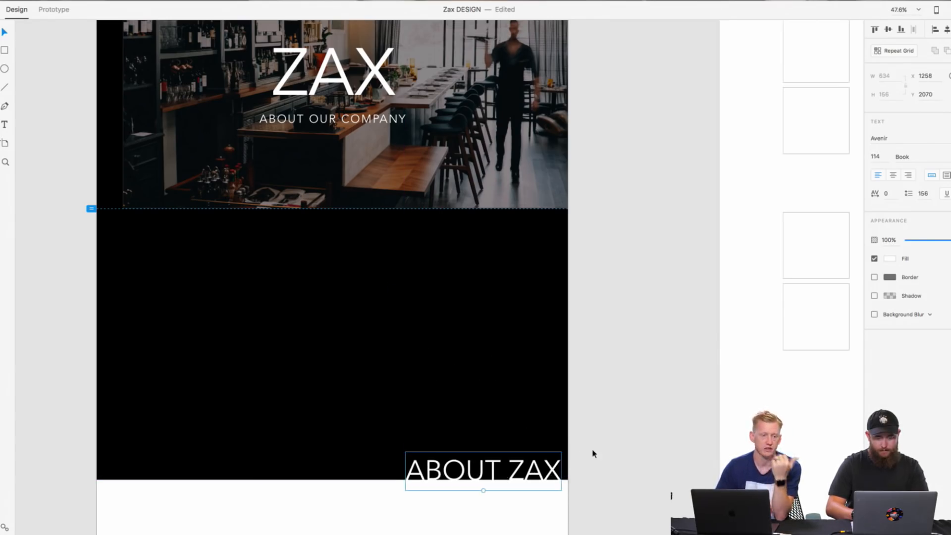
pyautogui.click(593, 452)
# Step: Draw a 504 by 504 white square without a border in the left part of the black section
pyautogui.scroll(-5, 594, 454)
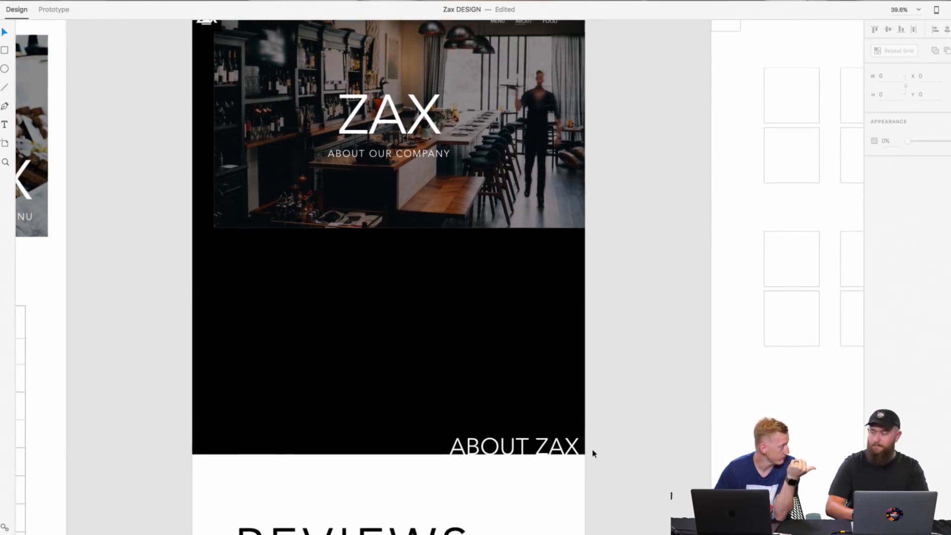
pyautogui.hscroll(1, 593, 452)
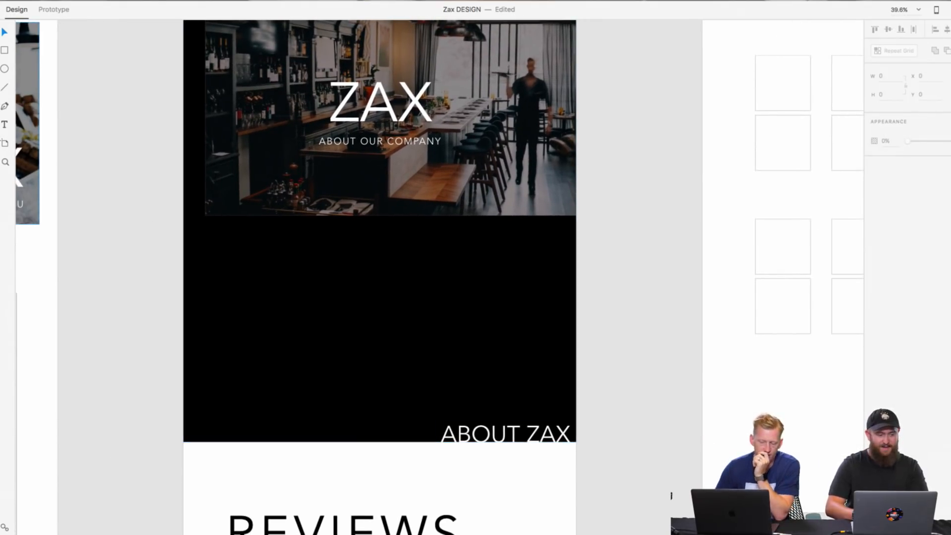
pyautogui.moveTo(241, 276); pyautogui.dragTo(382, 379)
pyautogui.moveTo(4, 18)
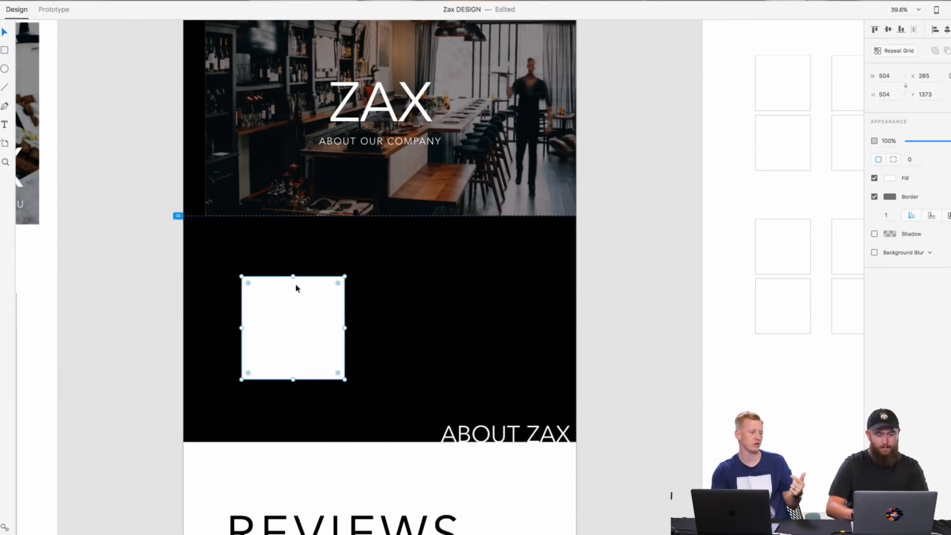
pyautogui.moveTo(306, 323); pyautogui.dragTo(280, 297)
pyautogui.click(875, 197)
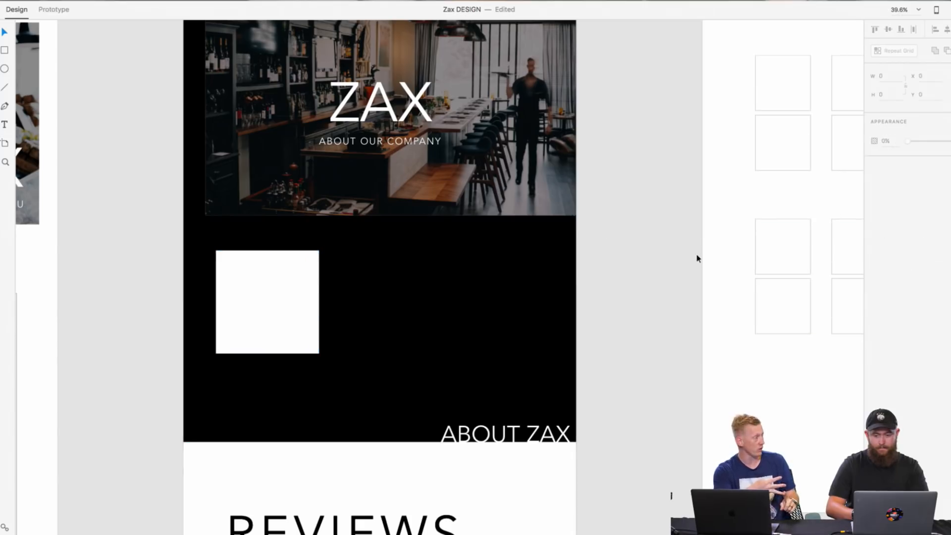
# Step: Duplicate the white square and shrink the copy to 412 by 412 beside the original
pyautogui.rightClick(265, 297)
pyautogui.click(293, 311)
pyautogui.rightClick(498, 321)
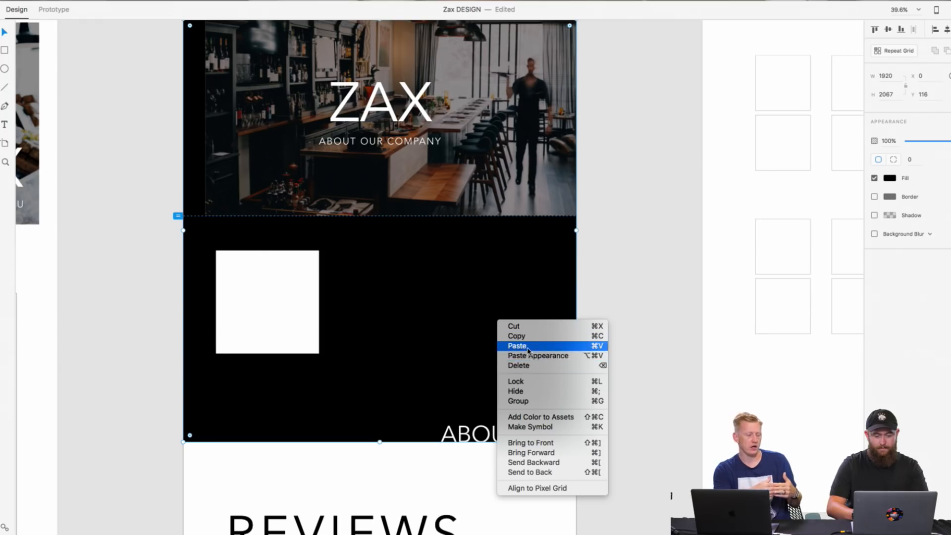
pyautogui.click(528, 350)
pyautogui.moveTo(292, 319); pyautogui.dragTo(450, 325)
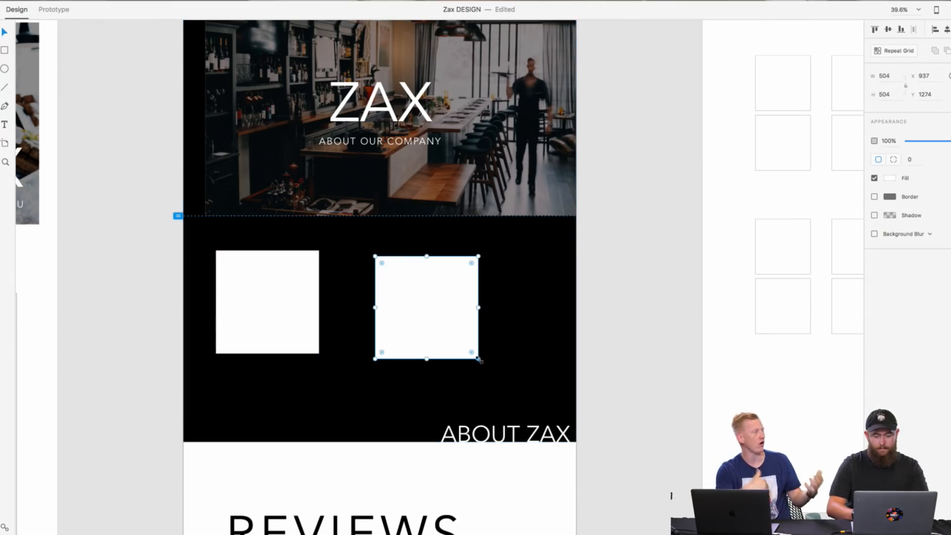
pyautogui.moveTo(478, 358); pyautogui.dragTo(374, 364)
# Step: Shift the large square slightly up and left, and move the smaller one above the ABOUT ZAX heading
pyautogui.moveTo(285, 331); pyautogui.dragTo(280, 323)
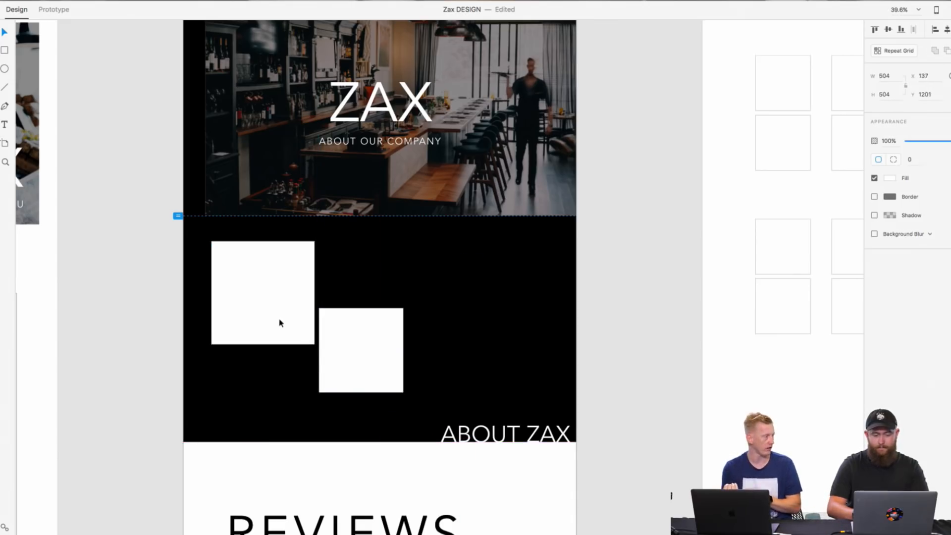
pyautogui.moveTo(361, 357); pyautogui.dragTo(493, 347)
pyautogui.click(497, 433)
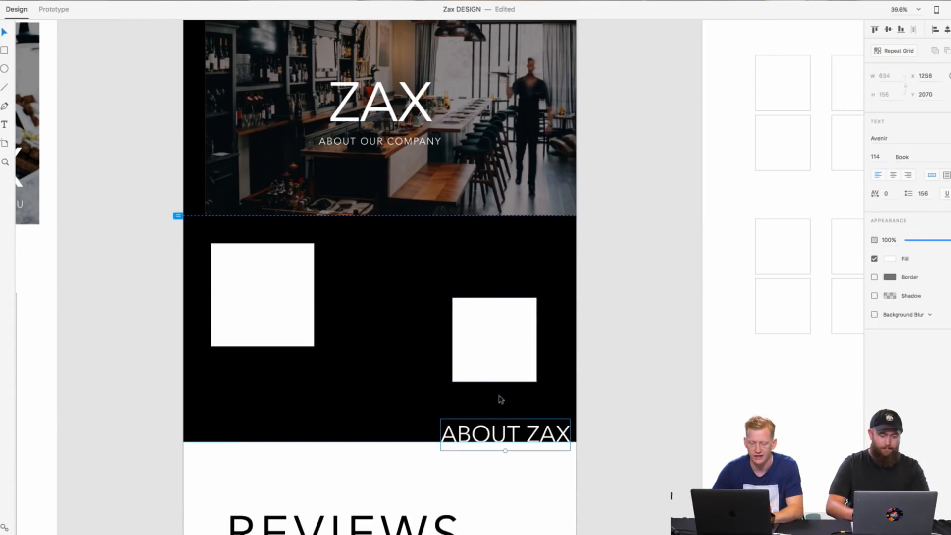
# Step: Duplicate the smaller square, resize the copy to 380 by 380, and place it between the other two at X 779, Y 1510
pyautogui.click(501, 354)
pyautogui.rightClick(505, 332)
pyautogui.click(541, 350)
pyautogui.rightClick(628, 274)
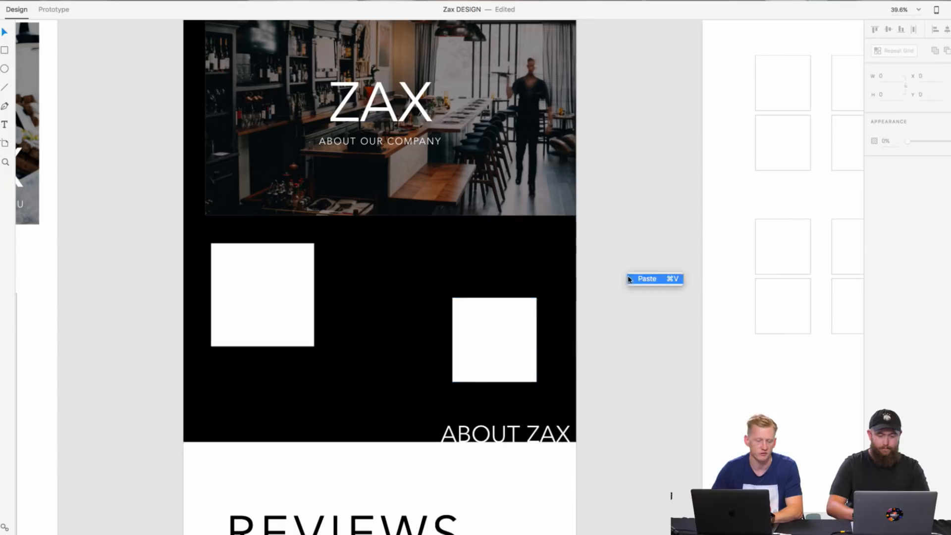
pyautogui.moveTo(502, 314); pyautogui.dragTo(391, 321)
pyautogui.moveTo(424, 384); pyautogui.dragTo(419, 379)
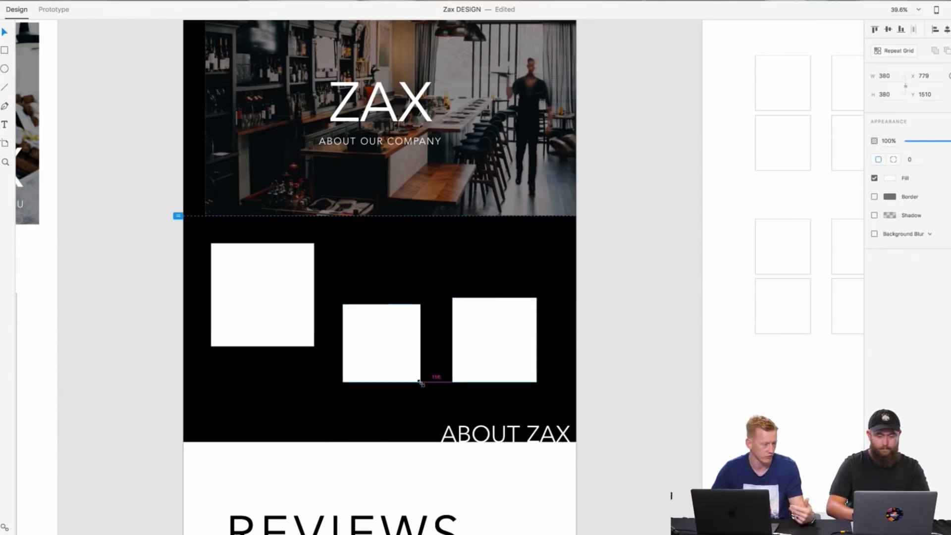
# Step: Stagger the squares: raise the middle one to X 785, Y 1205, lower the large one, and shift the right one to X 1349, Y 1471
pyautogui.moveTo(382, 344); pyautogui.dragTo(395, 281)
pyautogui.click(303, 297)
pyautogui.moveTo(301, 297)
pyautogui.mouseDown()
pyautogui.moveTo(297, 325)
pyautogui.moveTo(297, 316)
pyautogui.mouseUp()
pyautogui.moveTo(408, 276); pyautogui.dragTo(410, 278)
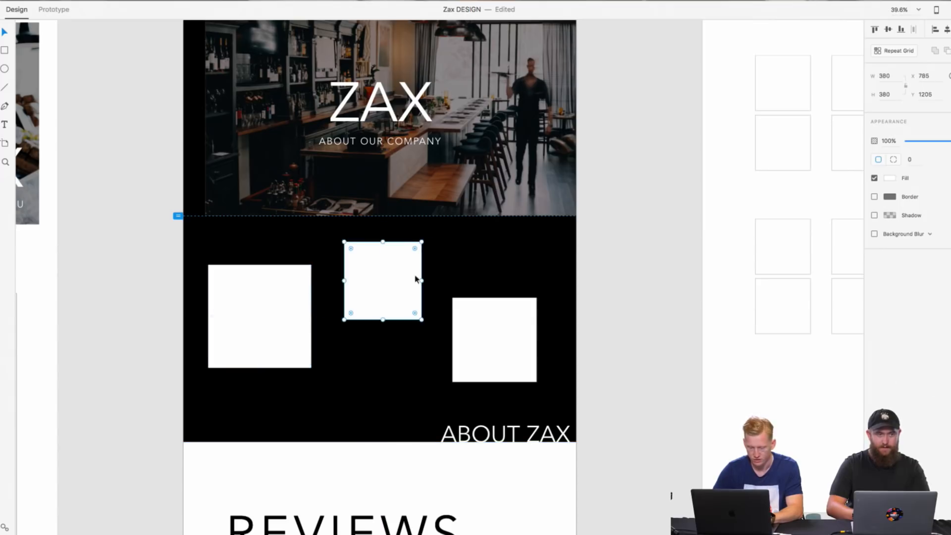
pyautogui.moveTo(484, 320); pyautogui.dragTo(491, 326)
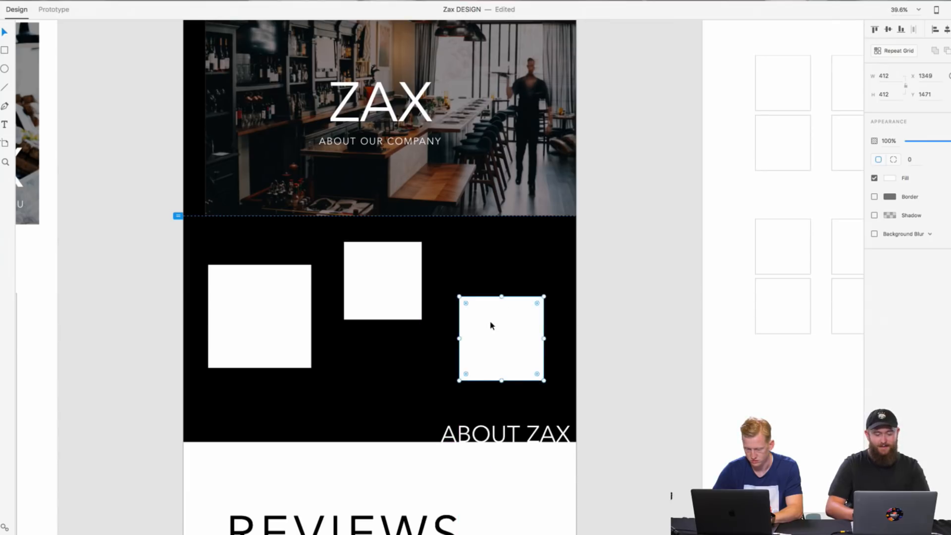
pyautogui.click(589, 319)
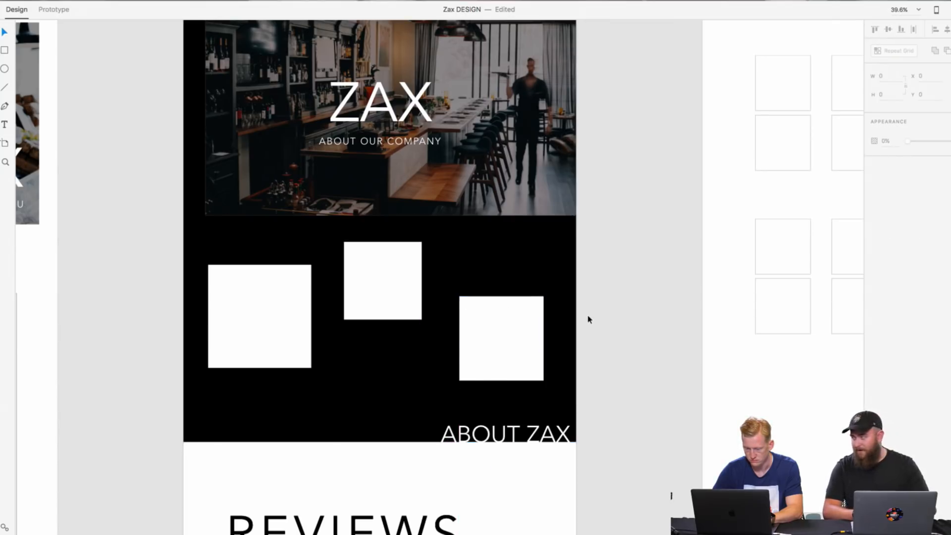
# Step: Shift the middle square right to X 813, Y 1207 and the right square to X 1381, Y 1468
pyautogui.moveTo(419, 288); pyautogui.dragTo(424, 288)
pyautogui.moveTo(492, 318); pyautogui.dragTo(497, 320)
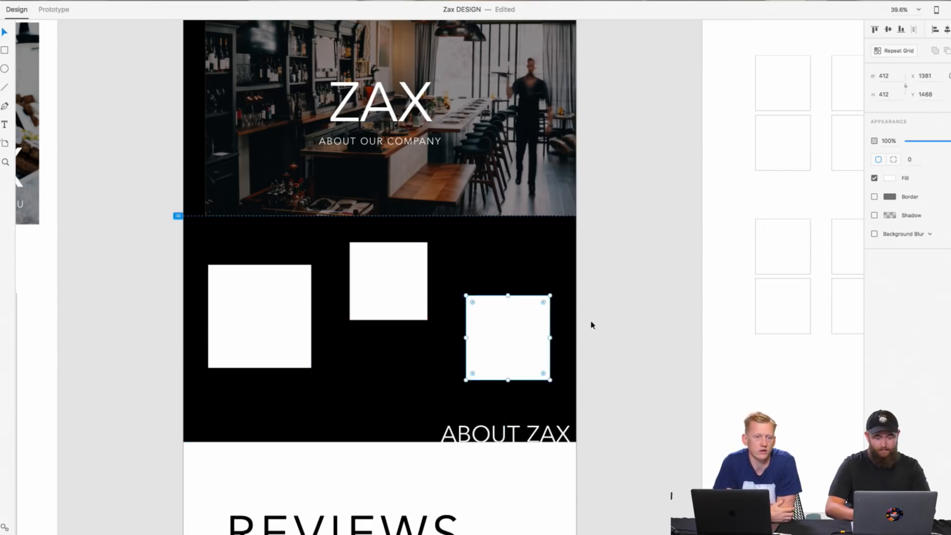
pyautogui.click(610, 332)
# Step: Nudge the middle and right squares slightly down and to the left within the black section
pyautogui.scroll(1, 610, 332)
pyautogui.hscroll(-1, 609, 332)
pyautogui.click(384, 300)
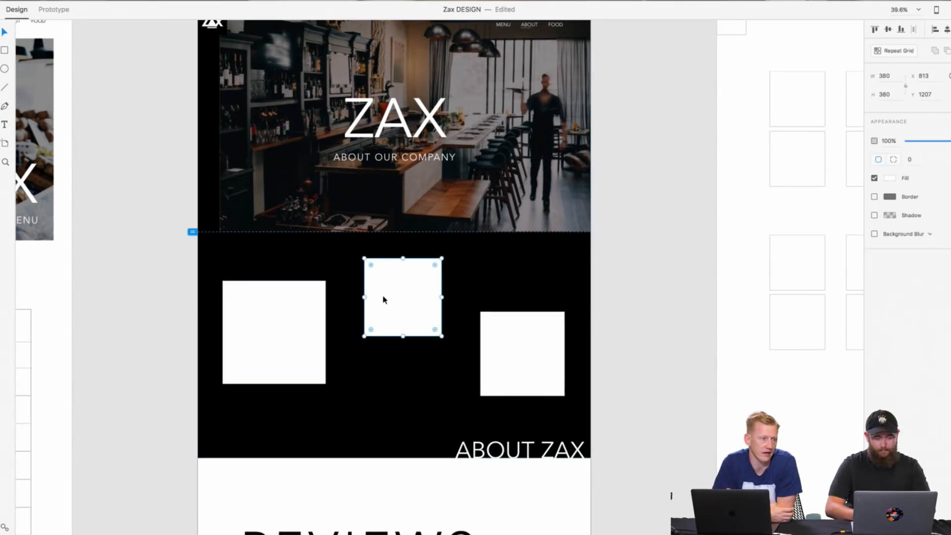
pyautogui.moveTo(504, 365); pyautogui.dragTo(498, 367)
pyautogui.click(618, 333)
# Step: Show the document's saved assets beside the artboards
pyautogui.scroll(1, 618, 333)
pyautogui.hscroll(-1, 618, 333)
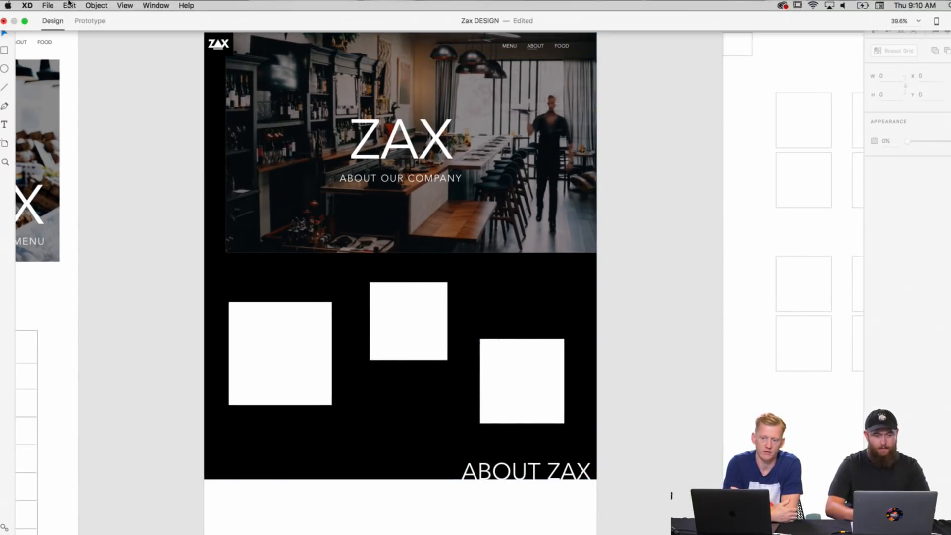
pyautogui.click(49, 5)
pyautogui.moveTo(125, 4)
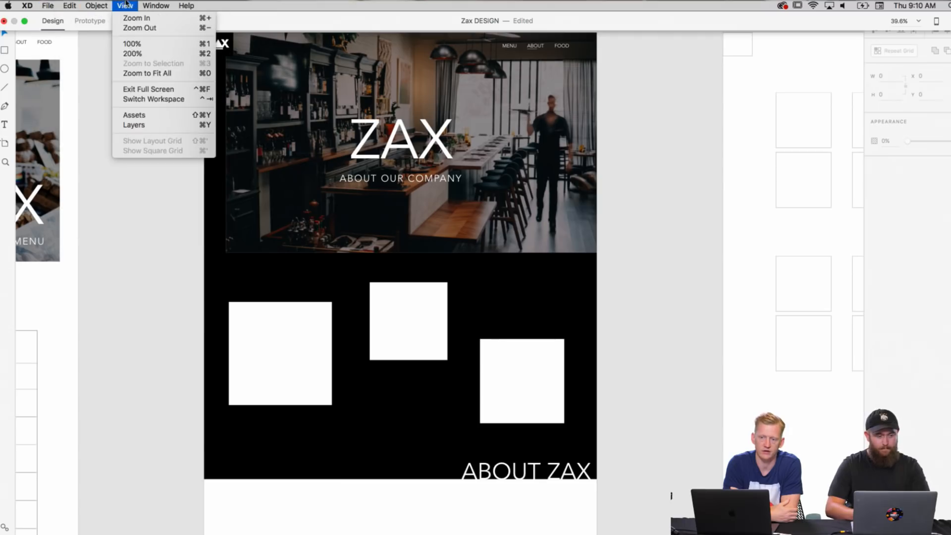
pyautogui.click(133, 115)
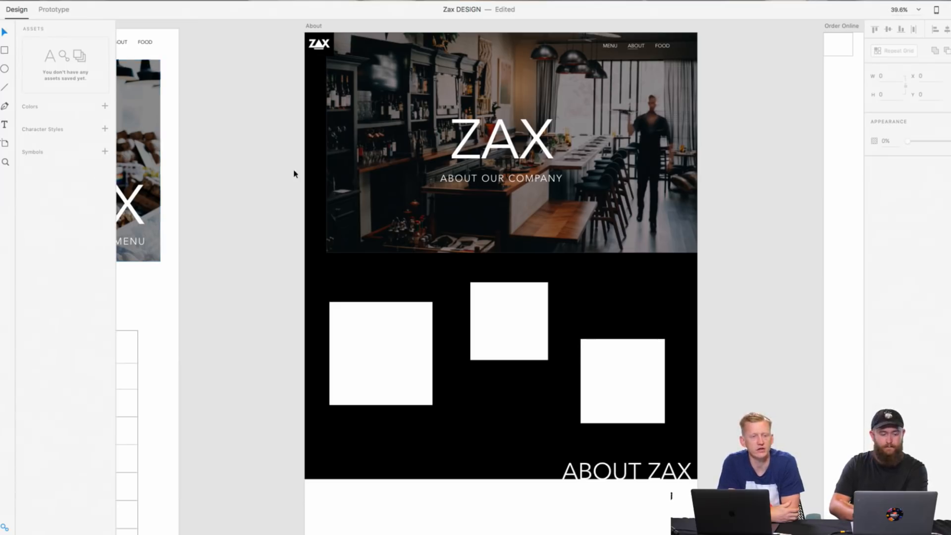
# Step: Tighten the spacing: middle square at X 792, Y 1231, right square at X 1275, Y 1502, large square at X 185, Y 1311
pyautogui.scroll(-1, 342, 213)
pyautogui.click(479, 317)
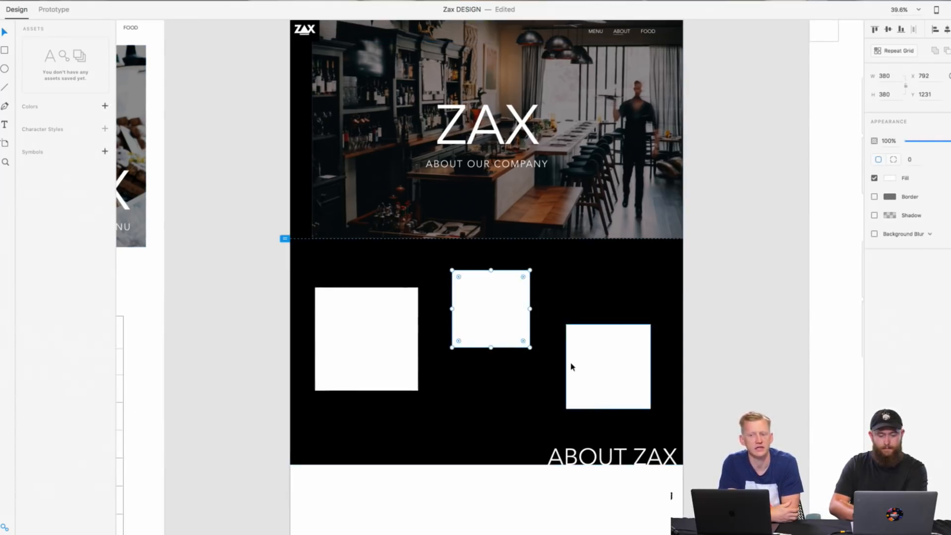
pyautogui.moveTo(570, 365); pyautogui.dragTo(577, 366)
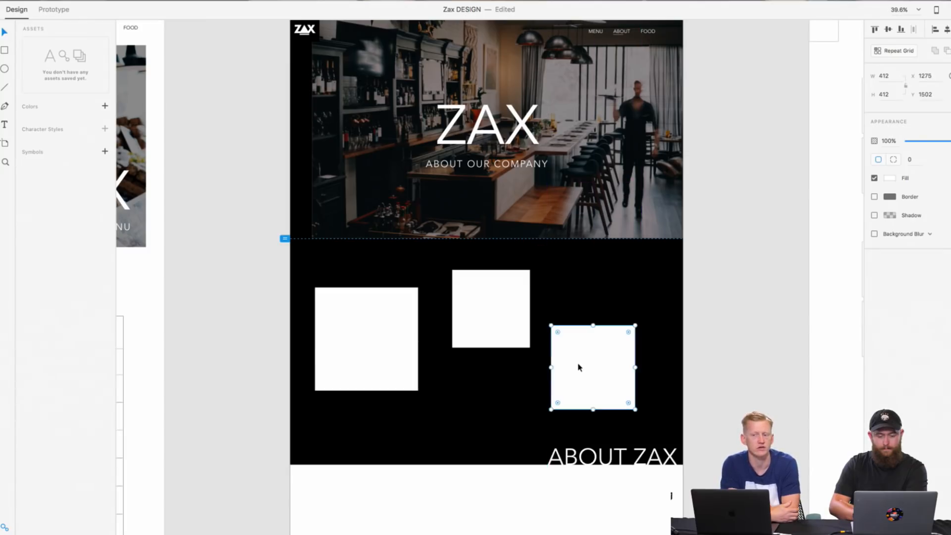
pyautogui.moveTo(405, 350); pyautogui.dragTo(420, 350)
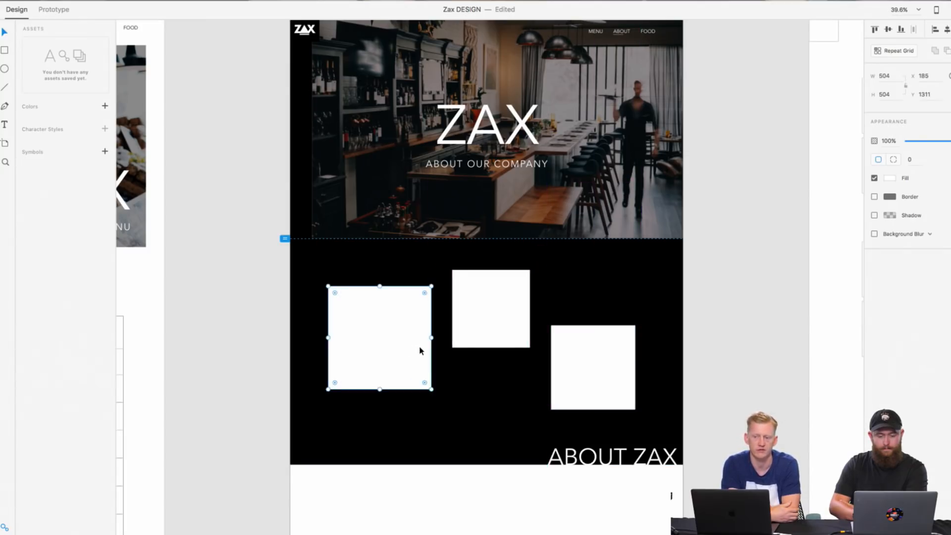
pyautogui.click(752, 378)
# Step: Move all three squares together slightly down and right to X 209, Y 1254
pyautogui.click(619, 374)
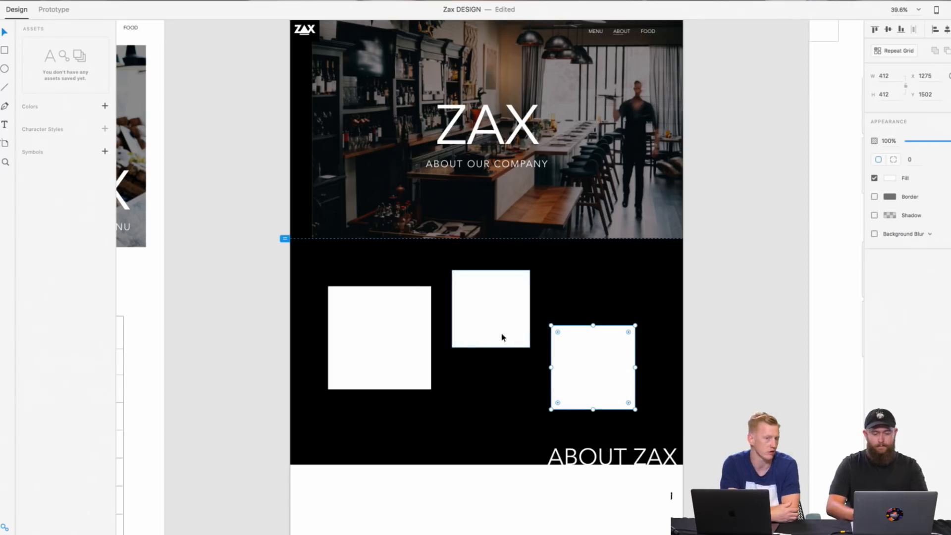
pyautogui.keyDown('shift'); pyautogui.click(503, 336); pyautogui.keyUp('shift')
pyautogui.keyDown('shift'); pyautogui.click(415, 336); pyautogui.keyUp('shift')
pyautogui.moveTo(416, 336)
pyautogui.mouseDown()
pyautogui.moveTo(407, 335)
pyautogui.moveTo(421, 341)
pyautogui.mouseUp()
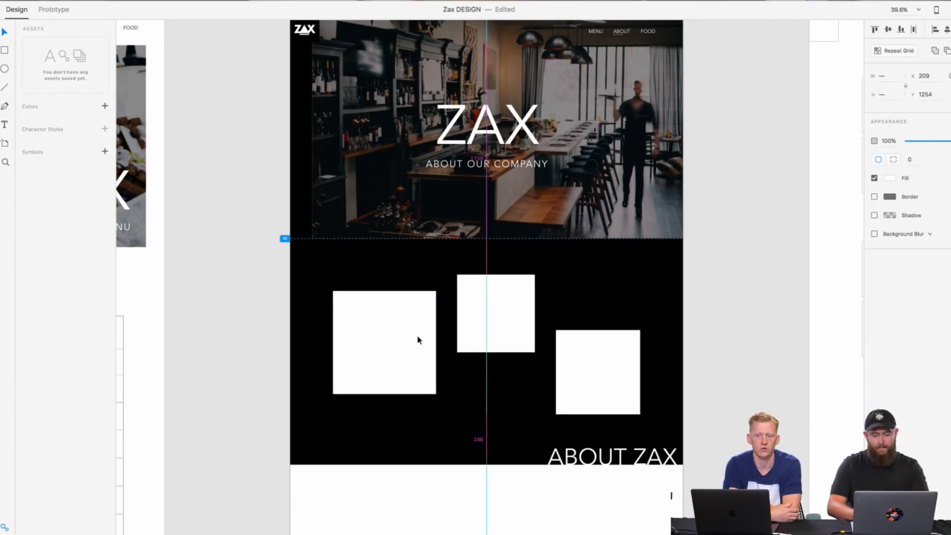
pyautogui.click(712, 310)
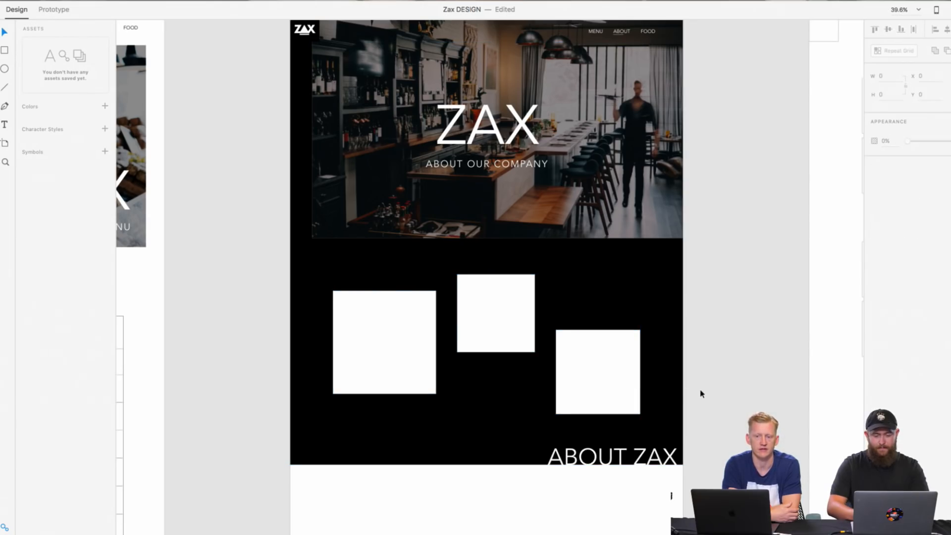
# Step: Raise each of the three squares slightly, placing the right one at X 1299, Y 1446
pyautogui.scroll(-3, 701, 394)
pyautogui.scroll(-5, 696, 392)
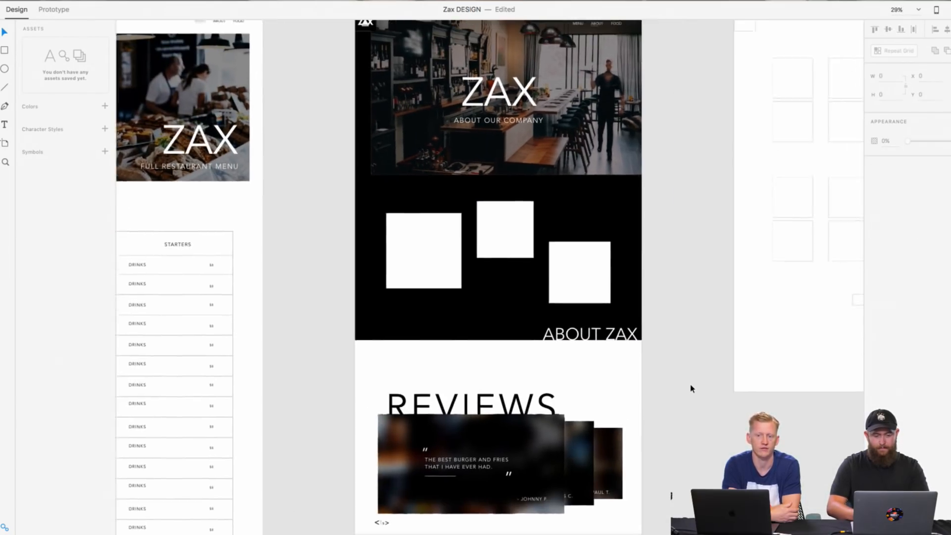
pyautogui.hscroll(2, 691, 389)
pyautogui.scroll(2, 691, 389)
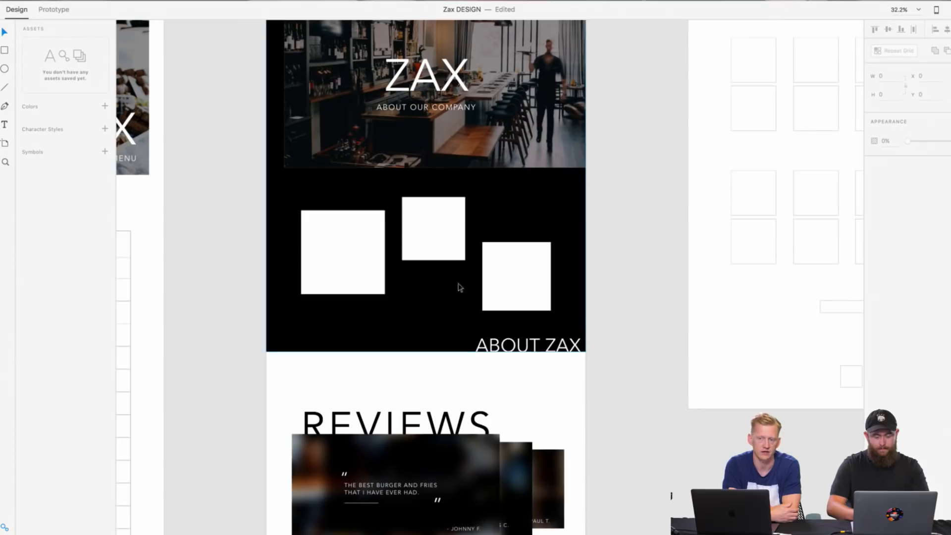
pyautogui.moveTo(444, 252)
pyautogui.mouseDown()
pyautogui.moveTo(444, 237)
pyautogui.moveTo(444, 246)
pyautogui.mouseUp()
pyautogui.moveTo(358, 261); pyautogui.dragTo(358, 259)
pyautogui.moveTo(542, 276); pyautogui.dragTo(542, 269)
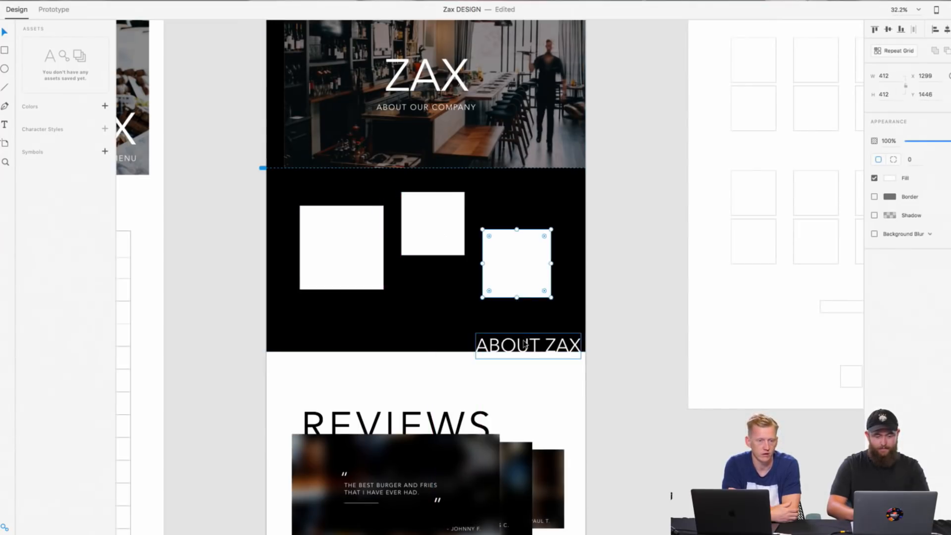
# Step: Duplicate the hero's ABOUT OUR COMPANY subtitle and place the copy below the large square at X 229, Y 1923
pyautogui.click(630, 291)
pyautogui.rightClick(434, 112)
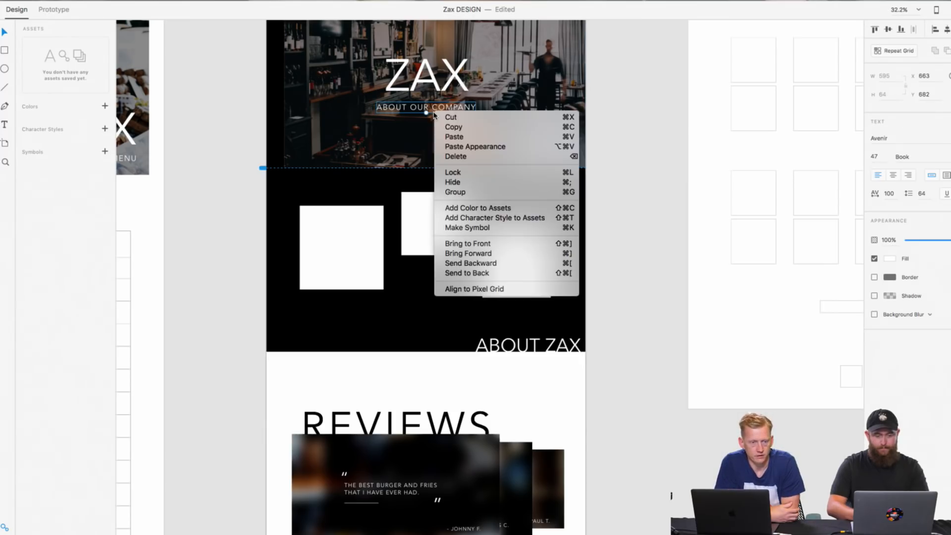
pyautogui.click(446, 127)
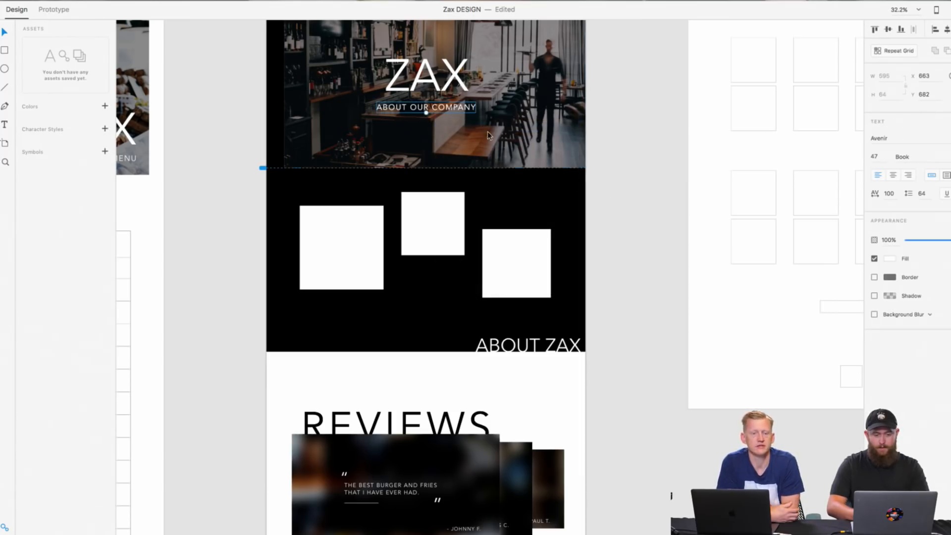
pyautogui.press('super+v')
pyautogui.moveTo(454, 110); pyautogui.dragTo(382, 318)
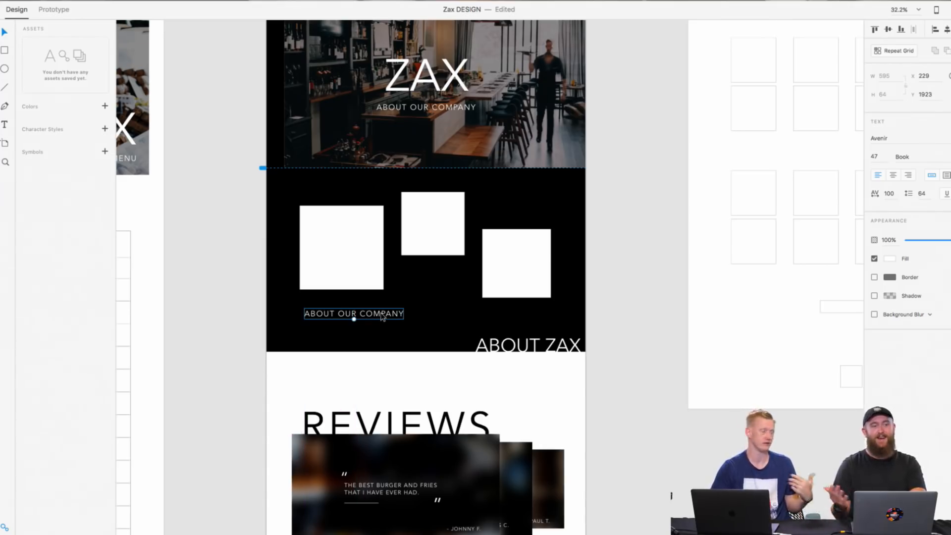
pyautogui.press('Return')
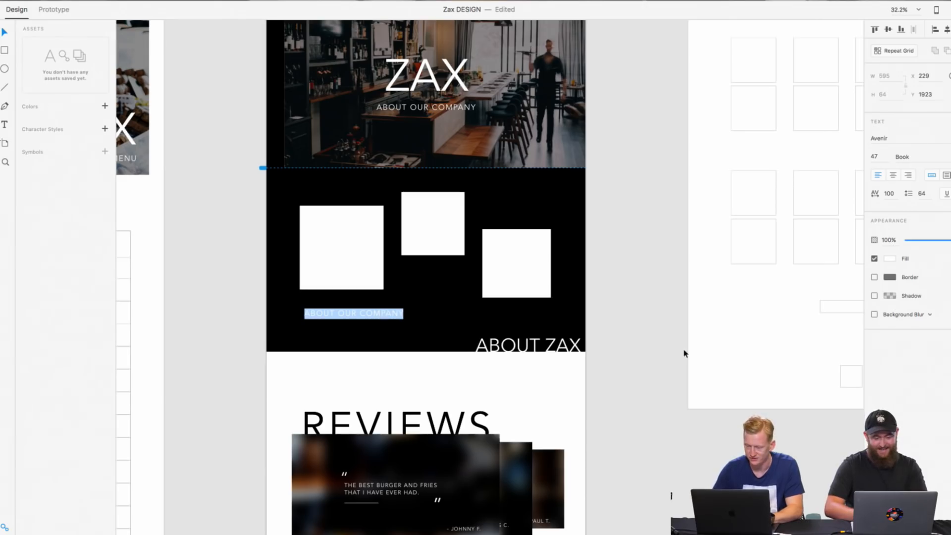
pyautogui.click(684, 352)
# Step: Shift the black background rectangle to the left, placing it at X -113, Y 116
pyautogui.click(606, 312)
pyautogui.moveTo(464, 323); pyautogui.dragTo(452, 323)
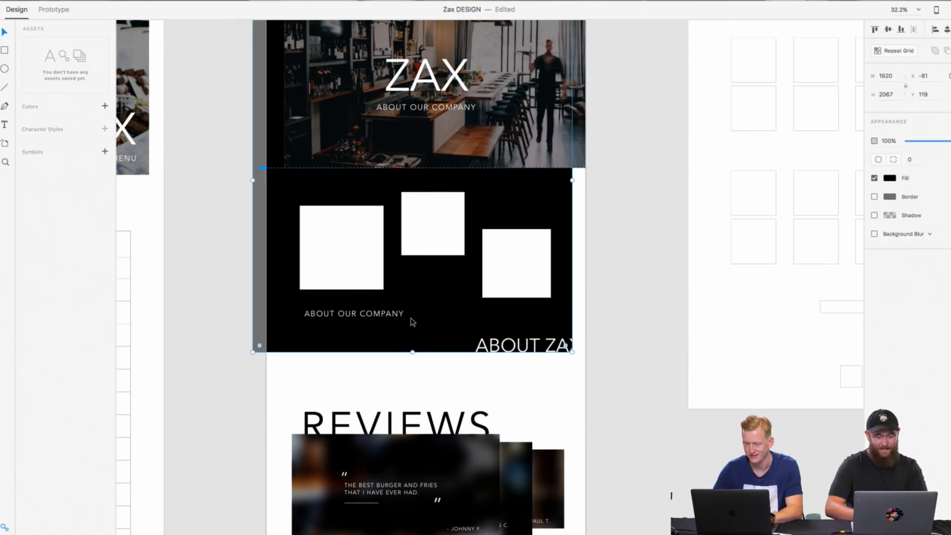
pyautogui.press('super+z')
pyautogui.click(606, 281)
pyautogui.scroll(2, 605, 281)
pyautogui.moveTo(557, 273); pyautogui.dragTo(551, 267)
pyautogui.click(648, 257)
pyautogui.scroll(-2, 625, 262)
pyautogui.click(559, 268)
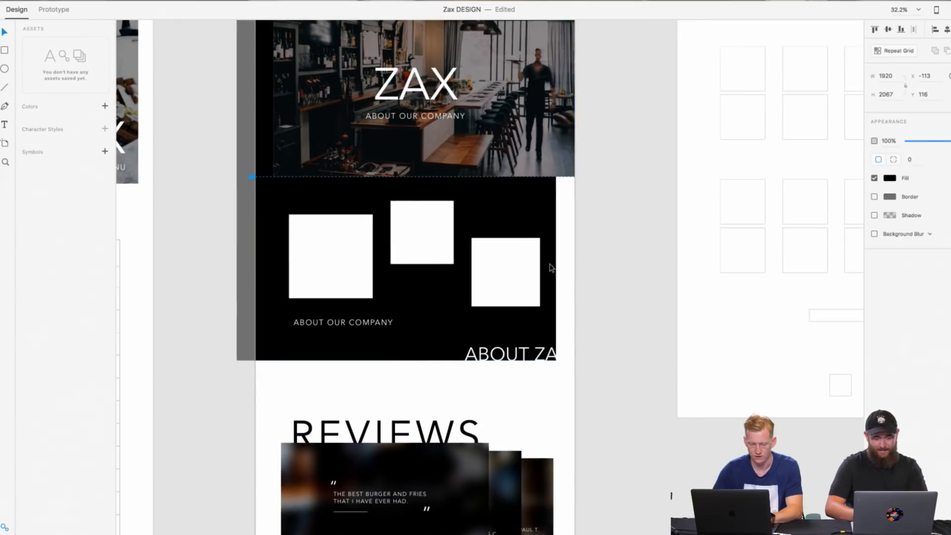
# Step: Move the ABOUT ZAX heading left toward the black section's new right edge, at X 1188, Y 2066
pyautogui.click(588, 316)
pyautogui.moveTo(523, 358); pyautogui.dragTo(511, 358)
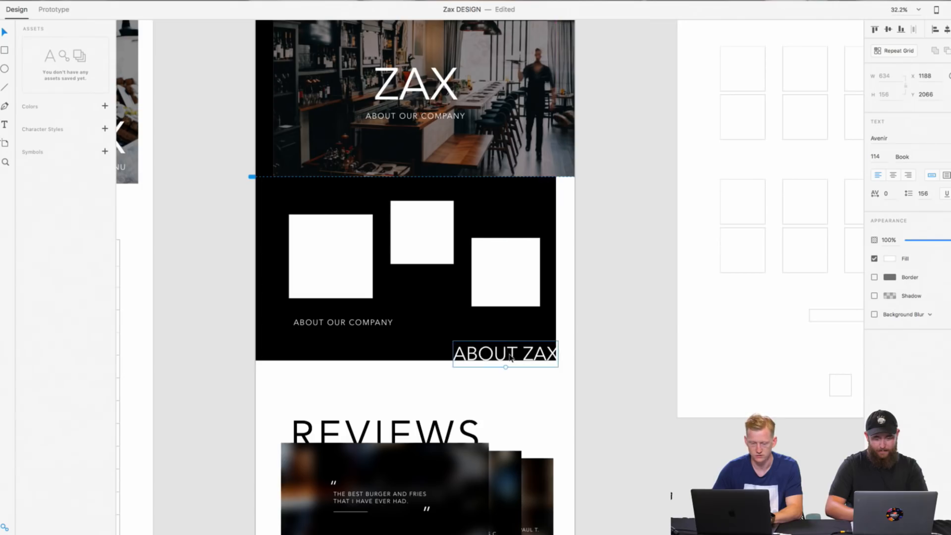
pyautogui.click(643, 283)
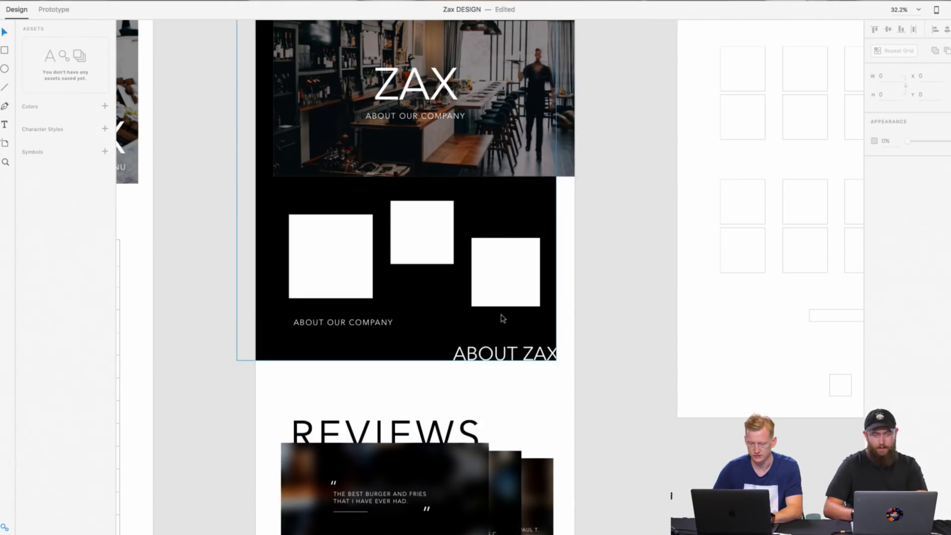
# Step: Lower the ABOUT ZAX heading to Y 2071 so its letters meet the black section's bottom edge
pyautogui.scroll(1, 503, 318)
pyautogui.hscroll(2, 503, 319)
pyautogui.scroll(5, 503, 318)
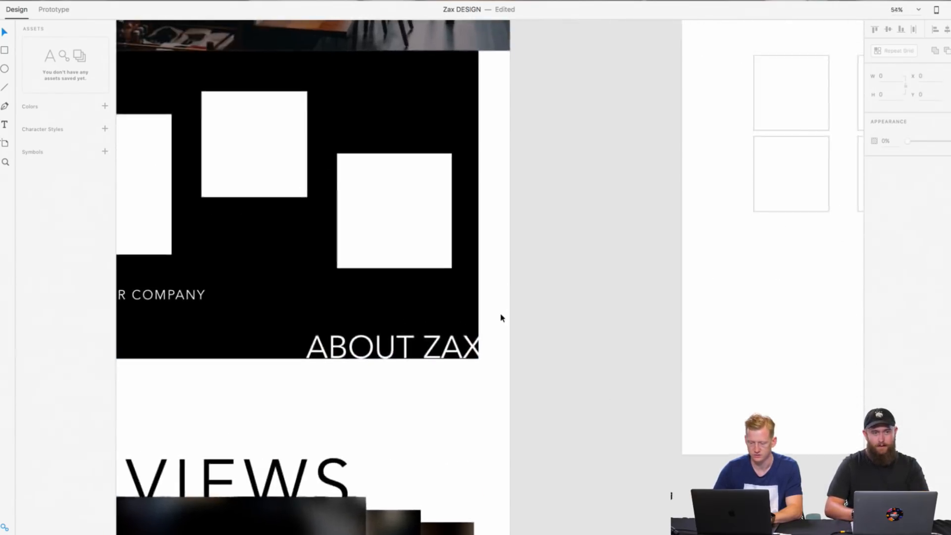
pyautogui.scroll(-4, 503, 319)
pyautogui.scroll(4, 501, 318)
pyautogui.hscroll(-2, 501, 317)
pyautogui.scroll(-2, 500, 317)
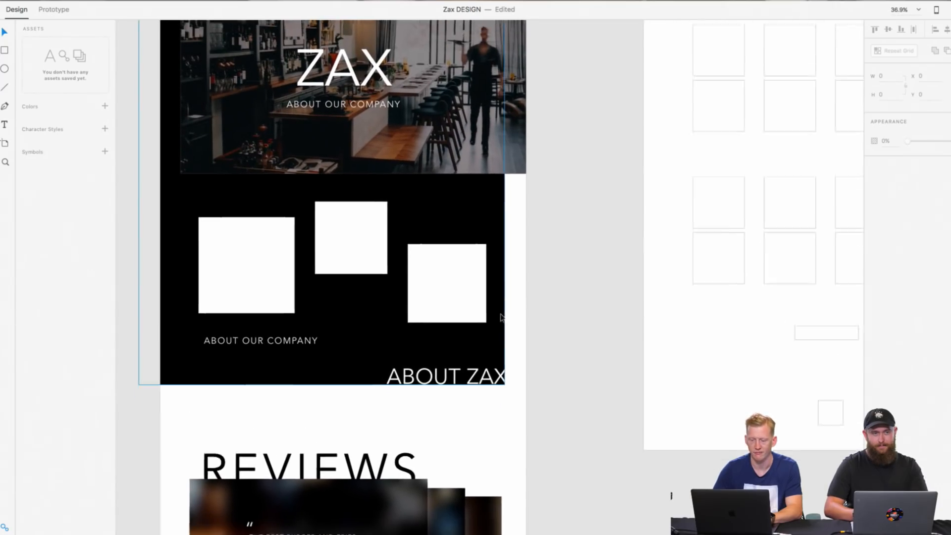
pyautogui.scroll(-3, 502, 318)
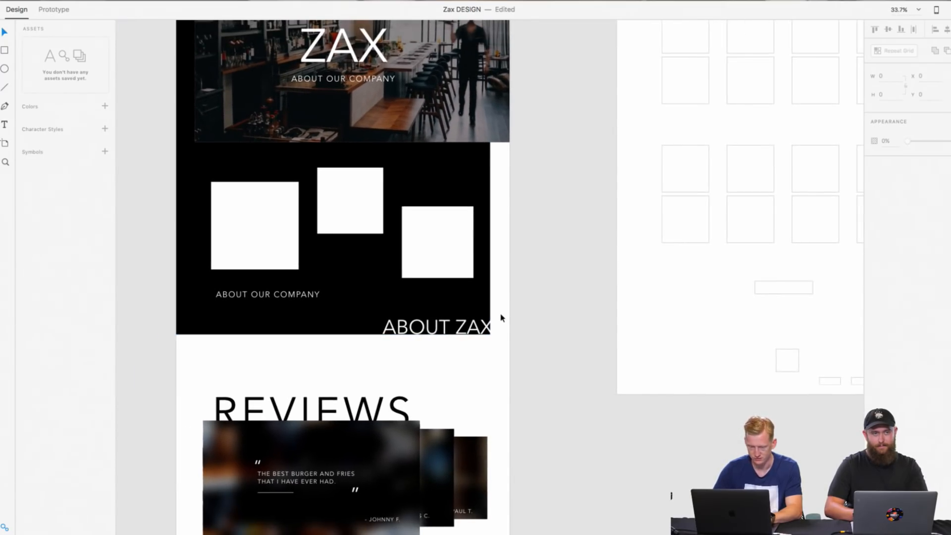
pyautogui.scroll(2, 502, 318)
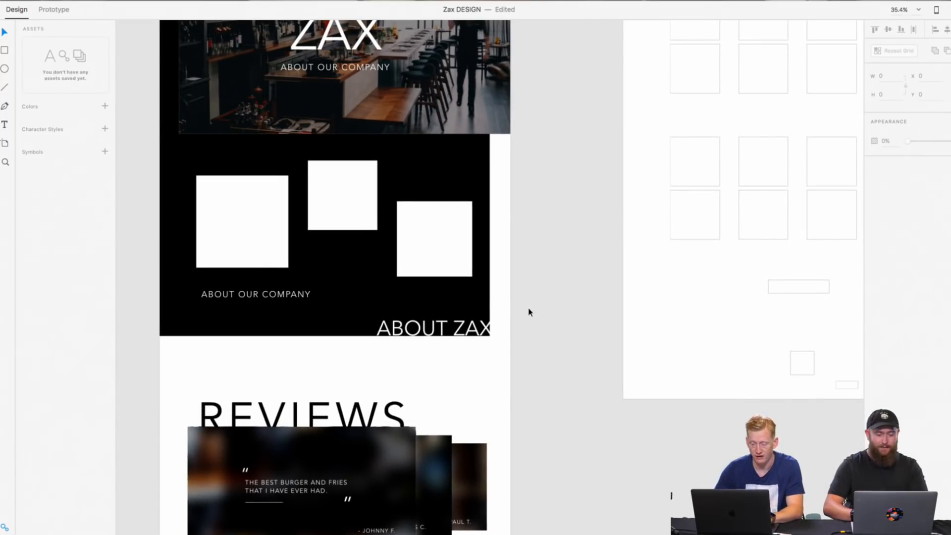
pyautogui.scroll(3, 529, 310)
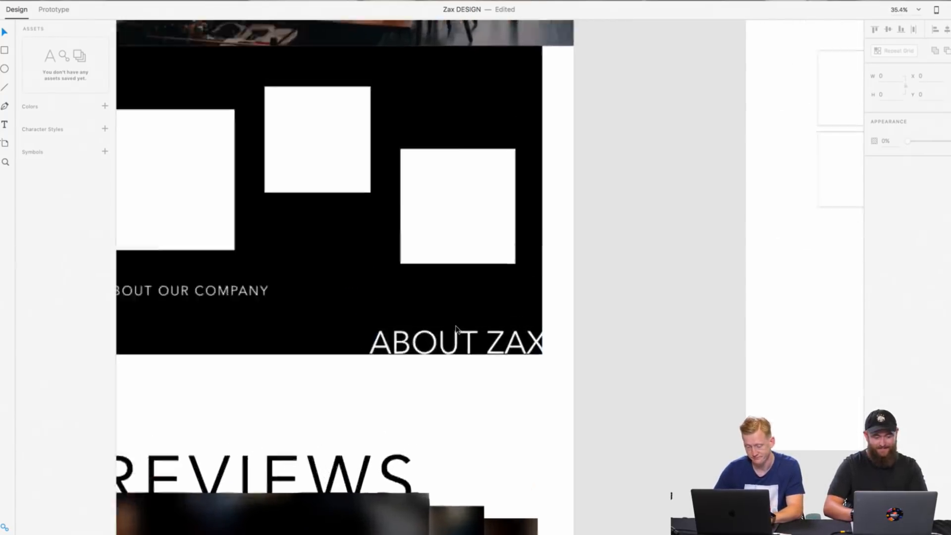
pyautogui.scroll(10, 456, 330)
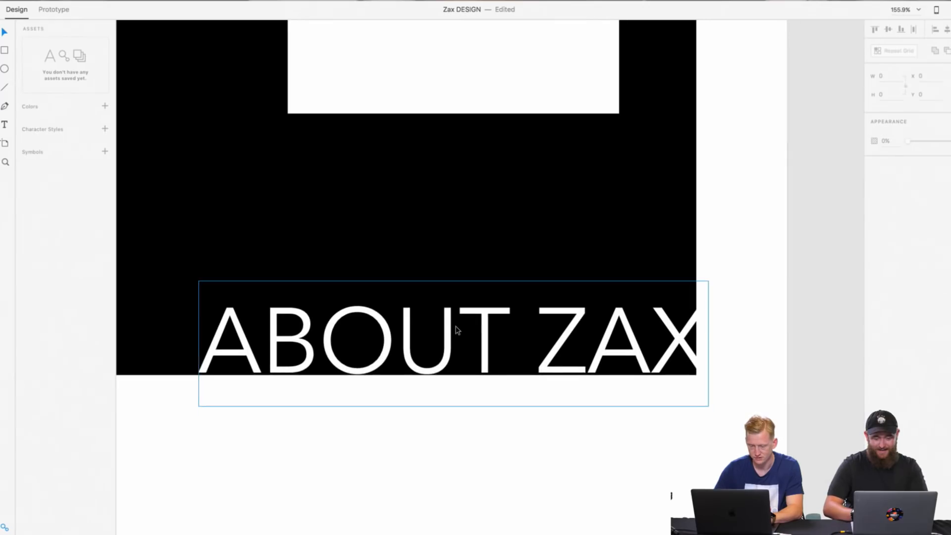
pyautogui.moveTo(455, 329); pyautogui.dragTo(453, 335)
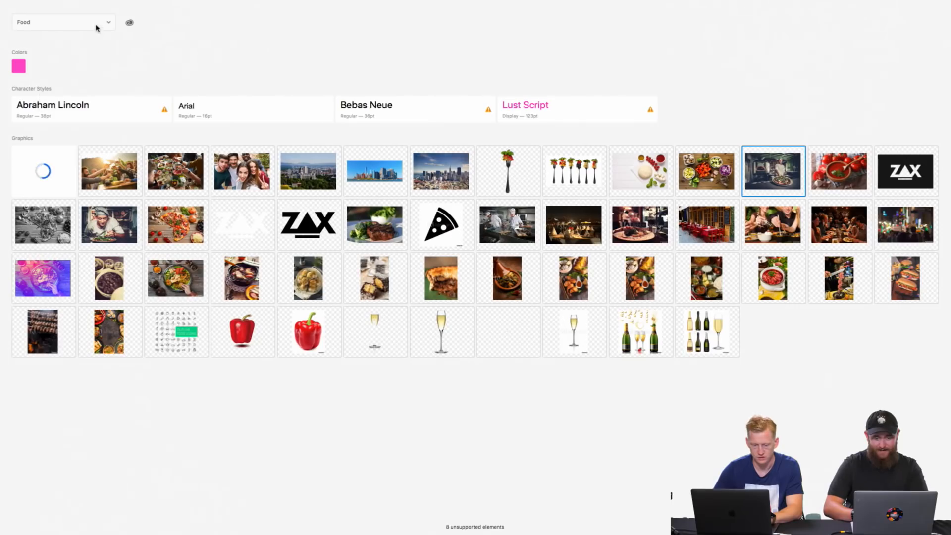
# Step: Look through the [8] Devices library's graphics and return to the Food library
pyautogui.click(96, 28)
pyautogui.click(84, 14)
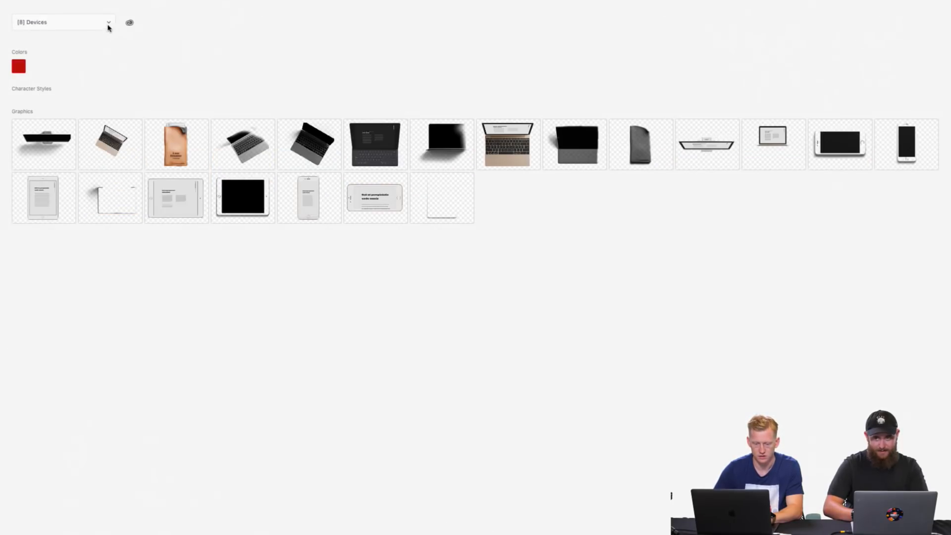
pyautogui.click(109, 28)
pyautogui.click(99, 32)
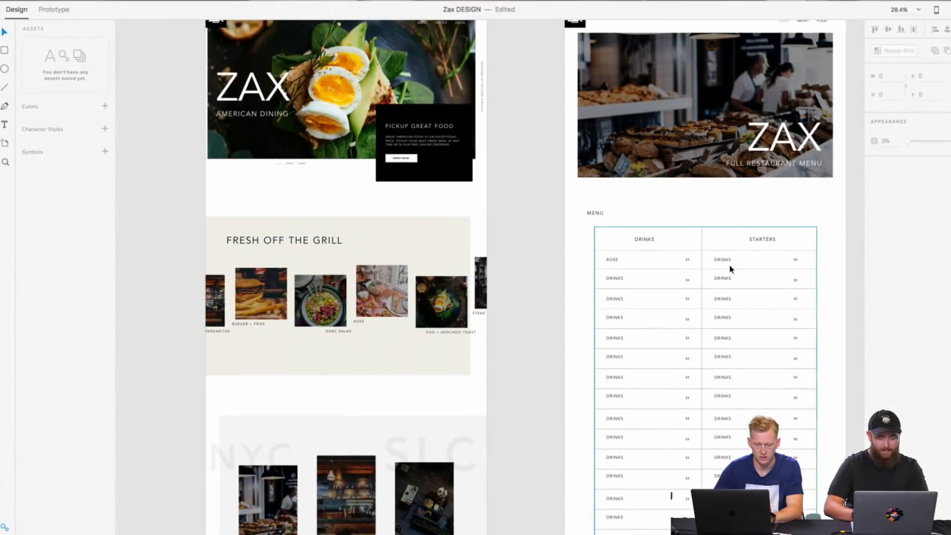
# Step: Examine up close how the ABOUT ZAX letters meet the bottom and right edges of the black section
pyautogui.scroll(5, 729, 263)
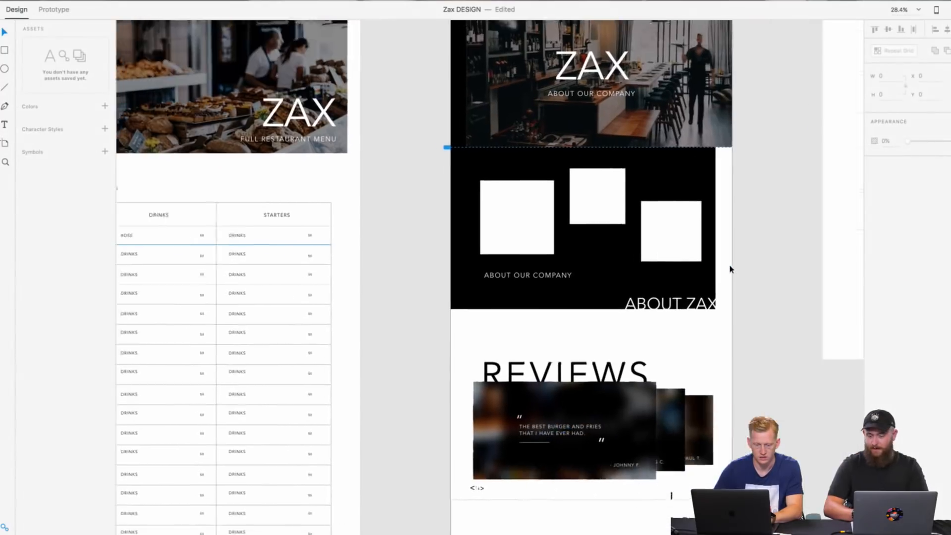
pyautogui.scroll(5, 633, 264)
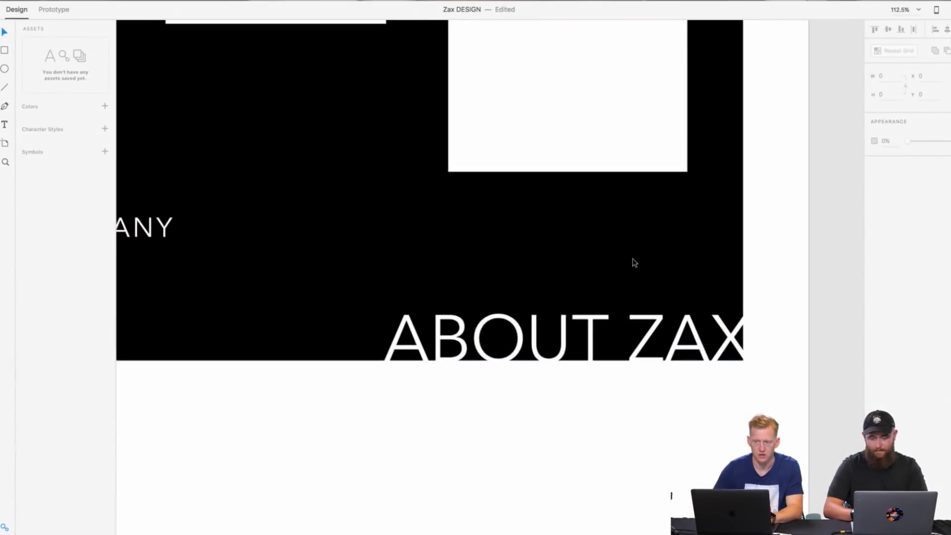
pyautogui.scroll(2, 633, 263)
pyautogui.scroll(-2, 633, 263)
pyautogui.click(653, 317)
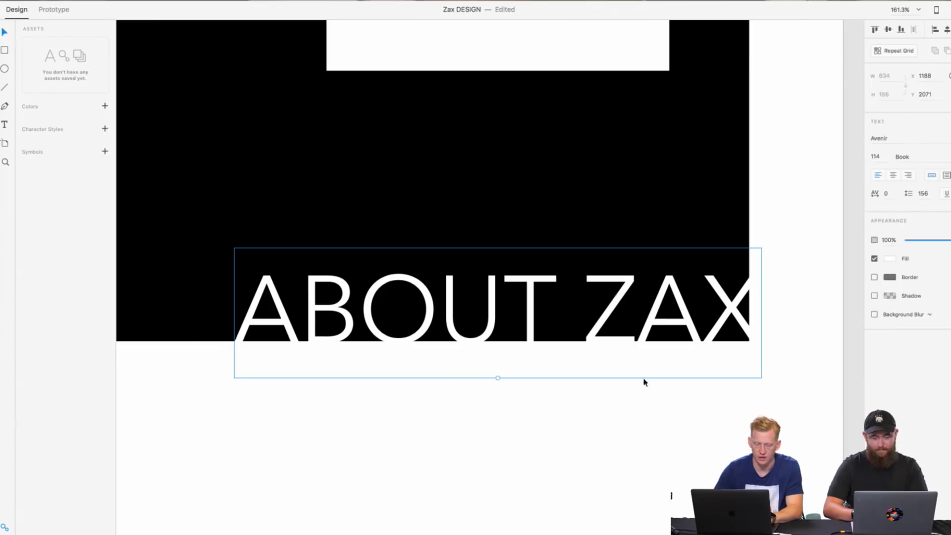
pyautogui.click(646, 382)
pyautogui.scroll(3, 689, 333)
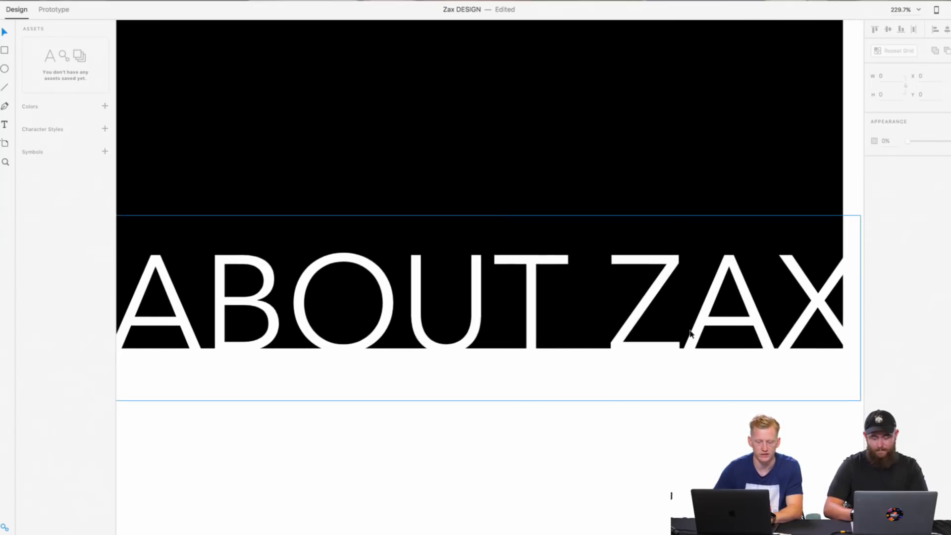
pyautogui.hscroll(-3, 693, 432)
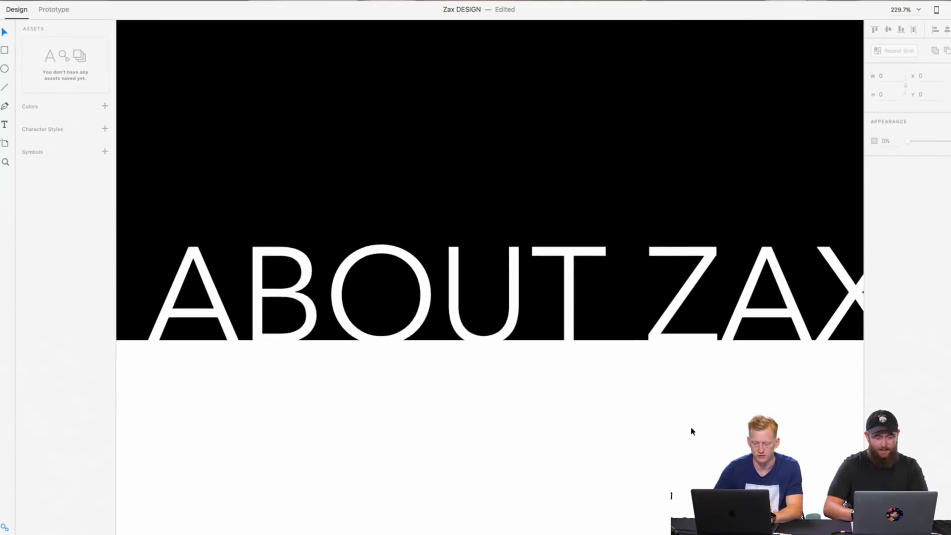
pyautogui.hscroll(2, 692, 431)
pyautogui.hscroll(-2, 692, 431)
pyautogui.hscroll(3, 692, 432)
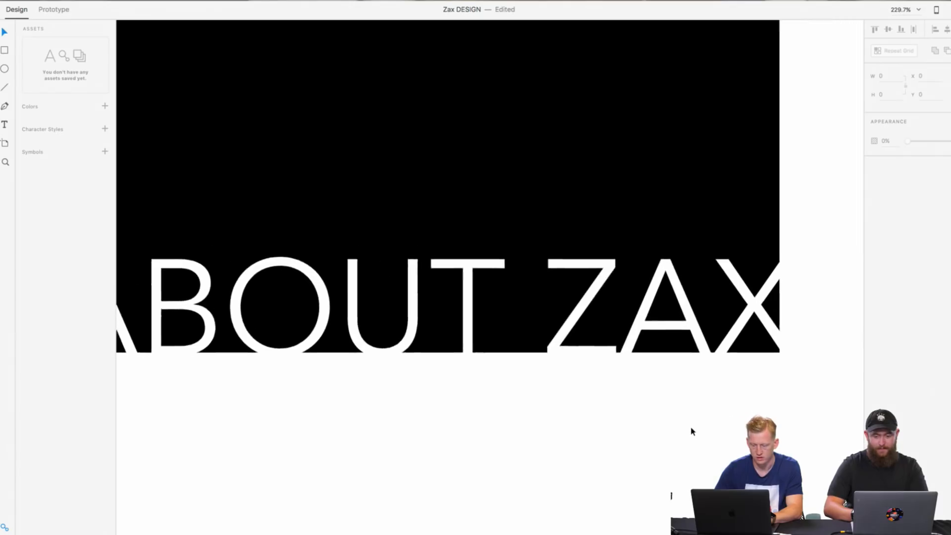
pyautogui.scroll(10, 691, 282)
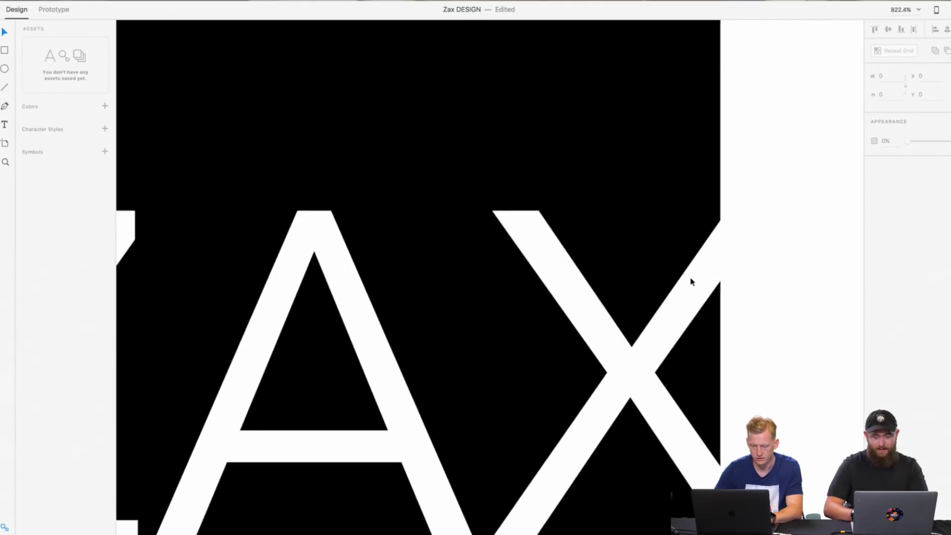
pyautogui.scroll(-15, 692, 281)
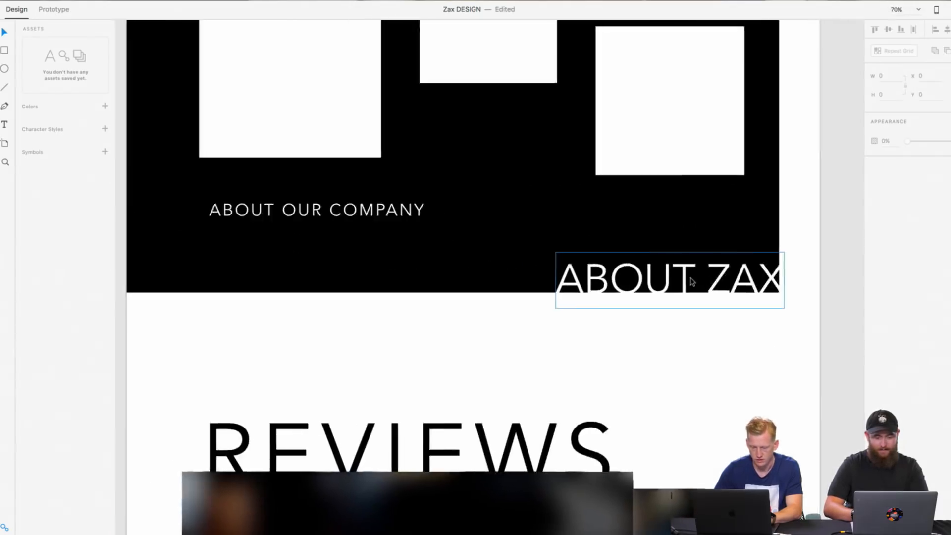
# Step: Review the Full Menu and Homepage artboards for comparison with the About page layout
pyautogui.scroll(-5, 682, 361)
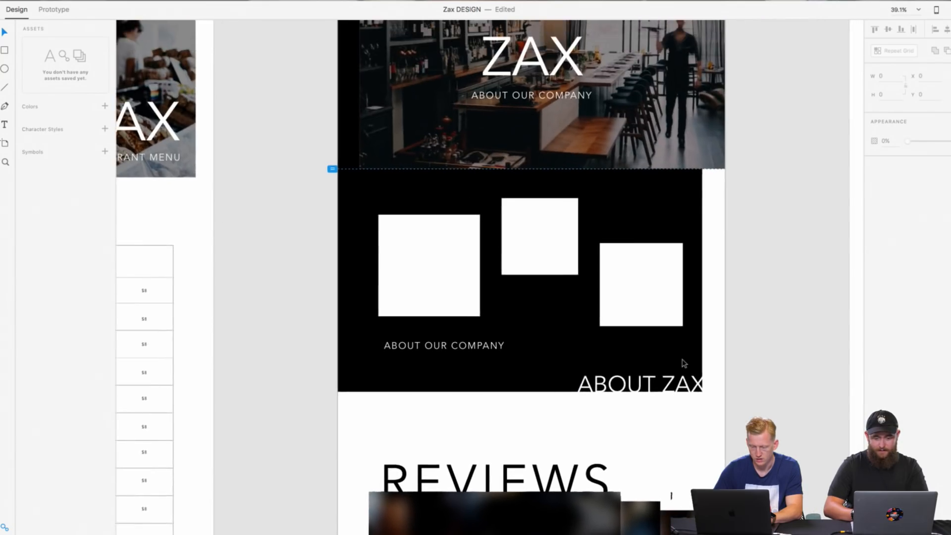
pyautogui.scroll(-5, 685, 363)
pyautogui.hscroll(-3, 496, 295)
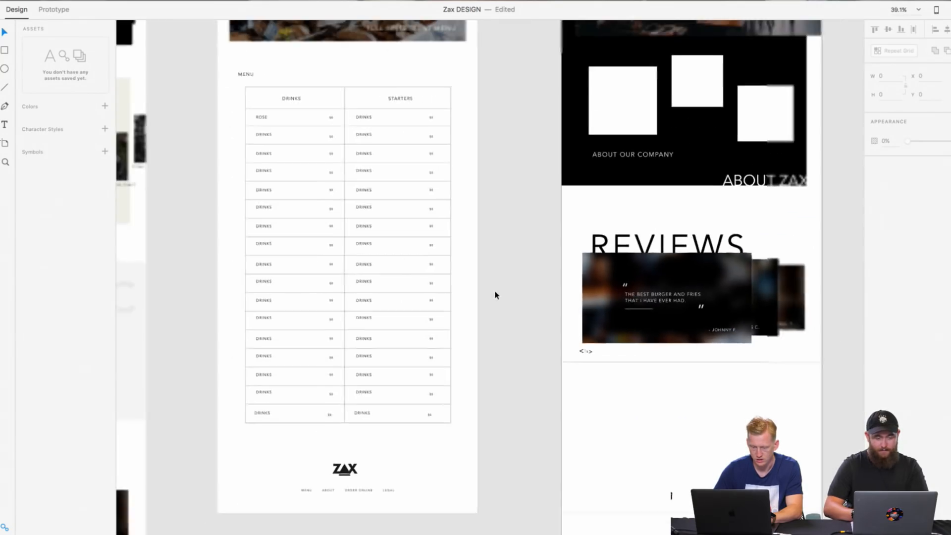
pyautogui.scroll(2, 496, 296)
pyautogui.hscroll(-8, 496, 295)
pyautogui.scroll(-5, 495, 295)
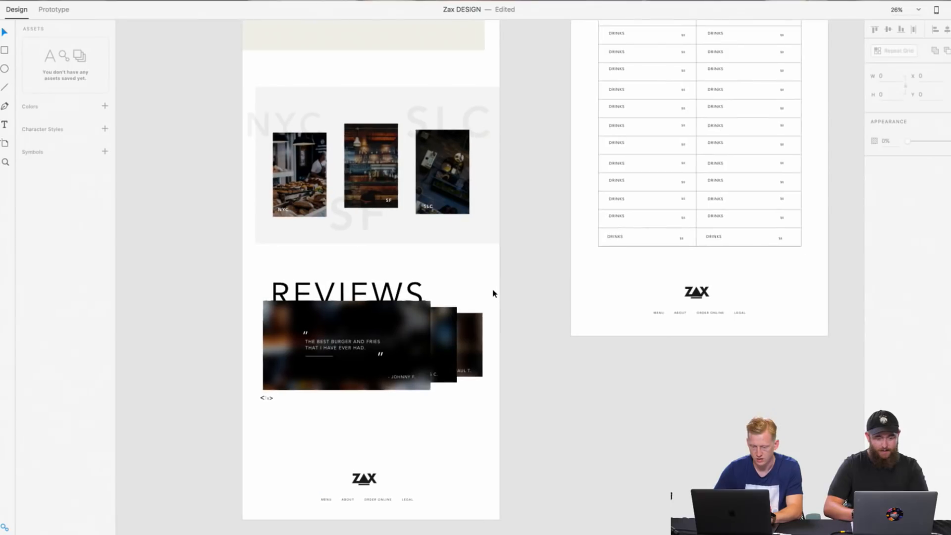
pyautogui.scroll(10, 494, 294)
pyautogui.hscroll(1, 493, 293)
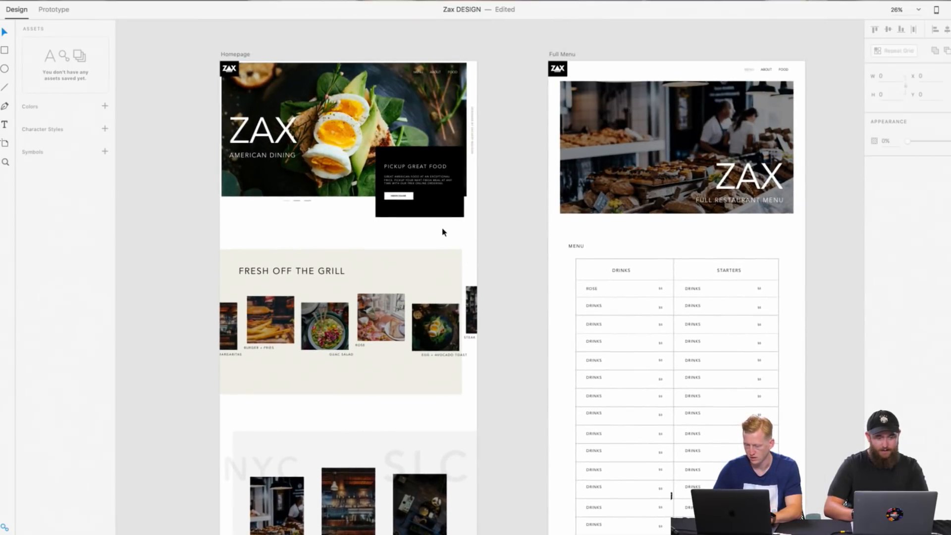
# Step: Nudge the ABOUT ZAX heading down very slightly against the black section's bottom edge and deselect it
pyautogui.hscroll(10, 443, 232)
pyautogui.scroll(5, 443, 232)
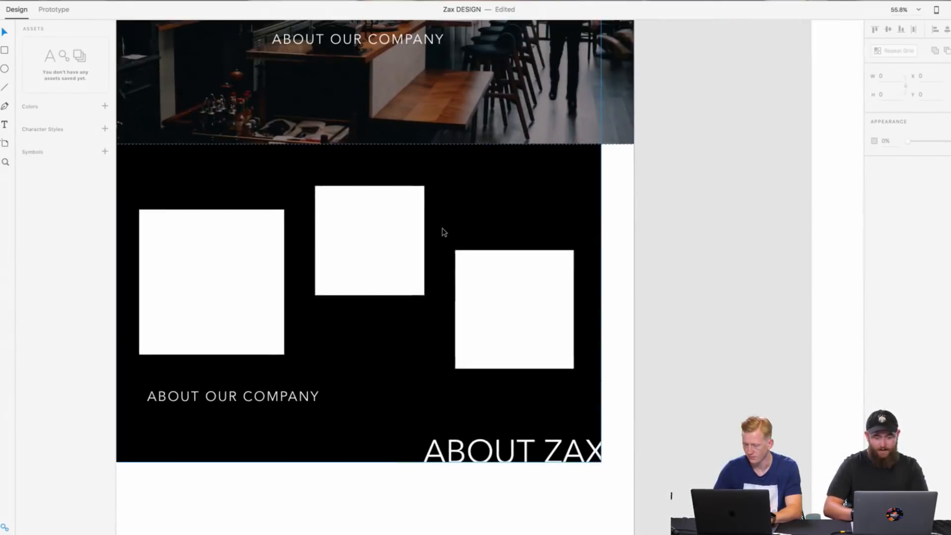
pyautogui.scroll(5, 545, 425)
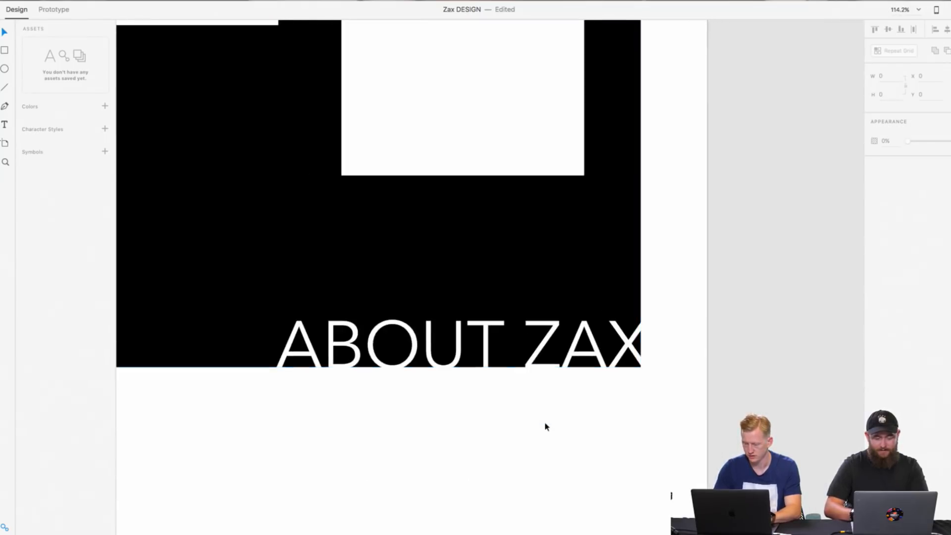
pyautogui.scroll(8, 545, 426)
pyautogui.moveTo(630, 323); pyautogui.dragTo(629, 325)
pyautogui.click(577, 434)
pyautogui.scroll(-10, 530, 389)
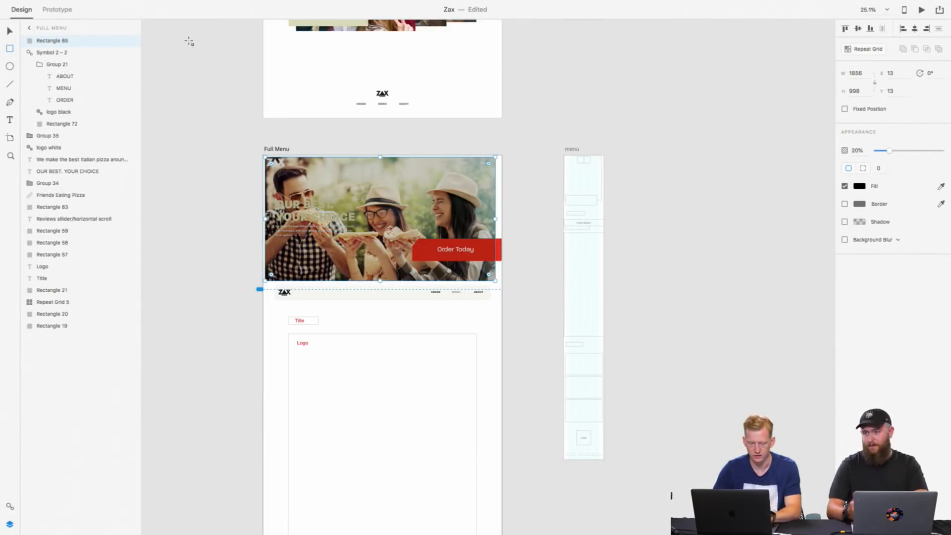
# Step: Take the 20% black overlay off the Full Menu hero photo to compare, and put it back over the photo at X 13, Y 13
pyautogui.moveTo(450, 232); pyautogui.dragTo(791, 246)
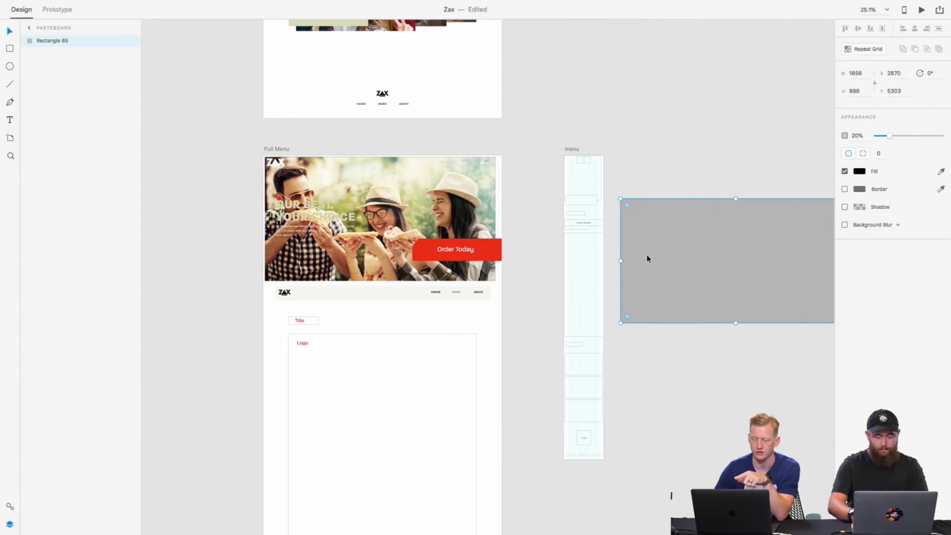
pyautogui.click(374, 184)
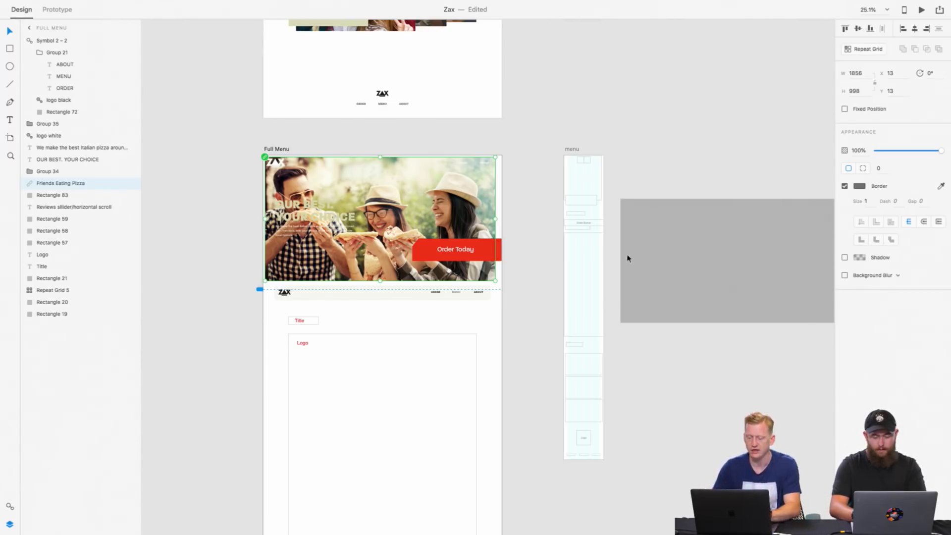
pyautogui.moveTo(662, 240); pyautogui.dragTo(308, 201)
pyautogui.scroll(5, 308, 200)
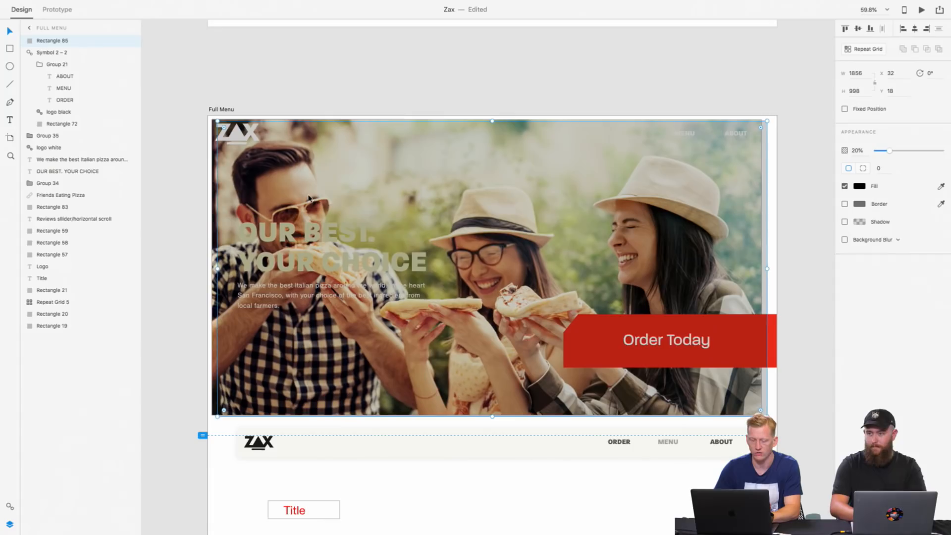
pyautogui.moveTo(387, 182); pyautogui.dragTo(382, 181)
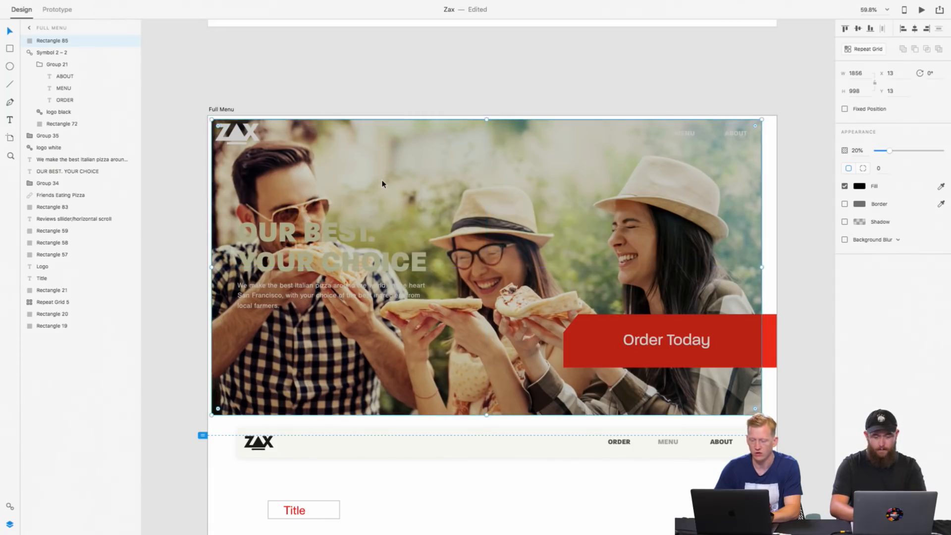
# Step: Change the black overlay rectangle on the Full Menu hero photo from a solid fill to a linear gradient
pyautogui.scroll(-3, 382, 183)
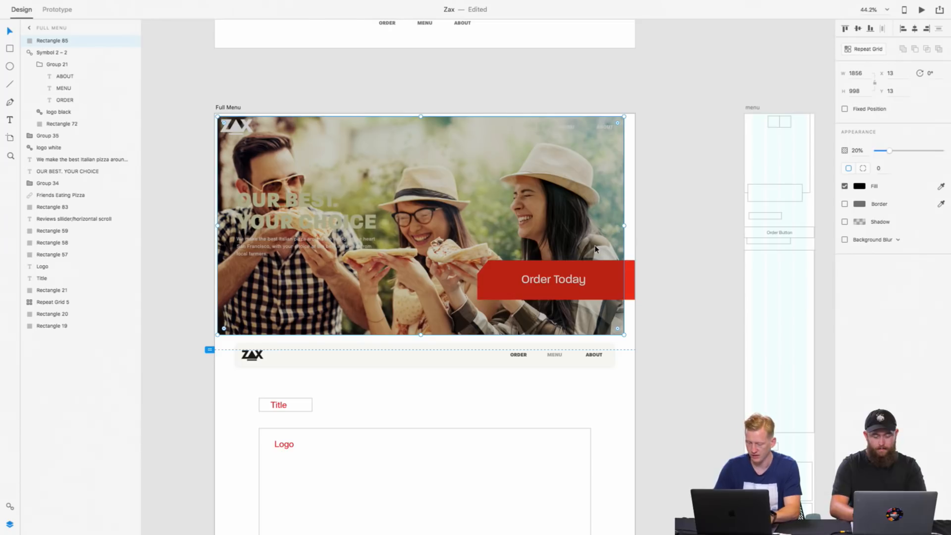
pyautogui.press('super+shift+bracketleft')
pyautogui.press('super+shift+bracketright')
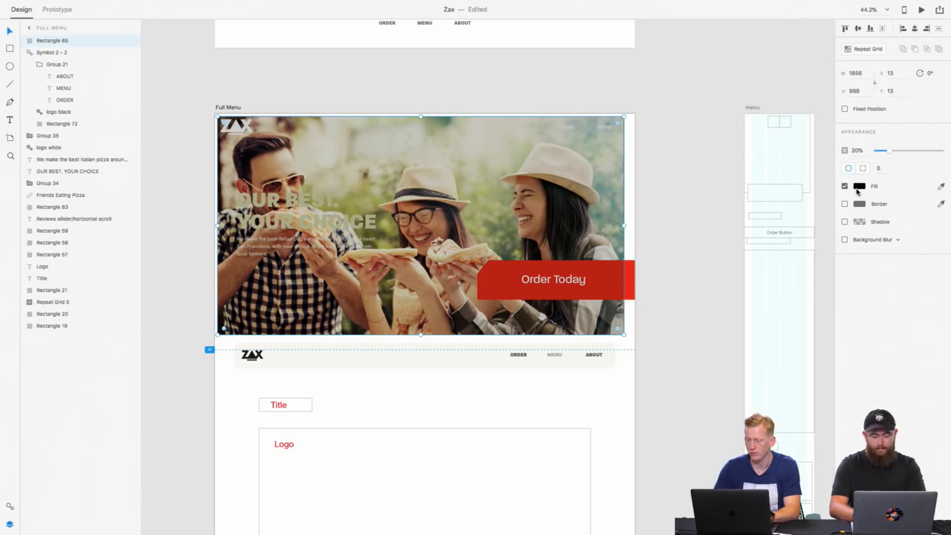
pyautogui.click(859, 187)
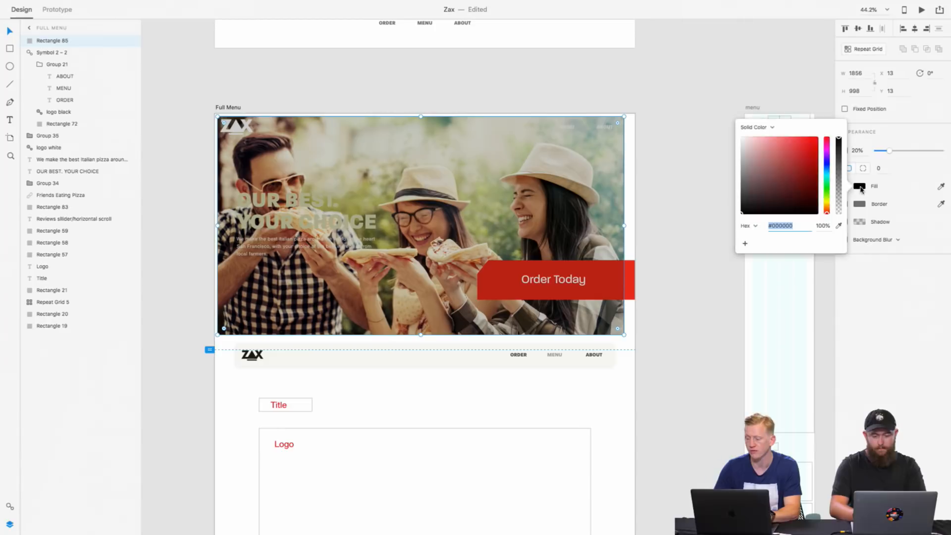
pyautogui.click(769, 130)
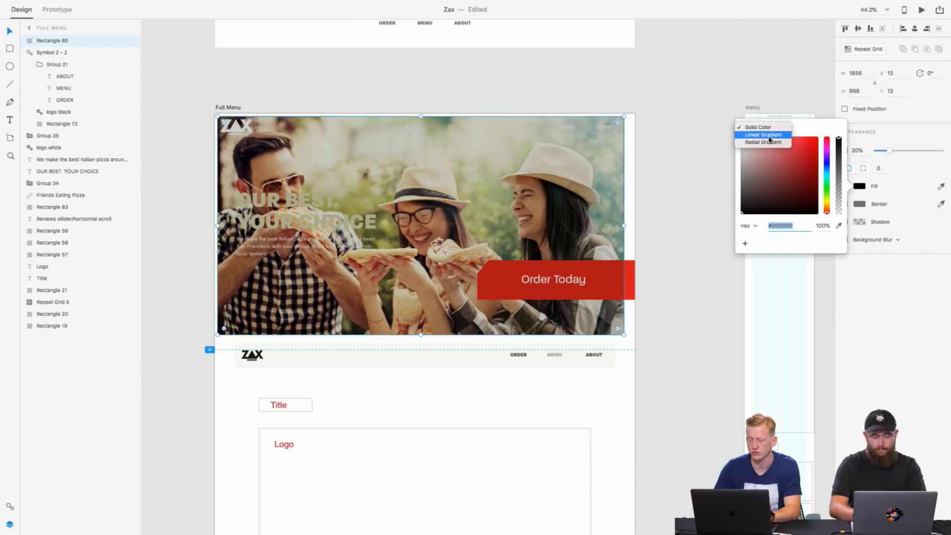
pyautogui.click(765, 135)
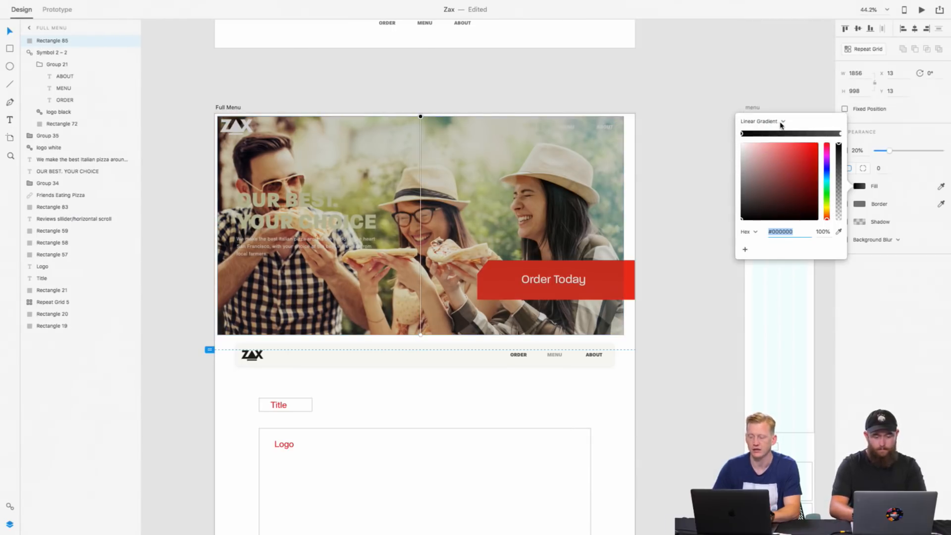
# Step: Compare solid colour, linear gradient and radial gradient fills on the hero overlay, returning to the linear gradient
pyautogui.click(781, 124)
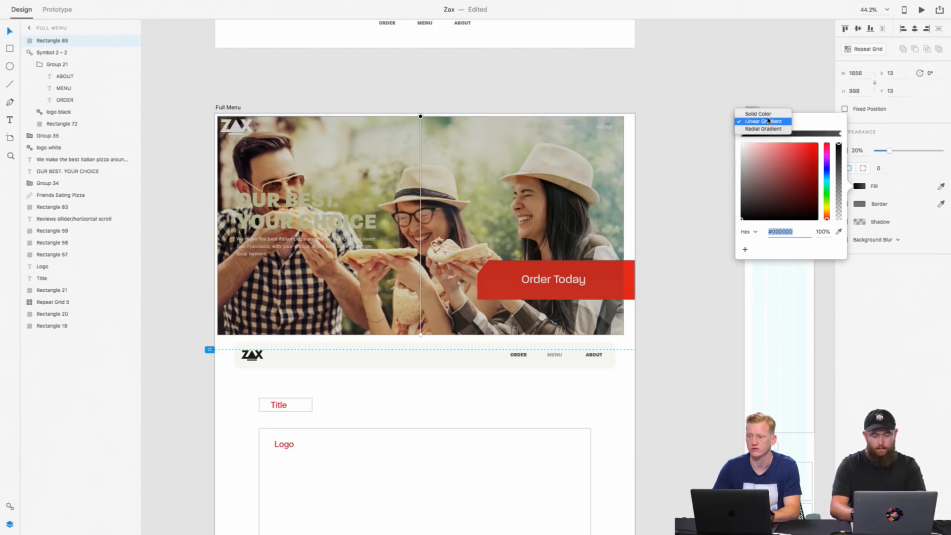
pyautogui.click(897, 173)
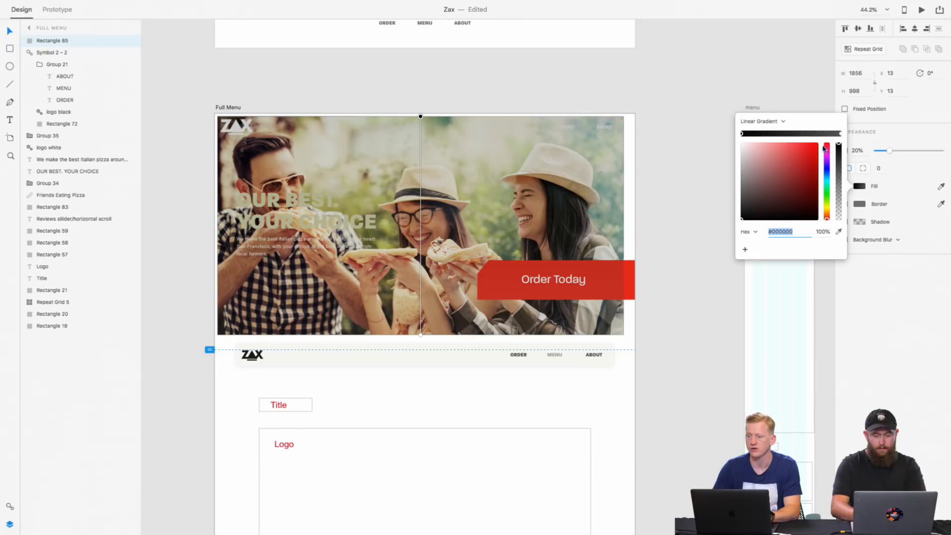
pyautogui.click(761, 121)
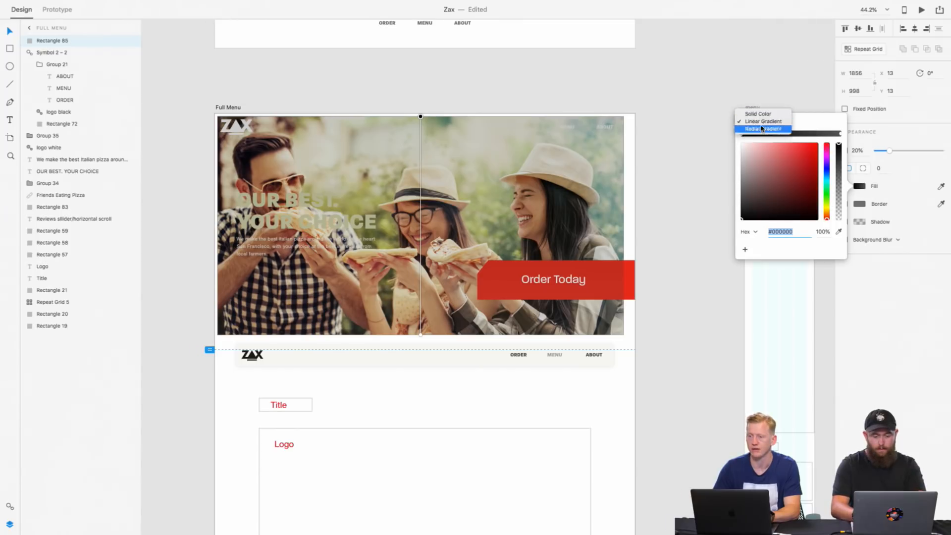
pyautogui.click(762, 115)
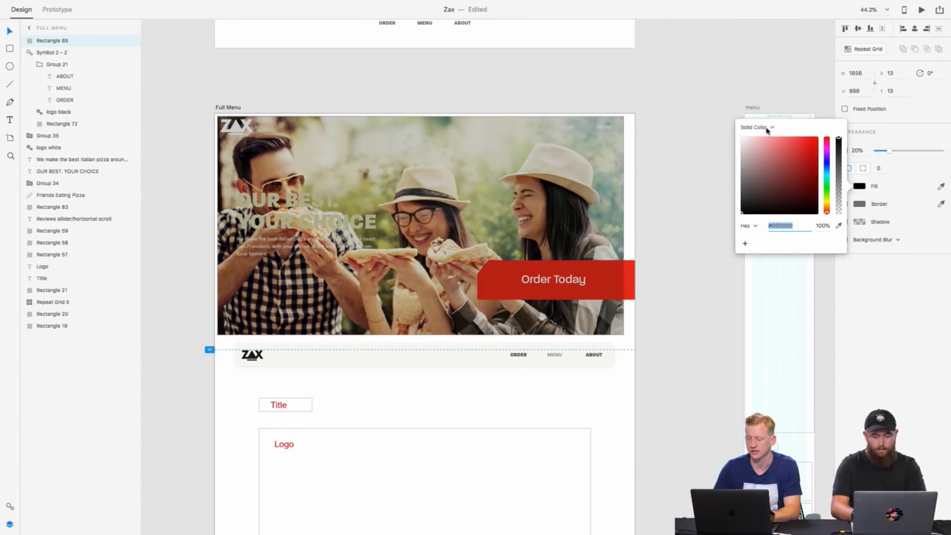
pyautogui.click(767, 128)
pyautogui.click(767, 135)
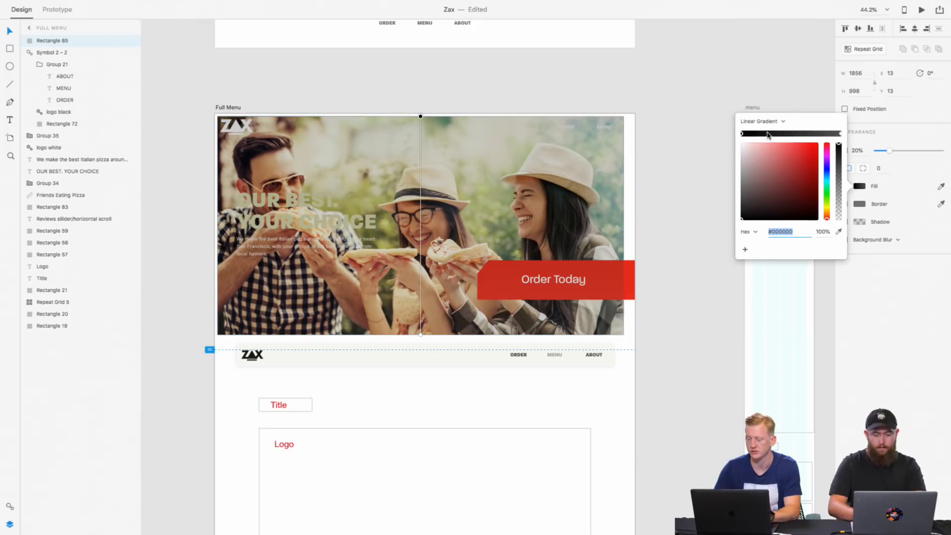
pyautogui.click(783, 123)
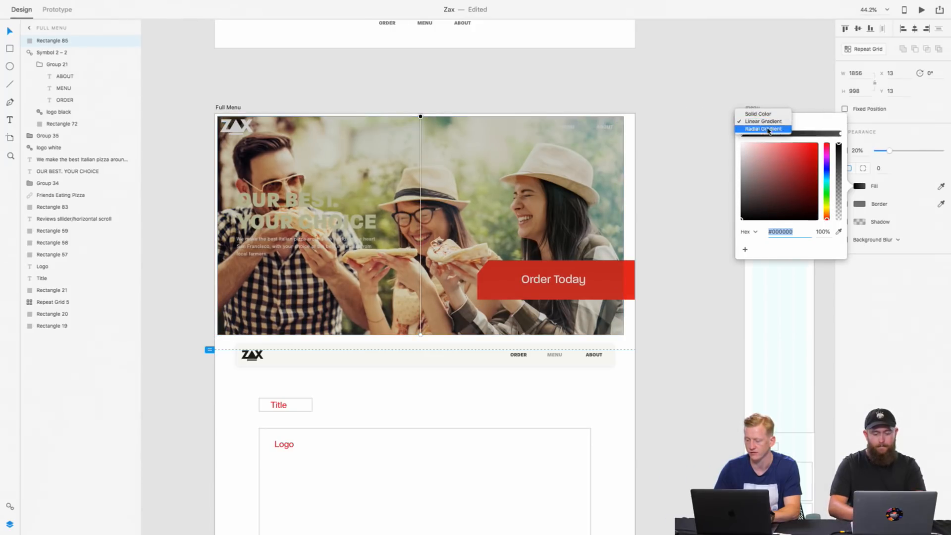
pyautogui.click(768, 130)
pyautogui.click(767, 124)
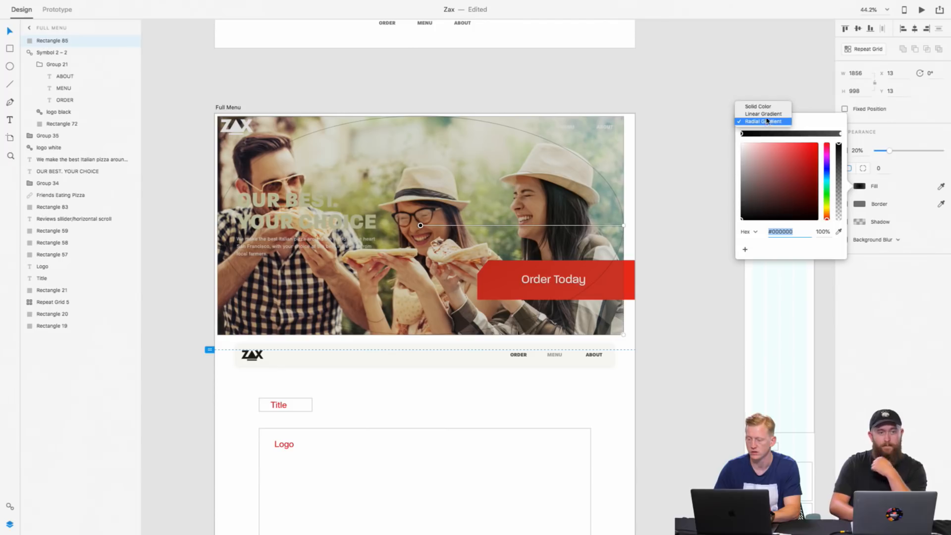
pyautogui.click(765, 114)
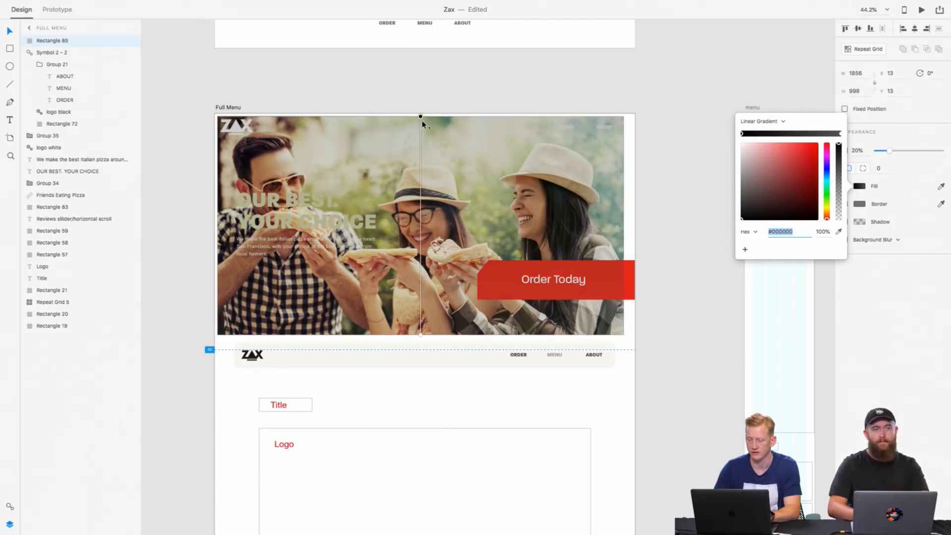
# Step: Run the overlay's gradient horizontally from the hero photo's left edge to near its middle, keeping both colour stops at 100% opacity
pyautogui.moveTo(420, 118)
pyautogui.mouseDown()
pyautogui.moveTo(260, 216)
pyautogui.moveTo(224, 227)
pyautogui.mouseUp()
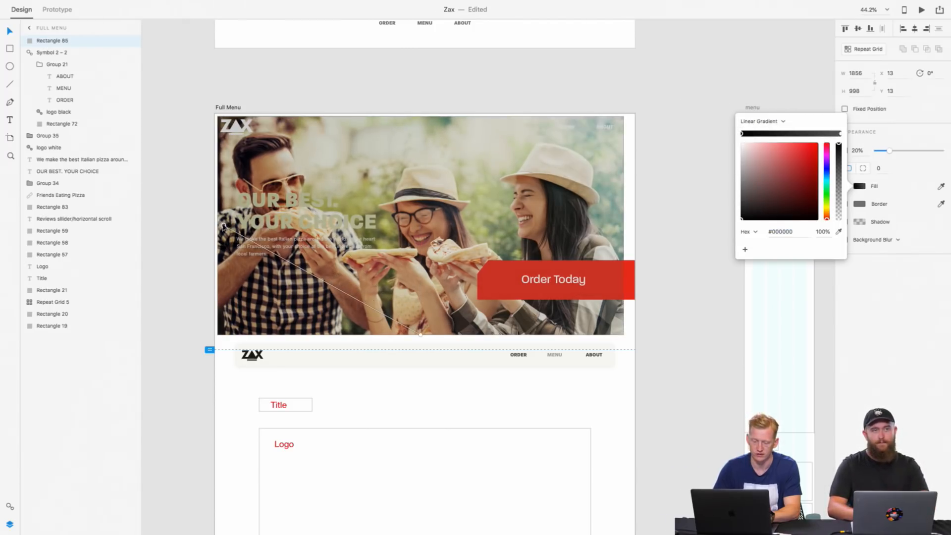
pyautogui.moveTo(421, 335); pyautogui.dragTo(410, 229)
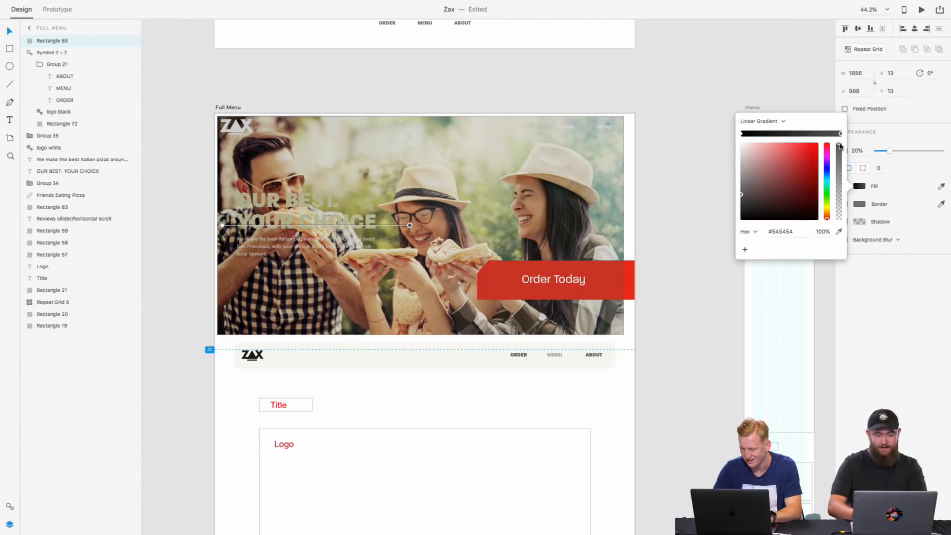
pyautogui.moveTo(839, 144)
pyautogui.mouseDown()
pyautogui.moveTo(839, 197)
pyautogui.moveTo(842, 131)
pyautogui.mouseUp()
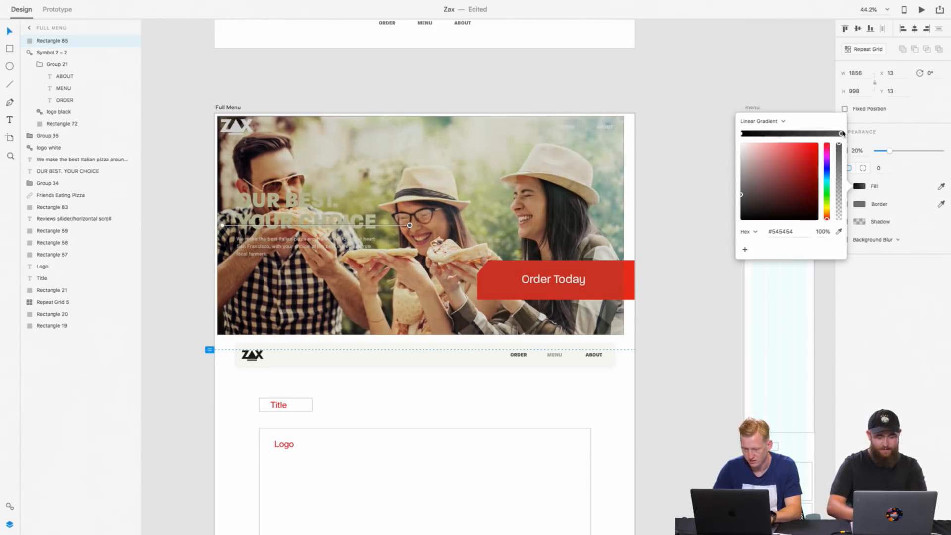
pyautogui.moveTo(839, 182); pyautogui.dragTo(838, 143)
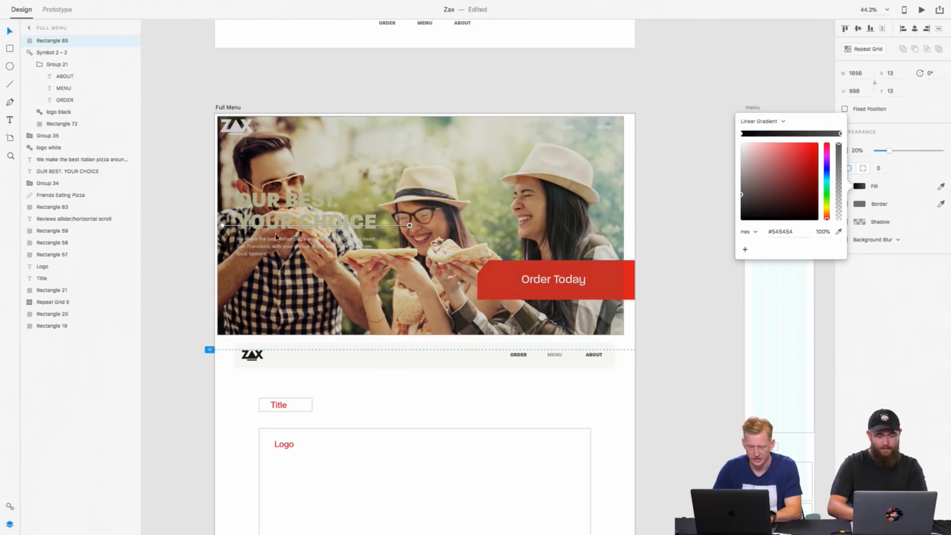
pyautogui.click(222, 226)
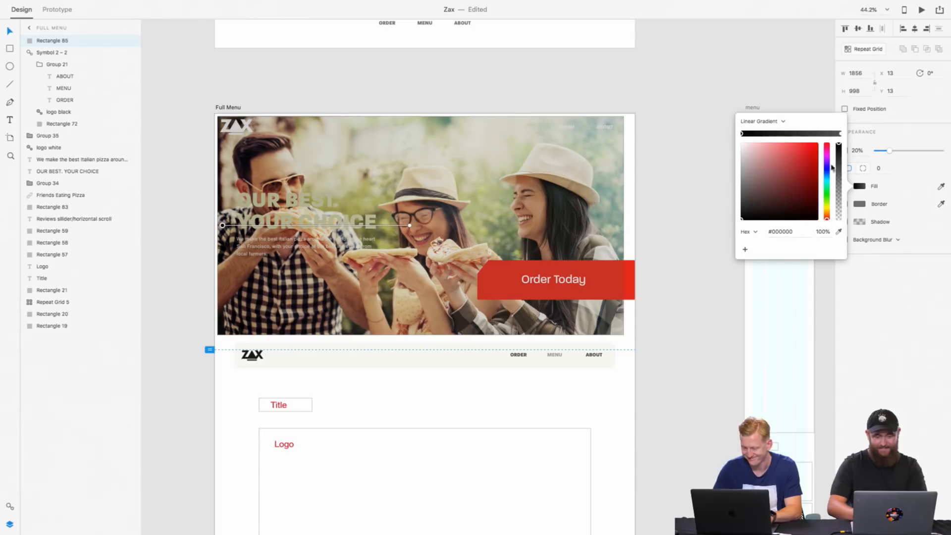
# Step: Shift the gradient's start under the heading's end and its end to the right-hand woman's face, setting the #545454 stop to 75% opacity
pyautogui.moveTo(410, 226); pyautogui.dragTo(542, 225)
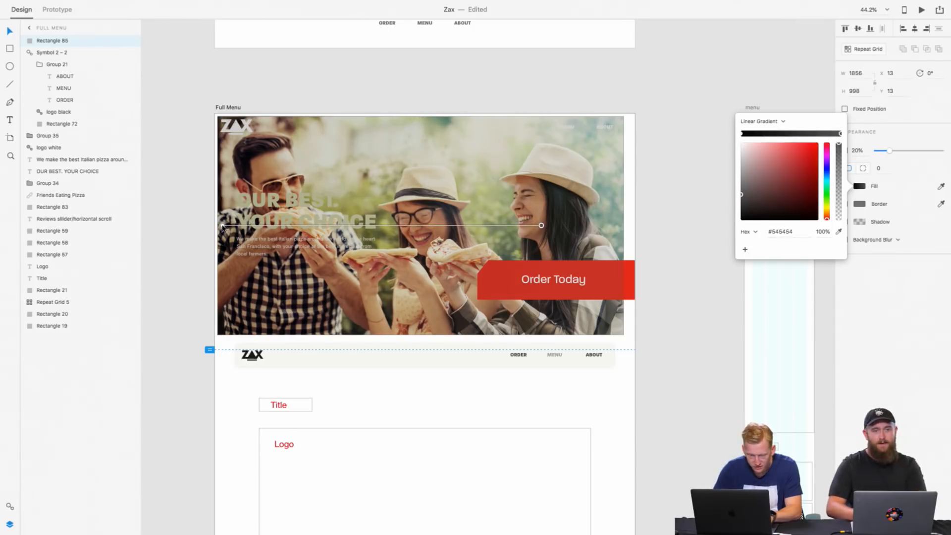
pyautogui.moveTo(222, 226); pyautogui.dragTo(347, 227)
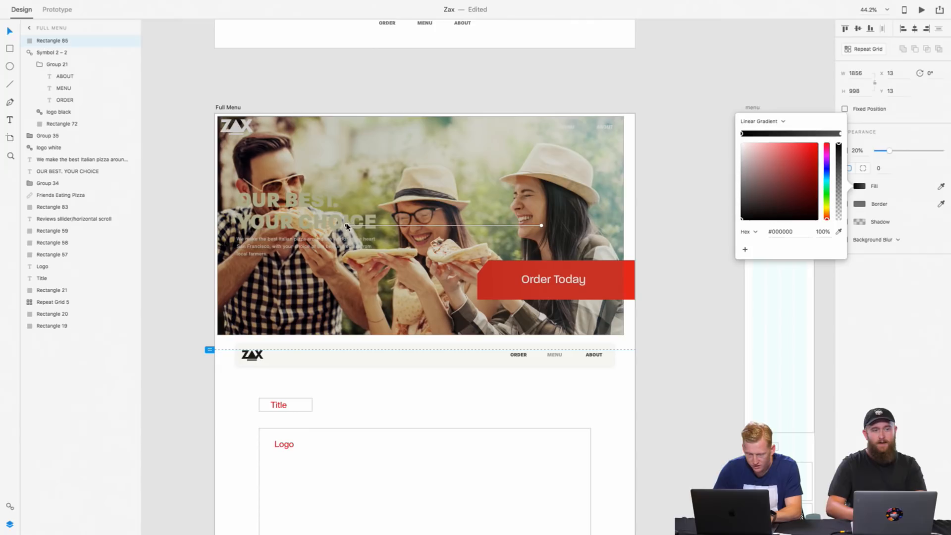
pyautogui.click(541, 225)
pyautogui.moveTo(841, 147)
pyautogui.mouseDown()
pyautogui.moveTo(841, 192)
pyautogui.moveTo(841, 139)
pyautogui.moveTo(841, 178)
pyautogui.moveTo(841, 165)
pyautogui.mouseUp()
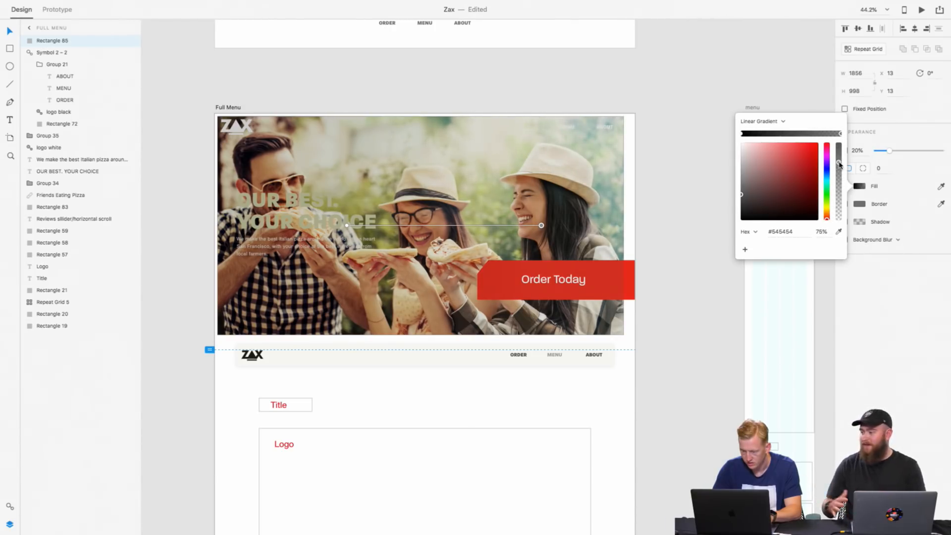
pyautogui.click(605, 131)
# Step: Move the gradient overlay down the layer order to just above the Friends Eating Pizza photo and deselect it
pyautogui.scroll(10, 644, 111)
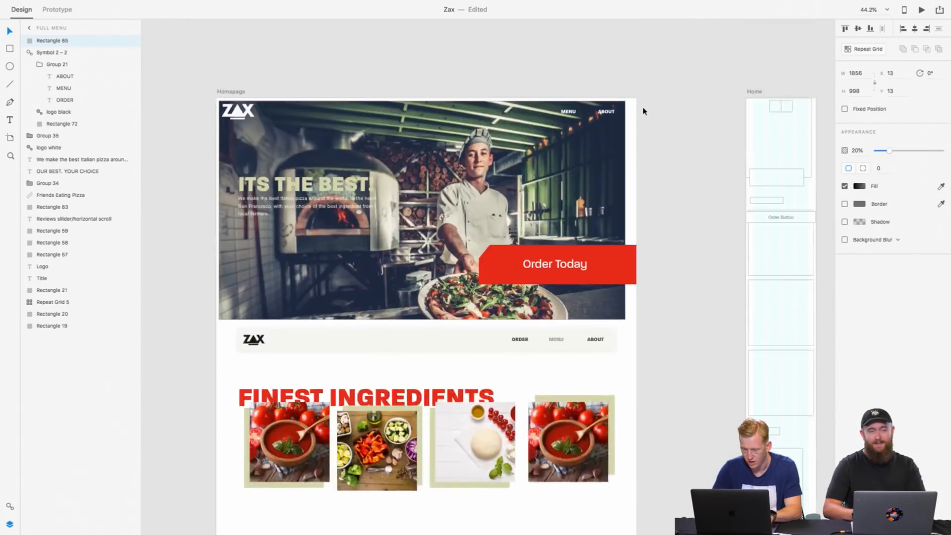
pyautogui.scroll(-5, 644, 111)
pyautogui.scroll(2, 644, 111)
pyautogui.scroll(-10, 644, 111)
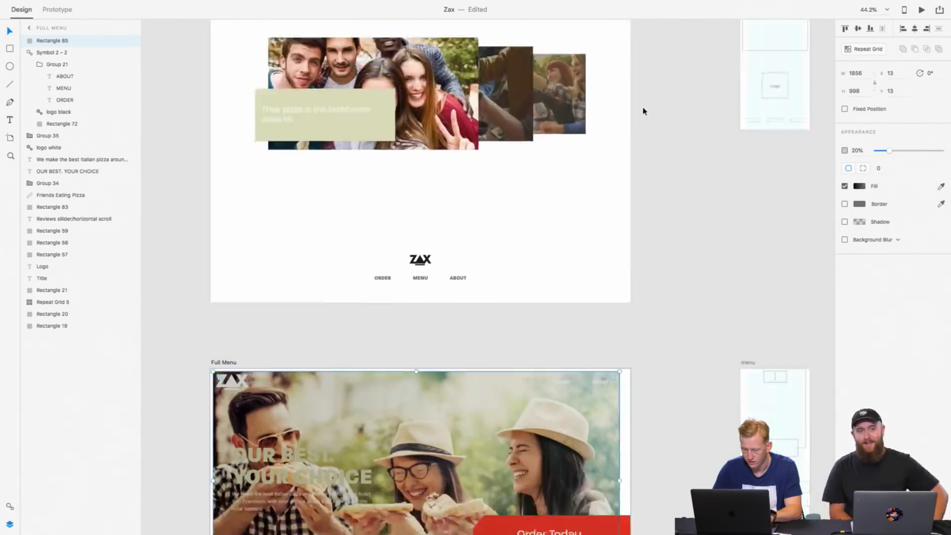
pyautogui.scroll(2, 580, 130)
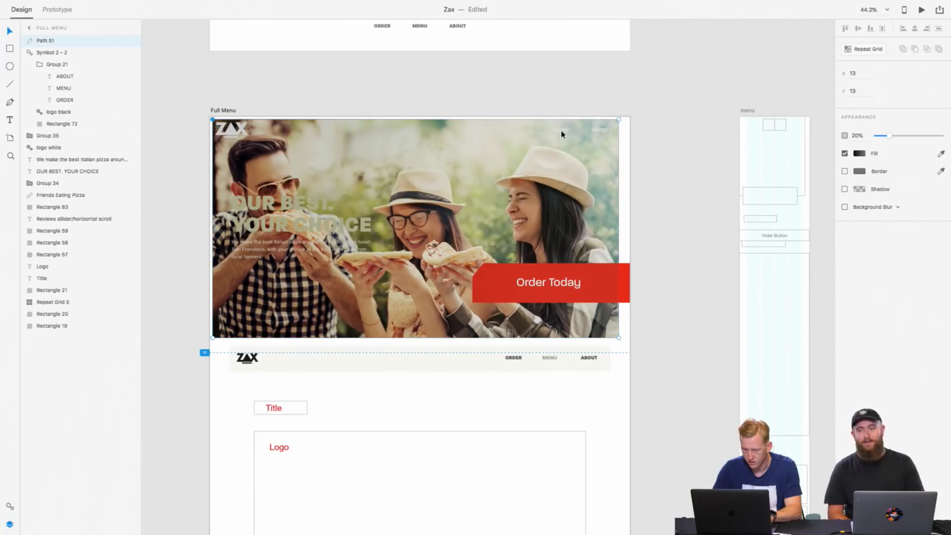
pyautogui.press('super+bracketleft')
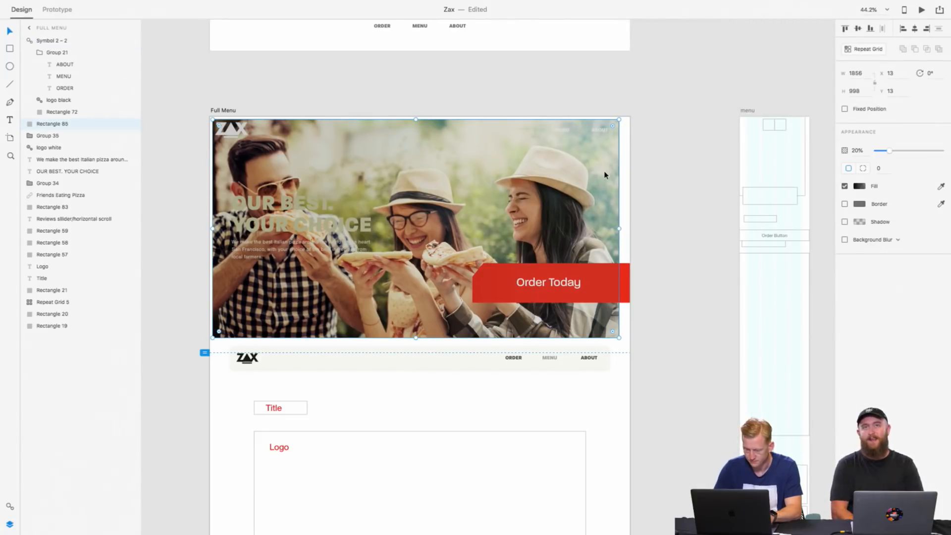
pyautogui.press('super+bracketleft')
pyautogui.press('super+bracketleft')
pyautogui.press('super+bracketleft')
pyautogui.press('super+bracketleft')
pyautogui.press('super+bracketleft')
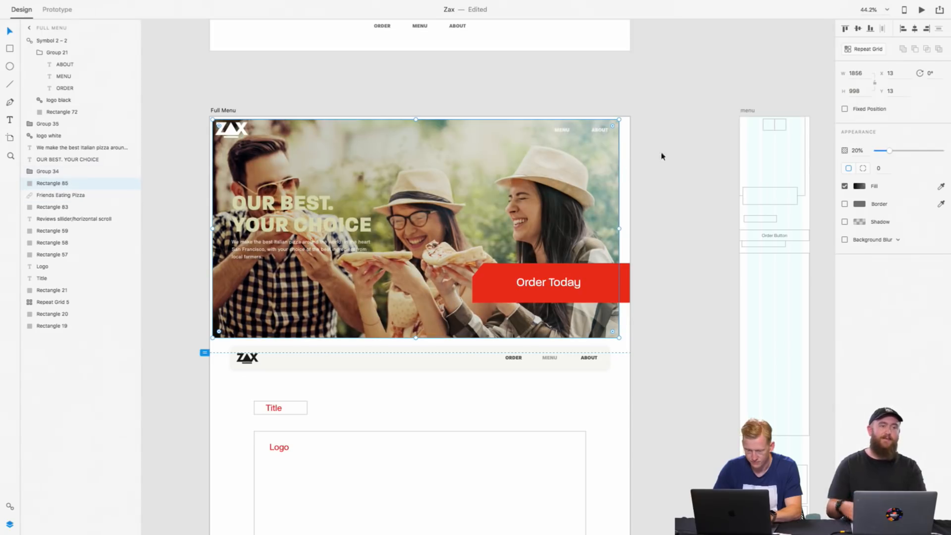
pyautogui.click(674, 243)
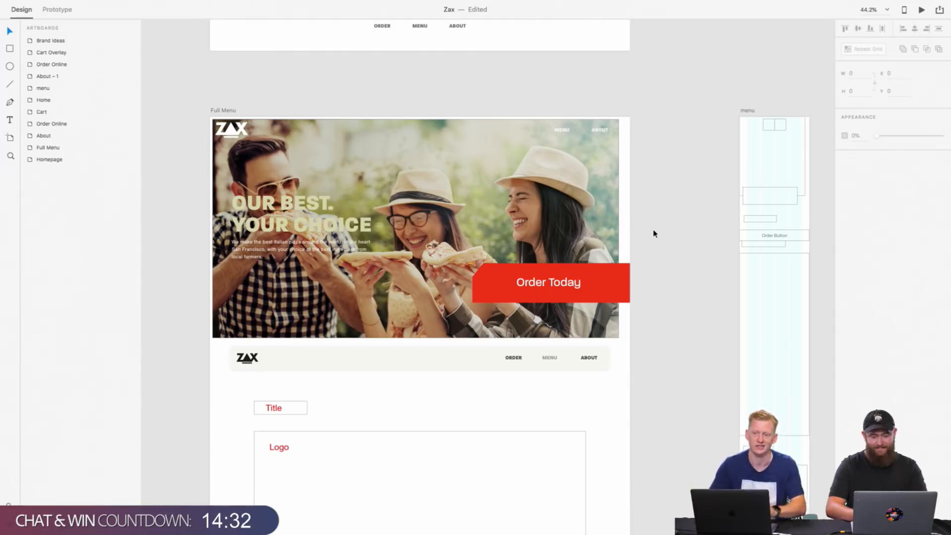
# Step: Review the Full Menu artboard from the hero photo down to the Title and Logo placeholders
pyautogui.scroll(-5, 459, 308)
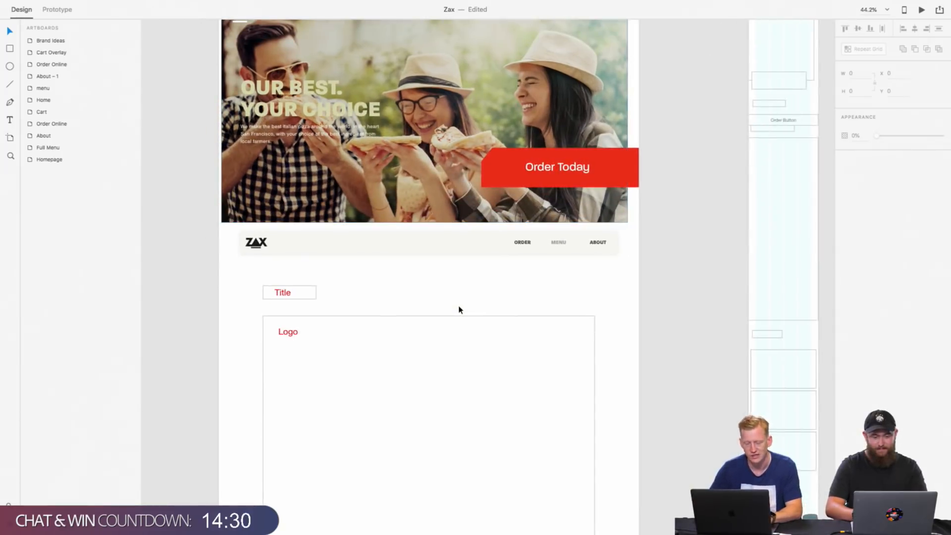
pyautogui.scroll(2, 459, 310)
pyautogui.scroll(1, 410, 304)
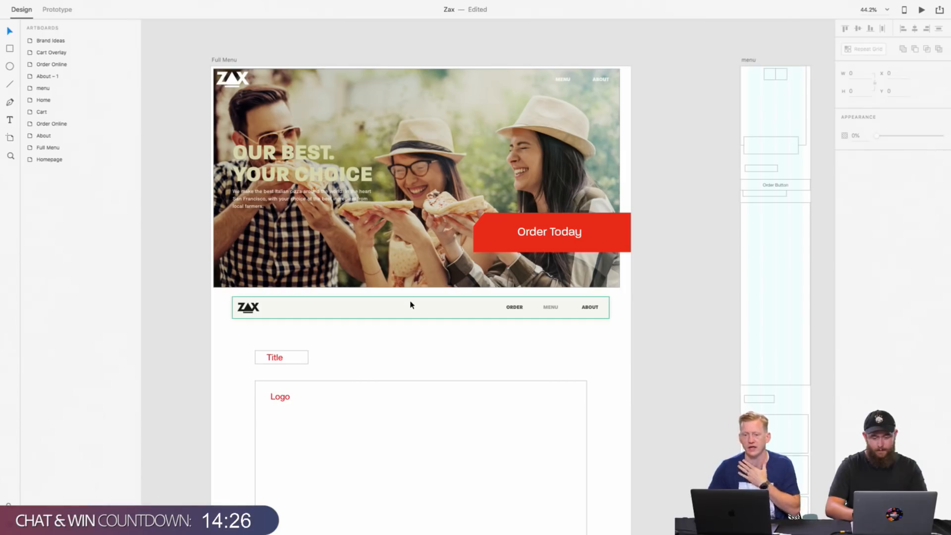
pyautogui.scroll(-3, 411, 305)
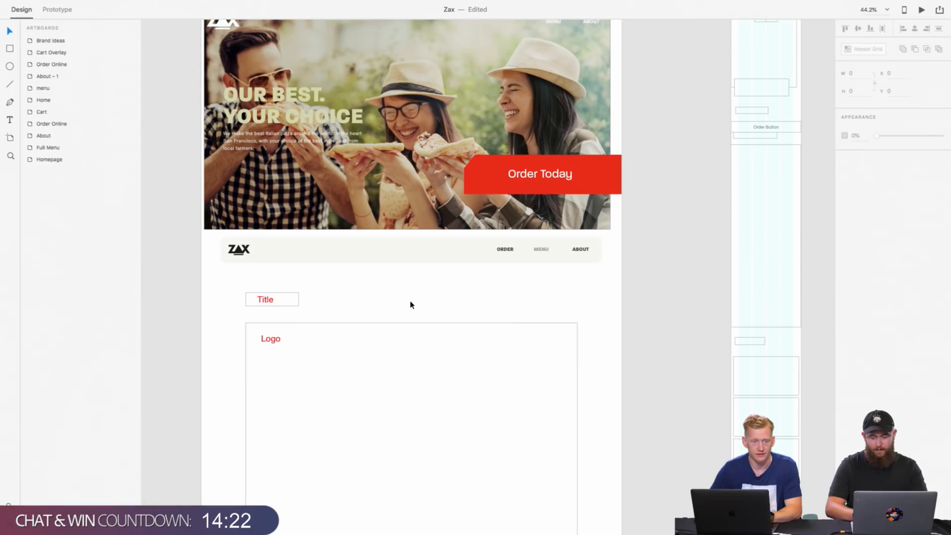
pyautogui.scroll(-1, 410, 305)
# Step: Try deleting the Title placeholder text together with its frame below the navigation bar, and undo the deletion
pyautogui.click(315, 285)
pyautogui.scroll(3, 314, 286)
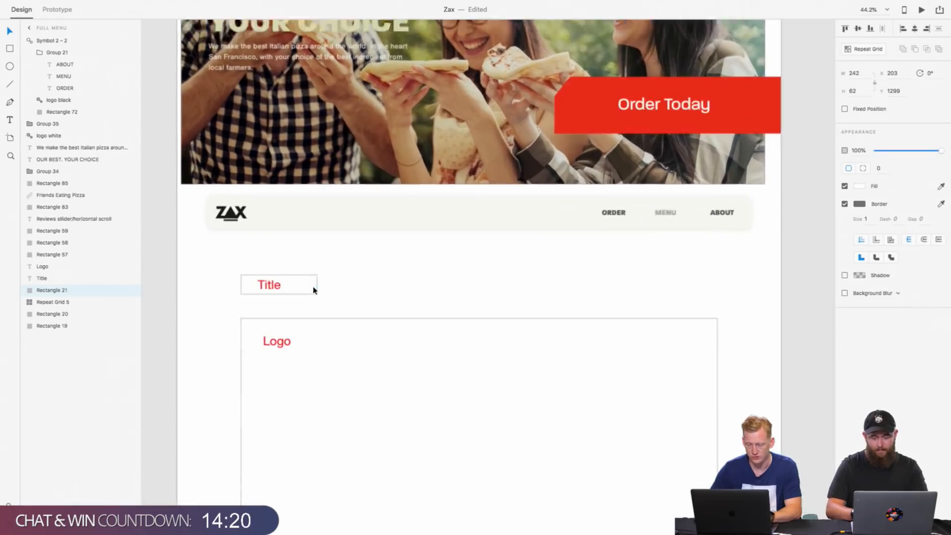
pyautogui.keyDown('shift'); pyautogui.click(262, 294); pyautogui.keyUp('shift')
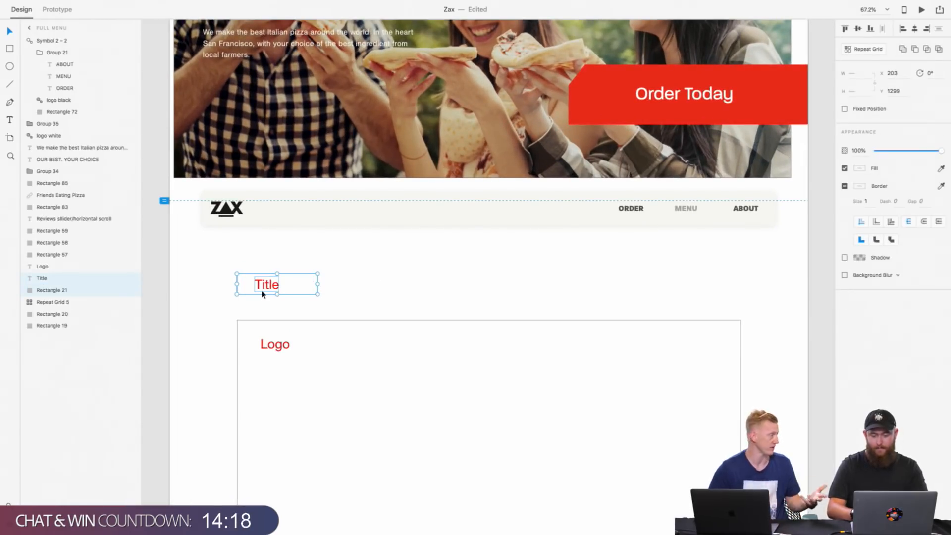
pyautogui.click(334, 279)
pyautogui.moveTo(339, 300); pyautogui.dragTo(239, 278)
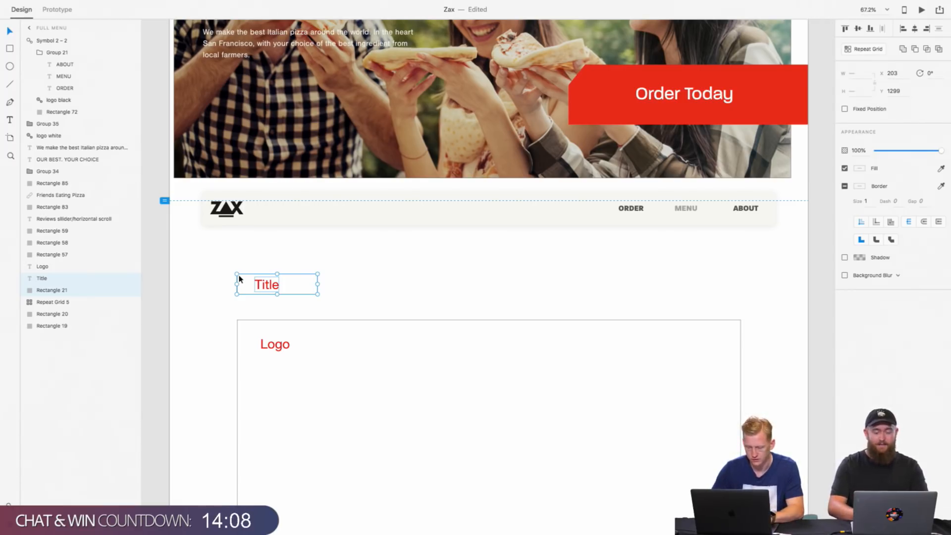
pyautogui.scroll(-5, 240, 279)
pyautogui.click(285, 280)
pyautogui.moveTo(286, 288); pyautogui.dragTo(238, 274)
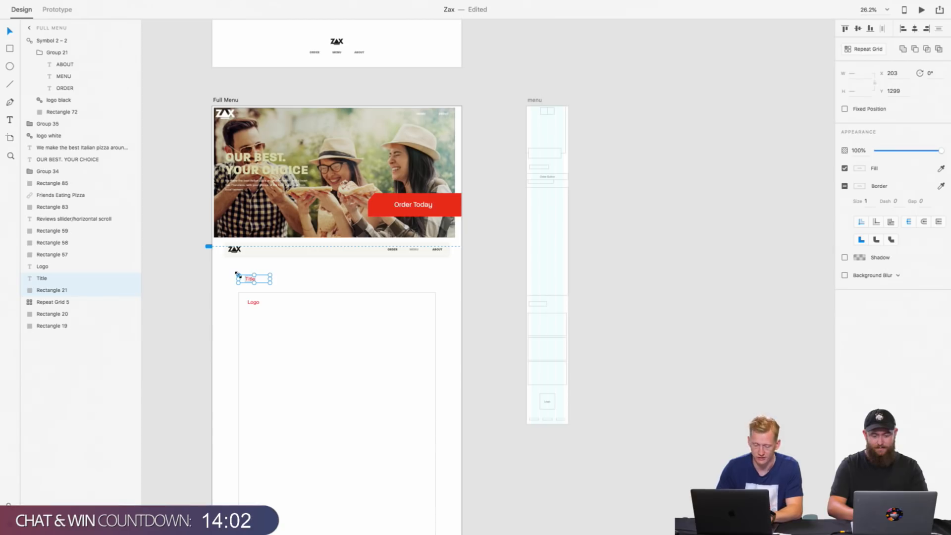
pyautogui.press('BackSpace')
pyautogui.press('super+z')
pyautogui.click(286, 280)
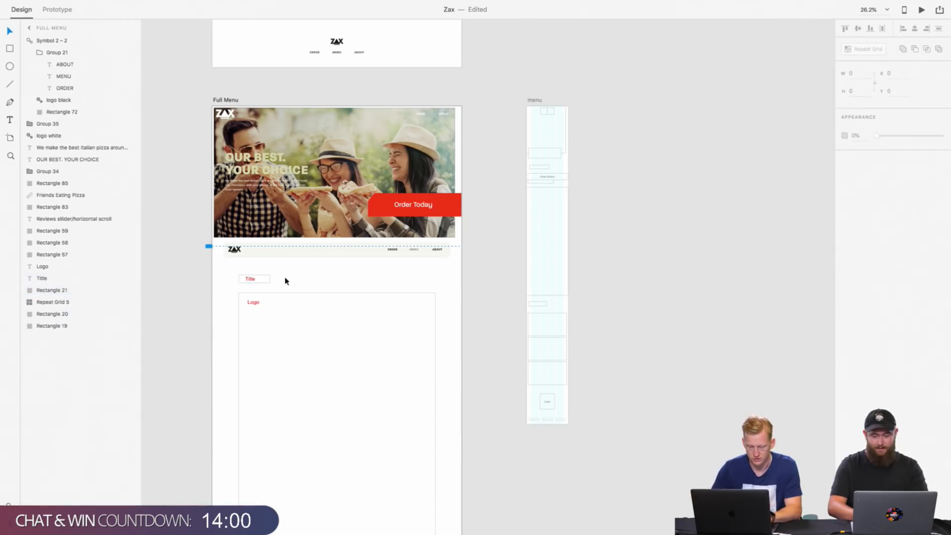
# Step: Replace the Title placeholder and its frame on the Full Menu artboard with a copy of the homepage's FINEST INGREDIENTS heading
pyautogui.scroll(12, 241, 281)
pyautogui.click(264, 171)
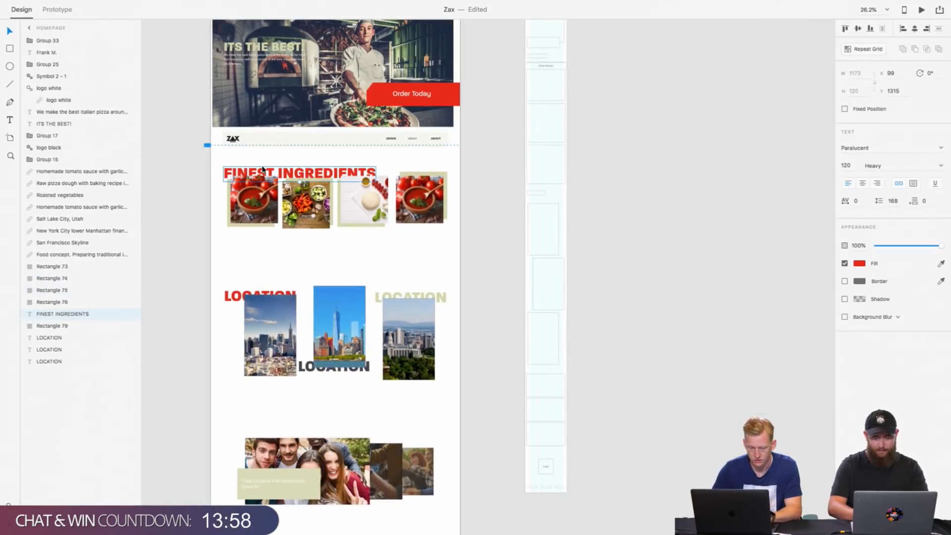
pyautogui.scroll(-15, 264, 169)
pyautogui.scroll(10, 271, 288)
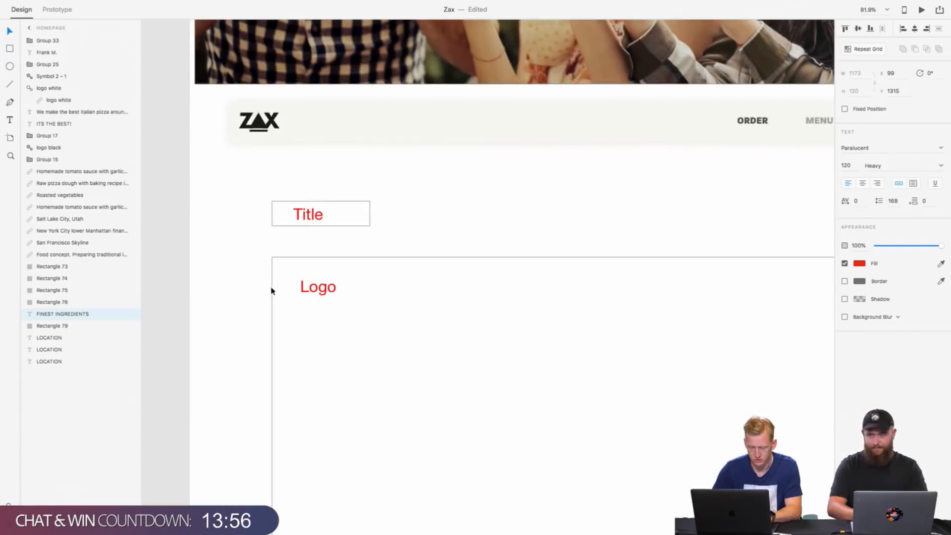
pyautogui.click(306, 237)
pyautogui.moveTo(322, 247); pyautogui.dragTo(291, 195)
pyautogui.press('Delete')
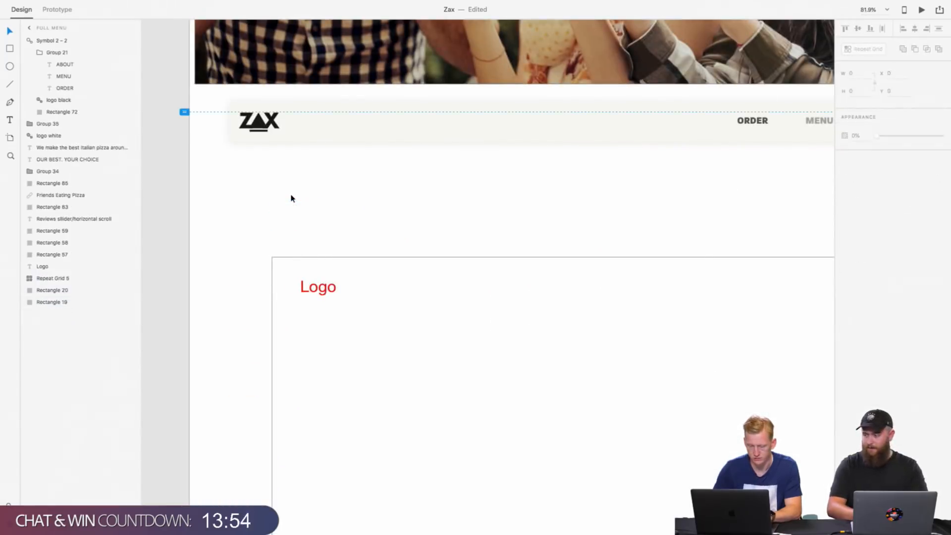
pyautogui.hotkey('ctrl', 'v')
# Step: Change the pasted heading's text on the Full Menu artboard to MENU
pyautogui.scroll(10, 383, 357)
pyautogui.hscroll(5, 382, 356)
pyautogui.scroll(-8, 383, 357)
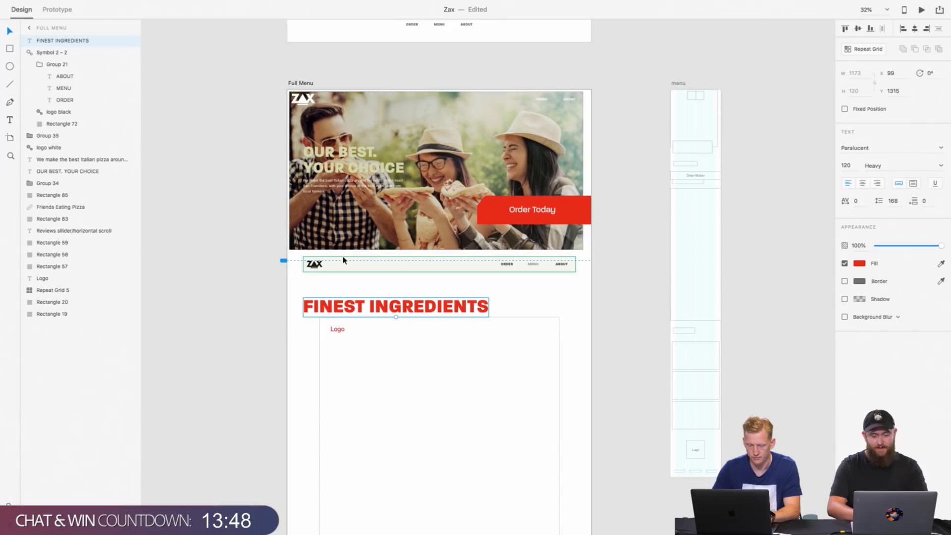
pyautogui.scroll(-2, 344, 259)
pyautogui.doubleClick(333, 283)
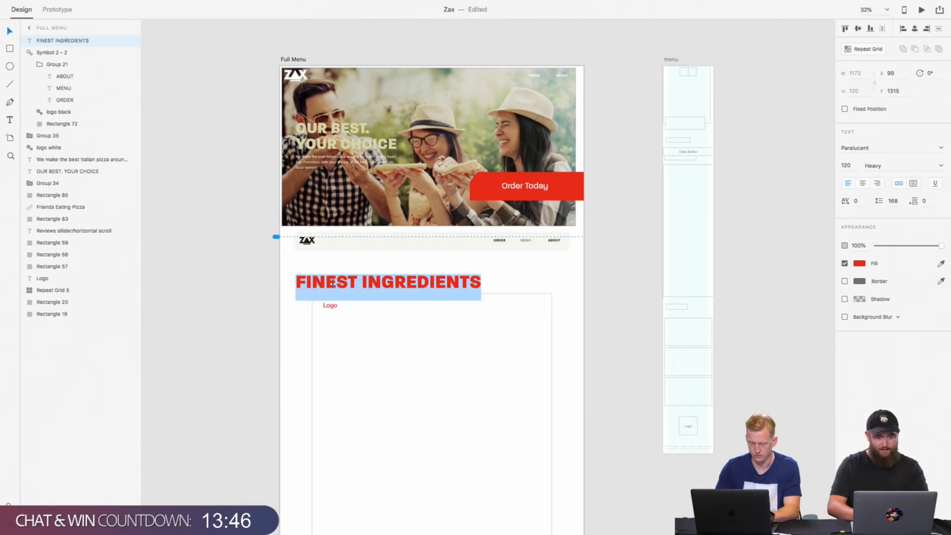
pyautogui.write('Meu')
pyautogui.press('BackSpace')
pyautogui.press('BackSpace')
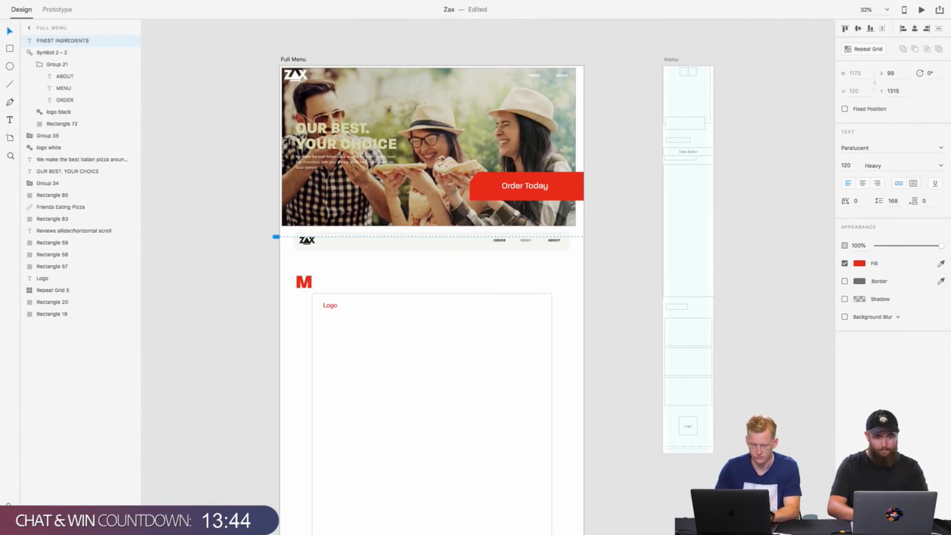
pyautogui.write('ENU')
pyautogui.press('Escape')
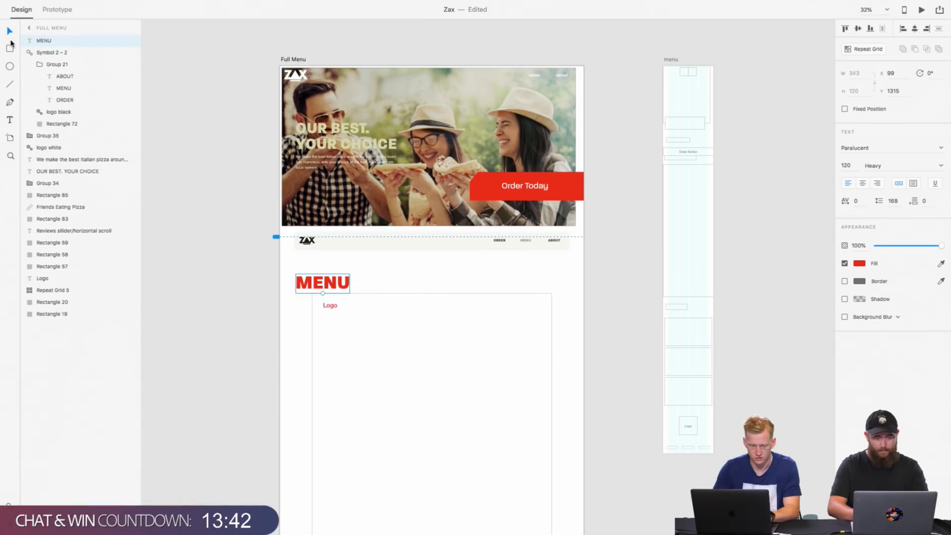
# Step: Delete the Logo placeholder text inside the large frame under the MENU heading
pyautogui.scroll(5, 343, 288)
pyautogui.click(315, 322)
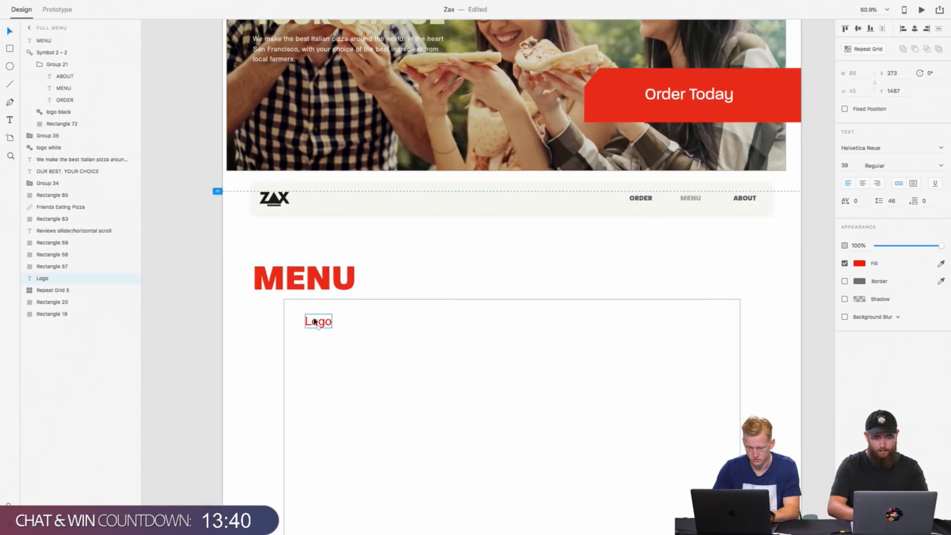
pyautogui.press('Delete')
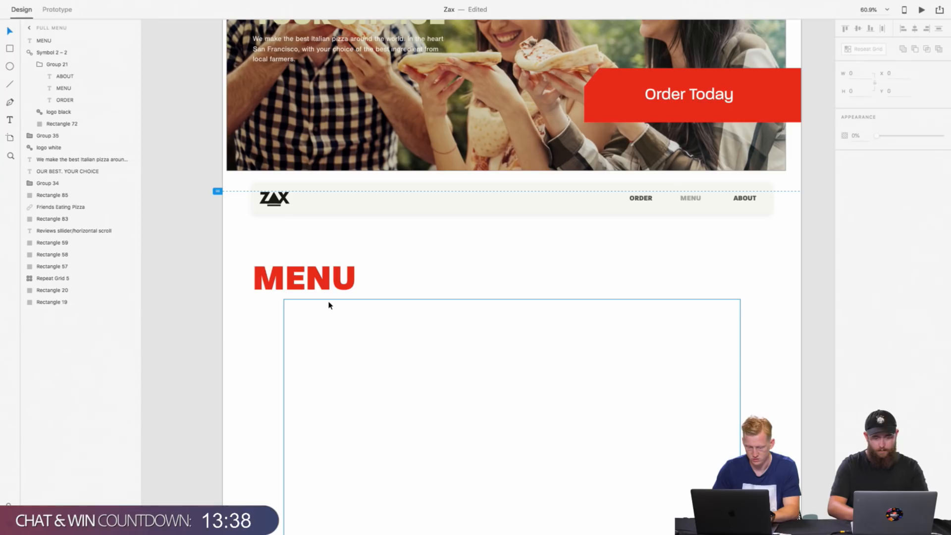
# Step: Draw a rectangle about 777 × 2528 over the right half of the large frame under the MENU heading
pyautogui.click(331, 305)
pyautogui.scroll(-5, 376, 325)
pyautogui.scroll(-5, 376, 325)
pyautogui.scroll(2, 376, 325)
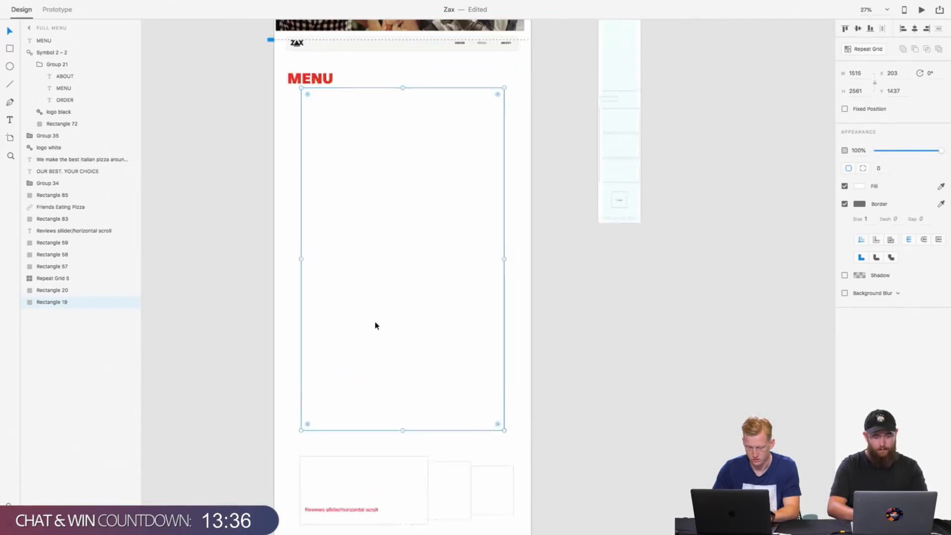
pyautogui.scroll(2, 376, 325)
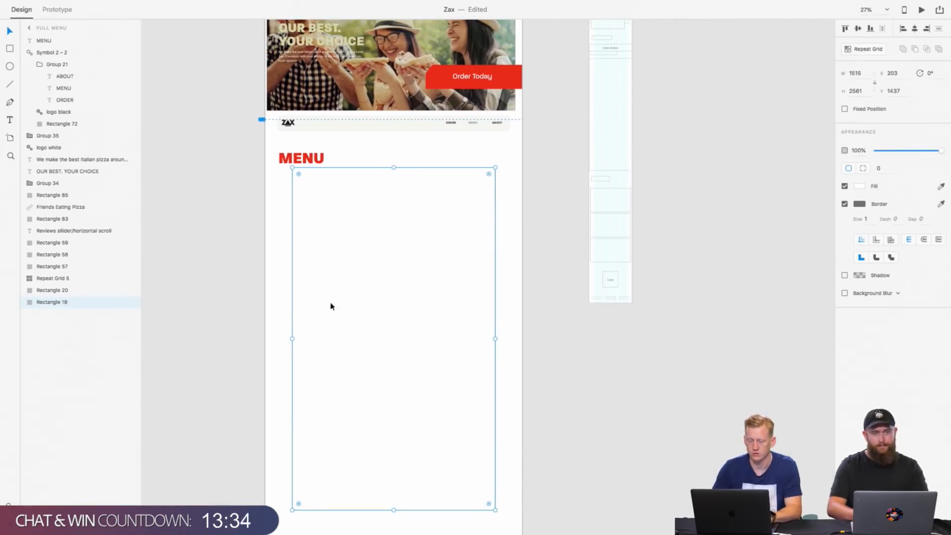
pyautogui.press('r')
pyautogui.scroll(5, 348, 204)
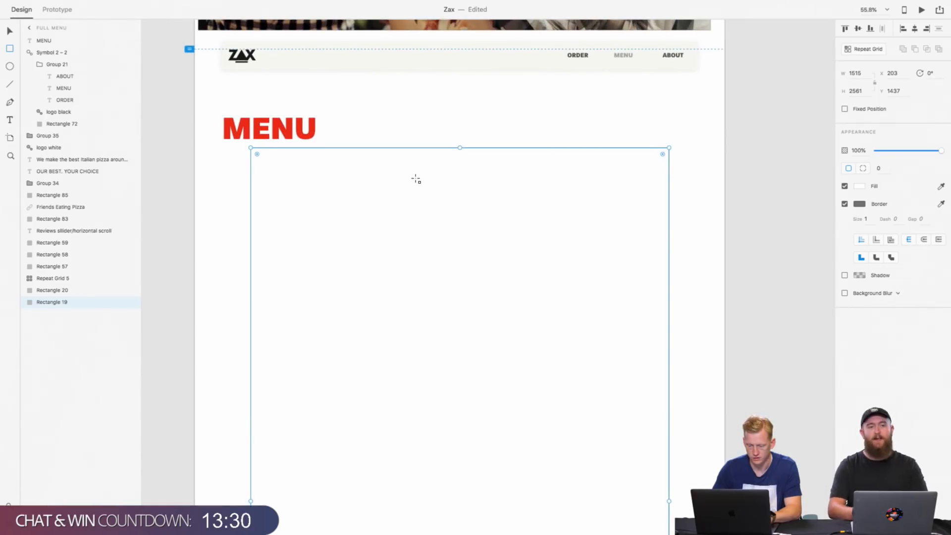
pyautogui.scroll(-3, 416, 181)
pyautogui.moveTo(437, 165)
pyautogui.mouseDown()
pyautogui.moveTo(524, 225)
pyautogui.moveTo(571, 235)
pyautogui.moveTo(571, 272)
pyautogui.moveTo(565, 248)
pyautogui.mouseUp()
pyautogui.scroll(-10, 570, 272)
pyautogui.scroll(10, 565, 282)
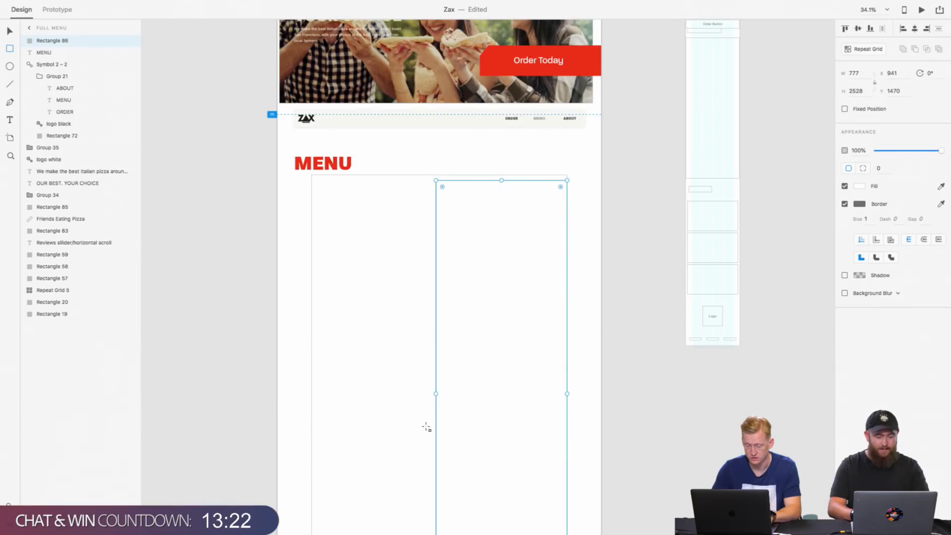
# Step: Resize the new rectangle to 758 × 2563 to fit the large frame's right half, and remove its fill
pyautogui.moveTo(436, 394); pyautogui.dragTo(439, 394)
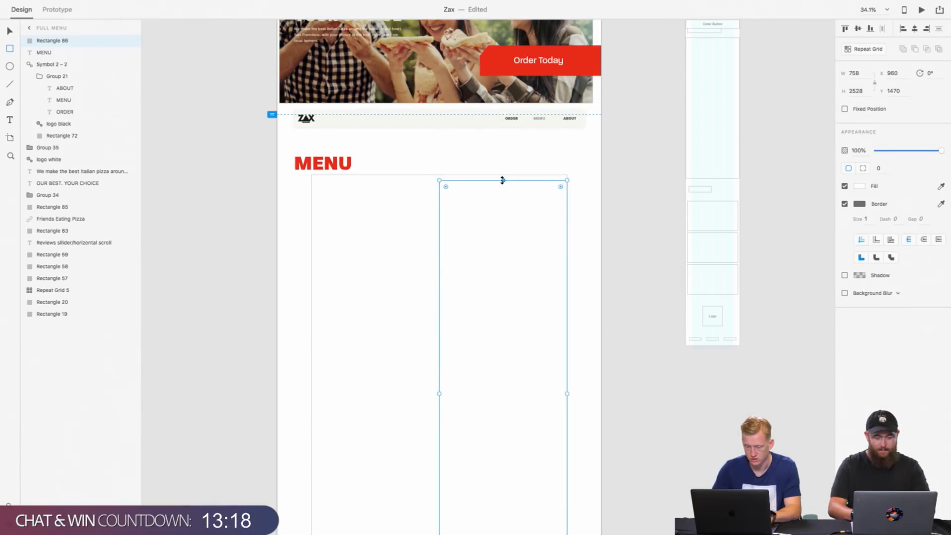
pyautogui.moveTo(503, 180); pyautogui.dragTo(502, 174)
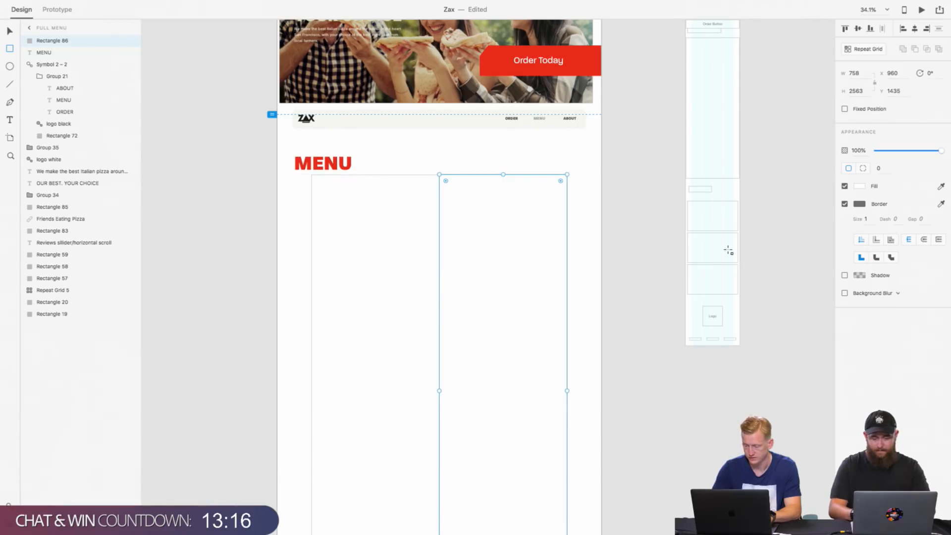
pyautogui.click(845, 186)
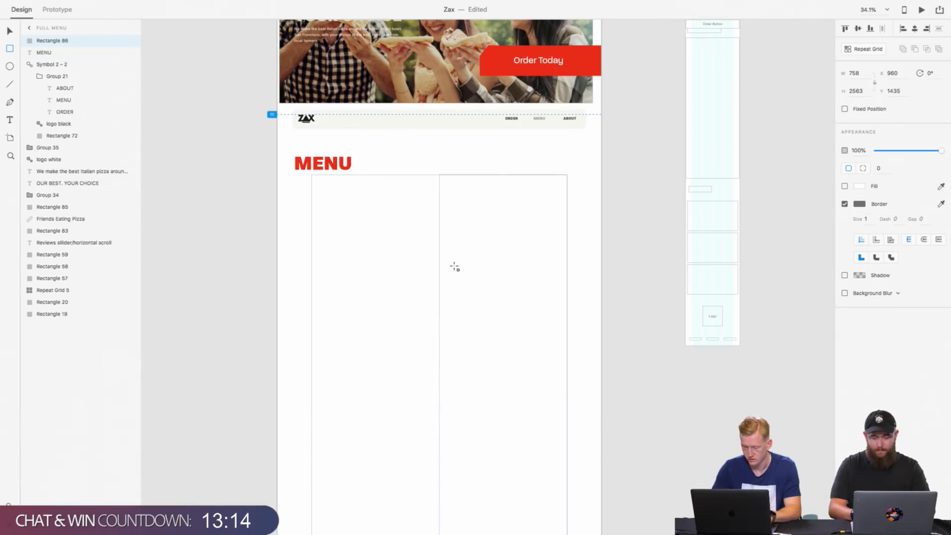
pyautogui.press('v')
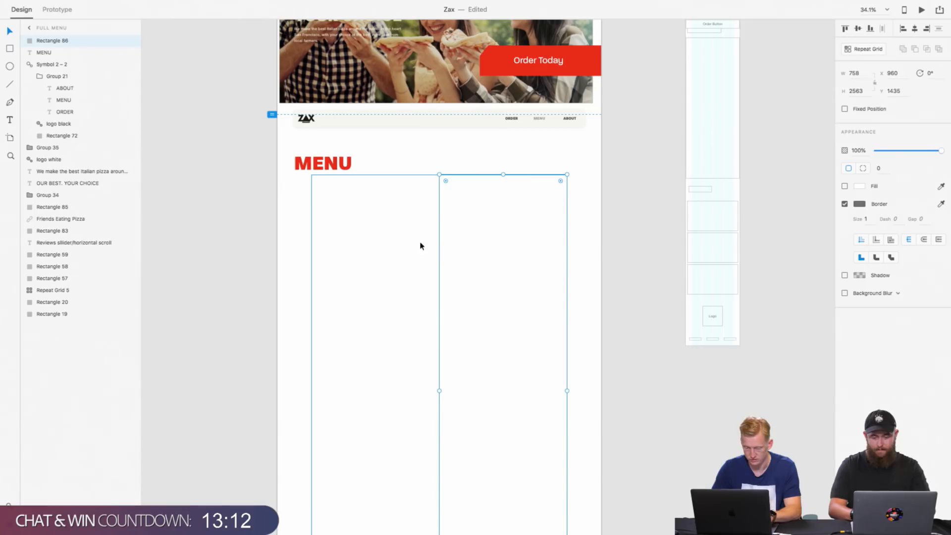
# Step: Duplicate the half-width rectangle in place twice, undoing the large frame's accidental move in between
pyautogui.press('super+d')
pyautogui.moveTo(470, 244); pyautogui.dragTo(433, 248)
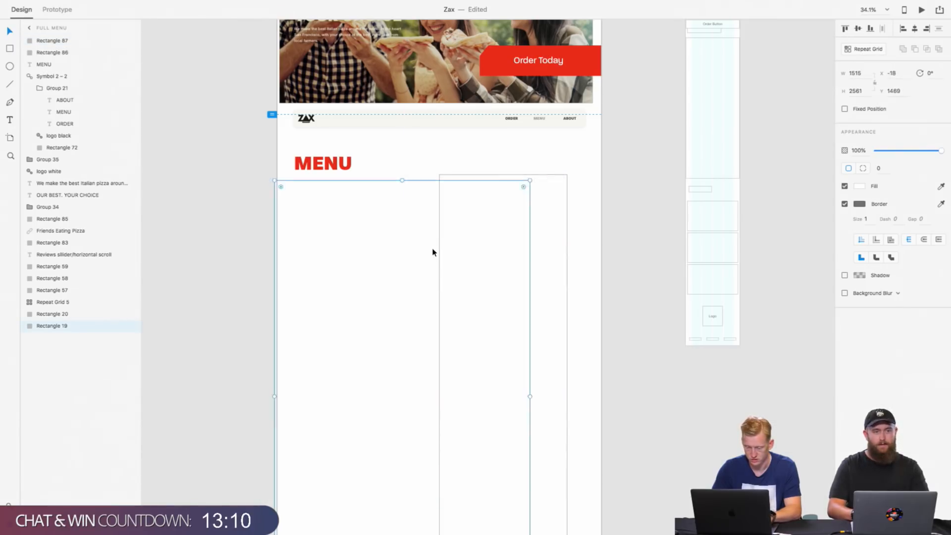
pyautogui.press('super+z')
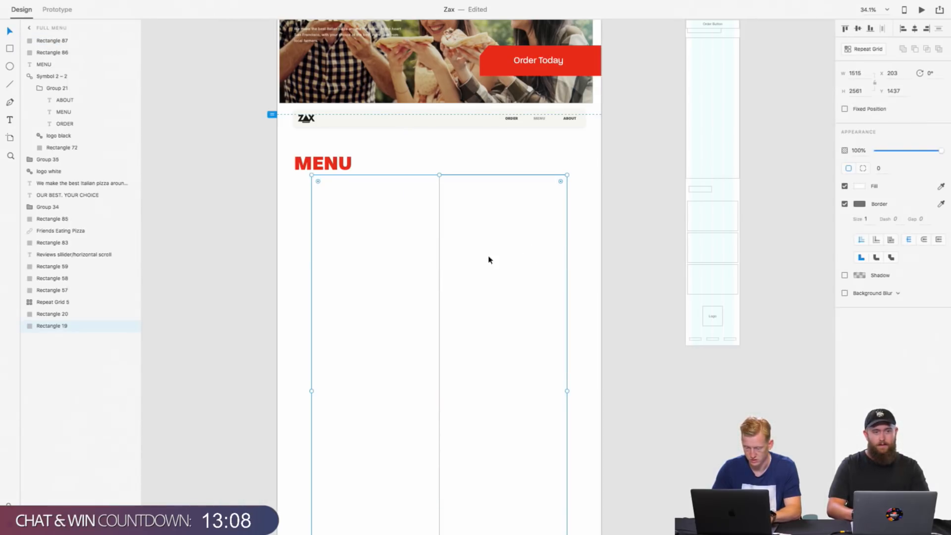
pyautogui.click(440, 253)
pyautogui.press('super+d')
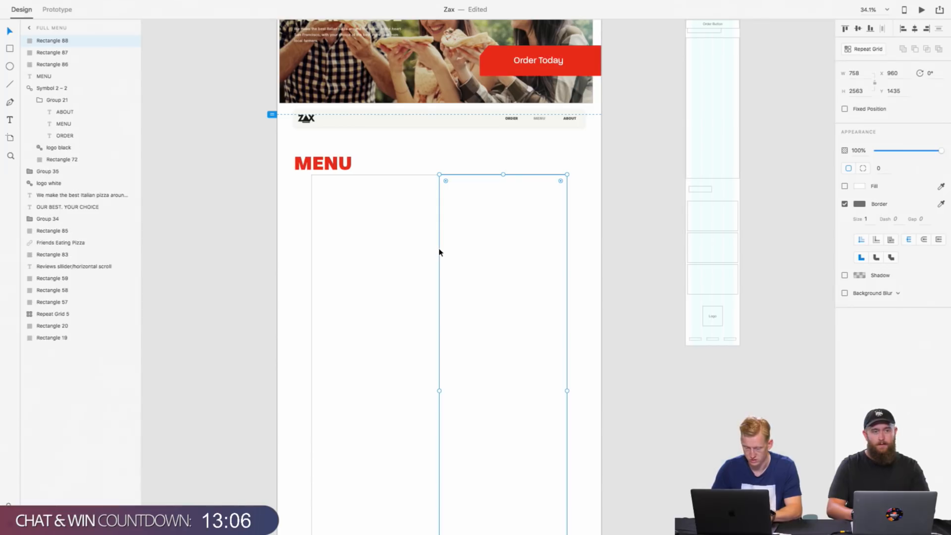
pyautogui.moveTo(498, 258); pyautogui.dragTo(374, 261)
pyautogui.press('super+z')
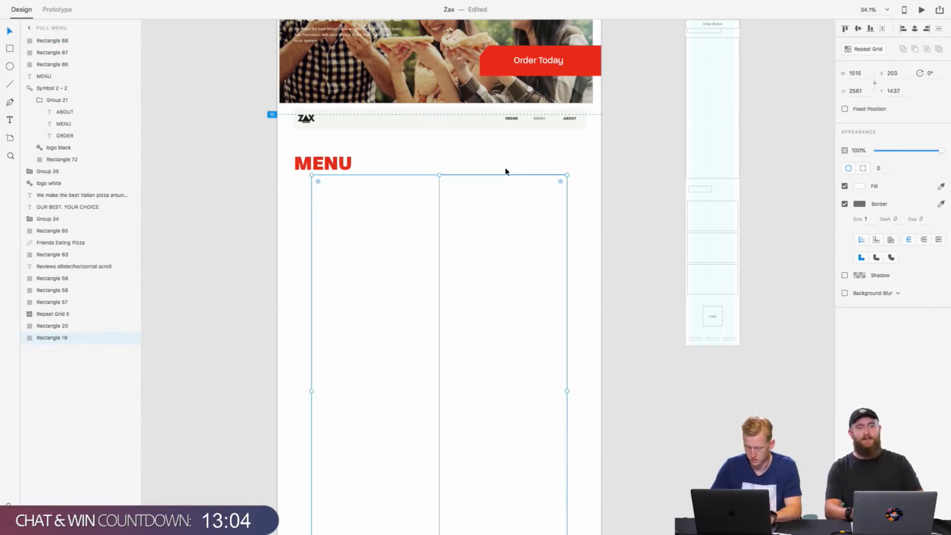
pyautogui.hotkey('shift', 'Left')
pyautogui.hotkey('shift', 'Left')
pyautogui.hotkey('shift', 'Left')
pyautogui.hotkey('shift', 'Left')
pyautogui.hotkey('shift', 'Left')
pyautogui.hotkey('shift', 'Left')
pyautogui.hotkey('shift', 'Left')
pyautogui.hotkey('shift', 'Left')
pyautogui.hotkey('shift', 'Left')
pyautogui.hotkey('shift', 'Left')
pyautogui.press('super+z')
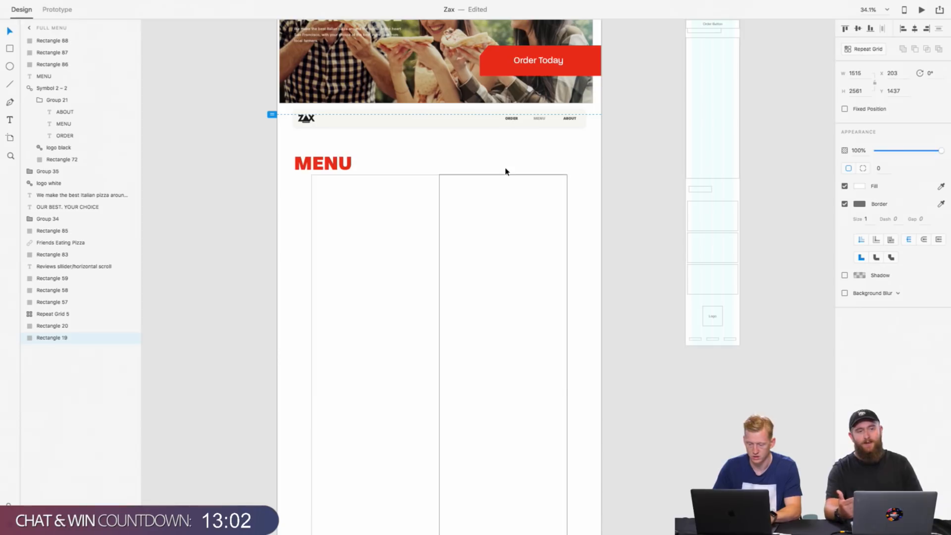
# Step: Move the duplicated half-width rectangle horizontally to X 202 so it covers the large frame's left half
pyautogui.click(505, 175)
pyautogui.hotkey('shift', 'Left')
pyautogui.hotkey('shift', 'Left')
pyautogui.hotkey('shift', 'Left')
pyautogui.hotkey('shift', 'Left')
pyautogui.hotkey('shift', 'Left')
pyautogui.hotkey('shift', 'Left')
pyautogui.hotkey('shift', 'Left')
pyautogui.hotkey('shift', 'Left')
pyautogui.hotkey('shift', 'Left')
pyautogui.hotkey('shift', 'Left')
pyautogui.hotkey('shift', 'Left')
pyautogui.hotkey('shift', 'Left')
pyautogui.hotkey('shift', 'Left')
pyautogui.hotkey('shift', 'Left')
pyautogui.hotkey('shift', 'Left')
pyautogui.hotkey('shift', 'Left')
pyautogui.hotkey('shift', 'Left')
pyautogui.hotkey('shift', 'Left')
pyautogui.hotkey('shift', 'Left')
pyautogui.hotkey('shift', 'Left')
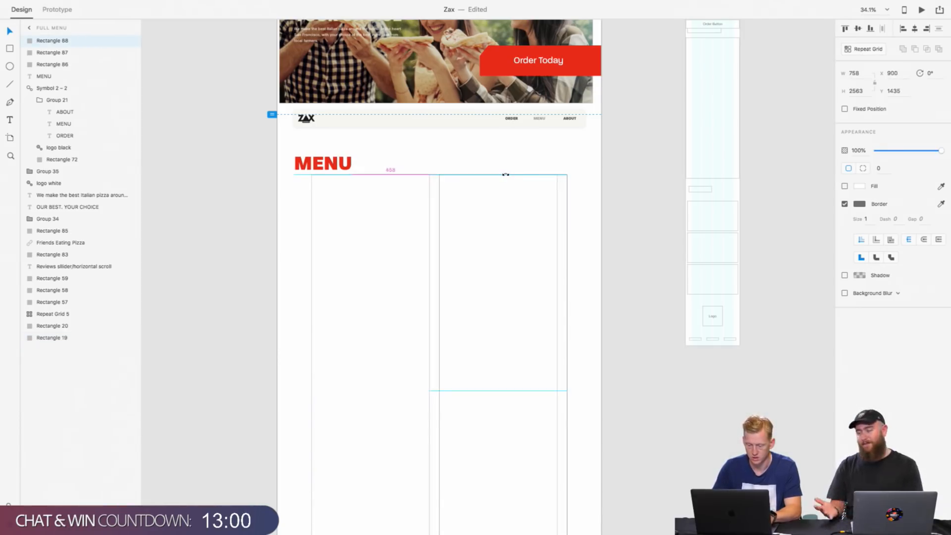
pyautogui.hotkey('shift', 'Left')
pyautogui.hotkey('shift', 'Left')
pyautogui.hotkey('shift', 'Left')
pyautogui.hotkey('shift', 'Left')
pyautogui.hotkey('shift', 'Left')
pyautogui.hotkey('shift', 'Left')
pyautogui.hotkey('shift', 'Left')
pyautogui.hotkey('shift', 'Left')
pyautogui.hotkey('shift', 'Left')
pyautogui.hotkey('shift', 'Left')
pyautogui.hotkey('shift', 'Left')
pyautogui.hotkey('shift', 'Left')
pyautogui.hotkey('shift', 'Left')
pyautogui.hotkey('shift', 'Left')
pyautogui.hotkey('shift', 'Left')
pyautogui.hotkey('shift', 'Left')
pyautogui.hotkey('shift', 'Left')
pyautogui.hotkey('shift', 'Left')
pyautogui.hotkey('shift', 'Left')
pyautogui.hotkey('shift', 'Left')
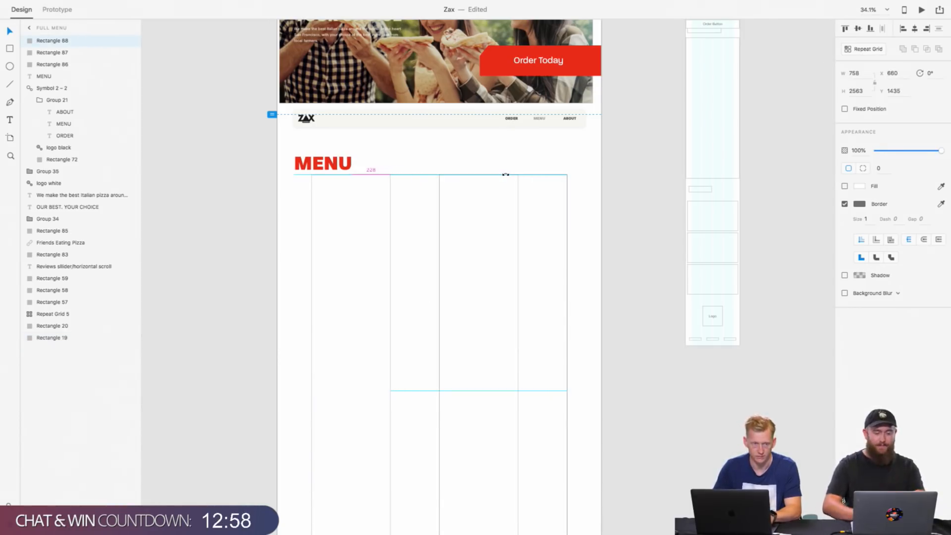
pyautogui.hotkey('shift', 'Left')
pyautogui.hotkey('shift', 'Left')
pyautogui.hotkey('shift', 'Left')
pyautogui.hotkey('shift', 'Left')
pyautogui.hotkey('shift', 'Left')
pyautogui.hotkey('shift', 'Left')
pyautogui.hotkey('shift', 'Left')
pyautogui.hotkey('shift', 'Left')
pyautogui.hotkey('shift', 'Left')
pyautogui.hotkey('shift', 'Left')
pyautogui.hotkey('shift', 'Left')
pyautogui.hotkey('shift', 'Left')
pyautogui.hotkey('shift', 'Left')
pyautogui.hotkey('shift', 'Left')
pyautogui.hotkey('shift', 'Left')
pyautogui.hotkey('shift', 'Left')
pyautogui.hotkey('shift', 'Left')
pyautogui.hotkey('shift', 'Left')
pyautogui.hotkey('shift', 'Left')
pyautogui.hotkey('shift', 'Left')
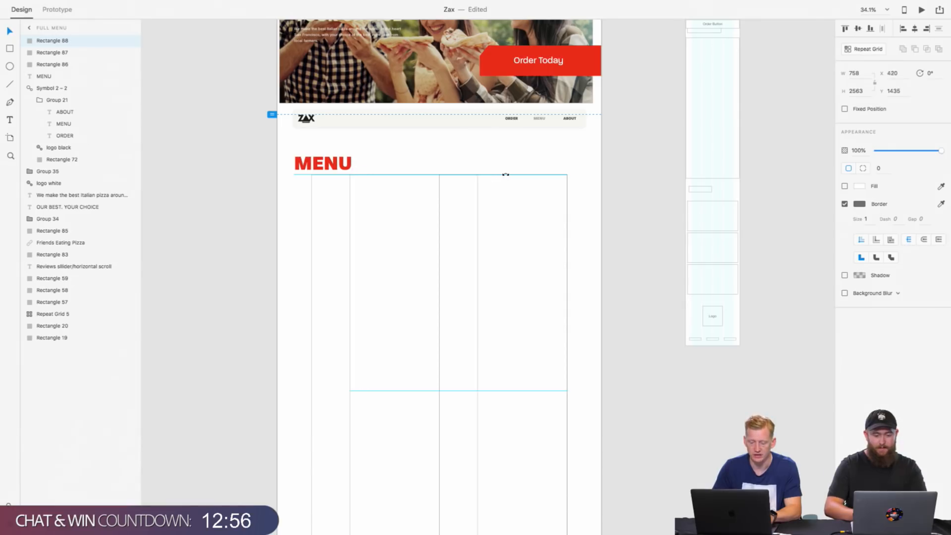
pyautogui.hotkey('shift', 'Left')
pyautogui.hotkey('shift', 'Left')
pyautogui.hotkey('shift', 'Left')
pyautogui.hotkey('shift', 'Left')
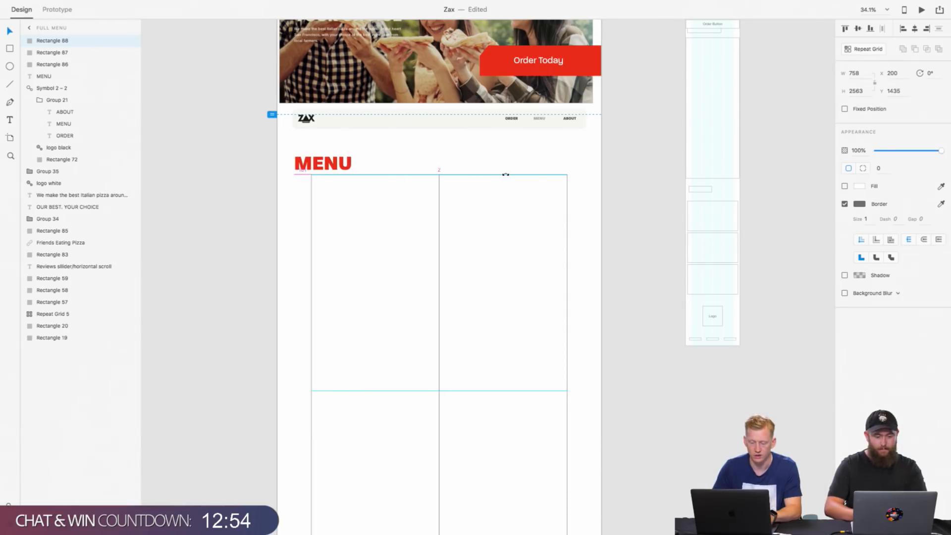
pyautogui.press('Right')
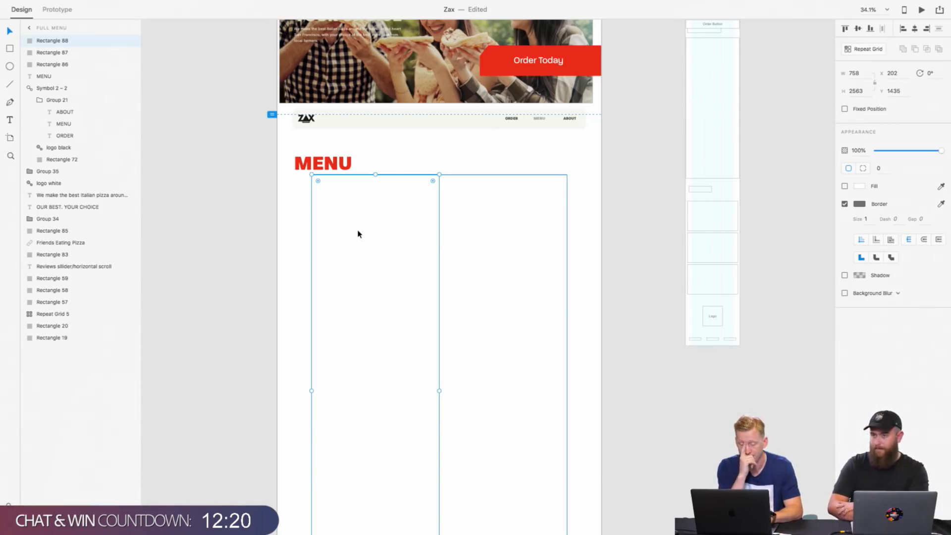
# Step: Switch to the Safari window showing Adobe Stock and open a new browser tab
pyautogui.hotkey('ctrl', 'Right')
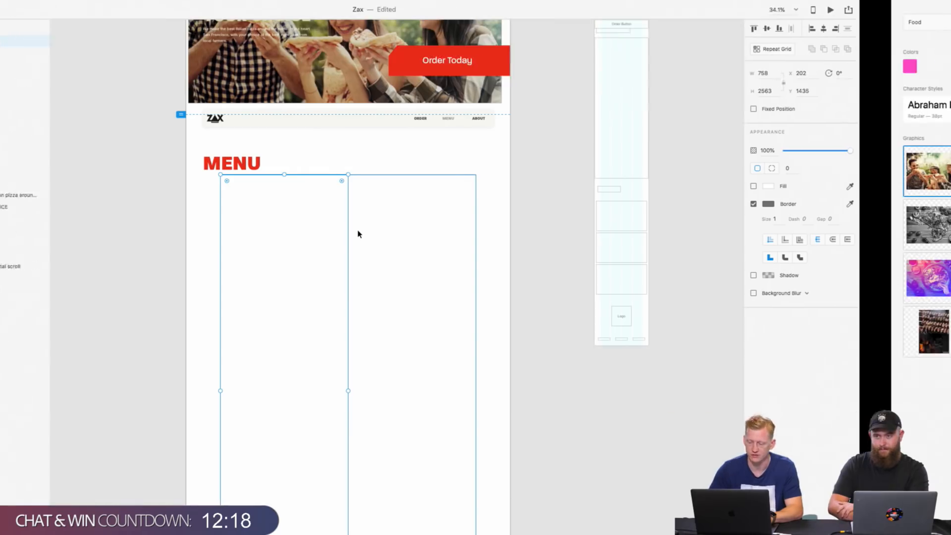
pyautogui.hotkey('ctrl', 'Left')
pyautogui.hotkey('ctrl', 'Left')
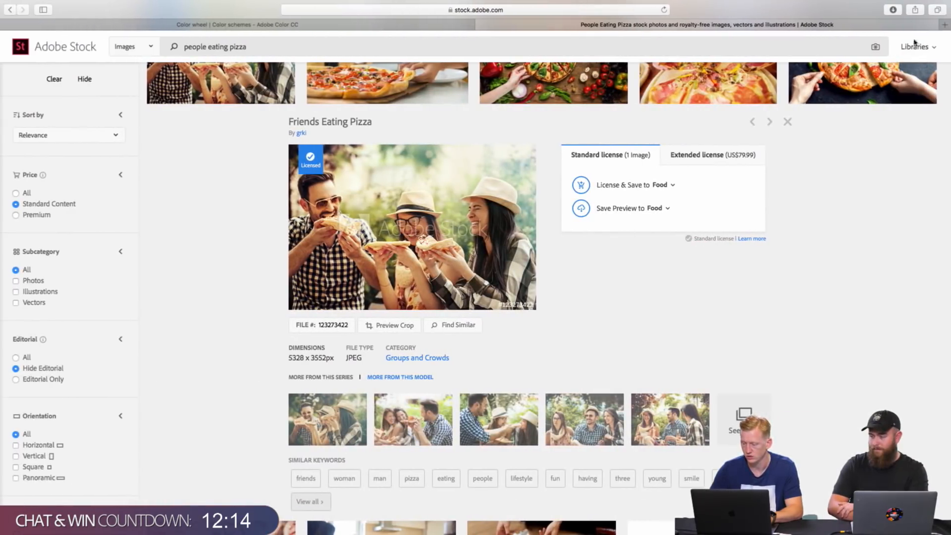
pyautogui.click(943, 24)
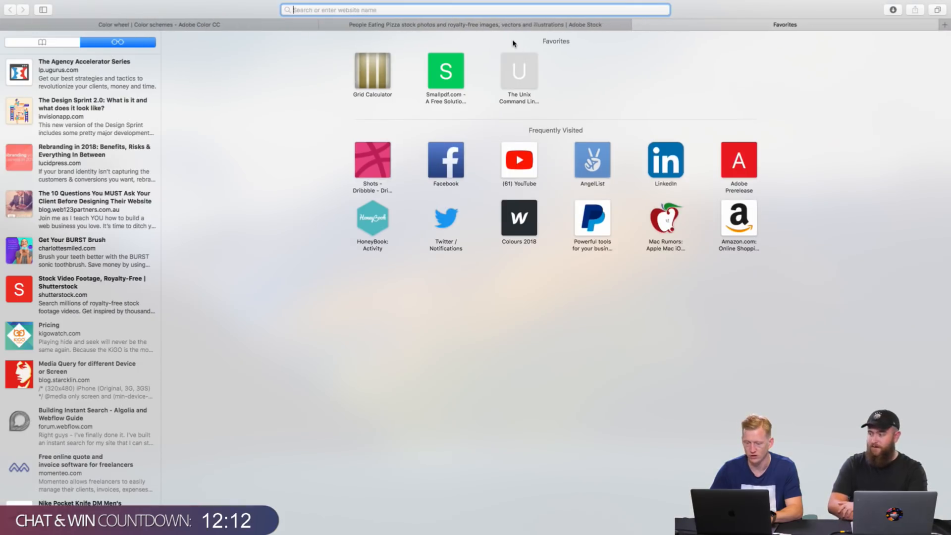
pyautogui.write('PIN')
pyautogui.press('Escape')
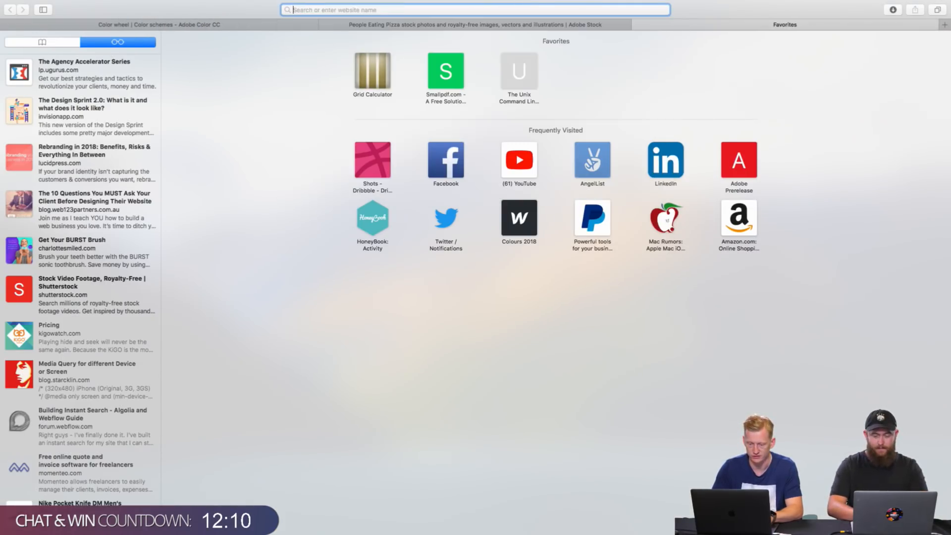
pyautogui.write('PI')
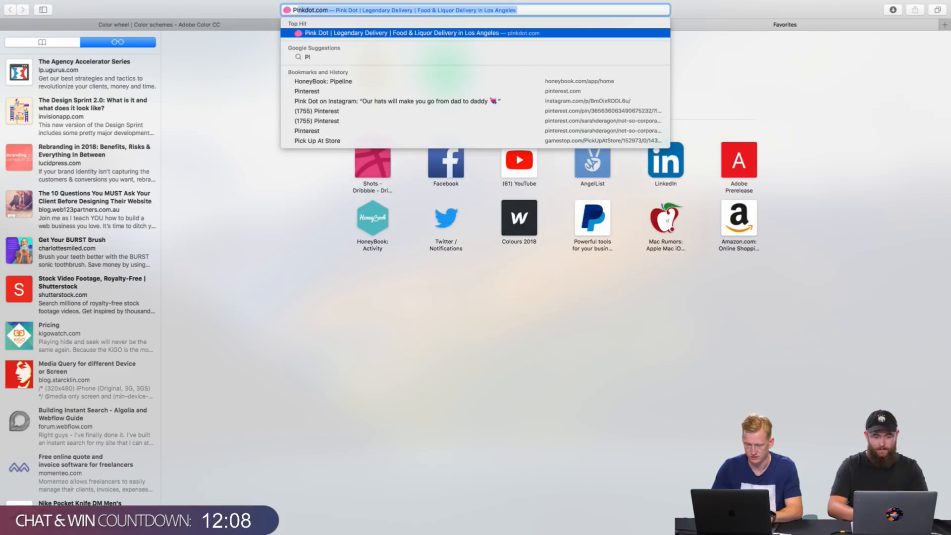
pyautogui.press('BackSpace')
pyautogui.press('BackSpace')
pyautogui.press('BackSpace')
pyautogui.press('BackSpace')
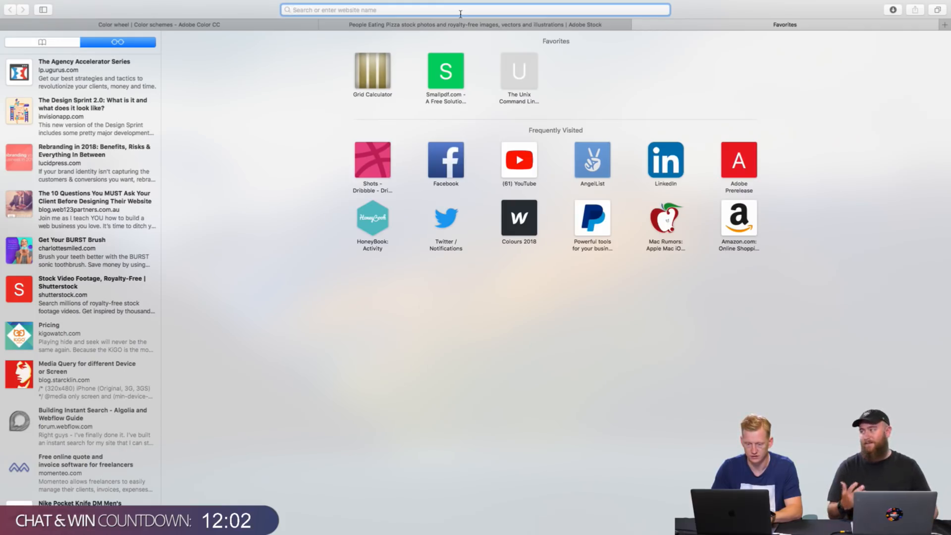
# Step: Open Google and search for "restaurant menu", correcting the misspelled query
pyautogui.write('google')
pyautogui.press('Return')
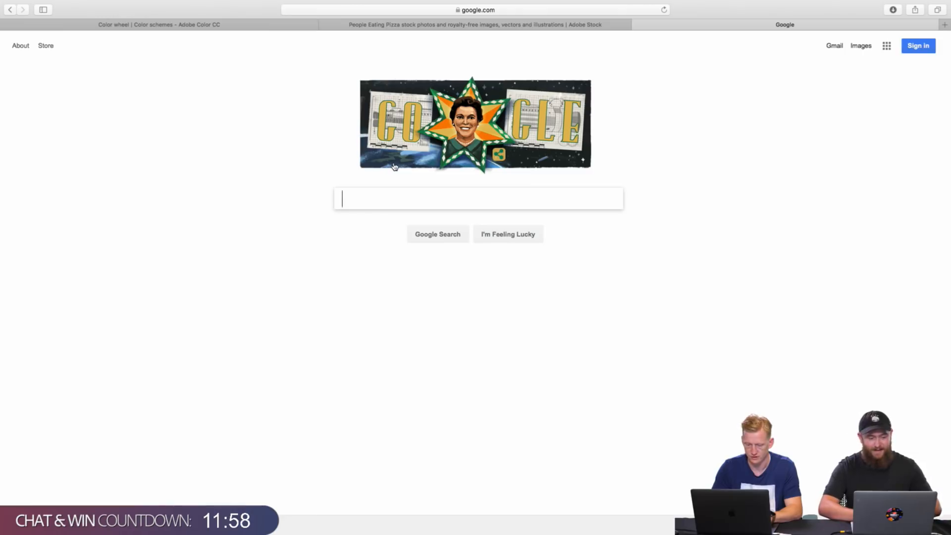
pyautogui.write('p')
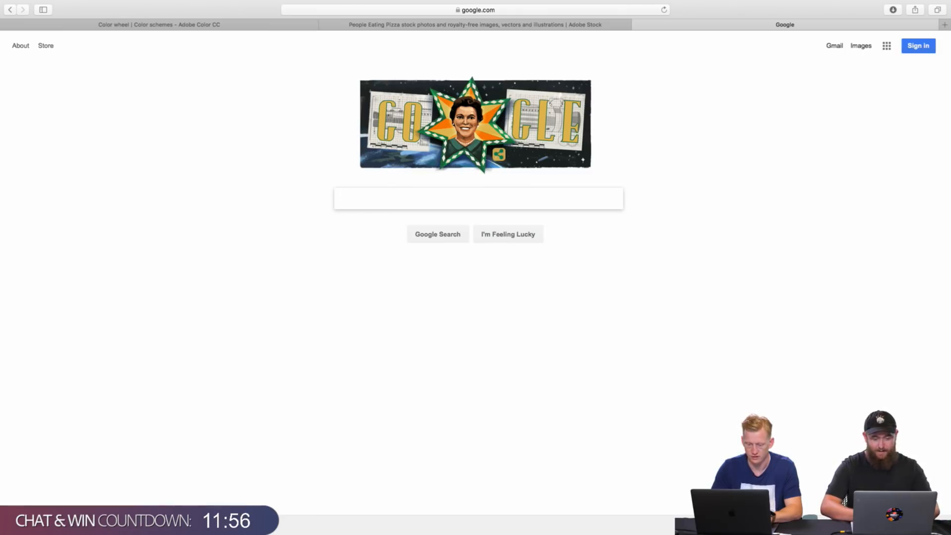
pyautogui.write('est')
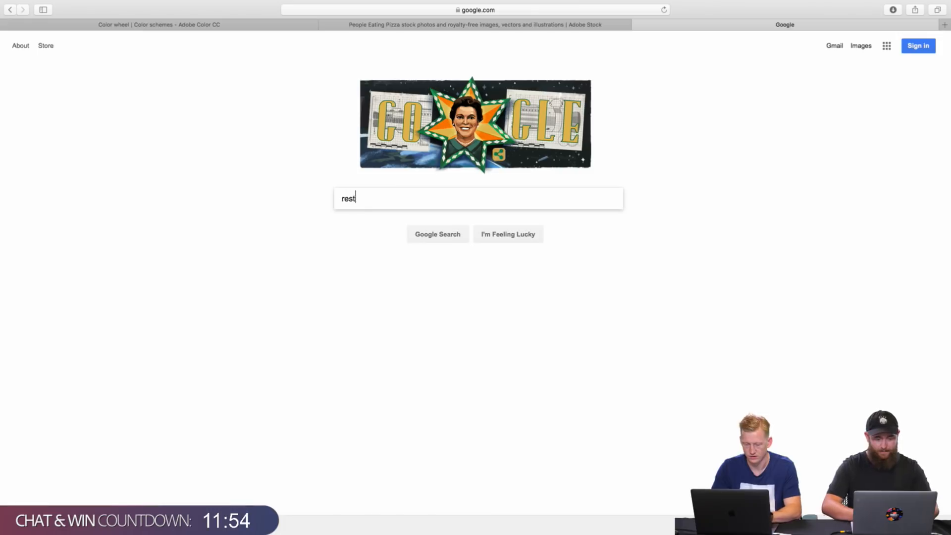
pyautogui.write('urant ')
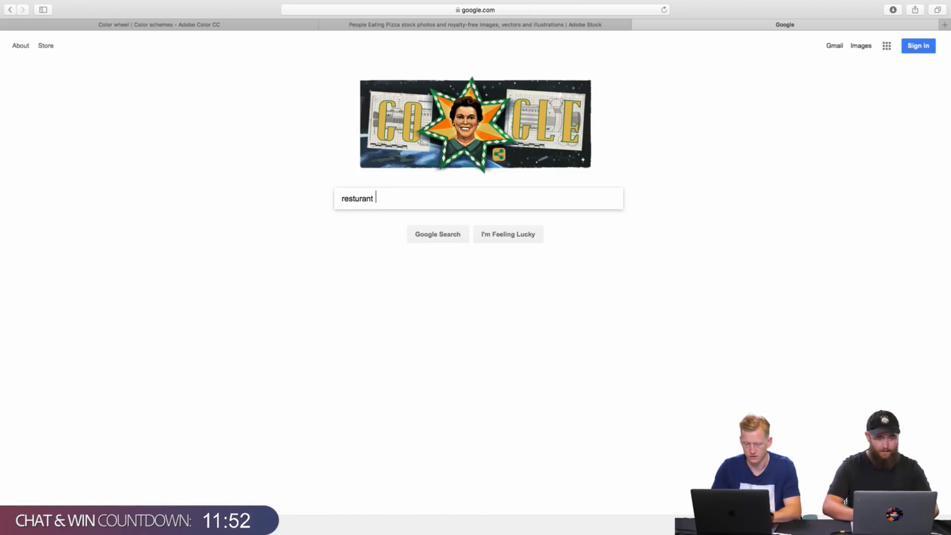
pyautogui.write('ment')
pyautogui.write('u')
pyautogui.press('Return')
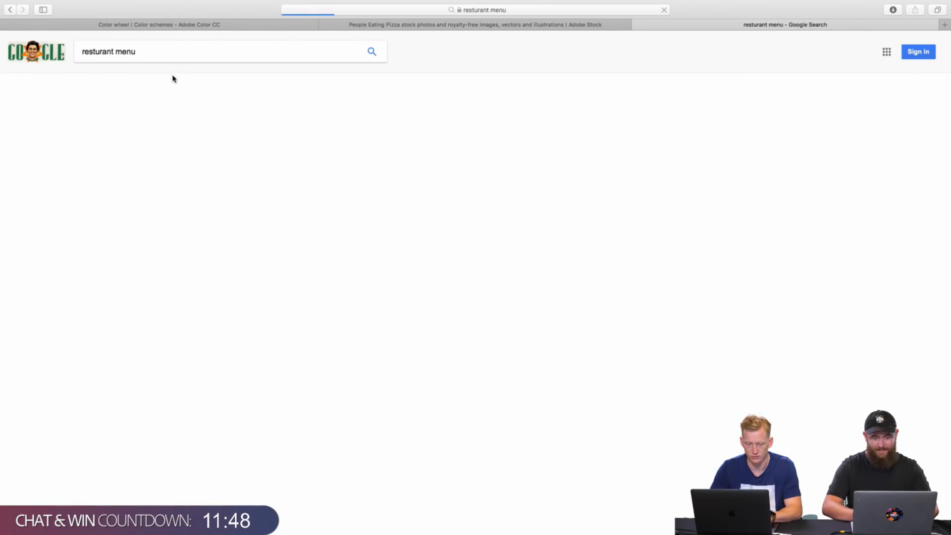
pyautogui.click(179, 128)
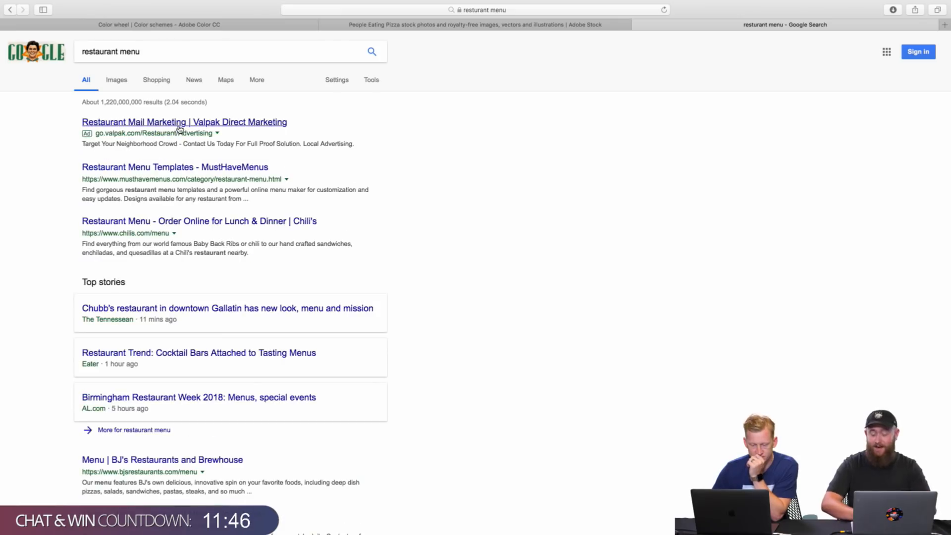
# Step: Show the image results for restaurant menu and preview the dark chalkboard-style menu with the Create Your Own Pizza section
pyautogui.click(121, 81)
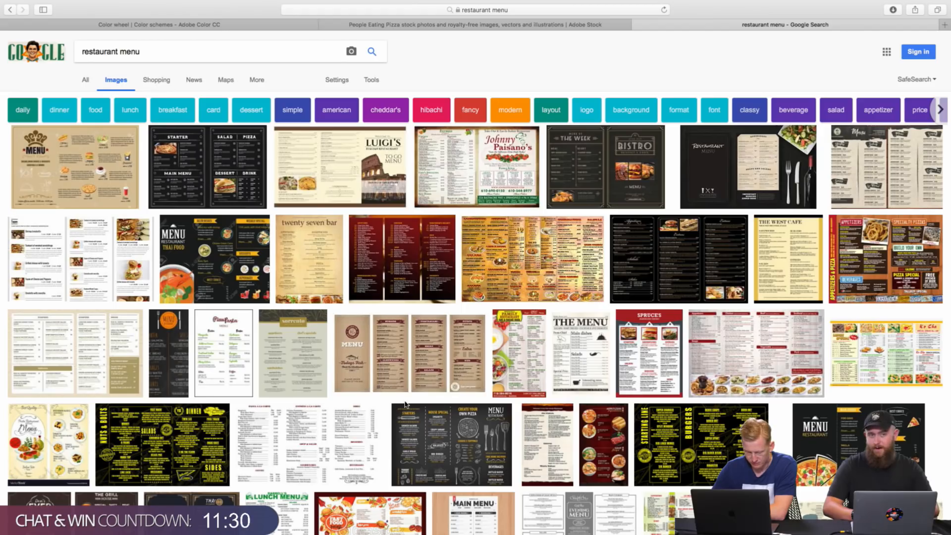
pyautogui.click(435, 424)
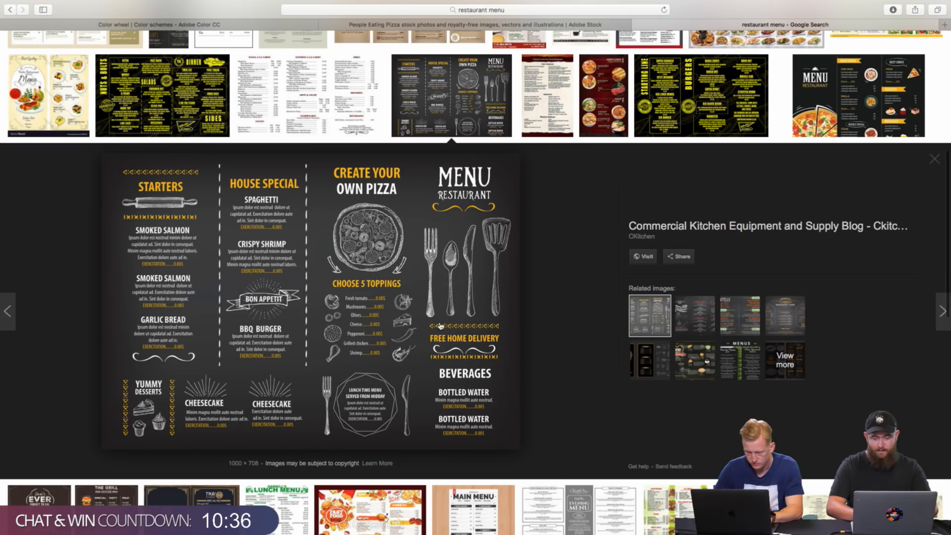
pyautogui.scroll(-1, 441, 327)
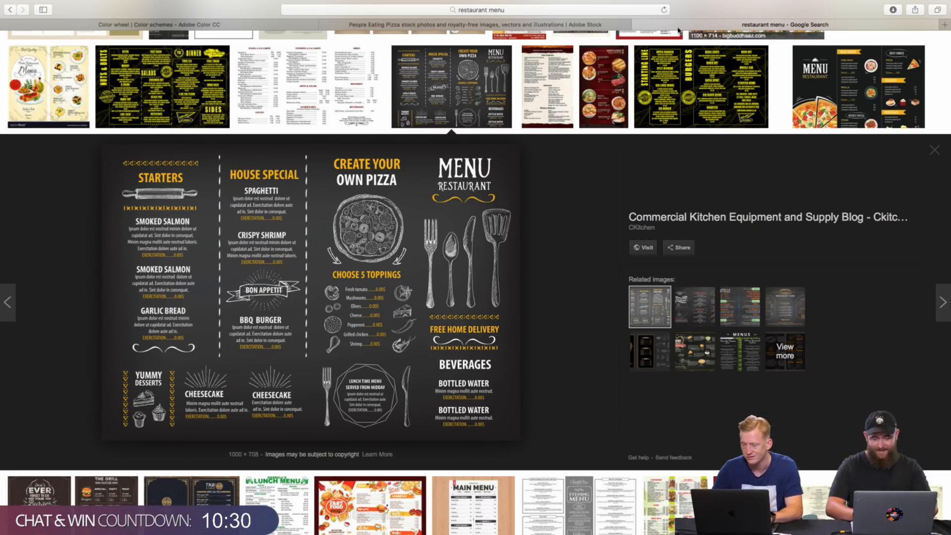
# Step: Switch back to Adobe XD and copy the MENU heading into the left column at about X 391, Y 1549
pyautogui.hotkey('ctrl', 'Right')
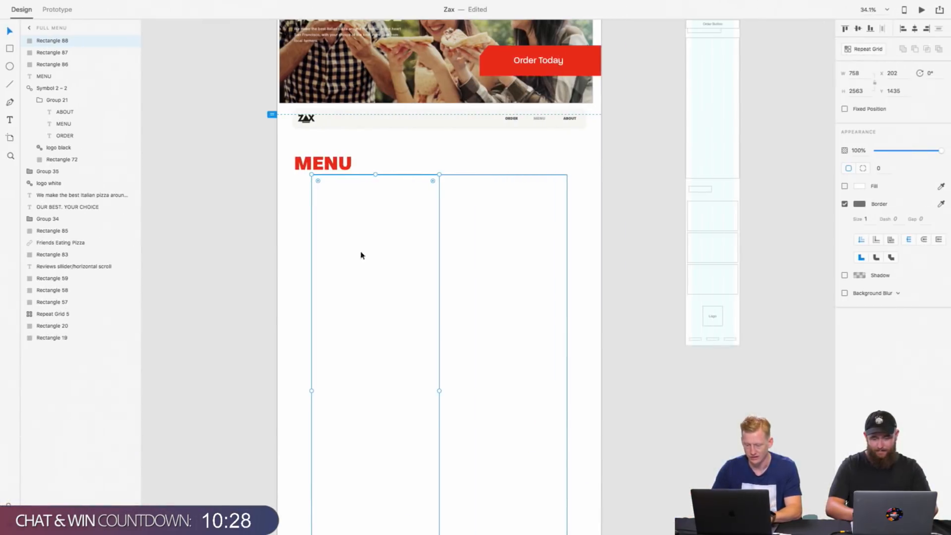
pyautogui.click(329, 228)
pyautogui.scroll(3, 329, 228)
pyautogui.click(326, 121)
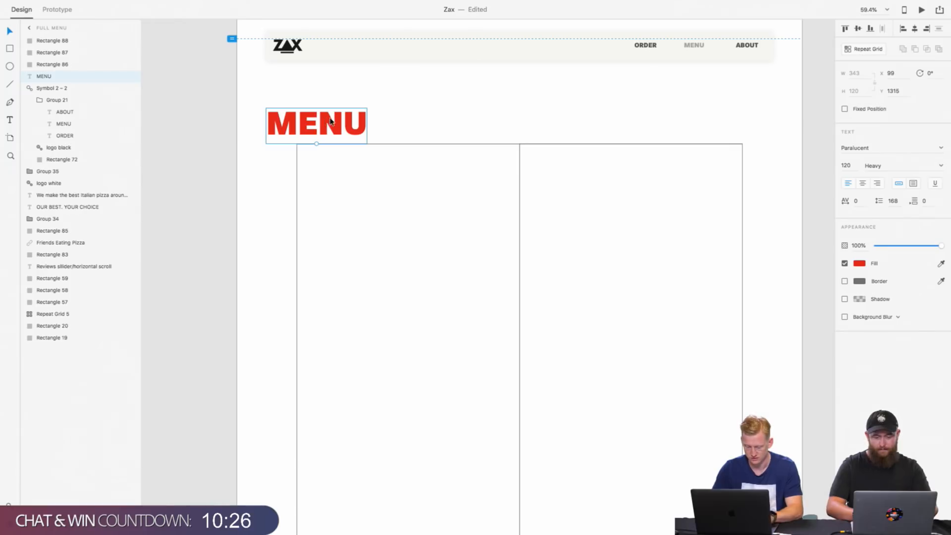
pyautogui.moveTo(326, 120); pyautogui.dragTo(416, 190)
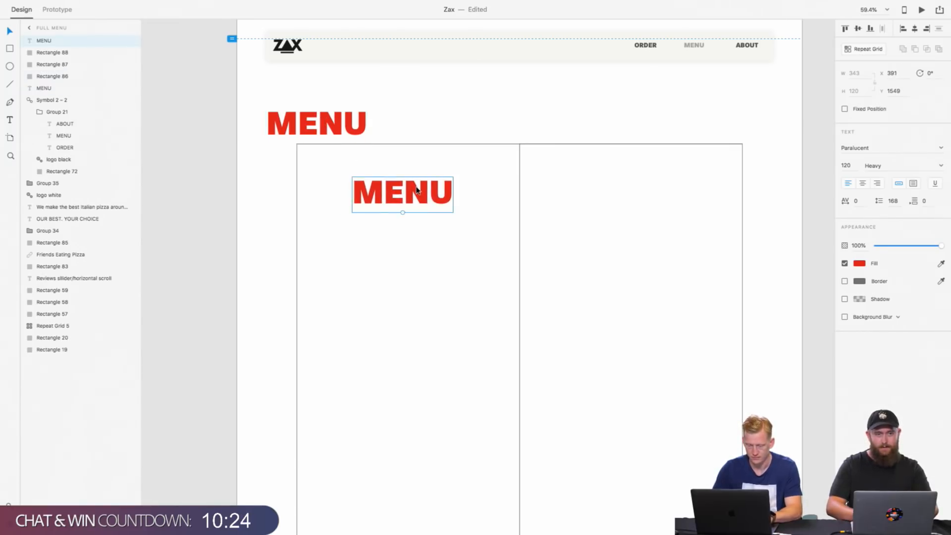
pyautogui.doubleClick(417, 190)
pyautogui.press('Escape')
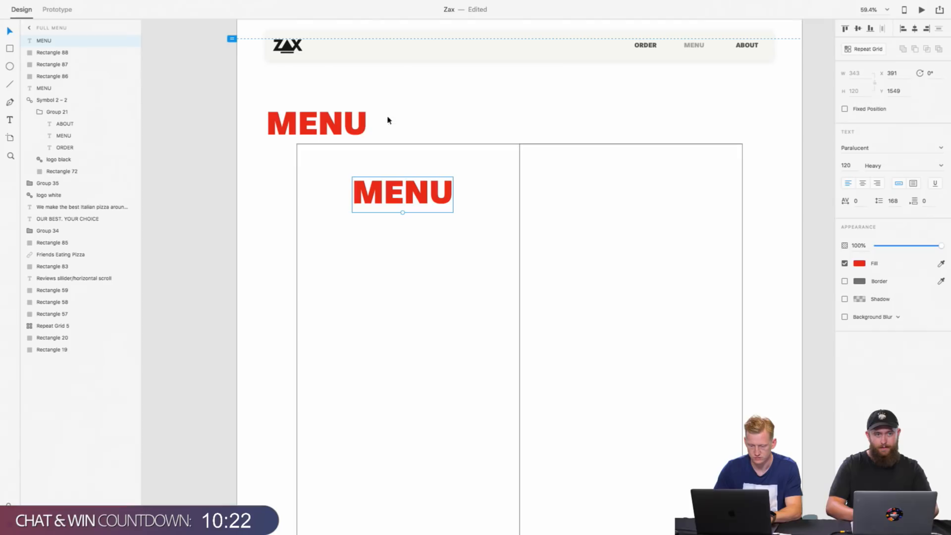
# Step: Remove the border of the large 1515 × 2561 menu frame and fill it with the sampled Dough Off White colour
pyautogui.click(296, 203)
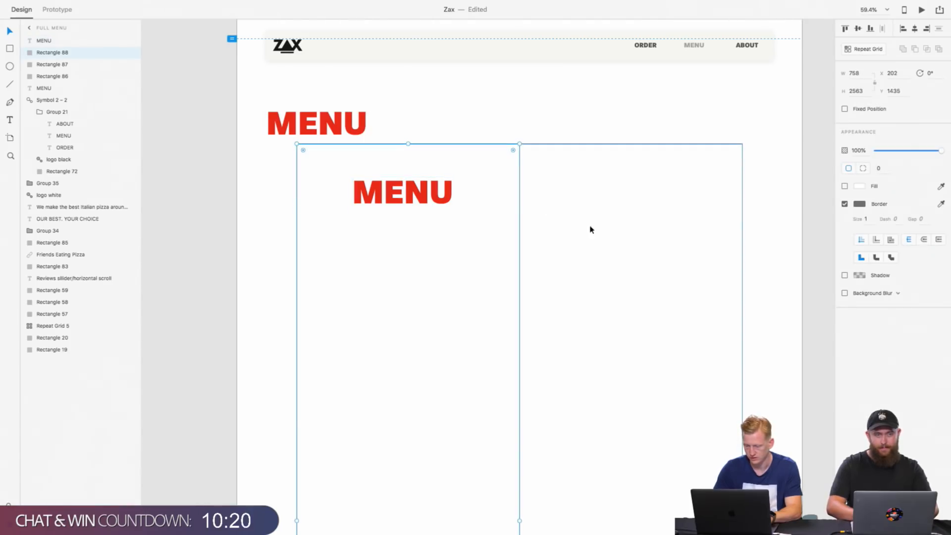
pyautogui.click(508, 227)
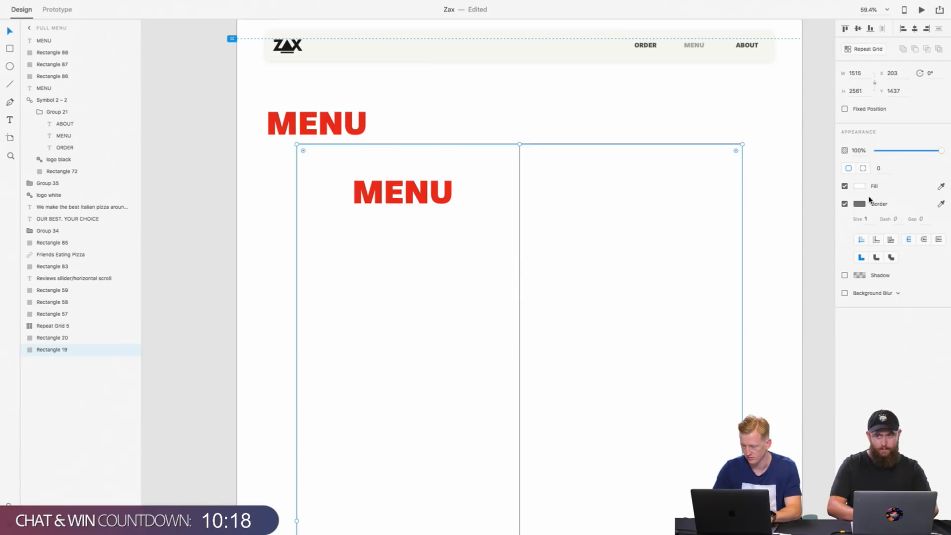
pyautogui.click(845, 204)
pyautogui.click(860, 186)
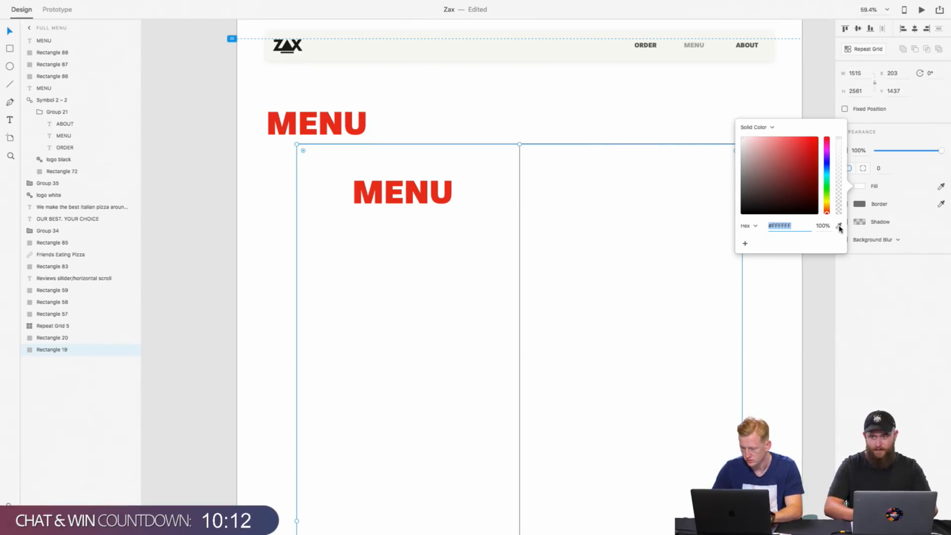
pyautogui.press('Escape')
pyautogui.press('super+shift+y')
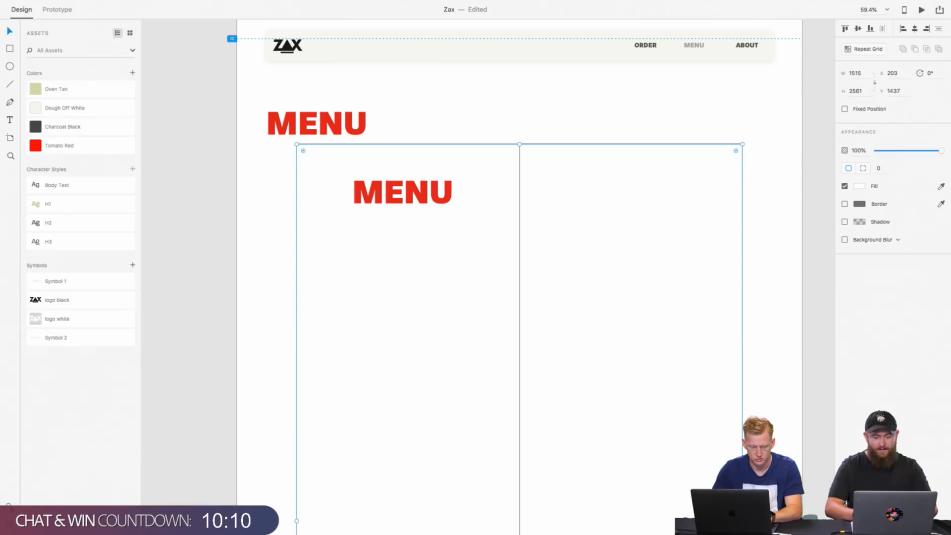
pyautogui.click(860, 186)
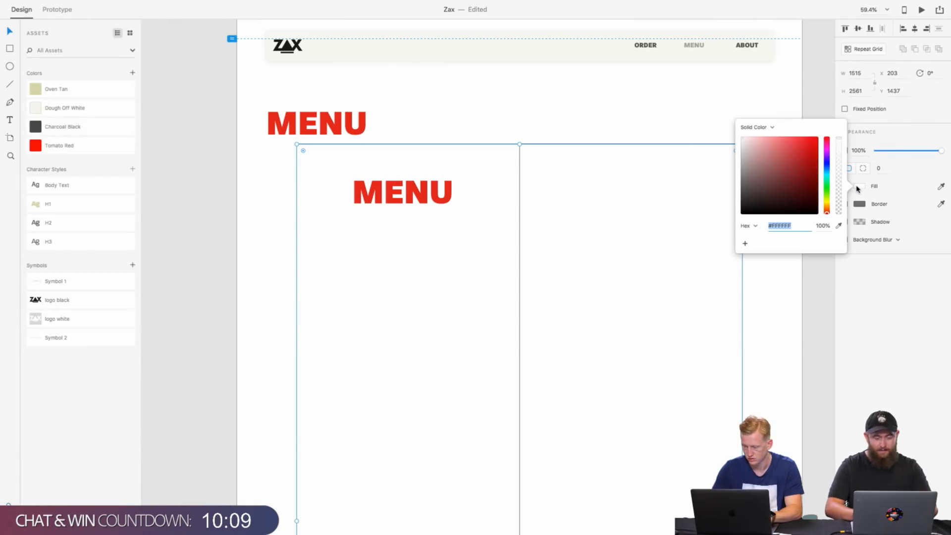
pyautogui.click(839, 226)
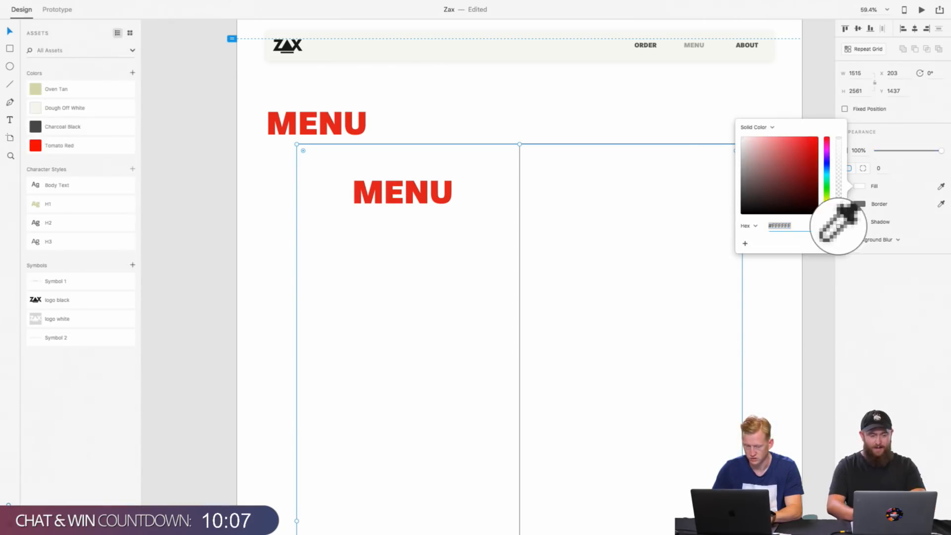
pyautogui.click(37, 111)
pyautogui.click(422, 227)
pyautogui.hscroll(3, 423, 228)
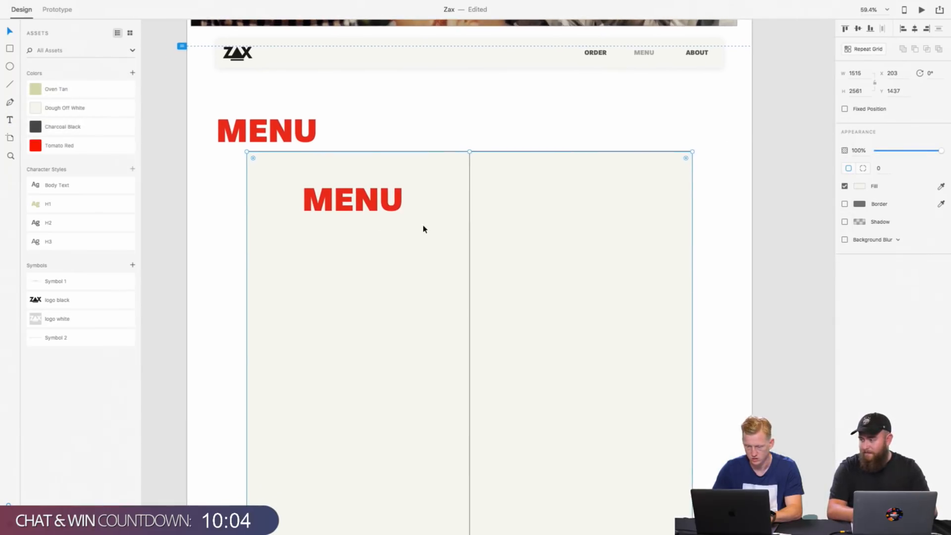
# Step: Set the opacity of the large menu frame's fill colour to 50%
pyautogui.click(483, 105)
pyautogui.click(423, 244)
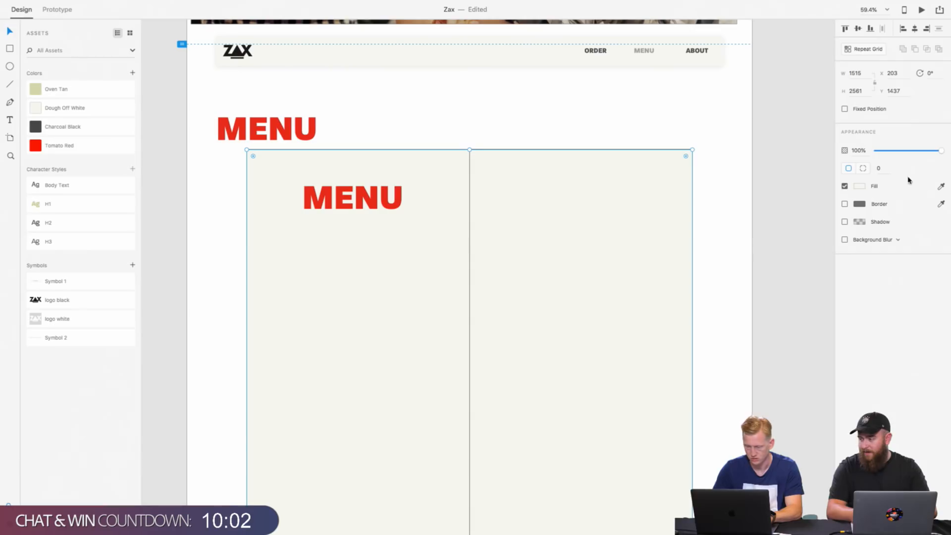
pyautogui.click(860, 187)
pyautogui.click(823, 226)
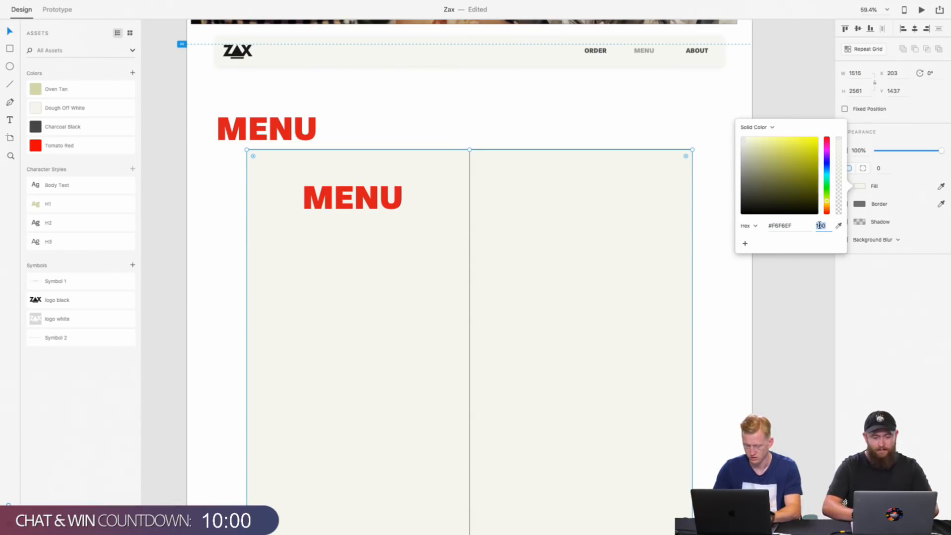
pyautogui.write('50')
pyautogui.press('Return')
pyautogui.click(614, 122)
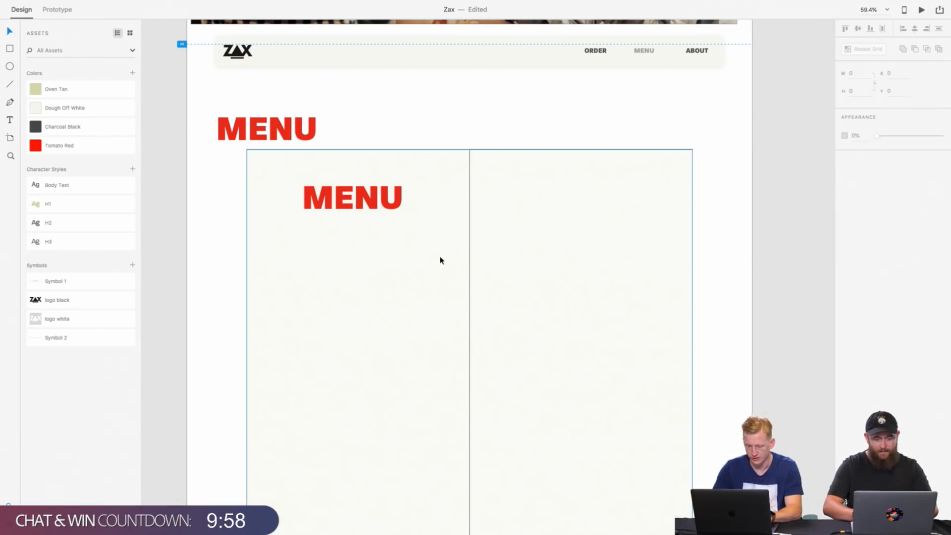
# Step: Set the font size of the MENU text copy in the left column to 55
pyautogui.click(364, 212)
pyautogui.doubleClick(365, 210)
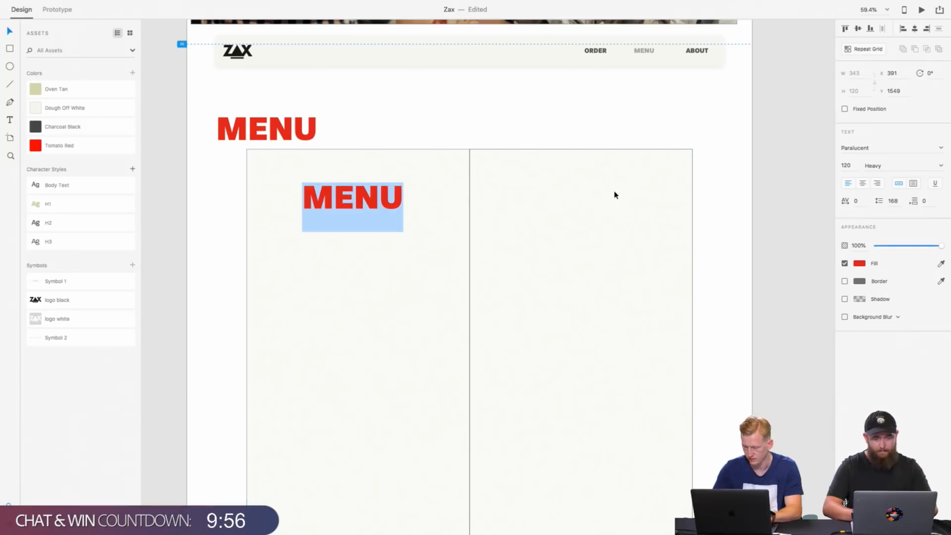
pyautogui.press('Escape')
pyautogui.click(848, 167)
pyautogui.write('50')
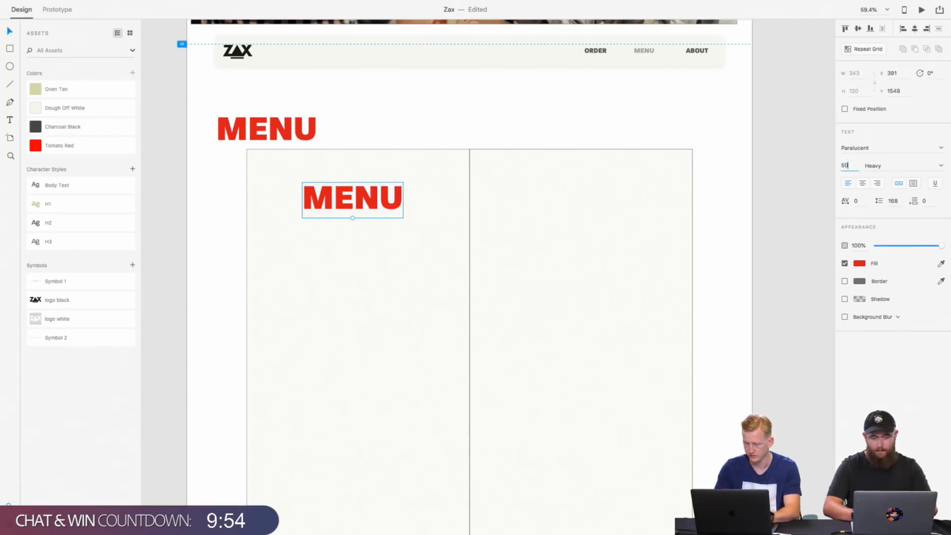
pyautogui.press('BackSpace')
pyautogui.write('5')
pyautogui.press('Return')
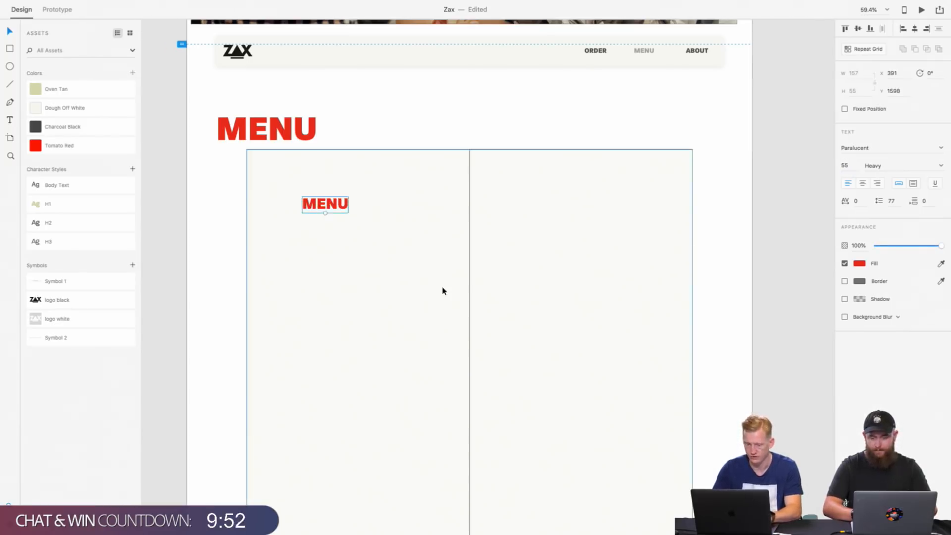
# Step: Replace the small MENU text in the left column with "Starter"
pyautogui.doubleClick(329, 204)
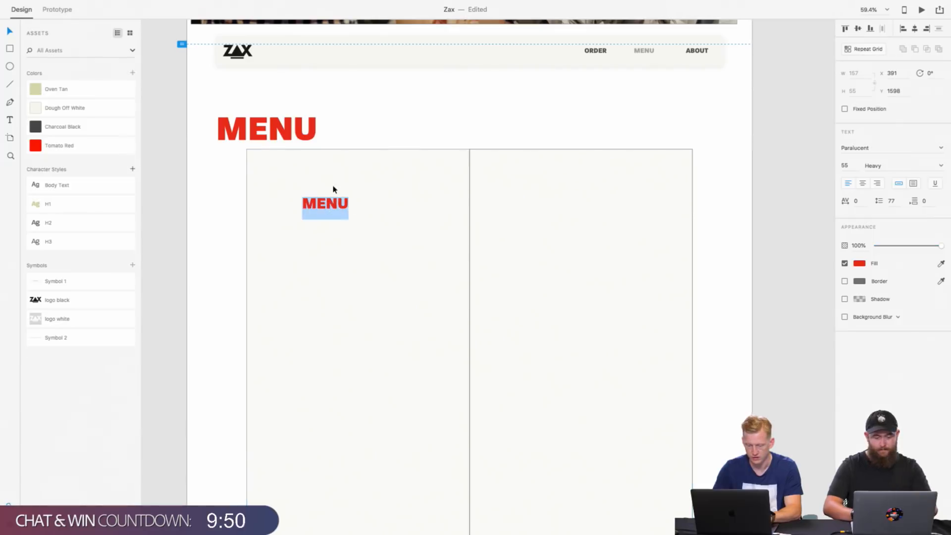
pyautogui.write('asd')
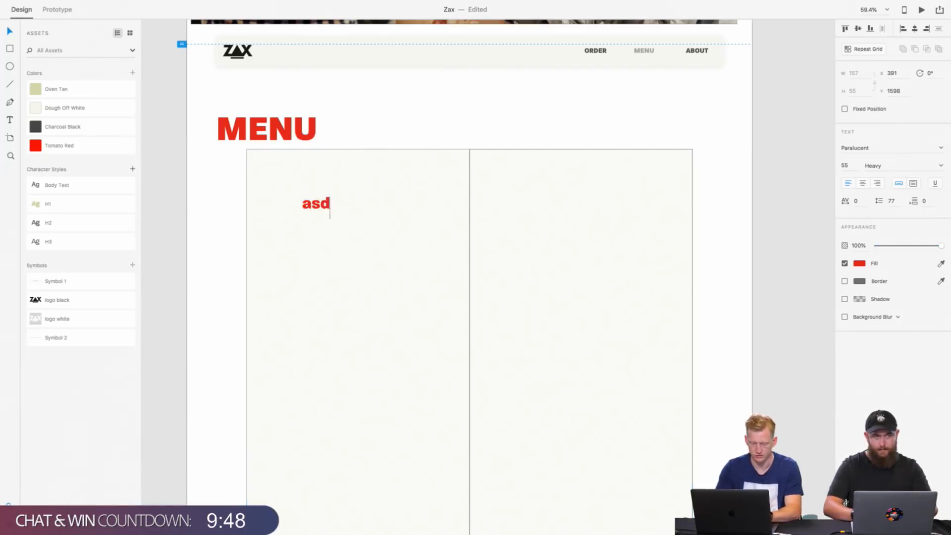
pyautogui.press('BackSpace')
pyautogui.press('BackSpace')
pyautogui.press('BackSpace')
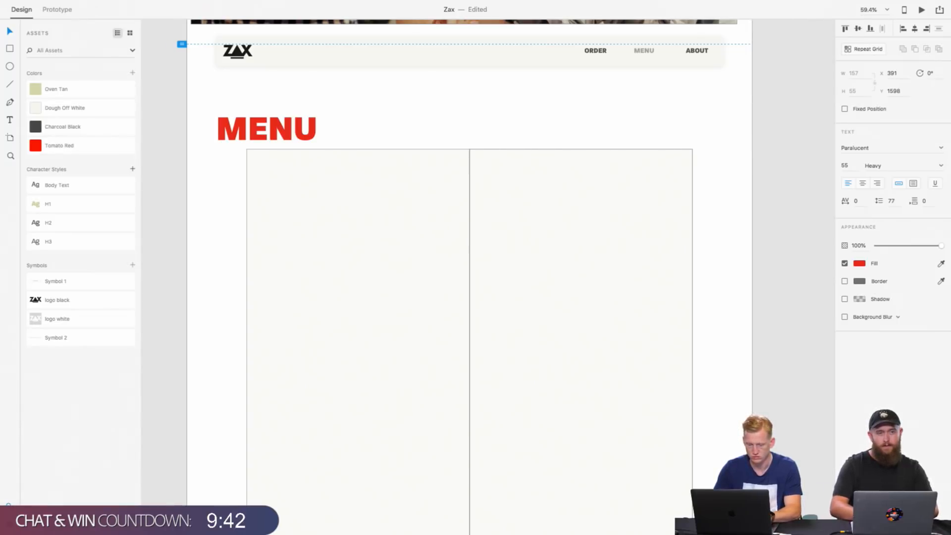
pyautogui.write('Starter')
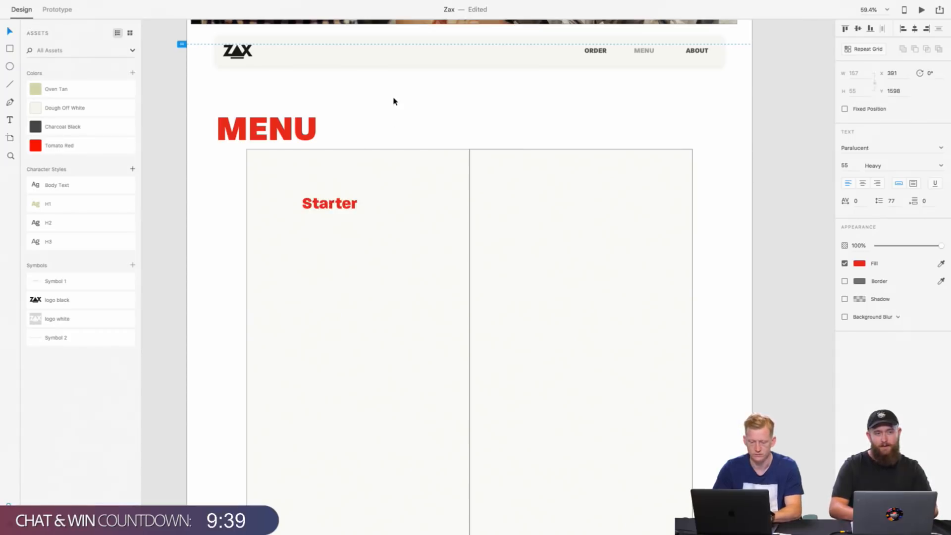
pyautogui.press('Escape')
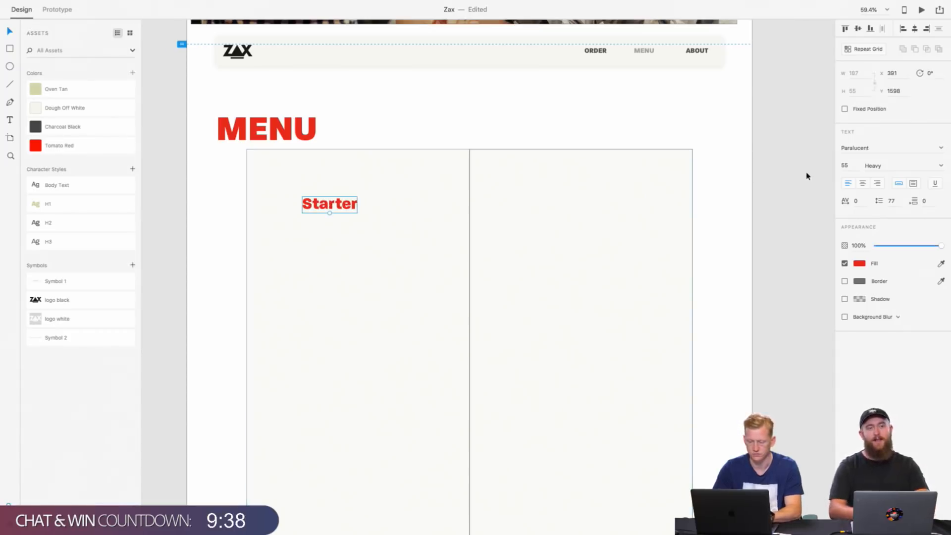
# Step: Change the Starter heading's font weight to Medium
pyautogui.click(872, 165)
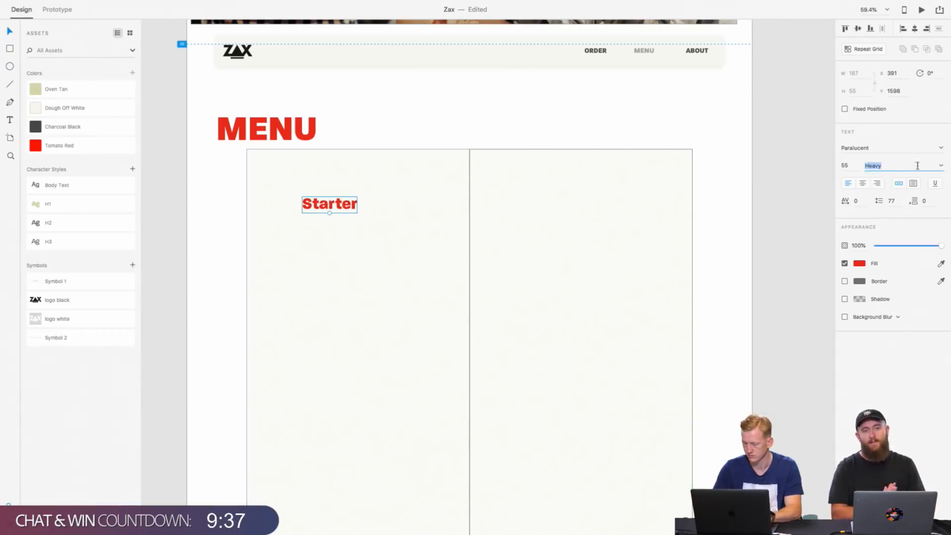
pyautogui.click(947, 167)
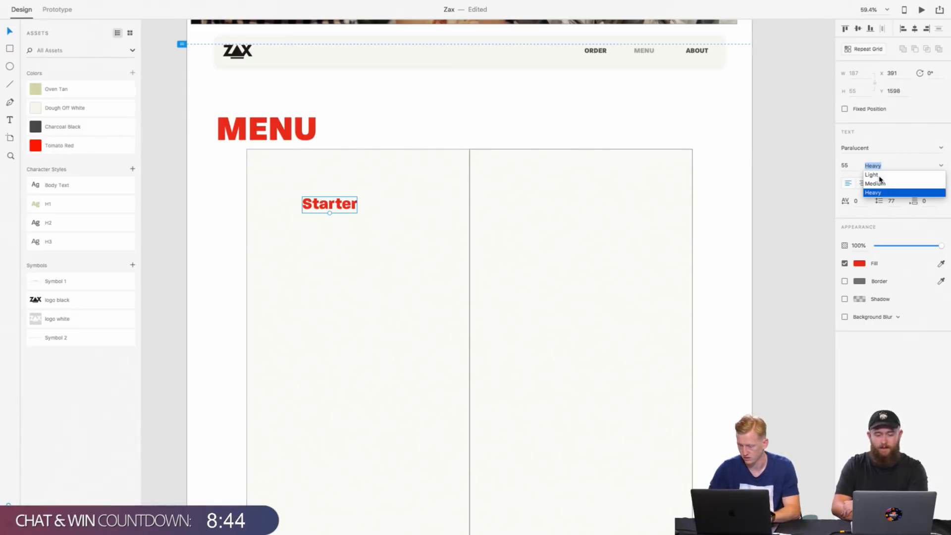
pyautogui.click(880, 183)
pyautogui.click(343, 285)
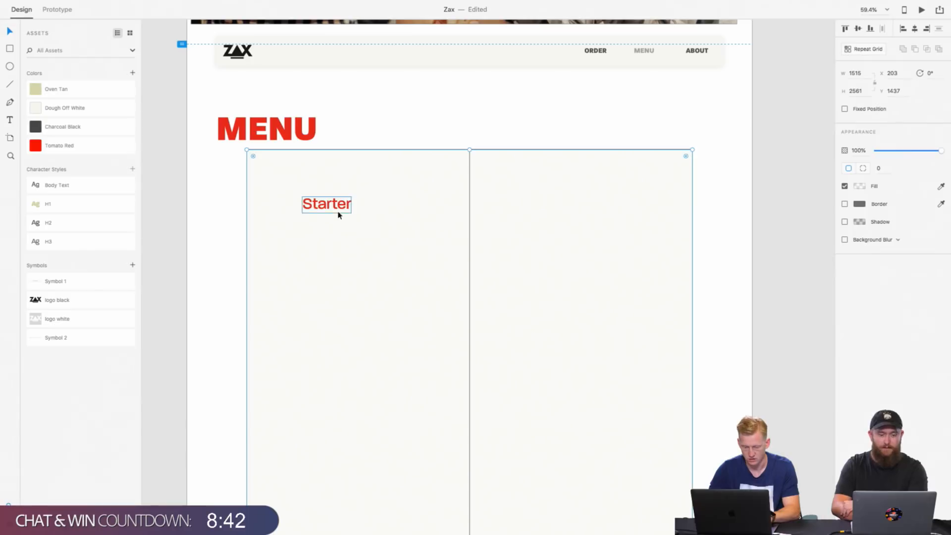
# Step: Move the Starter heading to about X 498, Y 1574, centred horizontally in the left column
pyautogui.moveTo(338, 209); pyautogui.dragTo(369, 203)
pyautogui.scroll(4, 369, 203)
pyautogui.hscroll(-2, 368, 204)
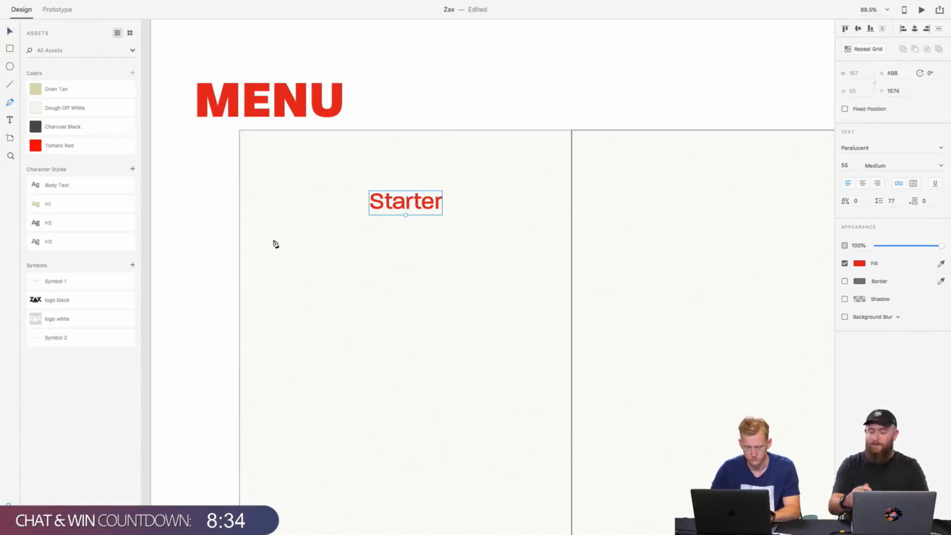
# Step: Draw a horizontal line about 603 px wide beneath the Starter heading with a border size of 3
pyautogui.click(269, 226)
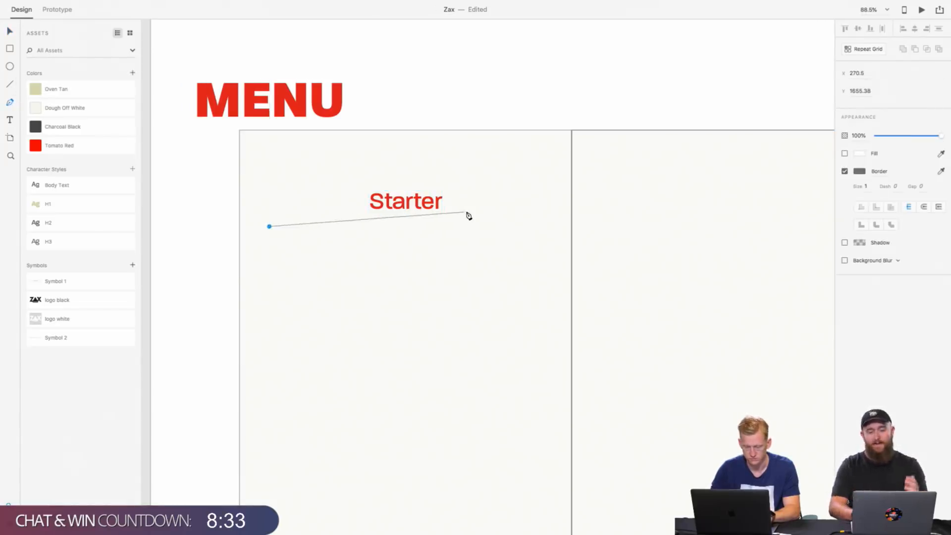
pyautogui.click(534, 227)
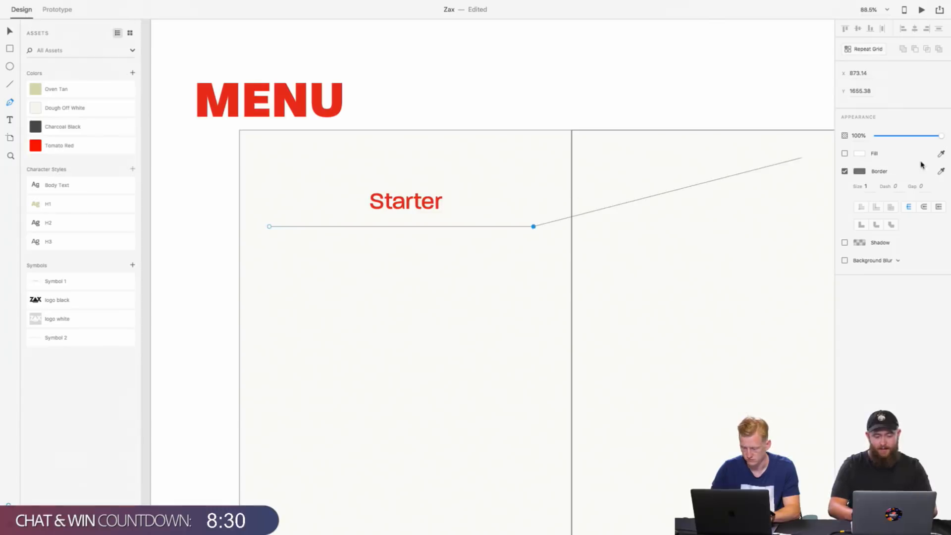
pyautogui.press('Escape')
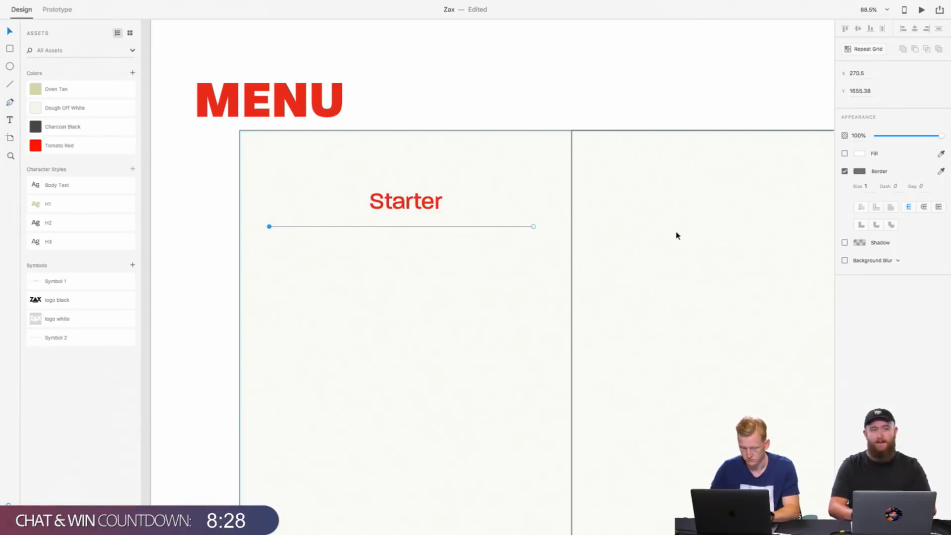
pyautogui.write('3')
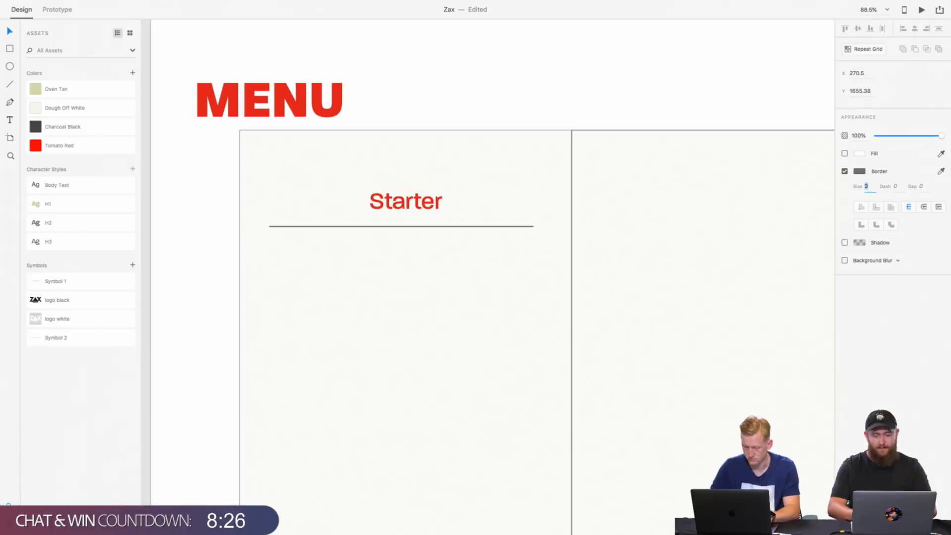
pyautogui.click(419, 226)
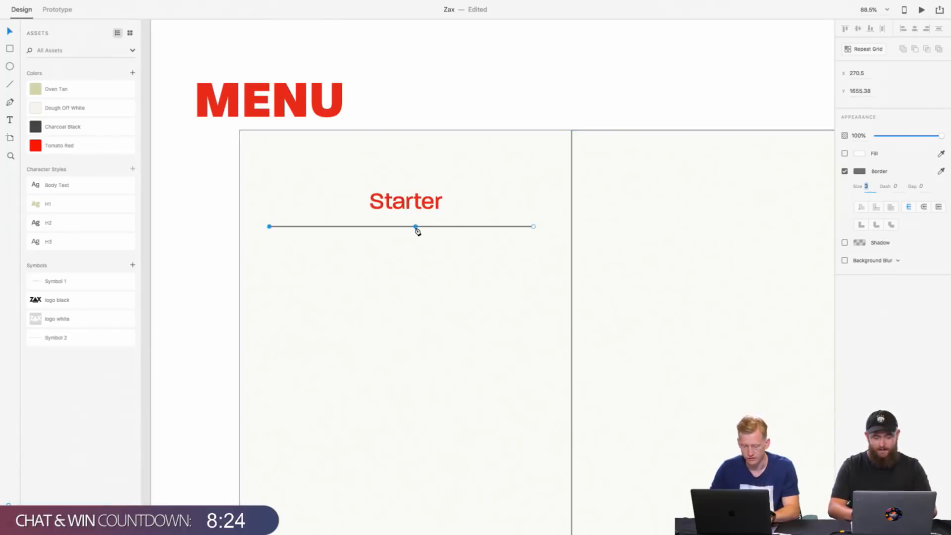
pyautogui.moveTo(395, 227); pyautogui.dragTo(400, 227)
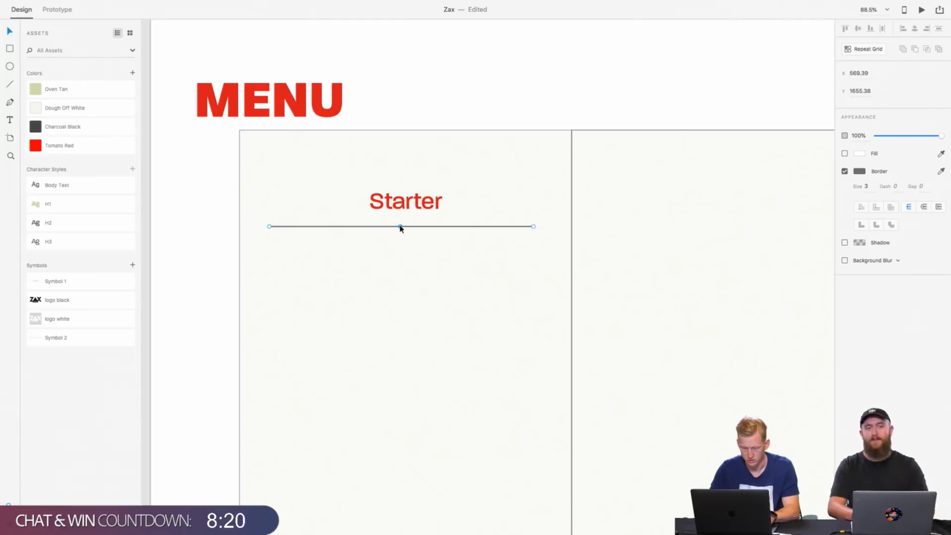
pyautogui.press('Delete')
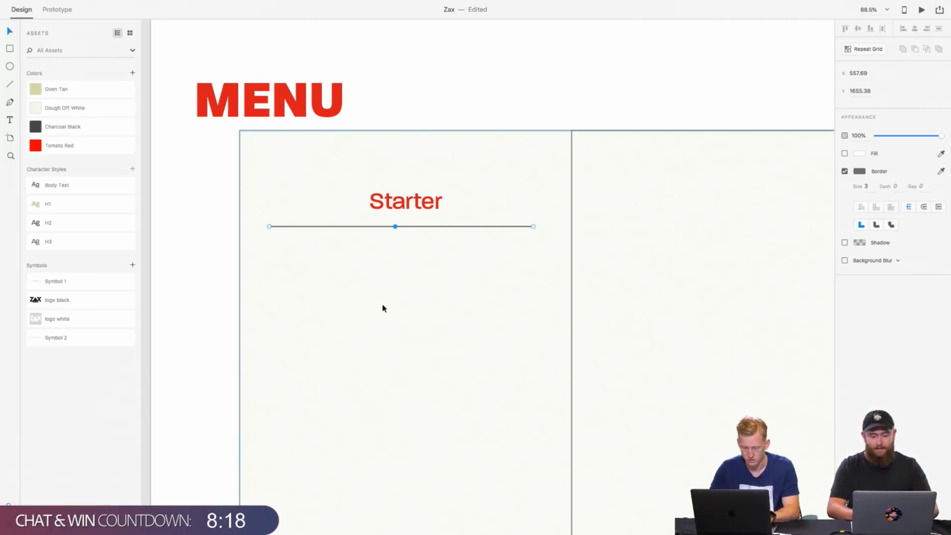
pyautogui.click(342, 260)
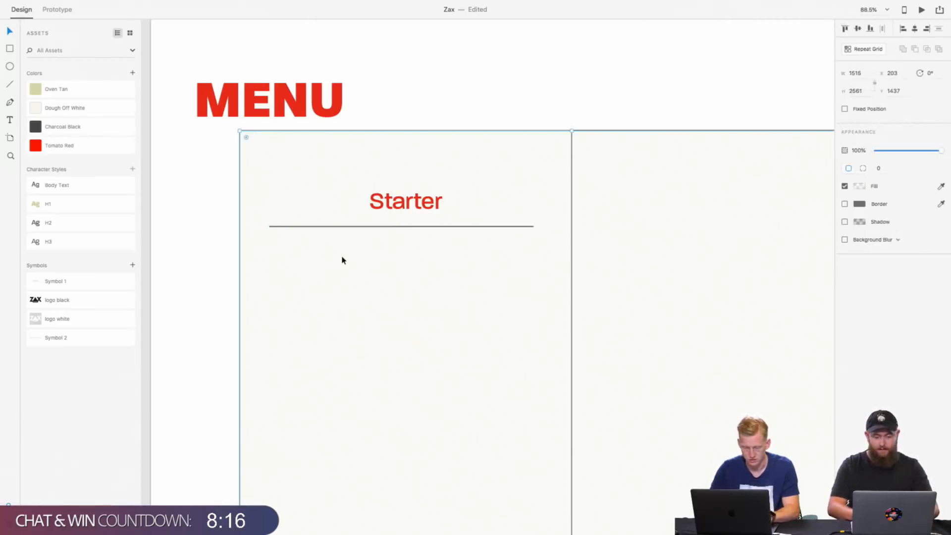
# Step: Move the line beneath the Starter heading to about X 279.5, Y 1648 and apply Oven Tan to it as its fill colour
pyautogui.moveTo(404, 226); pyautogui.dragTo(408, 226)
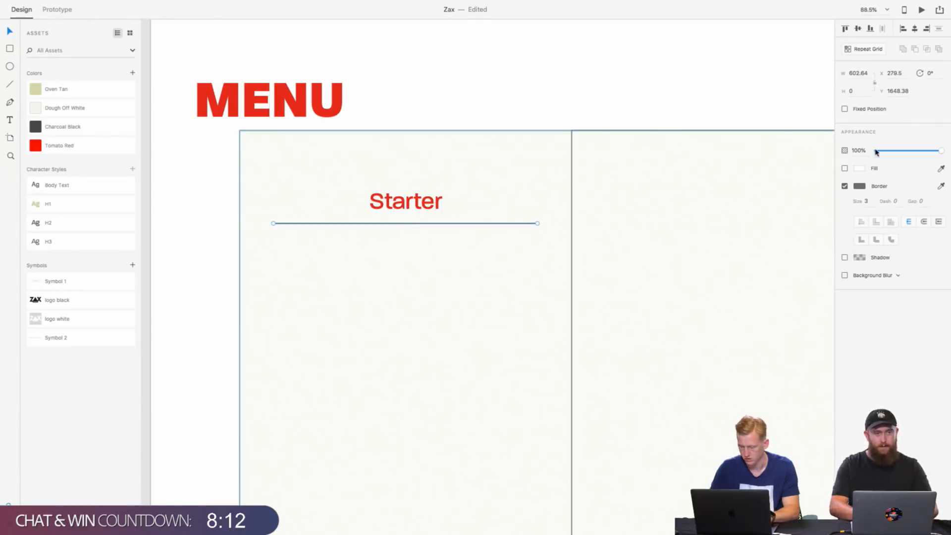
pyautogui.click(860, 186)
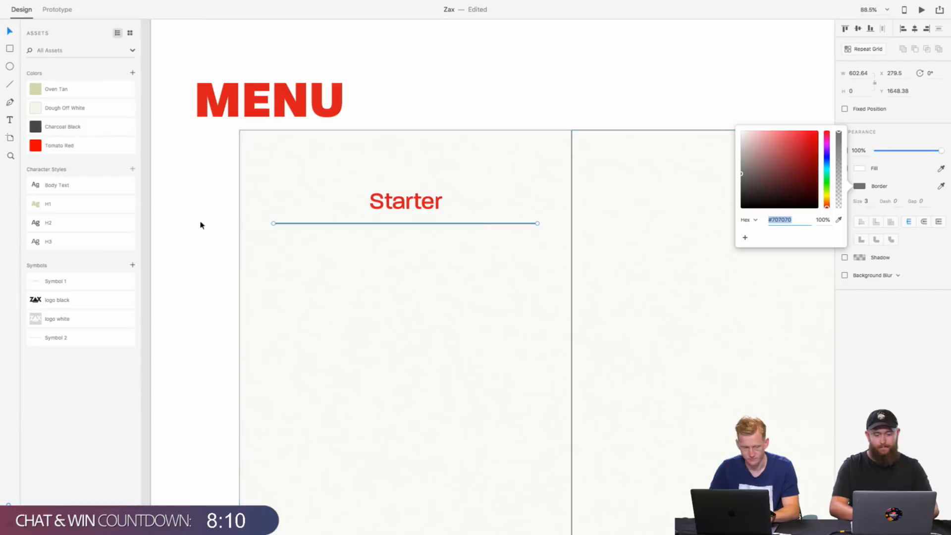
pyautogui.click(37, 92)
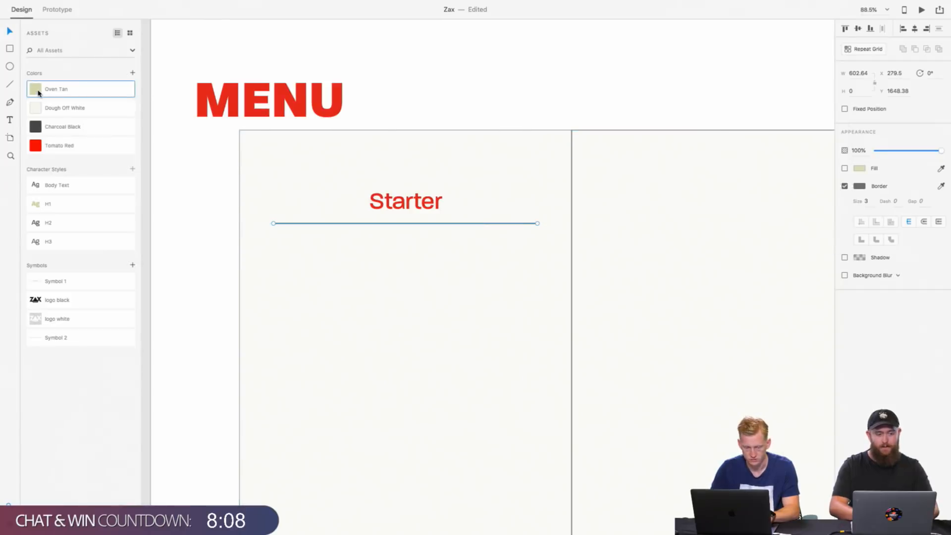
# Step: Give the large background rectangle behind both menu columns a border in Oven Tan
pyautogui.click(503, 363)
pyautogui.click(864, 206)
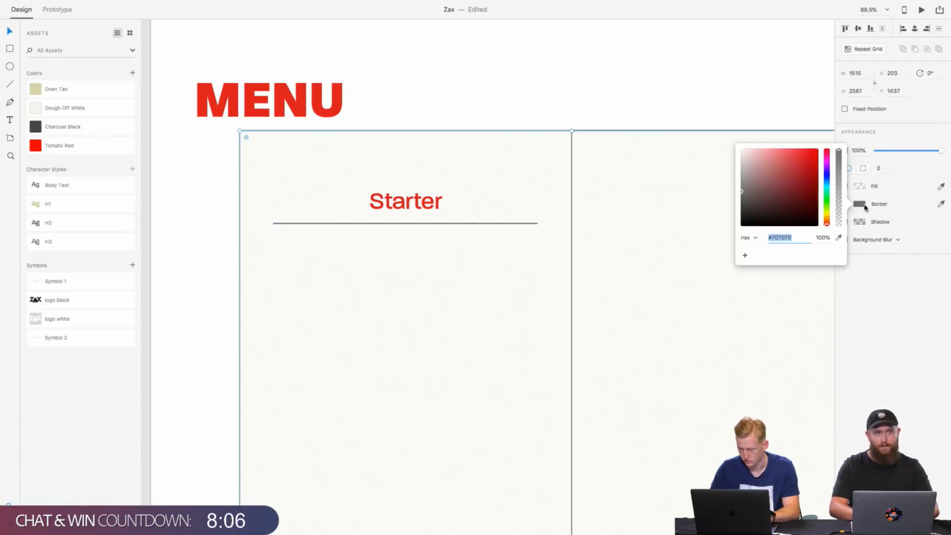
pyautogui.click(839, 238)
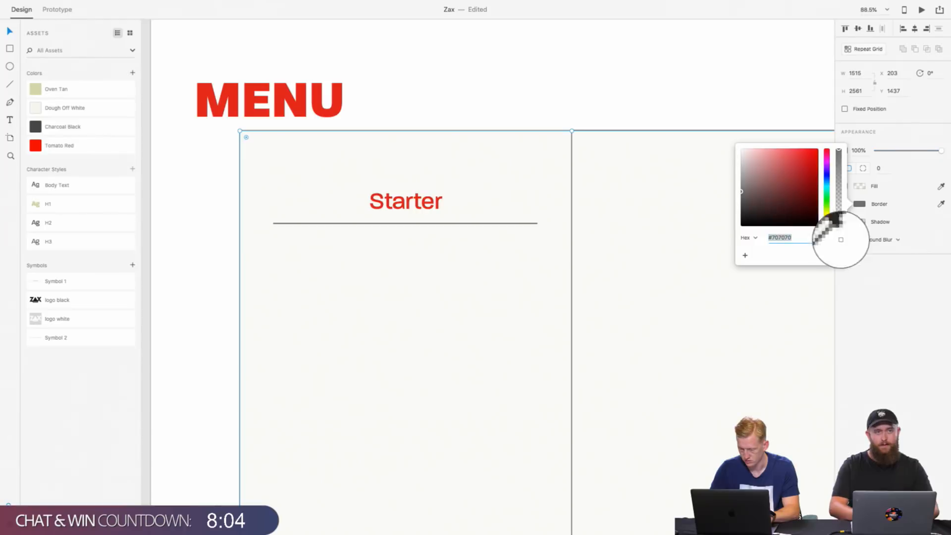
pyautogui.click(36, 91)
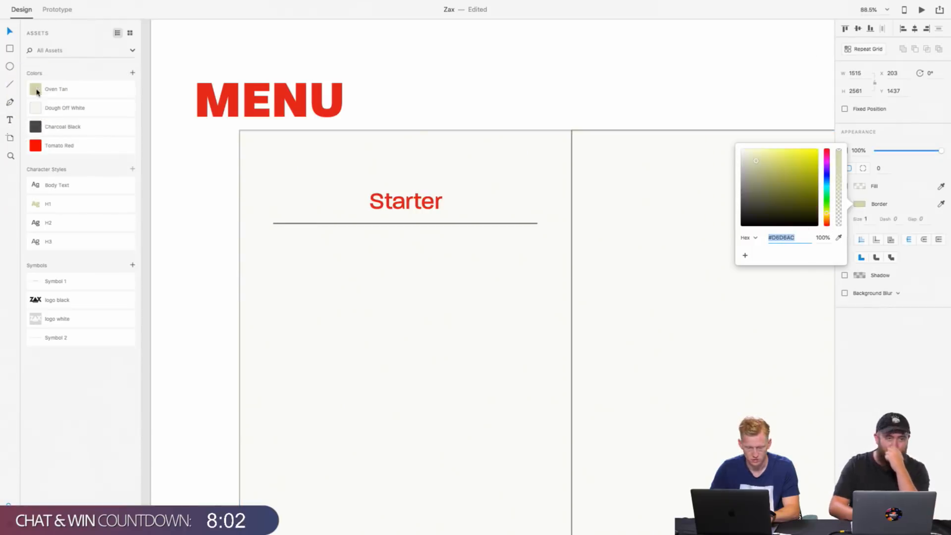
pyautogui.click(402, 341)
# Step: Change the border colour of the line beneath the Starter heading to Oven Tan by sampling its fill swatch
pyautogui.click(374, 225)
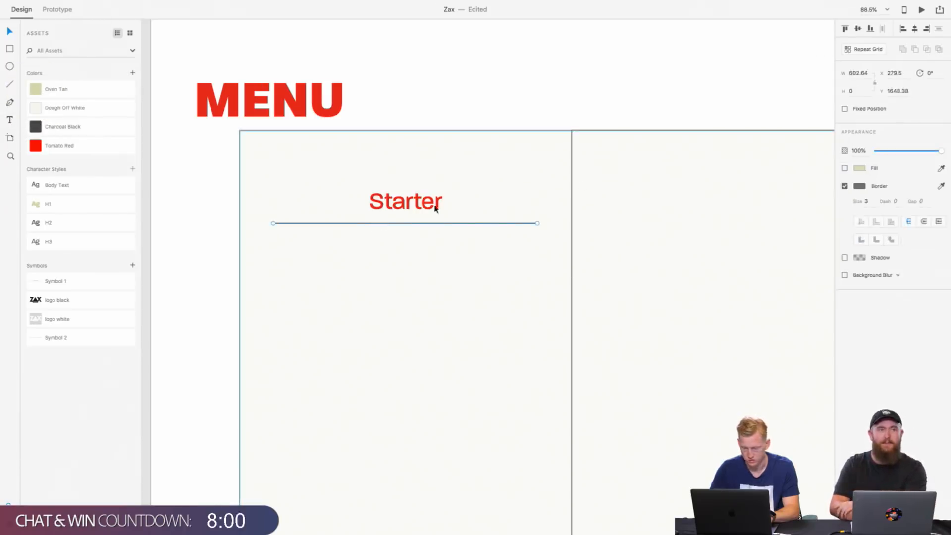
pyautogui.click(860, 186)
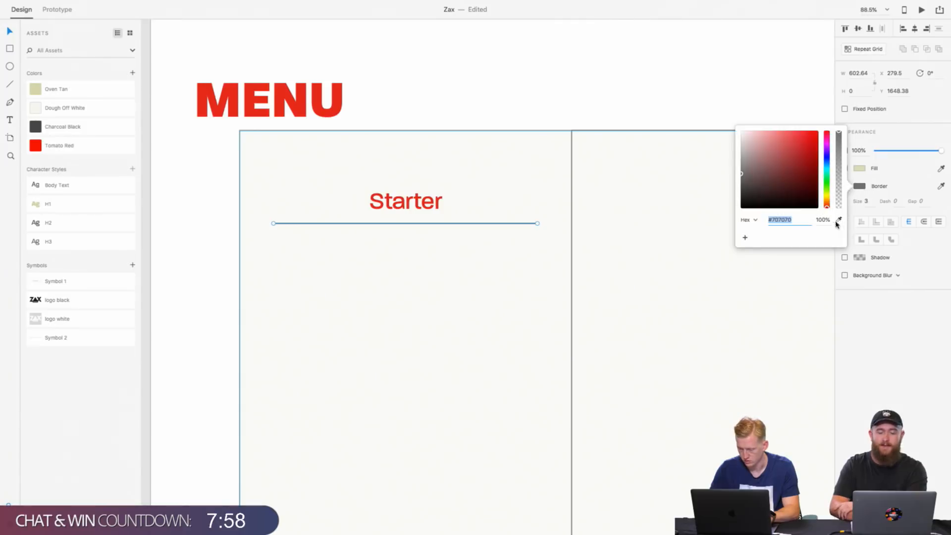
pyautogui.click(838, 221)
pyautogui.click(859, 168)
pyautogui.click(457, 411)
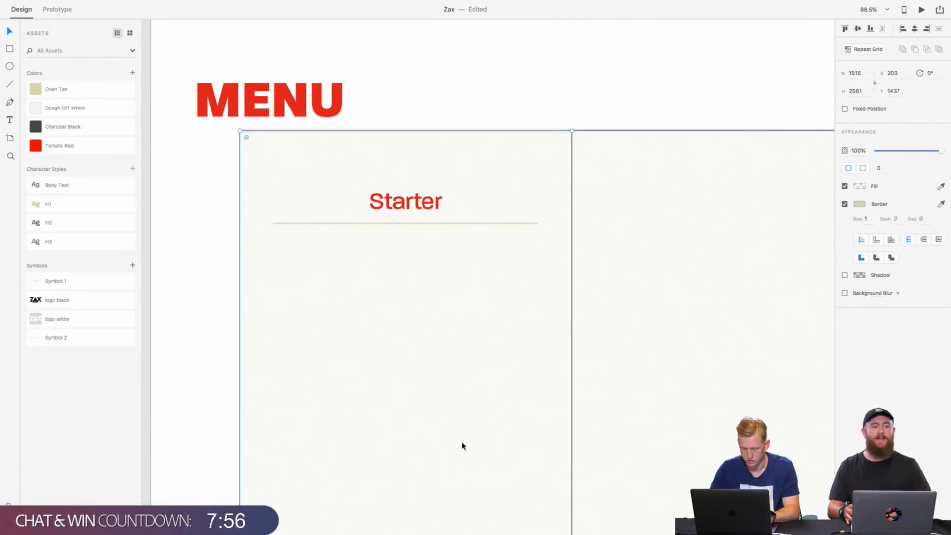
pyautogui.click(495, 95)
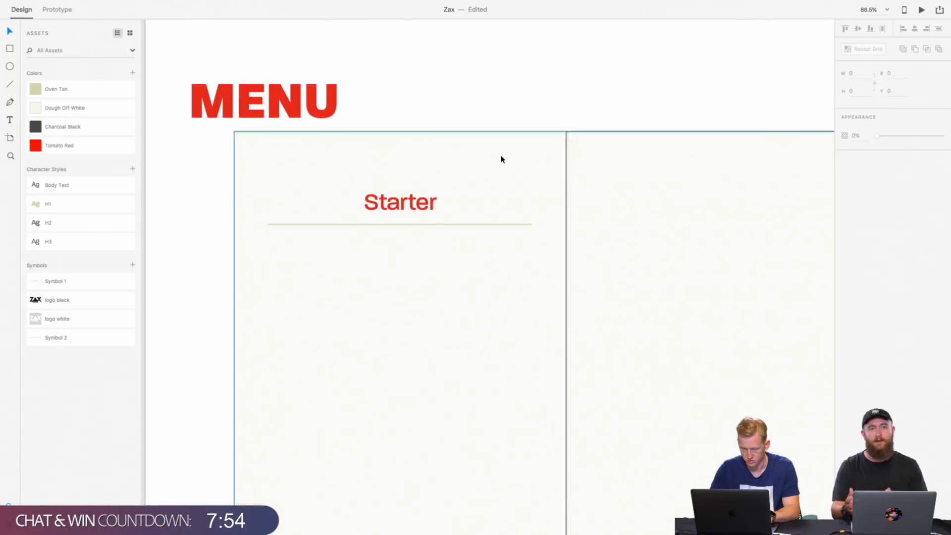
# Step: Try turning the border and the fill of the large menu background rectangle off and on
pyautogui.scroll(3, 499, 151)
pyautogui.click(560, 206)
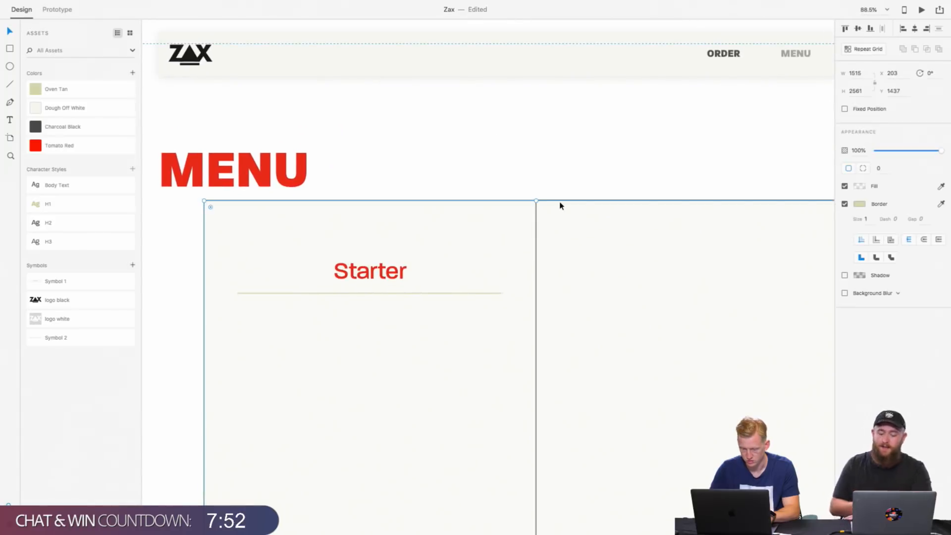
pyautogui.click(845, 205)
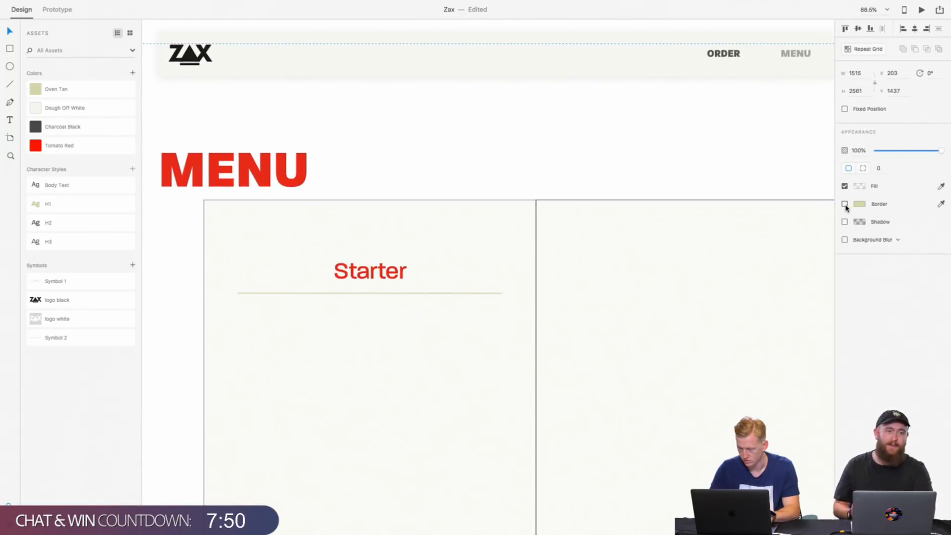
pyautogui.click(845, 204)
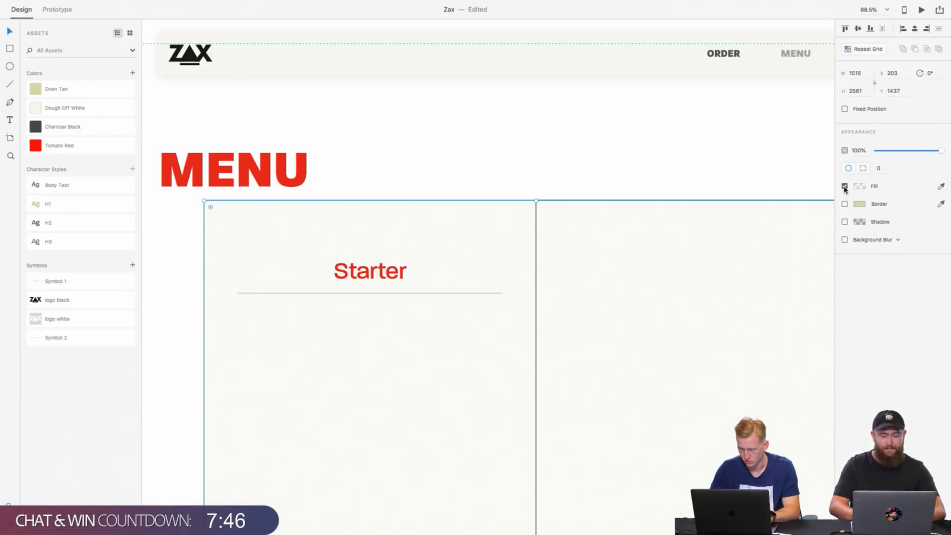
pyautogui.click(845, 187)
pyautogui.click(845, 187)
pyautogui.click(845, 205)
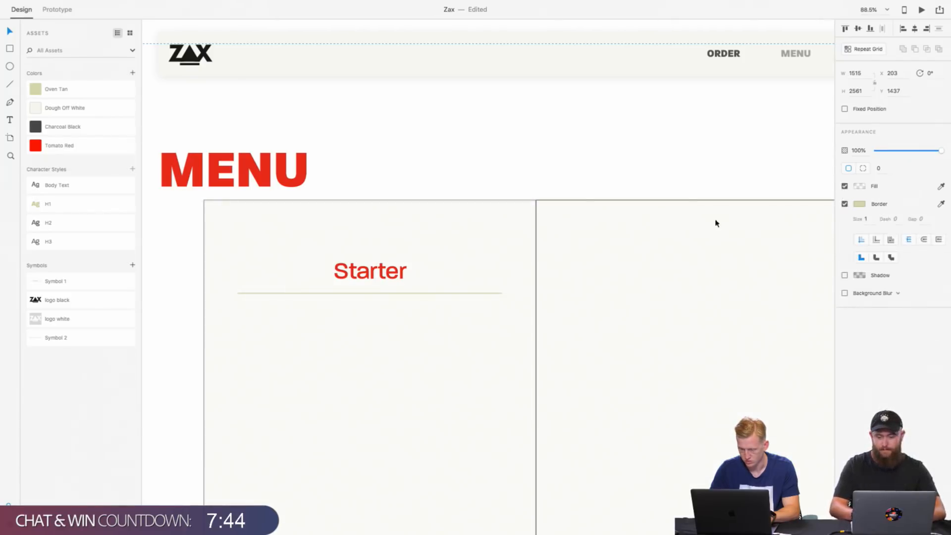
pyautogui.click(845, 205)
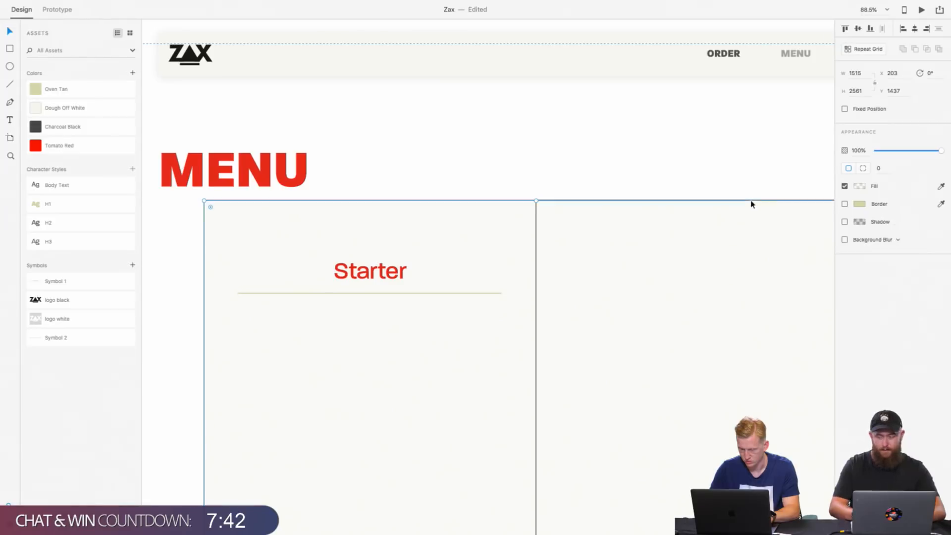
pyautogui.click(845, 204)
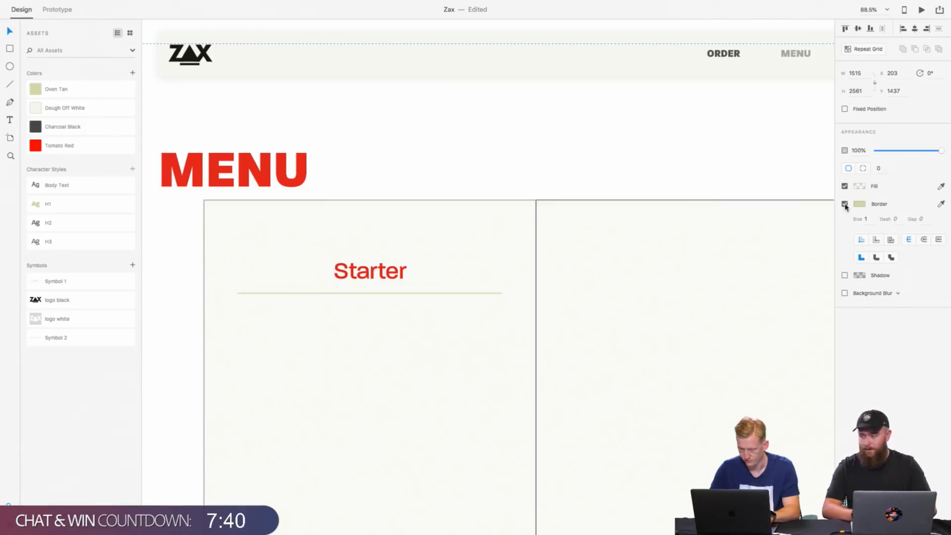
pyautogui.click(845, 187)
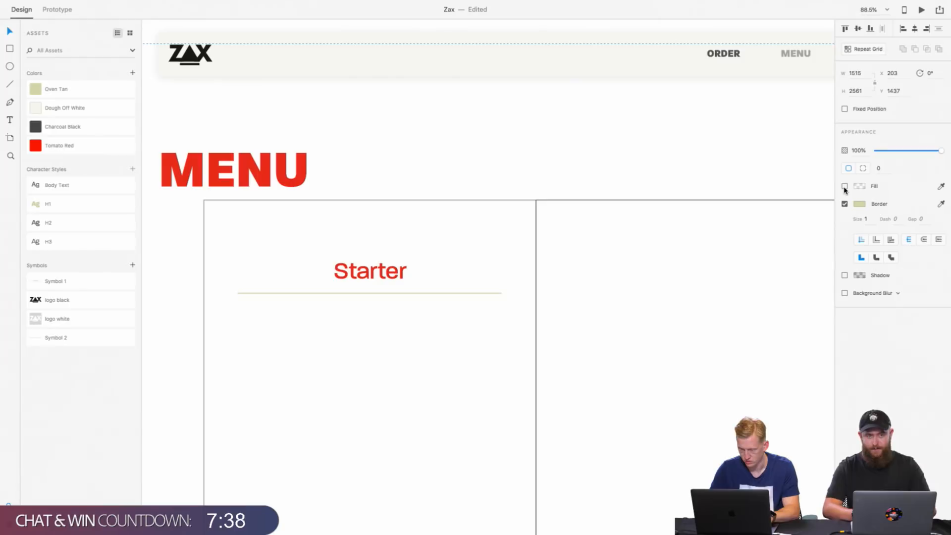
pyautogui.click(758, 165)
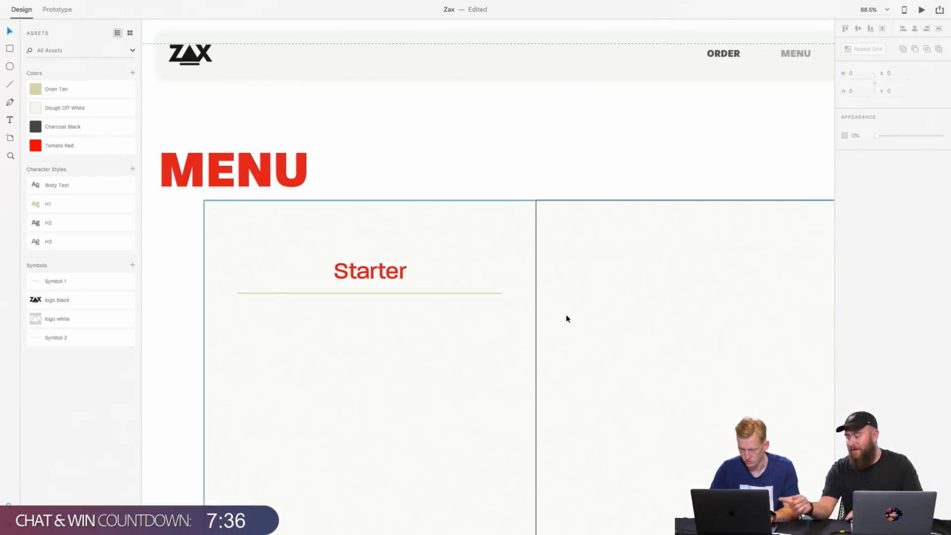
pyautogui.click(537, 325)
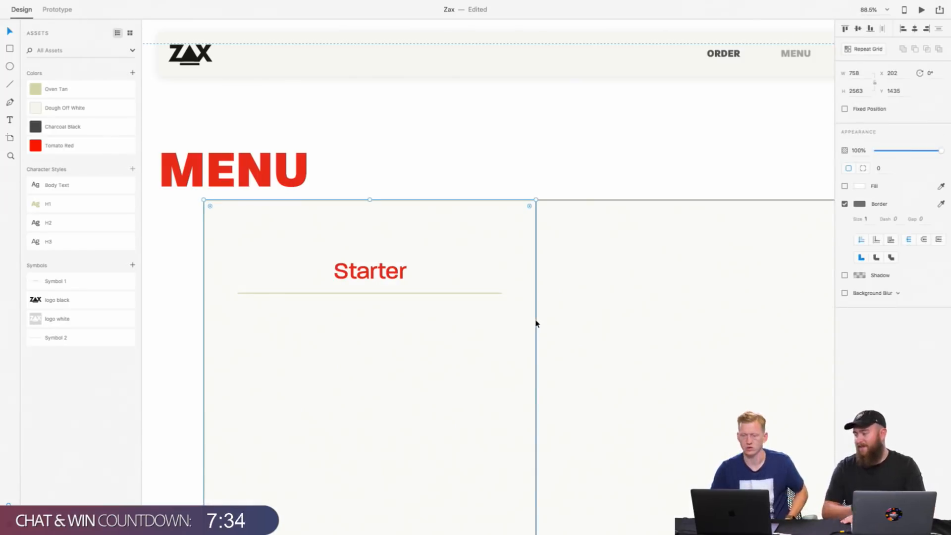
pyautogui.scroll(5, 389, 293)
pyautogui.scroll(10, 389, 292)
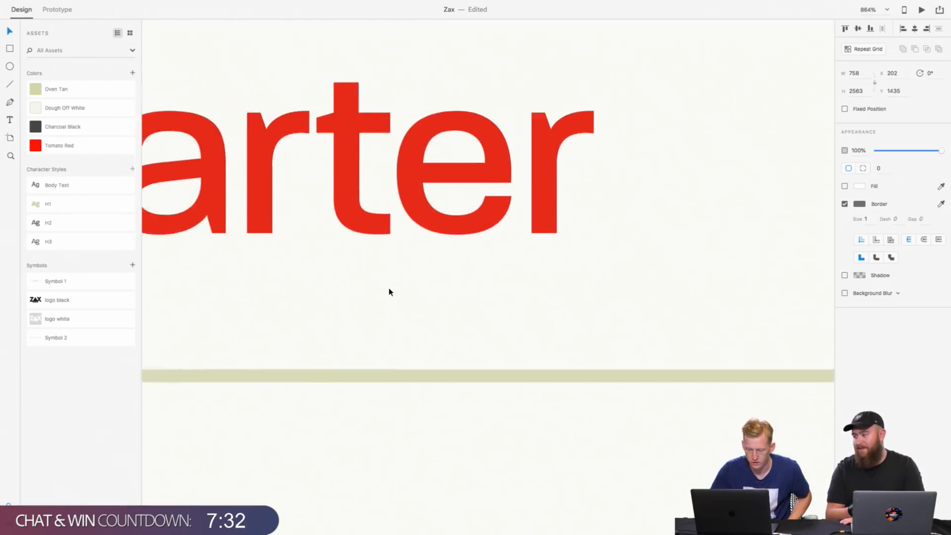
pyautogui.scroll(3, 400, 245)
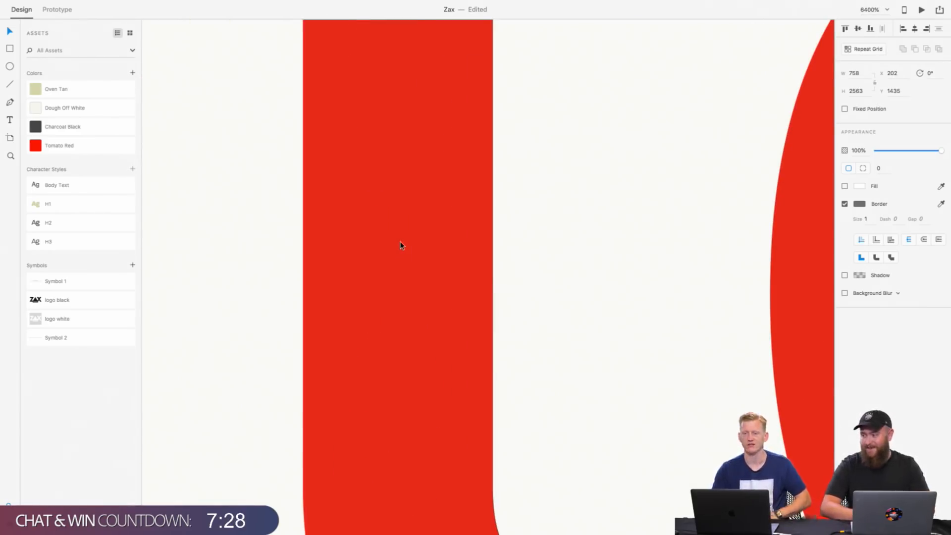
pyautogui.scroll(-2, 402, 245)
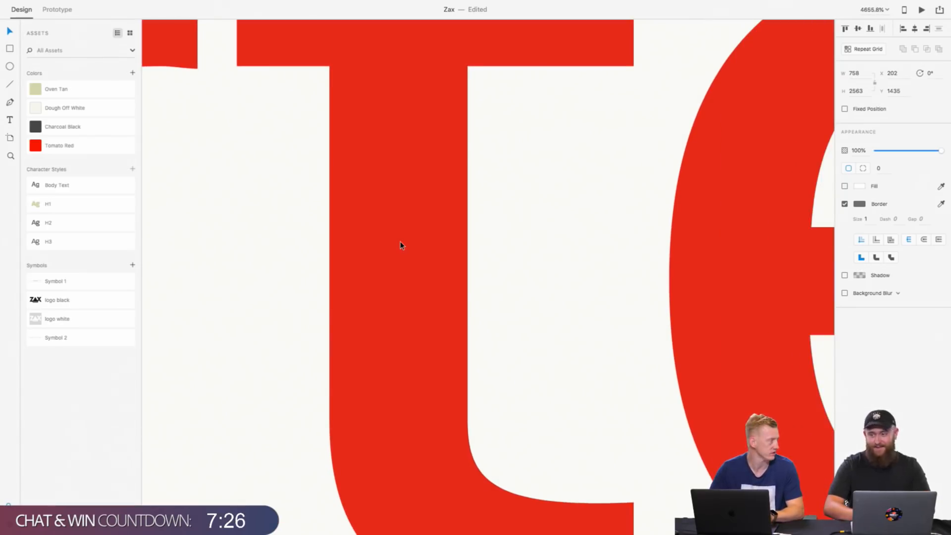
pyautogui.scroll(-10, 401, 245)
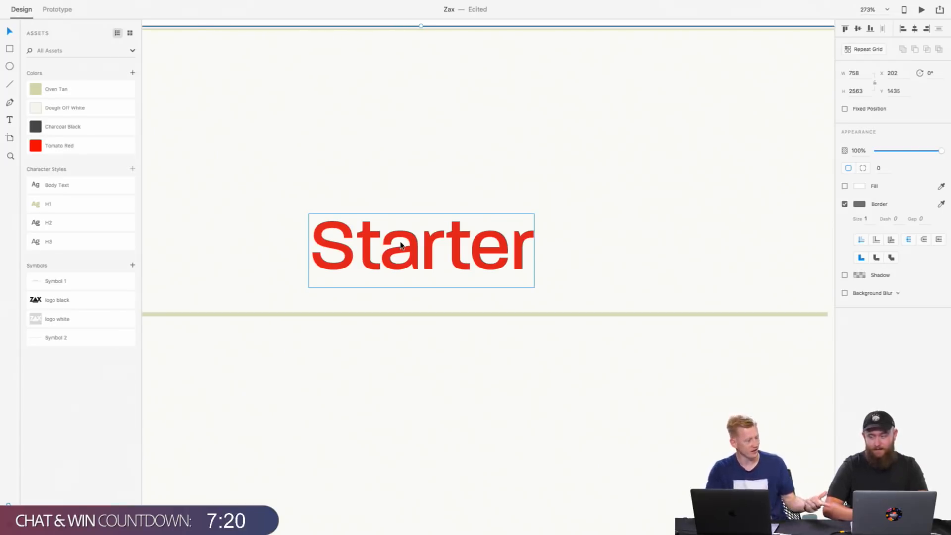
pyautogui.scroll(-5, 401, 244)
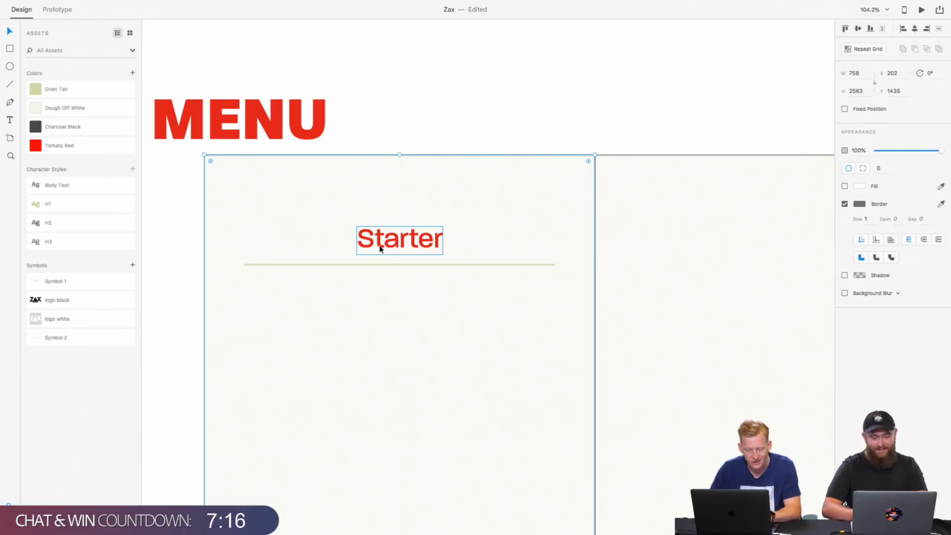
# Step: Change the border colour of the menu column rectangle around the Starter heading to Oven Tan by sampling its swatch
pyautogui.click(395, 326)
pyautogui.scroll(-3, 396, 328)
pyautogui.scroll(-2, 396, 327)
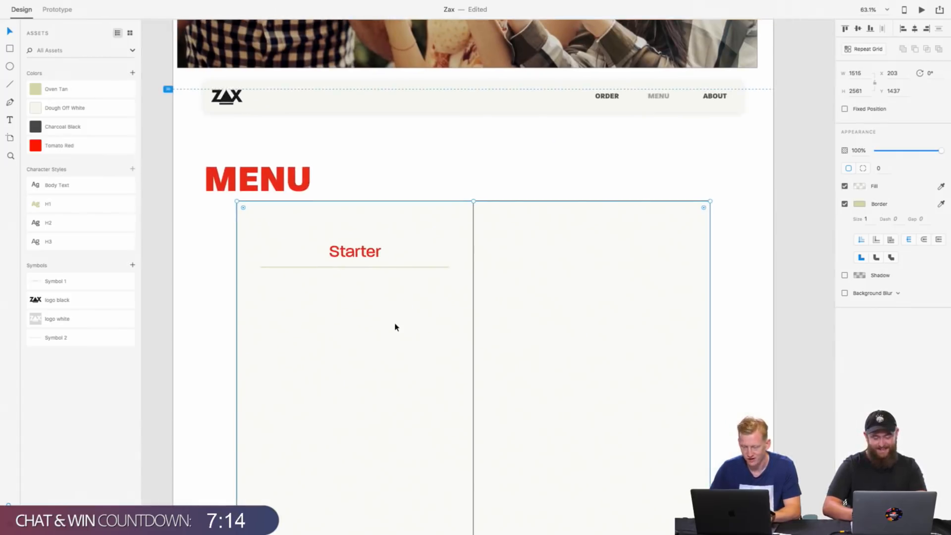
pyautogui.click(472, 238)
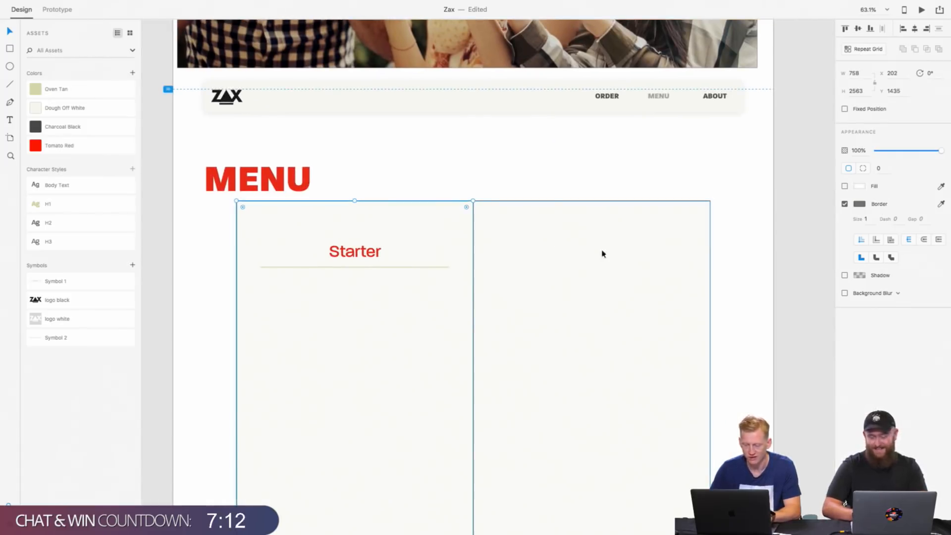
pyautogui.click(865, 207)
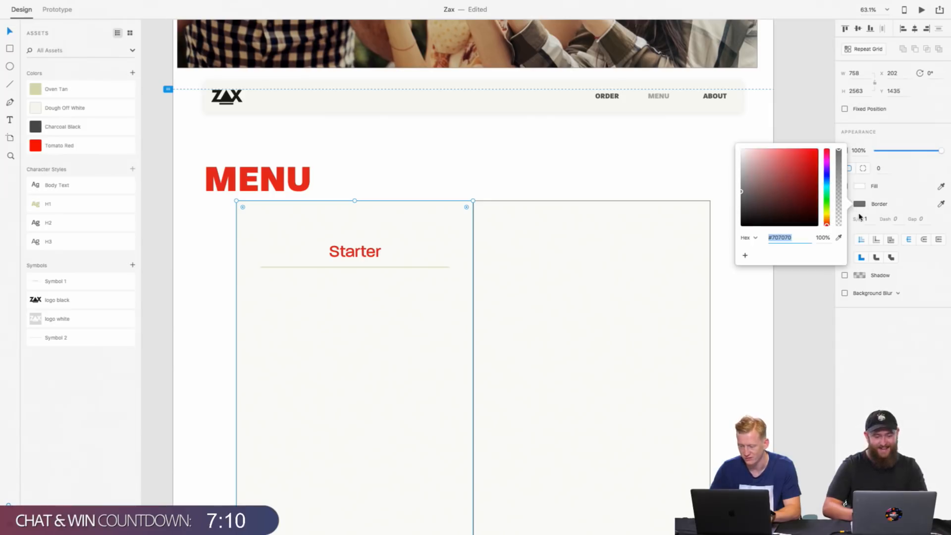
pyautogui.click(839, 236)
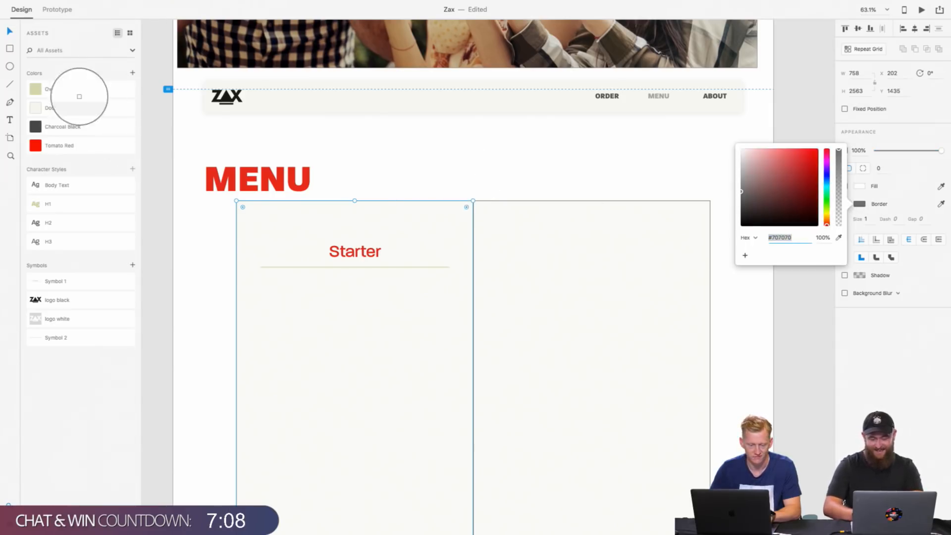
pyautogui.click(35, 89)
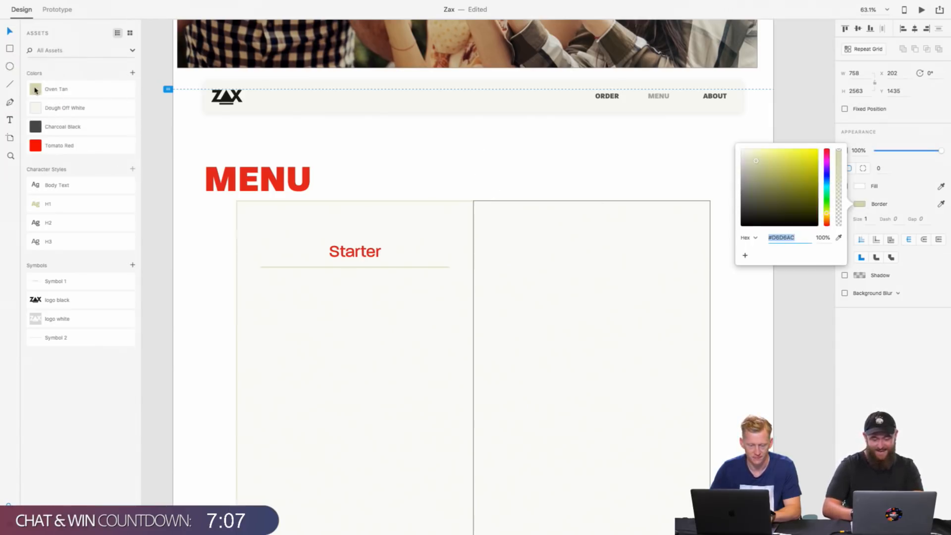
# Step: Recolour the border of the empty second menu column to Oven Tan by sampling the swatch
pyautogui.click(528, 253)
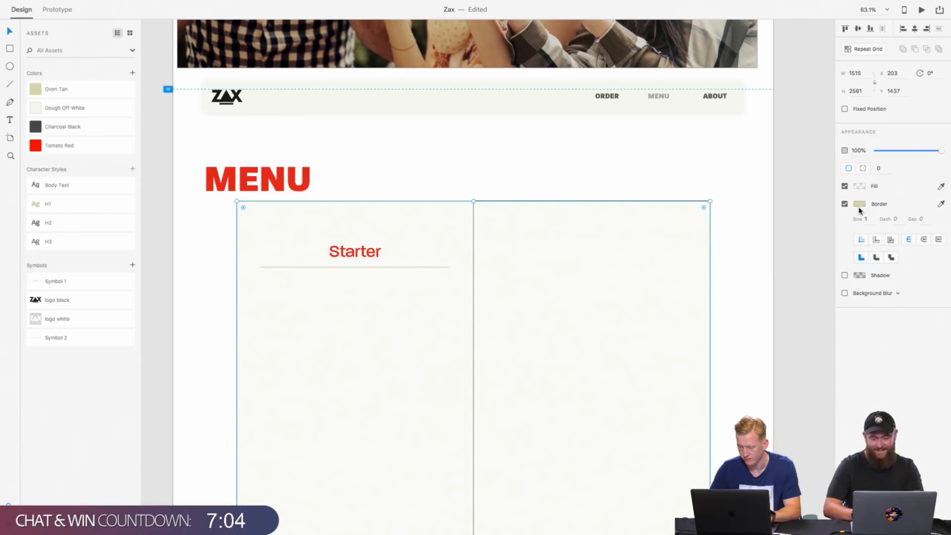
pyautogui.doubleClick(472, 308)
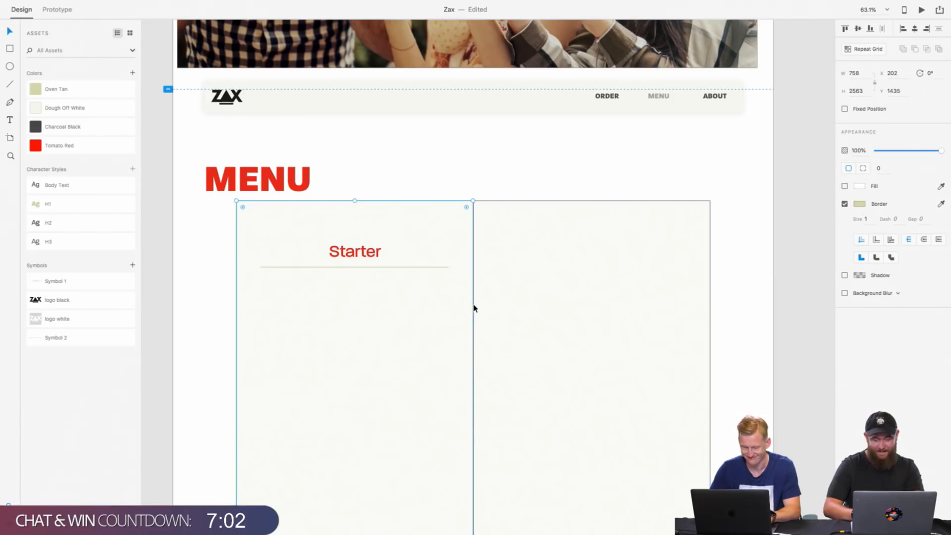
pyautogui.click(652, 202)
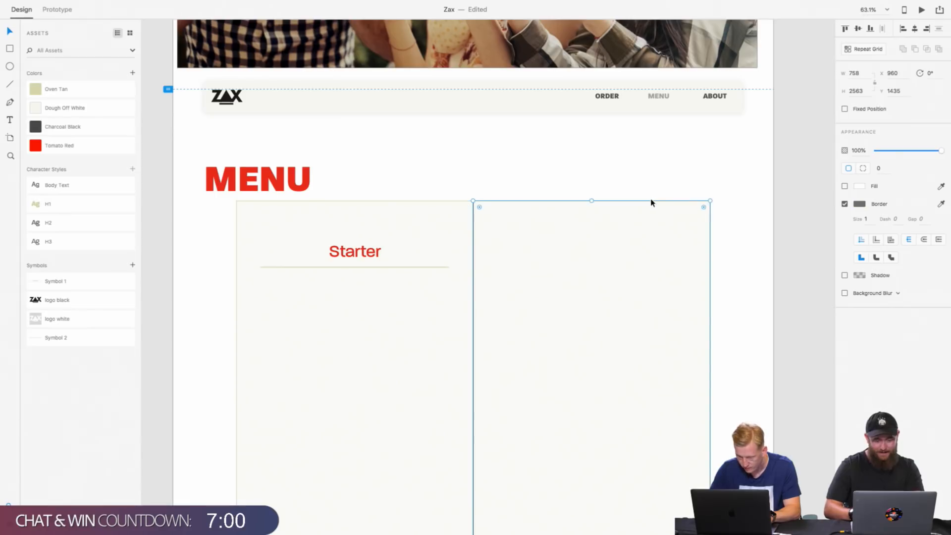
pyautogui.click(861, 204)
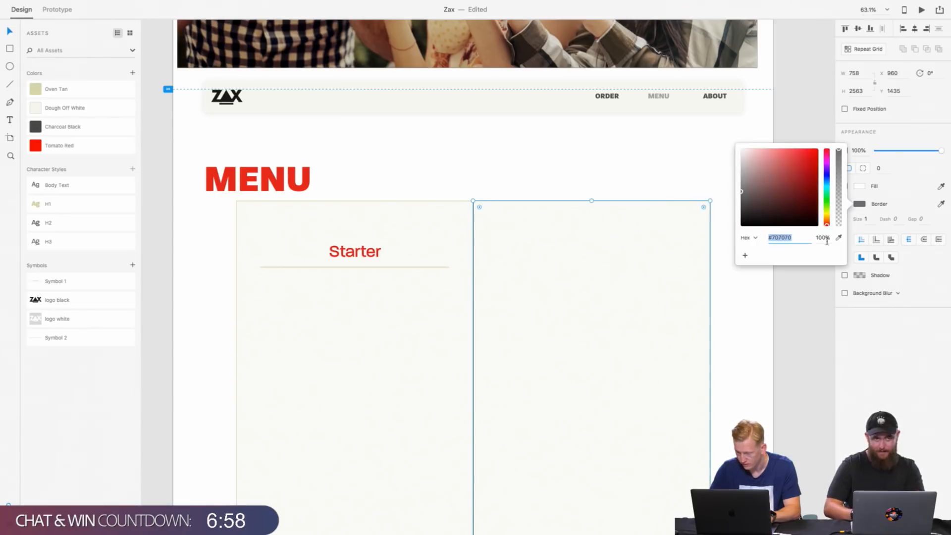
pyautogui.click(839, 240)
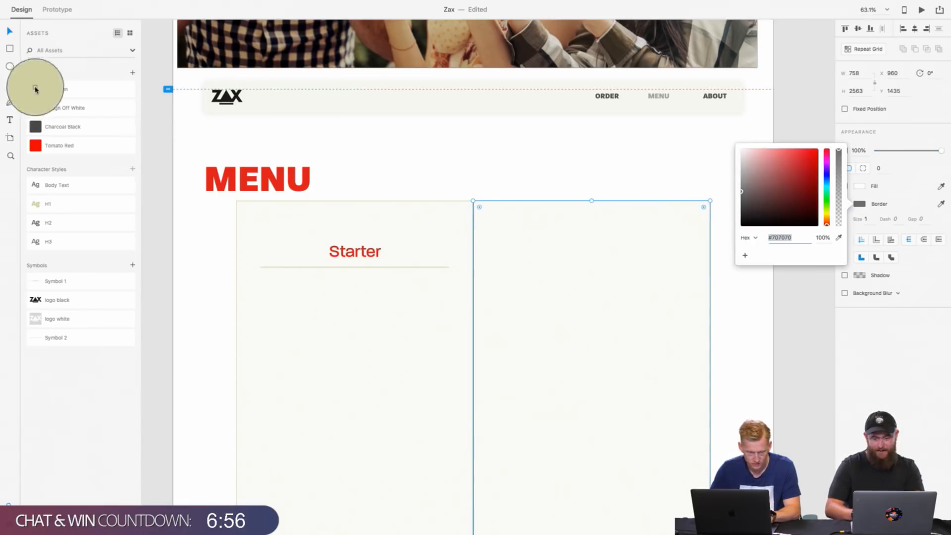
pyautogui.click(36, 89)
pyautogui.click(504, 164)
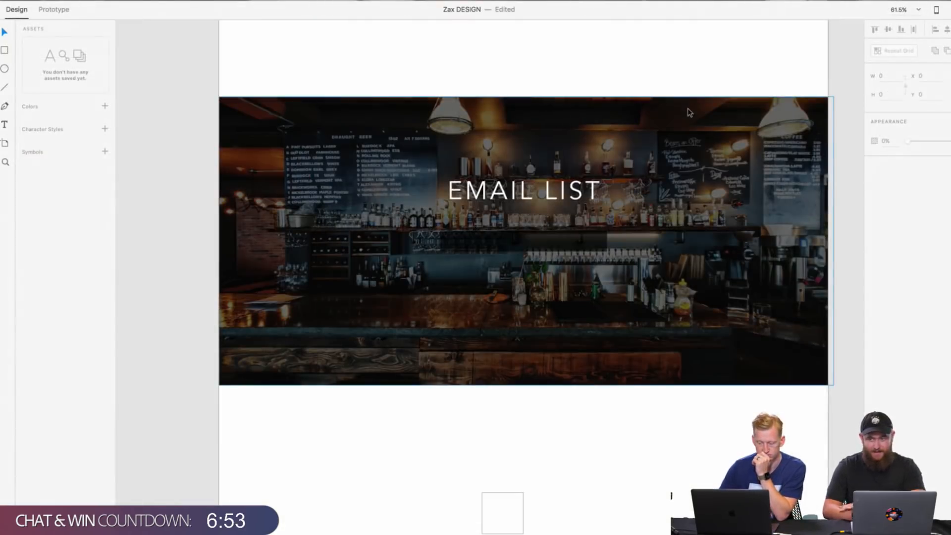
# Step: In the Zax DESIGN document, move the dark rectangle beneath the EMAIL LIST heading to X 697, Y 4089
pyautogui.click(577, 240)
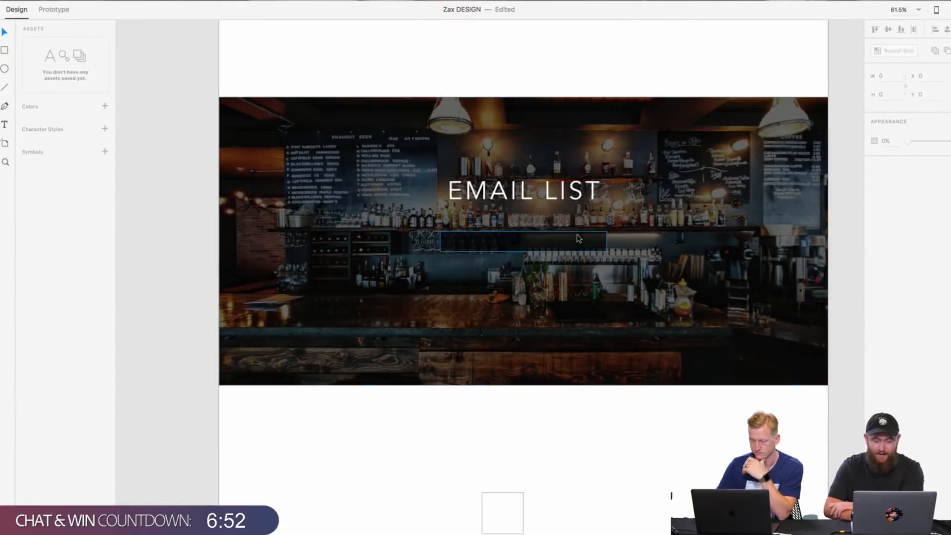
pyautogui.moveTo(577, 240); pyautogui.dragTo(580, 239)
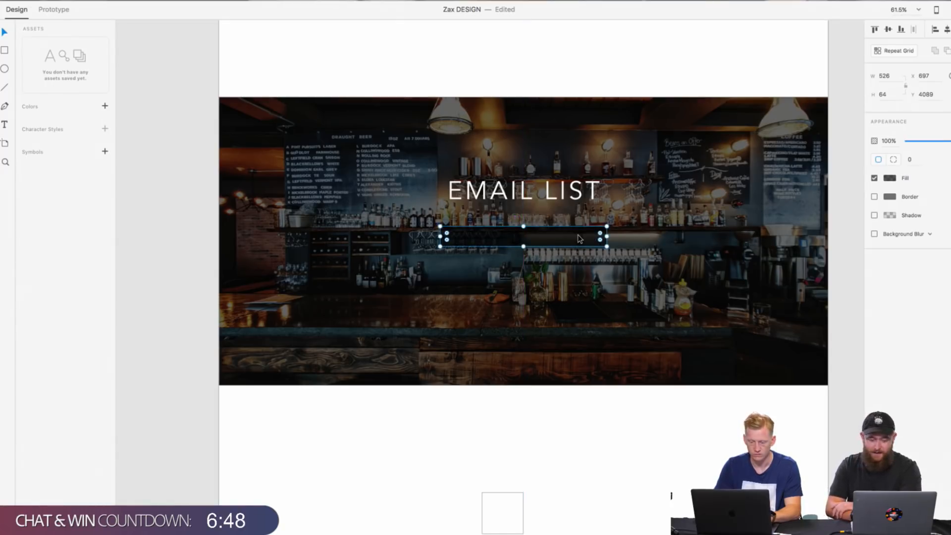
pyautogui.click(584, 247)
pyautogui.scroll(1, 589, 245)
pyautogui.hscroll(1, 588, 245)
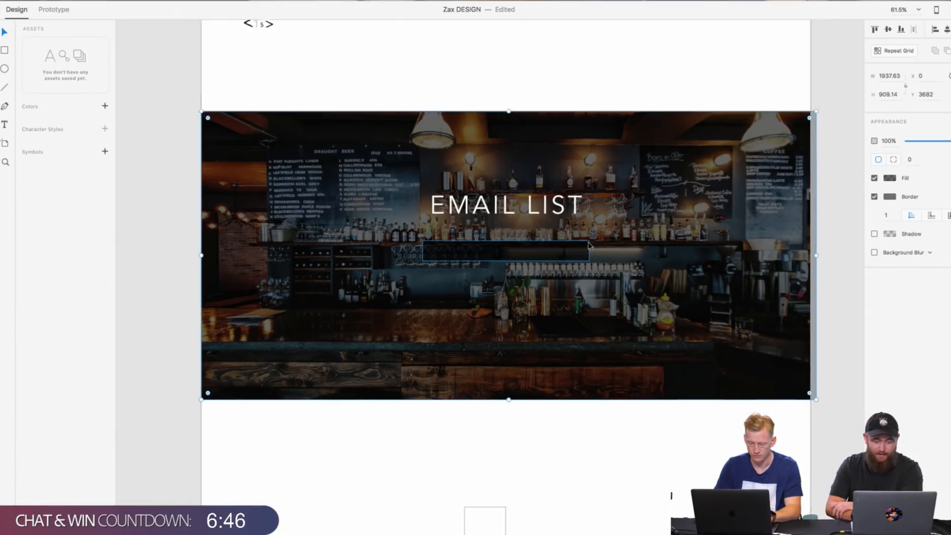
pyautogui.click(754, 115)
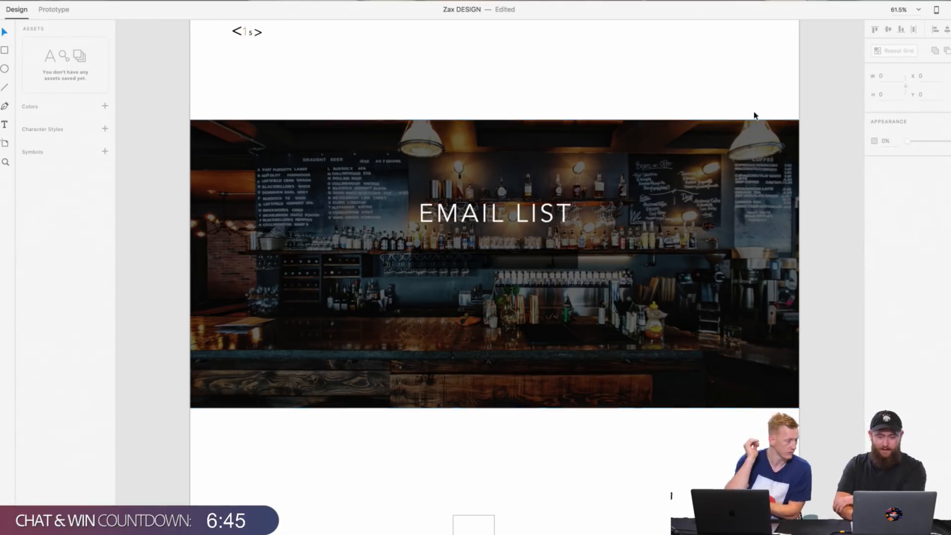
# Step: Fill the rectangle beneath the EMAIL LIST heading with white (#FFFFFF) at 100% opacity
pyautogui.click(559, 263)
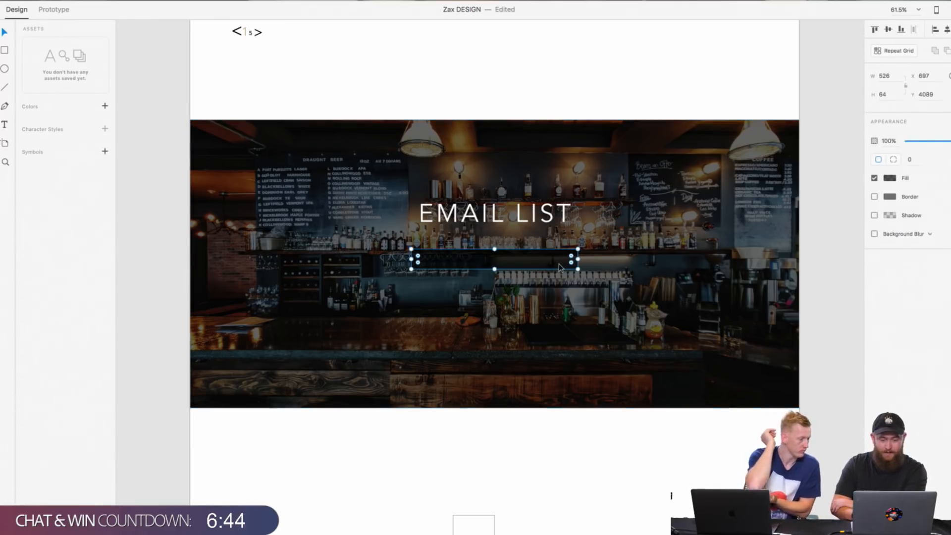
pyautogui.click(889, 180)
pyautogui.moveTo(831, 176); pyautogui.dragTo(766, 127)
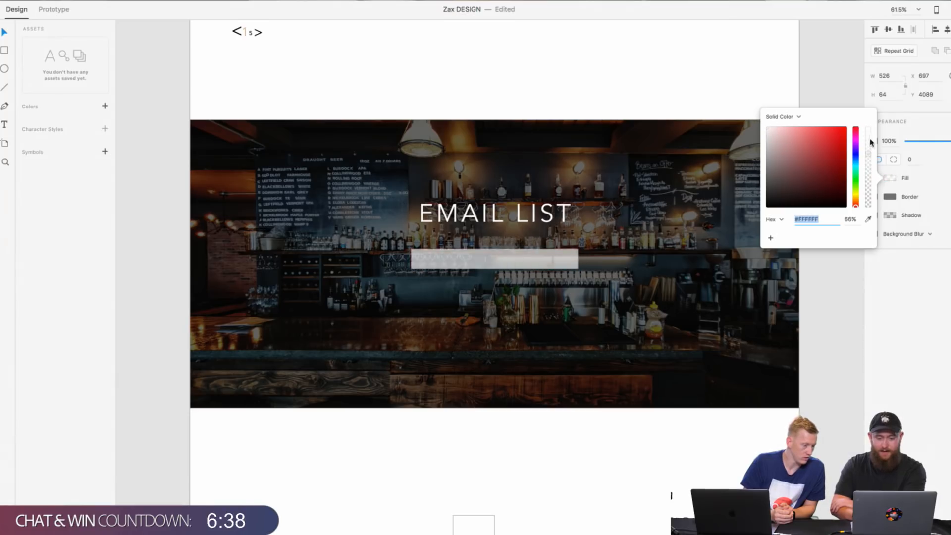
pyautogui.moveTo(871, 154); pyautogui.dragTo(873, 107)
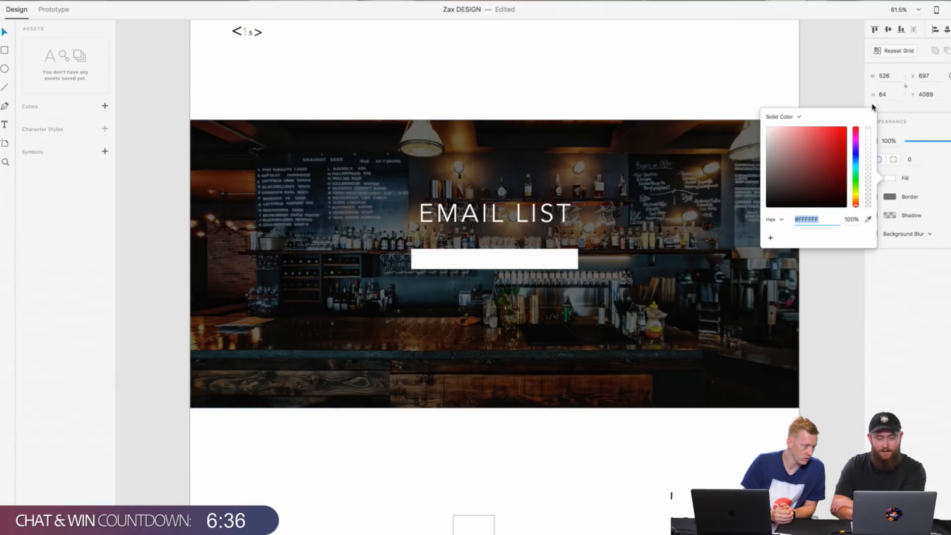
pyautogui.click(523, 256)
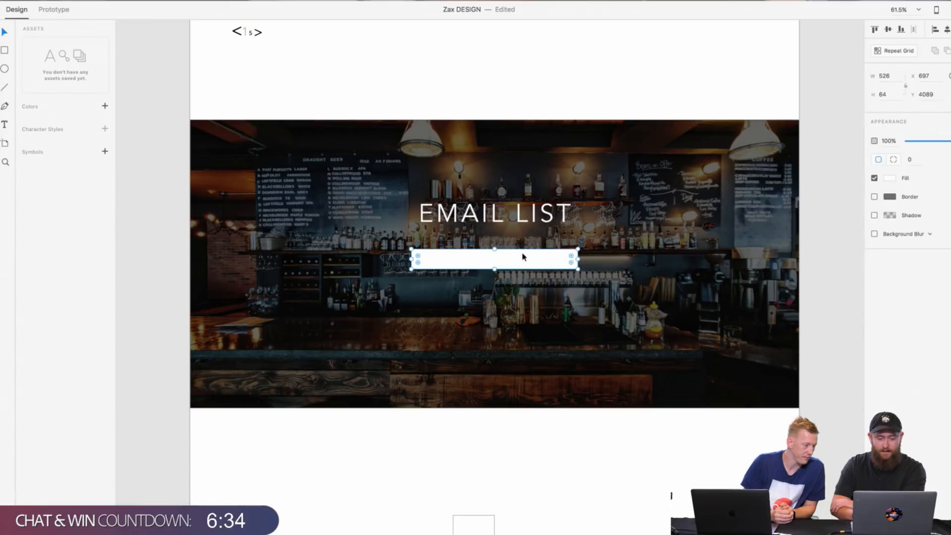
pyautogui.click(529, 414)
pyautogui.click(541, 271)
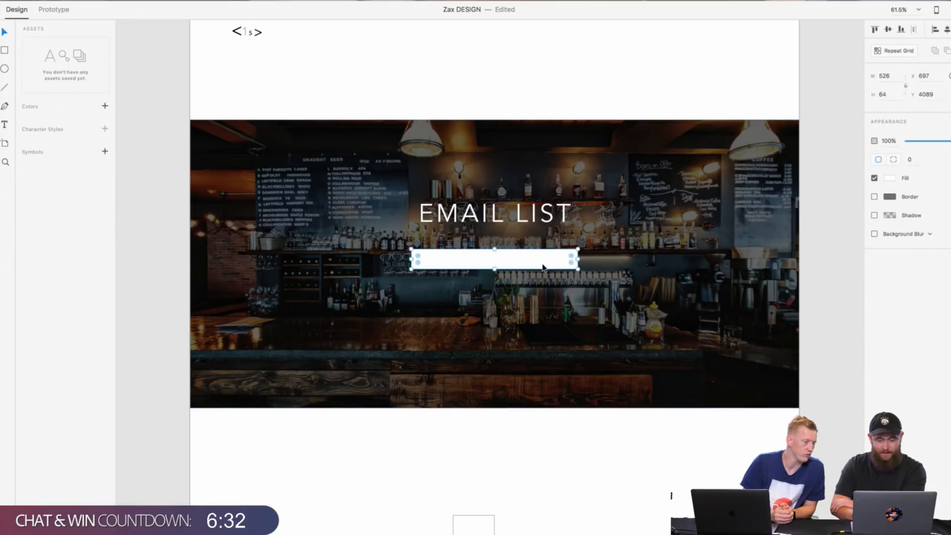
# Step: Turn on Background Blur for the white rectangle beneath the EMAIL LIST heading
pyautogui.scroll(1, 541, 272)
pyautogui.hscroll(-1, 541, 271)
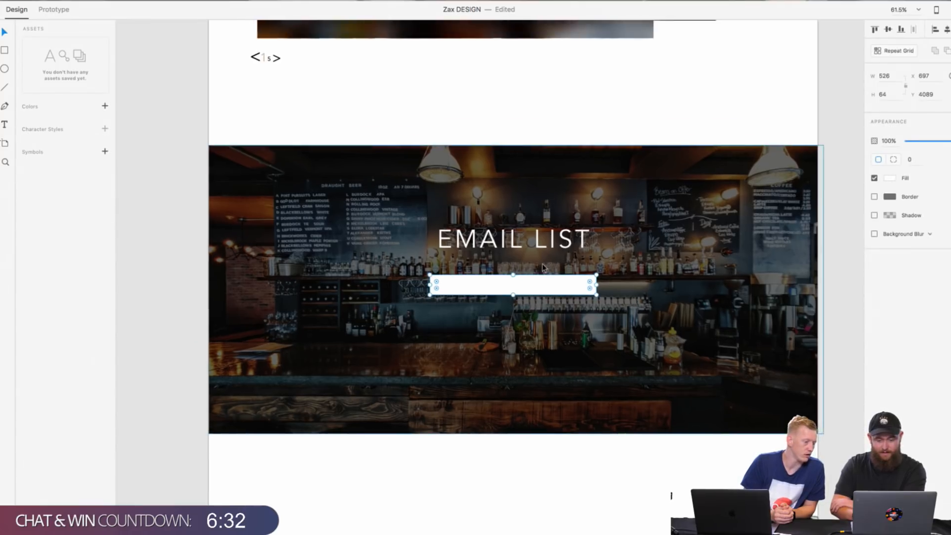
pyautogui.click(892, 179)
pyautogui.click(915, 260)
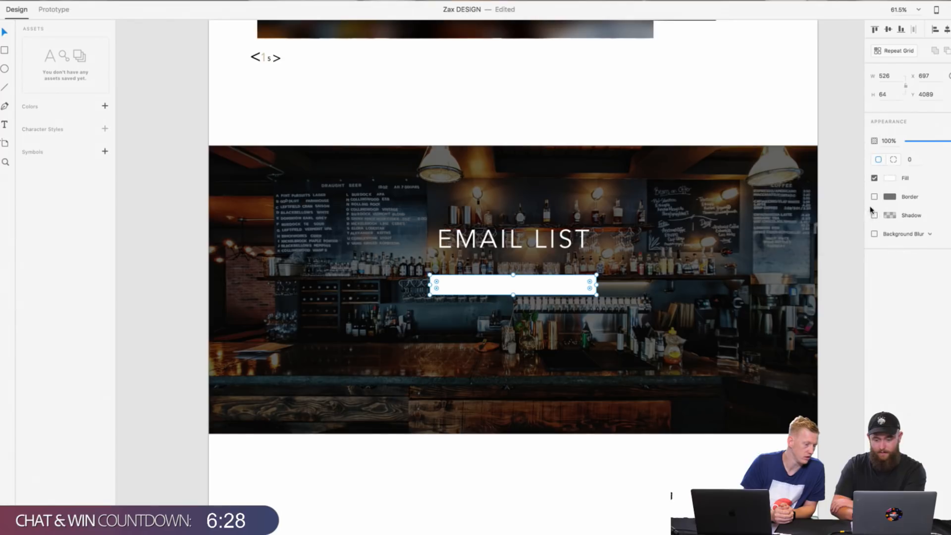
pyautogui.click(875, 234)
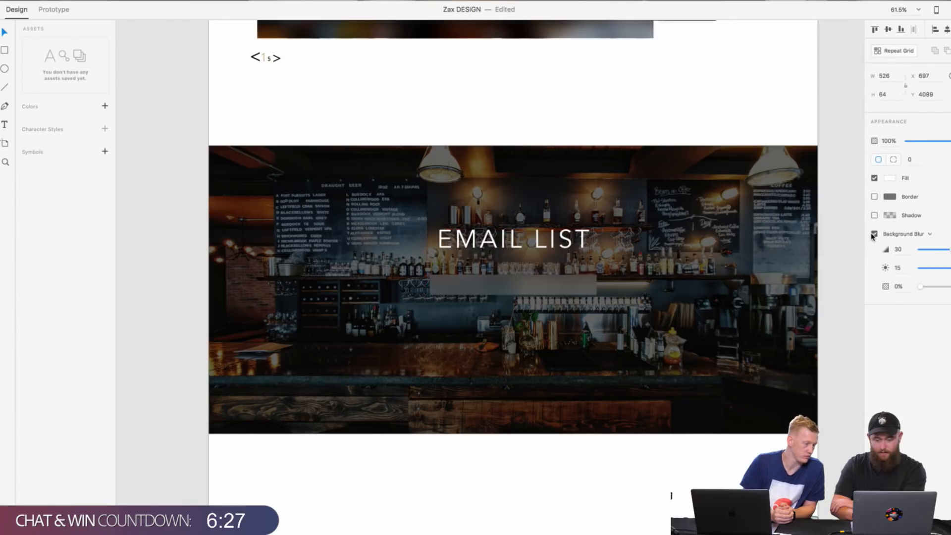
pyautogui.click(566, 342)
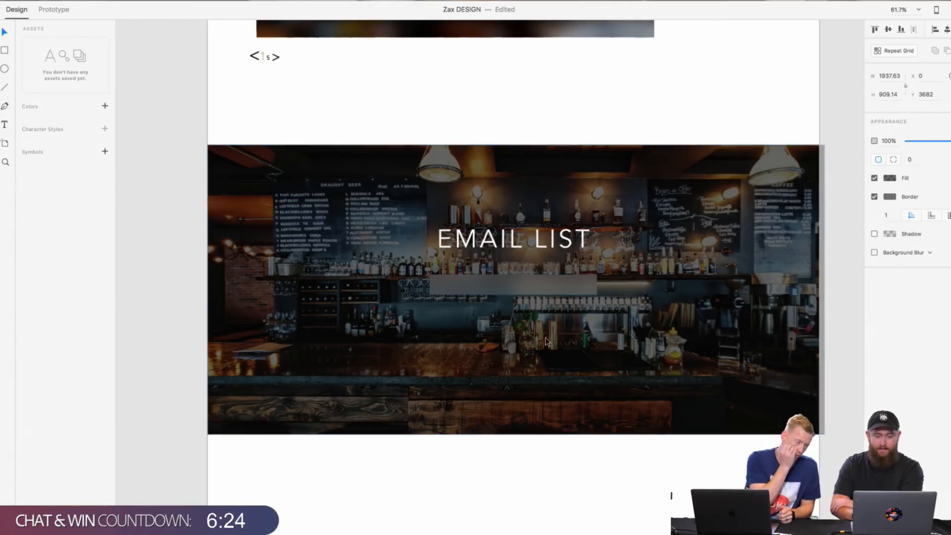
# Step: Raise the Background Blur brightness of the email field rectangle to 50
pyautogui.click(564, 276)
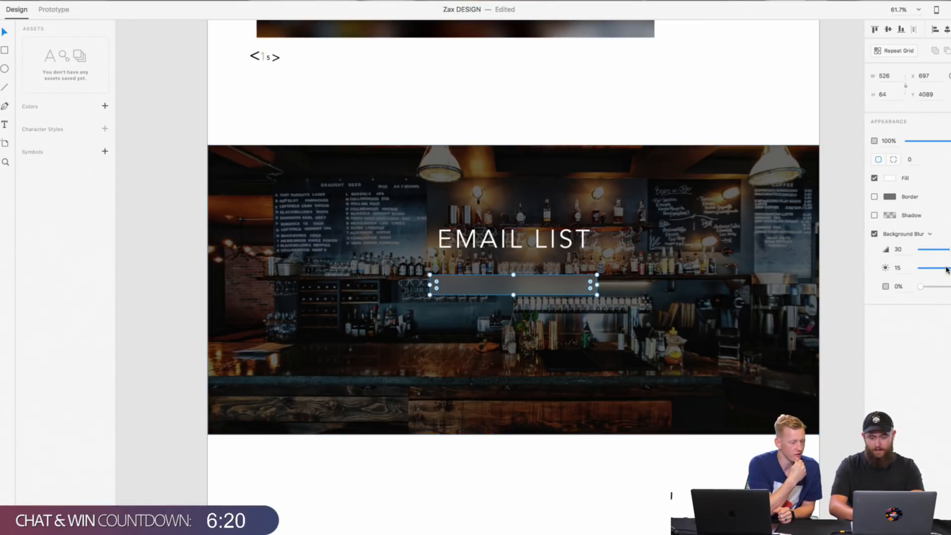
pyautogui.moveTo(941, 268); pyautogui.dragTo(950, 268)
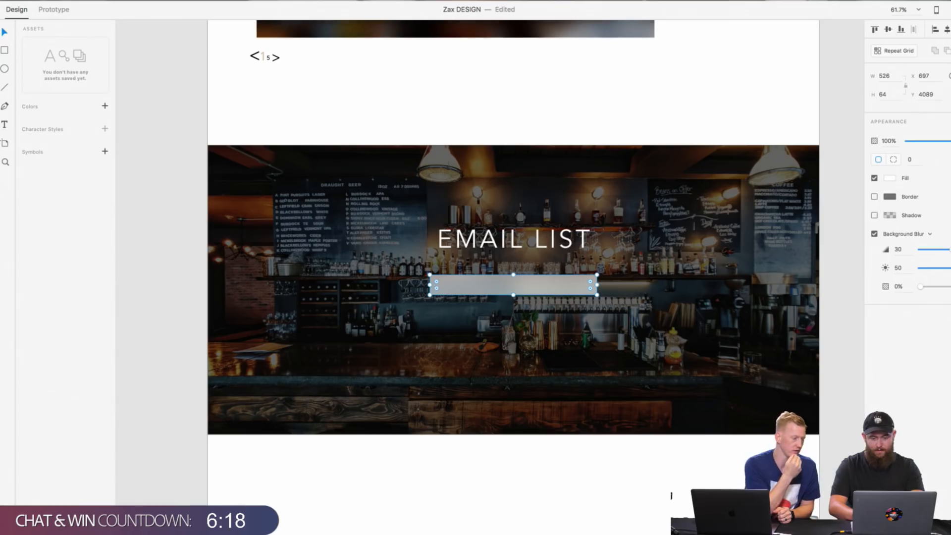
pyautogui.click(841, 277)
pyautogui.scroll(-3, 523, 292)
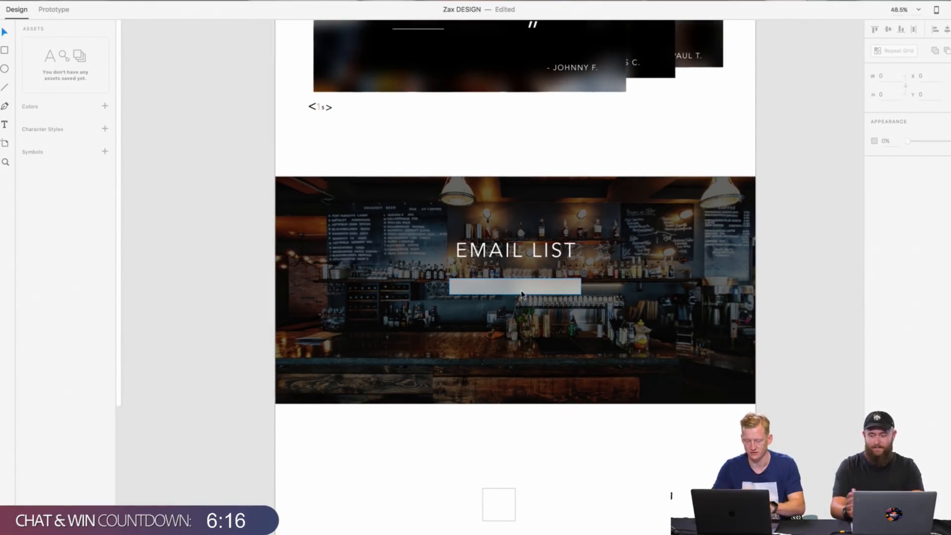
# Step: Duplicate the EMAIL LIST heading, reduce the copy to size 22 and place it inside the email field at X 732, Y 4106
pyautogui.scroll(5, 476, 371)
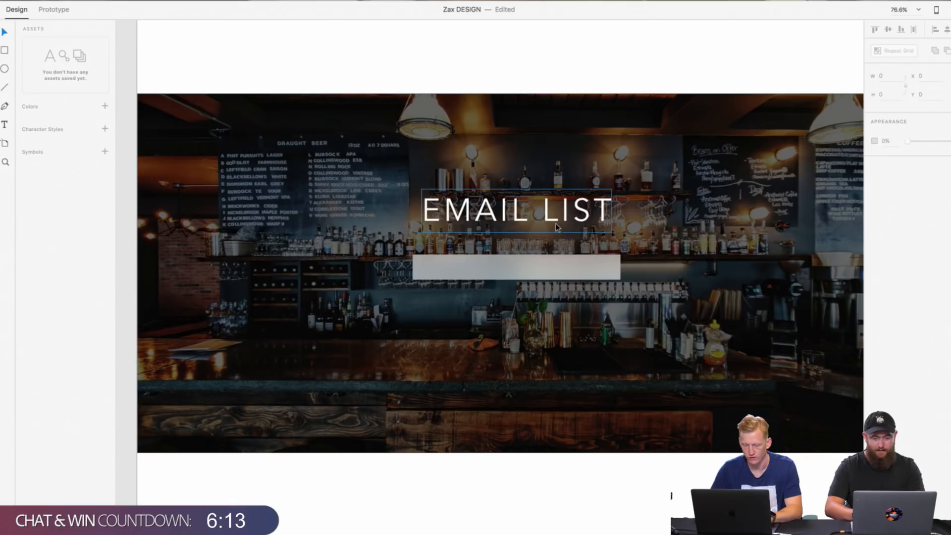
pyautogui.rightClick(556, 223)
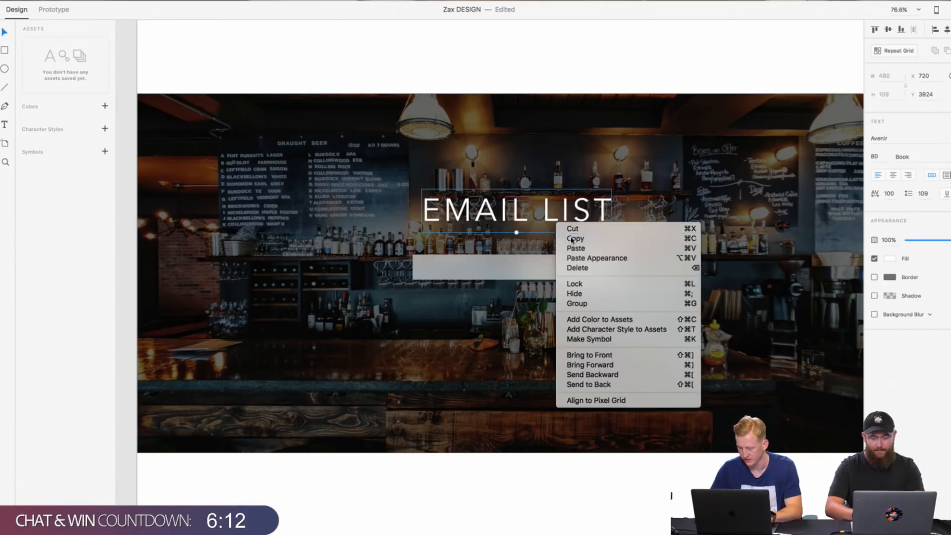
pyautogui.click(570, 236)
pyautogui.rightClick(509, 303)
pyautogui.click(538, 328)
pyautogui.moveTo(509, 232); pyautogui.dragTo(459, 267)
# Step: Change the text of the small label inside the email field to EMAIL
pyautogui.doubleClick(459, 268)
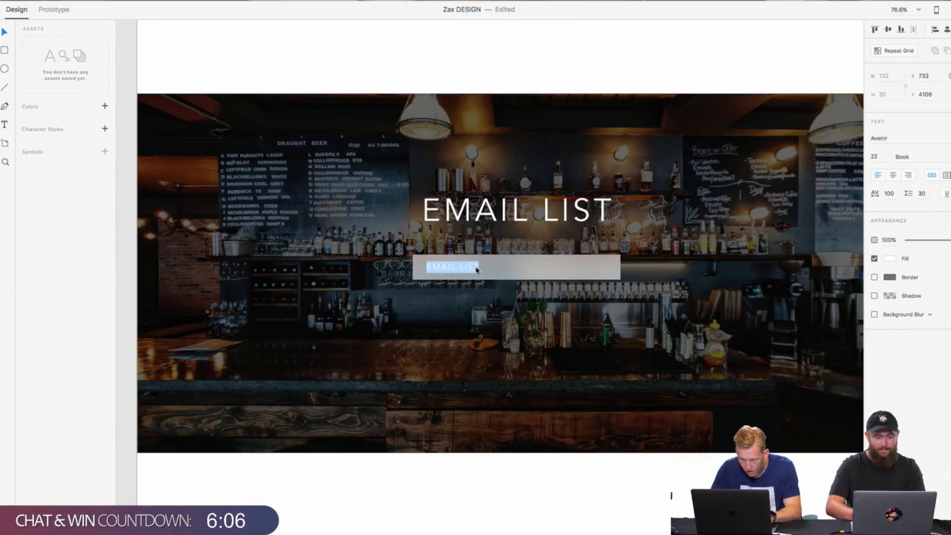
pyautogui.write('EMAIL')
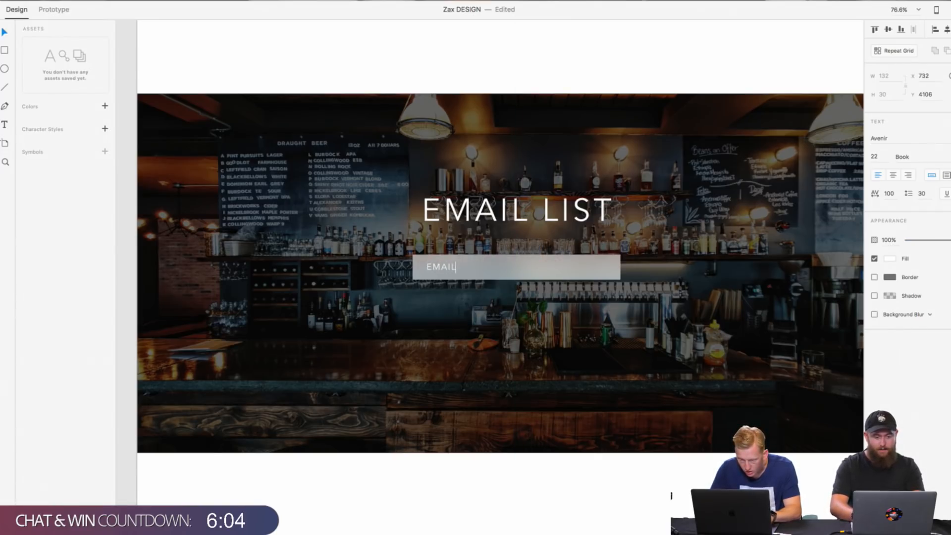
pyautogui.click(461, 389)
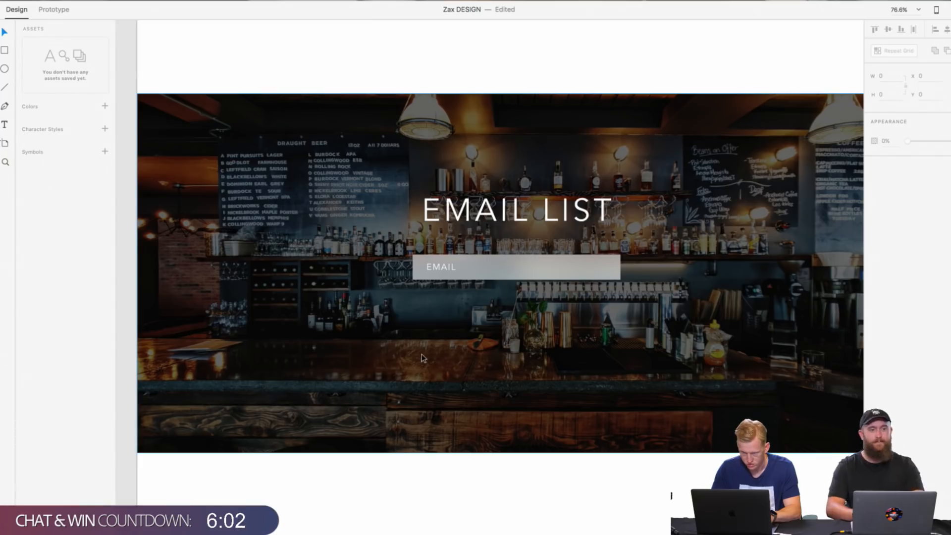
# Step: Group the EMAIL label with the blurred rectangle behind it
pyautogui.scroll(-5, 484, 294)
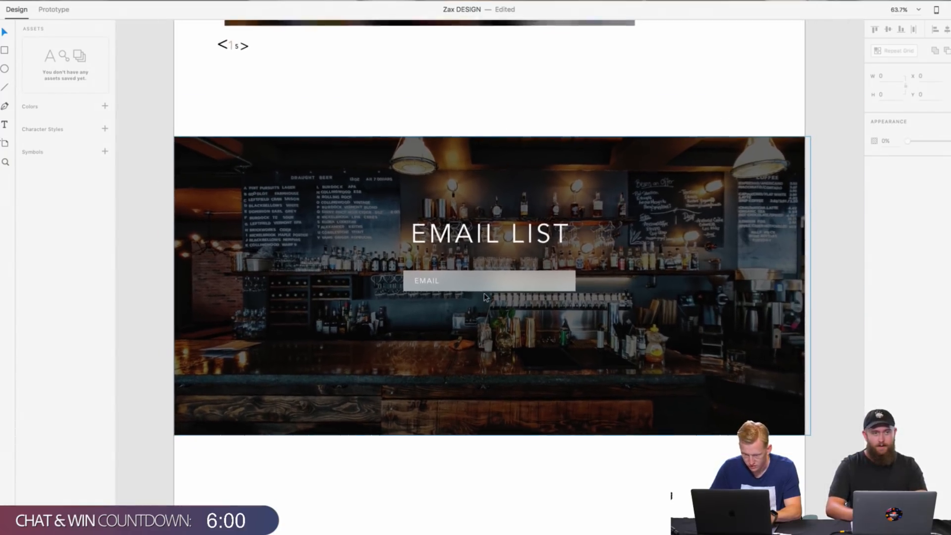
pyautogui.scroll(1, 486, 298)
pyautogui.click(490, 294)
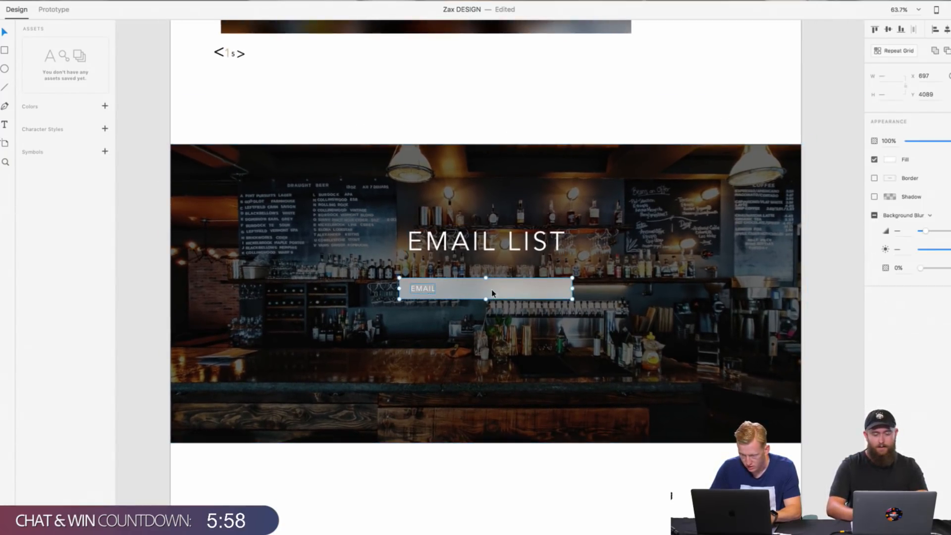
pyautogui.rightClick(492, 293)
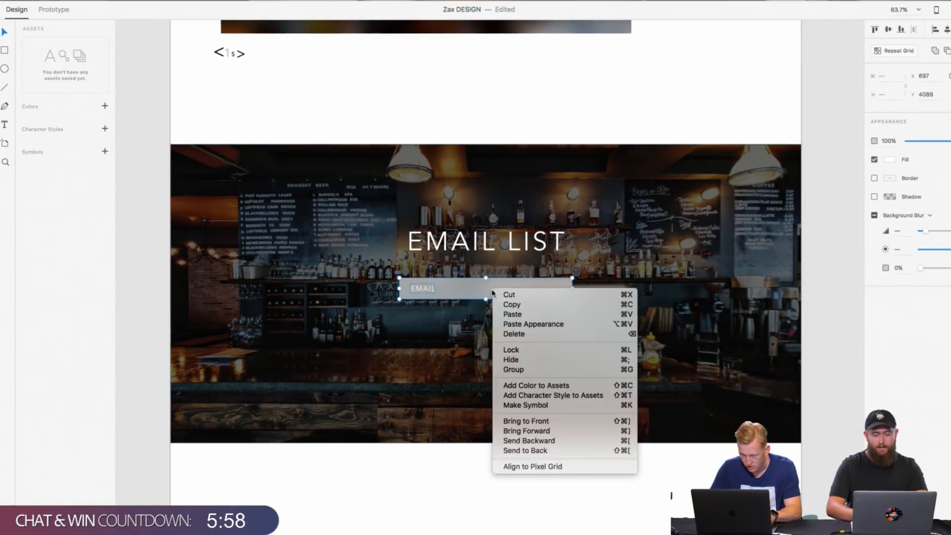
pyautogui.click(532, 370)
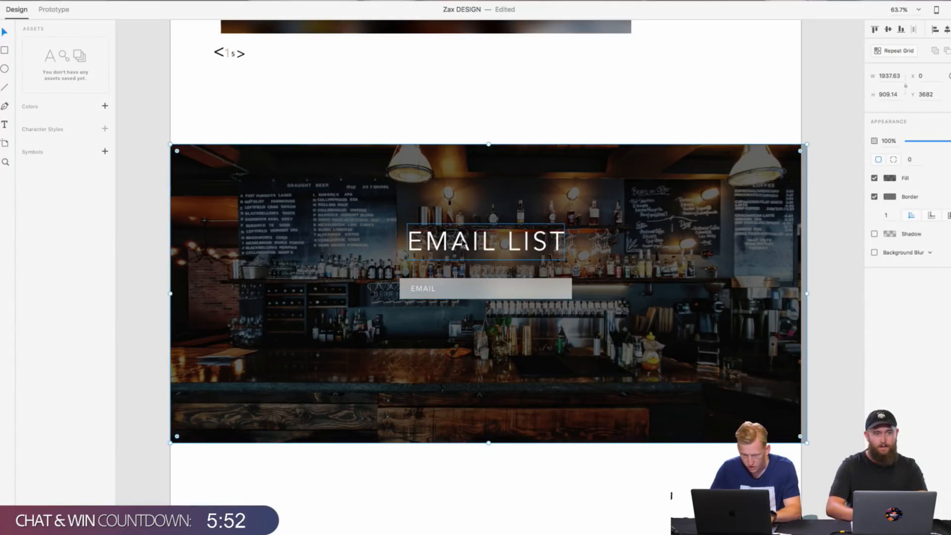
# Step: Duplicate the grouped email field and place the copy directly beneath the original
pyautogui.scroll(-3, 462, 243)
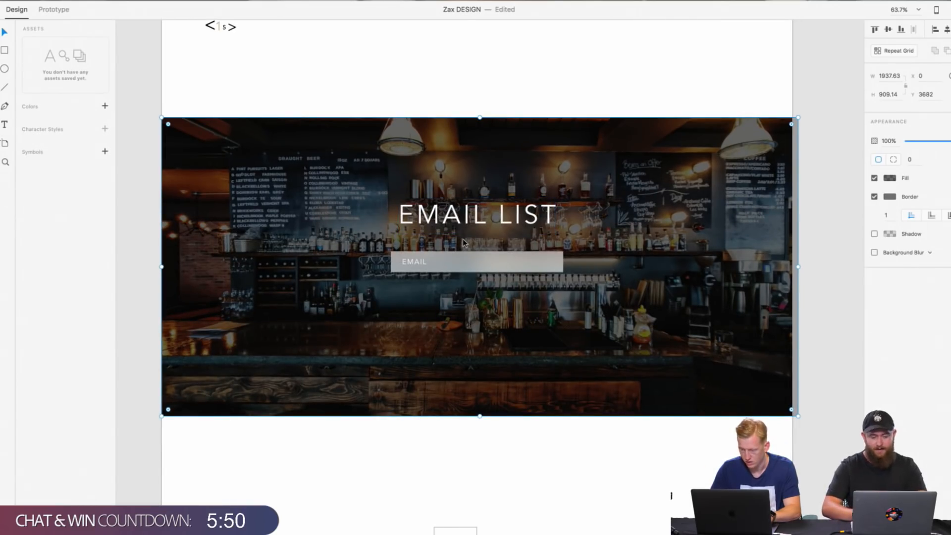
pyautogui.scroll(5, 453, 296)
pyautogui.scroll(10, 453, 298)
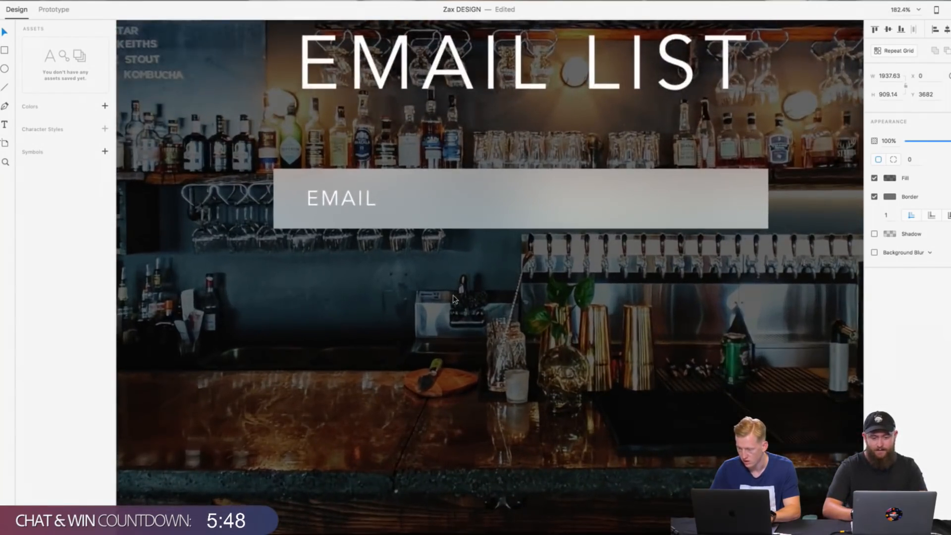
pyautogui.scroll(-15, 452, 297)
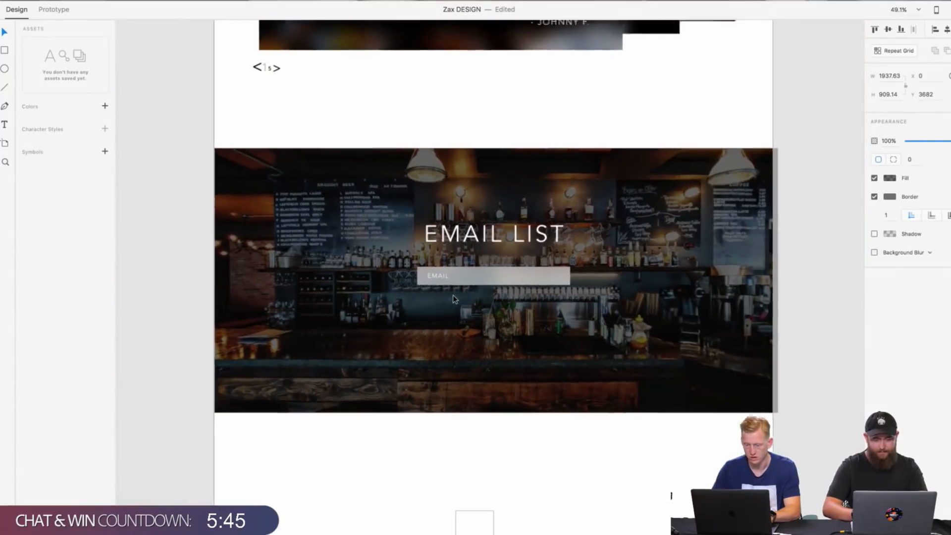
pyautogui.click(485, 281)
pyautogui.rightClick(485, 281)
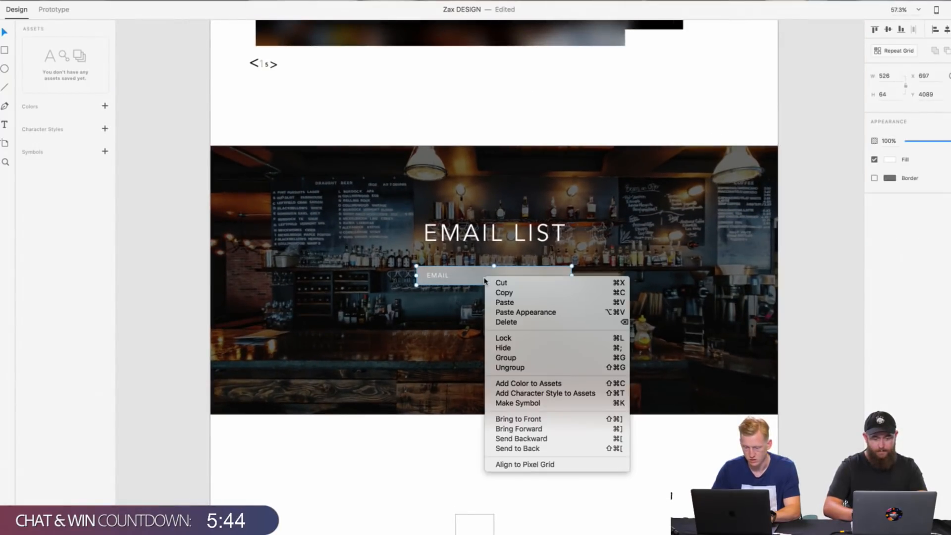
pyautogui.click(495, 293)
pyautogui.rightClick(432, 319)
pyautogui.click(460, 344)
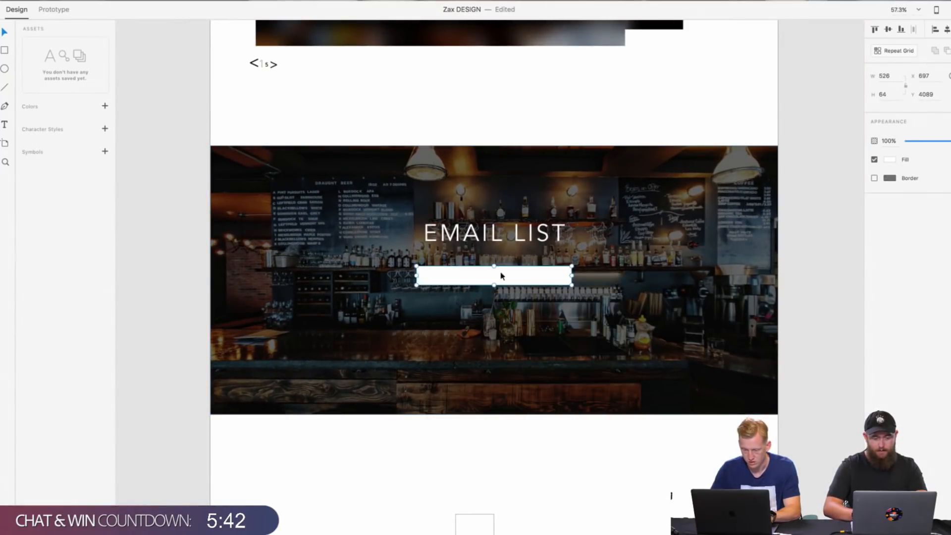
pyautogui.moveTo(501, 274); pyautogui.dragTo(501, 302)
# Step: Change the label in the lower field to SUBMIT and centre it within its rectangle at X 915
pyautogui.doubleClick(437, 305)
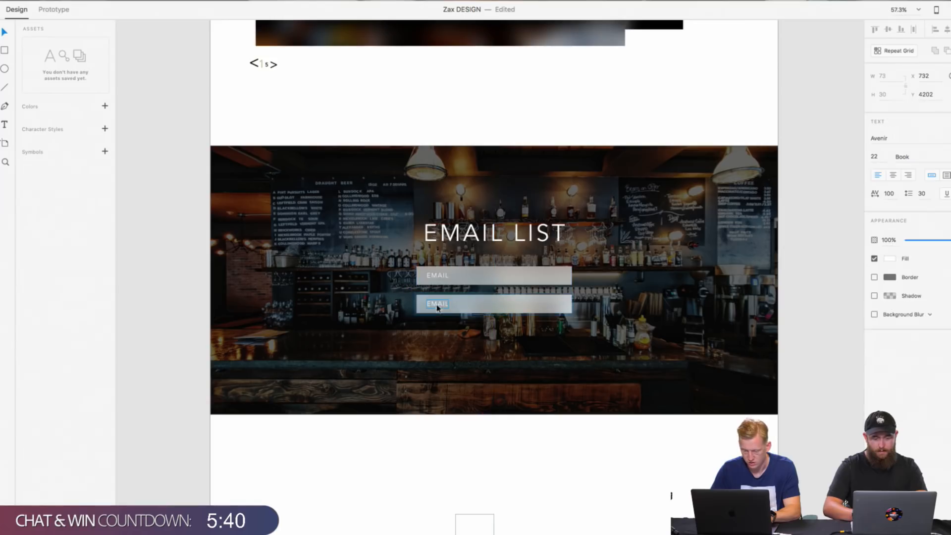
pyautogui.write('SUB')
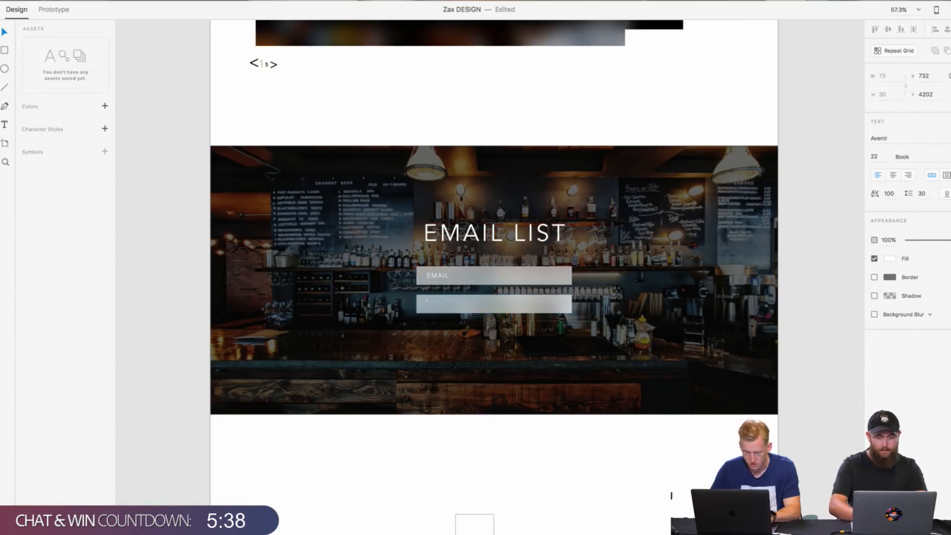
pyautogui.write('MIT')
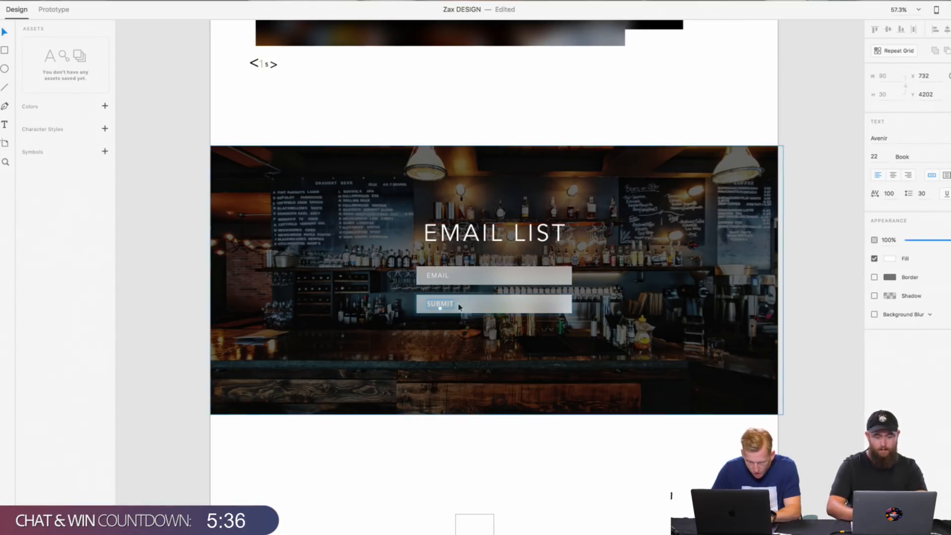
pyautogui.moveTo(440, 303); pyautogui.dragTo(494, 303)
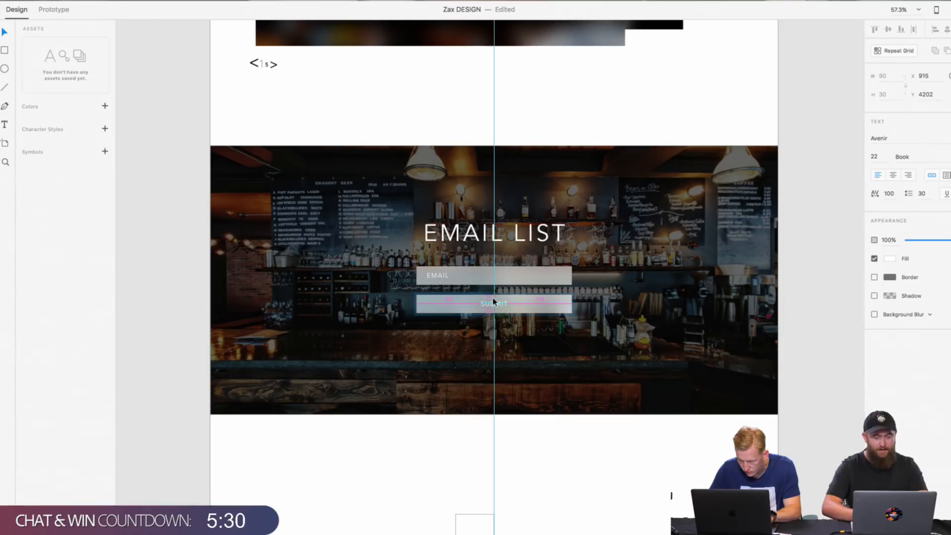
pyautogui.click(384, 412)
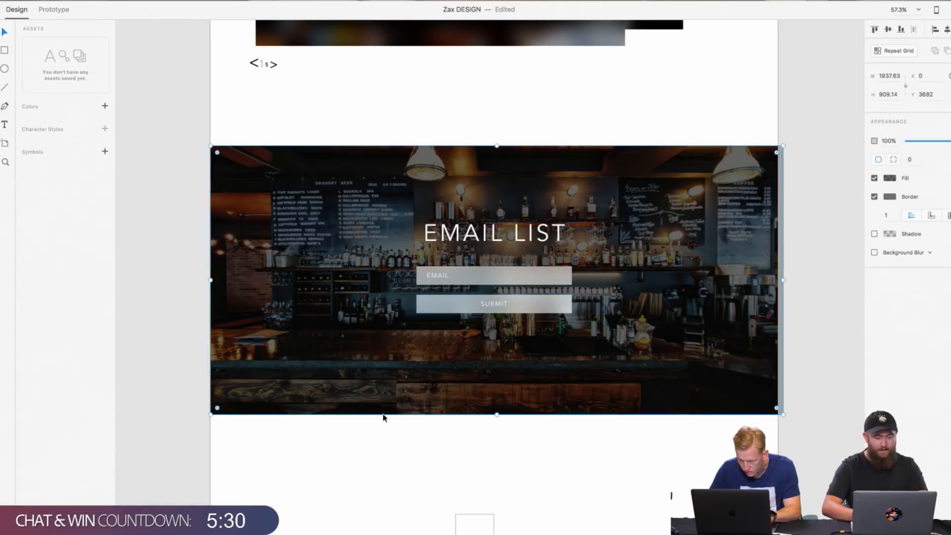
pyautogui.click(580, 461)
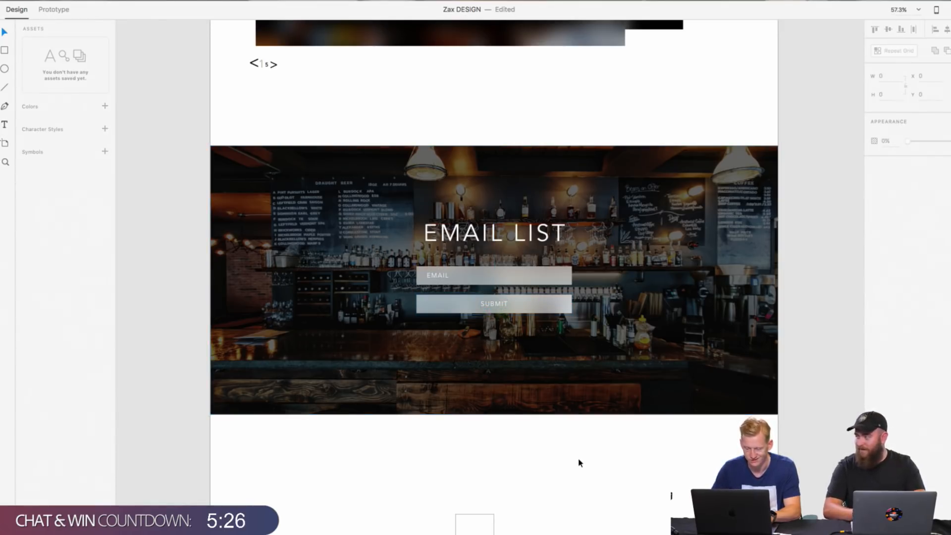
# Step: Move the email and submit fields slightly lower together and reposition the EMAIL LIST heading at X 729, Y 3916
pyautogui.scroll(-2, 545, 396)
pyautogui.scroll(8, 492, 307)
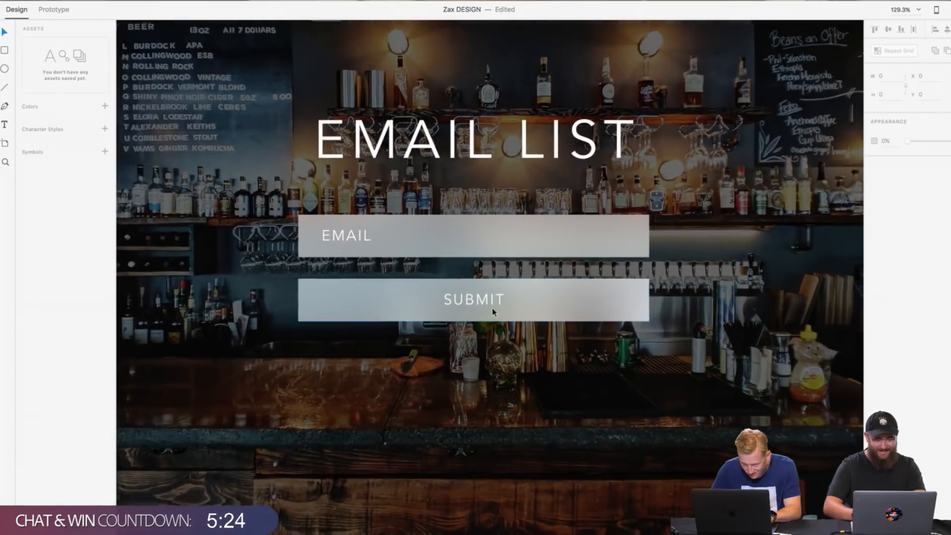
pyautogui.scroll(-3, 492, 308)
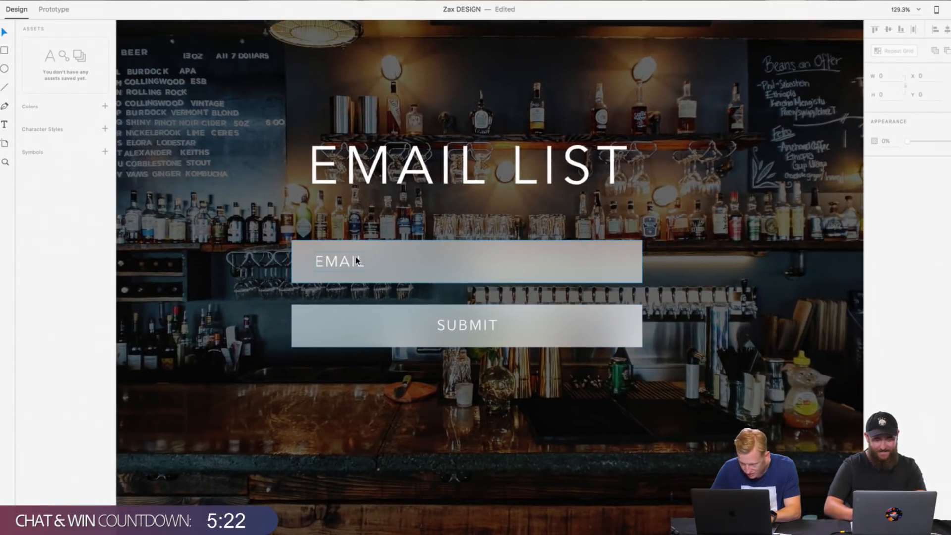
pyautogui.scroll(-4, 357, 260)
pyautogui.scroll(-2, 357, 261)
pyautogui.click(389, 278)
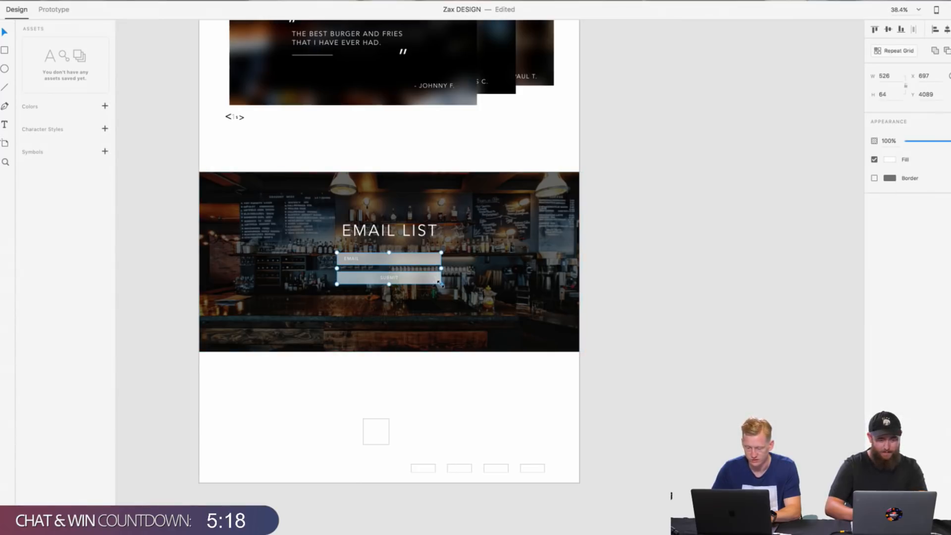
pyautogui.moveTo(441, 284); pyautogui.dragTo(425, 291)
pyautogui.press('super+z')
pyautogui.click(648, 218)
pyautogui.moveTo(380, 228); pyautogui.dragTo(382, 229)
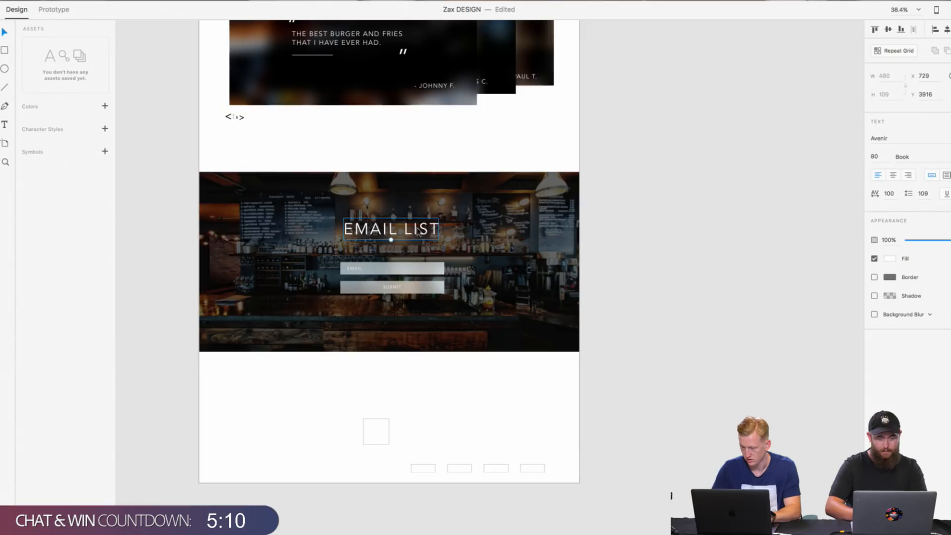
# Step: Copy the burger-and-fries quote from the Reviews section and place the copy under the EMAIL LIST heading at X 770.59, Y 4024.98
pyautogui.scroll(5, 465, 230)
pyautogui.click(357, 270)
pyautogui.rightClick(358, 271)
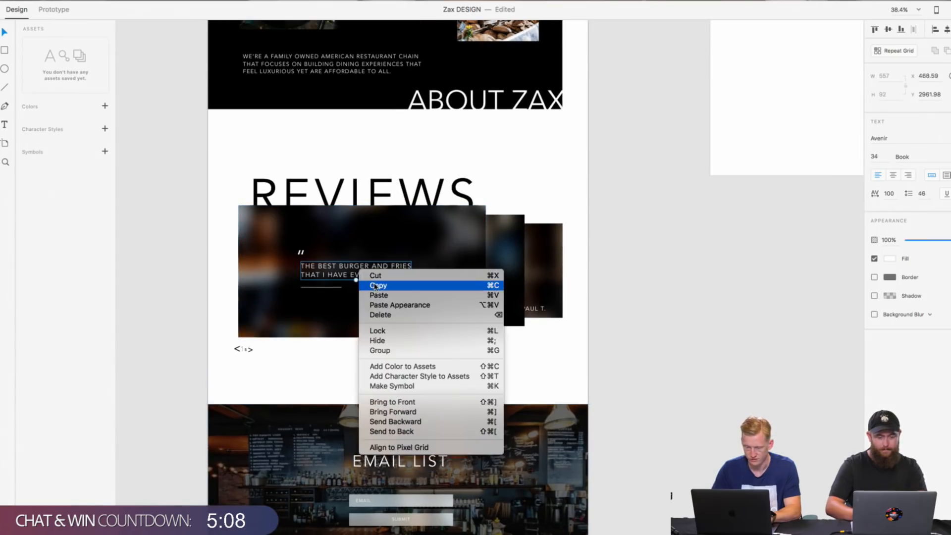
pyautogui.rightClick(615, 305)
pyautogui.click(625, 310)
pyautogui.moveTo(375, 275); pyautogui.dragTo(436, 485)
pyautogui.scroll(-3, 437, 489)
pyautogui.scroll(5, 437, 489)
pyautogui.scroll(-4, 438, 488)
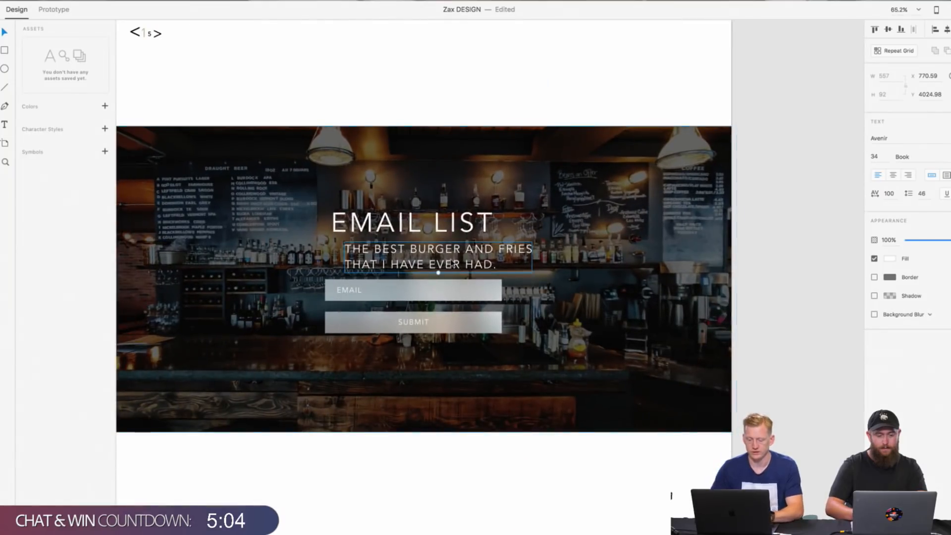
# Step: Raise the EMAIL LIST heading and shift the copied quote beneath it to X 728.59, Y 3990.98
pyautogui.click(448, 232)
pyautogui.moveTo(448, 232); pyautogui.dragTo(449, 208)
pyautogui.moveTo(446, 257)
pyautogui.mouseDown()
pyautogui.moveTo(431, 257)
pyautogui.moveTo(439, 252)
pyautogui.mouseUp()
# Step: Clear the text of the copied quote beneath the EMAIL LIST heading
pyautogui.doubleClick(440, 253)
pyautogui.press('BackSpace')
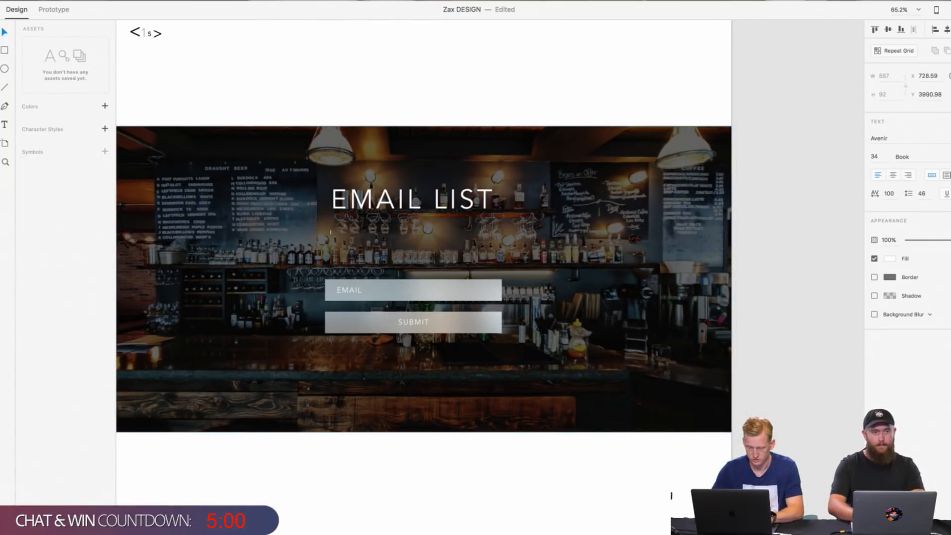
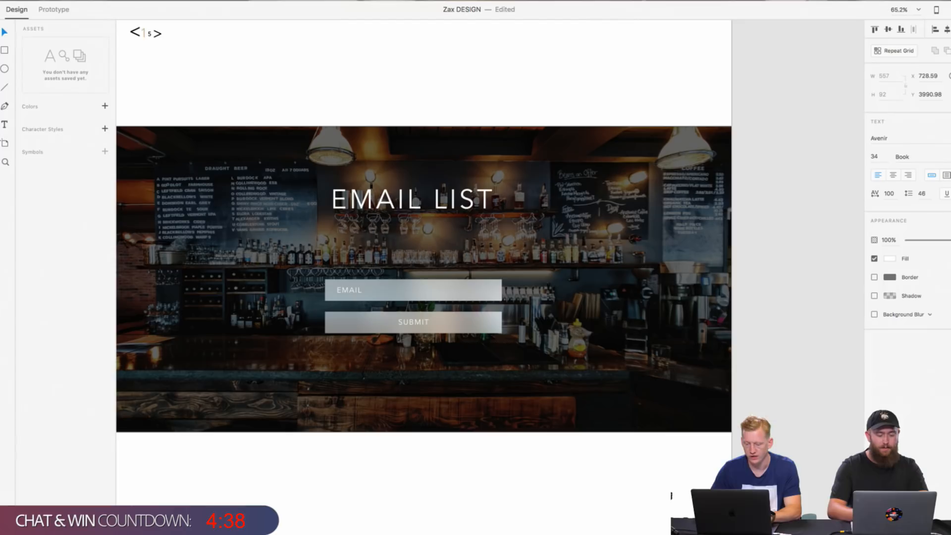
# Step: Enter "JOIN FOR EXCLUSIVE" as the descriptive text beneath the EMAIL LIST heading
pyautogui.write('JOIN FOR EX')
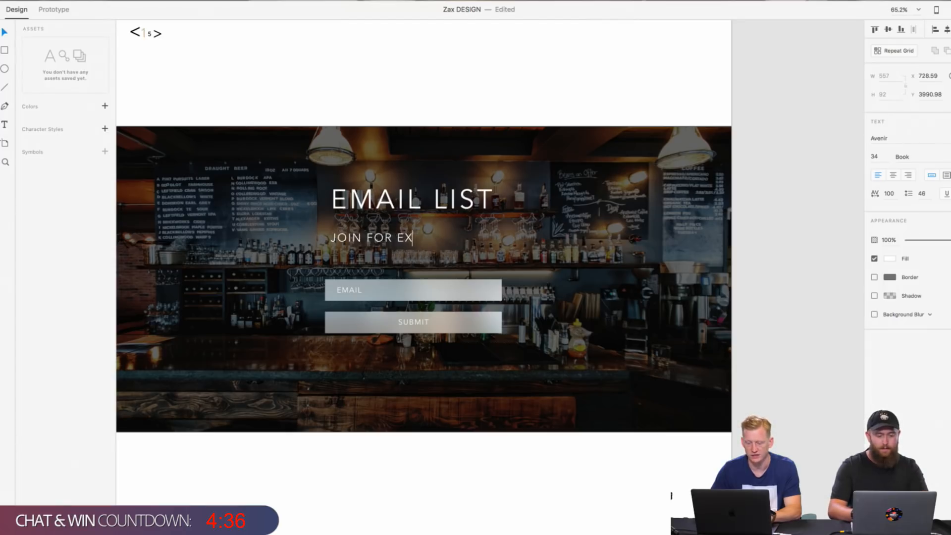
pyautogui.write('CLUSIVE')
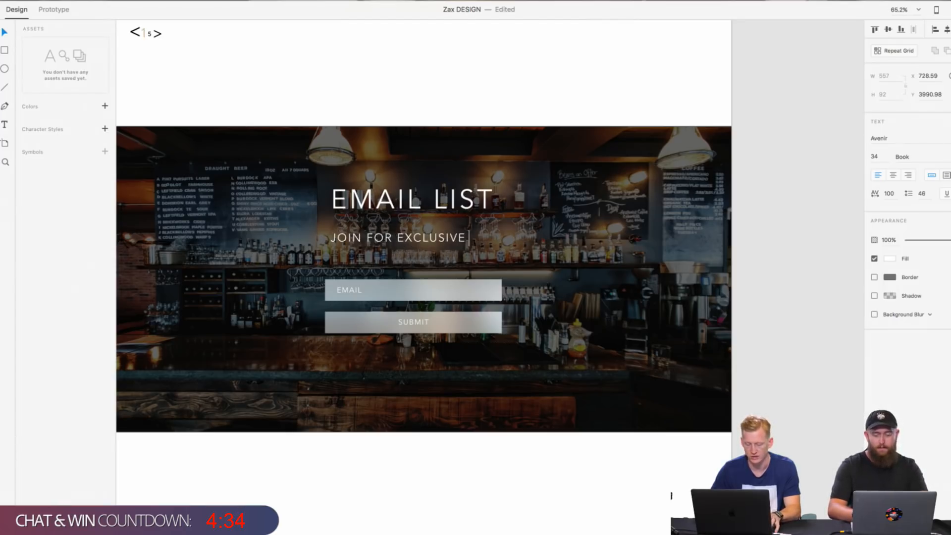
pyautogui.write(' PI')
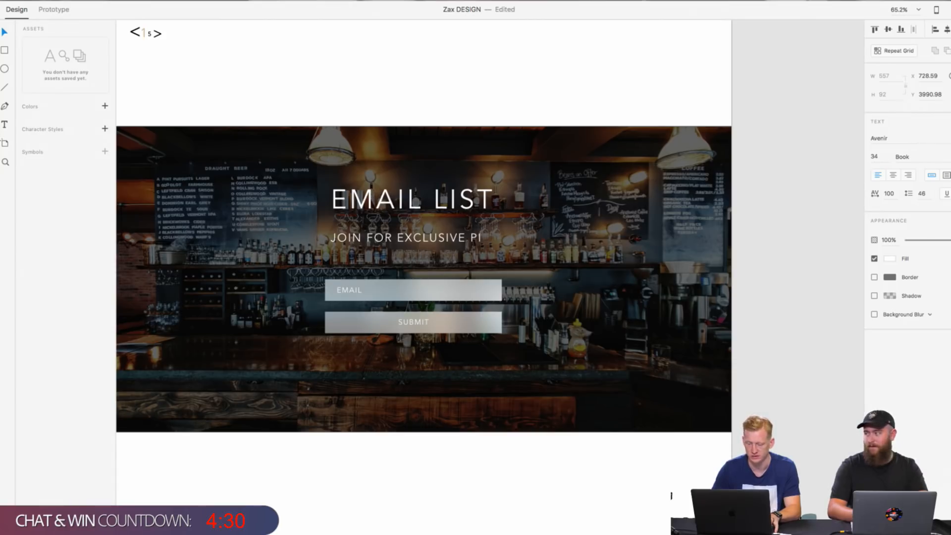
pyautogui.press('BackSpace')
pyautogui.press('BackSpace')
pyautogui.press('BackSpace')
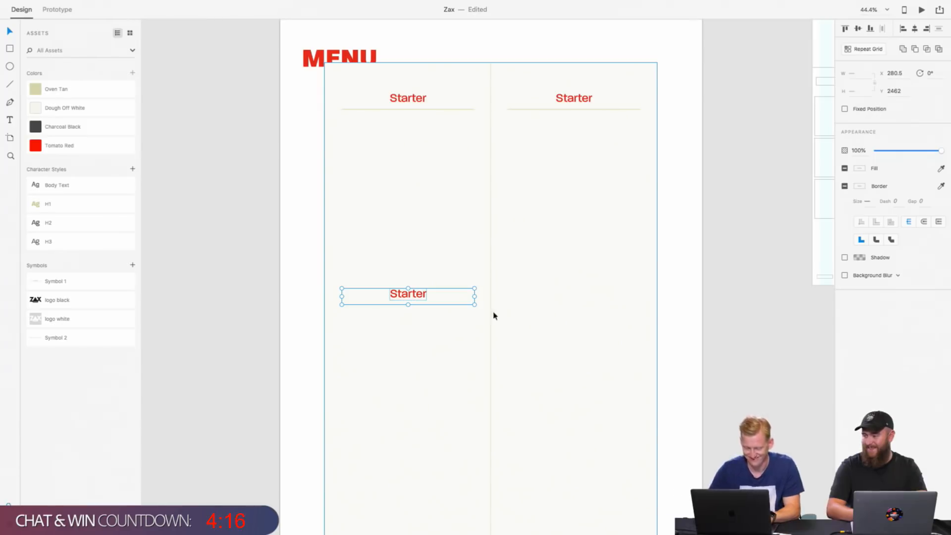
# Step: In the Zax document, nudge the lower Starter heading and its divider line left together to X 279.5
pyautogui.press('alt')
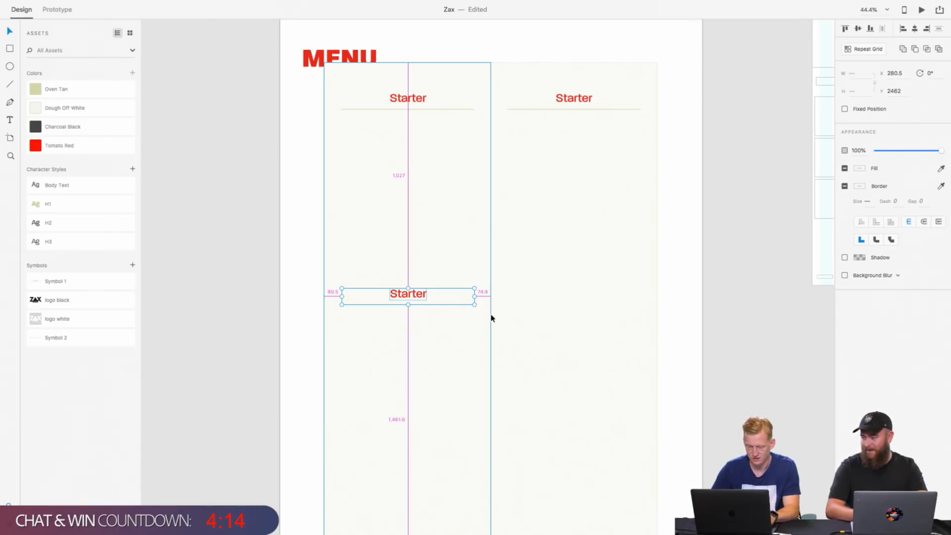
pyautogui.press('Left')
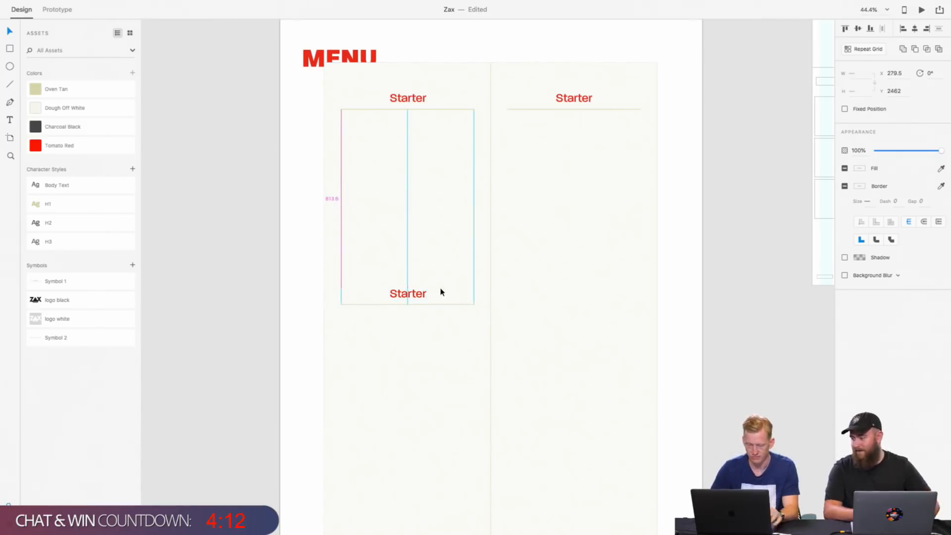
pyautogui.press('alt')
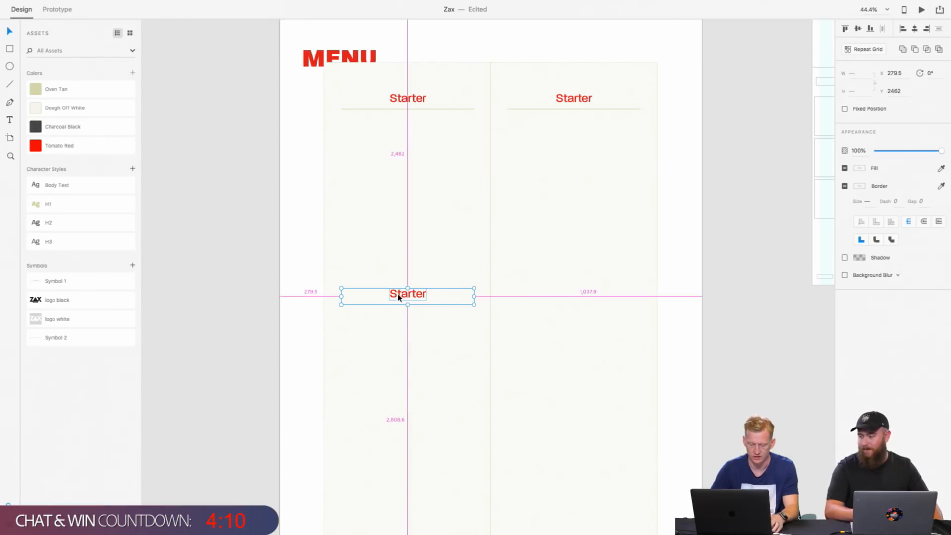
pyautogui.moveTo(399, 297); pyautogui.dragTo(501, 158)
pyautogui.press('Delete')
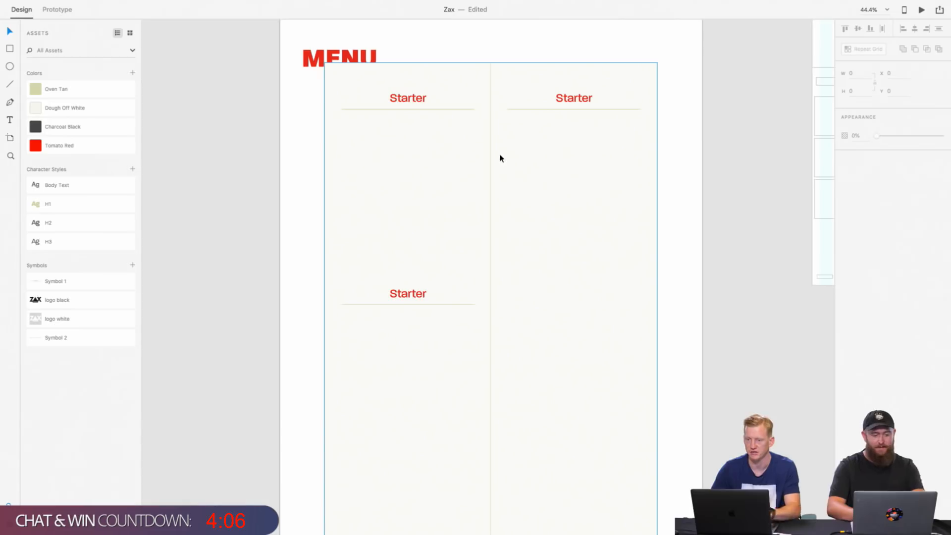
# Step: Change the text of the lower Starter heading in the menu's first column to "Drinks"
pyautogui.doubleClick(403, 295)
pyautogui.write('Drin')
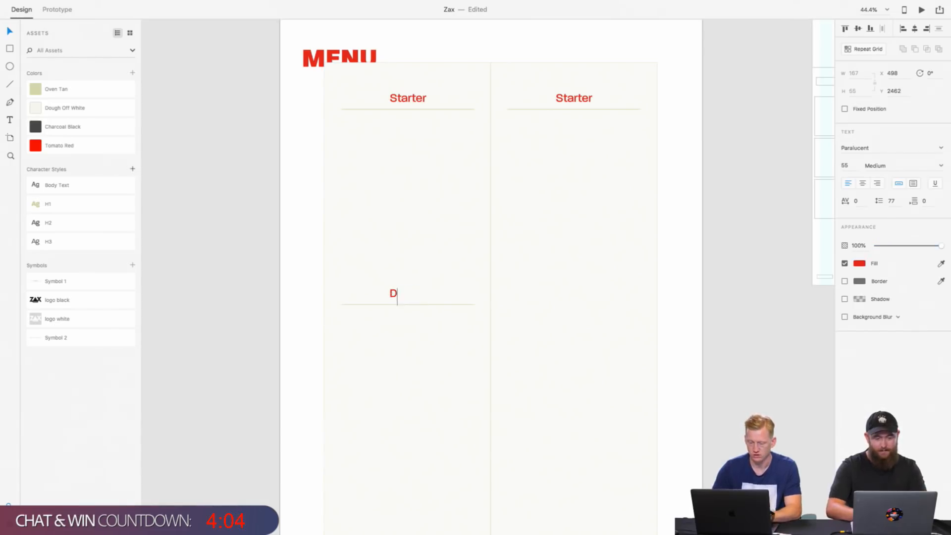
pyautogui.press('BackSpace')
pyautogui.write('nks')
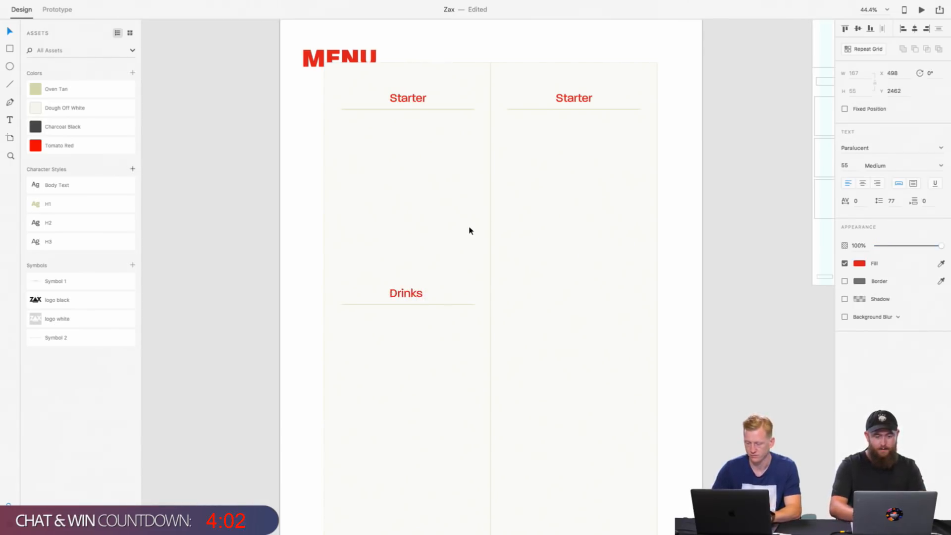
pyautogui.press('Escape')
# Step: Centre-align the text of the Drinks heading and both Starter headings together
pyautogui.keyDown('shift'); pyautogui.click(422, 98); pyautogui.keyUp('shift')
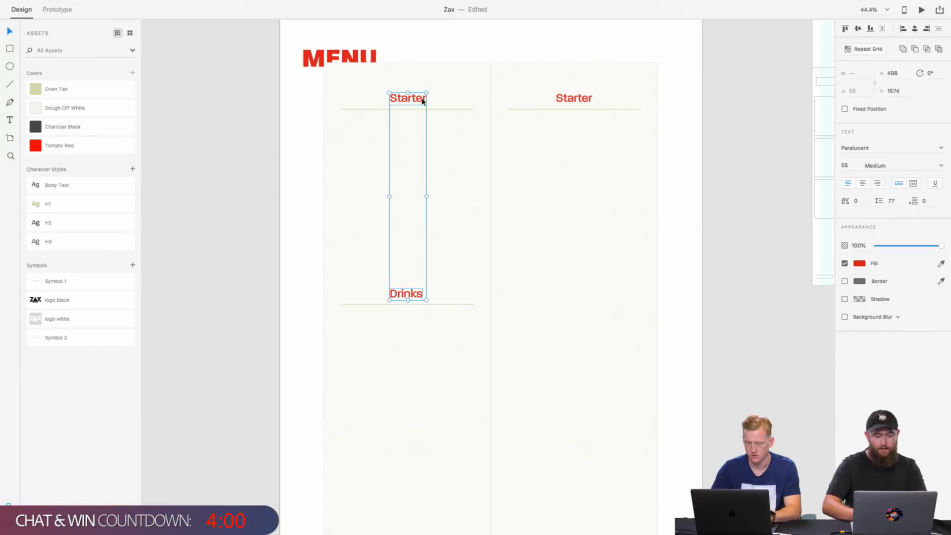
pyautogui.keyDown('shift'); pyautogui.click(575, 99); pyautogui.keyUp('shift')
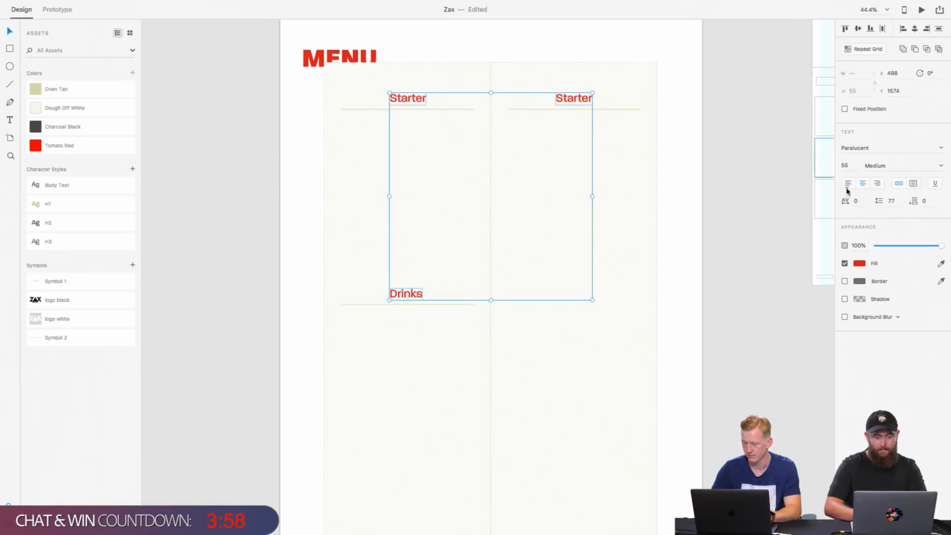
pyautogui.click(456, 386)
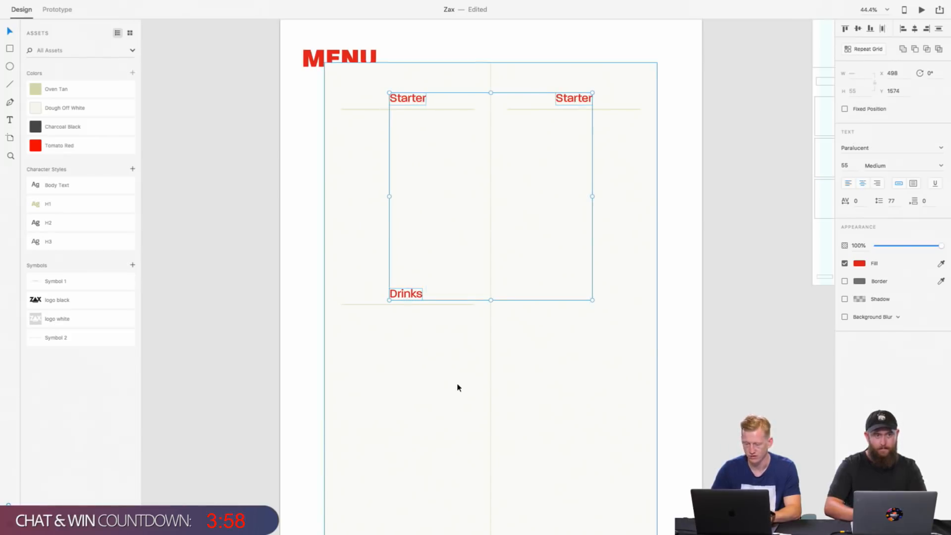
pyautogui.click(441, 309)
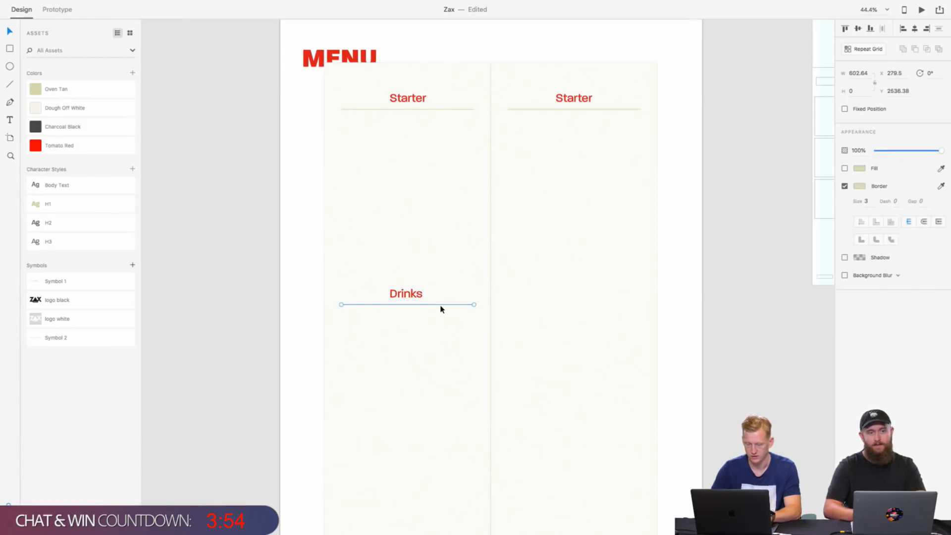
pyautogui.keyDown('shift'); pyautogui.click(418, 295); pyautogui.keyUp('shift')
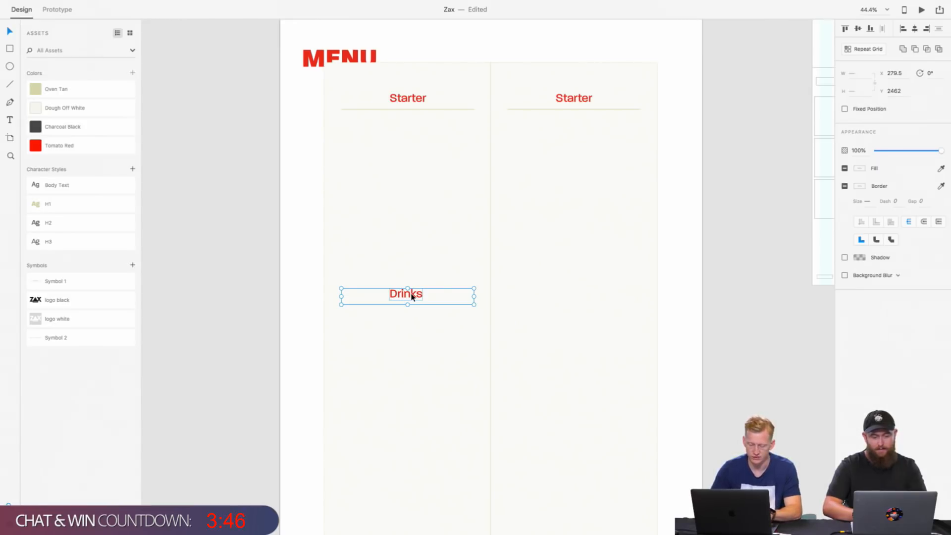
pyautogui.moveTo(412, 296); pyautogui.dragTo(553, 207)
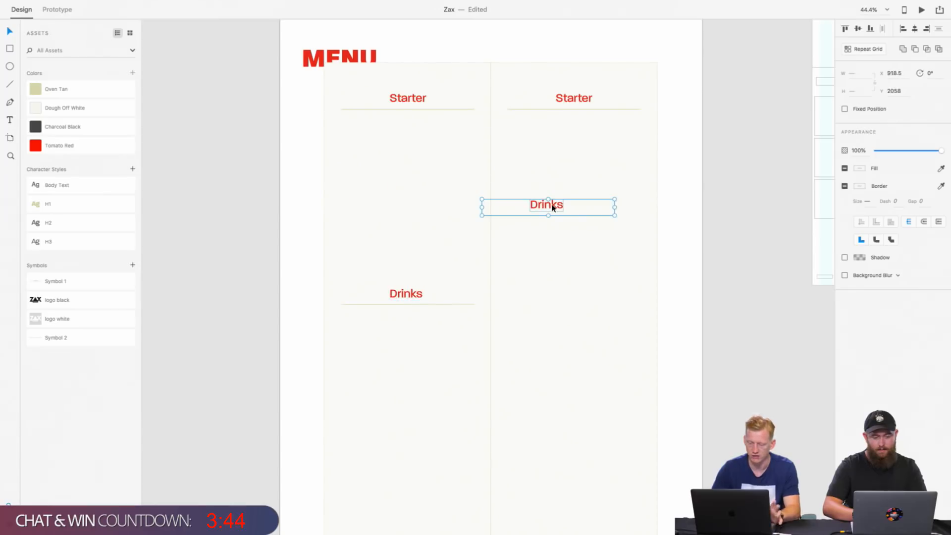
pyautogui.press('Delete')
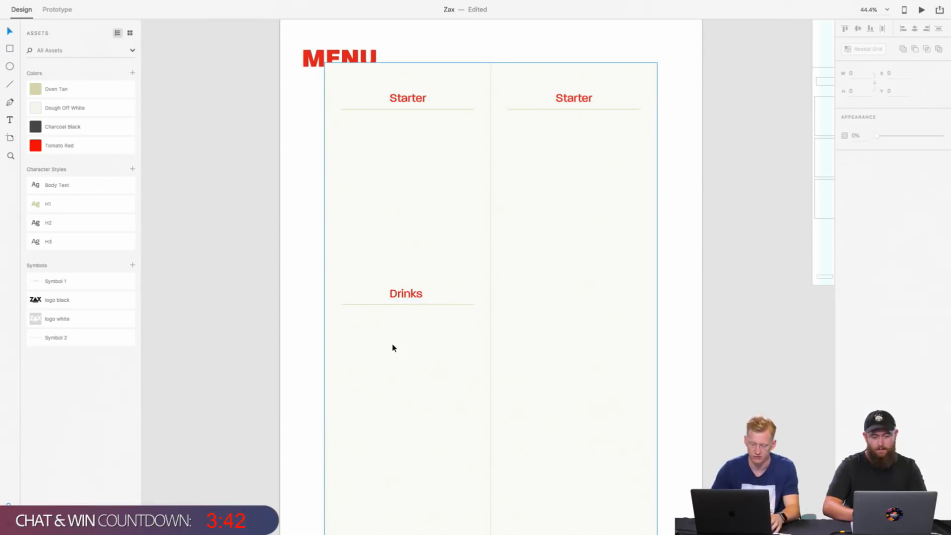
pyautogui.moveTo(403, 296); pyautogui.dragTo(507, 259)
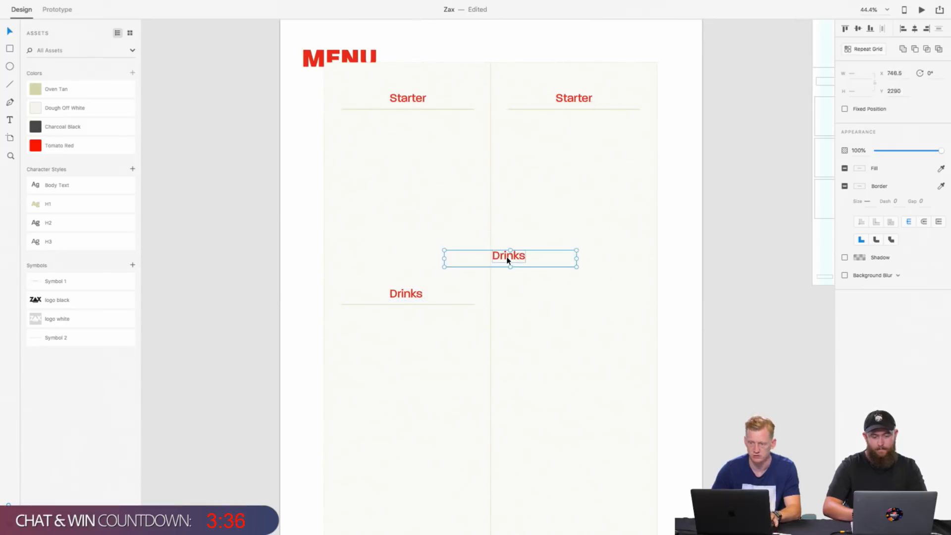
pyautogui.press('Delete')
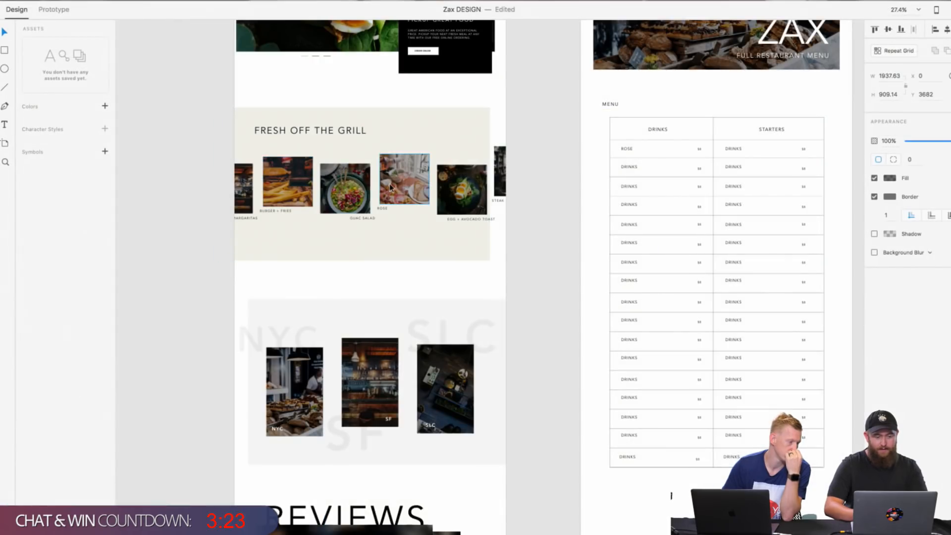
# Step: In the Zax DESIGN document, delete the upper grid of placeholder squares on the Order Online artboard
pyautogui.hscroll(2, 390, 184)
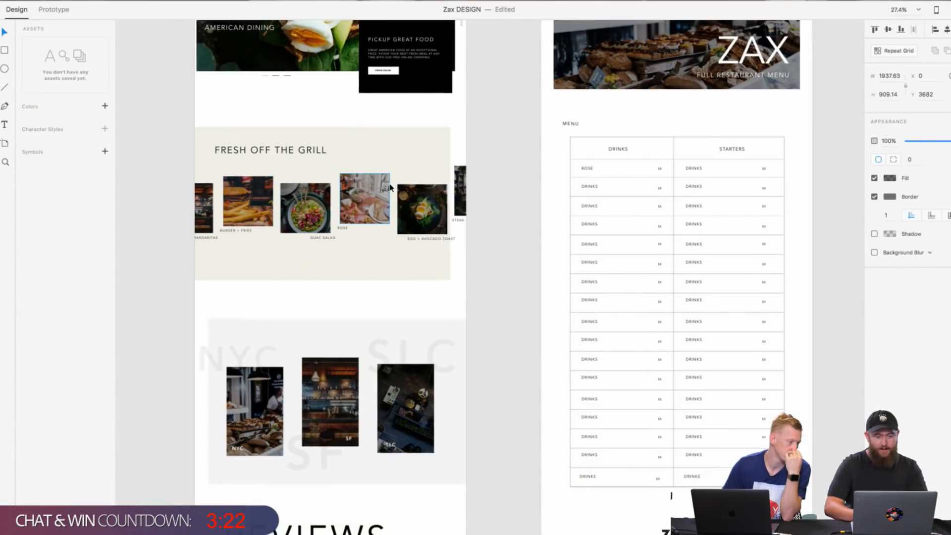
pyautogui.scroll(-2, 390, 184)
pyautogui.hscroll(10, 390, 187)
pyautogui.scroll(4, 390, 187)
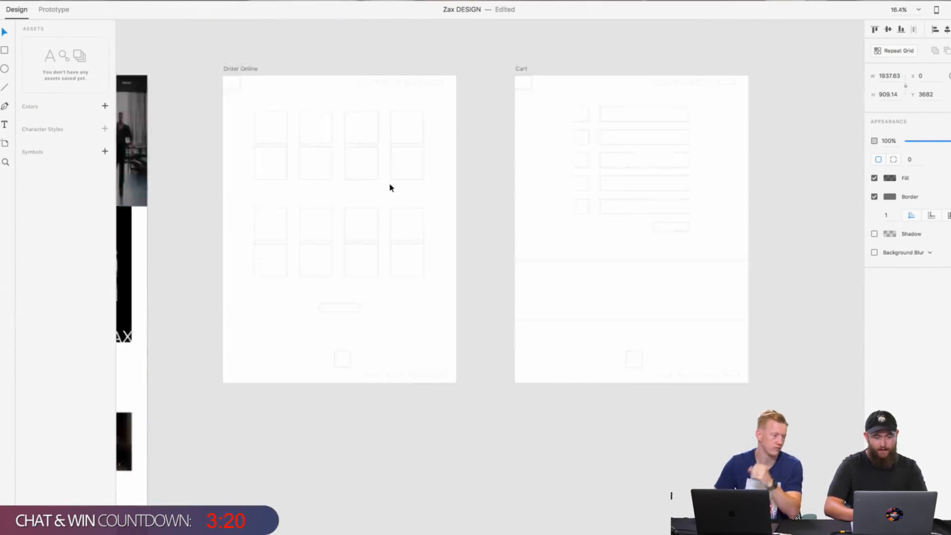
pyautogui.scroll(5, 390, 188)
pyautogui.click(423, 223)
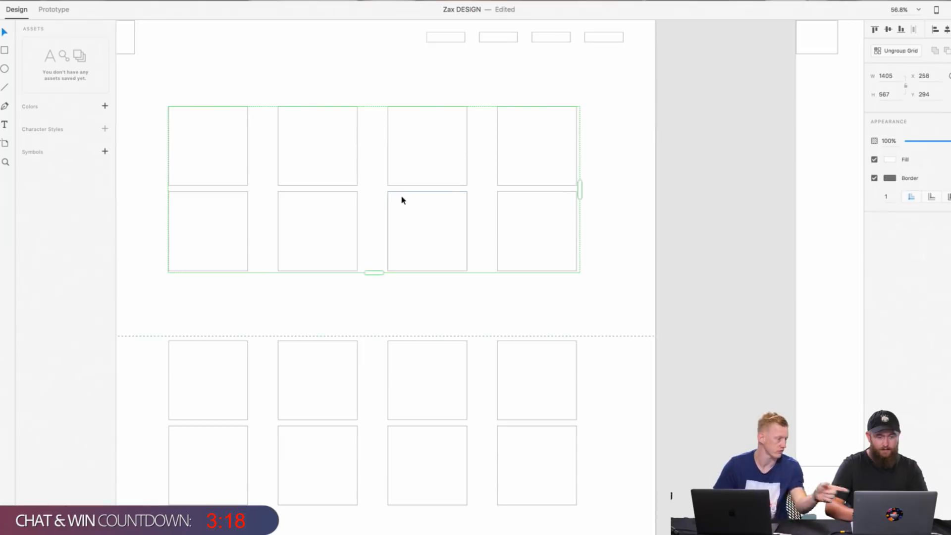
pyautogui.scroll(1, 403, 208)
pyautogui.scroll(-1, 404, 208)
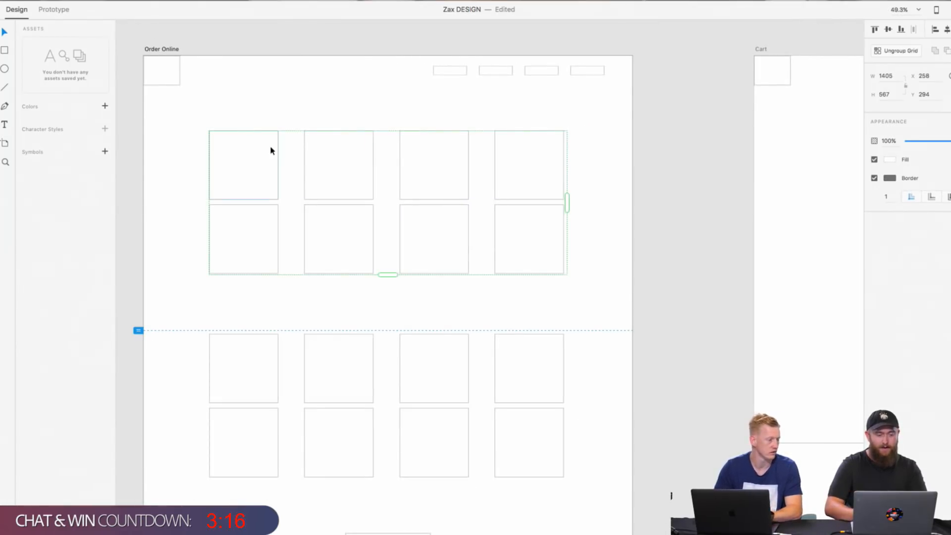
pyautogui.press('Delete')
# Step: Draw a 259 by 259 square in the emptied upper area of Order Online and place it at X 258, Y 318
pyautogui.click(5, 50)
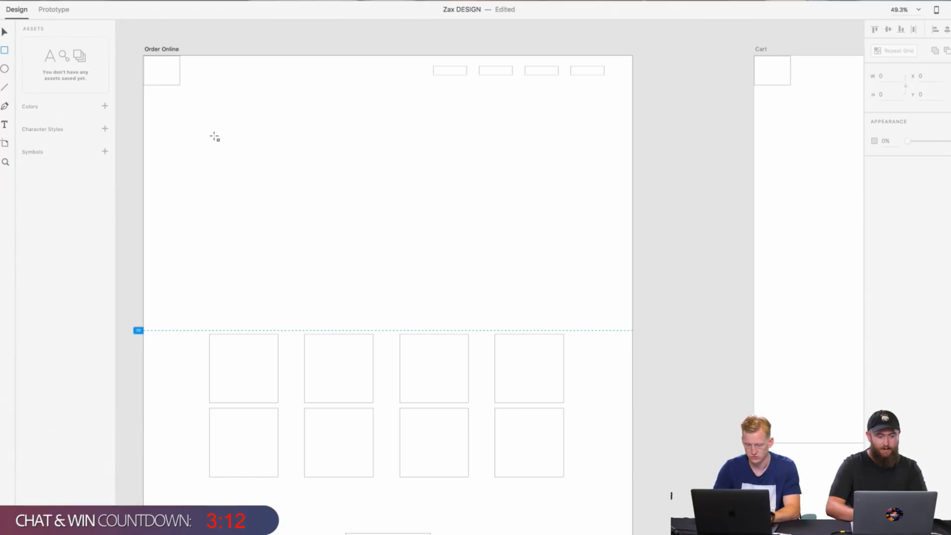
pyautogui.moveTo(215, 136); pyautogui.dragTo(284, 203)
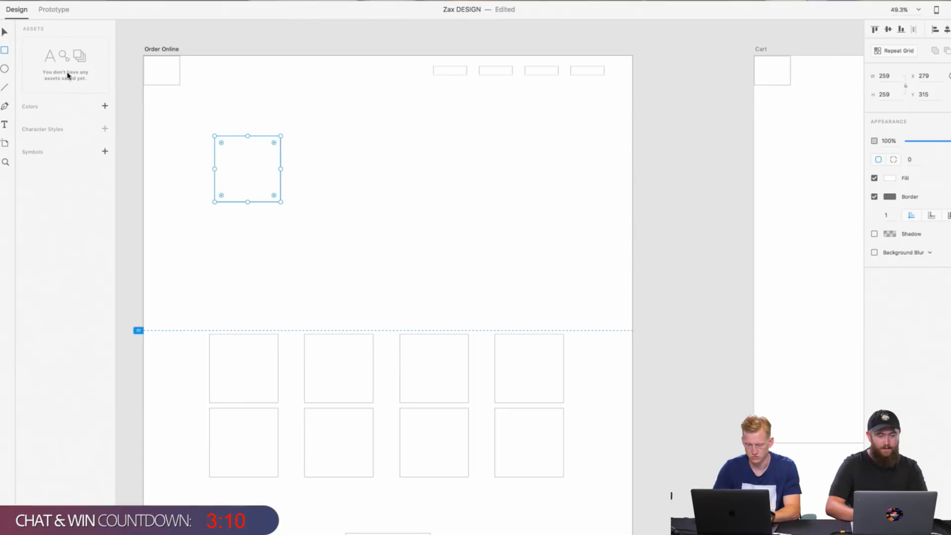
pyautogui.click(5, 33)
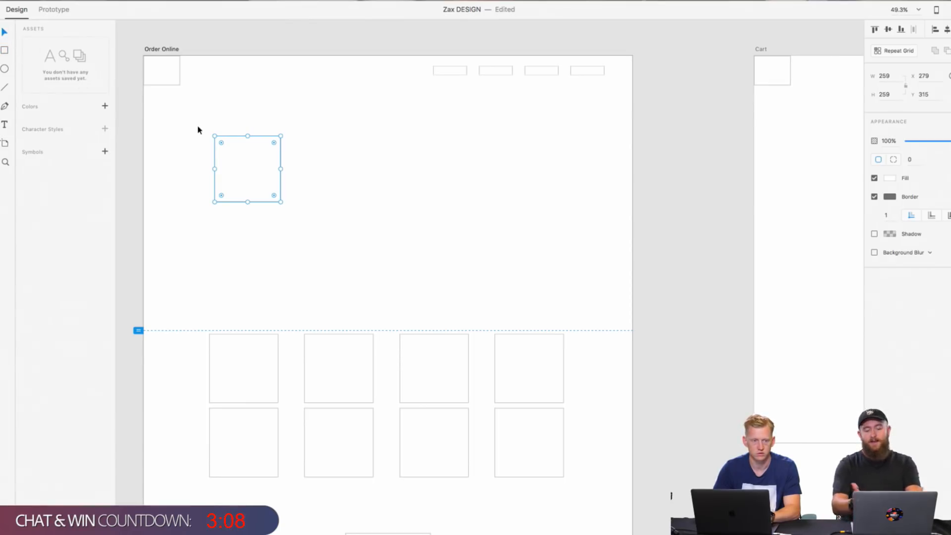
pyautogui.moveTo(261, 181); pyautogui.dragTo(256, 182)
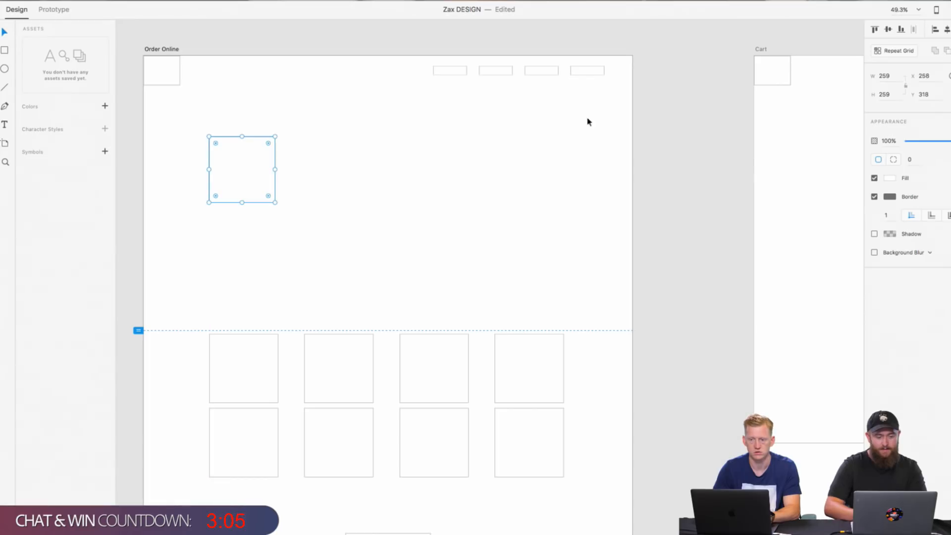
# Step: Turn the square into a Repeat Grid of five columns and two rows, extended to 1388 by 546
pyautogui.click(898, 50)
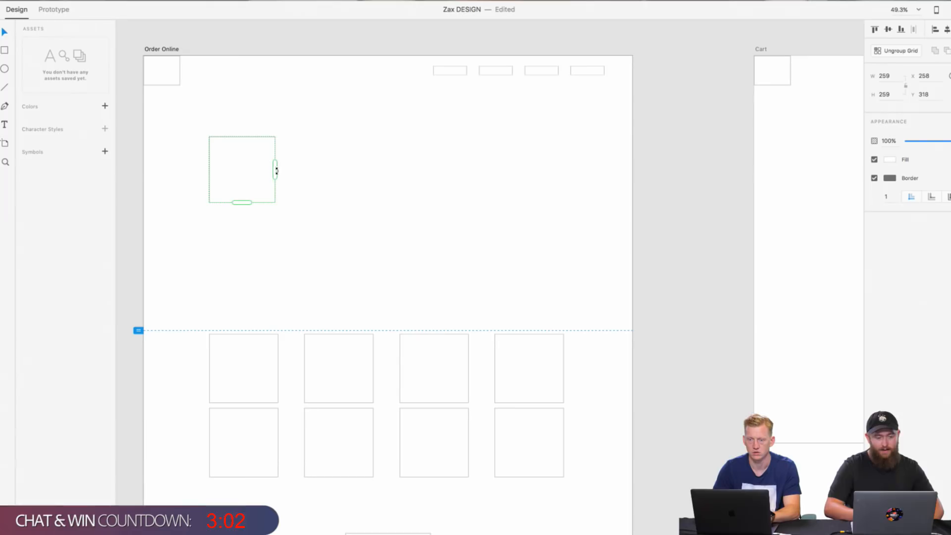
pyautogui.moveTo(276, 170); pyautogui.dragTo(562, 170)
pyautogui.moveTo(386, 203); pyautogui.dragTo(395, 276)
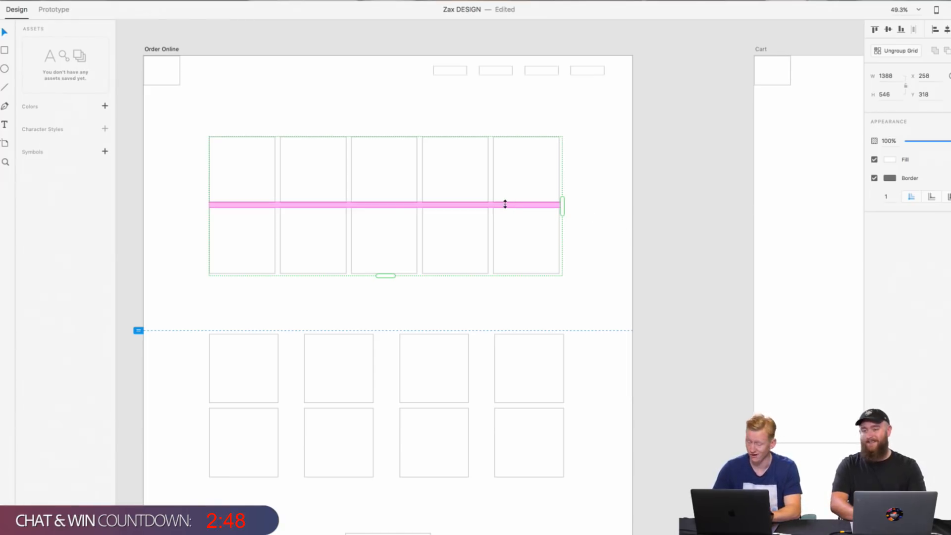
pyautogui.click(619, 242)
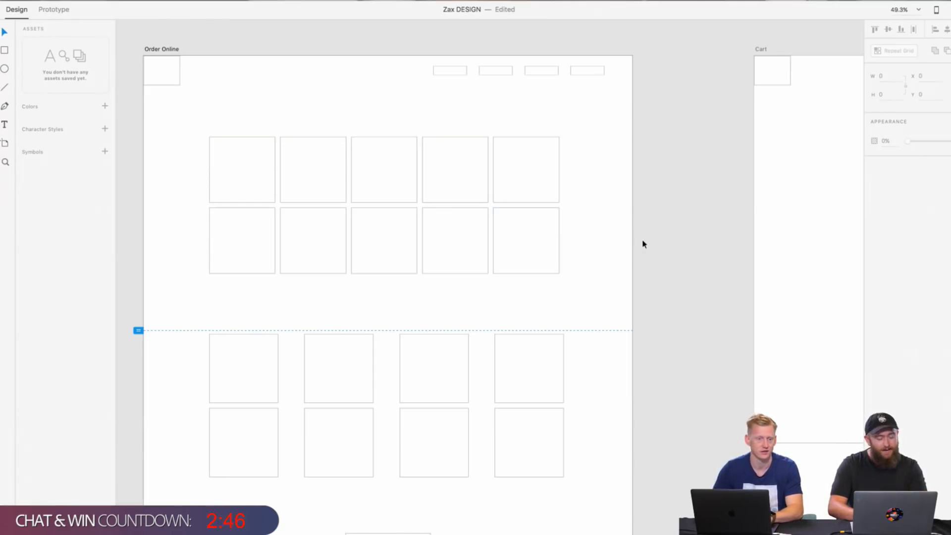
# Step: Move the new grid up to Y 287 and widen its row gap to make the grid 720 high
pyautogui.hscroll(-5, 644, 244)
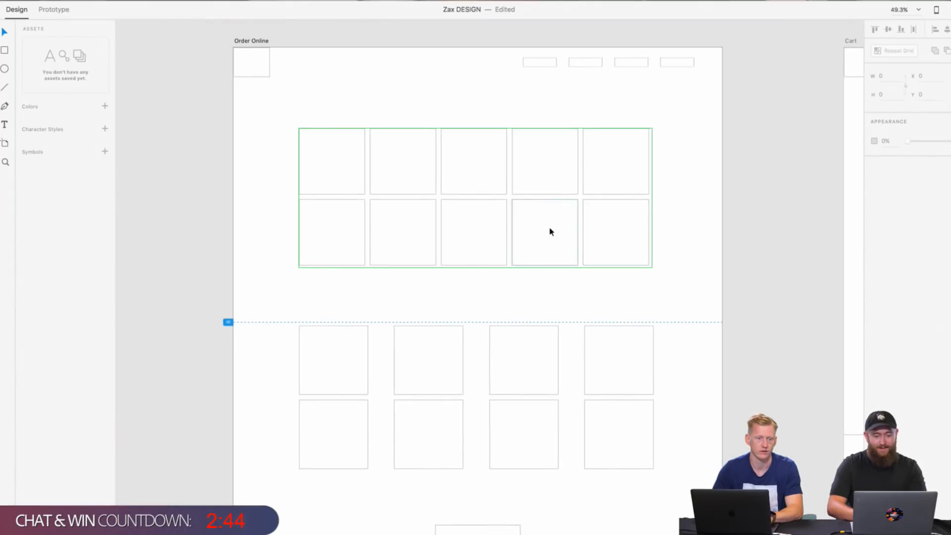
pyautogui.click(539, 209)
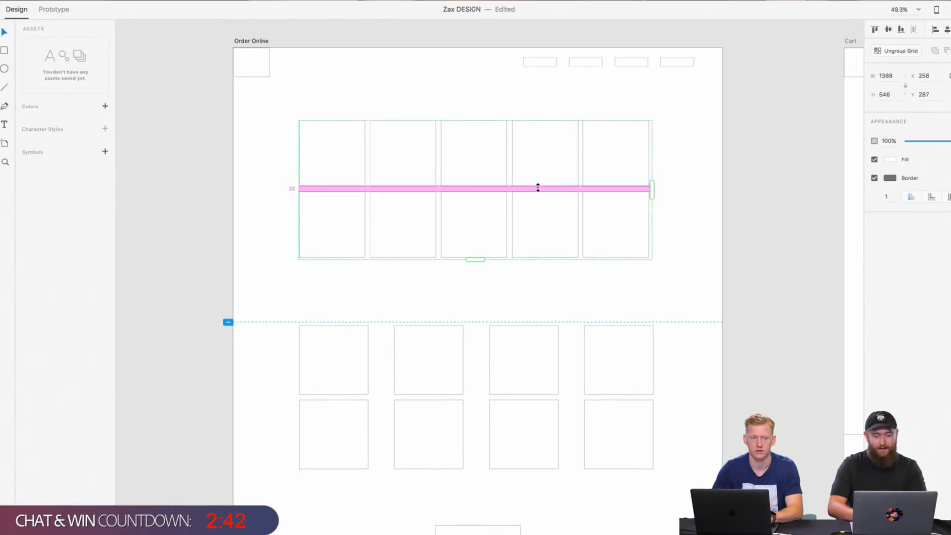
pyautogui.moveTo(537, 187); pyautogui.dragTo(535, 234)
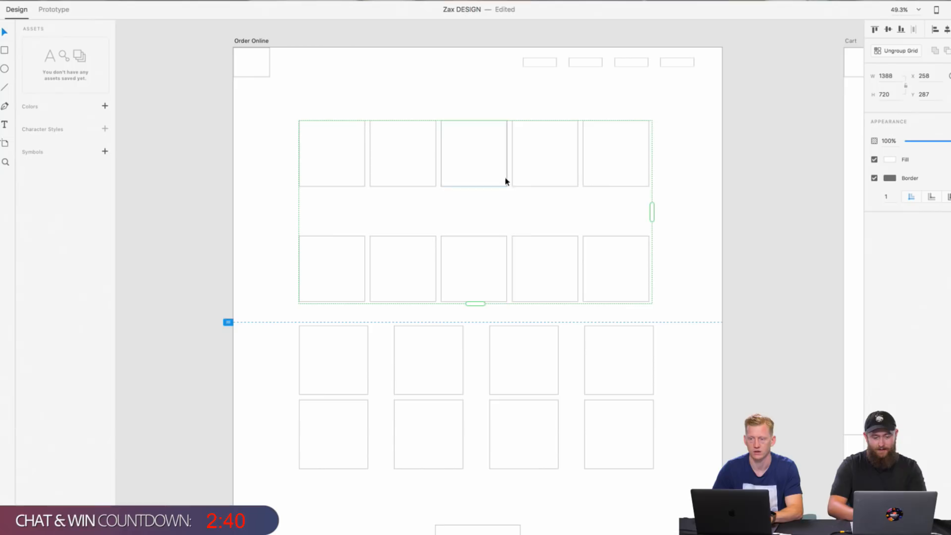
# Step: Widen the grid's column gaps to a total width of 1616 and reposition the grid at X 152, Y 279
pyautogui.moveTo(507, 178); pyautogui.dragTo(550, 177)
pyautogui.moveTo(683, 163); pyautogui.dragTo(656, 161)
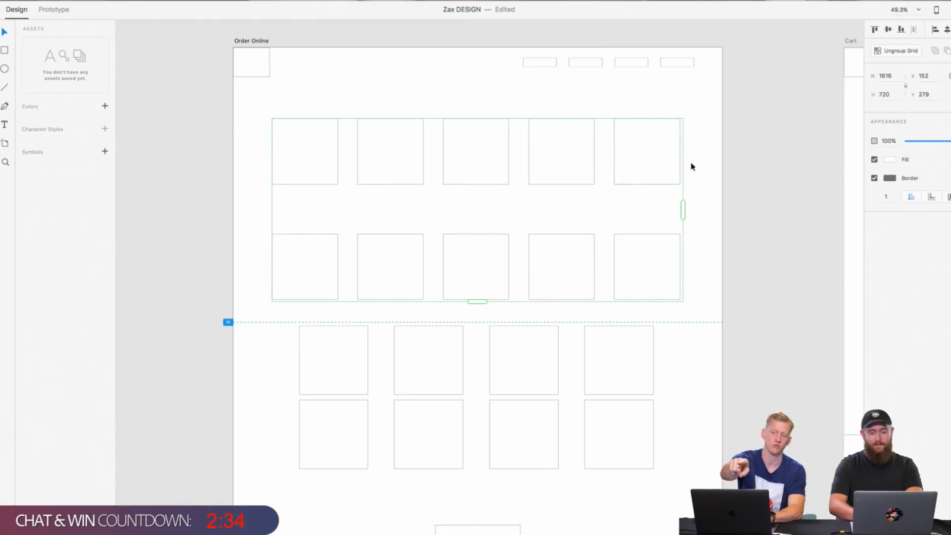
pyautogui.doubleClick(401, 151)
pyautogui.moveTo(401, 151)
pyautogui.mouseDown()
pyautogui.moveTo(402, 217)
pyautogui.moveTo(410, 136)
pyautogui.mouseUp()
pyautogui.moveTo(393, 169)
pyautogui.mouseDown()
pyautogui.moveTo(382, 161)
pyautogui.moveTo(401, 152)
pyautogui.mouseUp()
pyautogui.click(765, 173)
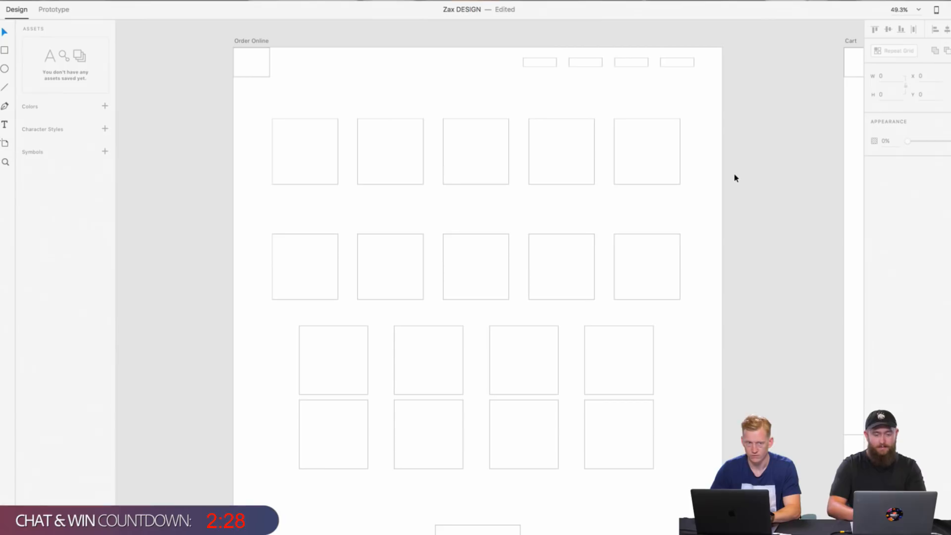
# Step: Undo the five-column grid edits on Order Online until its upper block is the original four-column, two-row grid again
pyautogui.press('super+z')
pyautogui.press('super+z')
pyautogui.press('super+z')
pyautogui.press('super+z')
pyautogui.press('super+z')
pyautogui.press('super+z')
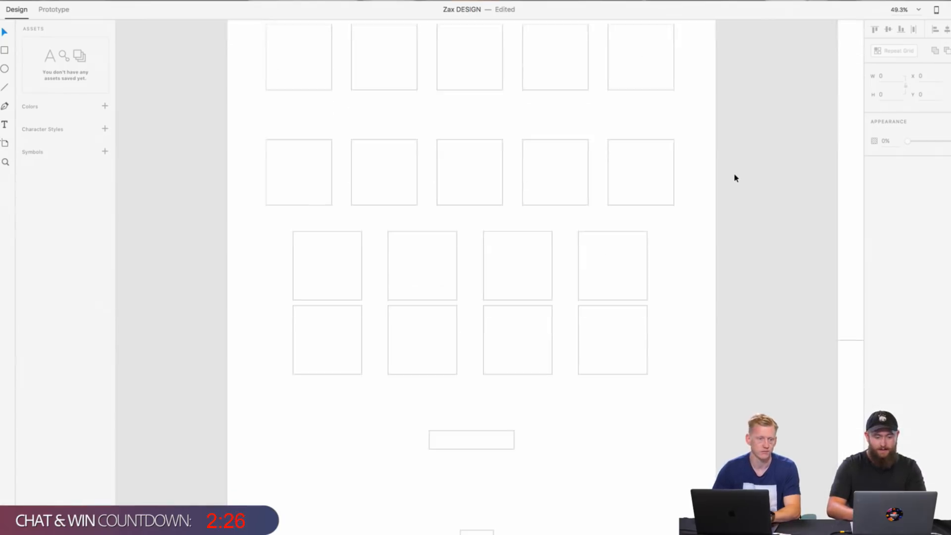
pyautogui.press('super+z')
pyautogui.press('super+z')
pyautogui.press('super+z')
pyautogui.press('super+z')
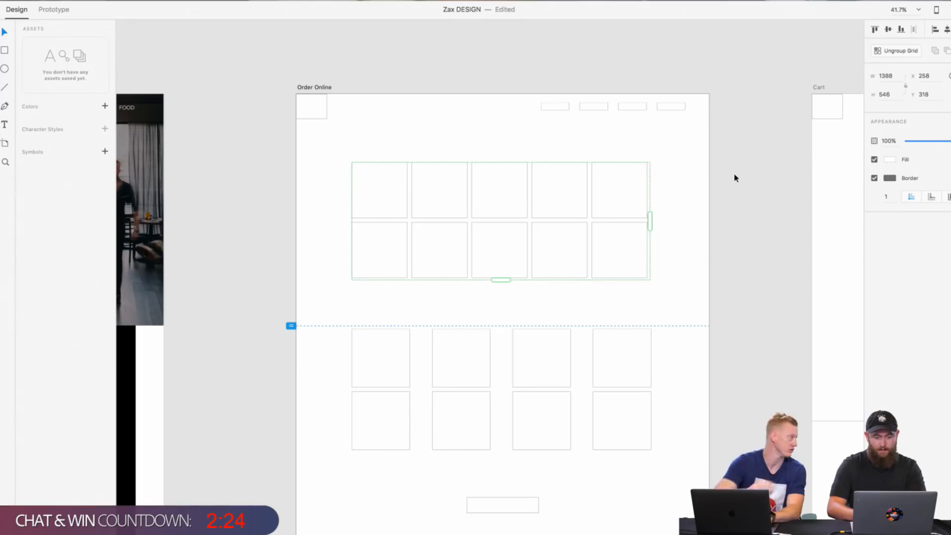
pyautogui.press('super+z')
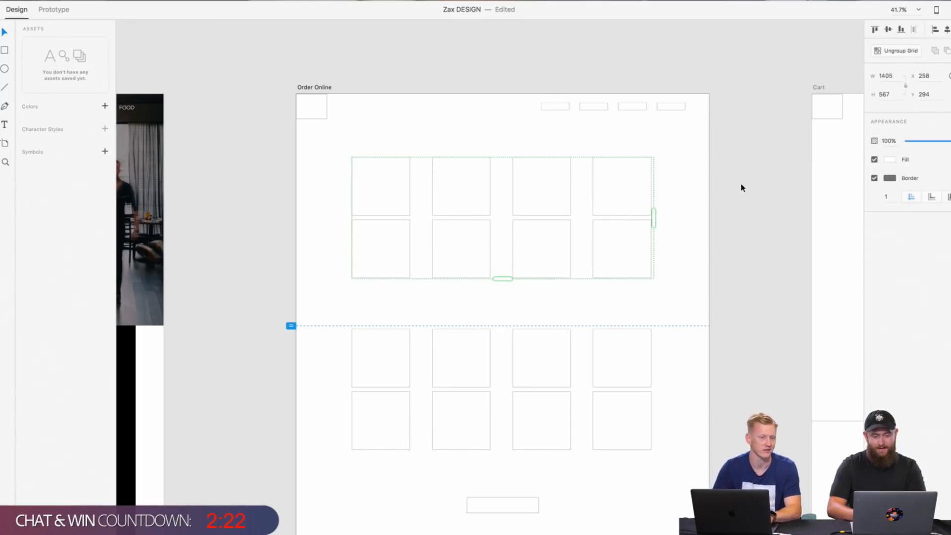
pyautogui.click(742, 187)
# Step: Extend the dark overlay on the About page's hero photo past its left and lower edges to 1937 by 1131 at X -17
pyautogui.scroll(-2, 615, 216)
pyautogui.hscroll(-10, 614, 217)
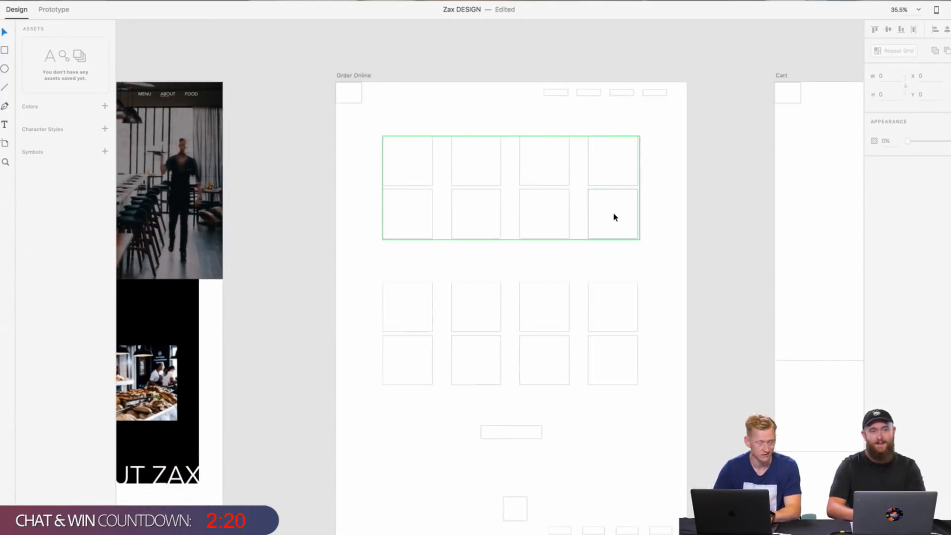
pyautogui.hscroll(2, 614, 216)
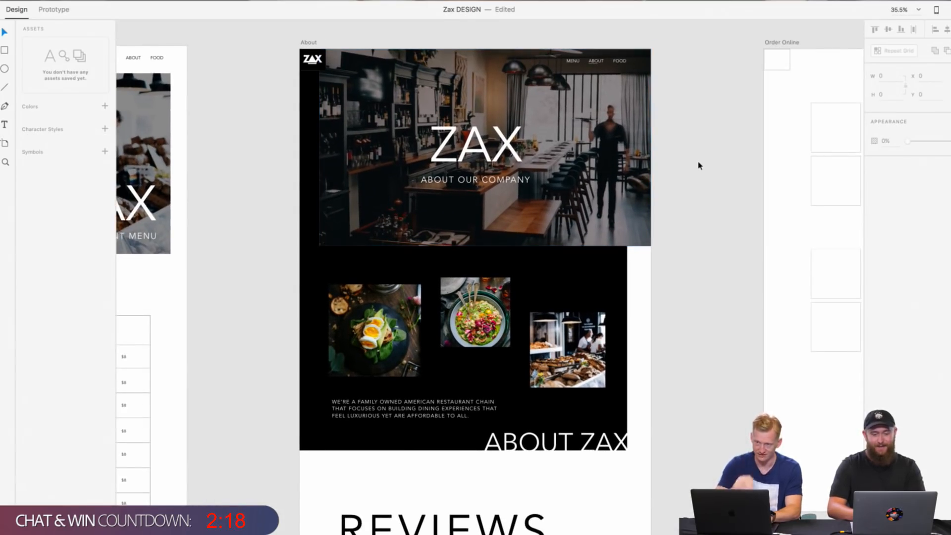
pyautogui.scroll(1, 699, 167)
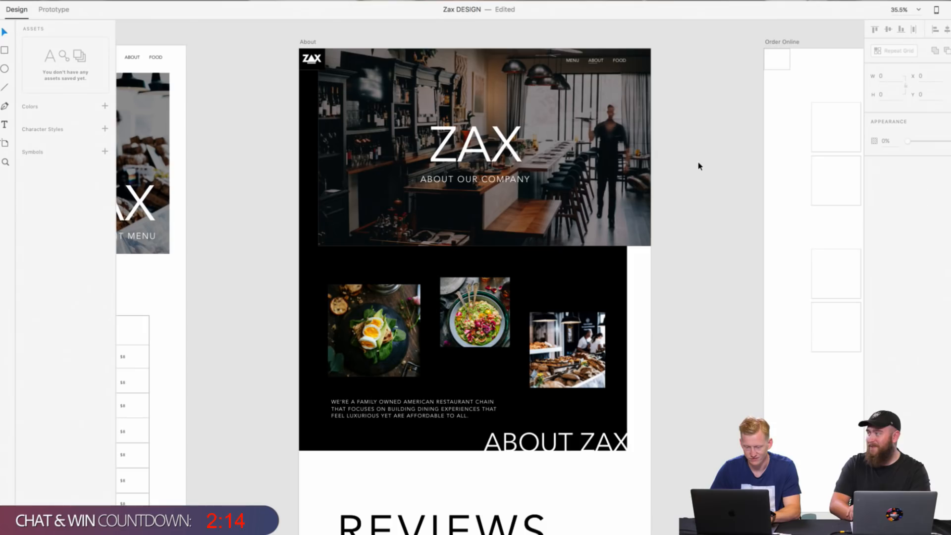
pyautogui.scroll(-5, 699, 166)
pyautogui.scroll(10, 425, 186)
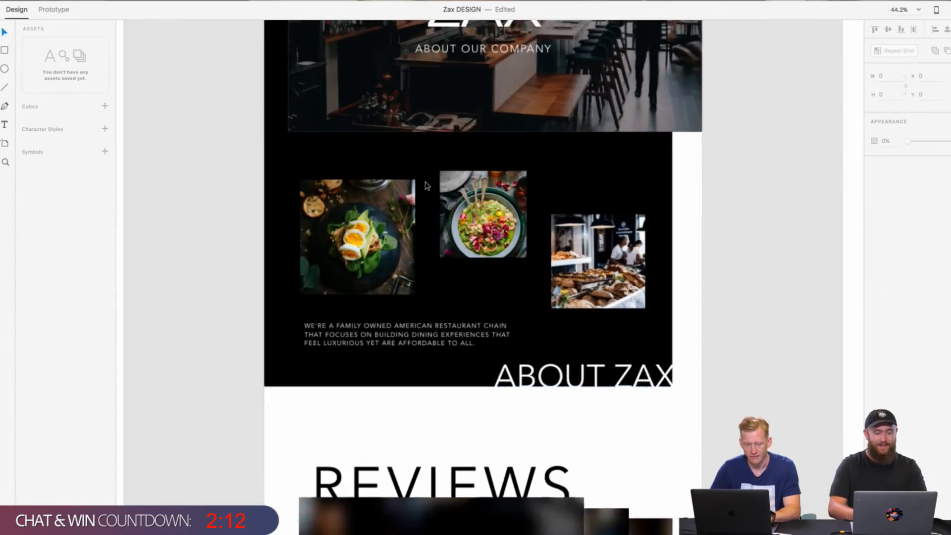
pyautogui.scroll(3, 428, 196)
pyautogui.hscroll(-1, 428, 195)
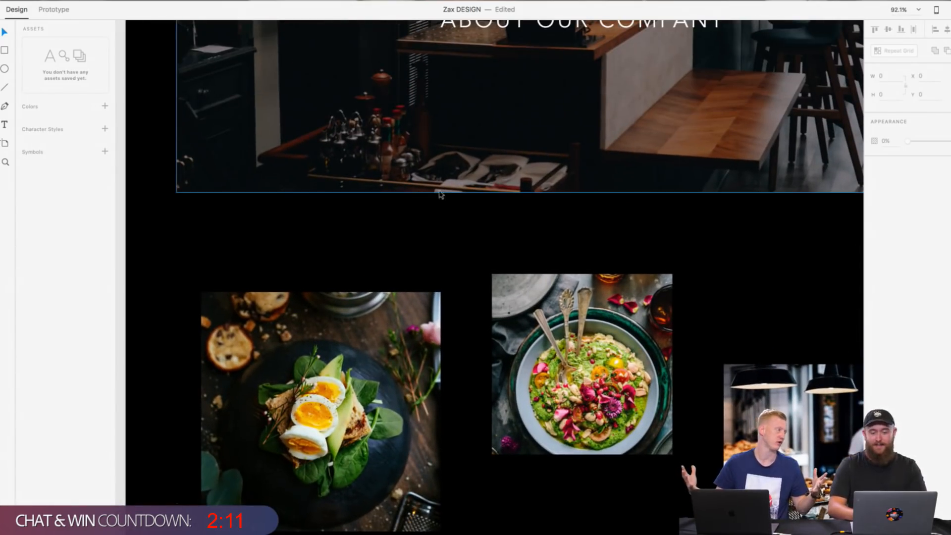
pyautogui.click(500, 191)
pyautogui.scroll(-3, 499, 193)
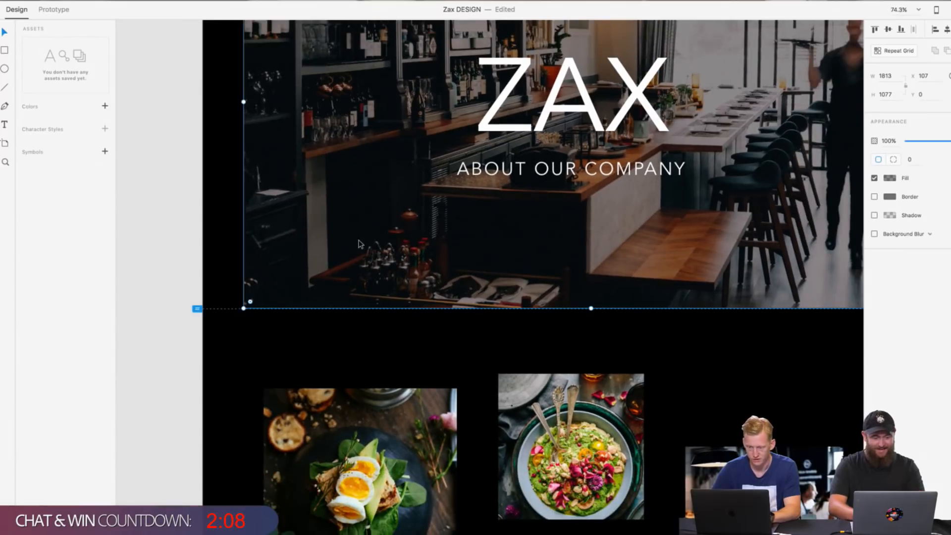
pyautogui.moveTo(244, 308); pyautogui.dragTo(197, 328)
pyautogui.click(162, 329)
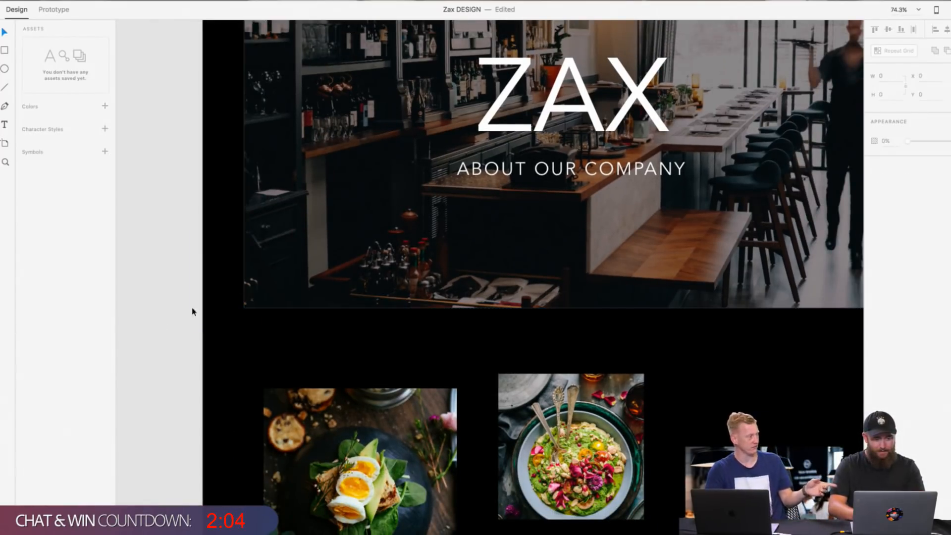
# Step: Shorten the hero overlay so its lower edge lines up with the bottom of the photo
pyautogui.click(276, 263)
pyautogui.scroll(-5, 773, 188)
pyautogui.hscroll(4, 773, 187)
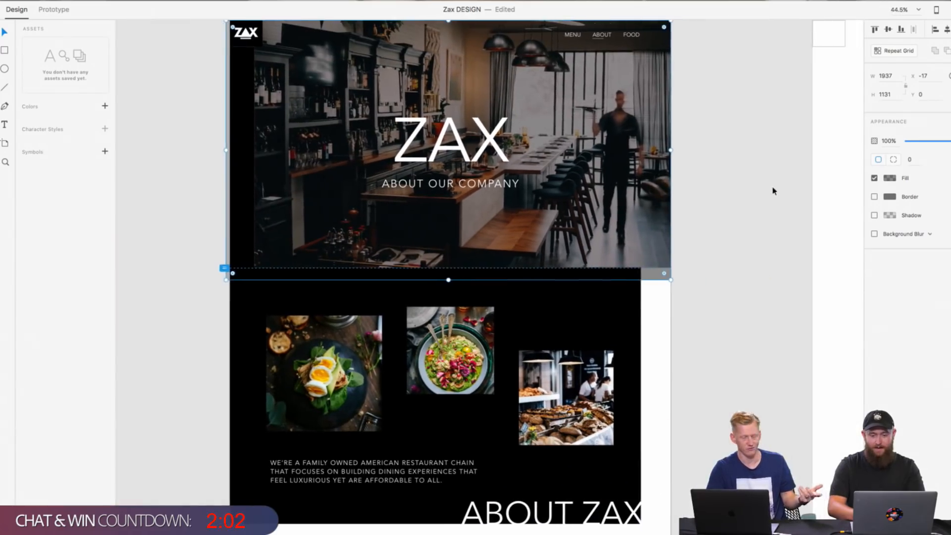
pyautogui.moveTo(669, 280); pyautogui.dragTo(672, 268)
pyautogui.click(710, 271)
# Step: Copy the ZAX footer logo and links from the menu page and remove the placeholder boxes from the About page's footer area
pyautogui.scroll(3, 710, 271)
pyautogui.hscroll(1, 710, 271)
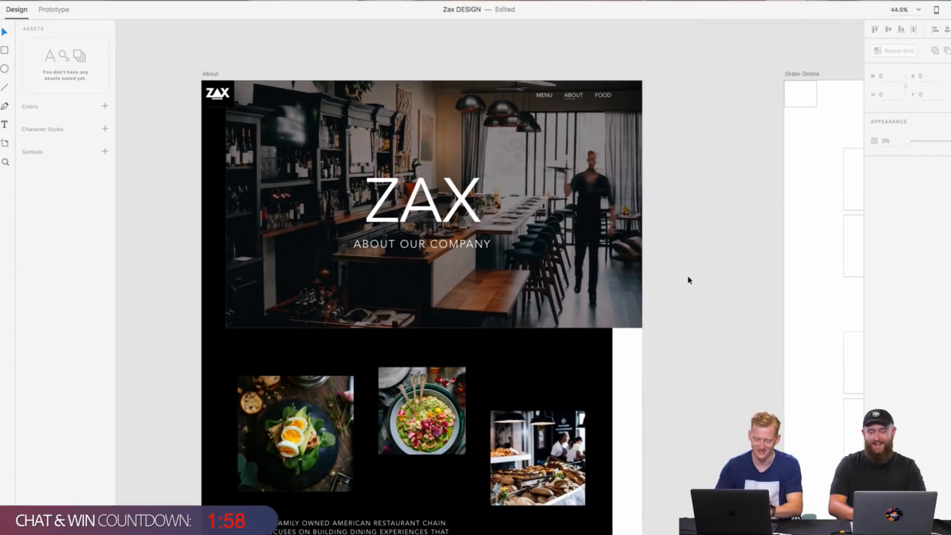
pyautogui.scroll(-5, 688, 276)
pyautogui.scroll(-5, 688, 280)
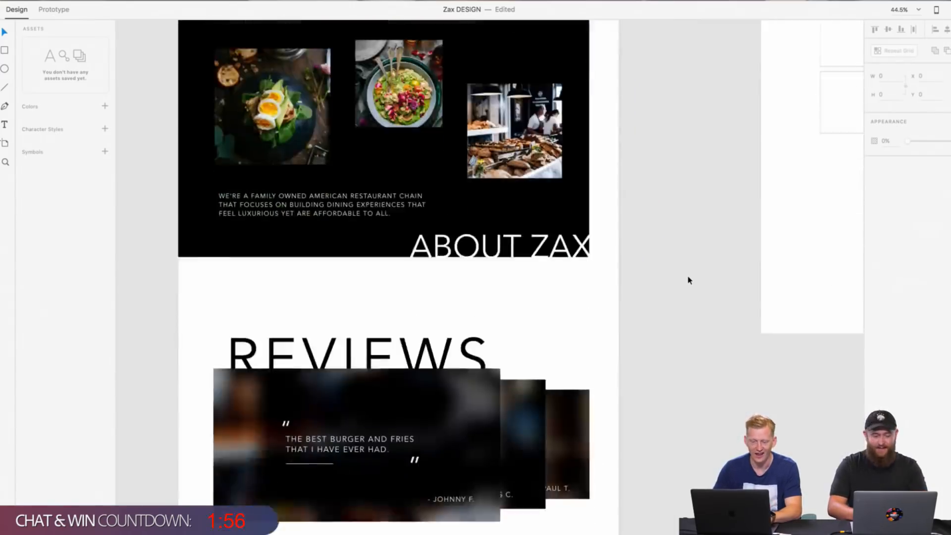
pyautogui.scroll(-3, 689, 281)
pyautogui.scroll(-3, 688, 280)
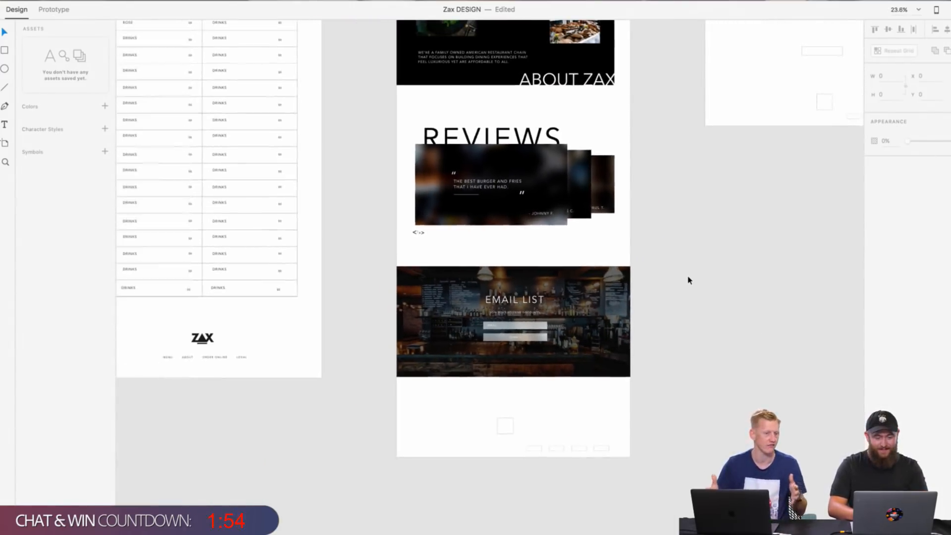
pyautogui.moveTo(166, 325); pyautogui.dragTo(312, 369)
pyautogui.rightClick(225, 335)
pyautogui.click(245, 351)
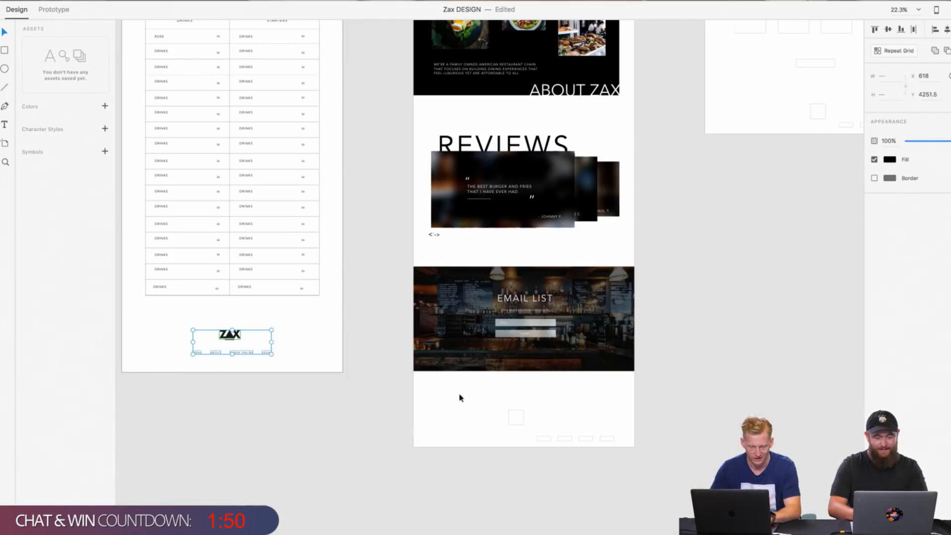
pyautogui.click(644, 476)
# Step: Try to paste the footer into the About page and move it below the Email List section
pyautogui.rightClick(527, 436)
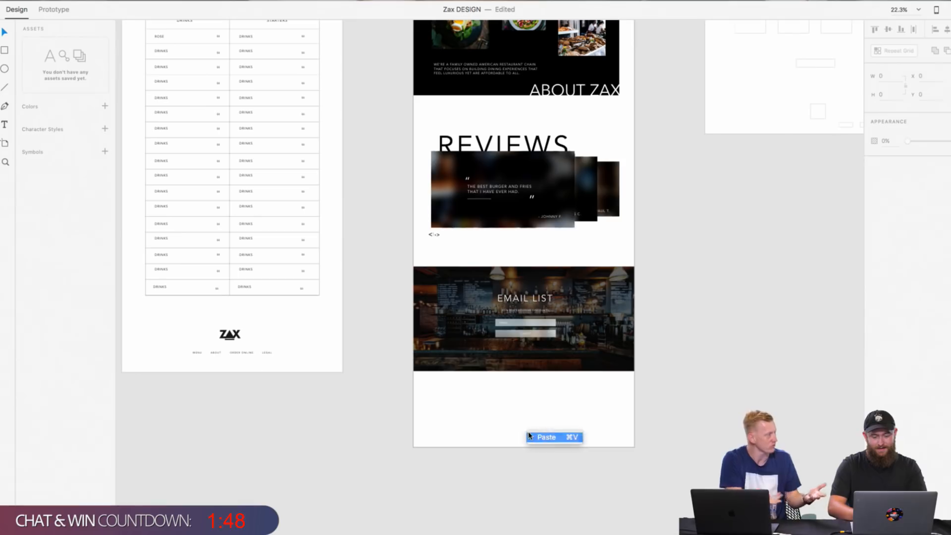
pyautogui.click(545, 437)
pyautogui.moveTo(529, 342); pyautogui.dragTo(533, 430)
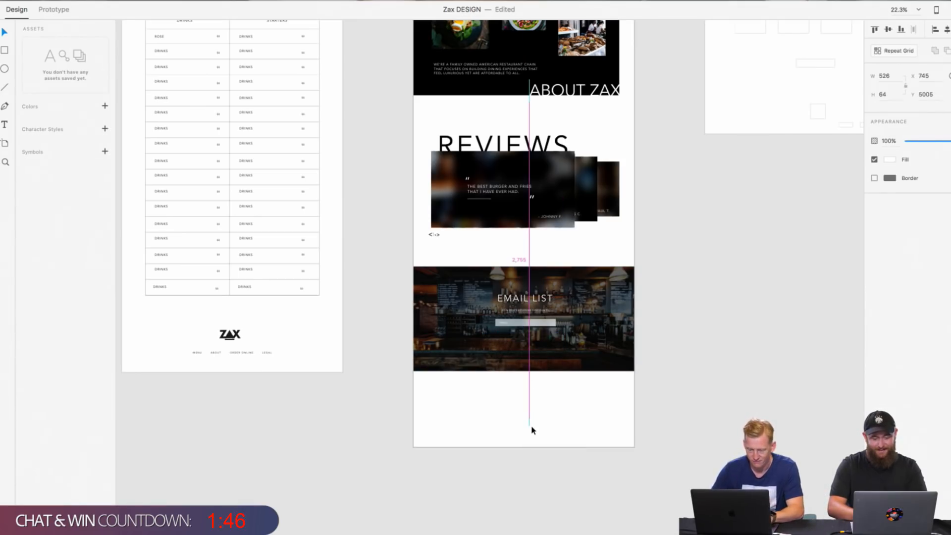
pyautogui.press('super+z')
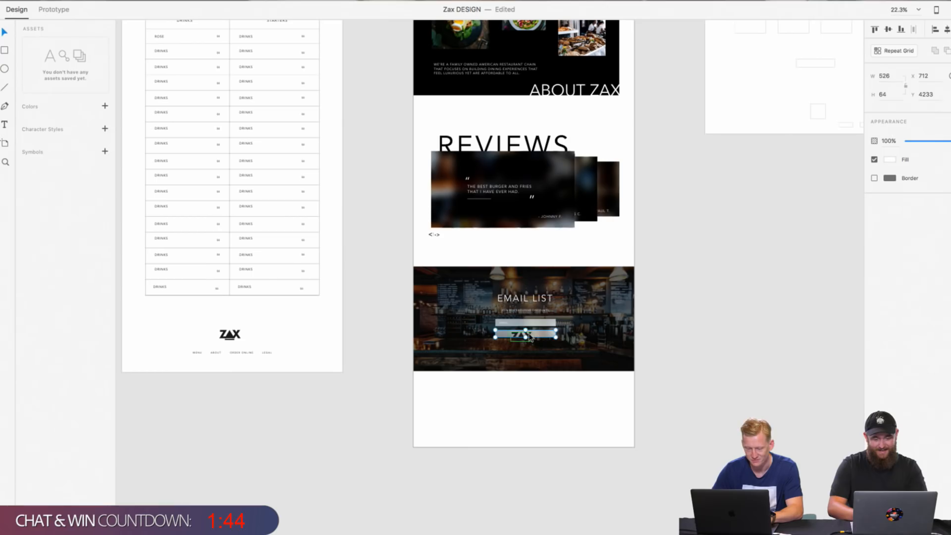
pyautogui.press('super+z')
# Step: Copy the menu page's footer logo and links again and paste them into the blank area below the About page's Email List section
pyautogui.moveTo(190, 335); pyautogui.dragTo(300, 367)
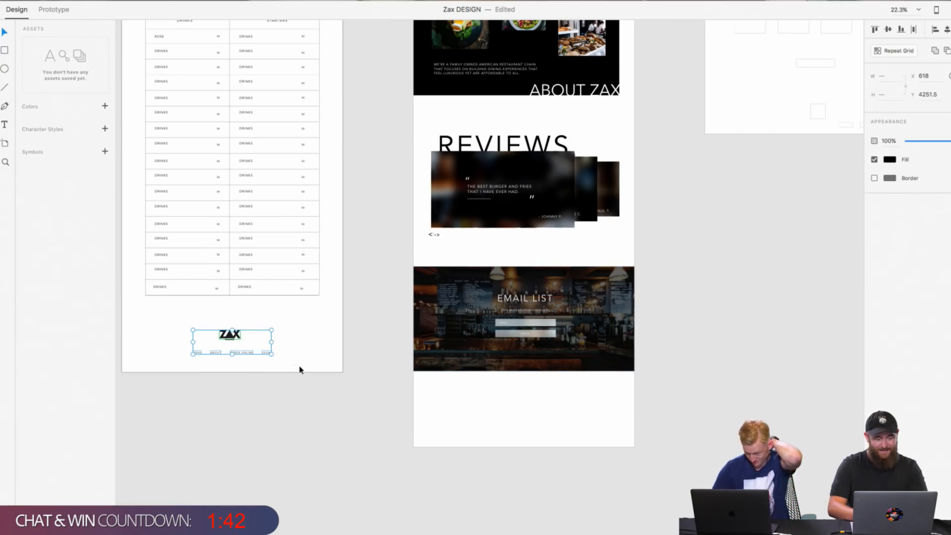
pyautogui.rightClick(234, 334)
pyautogui.click(261, 350)
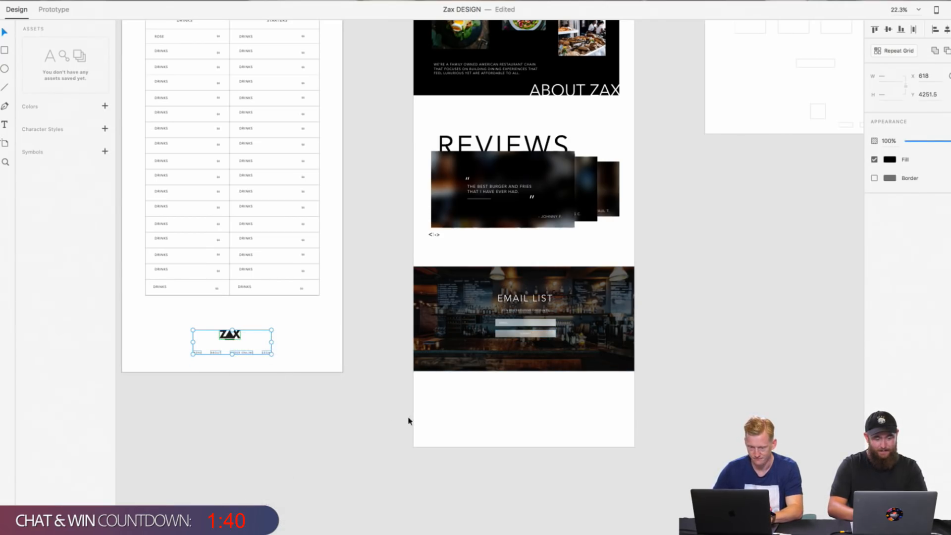
pyautogui.click(442, 429)
pyautogui.scroll(8, 442, 429)
pyautogui.hscroll(5, 440, 429)
pyautogui.scroll(-3, 441, 429)
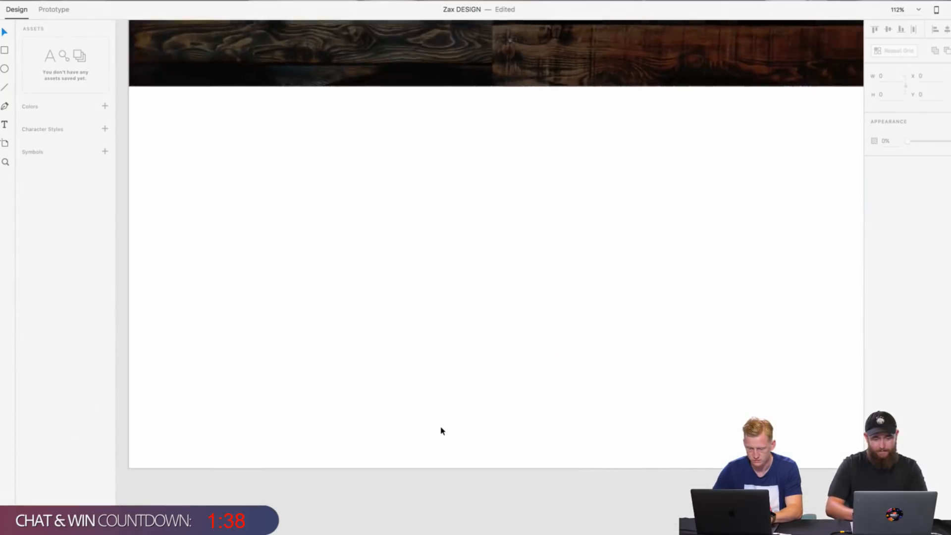
pyautogui.rightClick(519, 358)
pyautogui.click(542, 360)
pyautogui.scroll(-5, 471, 340)
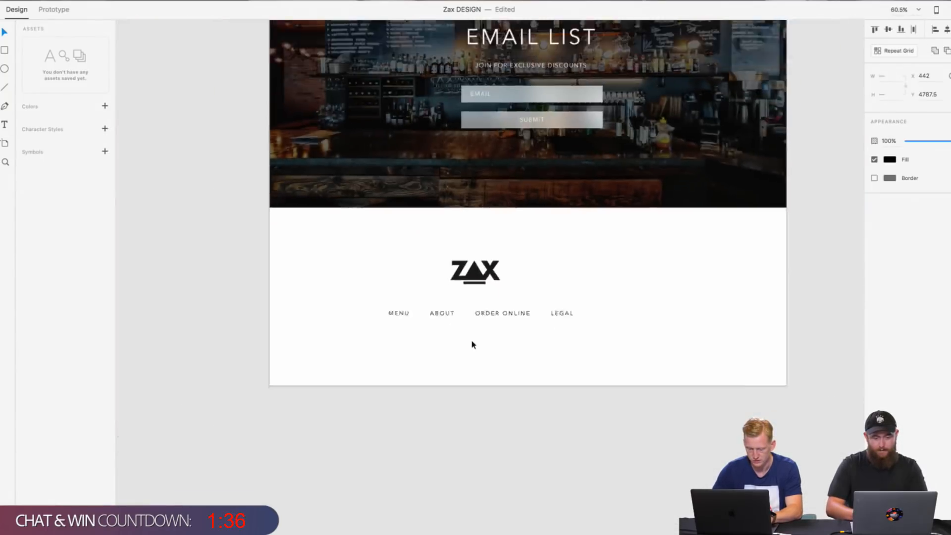
pyautogui.moveTo(409, 274); pyautogui.dragTo(495, 319)
pyautogui.click(512, 324)
pyautogui.press('super+z')
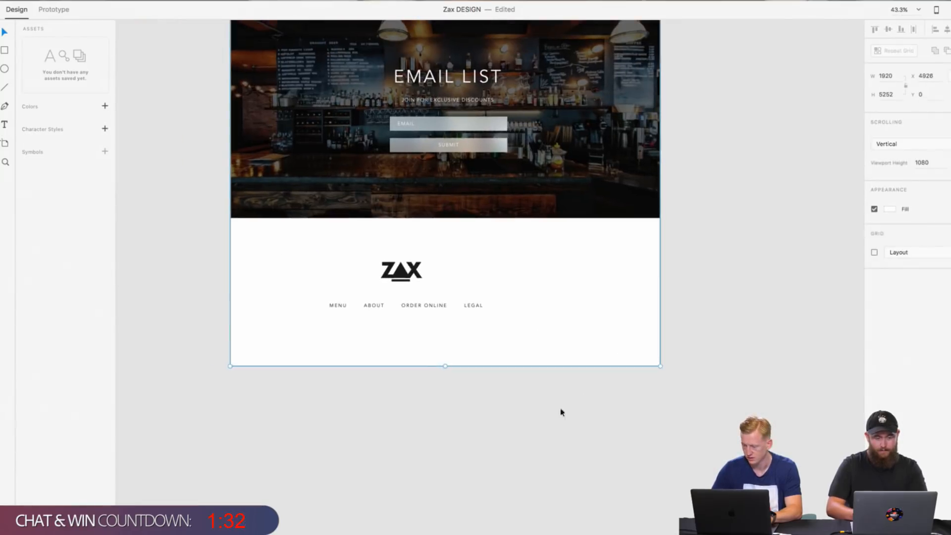
# Step: Move the pasted footer logo and links to the horizontal centre of the About page, at X 633, Y 4821.5
pyautogui.click(561, 411)
pyautogui.moveTo(291, 242); pyautogui.dragTo(488, 307)
pyautogui.moveTo(399, 275); pyautogui.dragTo(455, 281)
# Step: Shorten the About artboard so its lower edge sits just below the footer links
pyautogui.click(447, 365)
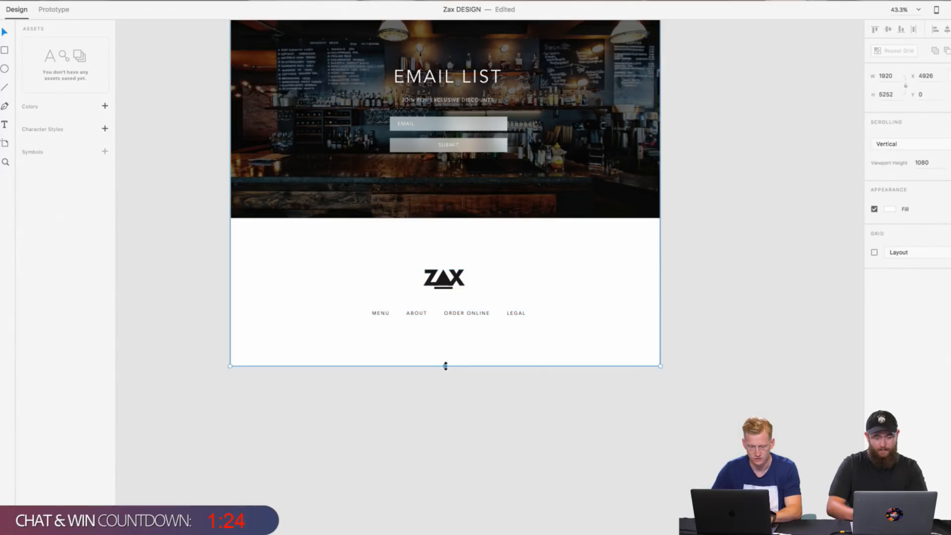
pyautogui.moveTo(448, 364); pyautogui.dragTo(446, 334)
pyautogui.click(446, 365)
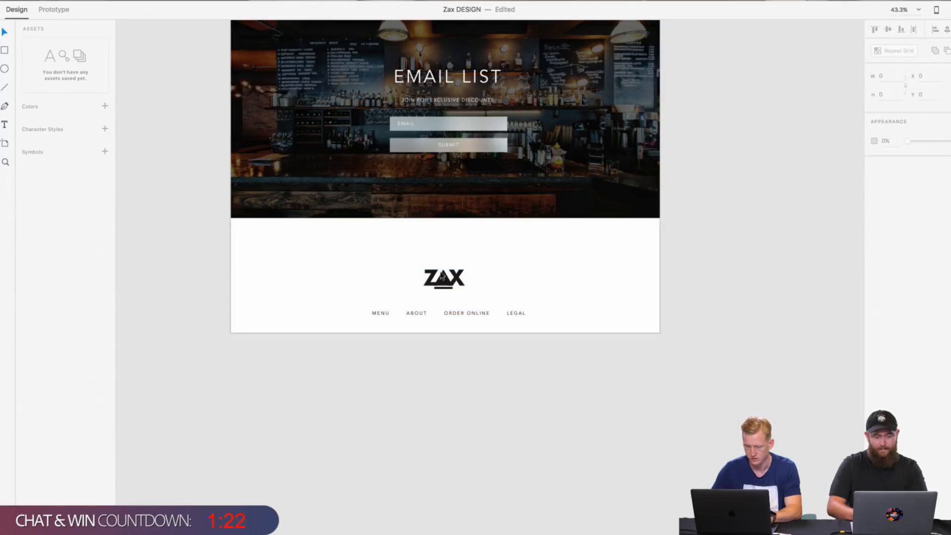
# Step: Move the footer logo and links slightly up to even out the white space around them
pyautogui.moveTo(391, 258)
pyautogui.mouseDown()
pyautogui.moveTo(582, 329)
pyautogui.moveTo(337, 270)
pyautogui.mouseUp()
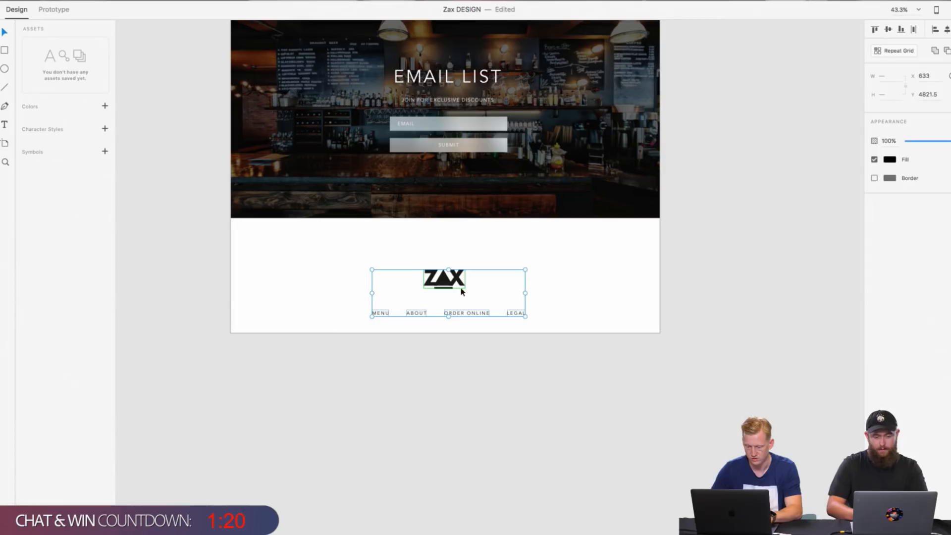
pyautogui.click(462, 289)
pyautogui.moveTo(314, 229); pyautogui.dragTo(496, 297)
pyautogui.click(646, 319)
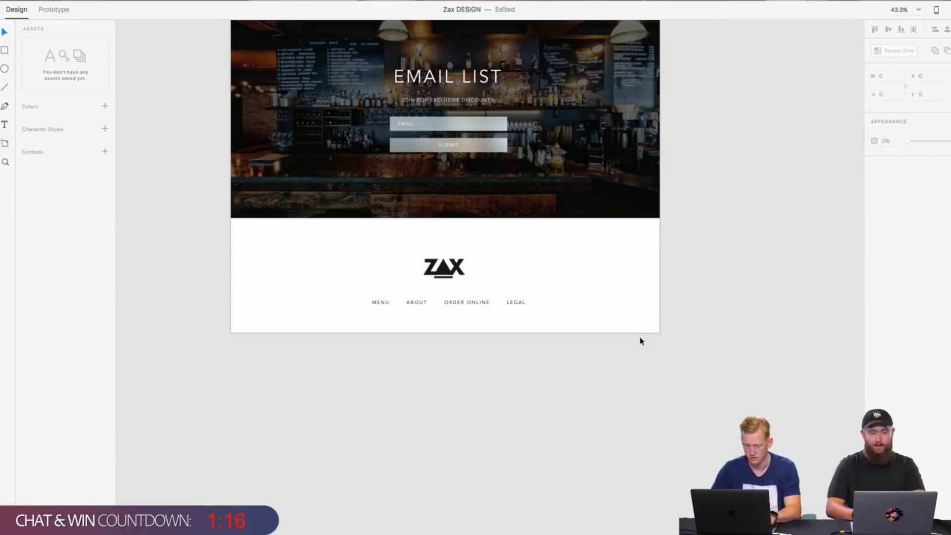
# Step: Extend the black rectangle behind the About Zax section downward to a height of 2239
pyautogui.scroll(-5, 640, 341)
pyautogui.scroll(2, 640, 341)
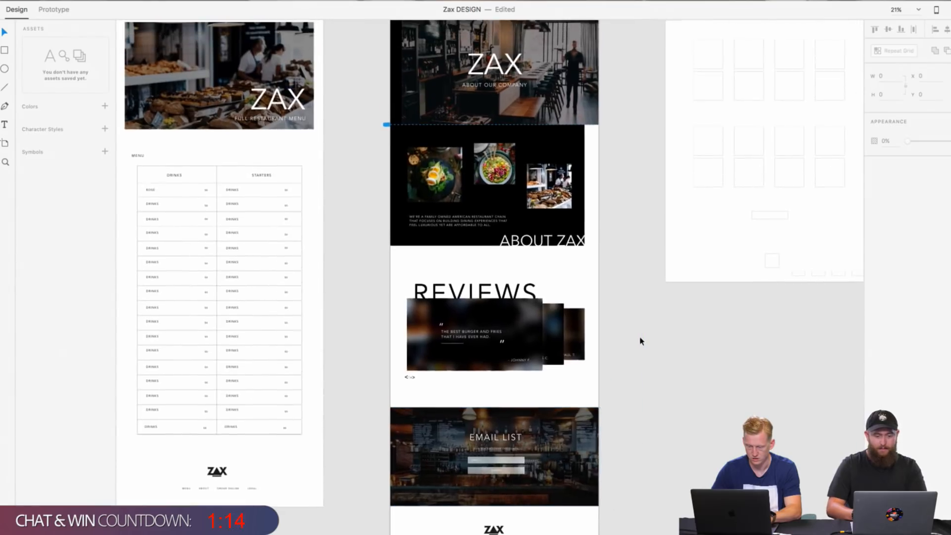
pyautogui.scroll(-3, 641, 340)
pyautogui.scroll(3, 640, 340)
pyautogui.click(469, 247)
pyautogui.scroll(5, 468, 247)
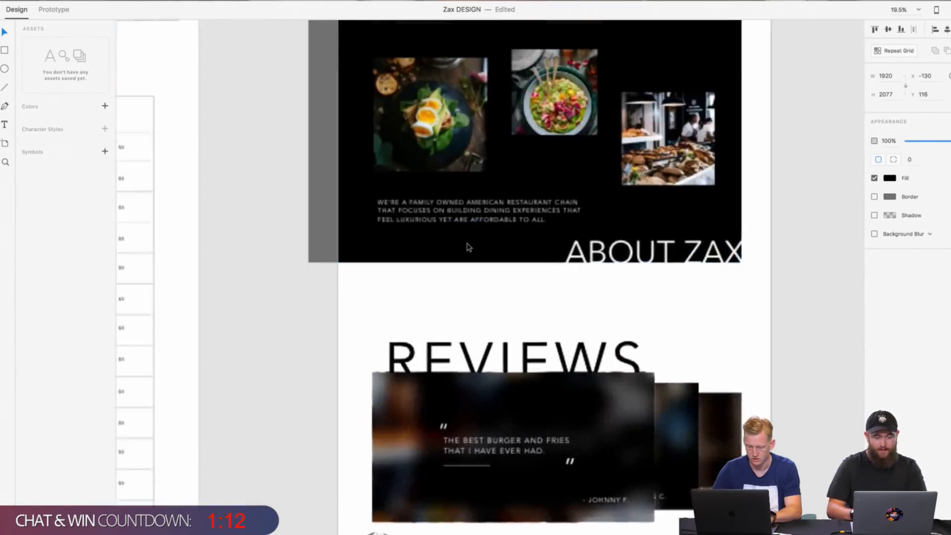
pyautogui.hscroll(1, 387, 212)
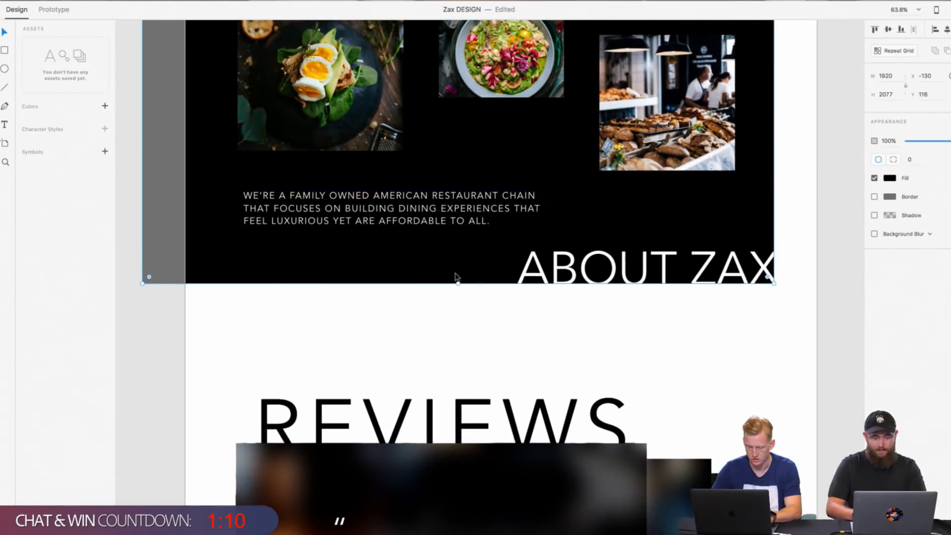
pyautogui.moveTo(458, 284); pyautogui.dragTo(460, 337)
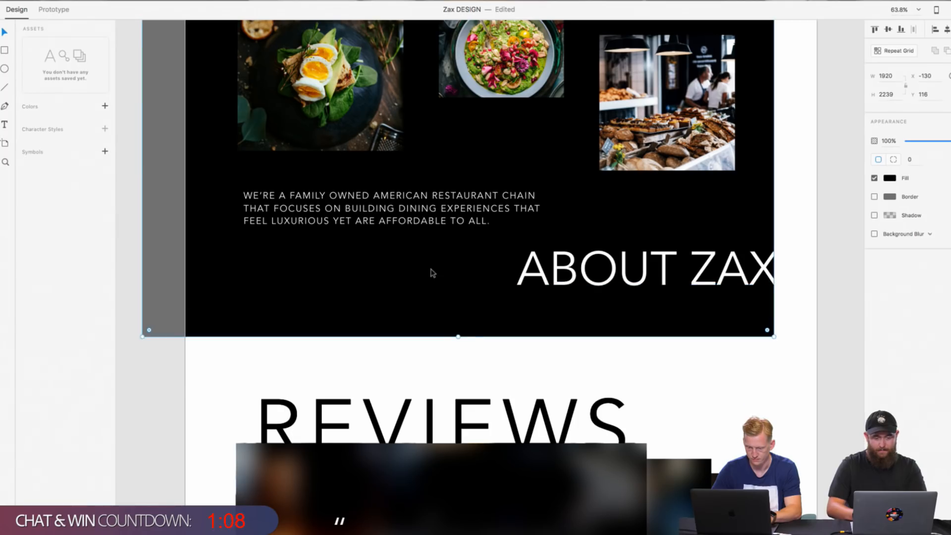
# Step: Duplicate the "We're a family owned American restaurant chain" paragraph and place the copy directly beneath the original, left-aligned with it
pyautogui.doubleClick(411, 221)
pyautogui.rightClick(413, 218)
pyautogui.click(427, 229)
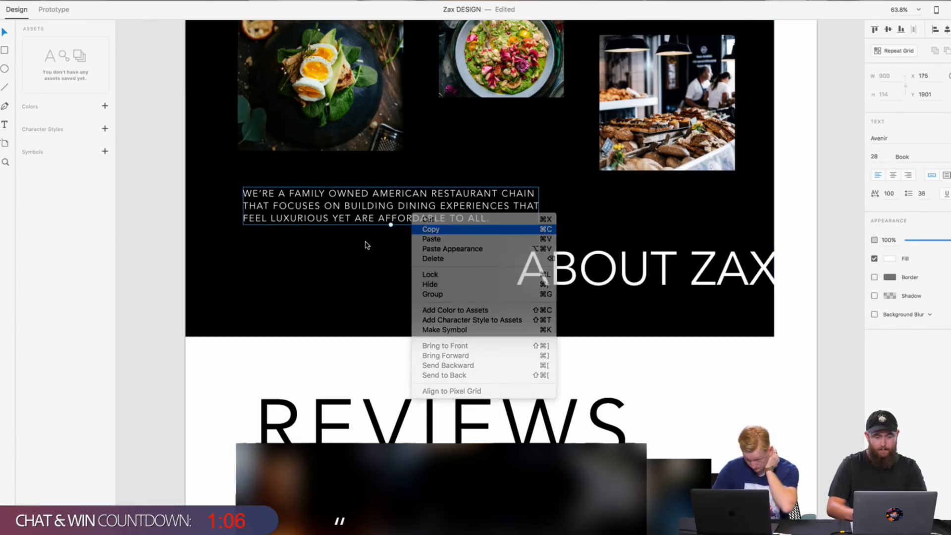
pyautogui.rightClick(367, 241)
pyautogui.click(405, 265)
pyautogui.moveTo(405, 267)
pyautogui.mouseDown()
pyautogui.moveTo(406, 283)
pyautogui.moveTo(415, 280)
pyautogui.mouseUp()
# Step: Move the ABOUT ZAX heading down into the lower right corner of the extended black section
pyautogui.moveTo(585, 266); pyautogui.dragTo(587, 323)
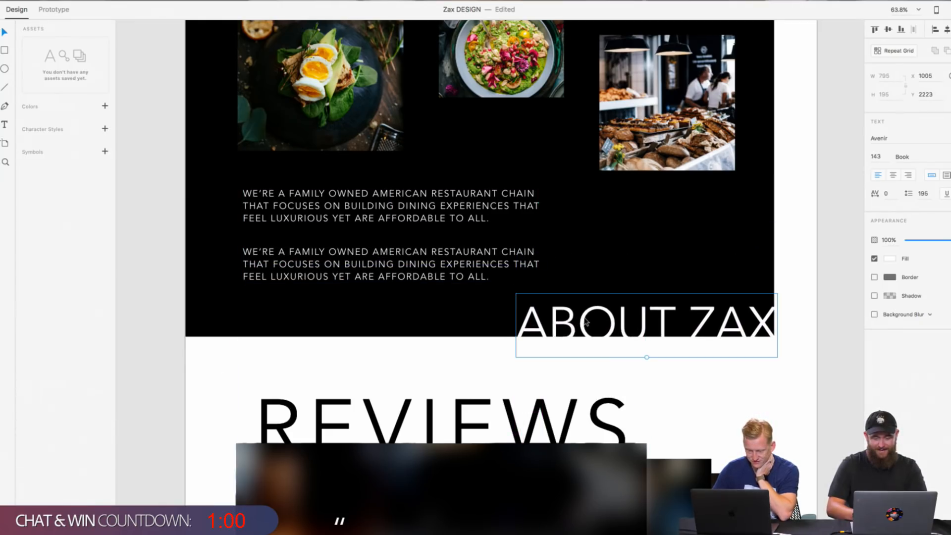
pyautogui.click(835, 369)
pyautogui.click(774, 343)
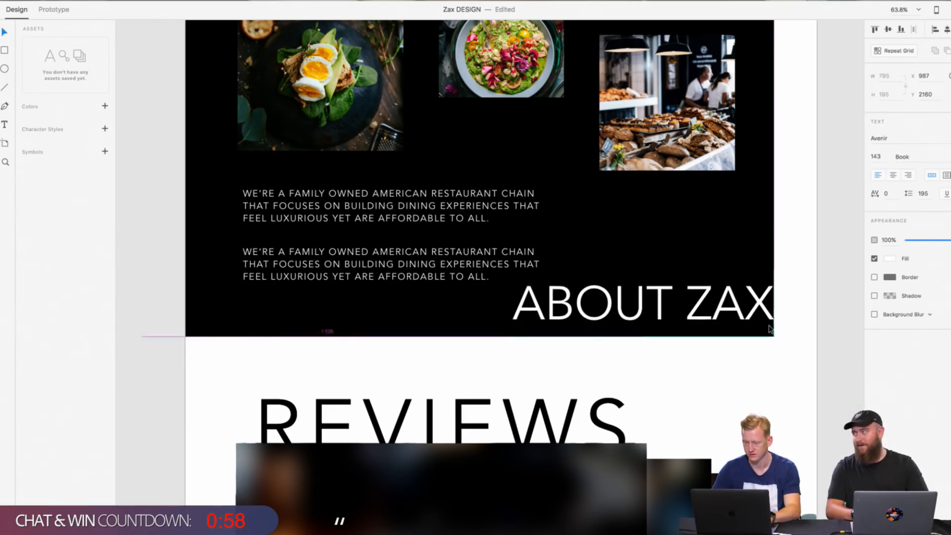
pyautogui.scroll(5, 776, 342)
pyautogui.moveTo(730, 296); pyautogui.dragTo(743, 335)
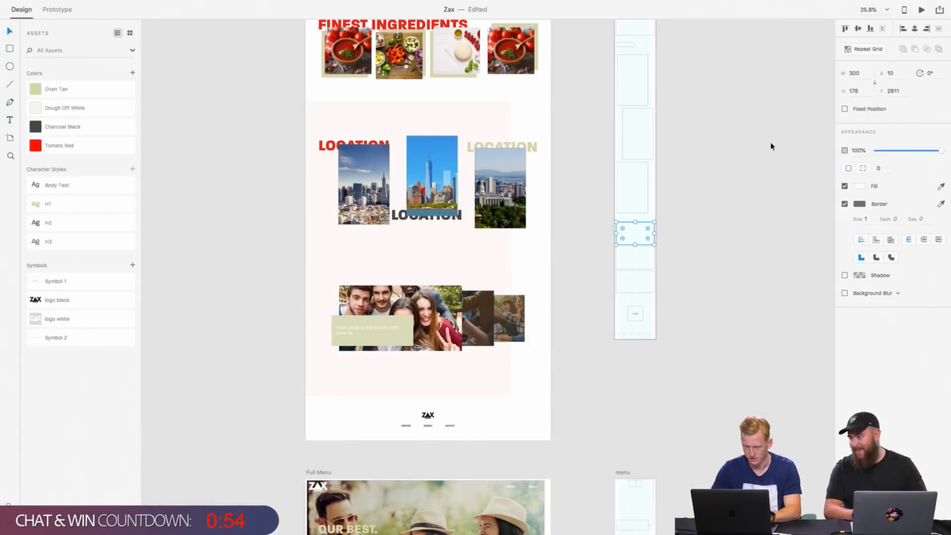
# Step: Set the opacity of the pale red rectangle behind the homepage locations and testimonial sections to 5%
pyautogui.click(452, 93)
pyautogui.click(484, 108)
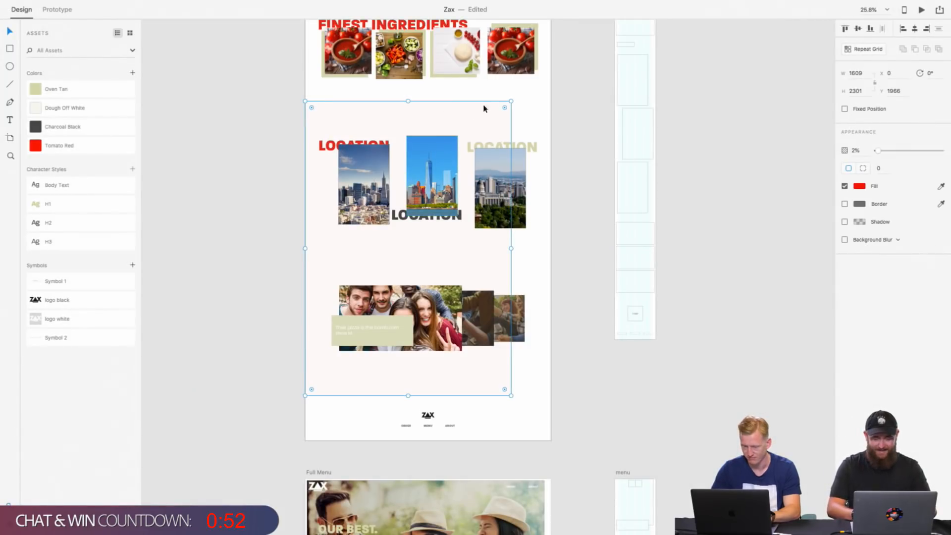
pyautogui.click(853, 151)
pyautogui.write('5')
pyautogui.press('Return')
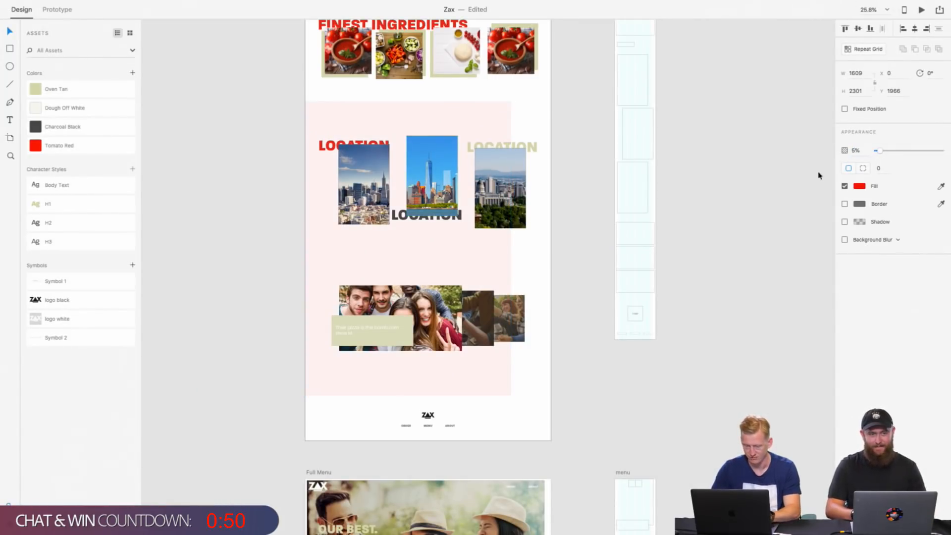
# Step: Lower the top edge of the pale red rectangle, reducing its height to about 2250
pyautogui.scroll(4, 584, 139)
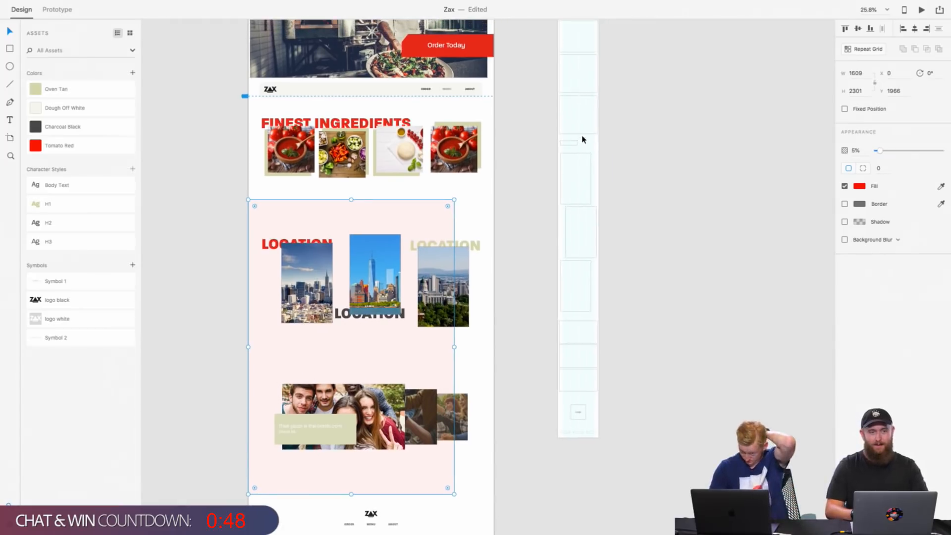
pyautogui.scroll(-3, 583, 140)
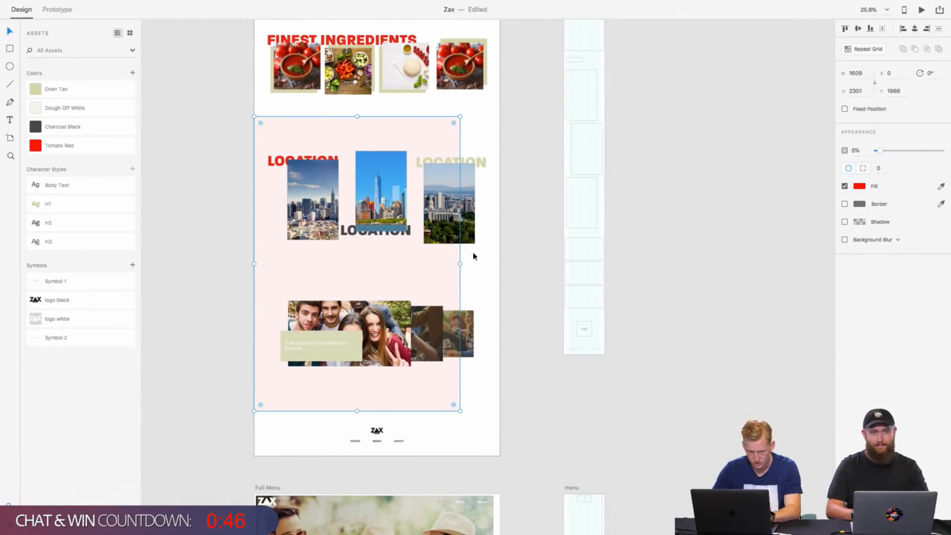
pyautogui.scroll(1, 428, 274)
pyautogui.hscroll(-1, 429, 274)
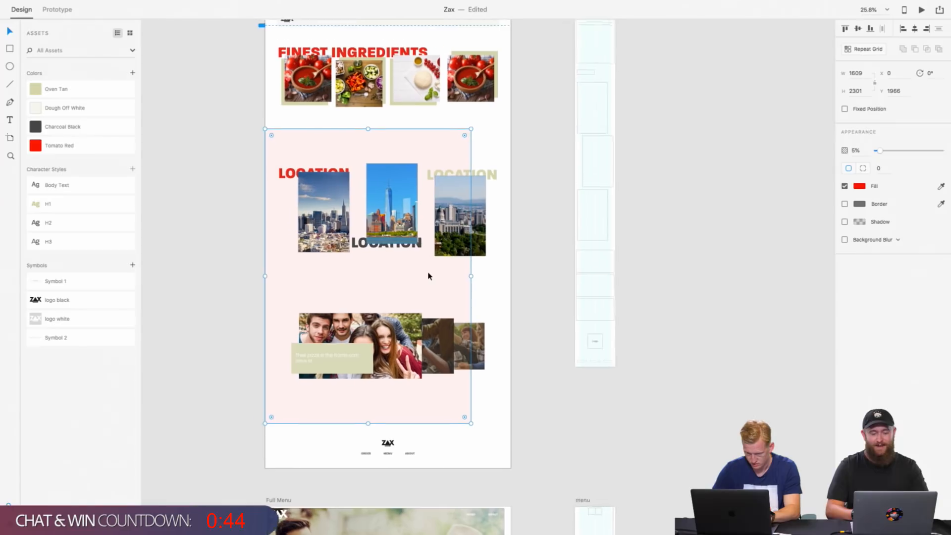
pyautogui.scroll(1, 454, 191)
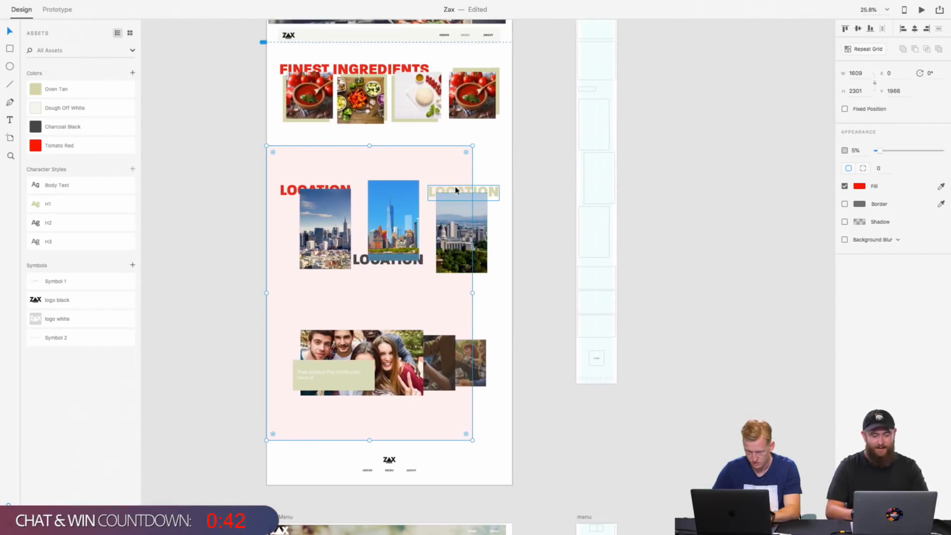
pyautogui.scroll(-1, 406, 159)
pyautogui.moveTo(372, 136); pyautogui.dragTo(373, 141)
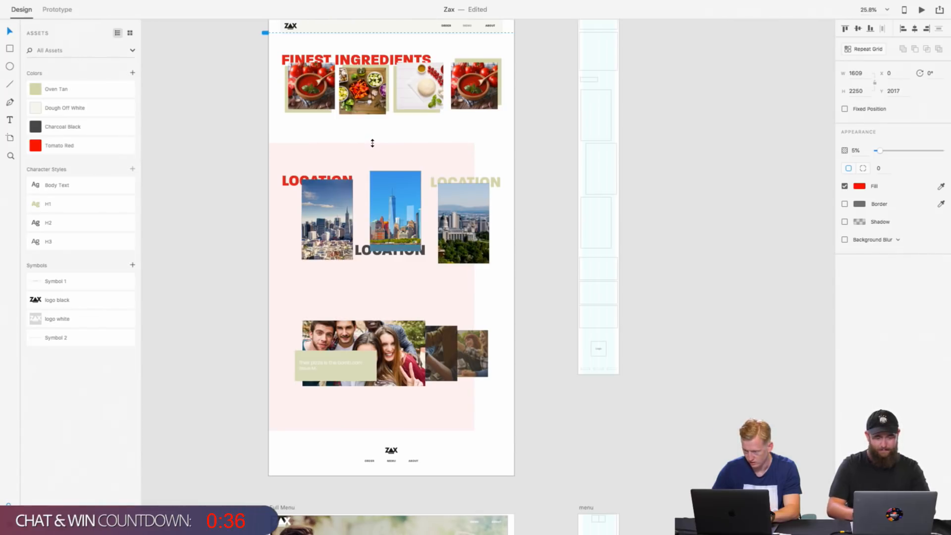
pyautogui.moveTo(373, 143); pyautogui.dragTo(372, 144)
# Step: Set the width of the pale red background rectangle to 1600
pyautogui.scroll(1, 390, 149)
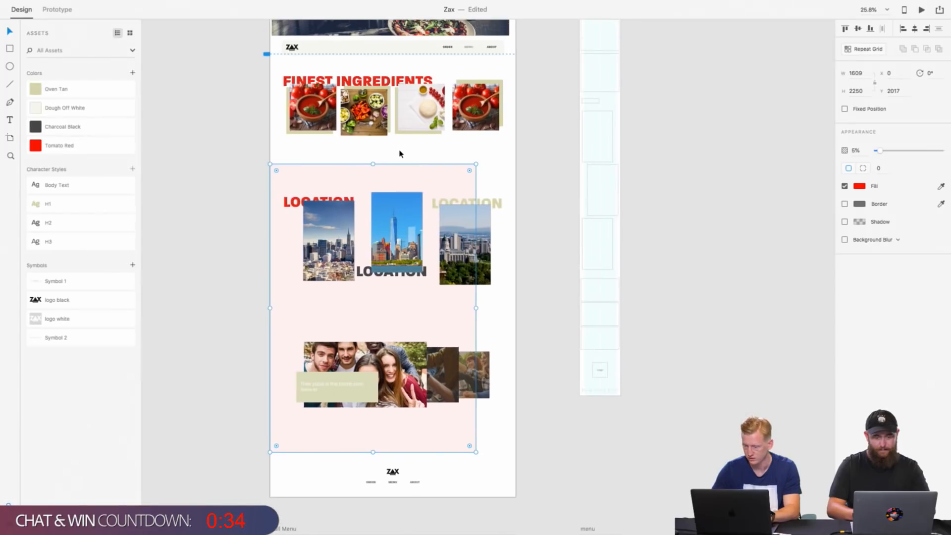
pyautogui.scroll(-2, 400, 153)
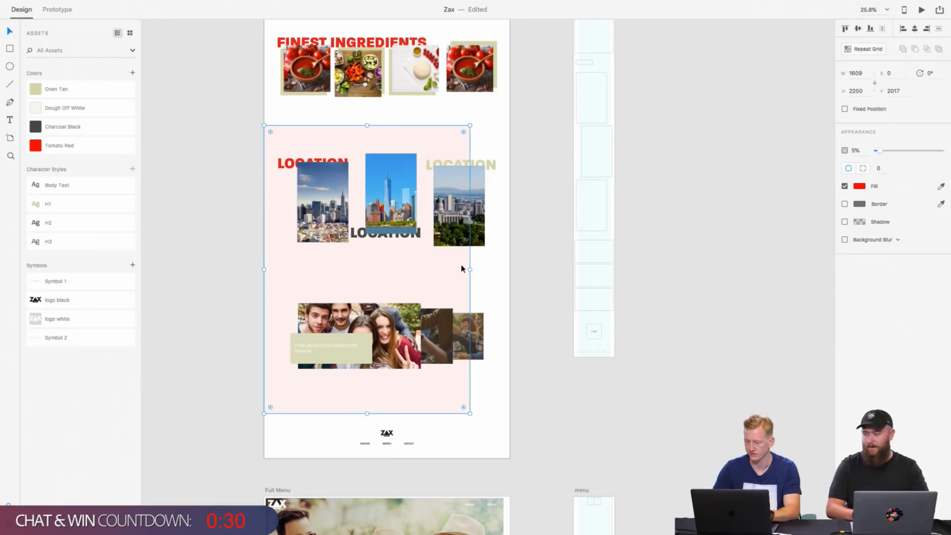
pyautogui.click(856, 74)
pyautogui.write('1')
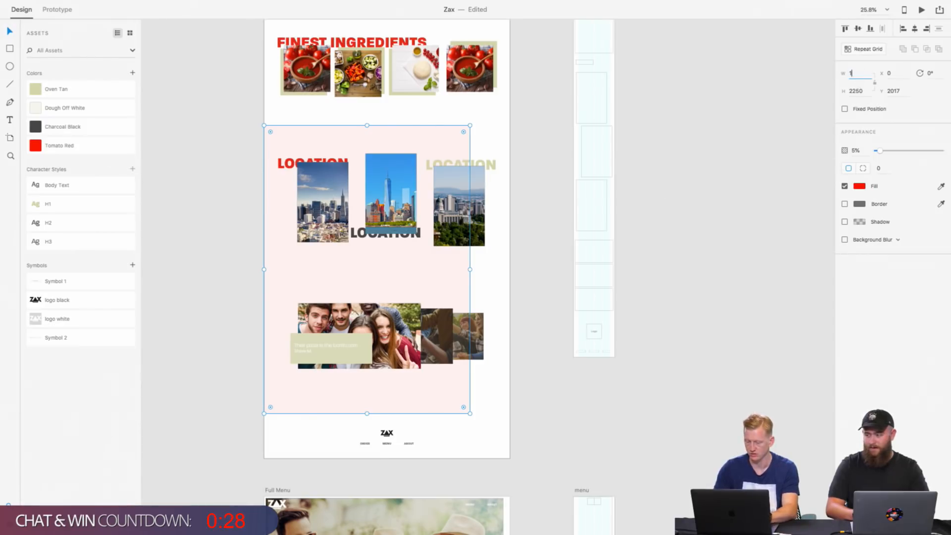
pyautogui.write('600')
pyautogui.press('Return')
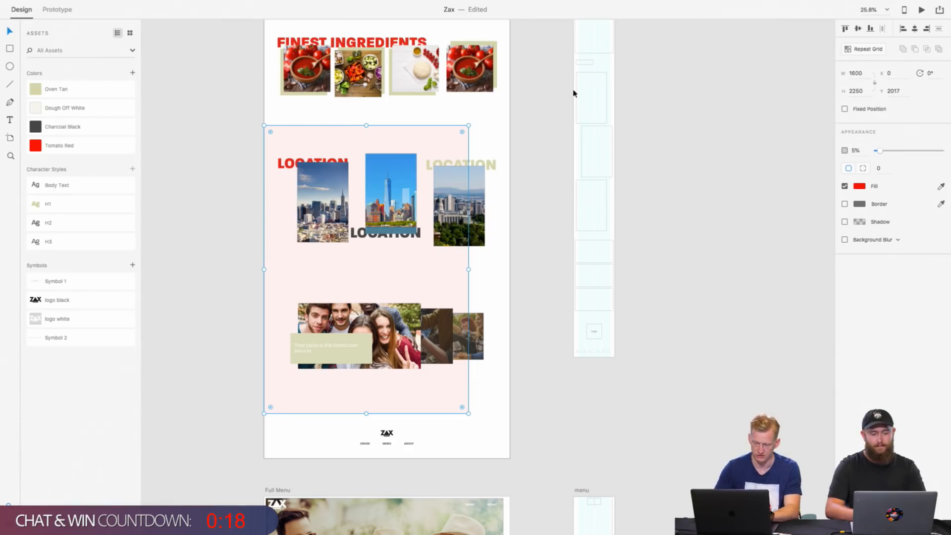
# Step: Check the Homepage artboard's size and set the pale red rectangle's width to 1440
pyautogui.scroll(5, 573, 93)
pyautogui.click(300, 40)
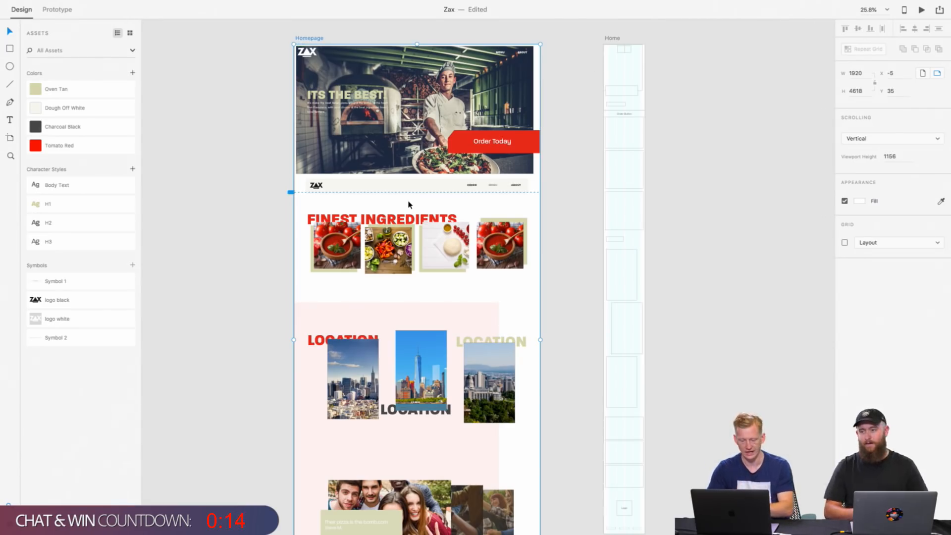
pyautogui.scroll(5, 410, 203)
pyautogui.click(451, 176)
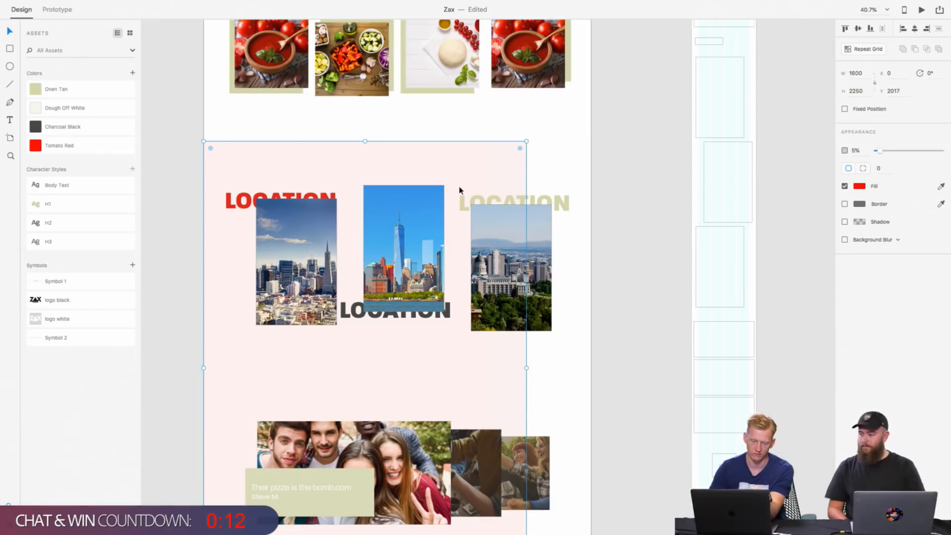
pyautogui.click(859, 75)
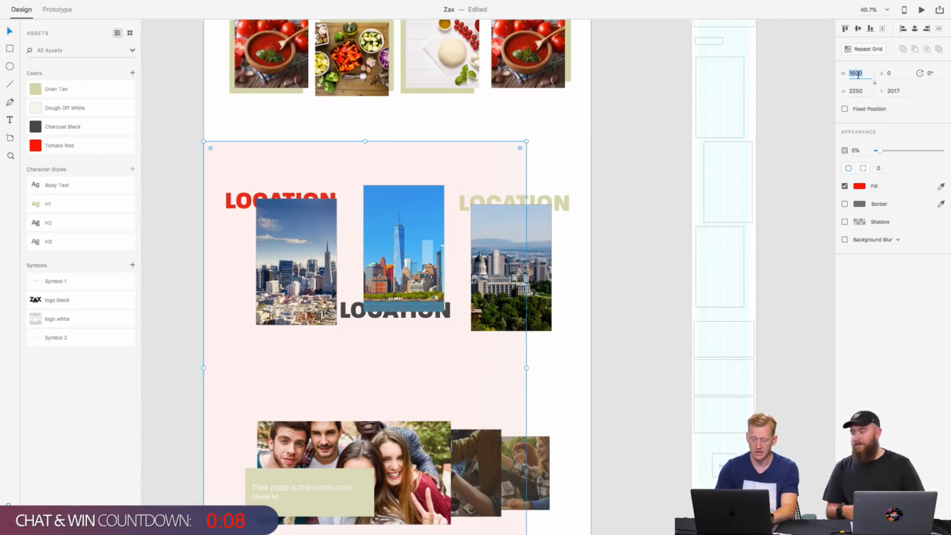
pyautogui.press('Right')
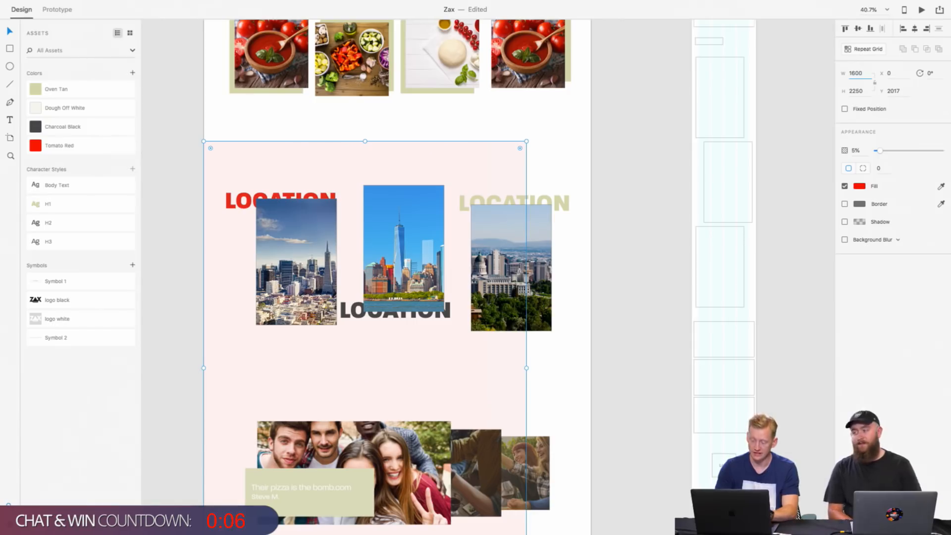
pyautogui.press('BackSpace')
pyautogui.press('BackSpace')
pyautogui.press('BackSpace')
pyautogui.press('BackSpace')
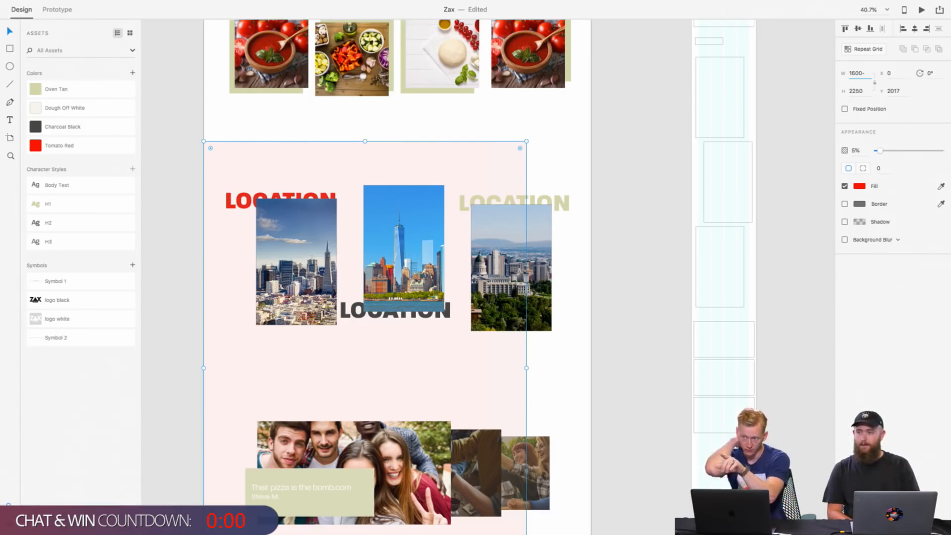
pyautogui.doubleClick(857, 73)
pyautogui.click(861, 75)
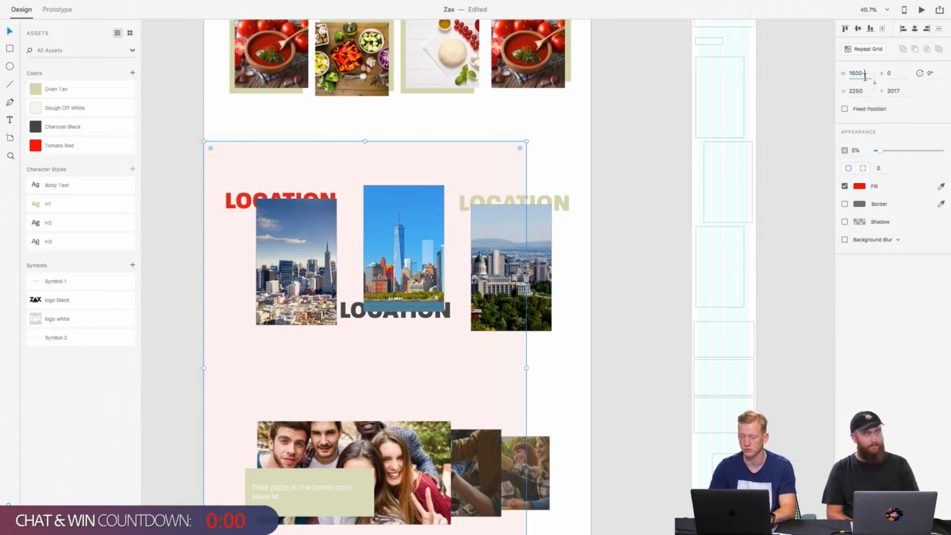
pyautogui.press('Return')
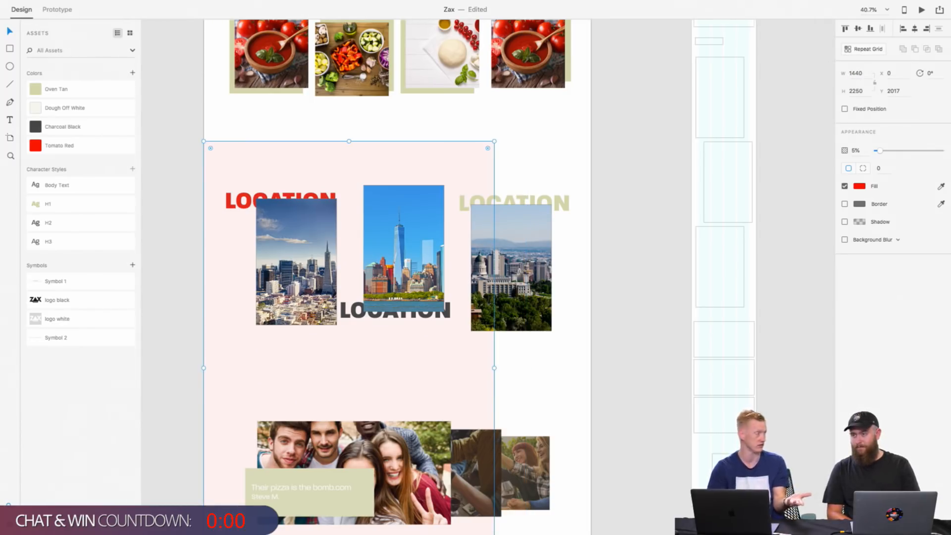
# Step: Add 160 to the pale red rectangle's width, making it 1600
pyautogui.click(869, 74)
pyautogui.press('Right')
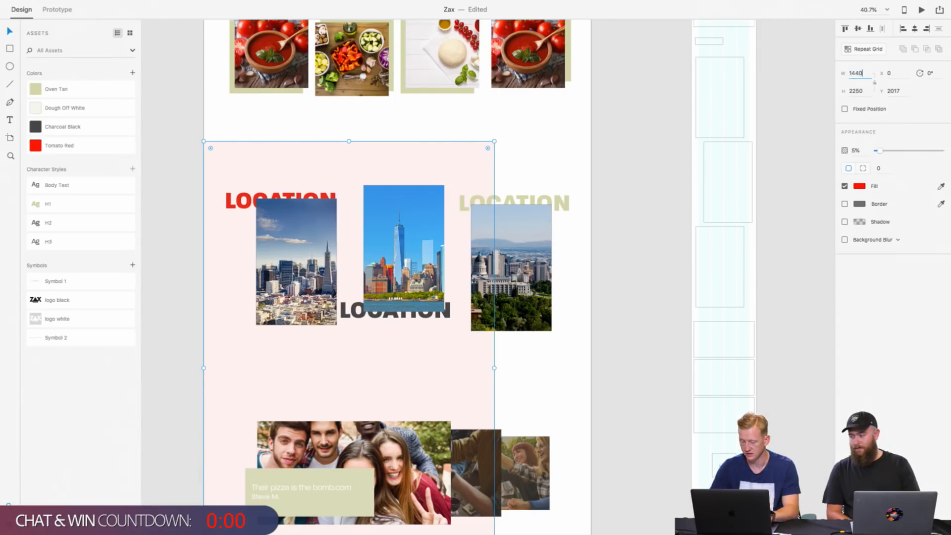
pyautogui.write('+160')
pyautogui.press('Return')
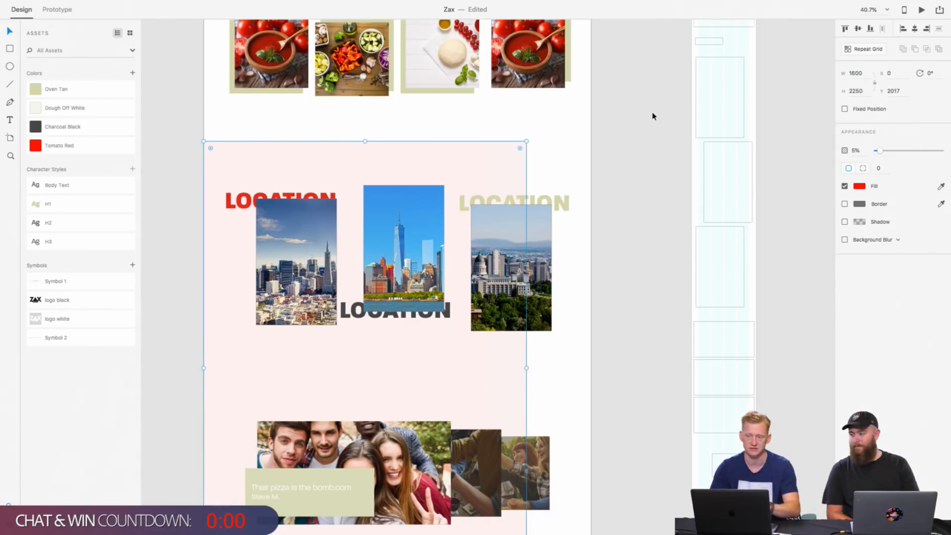
# Step: Check the pale red rectangle's spacing to the artboard edges and nudge it down to Y 2048
pyautogui.click(614, 170)
pyautogui.scroll(-5, 624, 168)
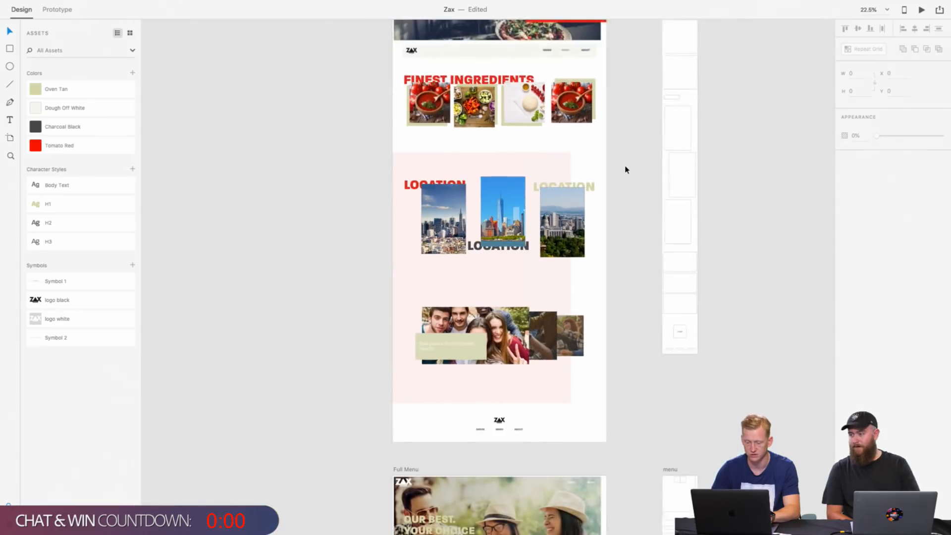
pyautogui.scroll(-3, 624, 163)
pyautogui.click(494, 247)
pyautogui.scroll(3, 494, 247)
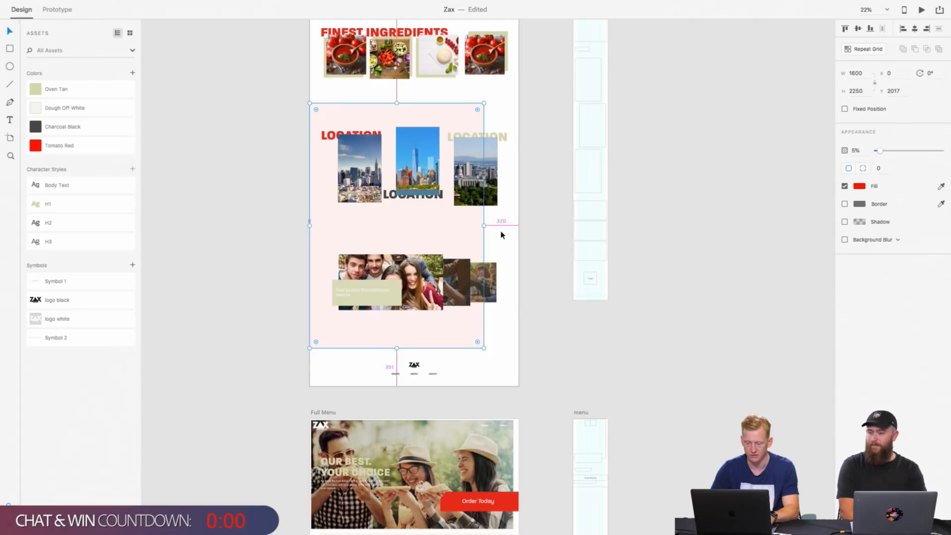
pyautogui.scroll(5, 501, 235)
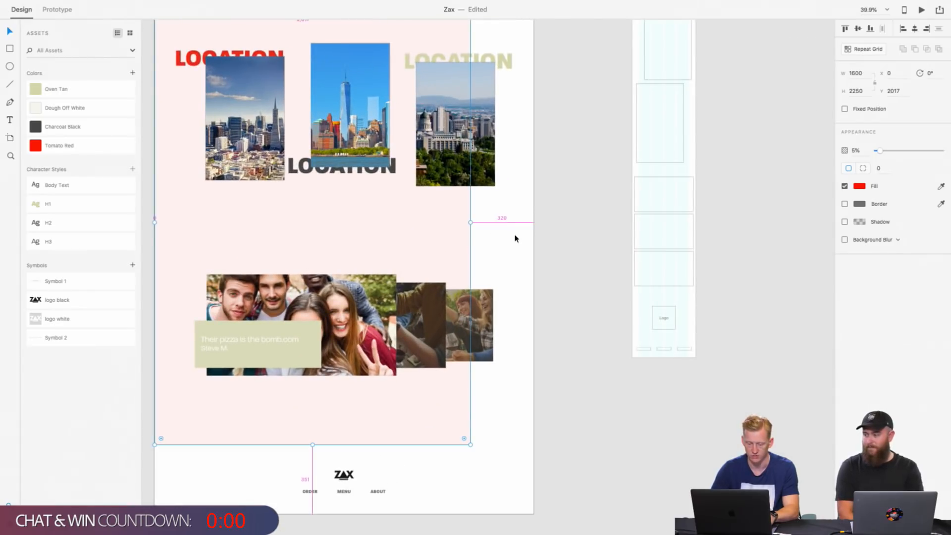
pyautogui.press('Down')
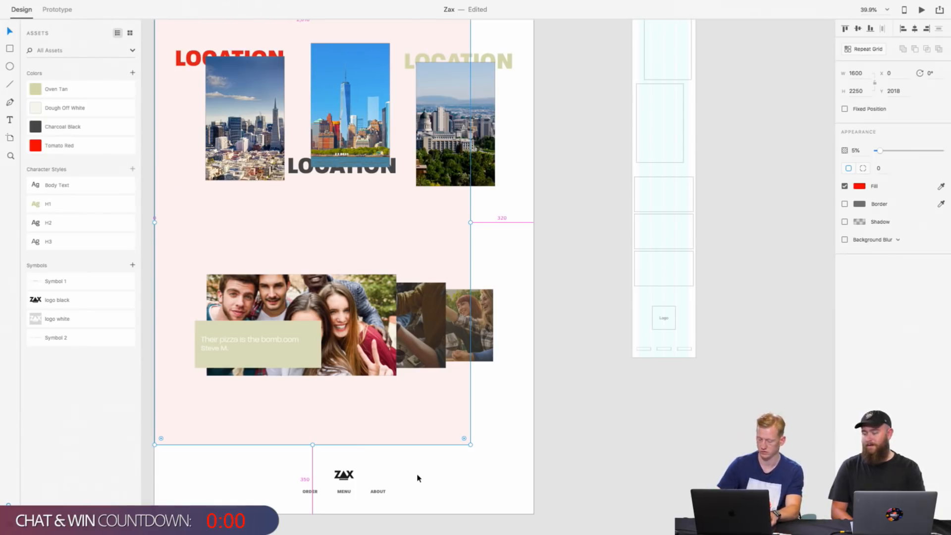
pyautogui.hotkey('shift', 'Down')
pyautogui.hotkey('shift', 'Down')
pyautogui.hotkey('shift', 'Down')
pyautogui.hotkey('shift', 'Down')
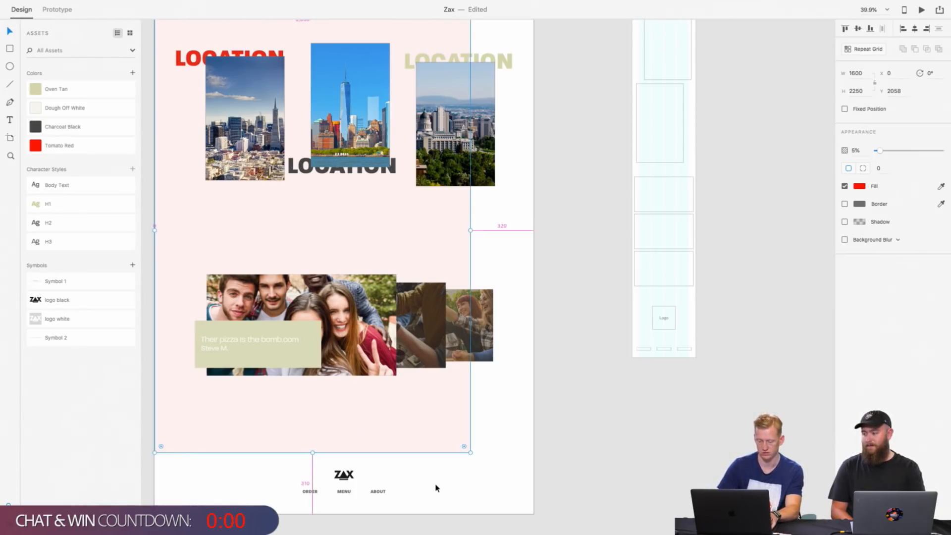
pyautogui.hotkey('shift', 'Up')
pyautogui.scroll(5, 435, 486)
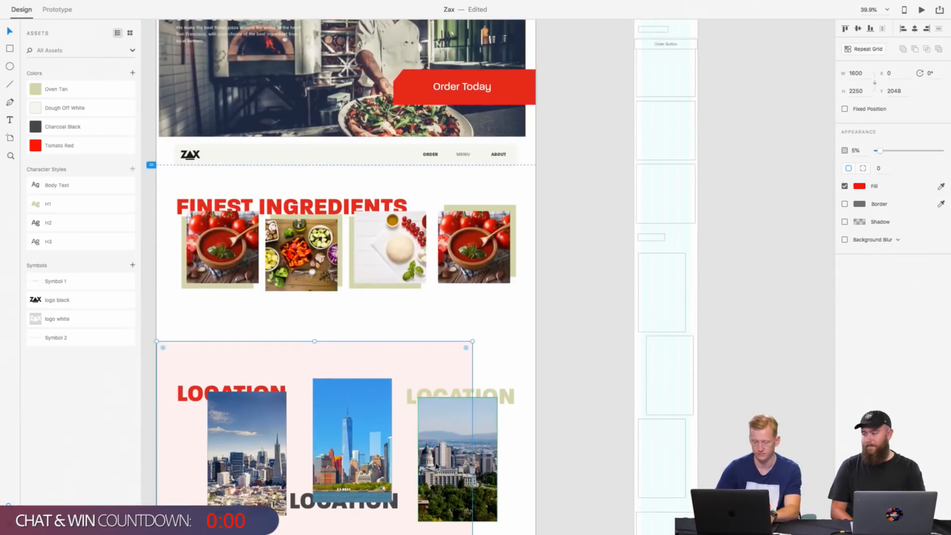
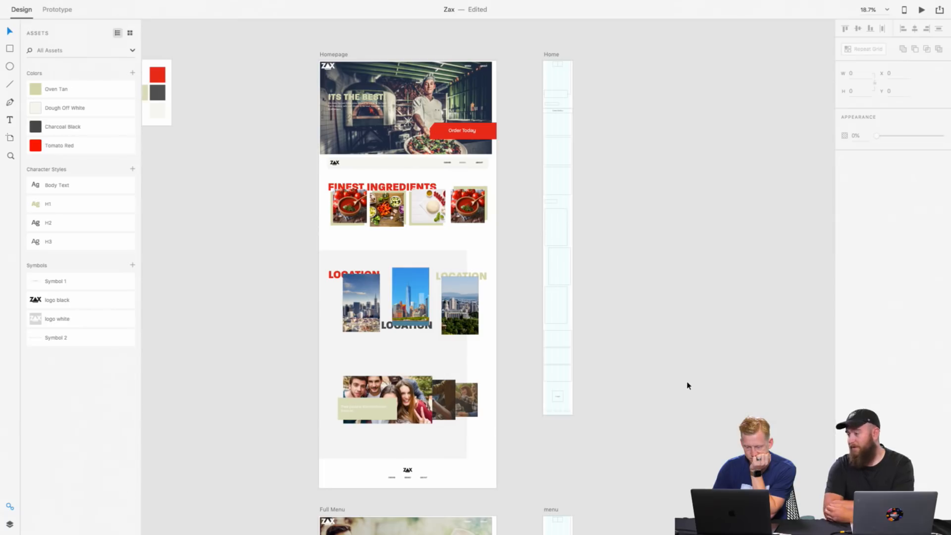
# Step: Fill the homepage's background rectangle behind the locations and testimonial sections with Oven Tan sampled from the saved color
pyautogui.click(449, 355)
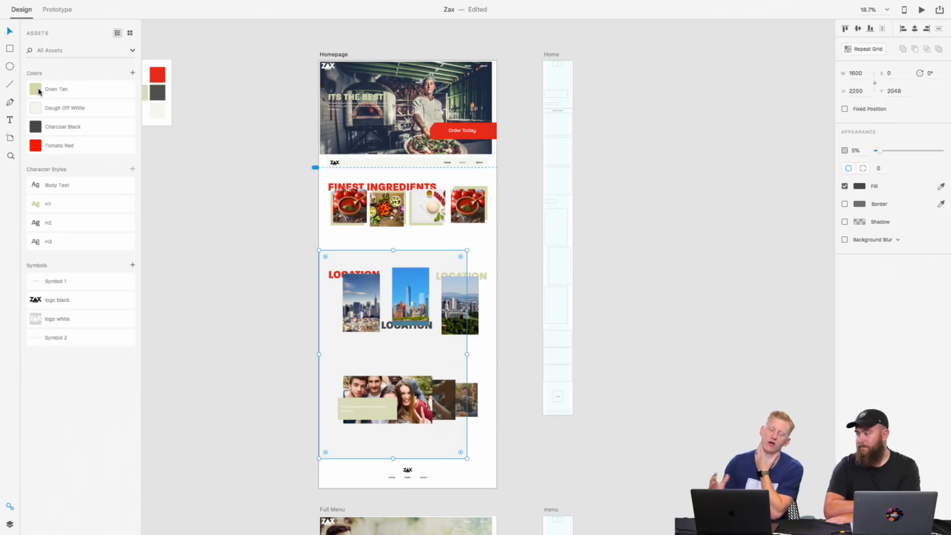
pyautogui.moveTo(39, 92)
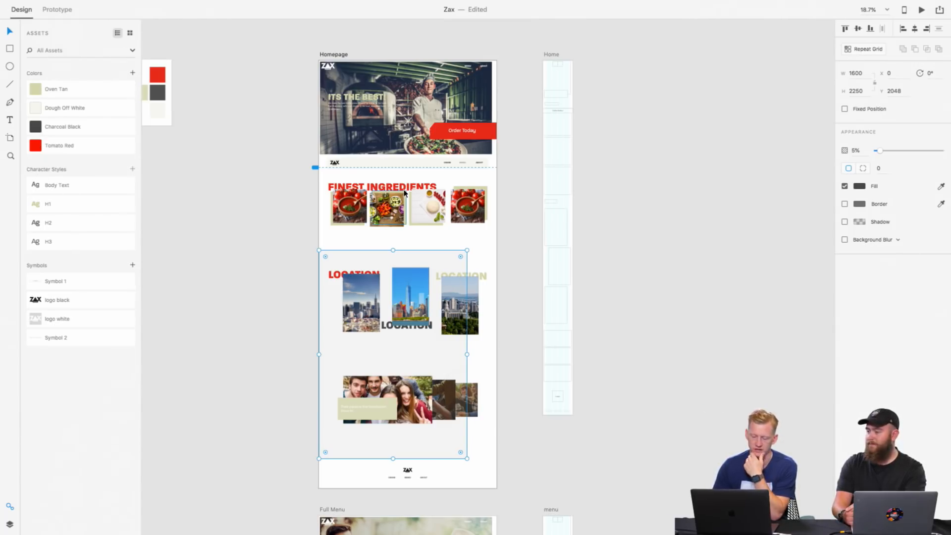
pyautogui.scroll(-3, 404, 193)
pyautogui.hscroll(-2, 404, 193)
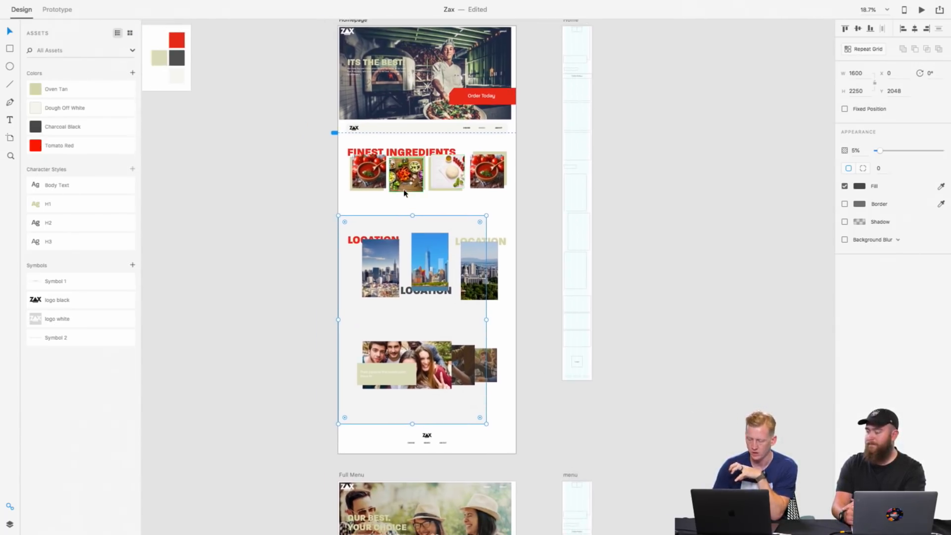
pyautogui.click(498, 211)
pyautogui.click(426, 414)
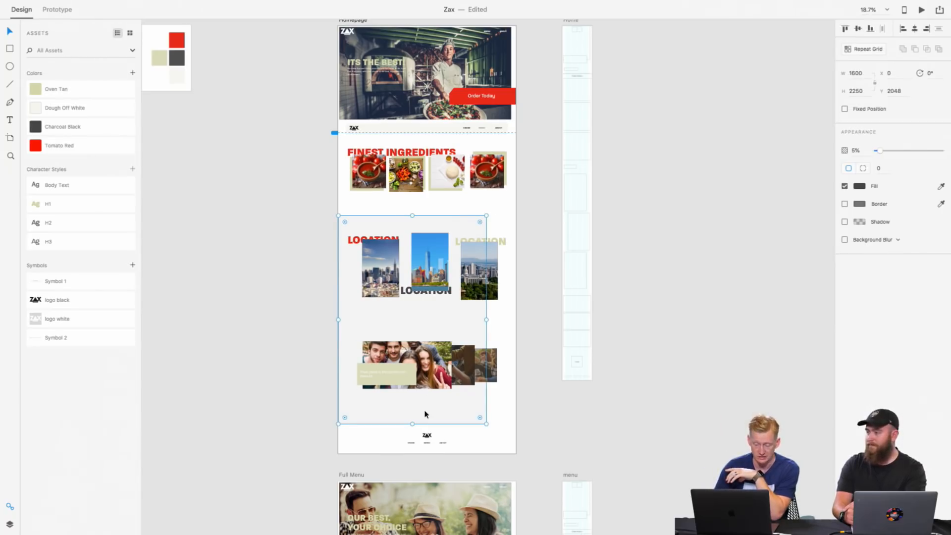
pyautogui.click(859, 187)
pyautogui.click(840, 227)
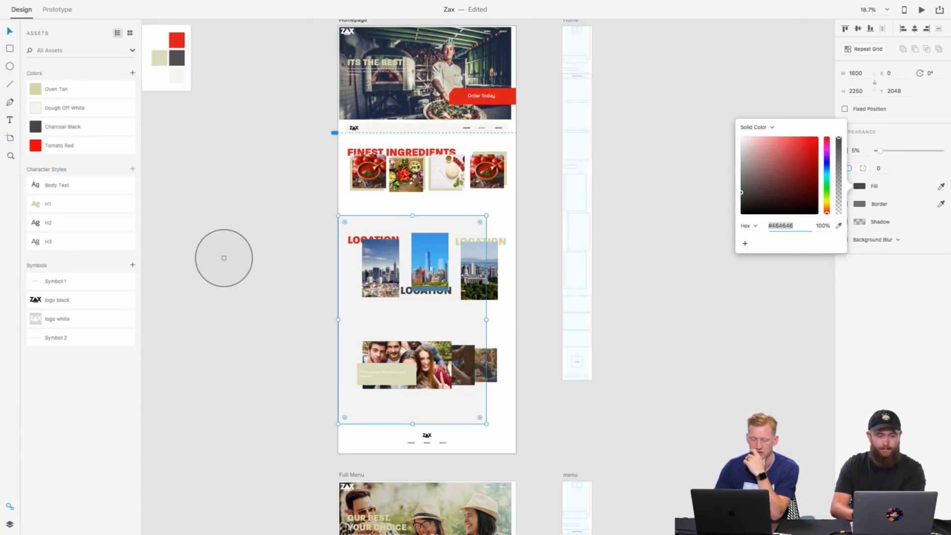
pyautogui.click(35, 91)
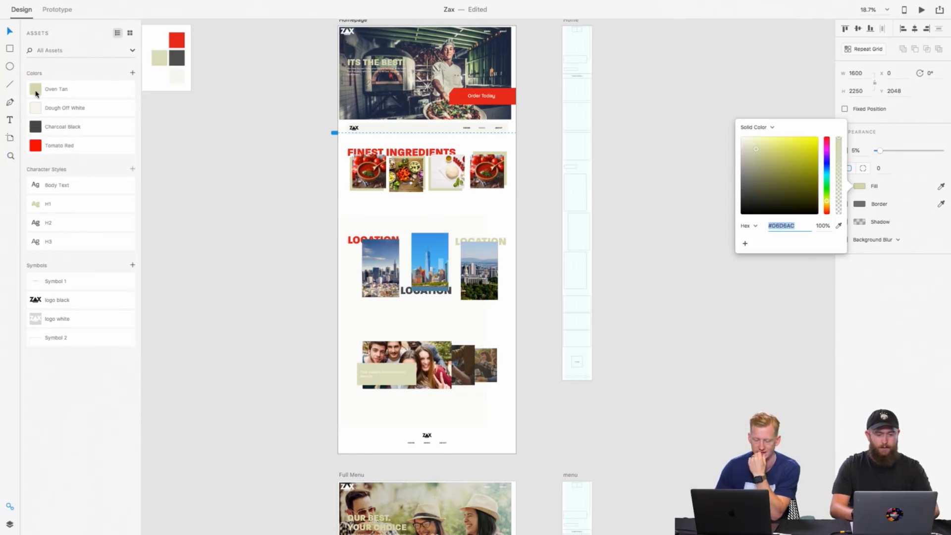
pyautogui.click(668, 308)
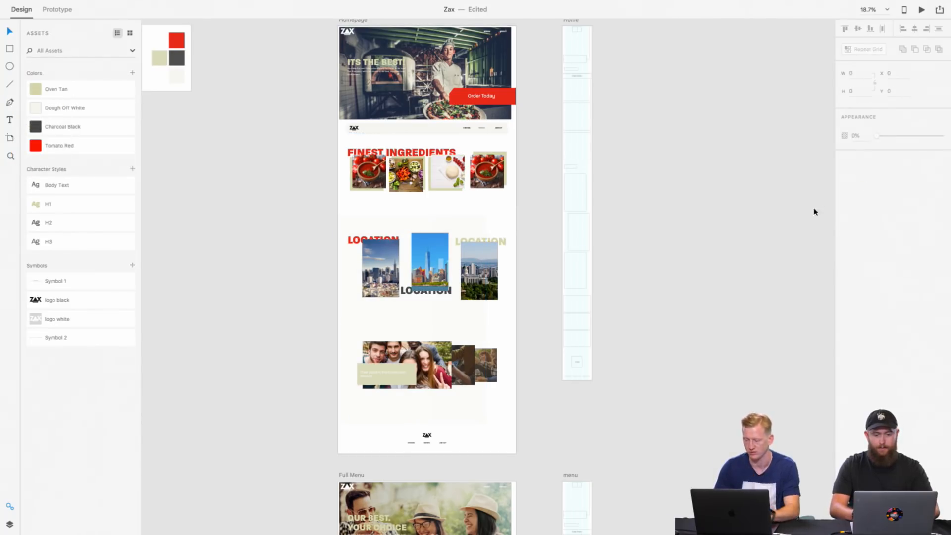
# Step: Try the saved palette colors on the background rectangle's fill and settle on Charcoal Black
pyautogui.click(458, 223)
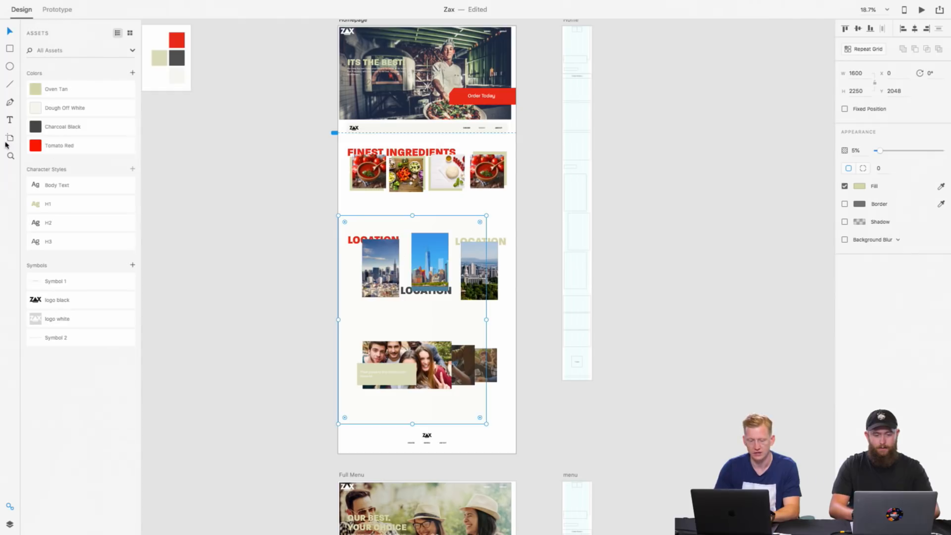
pyautogui.click(37, 110)
pyautogui.click(35, 92)
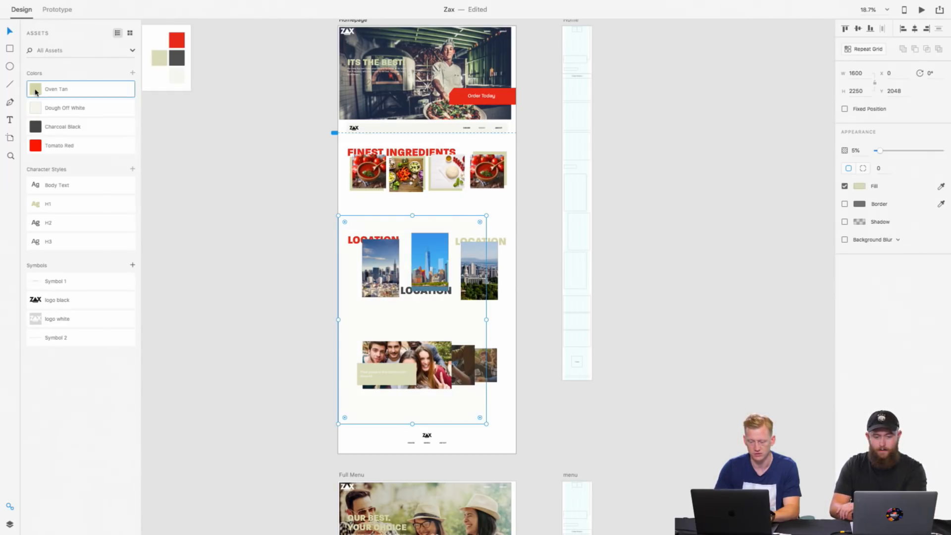
pyautogui.click(35, 128)
pyautogui.click(38, 146)
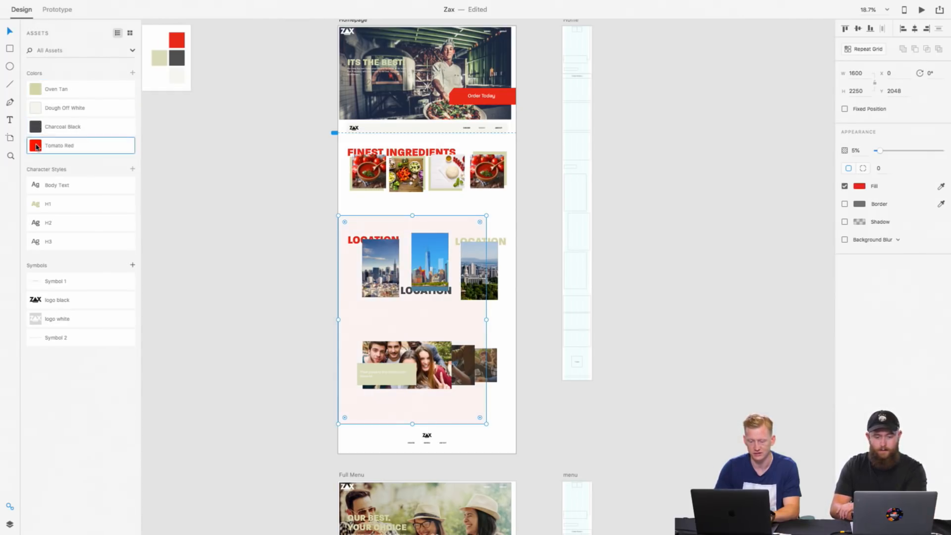
pyautogui.click(35, 129)
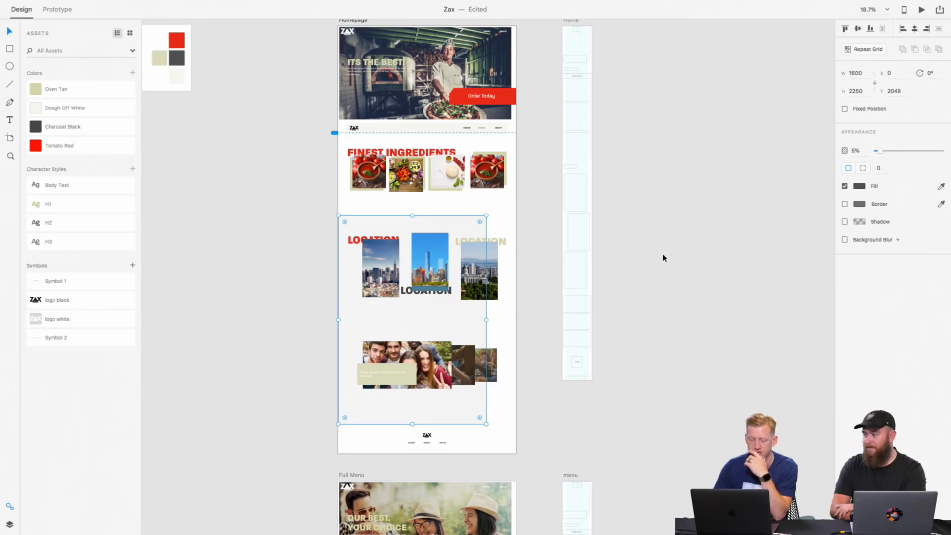
pyautogui.scroll(5, 435, 341)
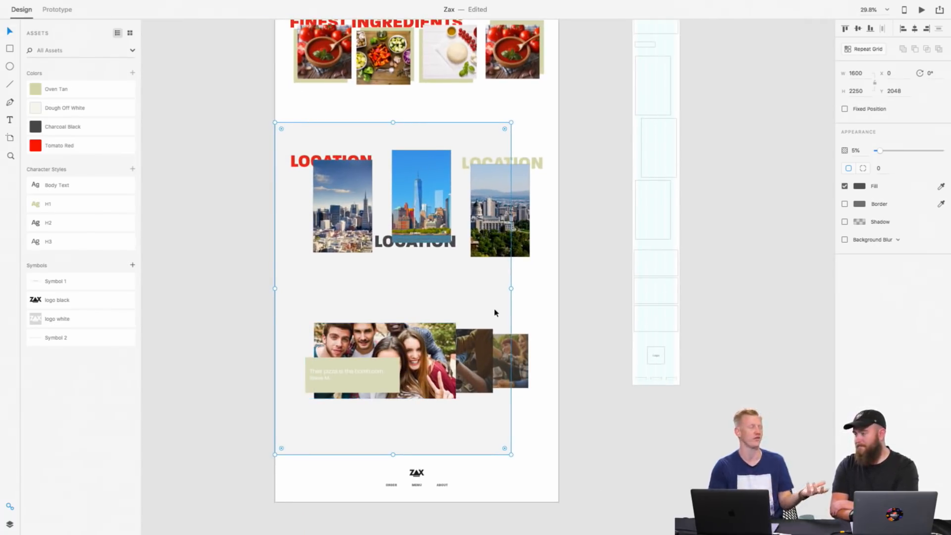
pyautogui.scroll(2, 495, 312)
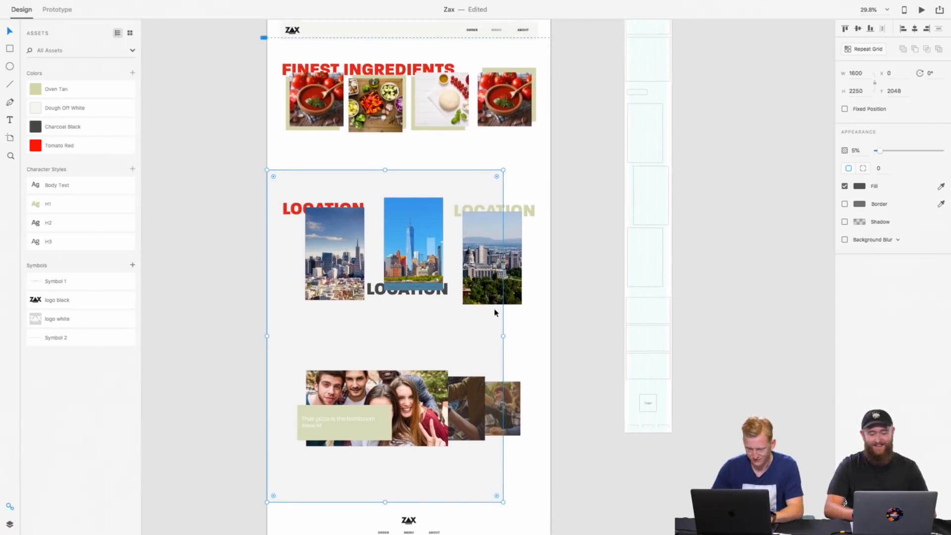
pyautogui.scroll(-2, 494, 313)
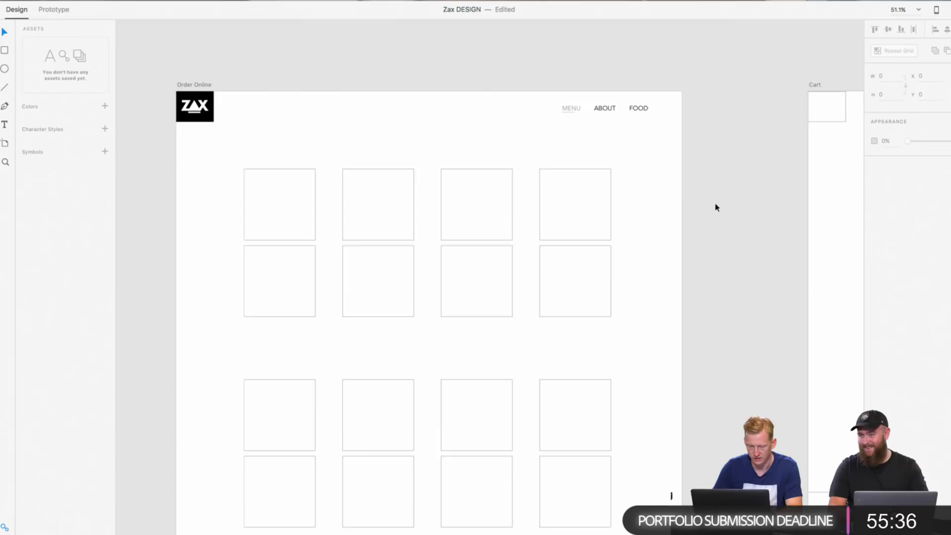
# Step: Examine the placeholder grids and overall layout of the Order Online artboard in the Zax DESIGN document
pyautogui.scroll(-2, 716, 208)
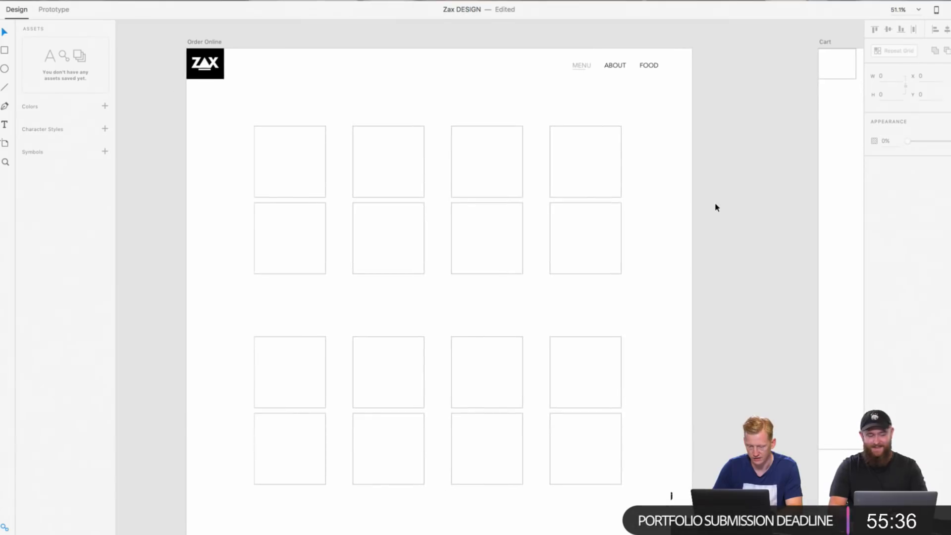
pyautogui.scroll(-5, 432, 134)
pyautogui.scroll(4, 432, 134)
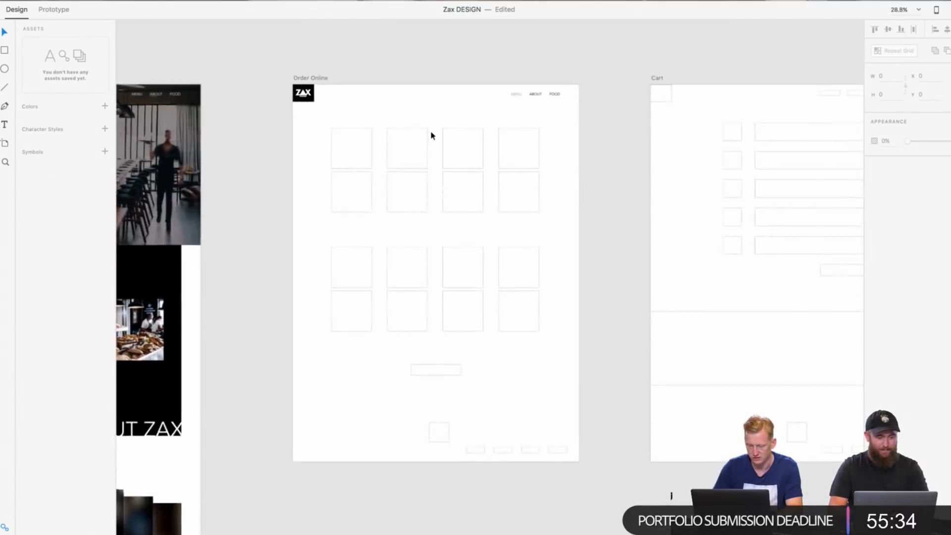
pyautogui.scroll(1, 432, 136)
pyautogui.hscroll(-3, 432, 136)
pyautogui.scroll(-4, 432, 136)
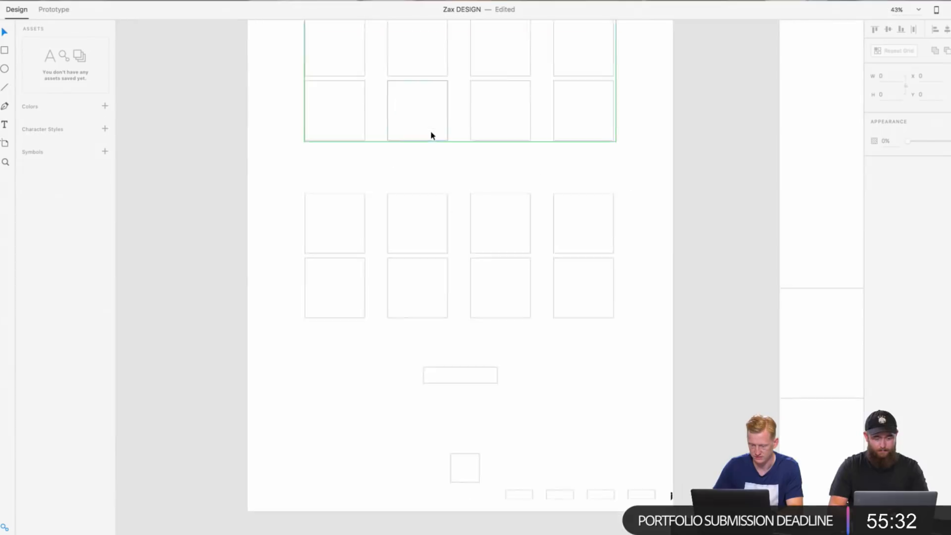
pyautogui.scroll(5, 432, 135)
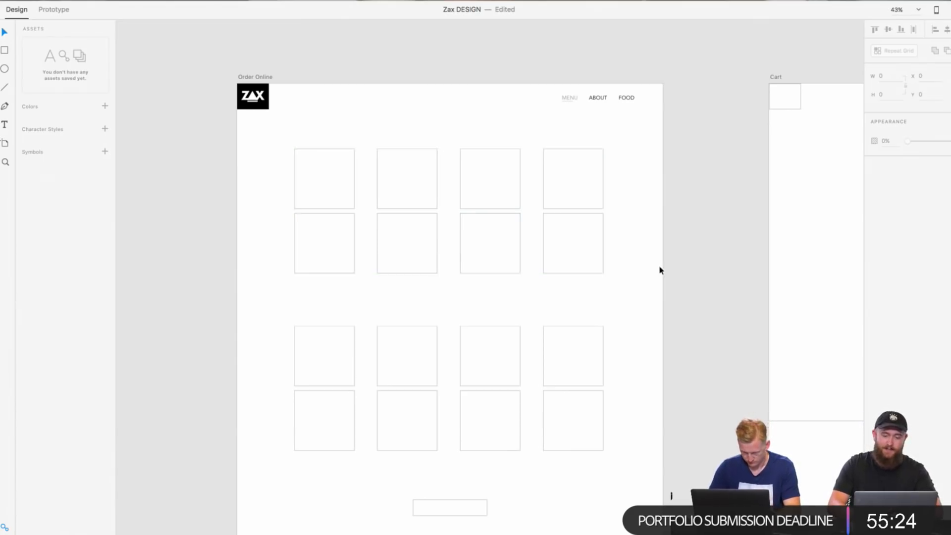
pyautogui.scroll(-5, 661, 270)
pyautogui.scroll(5, 661, 270)
pyautogui.scroll(3, 660, 270)
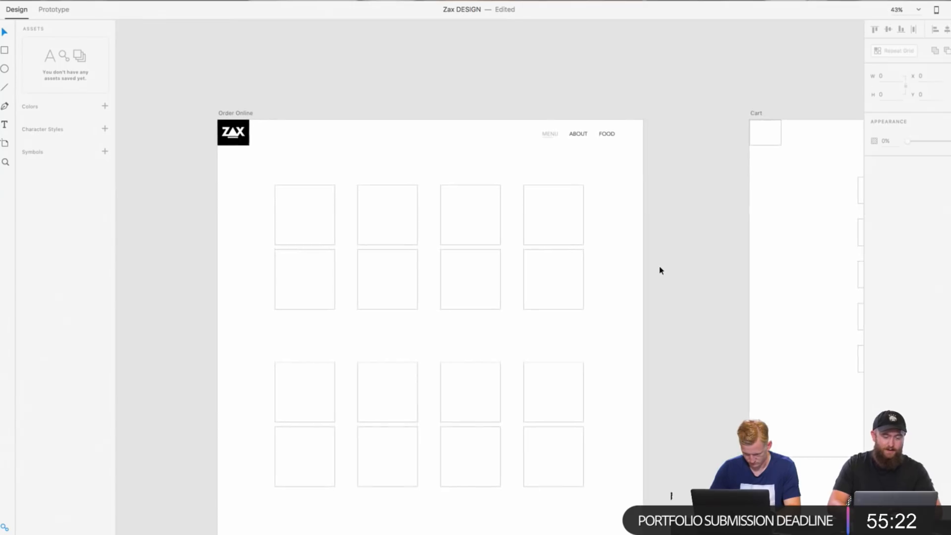
pyautogui.scroll(-3, 660, 271)
# Step: From Finder's images folder, place the burger-and-fries and egg salad photos in the first two cells of the upper grid's top row
pyautogui.press('super+Tab')
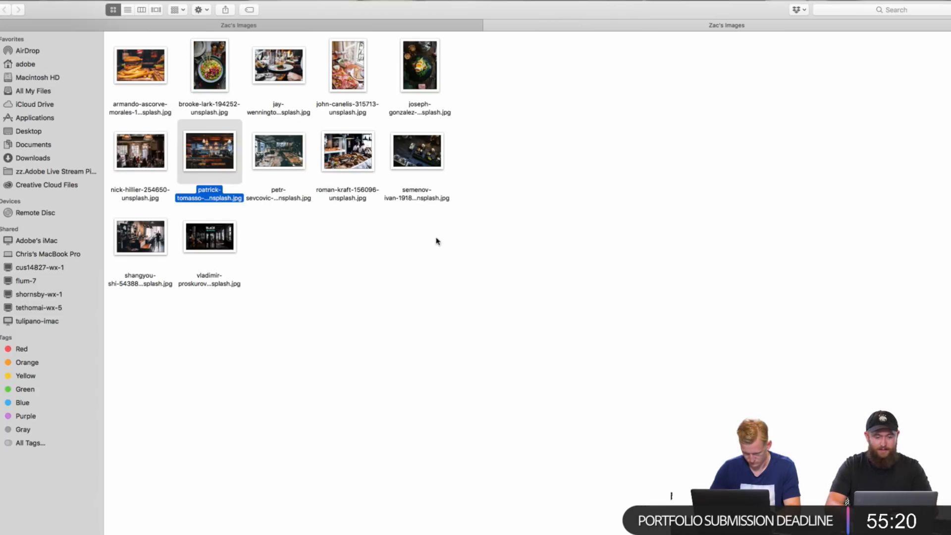
pyautogui.moveTo(293, 237); pyautogui.dragTo(238, 191)
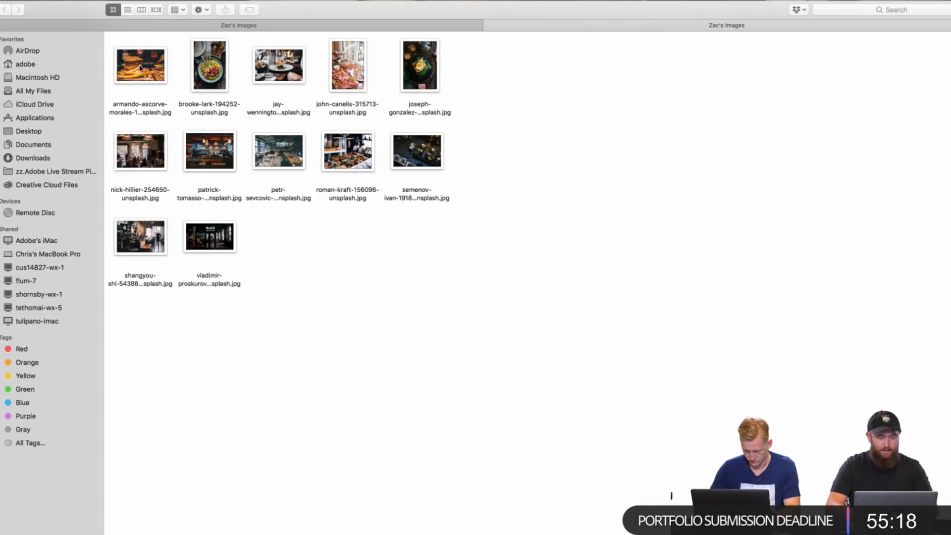
pyautogui.press('super+Tab')
pyautogui.moveTo(140, 67); pyautogui.dragTo(342, 185)
pyautogui.press('super+Tab')
pyautogui.moveTo(420, 64); pyautogui.dragTo(438, 182)
pyautogui.press('super+Tab')
# Step: Place the charcuterie and plated restaurant dish photos from the folder in the third and fourth cells of the grid's top row
pyautogui.press('super+Tab')
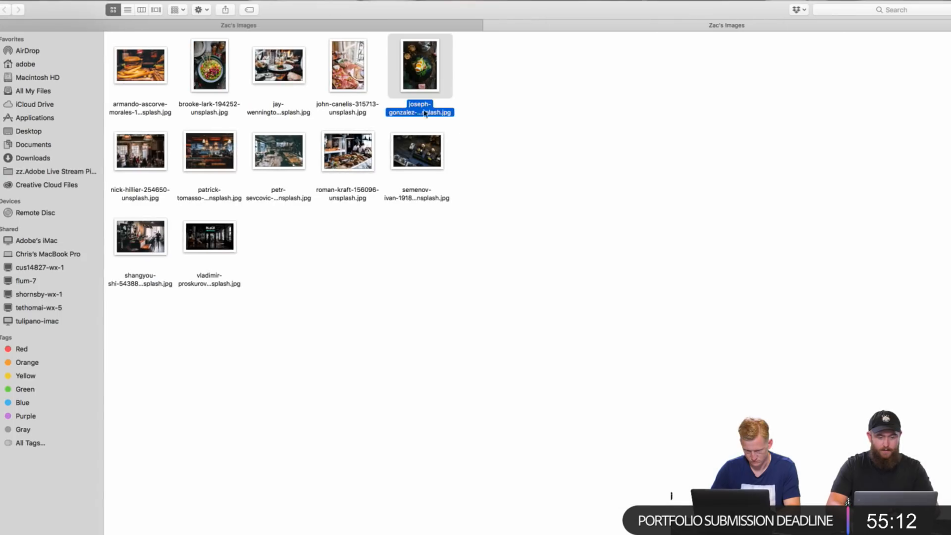
pyautogui.moveTo(347, 75); pyautogui.dragTo(499, 187)
pyautogui.press('super+Tab')
pyautogui.press('super+Tab')
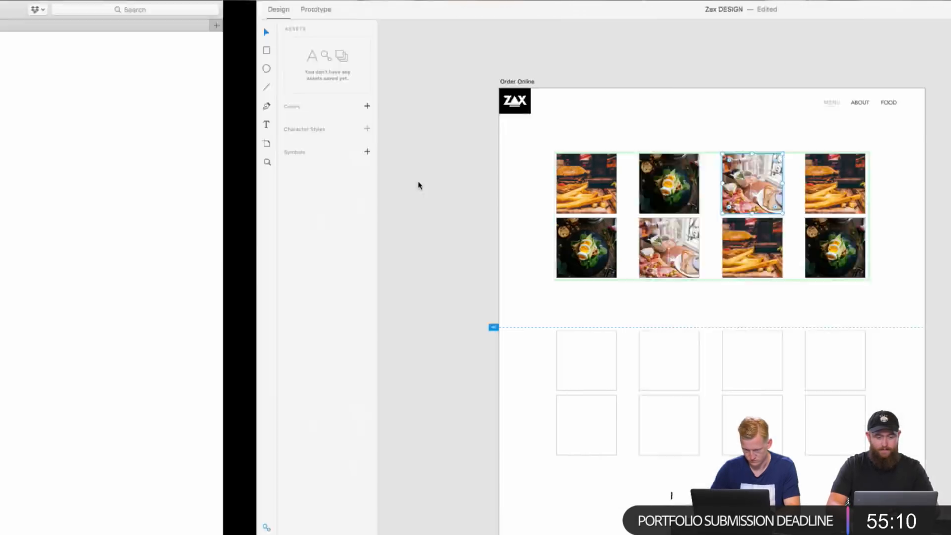
pyautogui.moveTo(276, 65); pyautogui.dragTo(550, 189)
pyautogui.press('super+Tab')
# Step: Place the green-toned dining room and busy café interior photos in the first two cells of the grid's second row
pyautogui.press('super+Tab')
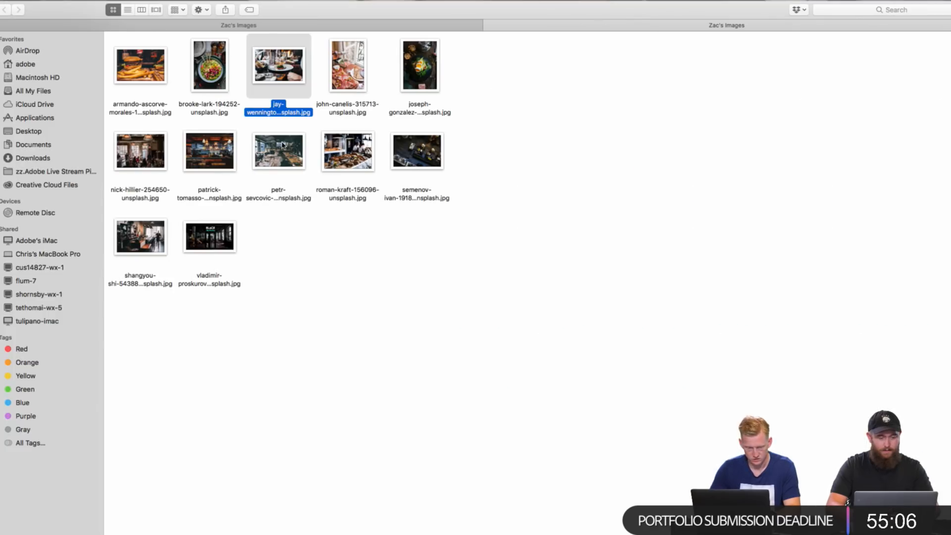
pyautogui.press('super+Tab')
pyautogui.moveTo(283, 145); pyautogui.dragTo(329, 247)
pyautogui.press('super+Tab')
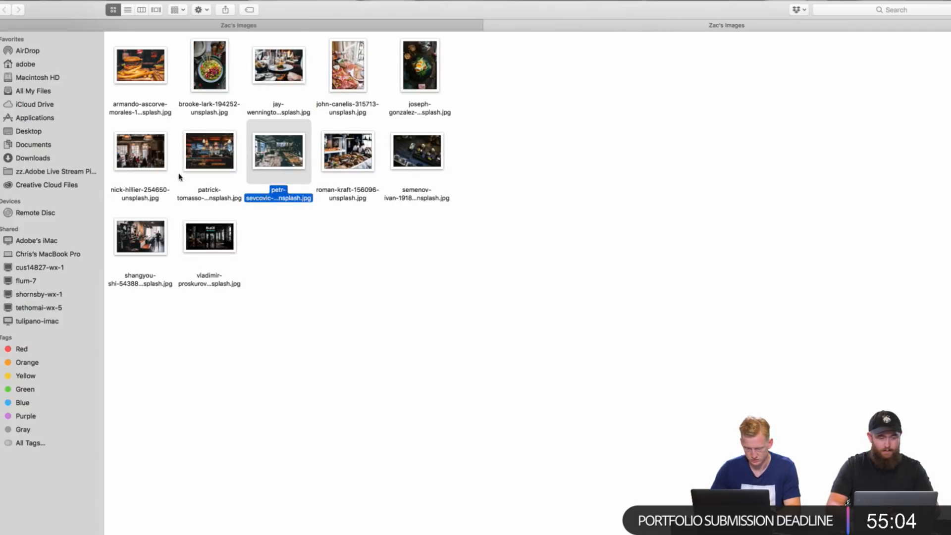
pyautogui.moveTo(168, 169); pyautogui.dragTo(389, 228)
pyautogui.press('super+Tab')
# Step: Place the wooden-counter interior and dark BLACK storefront photos in the last two cells of the grid's second row
pyautogui.press('super+Tab')
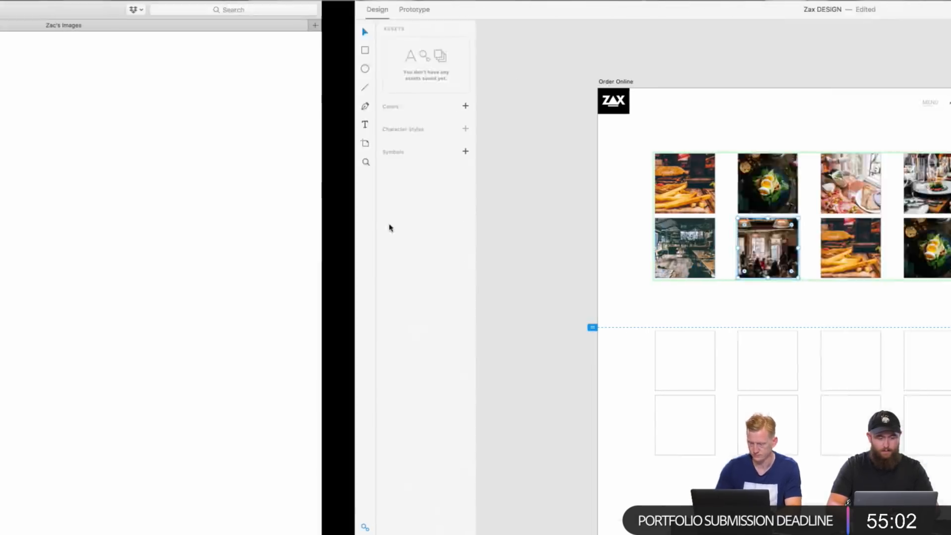
pyautogui.moveTo(139, 234); pyautogui.dragTo(494, 238)
pyautogui.press('super+Tab')
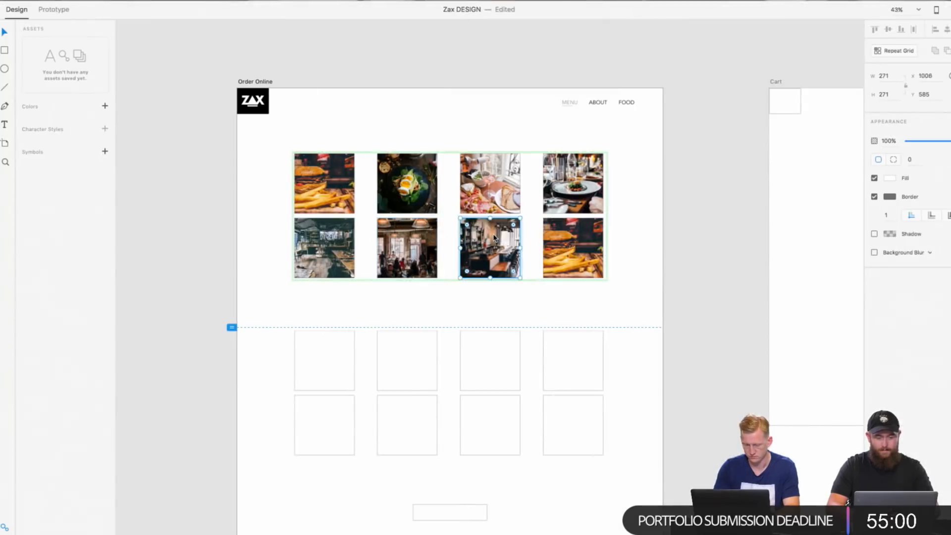
pyautogui.press('super+Tab')
pyautogui.moveTo(202, 233); pyautogui.dragTo(600, 255)
pyautogui.press('super+Tab')
# Step: Delete the empty lower placeholder grid on the Order Online artboard
pyautogui.scroll(-3, 664, 235)
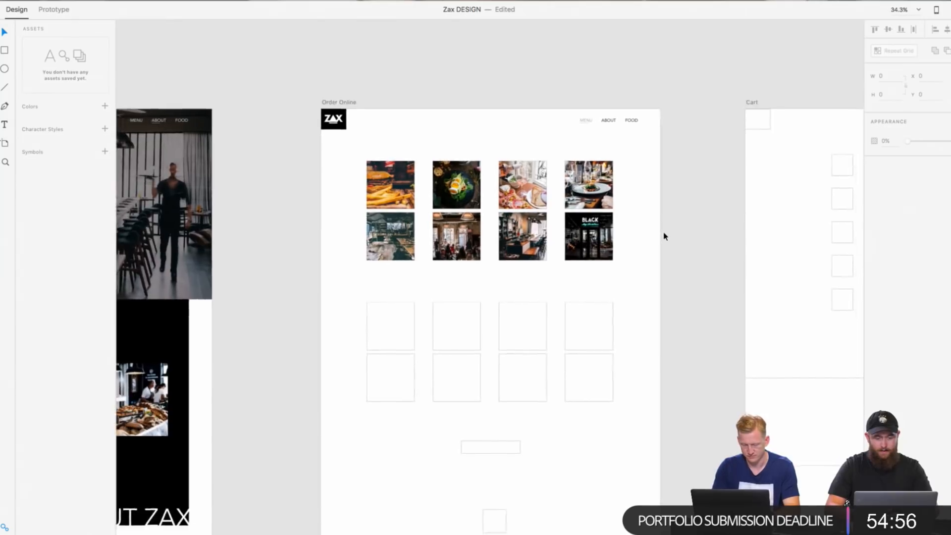
pyautogui.scroll(-2, 665, 236)
pyautogui.click(574, 266)
pyautogui.press('Delete')
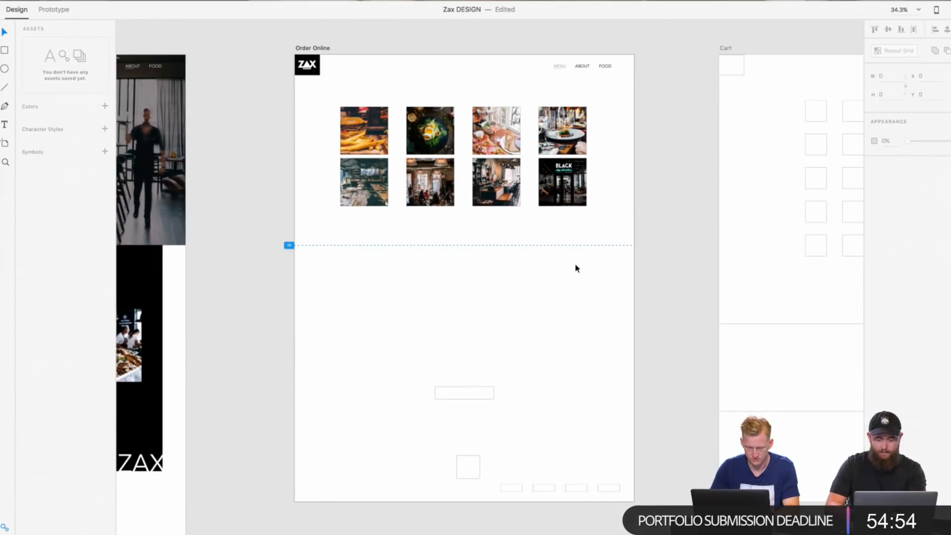
# Step: Copy the filled image grid, paste it, and position the duplicate below the original on the Order Online artboard
pyautogui.click(364, 118)
pyautogui.rightClick(367, 120)
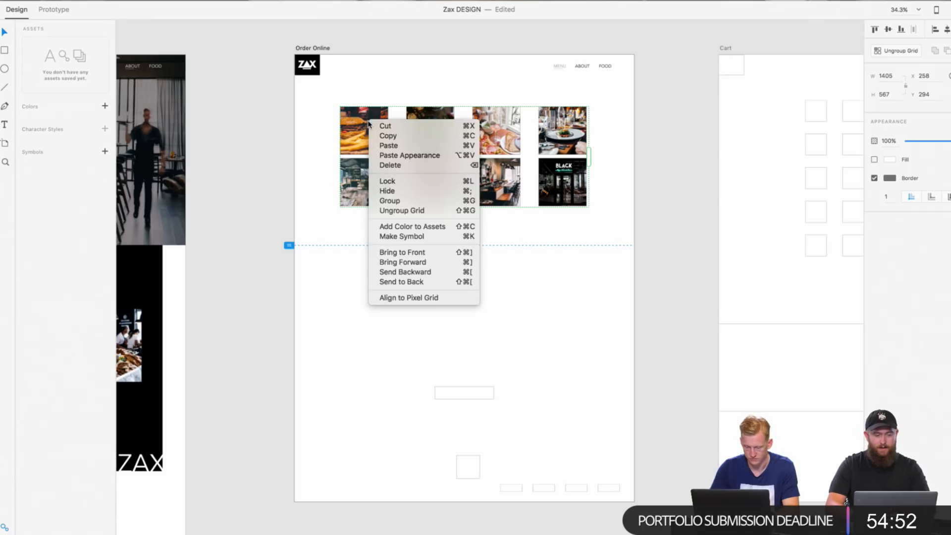
pyautogui.click(392, 135)
pyautogui.rightClick(666, 167)
pyautogui.click(685, 168)
pyautogui.moveTo(562, 131); pyautogui.dragTo(562, 261)
pyautogui.click(643, 245)
pyautogui.scroll(2, 571, 263)
pyautogui.scroll(3, 571, 266)
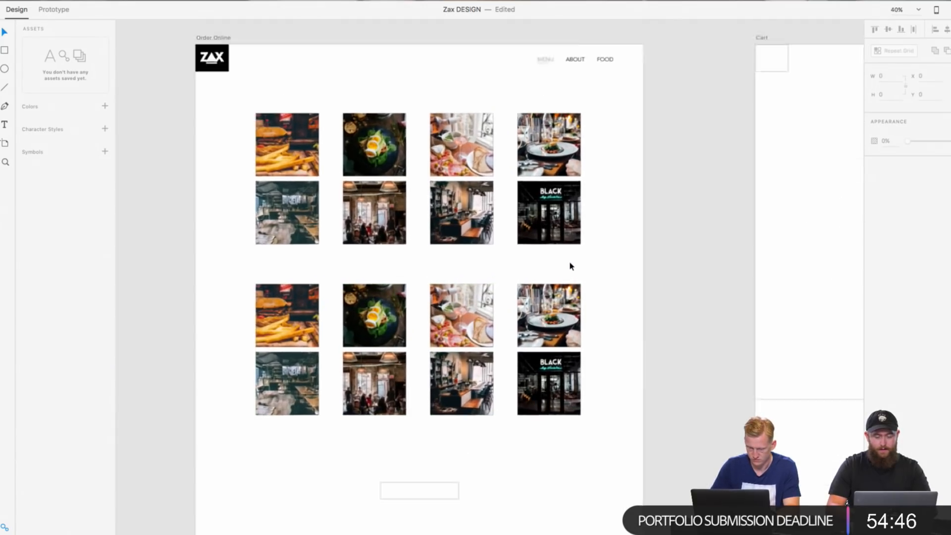
pyautogui.click(448, 134)
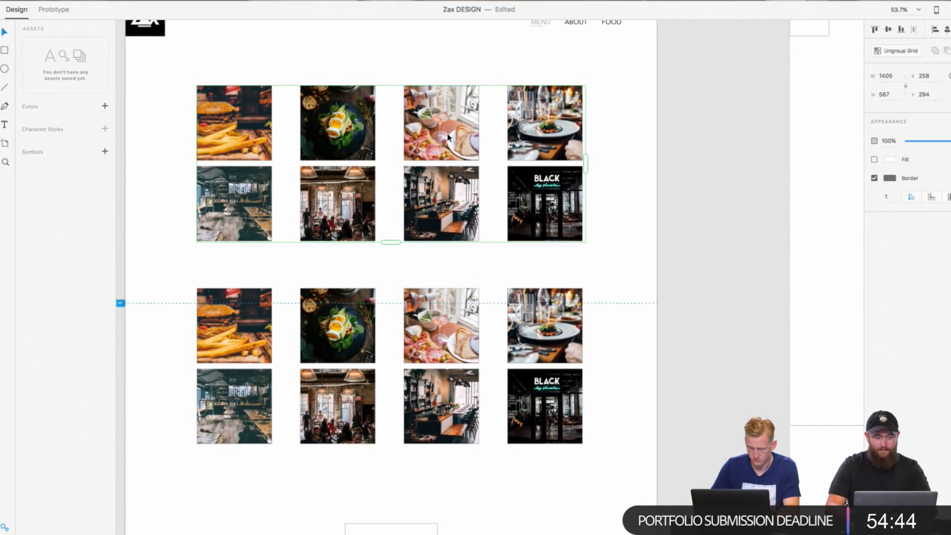
pyautogui.scroll(5, 373, 153)
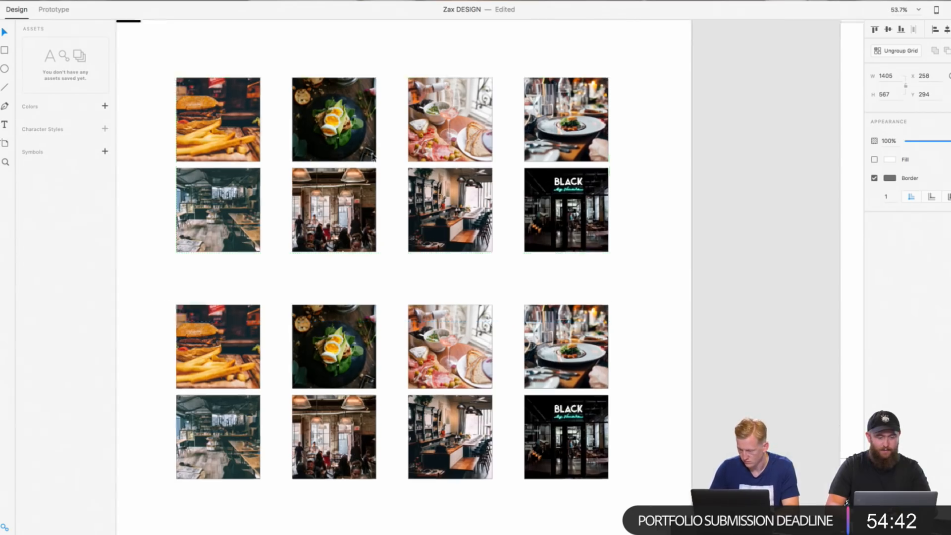
pyautogui.scroll(-6, 372, 158)
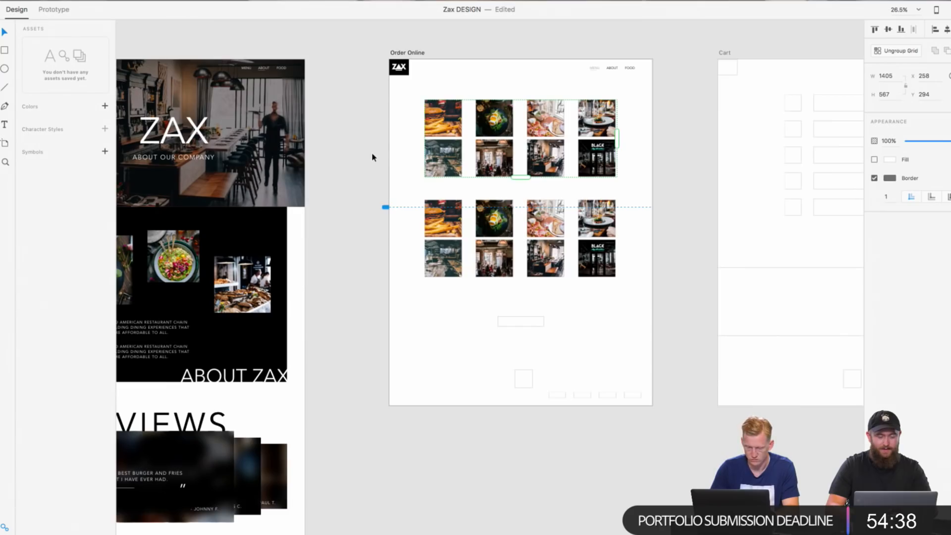
pyautogui.hscroll(-5, 373, 158)
pyautogui.hscroll(8, 373, 157)
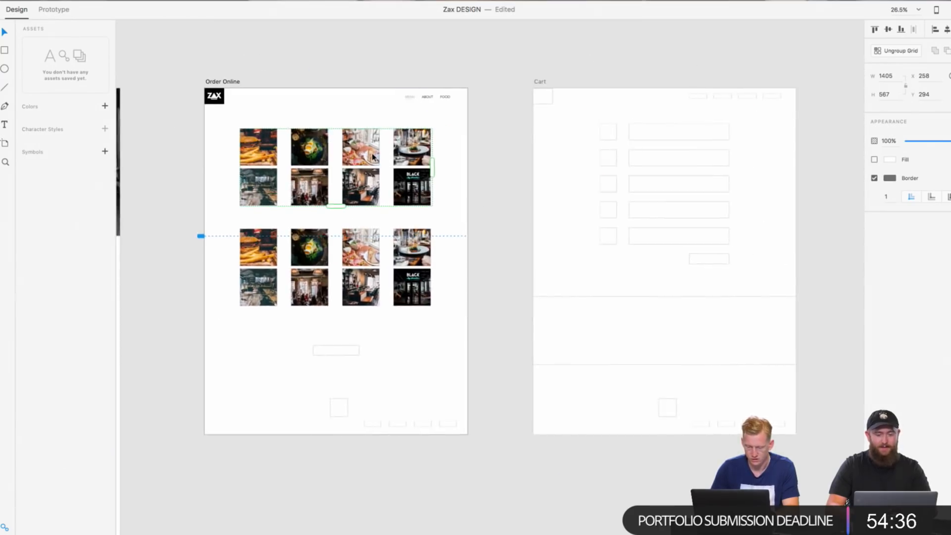
# Step: Review the Cart, Order Online, About and Full Menu artboards, ending on the drinks and starters table
pyautogui.hscroll(5, 372, 157)
pyautogui.scroll(2, 373, 157)
pyautogui.scroll(-1, 372, 157)
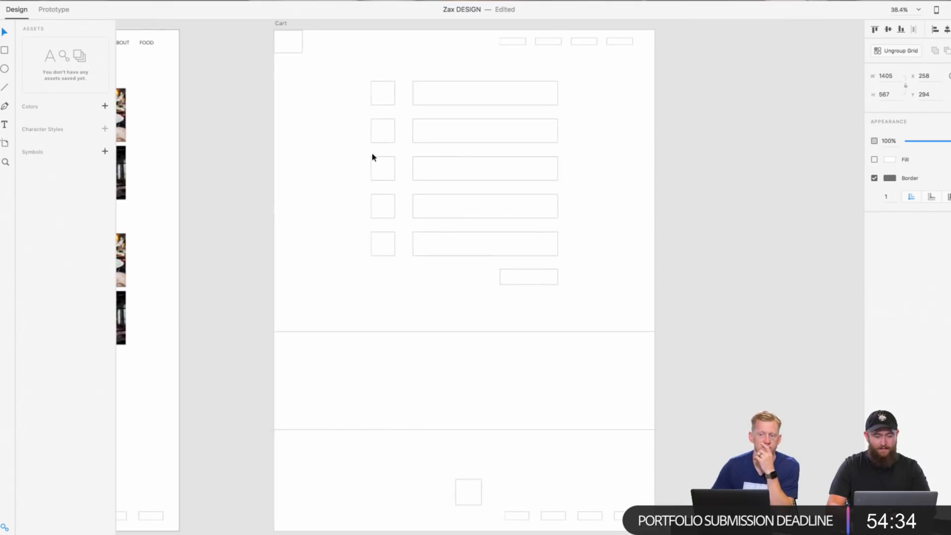
pyautogui.scroll(-2, 384, 135)
pyautogui.hscroll(-5, 385, 135)
pyautogui.scroll(-2, 385, 134)
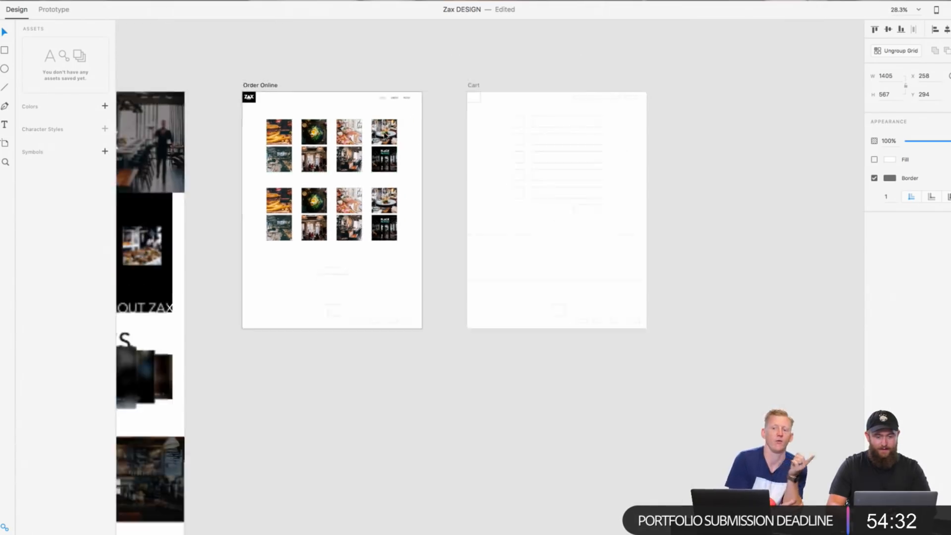
pyautogui.hscroll(-5, 385, 135)
pyautogui.scroll(2, 384, 135)
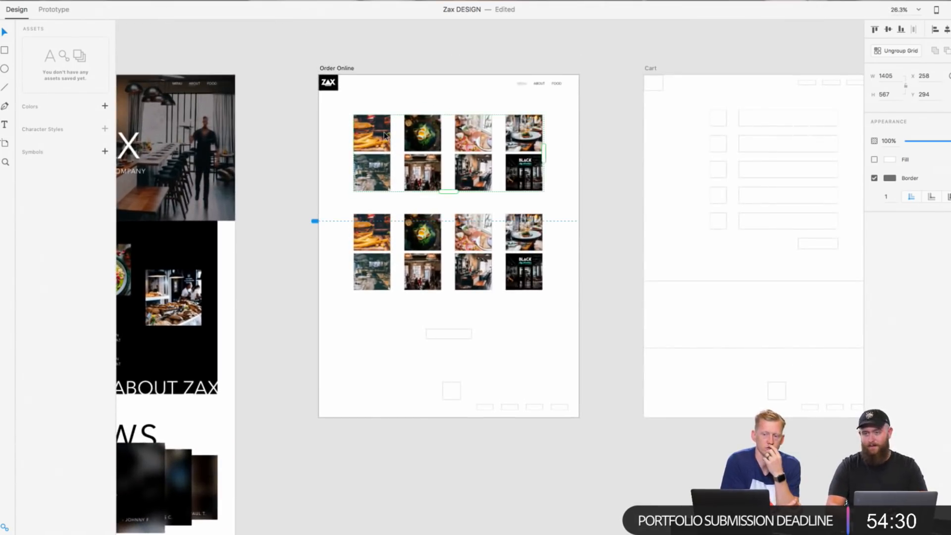
pyautogui.hscroll(-5, 385, 135)
pyautogui.moveTo(23, 2)
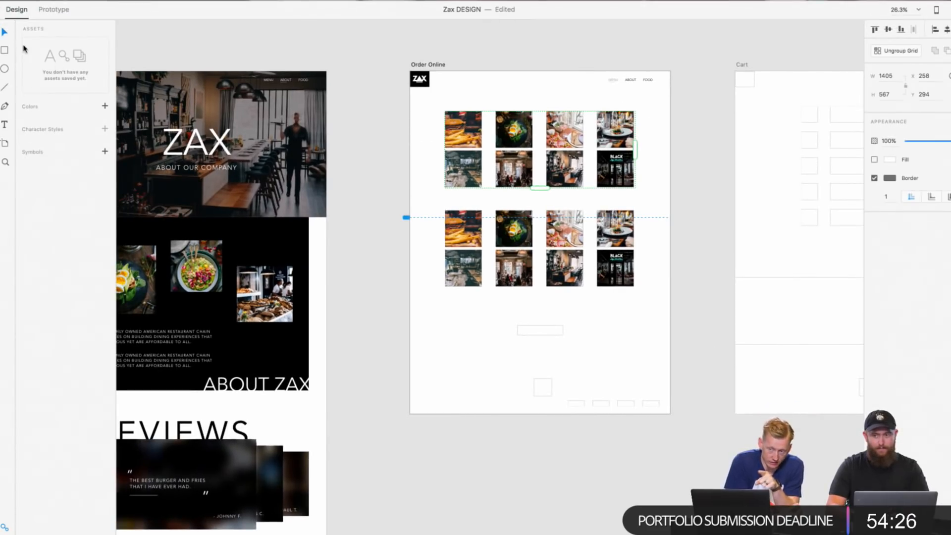
pyautogui.moveTo(97, 4)
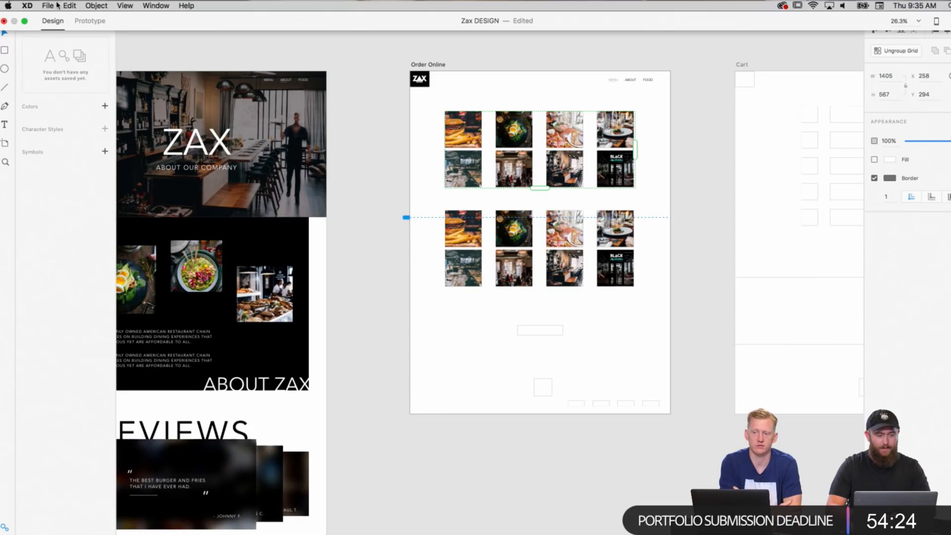
pyautogui.hscroll(-15, 358, 211)
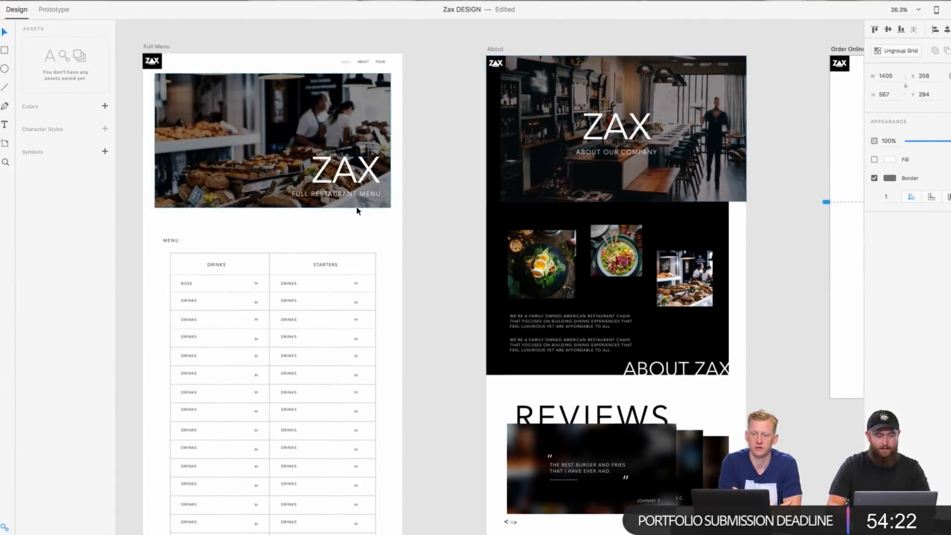
pyautogui.scroll(5, 358, 210)
pyautogui.scroll(-8, 357, 208)
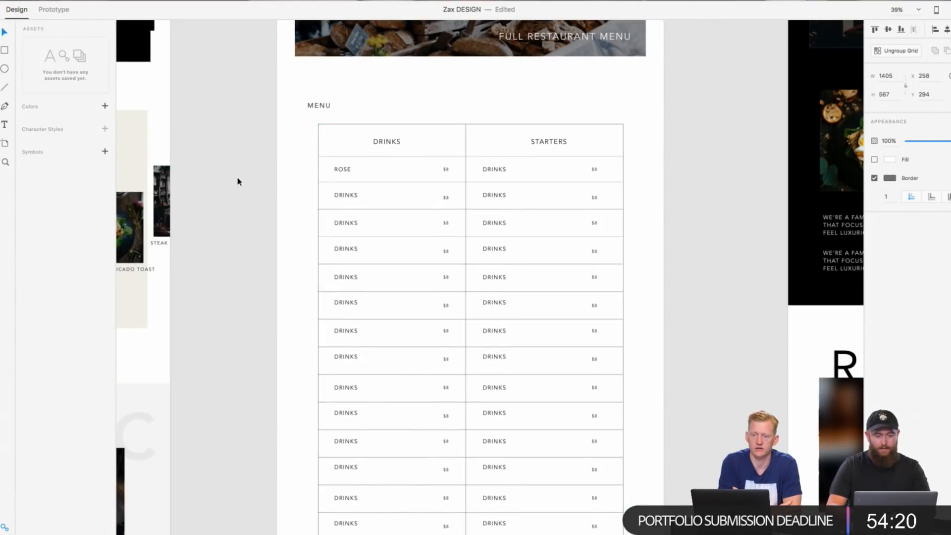
pyautogui.scroll(-2, 238, 182)
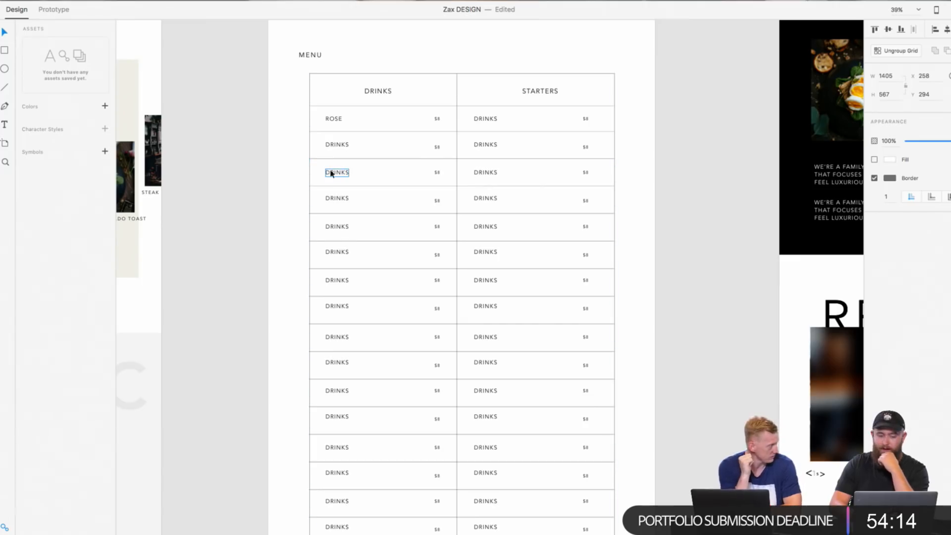
pyautogui.click(295, 179)
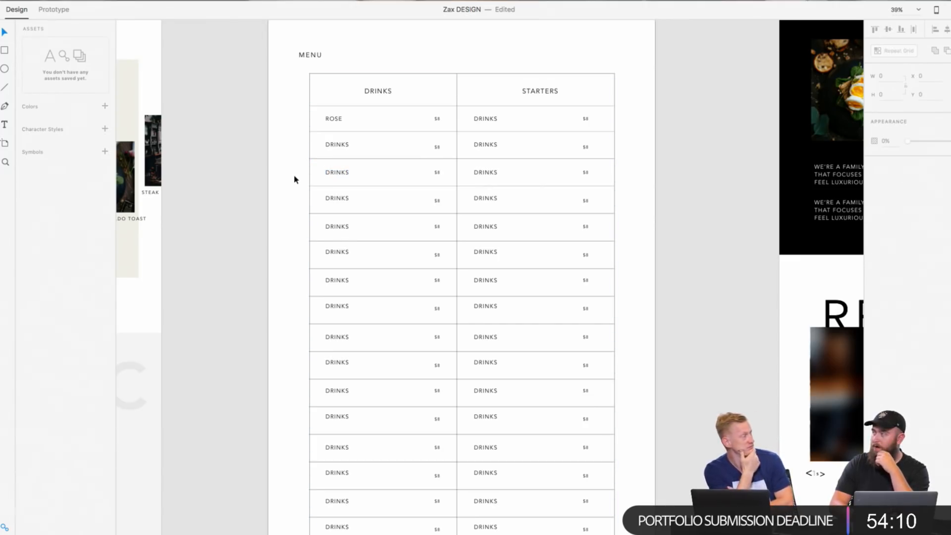
# Step: Try to duplicate the ROSE entry in the Full Menu table with a Repeat Grid, and undo it
pyautogui.doubleClick(339, 119)
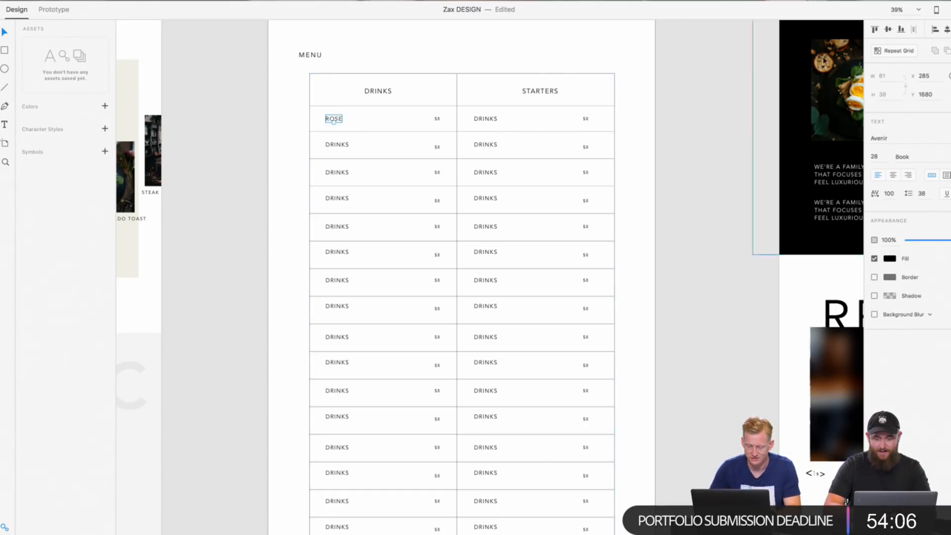
pyautogui.click(886, 55)
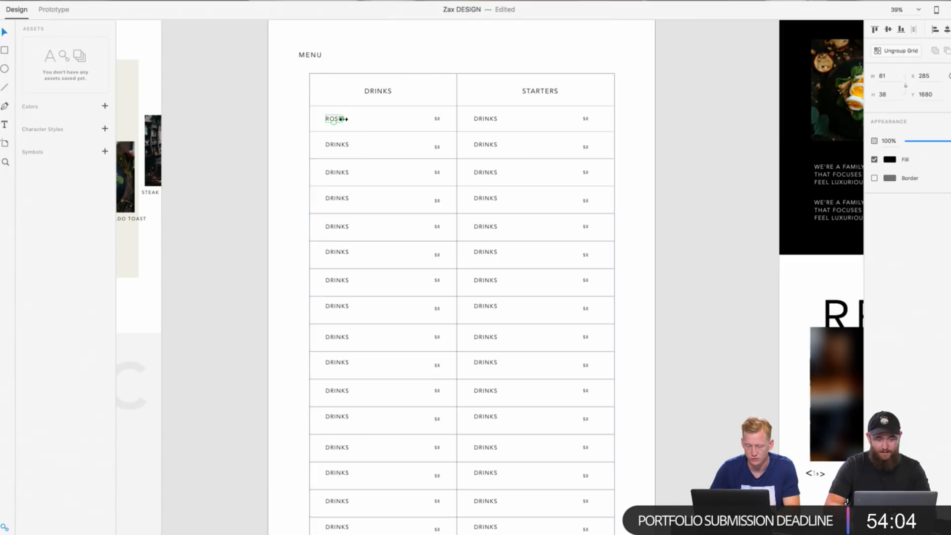
pyautogui.moveTo(344, 119); pyautogui.dragTo(353, 147)
pyautogui.press('super+z')
pyautogui.press('super+z')
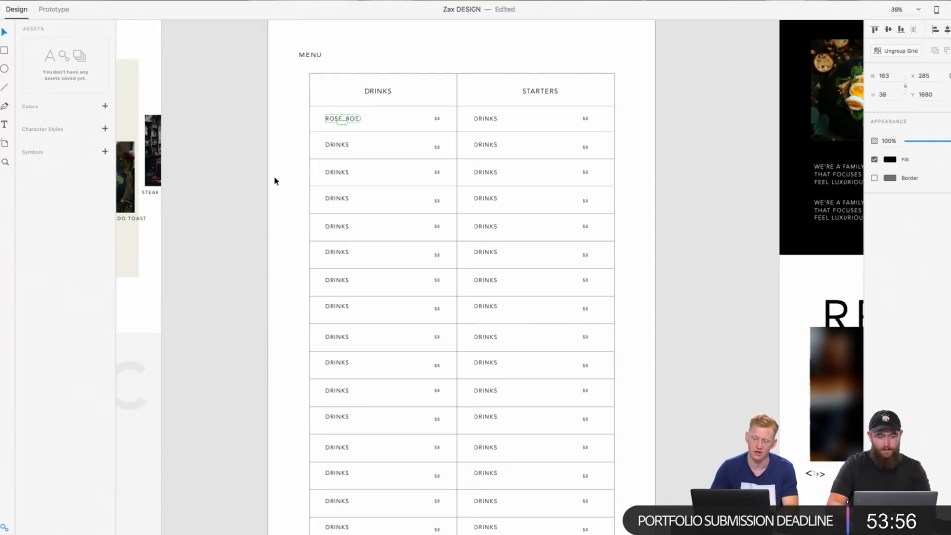
pyautogui.click(276, 181)
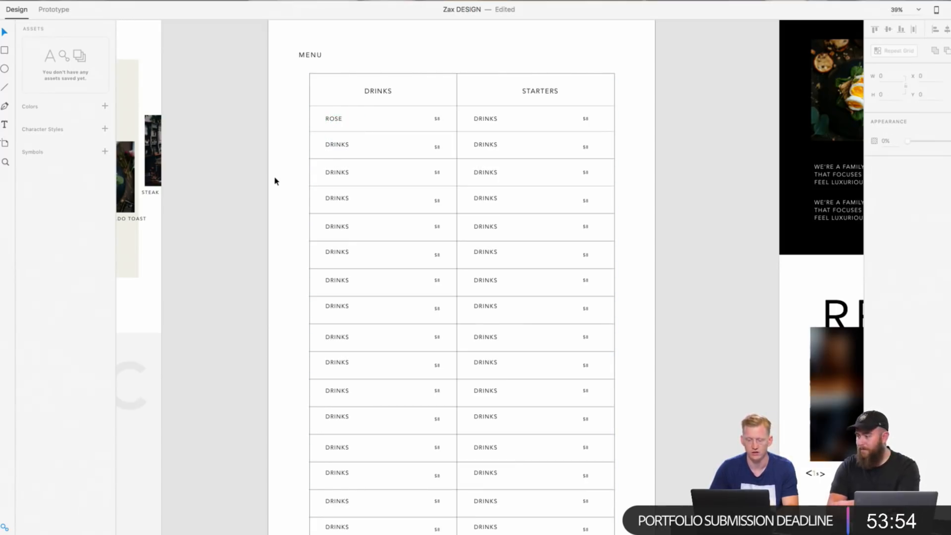
# Step: In the Zax document, widen the Food repeat grid under Drinks to 663 and increase its column gaps to 23
pyautogui.scroll(-5, 276, 181)
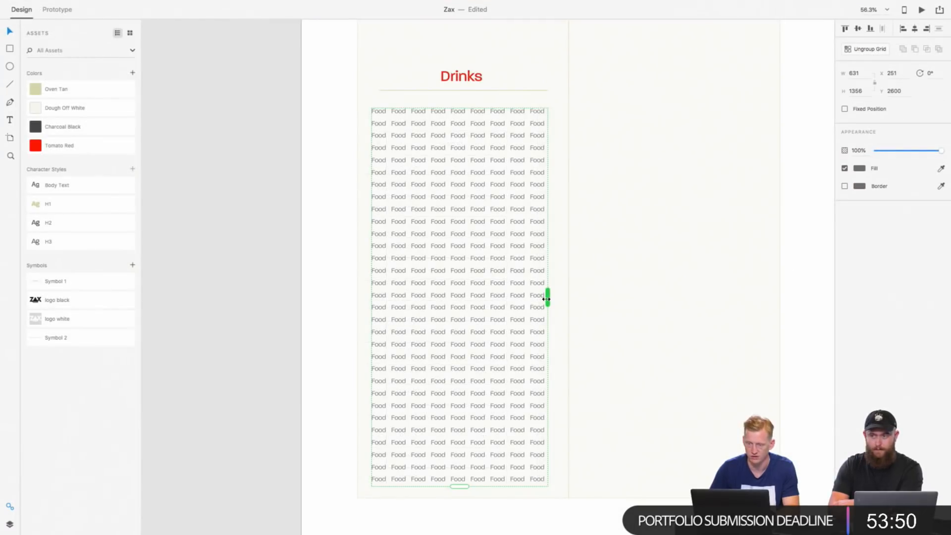
pyautogui.moveTo(547, 298)
pyautogui.mouseDown()
pyautogui.moveTo(377, 297)
pyautogui.moveTo(558, 291)
pyautogui.moveTo(550, 292)
pyautogui.mouseUp()
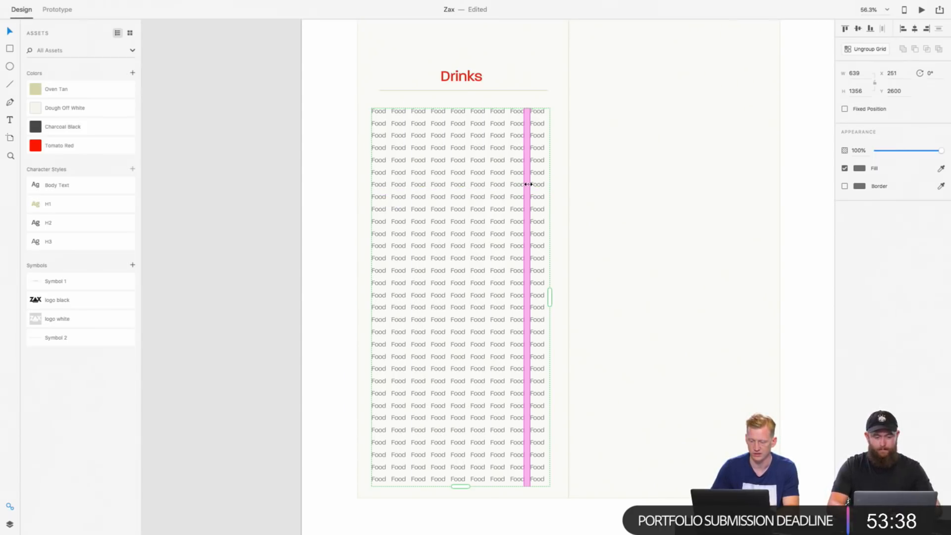
pyautogui.moveTo(528, 185); pyautogui.dragTo(535, 184)
pyautogui.click(534, 184)
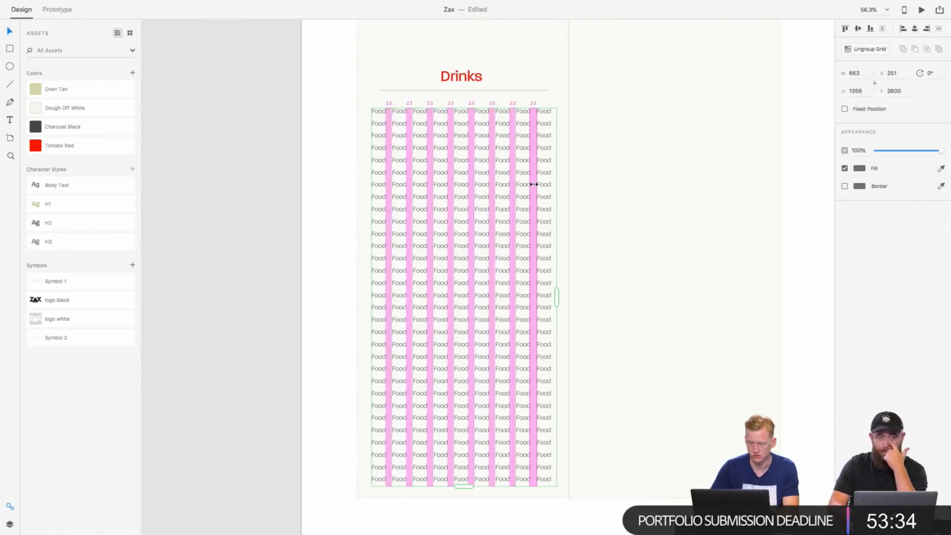
# Step: Ungroup the Food repeat grid under the Drinks heading into separate text items
pyautogui.rightClick(524, 205)
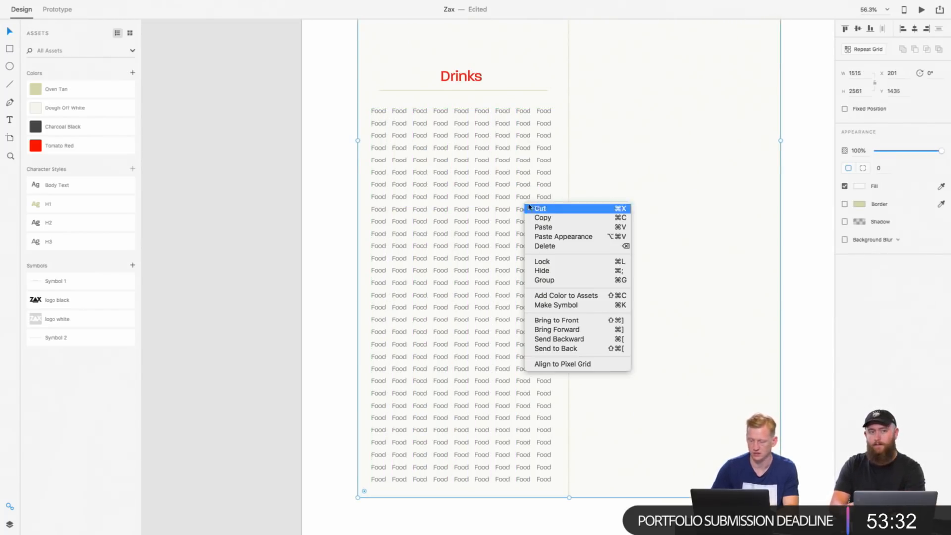
pyautogui.click(483, 329)
pyautogui.rightClick(481, 329)
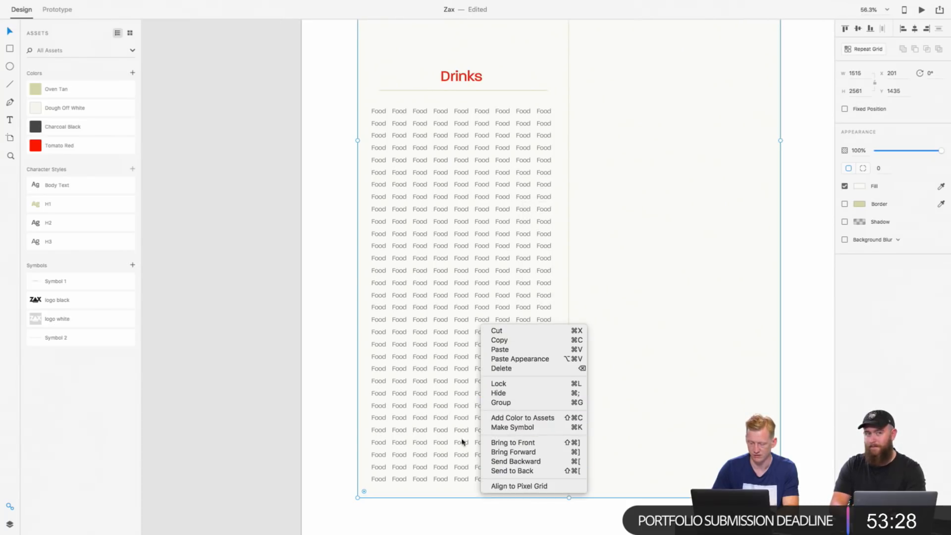
pyautogui.click(434, 416)
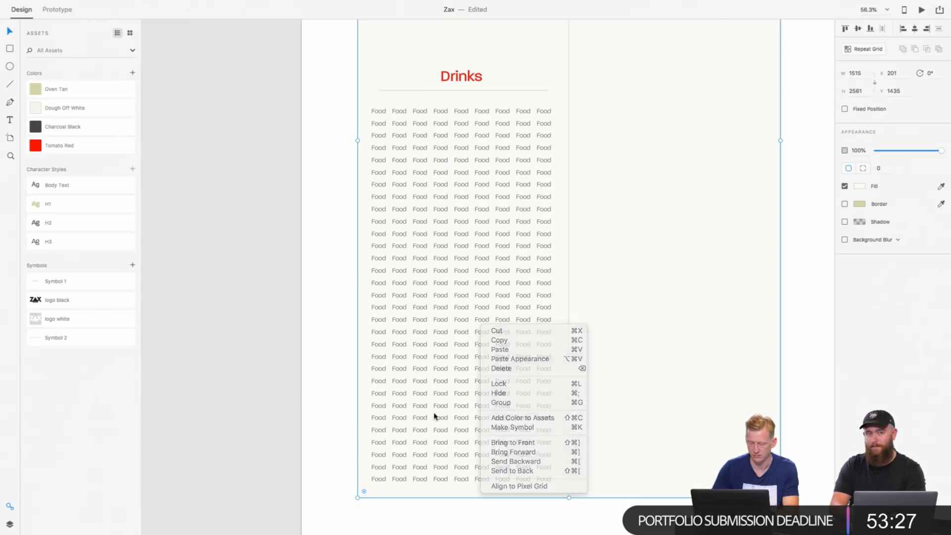
pyautogui.click(549, 137)
pyautogui.rightClick(547, 136)
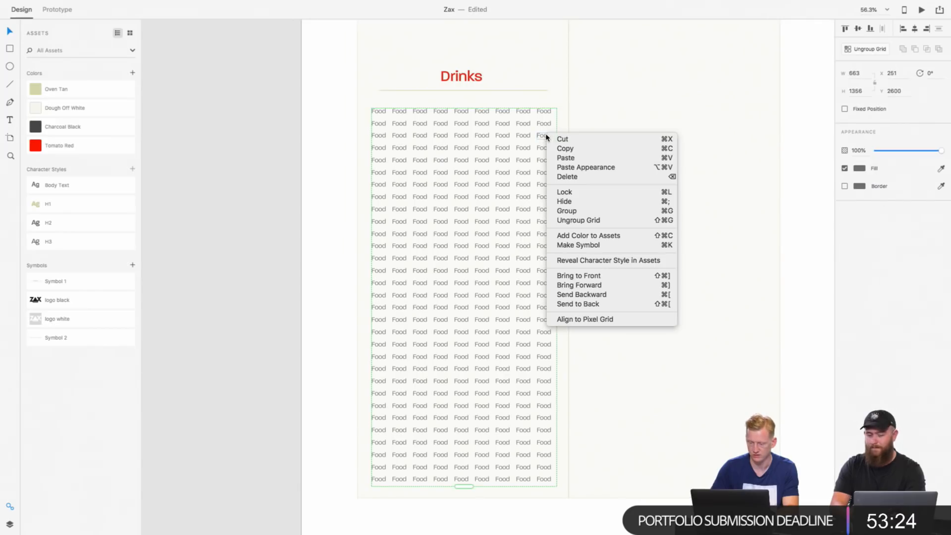
pyautogui.click(579, 221)
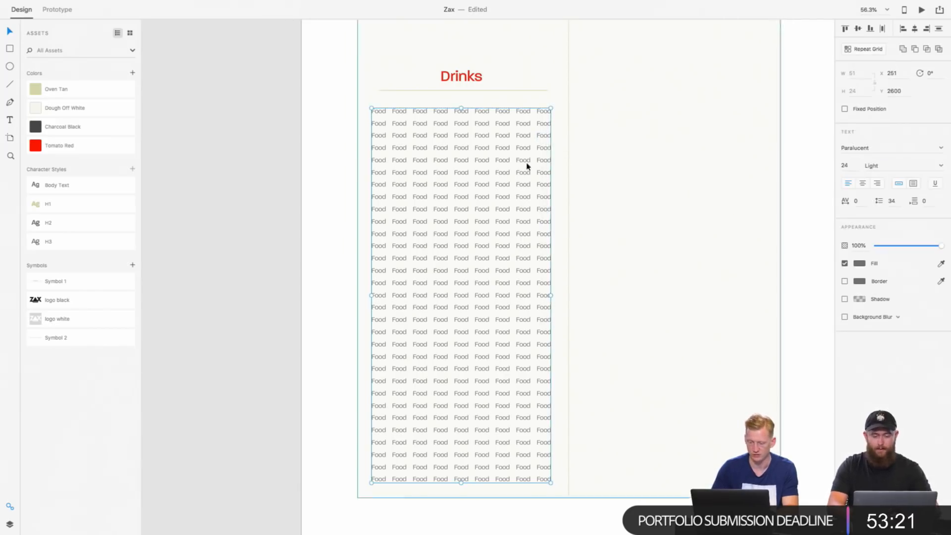
# Step: Lock the large off-white background rectangle behind the menu's Food entries
pyautogui.doubleClick(524, 112)
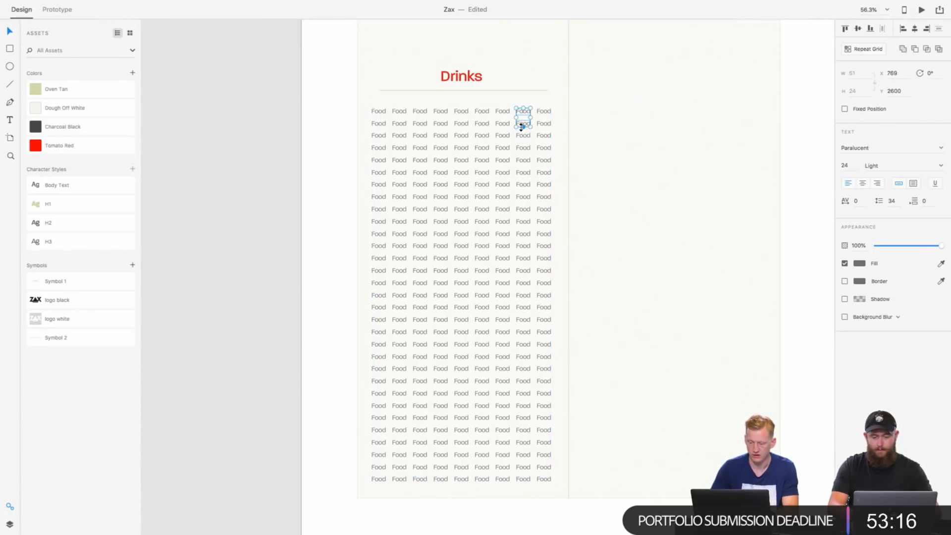
pyautogui.click(588, 97)
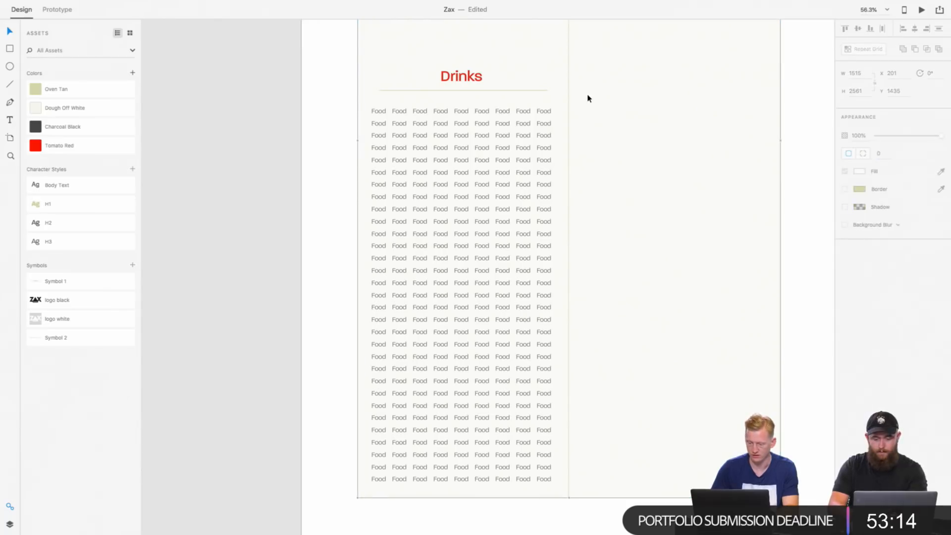
pyautogui.moveTo(513, 113); pyautogui.dragTo(528, 470)
pyautogui.click(519, 499)
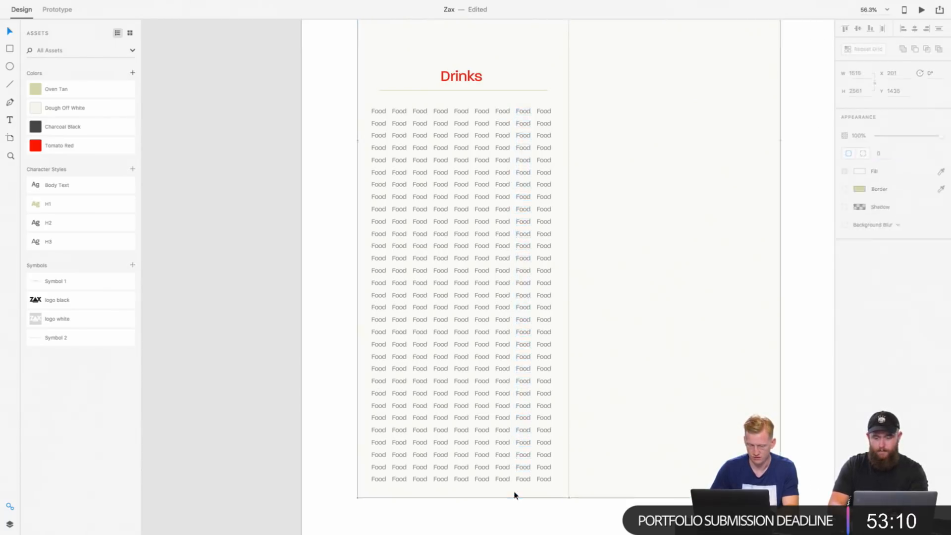
# Step: Show the Full Menu artboard's layer list and lock Rectangle 88, the outline around the Drinks column
pyautogui.click(10, 524)
pyautogui.scroll(2, 45, 302)
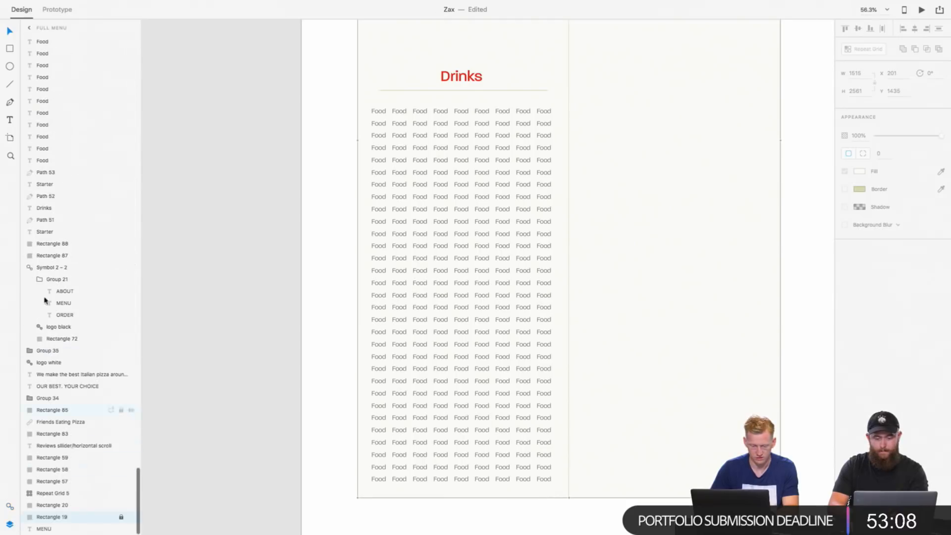
pyautogui.click(54, 189)
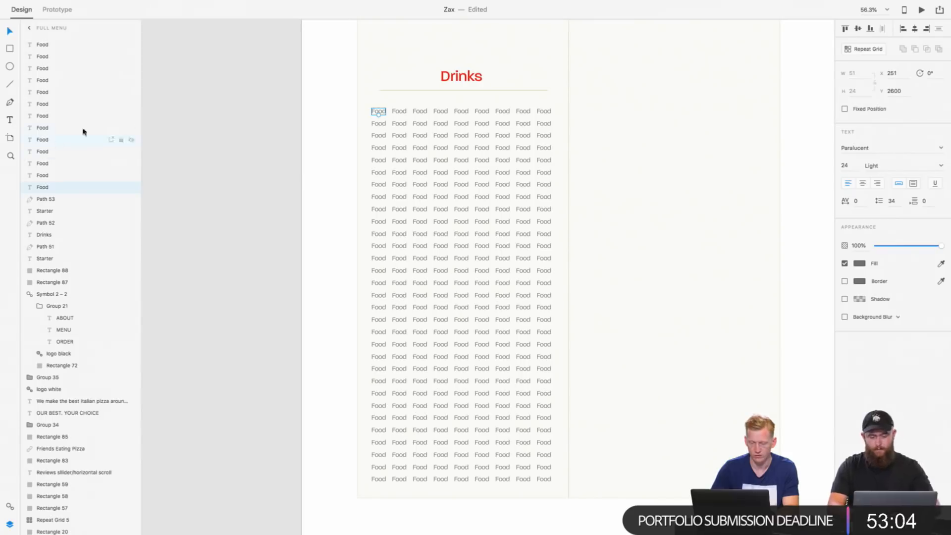
pyautogui.click(382, 74)
pyautogui.scroll(3, 380, 124)
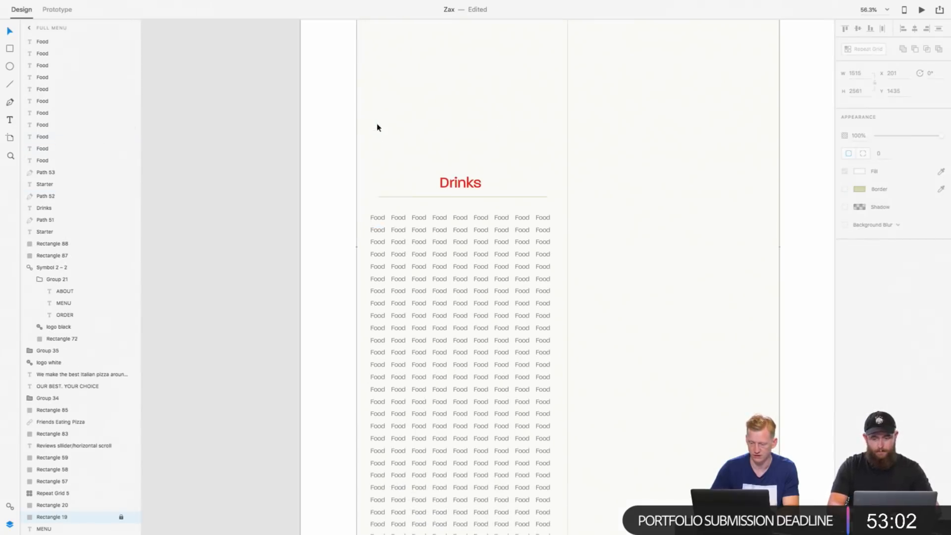
pyautogui.click(357, 110)
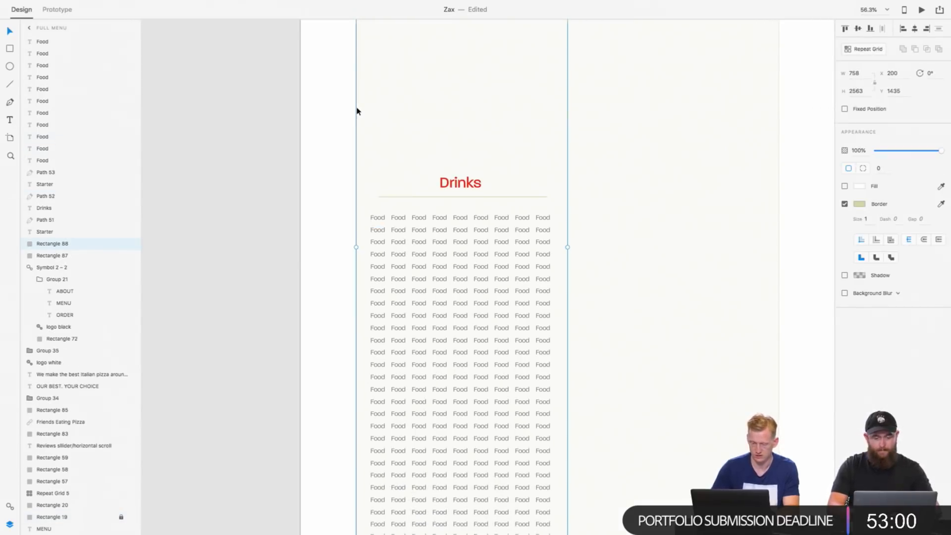
# Step: Delete the inner columns of Food text under Drinks, keeping only the first and last columns
pyautogui.moveTo(399, 214); pyautogui.dragTo(520, 519)
pyautogui.scroll(-3, 406, 373)
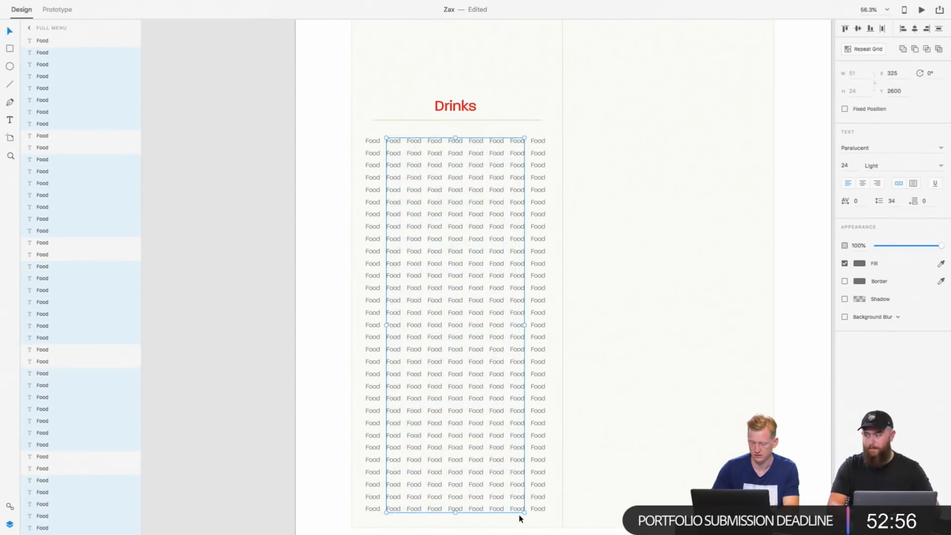
pyautogui.press('Delete')
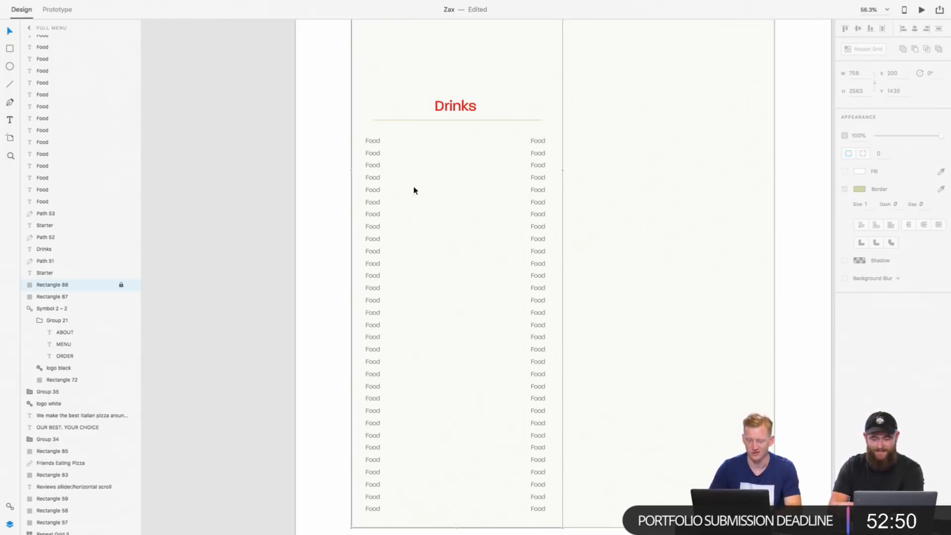
# Step: Open the first Food entry under the Drinks heading for text editing
pyautogui.click(373, 141)
pyautogui.scroll(5, 410, 195)
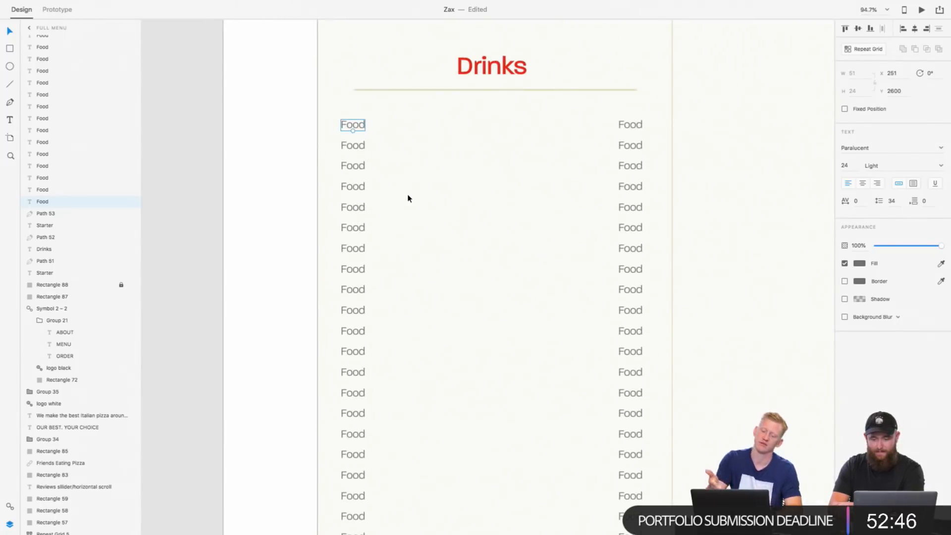
pyautogui.doubleClick(367, 126)
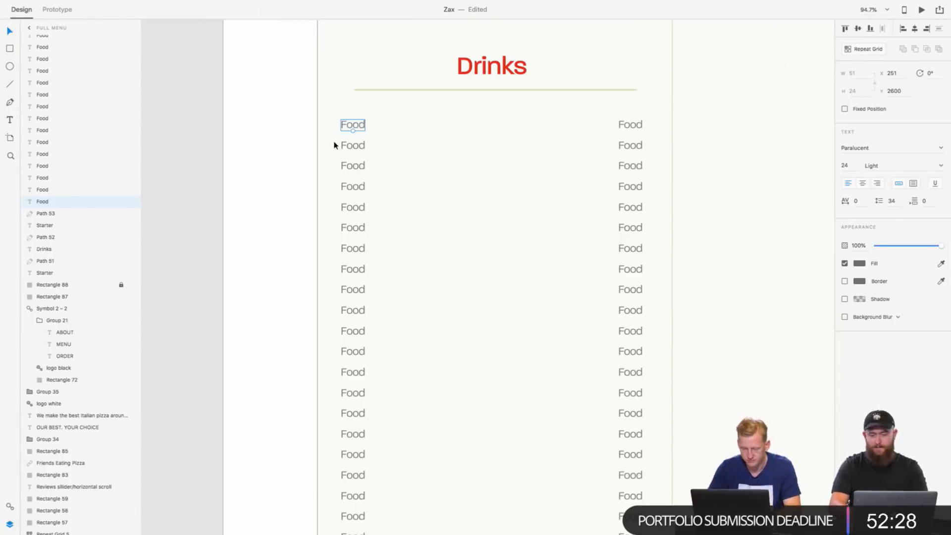
pyautogui.doubleClick(350, 145)
pyautogui.doubleClick(354, 124)
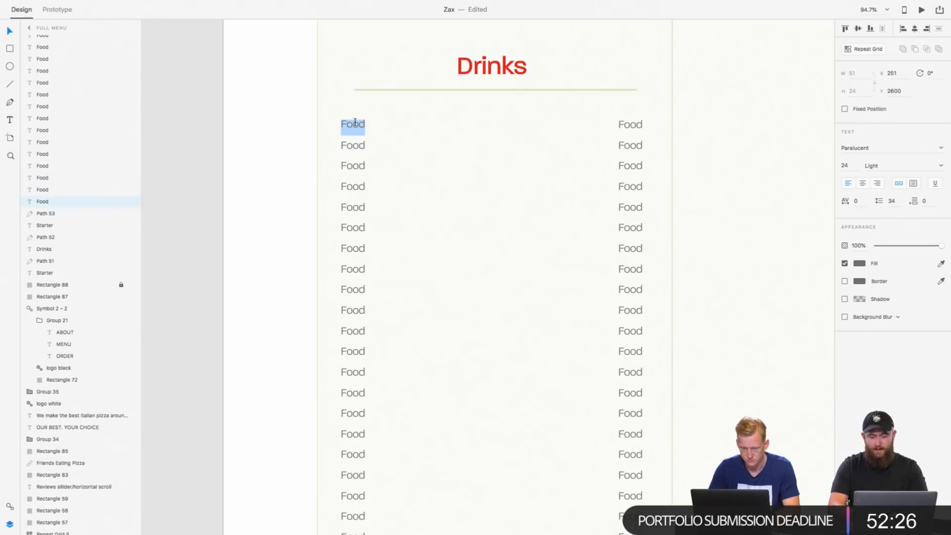
pyautogui.scroll(-3, 416, 124)
pyautogui.scroll(-2, 416, 125)
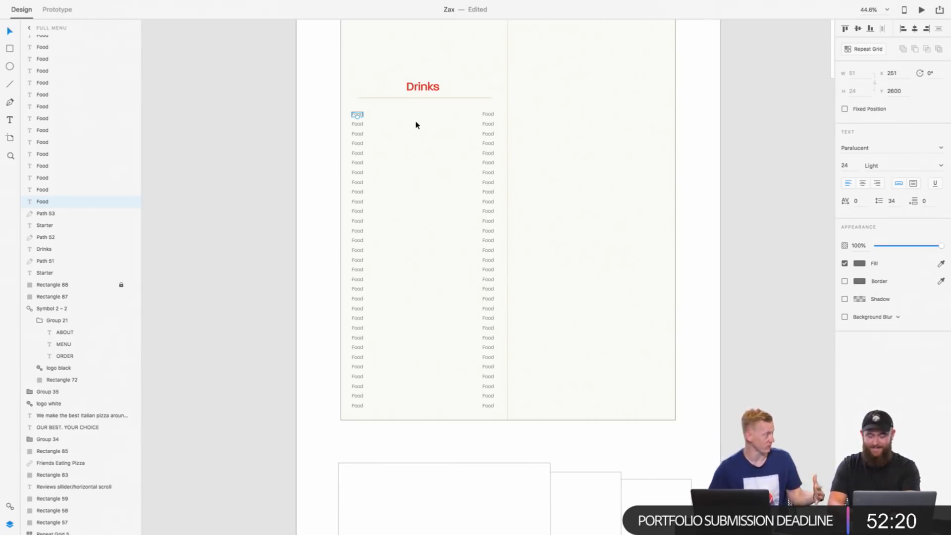
pyautogui.scroll(3, 416, 125)
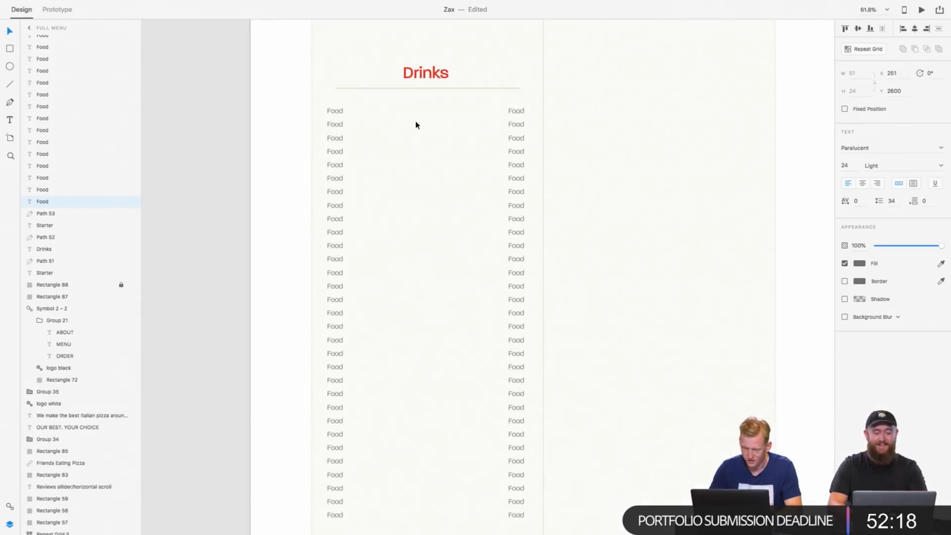
pyautogui.scroll(1, 495, 125)
pyautogui.click(512, 128)
pyautogui.doubleClick(515, 131)
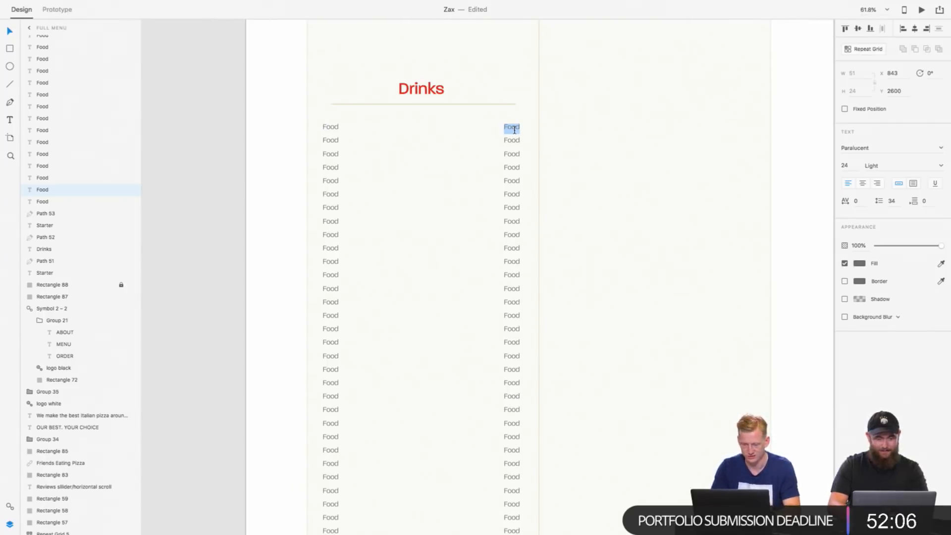
pyautogui.write('Price')
pyautogui.press('BackSpace')
pyautogui.press('BackSpace')
pyautogui.press('BackSpace')
pyautogui.press('BackSpace')
pyautogui.press('BackSpace')
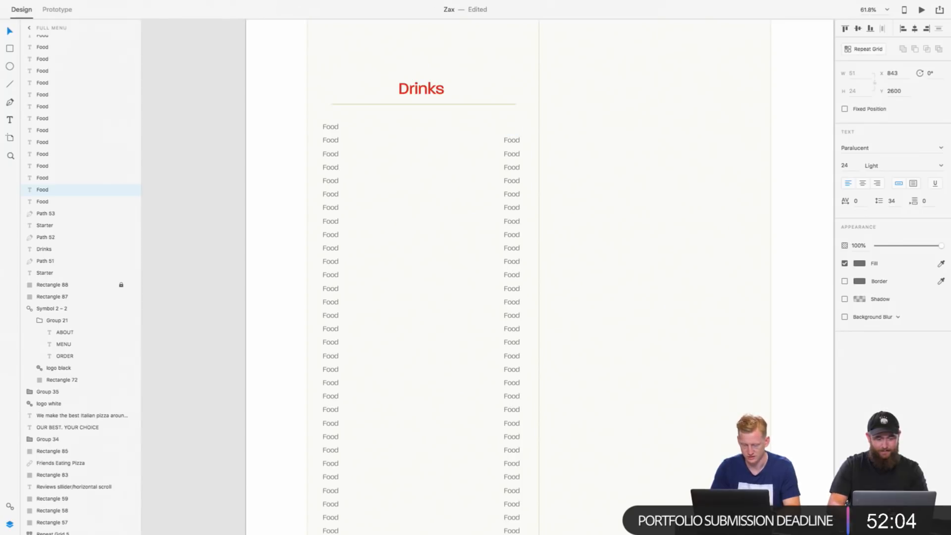
pyautogui.press('super+z')
pyautogui.click(602, 141)
# Step: Right-align the text of every Food entry in the price column under Drinks
pyautogui.scroll(-10, 515, 253)
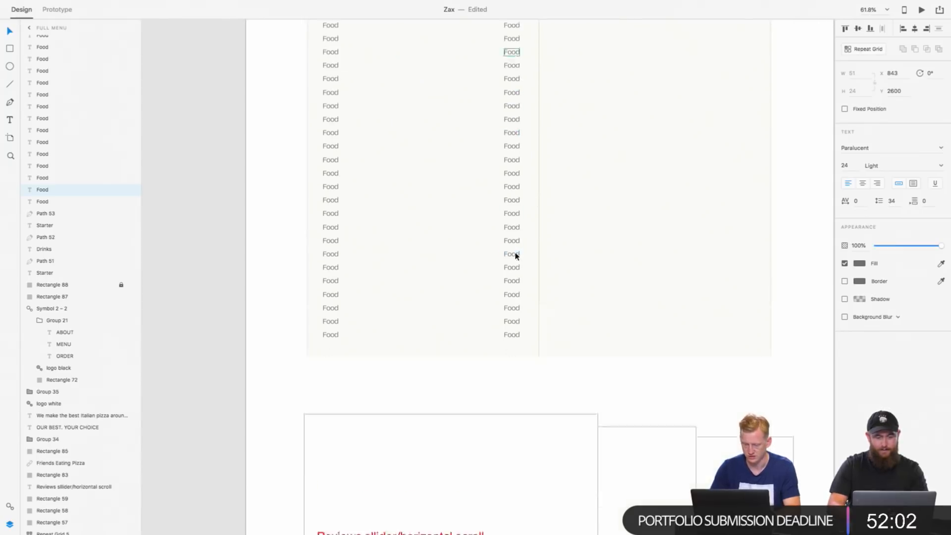
pyautogui.keyDown('shift'); pyautogui.click(513, 282); pyautogui.keyUp('shift')
pyautogui.scroll(1, 514, 293)
pyautogui.moveTo(519, 318); pyautogui.dragTo(497, 74)
pyautogui.scroll(3, 483, 126)
pyautogui.scroll(2, 483, 129)
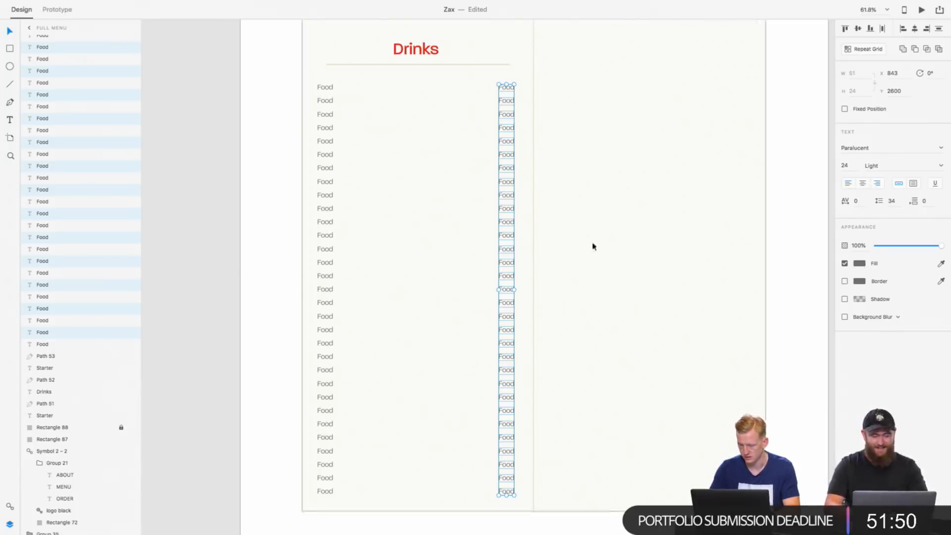
pyautogui.click(466, 113)
# Step: Replace the first three Food entries in the Drinks price column with 25, 100 and 12
pyautogui.doubleClick(505, 88)
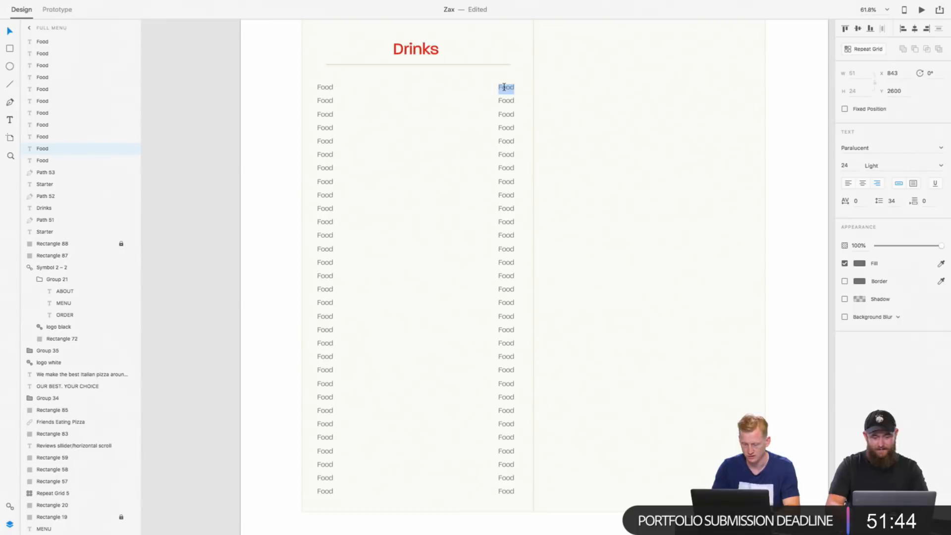
pyautogui.write('25')
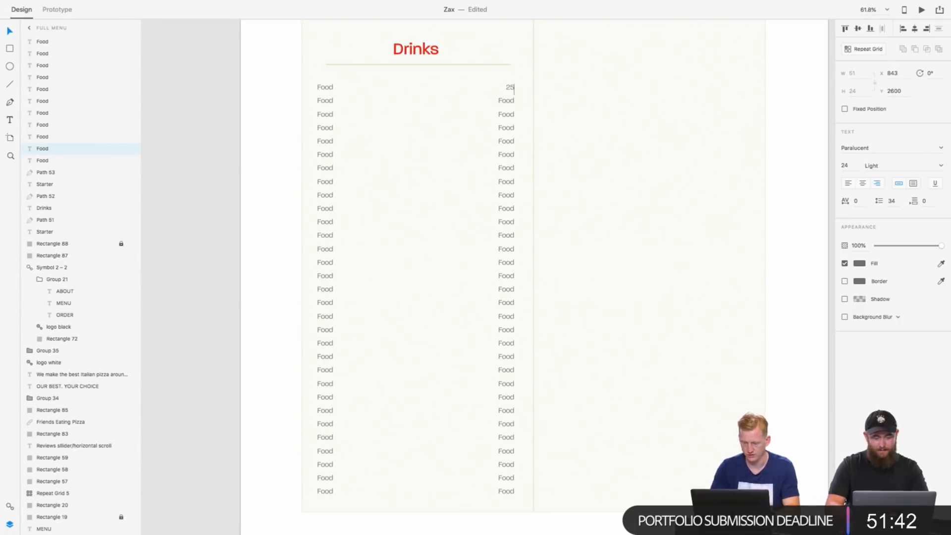
pyautogui.doubleClick(506, 100)
pyautogui.write('10')
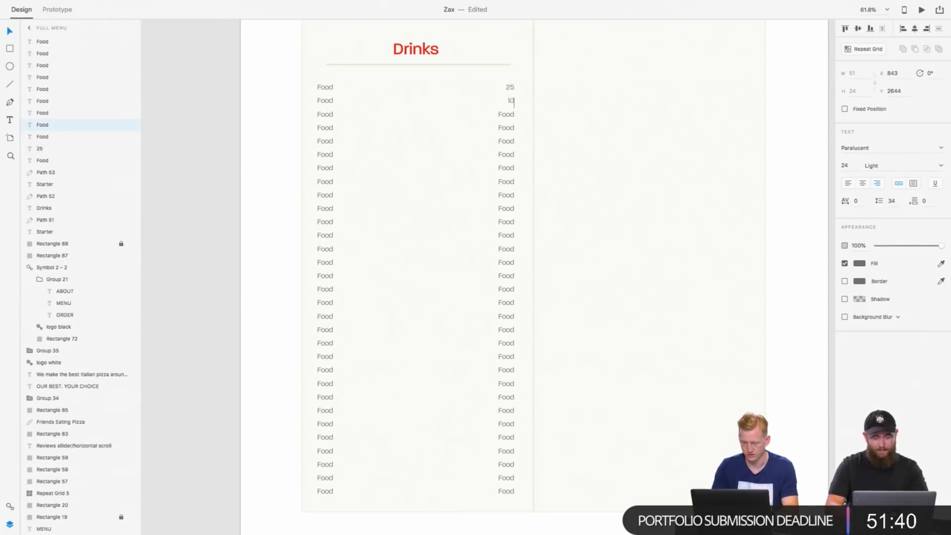
pyautogui.write('0')
pyautogui.doubleClick(506, 114)
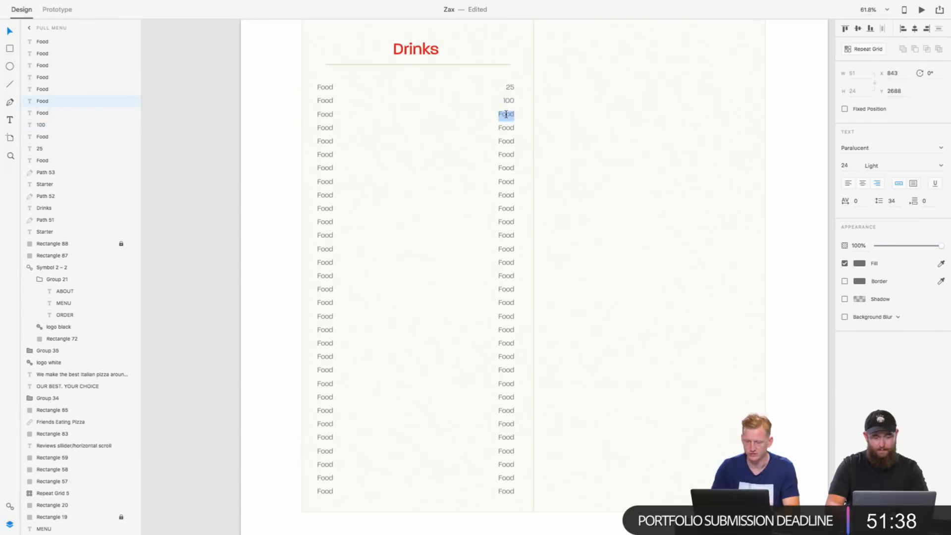
pyautogui.write('12')
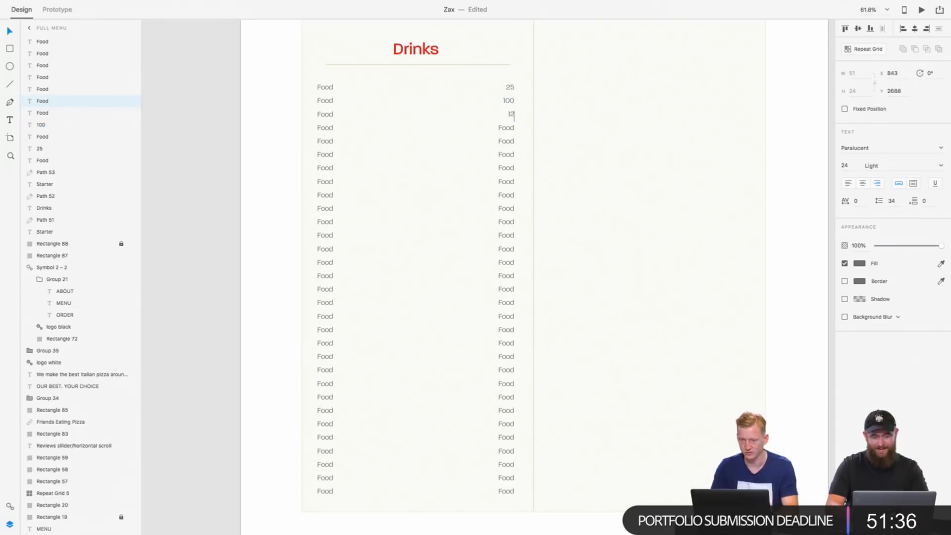
pyautogui.doubleClick(506, 129)
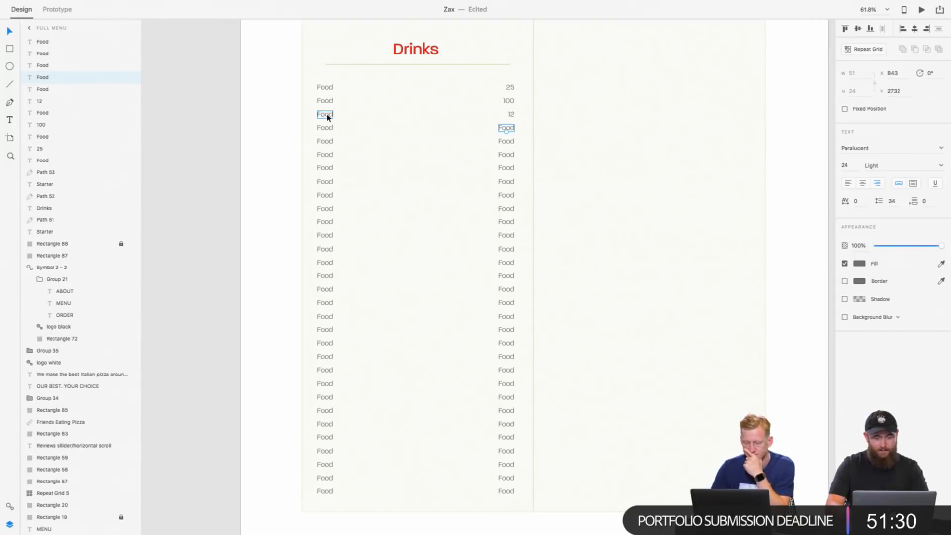
# Step: Rename the first two Food entries in the Drinks name column as Soda and Water
pyautogui.click(325, 128)
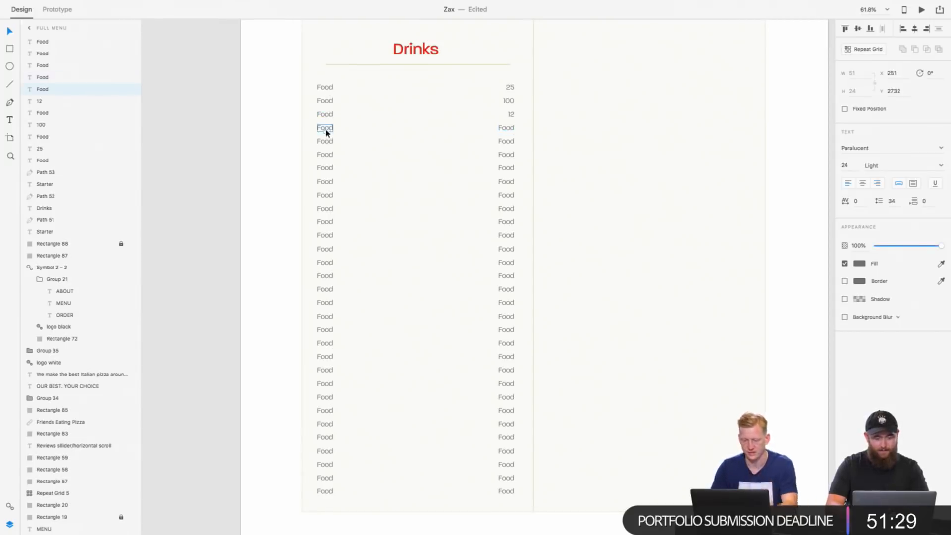
pyautogui.doubleClick(328, 89)
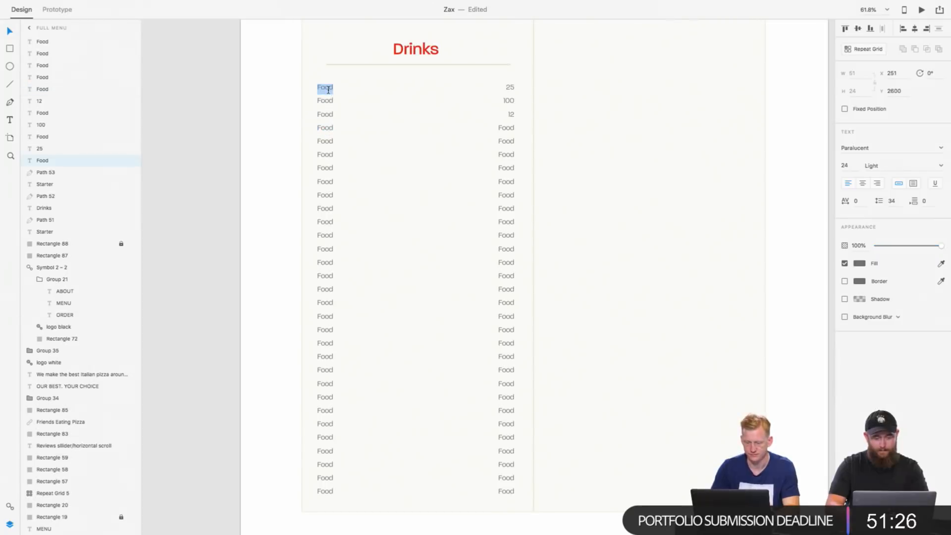
pyautogui.write('Soda')
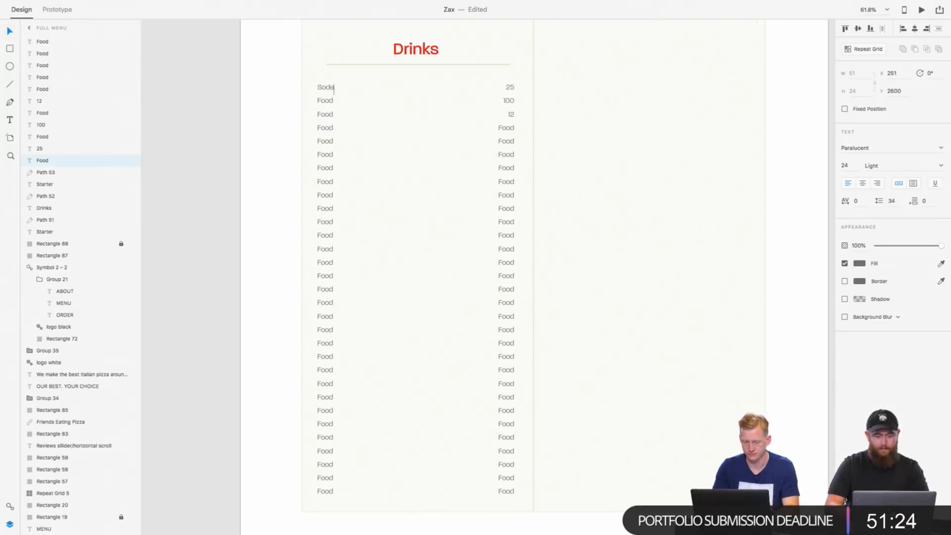
pyautogui.click(324, 102)
pyautogui.doubleClick(323, 102)
pyautogui.write('Wate')
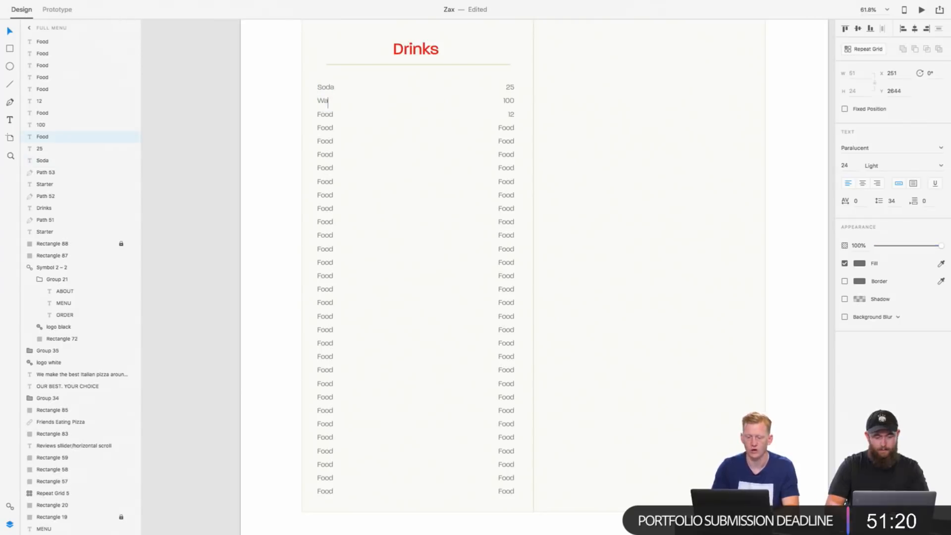
# Step: Rename the third Food entry in the Drinks name column as Salted Water
pyautogui.doubleClick(320, 114)
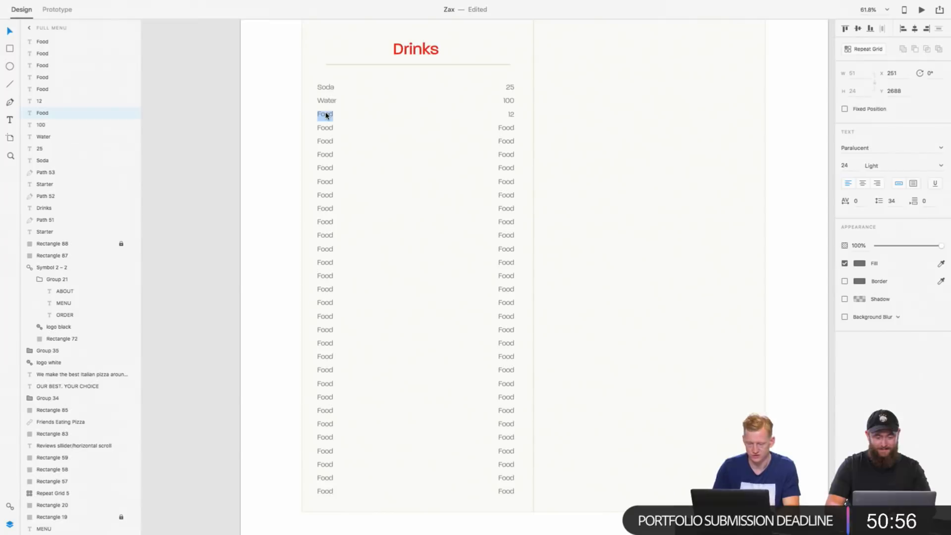
pyautogui.press('BackSpace')
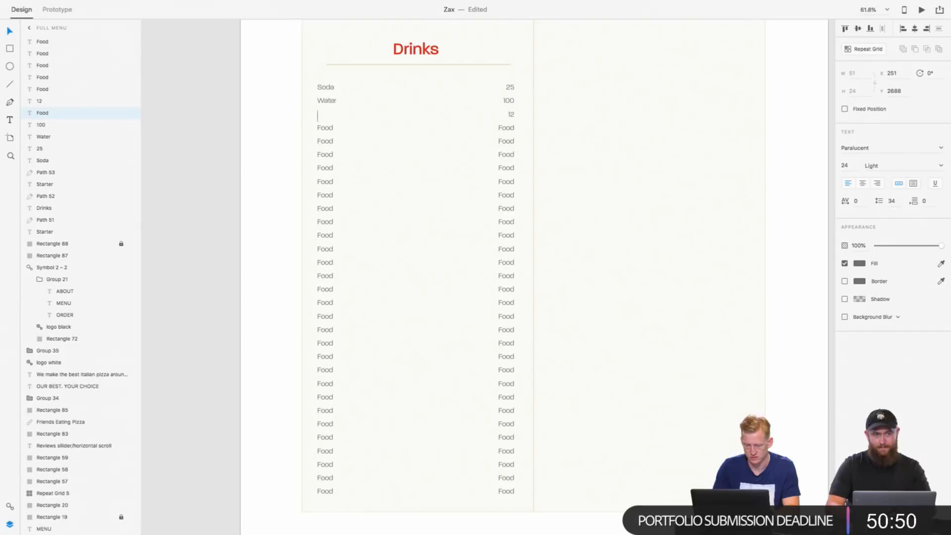
pyautogui.write('Salted')
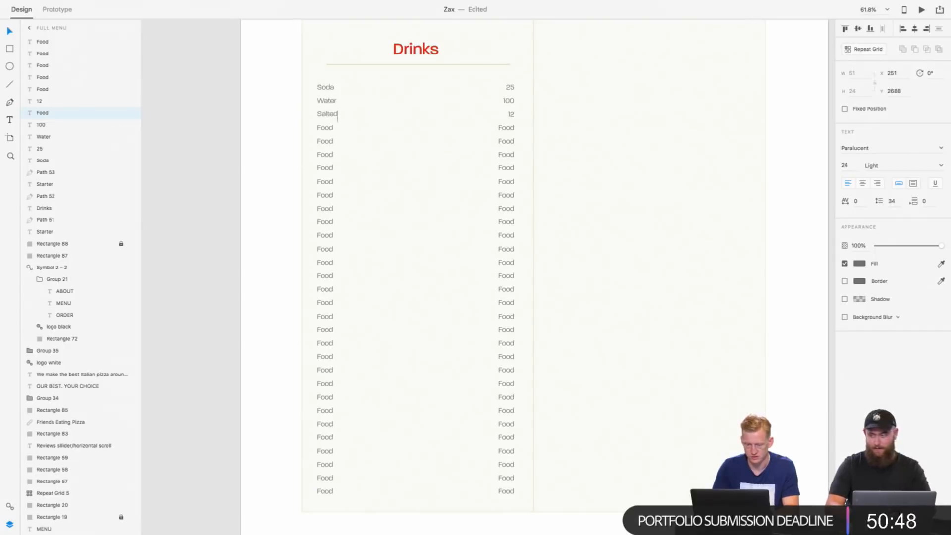
pyautogui.write(' Water')
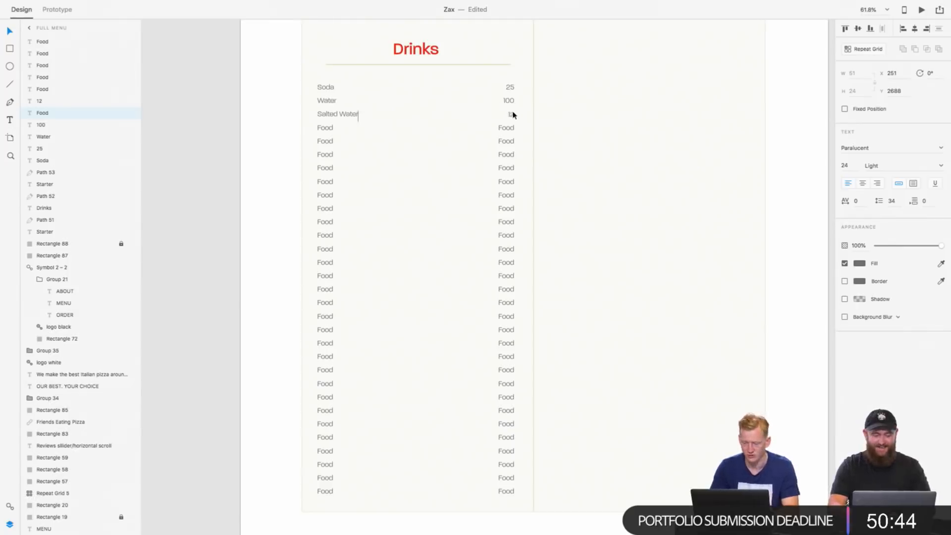
pyautogui.press('Escape')
# Step: Try Sprite as the fourth drink name, and clear the entry's text
pyautogui.doubleClick(327, 127)
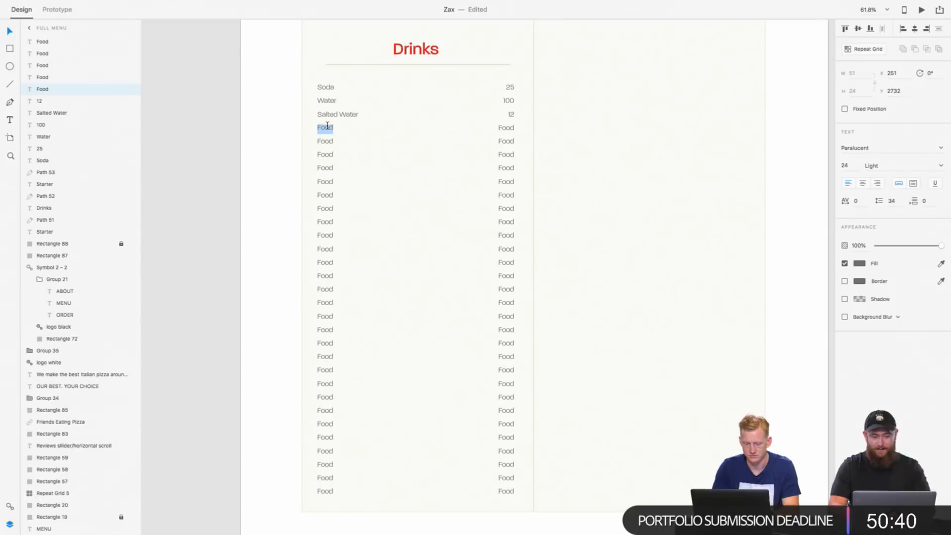
pyautogui.write('S')
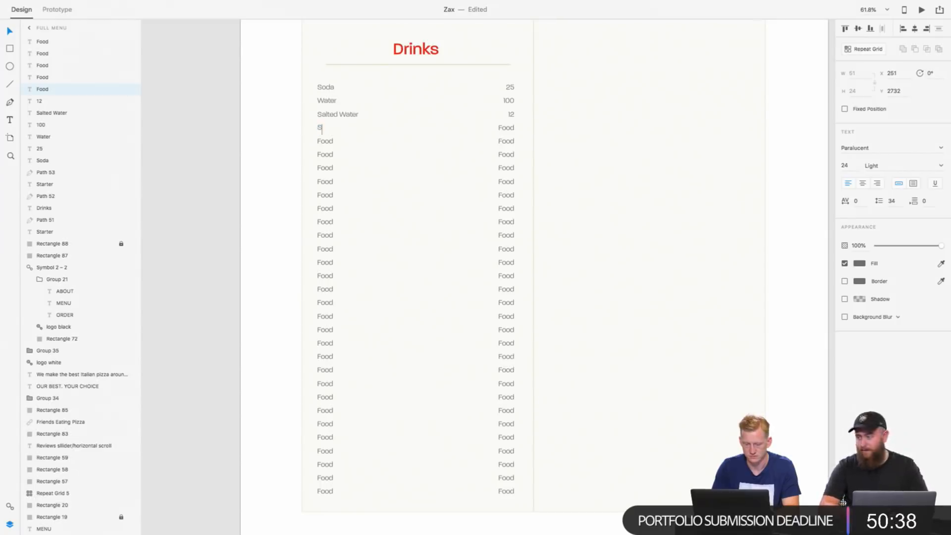
pyautogui.write('prite')
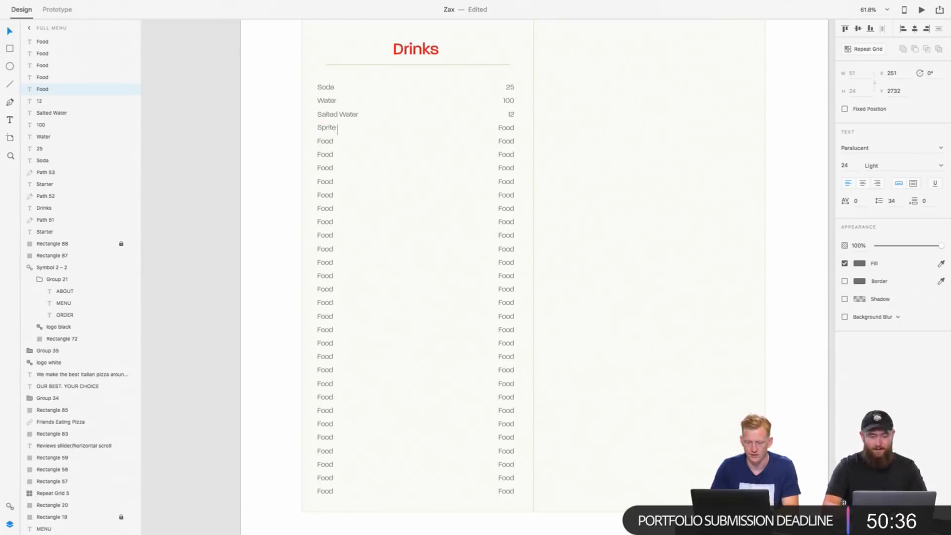
pyautogui.press('super+a')
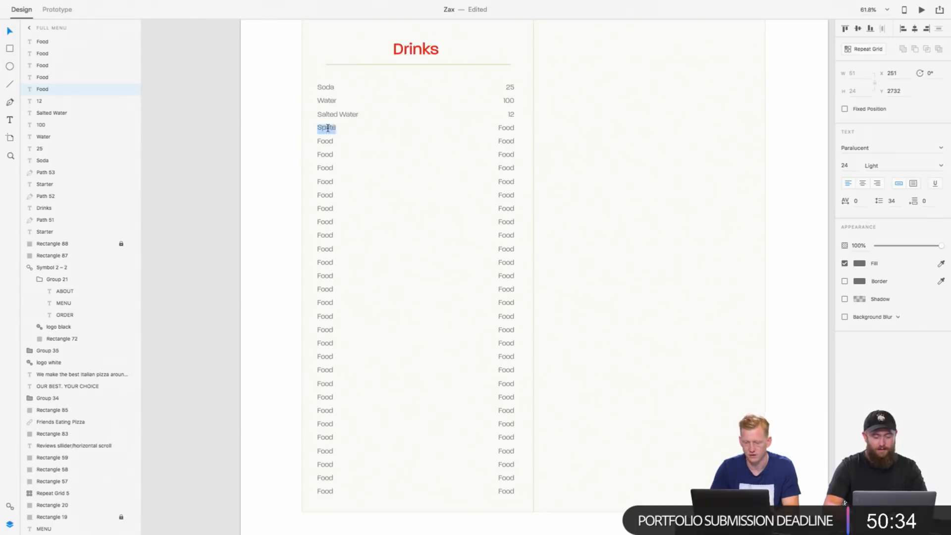
pyautogui.press('BackSpace')
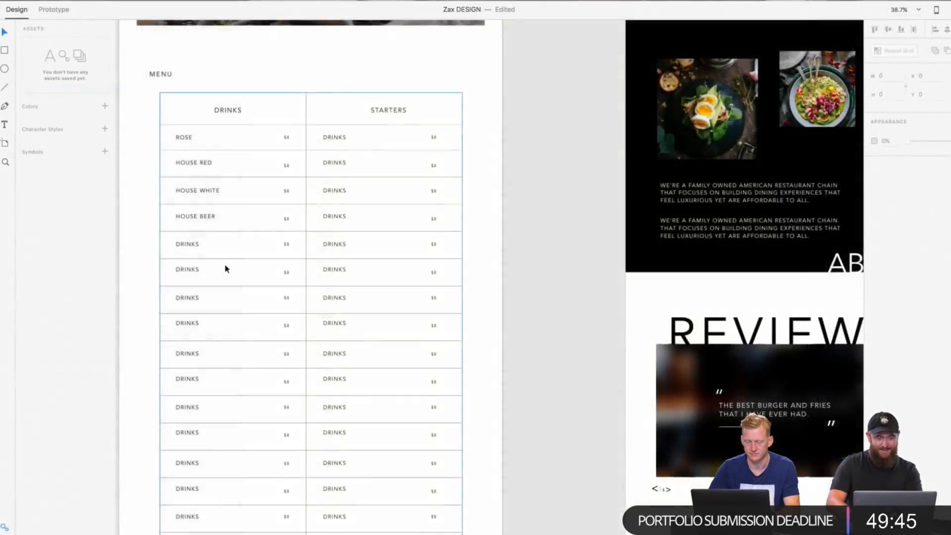
# Step: In the Zax DESIGN document, rename the fifth to seventh entries of the Drinks column as SALTED WATER, SPARKLING WATER and WATER
pyautogui.scroll(-3, 225, 267)
pyautogui.scroll(5, 226, 267)
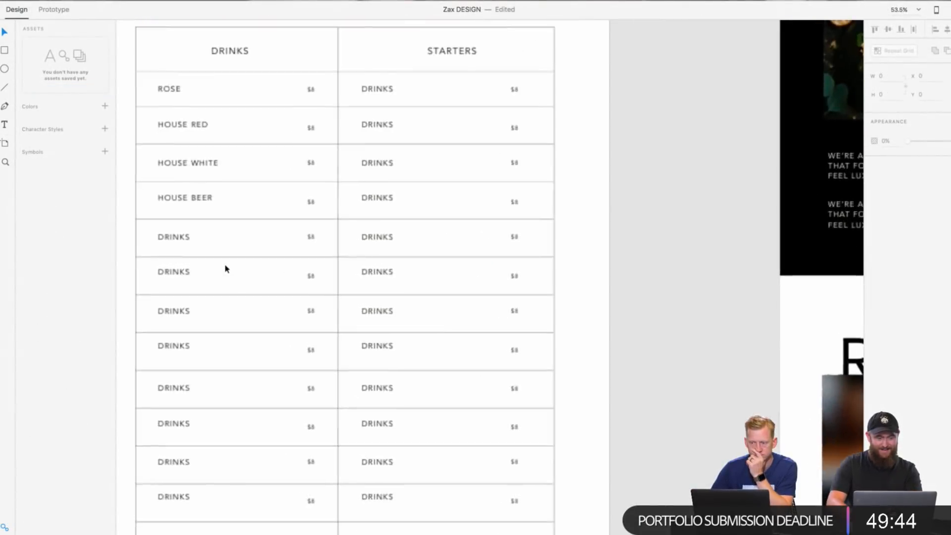
pyautogui.doubleClick(236, 275)
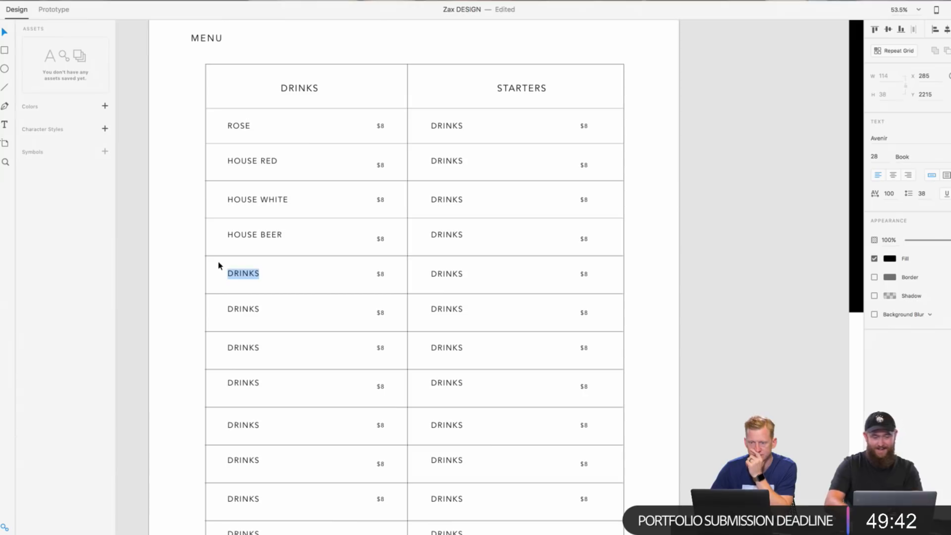
pyautogui.press('BackSpace')
pyautogui.write('SALTED WATER')
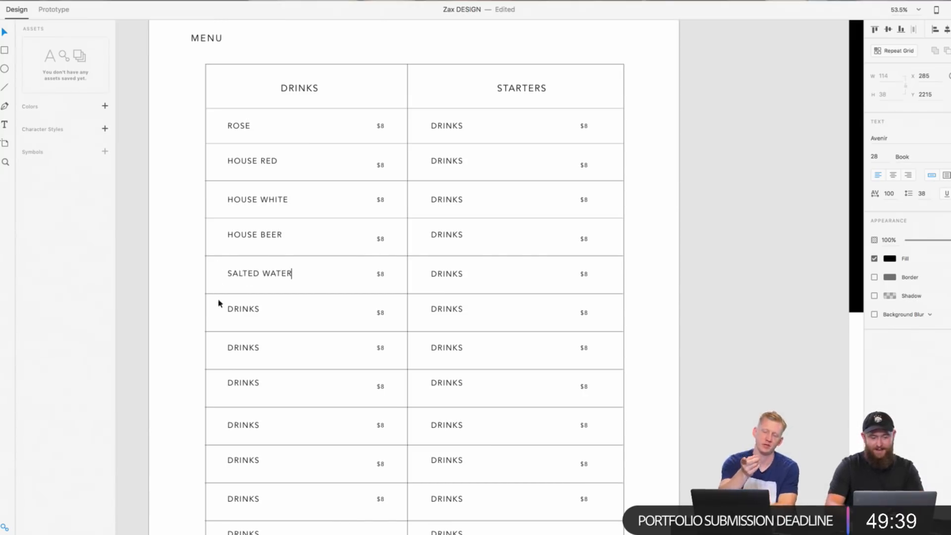
pyautogui.doubleClick(253, 311)
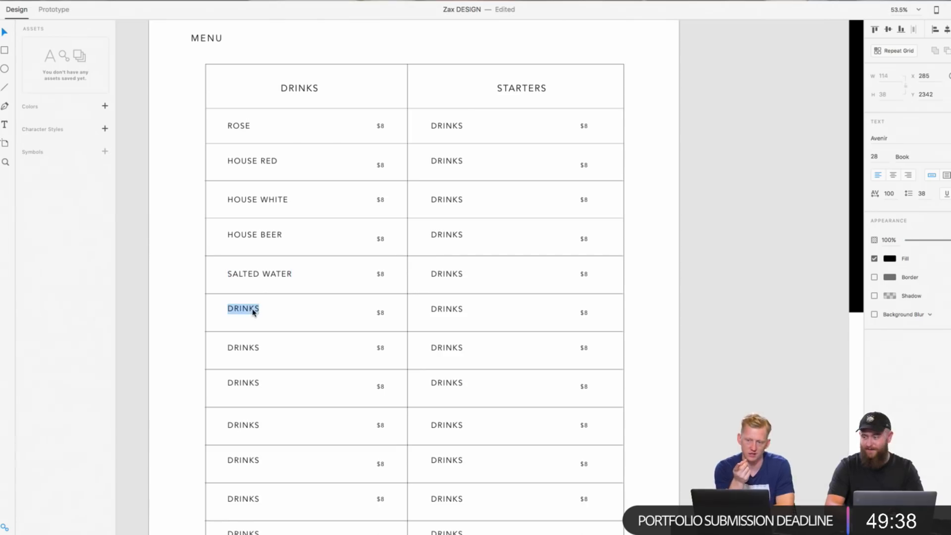
pyautogui.write('SPARKLING WATER')
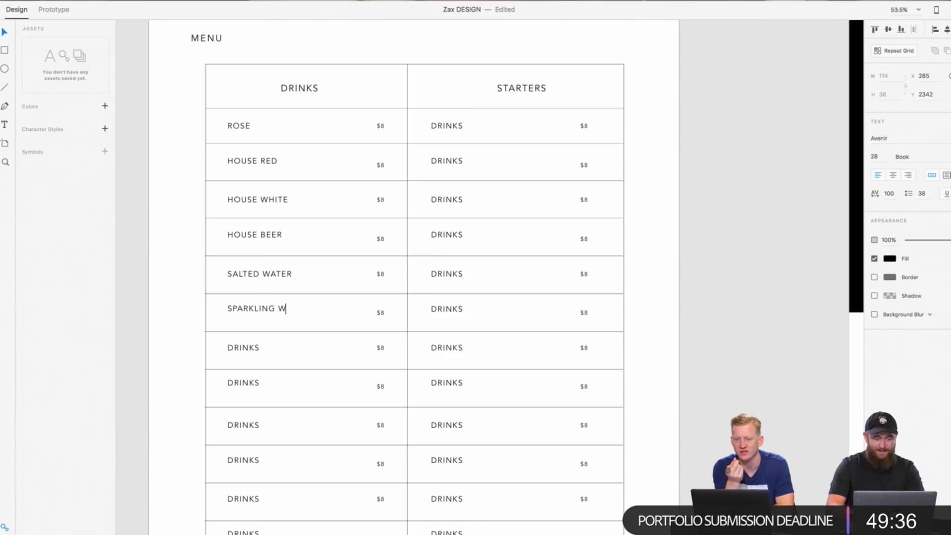
pyautogui.press('Escape')
pyautogui.doubleClick(242, 352)
pyautogui.write('WATER')
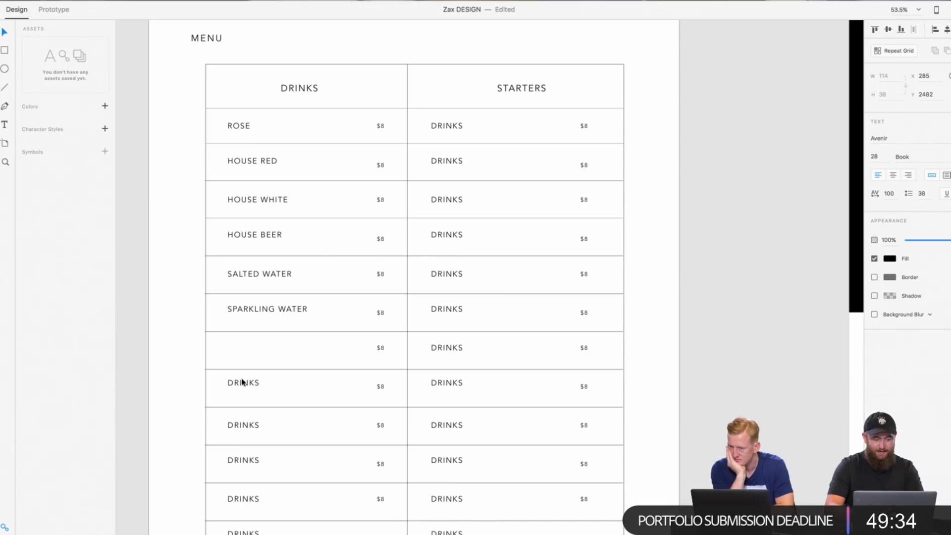
# Step: Rename the eighth Drinks entry as COKE and lower it slightly to line up with its price
pyautogui.doubleClick(243, 383)
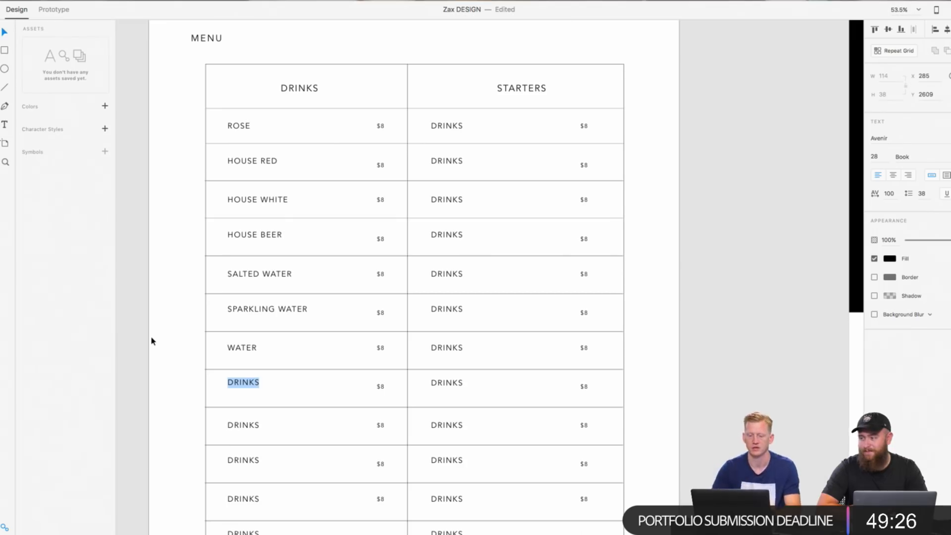
pyautogui.write('COKE')
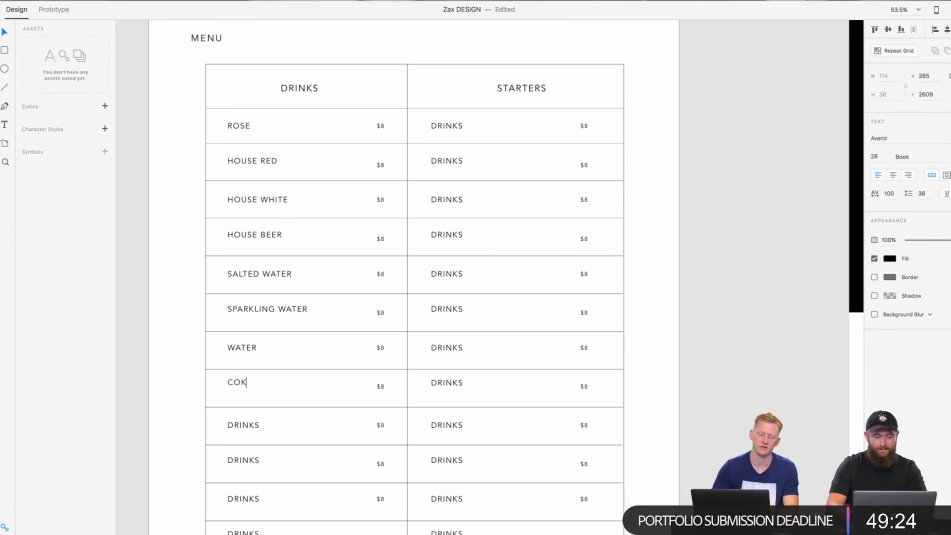
pyautogui.click(208, 401)
pyautogui.moveTo(237, 382); pyautogui.dragTo(238, 386)
# Step: Rename the ninth entry of the Drinks column, below COKE, as DR PEPPER
pyautogui.click(241, 426)
pyautogui.doubleClick(241, 426)
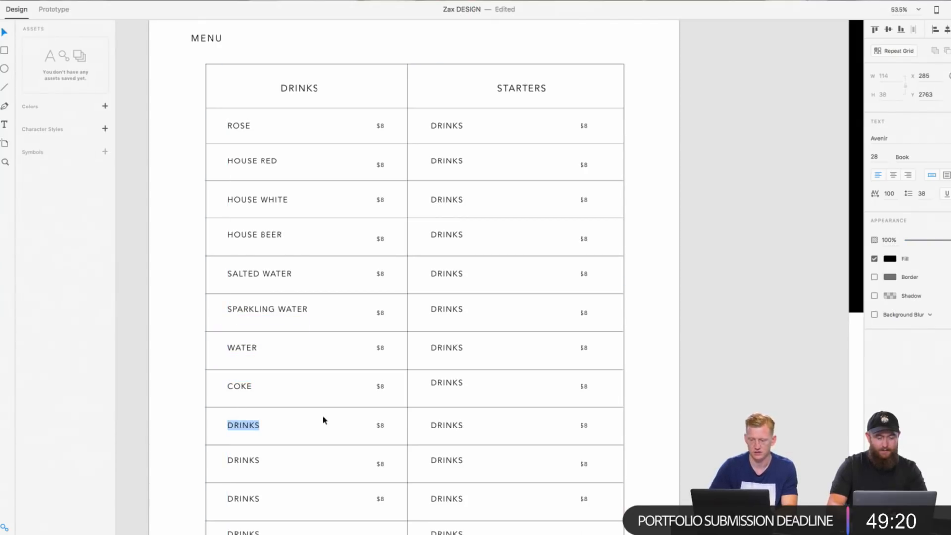
pyautogui.write('P')
pyautogui.press('BackSpace')
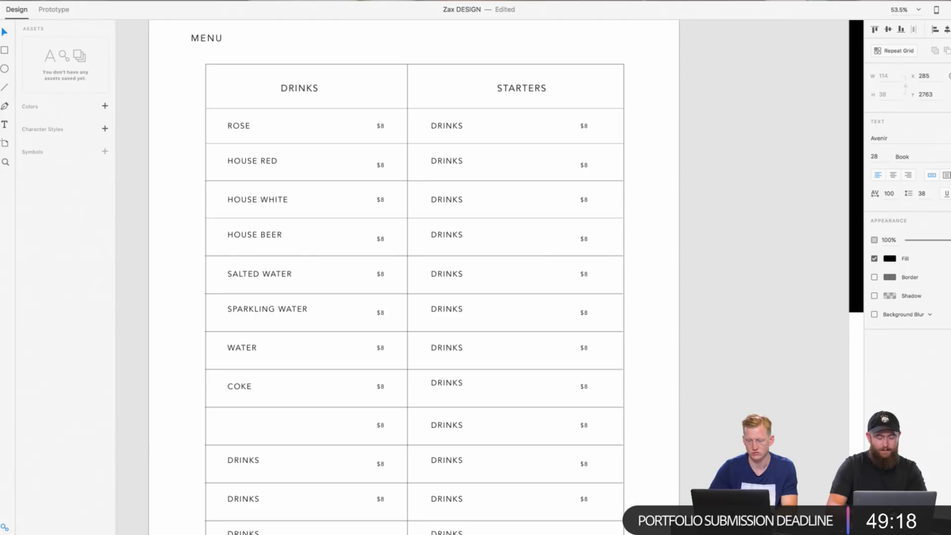
pyautogui.write('DR PEPPER')
pyautogui.press('Escape')
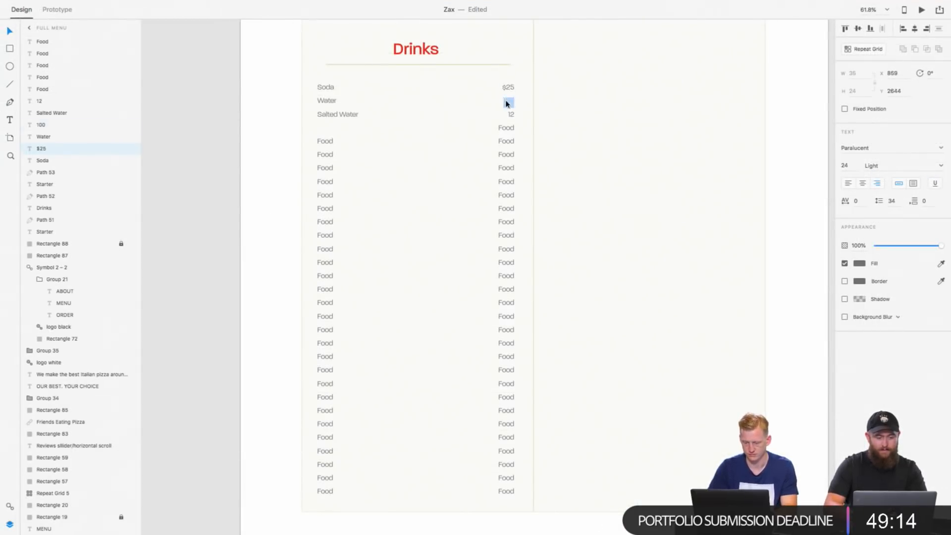
# Step: In the Zax document's Drinks list, set the second to fourth prices to $100, $12 and $16
pyautogui.click(507, 103)
pyautogui.write('$')
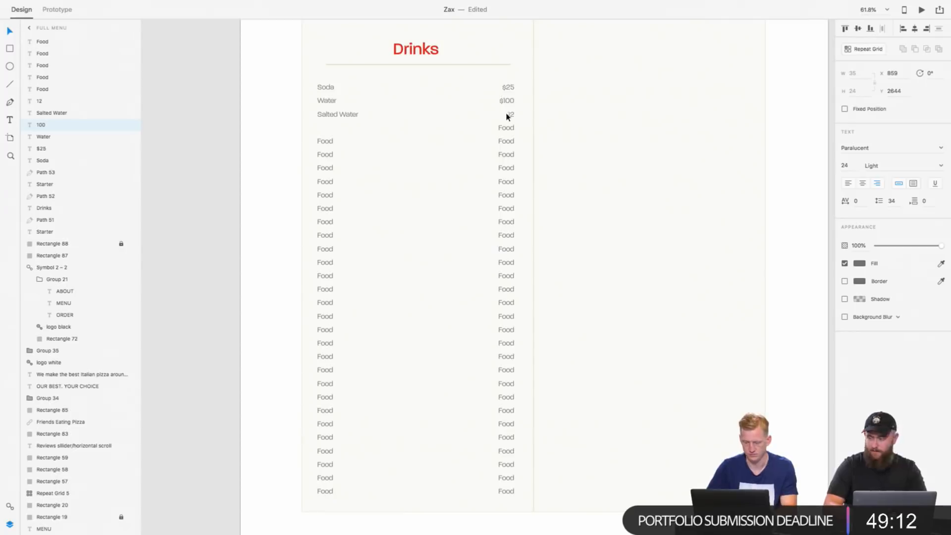
pyautogui.doubleClick(510, 114)
pyautogui.write('$1')
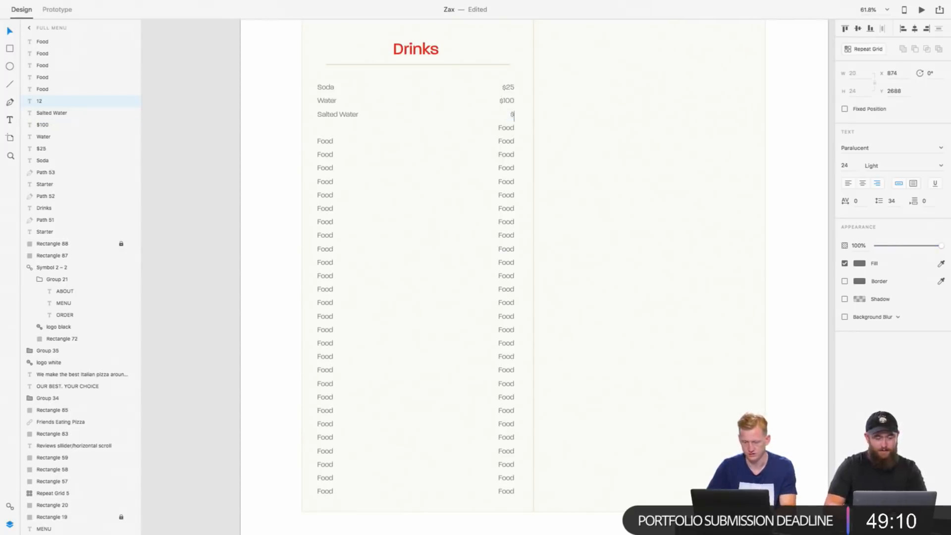
pyautogui.write('2')
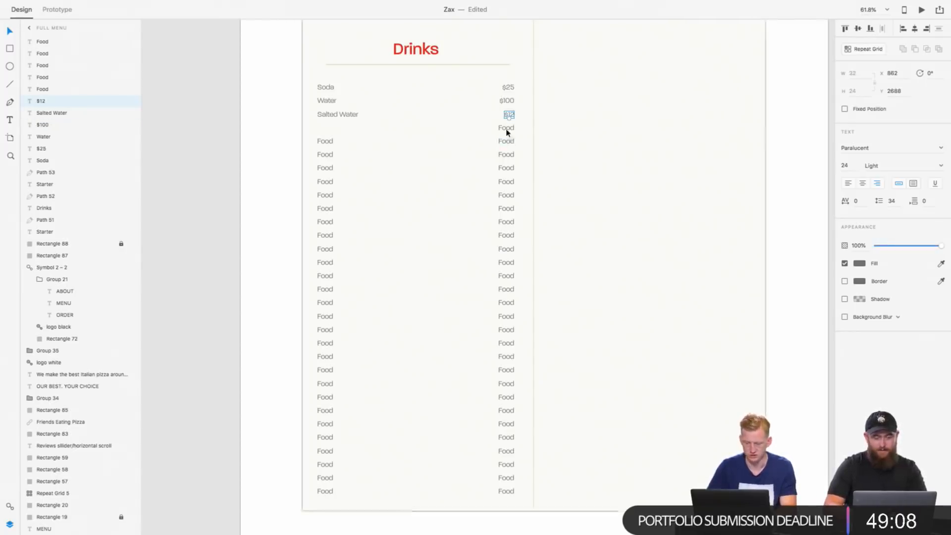
pyautogui.doubleClick(506, 127)
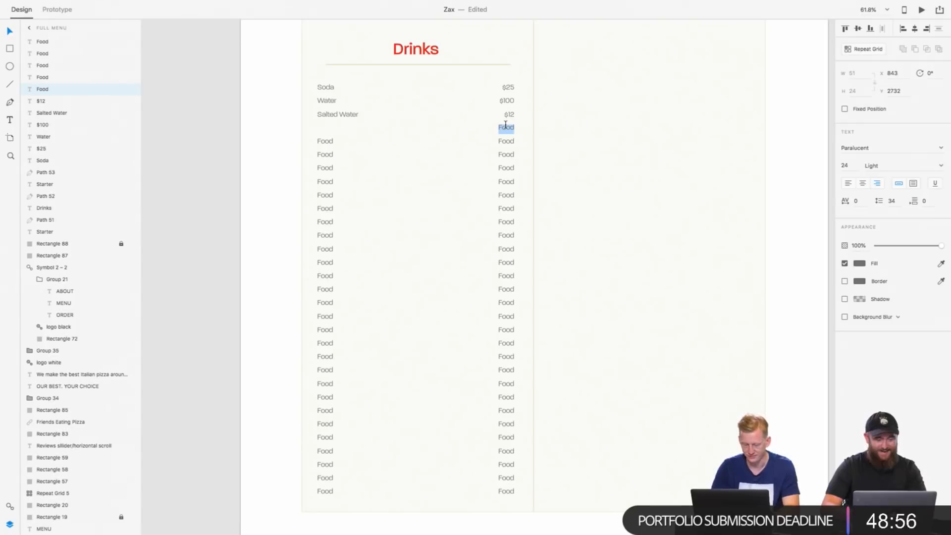
pyautogui.write('$16')
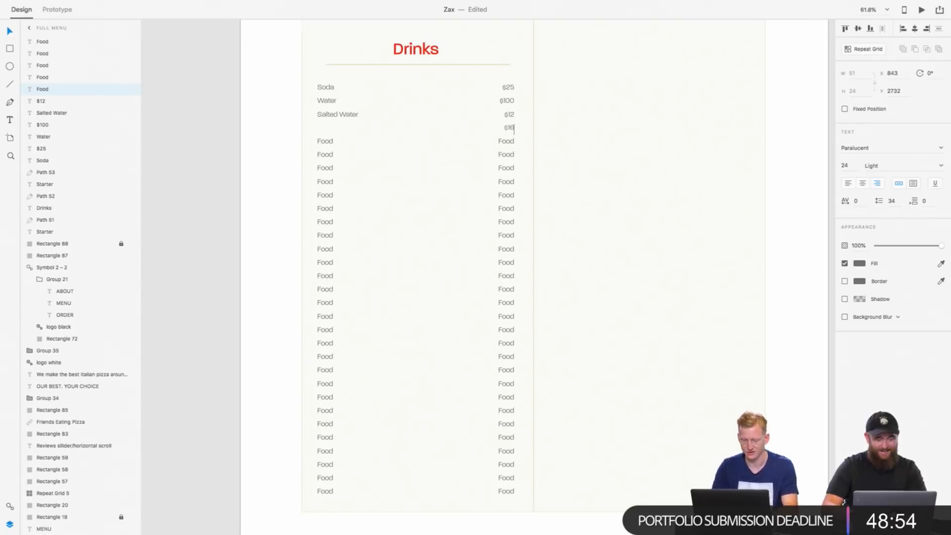
pyautogui.press('Escape')
# Step: Set the font weight of the four dollar prices in the Drinks list to Heavy
pyautogui.keyDown('shift'); pyautogui.click(509, 116); pyautogui.keyUp('shift')
pyautogui.keyDown('shift'); pyautogui.click(508, 101); pyautogui.keyUp('shift')
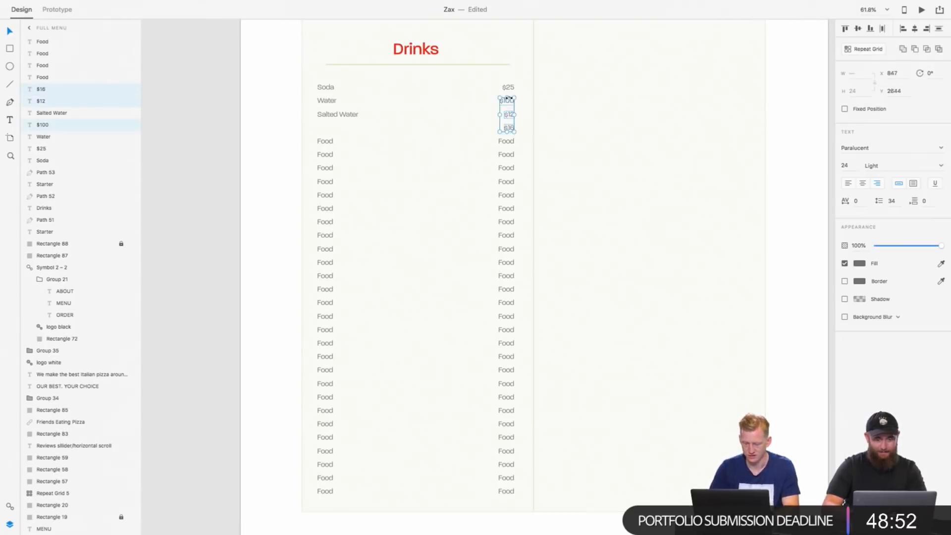
pyautogui.keyDown('shift'); pyautogui.click(507, 87); pyautogui.keyUp('shift')
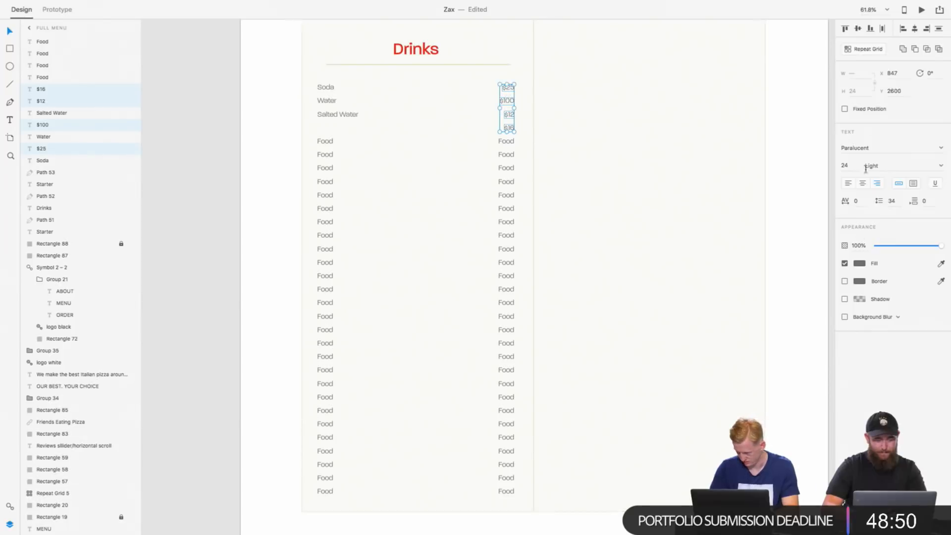
pyautogui.click(844, 165)
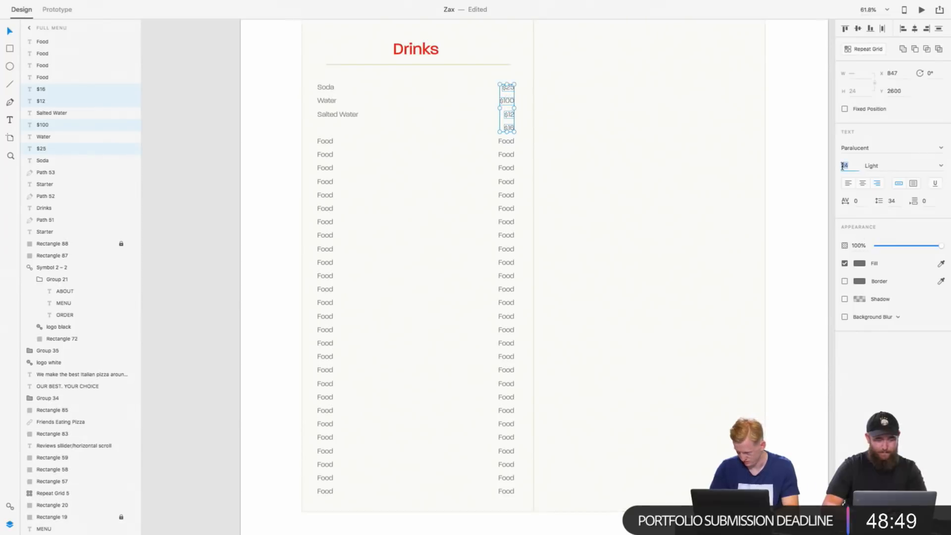
pyautogui.click(942, 166)
pyautogui.click(929, 183)
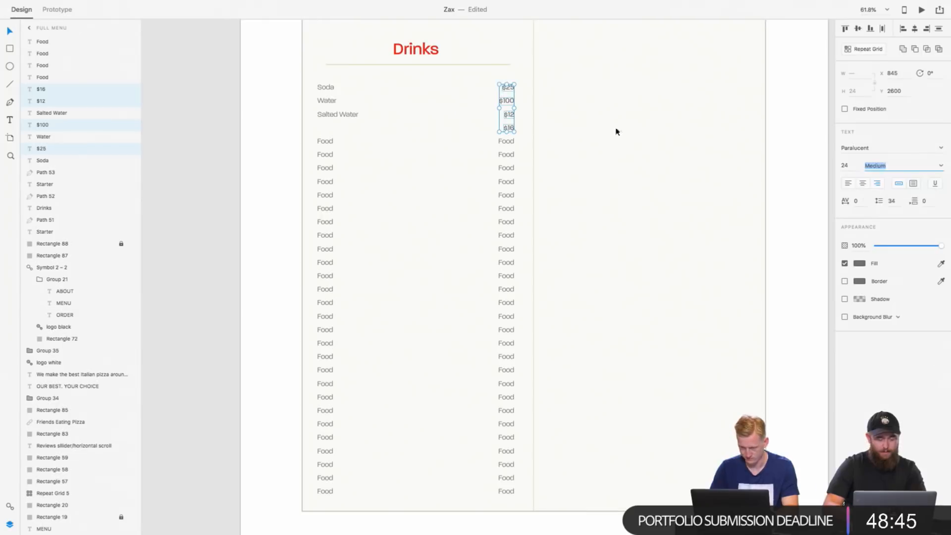
pyautogui.click(941, 165)
pyautogui.click(885, 196)
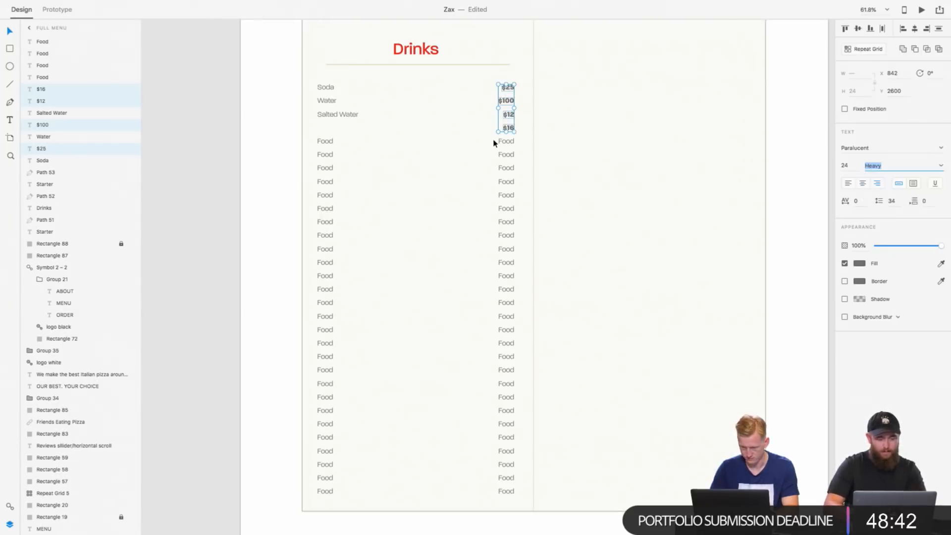
# Step: Try a font size of 36 on the four drink prices, undo it and deselect them
pyautogui.click(850, 169)
pyautogui.write('36')
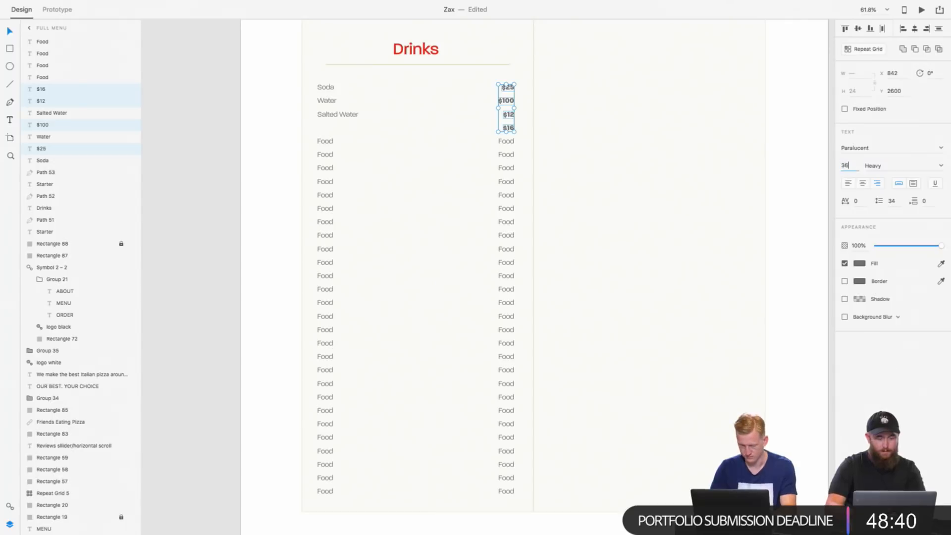
pyautogui.press('Return')
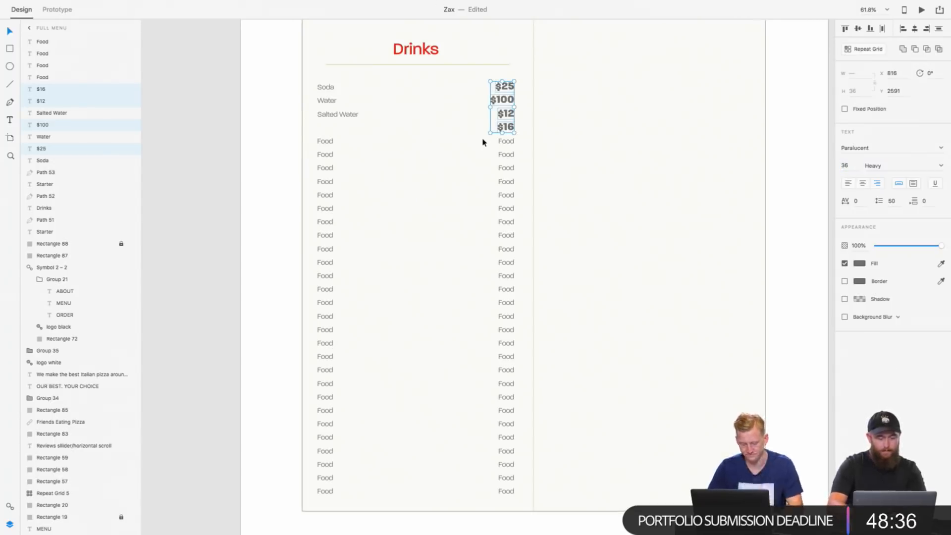
pyautogui.press('super+z')
pyautogui.click(486, 172)
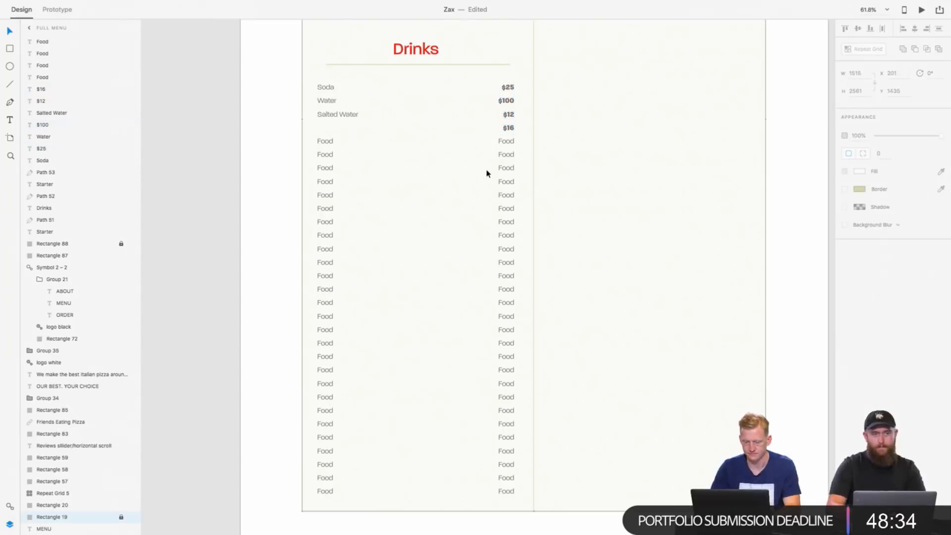
# Step: Place a copy of the Food name placeholder in the empty fourth drink row, level with the $16 price
pyautogui.click(340, 119)
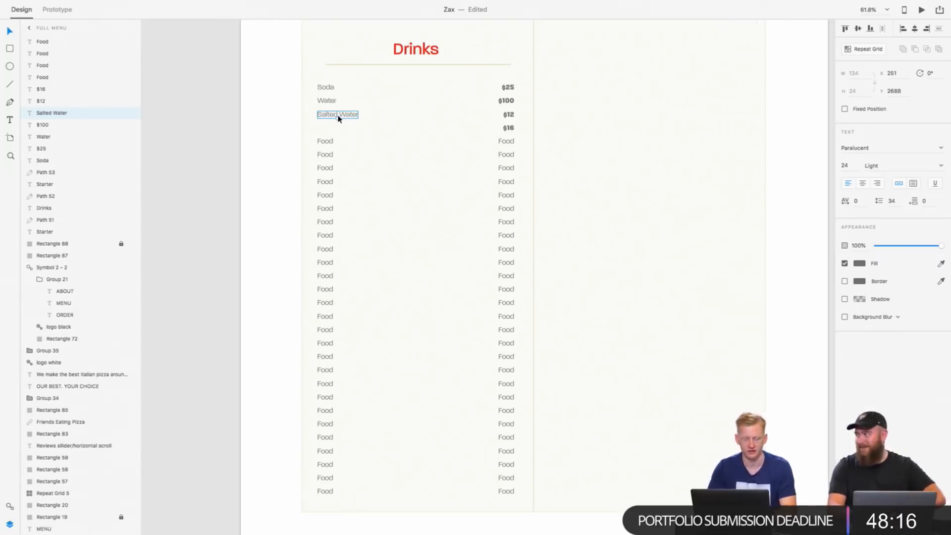
pyautogui.click(321, 143)
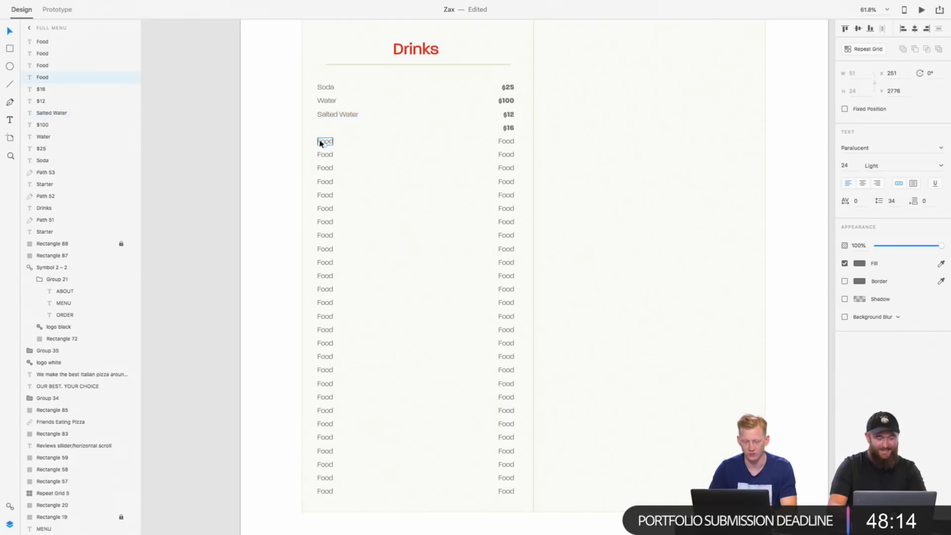
pyautogui.hotkey('shift', 'Up')
pyautogui.hotkey('shift', 'Up')
pyautogui.hotkey('shift', 'Up')
pyautogui.hotkey('shift', 'Up')
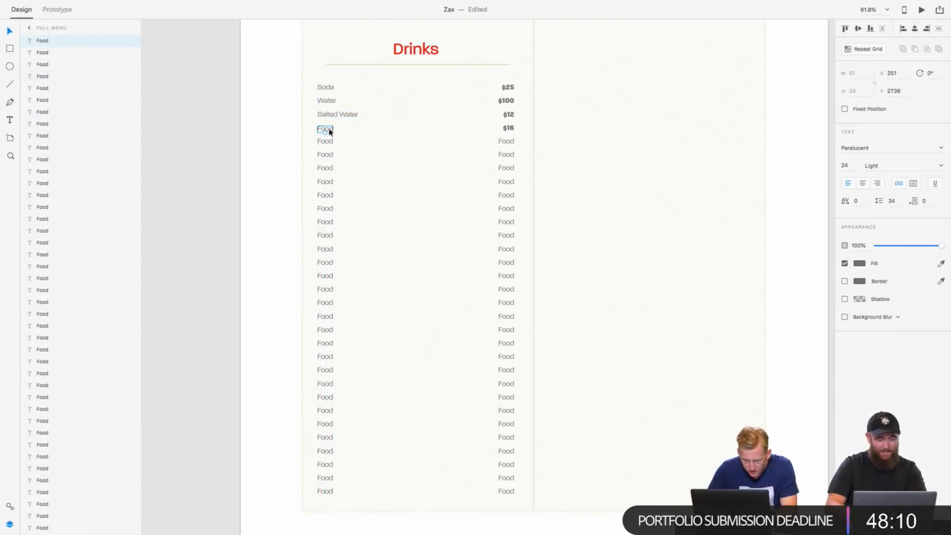
pyautogui.press('Up')
pyautogui.press('Up')
pyautogui.press('Up')
pyautogui.press('Up')
pyautogui.click(361, 136)
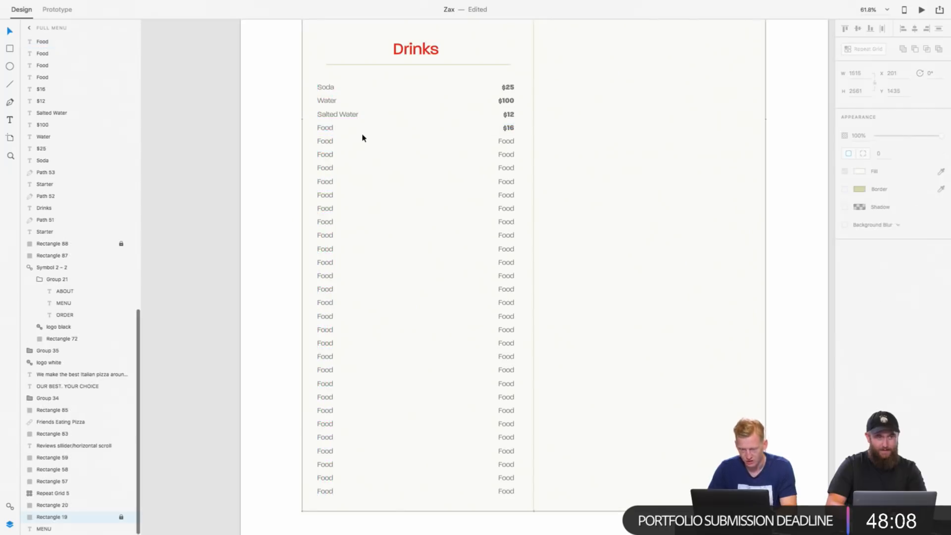
pyautogui.click(331, 132)
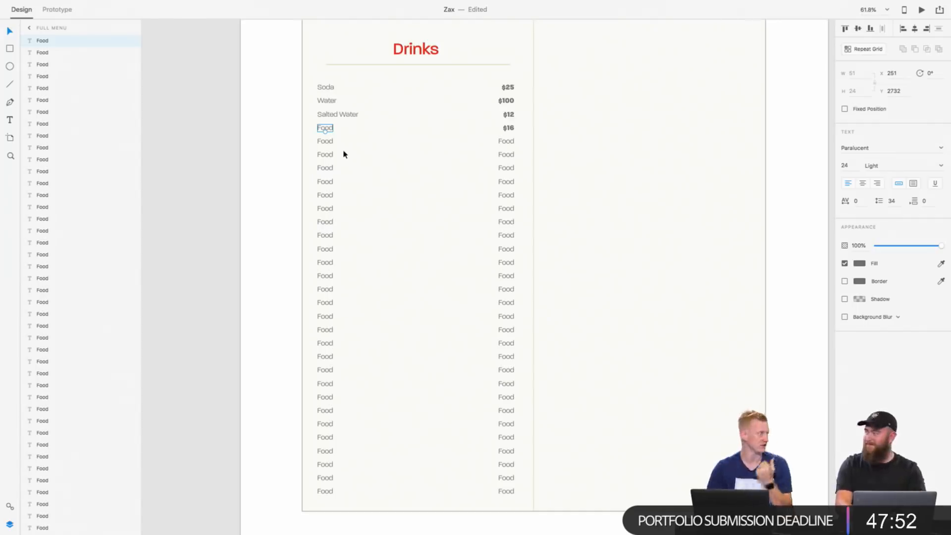
pyautogui.doubleClick(325, 128)
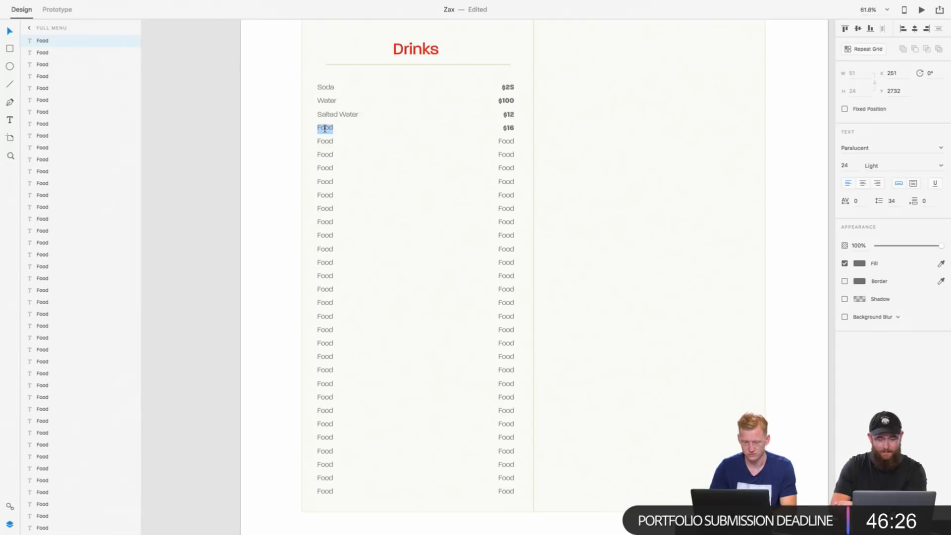
pyautogui.press('Escape')
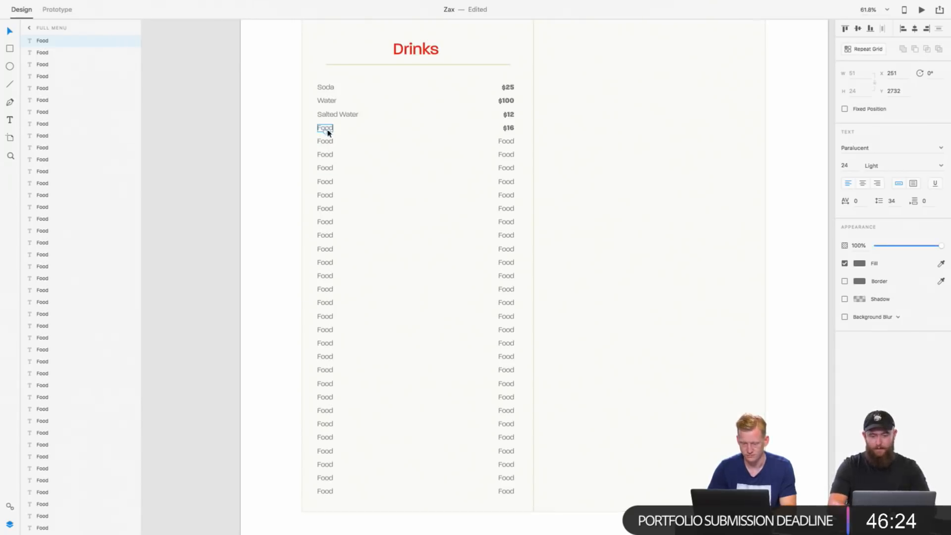
pyautogui.doubleClick(327, 128)
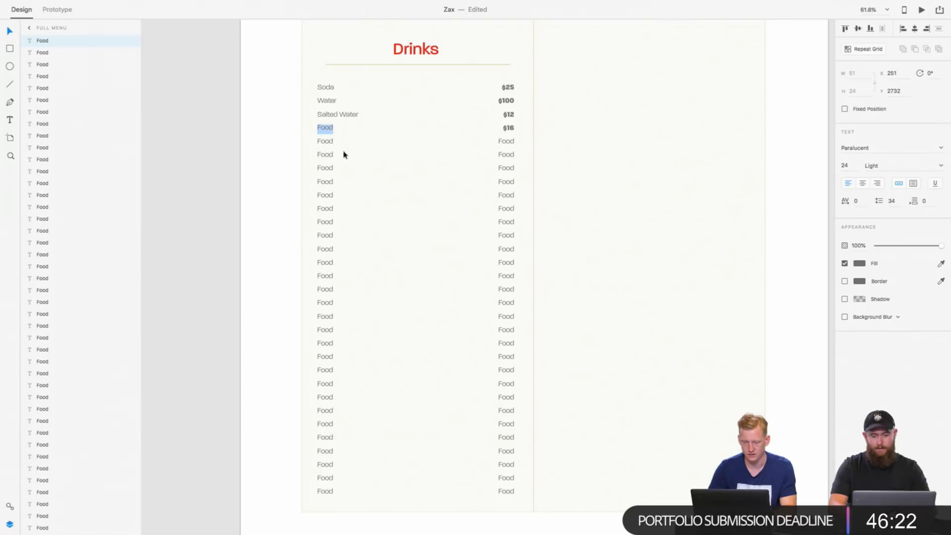
pyautogui.click(321, 142)
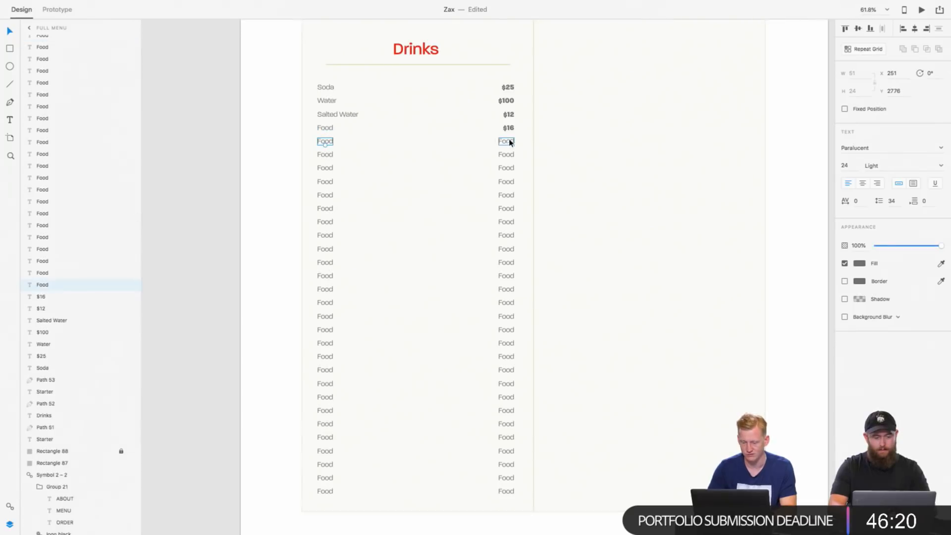
pyautogui.keyDown('shift'); pyautogui.click(511, 142); pyautogui.keyUp('shift')
pyautogui.click(322, 155)
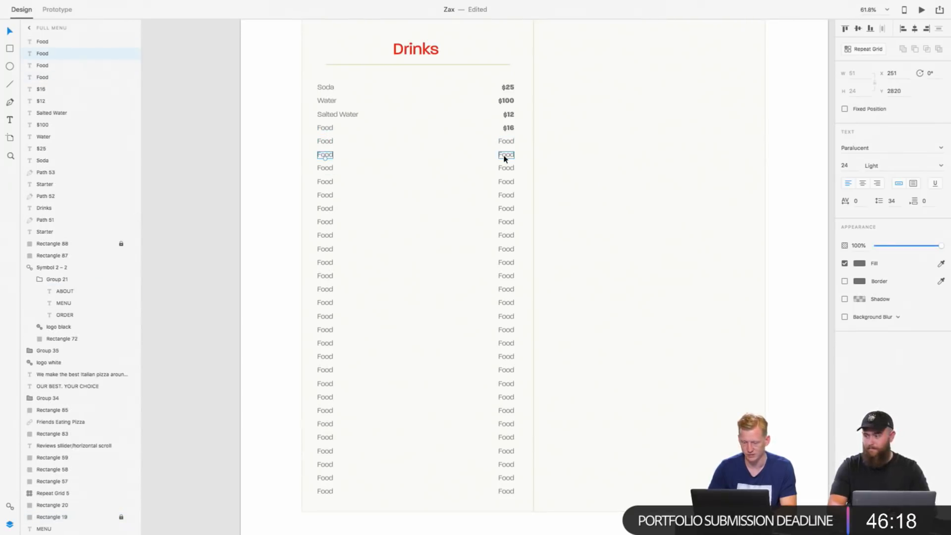
pyautogui.keyDown('shift'); pyautogui.click(504, 156); pyautogui.keyUp('shift')
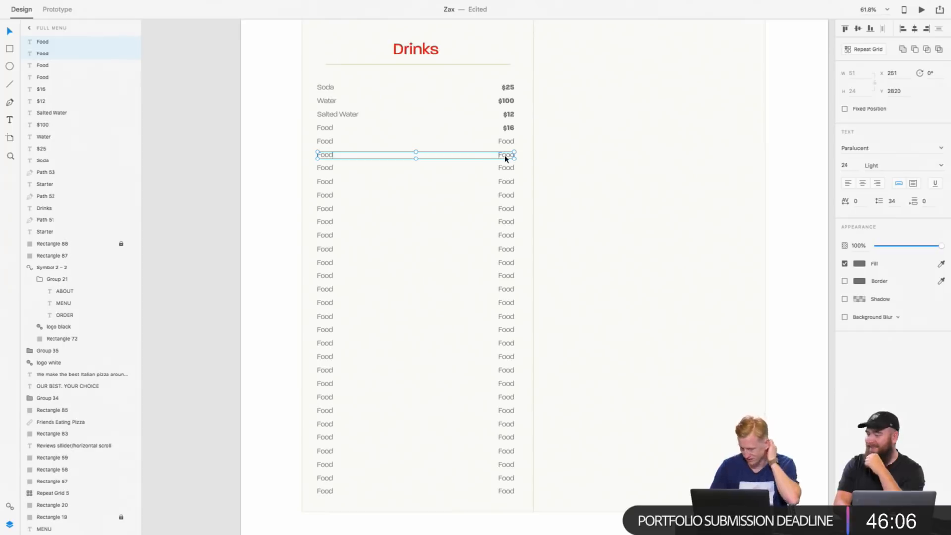
pyautogui.doubleClick(326, 87)
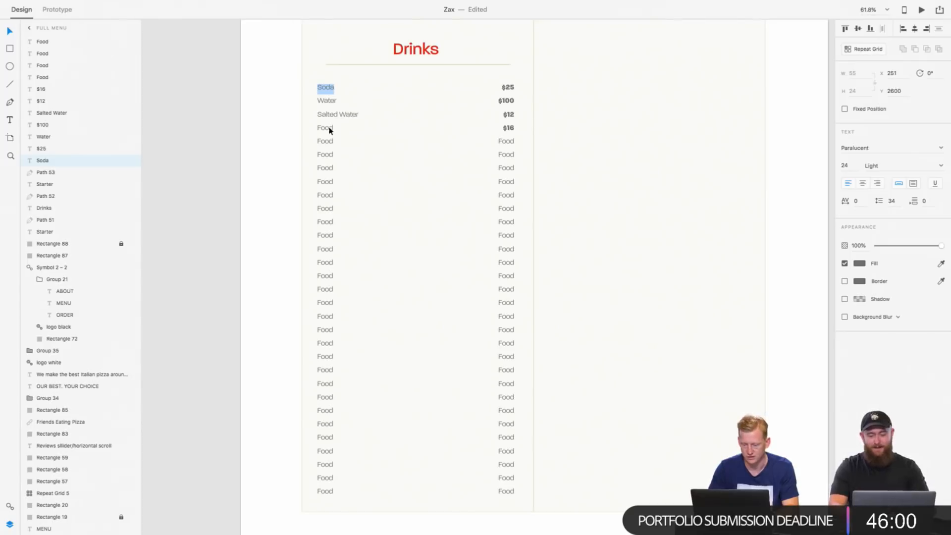
# Step: Delete the Food placeholders for both name and price in the fifth to seventh rows of the Drinks list
pyautogui.doubleClick(325, 143)
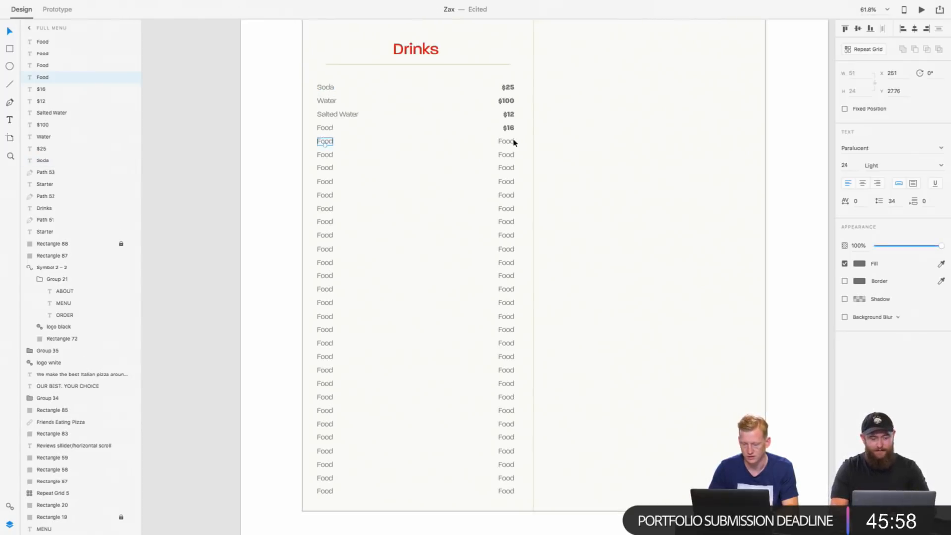
pyautogui.click(510, 141)
pyautogui.keyDown('shift'); pyautogui.click(328, 142); pyautogui.keyUp('shift')
pyautogui.keyDown('shift'); pyautogui.click(326, 155); pyautogui.keyUp('shift')
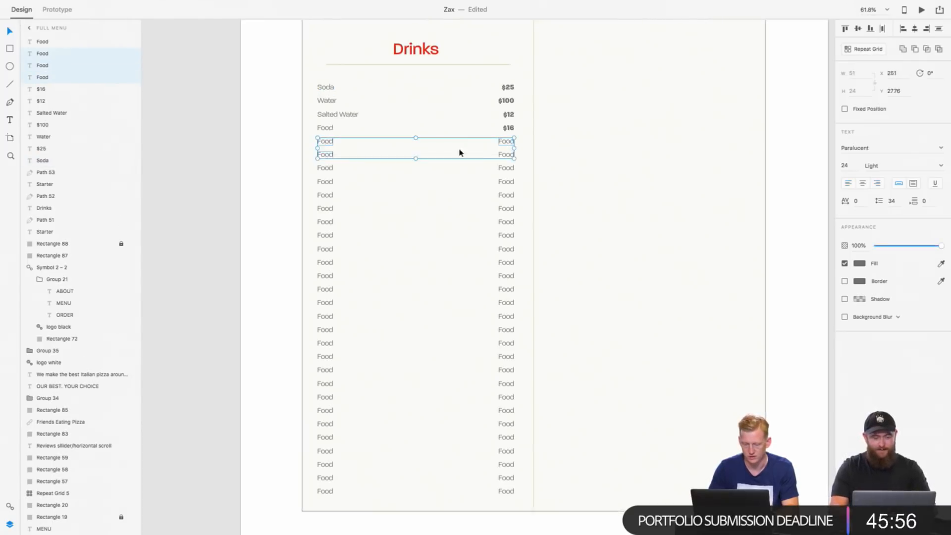
pyautogui.keyDown('shift'); pyautogui.click(506, 157); pyautogui.keyUp('shift')
pyautogui.keyDown('shift'); pyautogui.click(504, 170); pyautogui.keyUp('shift')
pyautogui.keyDown('shift'); pyautogui.click(323, 170); pyautogui.keyUp('shift')
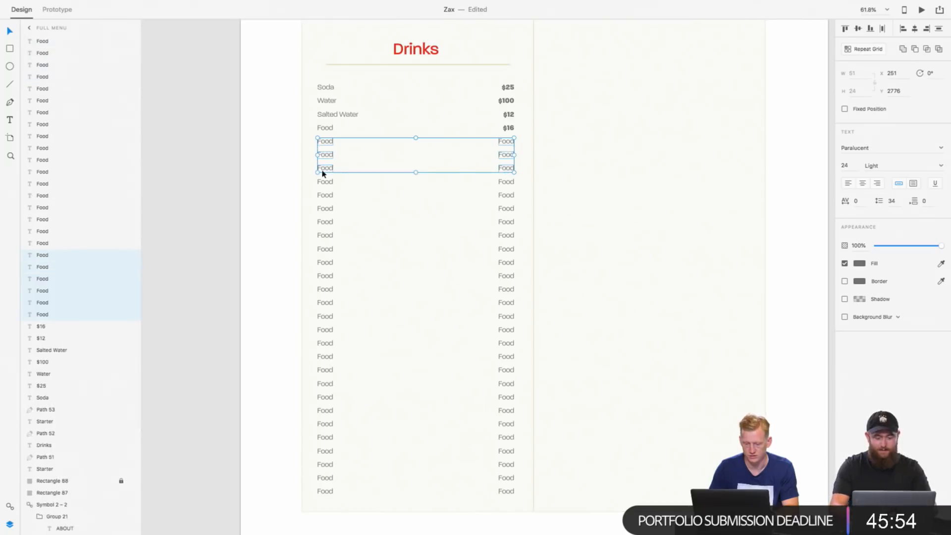
pyautogui.press('Delete')
# Step: Rename the fourth drink entry, below Salted Water, as Beer
pyautogui.click(326, 128)
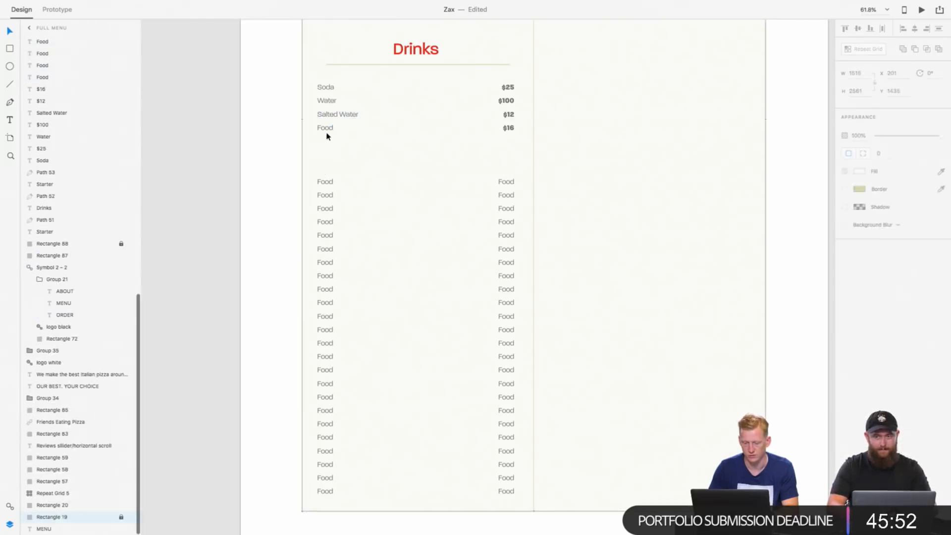
pyautogui.doubleClick(325, 128)
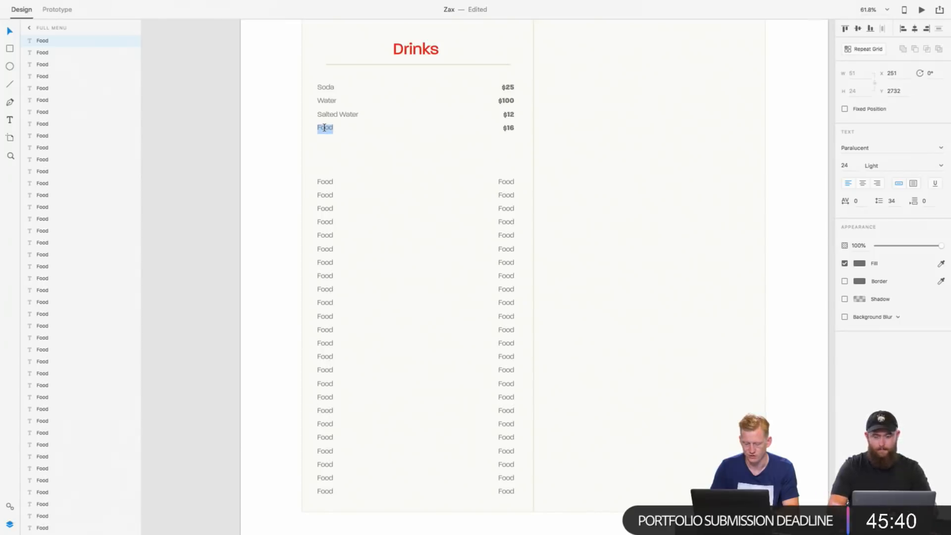
pyautogui.write('Beer')
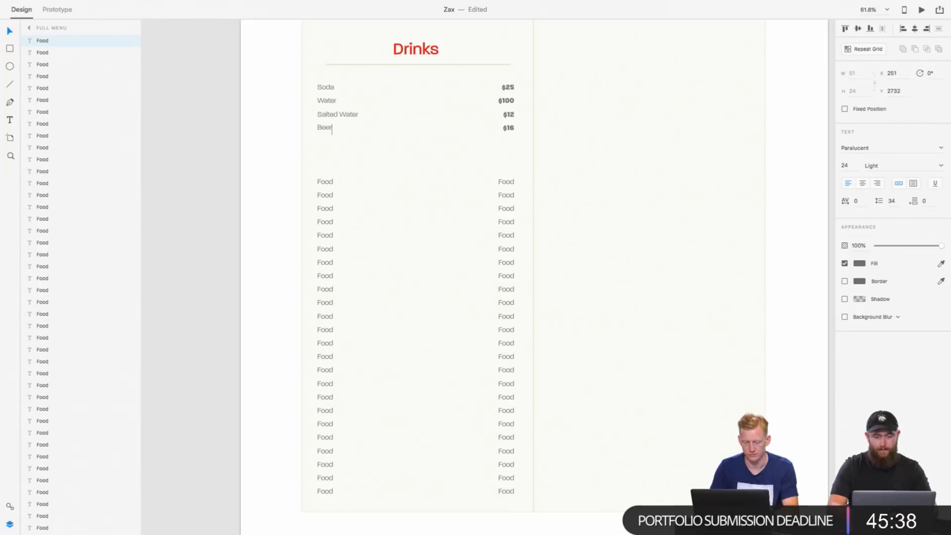
pyautogui.press('Escape')
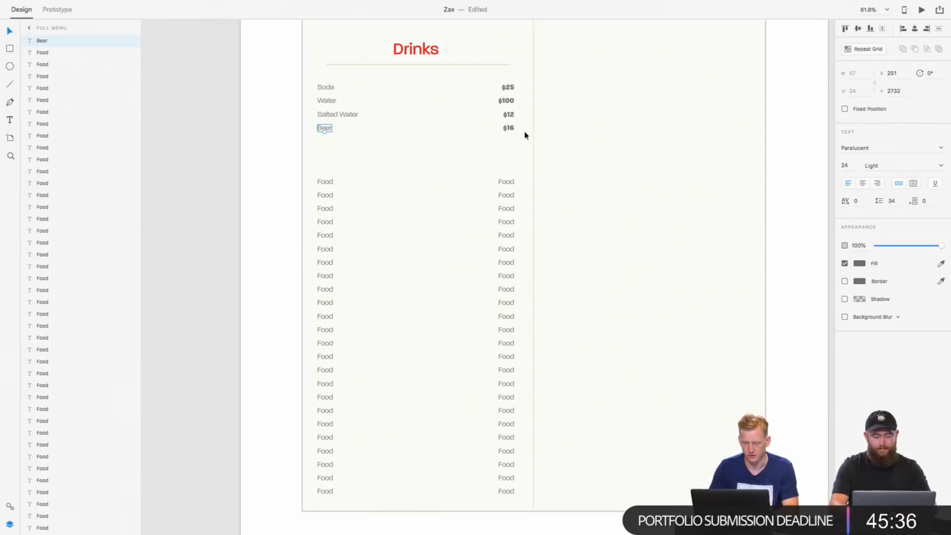
# Step: Duplicate the Beer entry and its price into the row directly below, and rename the copied drink as Wine
pyautogui.keyDown('shift'); pyautogui.click(510, 128); pyautogui.keyUp('shift')
pyautogui.press('super+d')
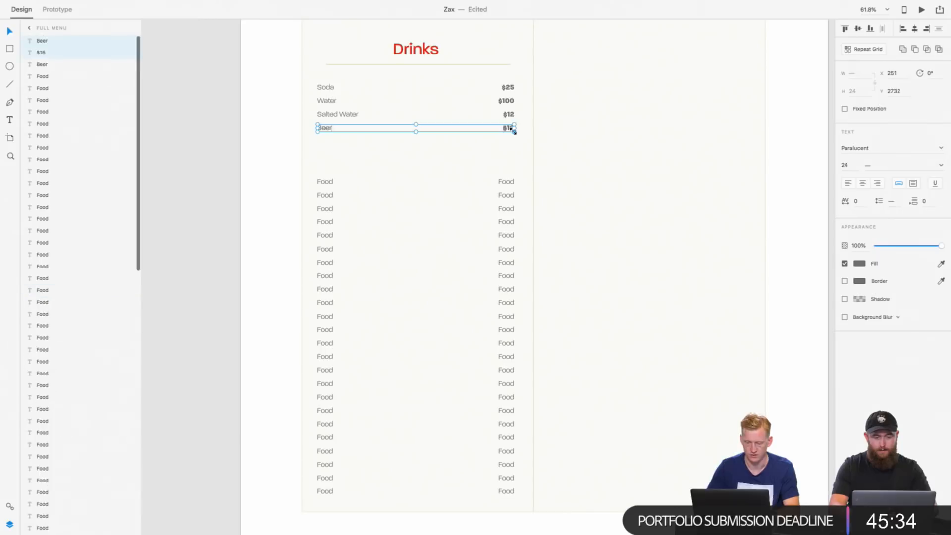
pyautogui.moveTo(512, 129); pyautogui.dragTo(508, 143)
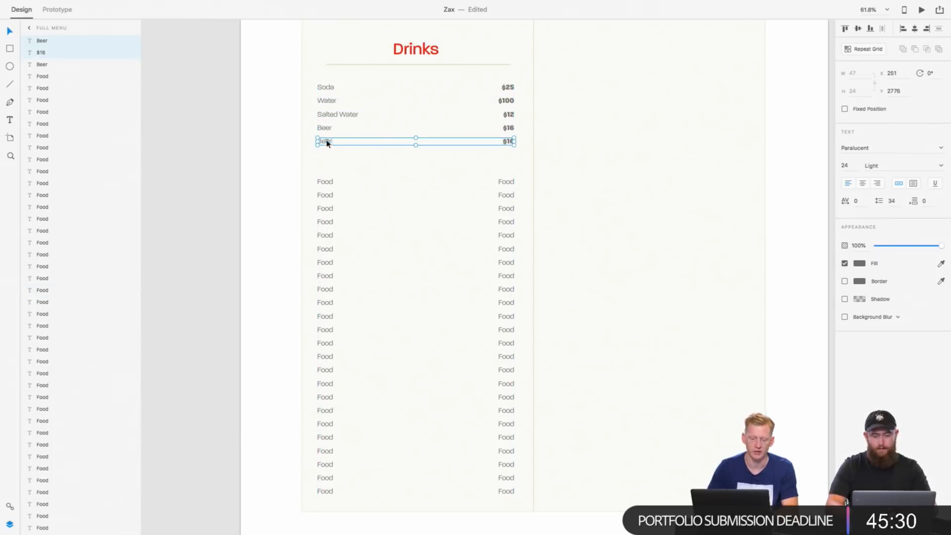
pyautogui.doubleClick(327, 142)
pyautogui.write('Wine')
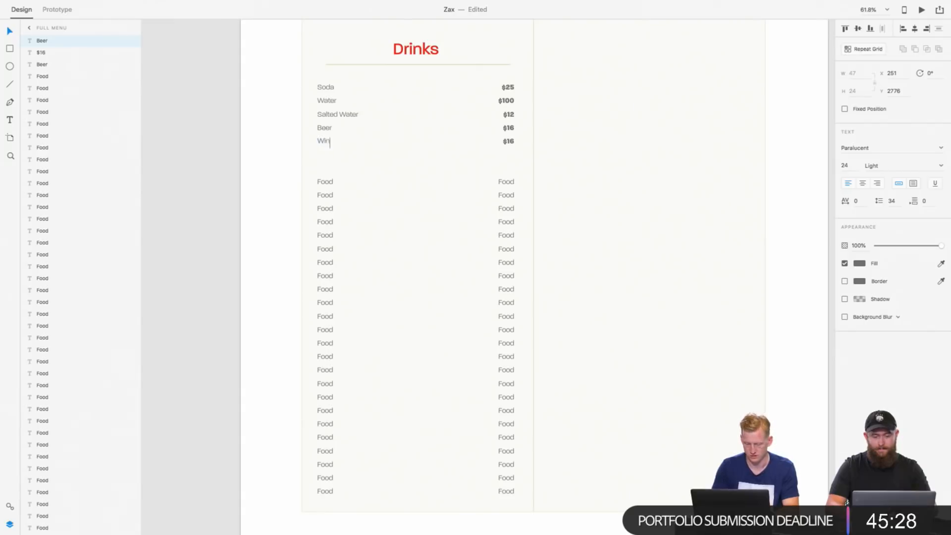
# Step: Finish the Wine entry's name and set the price beside it to $27
pyautogui.press('Escape')
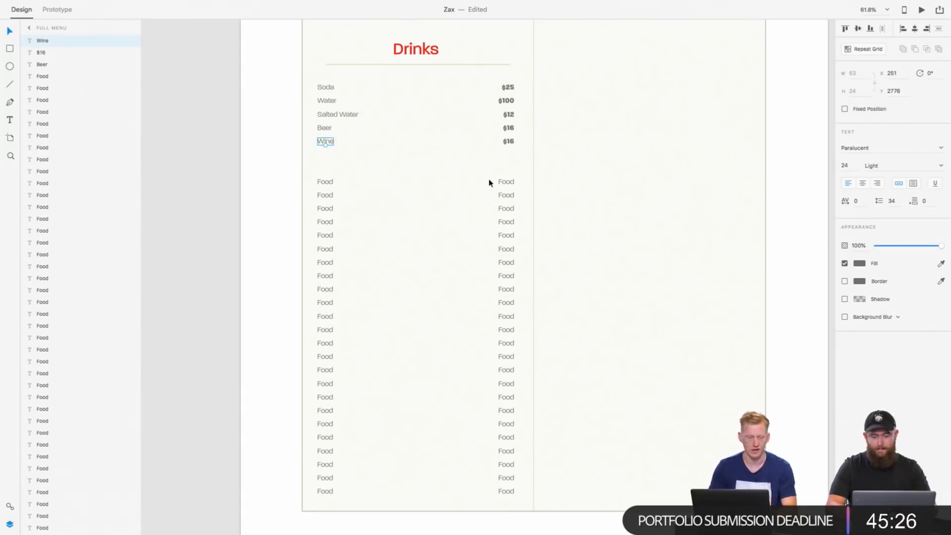
pyautogui.scroll(-1, 433, 238)
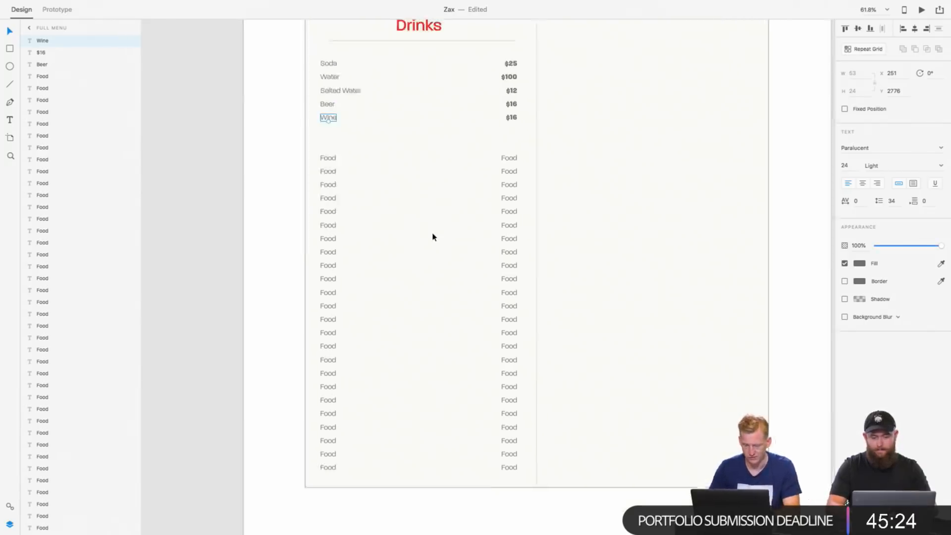
pyautogui.doubleClick(501, 136)
pyautogui.write('27')
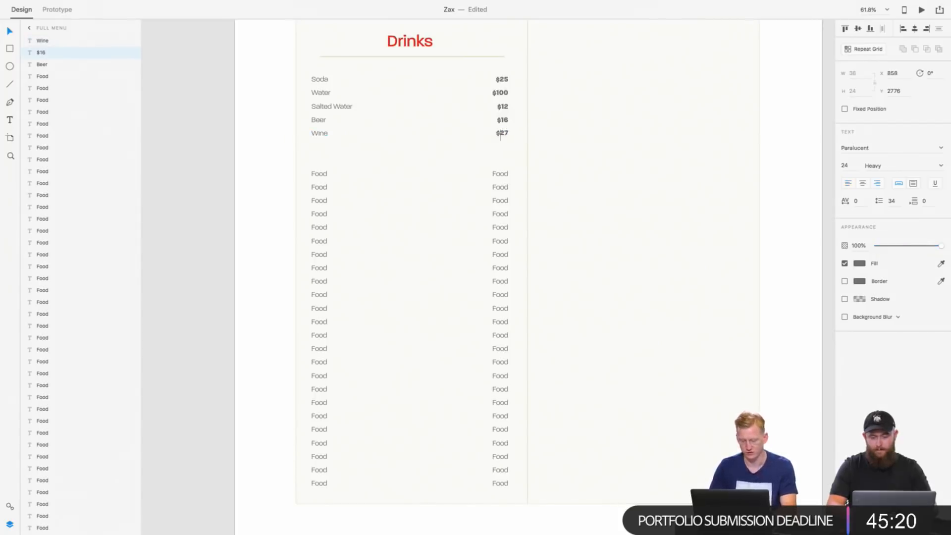
pyautogui.press('Escape')
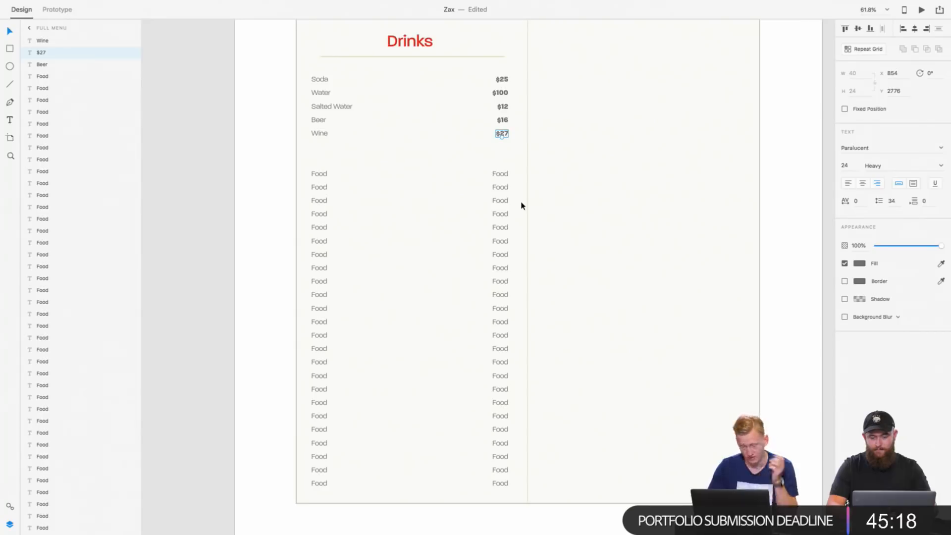
pyautogui.click(324, 176)
pyautogui.keyDown('shift'); pyautogui.click(500, 175); pyautogui.keyUp('shift')
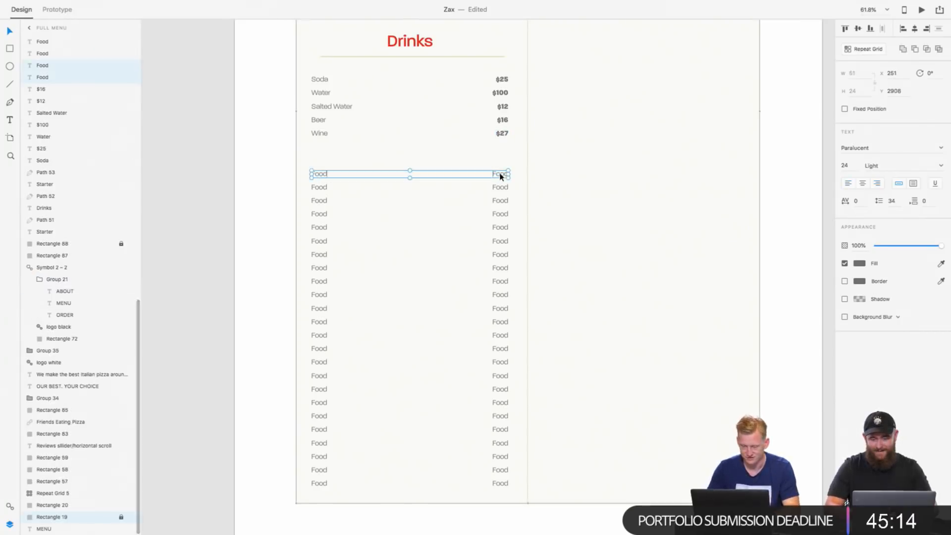
pyautogui.click(412, 41)
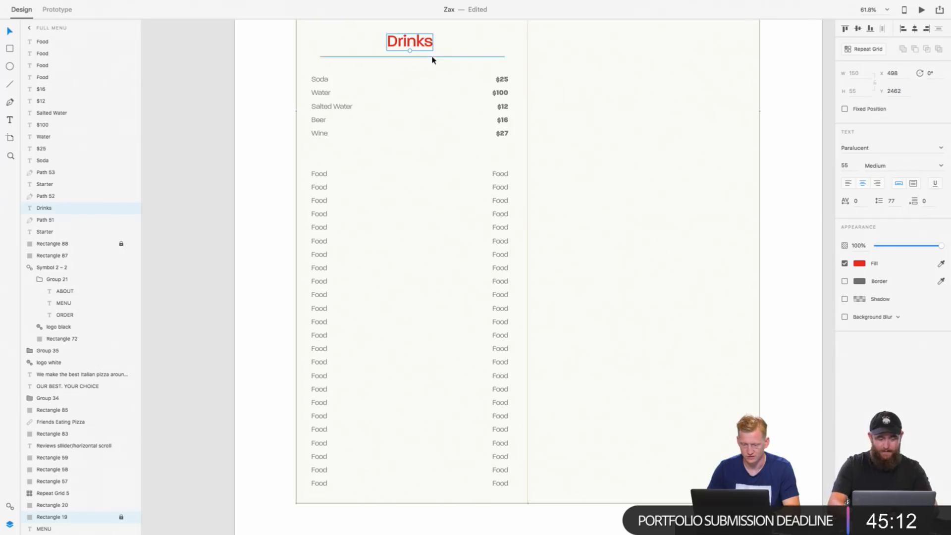
pyautogui.scroll(-5, 432, 59)
pyautogui.scroll(3, 431, 59)
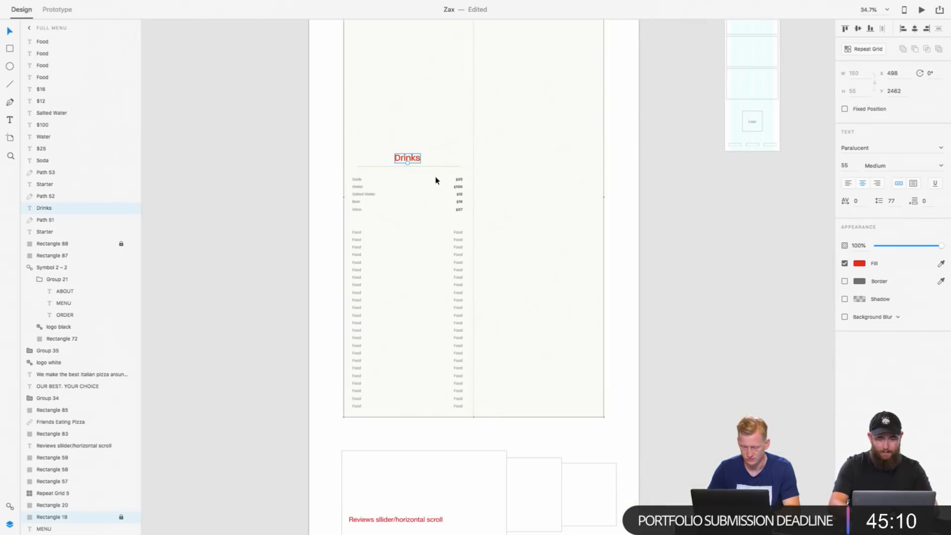
pyautogui.moveTo(371, 136); pyautogui.dragTo(351, 142)
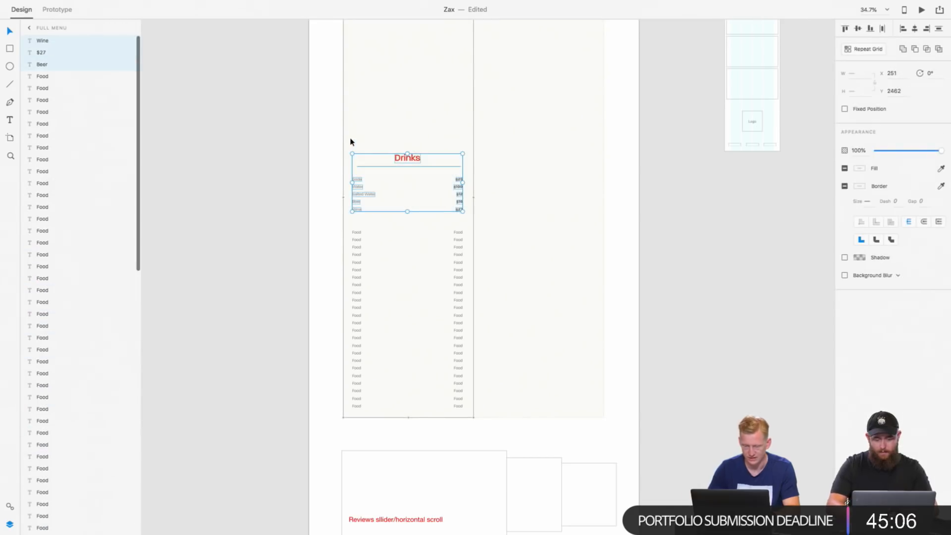
pyautogui.click(355, 292)
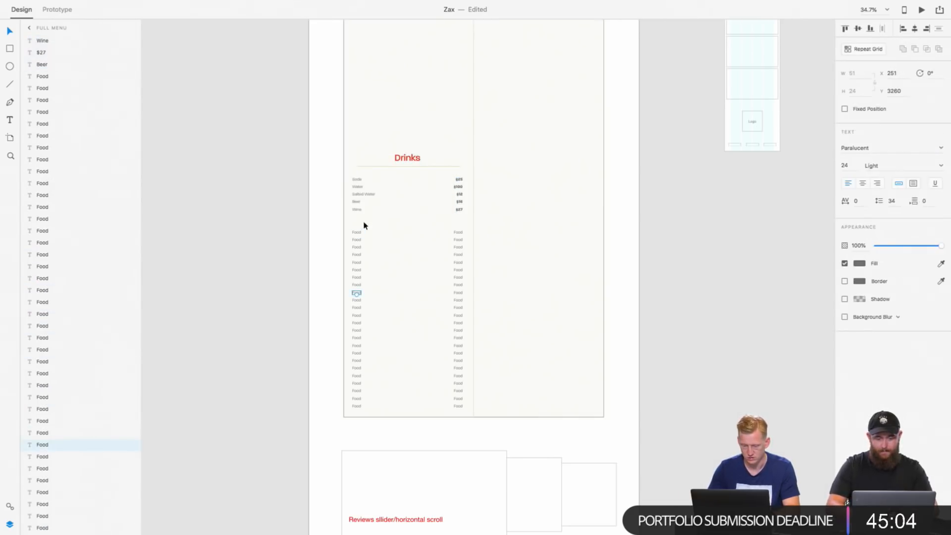
# Step: Move the whole block of remaining Food placeholders, names and prices, up so it starts beneath the first column's Starter heading
pyautogui.moveTo(350, 223); pyautogui.dragTo(462, 409)
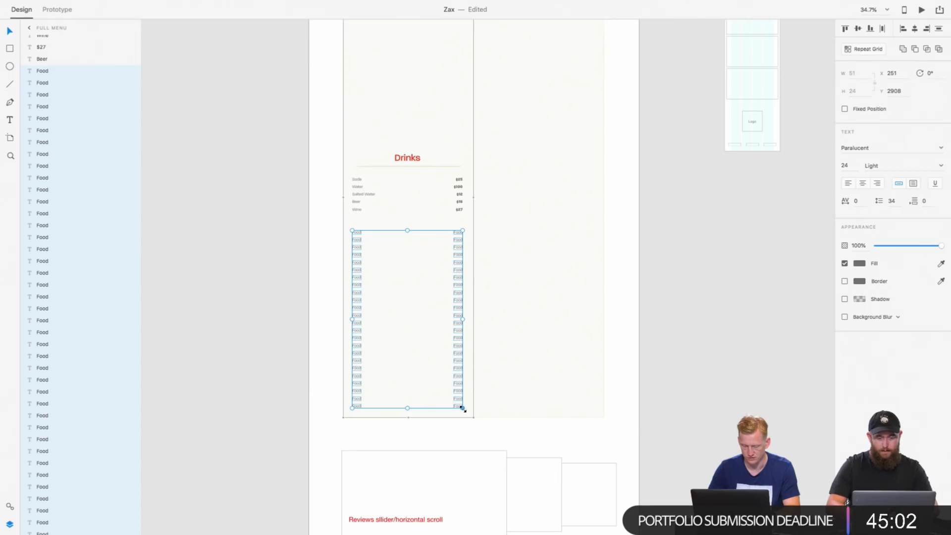
pyautogui.hotkey('shift', 'Up')
pyautogui.hotkey('shift', 'Up')
pyautogui.hotkey('shift', 'Up')
pyautogui.hotkey('shift', 'Up')
pyautogui.hotkey('shift', 'Up')
pyautogui.hotkey('shift', 'Up')
pyautogui.hotkey('shift', 'Up')
pyautogui.hotkey('shift', 'Up')
pyautogui.hotkey('shift', 'Up')
pyautogui.hotkey('shift', 'Up')
pyautogui.hotkey('shift', 'Up')
pyautogui.hotkey('shift', 'Up')
pyautogui.hotkey('shift', 'Up')
pyautogui.hotkey('shift', 'Up')
pyautogui.hotkey('shift', 'Up')
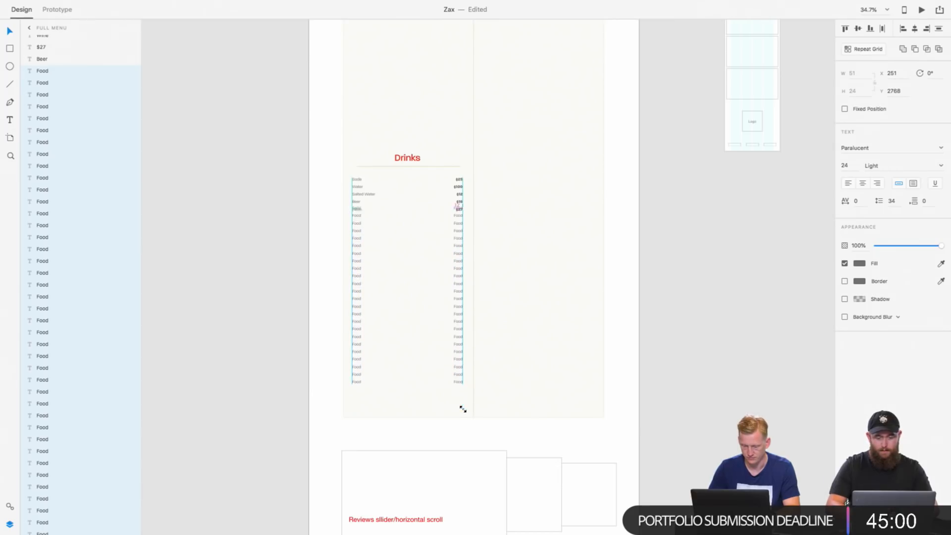
pyautogui.scroll(5, 456, 293)
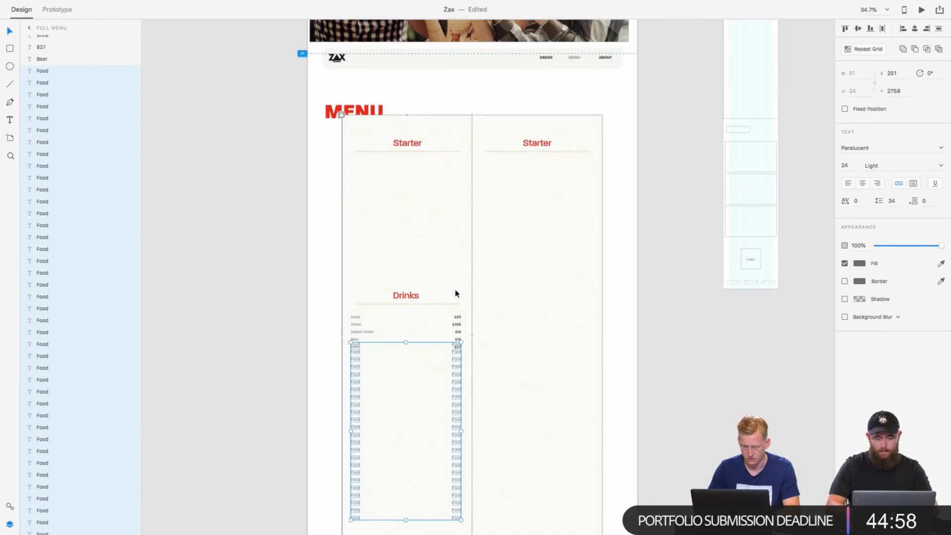
pyautogui.moveTo(455, 385); pyautogui.dragTo(454, 201)
pyautogui.click(406, 242)
pyautogui.scroll(3, 405, 242)
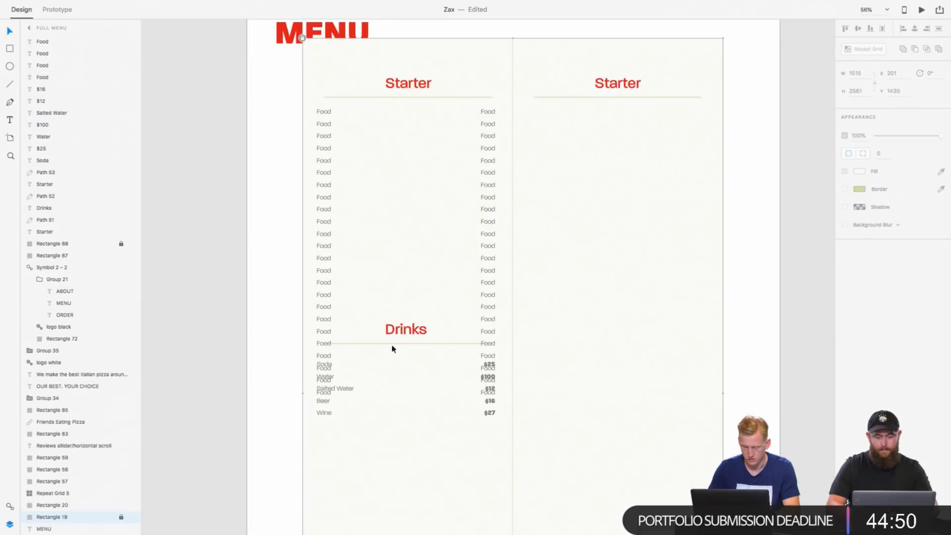
# Step: Delete the last five Food placeholders in both the name and price columns, where they overlap the Drinks divider and entries
pyautogui.click(325, 345)
pyautogui.keyDown('shift'); pyautogui.click(325, 357); pyautogui.keyUp('shift')
pyautogui.keyDown('shift'); pyautogui.click(325, 368); pyautogui.keyUp('shift')
pyautogui.keyDown('shift'); pyautogui.click(327, 380); pyautogui.keyUp('shift')
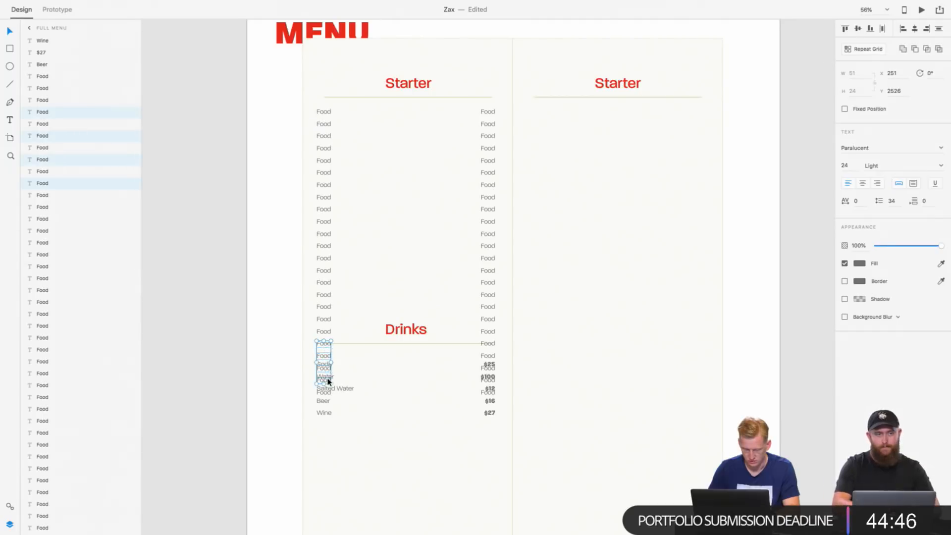
pyautogui.press('Delete')
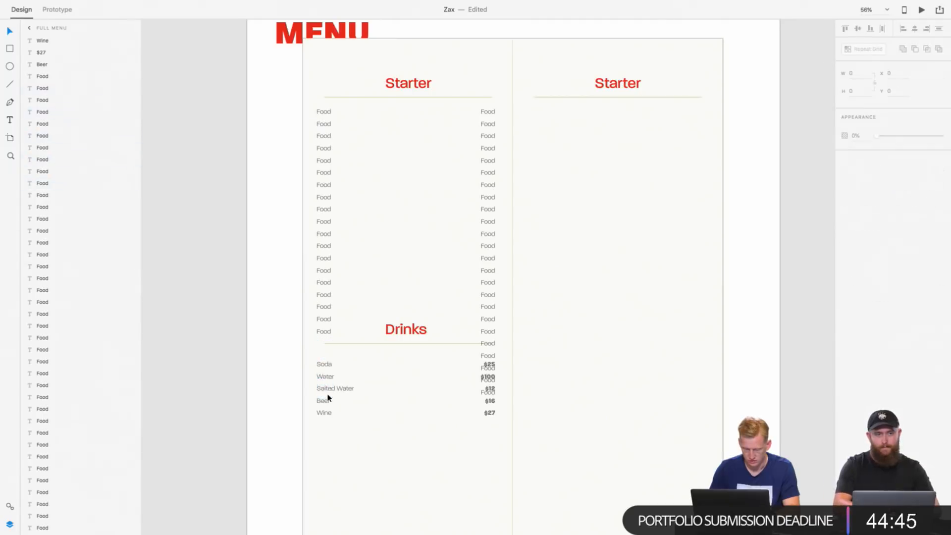
pyautogui.click(489, 347)
pyautogui.keyDown('shift'); pyautogui.click(489, 356); pyautogui.keyUp('shift')
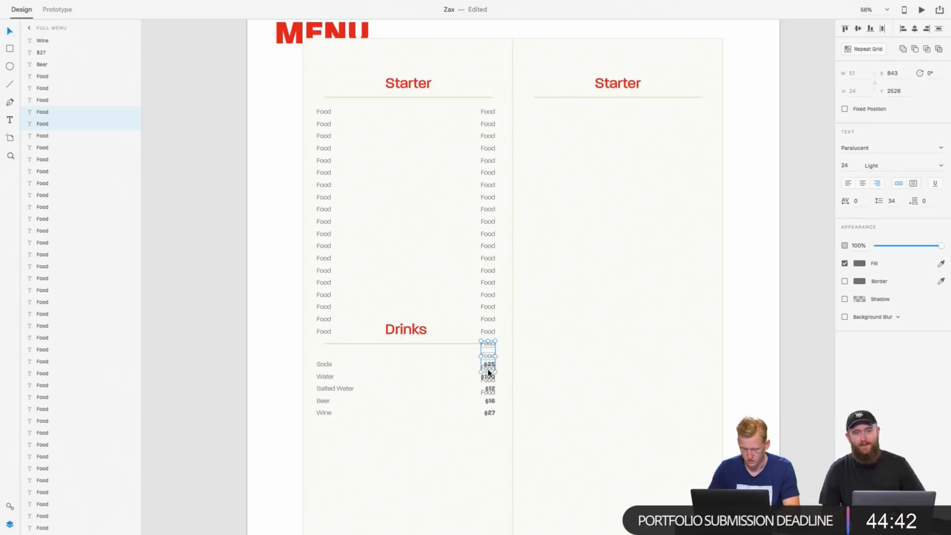
pyautogui.keyDown('shift'); pyautogui.click(488, 381); pyautogui.keyUp('shift')
pyautogui.keyDown('shift'); pyautogui.click(489, 392); pyautogui.keyUp('shift')
pyautogui.press('Delete')
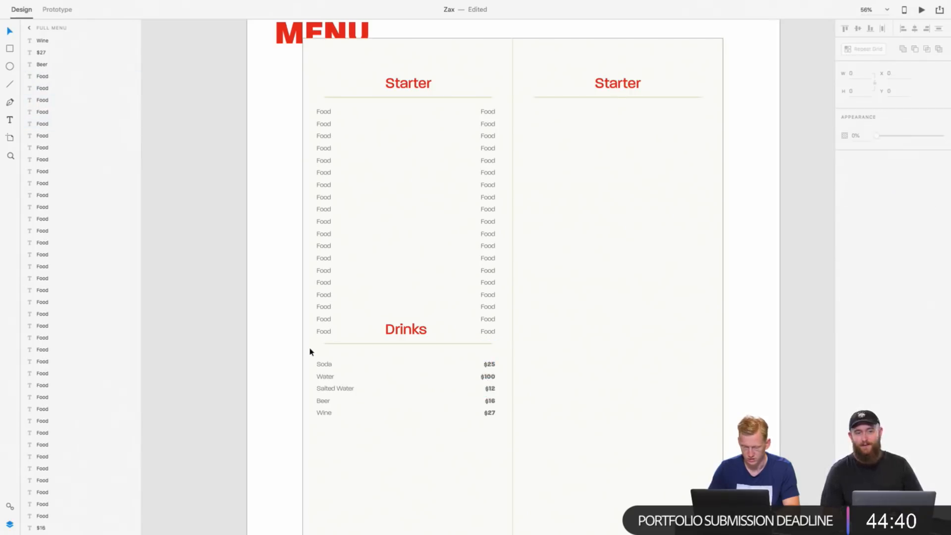
# Step: Group the Drinks heading, its divider line and the five drink entries with their prices
pyautogui.click(410, 333)
pyautogui.keyDown('shift'); pyautogui.click(408, 343); pyautogui.keyUp('shift')
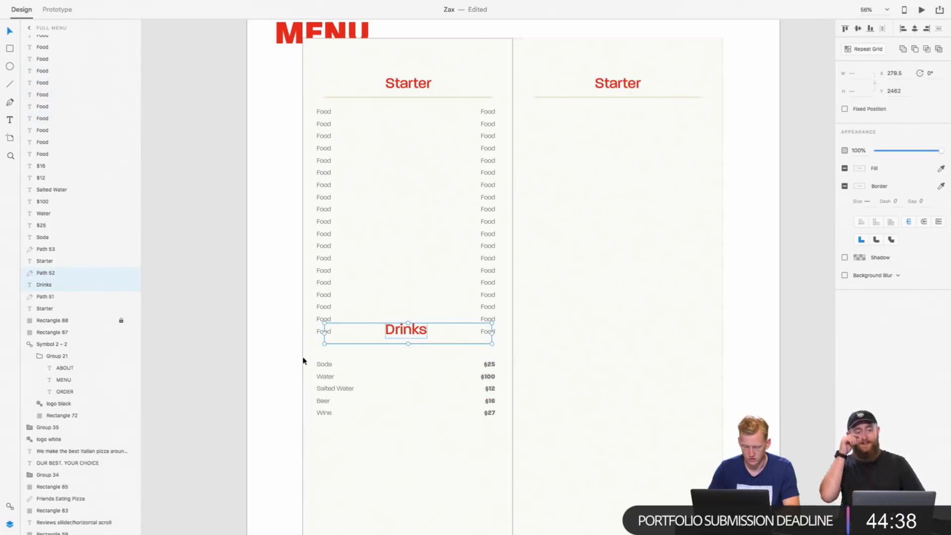
pyautogui.moveTo(304, 360); pyautogui.dragTo(503, 442)
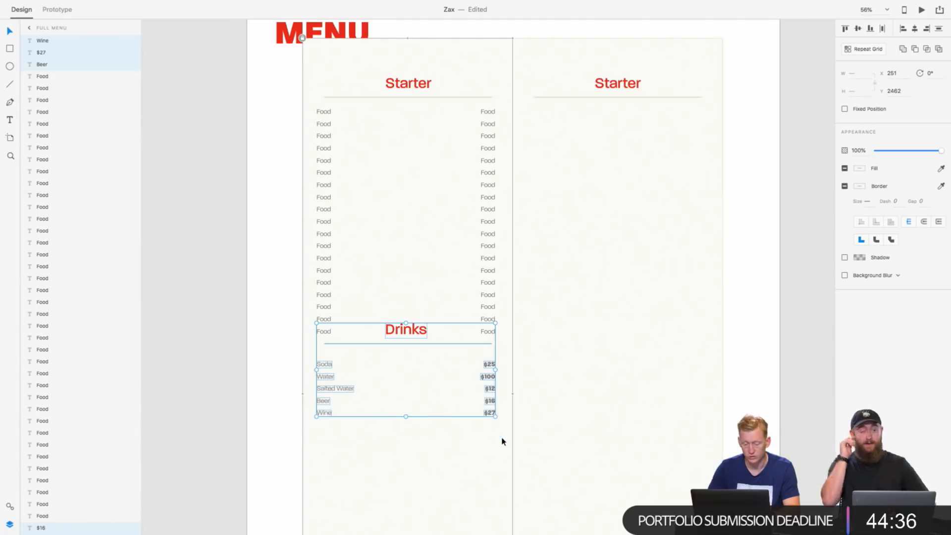
pyautogui.press('super+g')
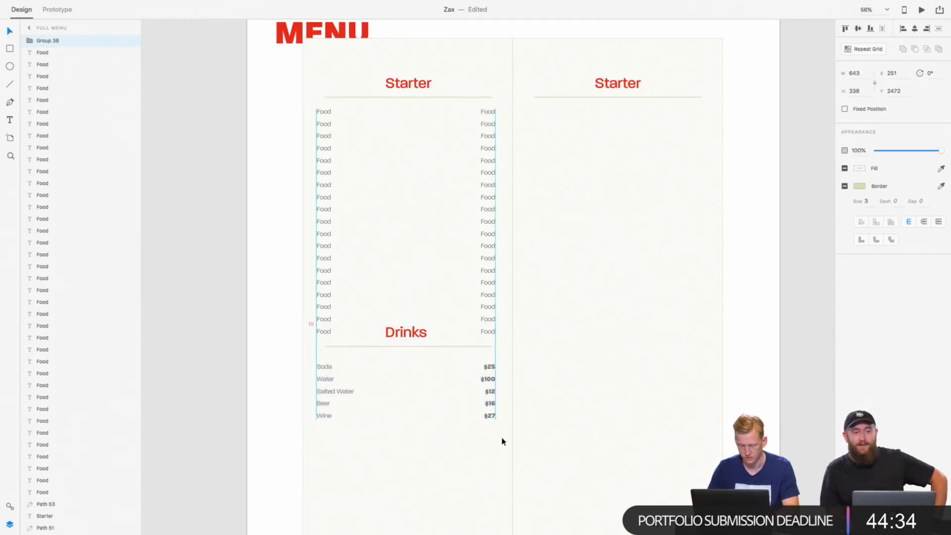
# Step: Move the Drinks group straight down to Y 3562, near the lower edge of the menu card
pyautogui.hotkey('shift', 'Down')
pyautogui.hotkey('shift', 'Down')
pyautogui.hotkey('shift', 'Down')
pyautogui.hotkey('shift', 'Down')
pyautogui.hotkey('shift', 'Down')
pyautogui.hotkey('shift', 'Down')
pyautogui.hotkey('shift', 'Down')
pyautogui.hotkey('shift', 'Down')
pyautogui.hotkey('shift', 'Down')
pyautogui.hotkey('shift', 'Down')
pyautogui.hotkey('shift', 'Down')
pyautogui.hotkey('shift', 'Down')
pyautogui.hotkey('shift', 'Down')
pyautogui.hotkey('shift', 'Down')
pyautogui.hotkey('shift', 'Down')
pyautogui.hotkey('shift', 'Down')
pyautogui.hotkey('shift', 'Down')
pyautogui.hotkey('shift', 'Down')
pyautogui.hotkey('shift', 'Down')
pyautogui.hotkey('shift', 'Down')
pyautogui.hotkey('shift', 'Down')
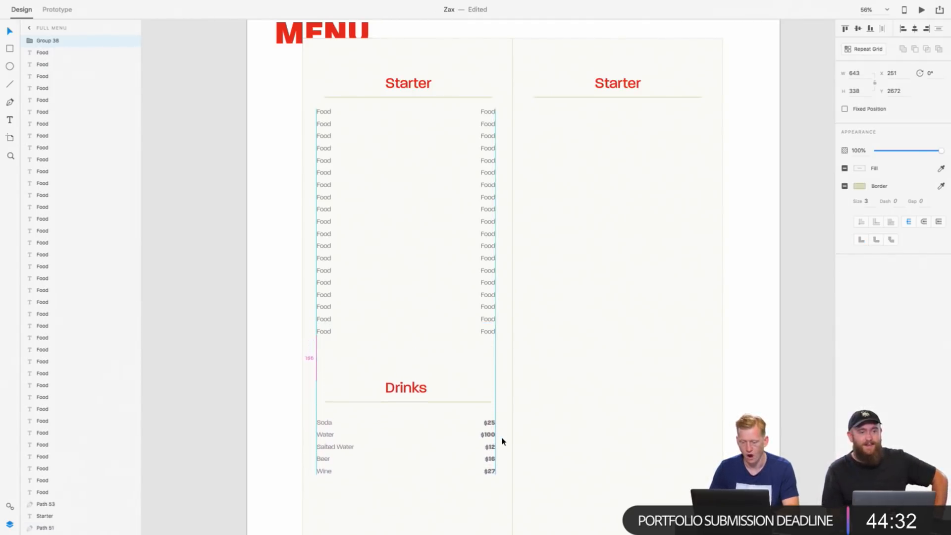
pyautogui.scroll(-10, 424, 370)
pyautogui.scroll(3, 424, 370)
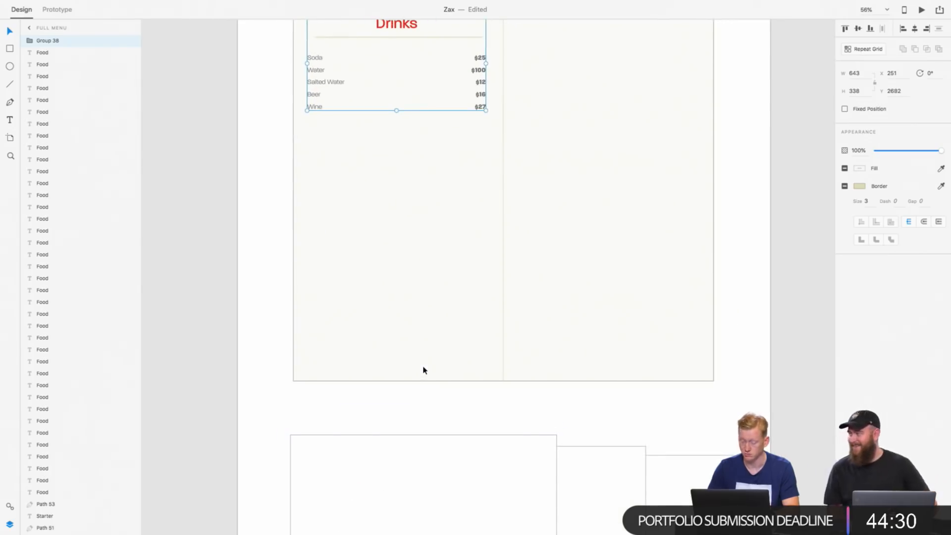
pyautogui.hotkey('shift', 'Down')
pyautogui.hotkey('shift', 'Down')
pyautogui.hotkey('shift', 'Down')
pyautogui.hotkey('shift', 'Down')
pyautogui.hotkey('shift', 'Down')
pyautogui.hotkey('shift', 'Down')
pyautogui.hotkey('shift', 'Down')
pyautogui.hotkey('shift', 'Down')
pyautogui.hotkey('shift', 'Down')
pyautogui.hotkey('shift', 'Down')
pyautogui.hotkey('shift', 'Down')
pyautogui.hotkey('shift', 'Down')
pyautogui.hotkey('shift', 'Down')
pyautogui.hotkey('shift', 'Down')
pyautogui.hotkey('shift', 'Down')
pyautogui.hotkey('shift', 'Down')
pyautogui.hotkey('shift', 'Down')
pyautogui.hotkey('shift', 'Down')
pyautogui.hotkey('shift', 'Down')
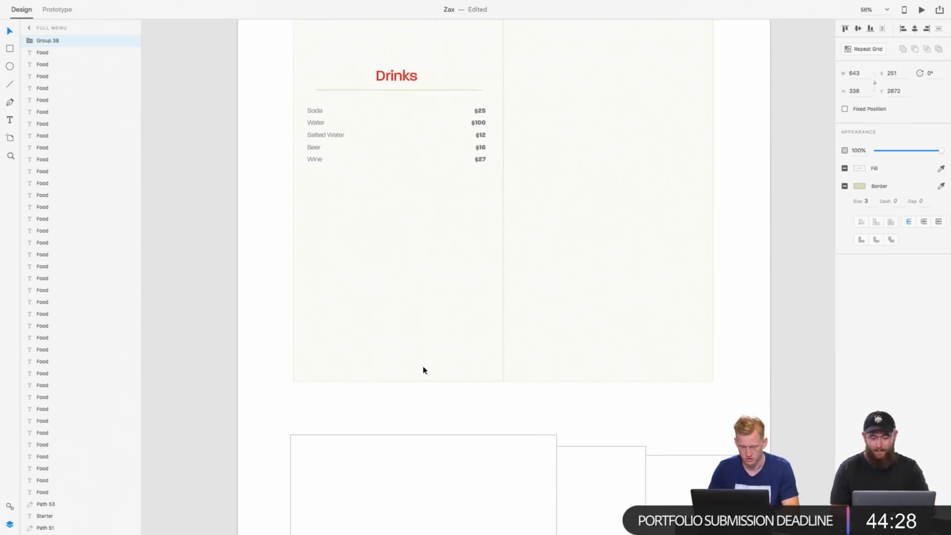
pyautogui.hotkey('shift', 'Down')
pyautogui.hotkey('shift', 'Down')
pyautogui.hotkey('shift', 'Down')
pyautogui.hotkey('shift', 'Down')
pyautogui.hotkey('shift', 'Down')
pyautogui.hotkey('shift', 'Down')
pyautogui.hotkey('shift', 'Down')
pyautogui.hotkey('shift', 'Down')
pyautogui.hotkey('shift', 'Down')
pyautogui.hotkey('shift', 'Down')
pyautogui.hotkey('shift', 'Down')
pyautogui.hotkey('shift', 'Down')
pyautogui.hotkey('shift', 'Down')
pyautogui.hotkey('shift', 'Down')
pyautogui.hotkey('shift', 'Down')
pyautogui.hotkey('shift', 'Down')
pyautogui.hotkey('shift', 'Down')
pyautogui.hotkey('shift', 'Down')
pyautogui.hotkey('shift', 'Down')
pyautogui.hotkey('shift', 'Down')
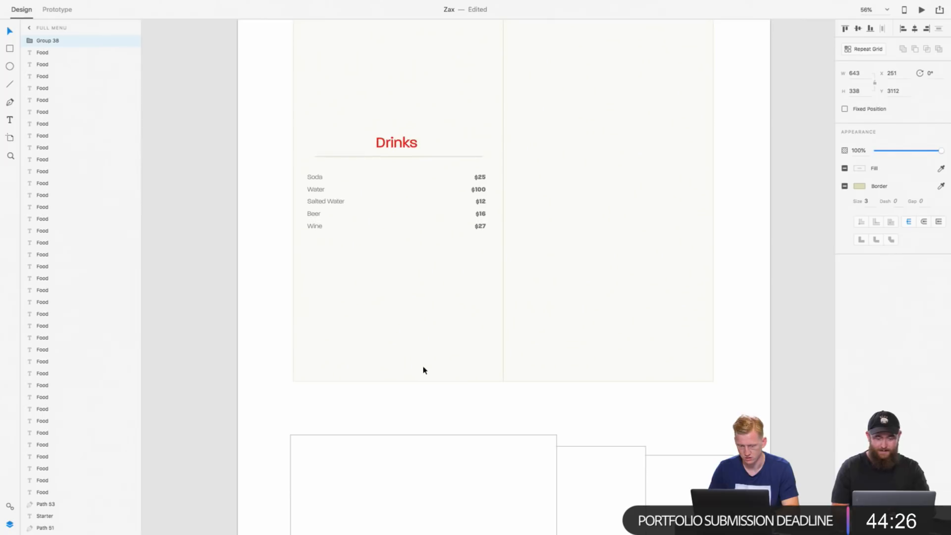
pyautogui.hotkey('shift', 'Down')
pyautogui.hotkey('shift', 'Down')
pyautogui.hotkey('shift', 'Down')
pyautogui.hotkey('shift', 'Down')
pyautogui.hotkey('shift', 'Down')
pyautogui.hotkey('shift', 'Down')
pyautogui.hotkey('shift', 'Down')
pyautogui.hotkey('shift', 'Down')
pyautogui.hotkey('shift', 'Down')
pyautogui.hotkey('shift', 'Down')
pyautogui.hotkey('shift', 'Down')
pyautogui.hotkey('shift', 'Down')
pyautogui.hotkey('shift', 'Down')
pyautogui.hotkey('shift', 'Down')
pyautogui.hotkey('shift', 'Down')
pyautogui.hotkey('shift', 'Down')
pyautogui.hotkey('shift', 'Down')
pyautogui.hotkey('shift', 'Down')
pyautogui.hotkey('shift', 'Down')
pyautogui.hotkey('shift', 'Down')
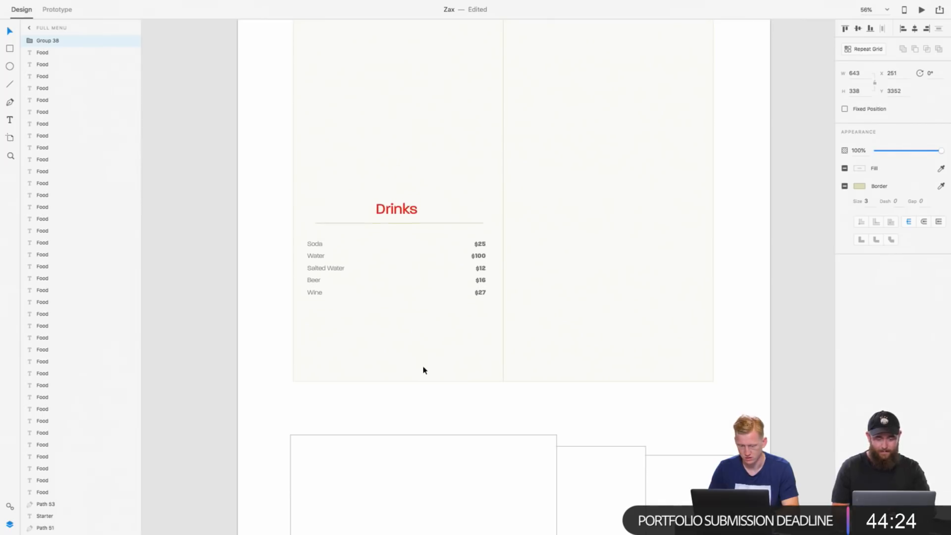
pyautogui.hotkey('shift', 'Down')
pyautogui.hotkey('shift', 'Down')
pyautogui.hotkey('shift', 'Down')
pyautogui.hotkey('shift', 'Down')
pyautogui.hotkey('shift', 'Down')
pyautogui.hotkey('shift', 'Down')
pyautogui.hotkey('shift', 'Down')
pyautogui.hotkey('shift', 'Down')
pyautogui.hotkey('shift', 'Down')
pyautogui.hotkey('shift', 'Down')
pyautogui.hotkey('shift', 'Down')
pyautogui.hotkey('shift', 'Down')
pyautogui.hotkey('shift', 'Down')
pyautogui.hotkey('shift', 'Down')
pyautogui.hotkey('shift', 'Down')
pyautogui.hotkey('shift', 'Down')
pyautogui.hotkey('shift', 'Down')
pyautogui.hotkey('shift', 'Down')
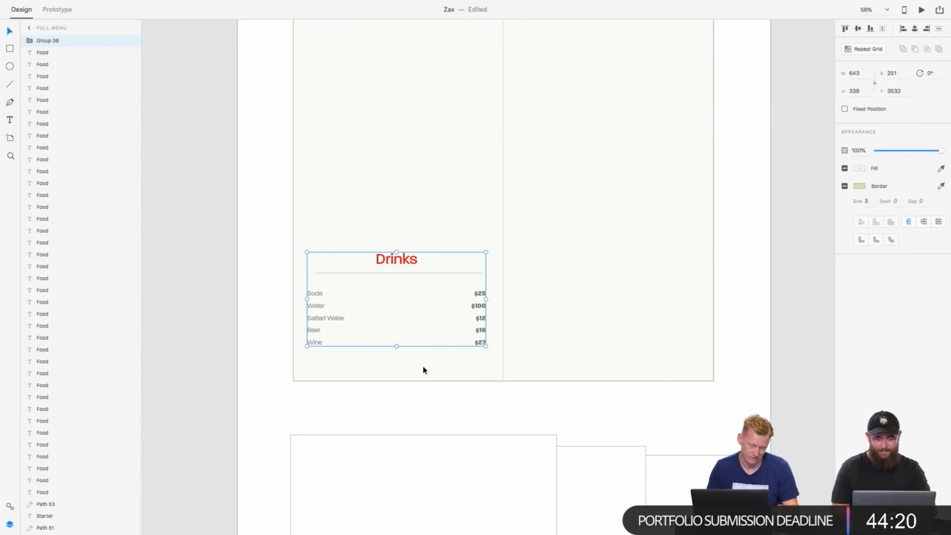
pyautogui.hotkey('shift', 'Down')
pyautogui.hotkey('shift', 'Down')
pyautogui.hotkey('shift', 'Down')
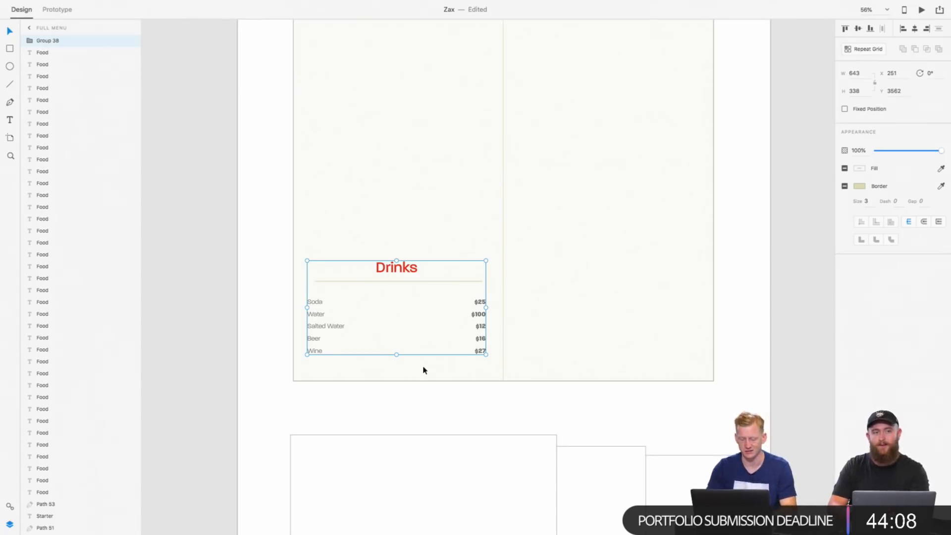
# Step: Nudge the Drinks group up to Y 3558 while checking its distance to the menu card's lower edge
pyautogui.press('alt')
pyautogui.press('Up')
pyautogui.press('Up')
pyautogui.press('Up')
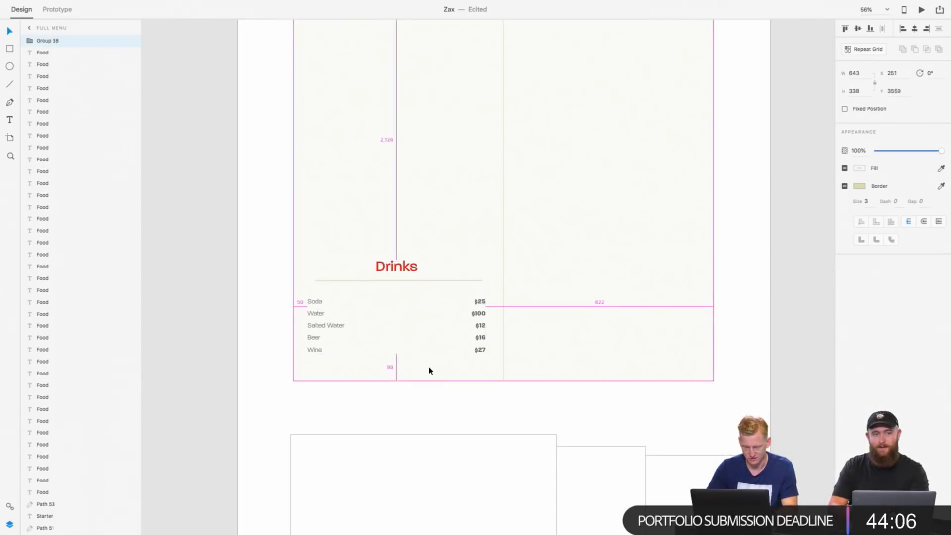
pyautogui.scroll(5, 429, 371)
pyautogui.scroll(-3, 429, 371)
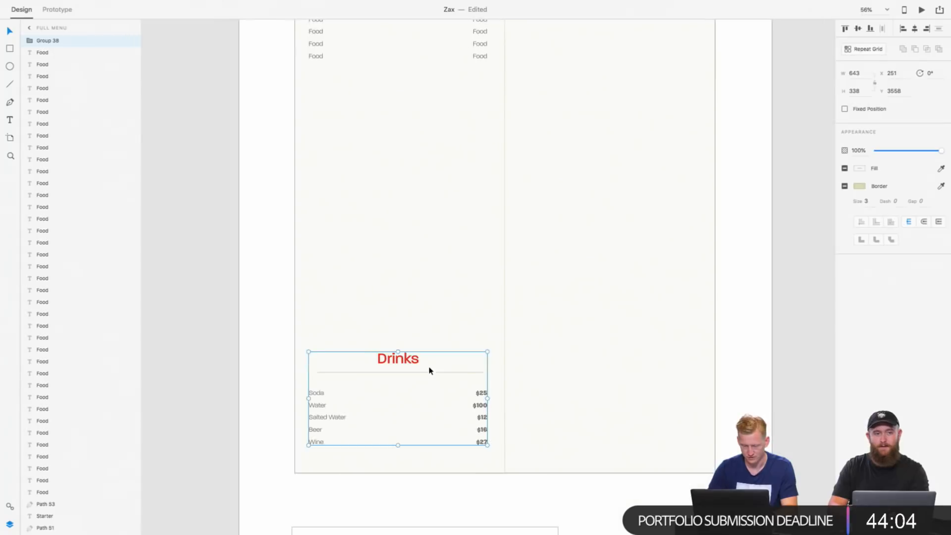
# Step: Examine the menu card's layout, comparing the shortened Starter list with the Drinks group and the empty space between them
pyautogui.click(421, 274)
pyautogui.scroll(-2, 421, 274)
pyautogui.scroll(10, 421, 275)
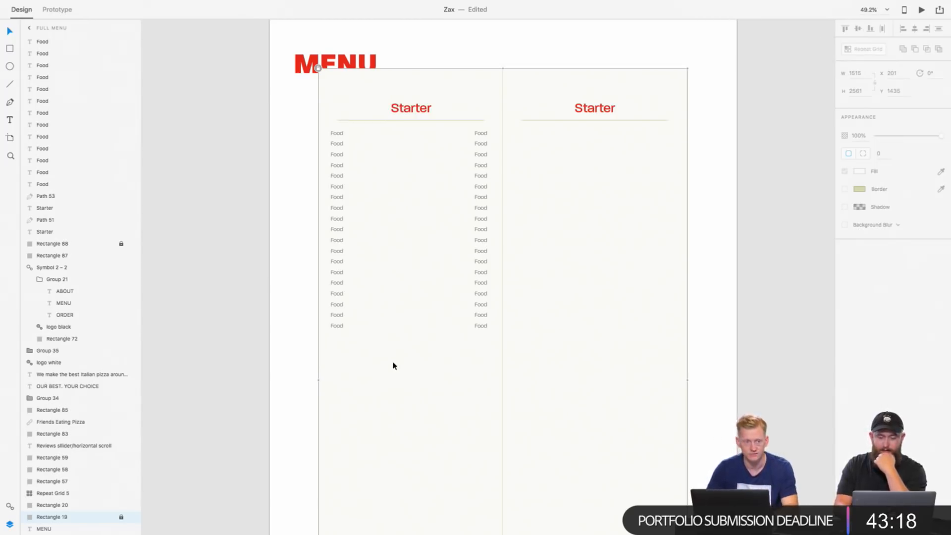
pyautogui.scroll(-2, 394, 366)
pyautogui.hscroll(2, 394, 366)
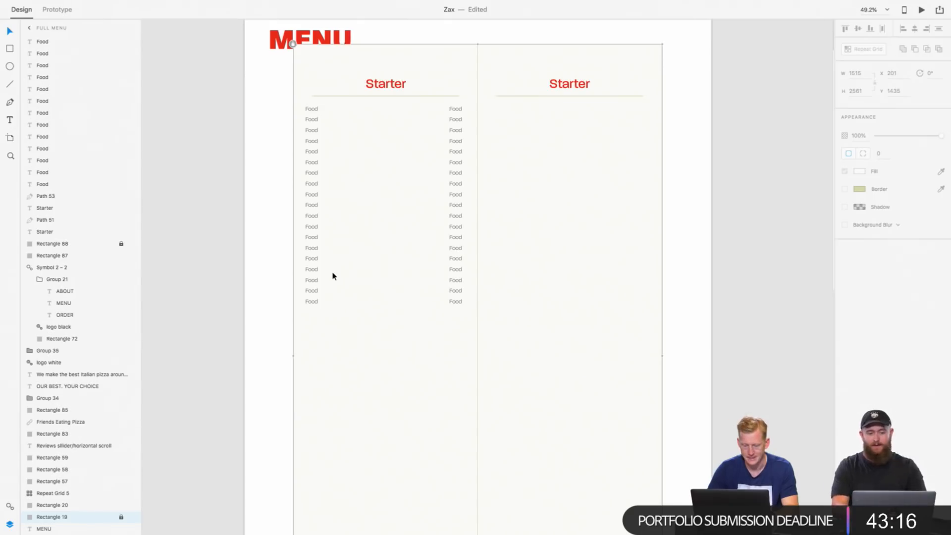
pyautogui.scroll(4, 333, 276)
pyautogui.scroll(-10, 333, 276)
pyautogui.scroll(6, 334, 276)
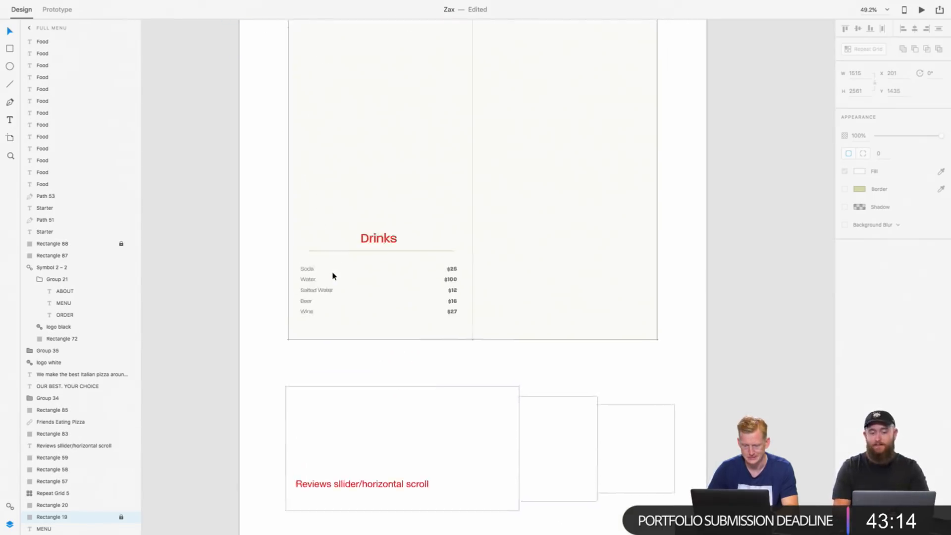
pyautogui.scroll(3, 333, 276)
pyautogui.scroll(-5, 319, 174)
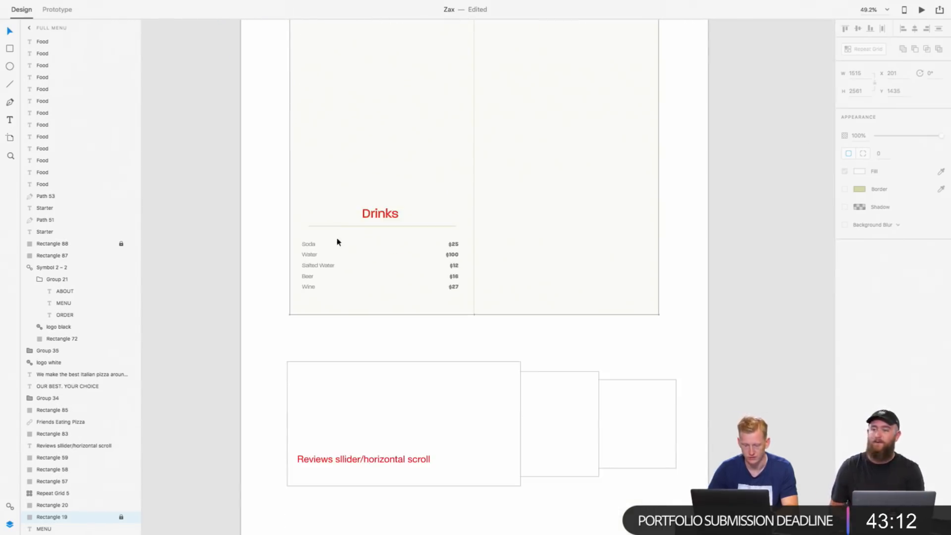
pyautogui.click(307, 245)
pyautogui.doubleClick(308, 245)
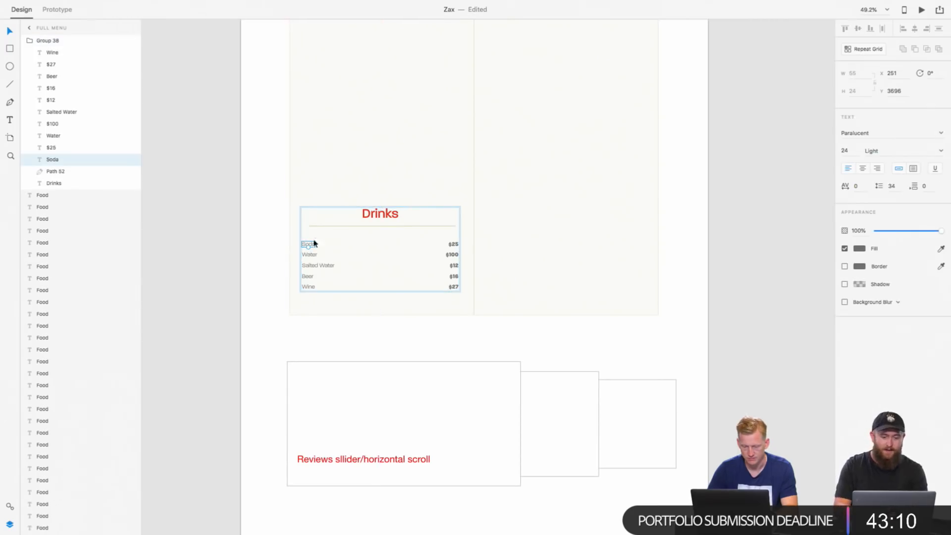
pyautogui.scroll(6, 329, 228)
pyautogui.scroll(-2, 312, 291)
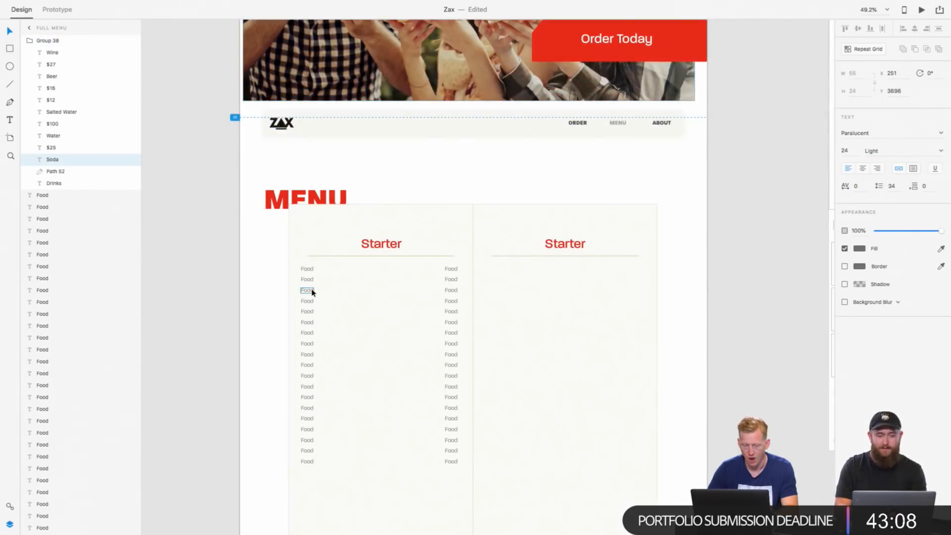
pyautogui.moveTo(301, 267); pyautogui.dragTo(382, 353)
pyautogui.press('super+z')
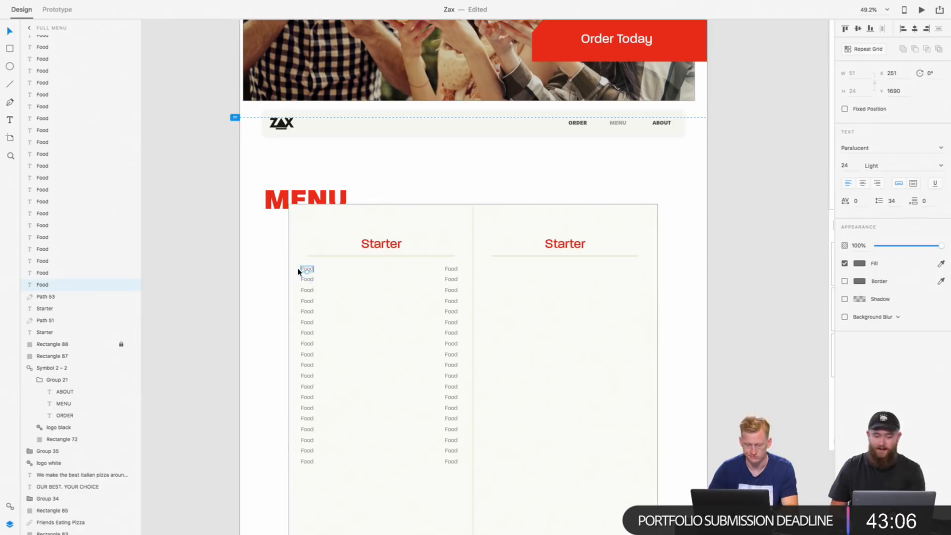
# Step: Move all the Food placeholders under the first Starter heading straight down to Y 1710
pyautogui.moveTo(293, 262); pyautogui.dragTo(463, 471)
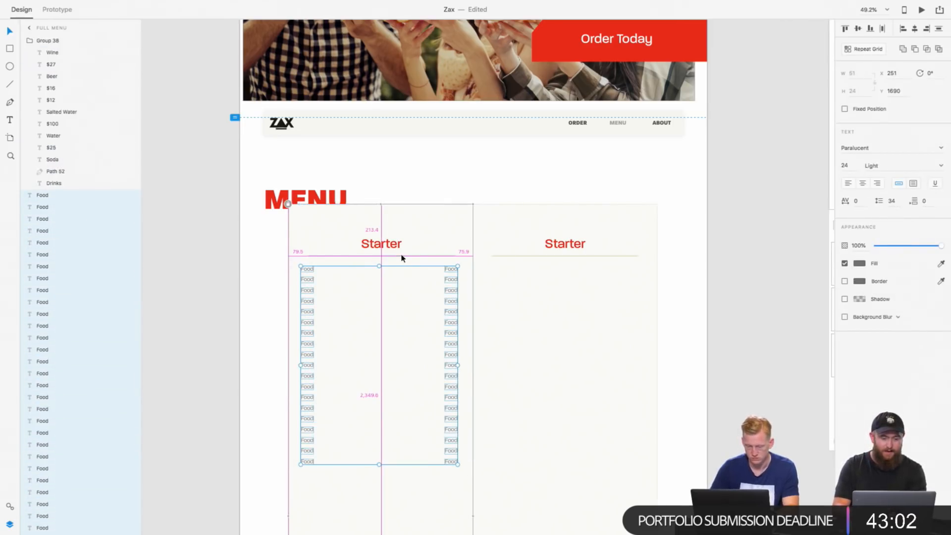
pyautogui.hotkey('shift', 'Down')
pyautogui.hotkey('shift', 'Down')
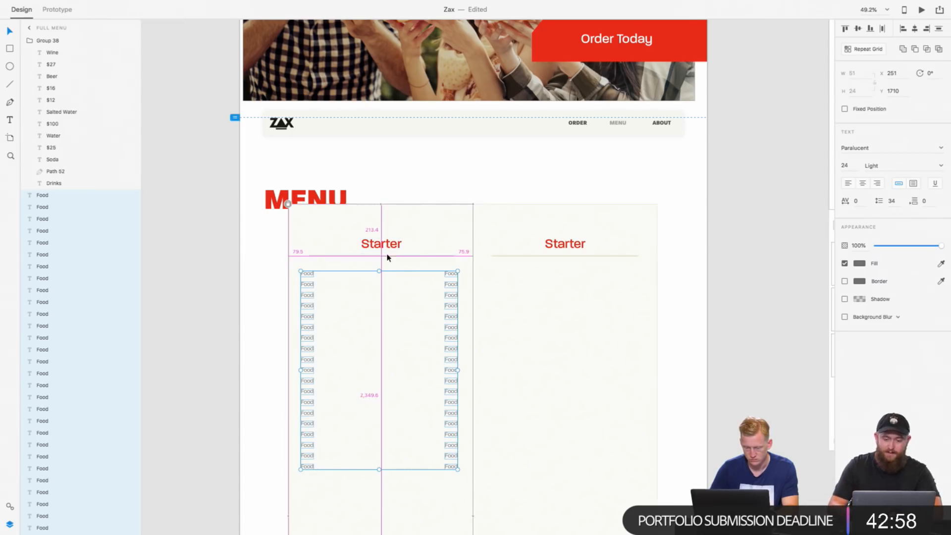
# Step: Group the Starter list's Food placeholders and nudge the group down to Y 1712
pyautogui.scroll(4, 387, 260)
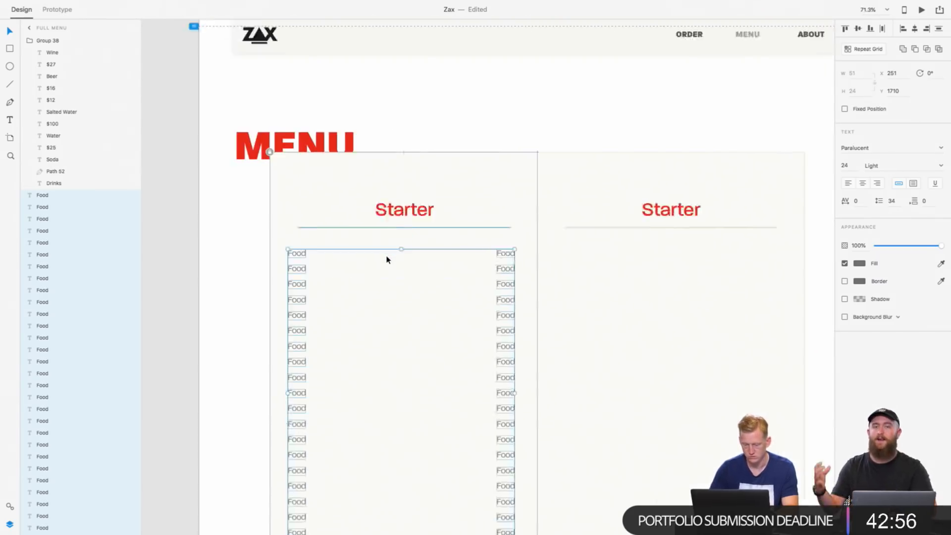
pyautogui.scroll(-1, 388, 260)
pyautogui.hscroll(-1, 387, 260)
pyautogui.press('super+g')
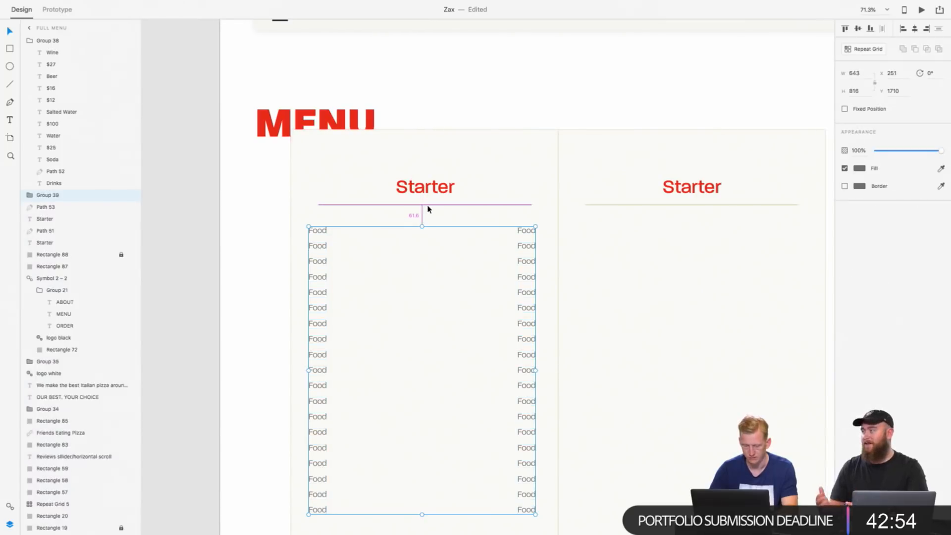
pyautogui.press('Down')
pyautogui.press('Down')
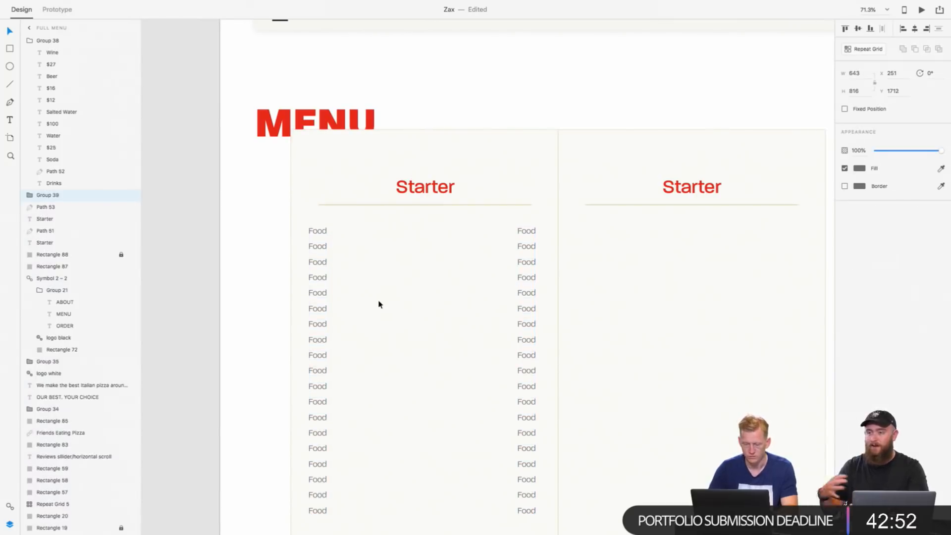
# Step: Replace the first item name in the Starter list with "Bread"
pyautogui.press('super+minus')
pyautogui.doubleClick(336, 231)
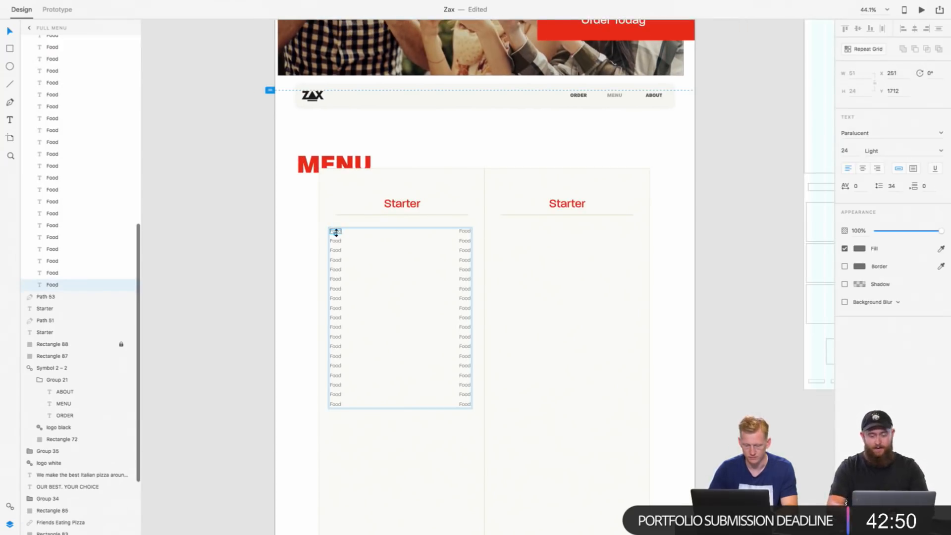
pyautogui.doubleClick(336, 232)
pyautogui.write('Frea')
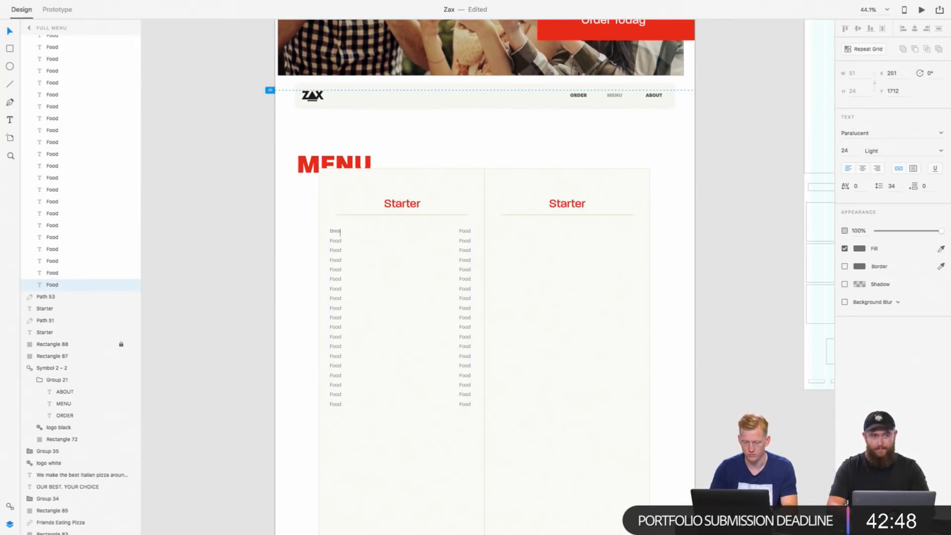
pyautogui.write('d')
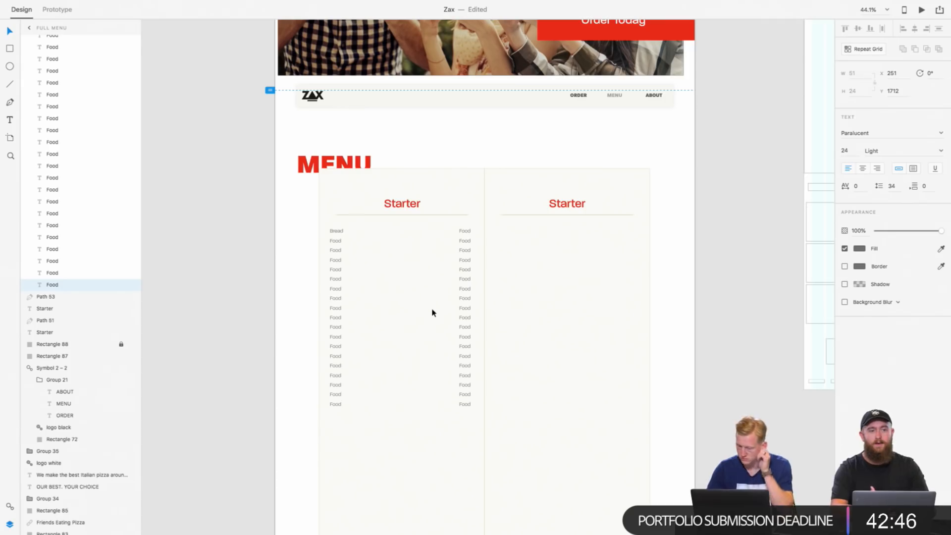
pyautogui.press('Escape')
# Step: Replace the price placeholder beside Bread with $25, using the Soda price in the Drinks group as reference
pyautogui.scroll(5, 465, 300)
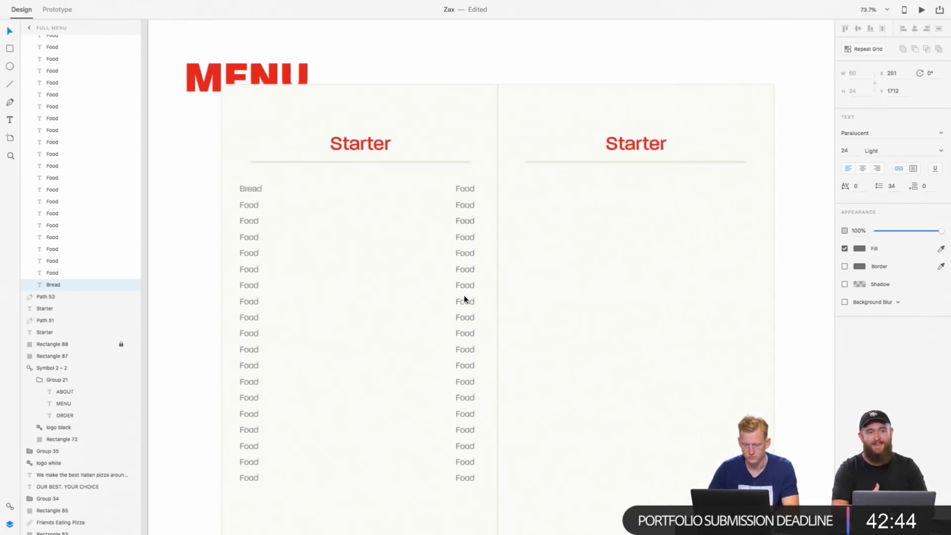
pyautogui.scroll(-10, 489, 212)
pyautogui.scroll(-3, 491, 247)
pyautogui.doubleClick(487, 231)
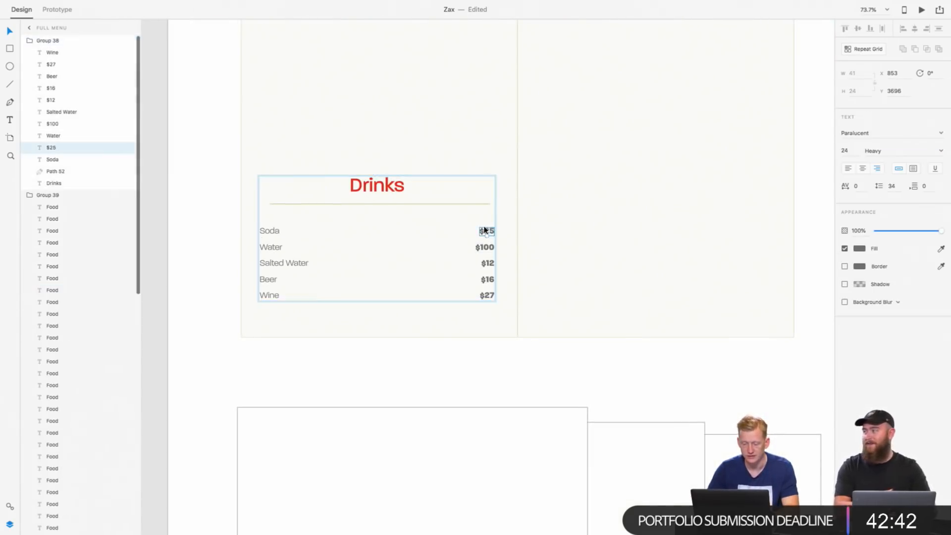
pyautogui.doubleClick(487, 232)
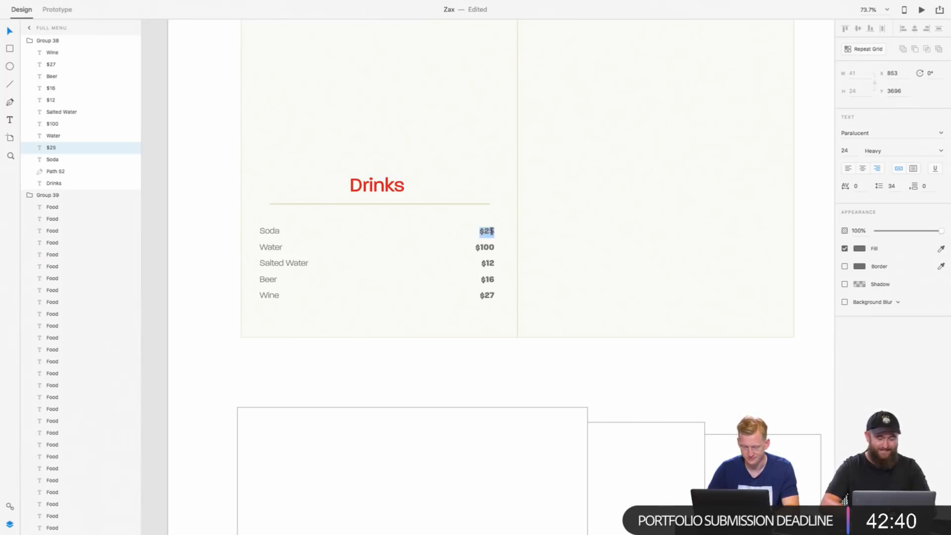
pyautogui.press('Escape')
pyautogui.scroll(8, 497, 157)
pyautogui.scroll(-2, 497, 163)
pyautogui.click(488, 214)
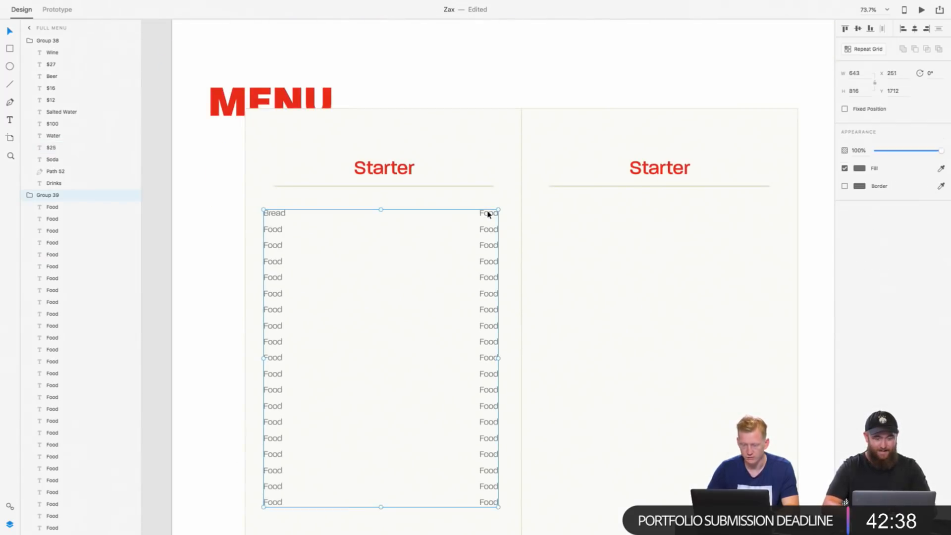
pyautogui.doubleClick(488, 214)
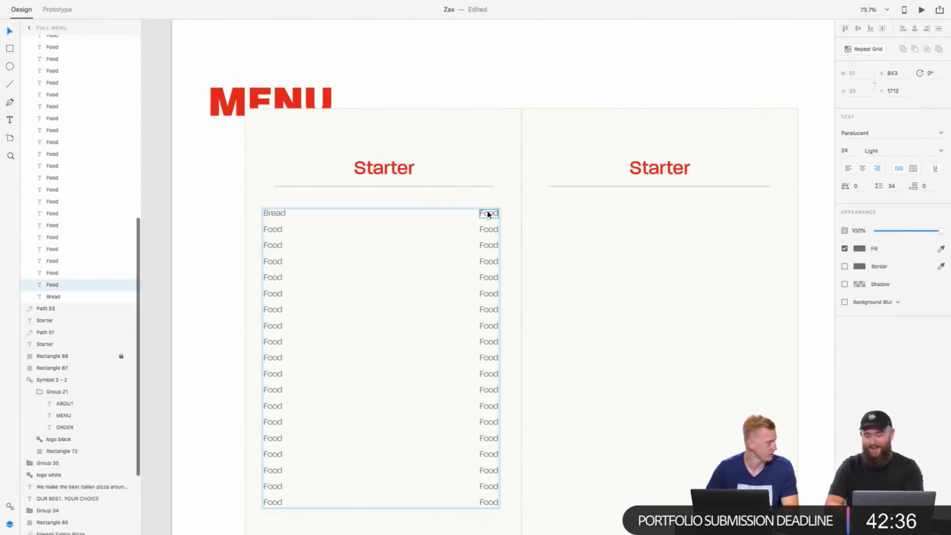
pyautogui.doubleClick(488, 213)
pyautogui.write('$25')
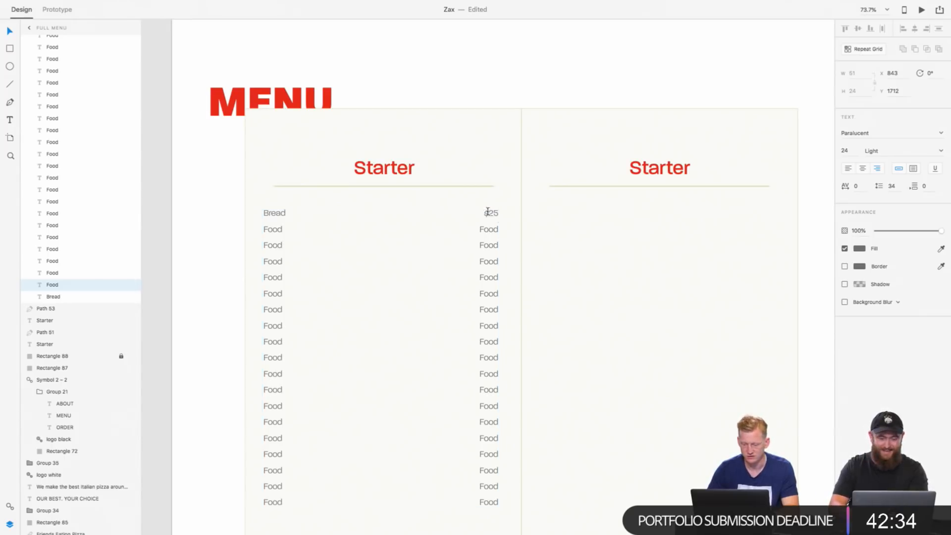
pyautogui.press('Escape')
# Step: Set the font weight of Bread's $25 price to Heavy
pyautogui.scroll(-5, 494, 231)
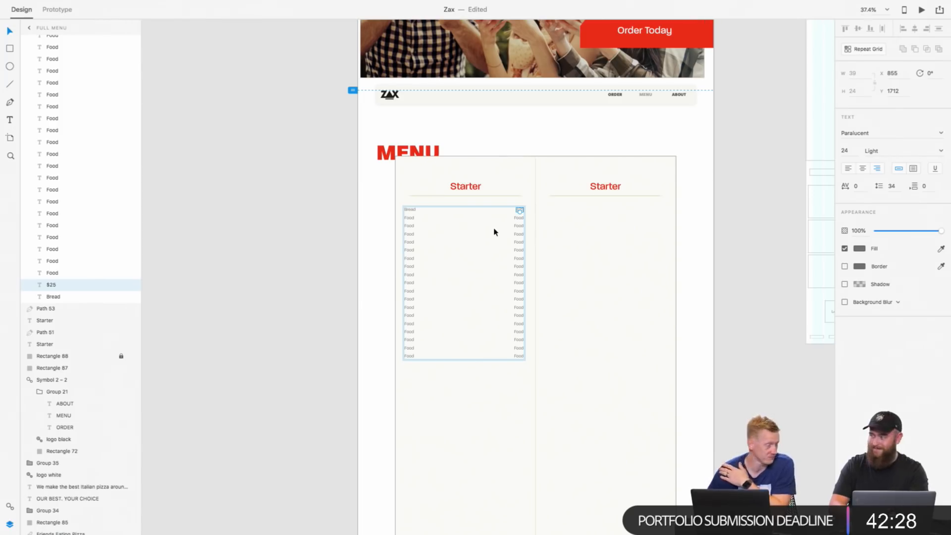
pyautogui.scroll(5, 494, 231)
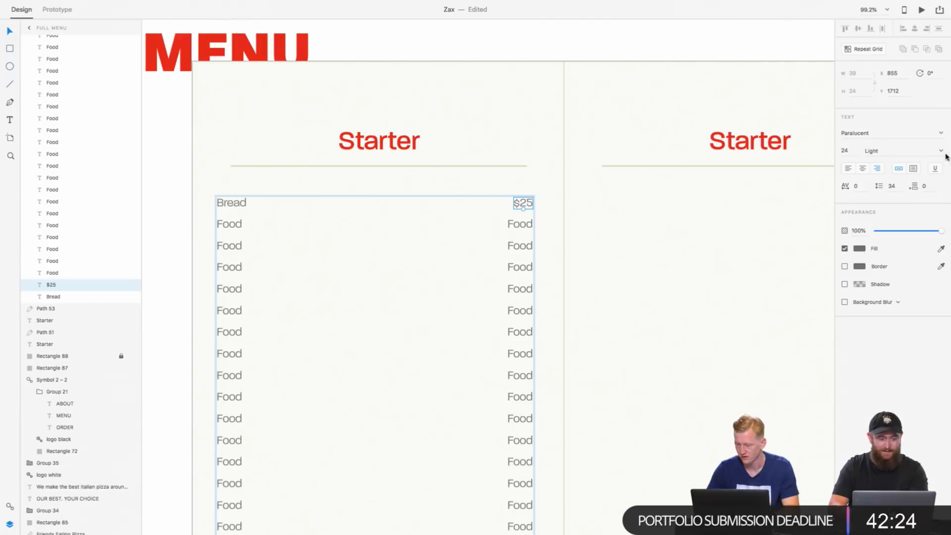
pyautogui.click(941, 150)
pyautogui.click(921, 169)
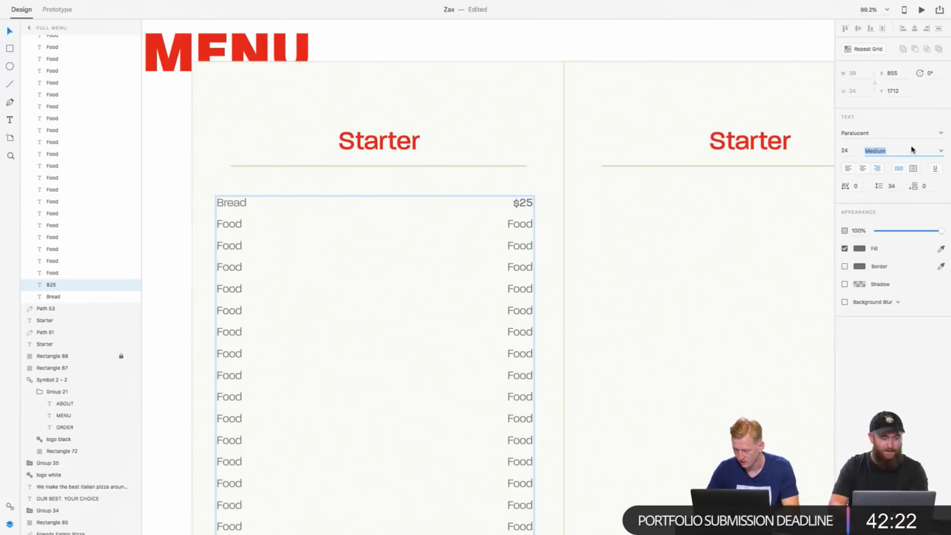
pyautogui.click(941, 151)
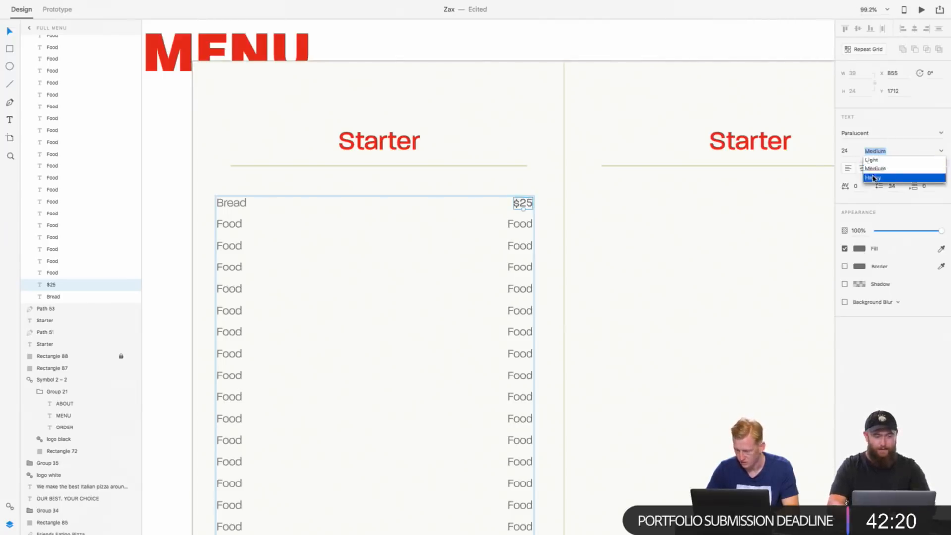
pyautogui.click(906, 179)
pyautogui.click(522, 261)
# Step: Open the item name below Bread in the Starter list for editing
pyautogui.scroll(-5, 521, 263)
pyautogui.hscroll(-2, 522, 263)
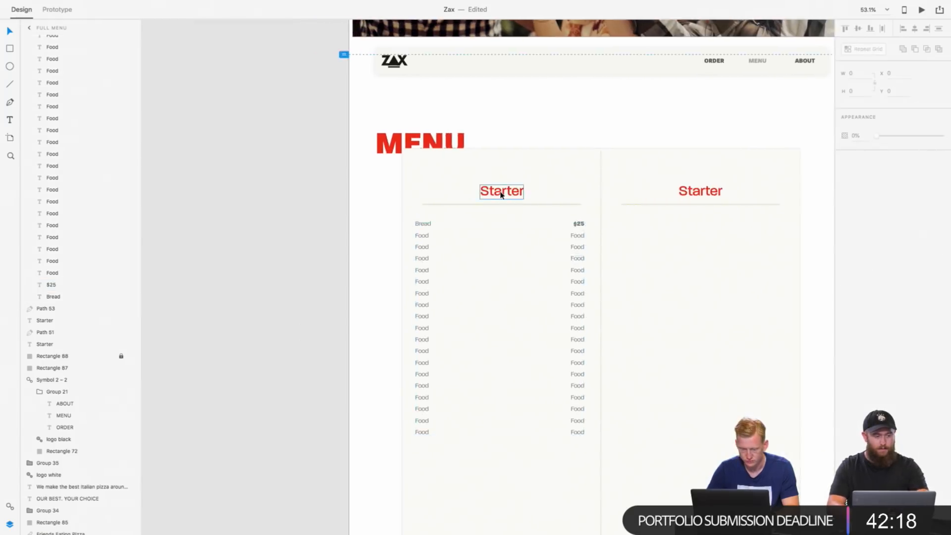
pyautogui.scroll(3, 502, 194)
pyautogui.hscroll(-1, 501, 194)
pyautogui.scroll(-3, 429, 210)
pyautogui.hscroll(2, 429, 210)
pyautogui.click(388, 193)
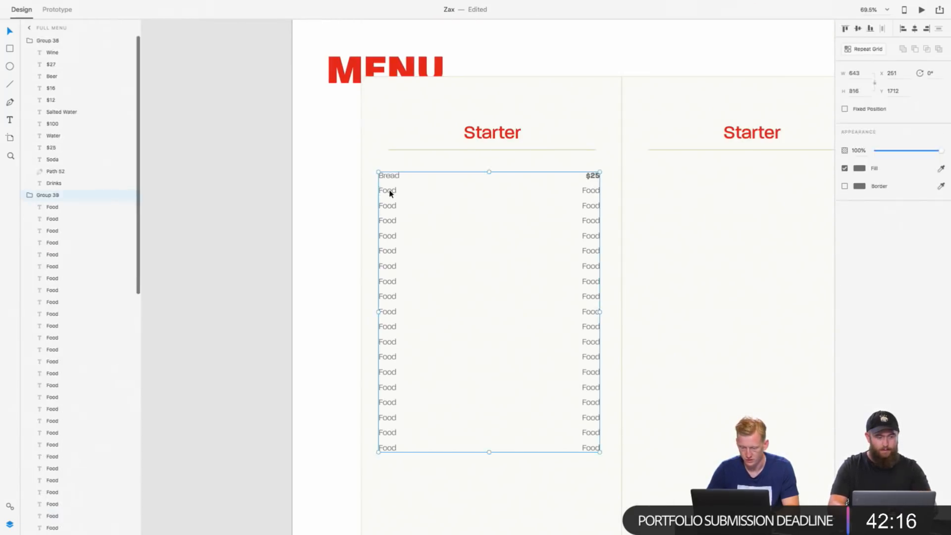
pyautogui.click(389, 191)
pyautogui.doubleClick(387, 192)
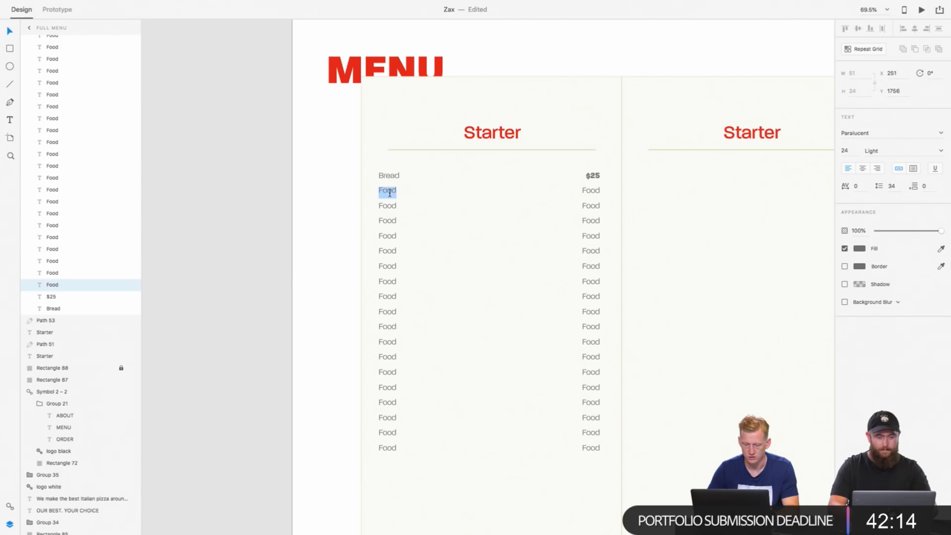
# Step: Switch to the browser and consult the chalkboard restaurant menu image for starter dish names, returning to the design file
pyautogui.hotkey('ctrl', 'Right')
pyautogui.hotkey('ctrl', 'Left')
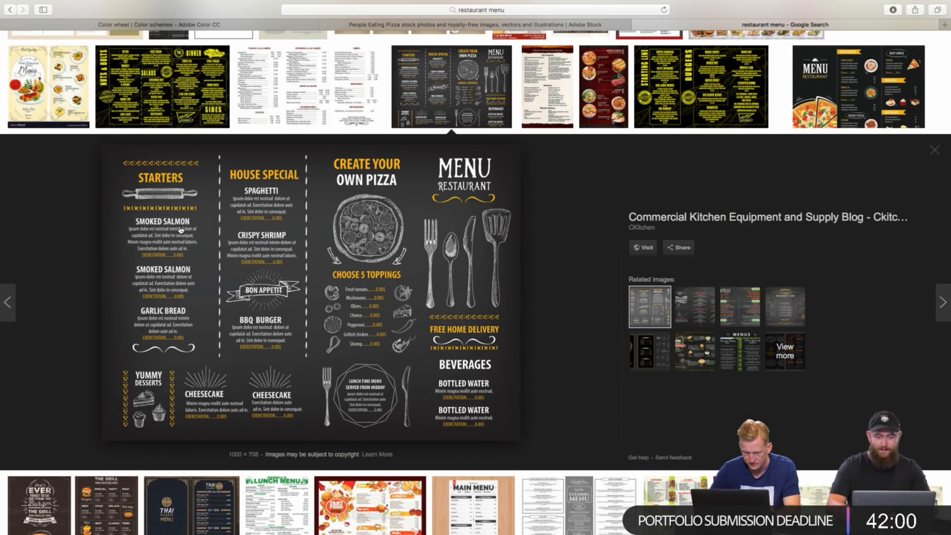
pyautogui.scroll(1, 180, 230)
pyautogui.scroll(-1, 180, 230)
pyautogui.hotkey('ctrl', 'Right')
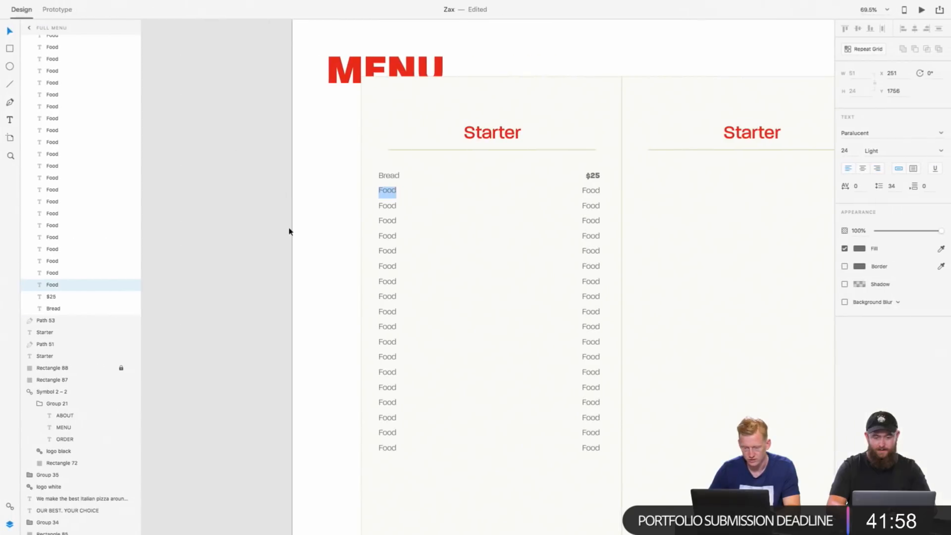
# Step: Enter "Breadsticks" as the second item name in the Starter list
pyautogui.write('Brea')
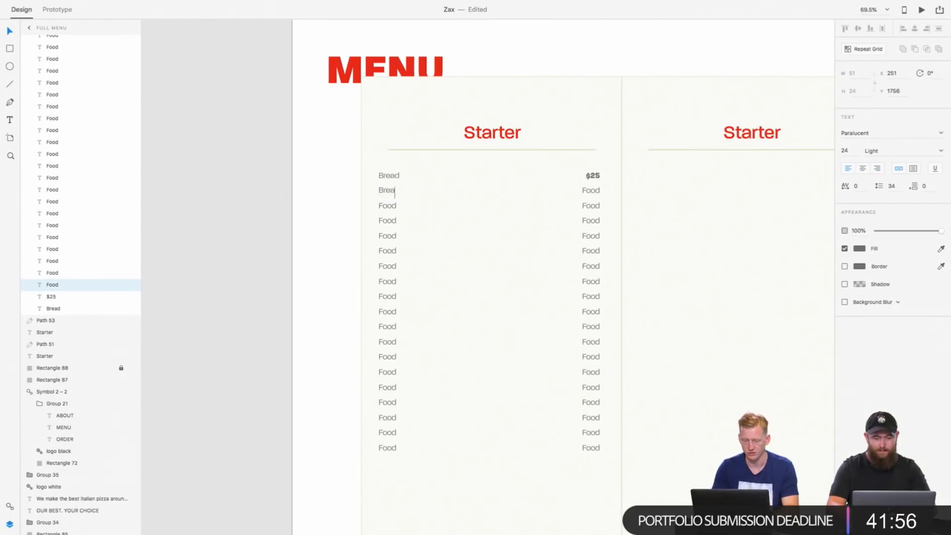
pyautogui.write('dSticks')
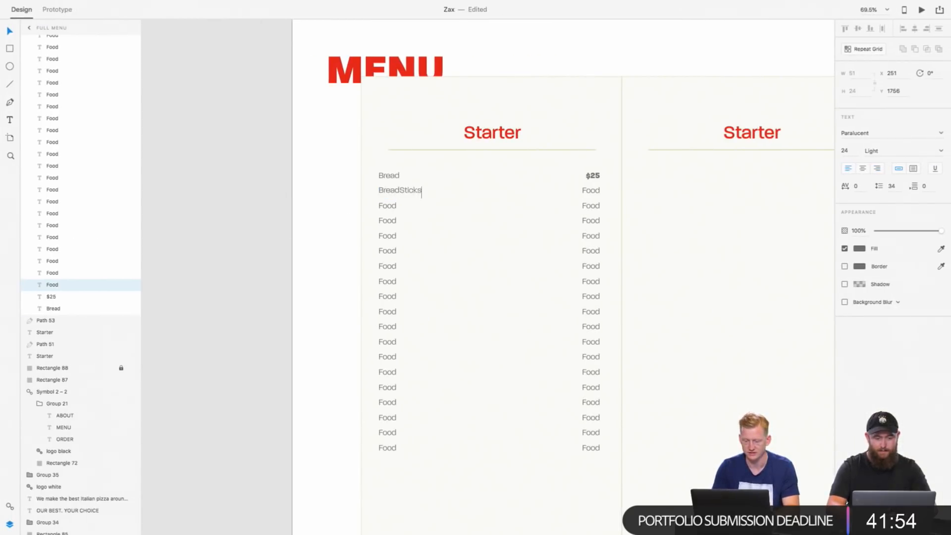
pyautogui.press('BackSpace')
pyautogui.press('BackSpace')
pyautogui.press('BackSpace')
pyautogui.press('BackSpace')
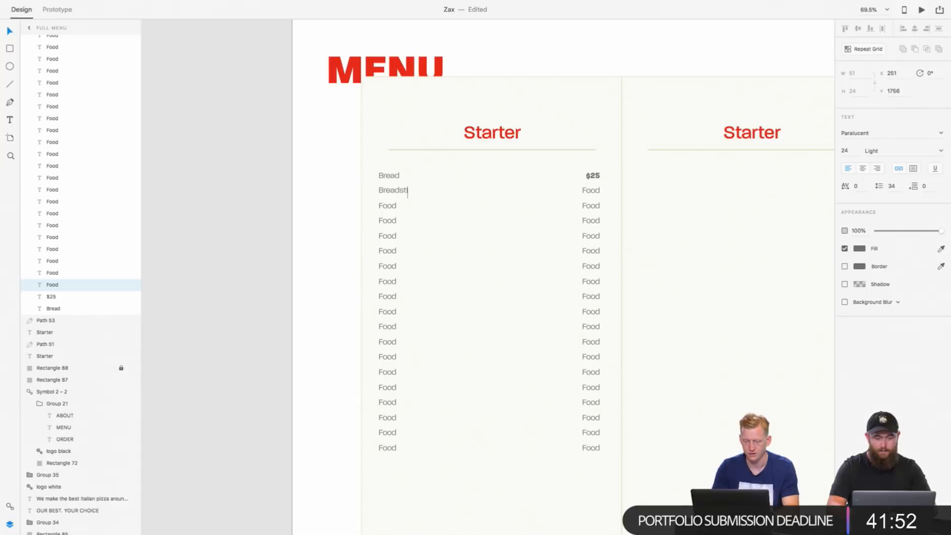
pyautogui.write('icks')
# Step: Open the third Starter item name for editing and consult the pizza-themed restaurant menu image in the browser for ideas
pyautogui.doubleClick(391, 207)
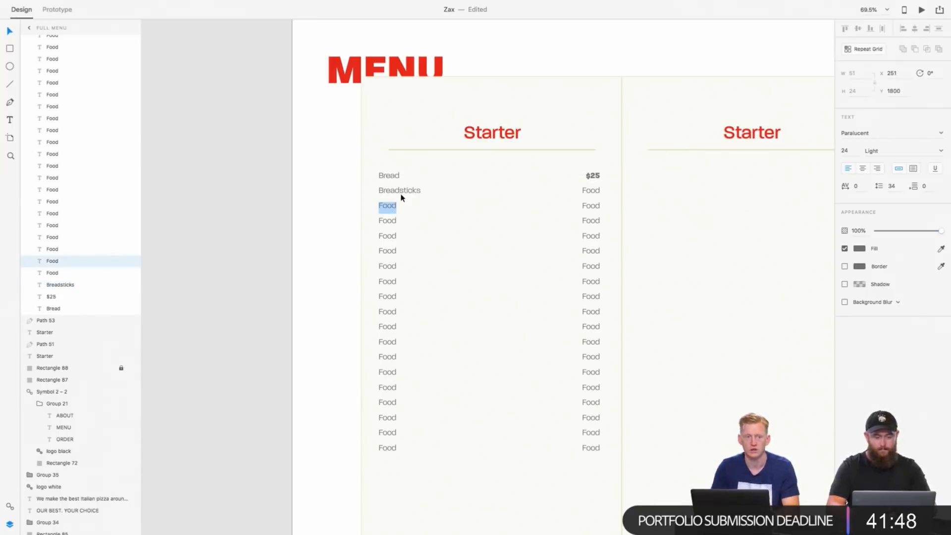
pyautogui.press('super+Tab')
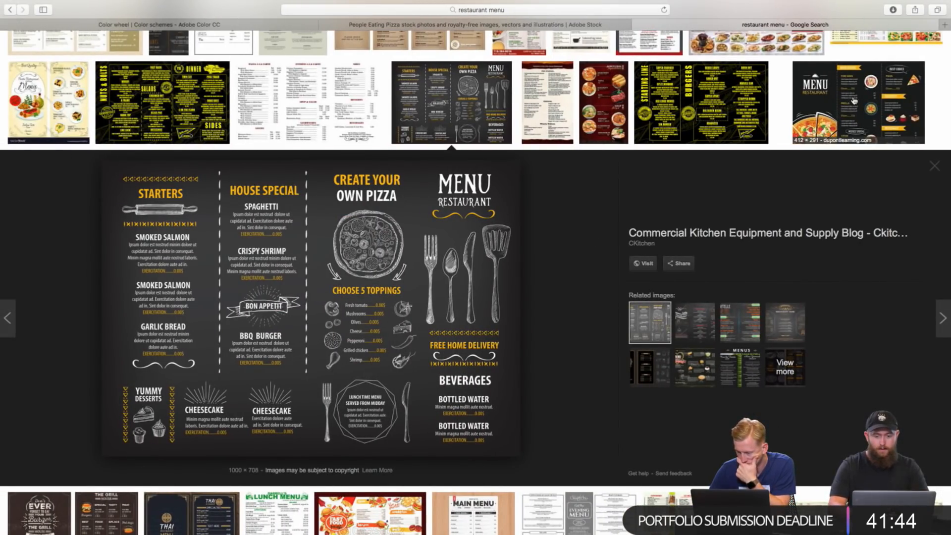
pyautogui.click(855, 101)
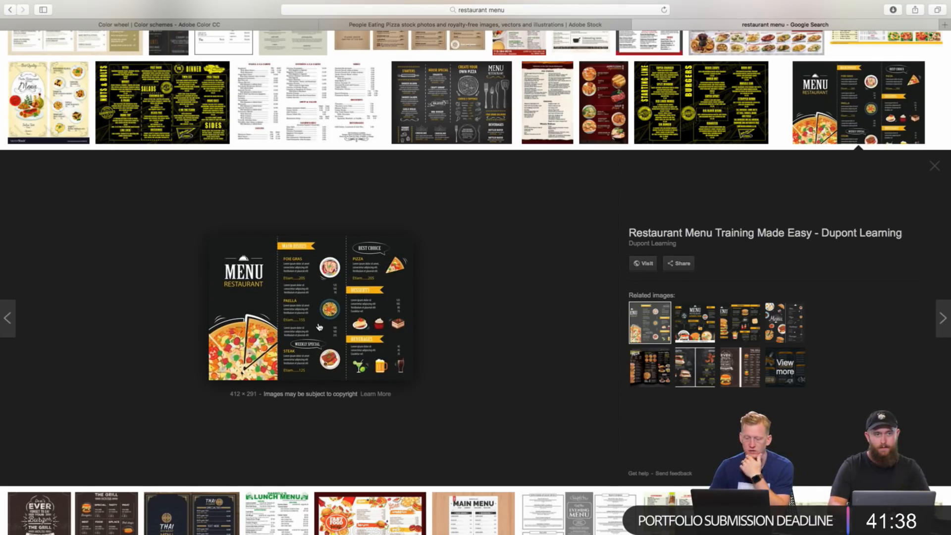
pyautogui.hotkey('ctrl', 'Right')
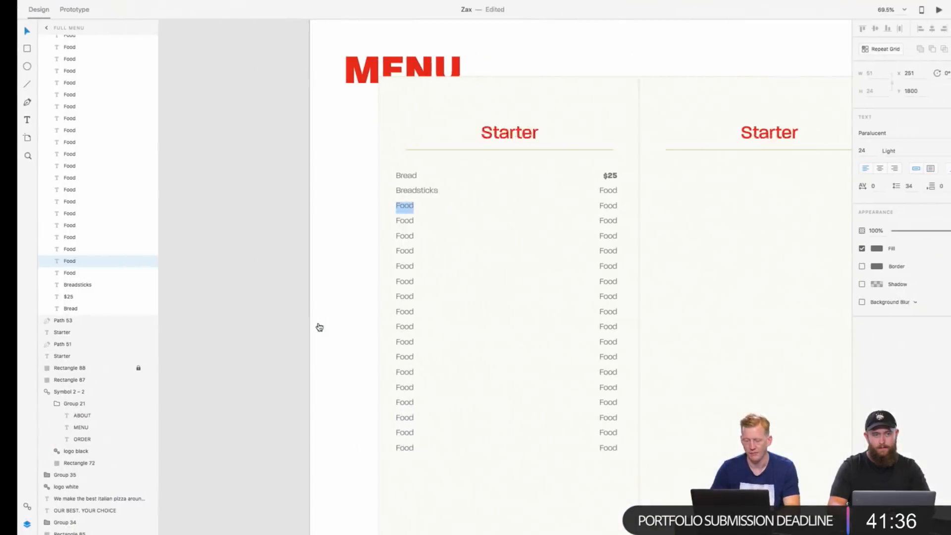
# Step: Change the first column's Starter heading to "Antipasta"
pyautogui.click(485, 137)
pyautogui.doubleClick(485, 137)
pyautogui.write('A')
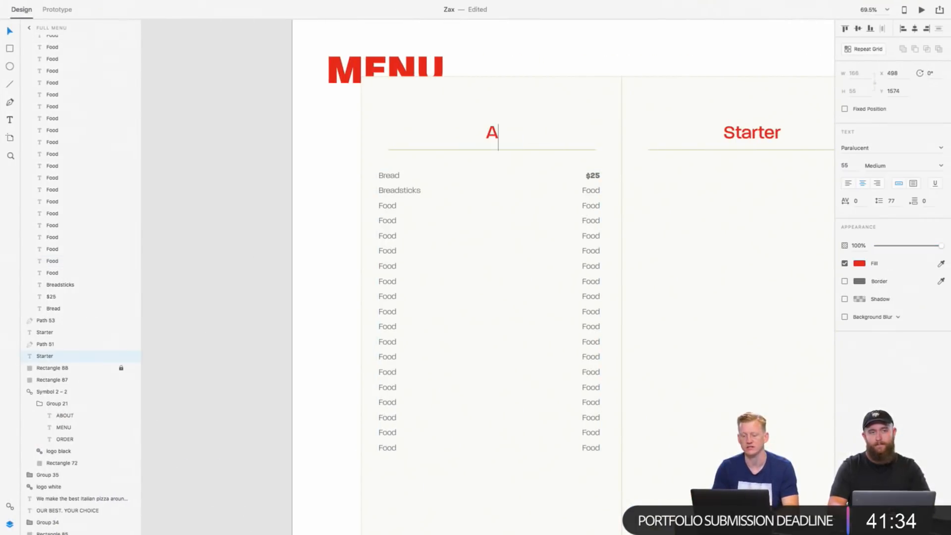
pyautogui.write('niipasta')
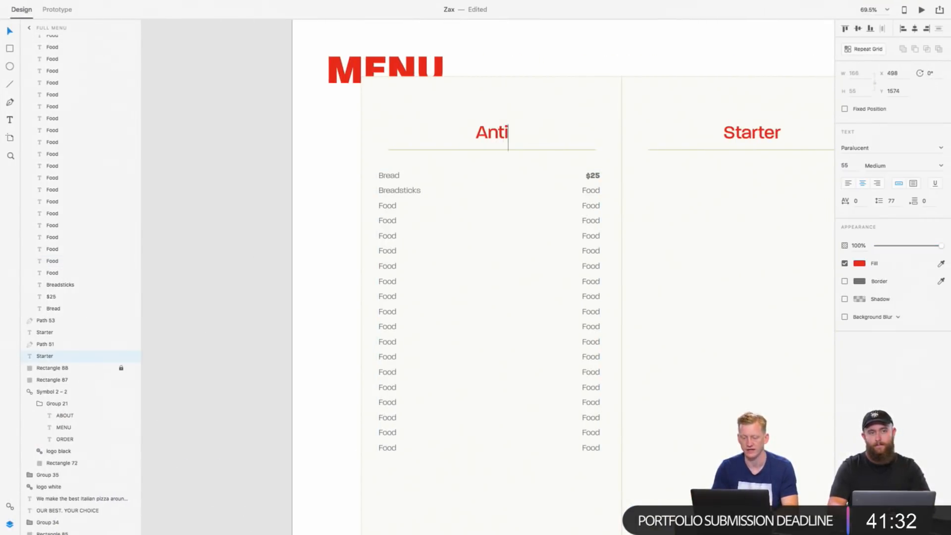
pyautogui.press('Escape')
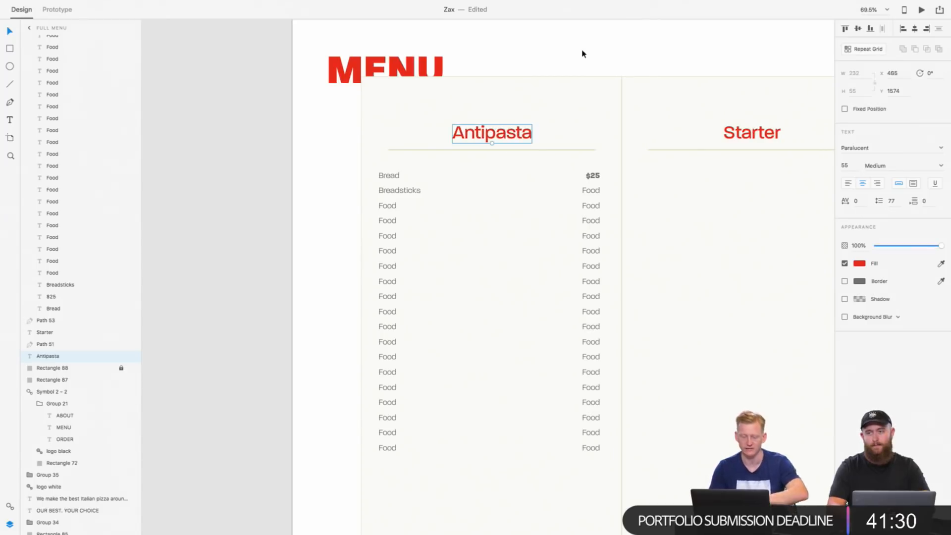
pyautogui.click(574, 184)
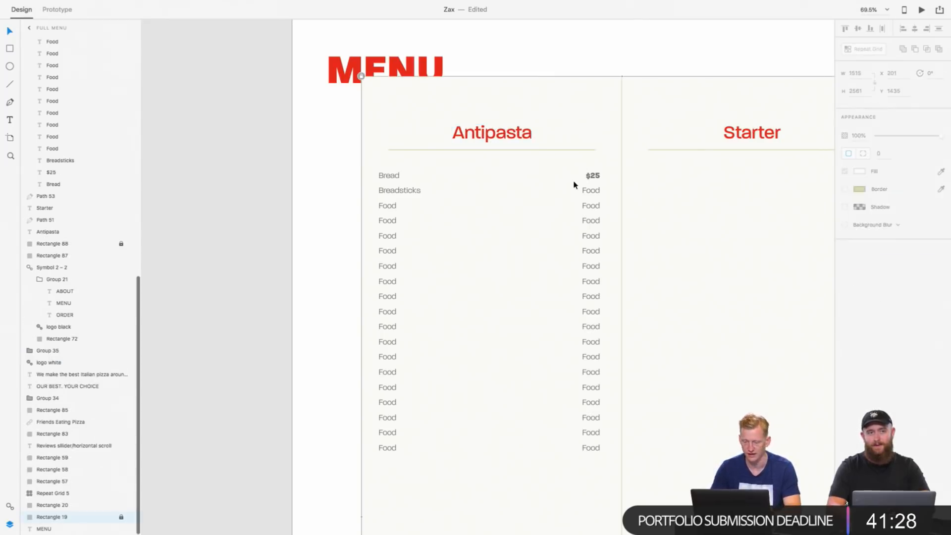
# Step: Delete all the placeholder "Food" entries in the Antipasta price column, keeping the bold $25 price beside Bread
pyautogui.hscroll(2, 574, 183)
pyautogui.scroll(-5, 574, 184)
pyautogui.scroll(-4, 575, 184)
pyautogui.scroll(10, 572, 159)
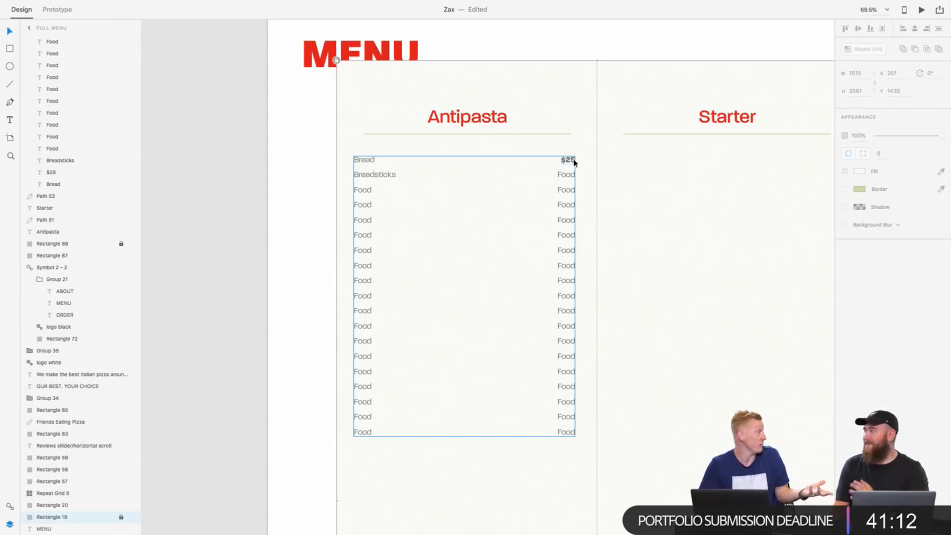
pyautogui.click(446, 198)
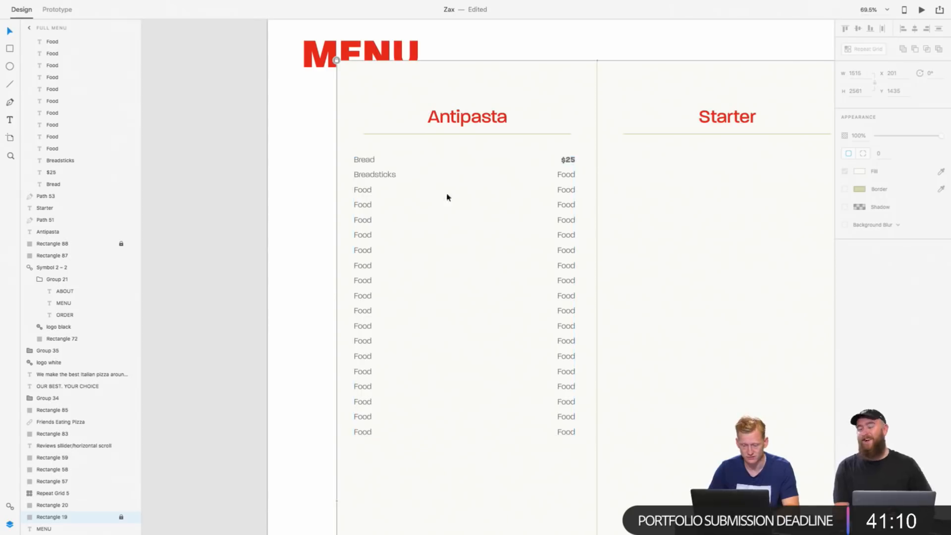
pyautogui.click(567, 159)
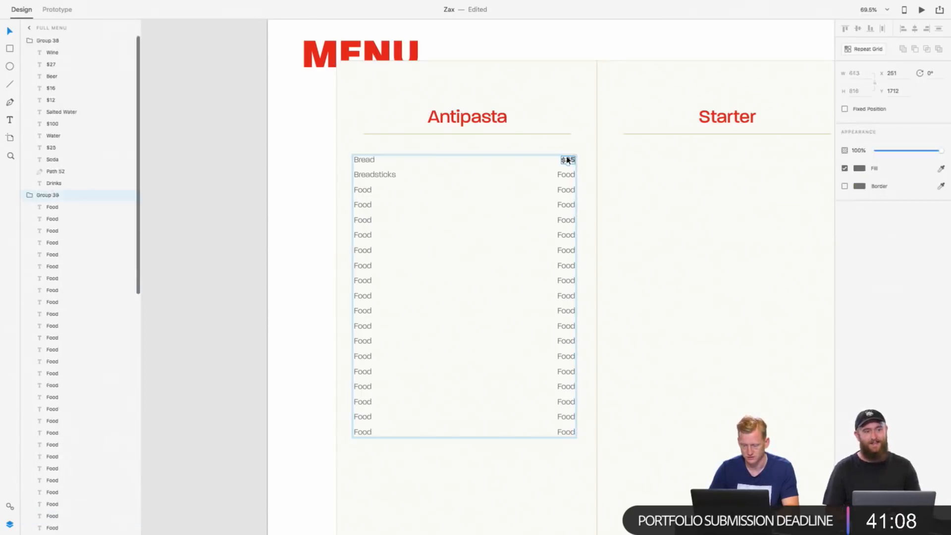
pyautogui.click(567, 159)
pyautogui.click(573, 174)
pyautogui.keyDown('shift'); pyautogui.click(570, 190); pyautogui.keyUp('shift')
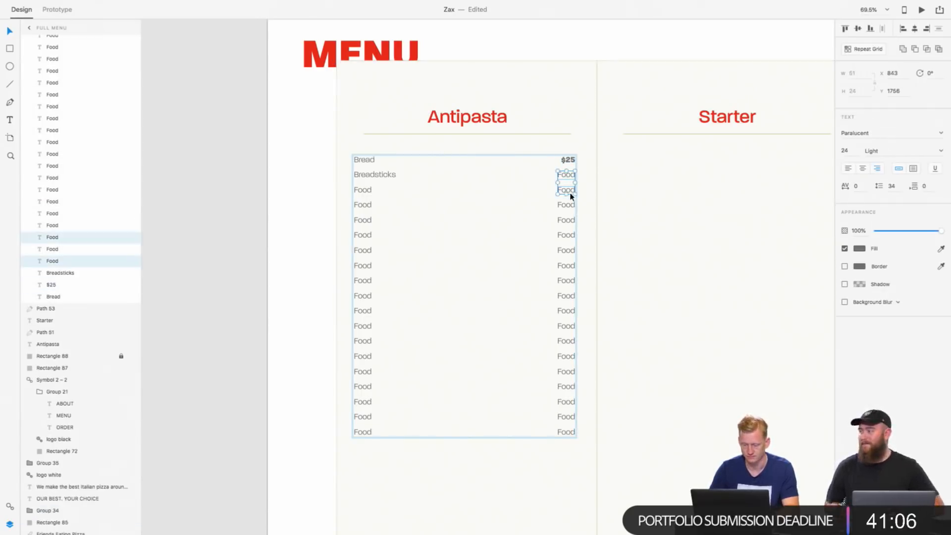
pyautogui.keyDown('shift'); pyautogui.click(570, 204); pyautogui.keyUp('shift')
pyautogui.keyDown('shift'); pyautogui.click(570, 220); pyautogui.keyUp('shift')
pyautogui.keyDown('shift'); pyautogui.click(570, 234); pyautogui.keyUp('shift')
pyautogui.keyDown('shift'); pyautogui.click(569, 251); pyautogui.keyUp('shift')
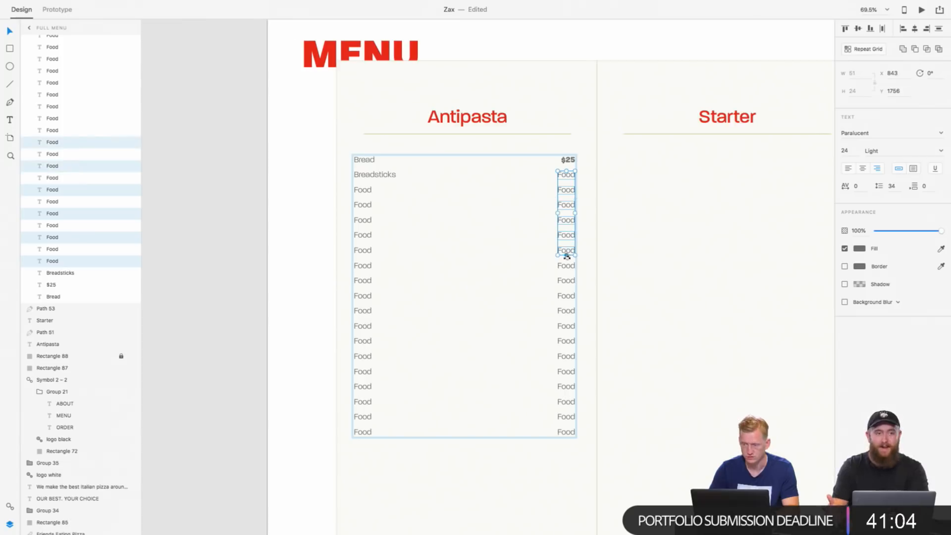
pyautogui.keyDown('shift'); pyautogui.click(568, 265); pyautogui.keyUp('shift')
pyautogui.keyDown('shift'); pyautogui.click(569, 280); pyautogui.keyUp('shift')
pyautogui.keyDown('shift'); pyautogui.click(567, 295); pyautogui.keyUp('shift')
pyautogui.keyDown('shift'); pyautogui.click(568, 311); pyautogui.keyUp('shift')
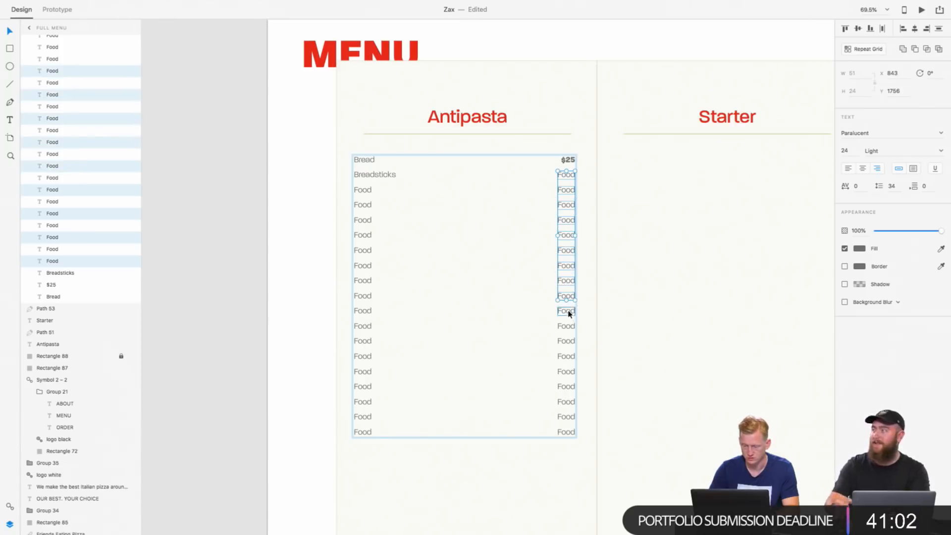
pyautogui.keyDown('shift'); pyautogui.click(568, 326); pyautogui.keyUp('shift')
pyautogui.keyDown('shift'); pyautogui.click(571, 341); pyautogui.keyUp('shift')
pyautogui.keyDown('shift'); pyautogui.click(570, 356); pyautogui.keyUp('shift')
pyautogui.keyDown('shift'); pyautogui.click(569, 372); pyautogui.keyUp('shift')
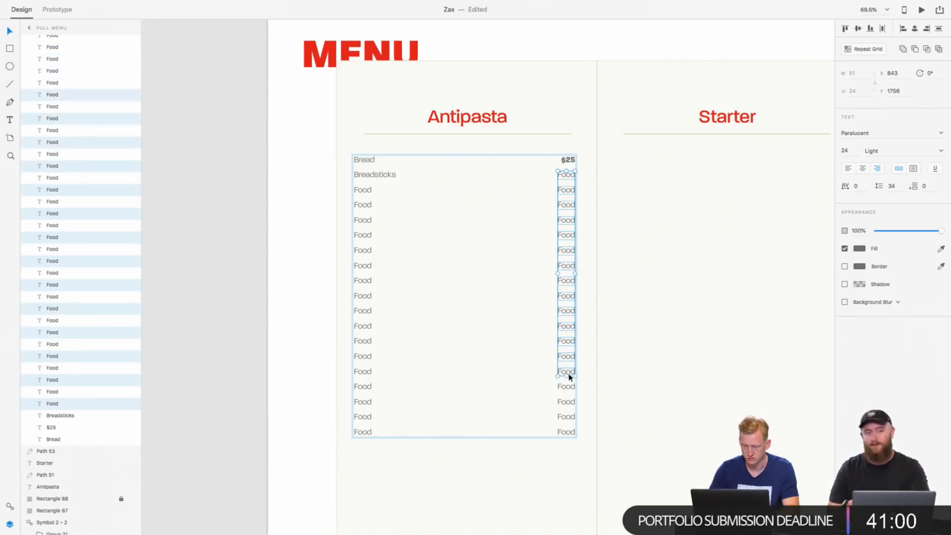
pyautogui.keyDown('shift'); pyautogui.click(568, 386); pyautogui.keyUp('shift')
pyautogui.keyDown('shift'); pyautogui.click(568, 402); pyautogui.keyUp('shift')
pyautogui.keyDown('shift'); pyautogui.click(567, 417); pyautogui.keyUp('shift')
pyautogui.keyDown('shift'); pyautogui.click(567, 432); pyautogui.keyUp('shift')
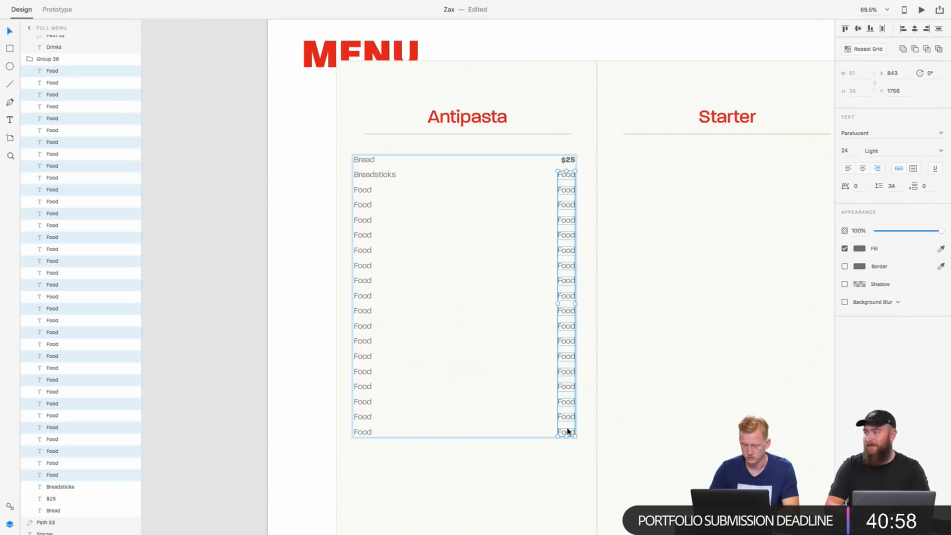
pyautogui.press('Delete')
# Step: Repeat the bold $25 price down the Antipasta list with a Repeat Grid, aligning one price with each item through the last row
pyautogui.click(569, 161)
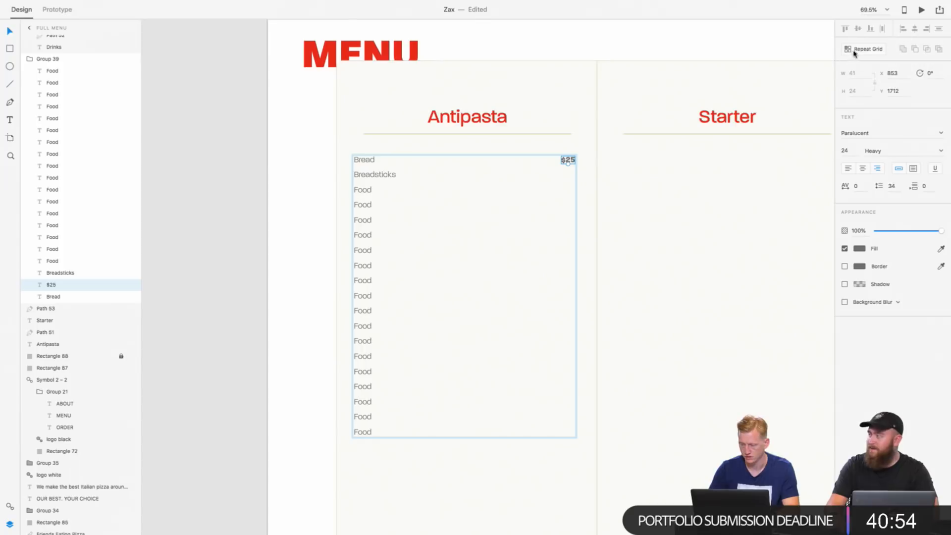
pyautogui.click(862, 49)
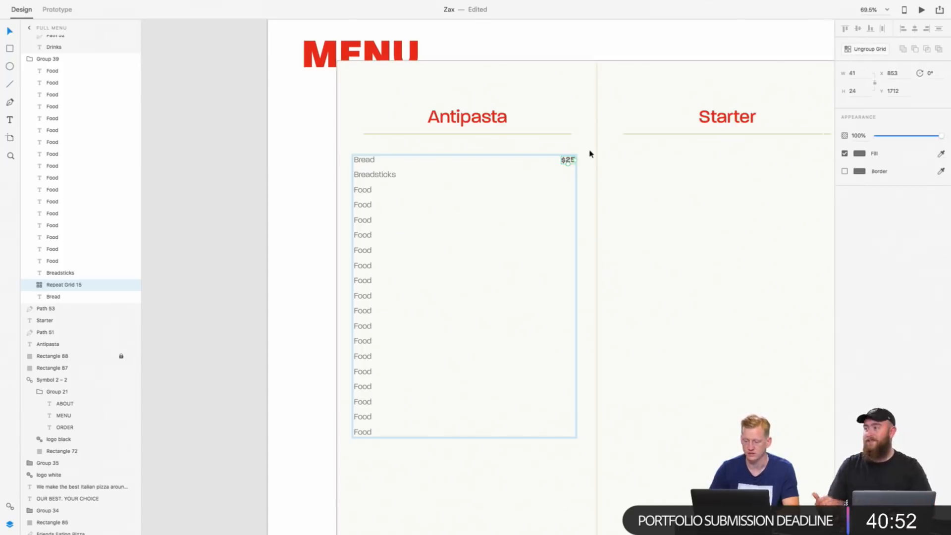
pyautogui.moveTo(569, 165); pyautogui.dragTo(569, 437)
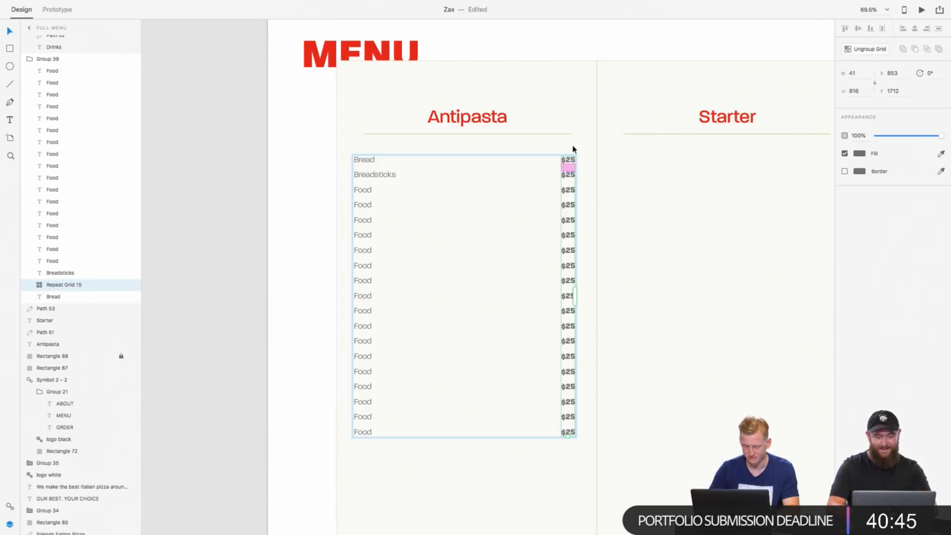
# Step: Set the Breadsticks price in the Antipasta list to $15
pyautogui.doubleClick(569, 175)
pyautogui.doubleClick(571, 175)
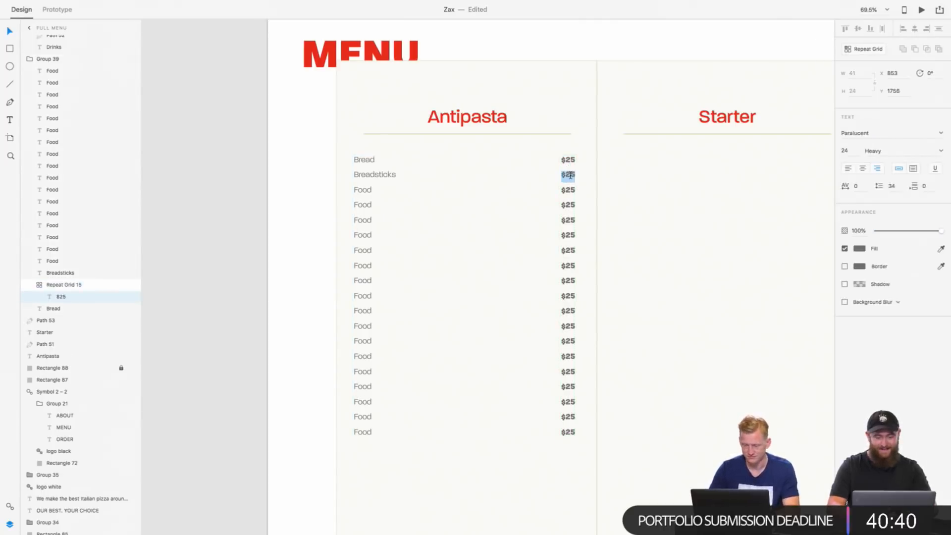
pyautogui.press('Escape')
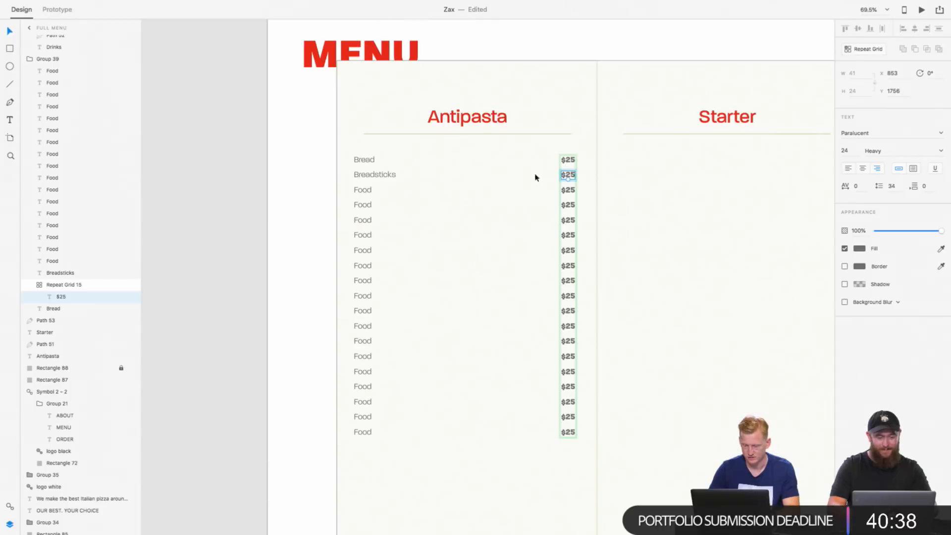
pyautogui.doubleClick(570, 175)
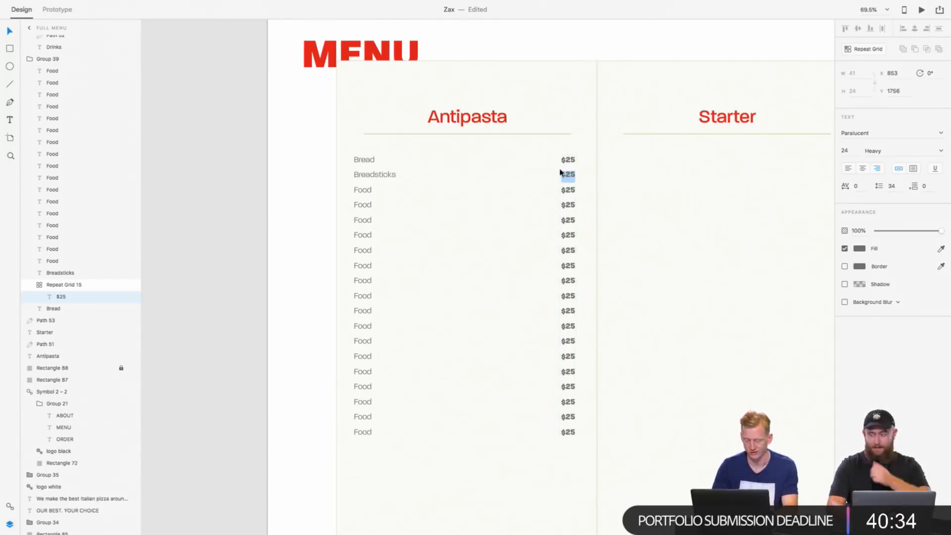
pyautogui.press('BackSpace')
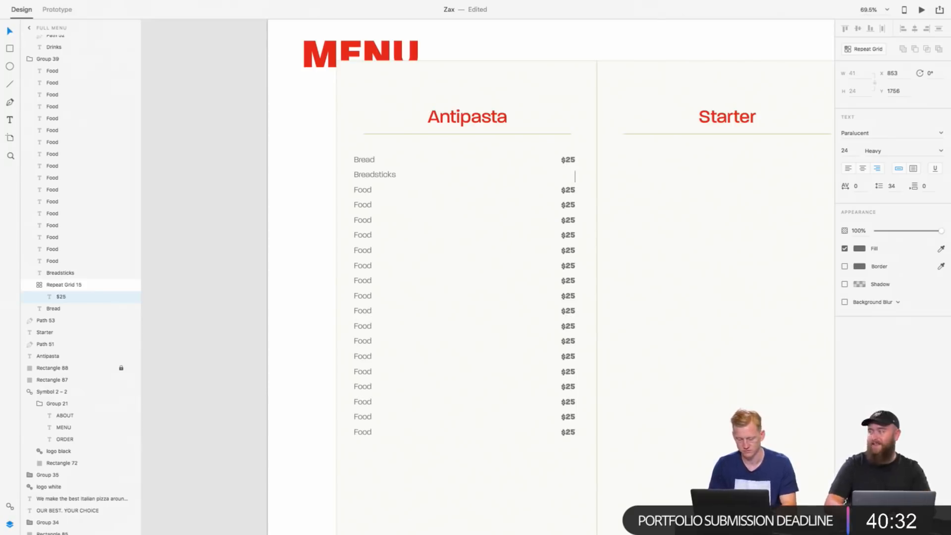
pyautogui.write('$15')
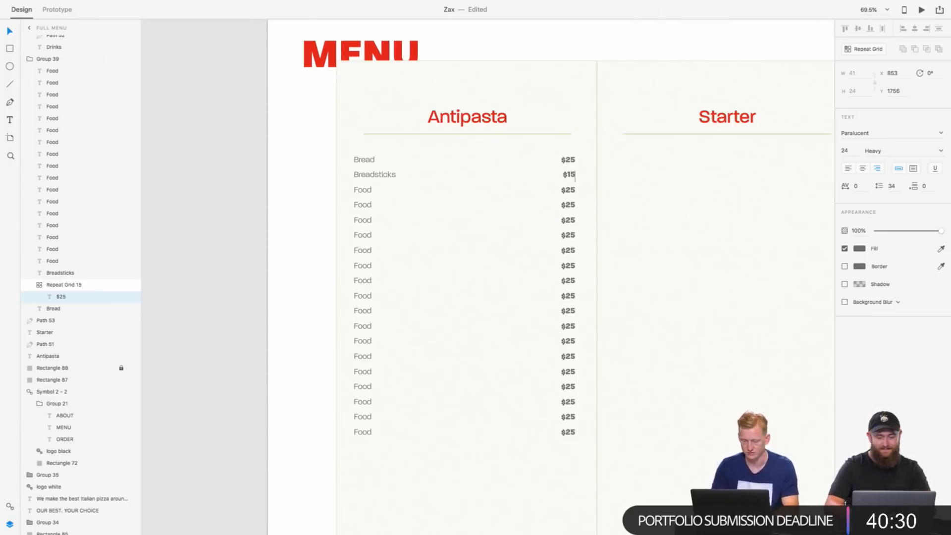
pyautogui.press('Escape')
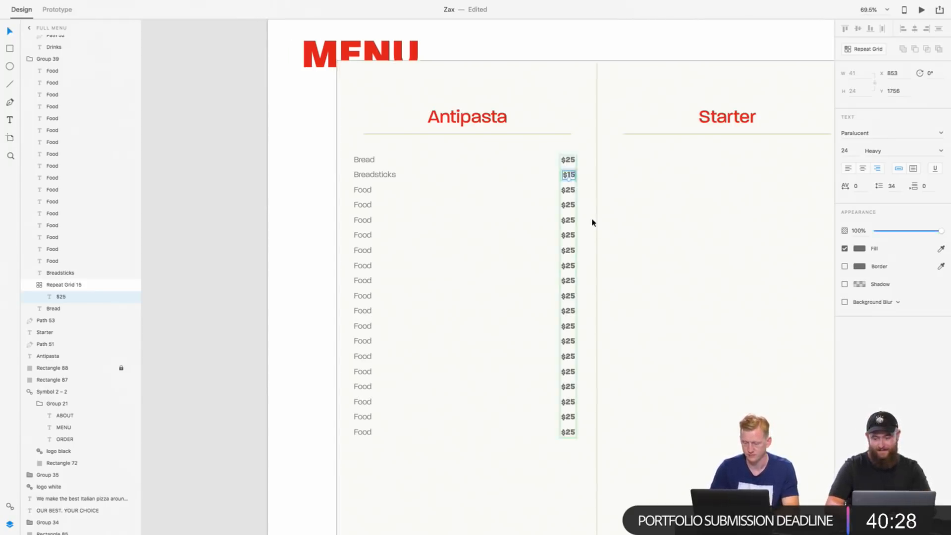
# Step: Open the third Antipasta item's price for editing
pyautogui.doubleClick(568, 190)
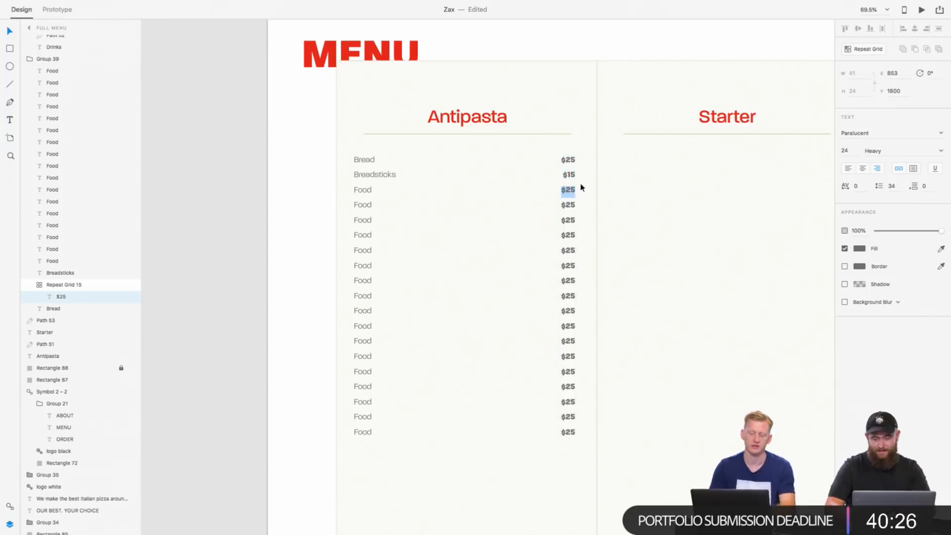
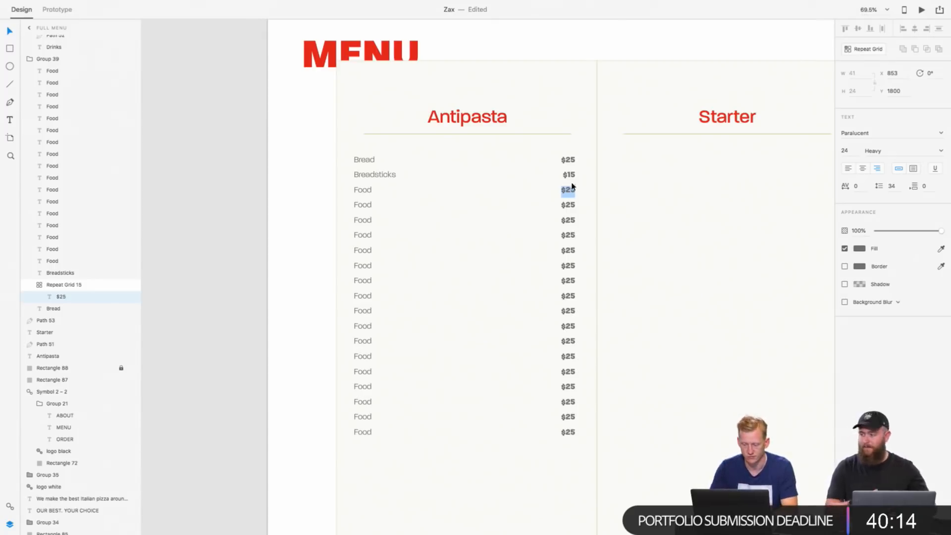
pyautogui.press('Escape')
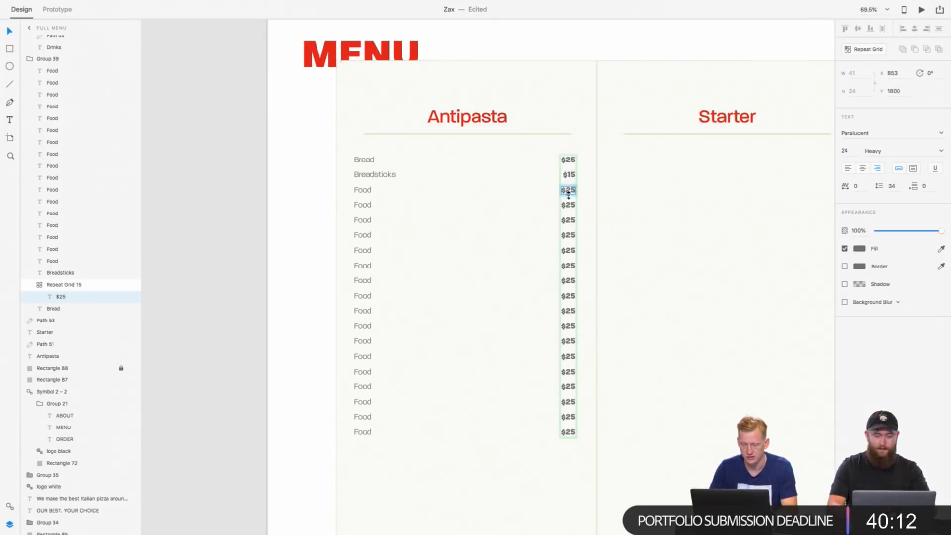
pyautogui.moveTo(569, 195)
pyautogui.mouseDown()
pyautogui.moveTo(568, 203)
pyautogui.moveTo(569, 194)
pyautogui.mouseUp()
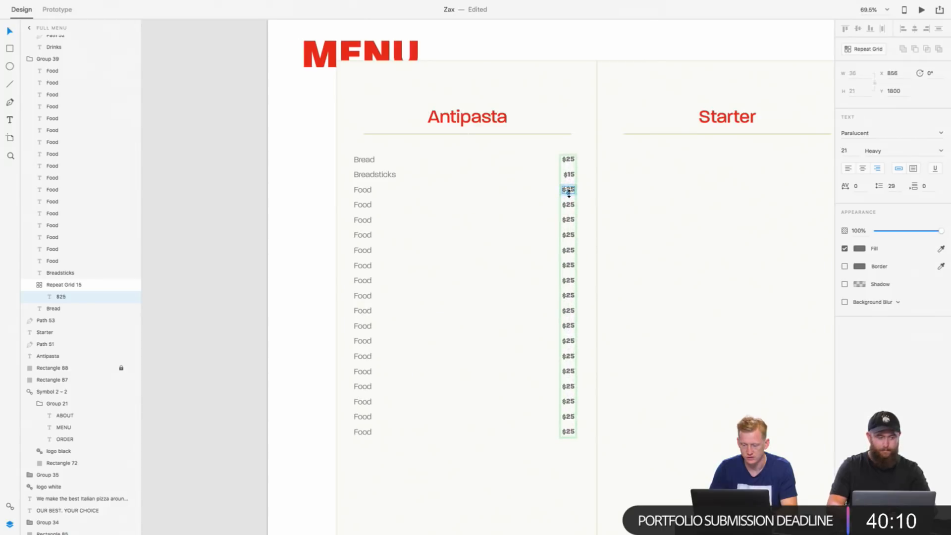
pyautogui.press('super+z')
pyautogui.click(605, 191)
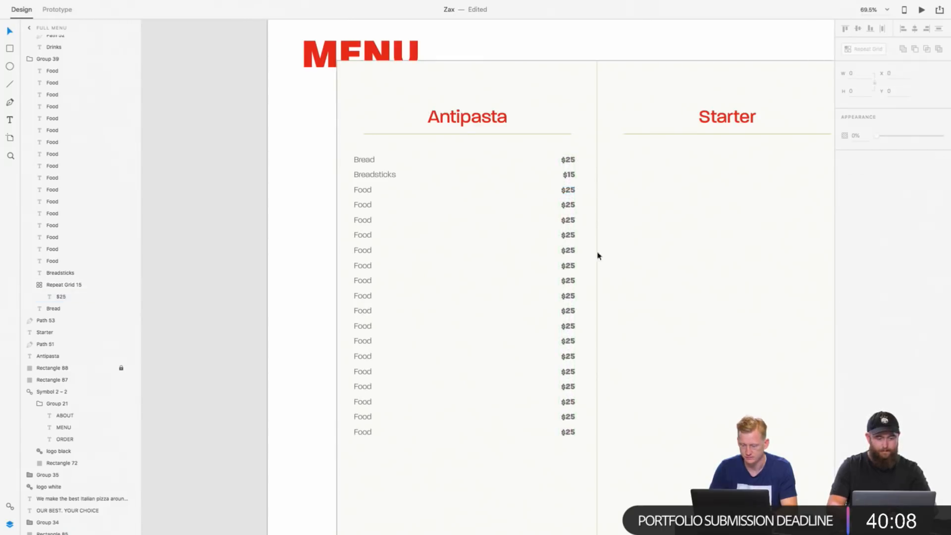
pyautogui.scroll(5, 561, 246)
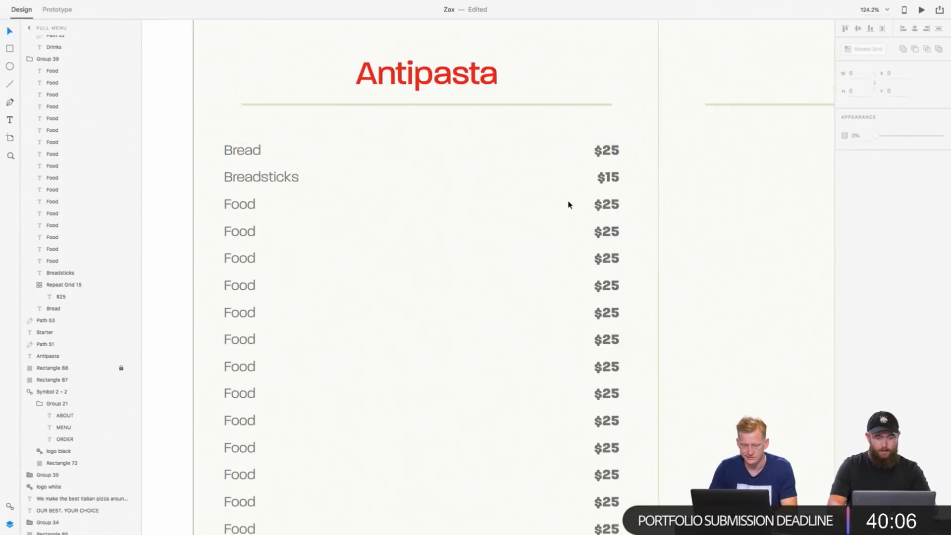
pyautogui.scroll(-4, 569, 205)
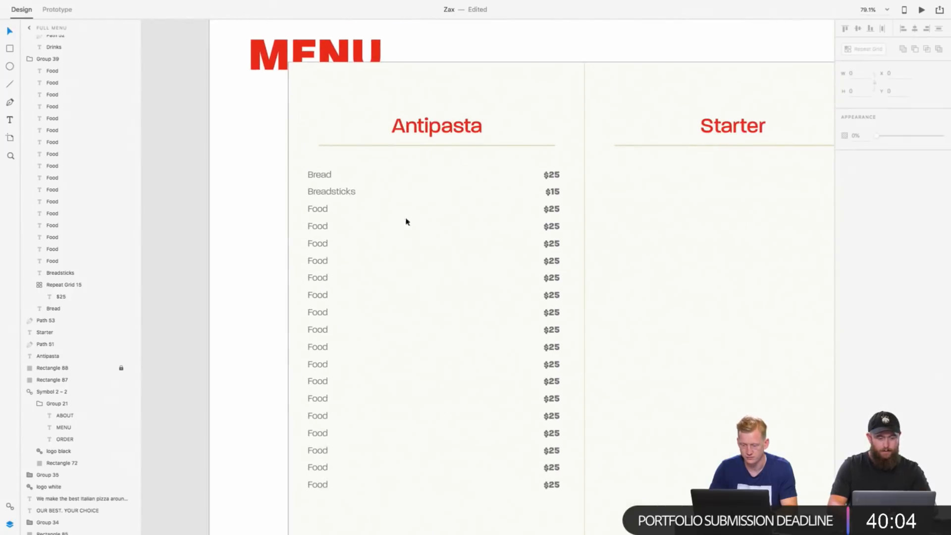
pyautogui.doubleClick(321, 212)
pyautogui.doubleClick(320, 209)
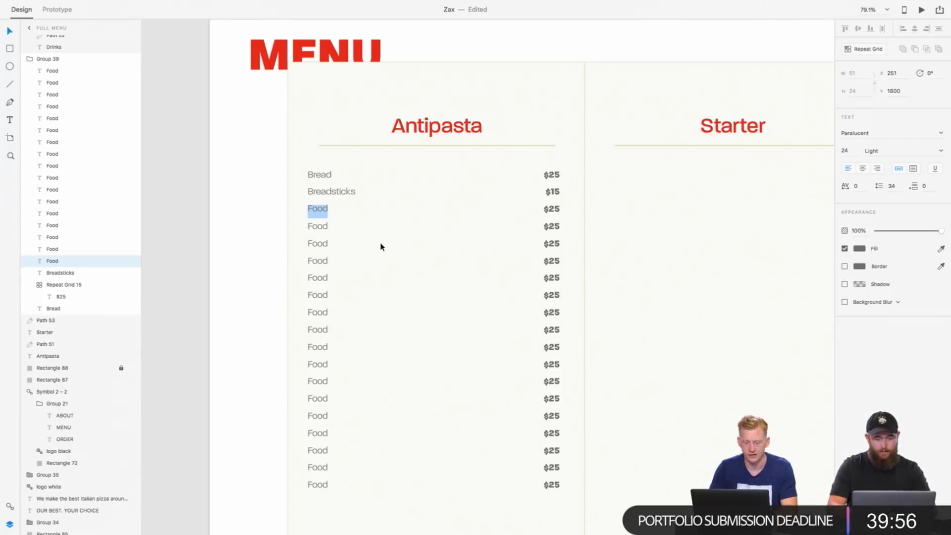
pyautogui.press('Escape')
pyautogui.hscroll(3, 395, 262)
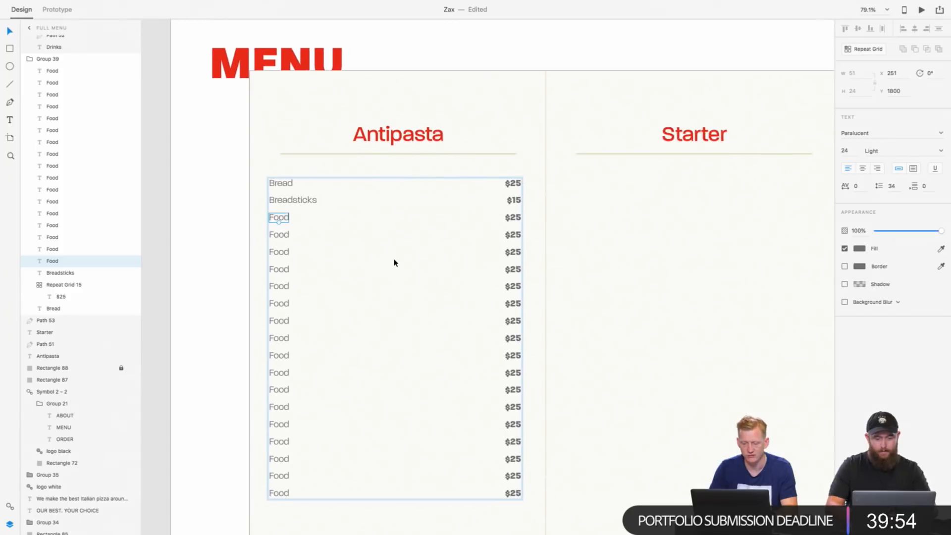
pyautogui.scroll(-2, 395, 263)
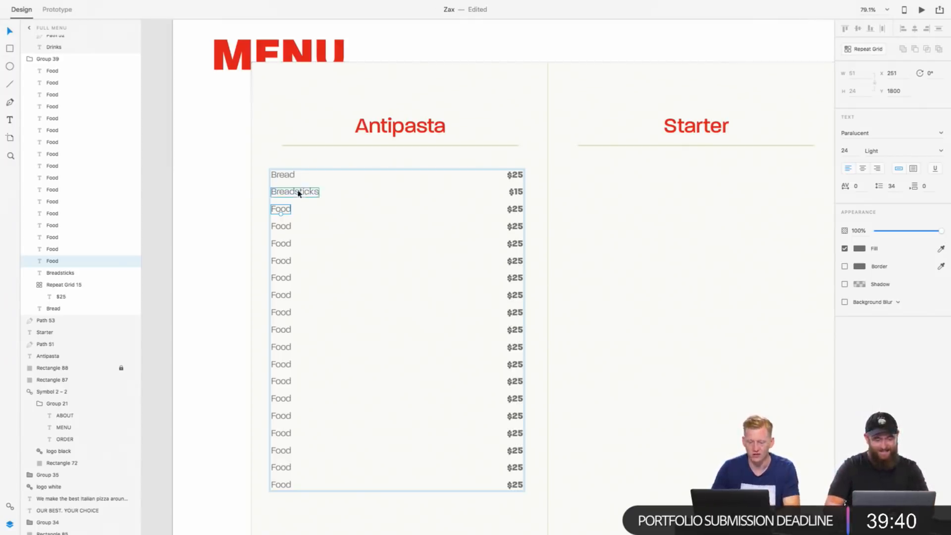
pyautogui.click(279, 209)
pyautogui.doubleClick(280, 210)
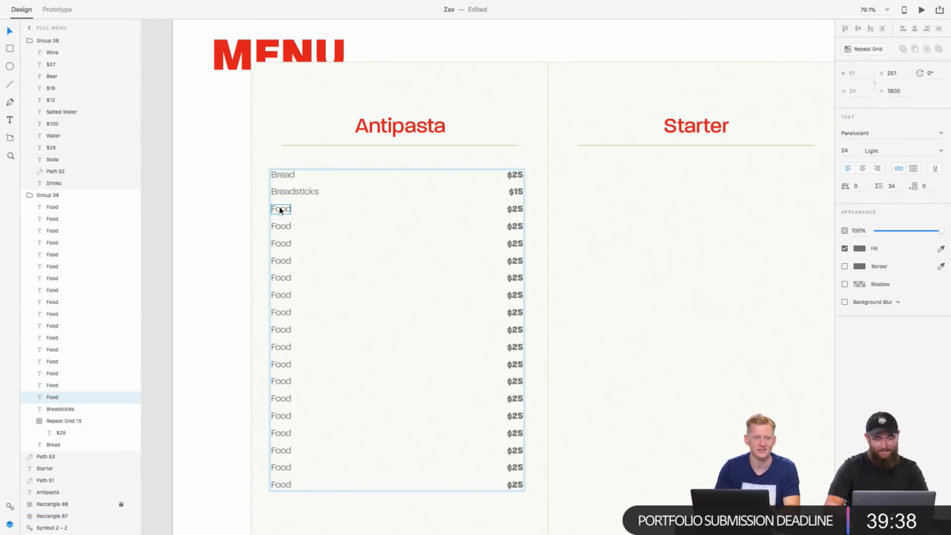
pyautogui.press('a')
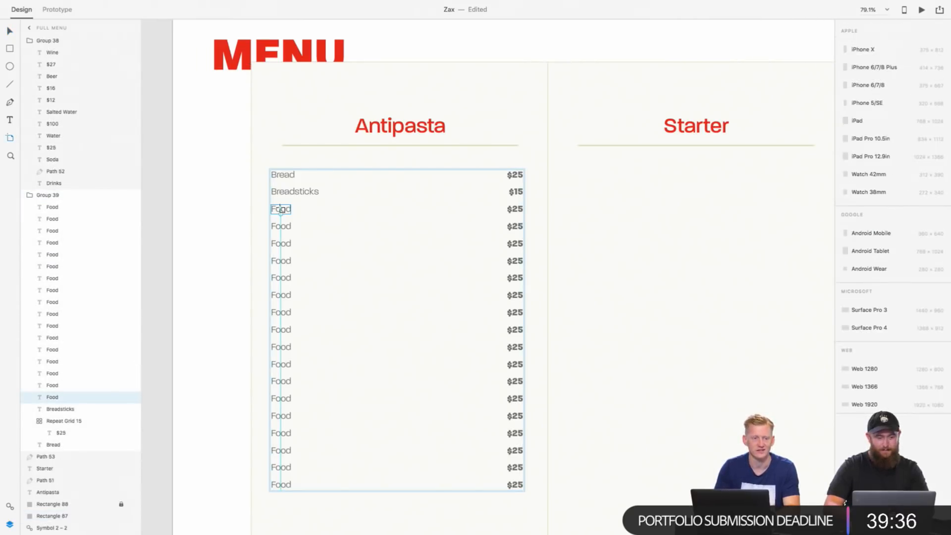
pyautogui.press('v')
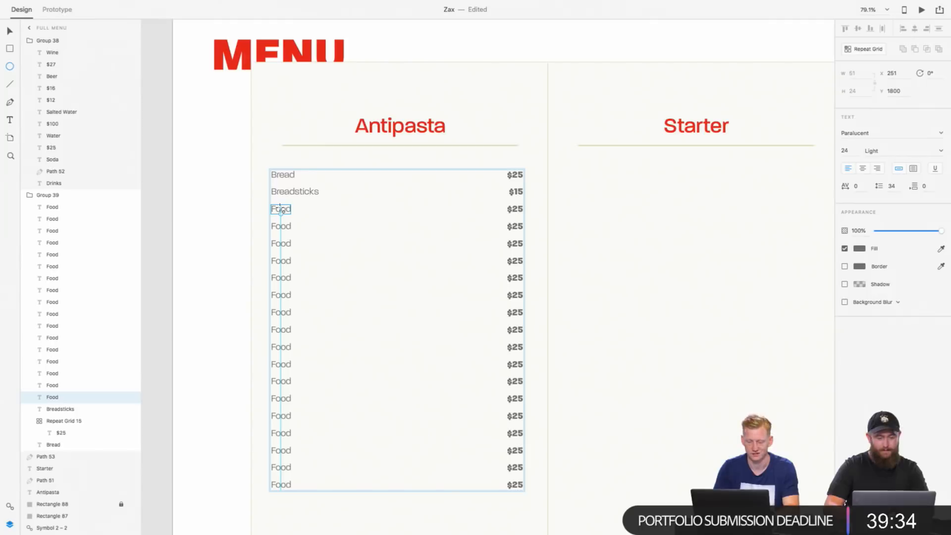
pyautogui.press('Escape')
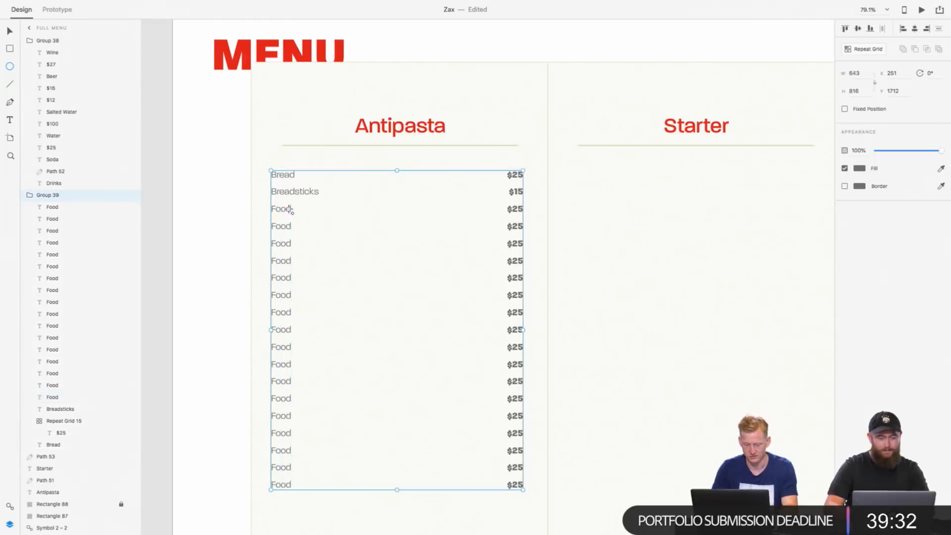
pyautogui.press('v')
# Step: Replace the third Antipasta item, the first "Food" placeholder below Breadsticks, with "Caprese Salad"
pyautogui.doubleClick(284, 210)
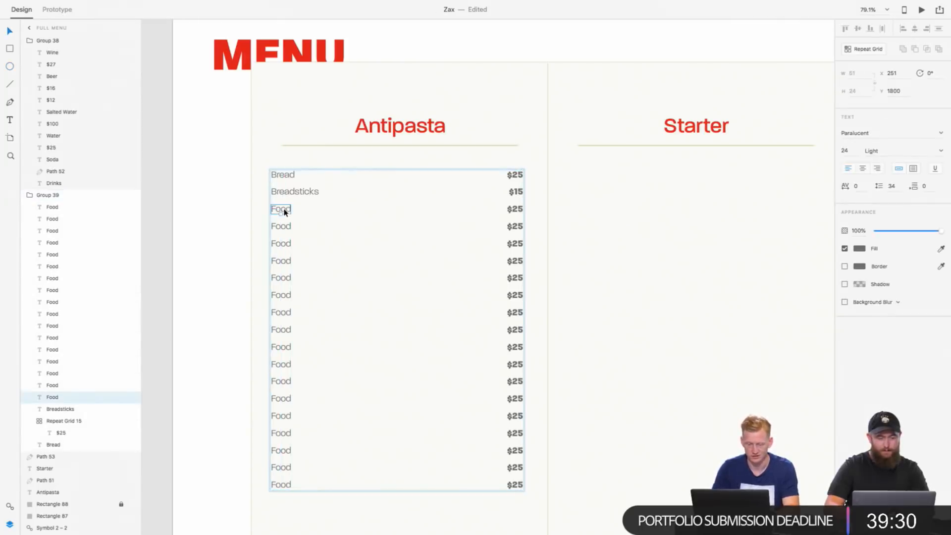
pyautogui.doubleClick(285, 211)
pyautogui.write('Ca')
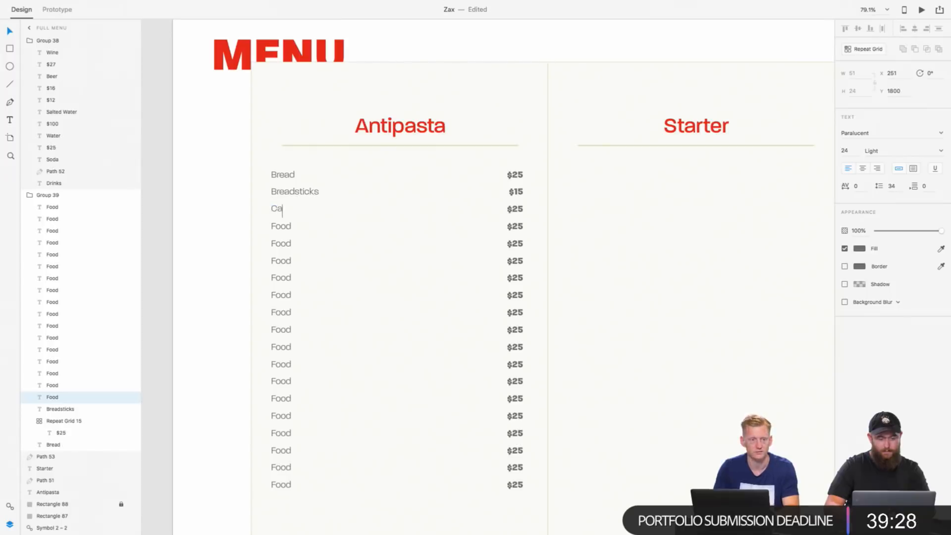
pyautogui.write('prese')
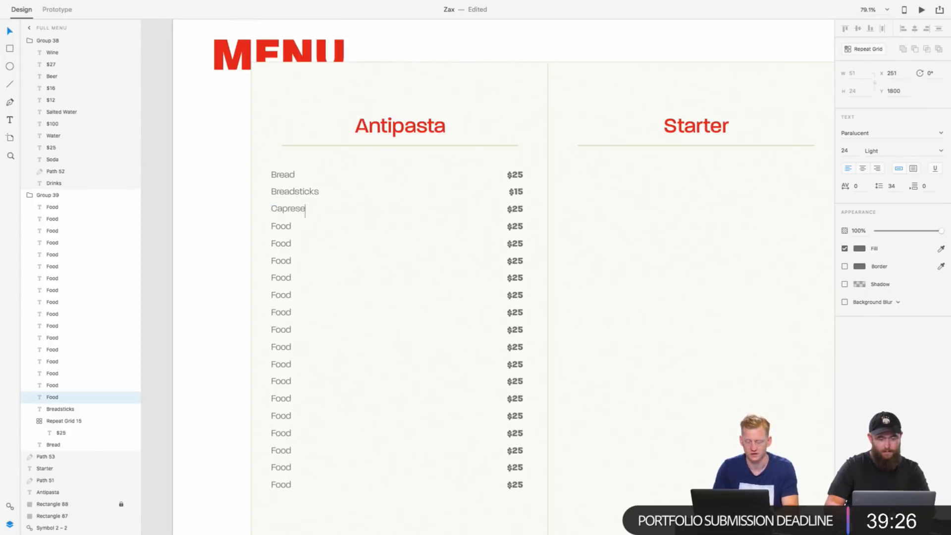
pyautogui.write(' Salad')
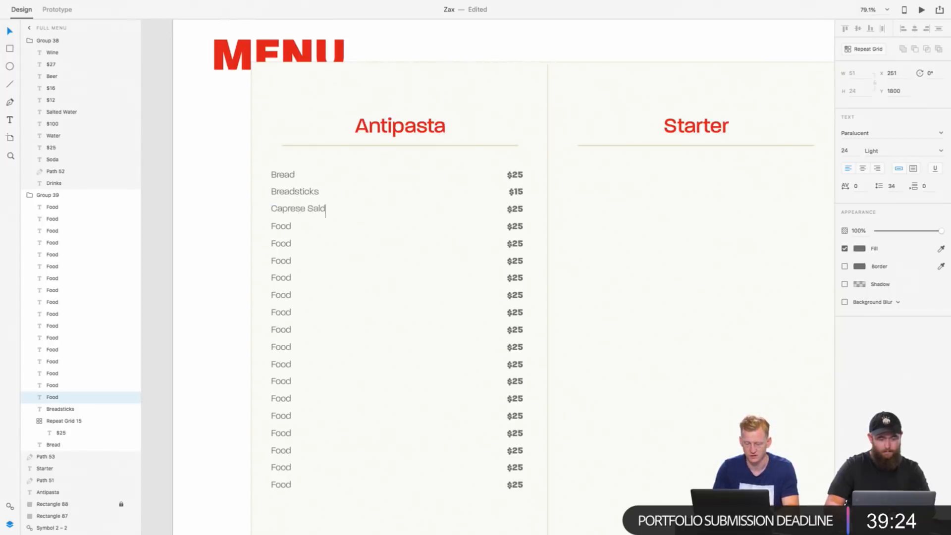
# Step: Replace the "Food" placeholder below Caprese Salad with "Bruschetta", correcting its spelling to include the "s"
pyautogui.doubleClick(279, 226)
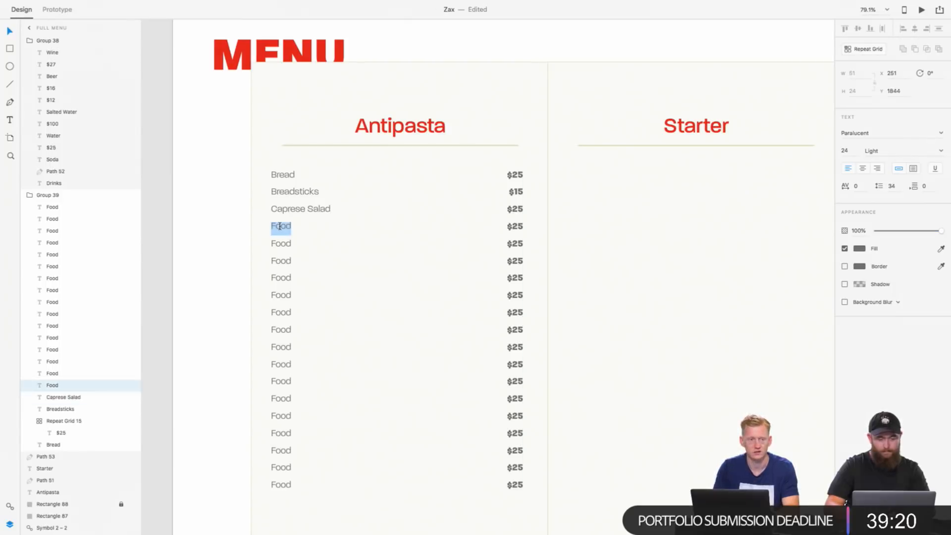
pyautogui.write('Bu')
pyautogui.write('u')
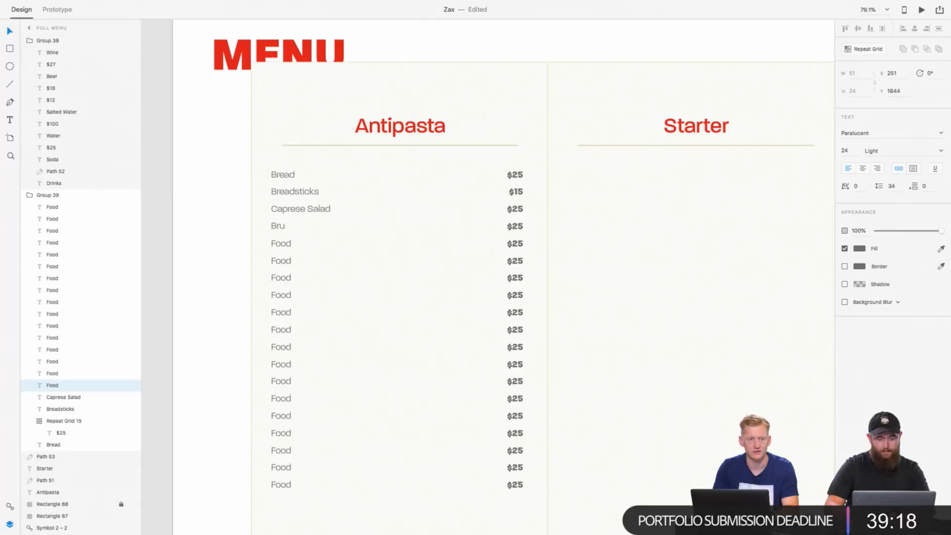
pyautogui.write('chetta')
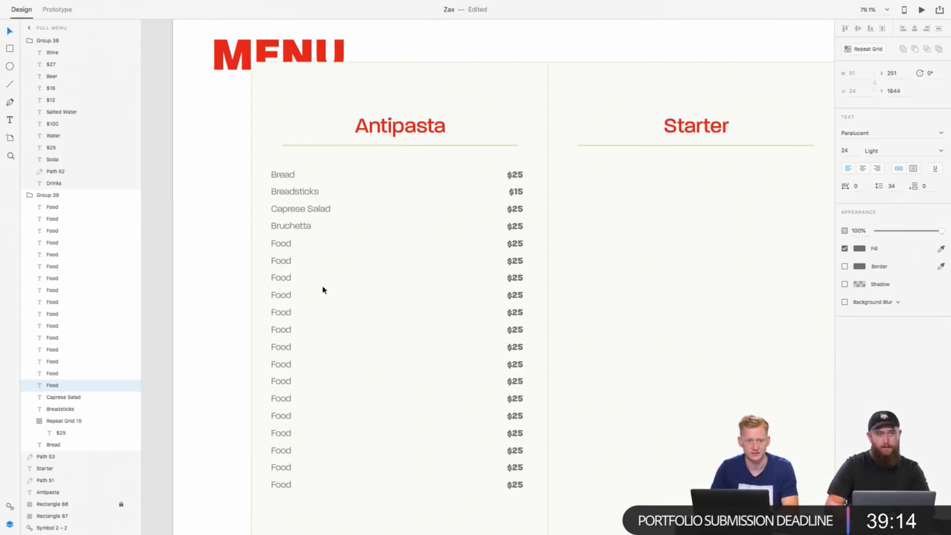
pyautogui.press('Escape')
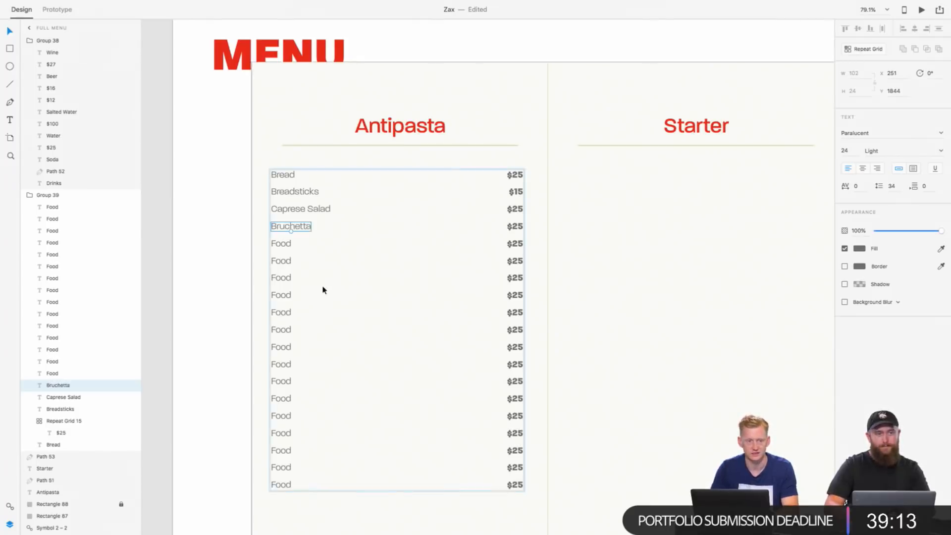
pyautogui.doubleClick(299, 232)
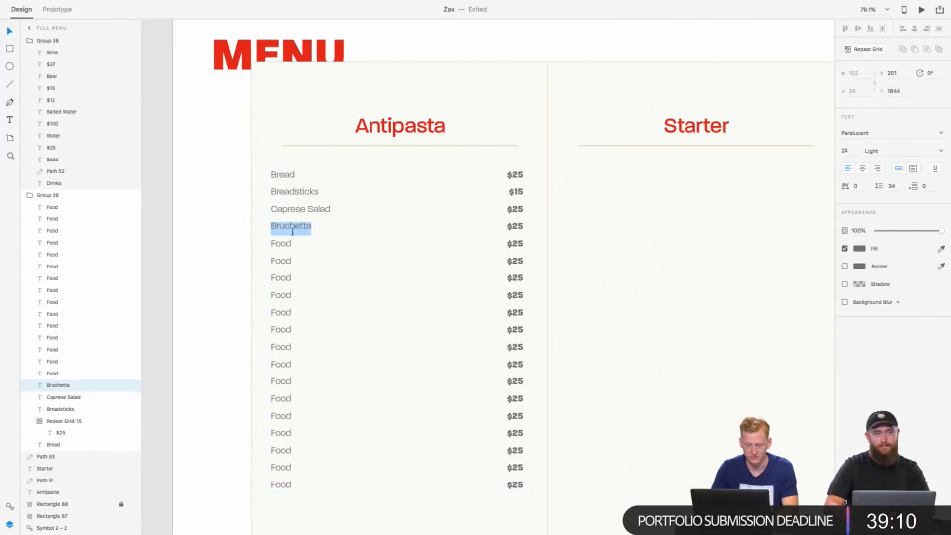
pyautogui.click(289, 228)
pyautogui.write('s')
pyautogui.press('Escape')
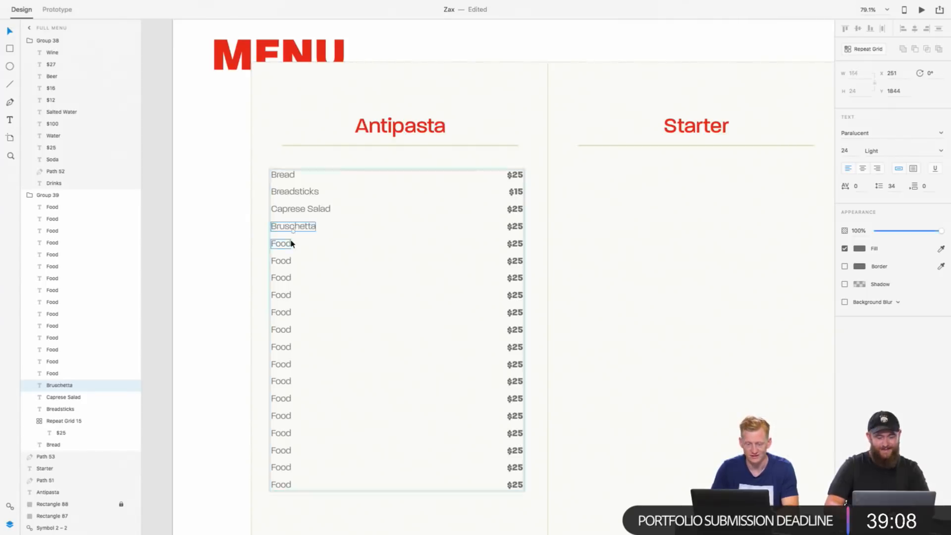
# Step: Replace the "Food" placeholder below Bruschetta with "Chicken leg"
pyautogui.doubleClick(290, 243)
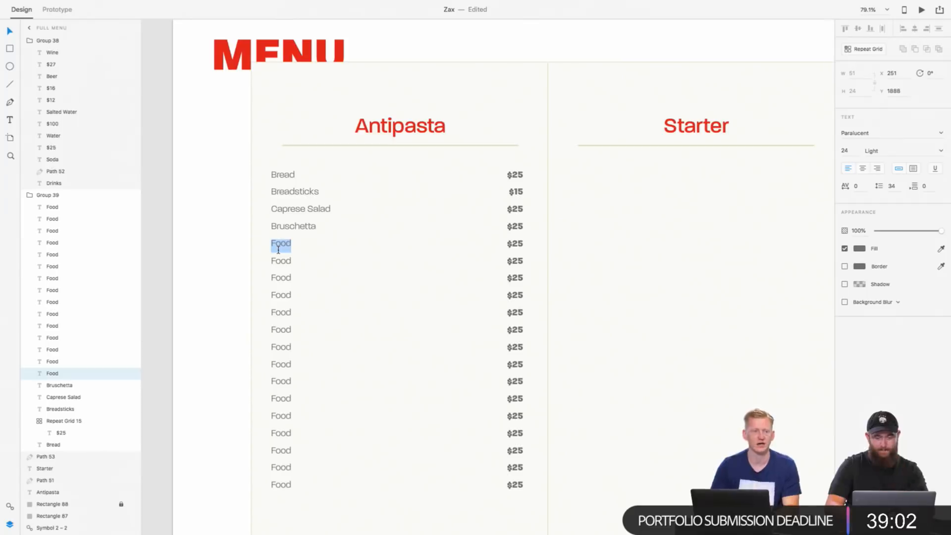
pyautogui.write('Chr')
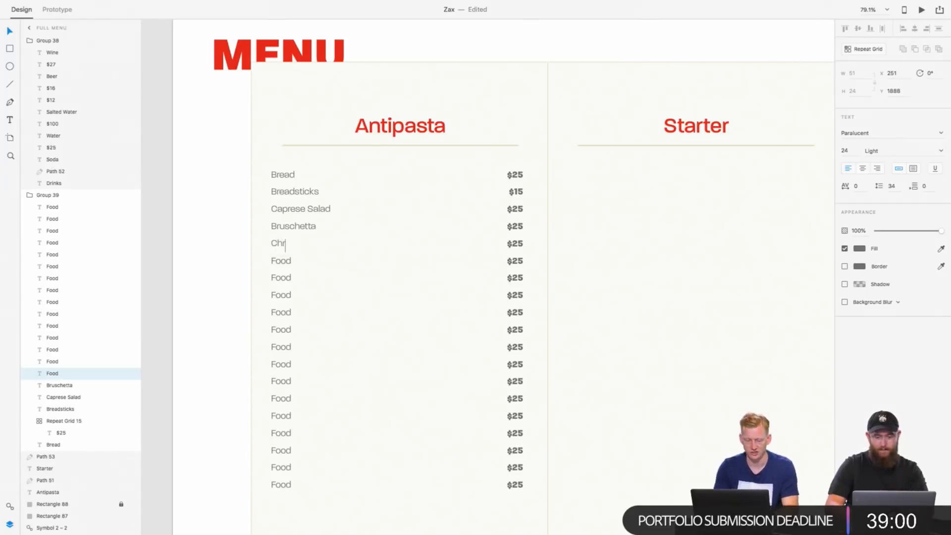
pyautogui.write('icken ')
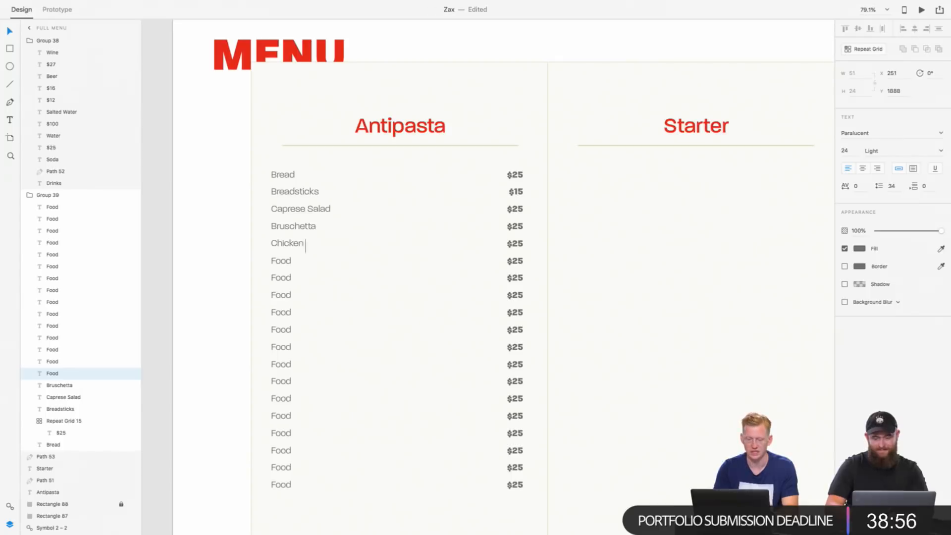
pyautogui.write('leg')
# Step: Replace the sixth Antipasta item, the "Food" placeholder below Chicken leg, with "Frog legs"
pyautogui.doubleClick(280, 261)
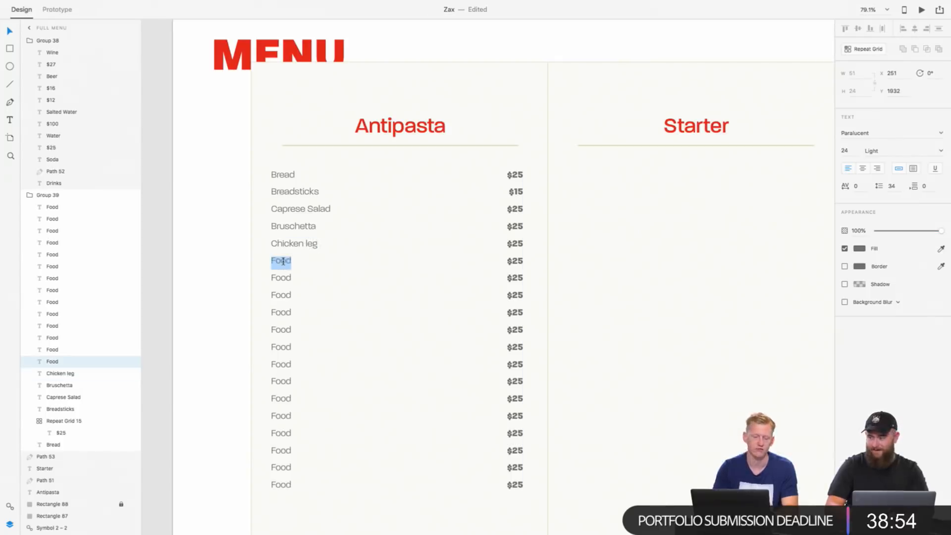
pyautogui.write('Fro')
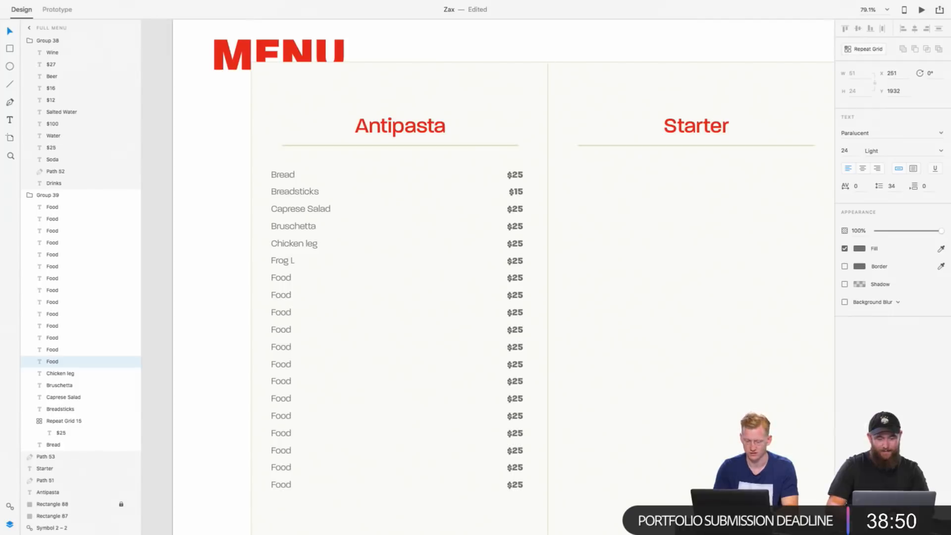
pyautogui.write('g legs')
# Step: Change the "Chicken leg" item in the Antipasta list to "Chicken Wings"
pyautogui.doubleClick(315, 243)
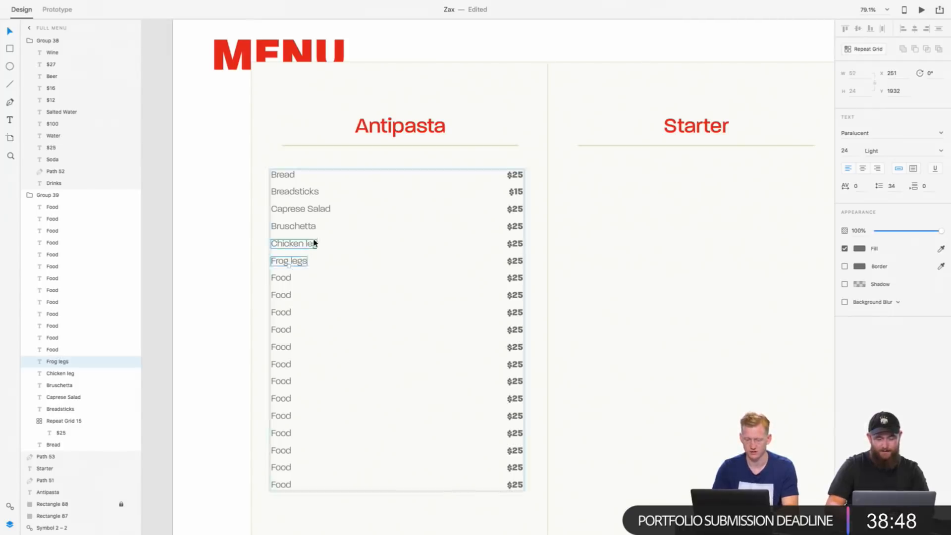
pyautogui.doubleClick(312, 246)
pyautogui.write('w')
pyautogui.press('BackSpace')
pyautogui.write('Wh')
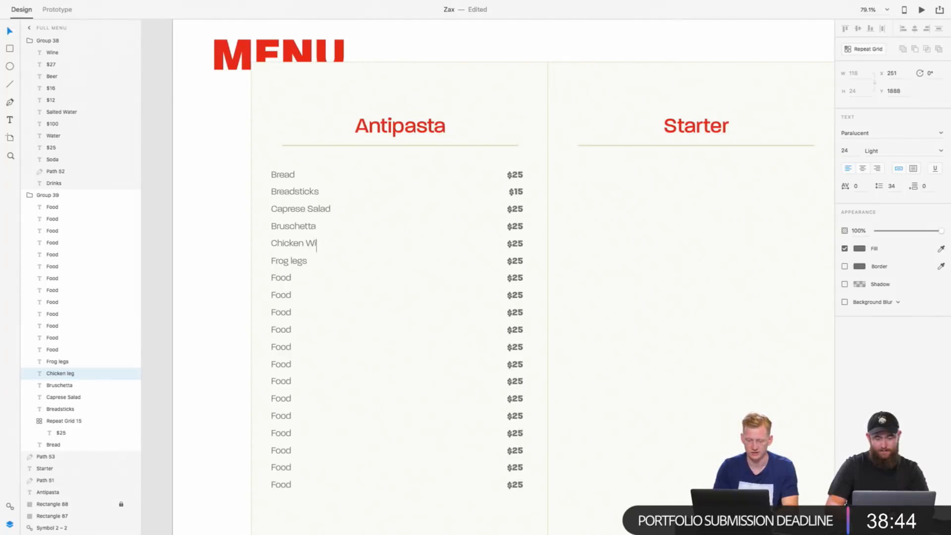
pyautogui.write('ng')
pyautogui.press('Escape')
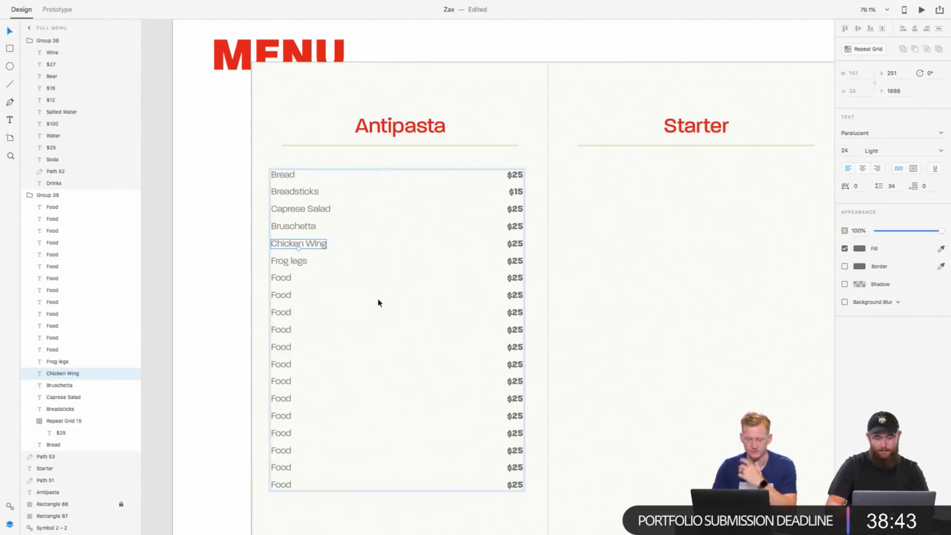
pyautogui.doubleClick(314, 245)
pyautogui.press('Right')
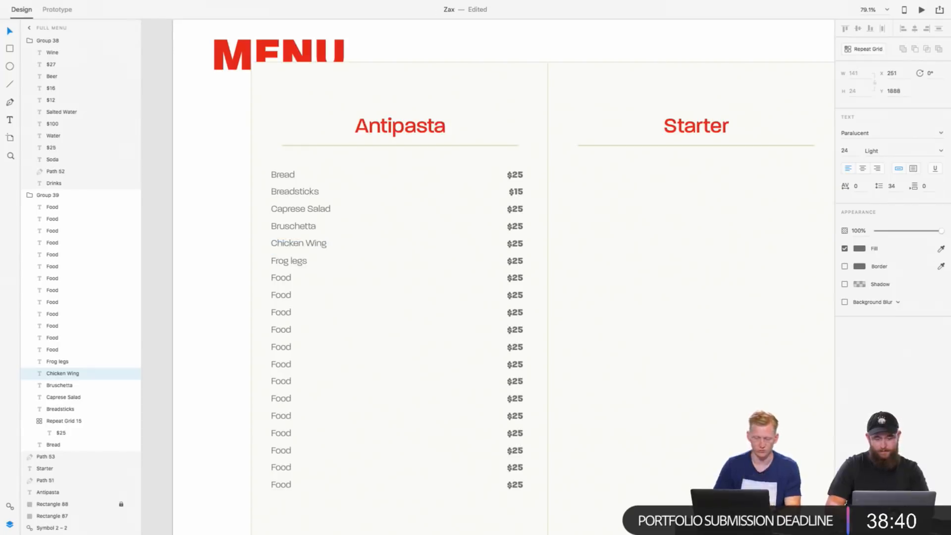
pyautogui.write('s')
# Step: Set the Chicken Wings price in the Antipasta list to $15
pyautogui.click(516, 244)
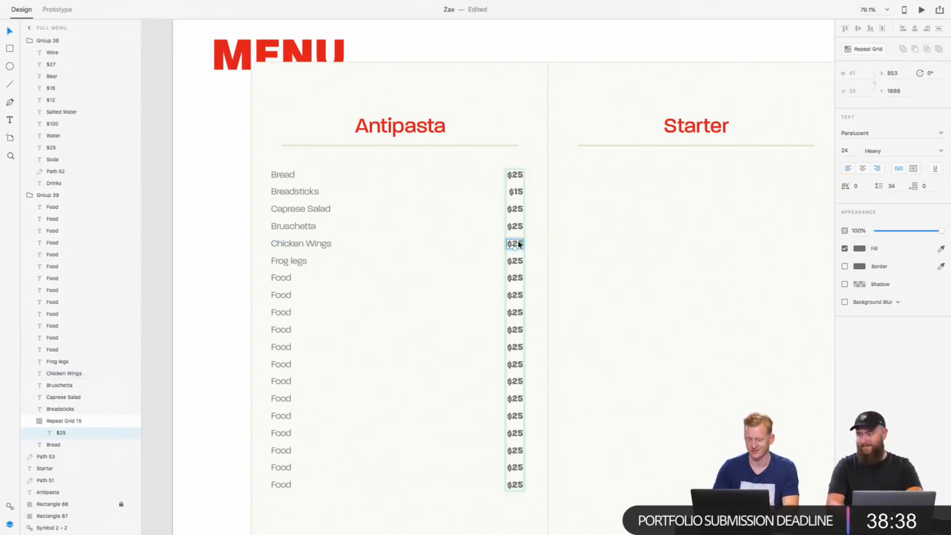
pyautogui.click(520, 244)
pyautogui.moveTo(523, 244); pyautogui.dragTo(518, 245)
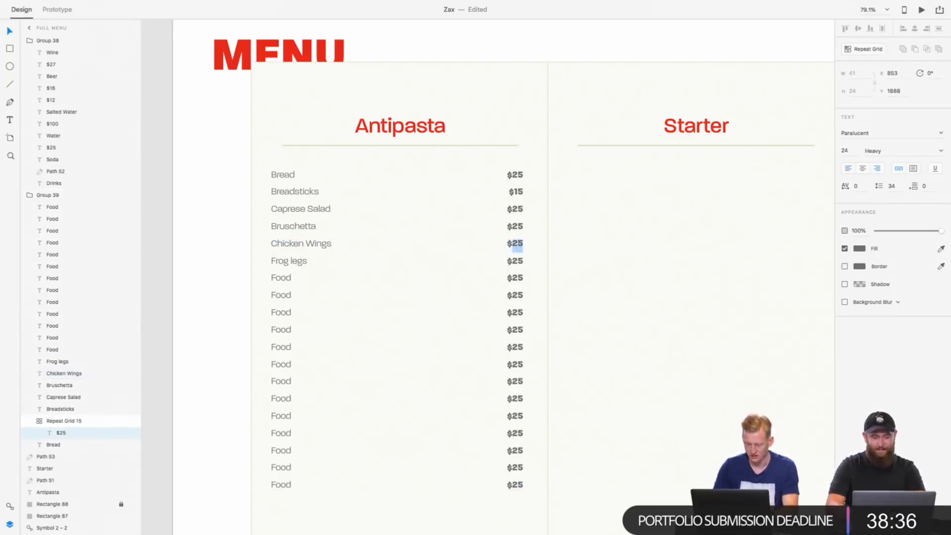
pyautogui.write('1')
# Step: Set the Bruschetta price in the Antipasta list to $12
pyautogui.doubleClick(517, 227)
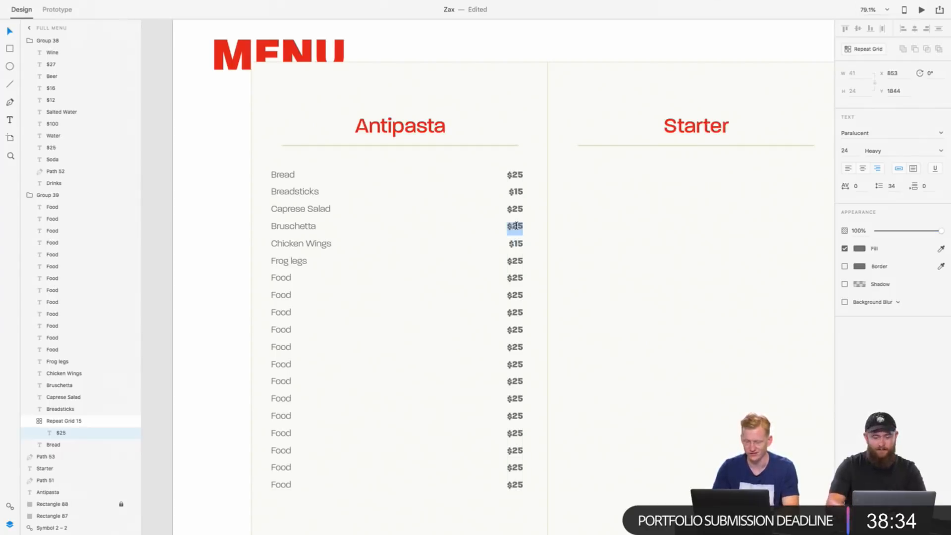
pyautogui.press('Right')
pyautogui.hotkey('shift', 'Left')
pyautogui.hotkey('shift', 'Left')
pyautogui.write('1')
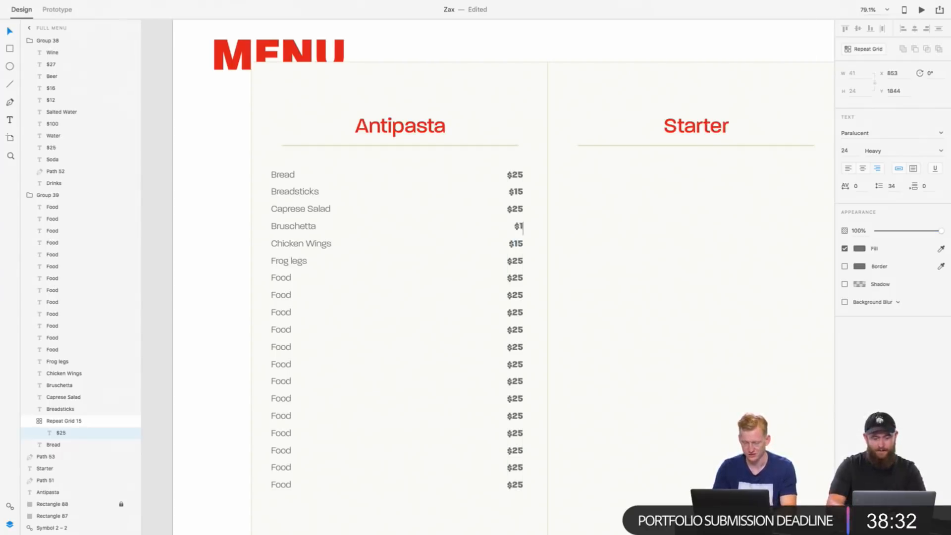
pyautogui.write('2')
# Step: Set the Caprese Salad price in the Antipasta list to $5
pyautogui.doubleClick(523, 211)
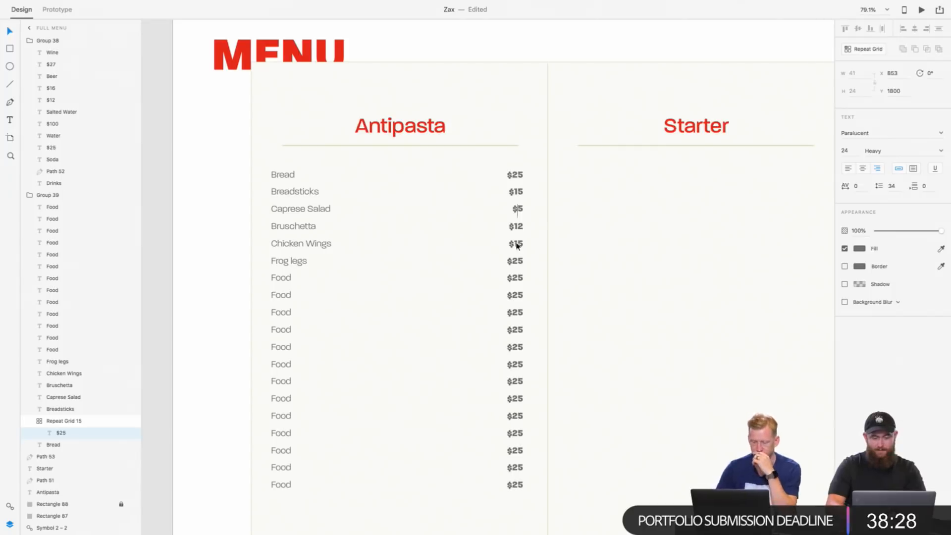
pyautogui.press('Escape')
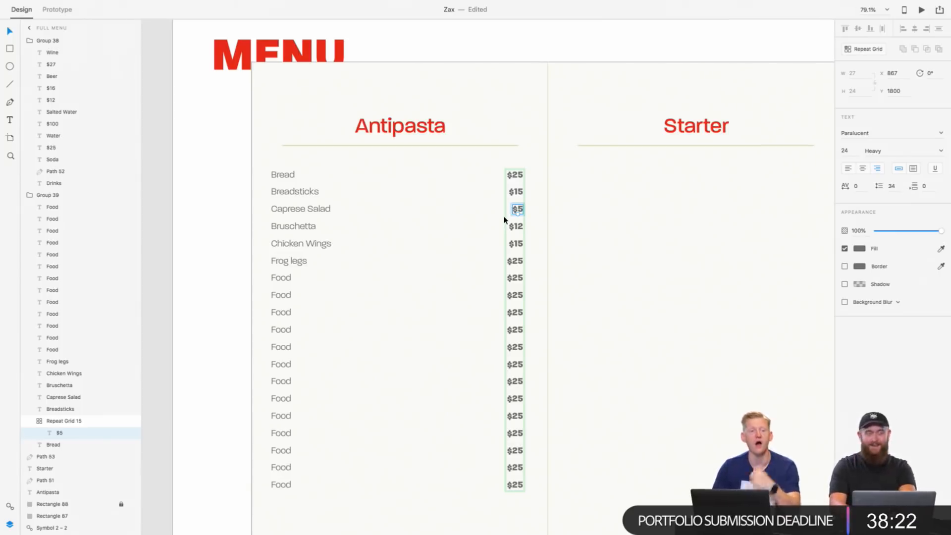
pyautogui.scroll(-1, 505, 220)
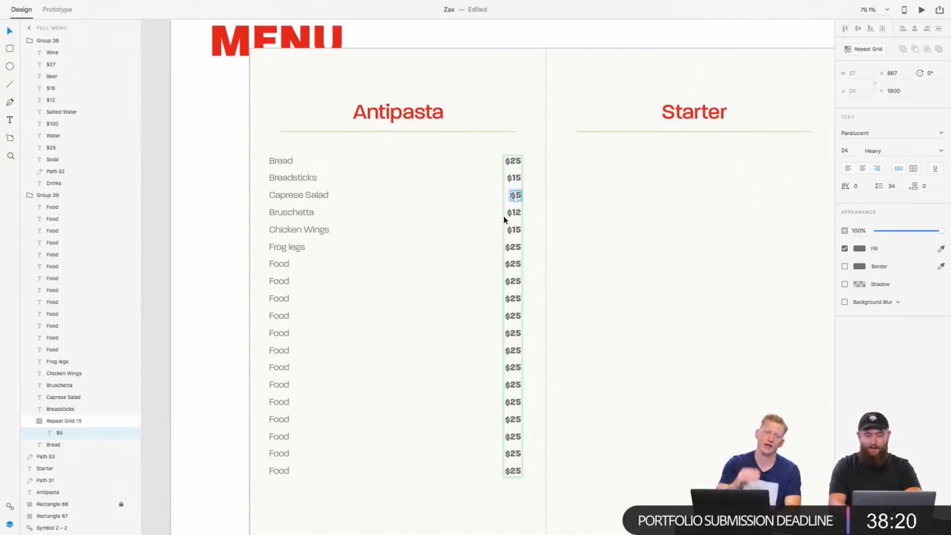
pyautogui.scroll(-2, 344, 229)
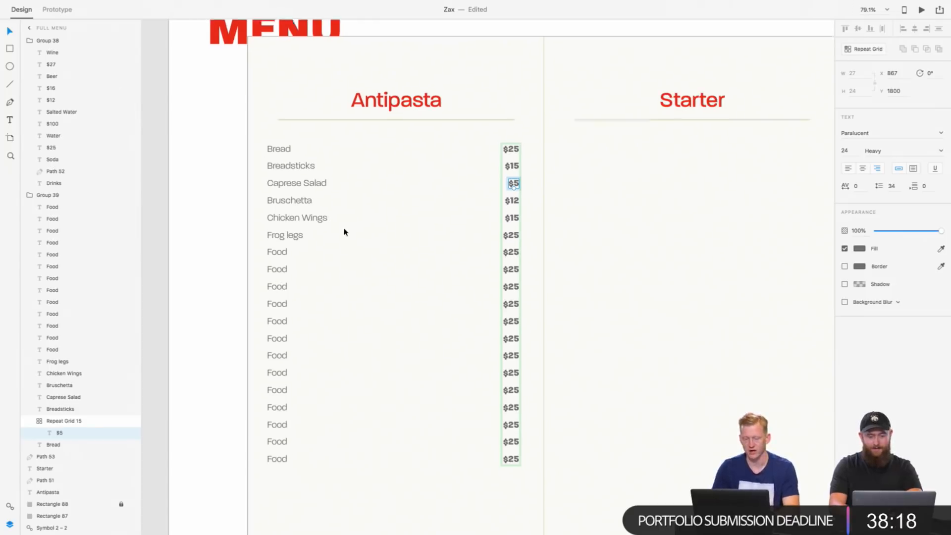
pyautogui.click(275, 245)
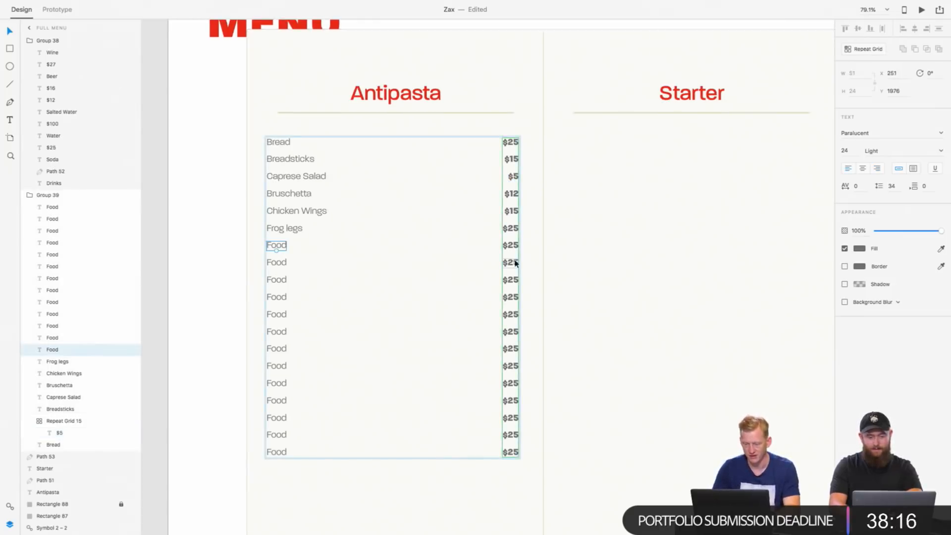
pyautogui.scroll(1, 506, 258)
pyautogui.hscroll(1, 505, 258)
pyautogui.doubleClick(499, 261)
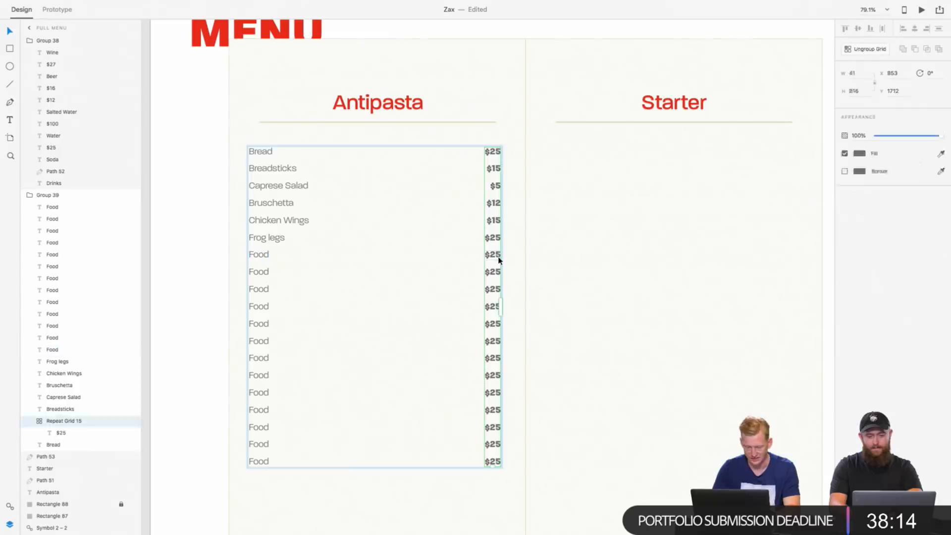
pyautogui.click(264, 256)
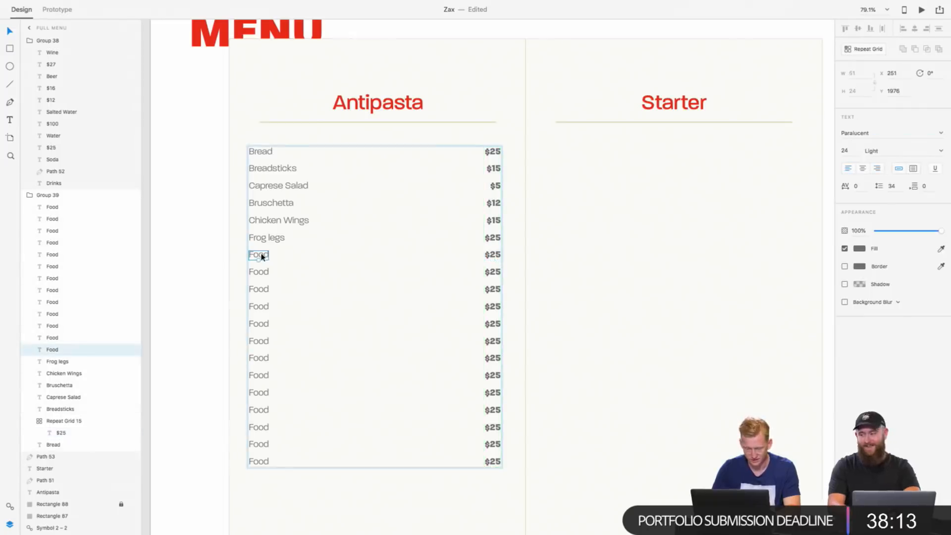
pyautogui.doubleClick(494, 253)
pyautogui.click(260, 255)
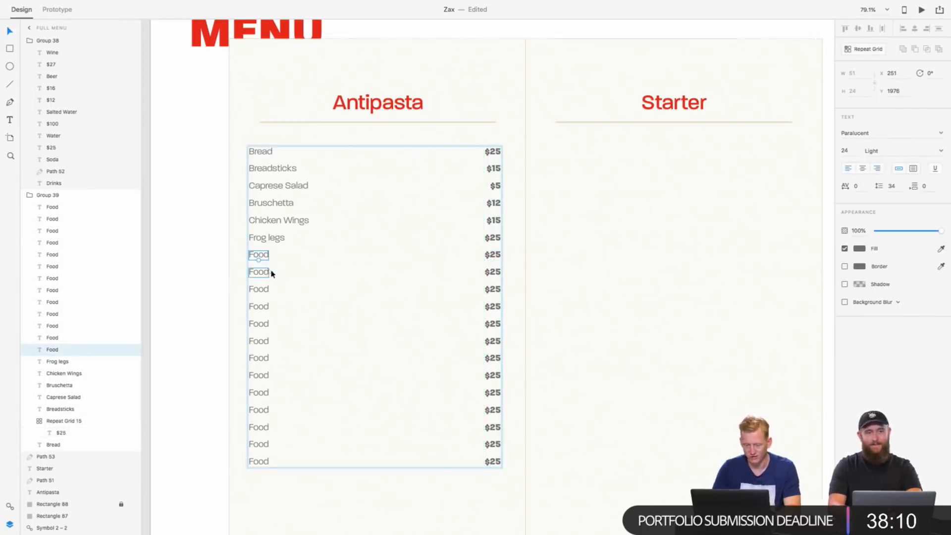
pyautogui.click(258, 273)
pyautogui.click(260, 256)
pyautogui.keyDown('shift'); pyautogui.click(262, 271); pyautogui.keyUp('shift')
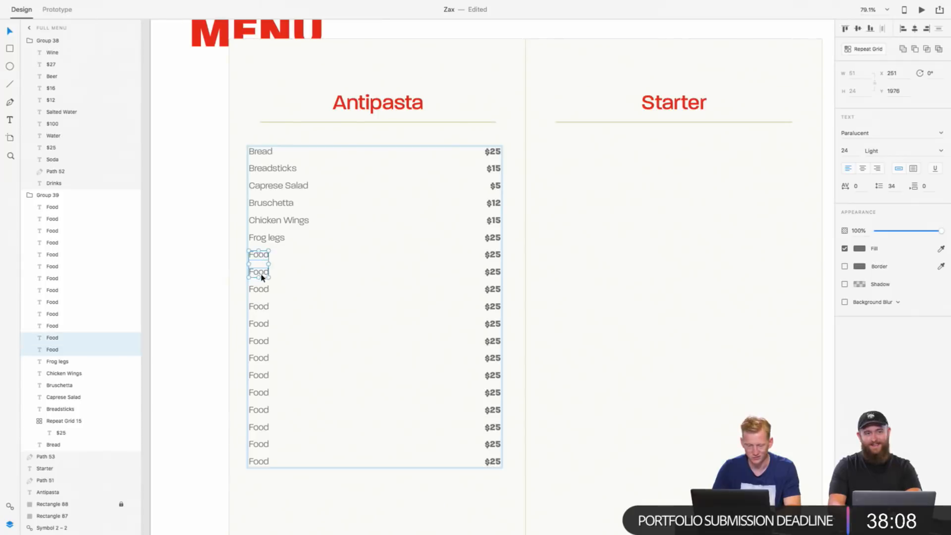
pyautogui.keyDown('shift'); pyautogui.click(262, 291); pyautogui.keyUp('shift')
pyautogui.keyDown('shift'); pyautogui.click(263, 312); pyautogui.keyUp('shift')
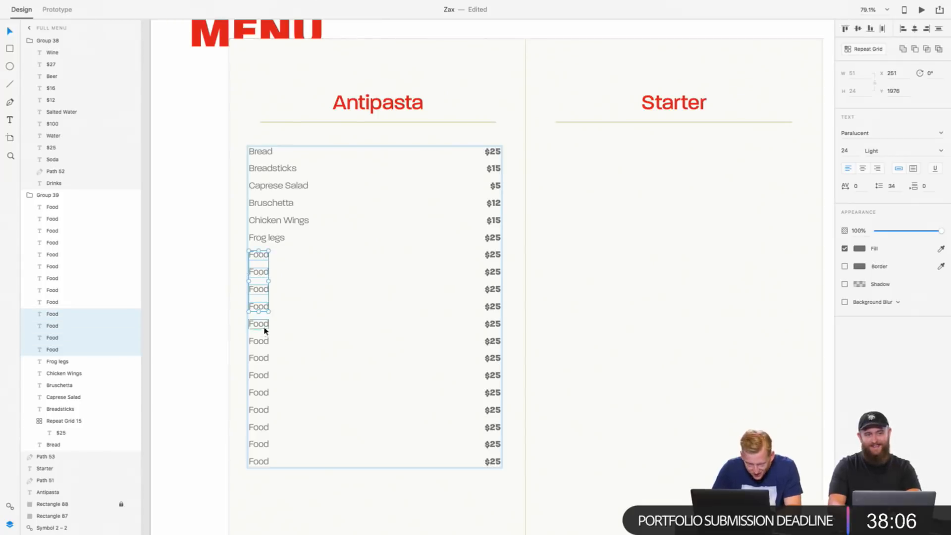
pyautogui.keyDown('shift'); pyautogui.click(262, 324); pyautogui.keyUp('shift')
pyautogui.keyDown('shift'); pyautogui.click(259, 342); pyautogui.keyUp('shift')
pyautogui.keyDown('shift'); pyautogui.click(258, 357); pyautogui.keyUp('shift')
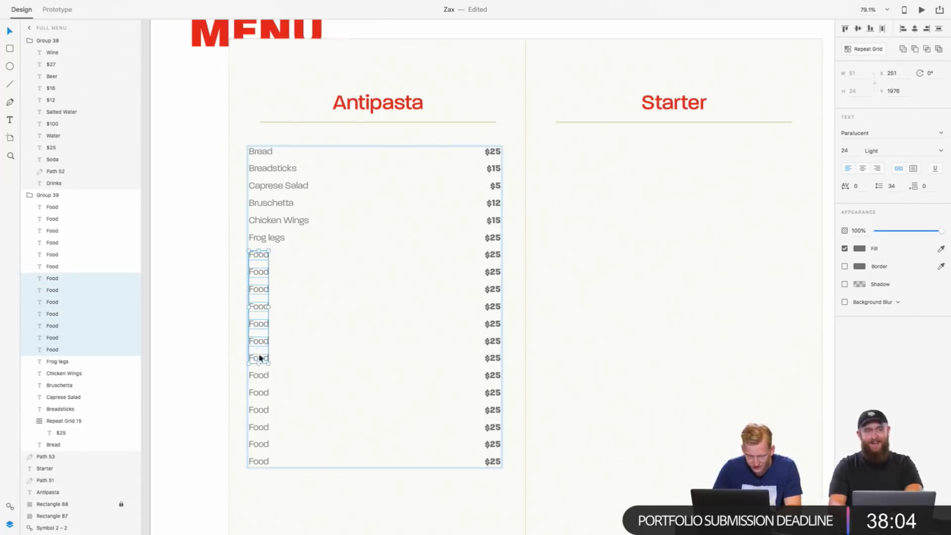
pyautogui.keyDown('shift'); pyautogui.click(260, 375); pyautogui.keyUp('shift')
pyautogui.keyDown('shift'); pyautogui.click(264, 393); pyautogui.keyUp('shift')
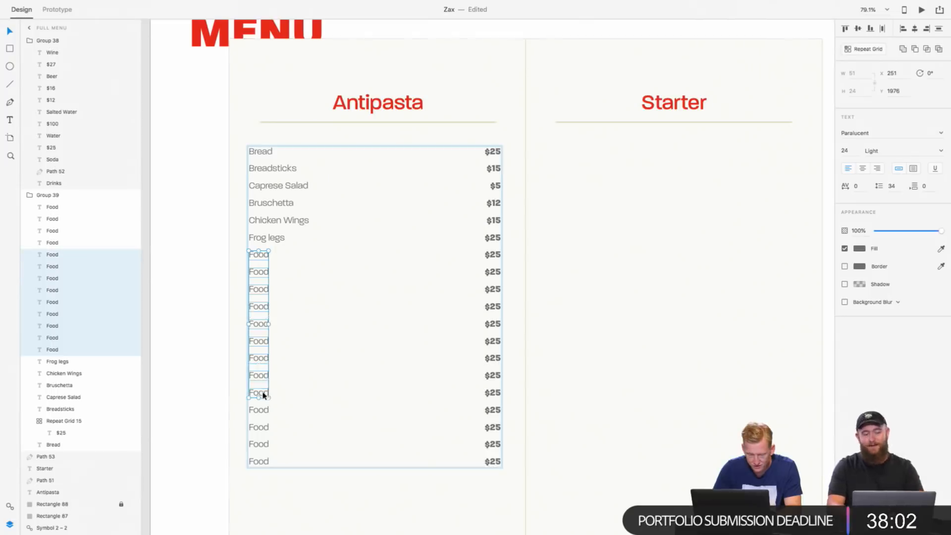
# Step: Replace the "Food" placeholder directly below Frog legs in the Antipasta list with "Avocado Toast"
pyautogui.click(265, 254)
pyautogui.doubleClick(264, 256)
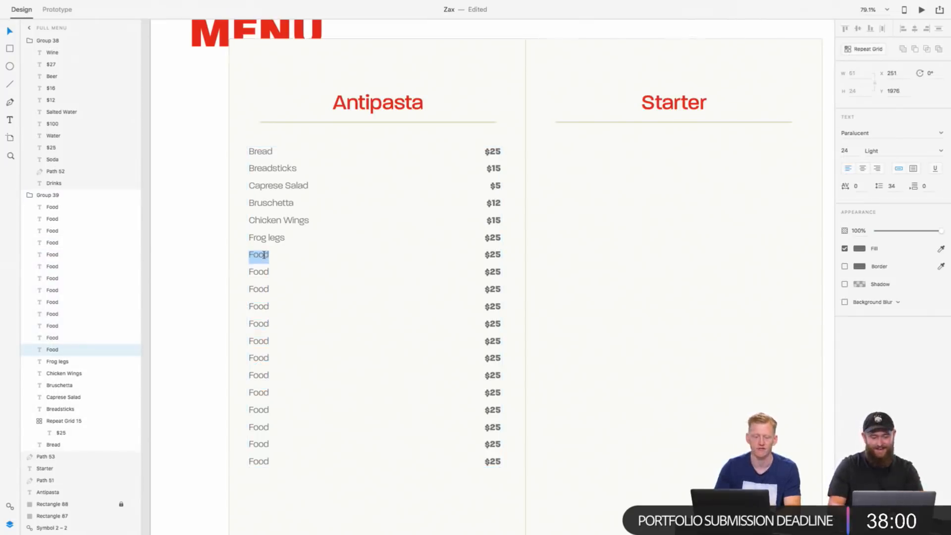
pyautogui.write('A')
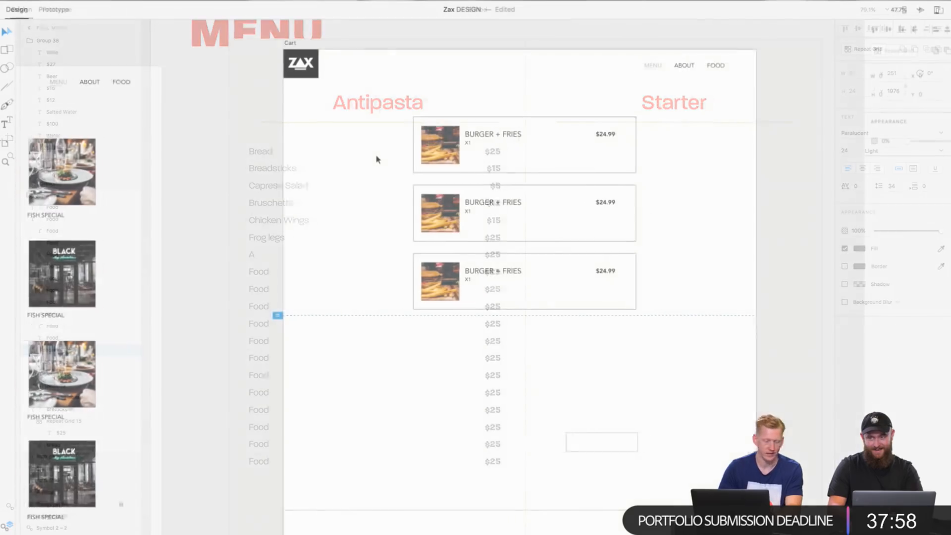
# Step: Examine the dish grid on the Order Online artboard and the item cards on the Cart artboard in the Zax DESIGN document
pyautogui.scroll(5, 377, 159)
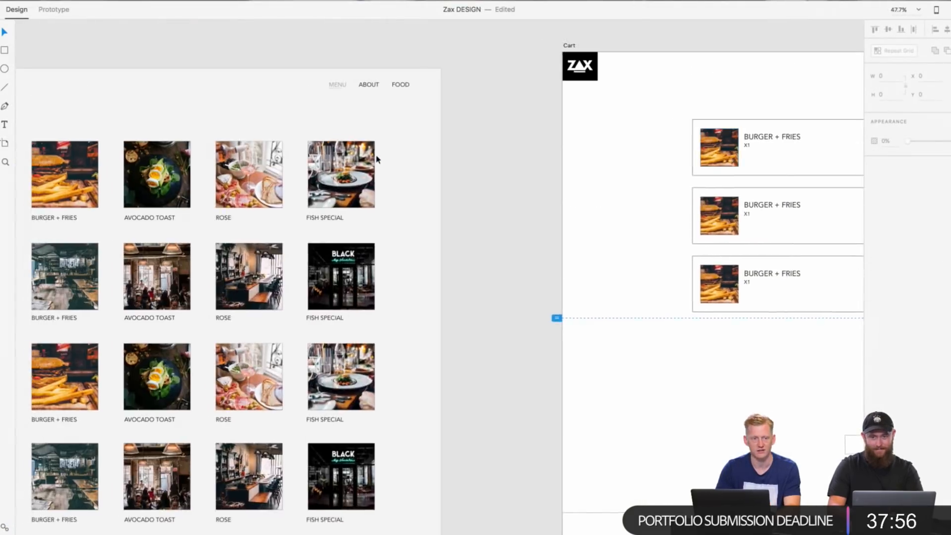
pyautogui.scroll(10, 376, 159)
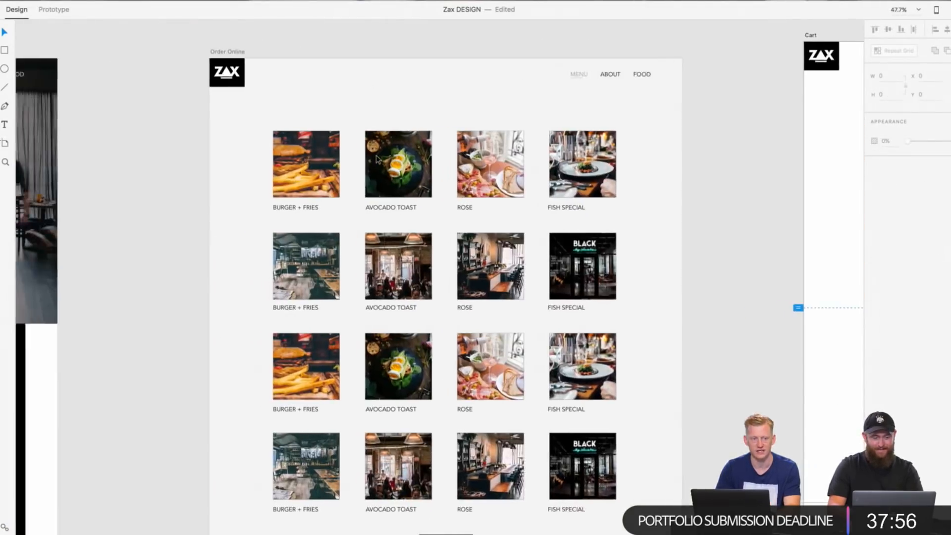
pyautogui.scroll(-10, 377, 159)
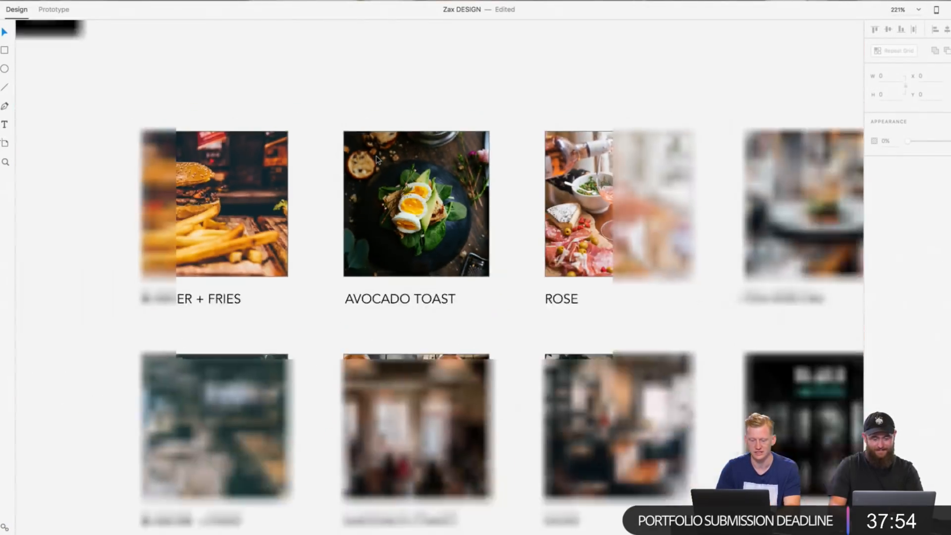
pyautogui.scroll(7, 377, 159)
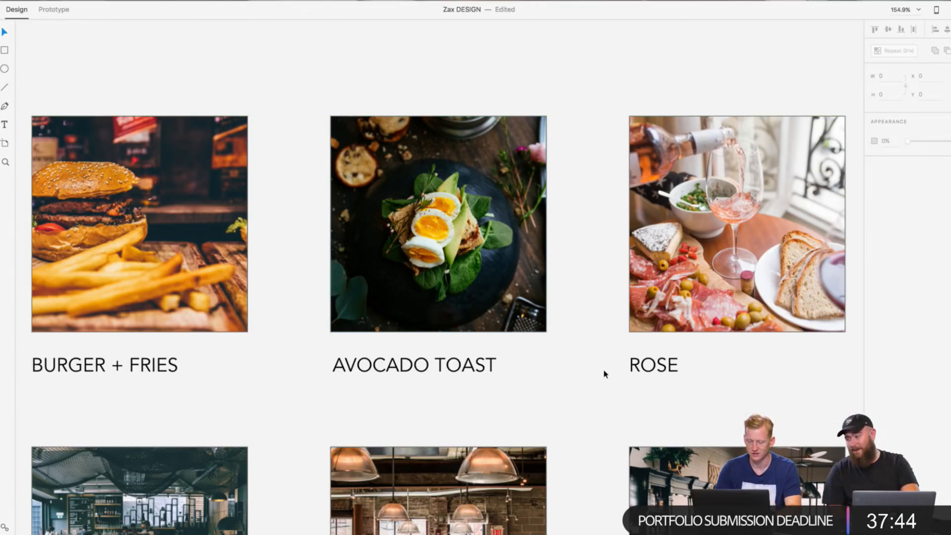
pyautogui.scroll(-10, 604, 374)
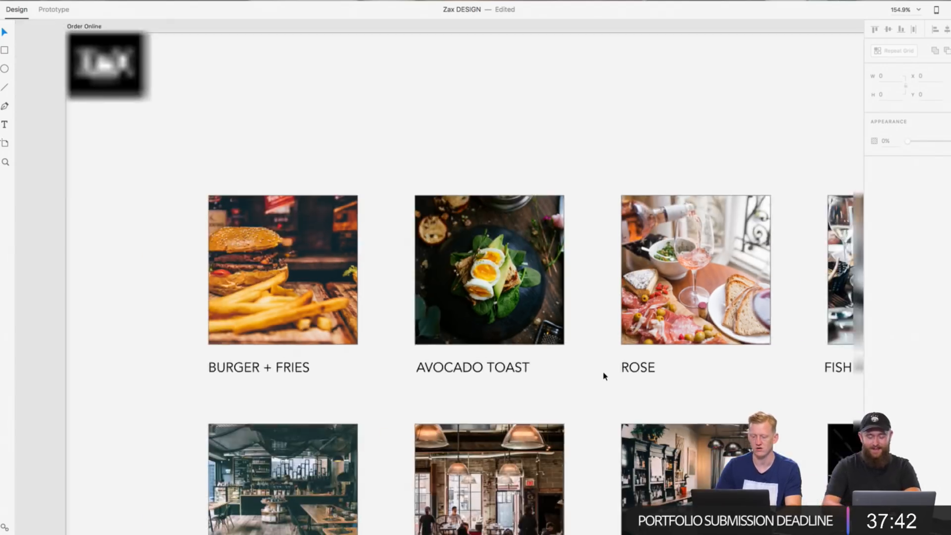
pyautogui.hscroll(8, 605, 376)
pyautogui.hscroll(6, 604, 375)
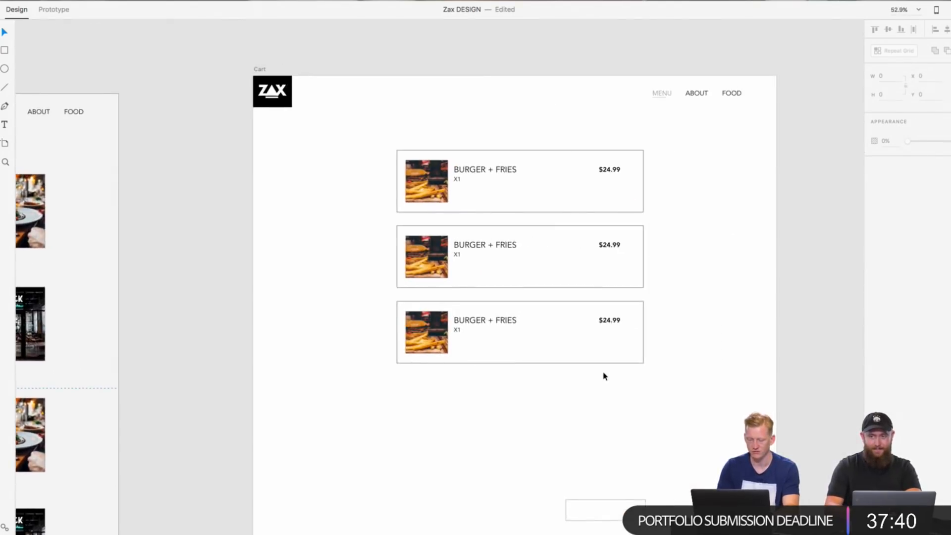
pyautogui.scroll(-6, 604, 376)
pyautogui.scroll(-2, 604, 377)
pyautogui.hscroll(-8, 604, 376)
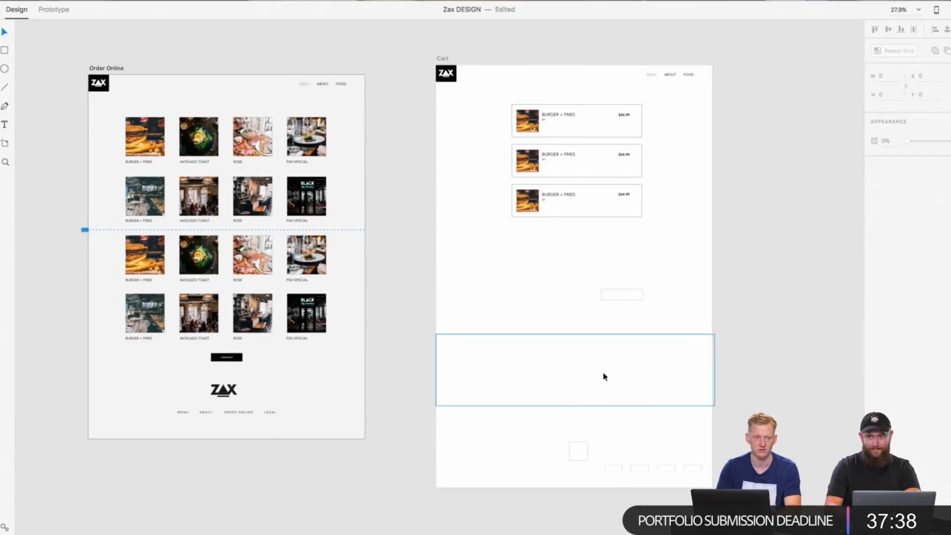
pyautogui.hscroll(6, 603, 376)
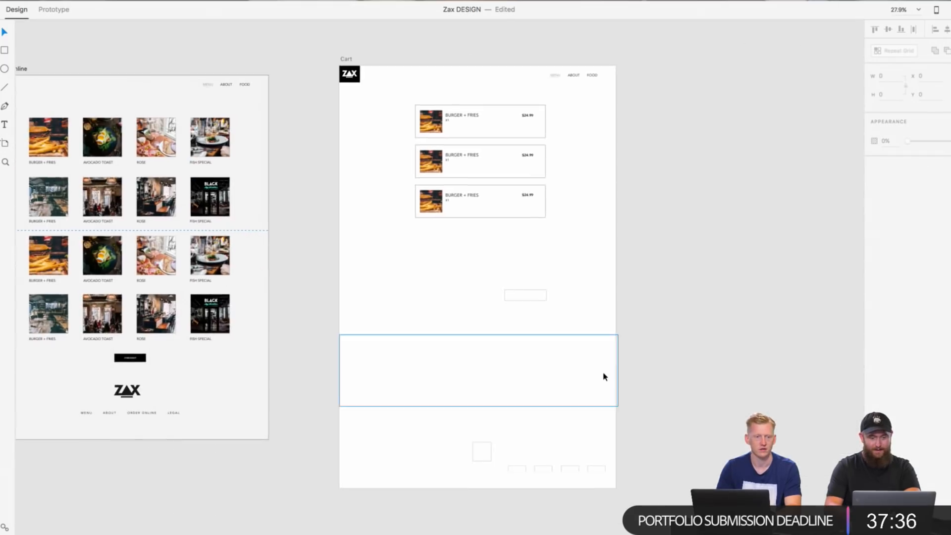
pyautogui.scroll(3, 540, 275)
pyautogui.scroll(2, 545, 256)
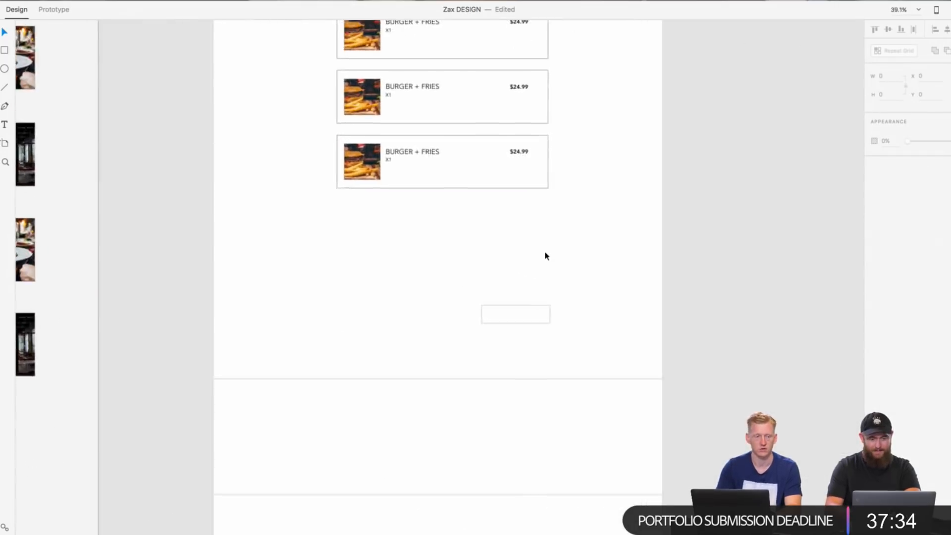
pyautogui.scroll(-4, 545, 256)
pyautogui.scroll(2, 545, 252)
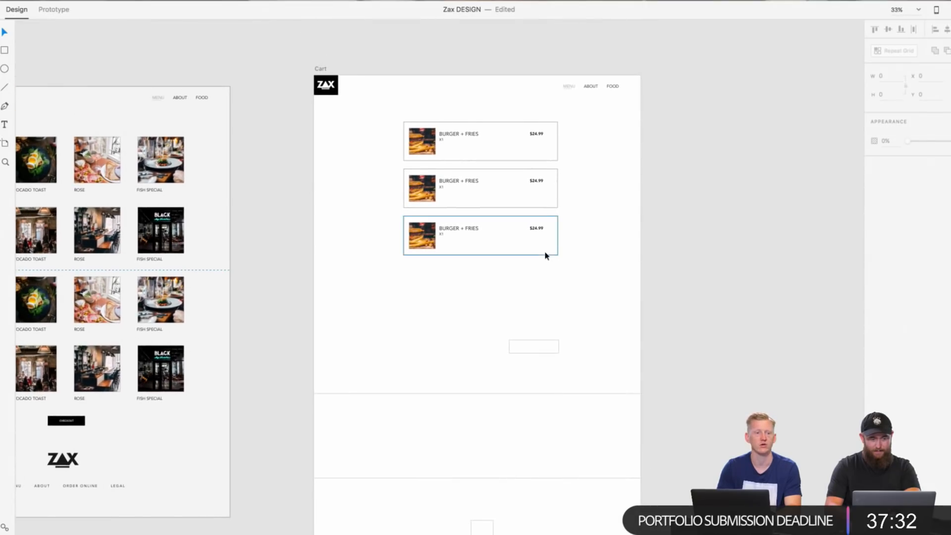
# Step: Copy the $24.99 price text from the third Burger + Fries card on the Cart artboard
pyautogui.scroll(6, 533, 251)
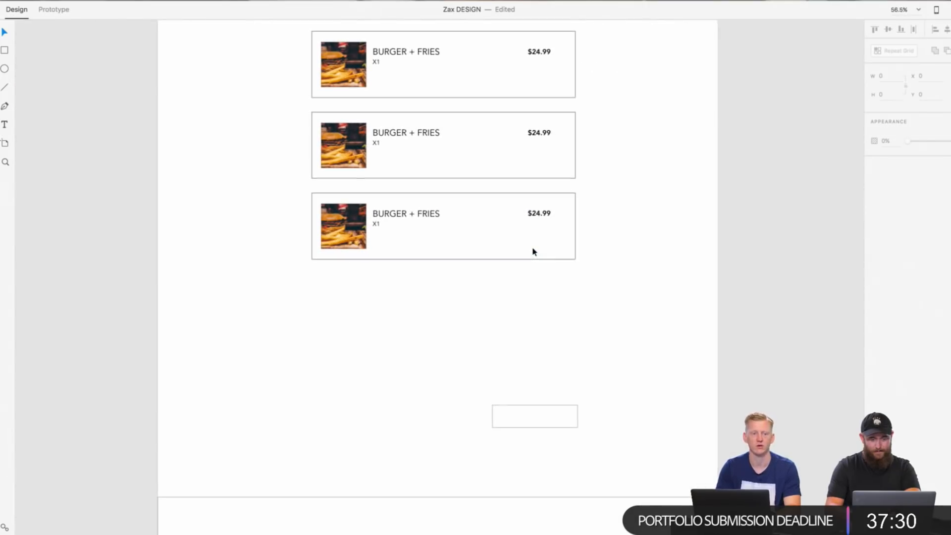
pyautogui.click(539, 218)
pyautogui.rightClick(541, 214)
pyautogui.click(556, 228)
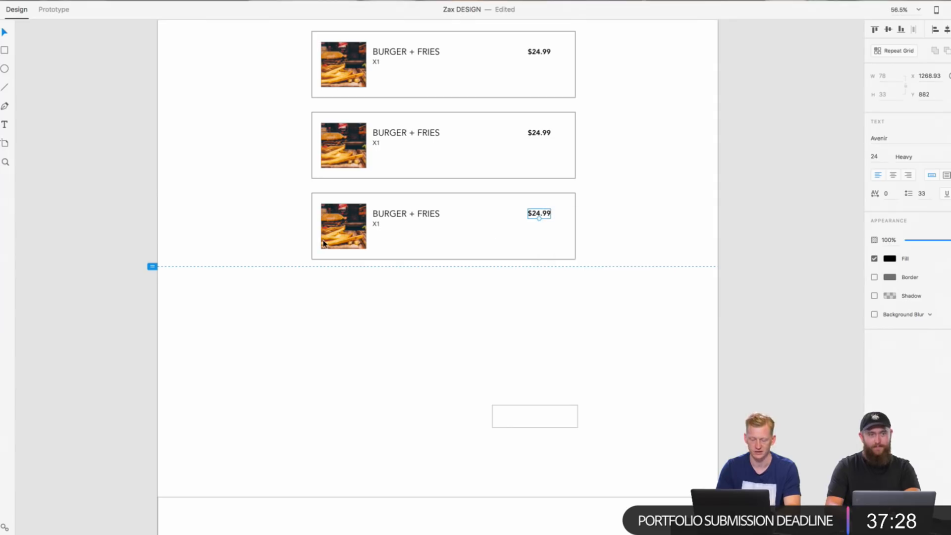
# Step: Try placing the copied $24.99 price among the dishes on the Order Online artboard
pyautogui.hscroll(-10, 322, 238)
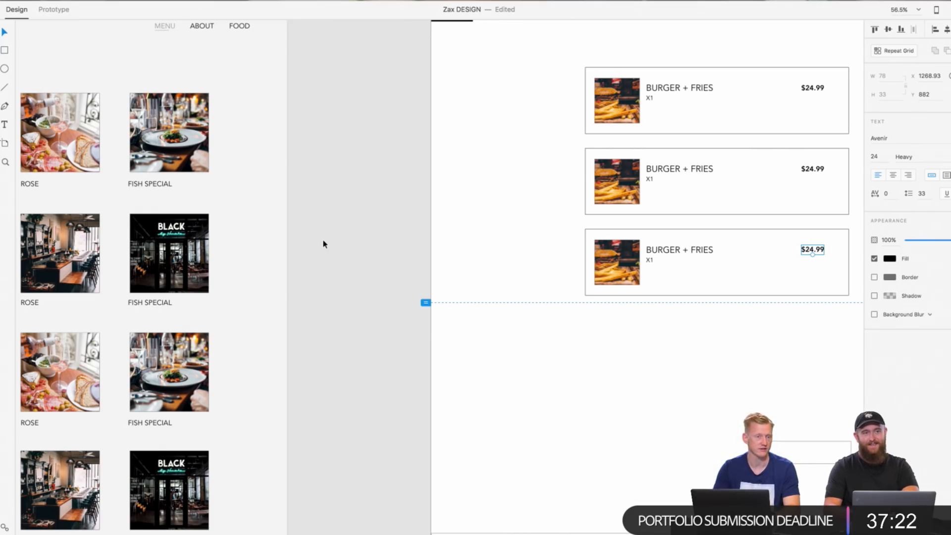
pyautogui.hscroll(-10, 323, 244)
pyautogui.scroll(3, 323, 244)
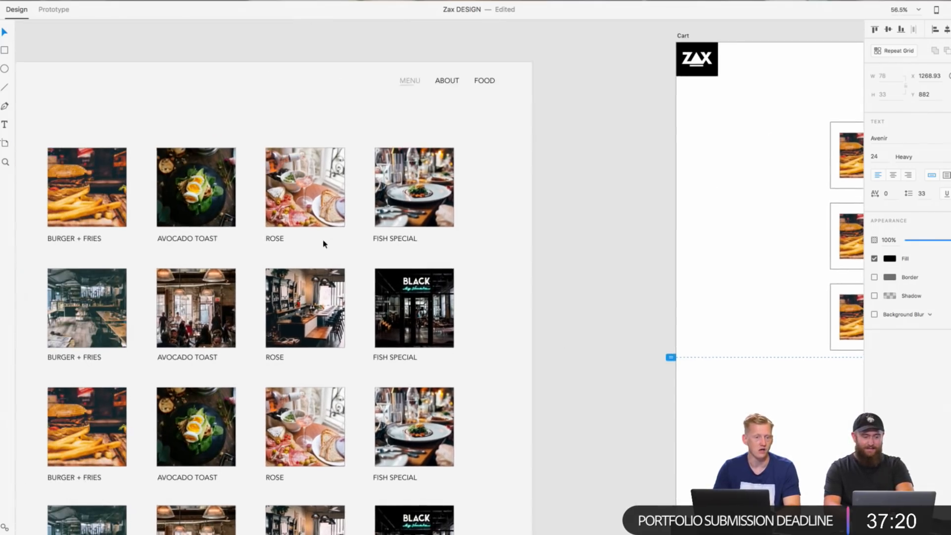
pyautogui.rightClick(349, 266)
pyautogui.click(378, 272)
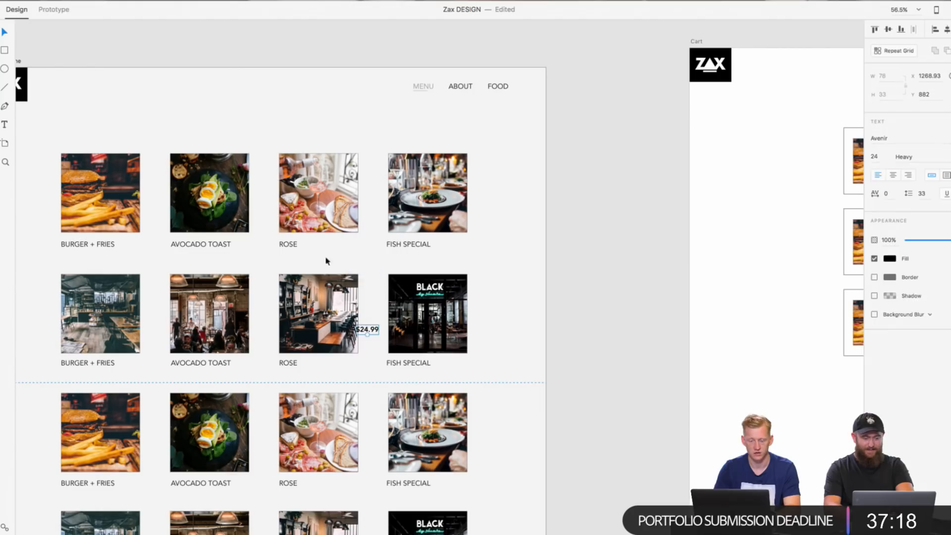
pyautogui.click(373, 337)
pyautogui.moveTo(378, 344); pyautogui.dragTo(149, 245)
pyautogui.press('Delete')
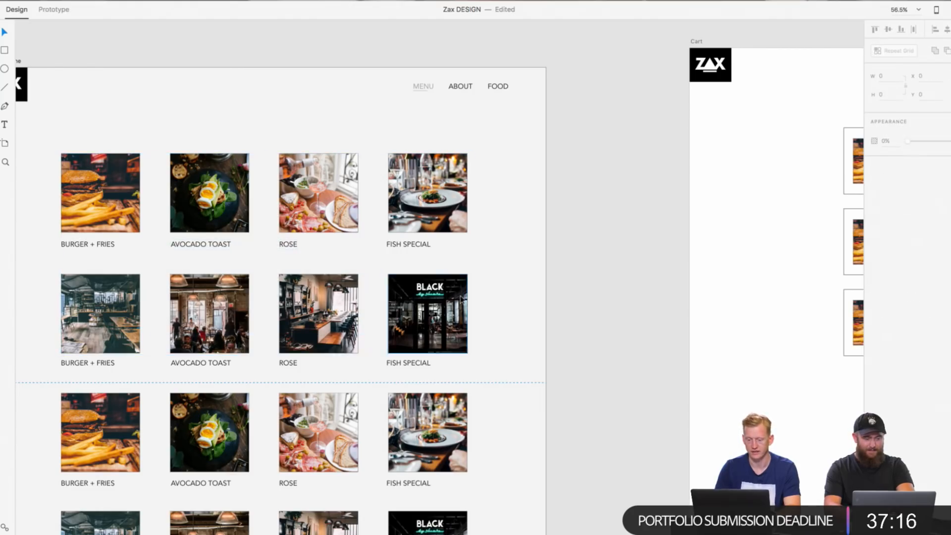
# Step: Paste the $24.99 price on the Order Online artboard and place it left-aligned beneath the first Burger + Fries label
pyautogui.rightClick(501, 260)
pyautogui.click(523, 261)
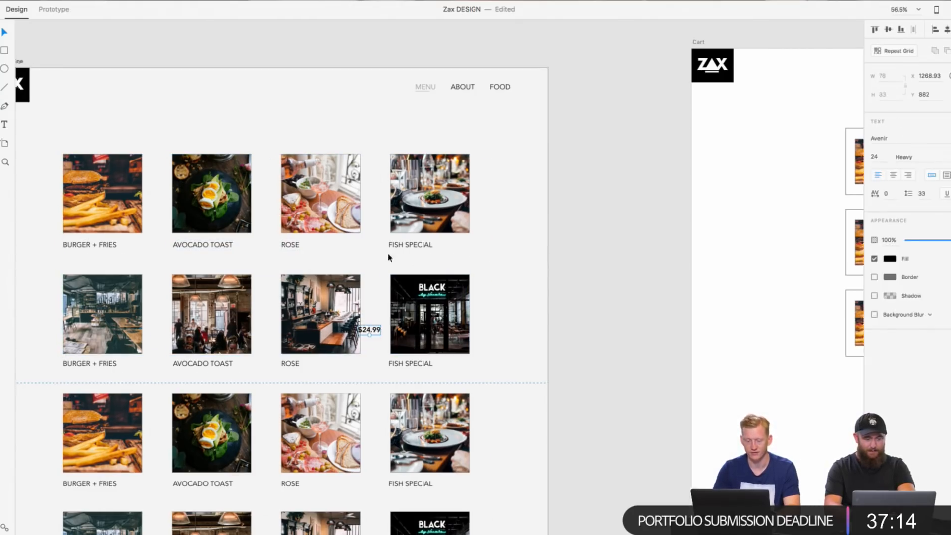
pyautogui.hscroll(-5, 474, 358)
pyautogui.scroll(2, 473, 358)
pyautogui.moveTo(474, 357); pyautogui.dragTo(179, 284)
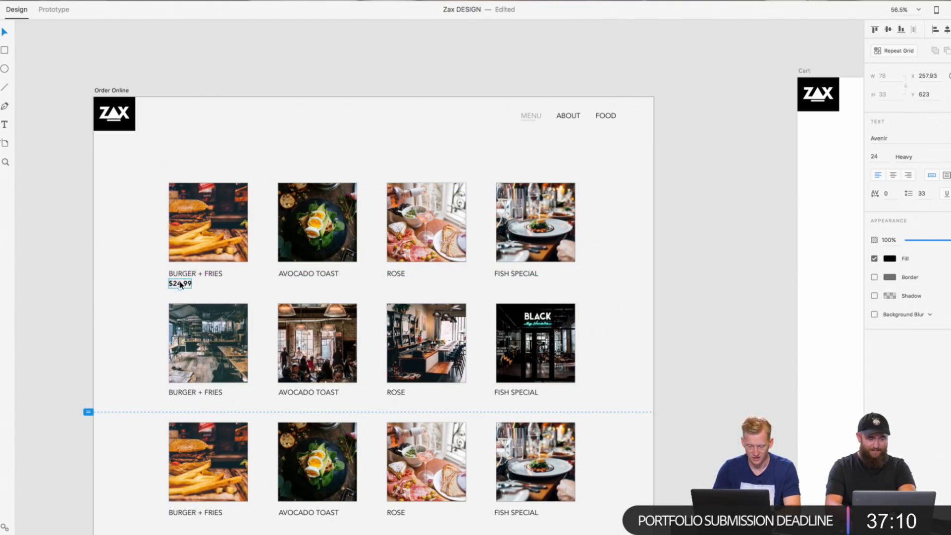
pyautogui.scroll(5, 179, 285)
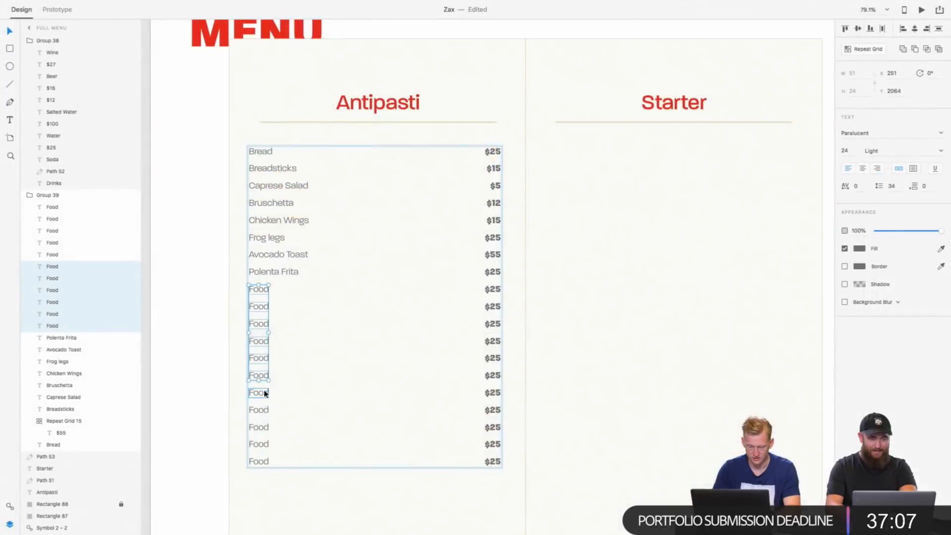
# Step: Delete all remaining Food placeholder names below Polenta Frita in the menu's Antipasti list
pyautogui.keyDown('shift'); pyautogui.click(266, 410); pyautogui.keyUp('shift')
pyautogui.keyDown('shift'); pyautogui.click(266, 427); pyautogui.keyUp('shift')
pyautogui.keyDown('shift'); pyautogui.click(266, 444); pyautogui.keyUp('shift')
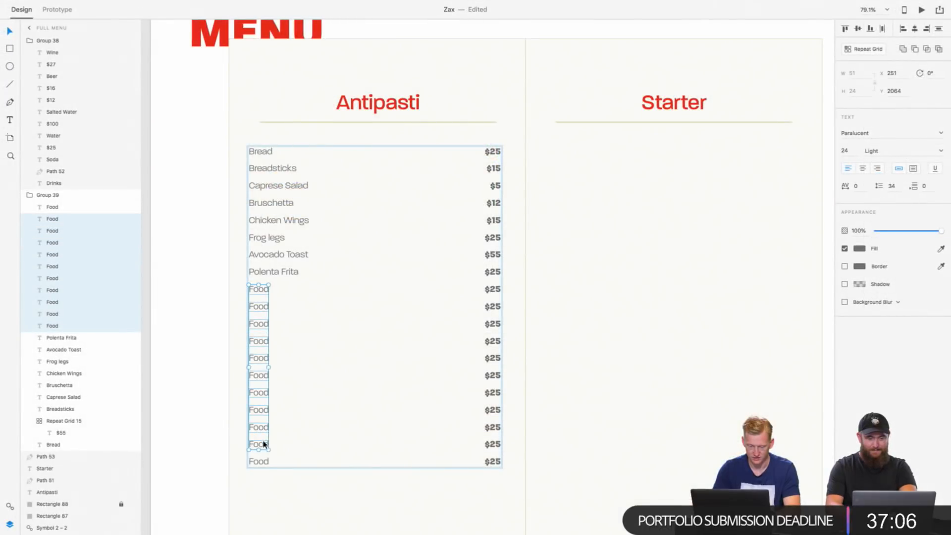
pyautogui.keyDown('shift'); pyautogui.click(266, 463); pyautogui.keyUp('shift')
pyautogui.press('Delete')
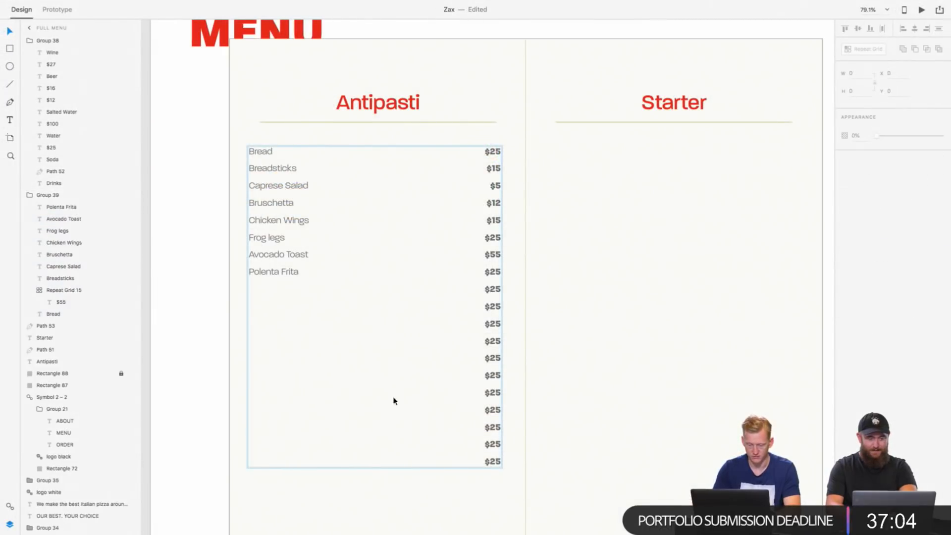
# Step: Shorten the Antipasti price repeat grid so it ends at the Polenta Frita row
pyautogui.click(495, 465)
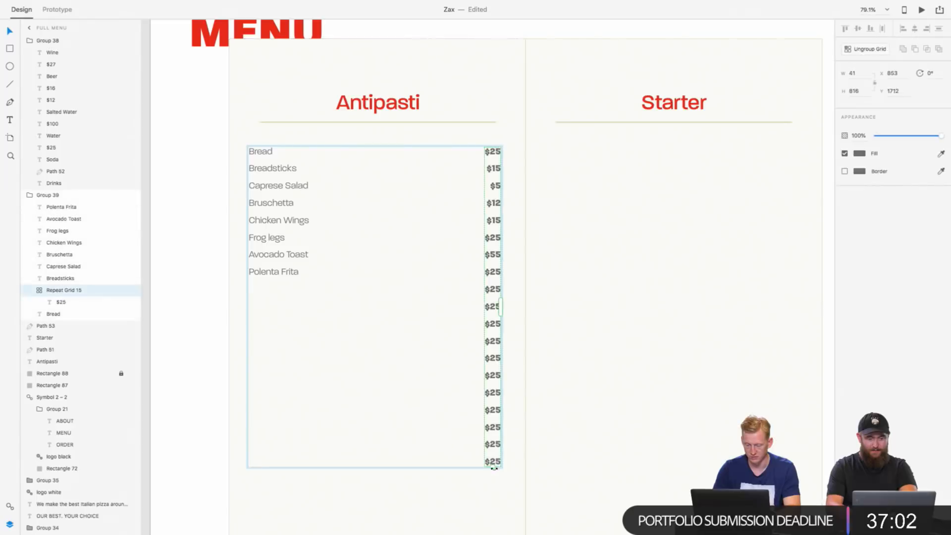
pyautogui.moveTo(493, 468); pyautogui.dragTo(495, 281)
pyautogui.click(559, 291)
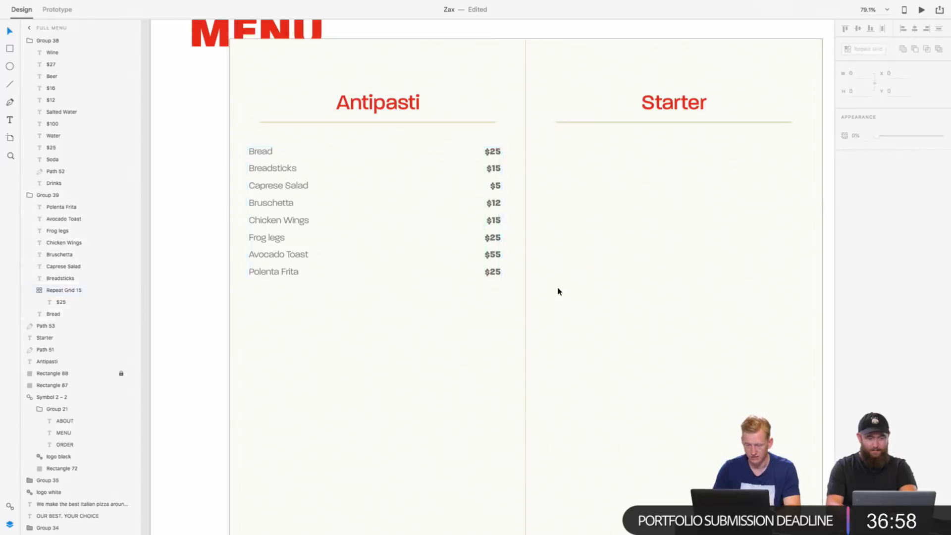
# Step: Duplicate the Antipasti heading, its divider line and the item list with prices directly below the original section
pyautogui.scroll(-5, 558, 291)
pyautogui.scroll(-1, 558, 291)
pyautogui.hscroll(1, 558, 291)
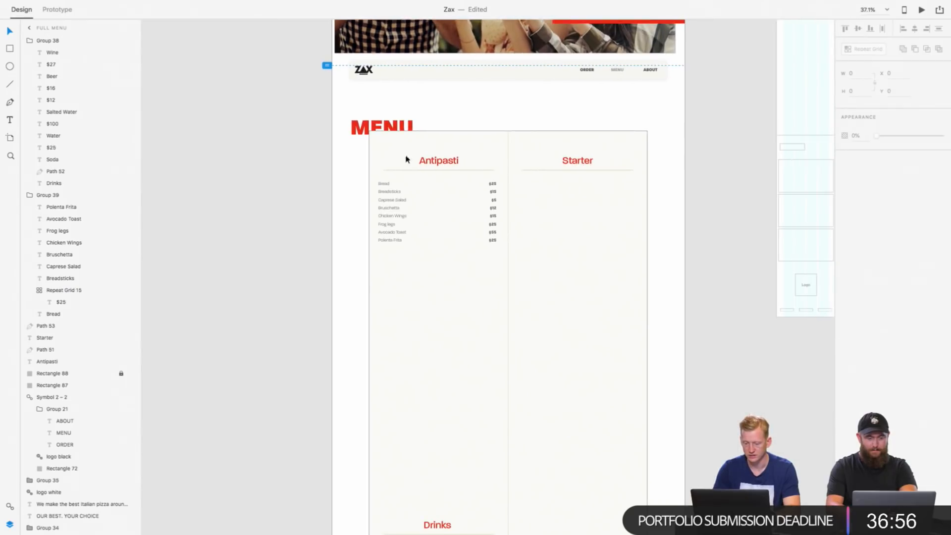
pyautogui.click(437, 161)
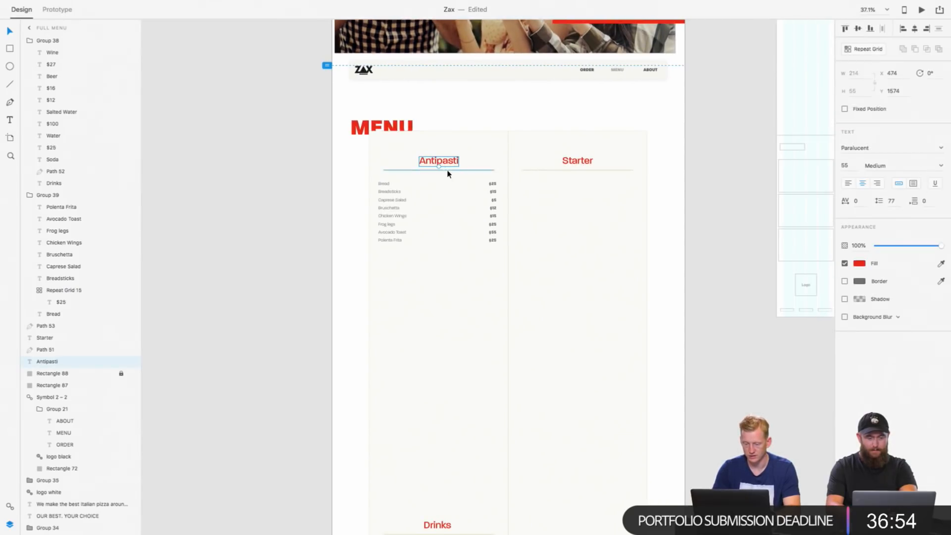
pyautogui.keyDown('shift'); pyautogui.click(448, 170); pyautogui.keyUp('shift')
pyautogui.click(492, 207)
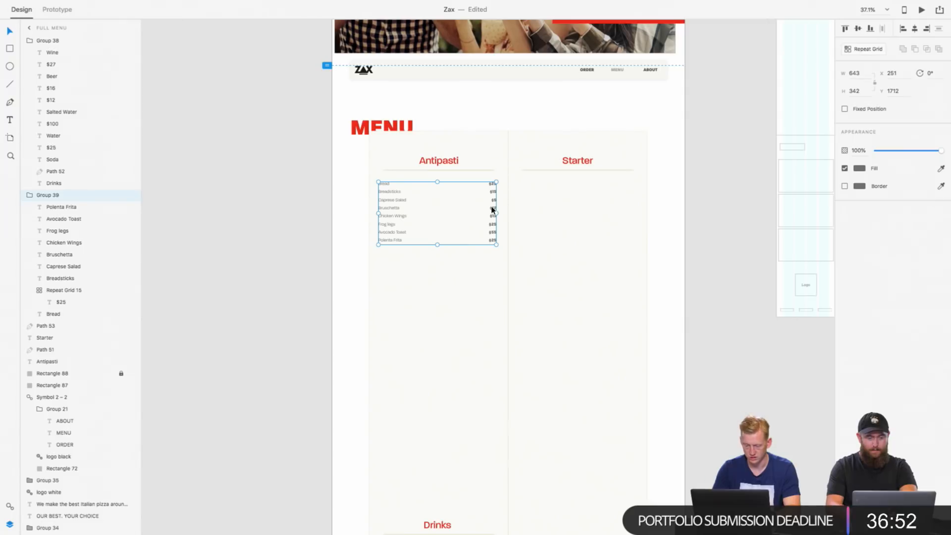
pyautogui.keyDown('shift'); pyautogui.click(452, 164); pyautogui.keyUp('shift')
pyautogui.keyDown('shift'); pyautogui.click(454, 169); pyautogui.keyUp('shift')
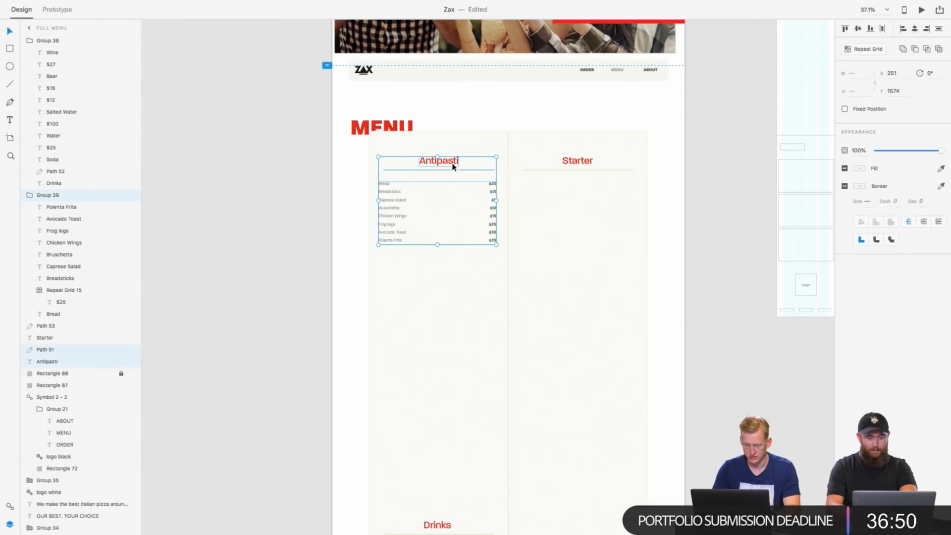
pyautogui.moveTo(452, 167); pyautogui.dragTo(444, 265)
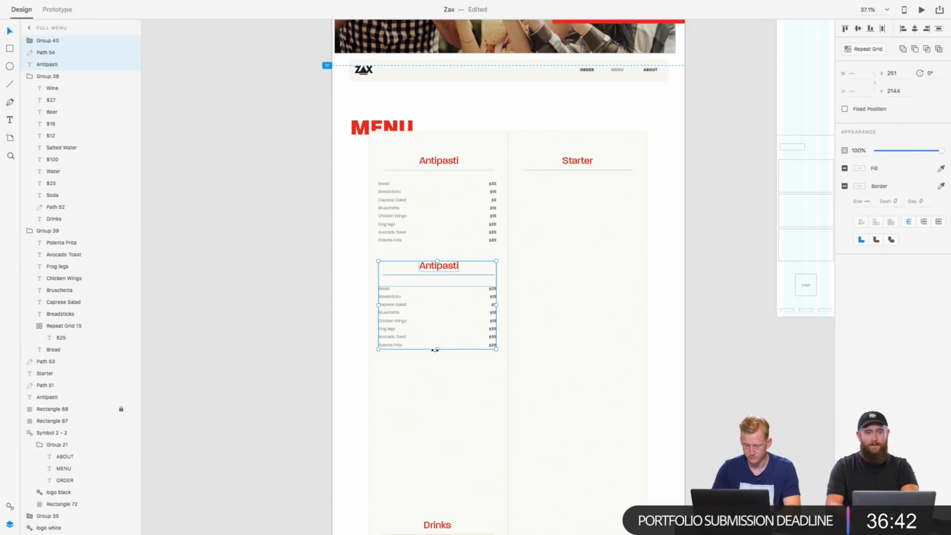
pyautogui.scroll(3, 434, 343)
pyautogui.click(434, 344)
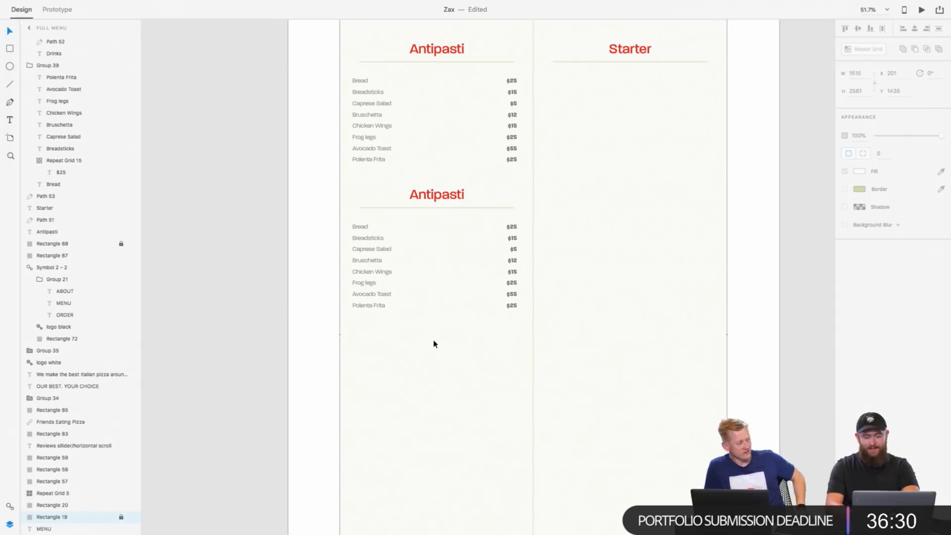
# Step: Select the Polenta Frita name and its price in the duplicated Antipasti list
pyautogui.click(380, 306)
pyautogui.click(381, 306)
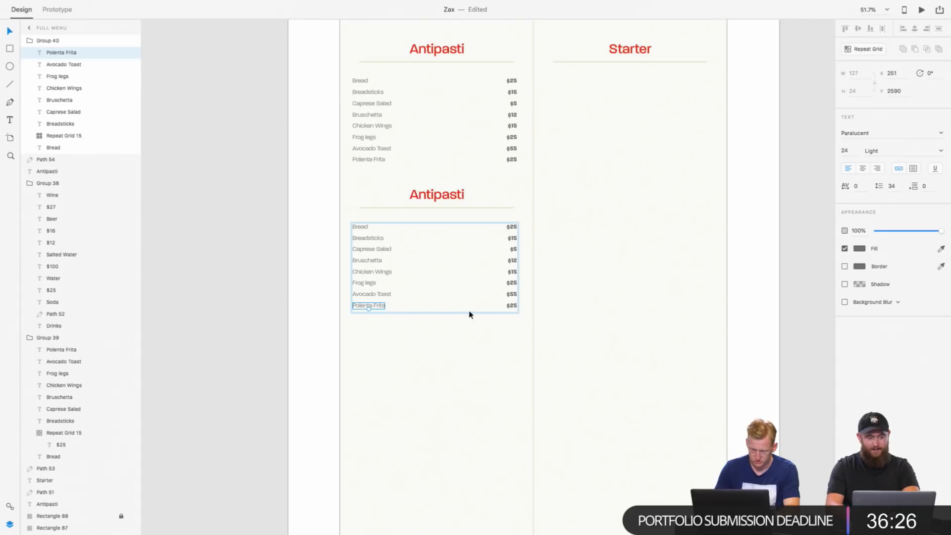
pyautogui.click(510, 308)
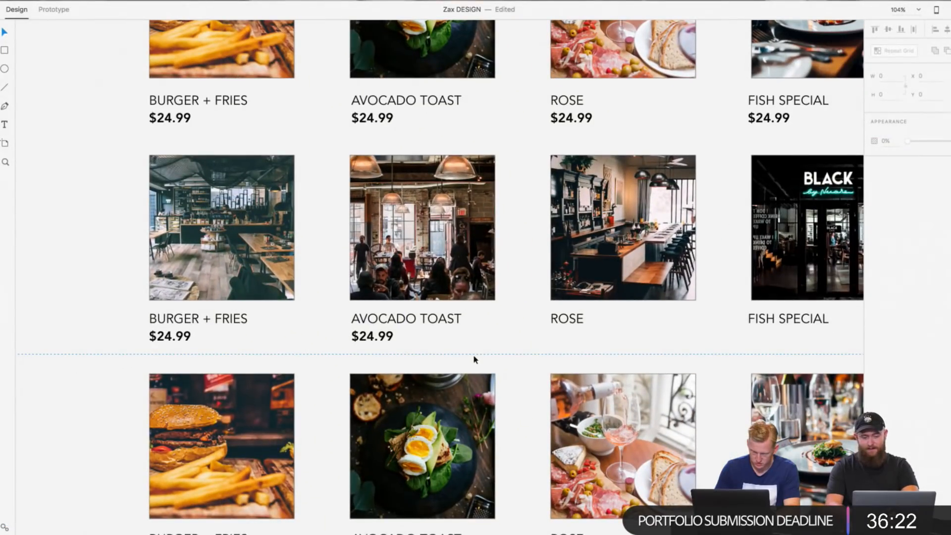
# Step: In the Zax DESIGN document, paste the $24.99 price and place it left-aligned beneath the second-row Rose label
pyautogui.rightClick(543, 351)
pyautogui.click(558, 355)
pyautogui.moveTo(171, 119); pyautogui.dragTo(580, 338)
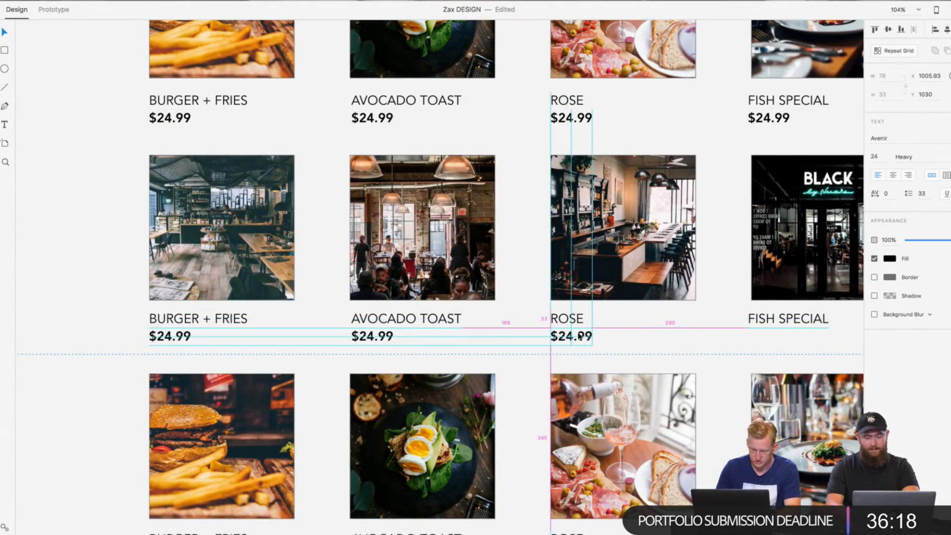
pyautogui.click(641, 335)
# Step: Paste the $24.99 price and place it beneath the second-row Fish Special label
pyautogui.hscroll(5, 641, 335)
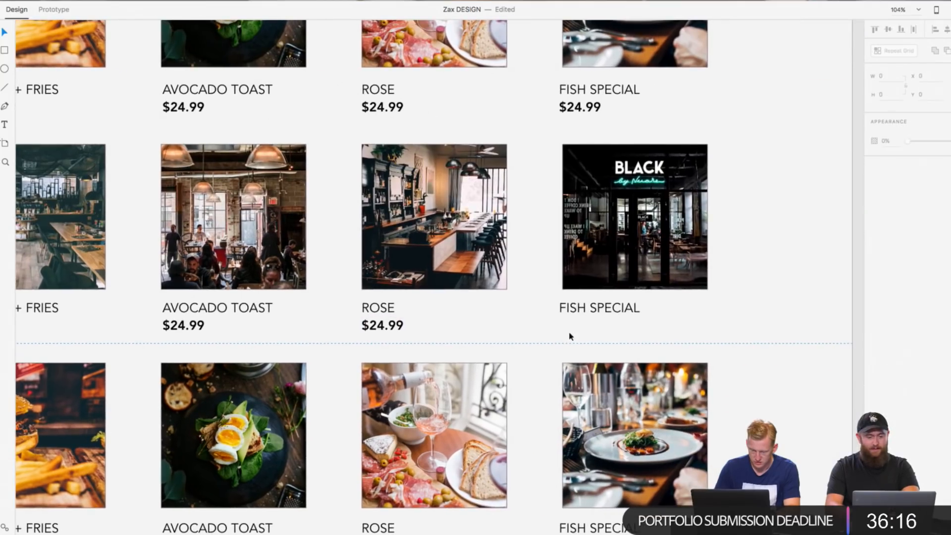
pyautogui.rightClick(571, 336)
pyautogui.click(584, 340)
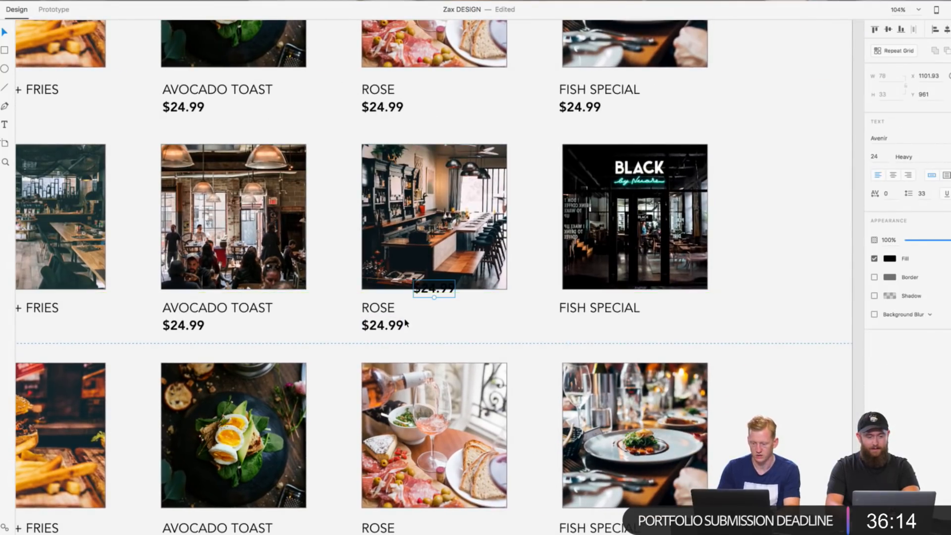
pyautogui.moveTo(435, 288); pyautogui.dragTo(584, 323)
pyautogui.click(502, 331)
# Step: Copy the four $24.99 prices from the first row of dishes on the Order Online artboard
pyautogui.scroll(-5, 502, 330)
pyautogui.hscroll(-5, 503, 330)
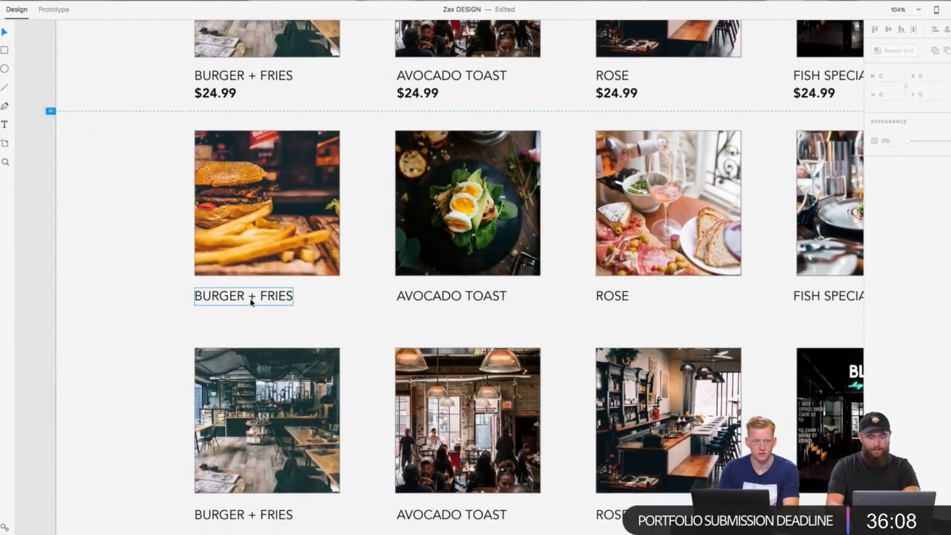
pyautogui.scroll(2, 290, 288)
pyautogui.scroll(-4, 290, 289)
pyautogui.scroll(-5, 290, 289)
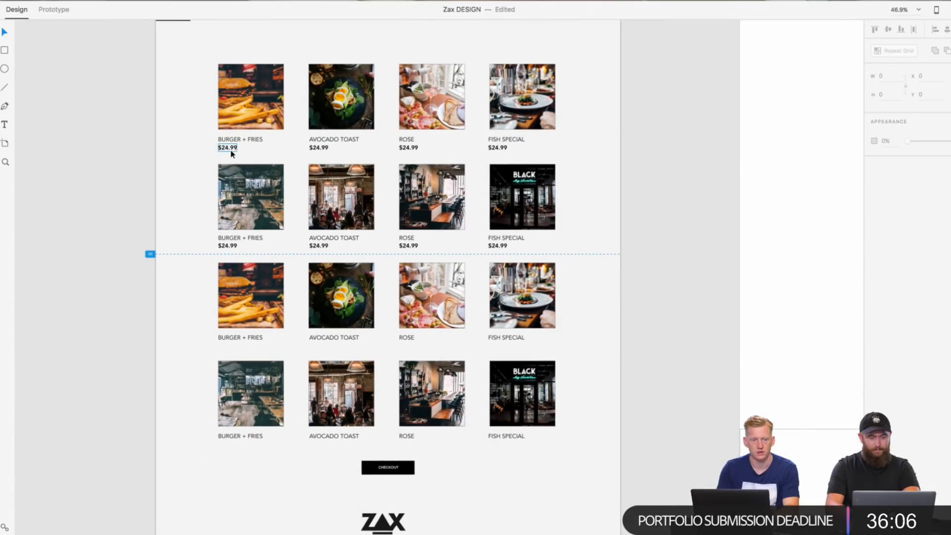
pyautogui.click(498, 148)
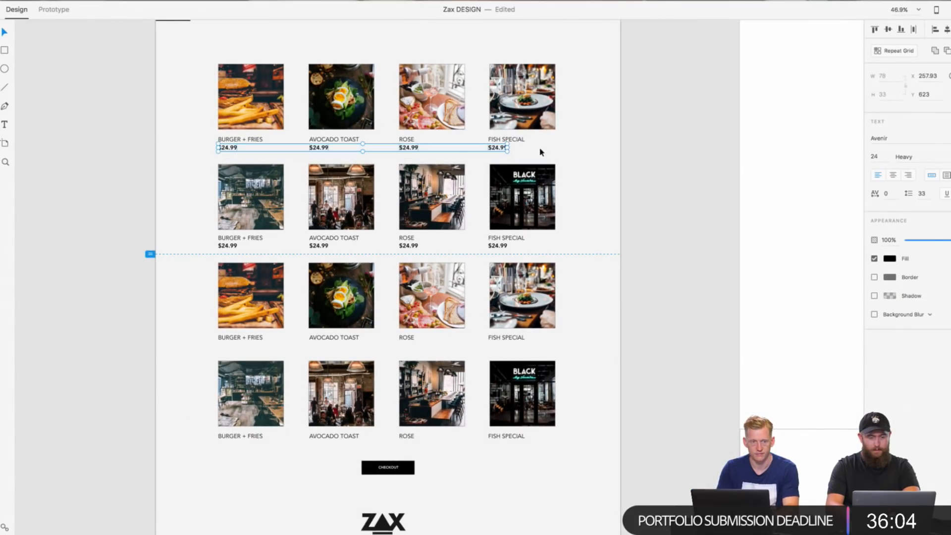
pyautogui.rightClick(496, 151)
pyautogui.click(514, 167)
# Step: Paste the row of four $24.99 prices and place it beneath the third-row dish labels
pyautogui.rightClick(653, 182)
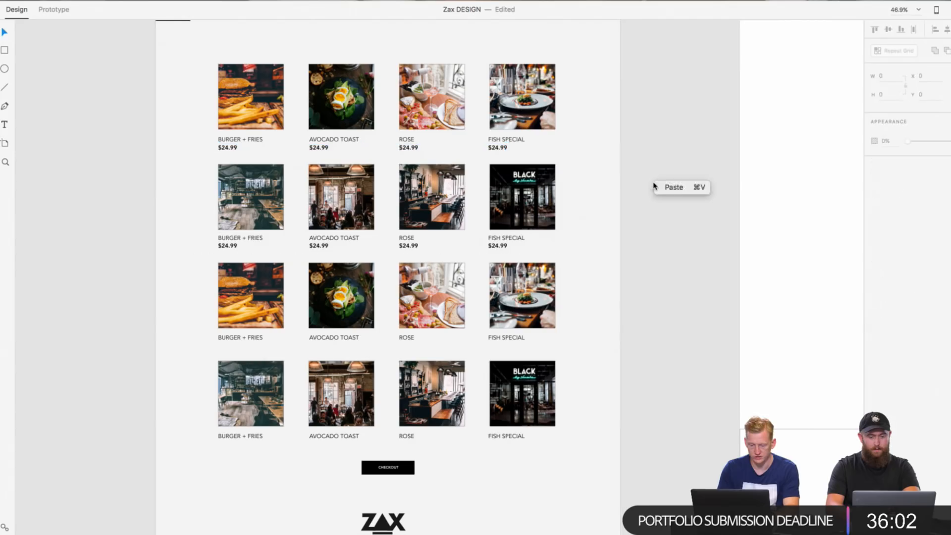
pyautogui.click(658, 188)
pyautogui.moveTo(487, 138); pyautogui.dragTo(493, 346)
pyautogui.click(555, 350)
pyautogui.rightClick(554, 348)
pyautogui.click(561, 352)
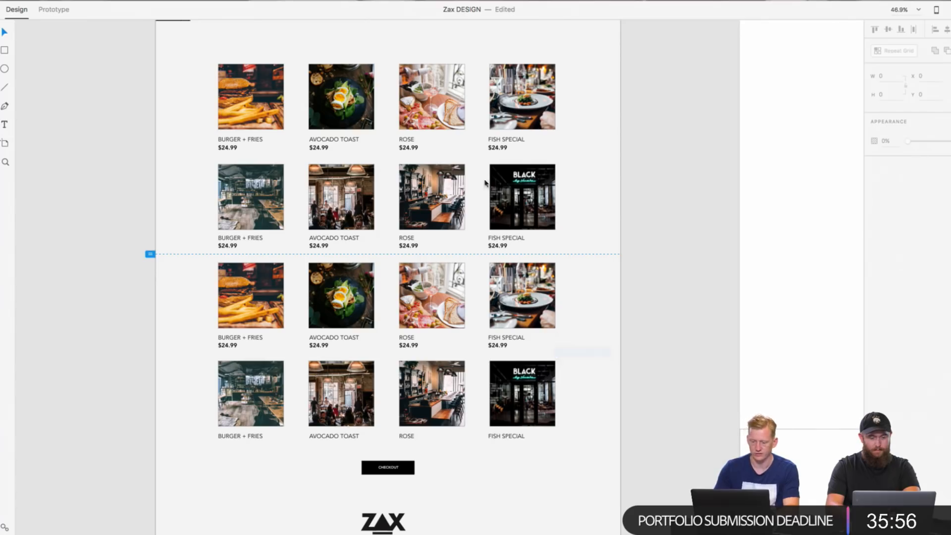
pyautogui.moveTo(443, 149); pyautogui.dragTo(445, 269)
pyautogui.click(616, 242)
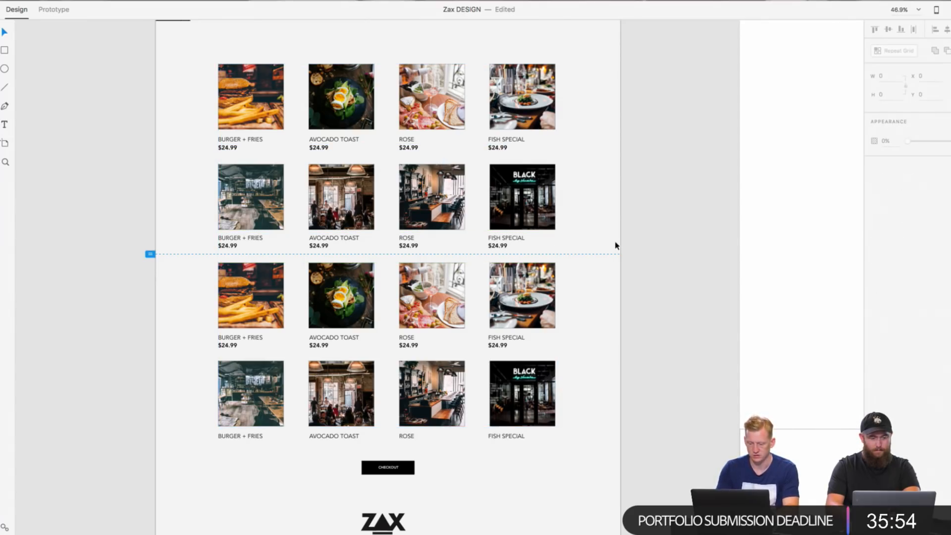
# Step: Paste the row of four $24.99 prices and place it beneath the fourth-row dish labels
pyautogui.rightClick(584, 381)
pyautogui.click(600, 387)
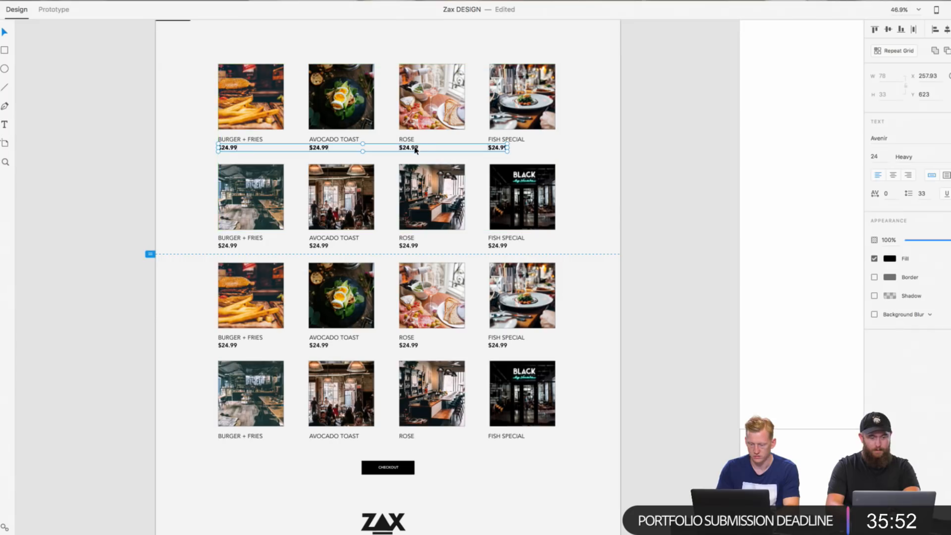
pyautogui.moveTo(415, 147); pyautogui.dragTo(418, 444)
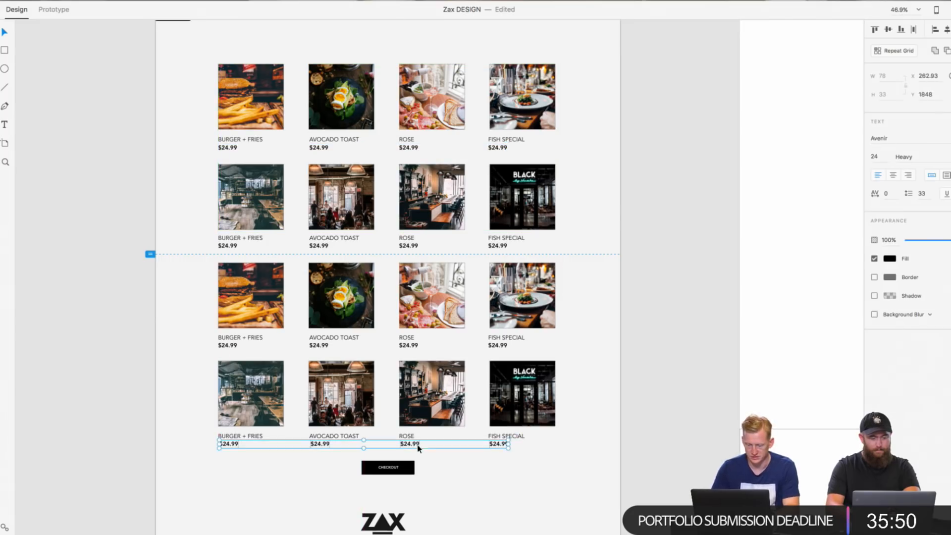
pyautogui.click(613, 440)
# Step: Move the Checkout button slightly down to leave more space below the last row of prices
pyautogui.scroll(-1, 615, 439)
pyautogui.click(393, 467)
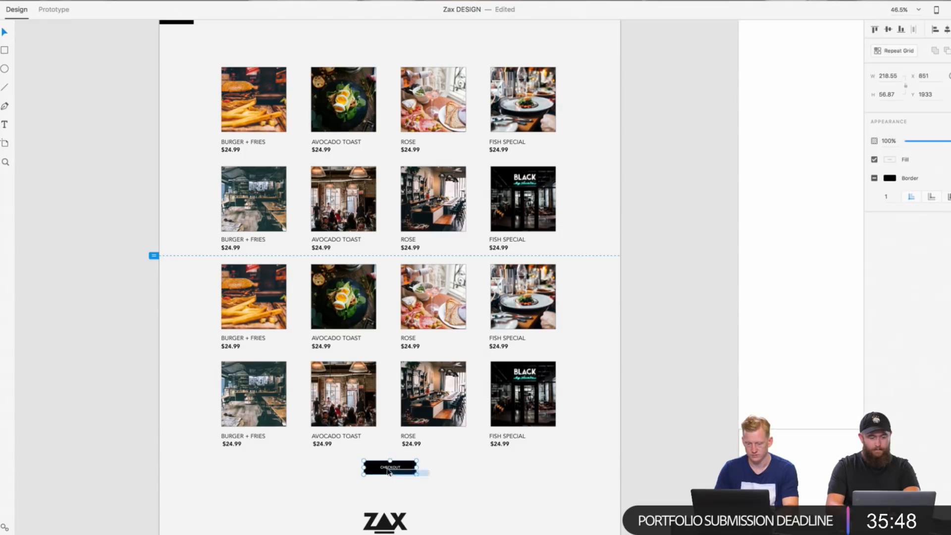
pyautogui.moveTo(389, 467); pyautogui.dragTo(388, 476)
pyautogui.click(457, 471)
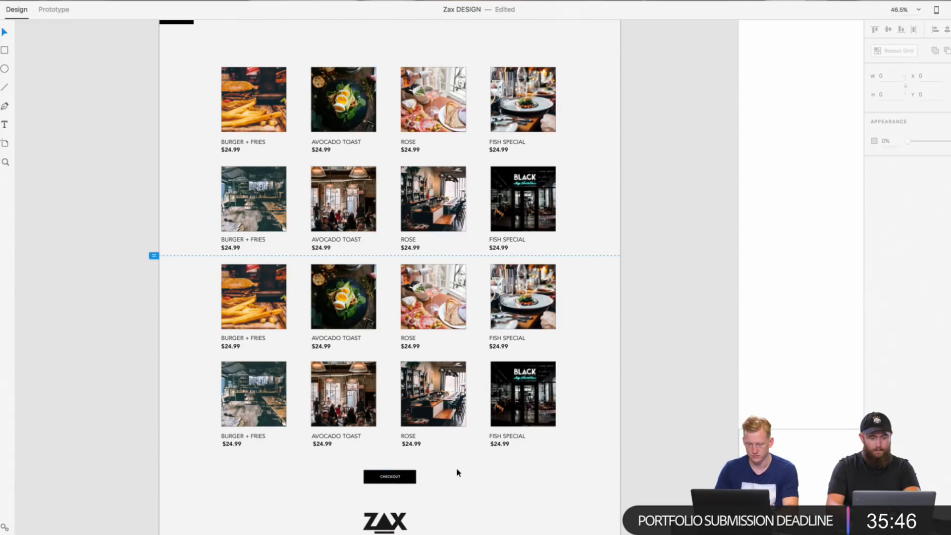
# Step: Draw a 367 × 367 square over the first-row Avocado Toast dish and align its upper edge with the photo
pyautogui.scroll(2, 456, 471)
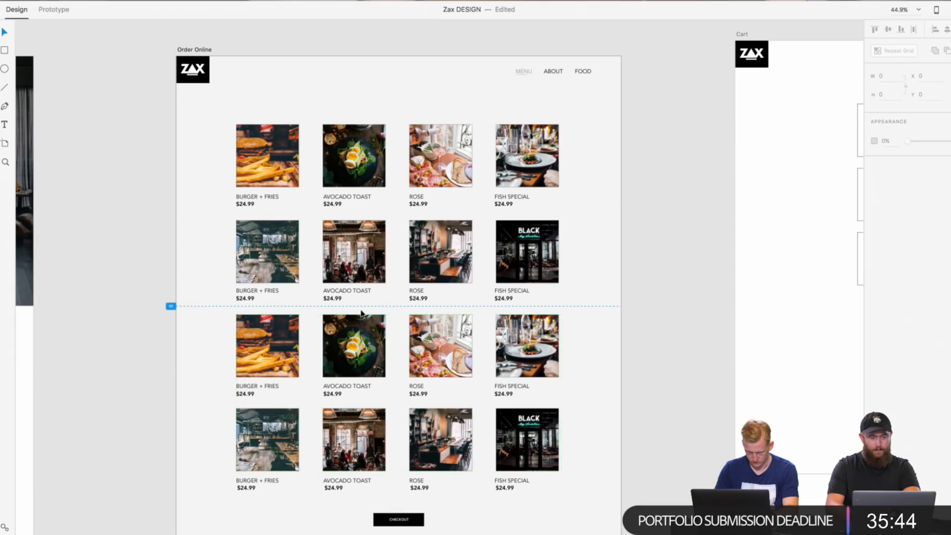
pyautogui.scroll(5, 361, 314)
pyautogui.scroll(4, 362, 314)
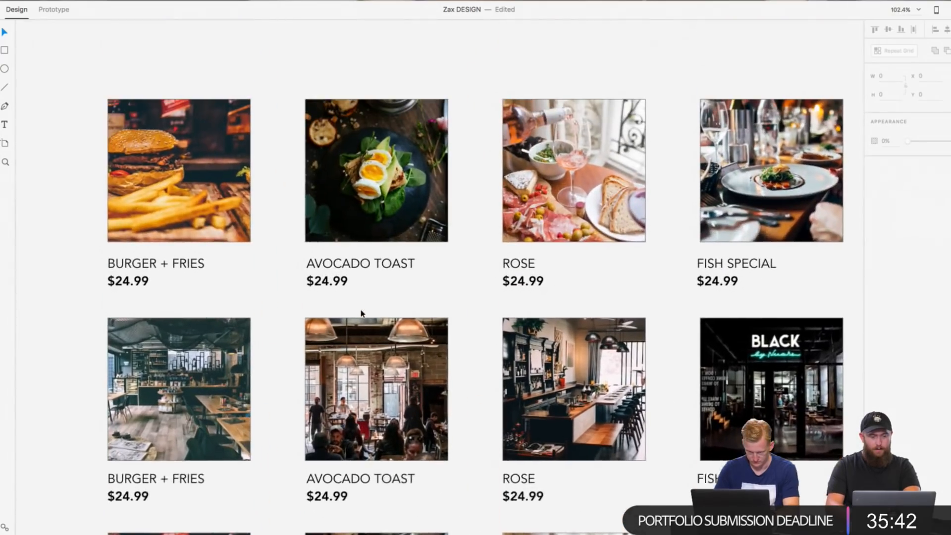
pyautogui.scroll(2, 361, 314)
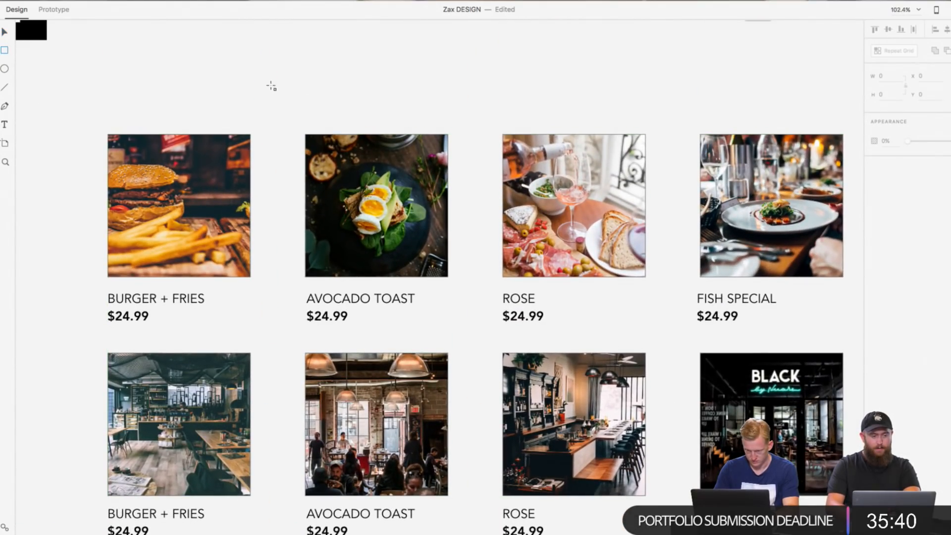
pyautogui.moveTo(294, 123); pyautogui.dragTo(487, 316)
pyautogui.press('v')
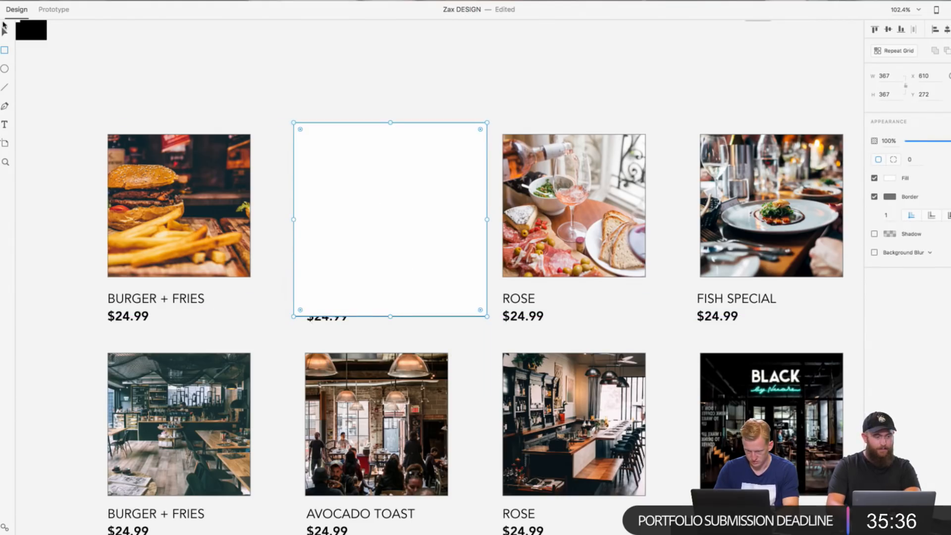
pyautogui.moveTo(407, 223); pyautogui.dragTo(399, 234)
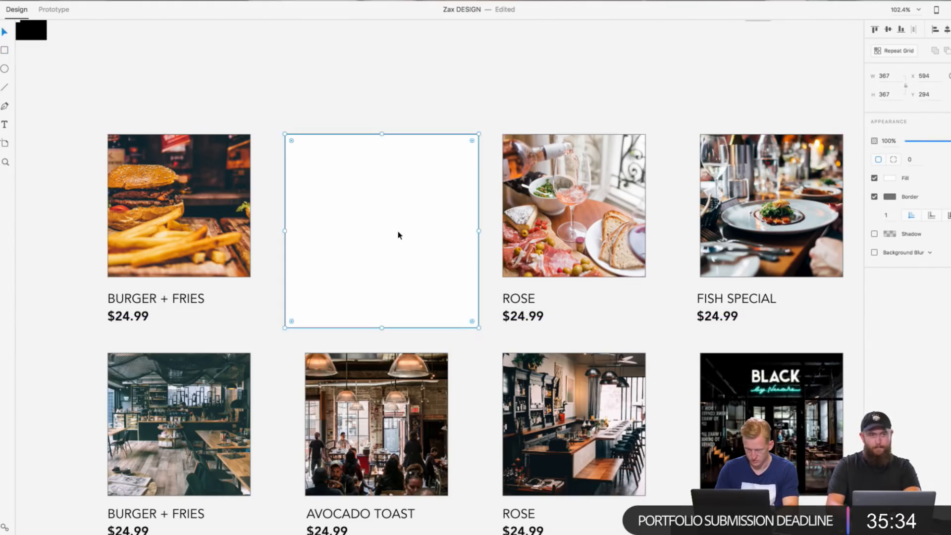
# Step: Give the square no fill and a #000000 border, and shift it to X 589, Y 284 around the Avocado Toast dish
pyautogui.click(875, 178)
pyautogui.click(890, 196)
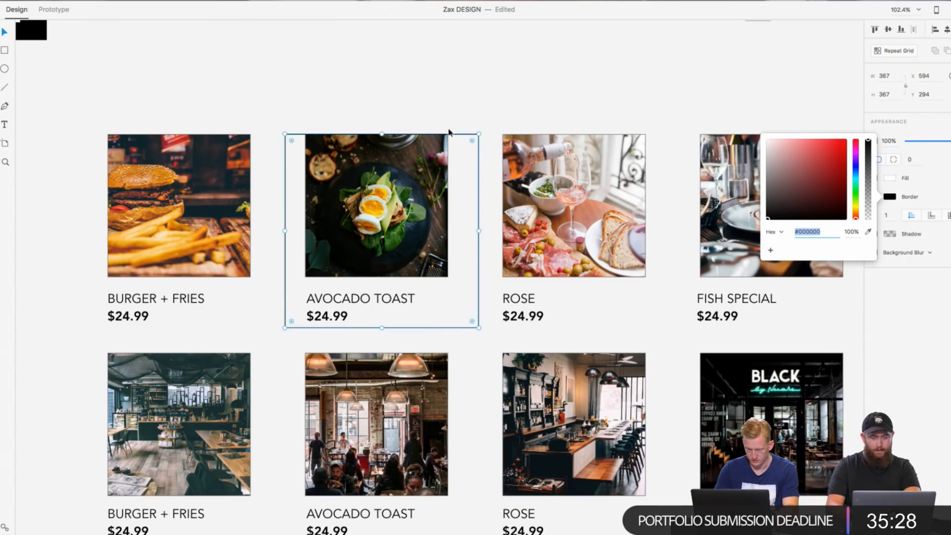
pyautogui.moveTo(450, 132); pyautogui.dragTo(447, 127)
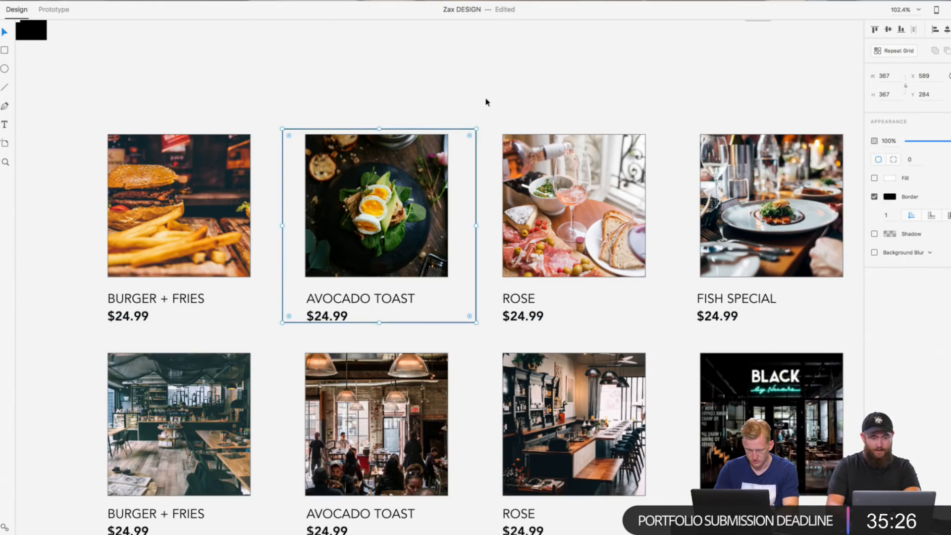
pyautogui.scroll(-5, 486, 97)
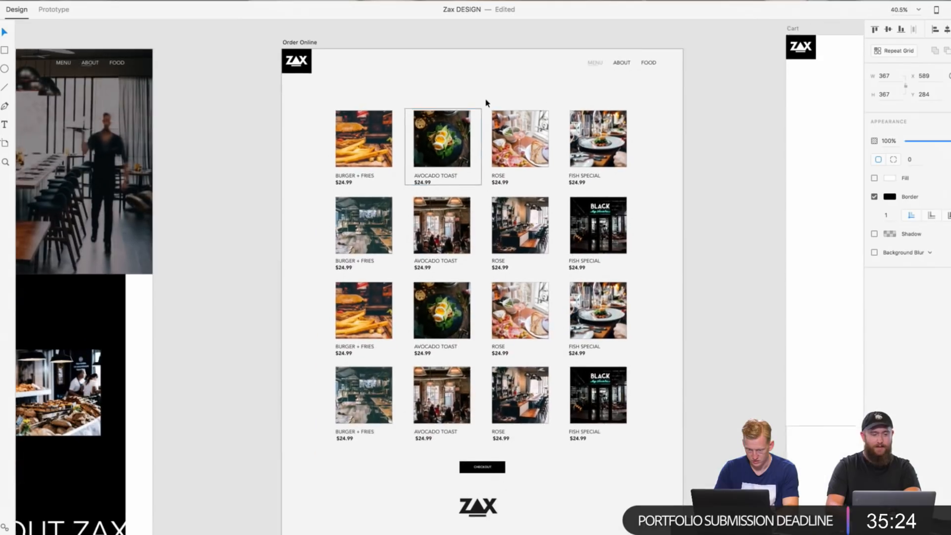
pyautogui.scroll(-1, 486, 100)
pyautogui.hscroll(1, 475, 104)
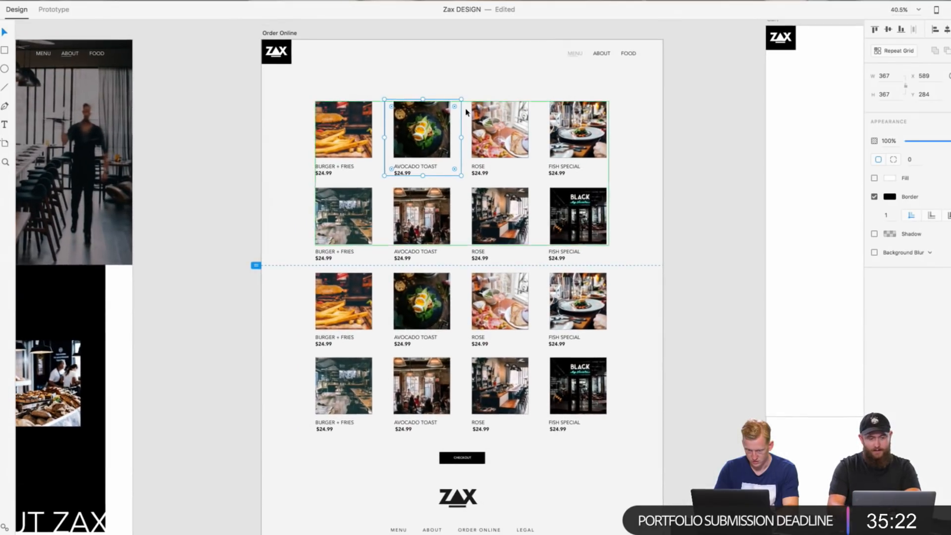
pyautogui.scroll(5, 466, 112)
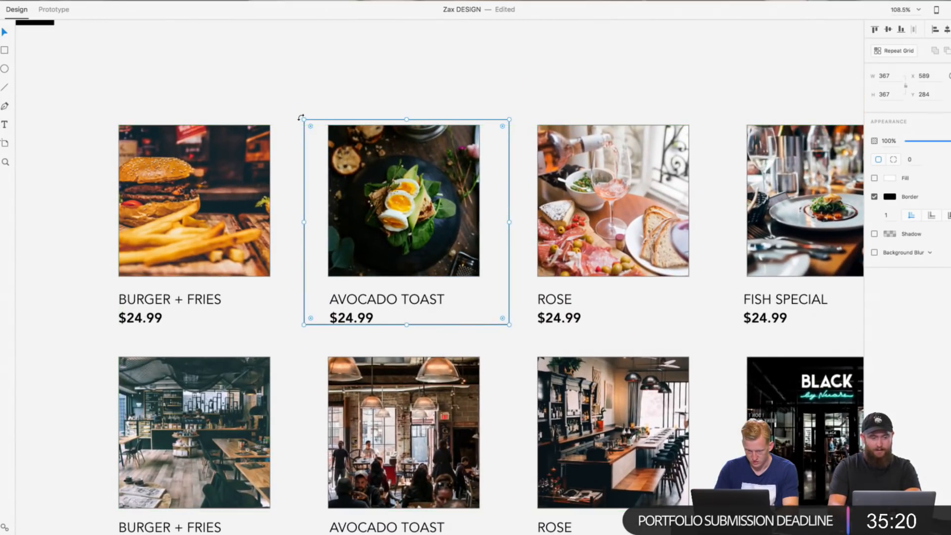
# Step: Enlarge the frame around the first-row Avocado Toast dish to 400 × 400 and nudge it slightly up
pyautogui.moveTo(302, 118); pyautogui.dragTo(293, 109)
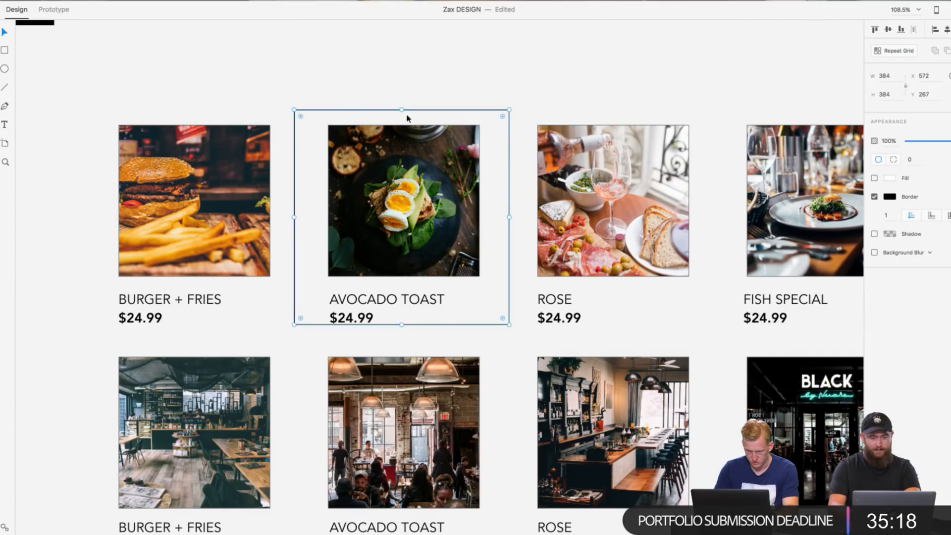
pyautogui.moveTo(508, 325); pyautogui.dragTo(519, 352)
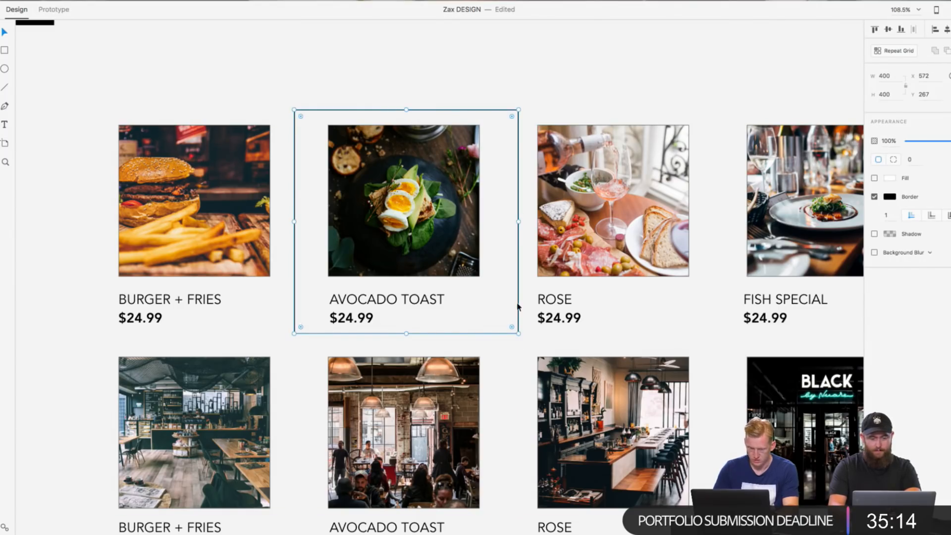
pyautogui.moveTo(518, 307); pyautogui.dragTo(516, 307)
pyautogui.click(553, 143)
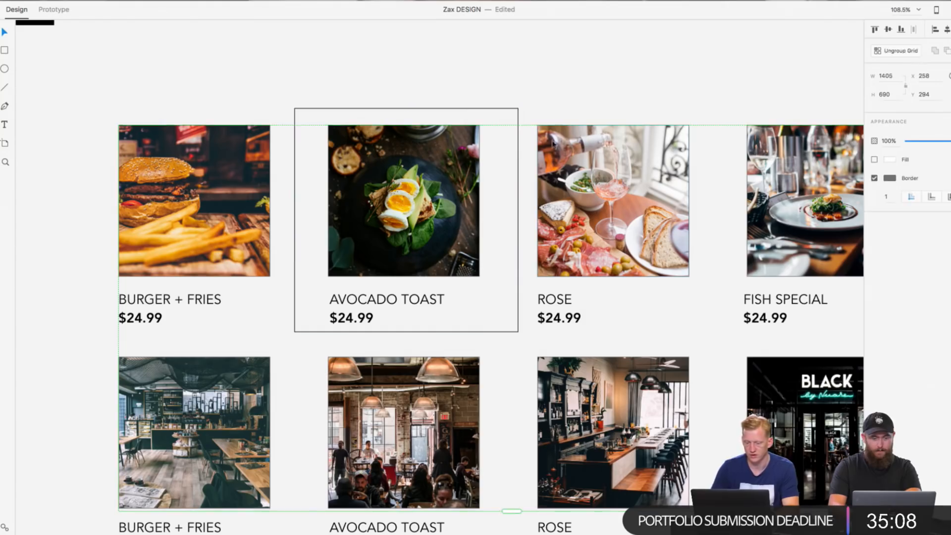
pyautogui.scroll(-10, 556, 94)
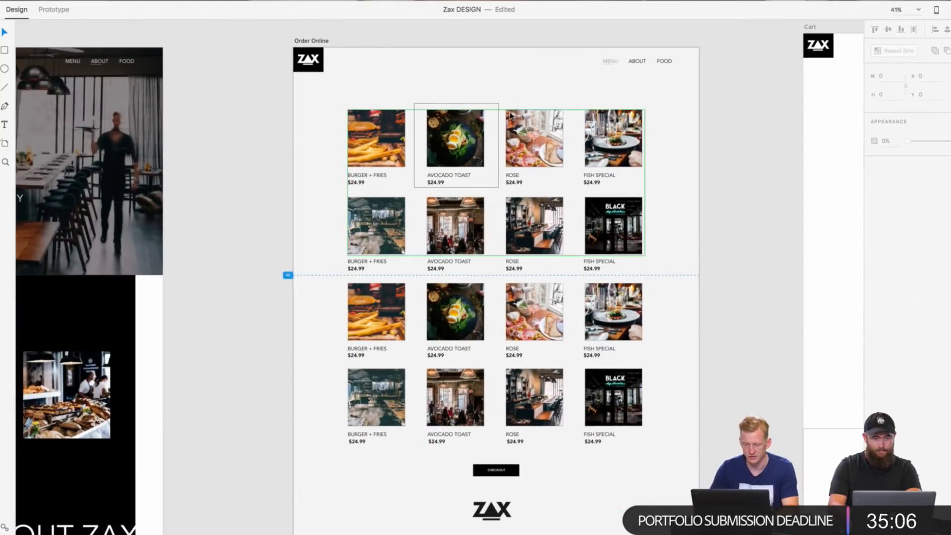
# Step: Resize the Avocado Toast frame to 368 × 392 and position it at X 588, Y 275
pyautogui.click(499, 124)
pyautogui.moveTo(499, 187); pyautogui.dragTo(494, 182)
pyautogui.click(517, 103)
pyautogui.click(467, 106)
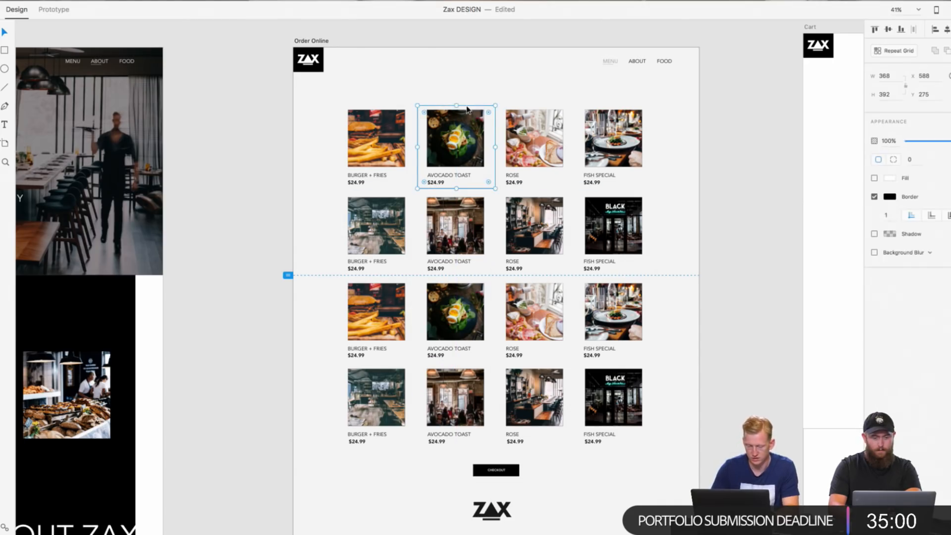
pyautogui.click(493, 92)
pyautogui.click(465, 105)
pyautogui.click(532, 86)
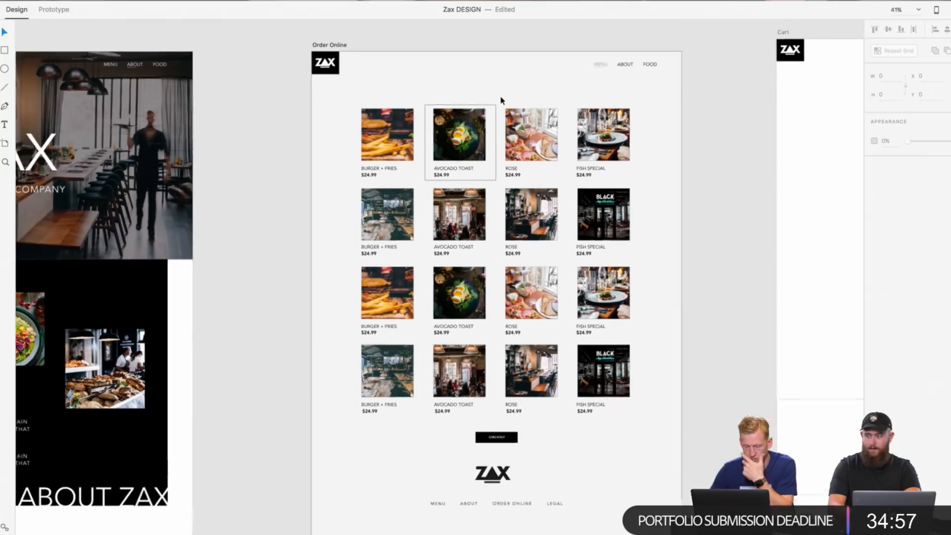
# Step: Examine the Martel's Pizza menu from the pizza menu image results in Safari, and return to the Zax document
pyautogui.scroll(-3, 501, 100)
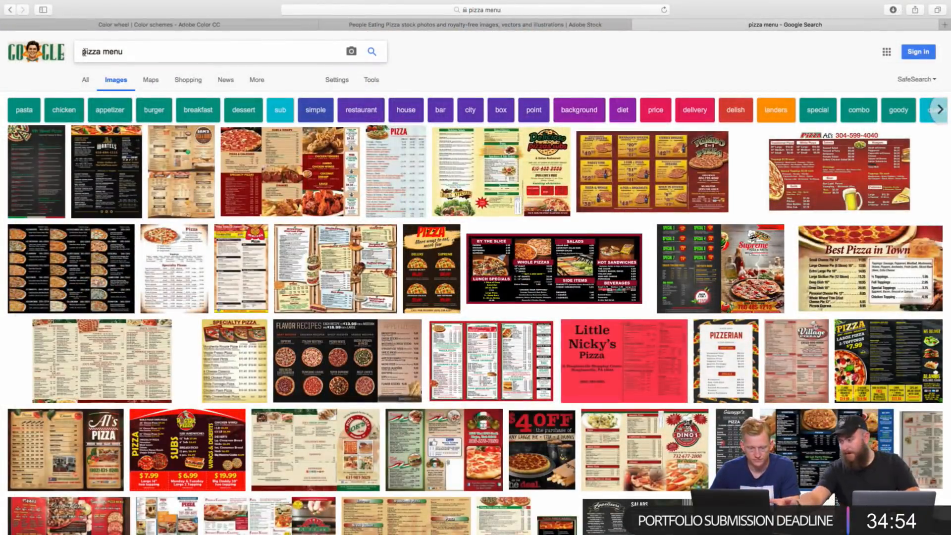
pyautogui.click(106, 169)
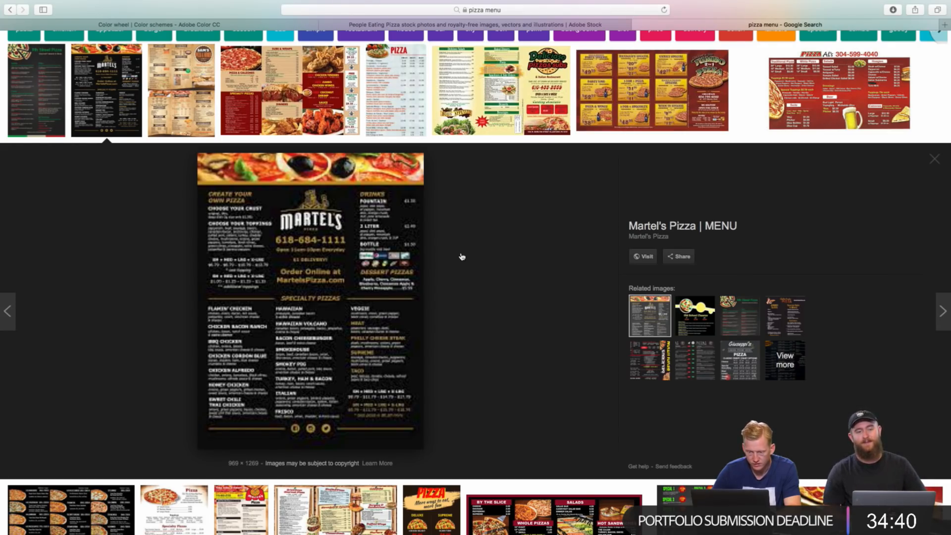
pyautogui.hotkey('ctrl', 'Left')
pyautogui.hotkey('ctrl', 'Right')
pyautogui.hotkey('ctrl', 'Right')
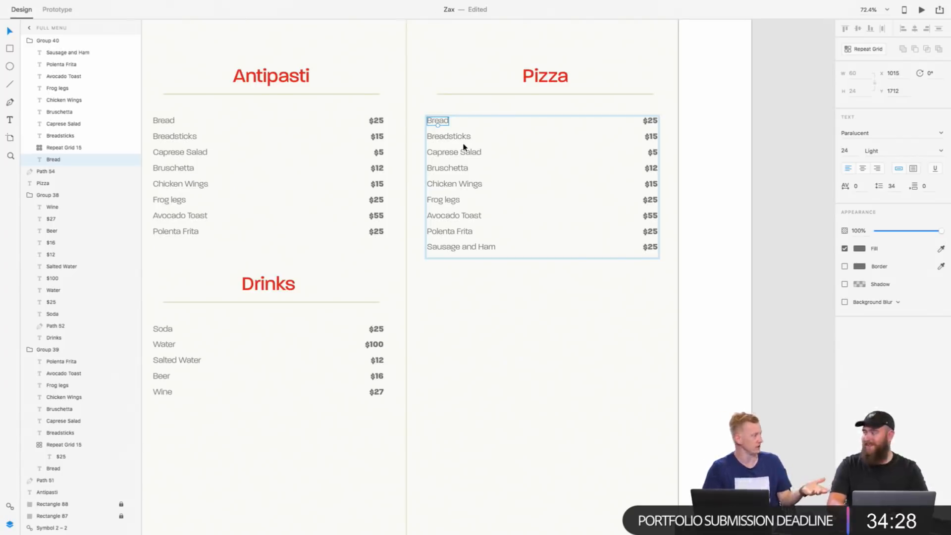
# Step: Rename the first item of the Pizza section from Bread to "Chicken Pizza"
pyautogui.doubleClick(446, 122)
pyautogui.press('Escape')
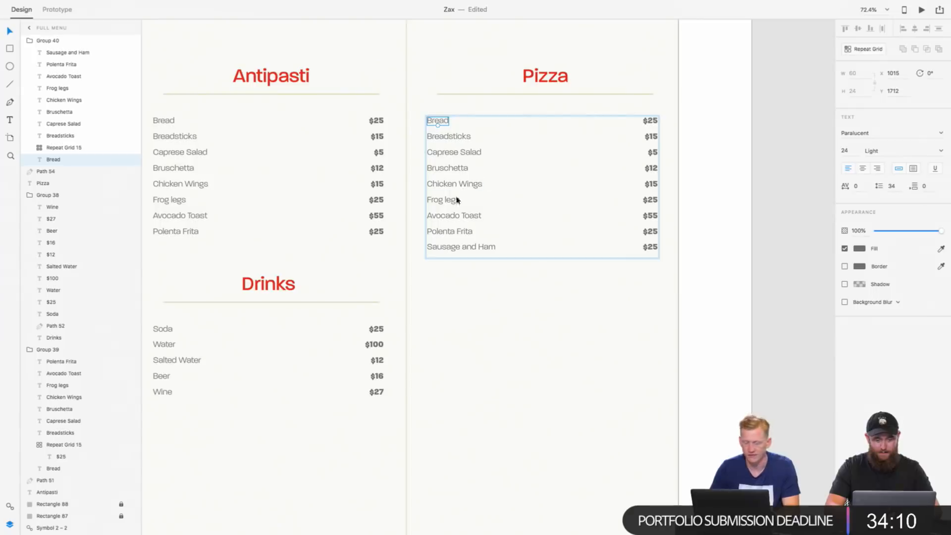
pyautogui.click(459, 138)
pyautogui.click(442, 124)
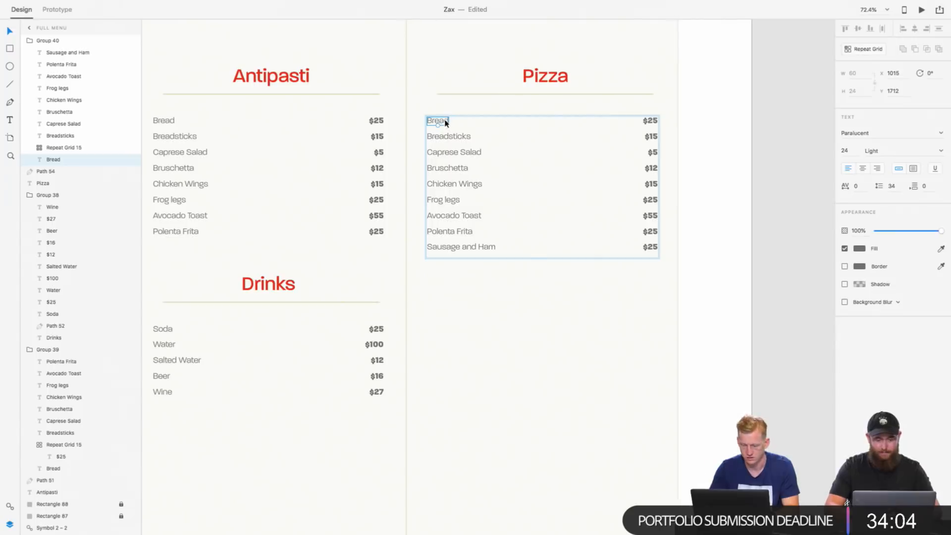
pyautogui.doubleClick(445, 121)
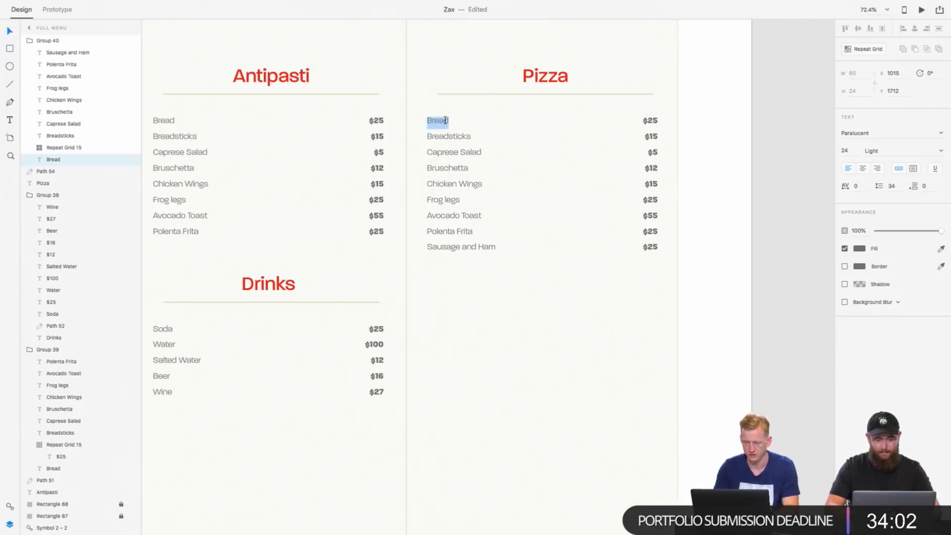
pyautogui.write('Chick')
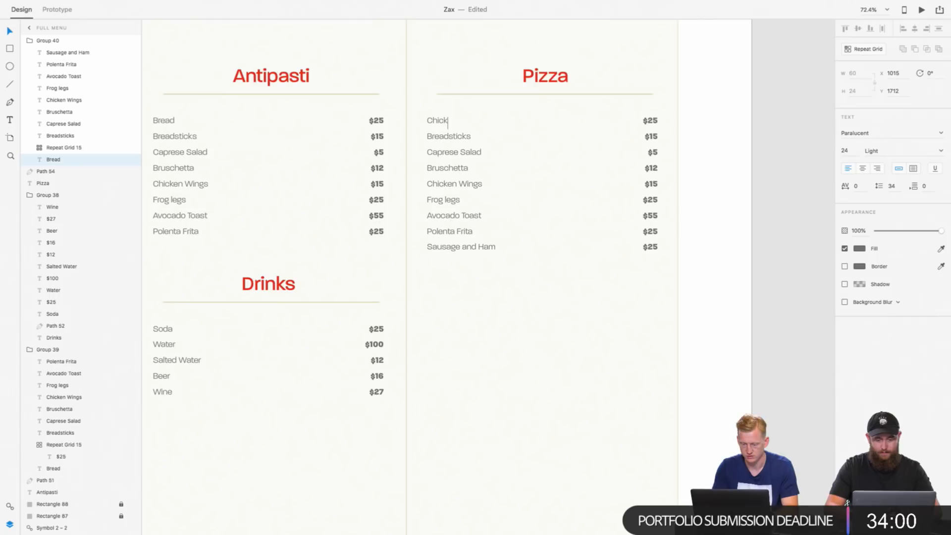
pyautogui.write('en ')
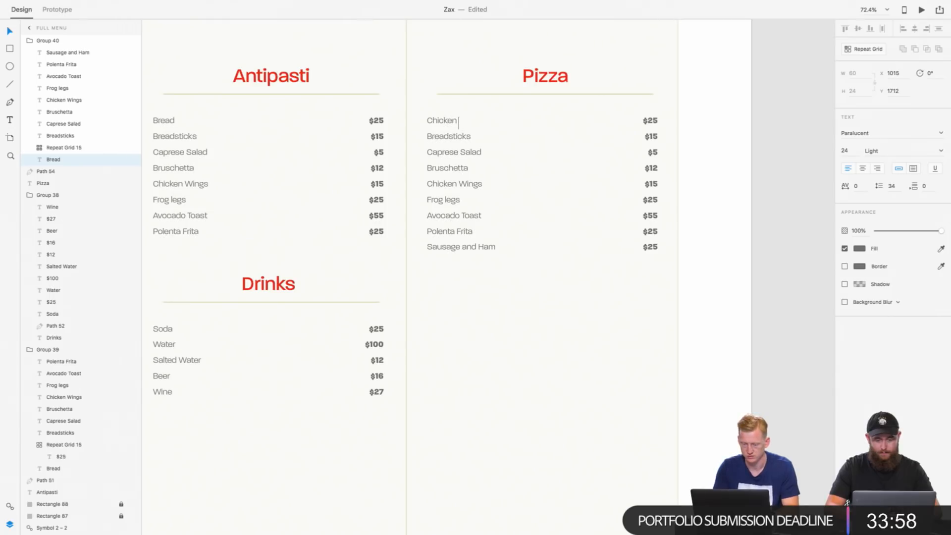
pyautogui.write('Pizza')
# Step: Switch to Safari, search images for "ititan pizza menu" and open the photo of the menu people restaurant & pizzeria
pyautogui.press('super+Tab')
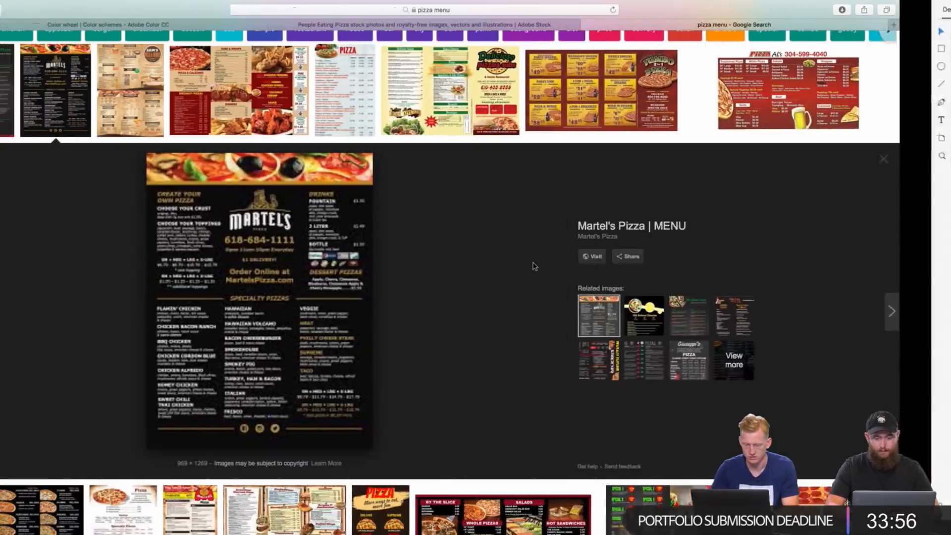
pyautogui.scroll(-1, 185, 117)
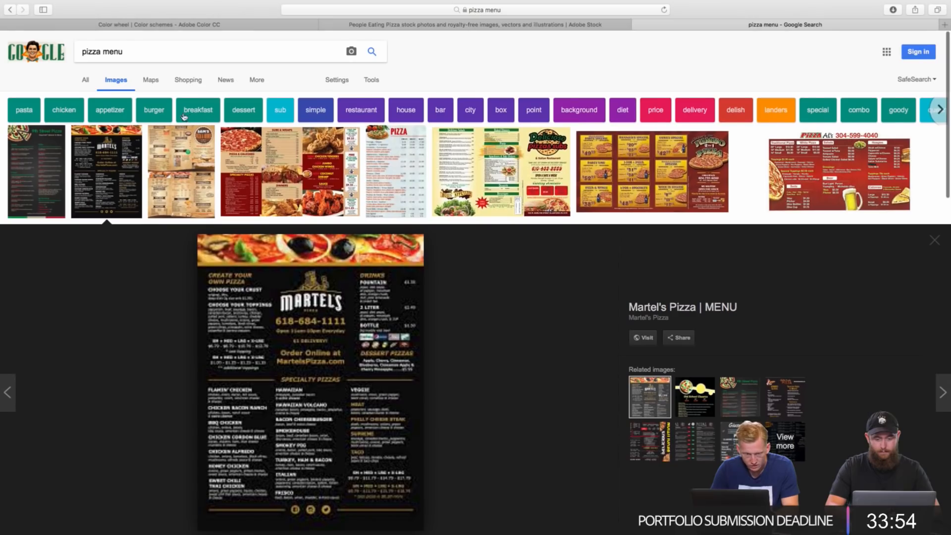
pyautogui.click(82, 52)
pyautogui.write('ititan')
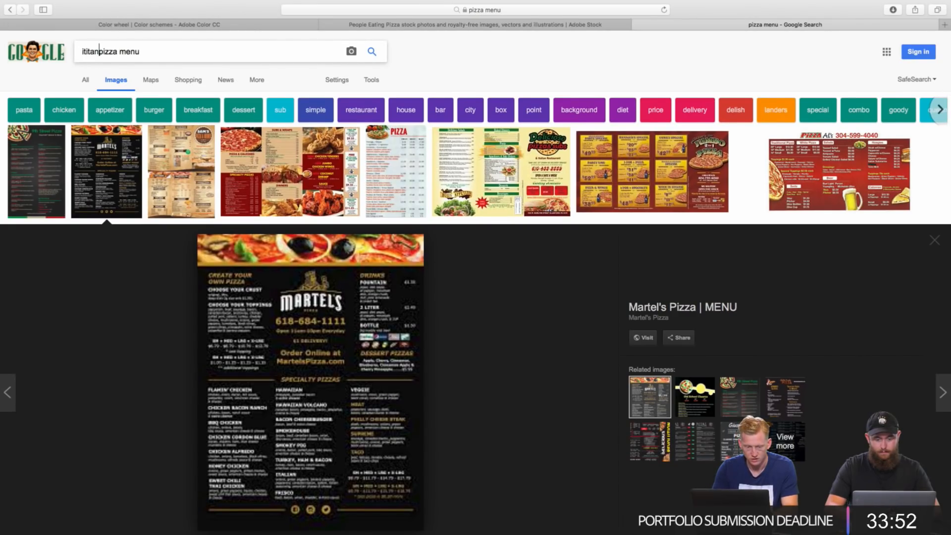
pyautogui.press('Return')
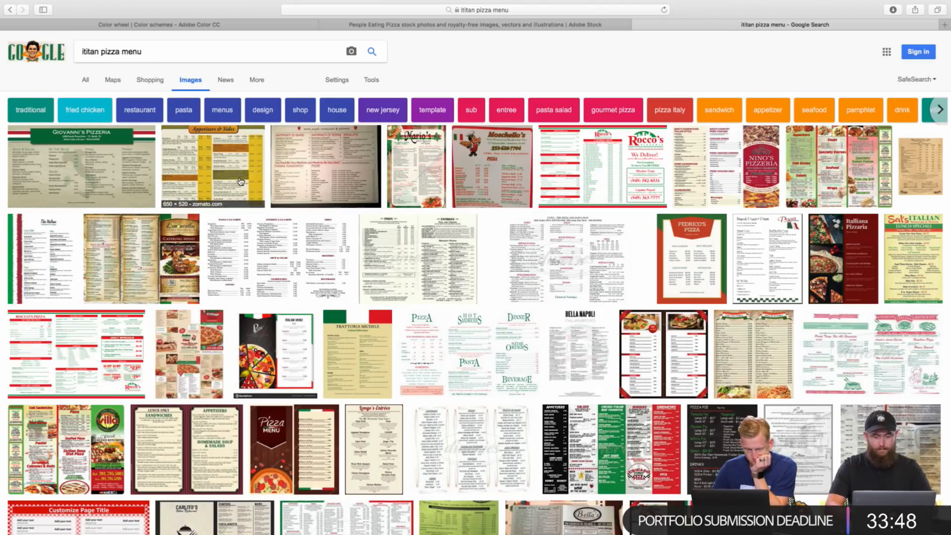
pyautogui.click(297, 185)
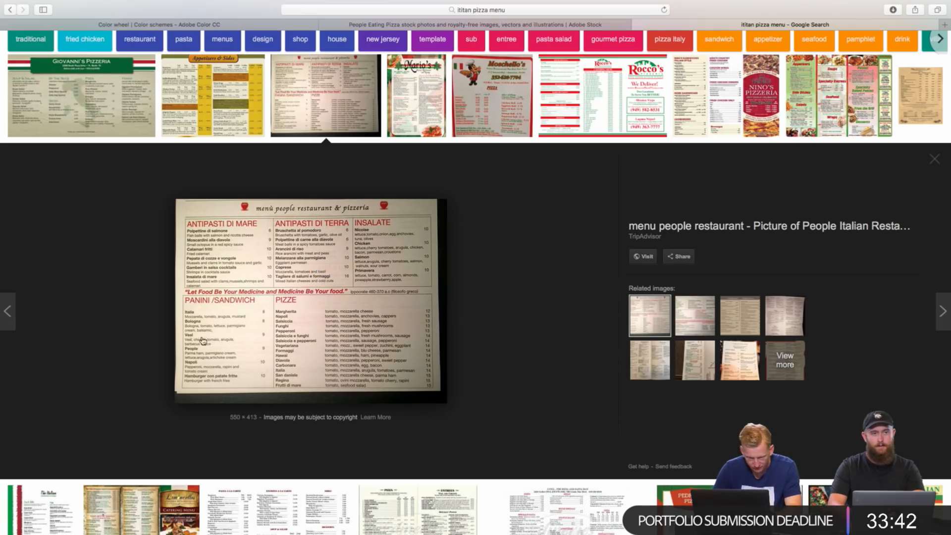
pyautogui.moveTo(204, 350); pyautogui.dragTo(792, 290)
pyautogui.hotkey('ctrl', 'Right')
pyautogui.hotkey('ctrl', 'Left')
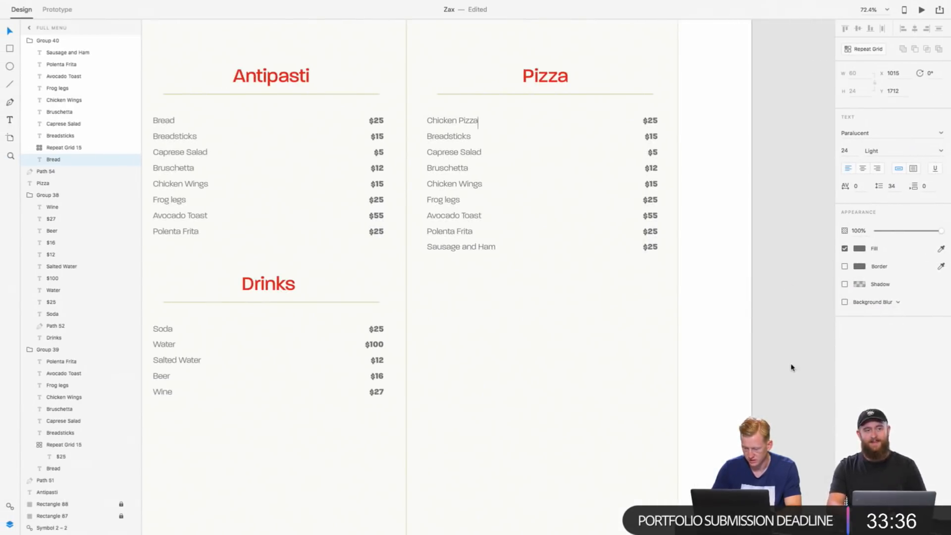
# Step: Finish the item text edit and examine the PANINI and PIZZE names in the enlarged restaurant menu photo in Safari
pyautogui.press('Escape')
pyautogui.scroll(-5, 792, 408)
pyautogui.hscroll(2, 792, 407)
pyautogui.scroll(-1, 792, 407)
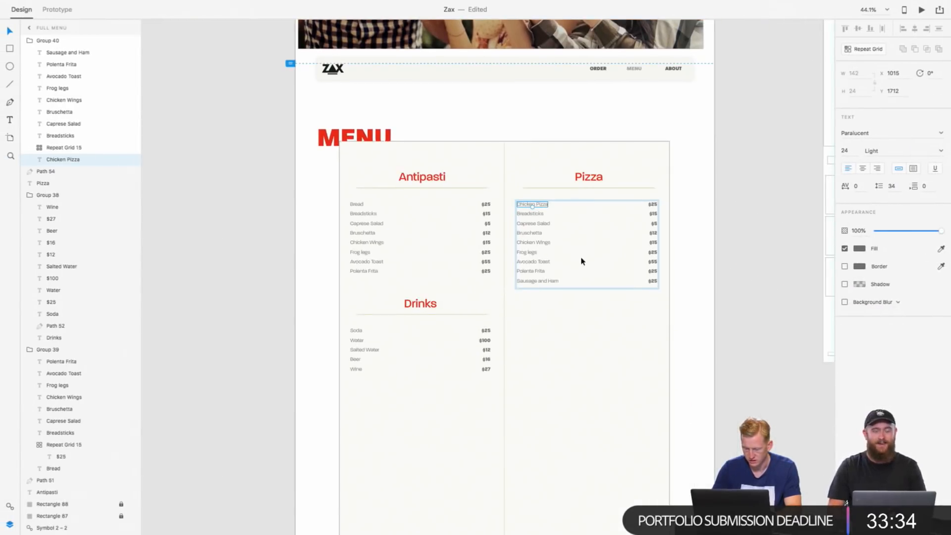
pyautogui.hotkey('ctrl', 'Left')
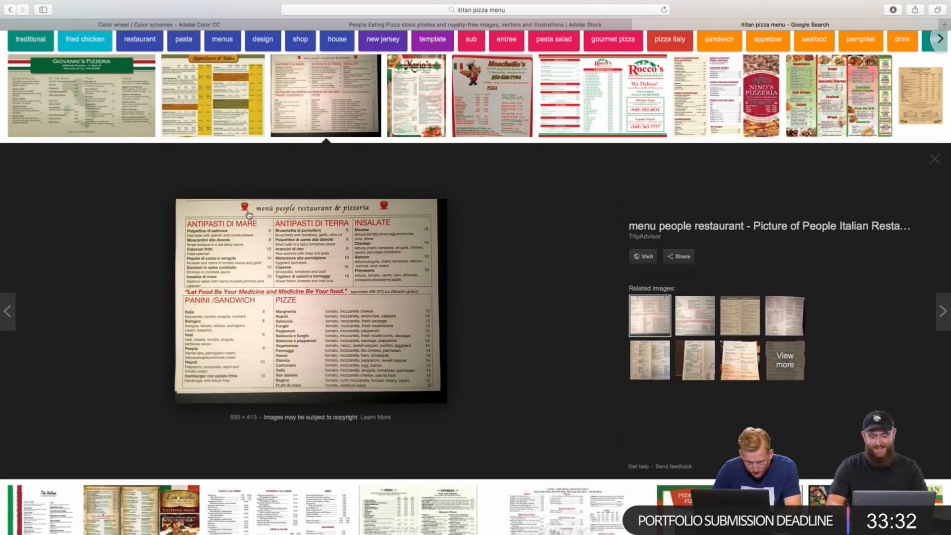
pyautogui.click(251, 248)
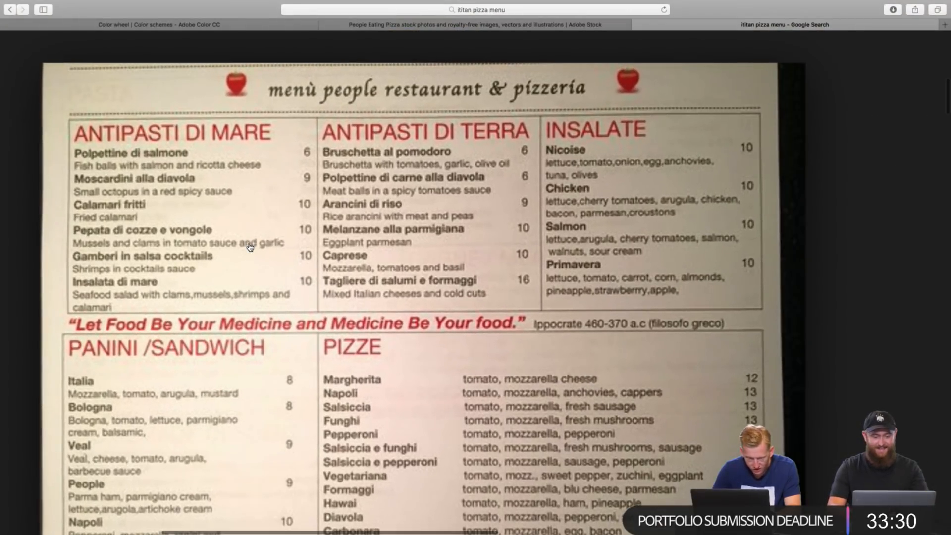
pyautogui.scroll(-3, 250, 248)
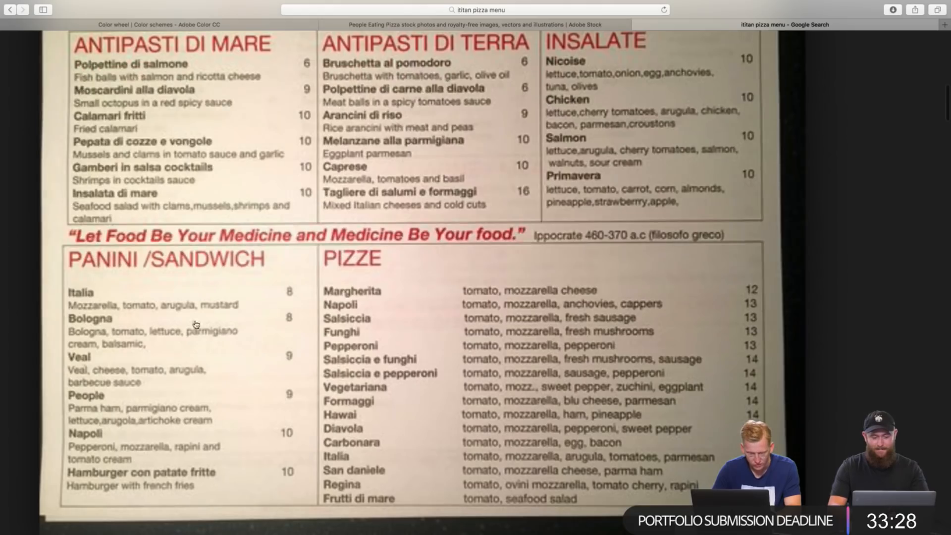
pyautogui.hotkey('ctrl', 'Right')
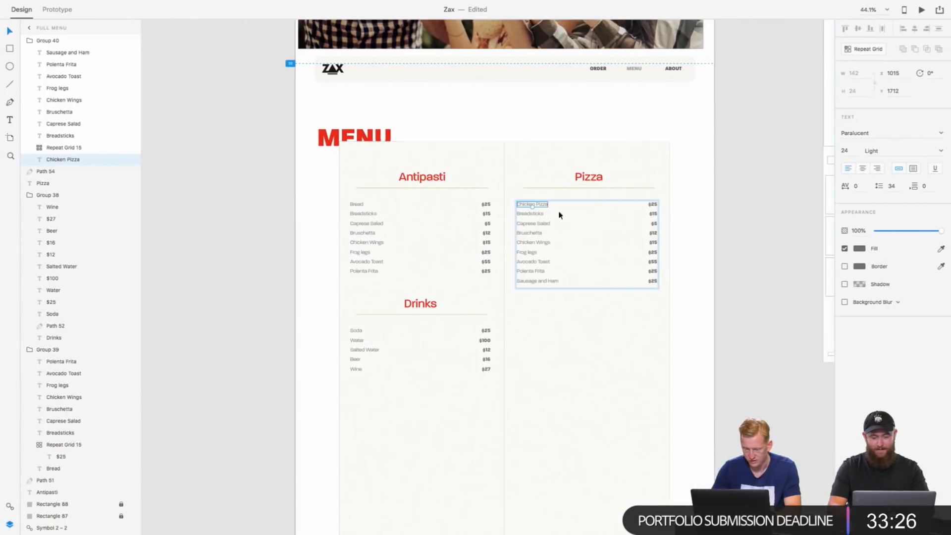
# Step: Replace the first two item names in the Pizza section with "Itaila" and "Veal", using the menu photo as reference
pyautogui.scroll(5, 554, 208)
pyautogui.doubleClick(518, 202)
pyautogui.press('BackSpace')
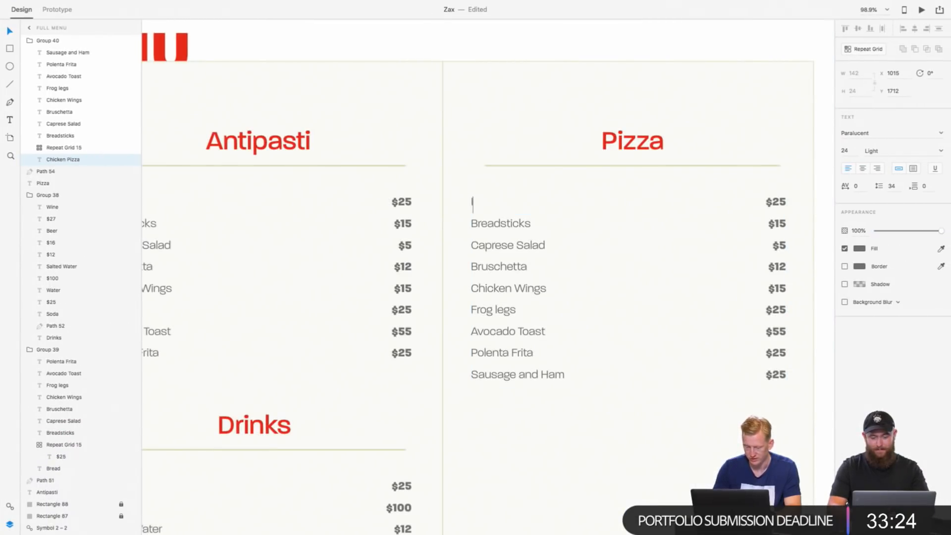
pyautogui.write('It')
pyautogui.hotkey('ctrl', 'Left')
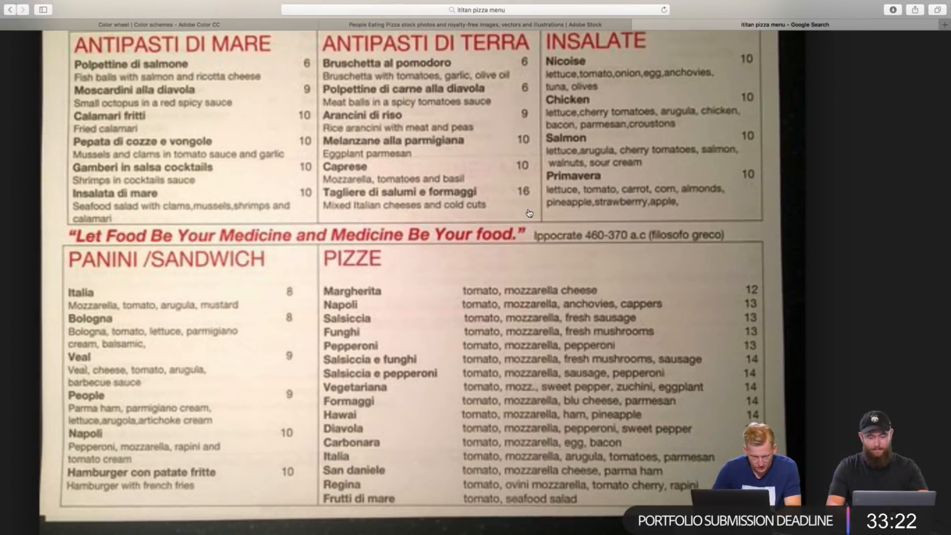
pyautogui.hotkey('ctrl', 'Right')
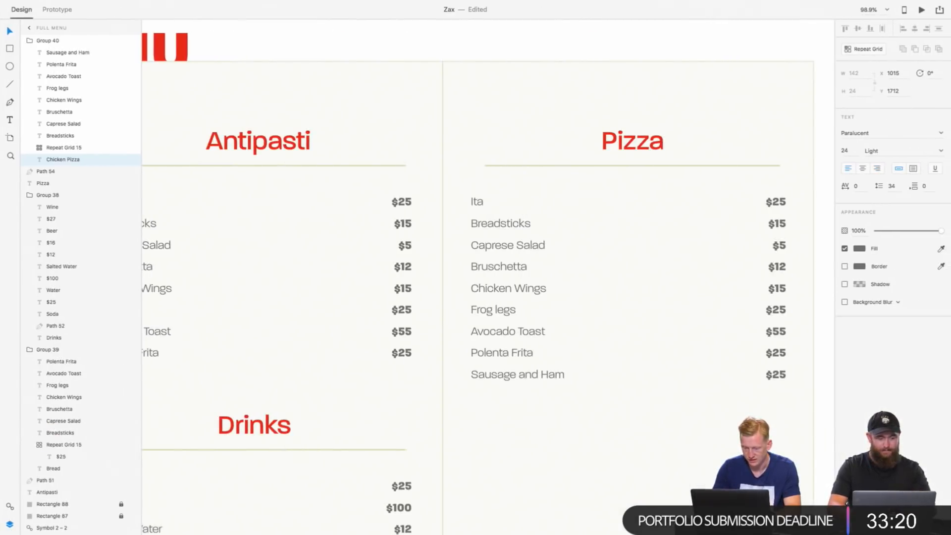
pyautogui.hotkey('ctrl', 'Left')
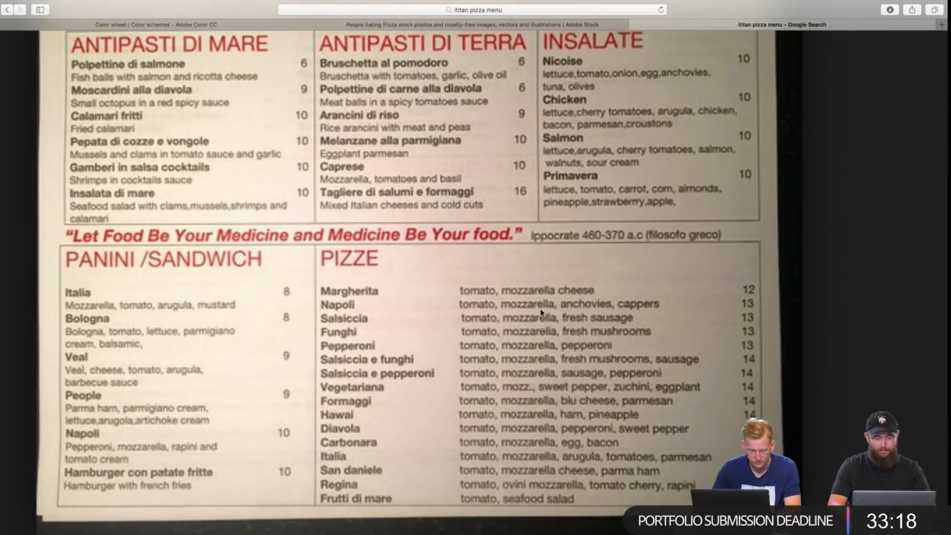
pyautogui.hotkey('ctrl', 'Right')
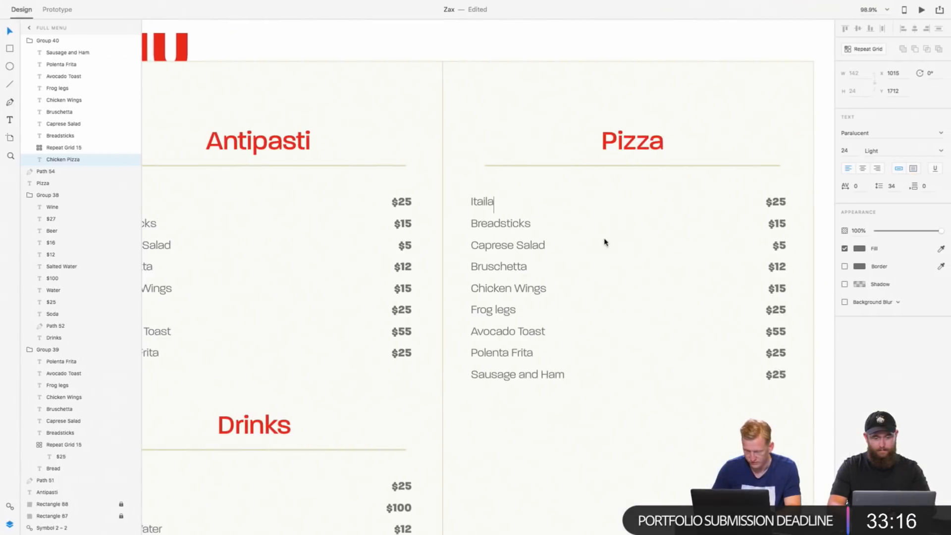
pyautogui.doubleClick(519, 223)
pyautogui.write('Veal')
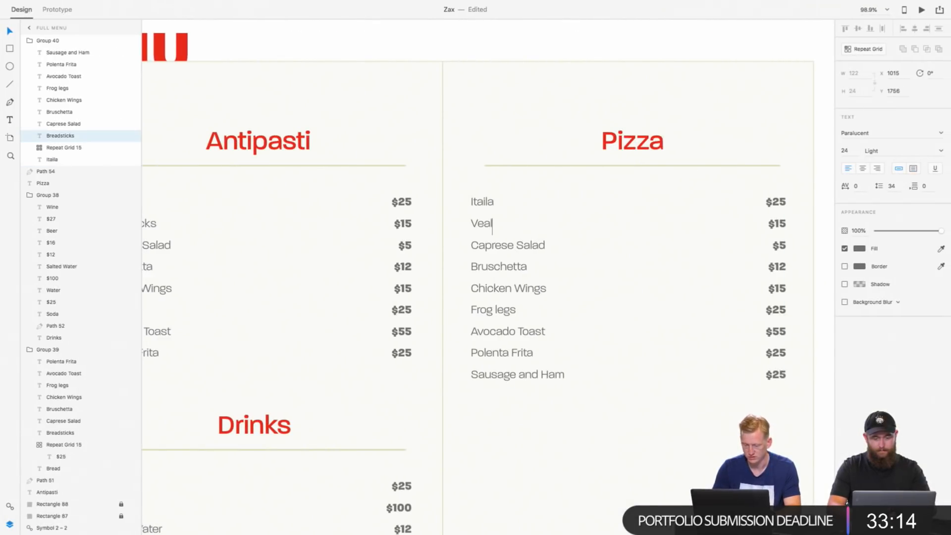
# Step: Replace Caprese Salad, the third item of the Pizza section, with "People", using the menu photo in Safari as reference
pyautogui.doubleClick(510, 247)
pyautogui.hotkey('ctrl', 'Left')
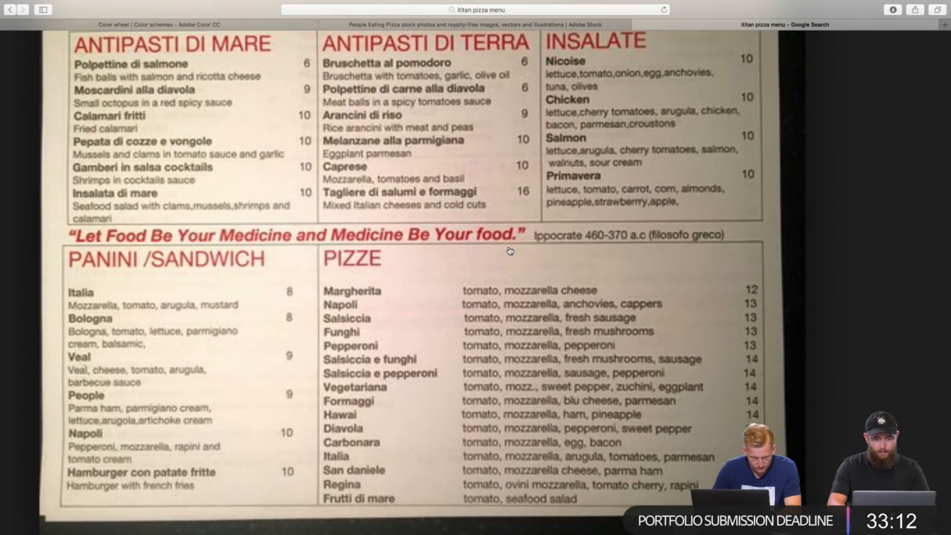
pyautogui.hotkey('ctrl', 'Right')
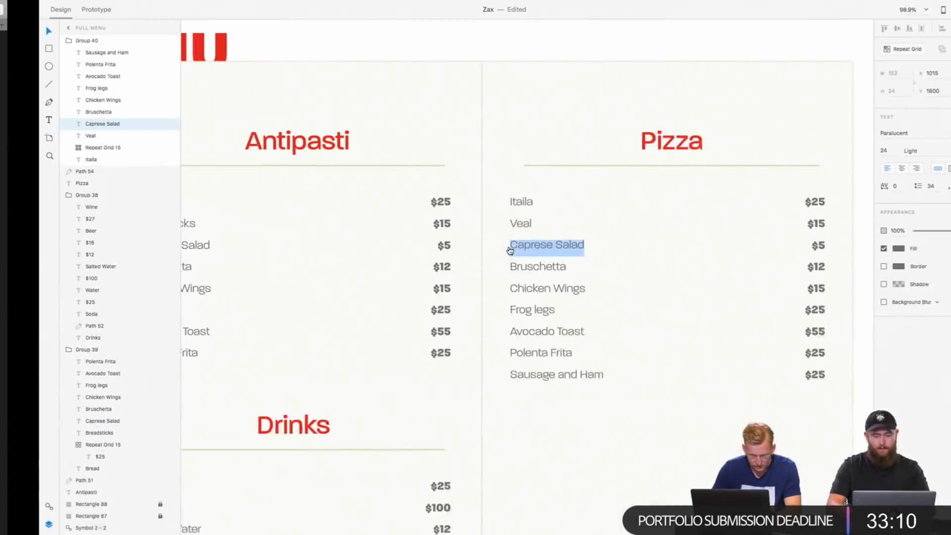
pyautogui.write('Poeply')
pyautogui.press('BackSpace')
pyautogui.press('BackSpace')
pyautogui.press('BackSpace')
pyautogui.press('BackSpace')
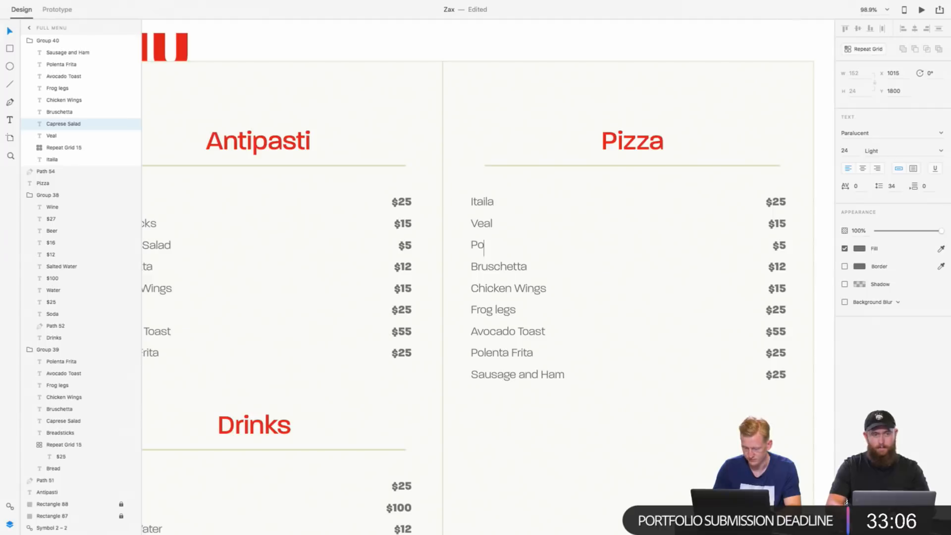
pyautogui.write('e')
pyautogui.press('BackSpace')
pyautogui.press('BackSpace')
pyautogui.write('eop')
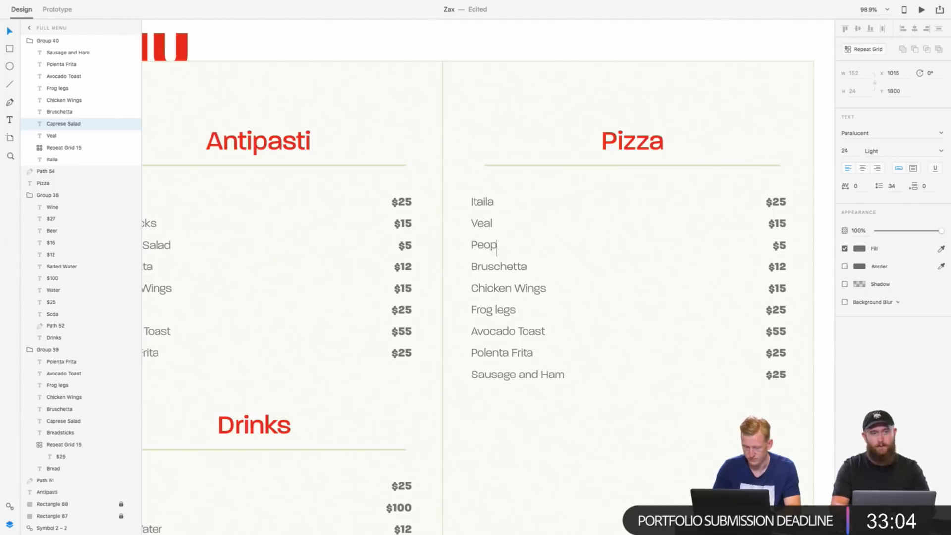
pyautogui.write('le')
pyautogui.press('super+Tab')
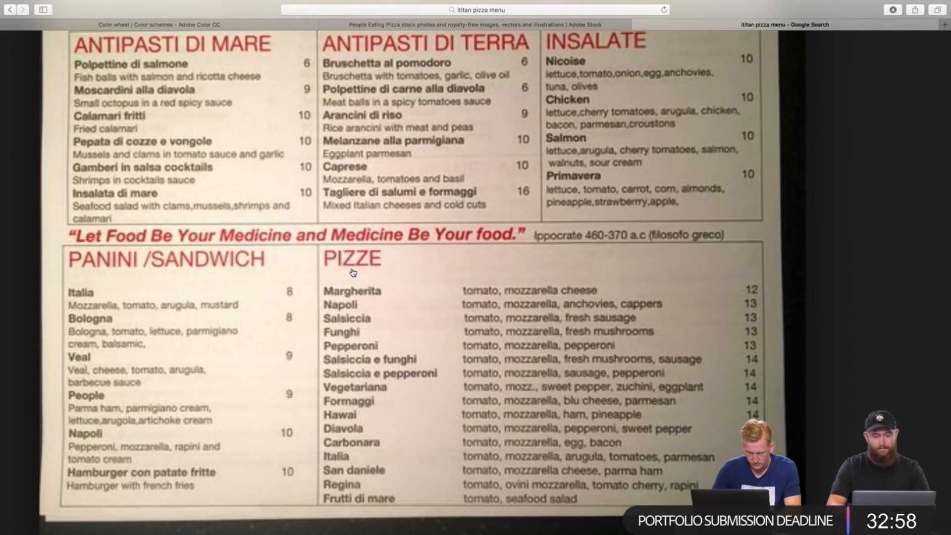
pyautogui.press('super+Tab')
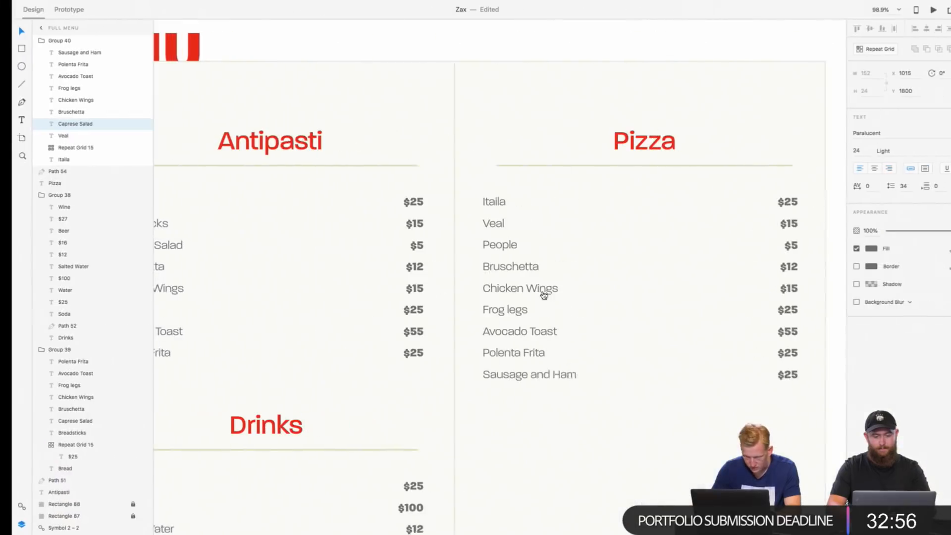
pyautogui.press('Escape')
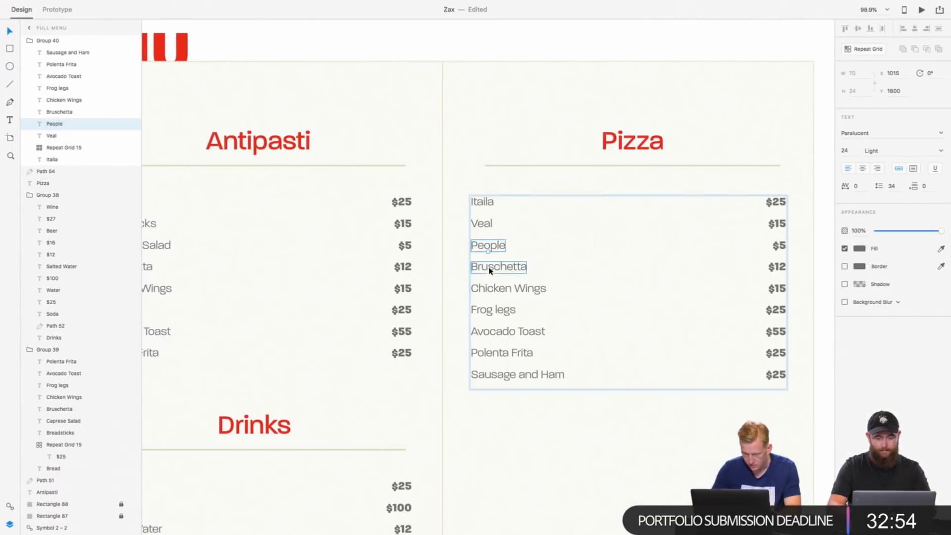
# Step: Replace Bruschetta in the Pizza section with "Funghi", checking the spelling in the Safari menu photo
pyautogui.doubleClick(490, 268)
pyautogui.press('super+Tab')
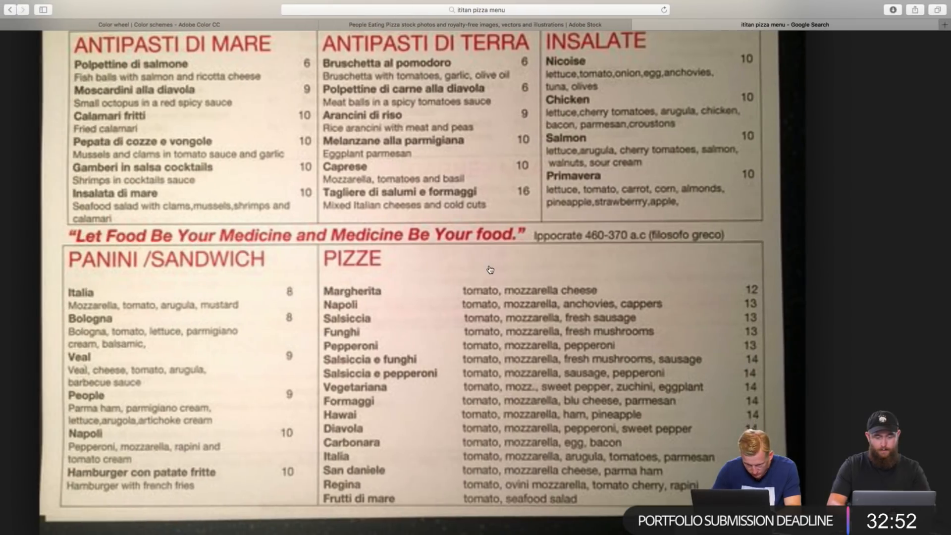
pyautogui.press('super+Tab')
pyautogui.write('Fu')
pyautogui.press('super+Tab')
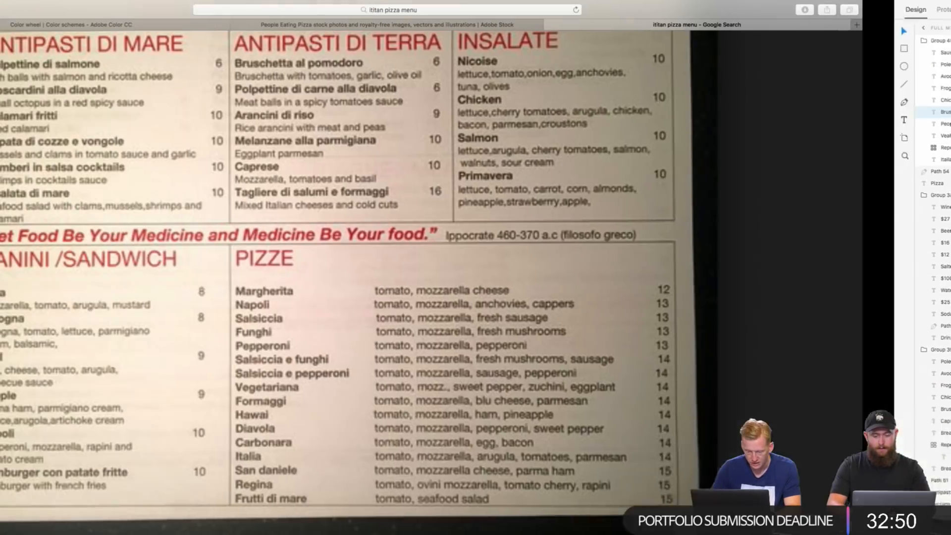
pyautogui.press('super+Tab')
pyautogui.write('nghi')
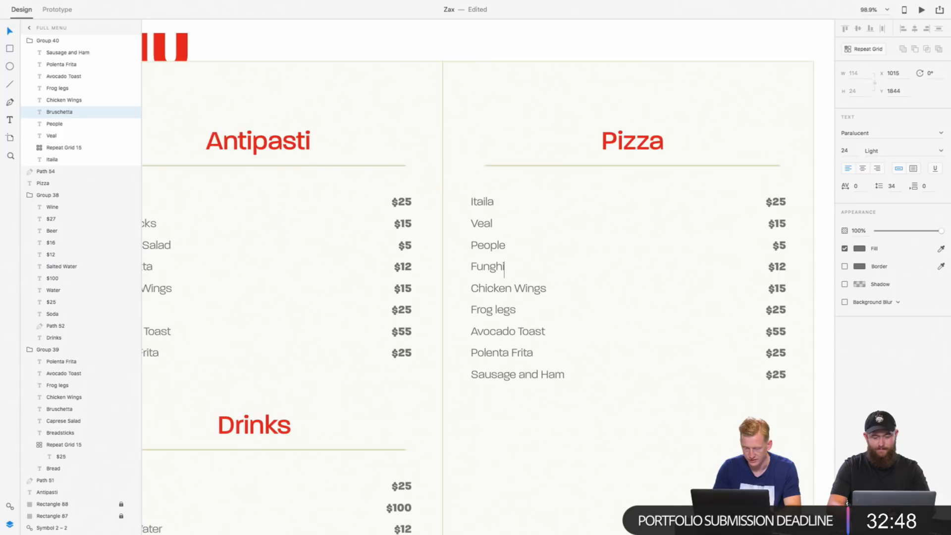
# Step: Replace Chicken Wings in the Pizza section with "Hawai", taken from the PIZZE list in the Safari menu photo
pyautogui.press('super+Tab')
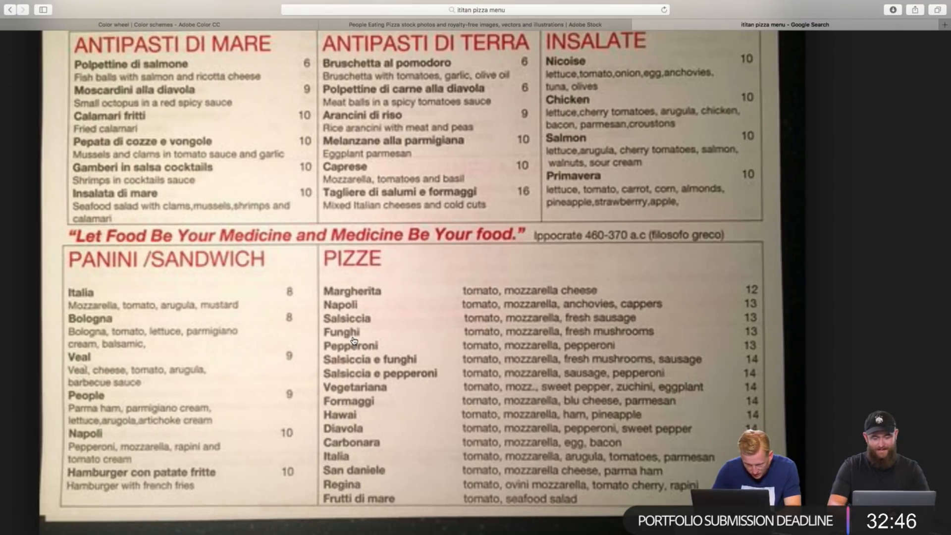
pyautogui.press('super+Tab')
pyautogui.doubleClick(491, 289)
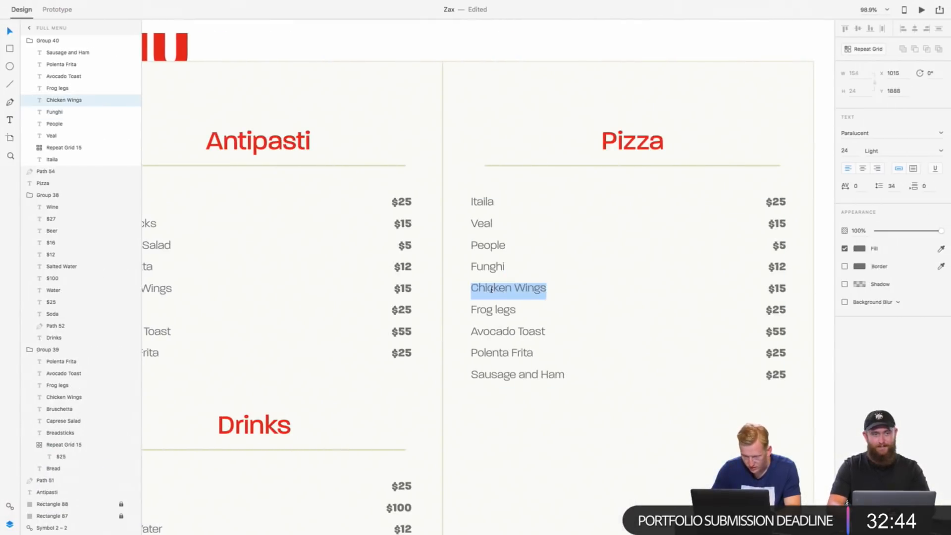
pyautogui.write('Haw')
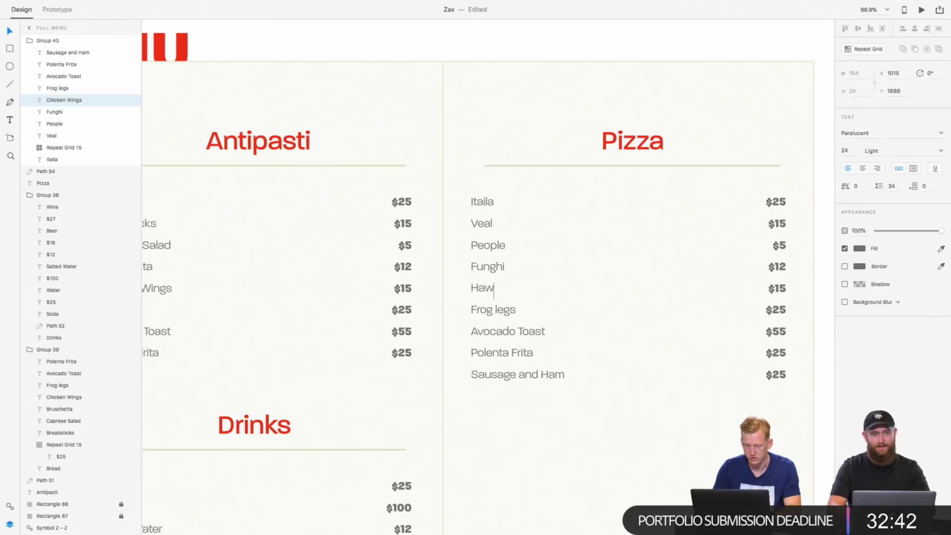
pyautogui.press('super+Tab')
# Step: Consult the menu photo in Safari again and replace Frog legs in the Pizza section with "Regina"
pyautogui.press('super+Tab')
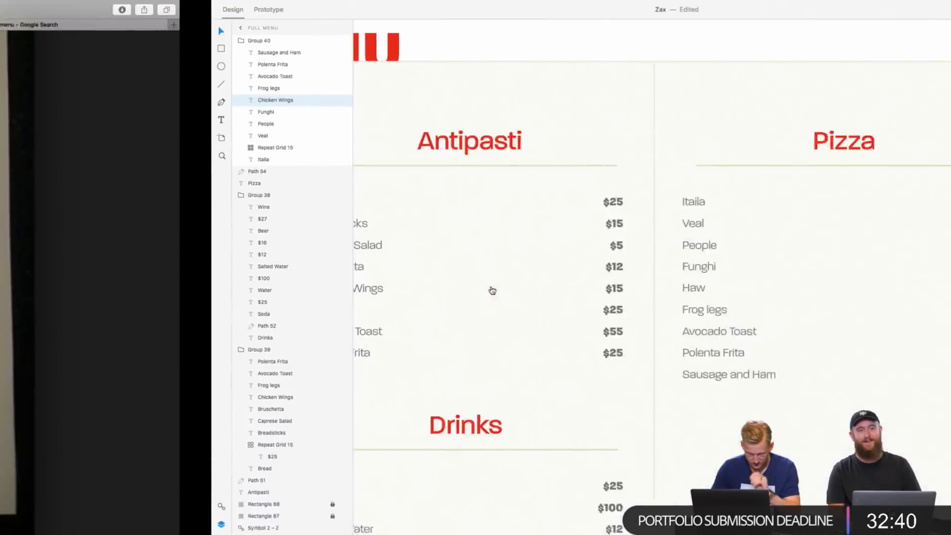
pyautogui.write('ai')
pyautogui.press('super+Tab')
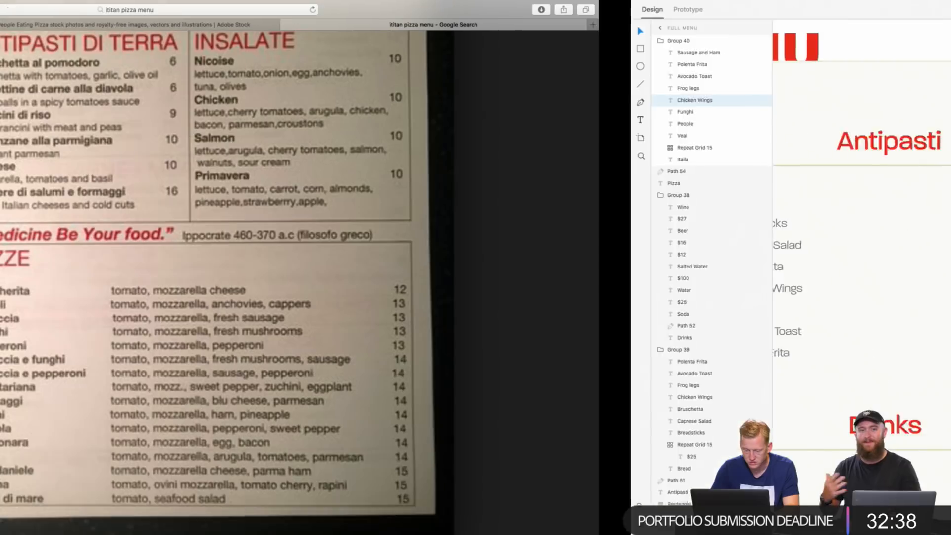
pyautogui.press('super+t')
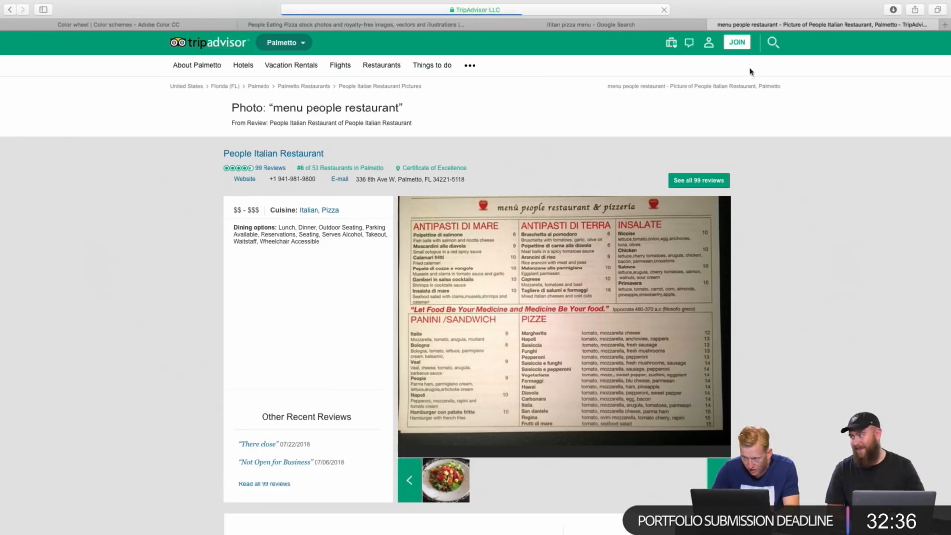
pyautogui.click(713, 25)
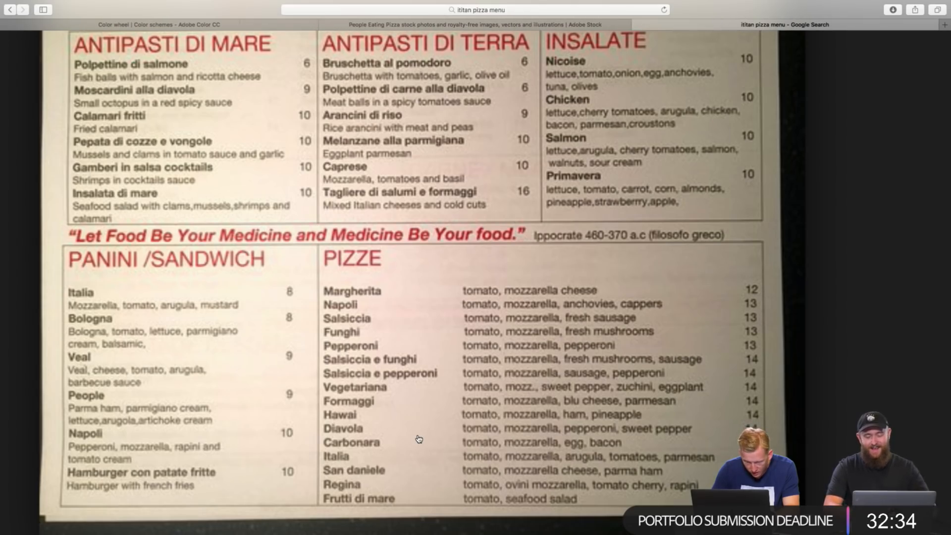
pyautogui.press('super+Tab')
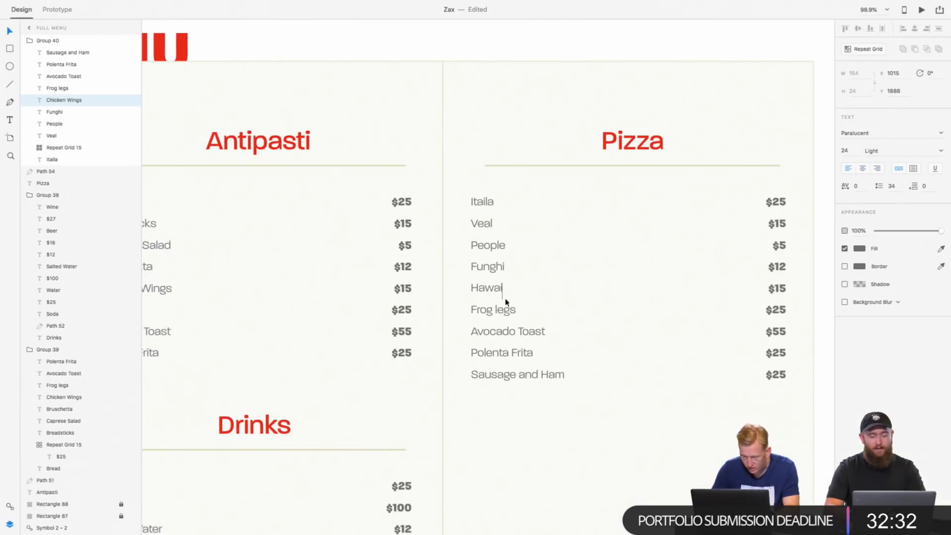
pyautogui.doubleClick(489, 311)
pyautogui.write('Regina')
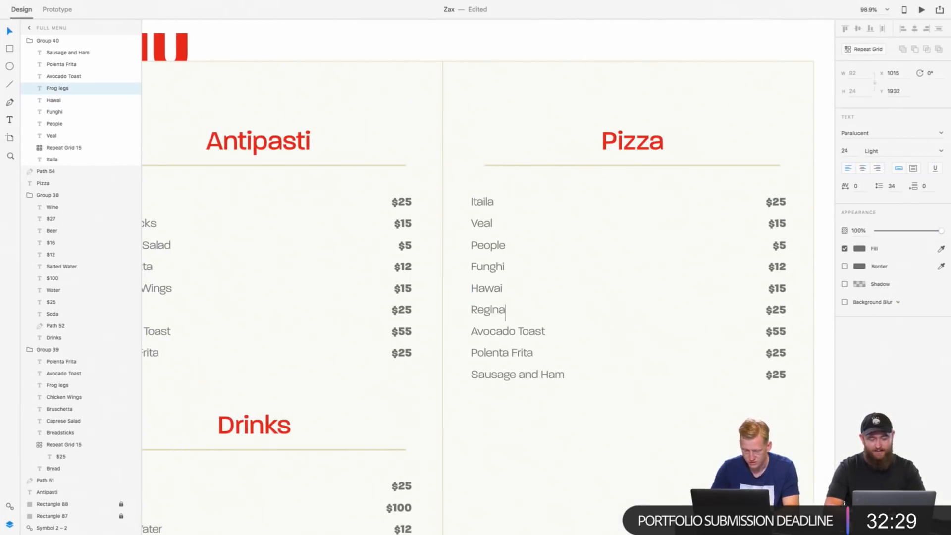
# Step: Replace Avocado Toast in the Pizza section with "Diavola" from the Safari menu photo
pyautogui.press('super+Tab')
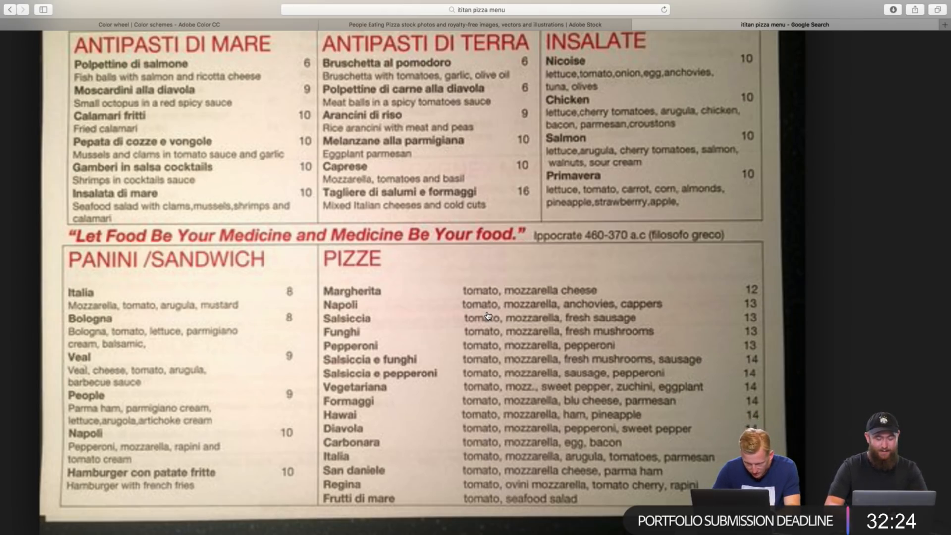
pyautogui.hotkey('ctrl', 'Right')
pyautogui.doubleClick(489, 334)
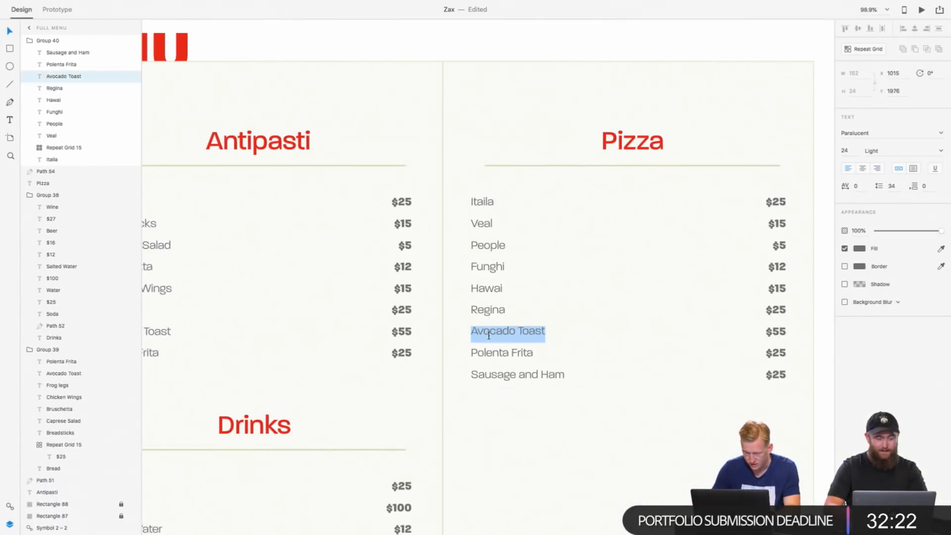
pyautogui.write('Diavola')
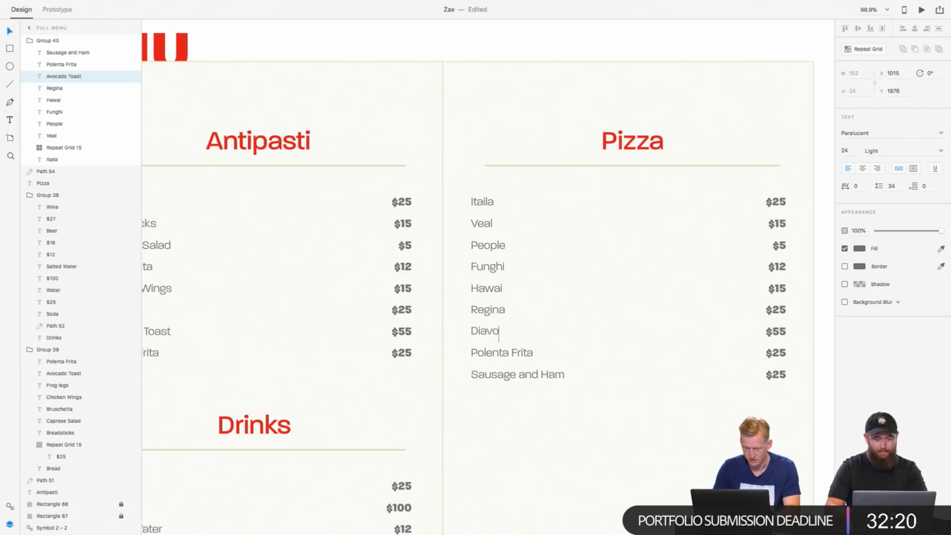
# Step: Replace Polenta Frita in the Pizza section with "Formaggi", checked against the Safari menu photo, and open the Sausage and Ham text for editing
pyautogui.hotkey('ctrl', 'Left')
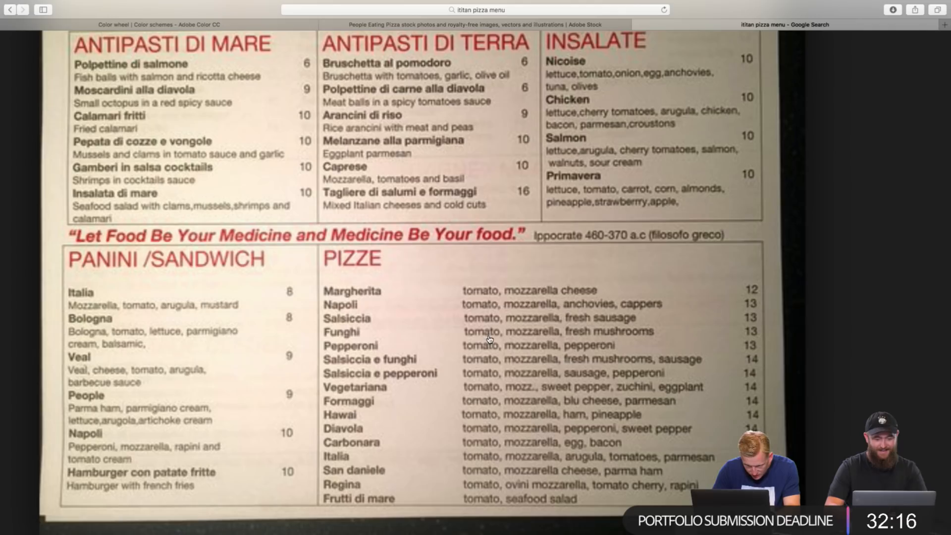
pyautogui.hotkey('ctrl', 'Right')
pyautogui.doubleClick(488, 353)
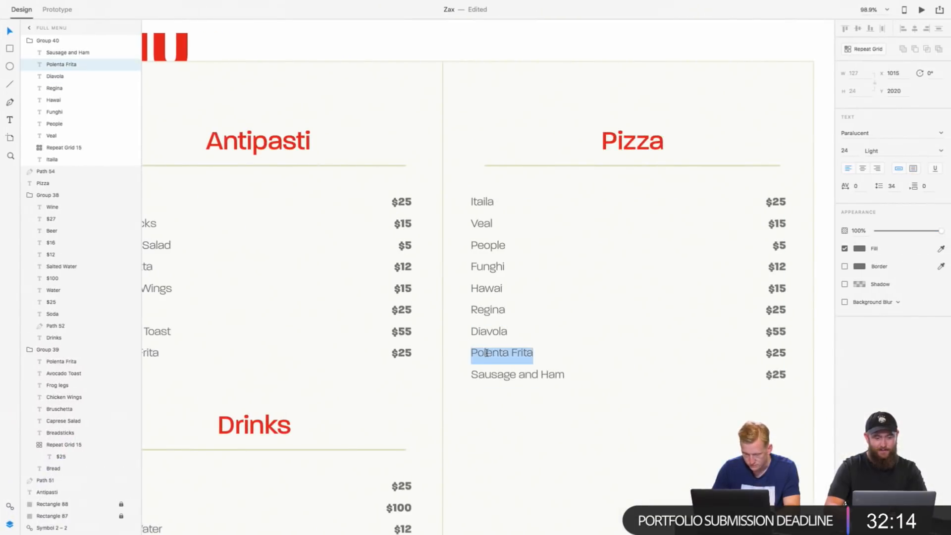
pyautogui.write('Formaig')
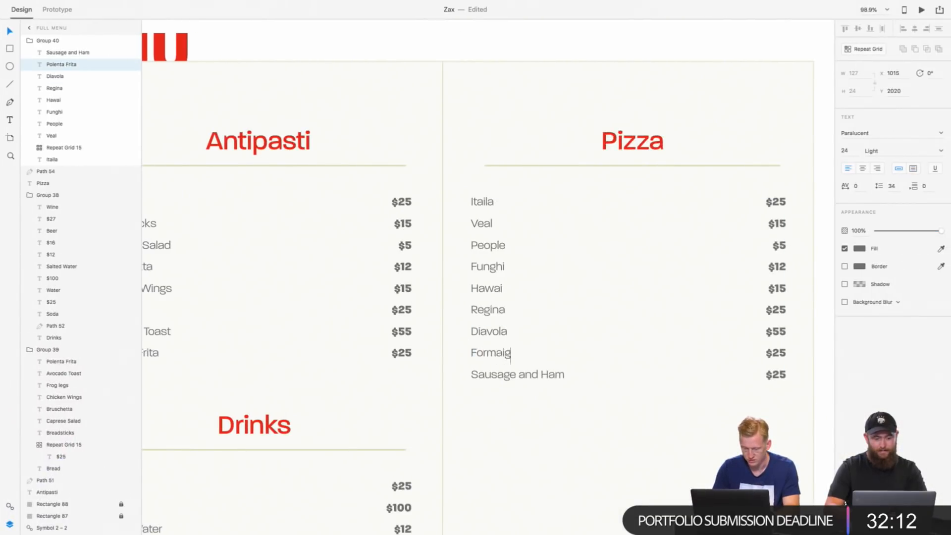
pyautogui.write('ga')
pyautogui.hotkey('ctrl', 'Left')
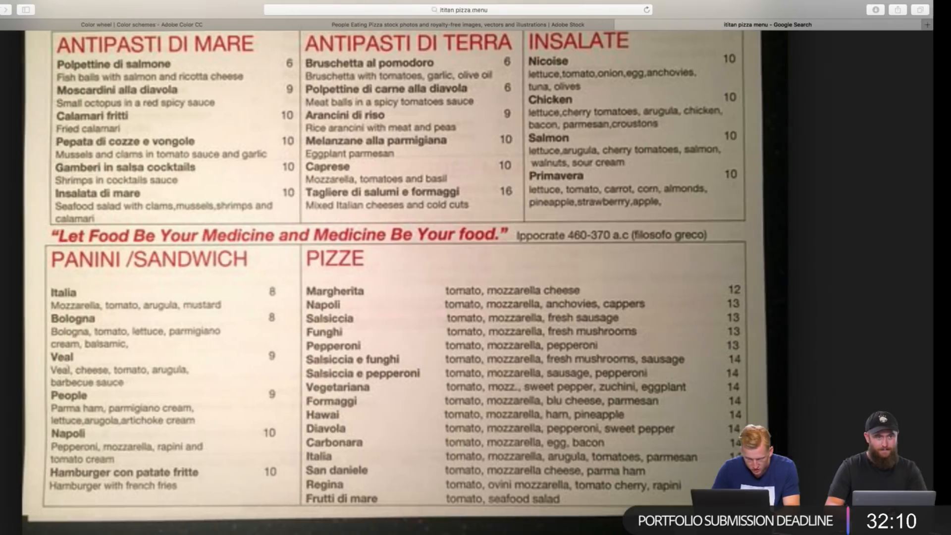
pyautogui.hotkey('ctrl', 'Right')
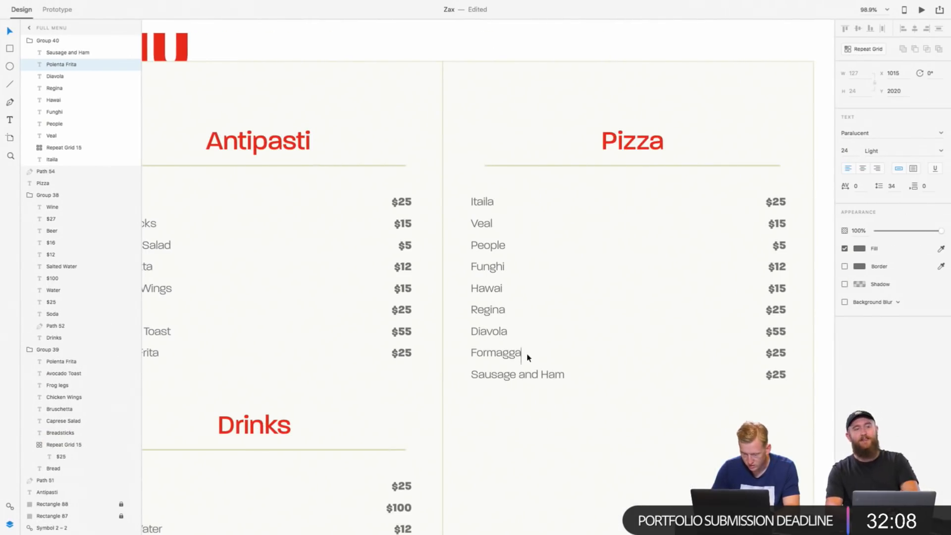
pyautogui.write('a')
pyautogui.hotkey('ctrl', 'Left')
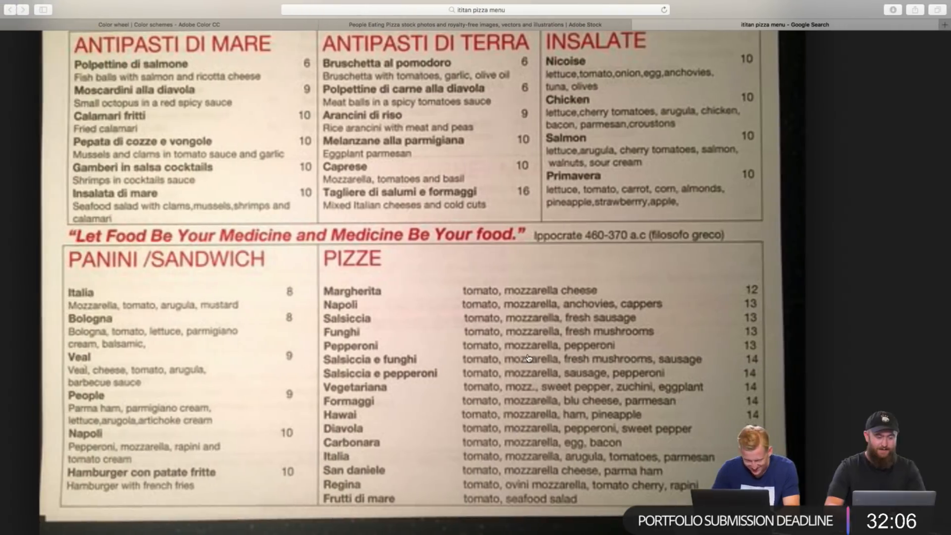
pyautogui.hotkey('ctrl', 'Right')
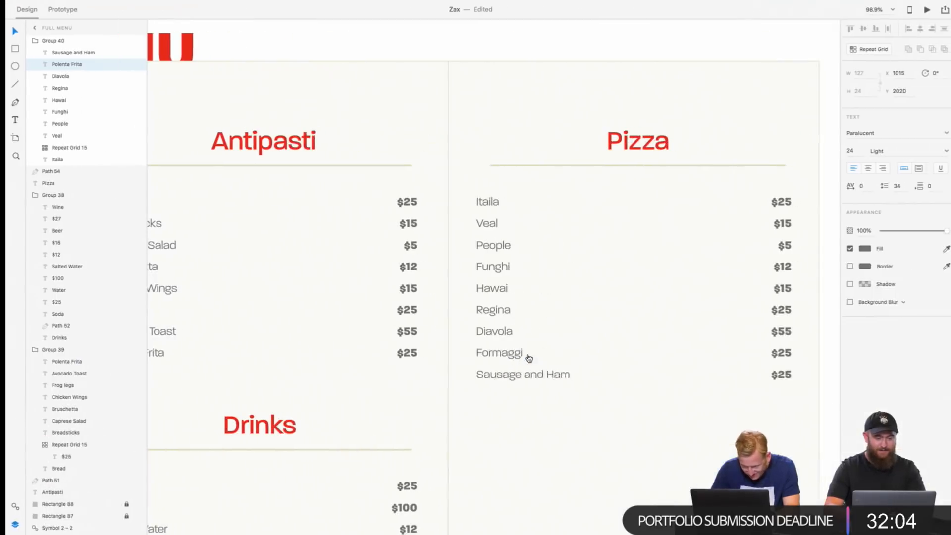
pyautogui.click(499, 374)
pyautogui.doubleClick(498, 374)
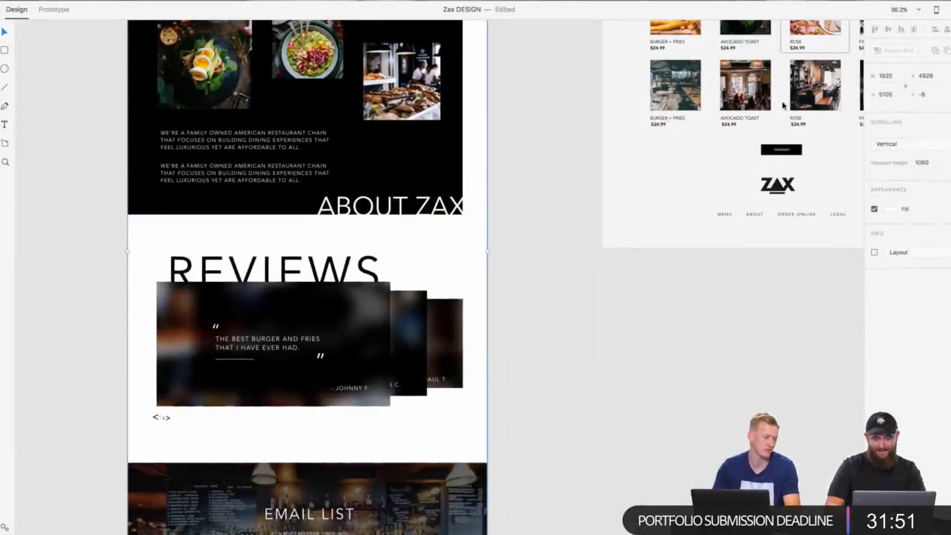
# Step: Examine the artboards of the Zax DESIGN document, including the About page's Reviews section, Order Online and Cart
pyautogui.scroll(-3, 784, 104)
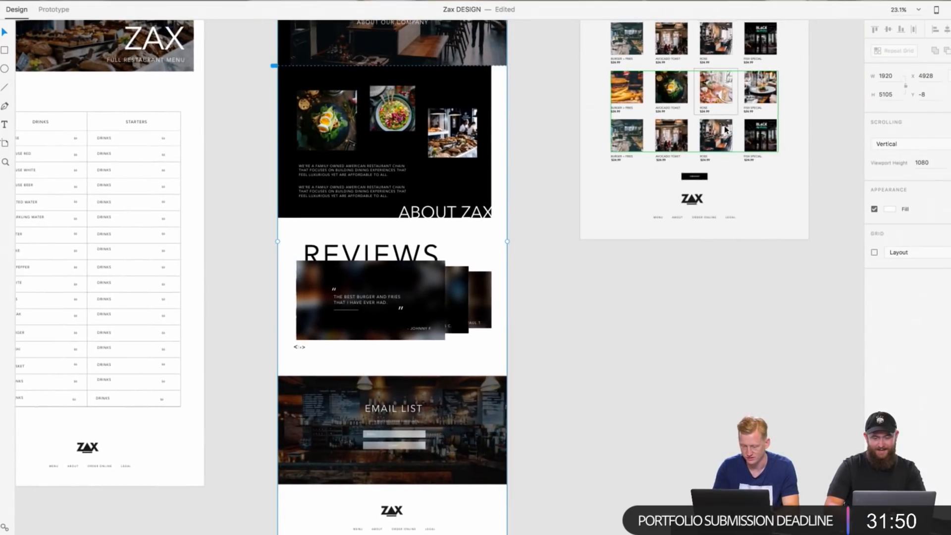
pyautogui.hscroll(5, 784, 104)
pyautogui.scroll(3, 783, 104)
pyautogui.hscroll(5, 552, 207)
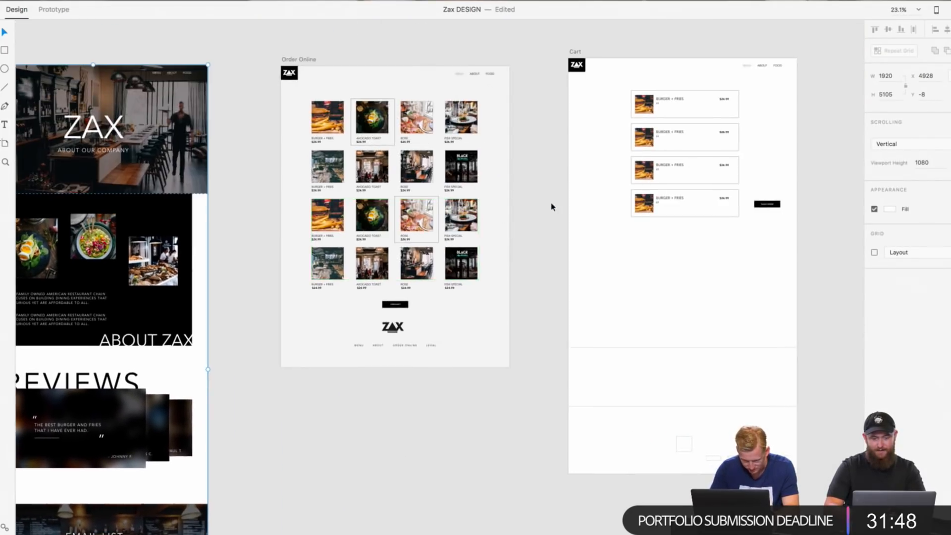
pyautogui.hscroll(-5, 553, 207)
pyautogui.scroll(5, 553, 207)
pyautogui.scroll(-2, 553, 207)
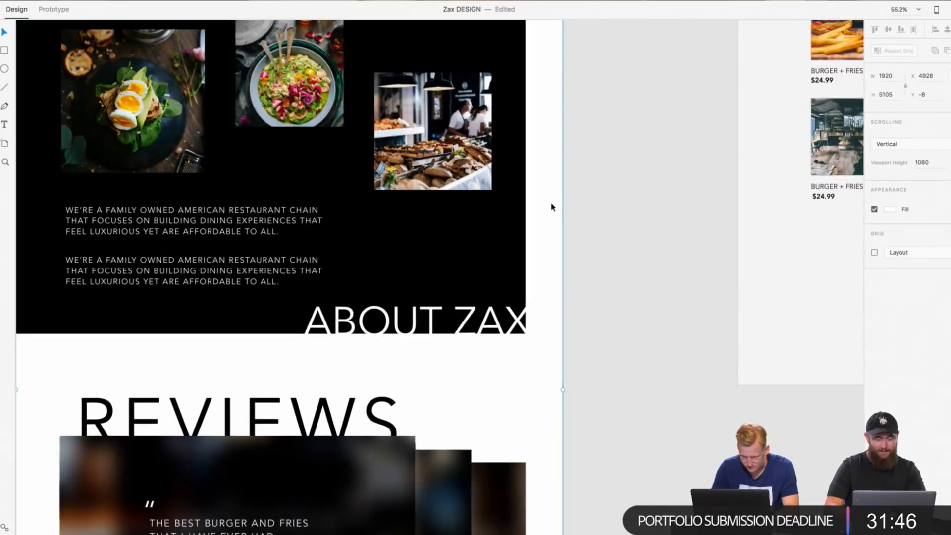
pyautogui.scroll(-6, 557, 195)
pyautogui.scroll(-5, 590, 143)
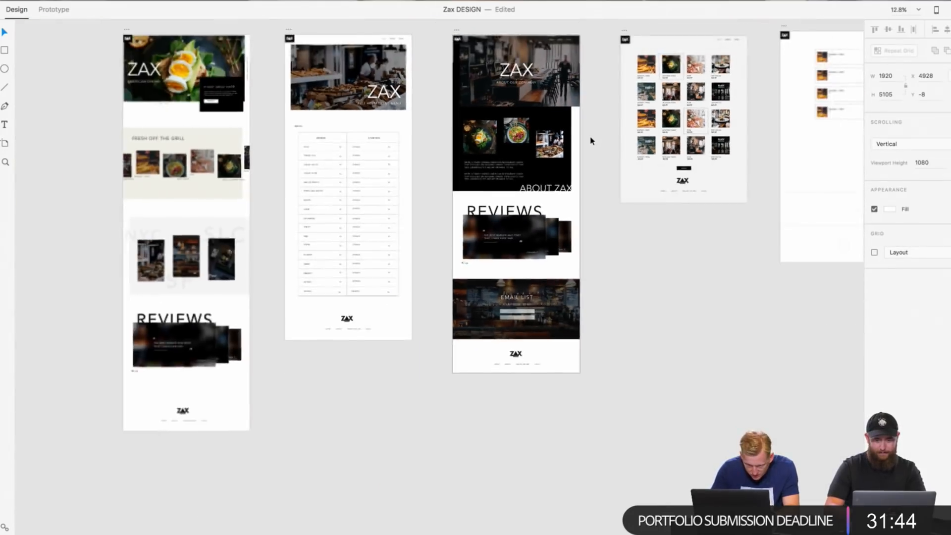
pyautogui.scroll(3, 591, 142)
pyautogui.hscroll(-1, 591, 140)
pyautogui.scroll(-1, 591, 140)
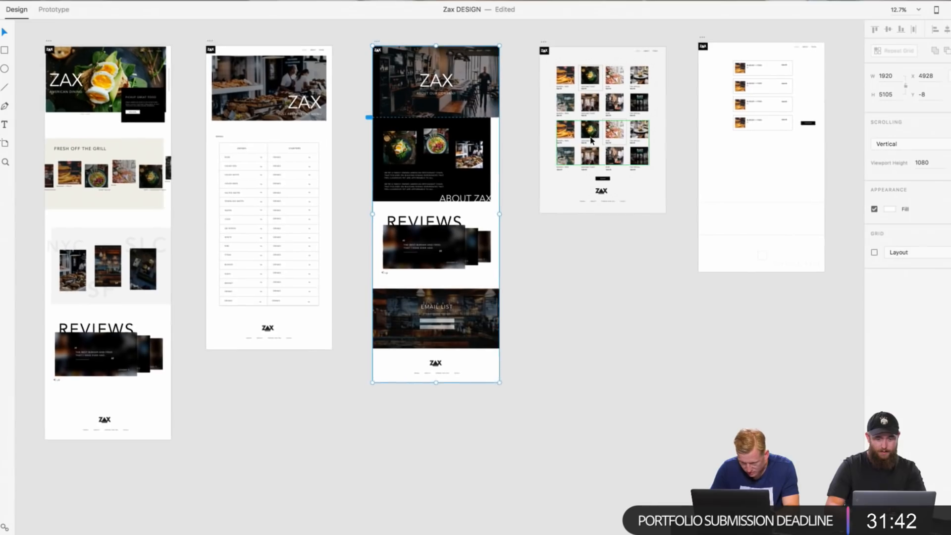
# Step: Draw a rectangle of about 904 × 92 beneath the last order item on the Cart artboard, matching the item boxes' width
pyautogui.hscroll(5, 754, 163)
pyautogui.hscroll(3, 754, 164)
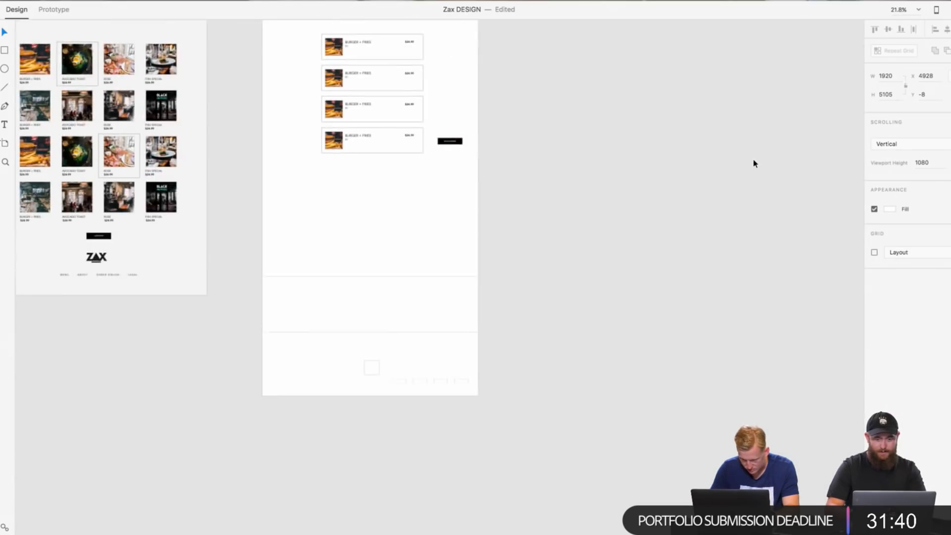
pyautogui.scroll(5, 501, 172)
pyautogui.scroll(-1, 500, 172)
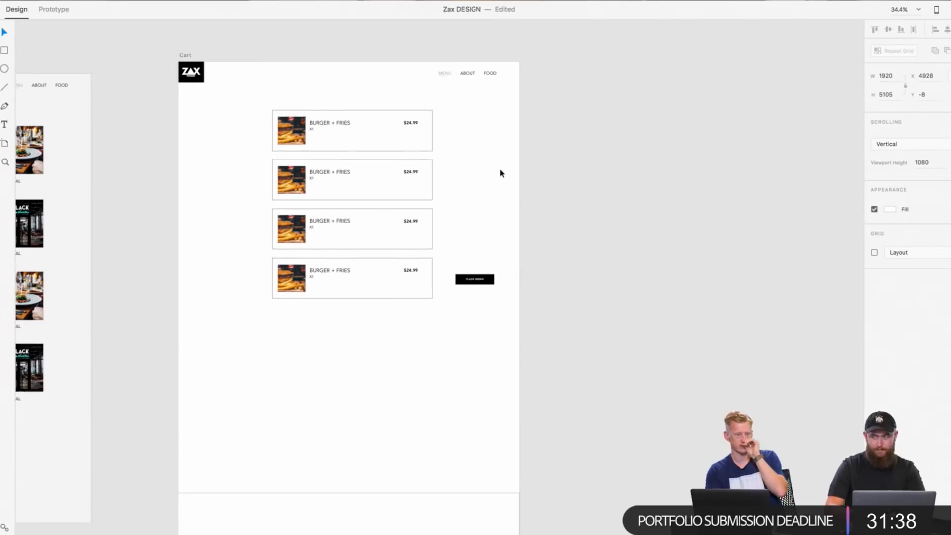
pyautogui.scroll(-5, 501, 172)
pyautogui.scroll(-3, 502, 174)
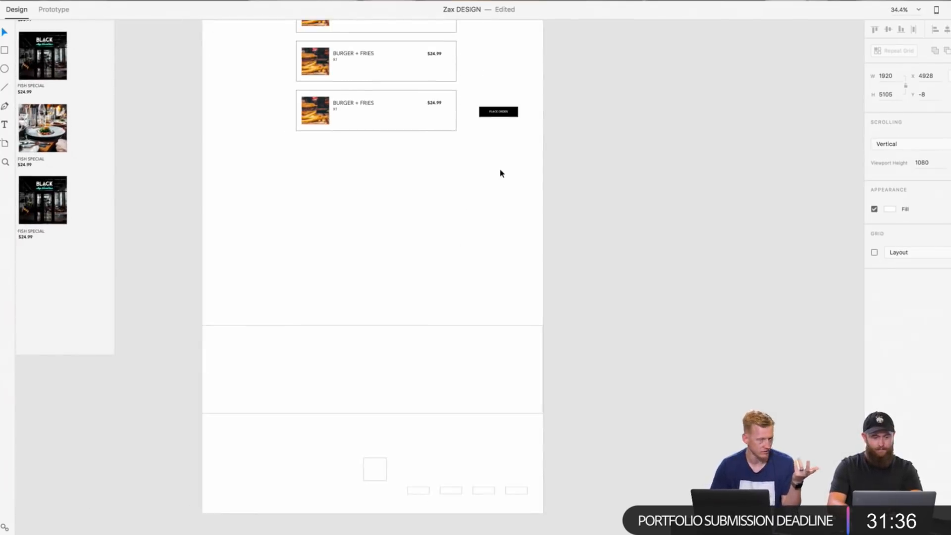
pyautogui.scroll(5, 501, 174)
pyautogui.click(500, 174)
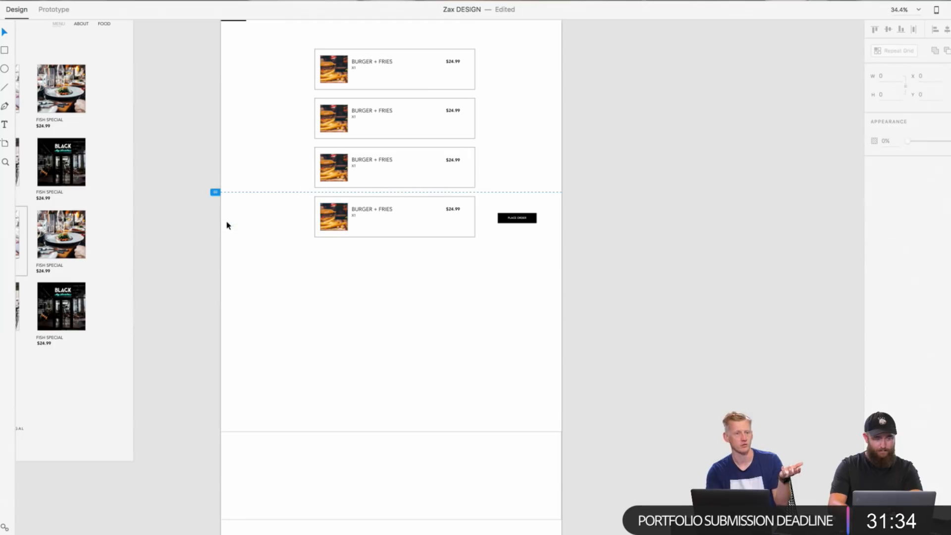
pyautogui.click(2, 49)
pyautogui.scroll(3, 320, 255)
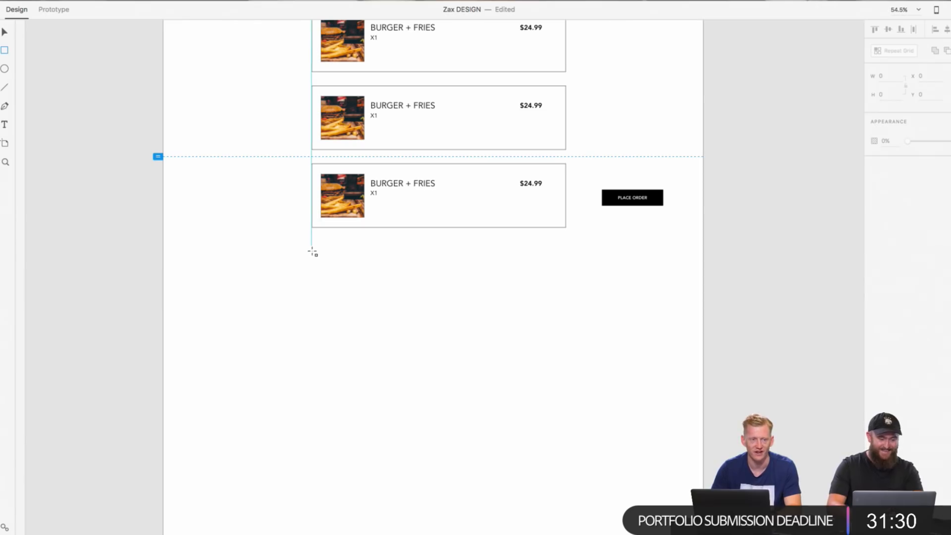
pyautogui.moveTo(312, 249)
pyautogui.mouseDown()
pyautogui.moveTo(556, 264)
pyautogui.moveTo(566, 274)
pyautogui.mouseUp()
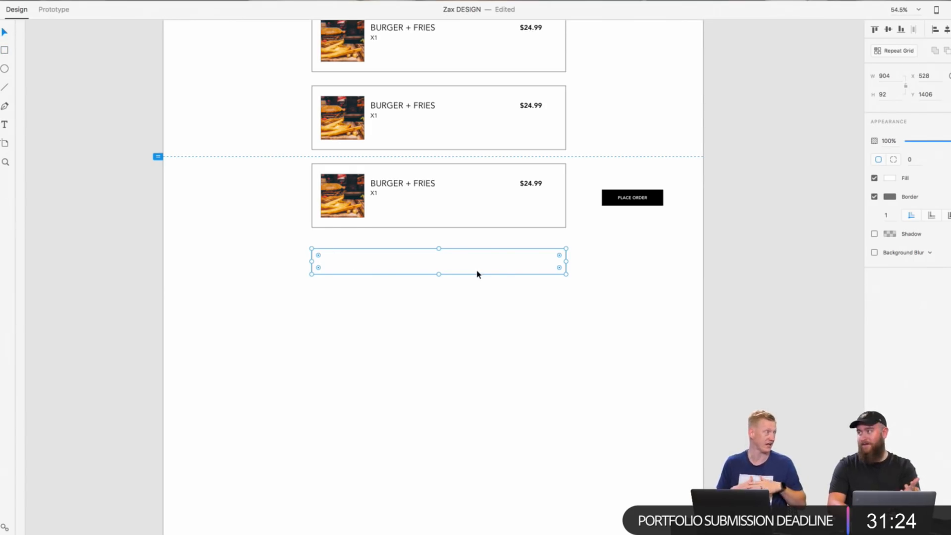
# Step: Move the new rectangle further below the order items, to about Y 1635, and keep it selected
pyautogui.moveTo(477, 274)
pyautogui.mouseDown()
pyautogui.moveTo(477, 346)
pyautogui.moveTo(477, 337)
pyautogui.mouseUp()
pyautogui.scroll(-4, 523, 297)
pyautogui.rightClick(509, 218)
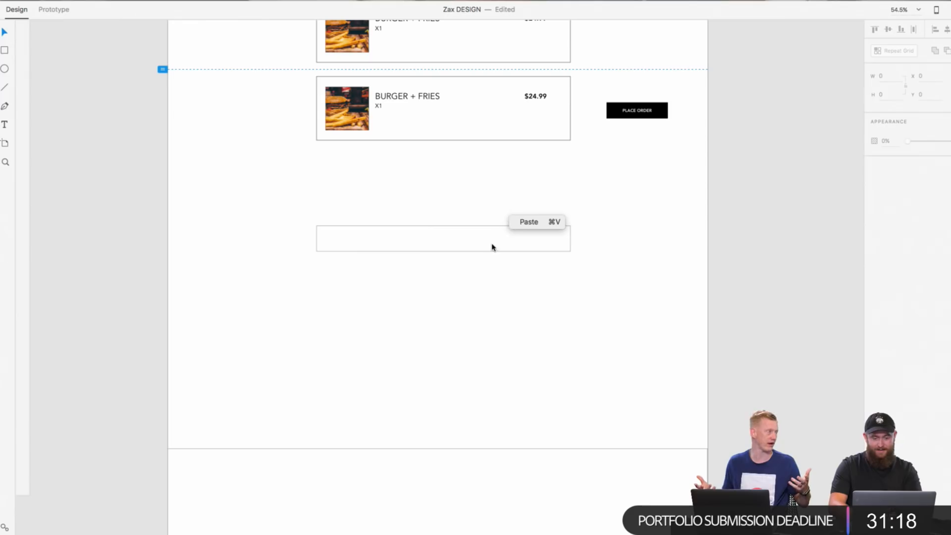
pyautogui.click(490, 248)
pyautogui.click(485, 242)
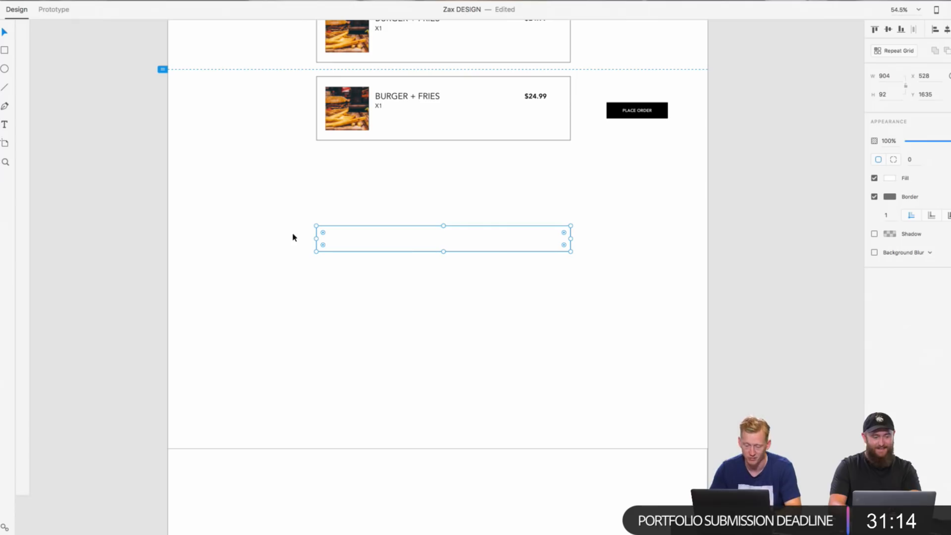
# Step: Add the text "CARD NUMBER" inside the rectangle and align it near the left end, vertically centred
pyautogui.click(353, 239)
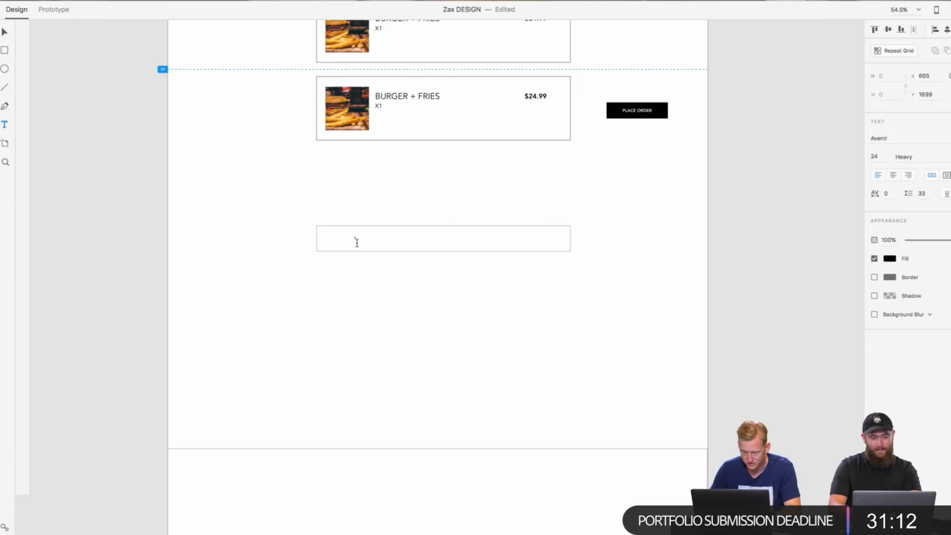
pyautogui.scroll(5, 384, 265)
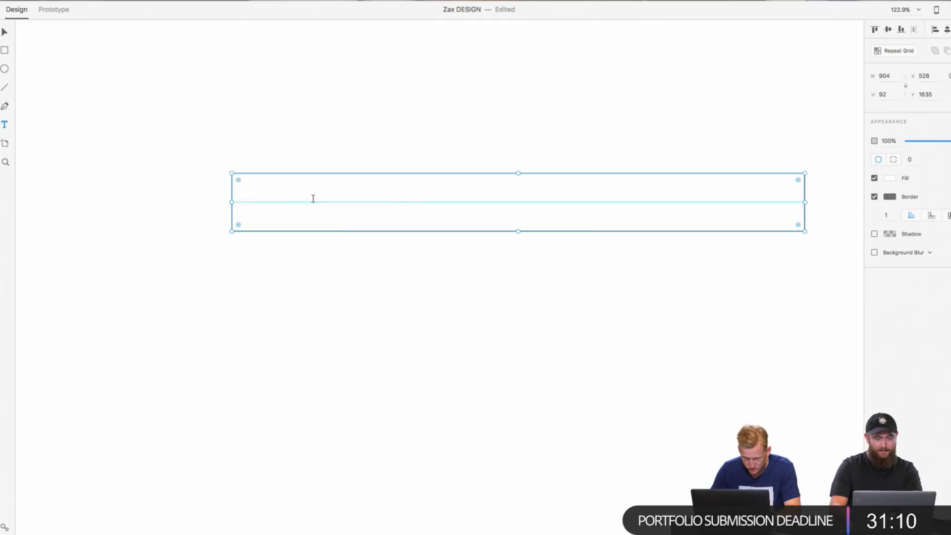
pyautogui.click(285, 203)
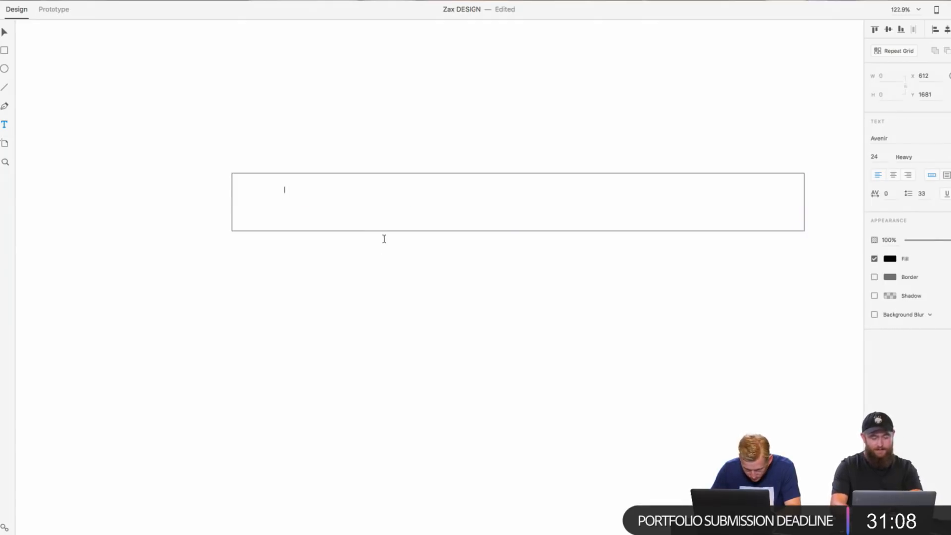
pyautogui.write('CARD NUMBER')
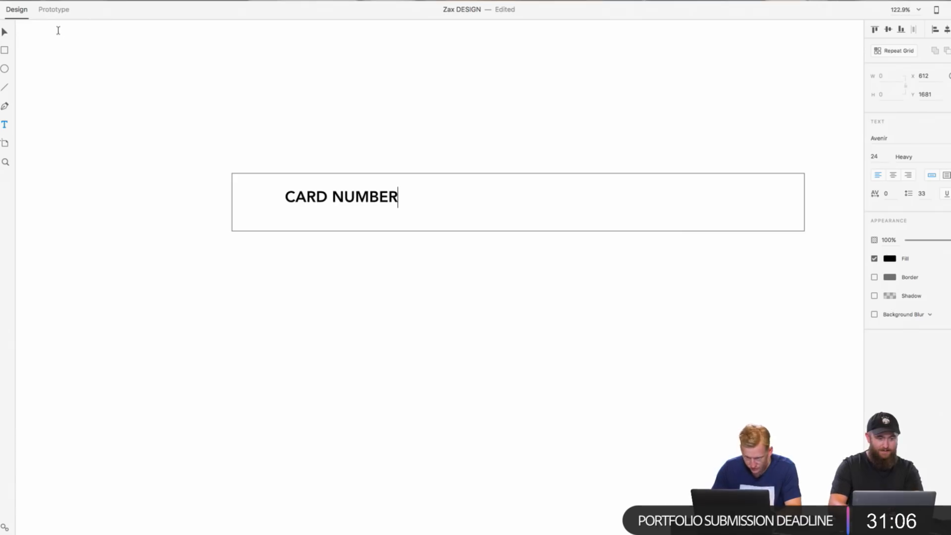
pyautogui.click(4, 32)
pyautogui.moveTo(331, 204); pyautogui.dragTo(308, 208)
pyautogui.doubleClick(330, 205)
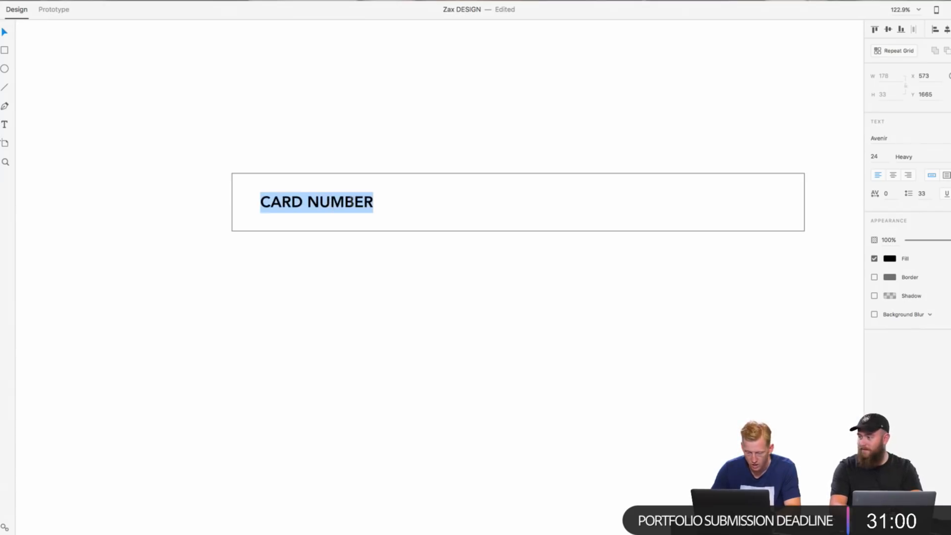
pyautogui.click(206, 149)
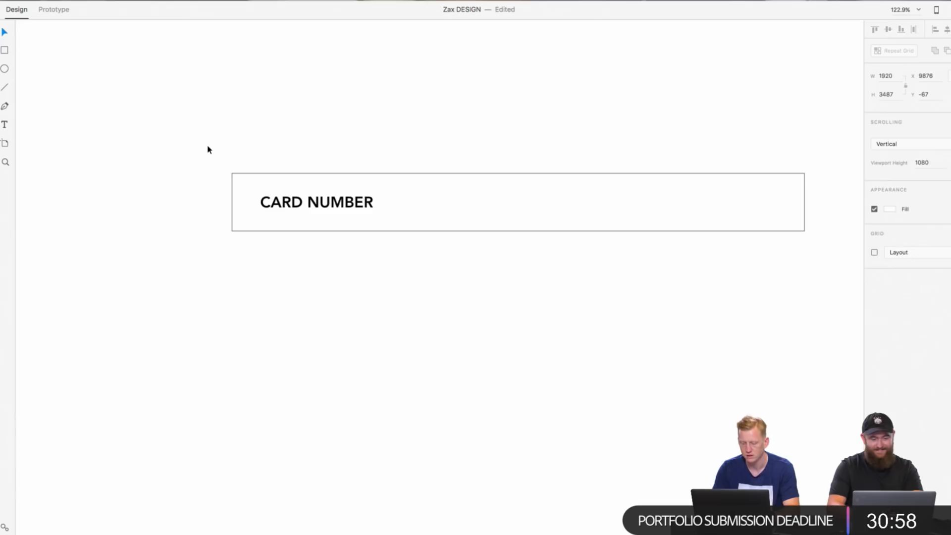
# Step: Duplicate the CARD NUMBER box together with its label and place the copy directly below, at about Y 1771
pyautogui.scroll(-5, 206, 149)
pyautogui.click(320, 174)
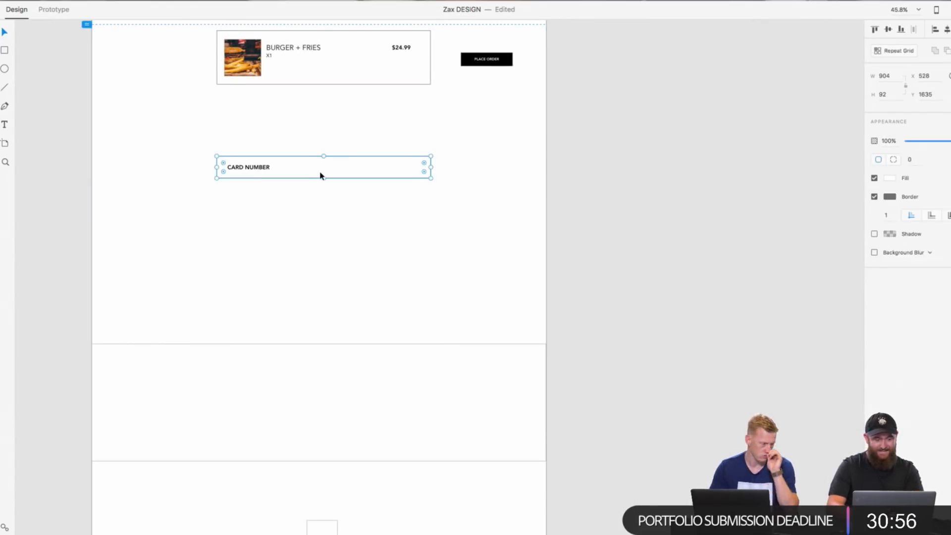
pyautogui.click(316, 197)
pyautogui.moveTo(312, 179); pyautogui.dragTo(225, 151)
pyautogui.rightClick(251, 164)
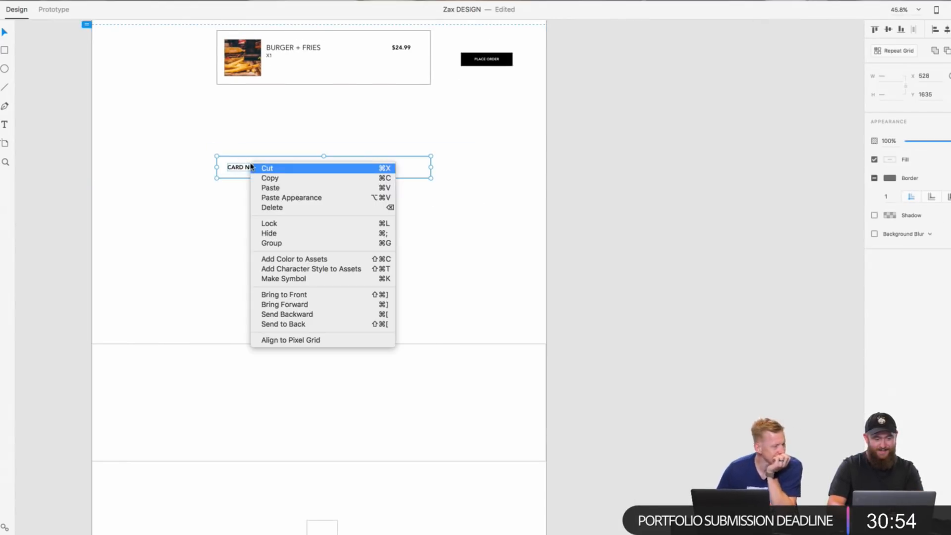
pyautogui.click(297, 179)
pyautogui.rightClick(375, 201)
pyautogui.click(389, 206)
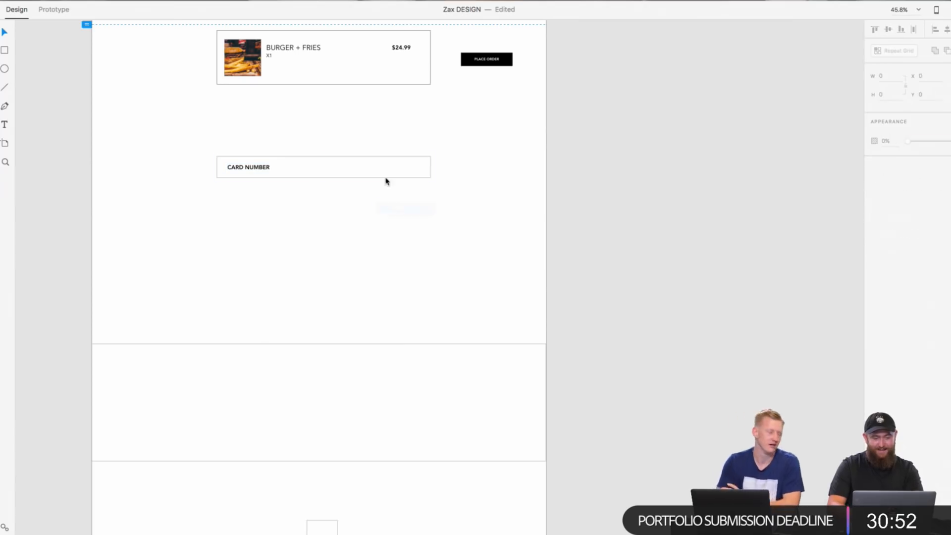
pyautogui.moveTo(385, 177); pyautogui.dragTo(385, 211)
pyautogui.click(373, 242)
pyautogui.scroll(5, 373, 242)
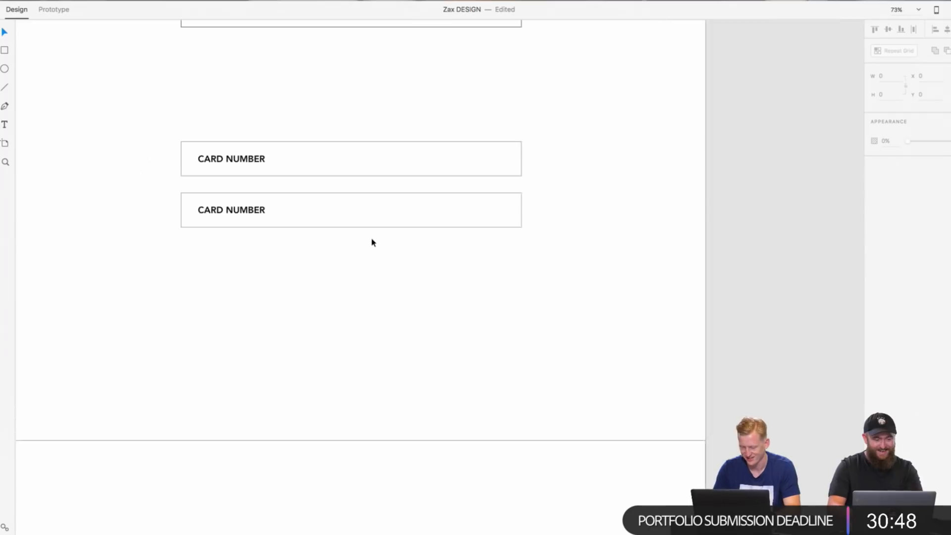
# Step: Change the label of the second payment field to "NAME"
pyautogui.click(375, 231)
pyautogui.moveTo(366, 257); pyautogui.dragTo(239, 209)
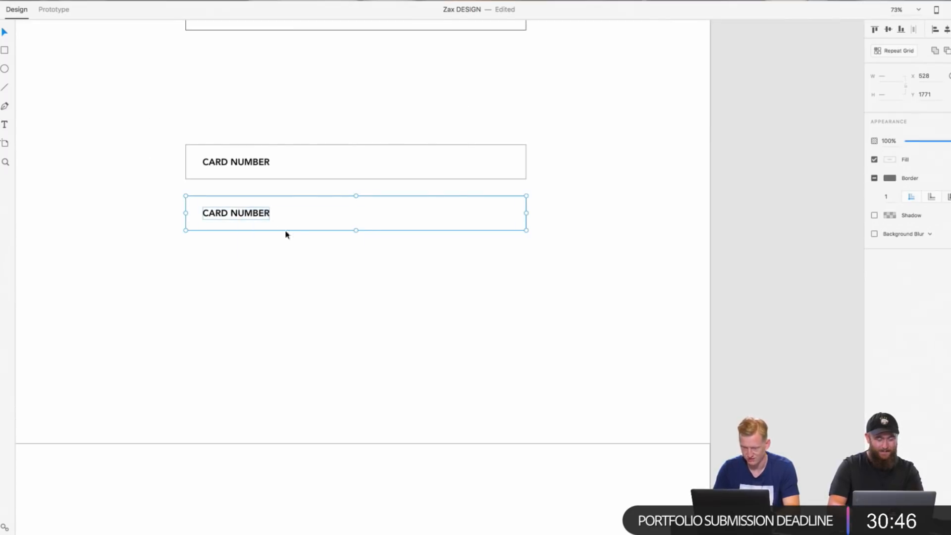
pyautogui.doubleClick(239, 212)
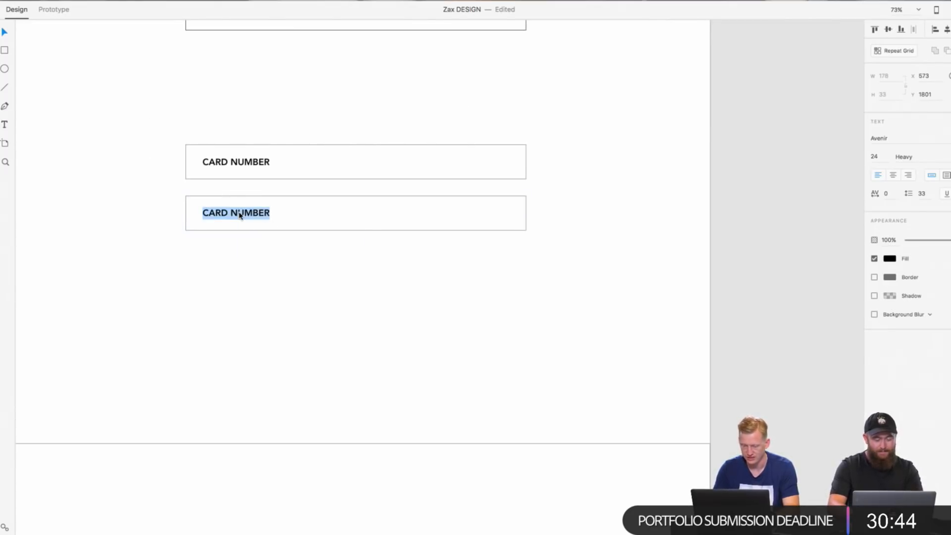
pyautogui.write('NAME')
pyautogui.doubleClick(250, 349)
# Step: Paste another CARD NUMBER field and place it below the NAME field with equal spacing, at about Y 1907
pyautogui.rightClick(296, 325)
pyautogui.click(307, 329)
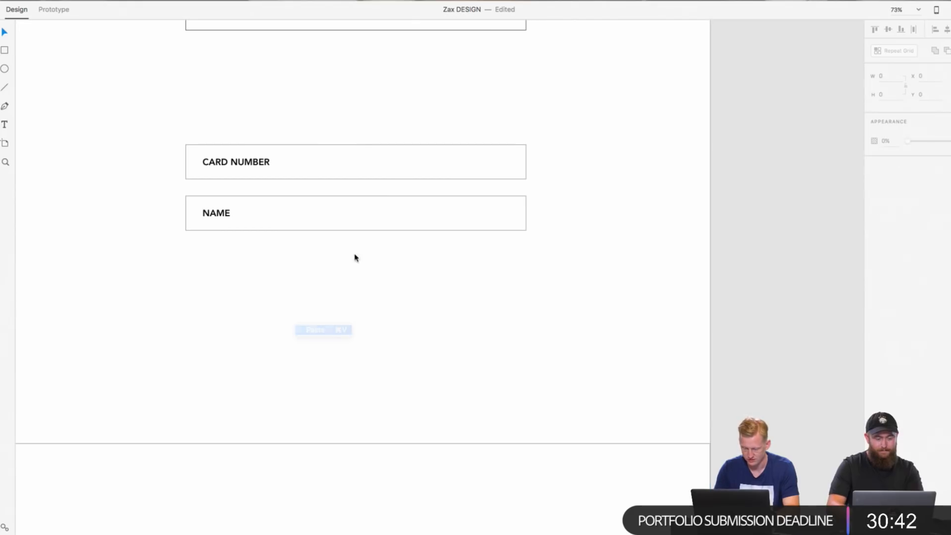
pyautogui.click(282, 151)
pyautogui.moveTo(282, 151); pyautogui.dragTo(308, 259)
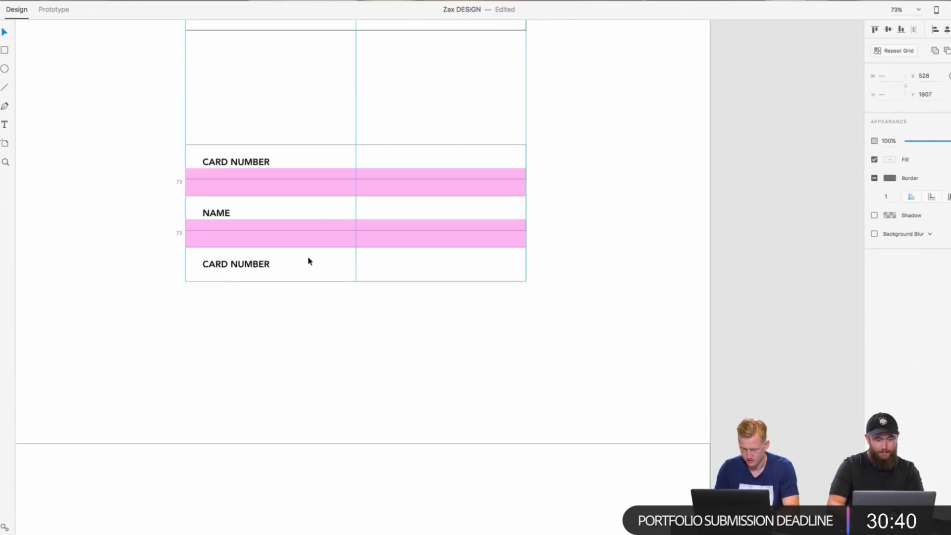
pyautogui.click(358, 353)
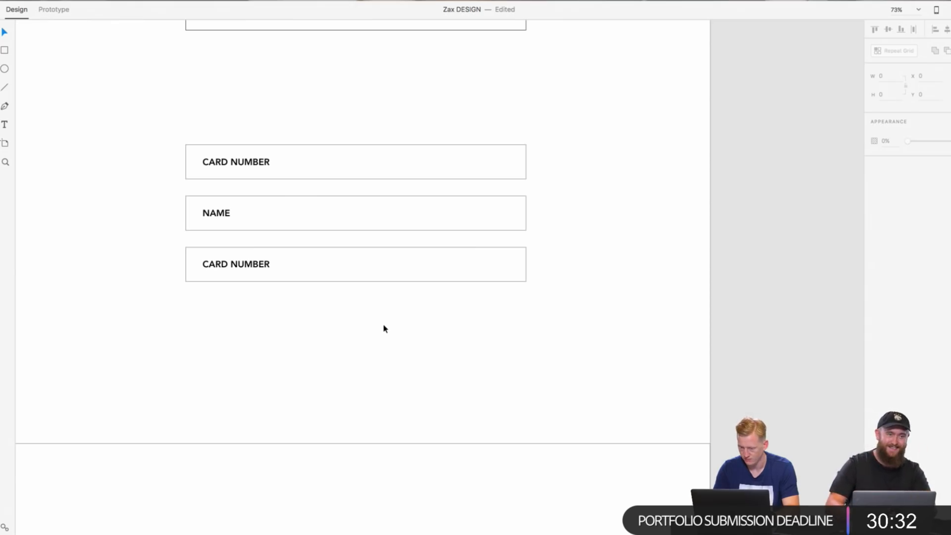
# Step: Clear the label text of the third payment field
pyautogui.scroll(2, 385, 329)
pyautogui.doubleClick(266, 275)
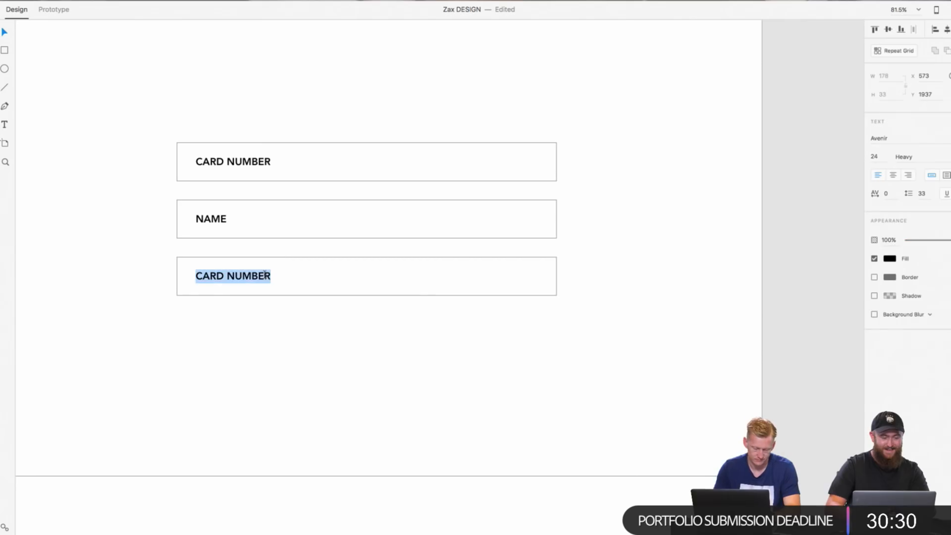
pyautogui.press('BackSpace')
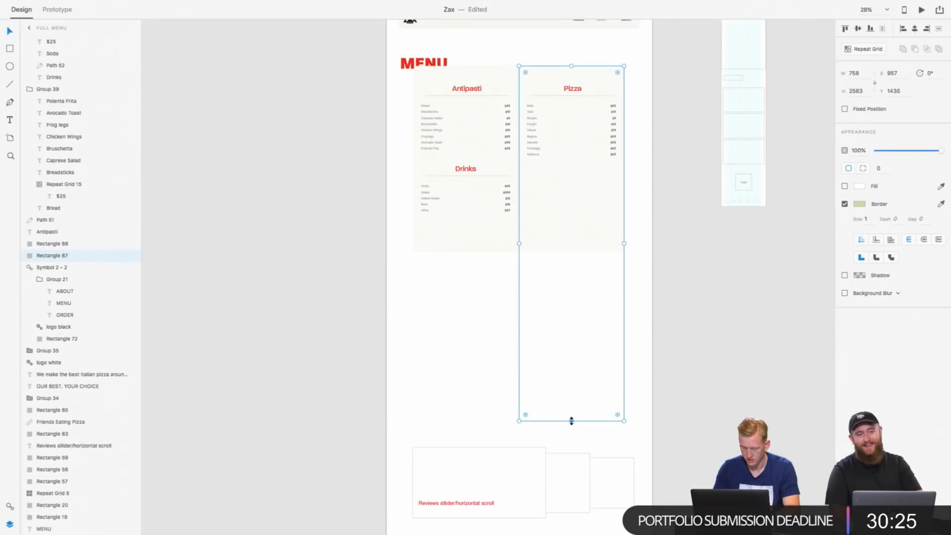
# Step: Shorten the background panel beneath the Pizza list on the Full Menu artboard of the Zax document
pyautogui.moveTo(572, 421); pyautogui.dragTo(572, 251)
pyautogui.click(578, 306)
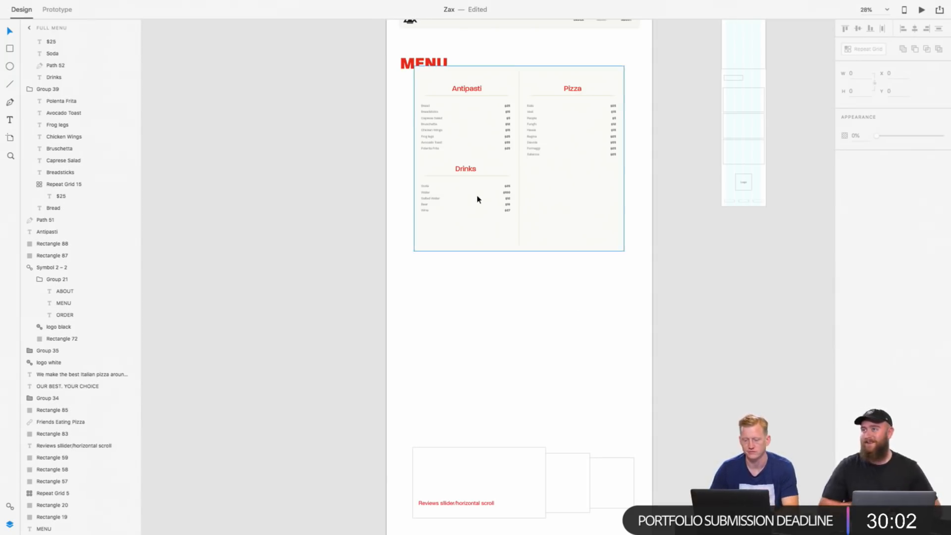
# Step: Move the Drinks section down to Y 2204 to widen its gap from the Antipasti list
pyautogui.click(468, 178)
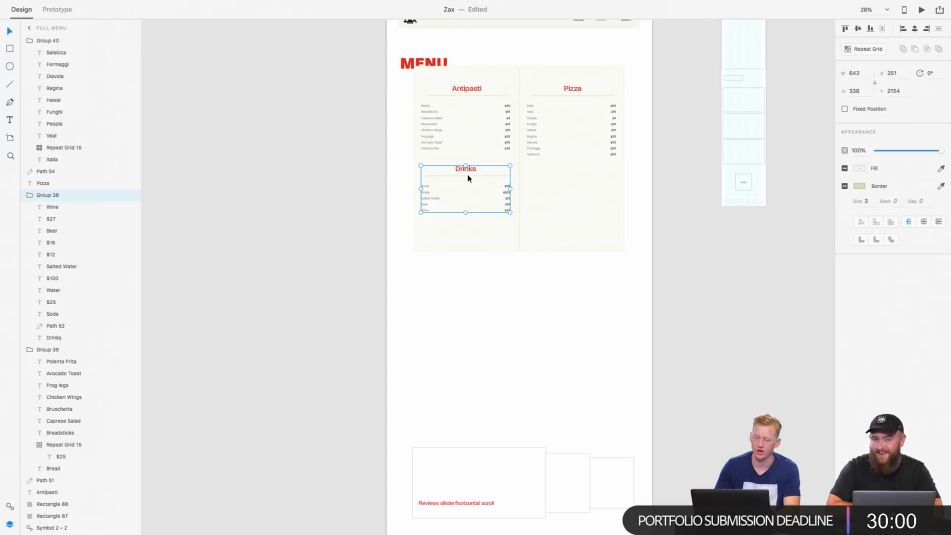
pyautogui.hotkey('shift', 'Down')
pyautogui.hotkey('shift', 'Down')
pyautogui.hotkey('shift', 'Down')
pyautogui.hotkey('shift', 'Down')
pyautogui.hotkey('shift', 'Down')
pyautogui.hotkey('shift', 'Down')
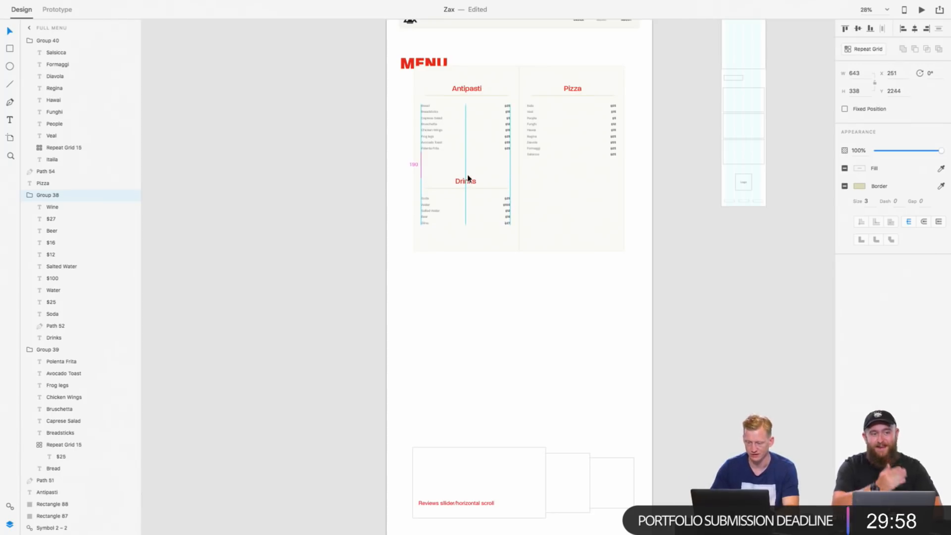
pyautogui.scroll(5, 546, 96)
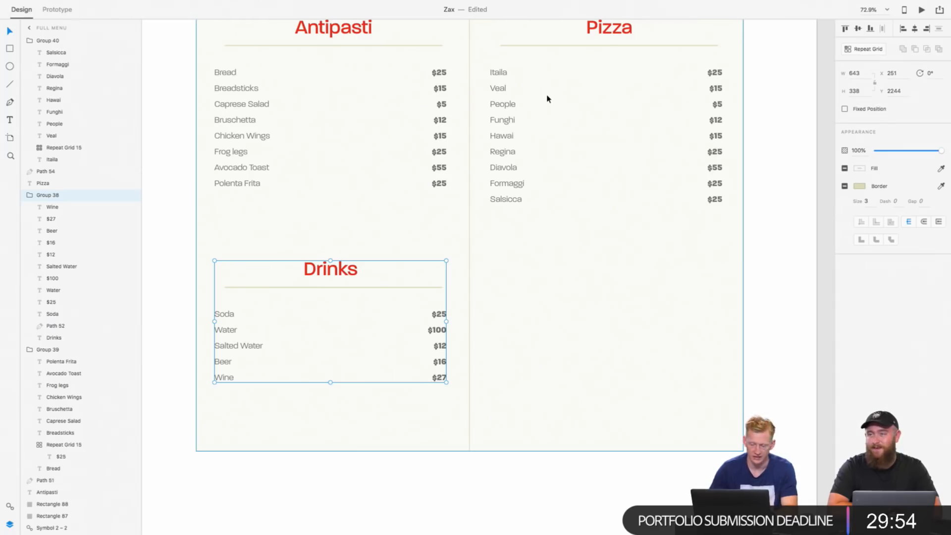
pyautogui.scroll(-2, 546, 98)
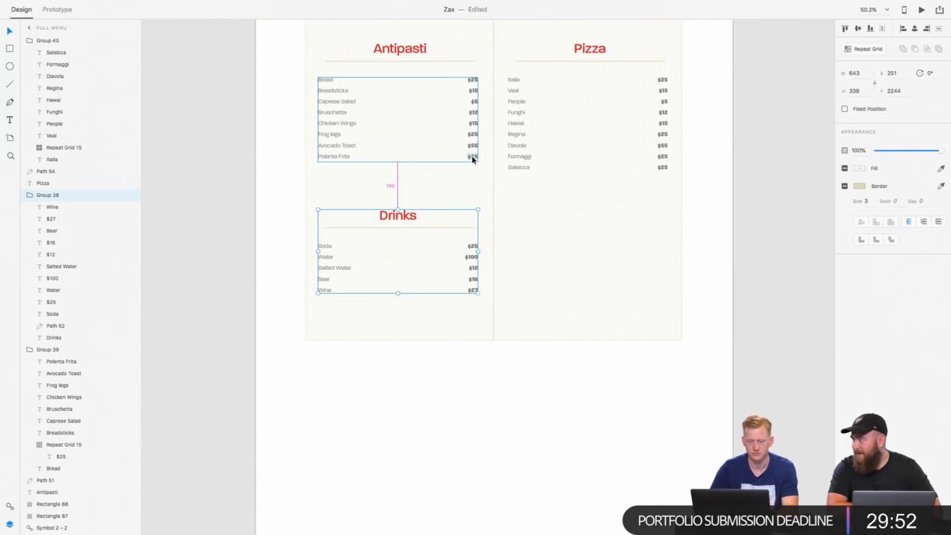
pyautogui.hotkey('shift', 'Up')
pyautogui.hotkey('shift', 'Up')
pyautogui.hotkey('shift', 'Up')
pyautogui.hotkey('shift', 'Up')
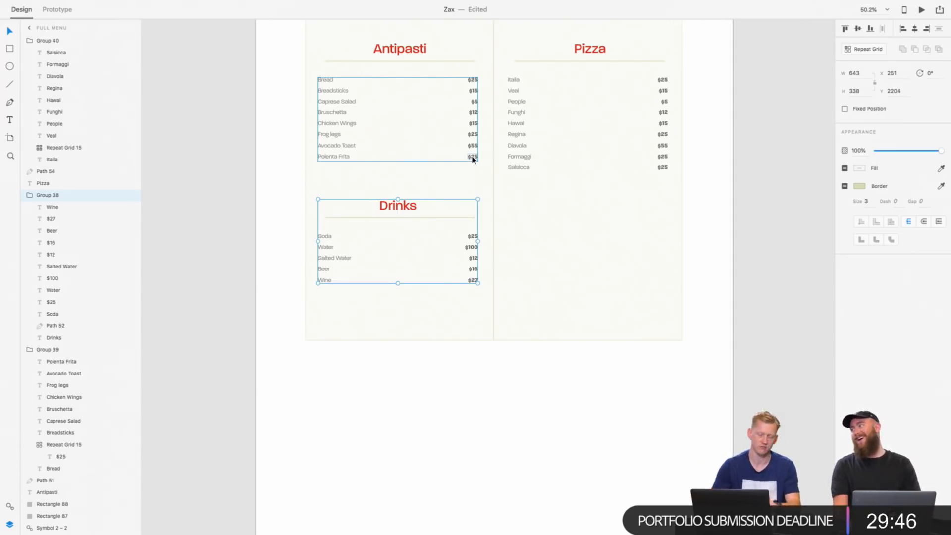
# Step: Replace the reviews slider wireframe on the Full Menu artboard with a copy of the Homepage reviews group
pyautogui.scroll(-3, 472, 158)
pyautogui.click(504, 239)
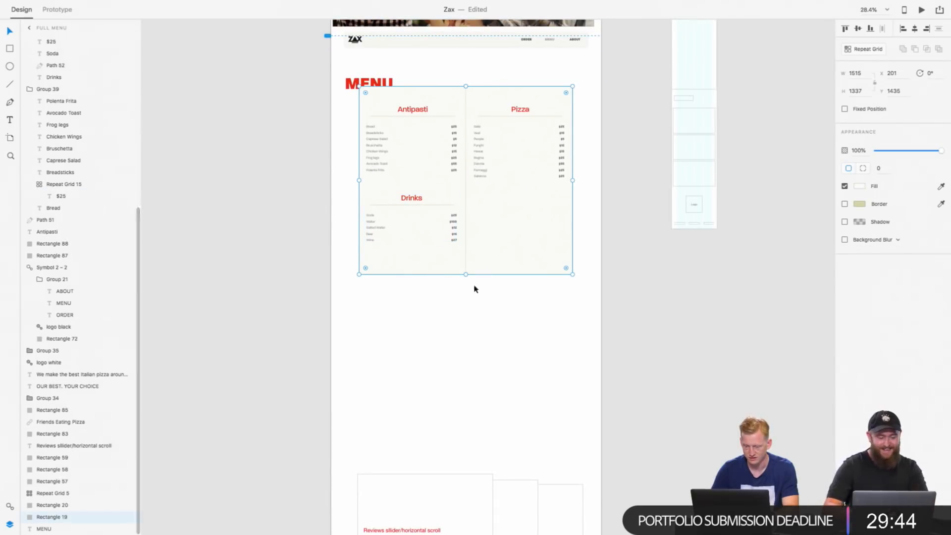
pyautogui.click(462, 369)
pyautogui.scroll(-5, 462, 370)
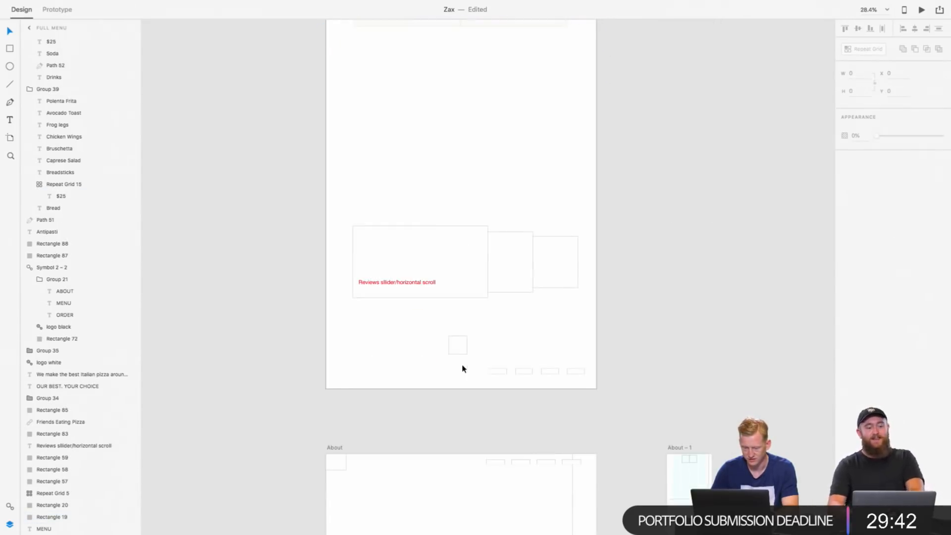
pyautogui.scroll(15, 405, 218)
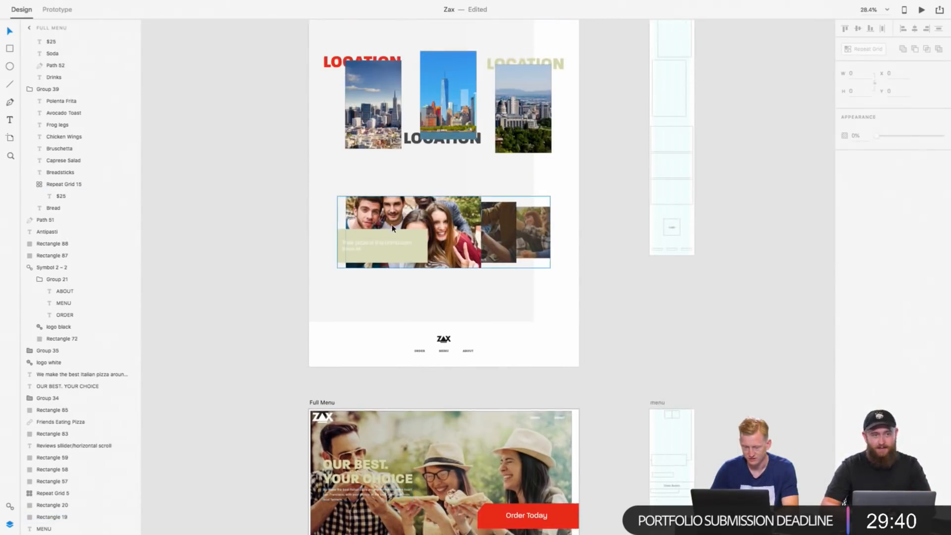
pyautogui.click(403, 227)
pyautogui.scroll(-18, 444, 260)
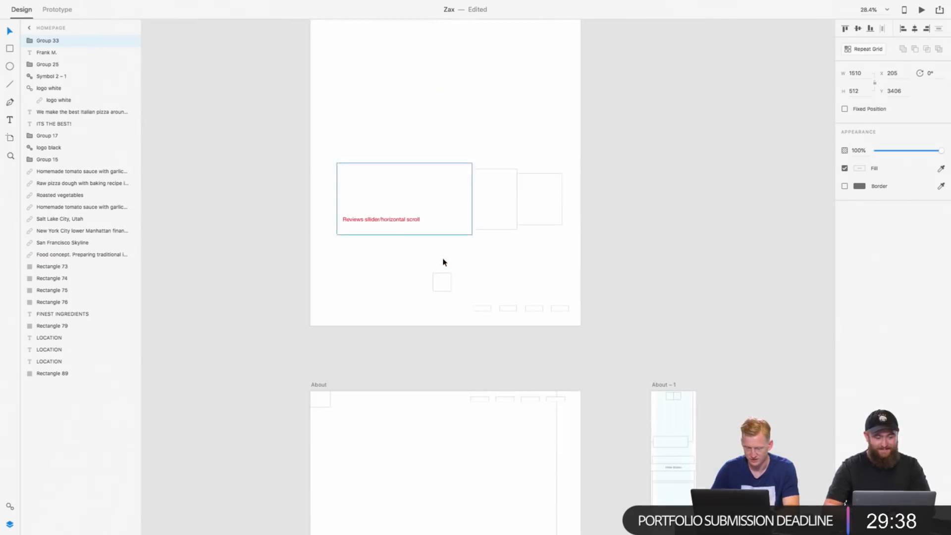
pyautogui.moveTo(382, 136); pyautogui.dragTo(497, 268)
pyautogui.press('Delete')
pyautogui.press('super+v')
pyautogui.scroll(9, 497, 268)
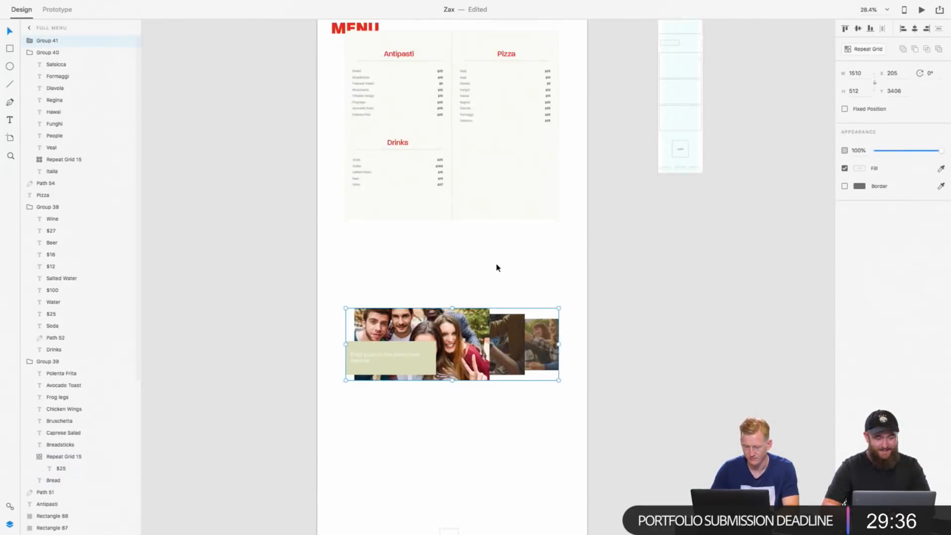
# Step: Copy the Homepage footer logo and links onto the Full Menu artboard in place of its footer placeholder boxes
pyautogui.scroll(6, 497, 267)
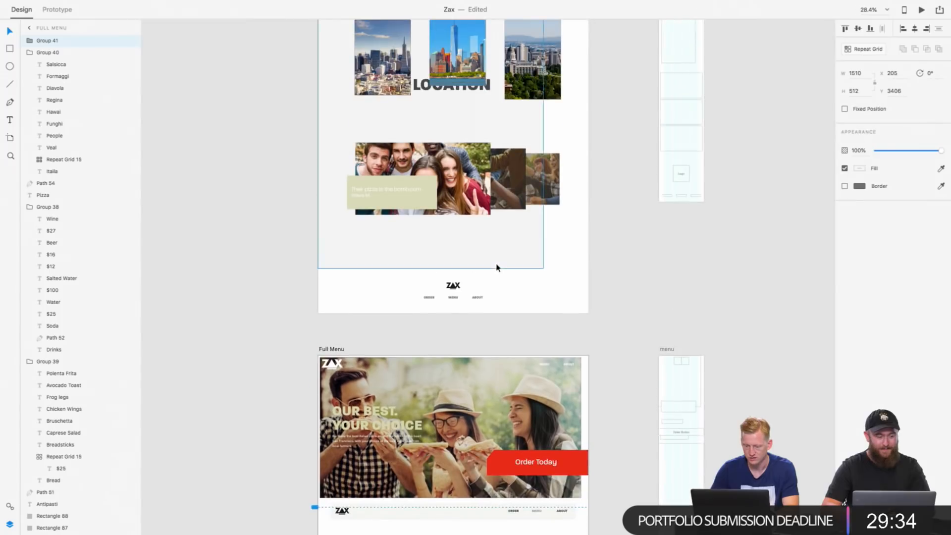
pyautogui.click(424, 286)
pyautogui.moveTo(424, 286); pyautogui.dragTo(492, 308)
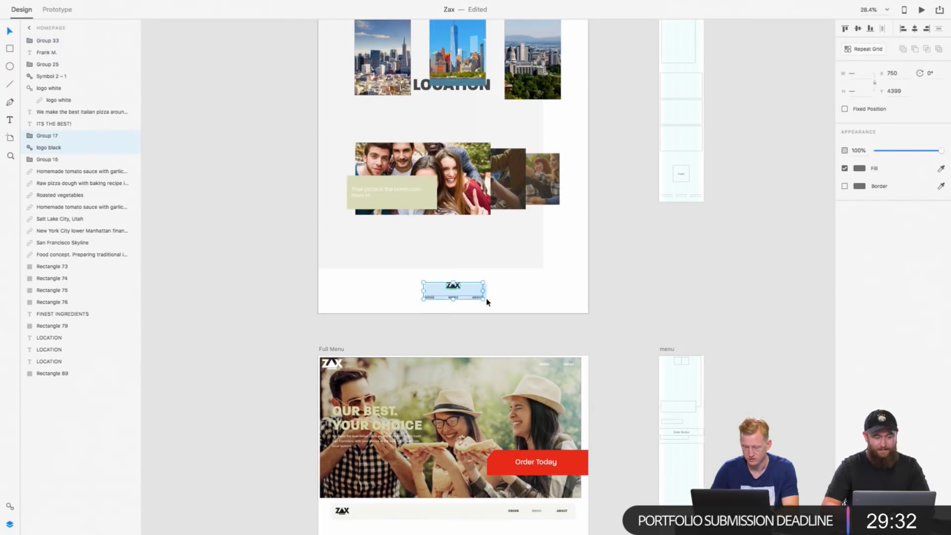
pyautogui.scroll(-3, 486, 296)
pyautogui.scroll(-15, 486, 299)
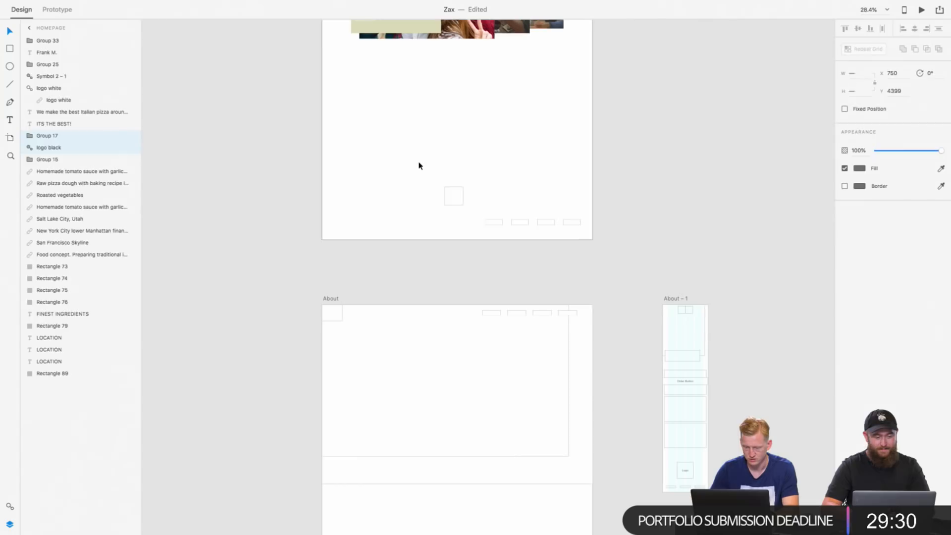
pyautogui.moveTo(419, 163); pyautogui.dragTo(567, 244)
pyautogui.press('super+v')
pyautogui.scroll(13, 566, 244)
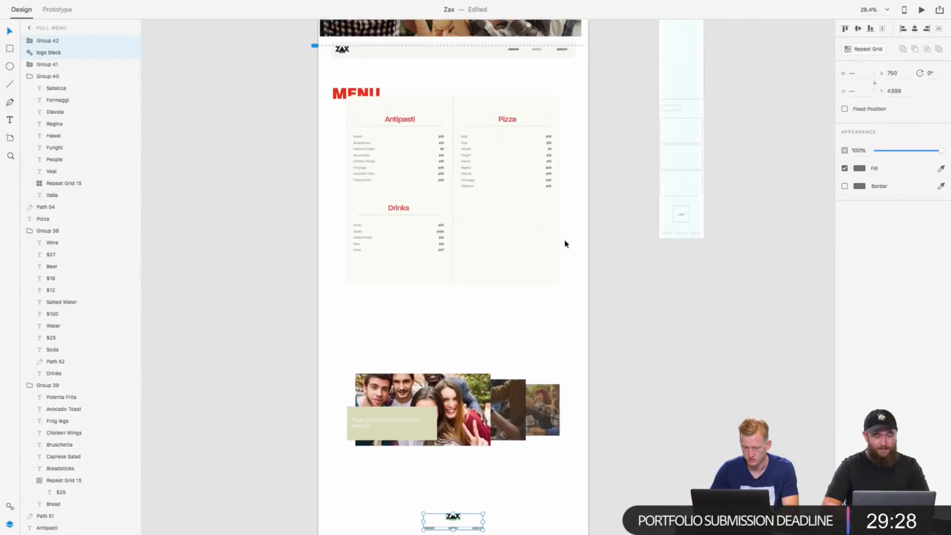
# Step: Copy the Homepage's pale grey background rectangle to the Full Menu artboard, place it at X 320, Y 1412, and send it to the back
pyautogui.scroll(-5, 567, 244)
pyautogui.hscroll(2, 464, 125)
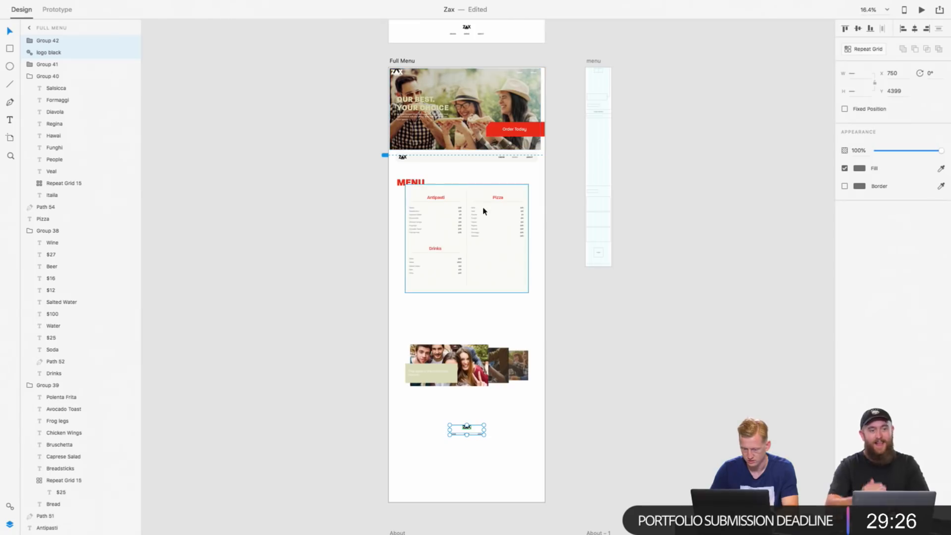
pyautogui.scroll(1, 484, 211)
pyautogui.scroll(10, 449, 185)
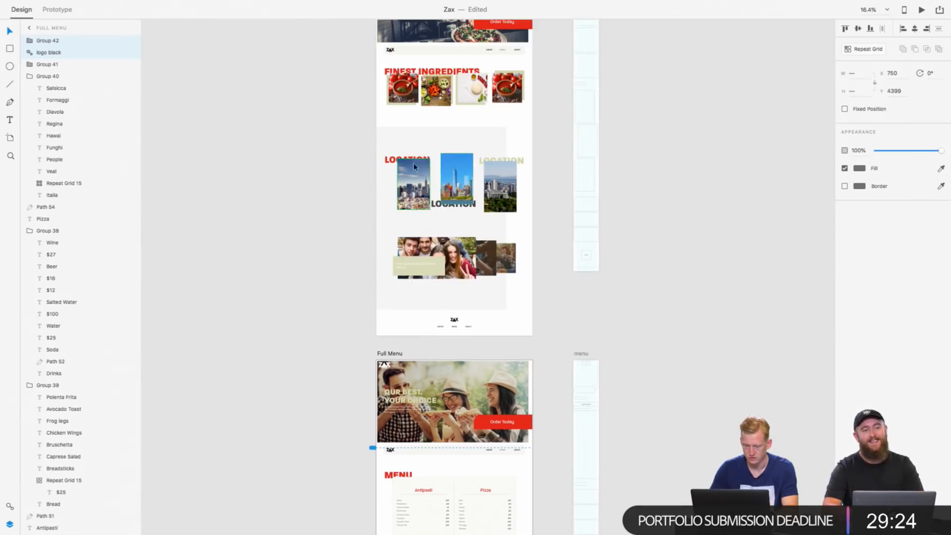
pyautogui.click(414, 164)
pyautogui.scroll(-7, 413, 149)
pyautogui.scroll(2, 459, 221)
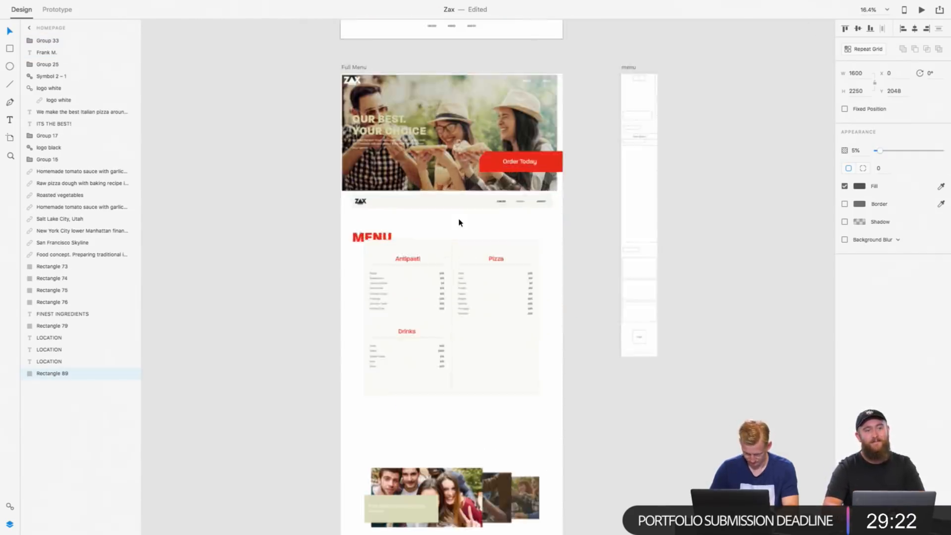
pyautogui.click(474, 250)
pyautogui.hotkey('ctrl', 'v')
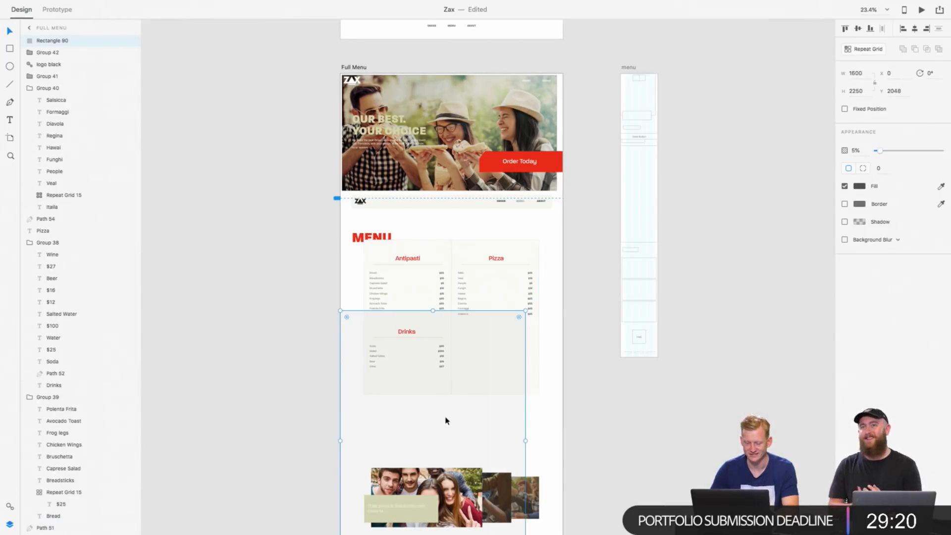
pyautogui.moveTo(446, 418); pyautogui.dragTo(481, 346)
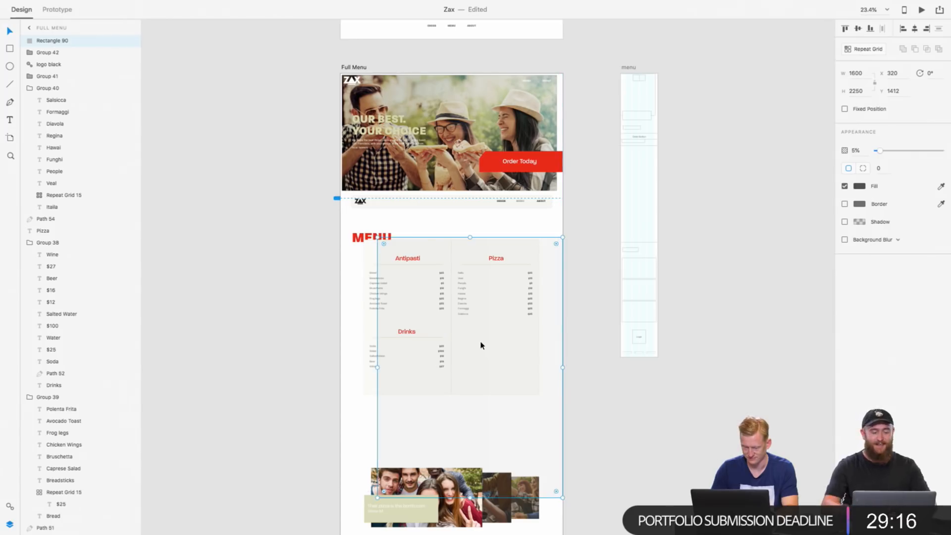
pyautogui.hotkey('ctrl', 'shift', '[')
pyautogui.scroll(-3, 480, 345)
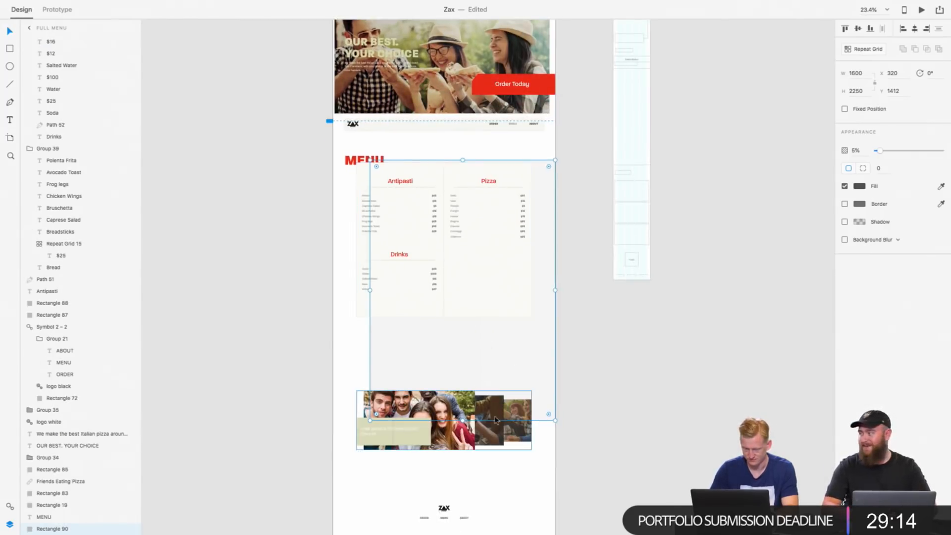
# Step: Shorten the grey background rectangle to a height of 1889 and move the reviews group up closer to the menu panel
pyautogui.moveTo(451, 420)
pyautogui.mouseDown()
pyautogui.moveTo(451, 376)
pyautogui.moveTo(451, 424)
pyautogui.mouseUp()
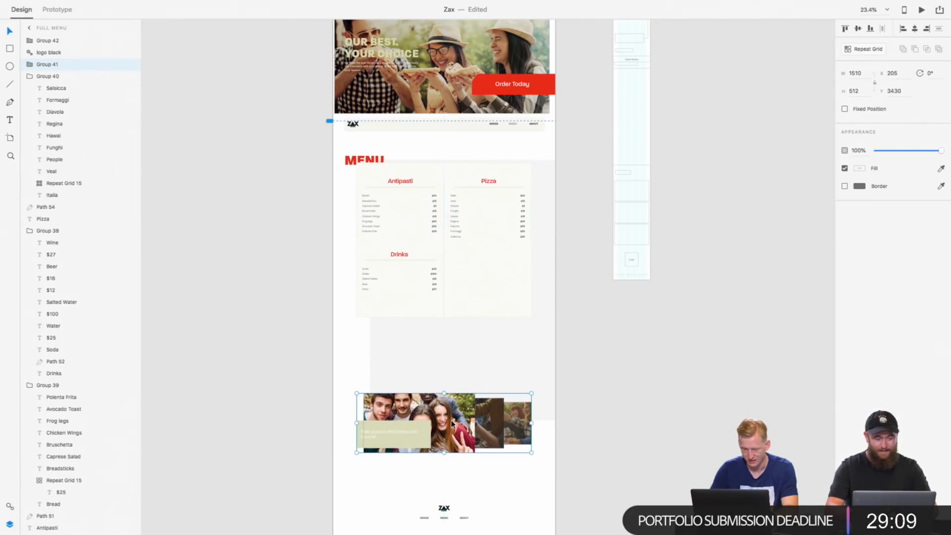
pyautogui.click(540, 236)
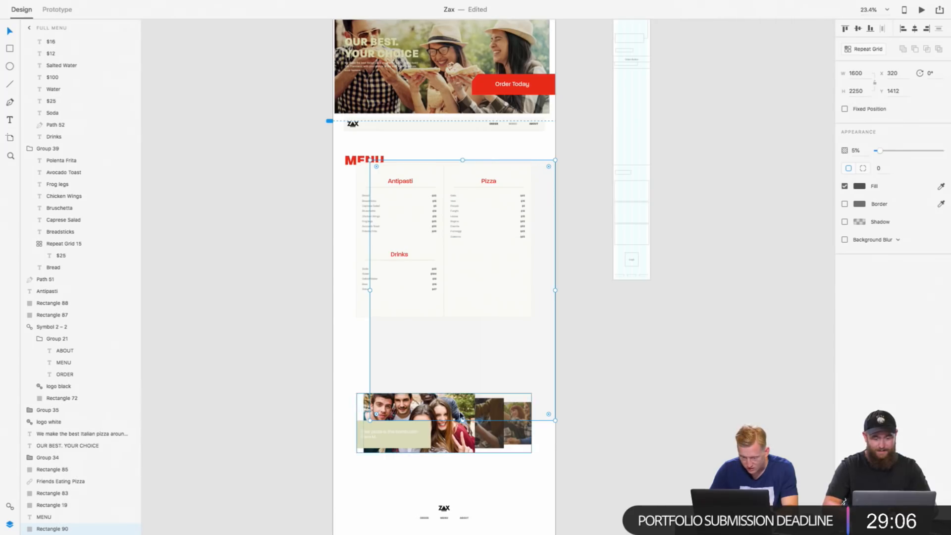
pyautogui.moveTo(460, 444); pyautogui.dragTo(460, 402)
pyautogui.click(465, 436)
# Step: Move the Full Menu footer logo and links up to narrow the gap beneath the reviews group
pyautogui.scroll(-3, 465, 438)
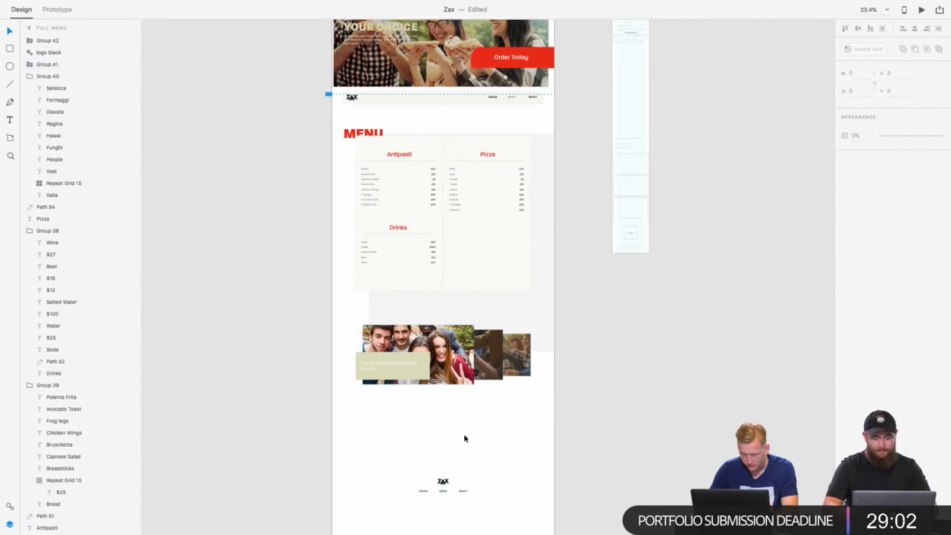
pyautogui.moveTo(398, 417); pyautogui.dragTo(483, 460)
pyautogui.hotkey('shift', 'Up')
pyautogui.hotkey('shift', 'Up')
pyautogui.hotkey('shift', 'Up')
pyautogui.hotkey('shift', 'Up')
pyautogui.hotkey('shift', 'Up')
pyautogui.hotkey('shift', 'Up')
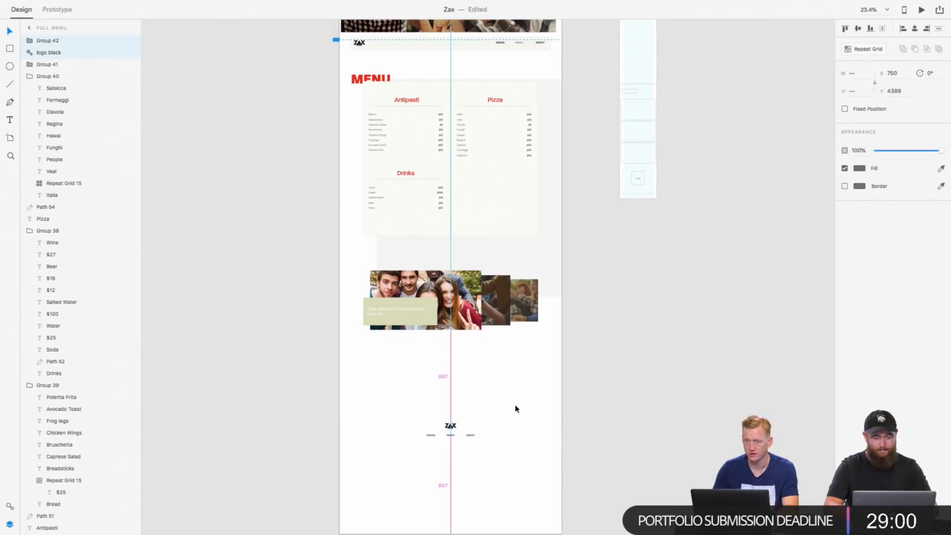
pyautogui.hotkey('shift', 'Up')
pyautogui.hotkey('shift', 'Up')
pyautogui.hotkey('shift', 'Up')
pyautogui.hotkey('shift', 'Up')
pyautogui.hotkey('shift', 'Up')
pyautogui.hotkey('shift', 'Up')
pyautogui.hotkey('shift', 'Up')
pyautogui.hotkey('shift', 'Up')
pyautogui.hotkey('shift', 'Up')
pyautogui.hotkey('shift', 'Up')
pyautogui.hotkey('shift', 'Up')
pyautogui.hotkey('shift', 'Up')
pyautogui.hotkey('shift', 'Up')
pyautogui.hotkey('shift', 'Up')
pyautogui.hotkey('shift', 'Up')
pyautogui.hotkey('shift', 'Up')
pyautogui.hotkey('shift', 'Up')
pyautogui.hotkey('shift', 'Up')
pyautogui.hotkey('shift', 'Up')
pyautogui.hotkey('shift', 'Up')
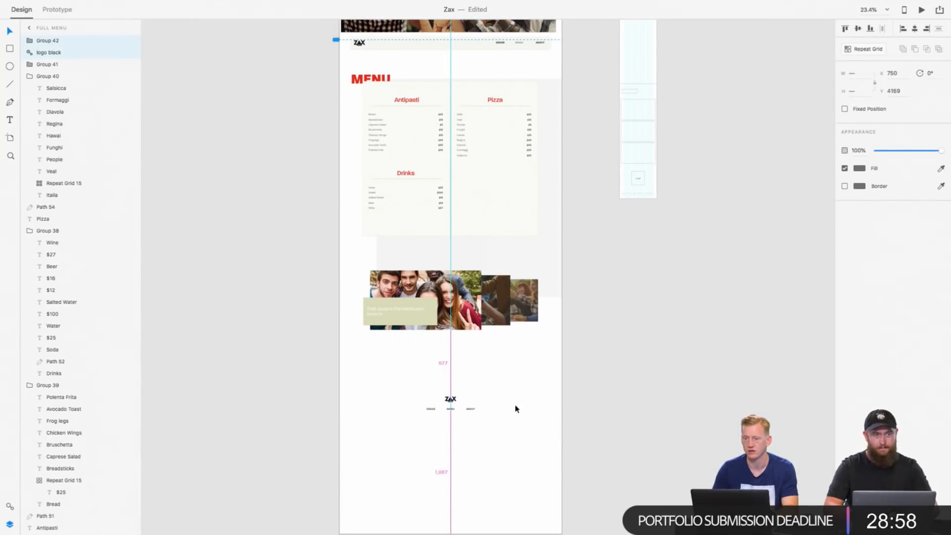
pyautogui.hotkey('shift', 'Up')
pyautogui.hotkey('shift', 'Up')
pyautogui.hotkey('shift', 'Up')
pyautogui.hotkey('shift', 'Up')
# Step: Move the grey background rectangle up so that it starts above the MENU heading
pyautogui.click(548, 248)
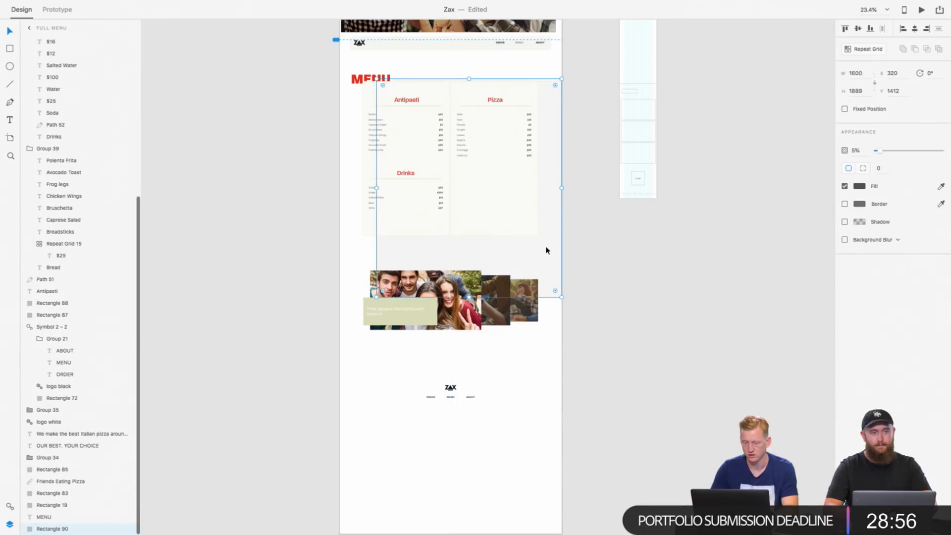
pyautogui.hotkey('shift', 'Up')
pyautogui.hotkey('shift', 'Up')
pyautogui.hotkey('shift', 'Up')
pyautogui.hotkey('shift', 'Up')
pyautogui.hotkey('shift', 'Up')
pyautogui.hotkey('shift', 'Up')
pyautogui.hotkey('shift', 'Up')
pyautogui.hotkey('shift', 'Up')
pyautogui.hotkey('shift', 'Up')
pyautogui.hotkey('shift', 'Up')
pyautogui.hotkey('shift', 'Up')
pyautogui.hotkey('shift', 'Up')
pyautogui.hotkey('shift', 'Up')
pyautogui.hotkey('shift', 'Up')
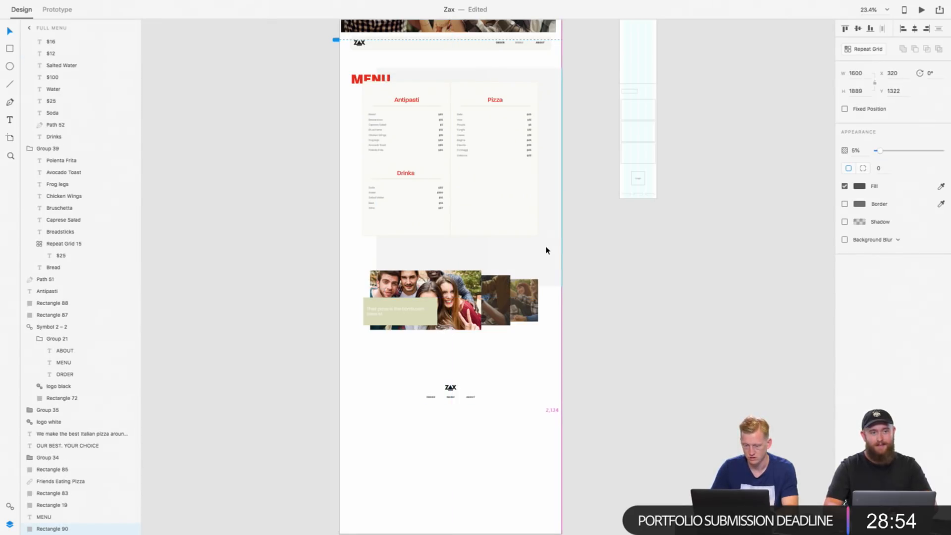
# Step: Move the reviews group up to Y 2972, closer to the menu panel
pyautogui.click(503, 303)
pyautogui.hotkey('shift', 'Up')
pyautogui.hotkey('shift', 'Up')
pyautogui.hotkey('shift', 'Up')
pyautogui.hotkey('shift', 'Up')
pyautogui.hotkey('shift', 'Up')
pyautogui.hotkey('shift', 'Up')
pyautogui.hotkey('shift', 'Up')
pyautogui.hotkey('shift', 'Up')
pyautogui.hotkey('shift', 'Up')
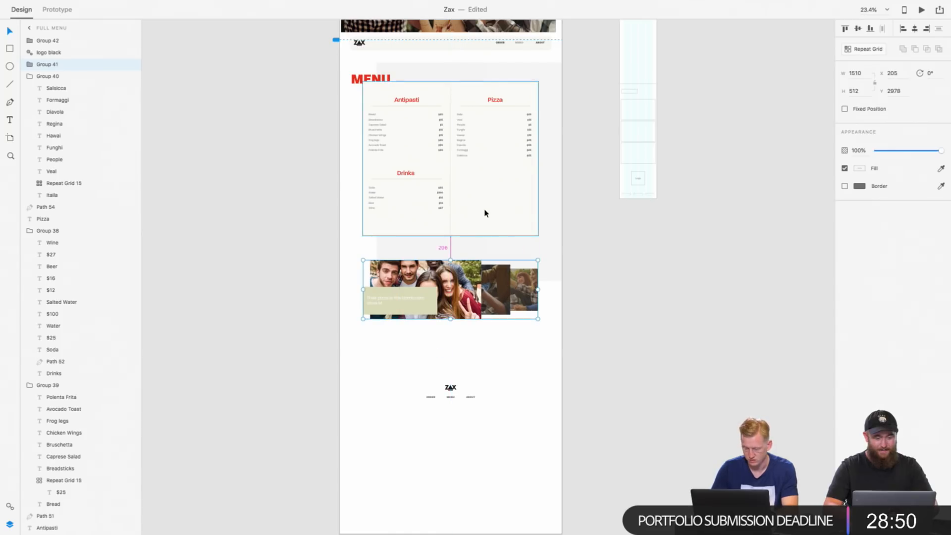
pyautogui.press('Up')
pyautogui.press('Up')
pyautogui.press('Up')
pyautogui.press('Up')
pyautogui.press('Up')
pyautogui.press('Up')
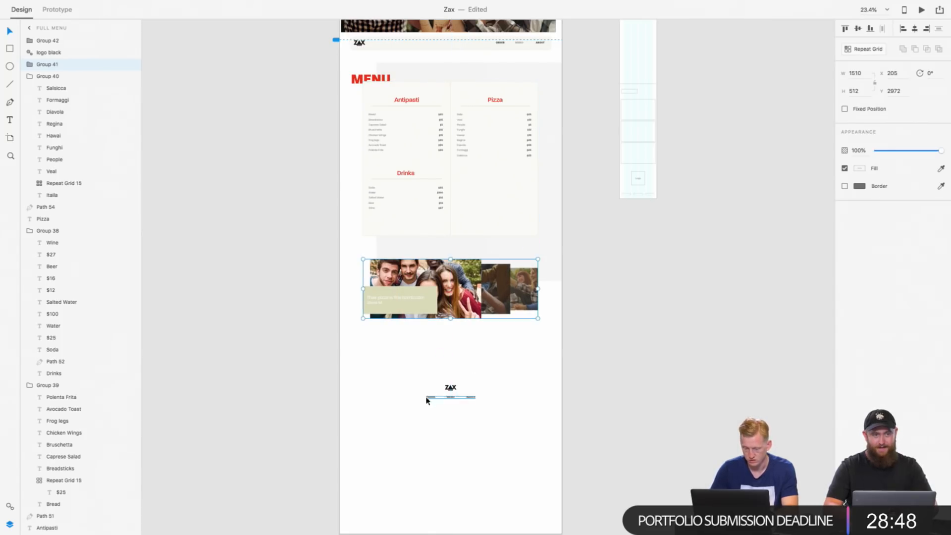
# Step: Move the footer logo and links further up to Y 3784, beneath the reviews group
pyautogui.moveTo(406, 383); pyautogui.dragTo(477, 404)
pyautogui.hotkey('shift', 'Up')
pyautogui.hotkey('shift', 'Up')
pyautogui.hotkey('shift', 'Up')
pyautogui.hotkey('shift', 'Up')
pyautogui.hotkey('shift', 'Up')
pyautogui.hotkey('shift', 'Up')
pyautogui.hotkey('shift', 'Up')
pyautogui.hotkey('shift', 'Up')
pyautogui.hotkey('shift', 'Up')
pyautogui.hotkey('shift', 'Up')
pyautogui.hotkey('shift', 'Up')
pyautogui.hotkey('shift', 'Up')
pyautogui.hotkey('shift', 'Up')
pyautogui.hotkey('shift', 'Up')
pyautogui.hotkey('shift', 'Up')
pyautogui.hotkey('shift', 'Up')
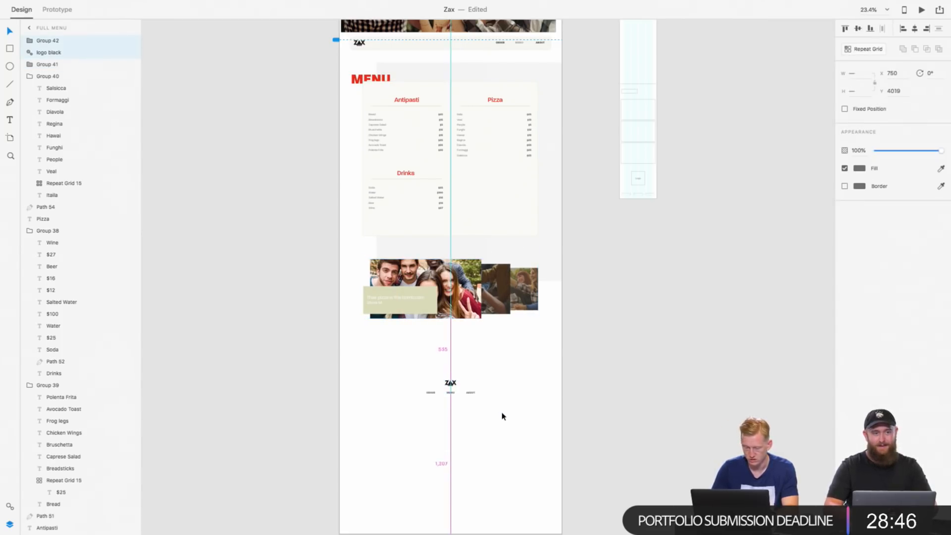
pyautogui.hotkey('shift', 'Up')
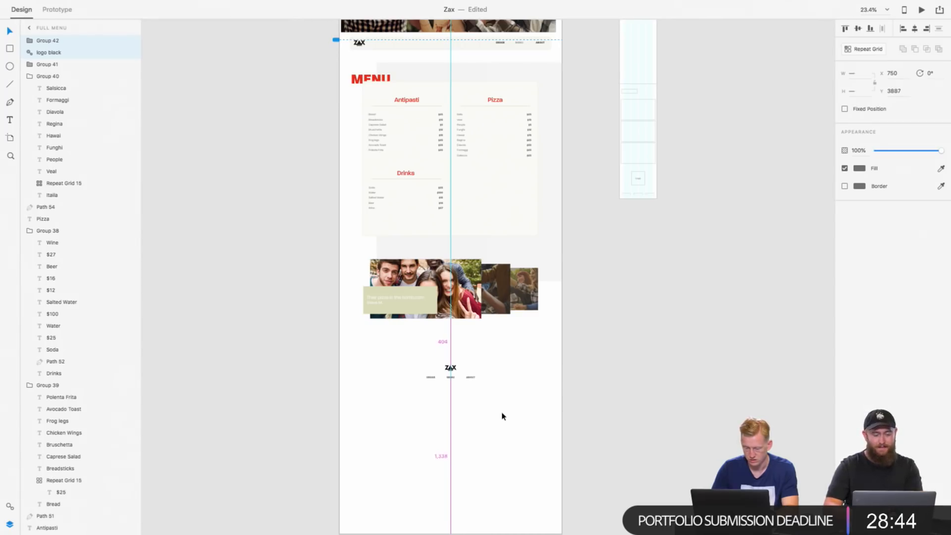
pyautogui.hotkey('shift', 'Up')
pyautogui.hotkey('shift', 'Up')
pyautogui.hotkey('shift', 'Up')
pyautogui.hotkey('shift', 'Up')
pyautogui.hotkey('shift', 'Up')
pyautogui.hotkey('shift', 'Up')
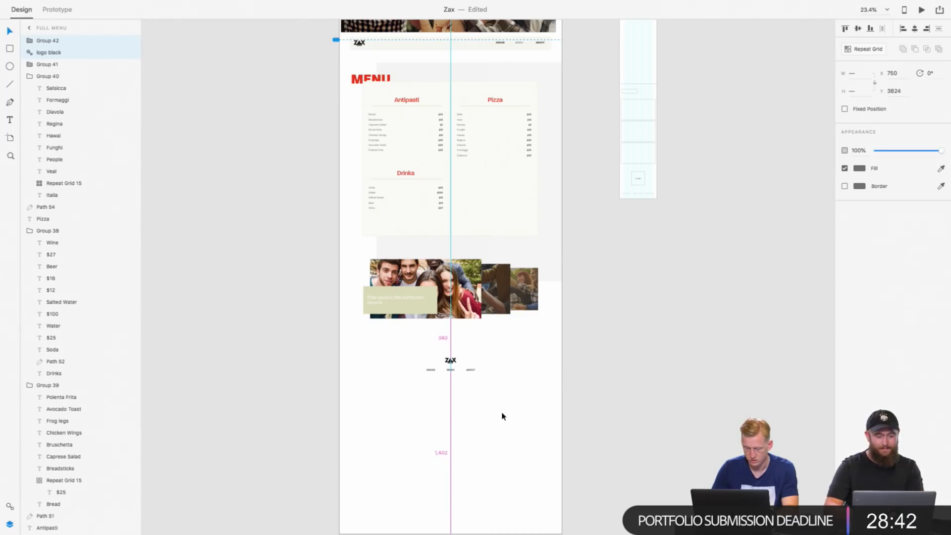
pyautogui.hotkey('shift', 'Up')
pyautogui.hotkey('shift', 'Up')
pyautogui.hotkey('shift', 'Up')
pyautogui.hotkey('shift', 'Up')
# Step: Shorten the Full Menu artboard to a height of 4162 to remove the empty space below the footer
pyautogui.scroll(-3, 432, 502)
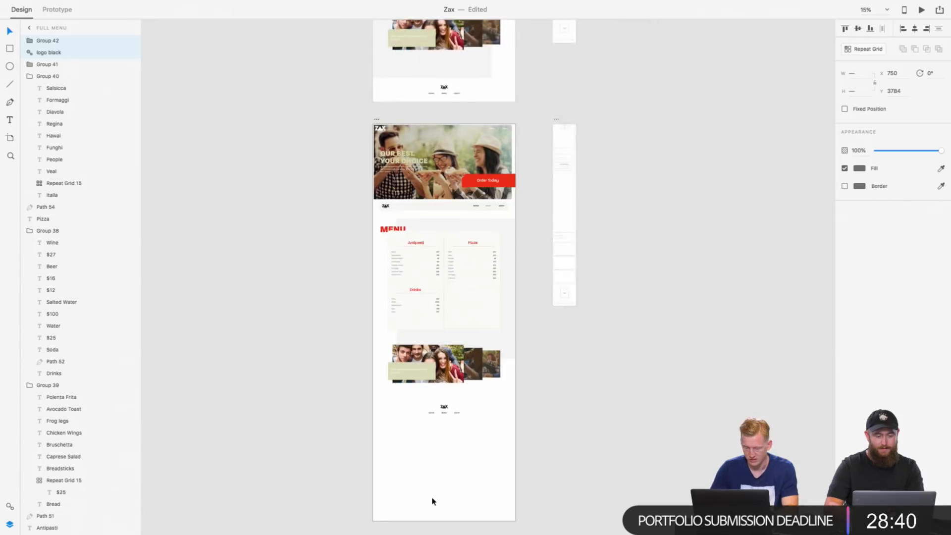
pyautogui.scroll(2, 433, 501)
pyautogui.click(385, 149)
pyautogui.scroll(-5, 382, 173)
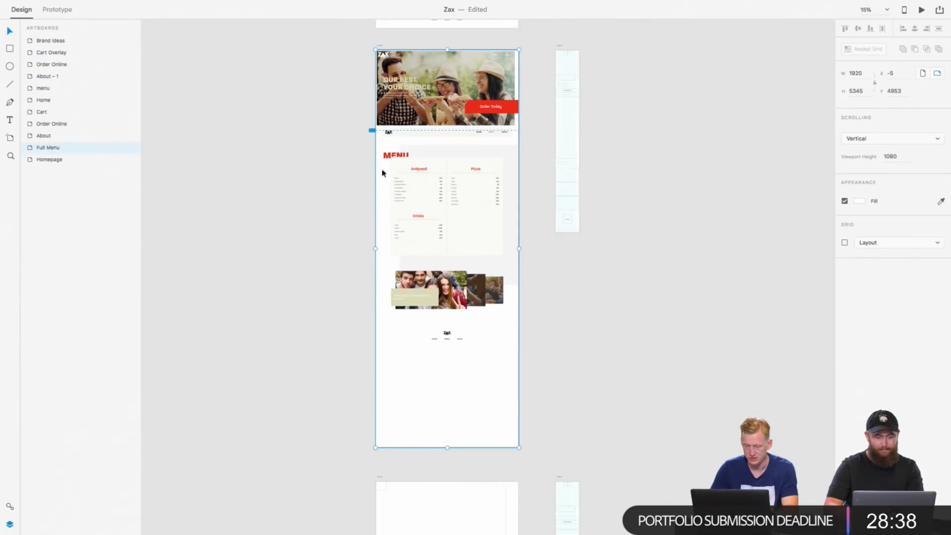
pyautogui.moveTo(451, 450); pyautogui.dragTo(452, 361)
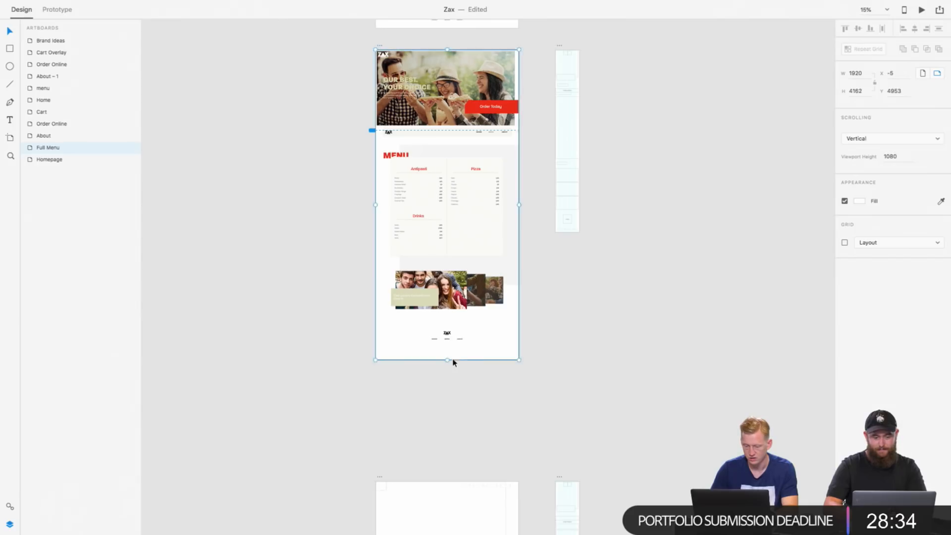
pyautogui.click(572, 323)
# Step: Examine the About and Order Online wireframe artboards that still need designing
pyautogui.scroll(-10, 571, 322)
pyautogui.hscroll(-2, 571, 322)
pyautogui.scroll(-3, 516, 183)
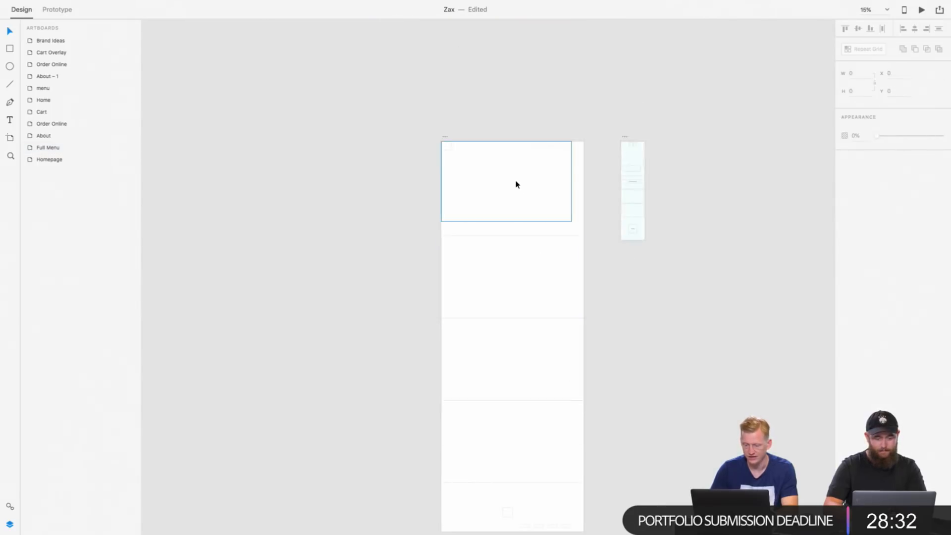
pyautogui.scroll(6, 516, 183)
pyautogui.scroll(-5, 515, 185)
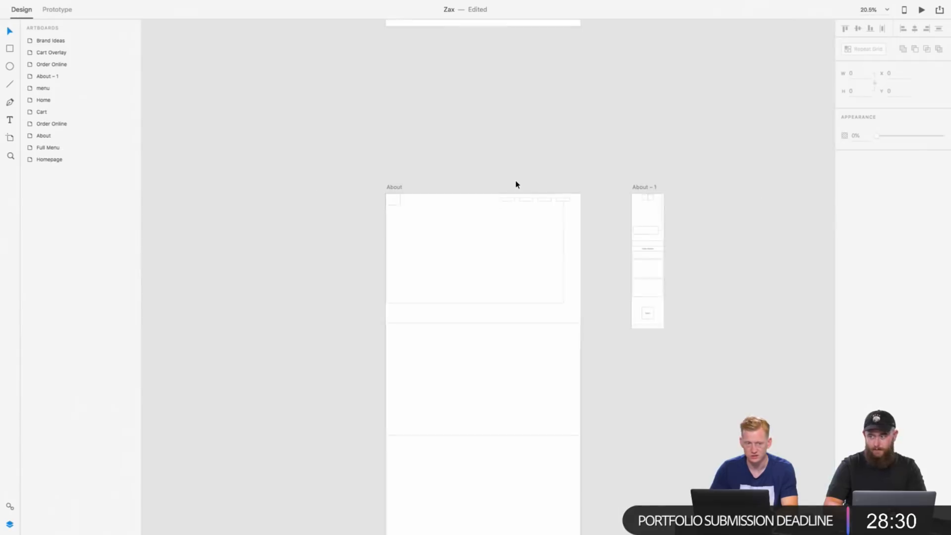
pyautogui.scroll(-10, 516, 184)
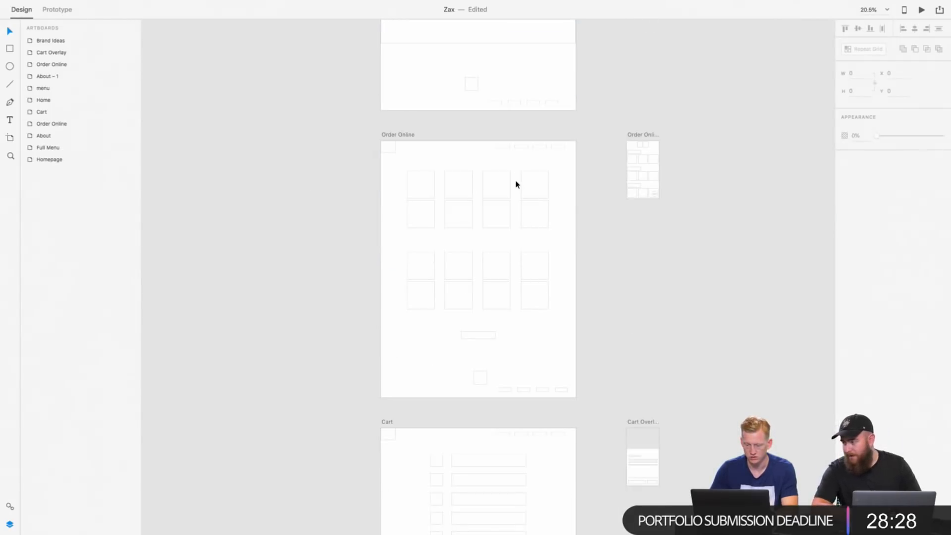
pyautogui.scroll(10, 516, 184)
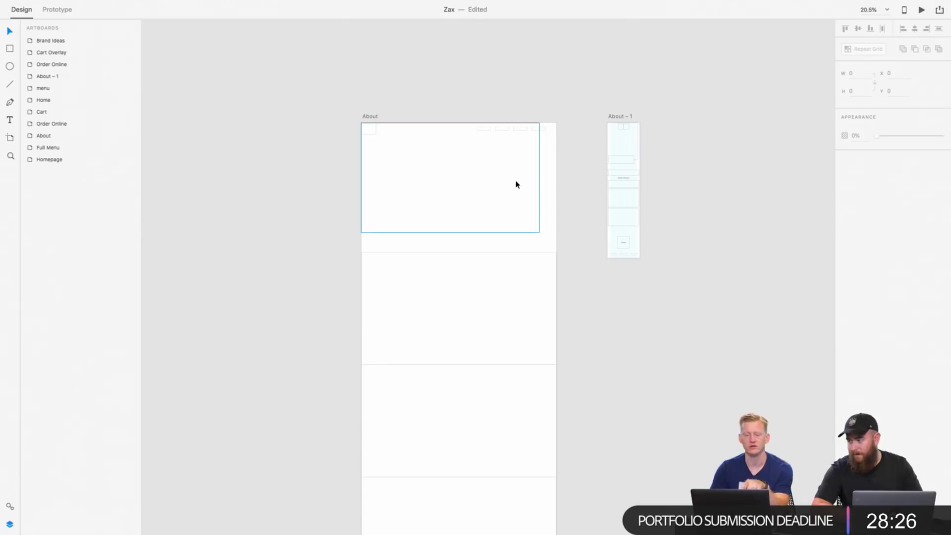
pyautogui.scroll(-10, 516, 187)
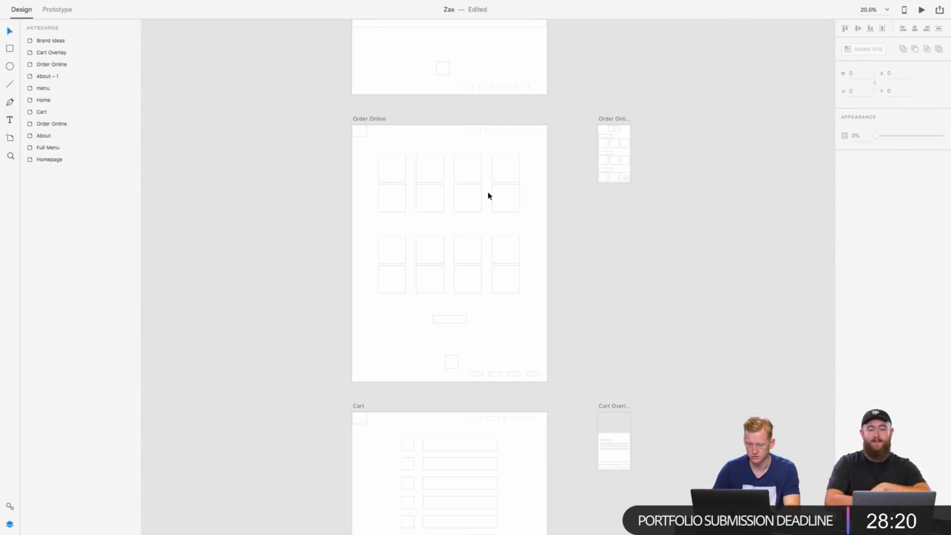
# Step: Delete the hero placeholder rectangle from the top of the About artboard and remove the gradient overlay pasted in its place
pyautogui.scroll(10, 488, 196)
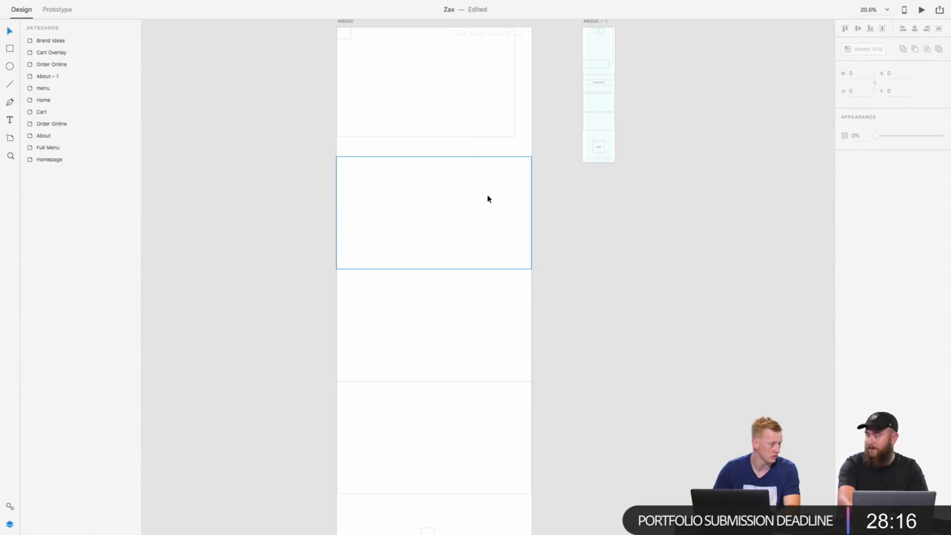
pyautogui.scroll(8, 488, 199)
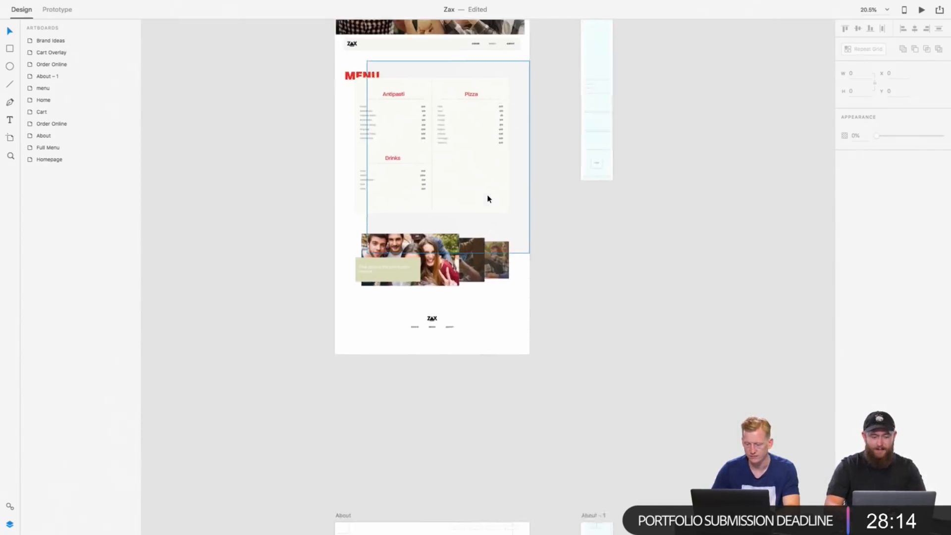
pyautogui.scroll(-5, 488, 198)
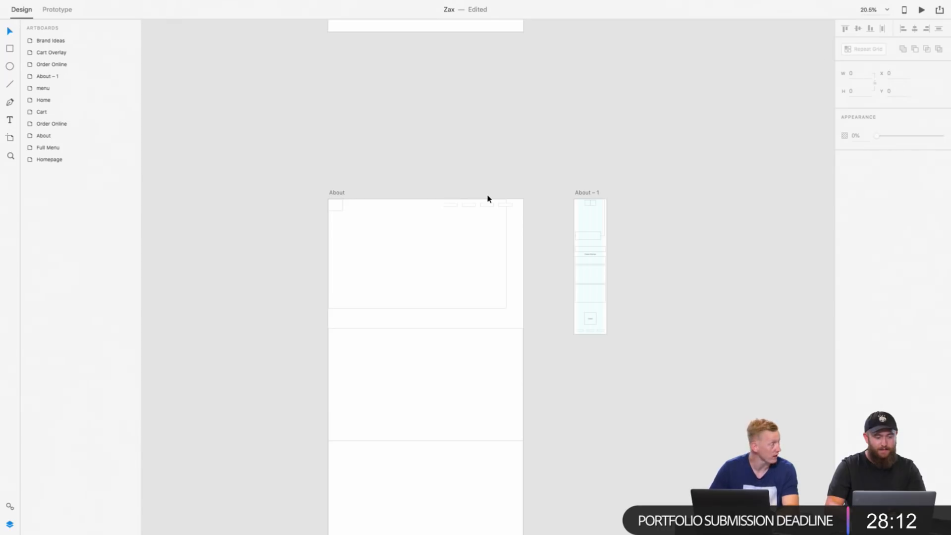
pyautogui.scroll(-10, 441, 242)
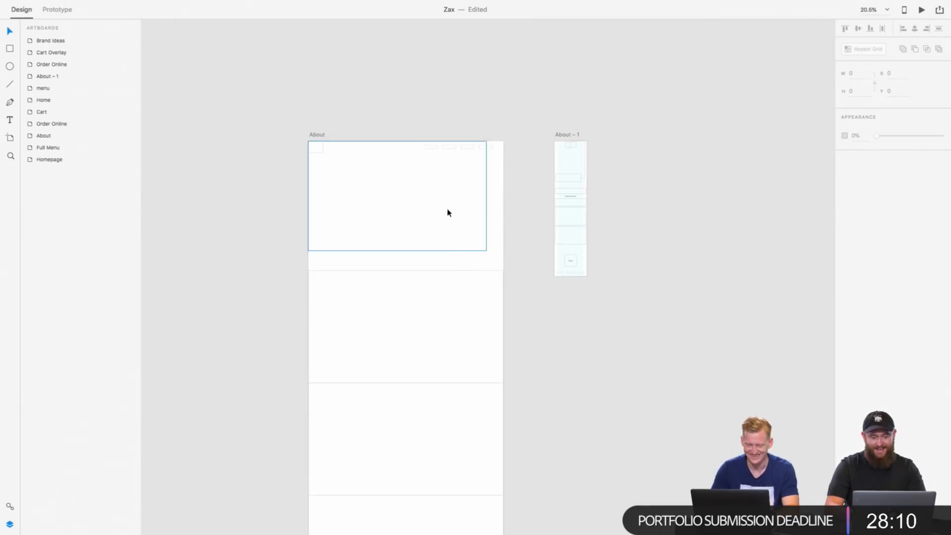
pyautogui.click(427, 171)
pyautogui.scroll(-10, 426, 171)
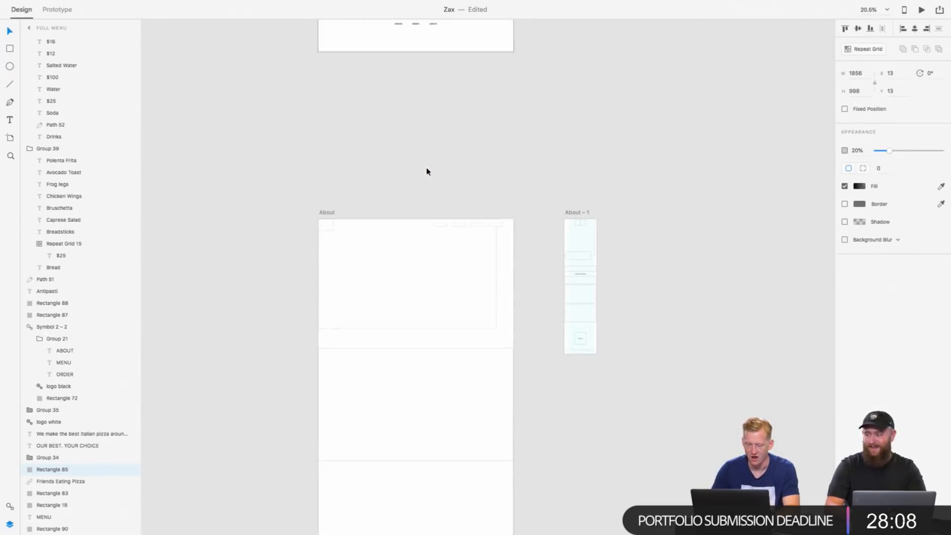
pyautogui.click(417, 268)
pyautogui.press('Delete')
pyautogui.press('super+v')
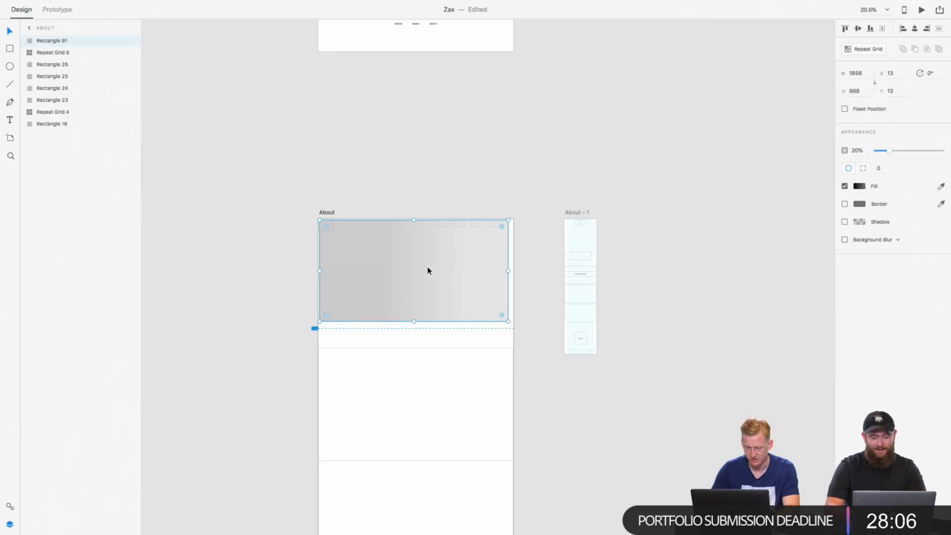
pyautogui.press('Delete')
# Step: Copy the Full Menu's whole hero section with its navigation bar, try pasting it onto the About artboard, and undo the paste
pyautogui.scroll(10, 411, 289)
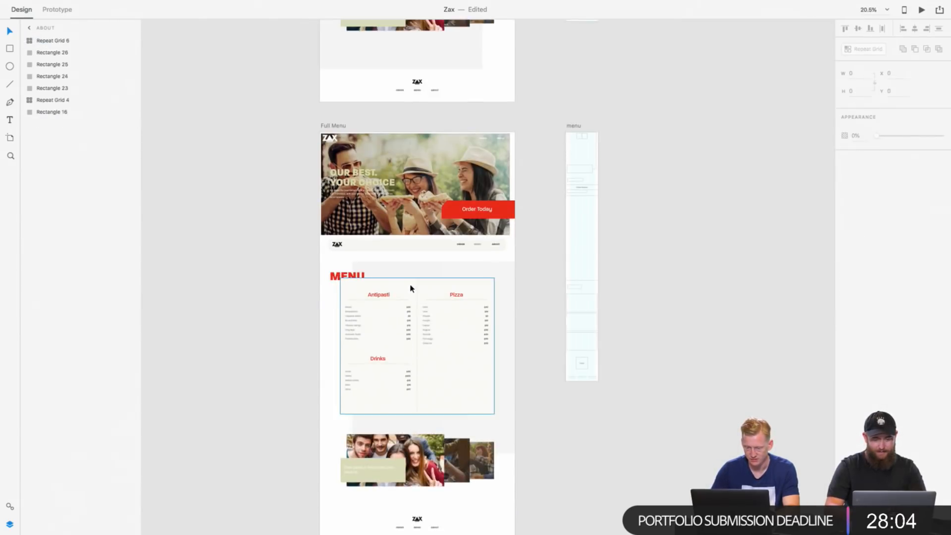
pyautogui.moveTo(278, 133); pyautogui.dragTo(525, 254)
pyautogui.scroll(-10, 525, 255)
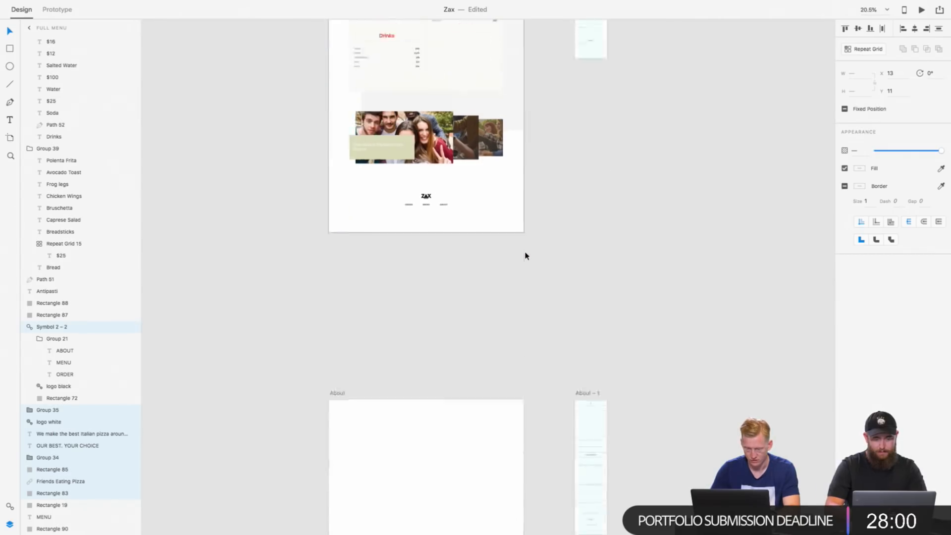
pyautogui.click(447, 267)
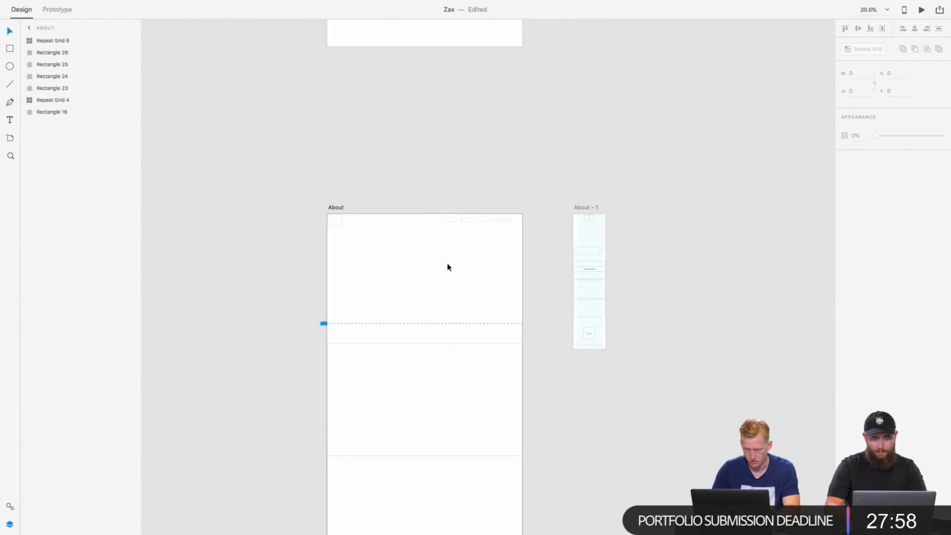
pyautogui.press('super+v')
pyautogui.press('super+z')
# Step: Replace the logo and navigation placeholders at the top of the About artboard with the copied hero section and navigation bar
pyautogui.moveTo(293, 195); pyautogui.dragTo(510, 252)
pyautogui.press('Delete')
pyautogui.press('super+v')
pyautogui.scroll(5, 509, 252)
pyautogui.click(588, 191)
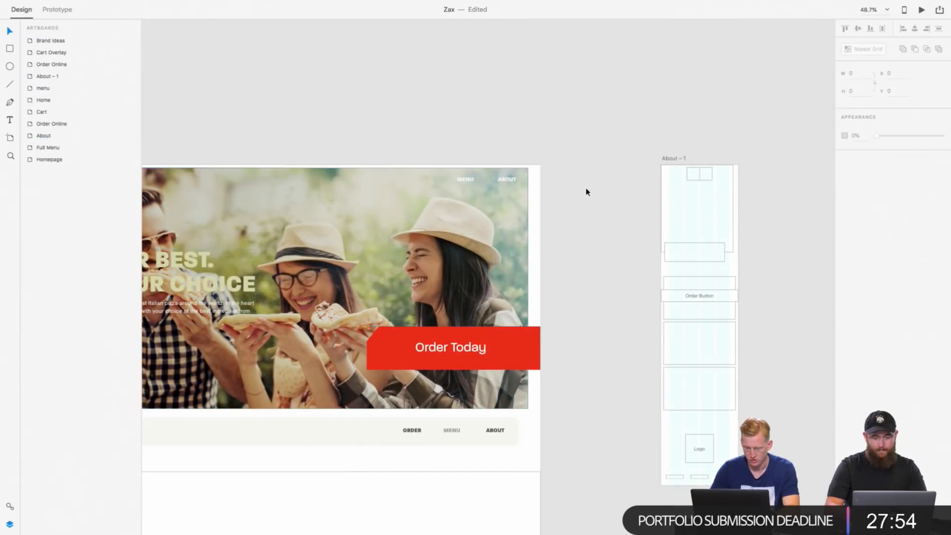
pyautogui.hscroll(-4, 589, 191)
pyautogui.hscroll(3, 566, 268)
pyautogui.scroll(-2, 567, 268)
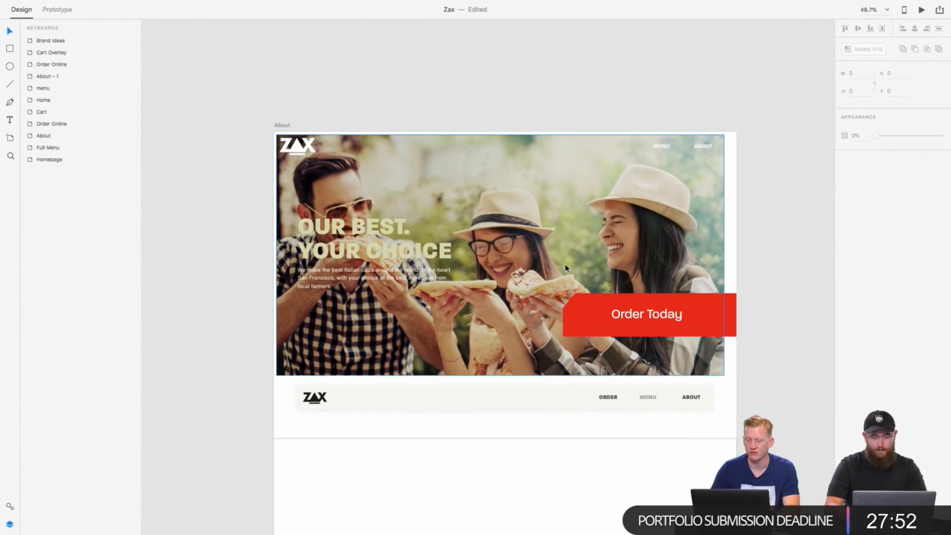
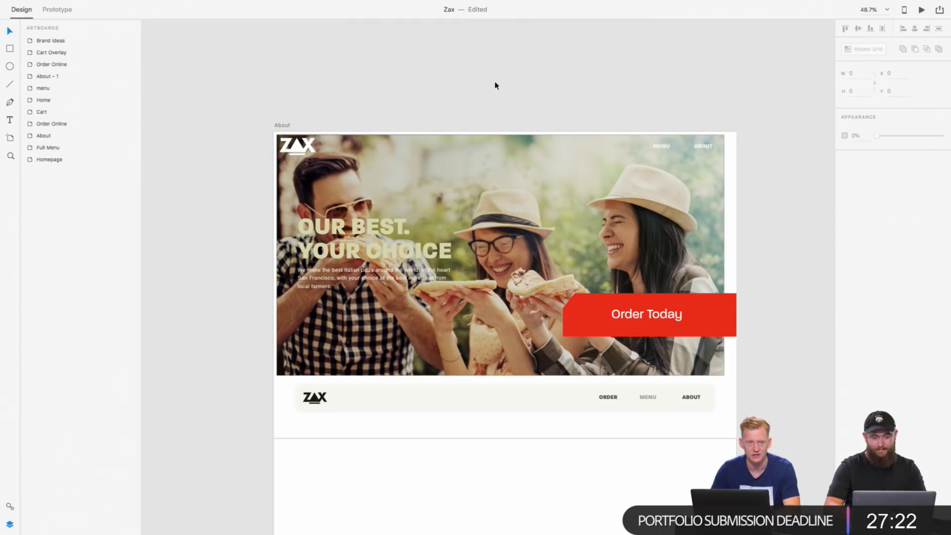
# Step: Delete the red Order Today button from the hero section of the About artboard
pyautogui.hscroll(3, 495, 86)
pyautogui.scroll(-1, 496, 85)
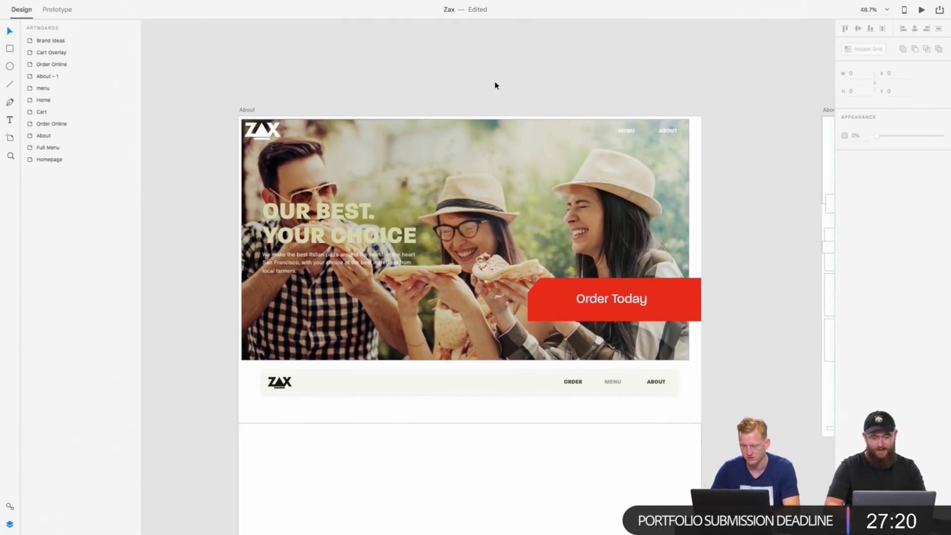
pyautogui.click(664, 132)
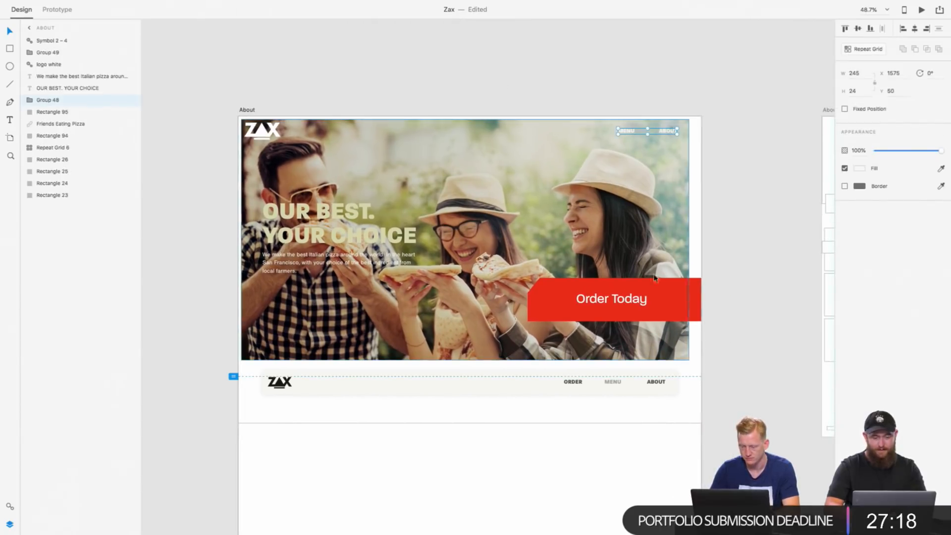
pyautogui.click(636, 291)
pyautogui.press('Delete')
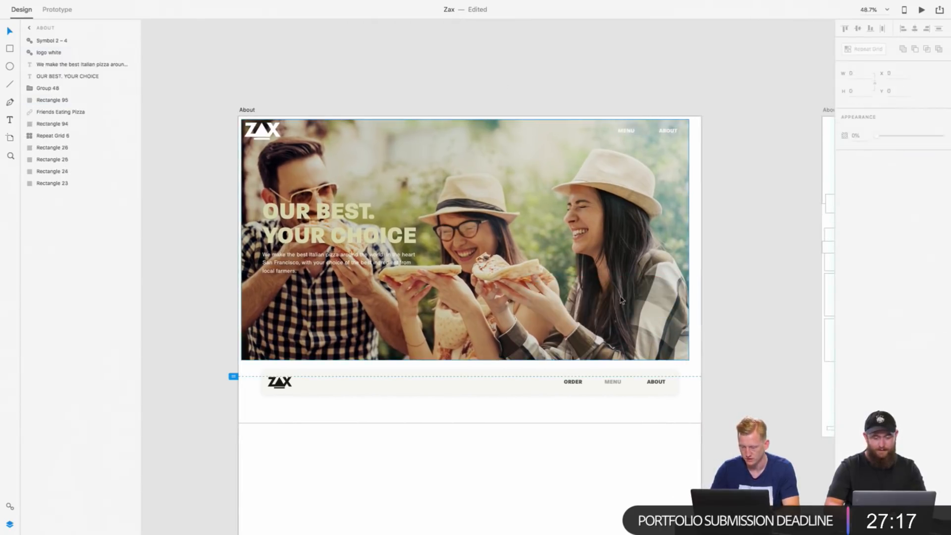
# Step: Center-align the OUR BEST. YOUR CHOICE heading and its paragraph, and move both to the horizontal middle of the artboard
pyautogui.click(348, 240)
pyautogui.keyDown('shift'); pyautogui.click(345, 263); pyautogui.keyUp('shift')
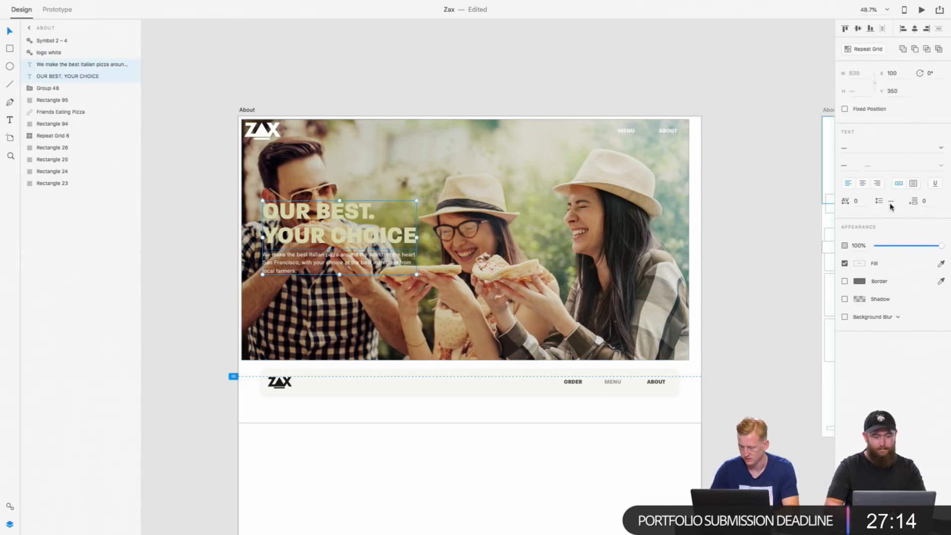
pyautogui.click(863, 183)
pyautogui.moveTo(385, 228); pyautogui.dragTo(515, 220)
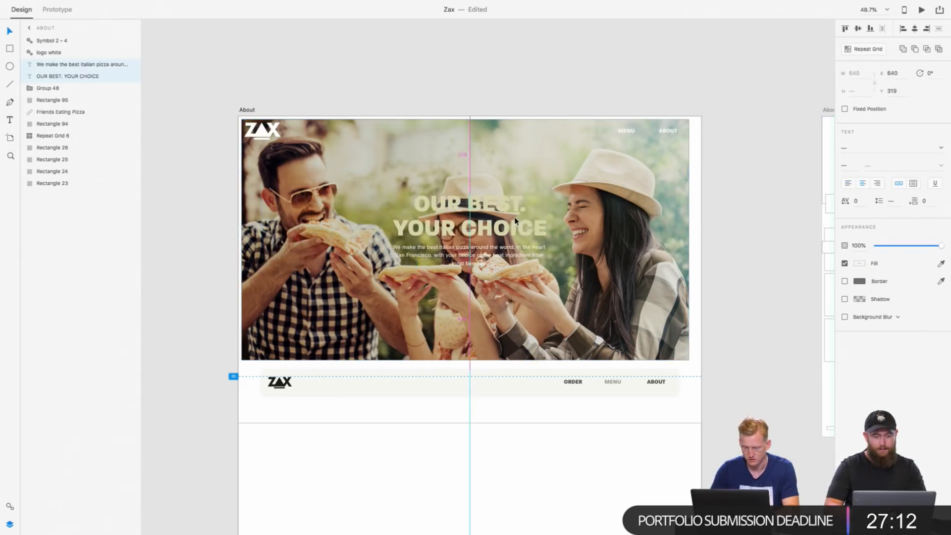
# Step: Delete the 20% opacity gradient overlay that covers the hero photo on the About artboard
pyautogui.click(601, 192)
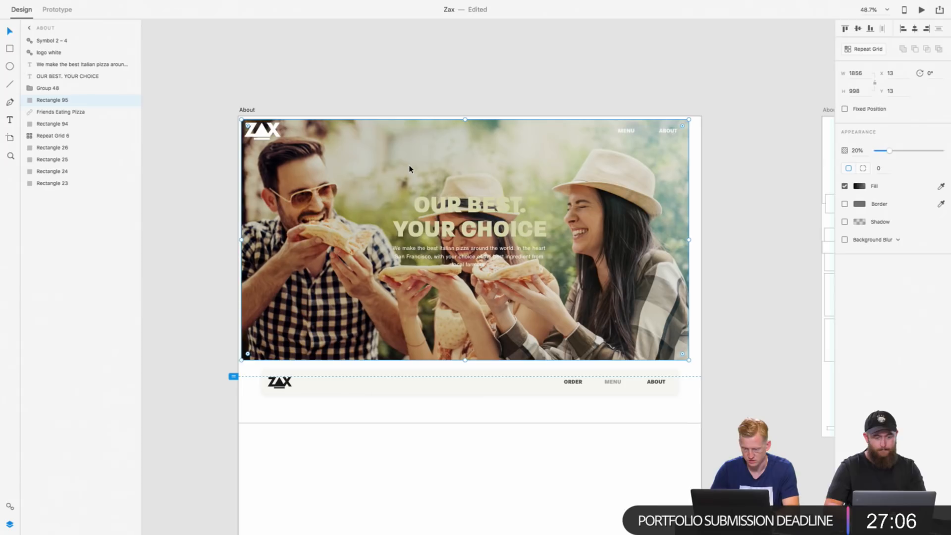
pyautogui.moveTo(409, 169); pyautogui.dragTo(416, 169)
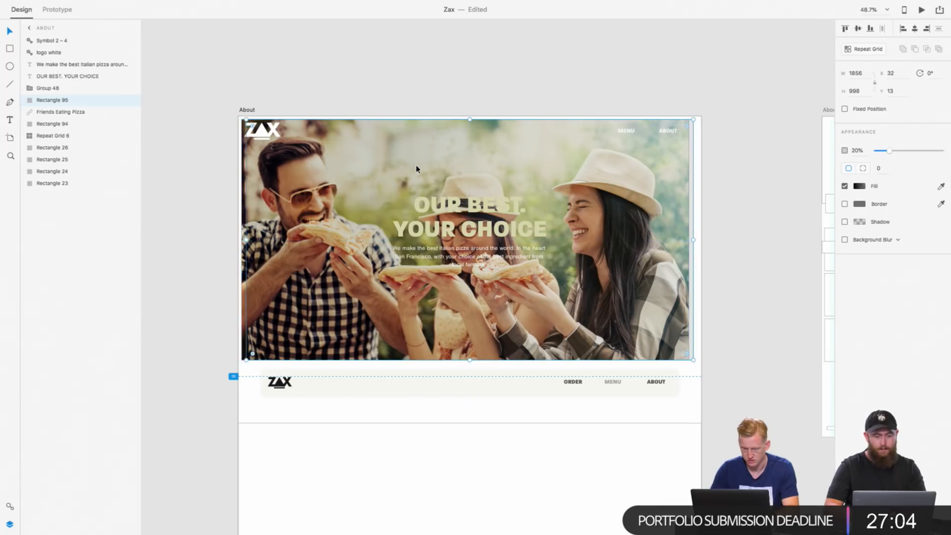
pyautogui.press('super+z')
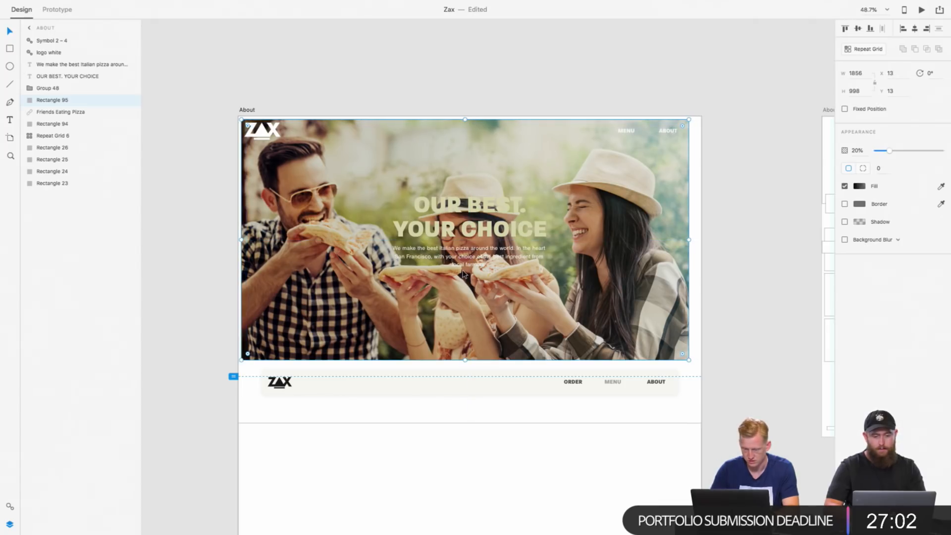
pyautogui.press('Delete')
# Step: Draw a rectangle about 1831 by 927 over the hero photo, starting at the artboard's top edge
pyautogui.click(293, 255)
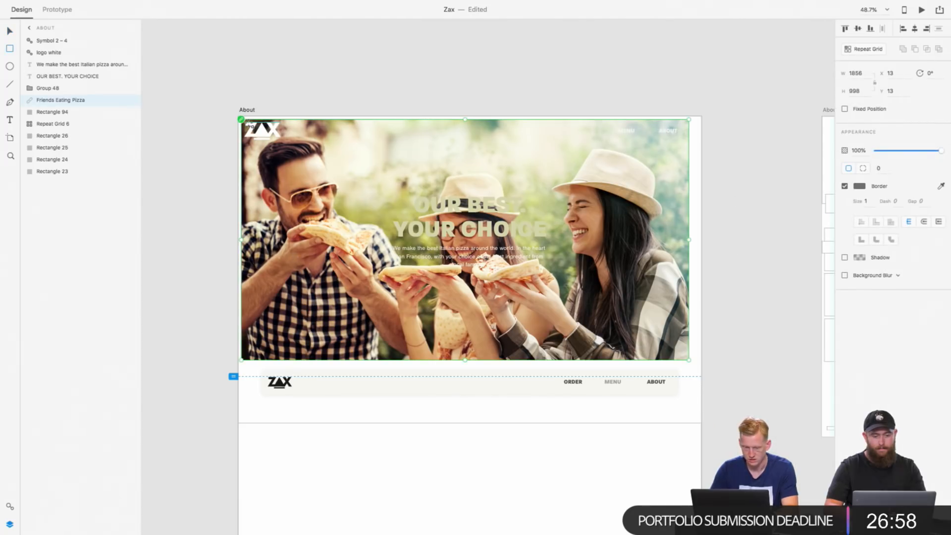
pyautogui.press('r')
pyautogui.moveTo(246, 117)
pyautogui.mouseDown()
pyautogui.moveTo(285, 229)
pyautogui.moveTo(435, 276)
pyautogui.moveTo(673, 312)
pyautogui.moveTo(692, 318)
pyautogui.moveTo(690, 340)
pyautogui.mouseUp()
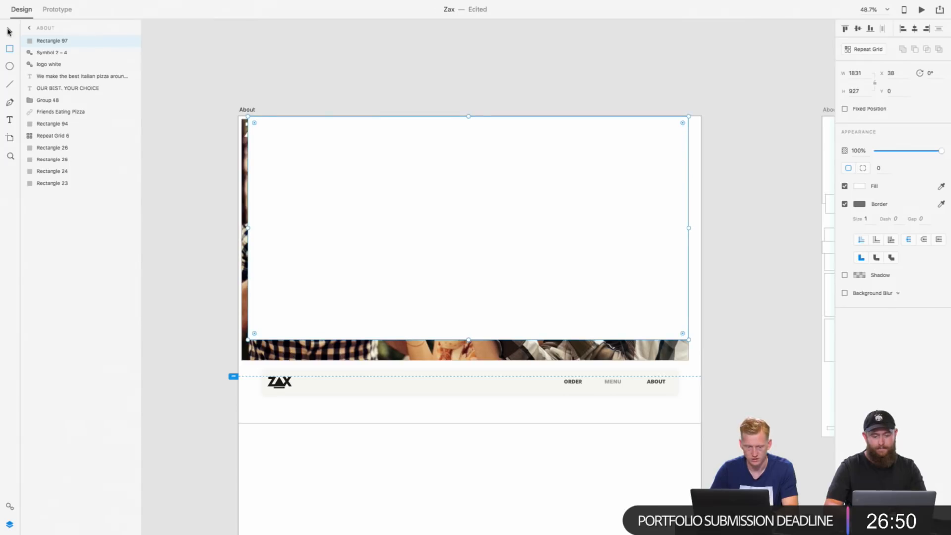
# Step: Delete the friends-eating-pizza photo and the gradient rectangle beneath it from the About artboard
pyautogui.click(344, 348)
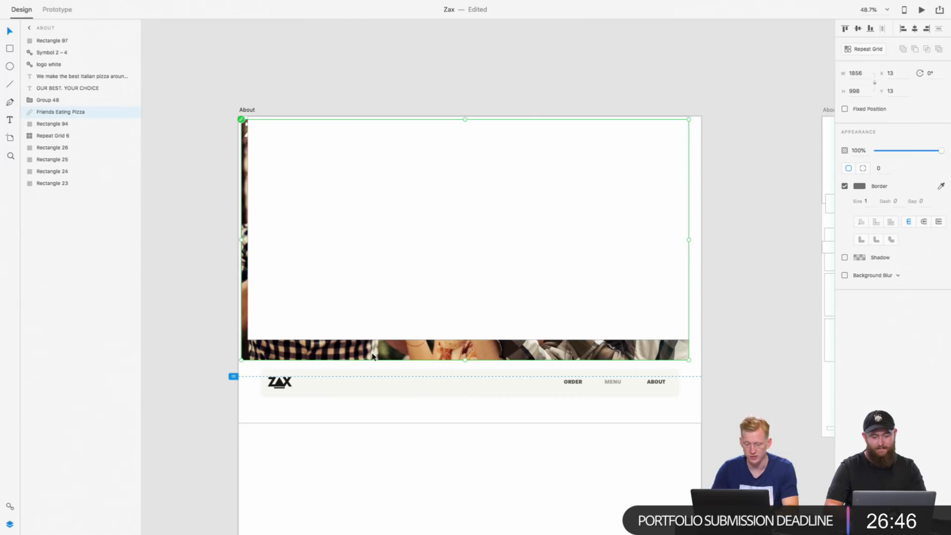
pyautogui.press('Delete')
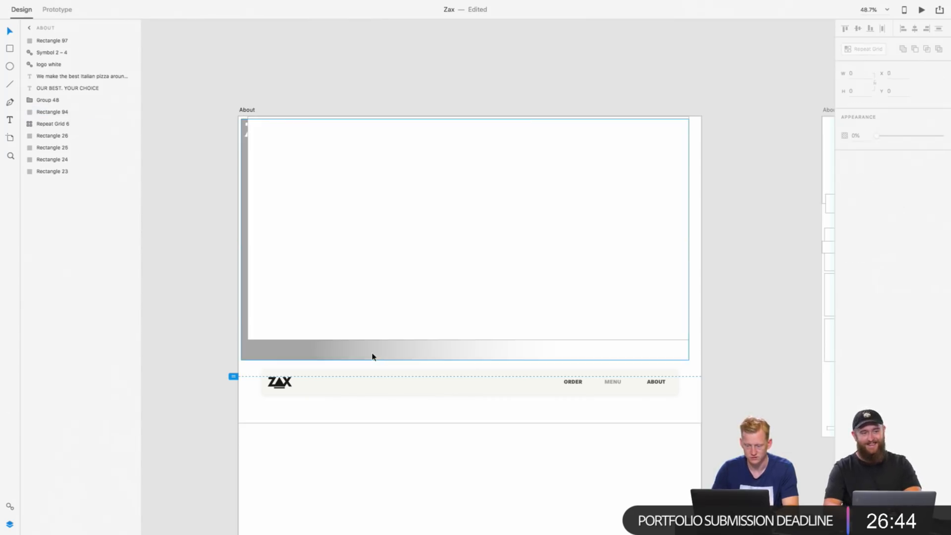
pyautogui.click(268, 359)
pyautogui.press('Delete')
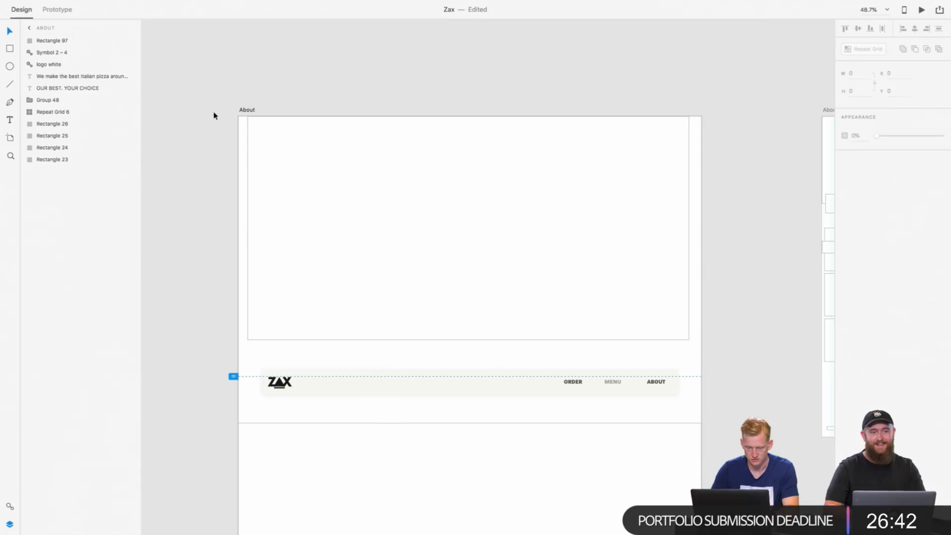
# Step: Remove the new hero rectangle's border and fill it with the saved Tomato Red color
pyautogui.click(251, 140)
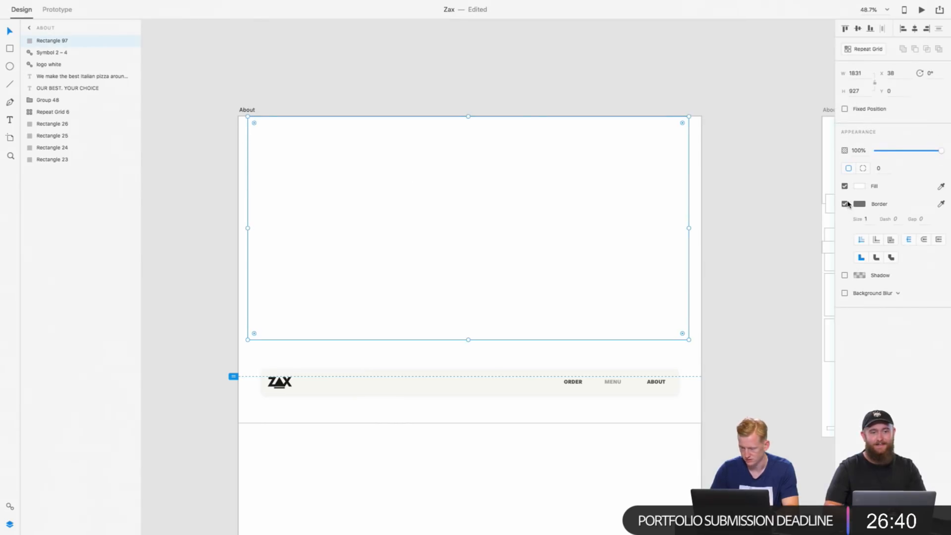
pyautogui.click(845, 204)
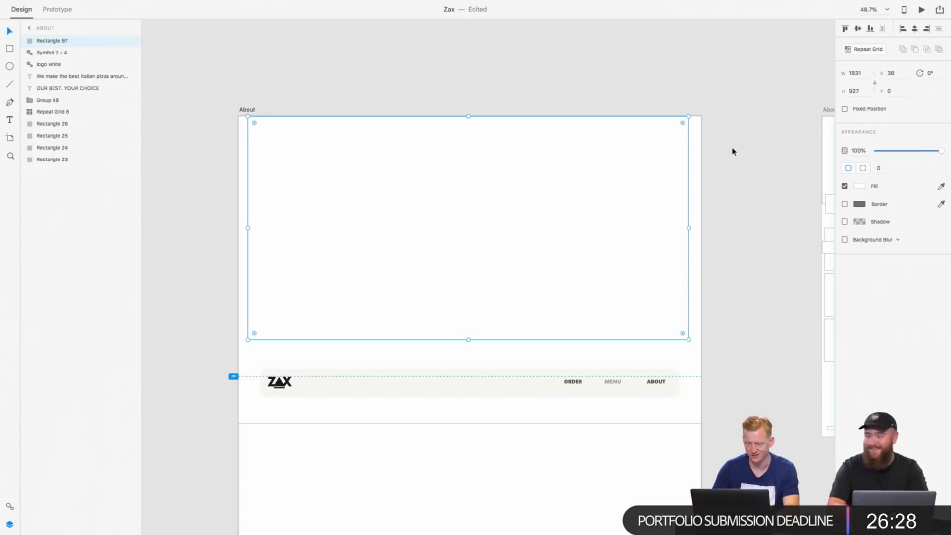
pyautogui.click(859, 186)
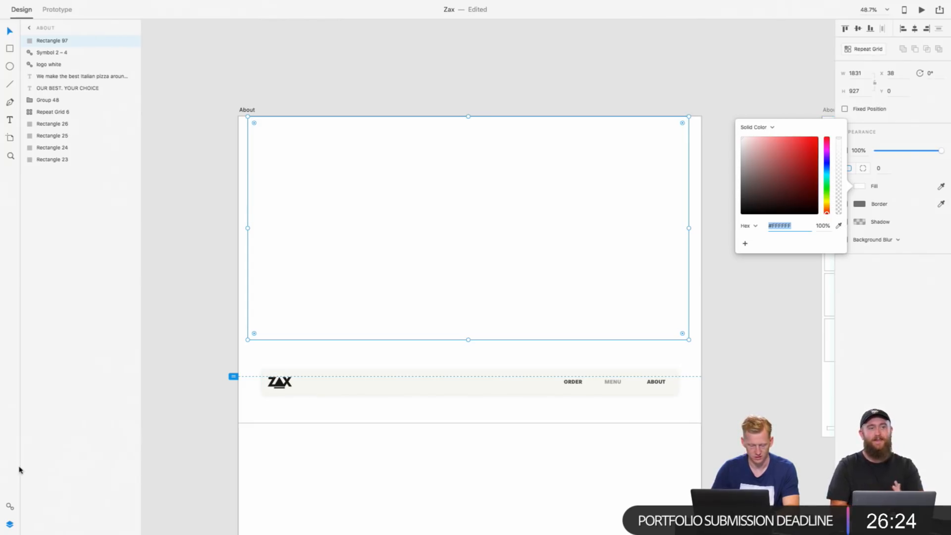
pyautogui.click(8, 505)
pyautogui.click(9, 507)
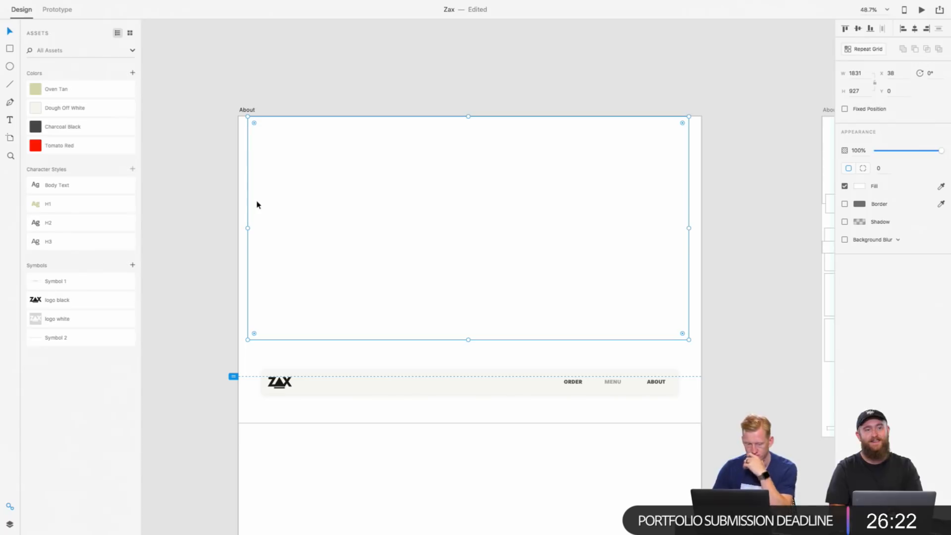
pyautogui.click(33, 148)
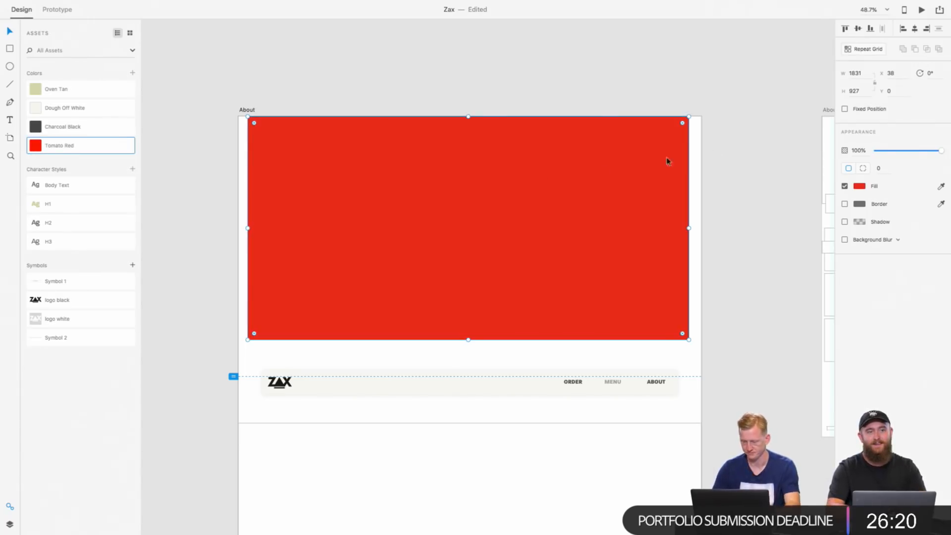
# Step: Center the red rectangle horizontally on the artboard and set its height to 900
pyautogui.click(915, 28)
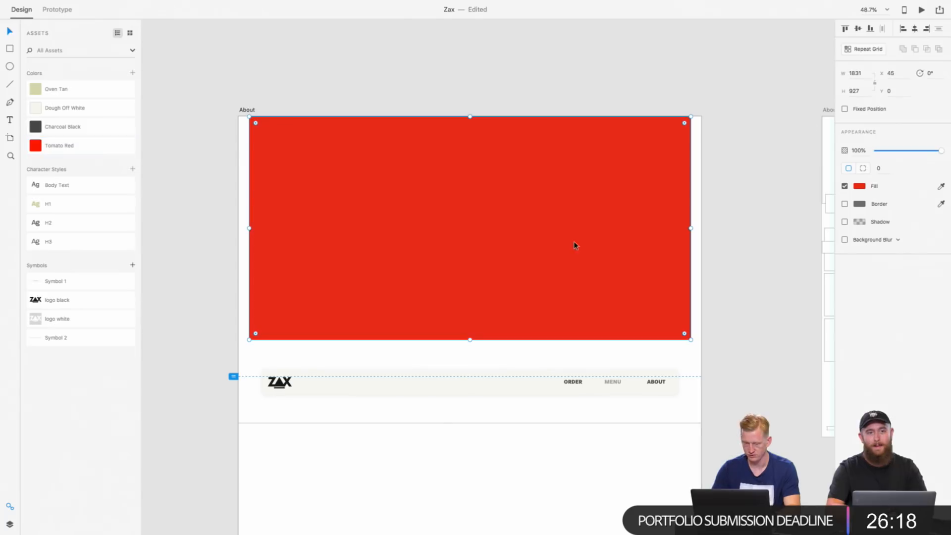
pyautogui.press('alt')
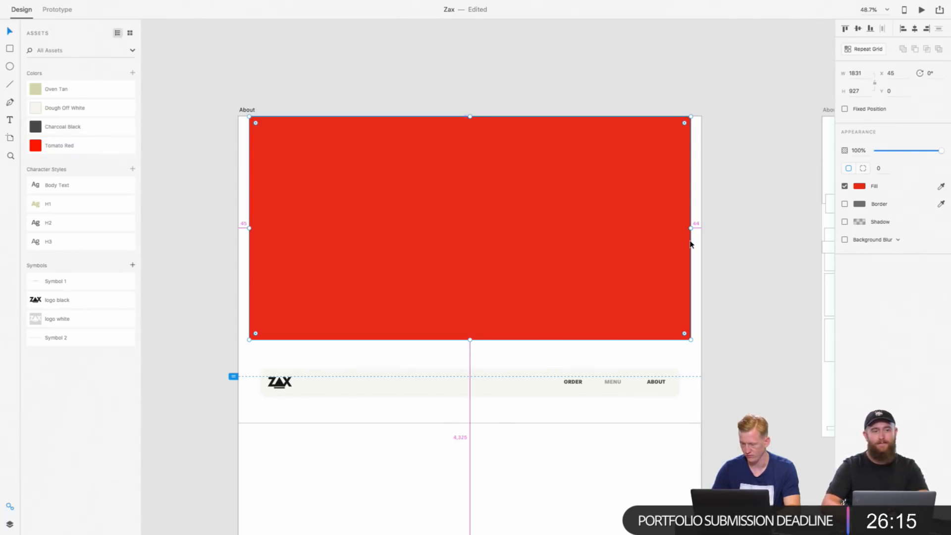
pyautogui.click(859, 91)
pyautogui.write('900')
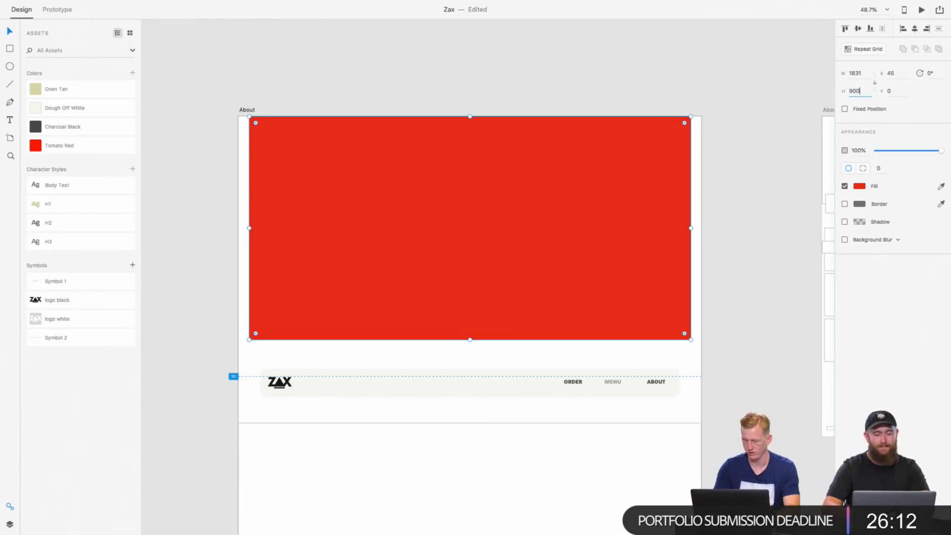
pyautogui.press('Return')
# Step: Set the red rectangle's width to 1920-240, giving 1680
pyautogui.click(854, 73)
pyautogui.write('1920')
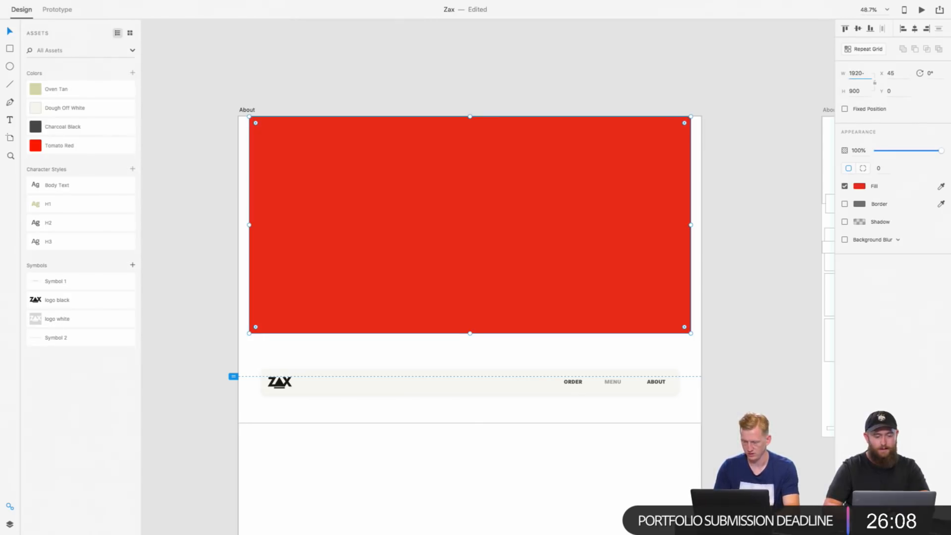
pyautogui.write('-240')
pyautogui.press('Return')
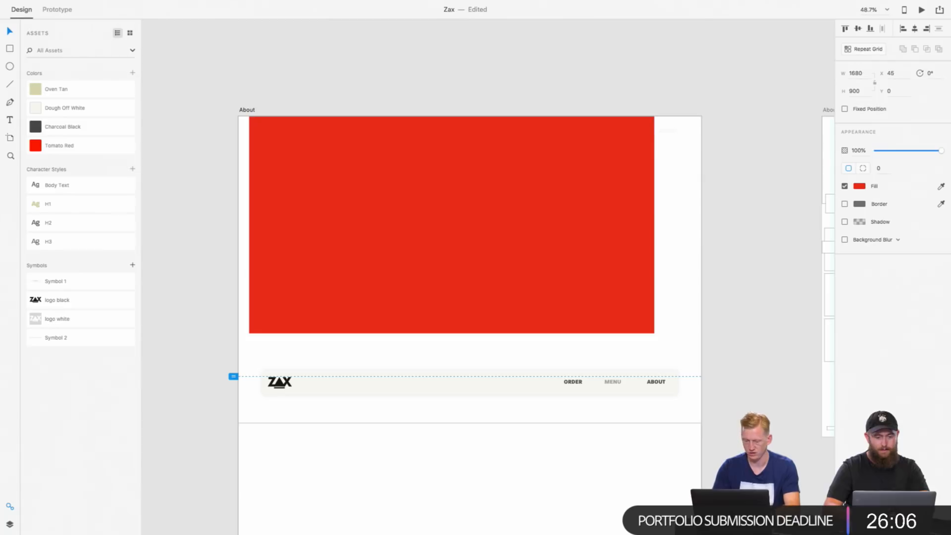
# Step: Set the red rectangle's width to 1920-160, giving 1760, and center it horizontally on the artboard
pyautogui.write('15')
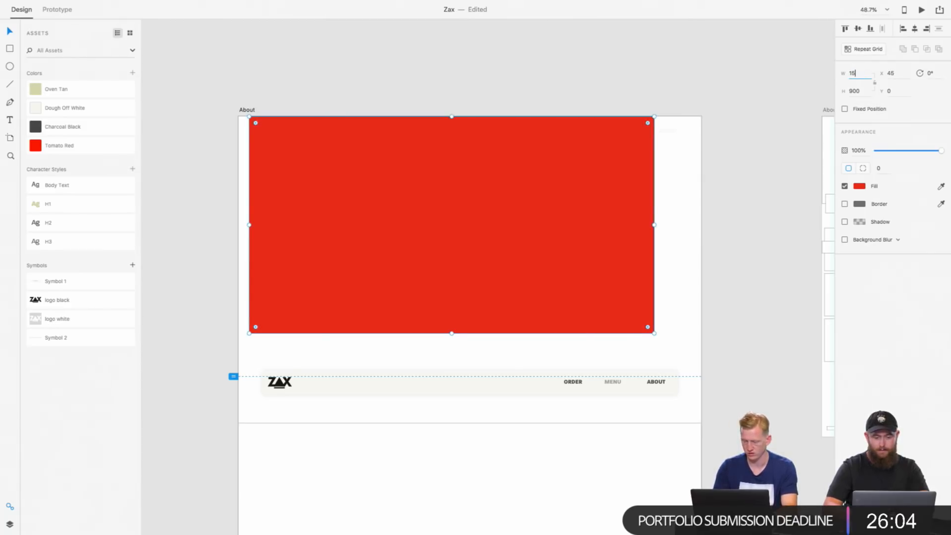
pyautogui.press('BackSpace')
pyautogui.press('BackSpace')
pyautogui.write('1920-160')
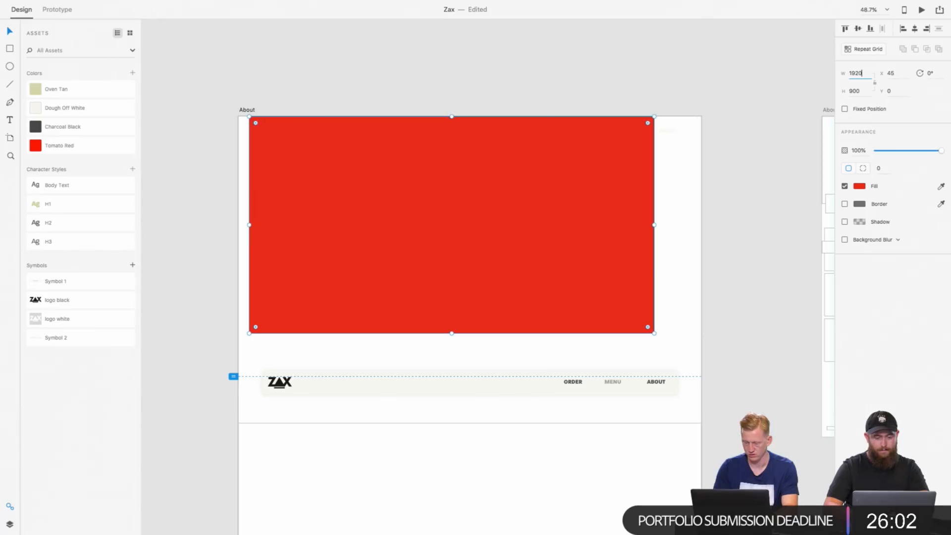
pyautogui.press('Return')
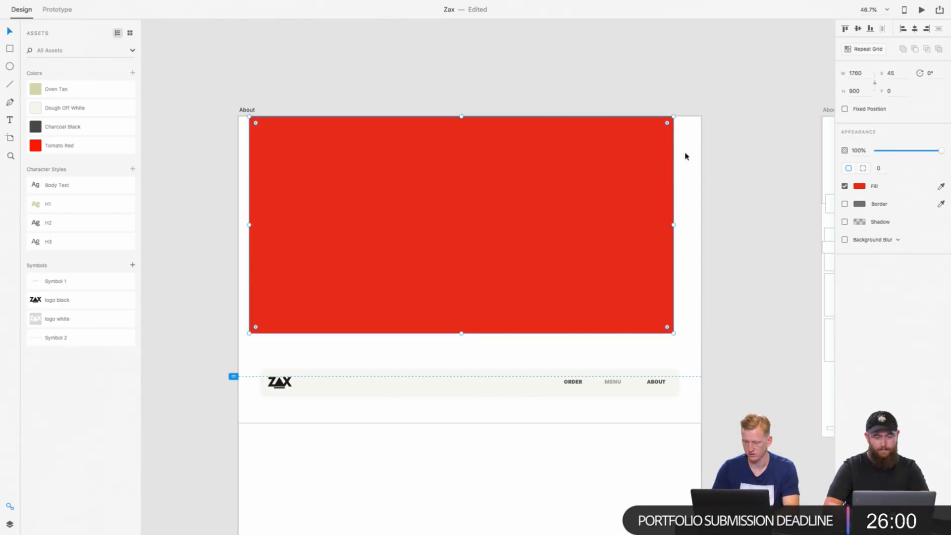
pyautogui.click(914, 30)
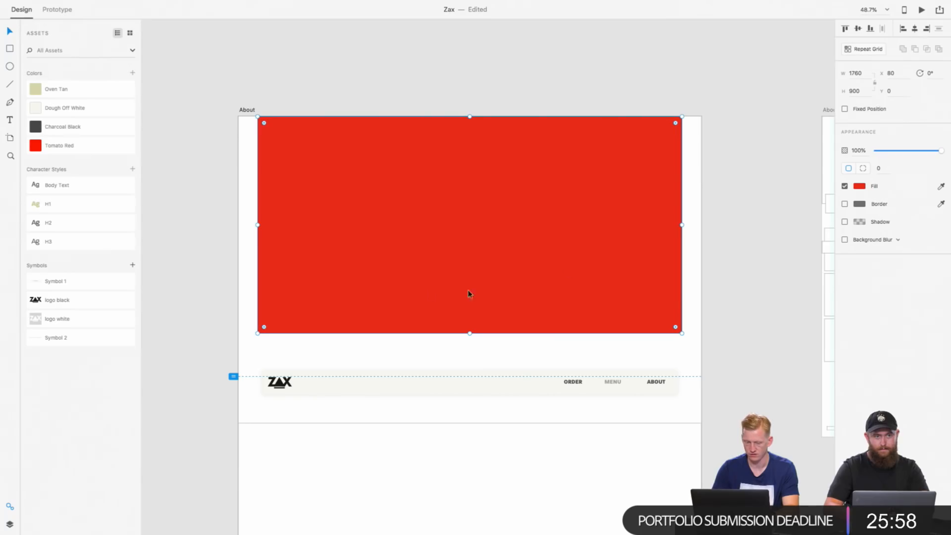
# Step: Check the size and margins of the chef hero photo on the other page's artboard for comparison with the red rectangle
pyautogui.scroll(-20, 456, 150)
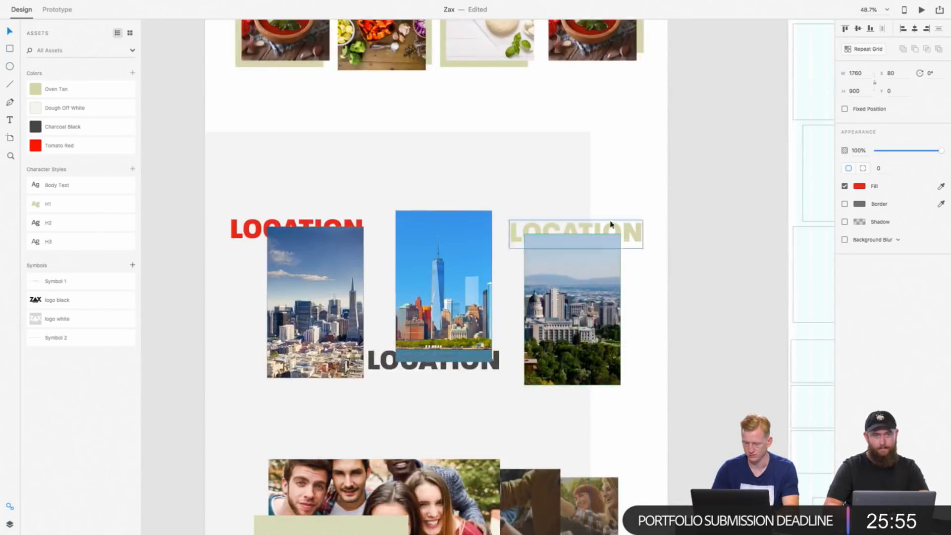
pyautogui.scroll(8, 612, 218)
pyautogui.click(616, 206)
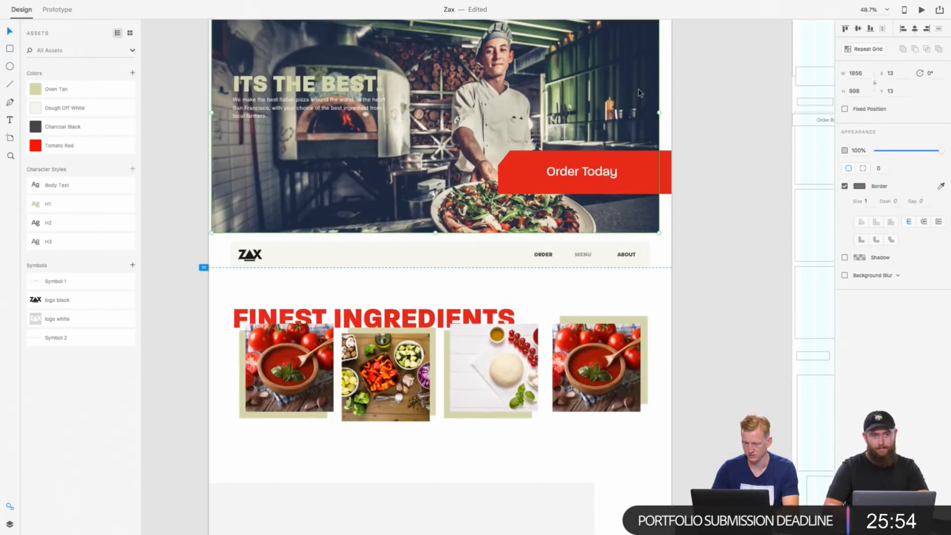
pyautogui.press('alt')
pyautogui.scroll(-9, 670, 101)
pyautogui.scroll(-20, 670, 104)
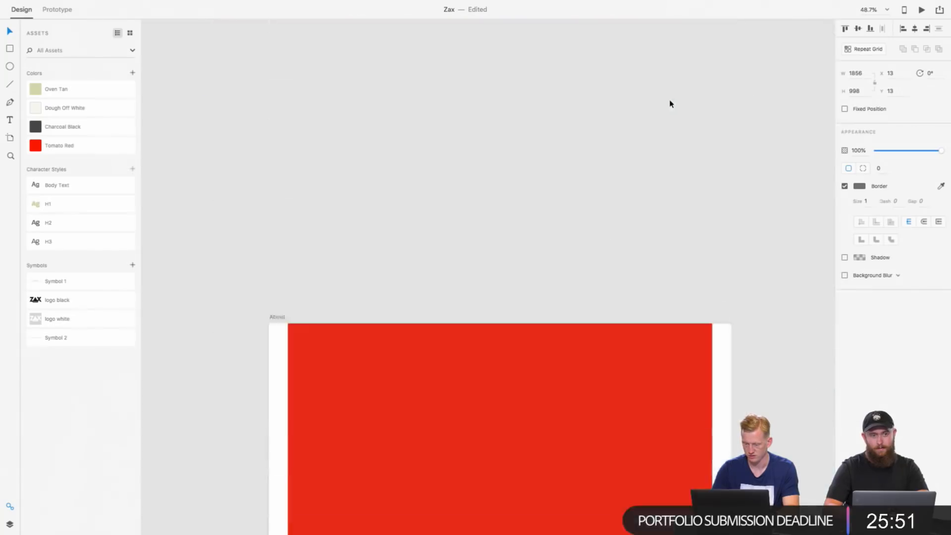
pyautogui.scroll(-3, 670, 104)
pyautogui.click(633, 276)
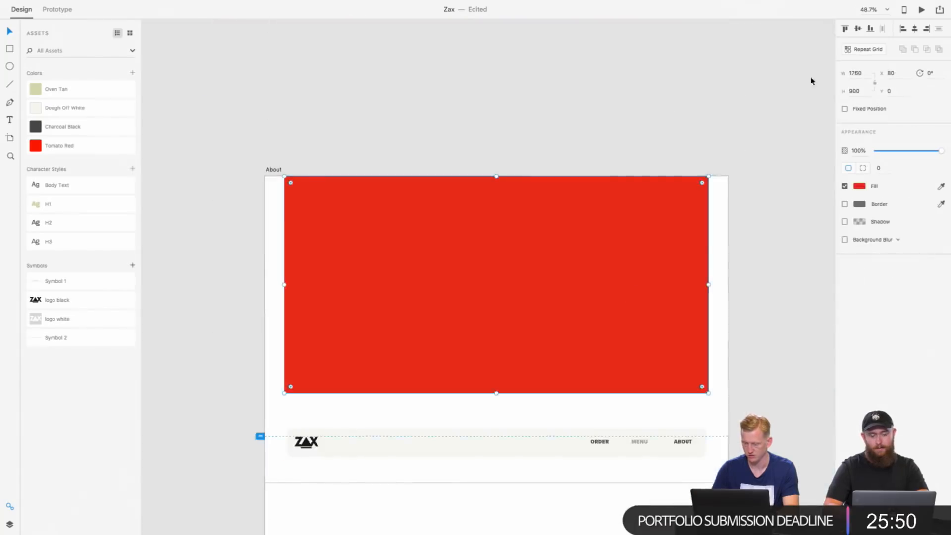
# Step: Set the red rectangle's width to 1920-100, giving 1820, and center it horizontally on the About artboard
pyautogui.click(855, 72)
pyautogui.write('1')
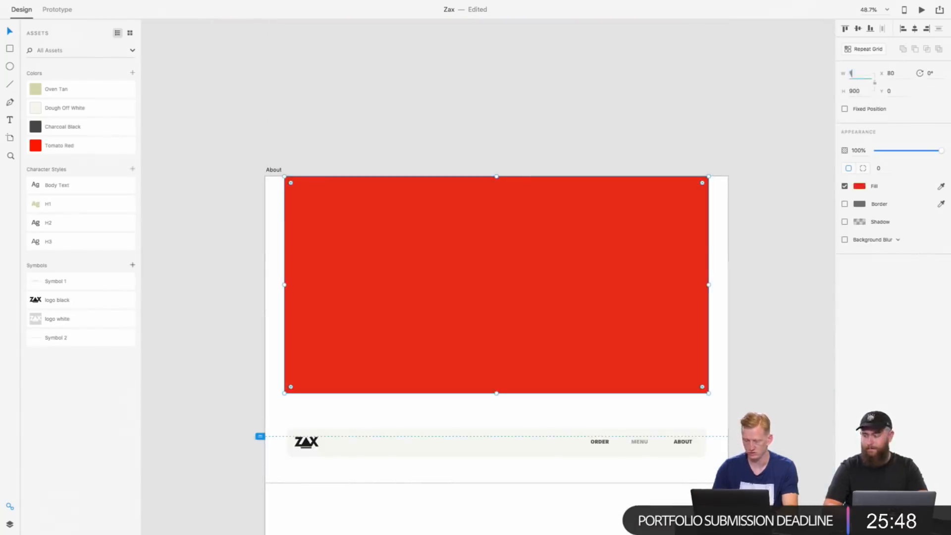
pyautogui.write('920-100')
pyautogui.press('Return')
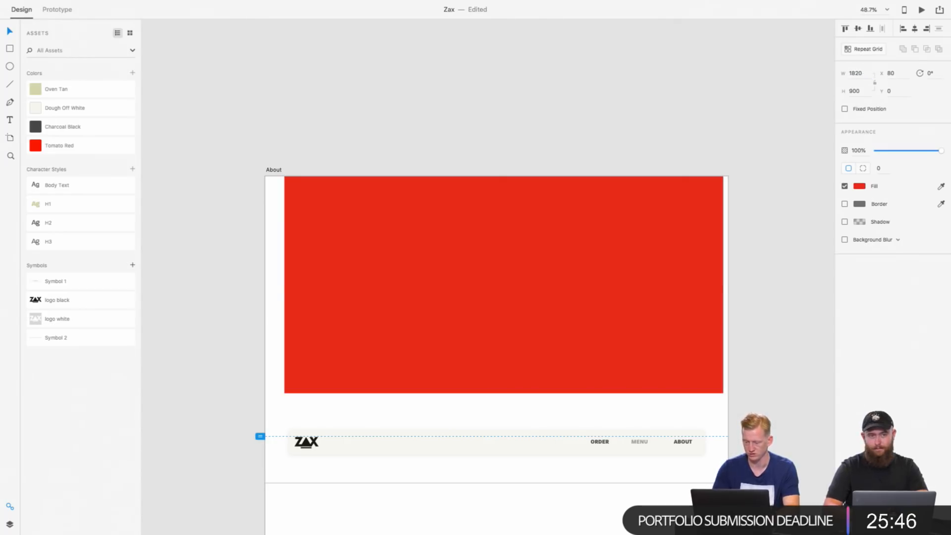
pyautogui.click(916, 31)
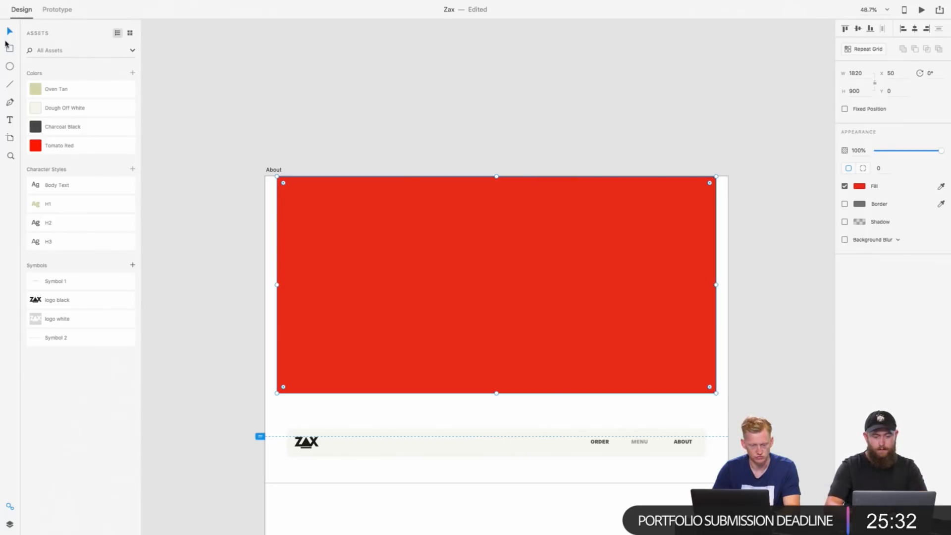
# Step: Send the red rectangle to the back, behind the logo, navigation links and hero text
pyautogui.press('super+shift+bracketleft')
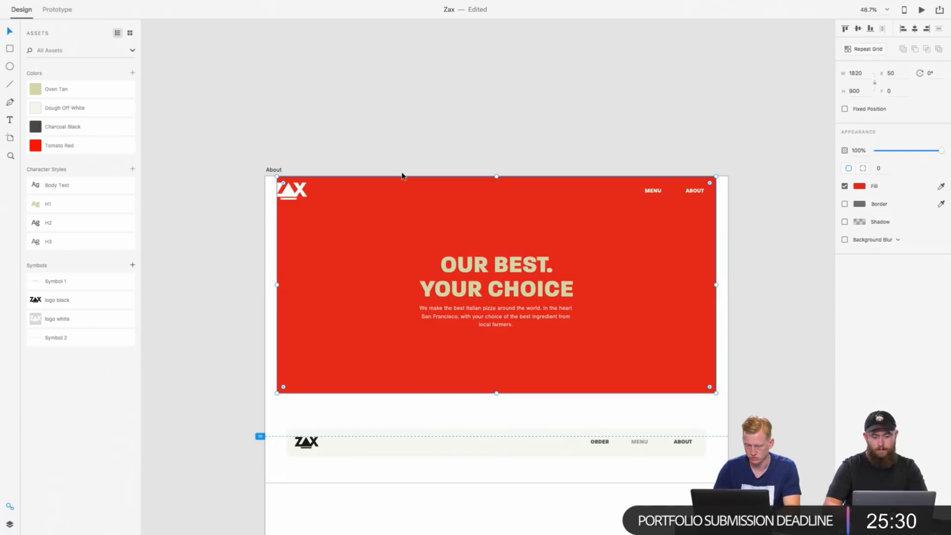
# Step: Try placing a copy of the black logo symbol below the white logo on the red hero block, and undo the placement
pyautogui.click(290, 196)
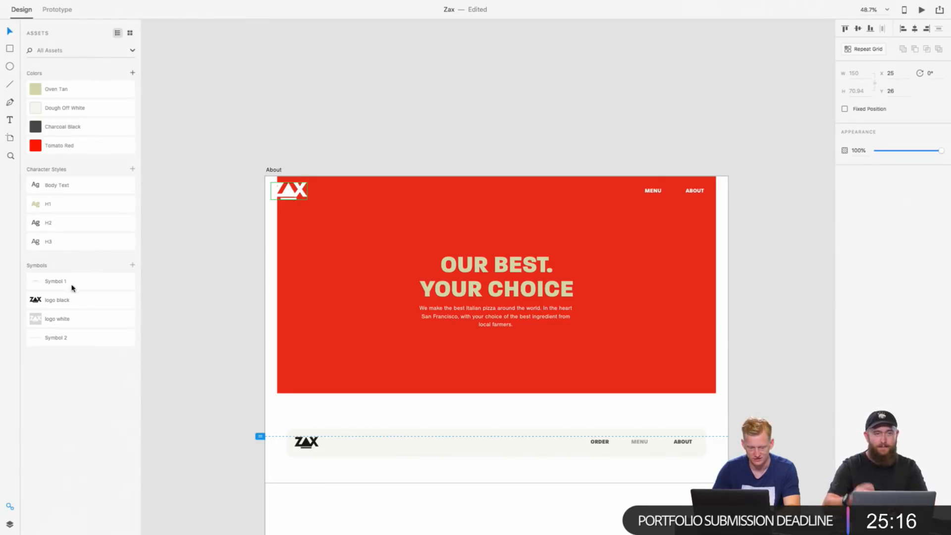
pyautogui.moveTo(47, 298); pyautogui.dragTo(296, 217)
pyautogui.moveTo(294, 254); pyautogui.dragTo(293, 228)
pyautogui.press('super+z')
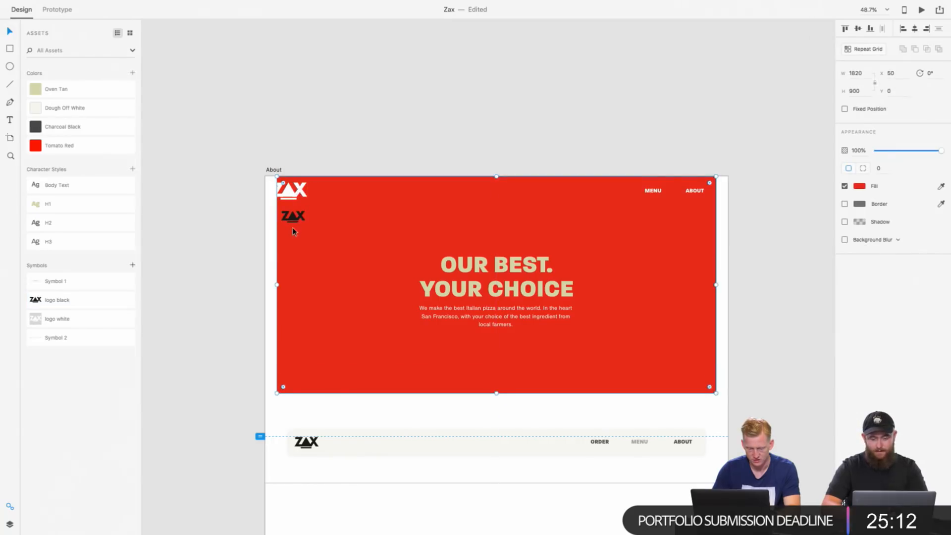
pyautogui.click(300, 221)
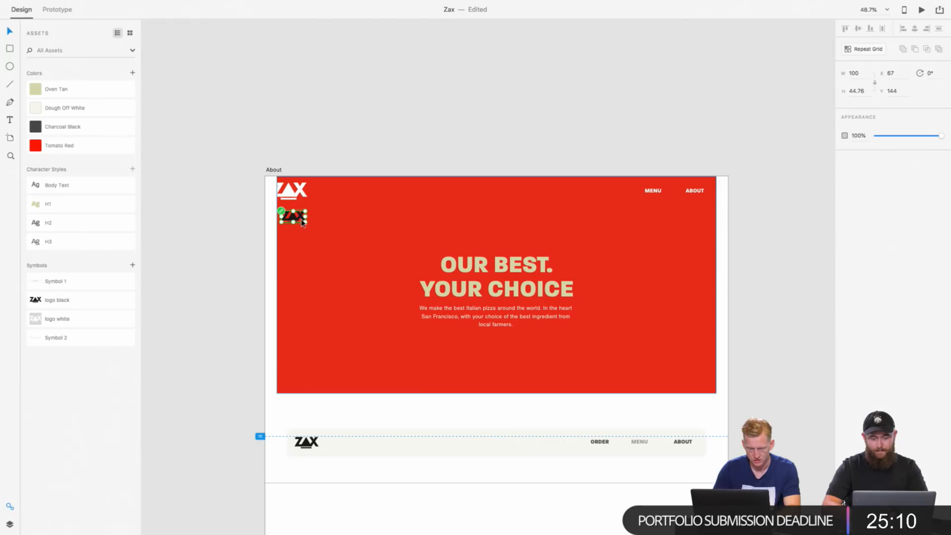
pyautogui.rightClick(299, 217)
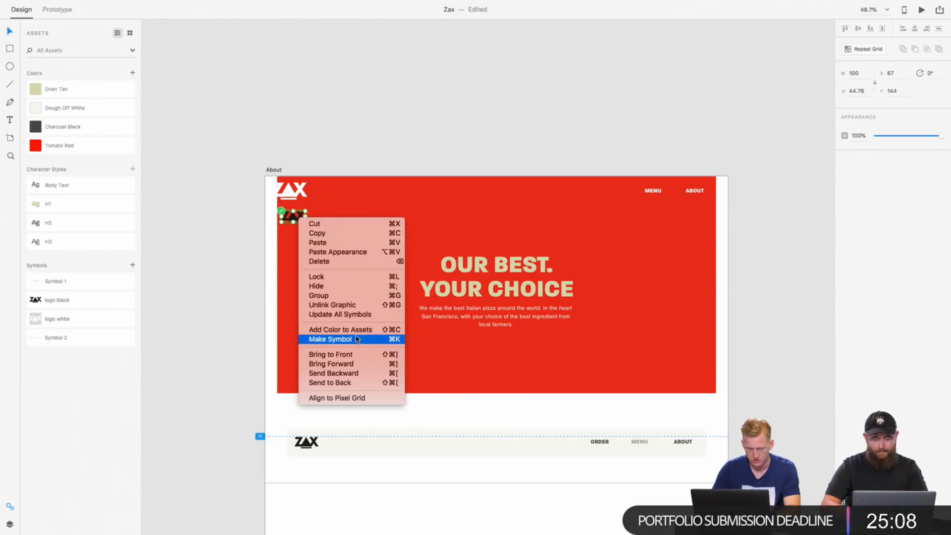
pyautogui.click(271, 266)
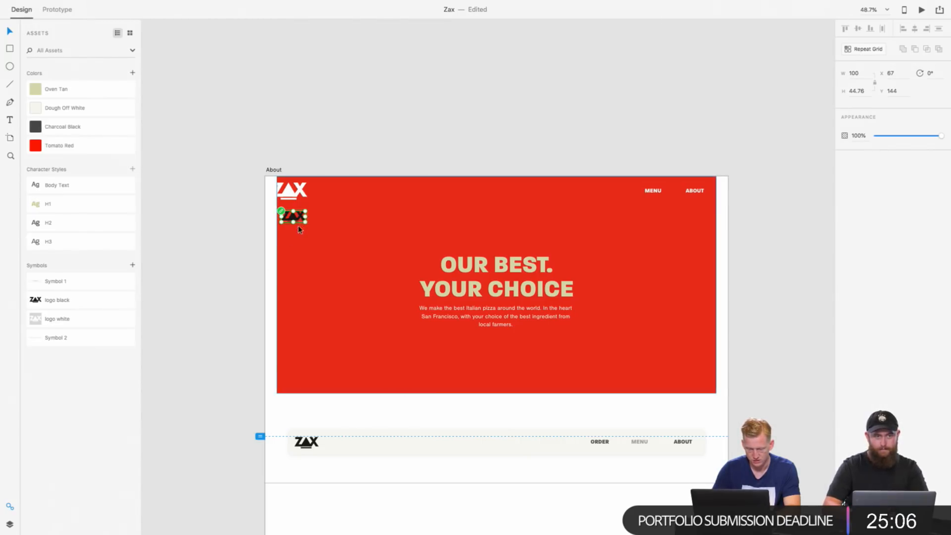
pyautogui.moveTo(306, 223)
pyautogui.mouseDown()
pyautogui.moveTo(333, 248)
pyautogui.moveTo(319, 236)
pyautogui.mouseUp()
pyautogui.press('super+z')
pyautogui.press('super+z')
pyautogui.press('super+z')
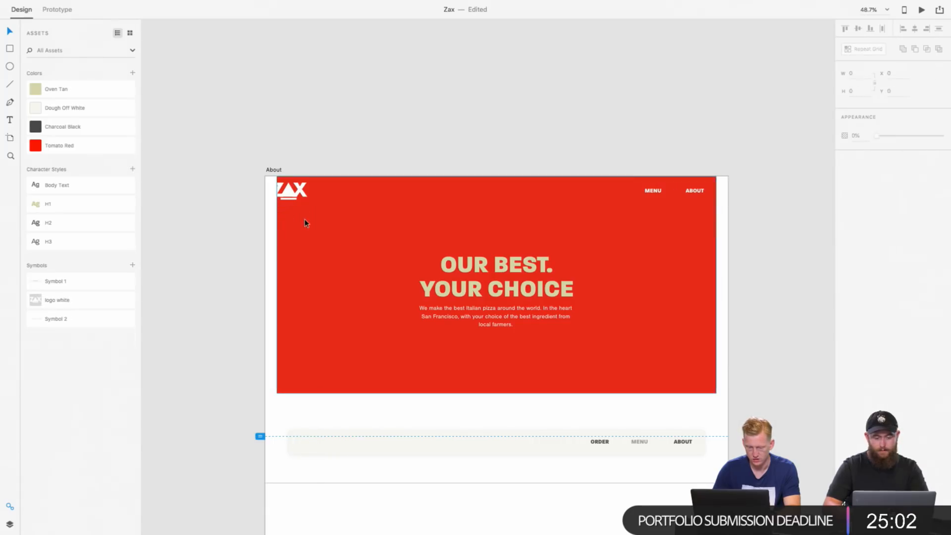
# Step: Center the white ZAX logo horizontally on the About artboard and nudge it down to Y 56
pyautogui.click(297, 190)
pyautogui.click(297, 191)
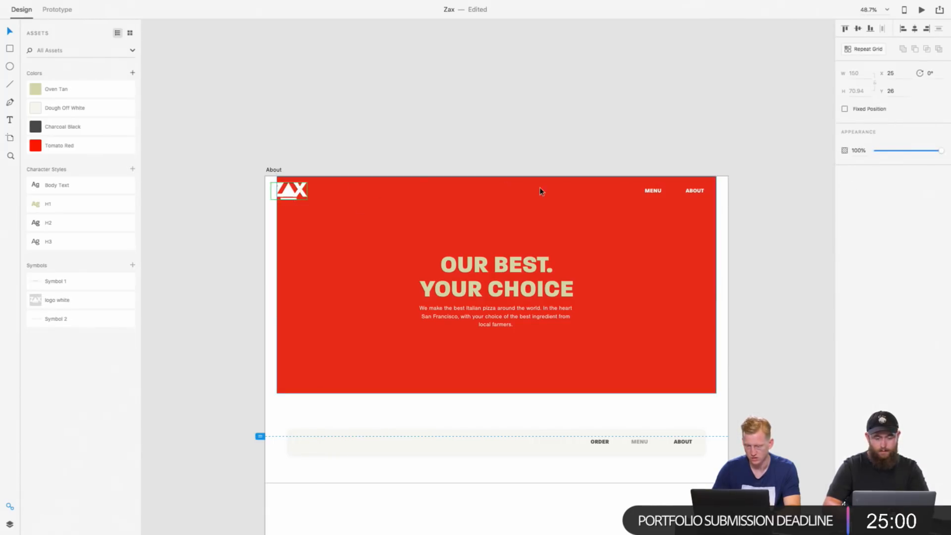
pyautogui.click(917, 30)
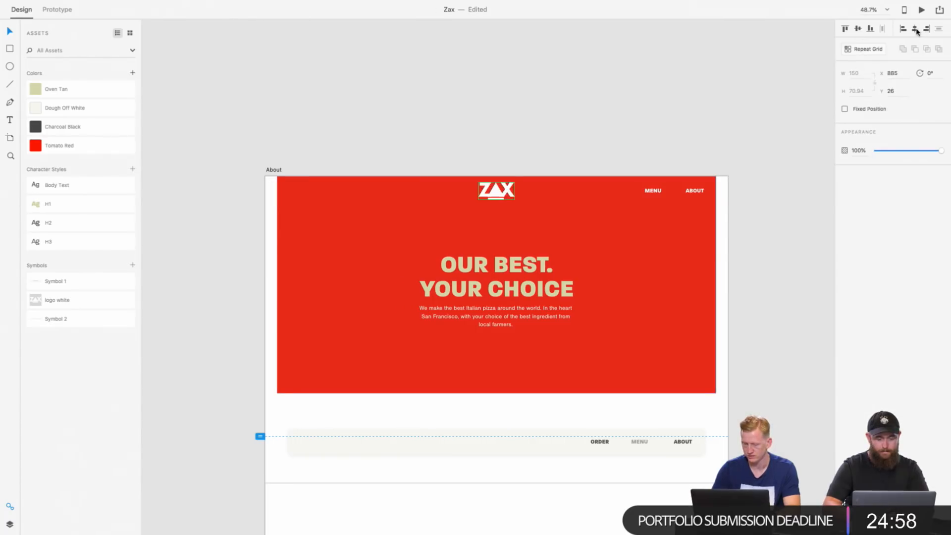
pyautogui.hotkey('shift', 'Down')
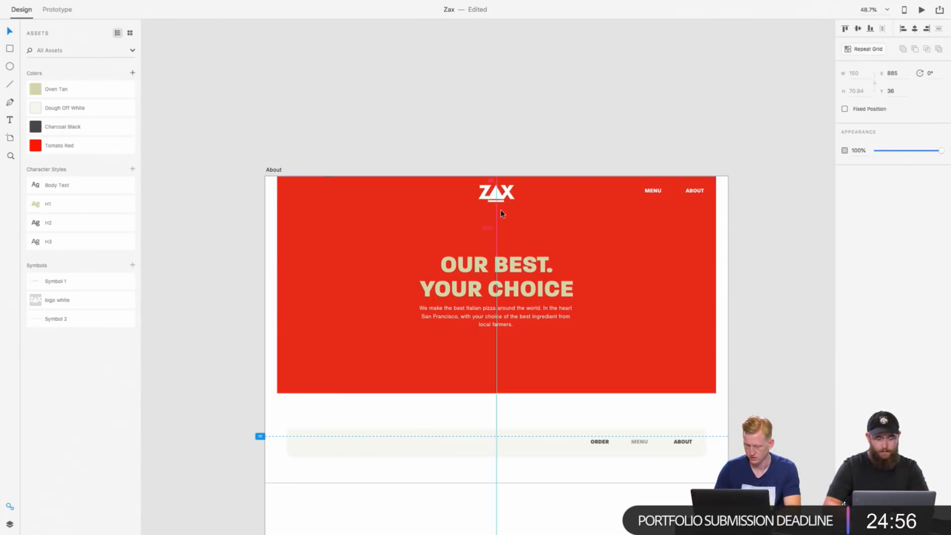
pyautogui.hotkey('shift', 'Down')
pyautogui.hotkey('shift', 'Down')
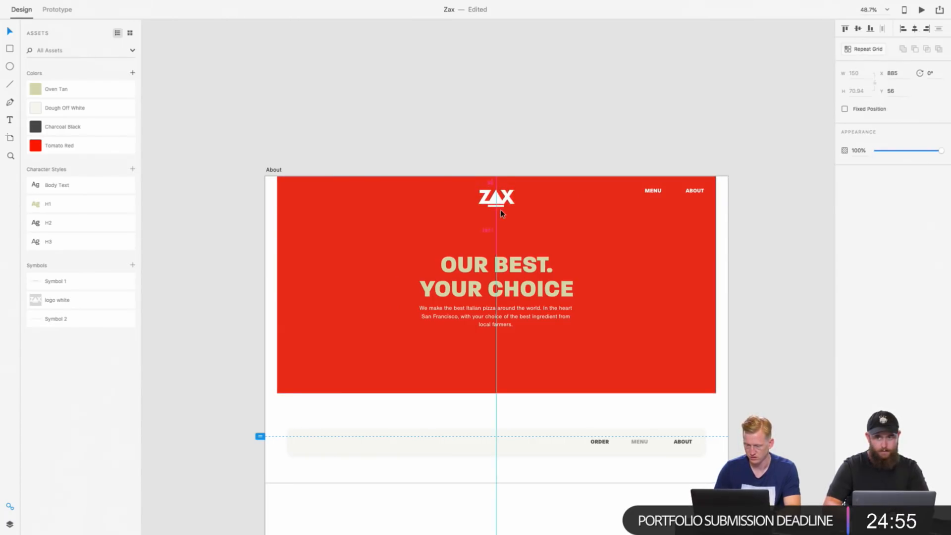
# Step: Check the position of the MENU and ABOUT links in the About hero and of the logo on the Full Menu artboard
pyautogui.click(643, 191)
pyautogui.moveTo(643, 191)
pyautogui.mouseDown()
pyautogui.moveTo(655, 198)
pyautogui.moveTo(467, 203)
pyautogui.moveTo(469, 215)
pyautogui.moveTo(655, 192)
pyautogui.mouseUp()
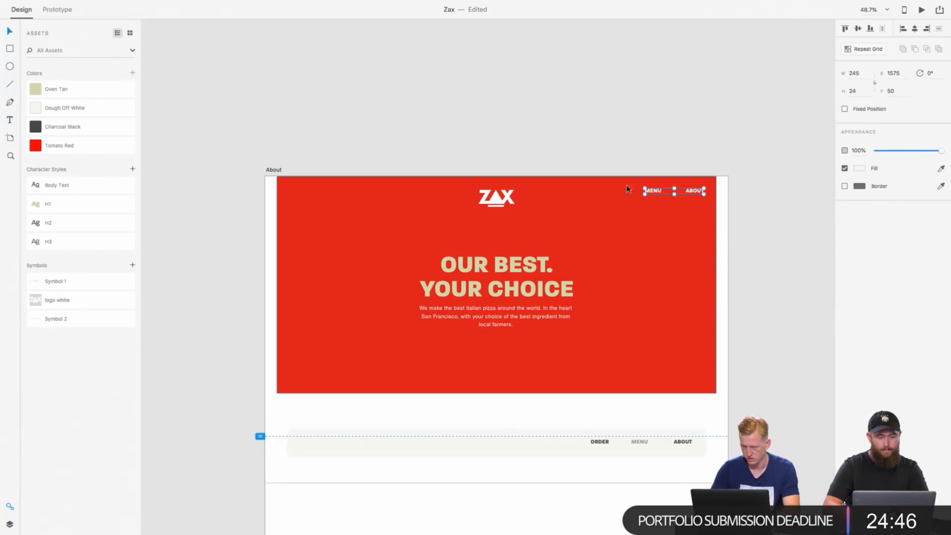
pyautogui.scroll(-20, 527, 237)
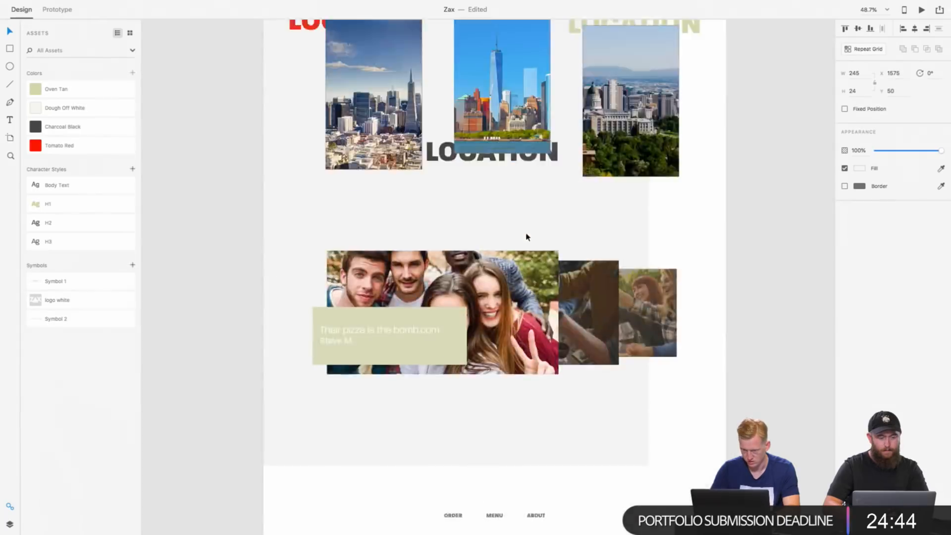
pyautogui.scroll(-8, 527, 237)
pyautogui.click(294, 223)
pyautogui.scroll(-5, 294, 223)
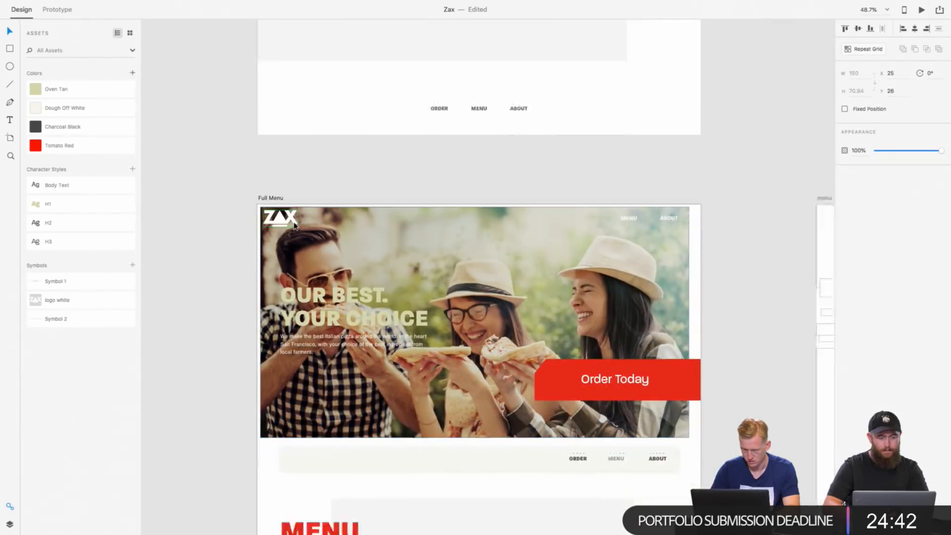
pyautogui.scroll(-9, 293, 223)
pyautogui.scroll(-10, 294, 226)
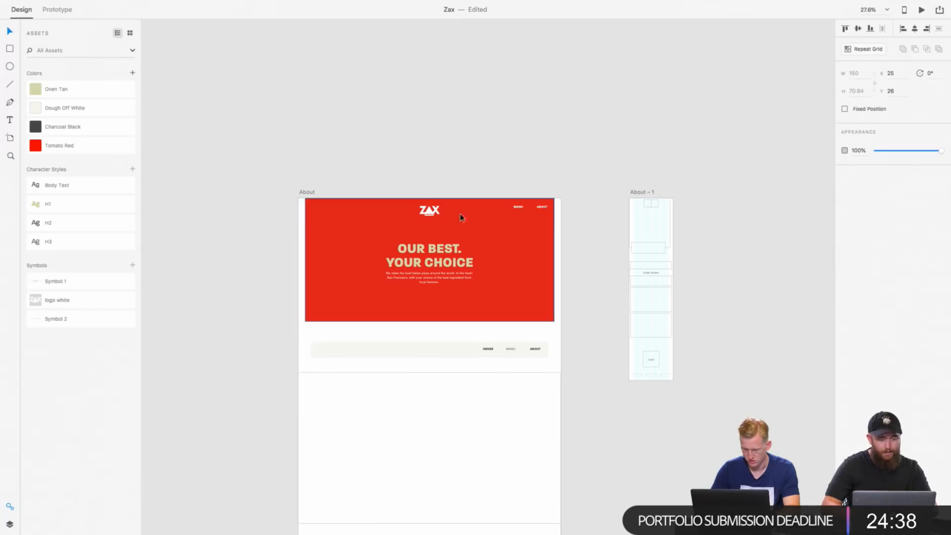
# Step: Move the centered logo up to Y 27, level with the MENU and ABOUT links in the About hero
pyautogui.click(434, 218)
pyautogui.scroll(5, 433, 217)
pyautogui.moveTo(433, 218); pyautogui.dragTo(432, 208)
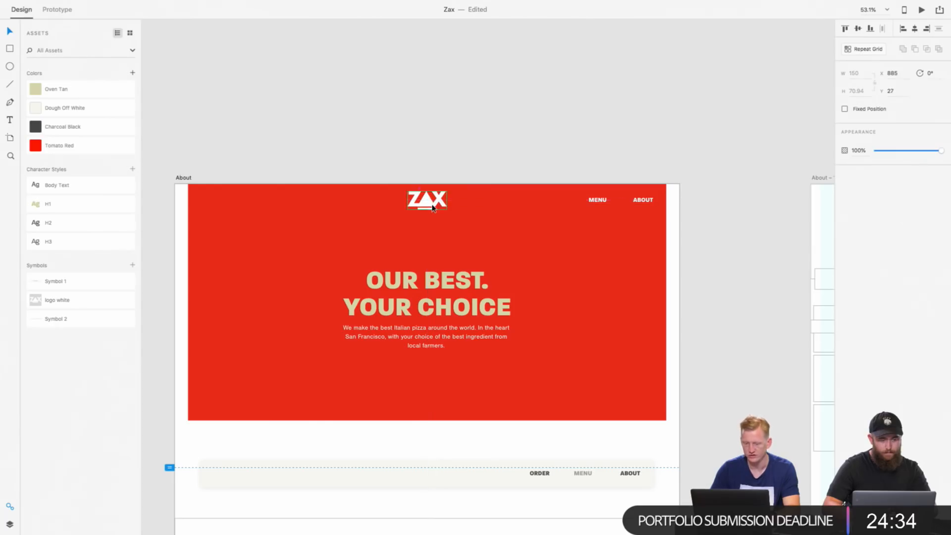
# Step: Move the logo and the MENU and ABOUT links down together until the selection sits at Y 50
pyautogui.keyDown('shift'); pyautogui.click(600, 208); pyautogui.keyUp('shift')
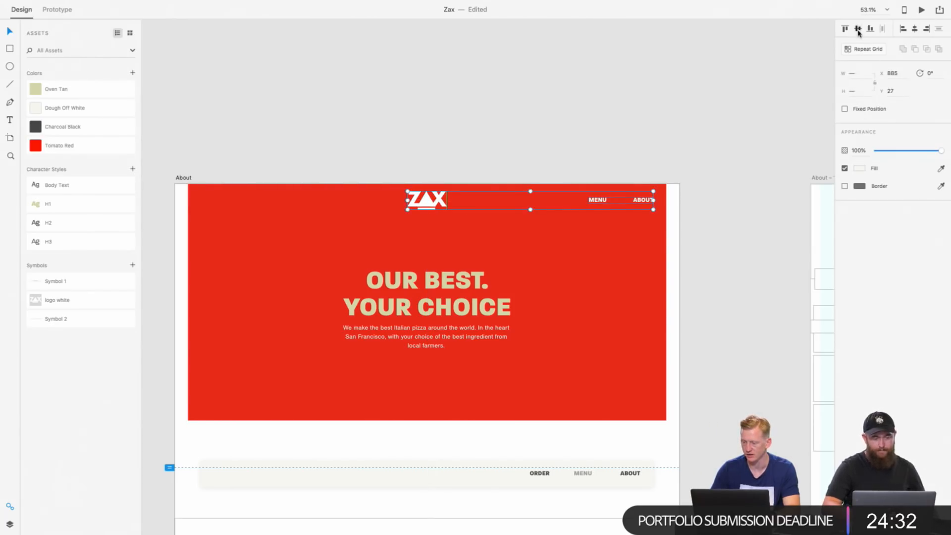
pyautogui.hotkey('shift', 'Down')
pyautogui.hotkey('shift', 'Down')
pyautogui.hotkey('shift', 'Down')
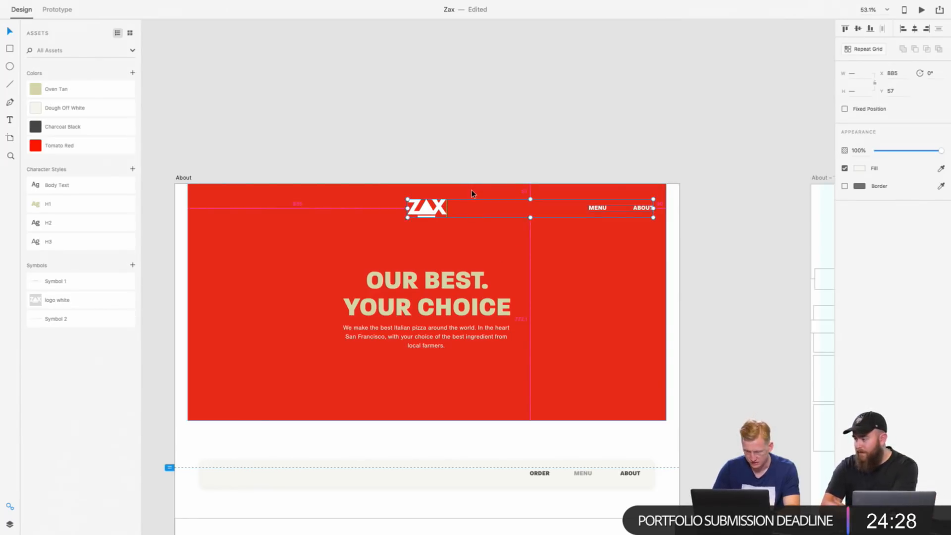
pyautogui.press('Up')
pyautogui.press('Up')
pyautogui.press('Up')
pyautogui.press('Up')
pyautogui.press('Up')
pyautogui.press('Up')
pyautogui.press('Up')
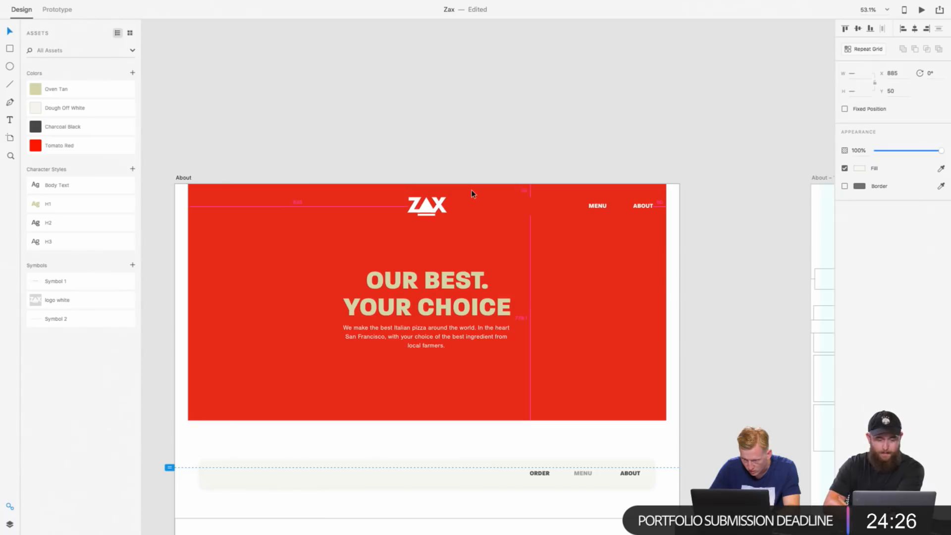
# Step: Compare the red About hero with the Full Menu hero, including the size and position of its Order Today button
pyautogui.scroll(-5, 472, 192)
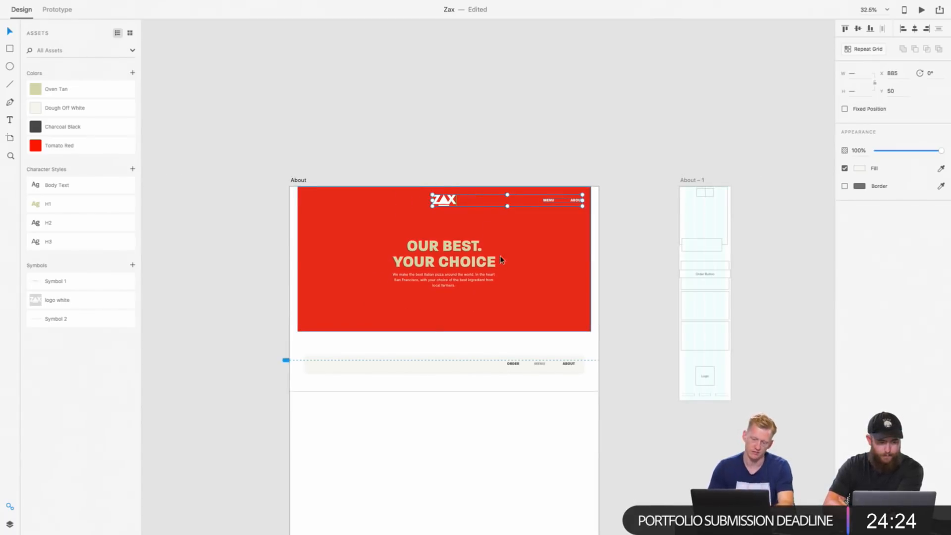
pyautogui.click(553, 224)
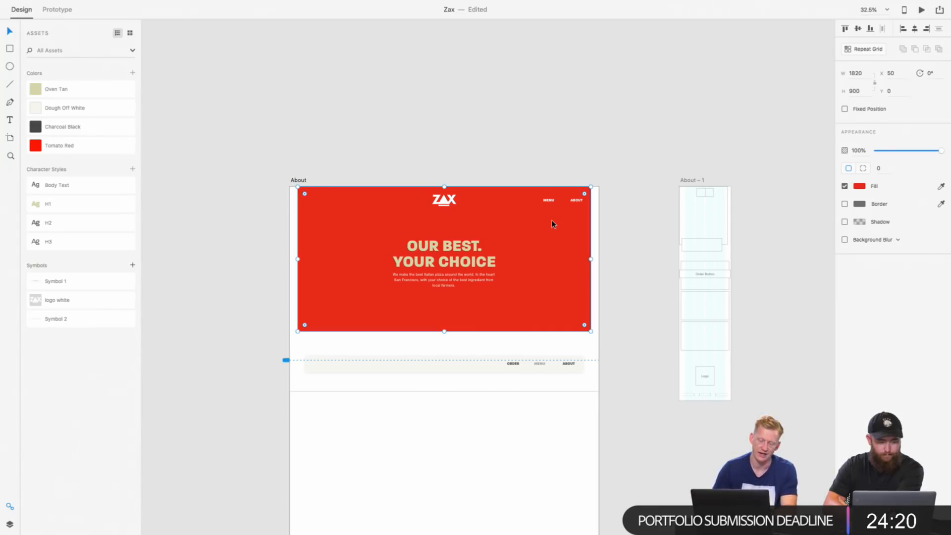
pyautogui.scroll(5, 446, 247)
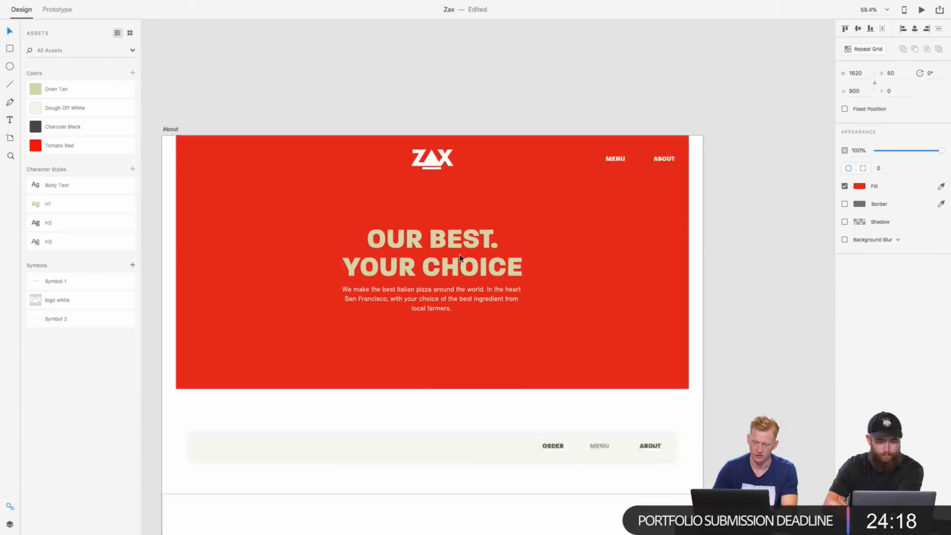
pyautogui.scroll(-3, 459, 257)
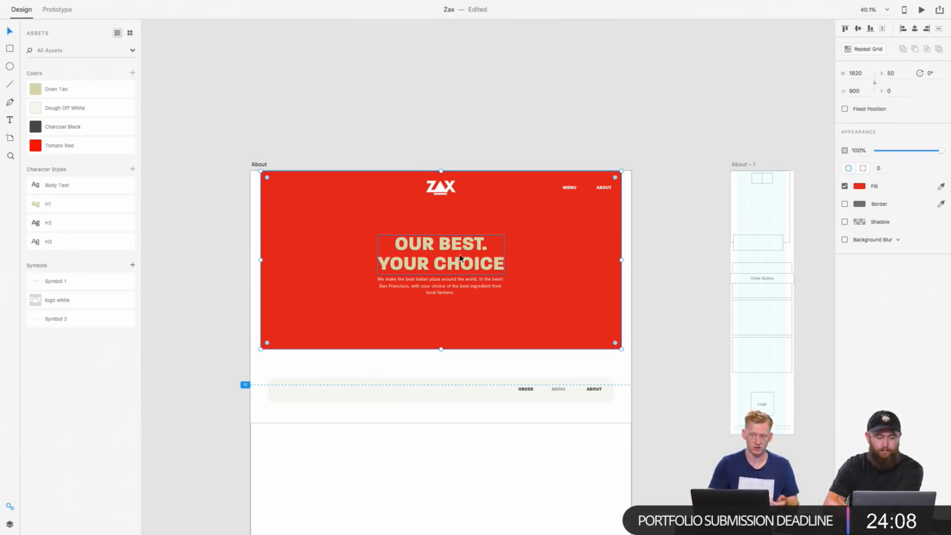
pyautogui.scroll(18, 460, 259)
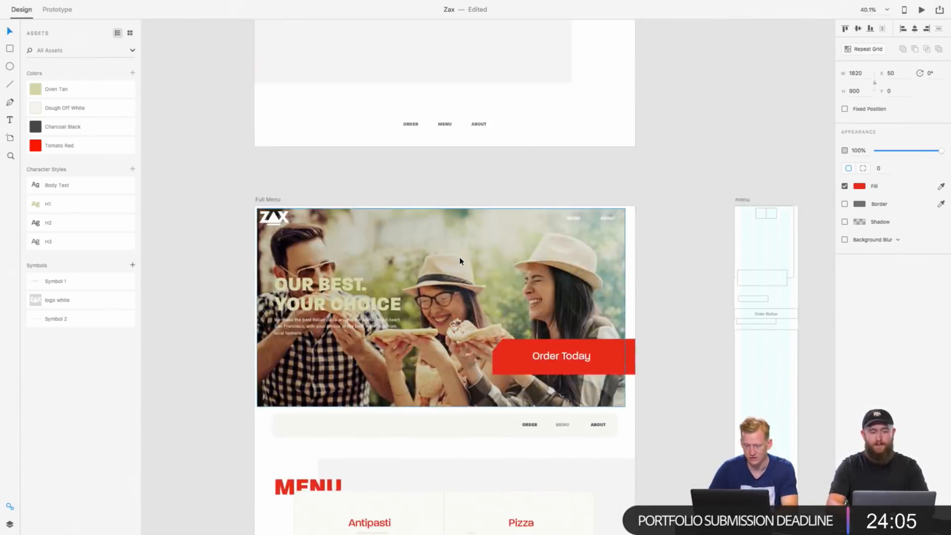
pyautogui.scroll(-1, 460, 261)
pyautogui.click(505, 342)
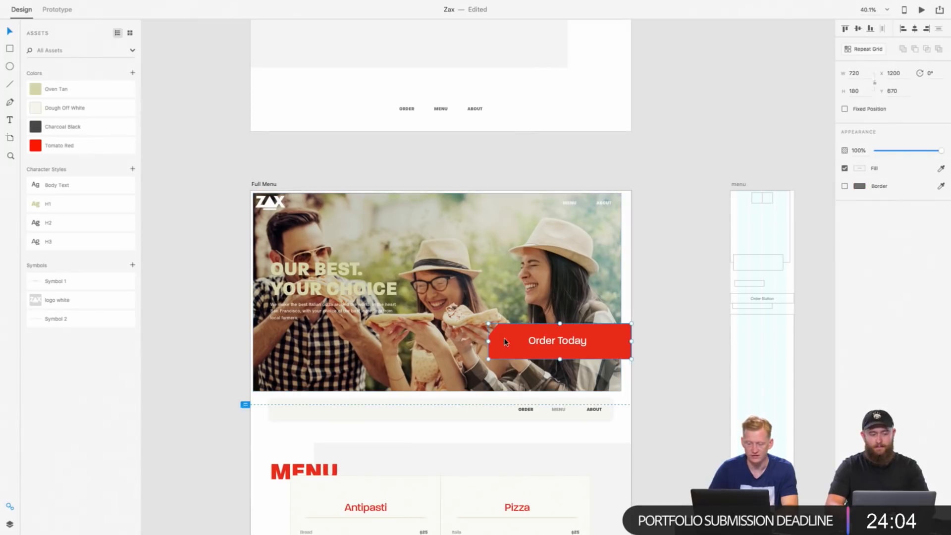
pyautogui.scroll(-15, 504, 337)
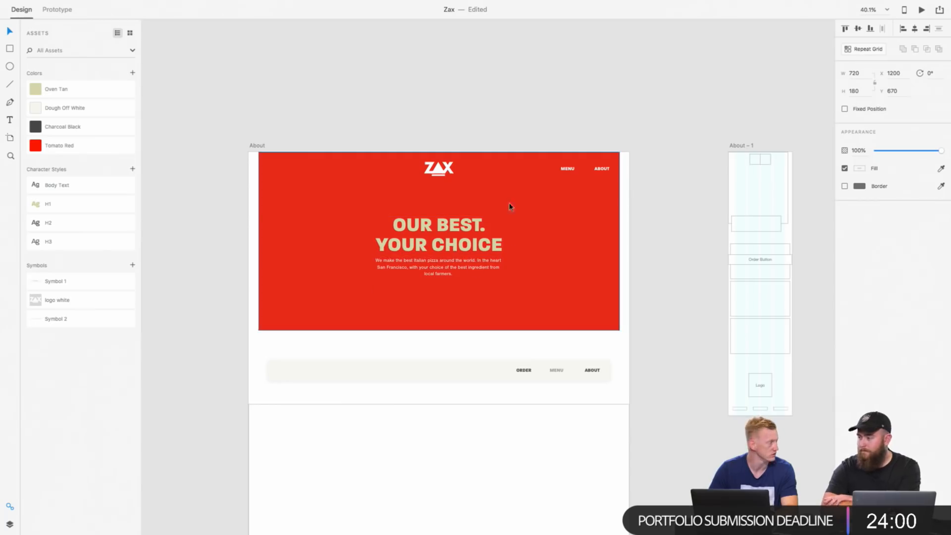
pyautogui.scroll(-10, 497, 281)
pyautogui.scroll(-10, 496, 282)
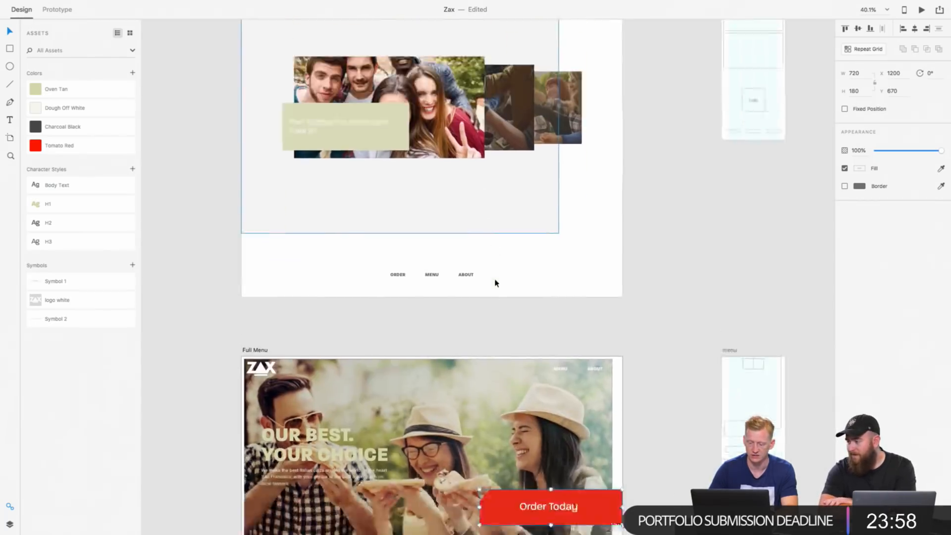
pyautogui.scroll(-10, 495, 283)
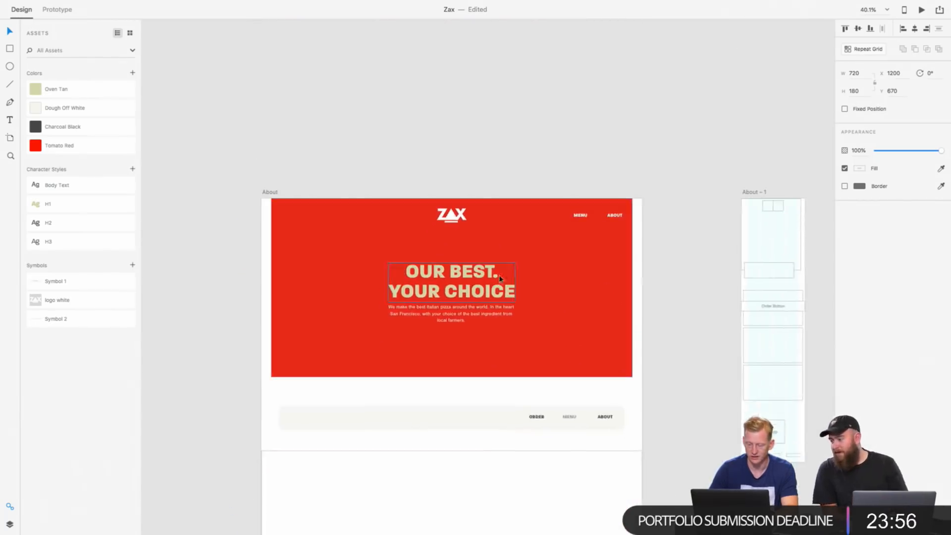
pyautogui.scroll(5, 516, 270)
pyautogui.scroll(-4, 516, 270)
# Step: Replace the logo on the Full Menu artboard with a copy of the centered white logo from the About hero
pyautogui.click(499, 187)
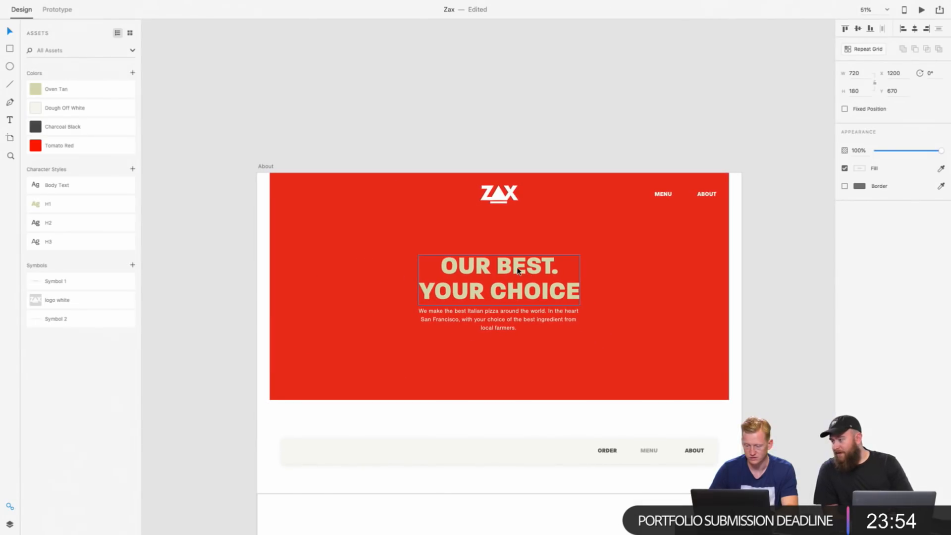
pyautogui.click(499, 193)
pyautogui.scroll(20, 499, 201)
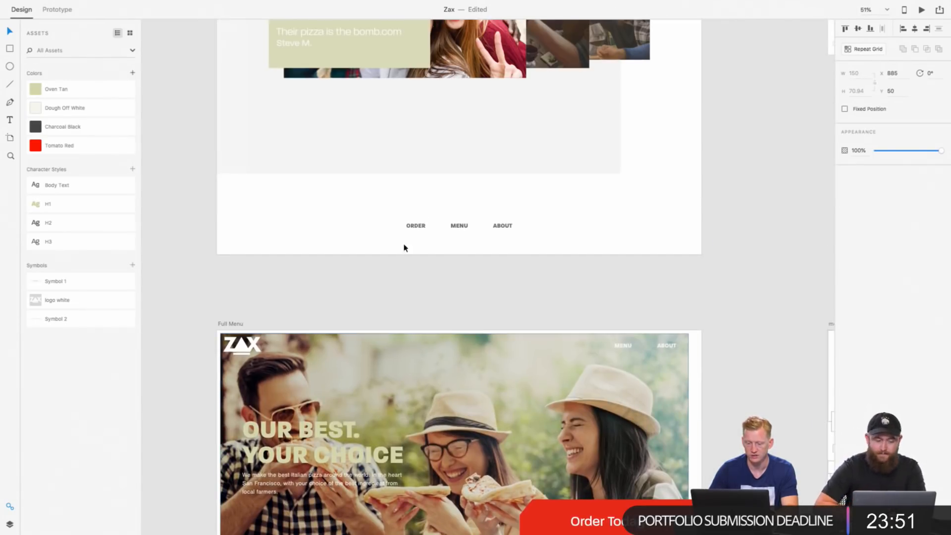
pyautogui.click(241, 346)
pyautogui.press('Delete')
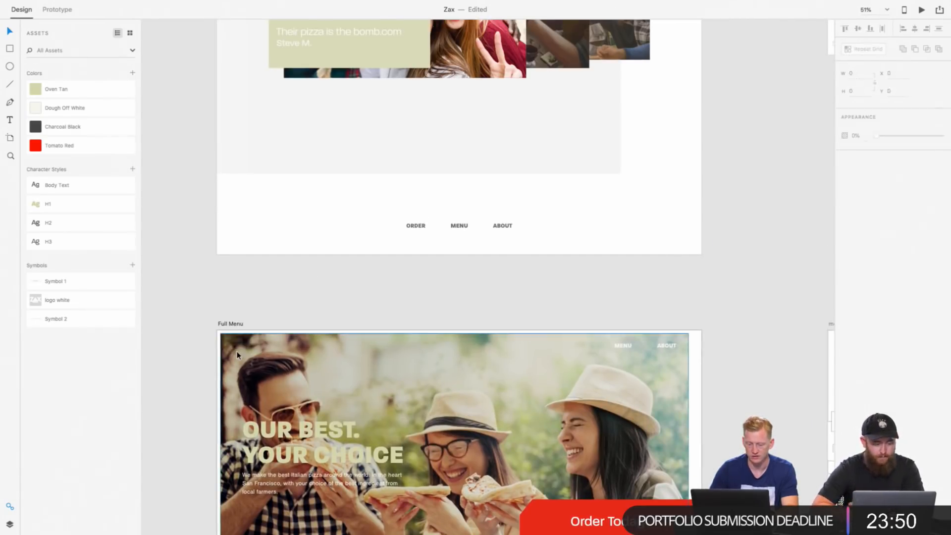
pyautogui.hotkey('ctrl', 'v')
# Step: Replace the logo in the Homepage hero with the copied white logo, centered at X 885, Y 50
pyautogui.scroll(15, 569, 273)
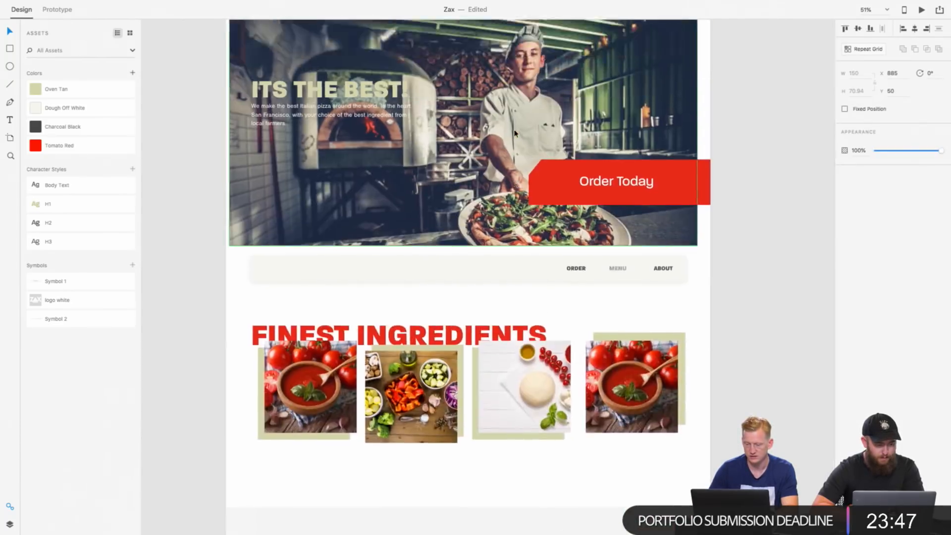
pyautogui.scroll(5, 514, 133)
pyautogui.click(514, 133)
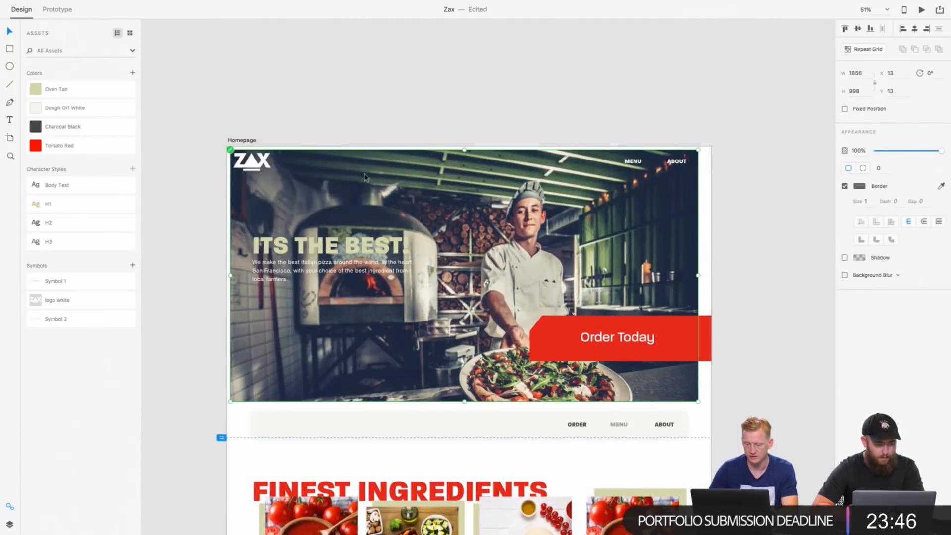
pyautogui.click(246, 160)
pyautogui.press('Delete')
pyautogui.hotkey('ctrl', 'v')
# Step: Check how the white logo lines up with the MENU and ABOUT links in the About hero
pyautogui.scroll(-20, 254, 160)
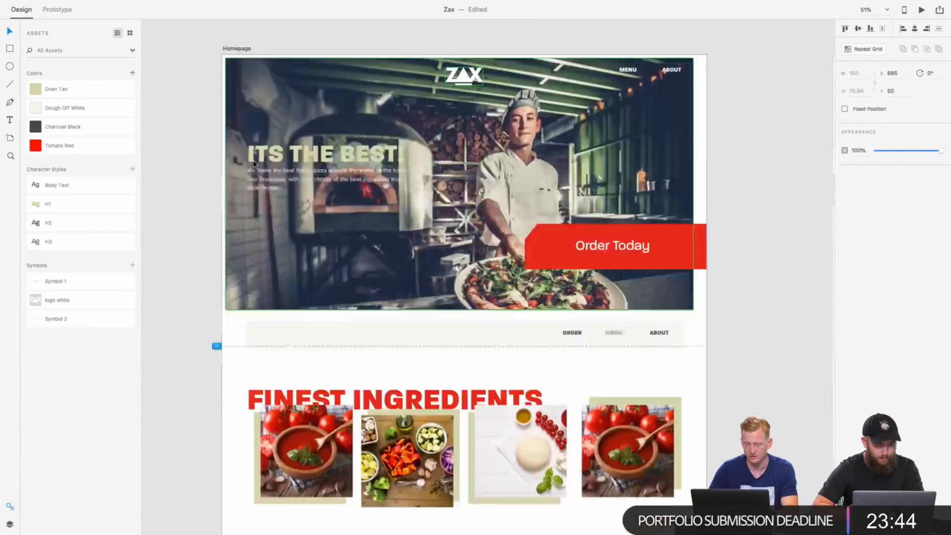
pyautogui.scroll(-20, 254, 164)
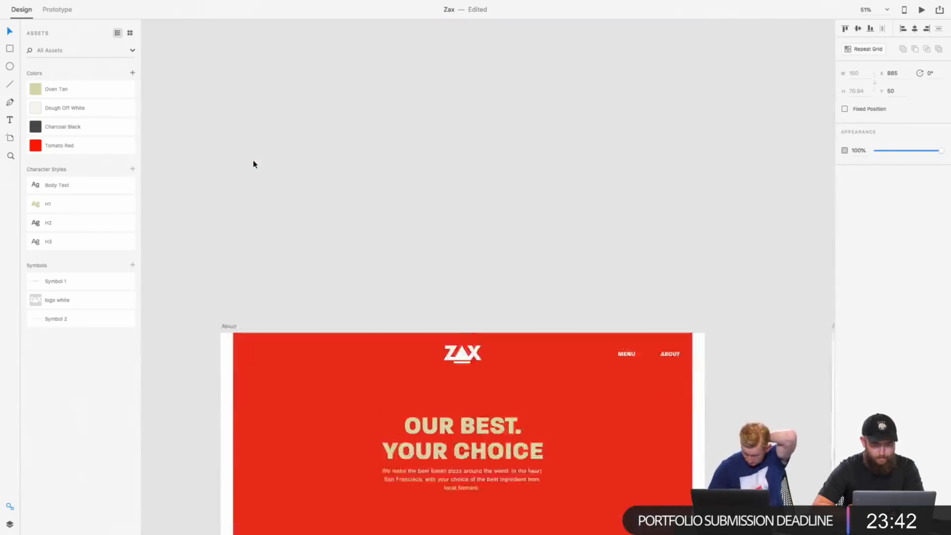
pyautogui.click(631, 227)
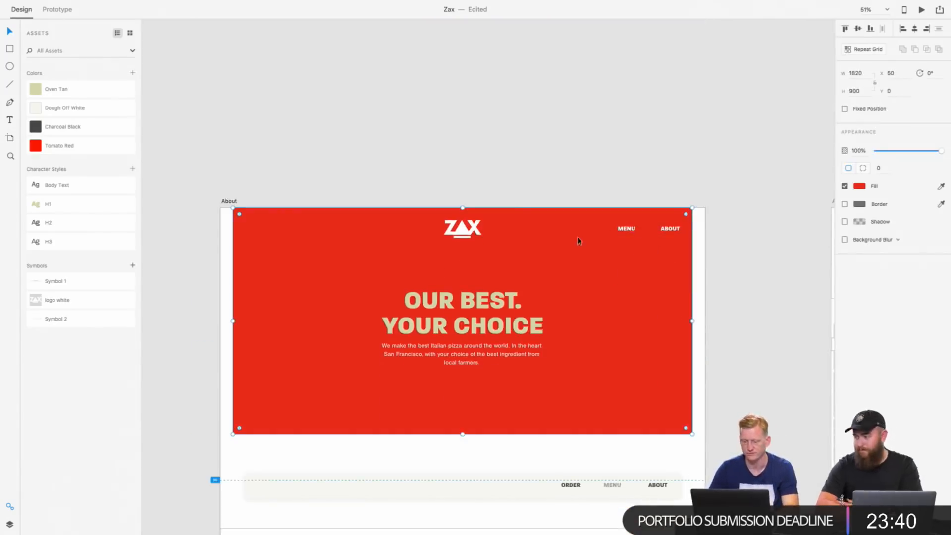
pyautogui.doubleClick(644, 224)
pyautogui.click(426, 232)
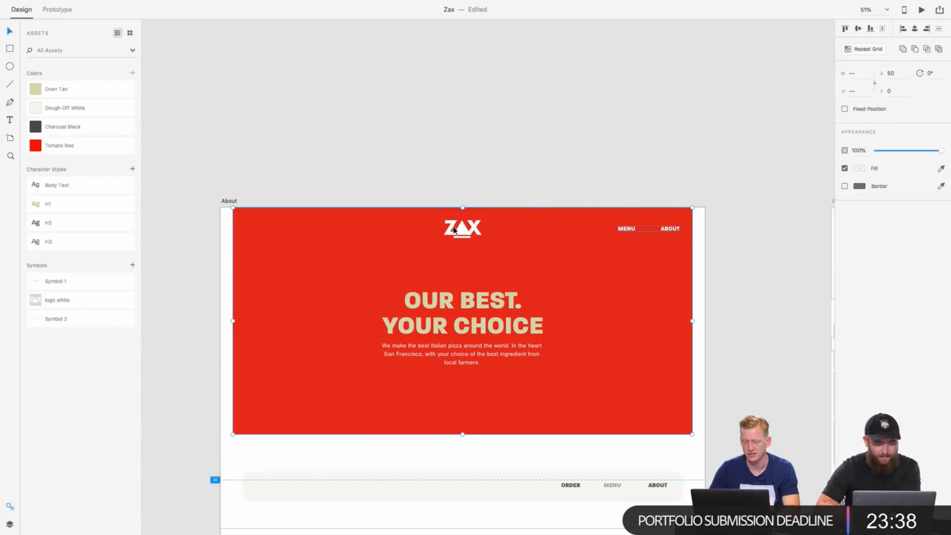
pyautogui.click(462, 229)
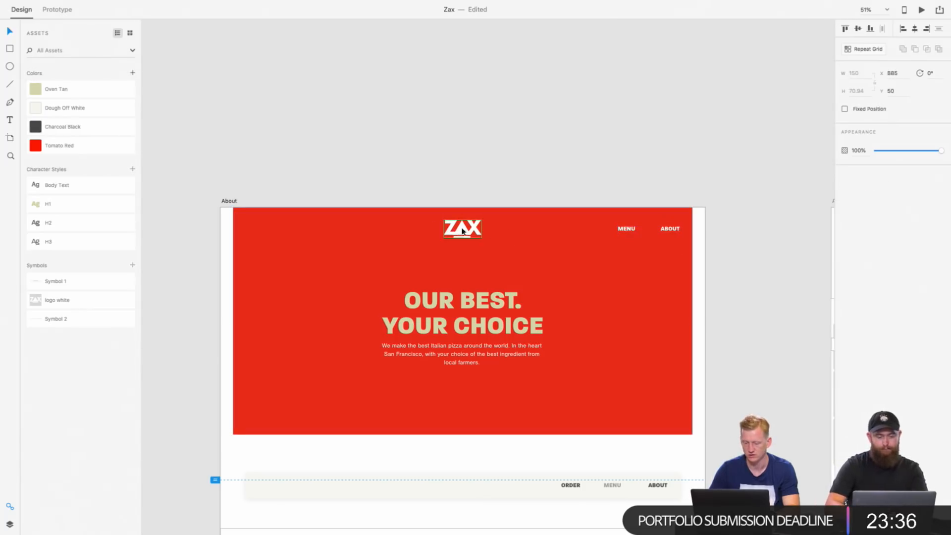
pyautogui.keyDown('shift'); pyautogui.click(629, 228); pyautogui.keyUp('shift')
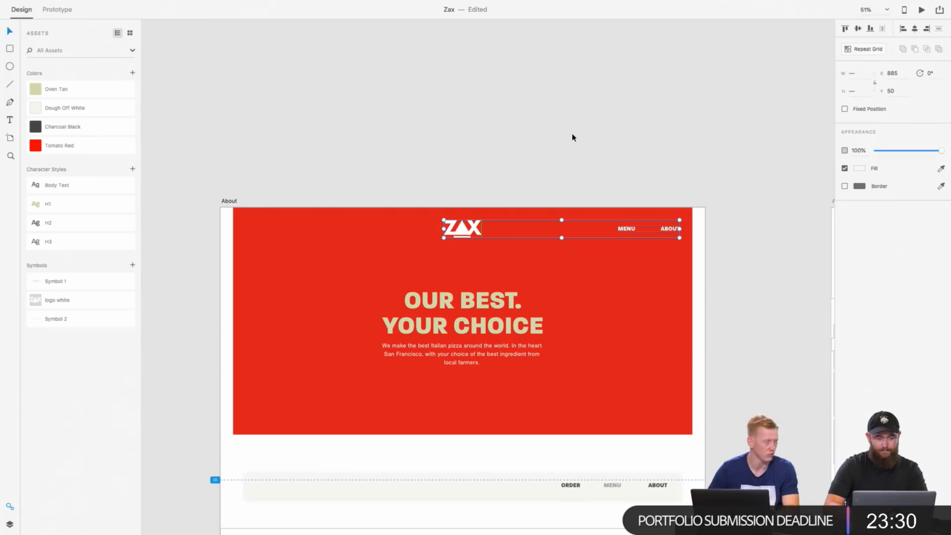
# Step: Align the MENU and ABOUT links with the white logo along their vertical middles in the Full Menu hero
pyautogui.scroll(-20, 609, 251)
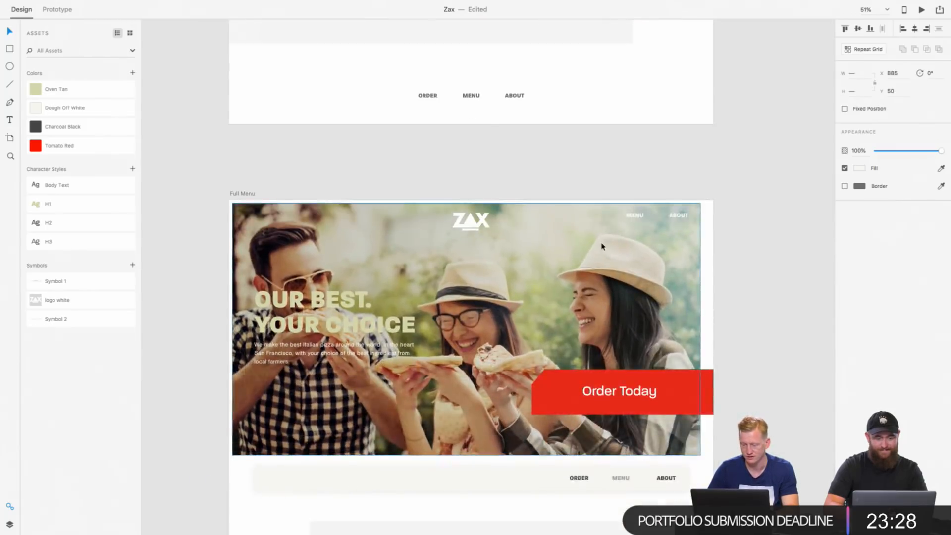
pyautogui.click(631, 218)
pyautogui.keyDown('shift'); pyautogui.click(485, 224); pyautogui.keyUp('shift')
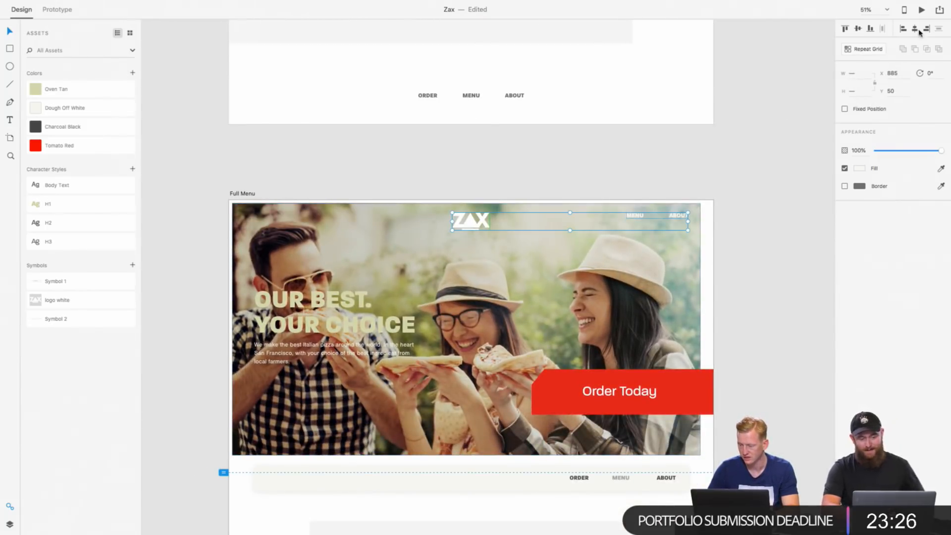
pyautogui.click(858, 29)
pyautogui.click(668, 227)
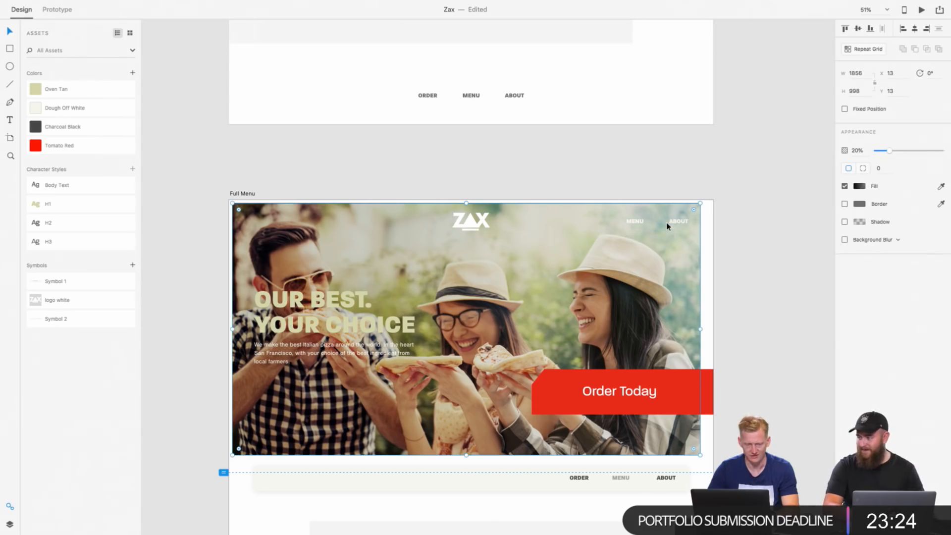
# Step: Align the Homepage hero's MENU and ABOUT links with the centered logo along their vertical middles
pyautogui.scroll(20, 667, 226)
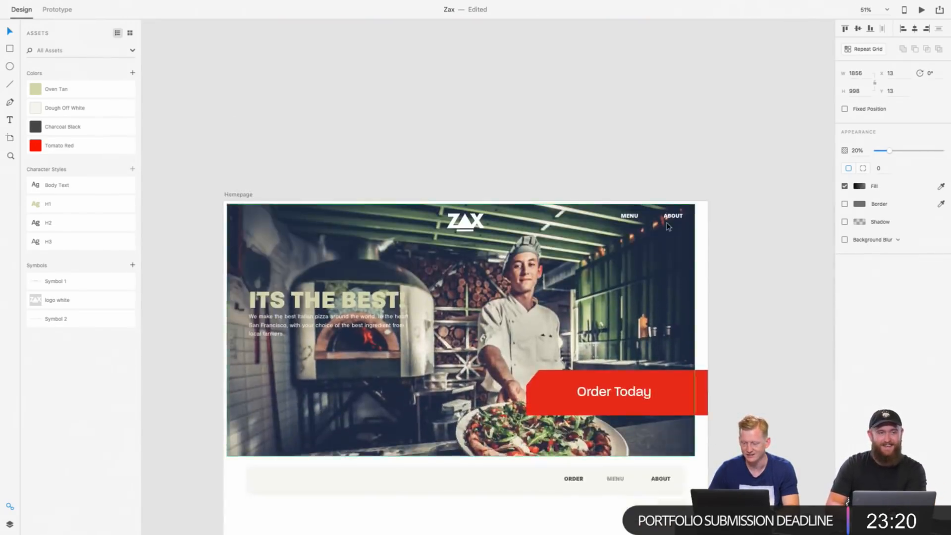
pyautogui.click(645, 214)
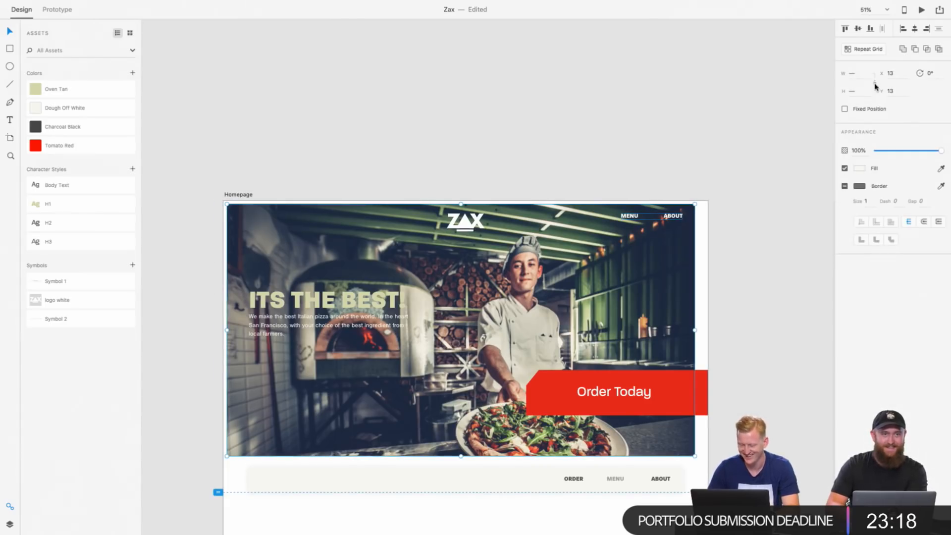
pyautogui.click(512, 145)
pyautogui.click(486, 226)
pyautogui.click(466, 232)
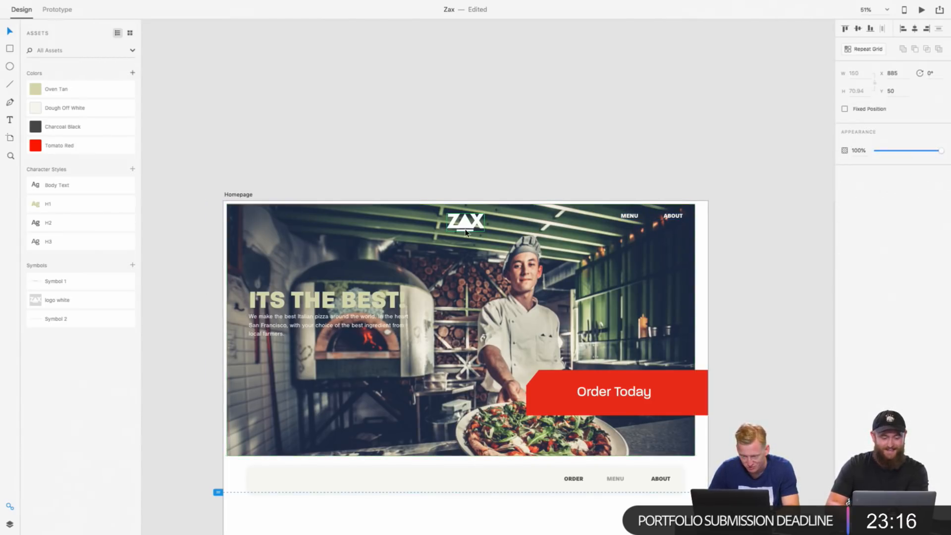
pyautogui.keyDown('shift'); pyautogui.click(666, 216); pyautogui.keyUp('shift')
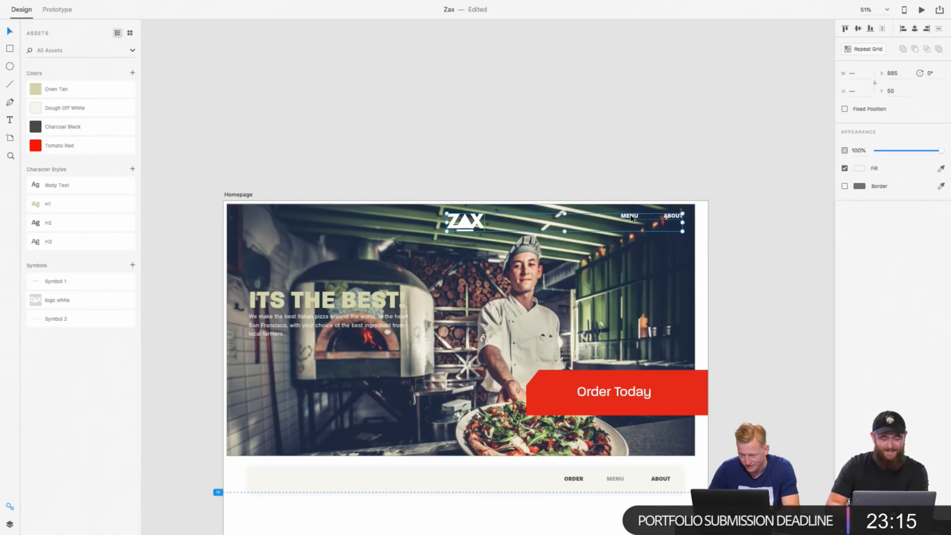
pyautogui.click(858, 30)
pyautogui.click(603, 123)
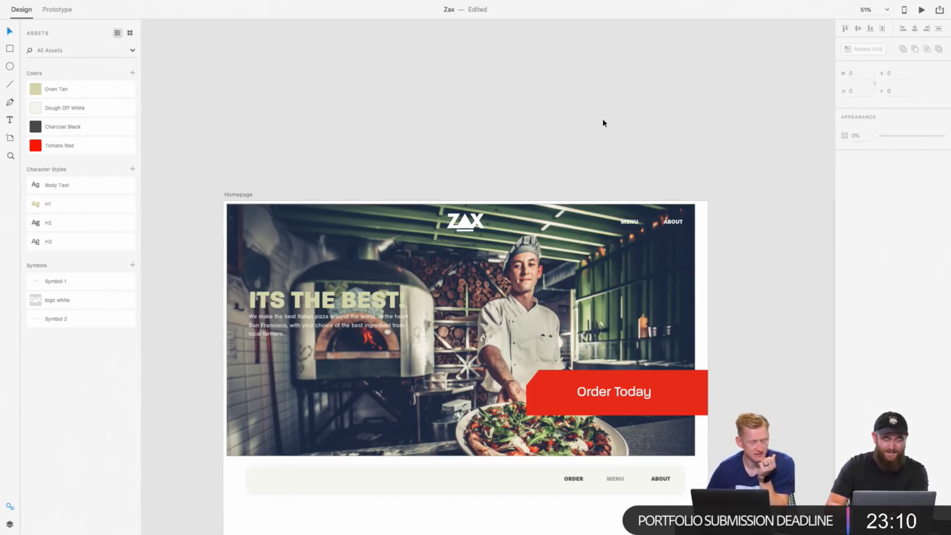
# Step: Review the hero, menu list and testimonial sections of the Full Menu artboard against the About artboard's layout
pyautogui.scroll(-15, 586, 265)
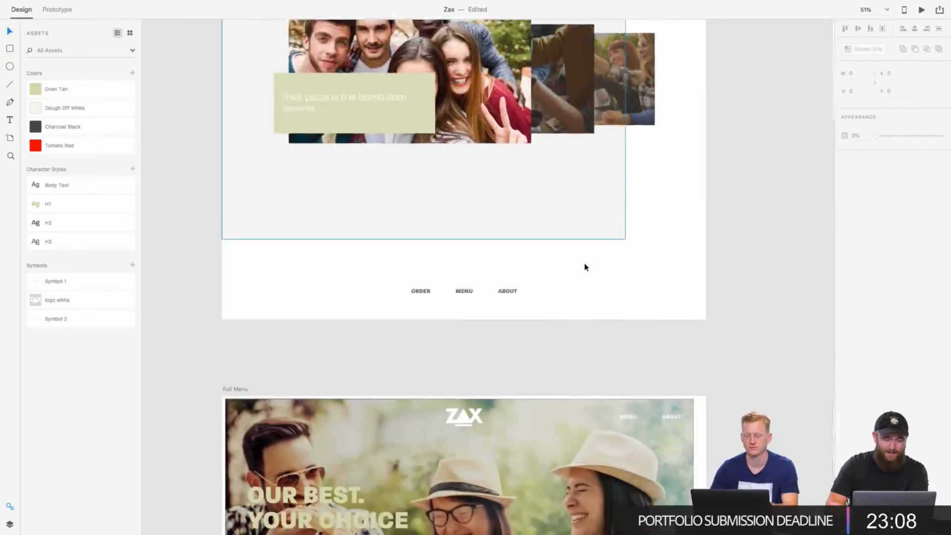
pyautogui.scroll(-10, 584, 267)
pyautogui.scroll(3, 585, 267)
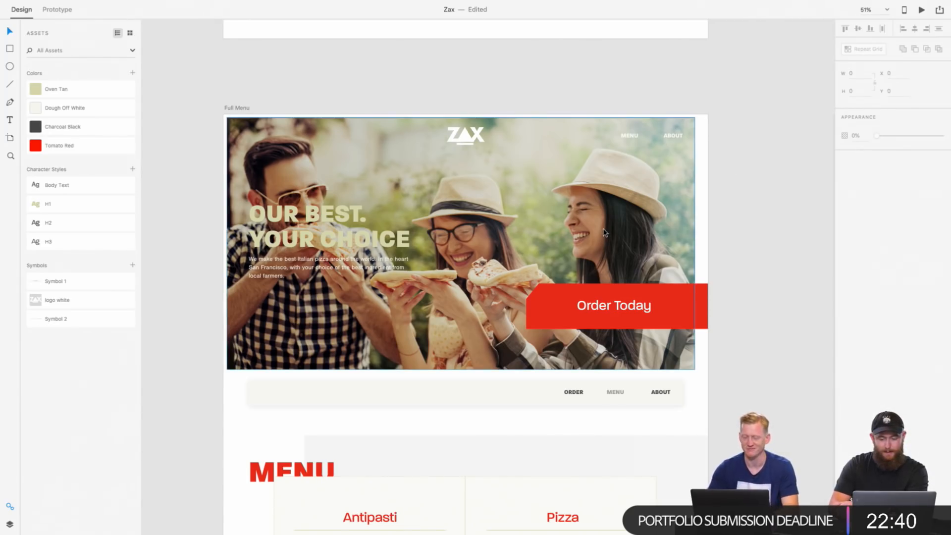
pyautogui.scroll(-12, 603, 232)
pyautogui.scroll(2, 605, 233)
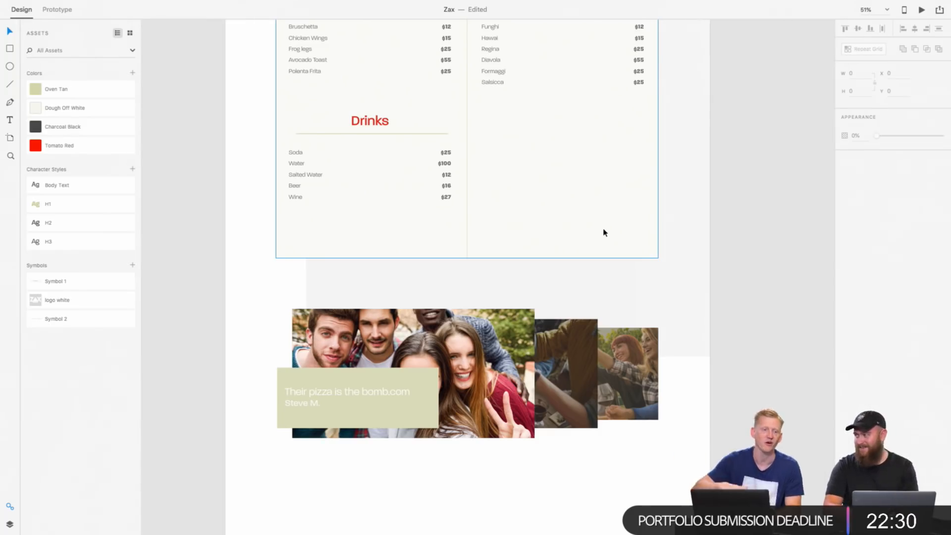
pyautogui.scroll(4, 603, 232)
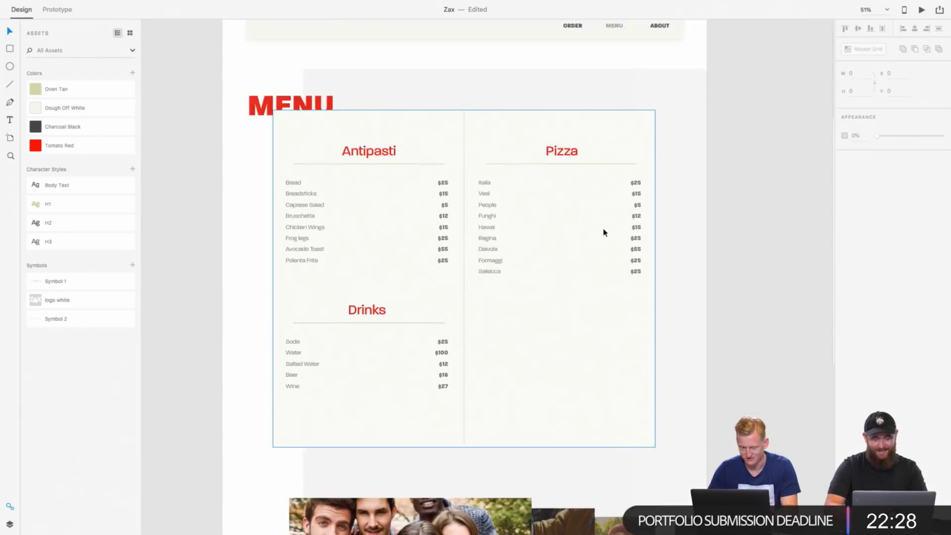
pyautogui.scroll(-15, 603, 233)
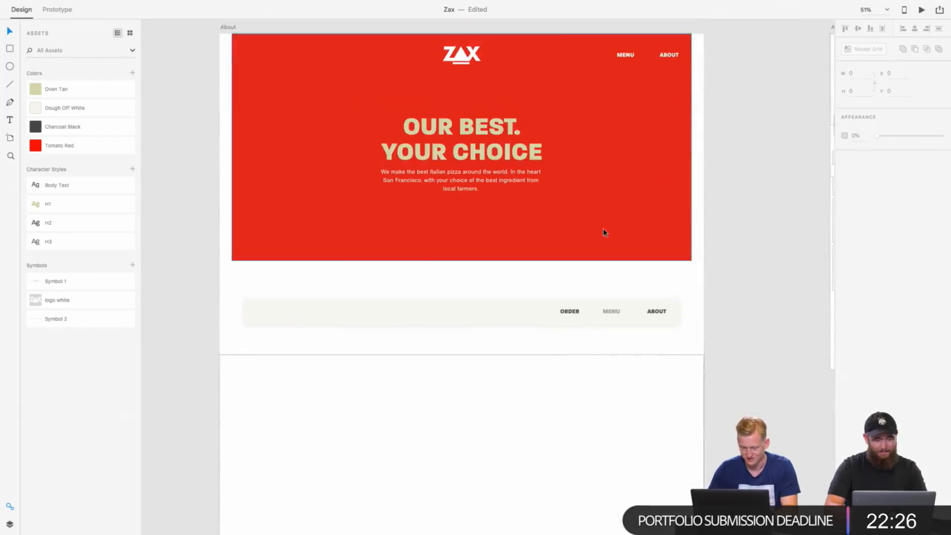
pyautogui.click(527, 187)
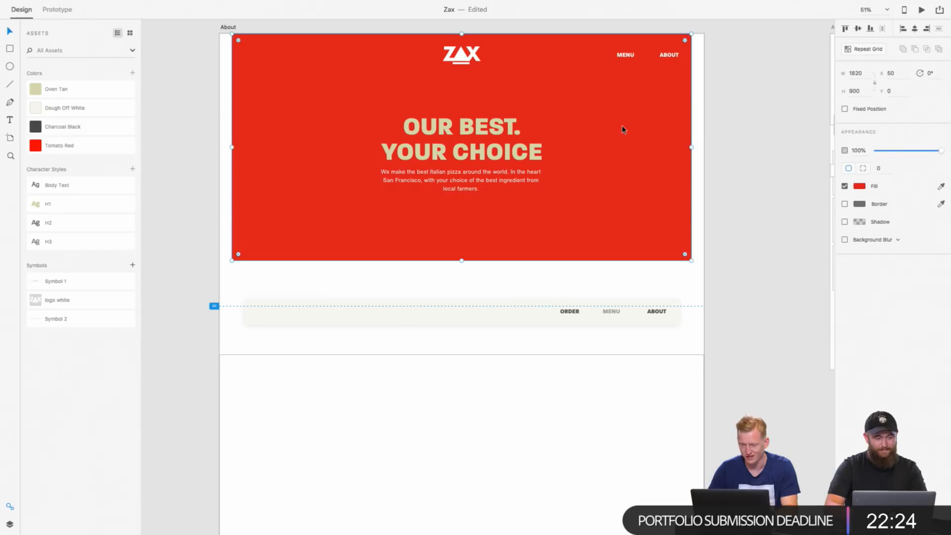
pyautogui.scroll(1, 622, 191)
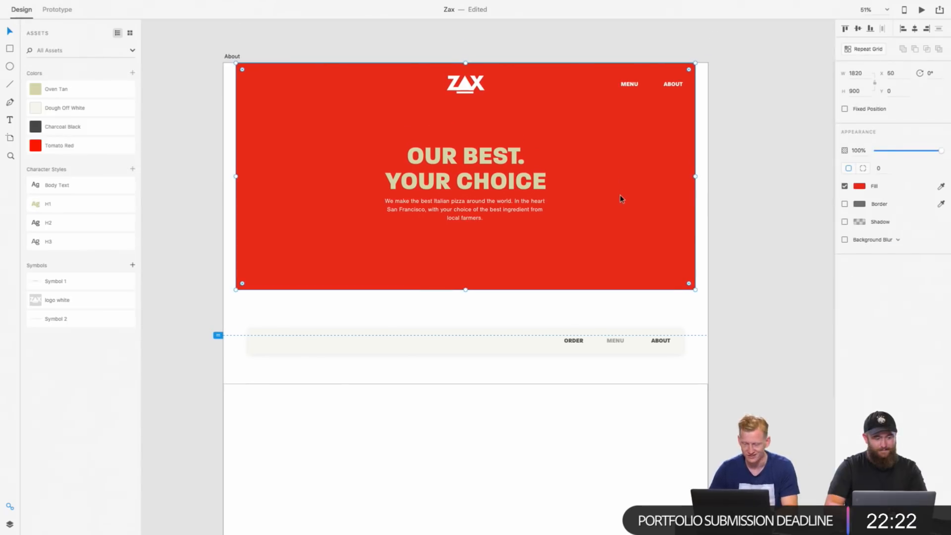
pyautogui.scroll(1, 620, 199)
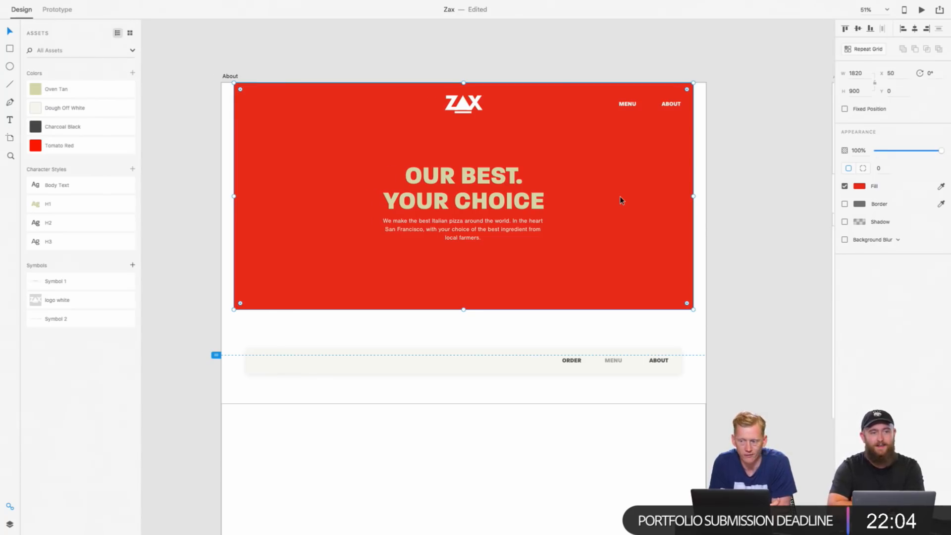
pyautogui.scroll(-5, 622, 200)
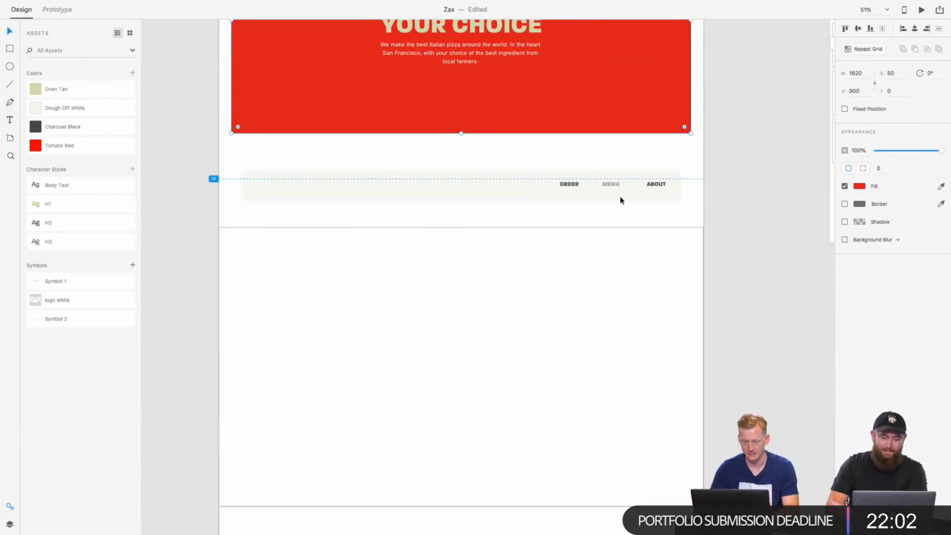
# Step: Examine the navigation bar below the About hero and compare it with the one on the Full Menu artboard
pyautogui.click(502, 190)
pyautogui.scroll(15, 502, 190)
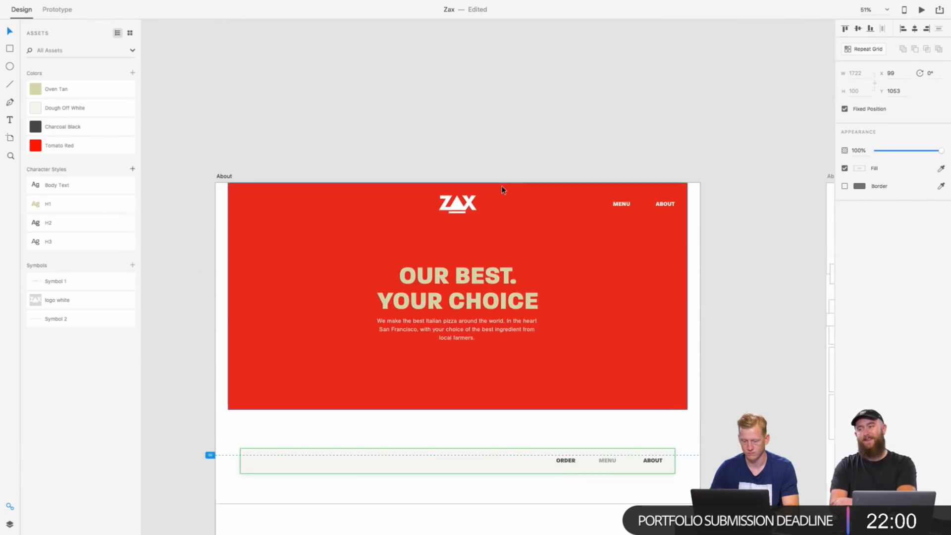
pyautogui.scroll(15, 502, 190)
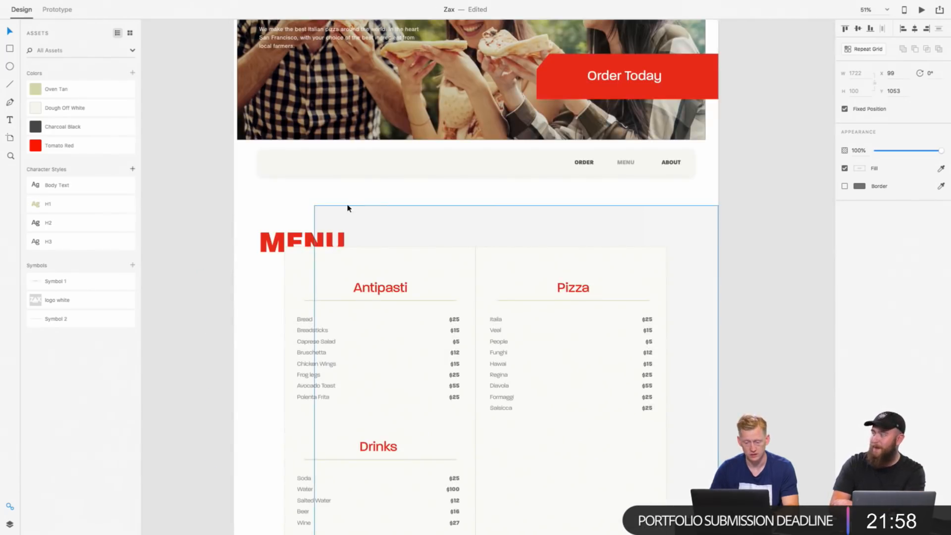
pyautogui.scroll(1, 348, 206)
pyautogui.scroll(-5, 354, 203)
pyautogui.scroll(10, 360, 201)
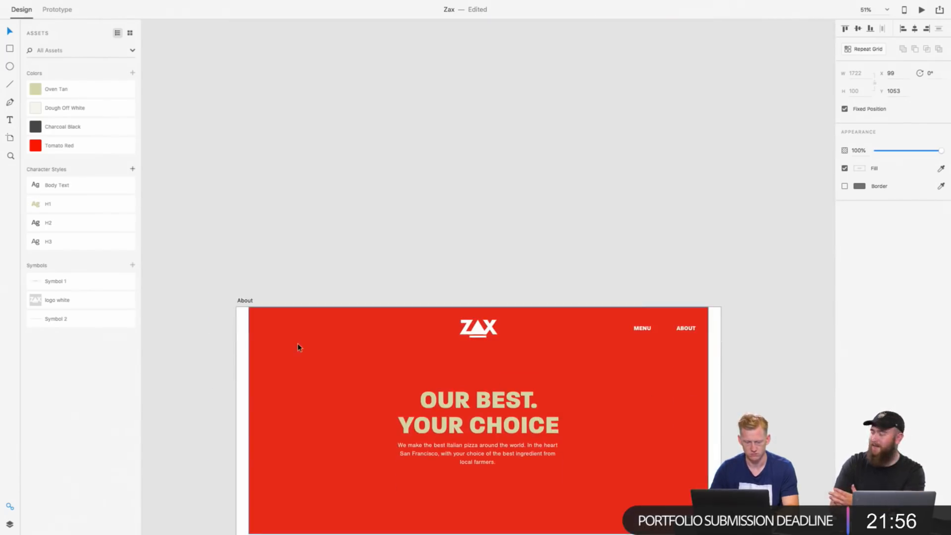
pyautogui.scroll(-2, 298, 347)
pyautogui.scroll(-3, 297, 346)
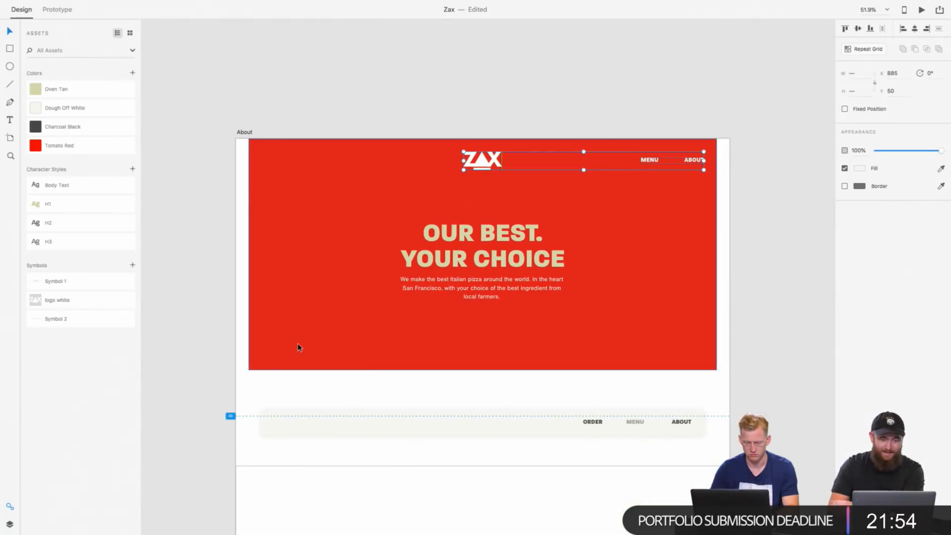
pyautogui.scroll(1, 297, 346)
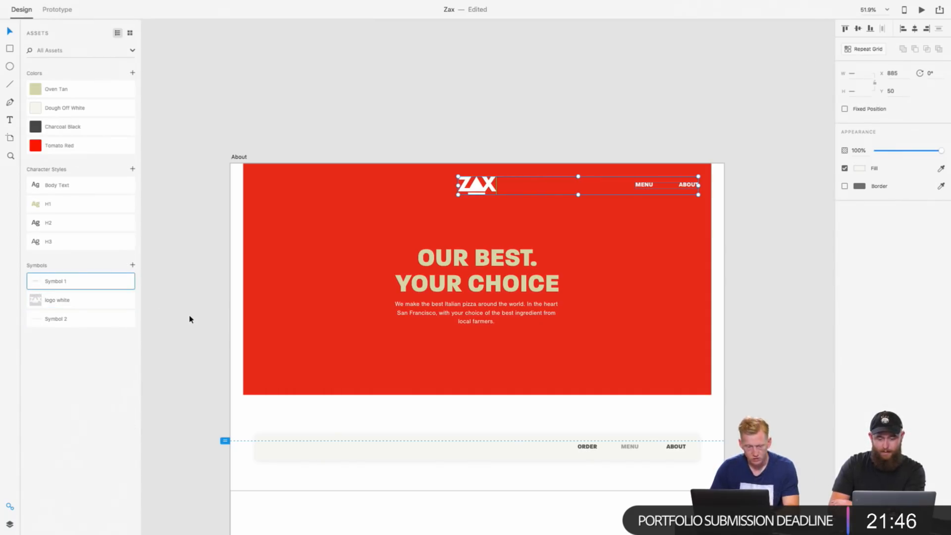
# Step: Place the black ZAX logo from the Food library on the About navigation bar and set its width to 100
pyautogui.hotkey('ctrl', 'Right')
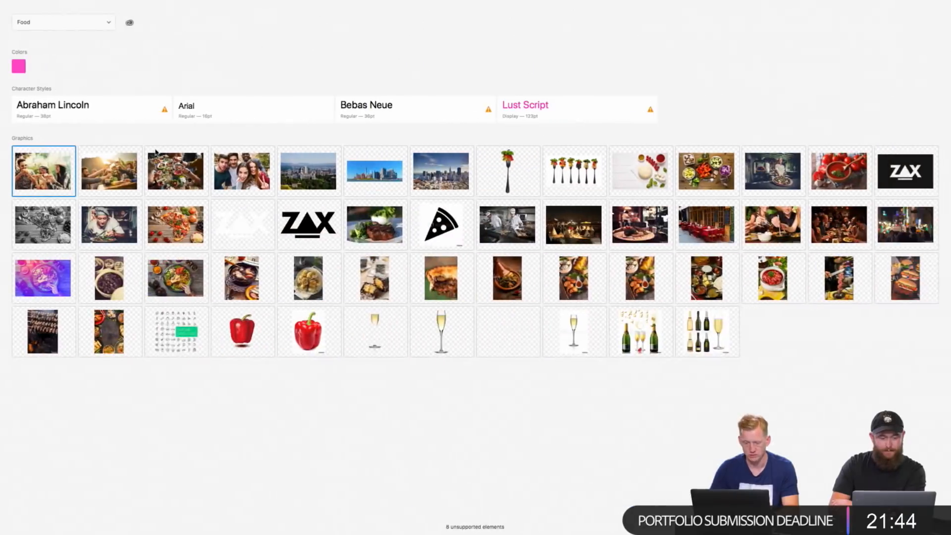
pyautogui.moveTo(308, 224); pyautogui.dragTo(290, 393)
pyautogui.hotkey('ctrl', 'Left')
pyautogui.click(858, 73)
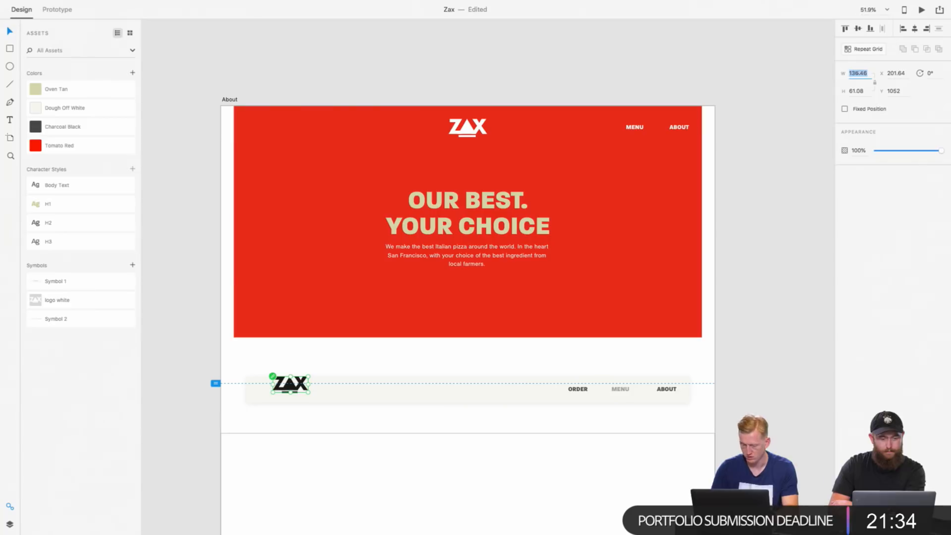
pyautogui.write('100')
pyautogui.press('Return')
# Step: Move the black logo to the start of the About navigation bar, level with the ORDER, MENU and ABOUT links
pyautogui.click(286, 385)
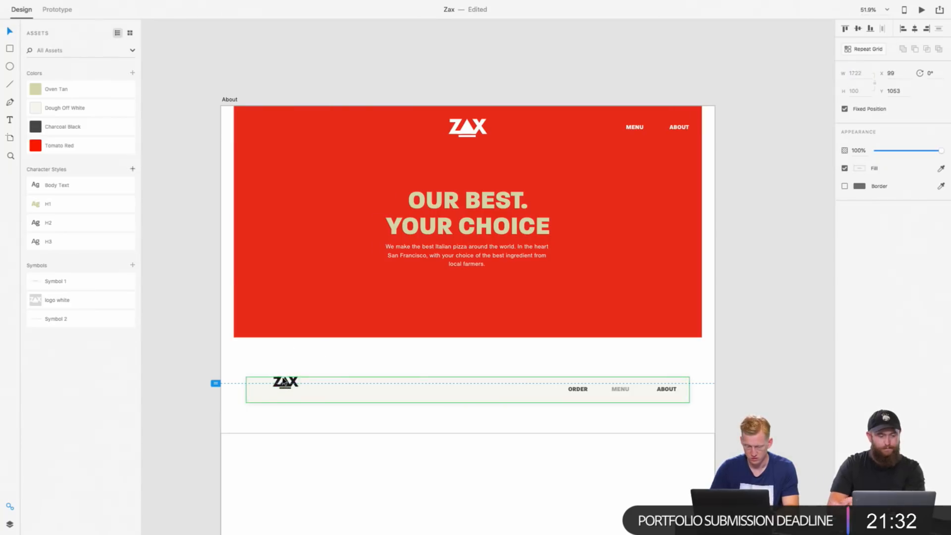
pyautogui.click(286, 383)
pyautogui.moveTo(285, 383); pyautogui.dragTo(272, 393)
pyautogui.click(670, 394)
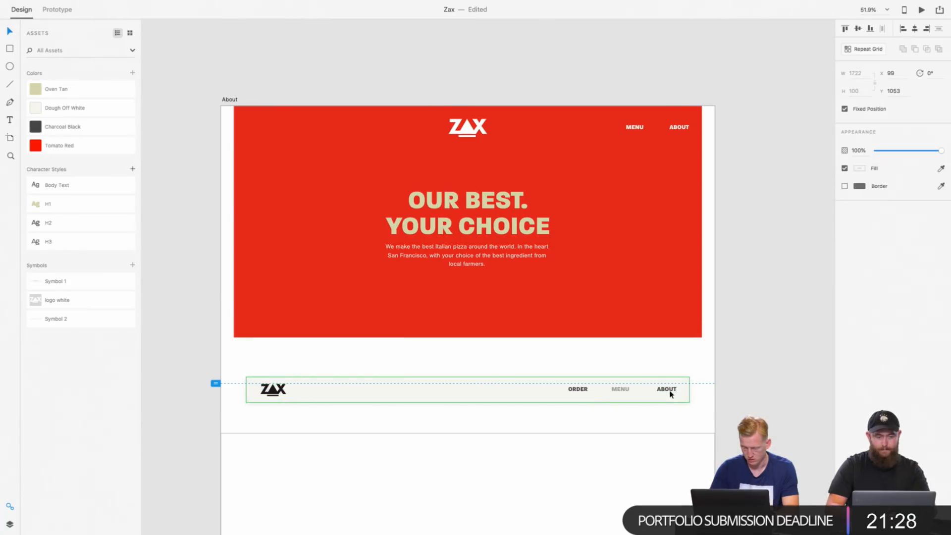
# Step: Review the footers, testimonials, location and menu sections of the Homepage and Full Menu artboards alongside the About artboard
pyautogui.scroll(-15, 667, 390)
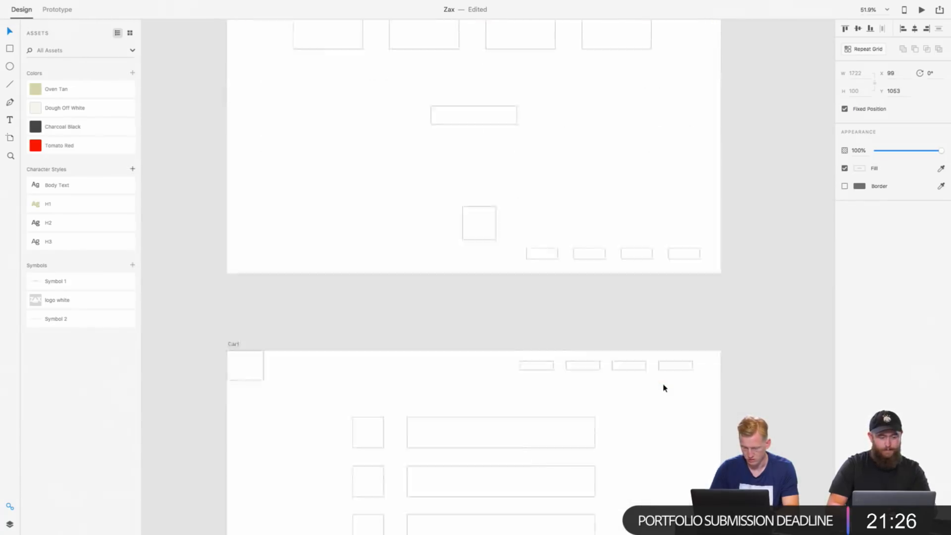
pyautogui.scroll(15, 665, 388)
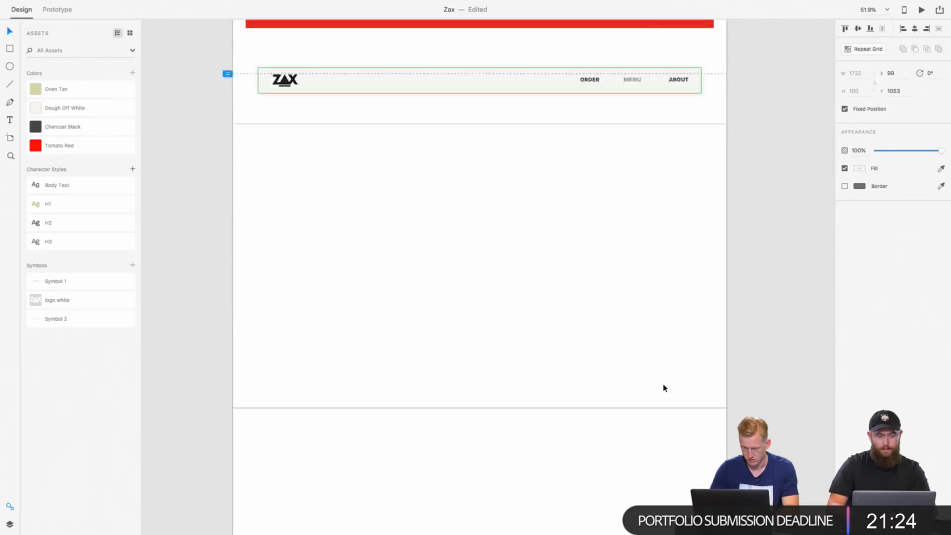
pyautogui.scroll(15, 664, 388)
pyautogui.scroll(-9, 663, 388)
pyautogui.scroll(12, 663, 389)
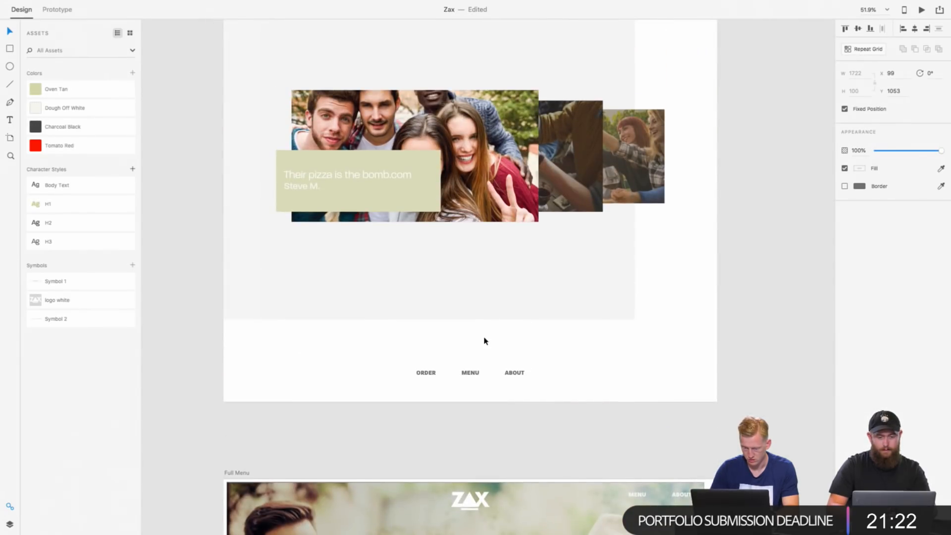
pyautogui.click(471, 353)
pyautogui.scroll(-10, 463, 348)
pyautogui.scroll(12, 463, 349)
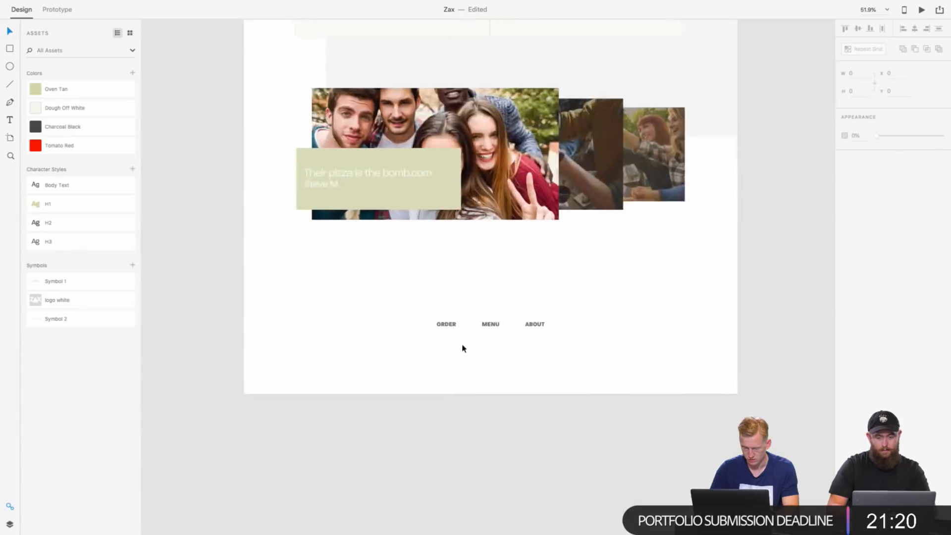
pyautogui.scroll(-15, 463, 348)
pyautogui.scroll(15, 464, 348)
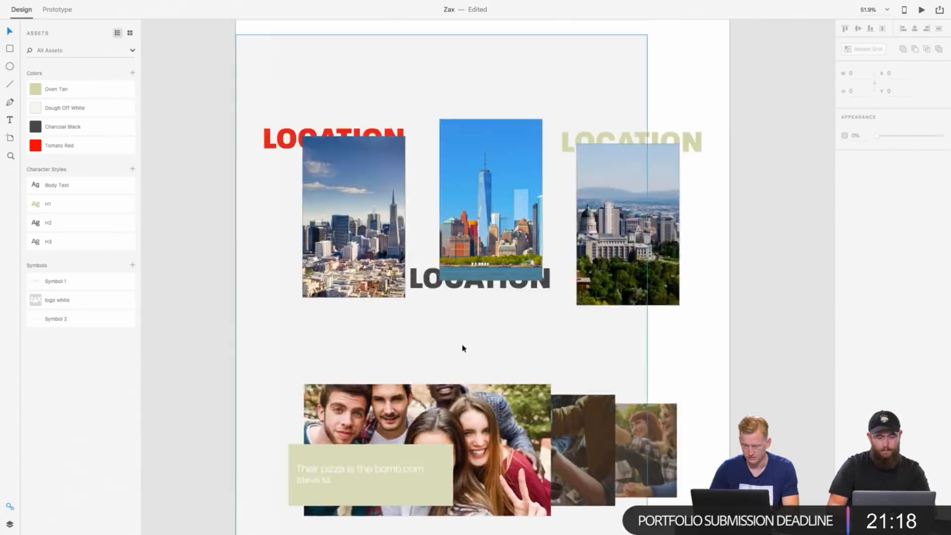
pyautogui.scroll(-20, 463, 348)
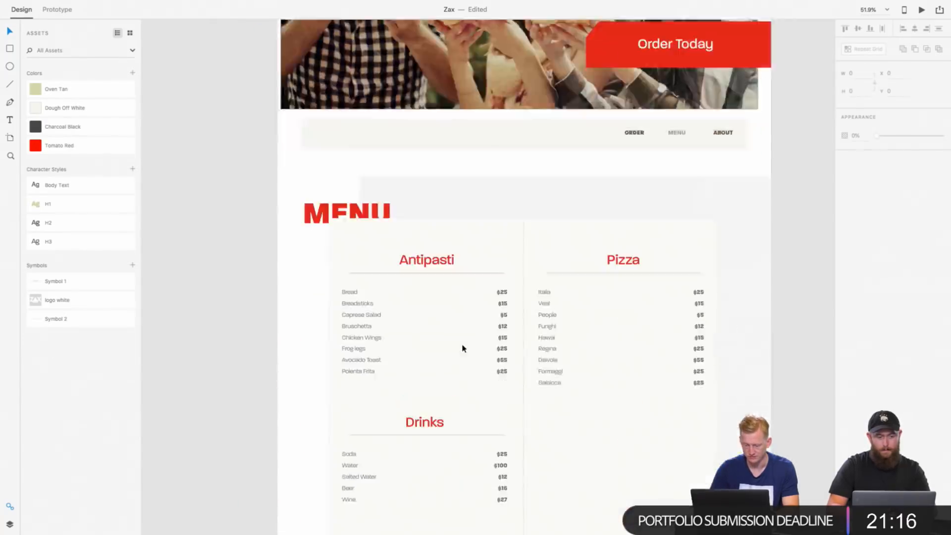
pyautogui.scroll(-10, 463, 348)
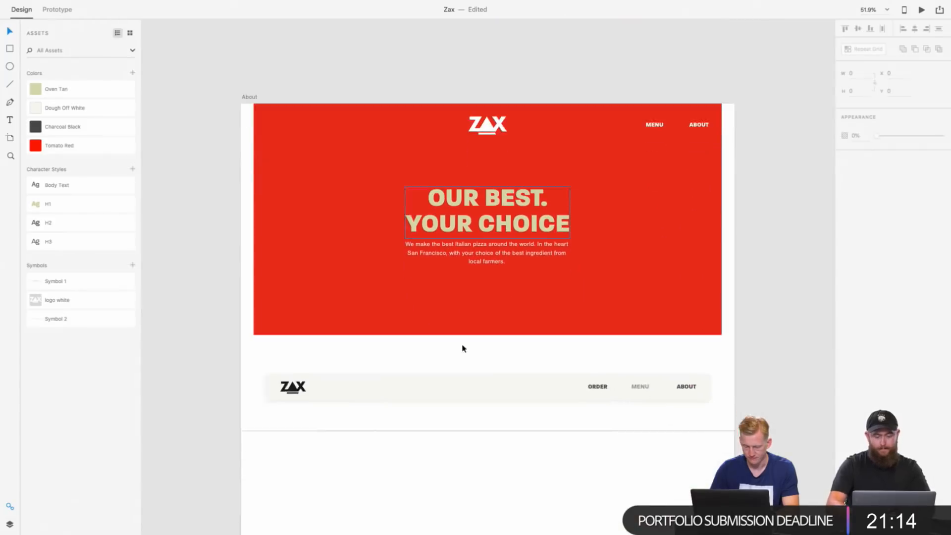
# Step: Copy the black ZAX logo from the About navigation bar into the same spot on the Homepage navigation bar
pyautogui.doubleClick(300, 380)
pyautogui.scroll(20, 339, 312)
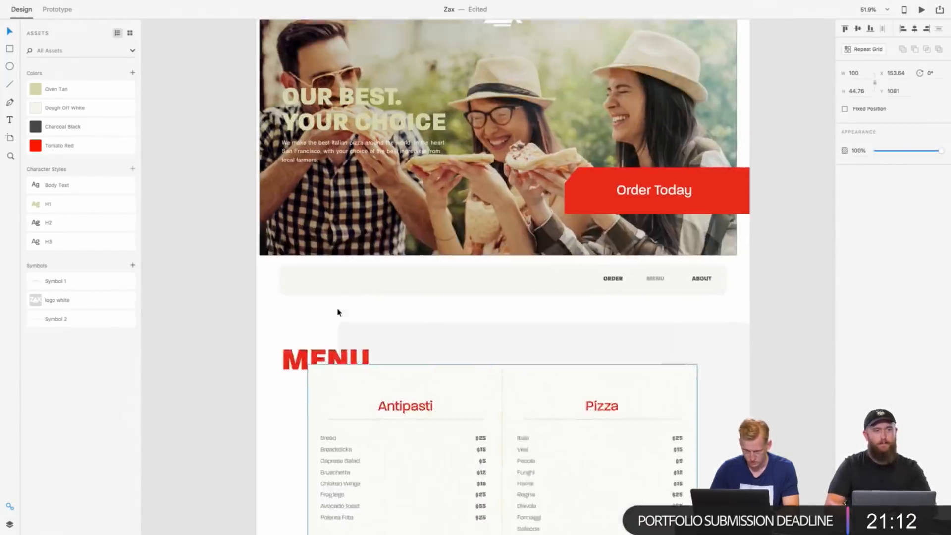
pyautogui.hscroll(-4, 338, 313)
pyautogui.scroll(5, 339, 313)
pyautogui.hscroll(4, 338, 313)
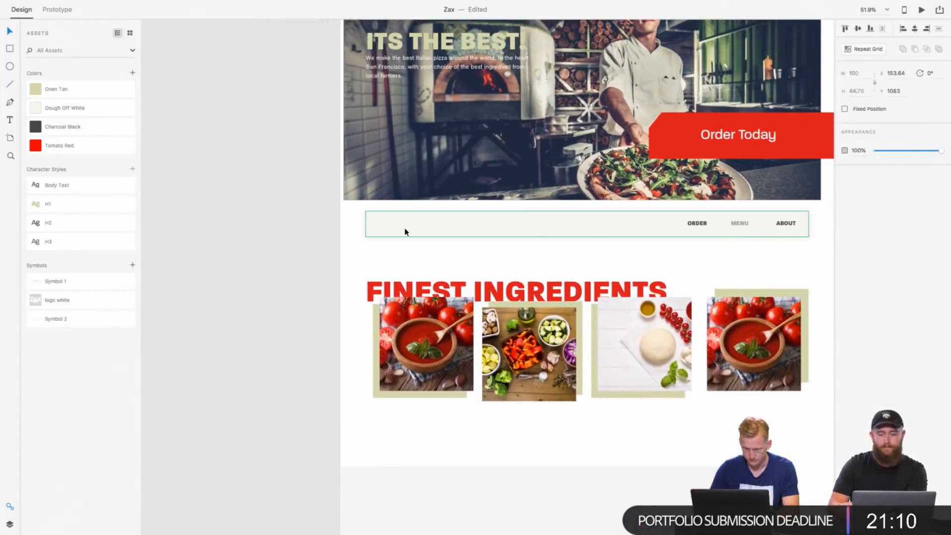
pyautogui.doubleClick(406, 227)
pyautogui.scroll(5, 448, 223)
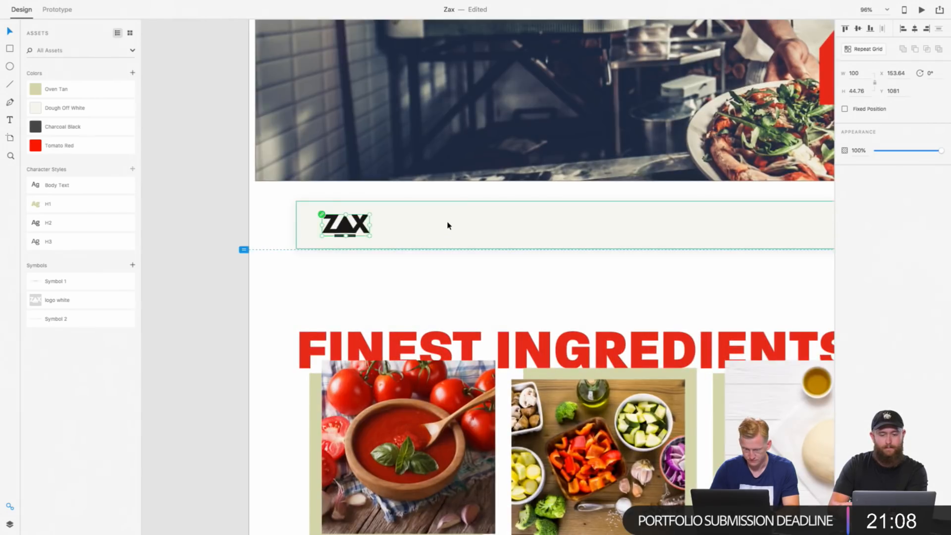
# Step: Paste the black ZAX logo at the start of the Full Menu artboard's navigation bar
pyautogui.scroll(-15, 448, 224)
pyautogui.scroll(-6, 448, 225)
pyautogui.scroll(15, 448, 225)
pyautogui.scroll(-2, 448, 222)
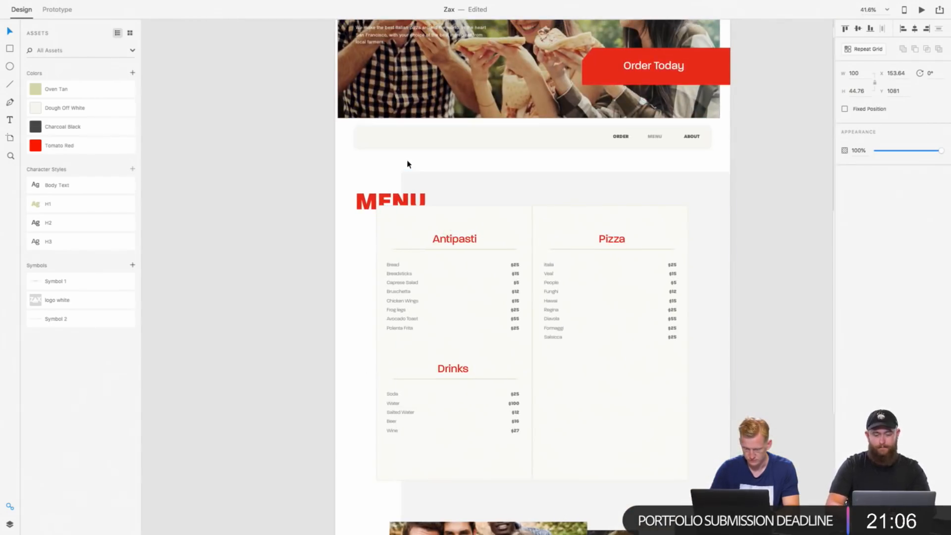
pyautogui.click(408, 136)
pyautogui.scroll(5, 406, 135)
pyautogui.hotkey('ctrl', 'z')
pyautogui.scroll(-5, 406, 135)
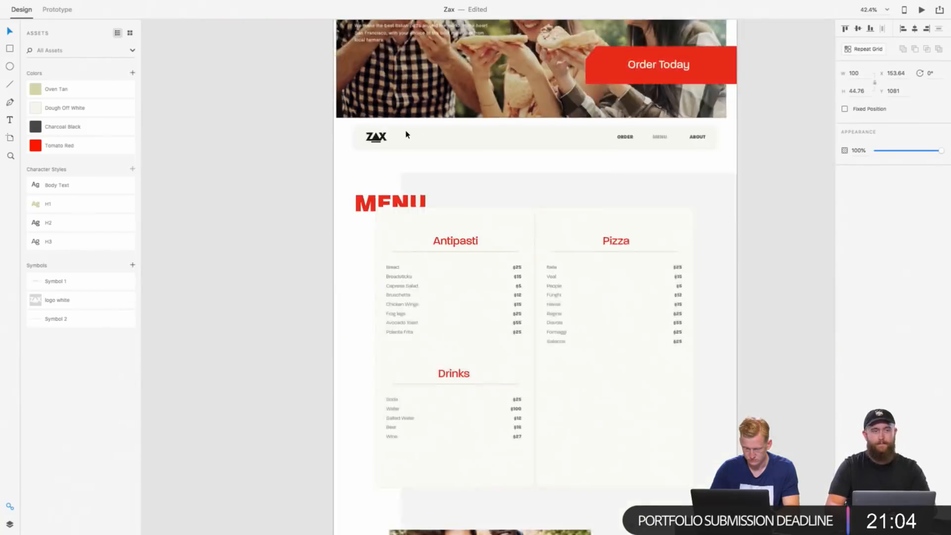
# Step: Paste a copy of the black logo into the lower part of the Full Menu artboard for its footer
pyautogui.scroll(-10, 406, 134)
pyautogui.hscroll(2, 408, 135)
pyautogui.click(435, 286)
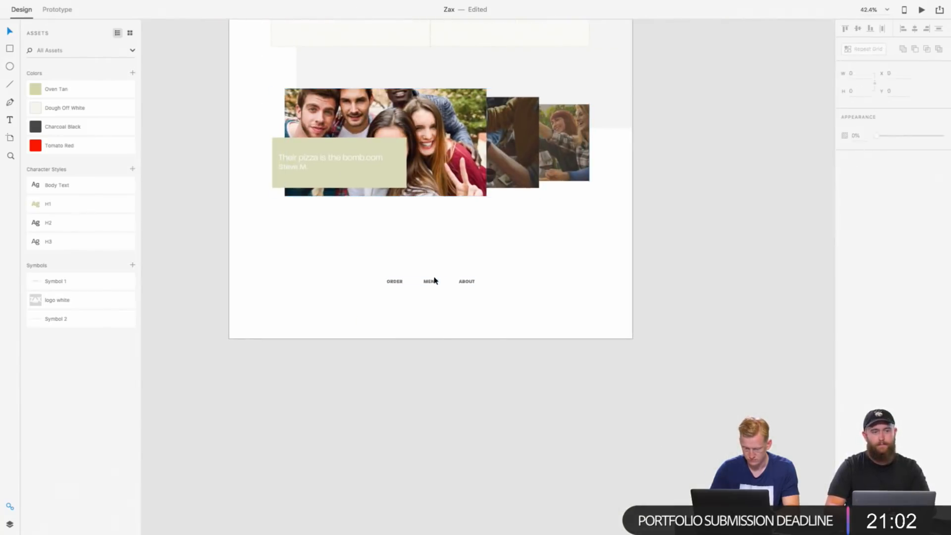
pyautogui.click(435, 280)
pyautogui.hotkey('ctrl', 'v')
# Step: Move the pasted black logo straight down to Y 3794, just above the Full Menu footer's ORDER, MENU and ABOUT links
pyautogui.moveTo(438, 178); pyautogui.dragTo(435, 244)
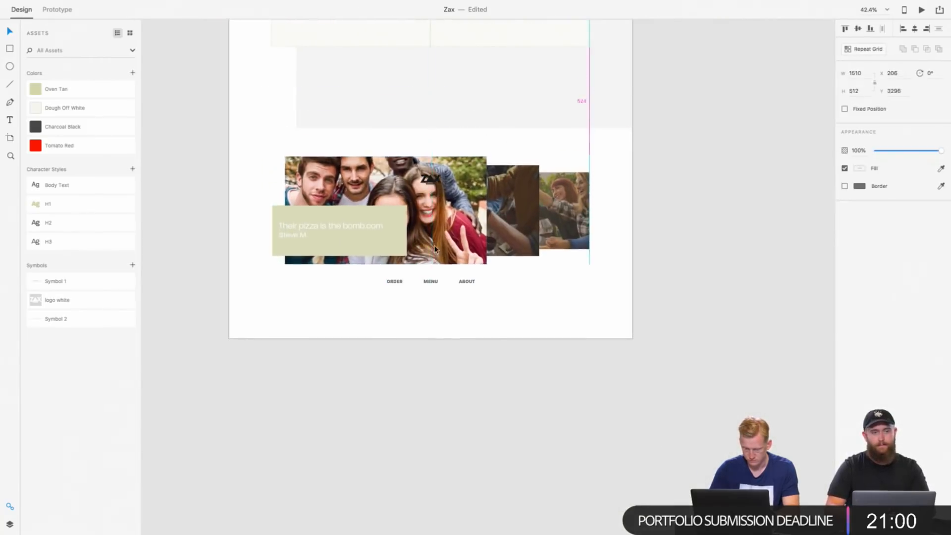
pyautogui.hotkey('ctrl', 'z')
pyautogui.doubleClick(434, 177)
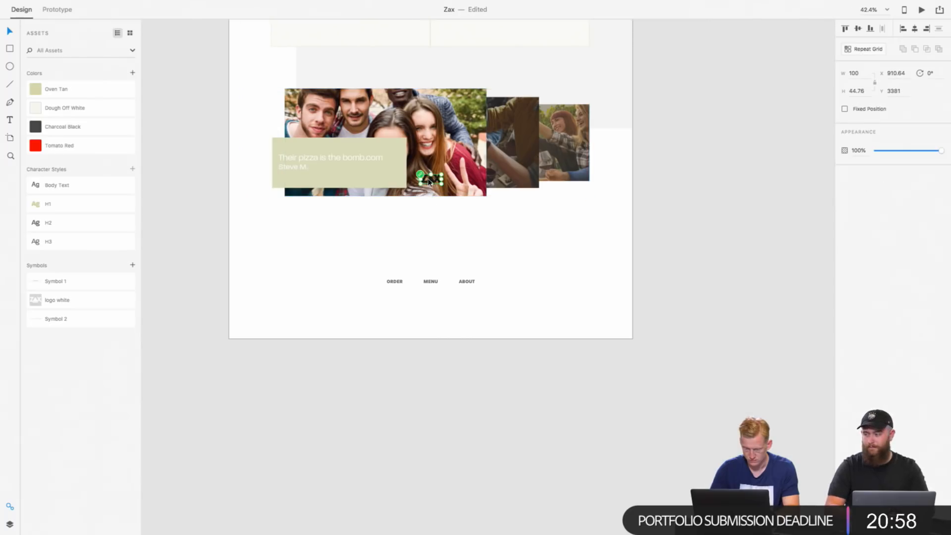
pyautogui.hotkey('shift', 'Down')
pyautogui.hotkey('shift', 'Down')
pyautogui.hotkey('shift', 'Down')
pyautogui.hotkey('shift', 'Down')
pyautogui.hotkey('shift', 'Down')
pyautogui.hotkey('shift', 'Down')
pyautogui.hotkey('shift', 'Down')
pyautogui.hotkey('shift', 'Down')
pyautogui.hotkey('shift', 'Down')
pyautogui.hotkey('shift', 'Down')
pyautogui.hotkey('shift', 'Down')
pyautogui.hotkey('shift', 'Down')
pyautogui.hotkey('shift', 'Down')
pyautogui.hotkey('shift', 'Down')
pyautogui.hotkey('shift', 'Down')
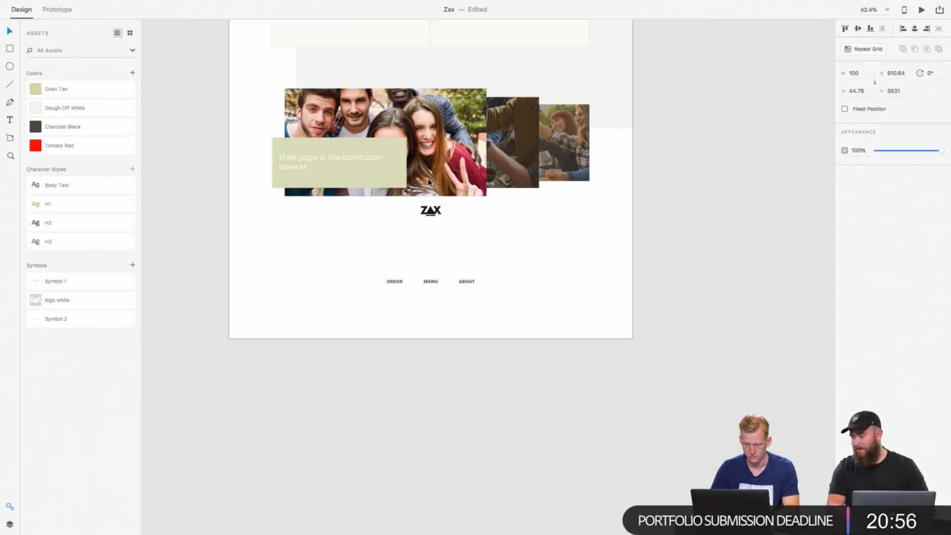
pyautogui.hotkey('shift', 'Down')
pyautogui.hotkey('shift', 'Down')
pyautogui.hotkey('shift', 'Down')
pyautogui.hotkey('shift', 'Down')
pyautogui.hotkey('shift', 'Down')
pyautogui.hotkey('shift', 'Down')
pyautogui.hotkey('shift', 'Down')
pyautogui.hotkey('shift', 'Down')
pyautogui.hotkey('shift', 'Down')
pyautogui.hotkey('shift', 'Down')
pyautogui.hotkey('shift', 'Down')
pyautogui.hotkey('shift', 'Down')
pyautogui.hotkey('shift', 'Down')
pyautogui.hotkey('shift', 'Down')
pyautogui.hotkey('shift', 'Down')
pyautogui.hotkey('shift', 'Down')
pyautogui.hotkey('shift', 'Down')
pyautogui.hotkey('shift', 'Down')
pyautogui.hotkey('shift', 'Down')
pyautogui.hotkey('shift', 'Down')
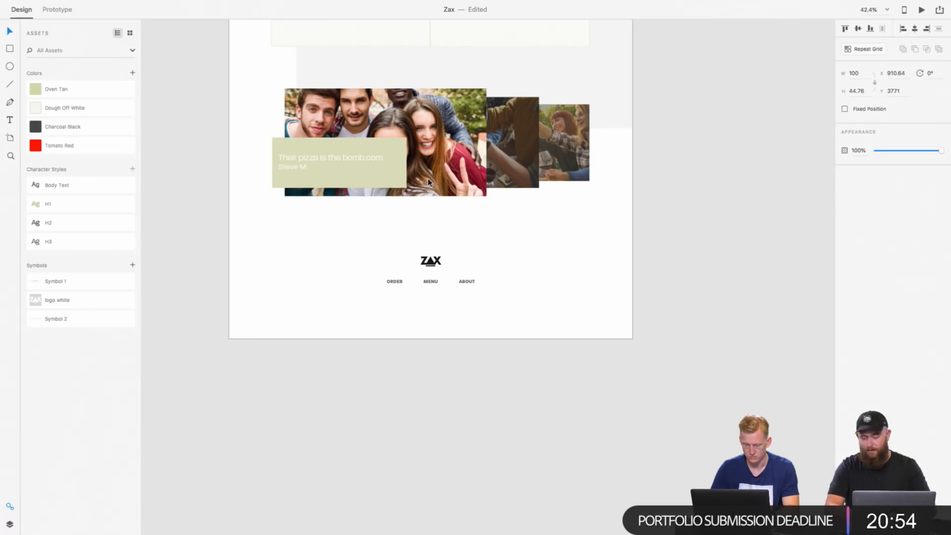
pyautogui.hotkey('shift', 'Down')
pyautogui.hotkey('shift', 'Down')
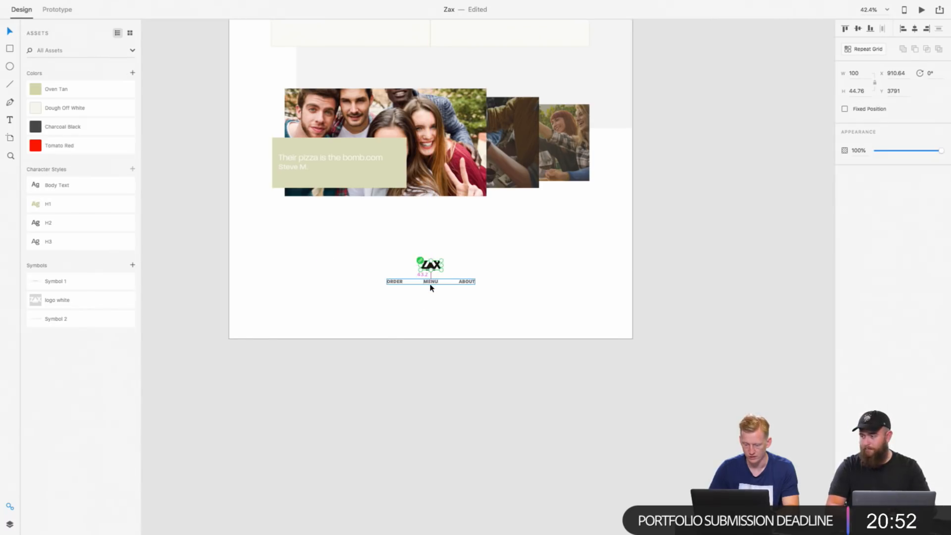
pyautogui.press('Down')
pyautogui.press('Down')
pyautogui.press('Down')
# Step: Make the black logo in the Full Menu navigation bar a reusable symbol
pyautogui.scroll(-5, 430, 288)
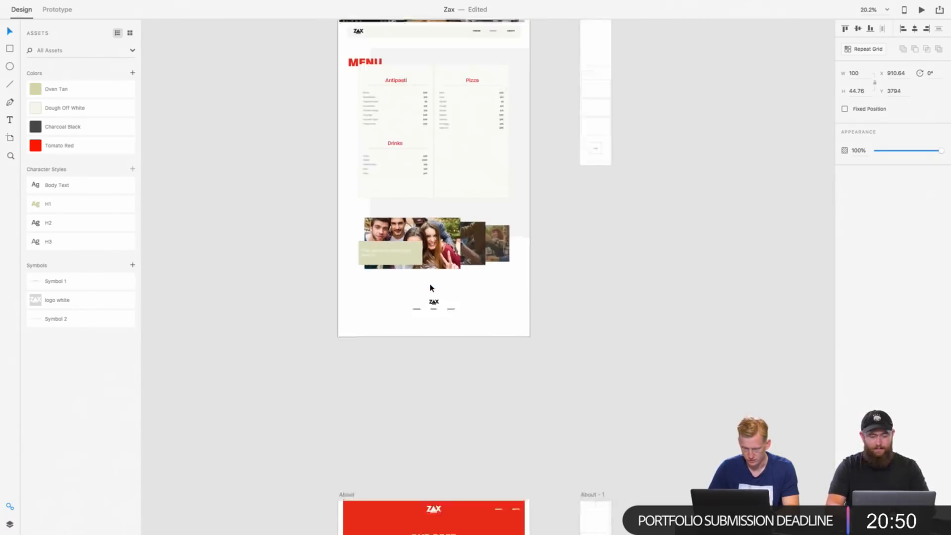
pyautogui.scroll(6, 430, 287)
pyautogui.scroll(-4, 376, 316)
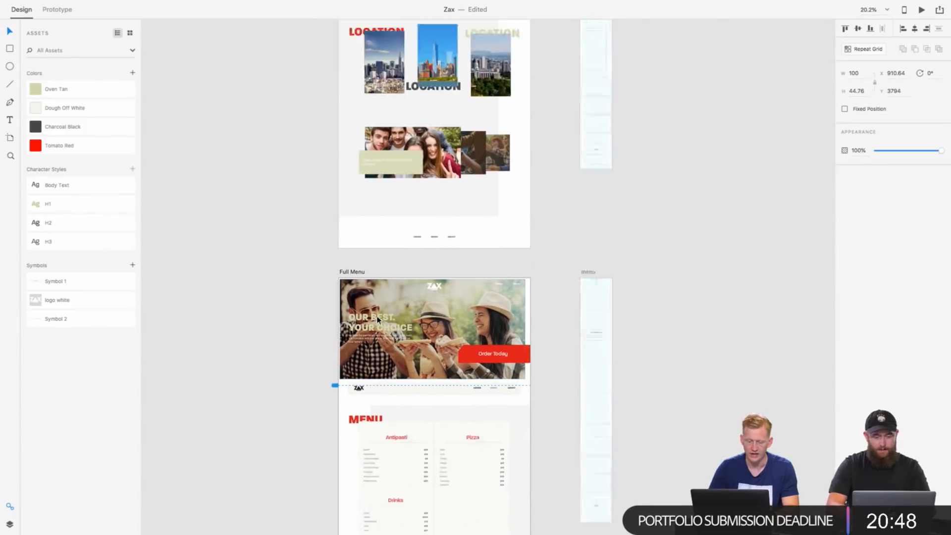
pyautogui.scroll(10, 353, 283)
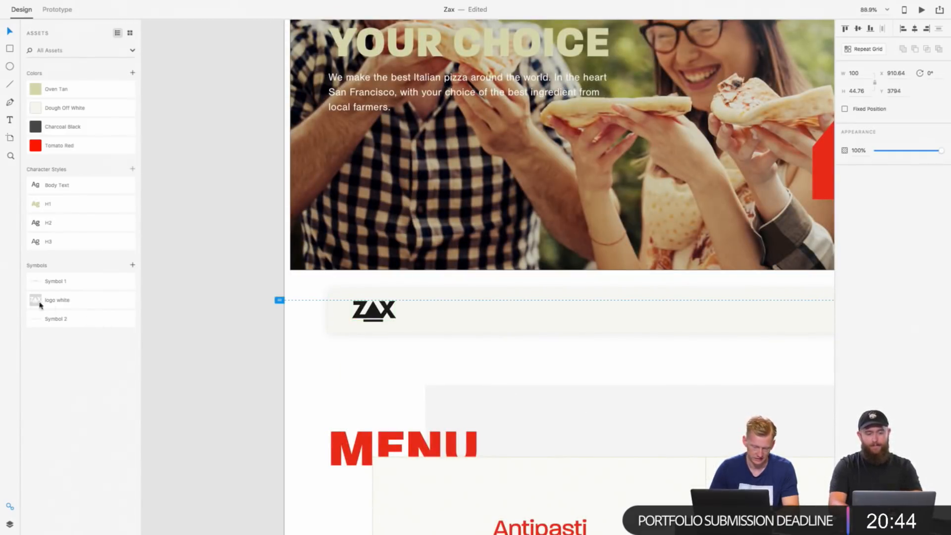
pyautogui.click(349, 310)
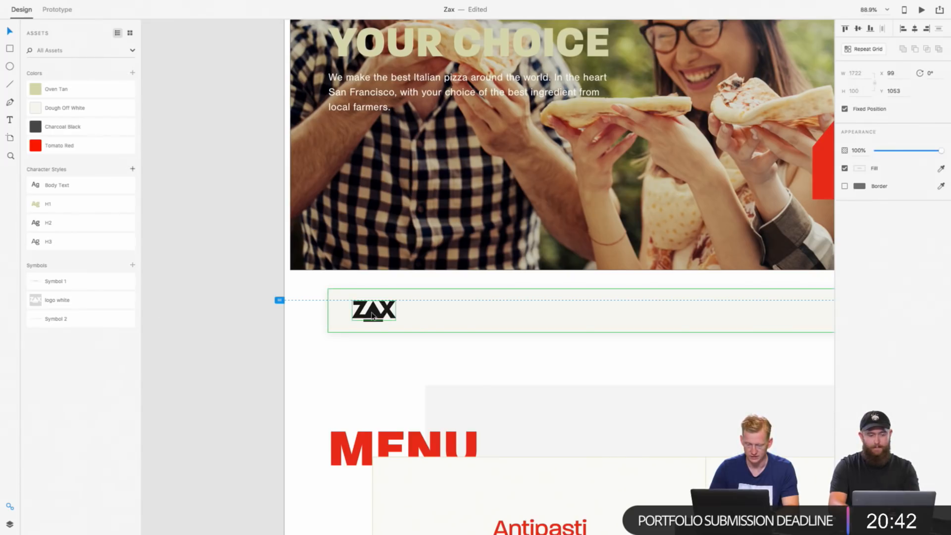
pyautogui.rightClick(373, 316)
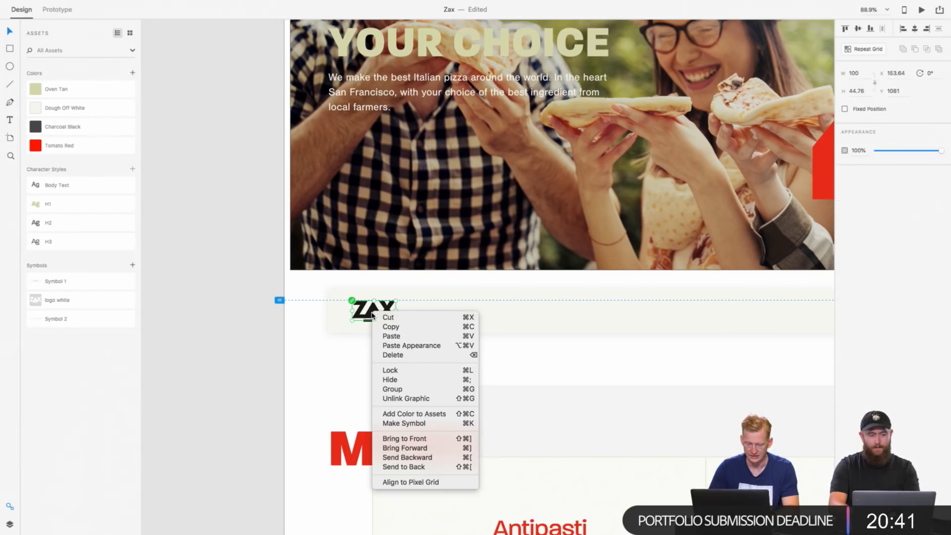
pyautogui.click(410, 425)
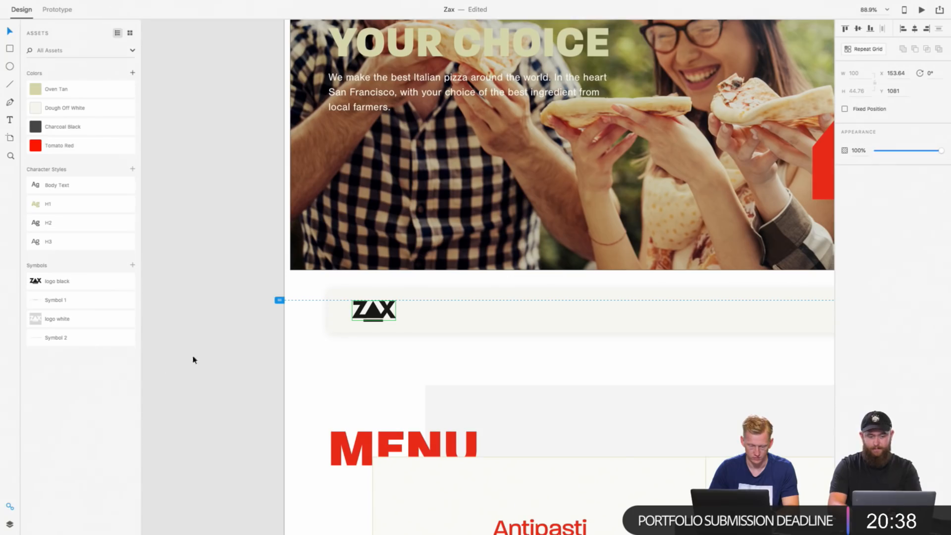
pyautogui.click(46, 318)
# Step: Copy the black logo from the Full Menu footer and paste it onto the Homepage artboard near its footer links
pyautogui.scroll(-6, 300, 329)
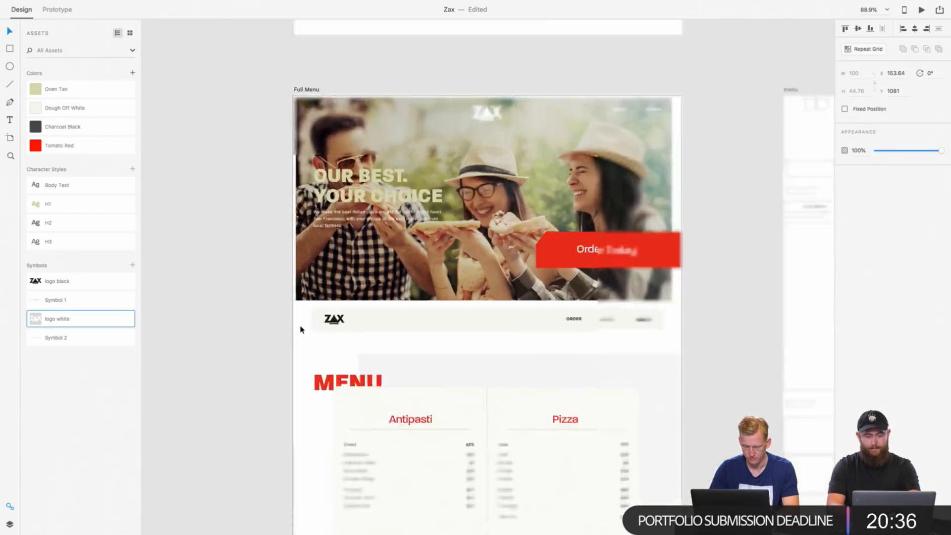
pyautogui.scroll(12, 300, 329)
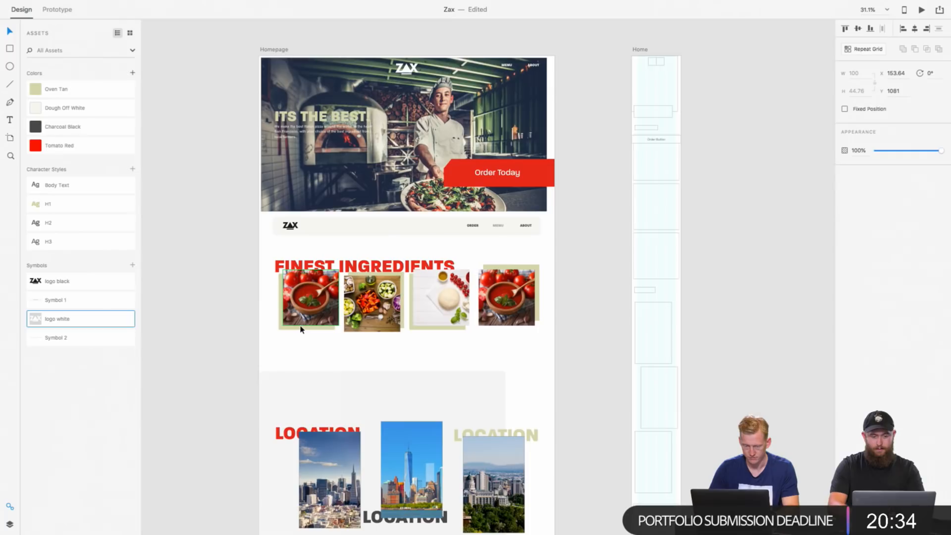
pyautogui.scroll(-15, 301, 330)
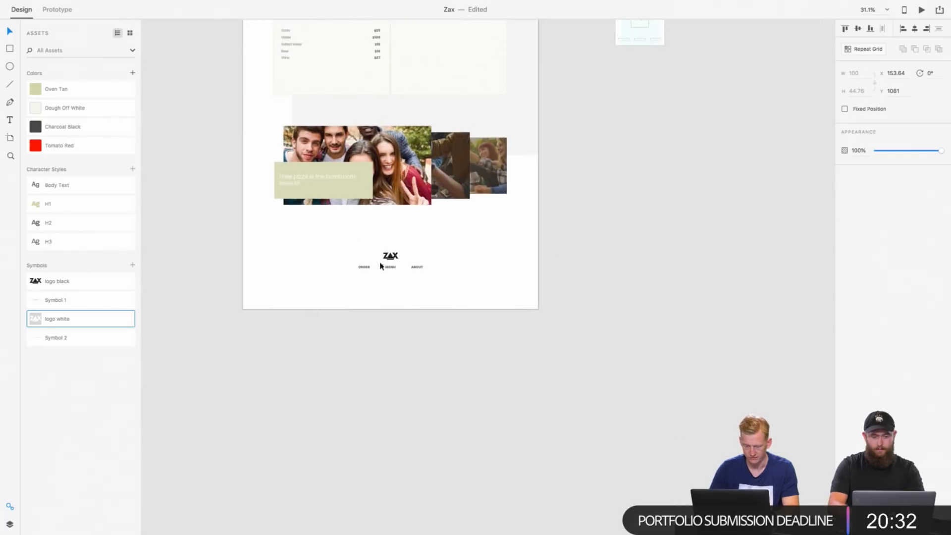
pyautogui.click(389, 257)
pyautogui.click(390, 258)
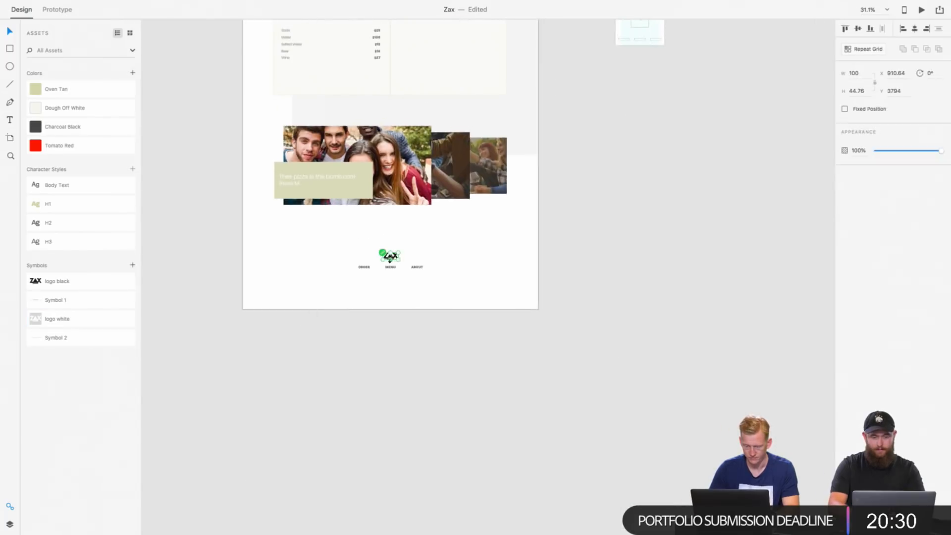
pyautogui.scroll(12, 390, 260)
pyautogui.click(395, 199)
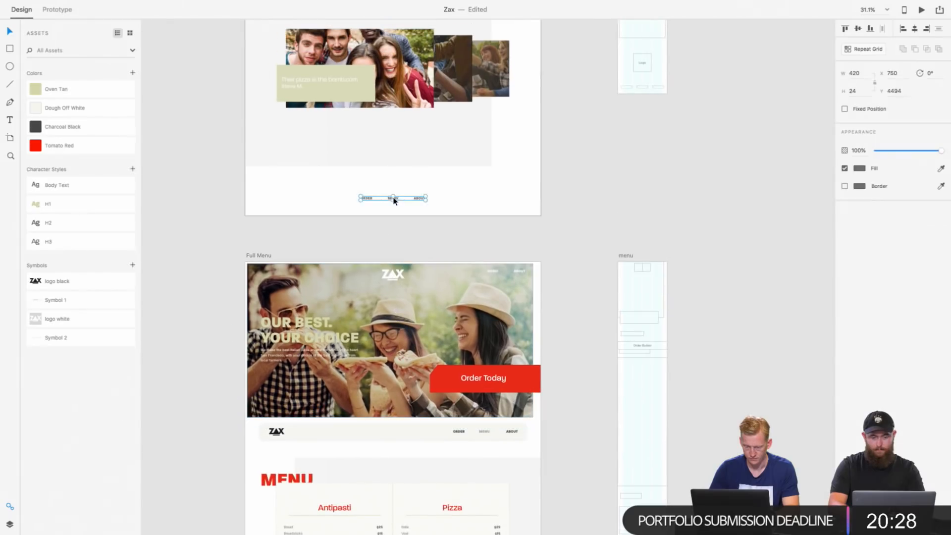
pyautogui.press('super+v')
# Step: Move the pasted logo down to Y 4419, centred just above the Homepage footer's MENU link
pyautogui.scroll(1, 395, 96)
pyautogui.scroll(5, 399, 103)
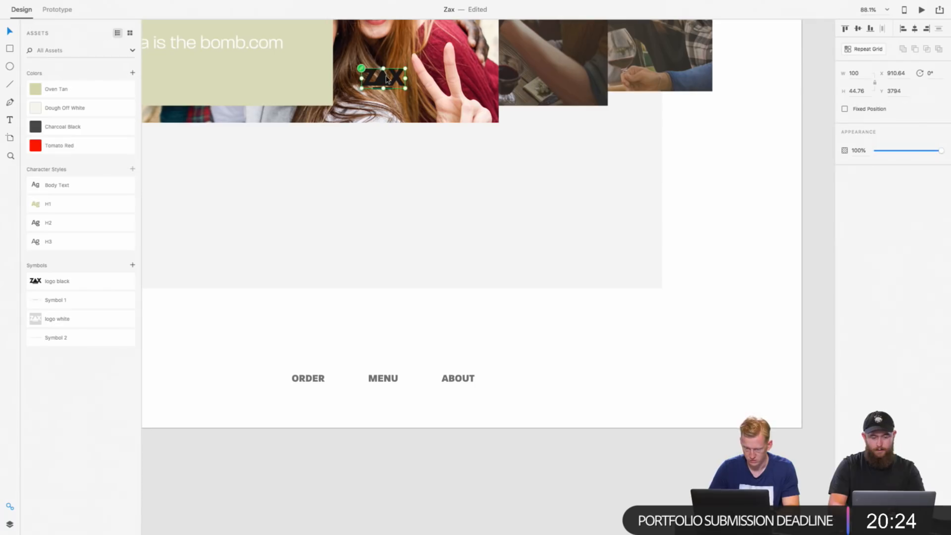
pyautogui.moveTo(386, 79); pyautogui.dragTo(386, 349)
# Step: Examine the empty placeholder sections below the About navigation bar against the finished artboards' layouts
pyautogui.scroll(-4, 386, 350)
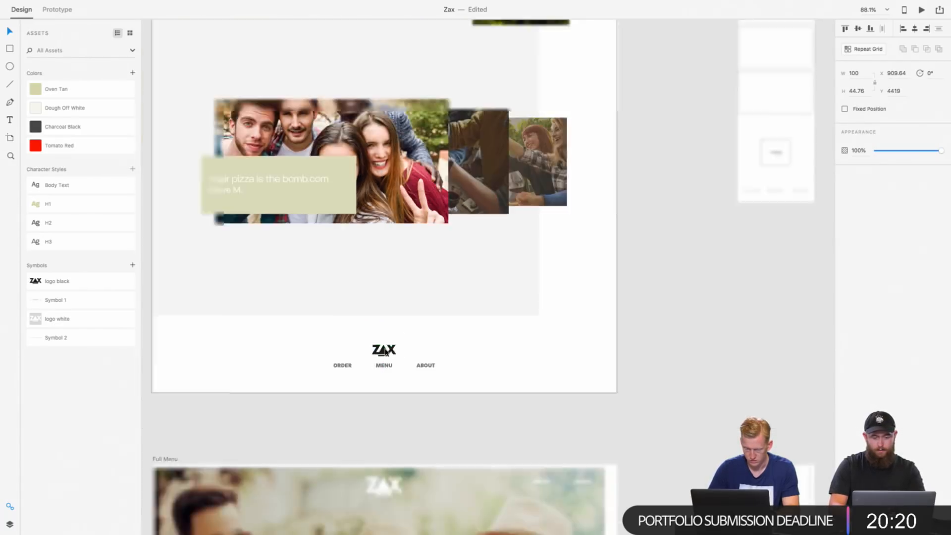
pyautogui.scroll(12, 386, 349)
pyautogui.scroll(2, 386, 352)
pyautogui.scroll(-20, 386, 352)
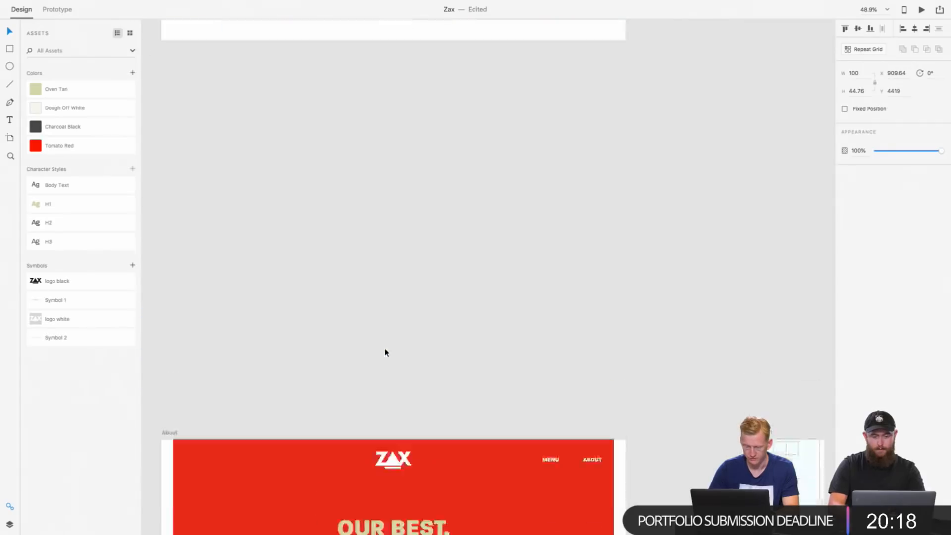
pyautogui.scroll(2, 387, 353)
pyautogui.scroll(-8, 387, 352)
pyautogui.scroll(6, 387, 353)
pyautogui.scroll(-5, 386, 352)
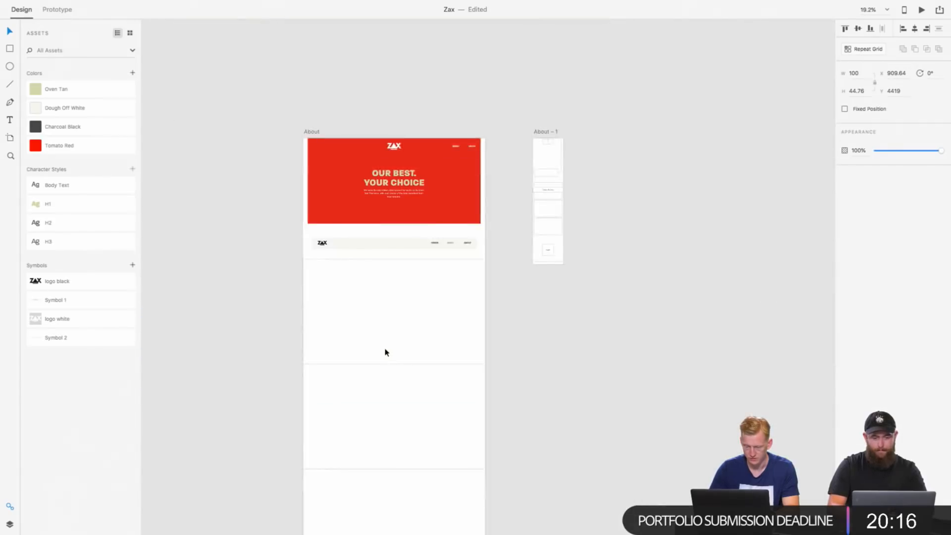
pyautogui.scroll(-2, 386, 352)
pyautogui.scroll(-1, 385, 352)
pyautogui.click(407, 303)
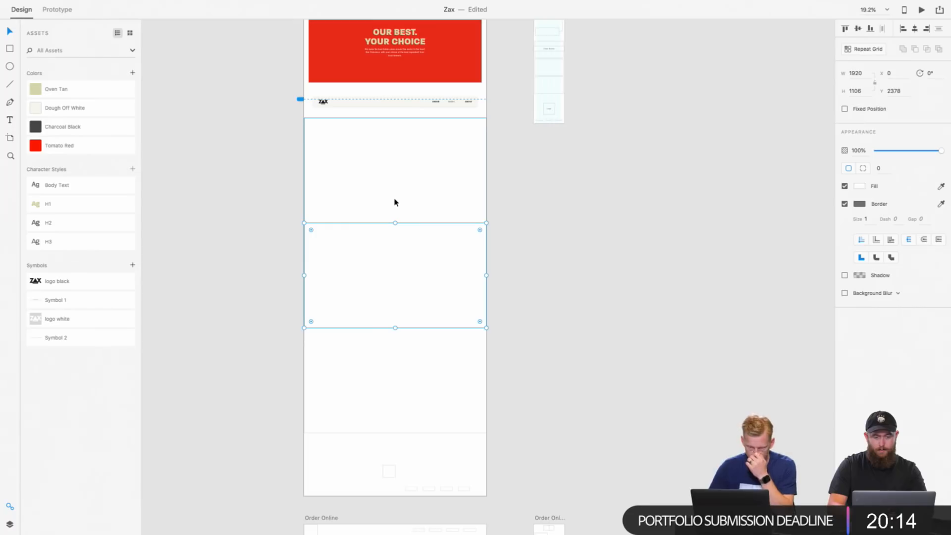
pyautogui.scroll(5, 395, 202)
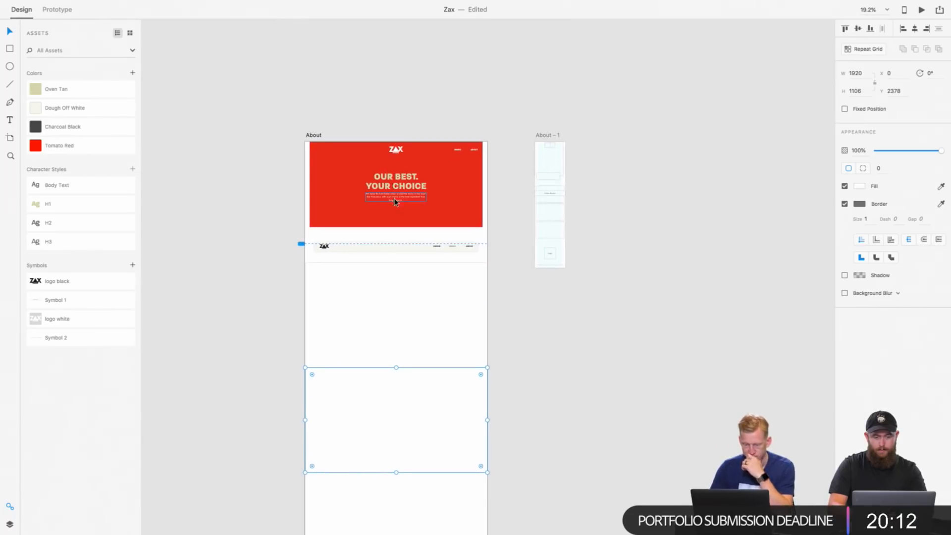
# Step: Copy the About artboard's red hero and navigation bar and paste them onto the Order Online artboard, replacing its upper placeholders
pyautogui.click(337, 162)
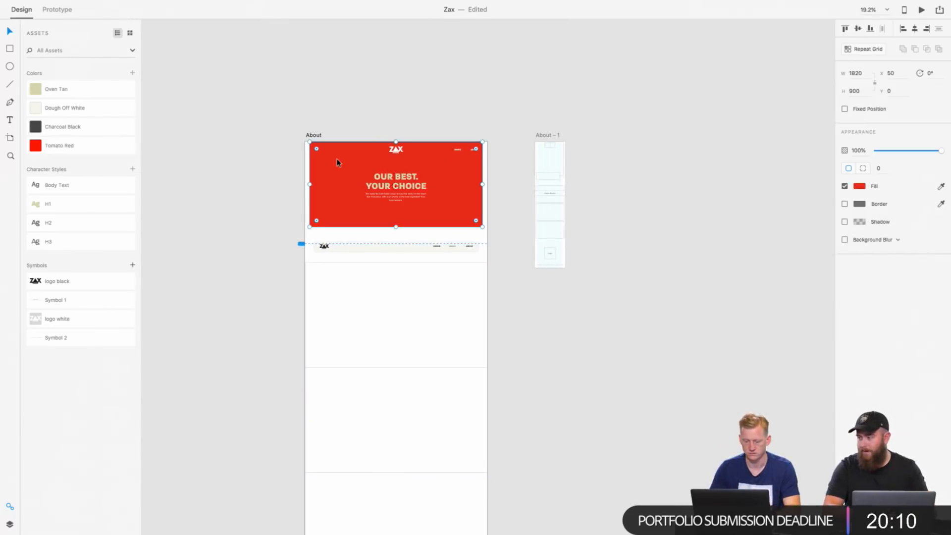
pyautogui.moveTo(278, 147); pyautogui.dragTo(499, 270)
pyautogui.scroll(-15, 499, 270)
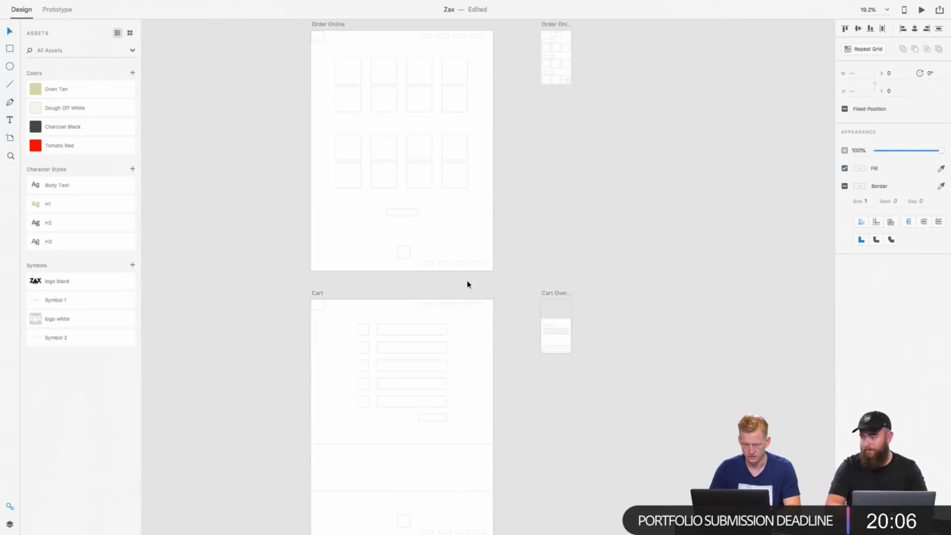
pyautogui.scroll(5, 412, 253)
pyautogui.moveTo(291, 122); pyautogui.dragTo(491, 203)
pyautogui.press('Delete')
pyautogui.hotkey('ctrl', 'v')
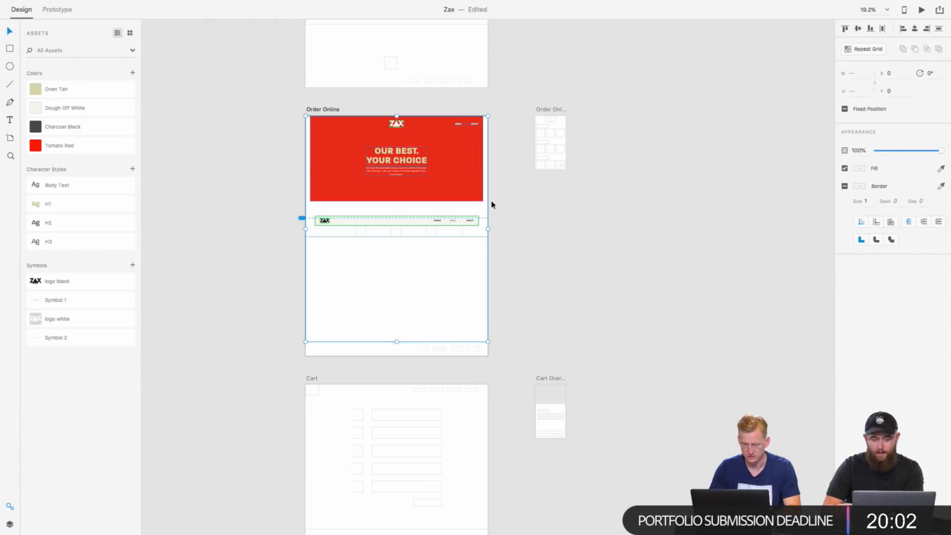
pyautogui.scroll(5, 378, 240)
pyautogui.click(364, 230)
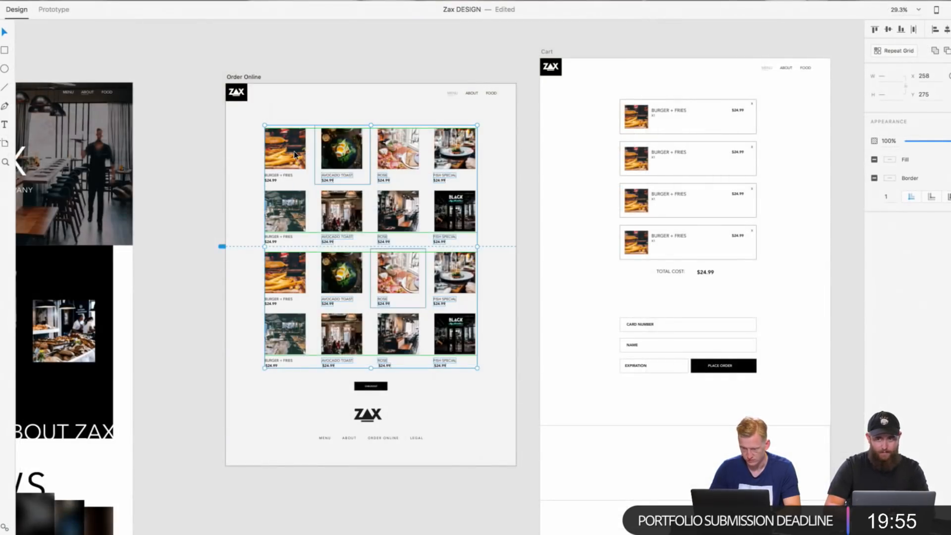
# Step: In the Zax DESIGN file, widen the row gap of the upper Order Online photo grid to make the grid 694 high
pyautogui.scroll(3, 294, 154)
pyautogui.scroll(5, 294, 154)
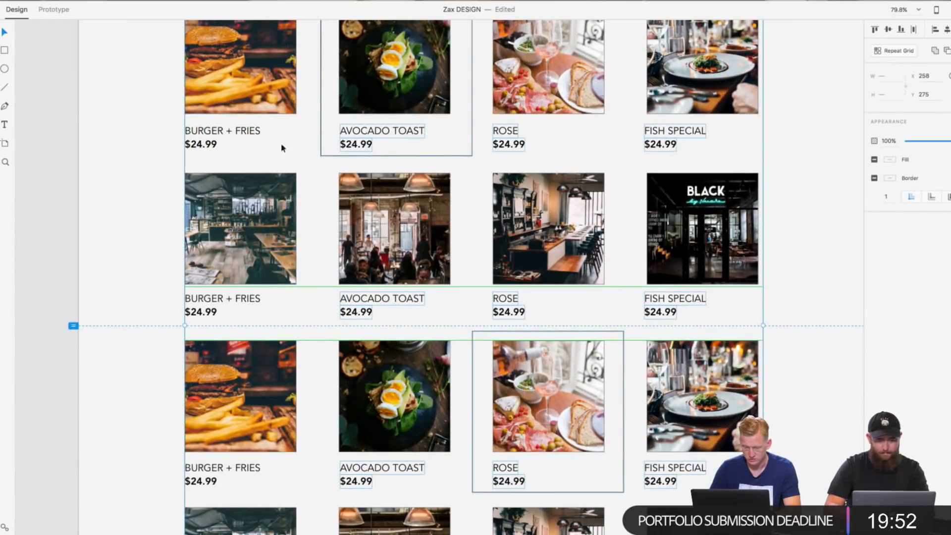
pyautogui.click(167, 156)
pyautogui.doubleClick(186, 182)
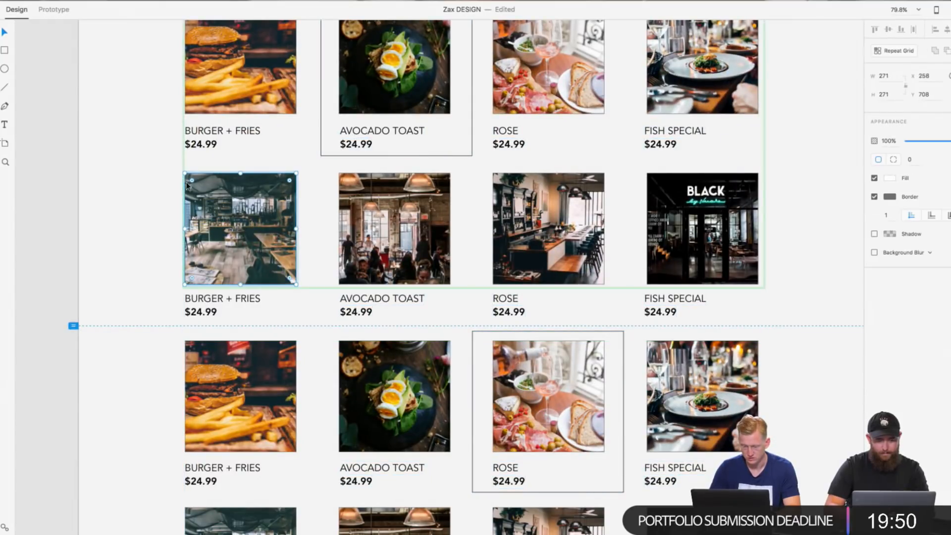
pyautogui.click(169, 201)
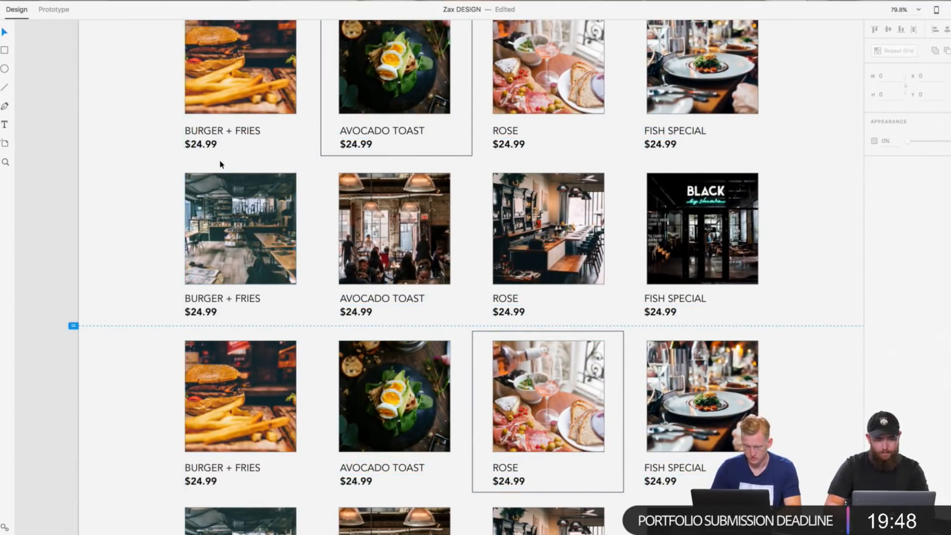
pyautogui.click(238, 163)
pyautogui.moveTo(145, 191); pyautogui.dragTo(633, 236)
pyautogui.scroll(-3, 633, 236)
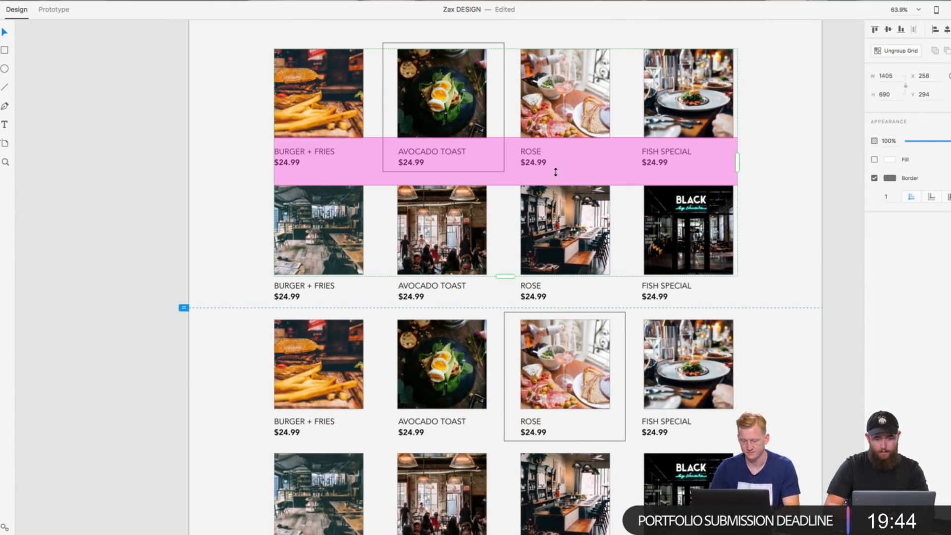
pyautogui.moveTo(556, 172); pyautogui.dragTo(555, 174)
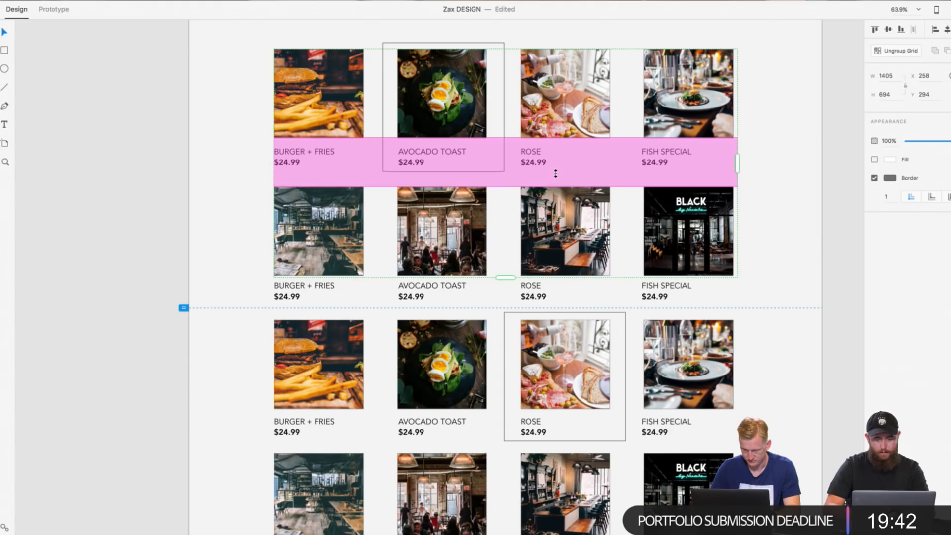
pyautogui.click(746, 238)
# Step: Examine the Order Online page's product rows, header and footer spacing in the Zax DESIGN file
pyautogui.scroll(-3, 747, 240)
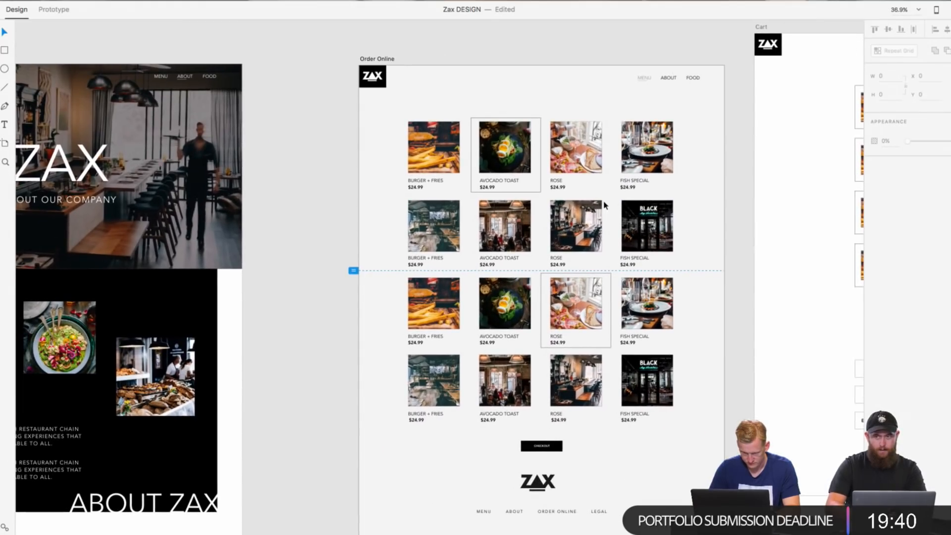
pyautogui.scroll(5, 532, 183)
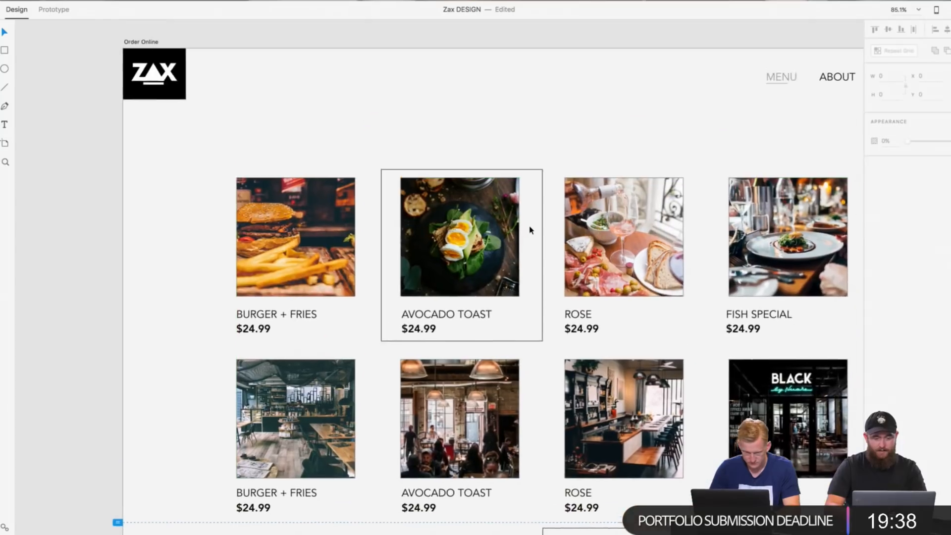
pyautogui.scroll(-2, 530, 230)
pyautogui.scroll(3, 530, 229)
pyautogui.scroll(-3, 530, 229)
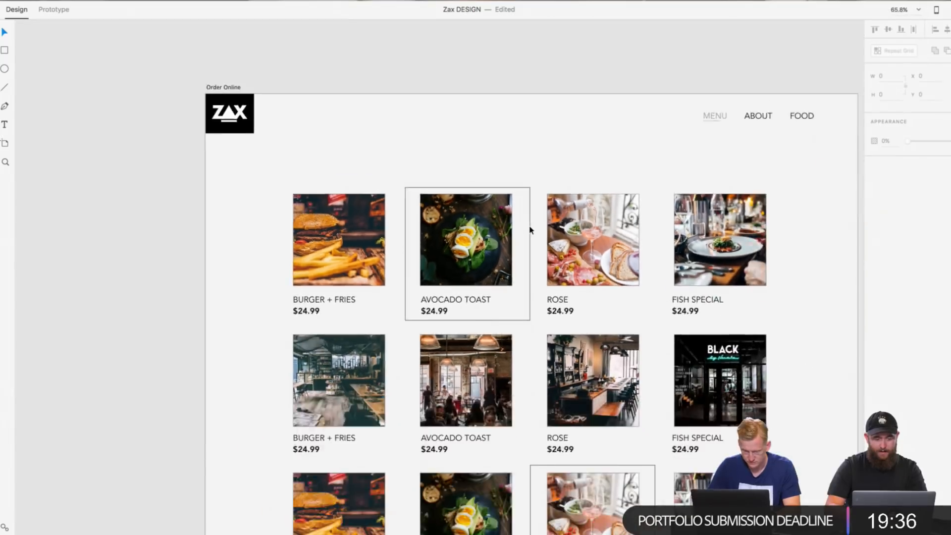
pyautogui.scroll(-3, 530, 229)
pyautogui.scroll(-2, 530, 229)
pyautogui.scroll(3, 667, 213)
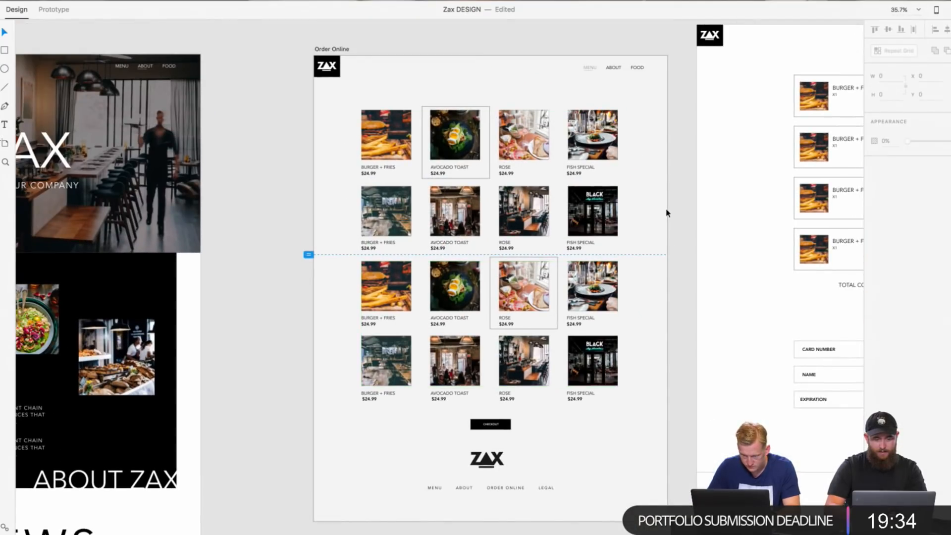
pyautogui.scroll(2, 642, 163)
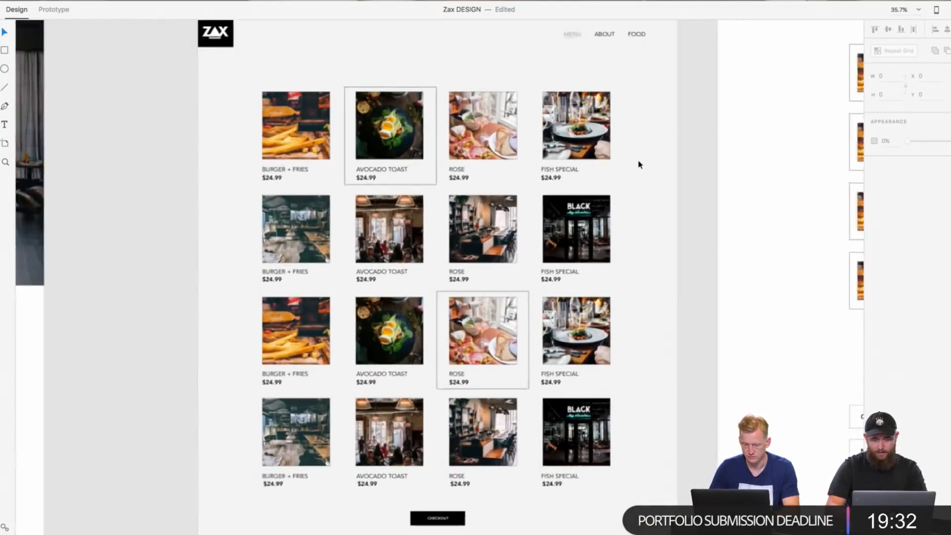
pyautogui.scroll(3, 639, 165)
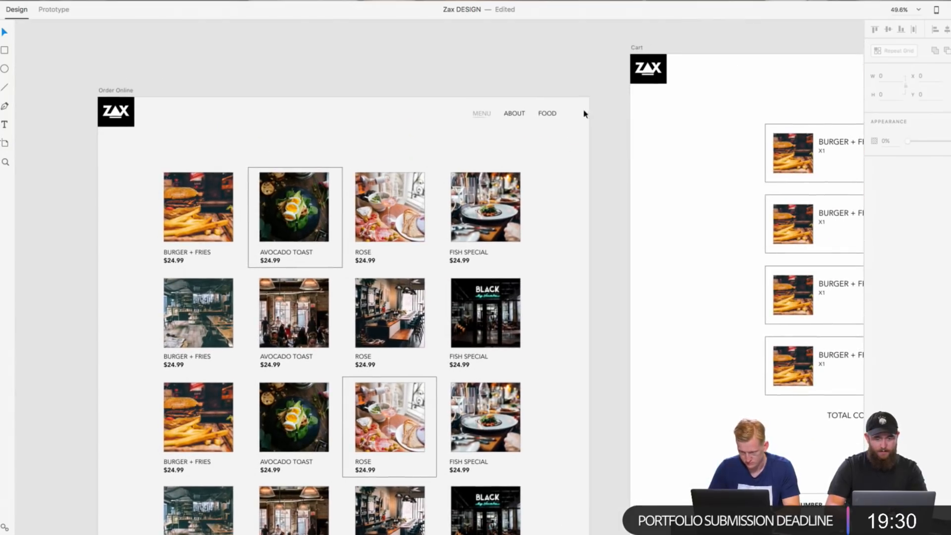
# Step: Duplicate the FOOD navigation label above the first burger photo on Order Online and change its text to ENTREES
pyautogui.rightClick(552, 114)
pyautogui.click(564, 129)
pyautogui.rightClick(506, 137)
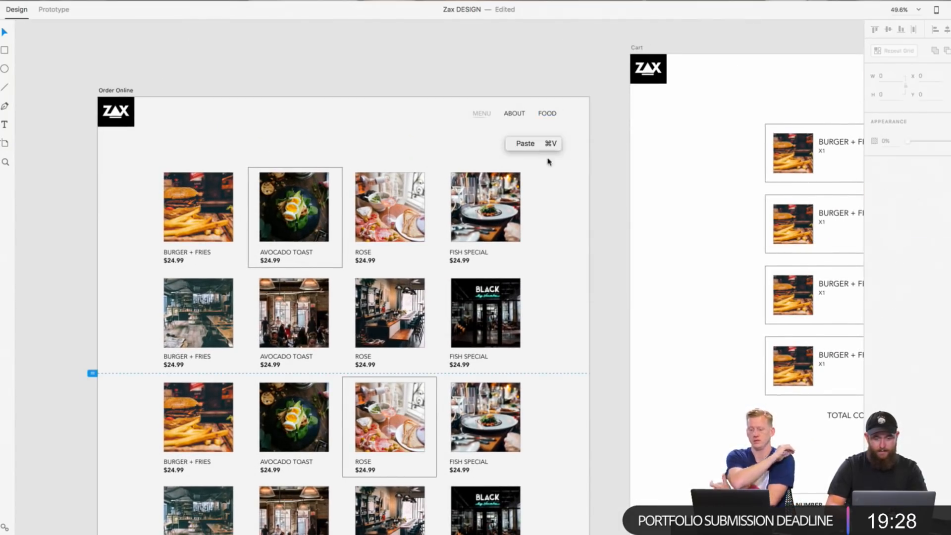
pyautogui.click(530, 143)
pyautogui.moveTo(548, 114); pyautogui.dragTo(173, 164)
pyautogui.doubleClick(173, 162)
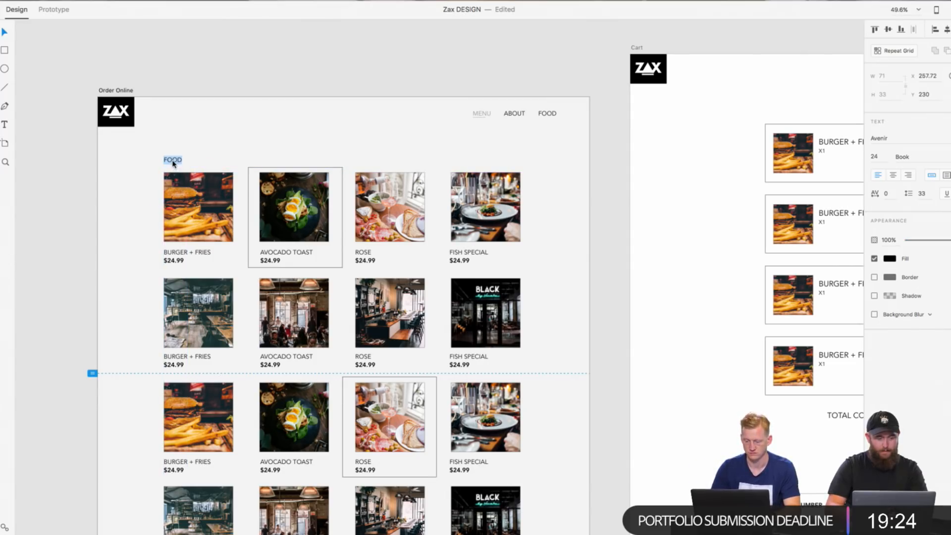
pyautogui.write('ENTRE')
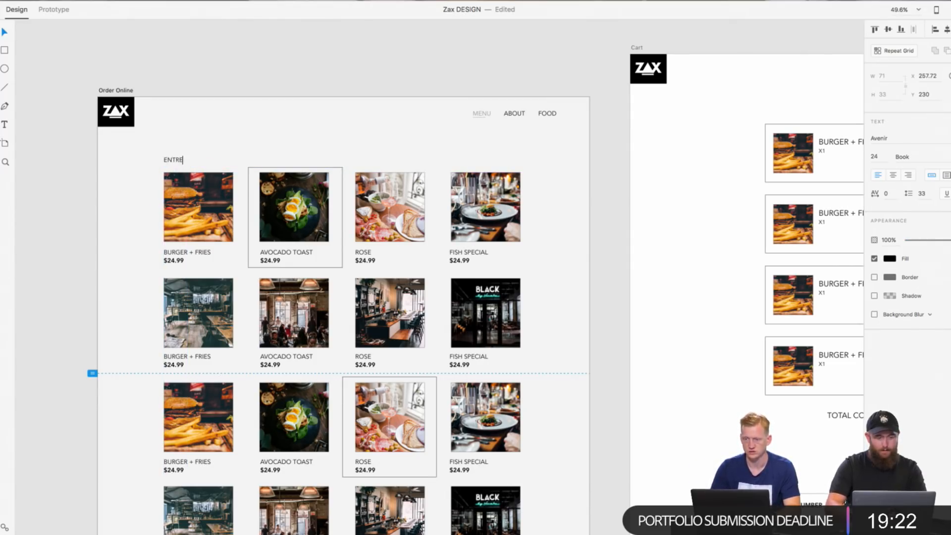
pyautogui.write('ES')
pyautogui.click(203, 125)
# Step: Set the ENTREES heading to Heavy weight and move it slightly outward from the photo grid to X 229.72, Y 232
pyautogui.scroll(1, 186, 161)
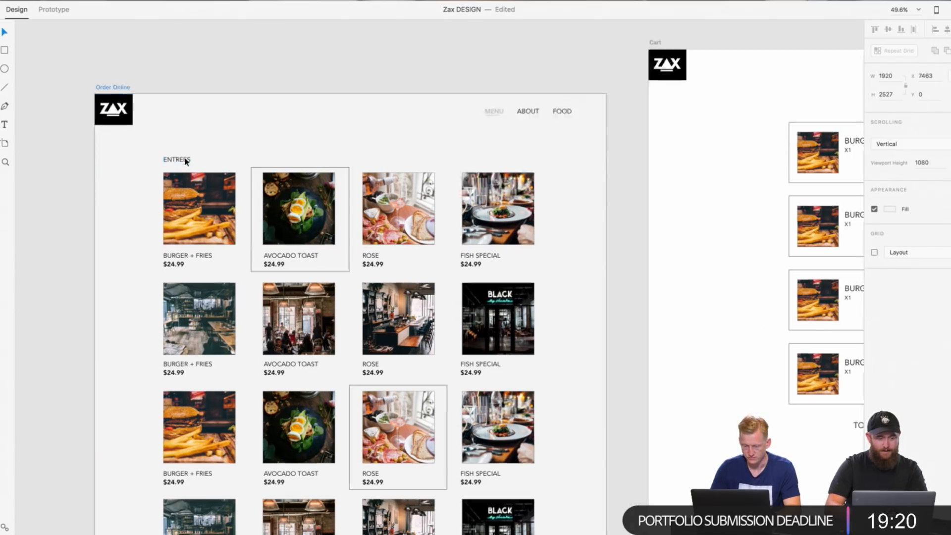
pyautogui.scroll(3, 186, 161)
pyautogui.click(187, 161)
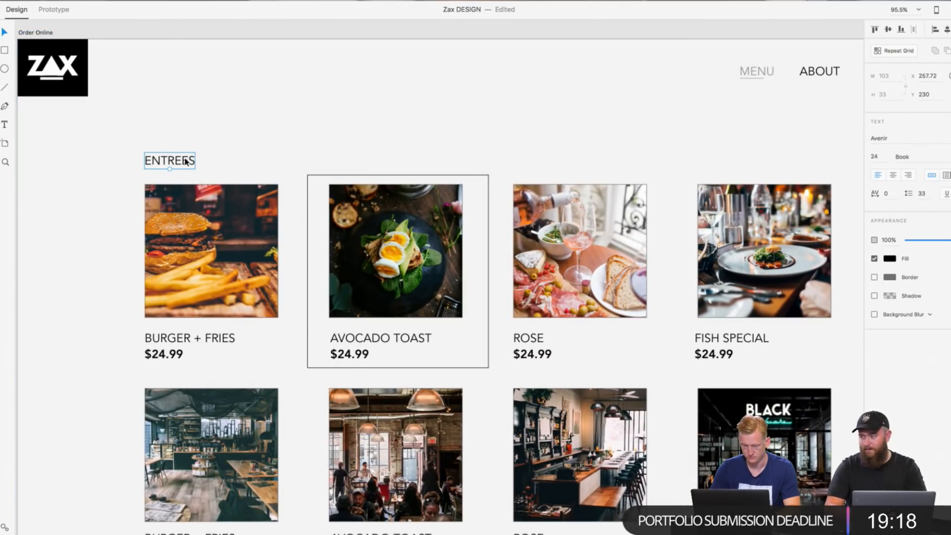
pyautogui.scroll(1, 186, 162)
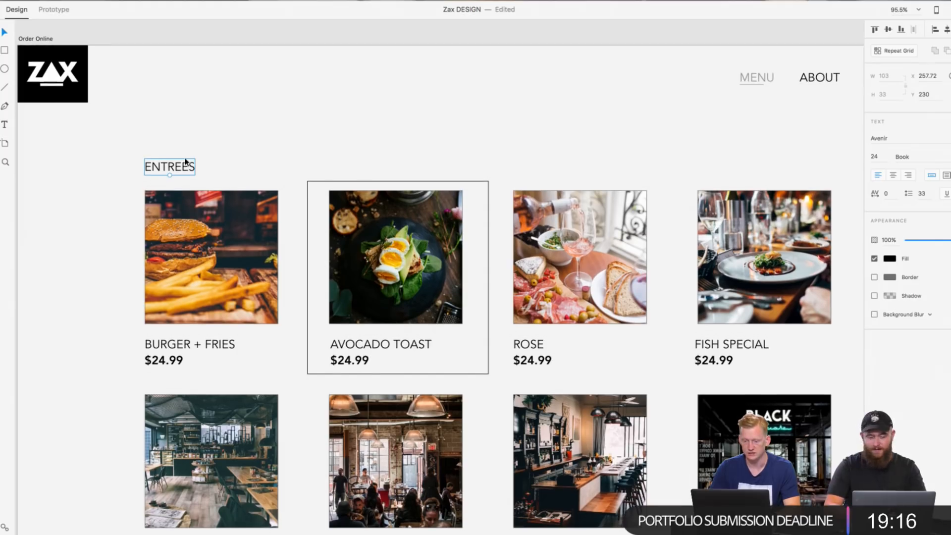
pyautogui.click(901, 157)
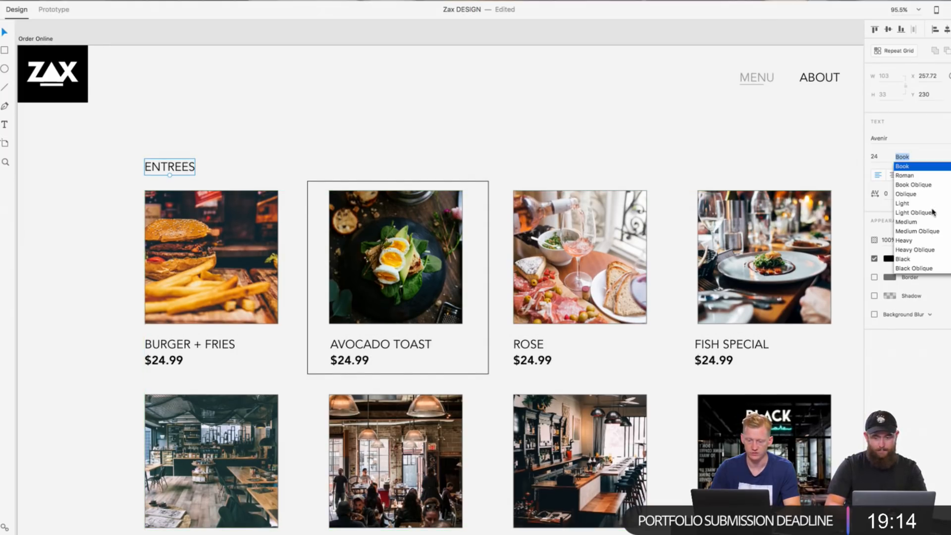
pyautogui.click(915, 241)
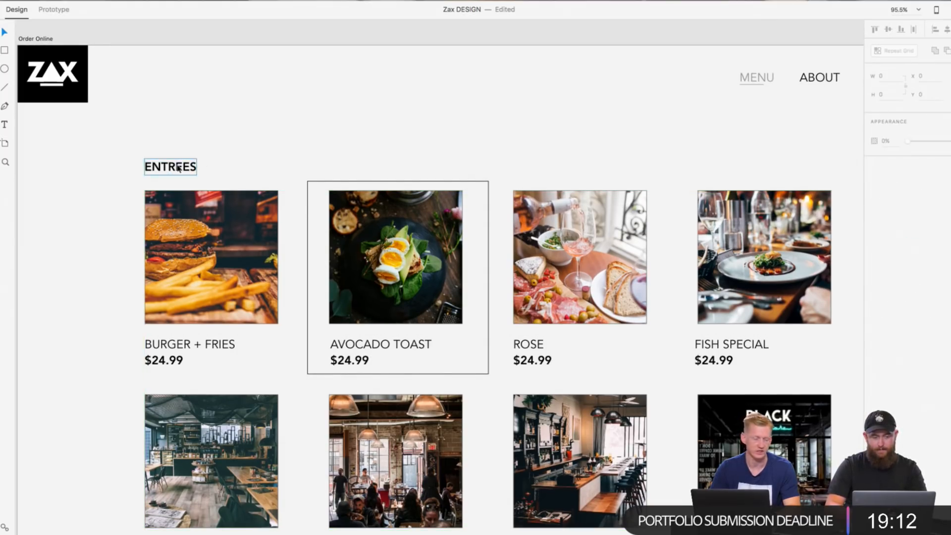
pyautogui.moveTo(178, 167); pyautogui.dragTo(165, 169)
pyautogui.scroll(2, 163, 168)
pyautogui.hscroll(-3, 164, 168)
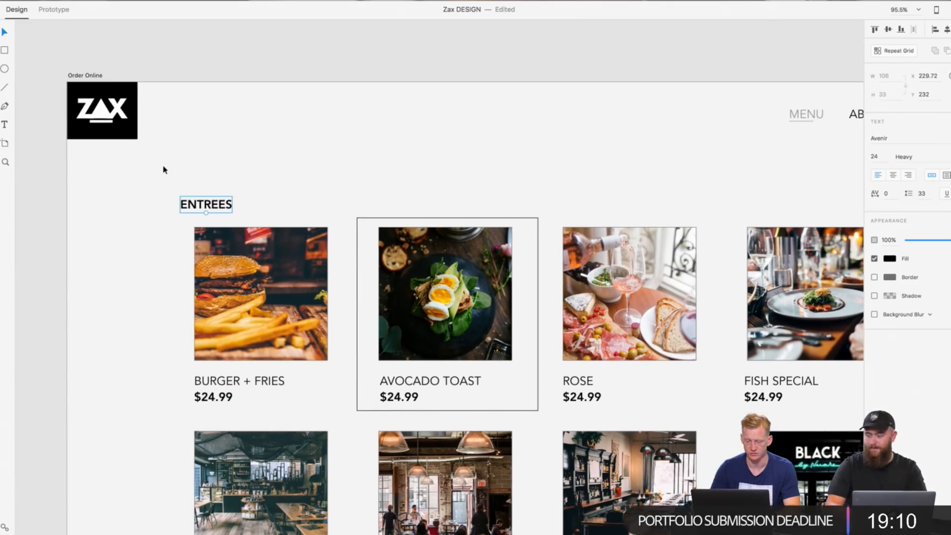
pyautogui.scroll(3, 257, 177)
pyautogui.scroll(-4, 257, 177)
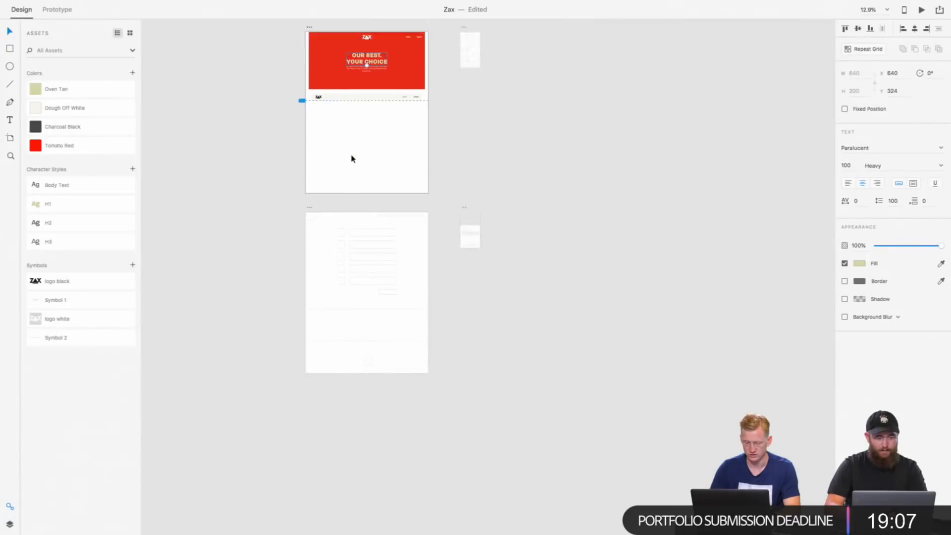
# Step: In the Zax file, move the Cart and Cart Overlay artboards down together to Y 19680, widening the space below Order Online
pyautogui.scroll(-2, 329, 161)
pyautogui.scroll(3, 342, 172)
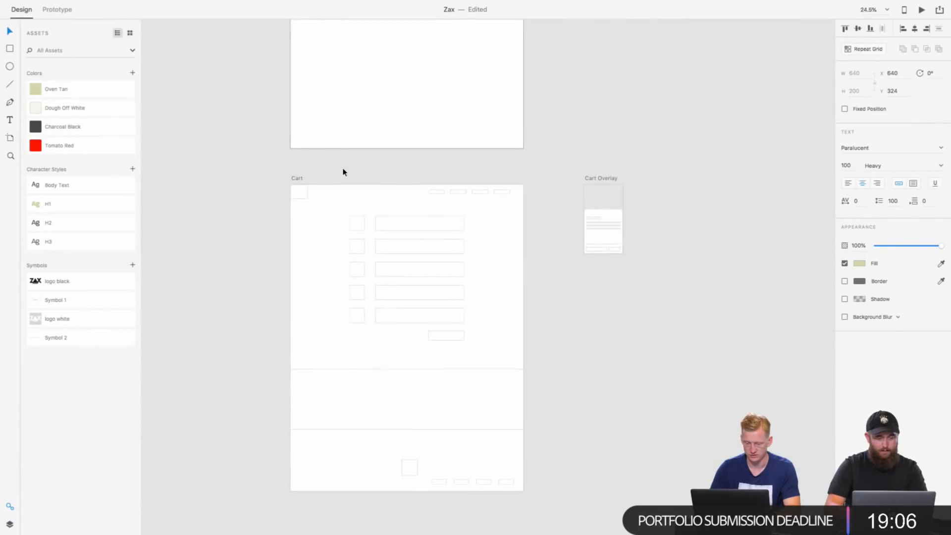
pyautogui.click(295, 180)
pyautogui.keyDown('shift'); pyautogui.click(602, 182); pyautogui.keyUp('shift')
pyautogui.hotkey('shift', 'Down')
pyautogui.hotkey('shift', 'Down')
pyautogui.hotkey('shift', 'Down')
pyautogui.hotkey('shift', 'Down')
pyautogui.hotkey('shift', 'Down')
pyautogui.hotkey('shift', 'Down')
pyautogui.hotkey('shift', 'Down')
pyautogui.hotkey('shift', 'Down')
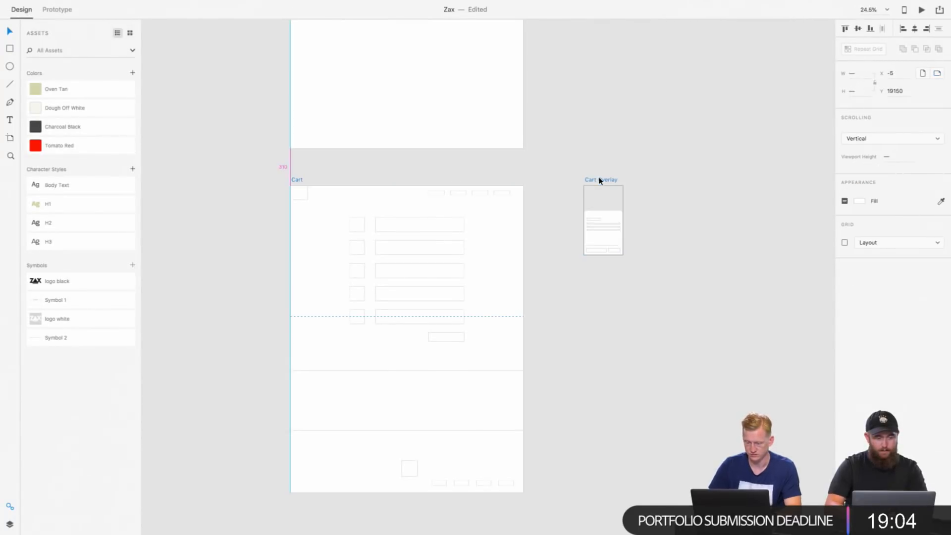
pyautogui.hotkey('shift', 'Down')
pyautogui.hotkey('shift', 'Down')
pyautogui.hotkey('shift', 'Down')
pyautogui.hotkey('shift', 'Down')
pyautogui.hotkey('shift', 'Down')
pyautogui.hotkey('shift', 'Down')
pyautogui.hotkey('shift', 'Down')
pyautogui.hotkey('shift', 'Down')
pyautogui.hotkey('shift', 'Down')
pyautogui.hotkey('shift', 'Down')
pyautogui.hotkey('shift', 'Down')
pyautogui.hotkey('shift', 'Down')
pyautogui.hotkey('shift', 'Down')
pyautogui.hotkey('shift', 'Down')
pyautogui.hotkey('shift', 'Down')
pyautogui.hotkey('shift', 'Down')
pyautogui.hotkey('shift', 'Down')
pyautogui.hotkey('shift', 'Down')
pyautogui.hotkey('shift', 'Down')
pyautogui.hotkey('shift', 'Down')
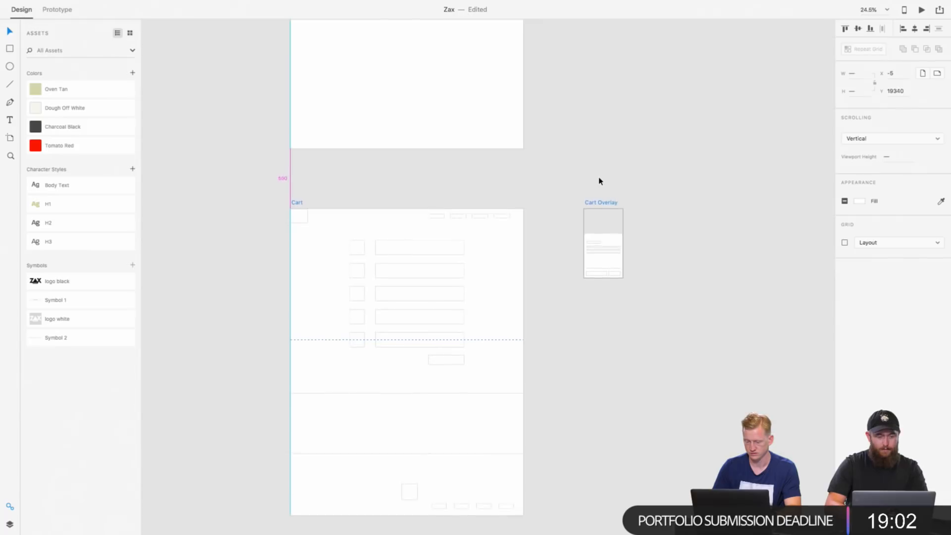
pyautogui.hotkey('shift', 'Down')
pyautogui.hotkey('shift', 'Down')
pyautogui.hotkey('shift', 'Down')
pyautogui.hotkey('shift', 'Down')
pyautogui.hotkey('shift', 'Down')
pyautogui.hotkey('shift', 'Down')
pyautogui.hotkey('shift', 'Down')
pyautogui.hotkey('shift', 'Down')
pyautogui.hotkey('shift', 'Down')
pyautogui.hotkey('shift', 'Down')
pyautogui.hotkey('shift', 'Down')
pyautogui.hotkey('shift', 'Down')
pyautogui.hotkey('shift', 'Down')
pyautogui.hotkey('shift', 'Down')
pyautogui.hotkey('shift', 'Down')
pyautogui.hotkey('shift', 'Down')
pyautogui.hotkey('shift', 'Down')
pyautogui.hotkey('shift', 'Down')
pyautogui.hotkey('shift', 'Down')
pyautogui.hotkey('shift', 'Down')
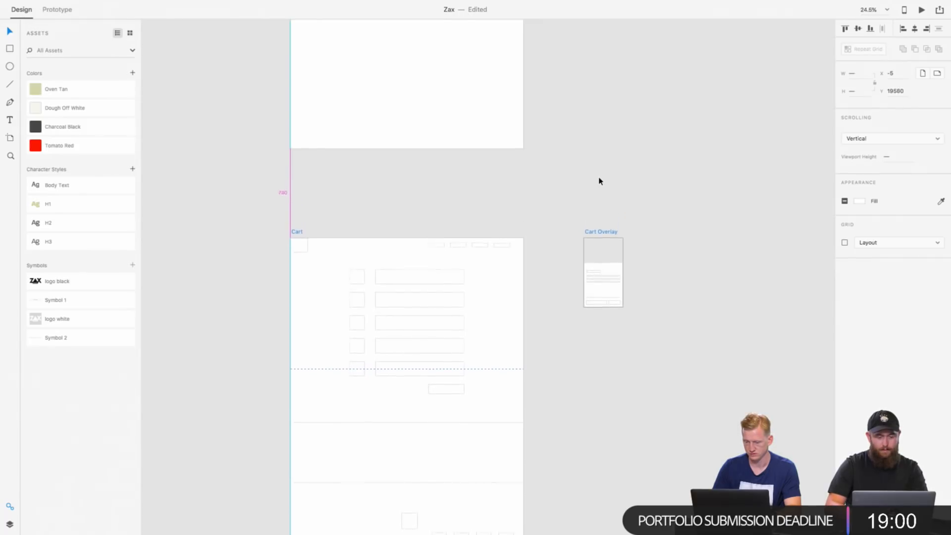
# Step: Draw a full-width footer rectangle of 1920 × 296 along the lower edge of the Order Online artboard
pyautogui.scroll(10, 521, 144)
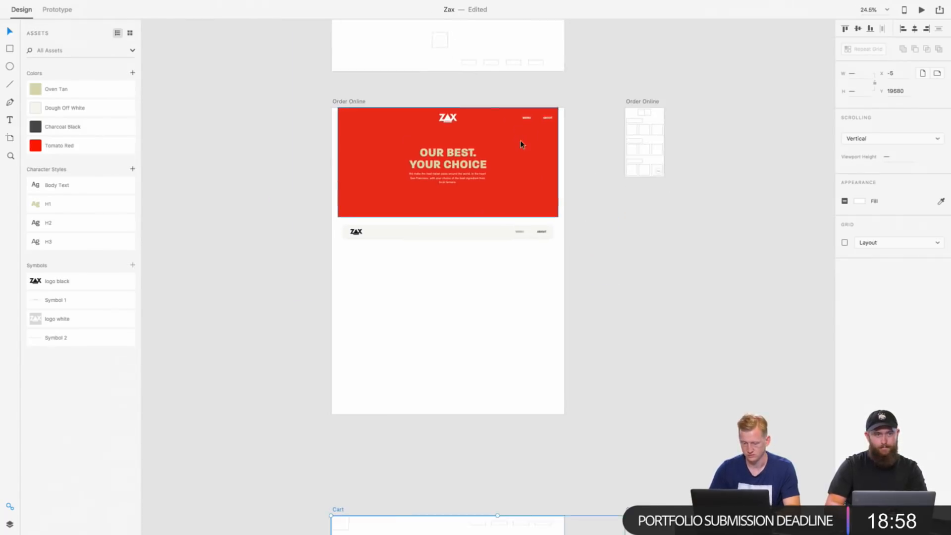
pyautogui.scroll(-1, 520, 141)
pyautogui.scroll(3, 518, 119)
pyautogui.scroll(2, 518, 120)
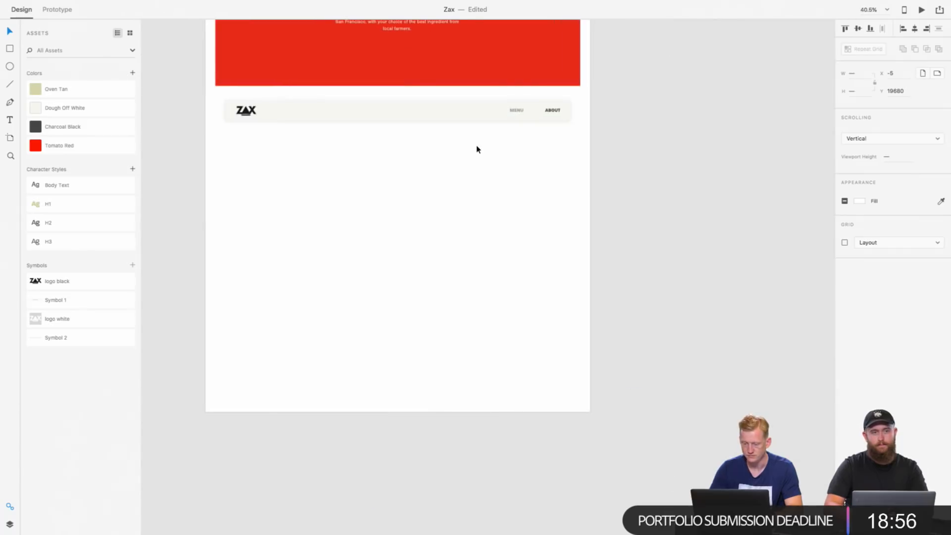
pyautogui.scroll(-2, 478, 149)
pyautogui.press('r')
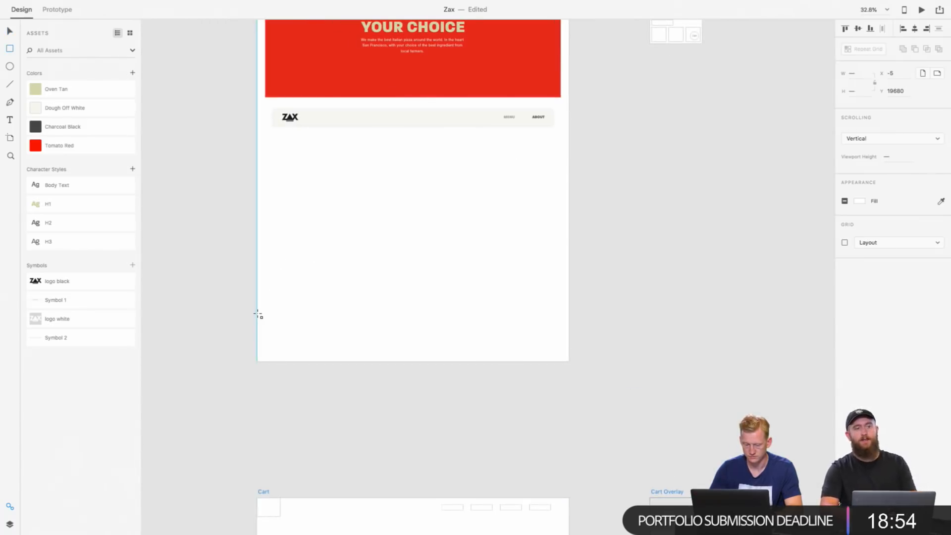
pyautogui.moveTo(258, 314); pyautogui.dragTo(569, 362)
# Step: Remove the footer rectangle's border and fill it with the Dough Off White colour
pyautogui.click(845, 203)
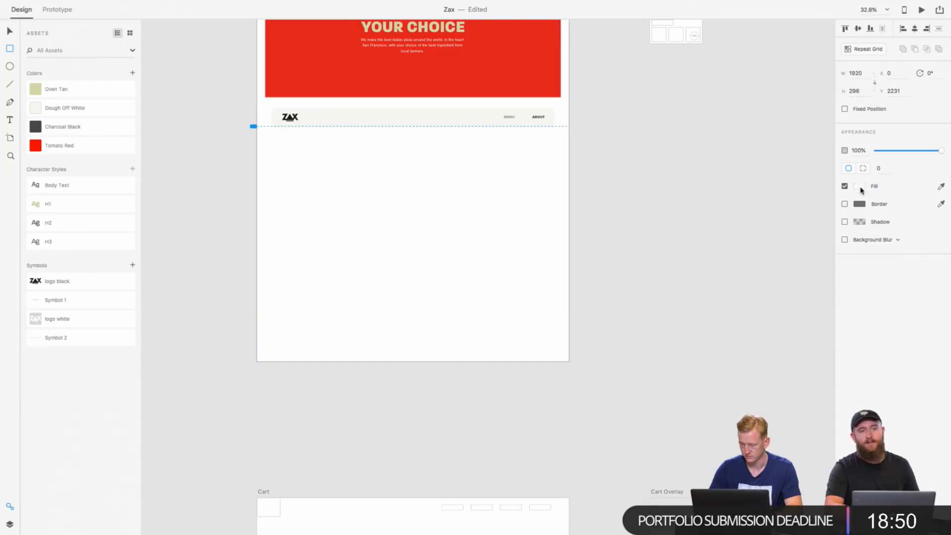
pyautogui.click(860, 186)
pyautogui.click(840, 225)
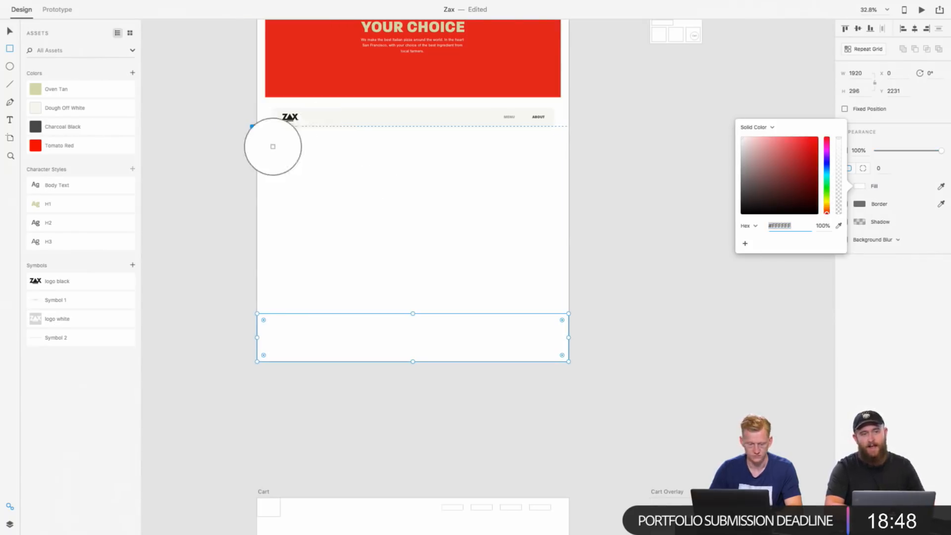
pyautogui.click(38, 108)
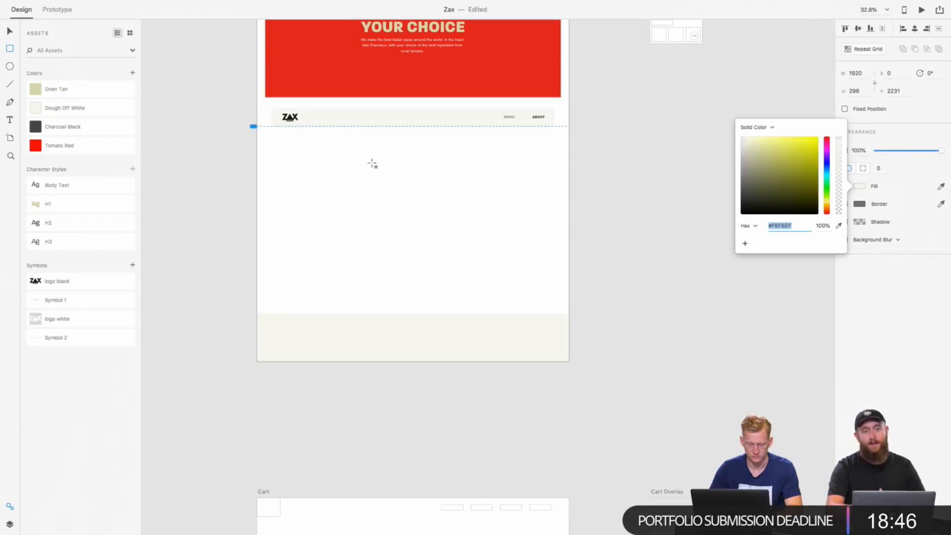
# Step: Set the footer rectangle's height to 200 and align it to the bottom edge of the Order Online artboard
pyautogui.click(665, 250)
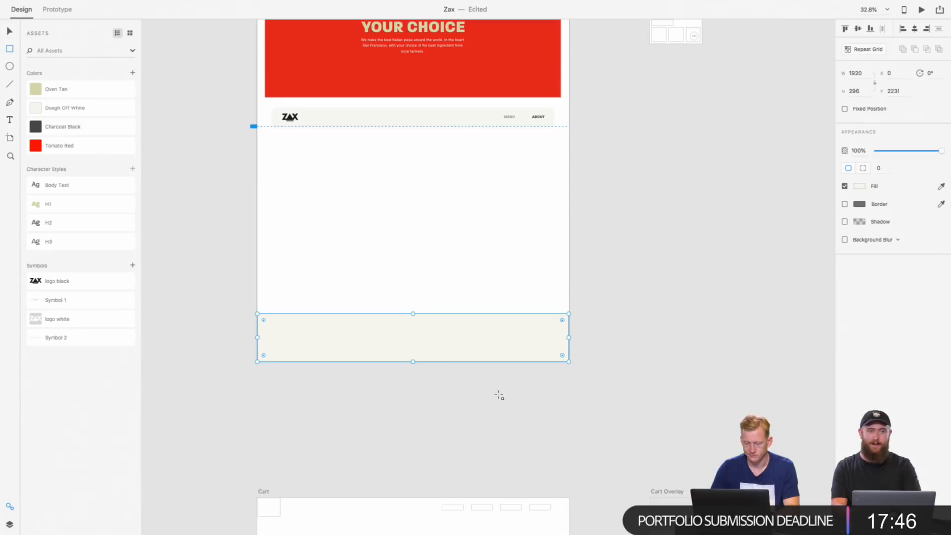
pyautogui.press('v')
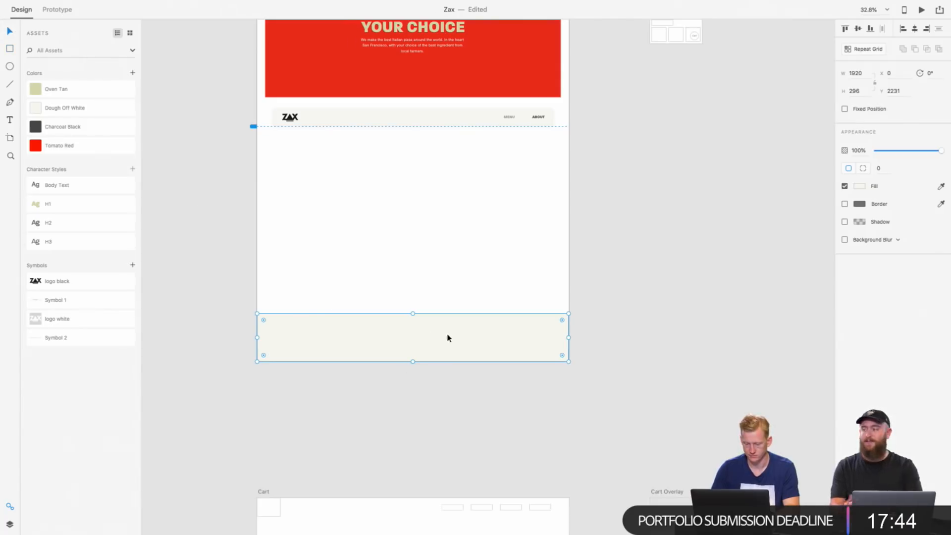
pyautogui.click(855, 90)
pyautogui.write('200')
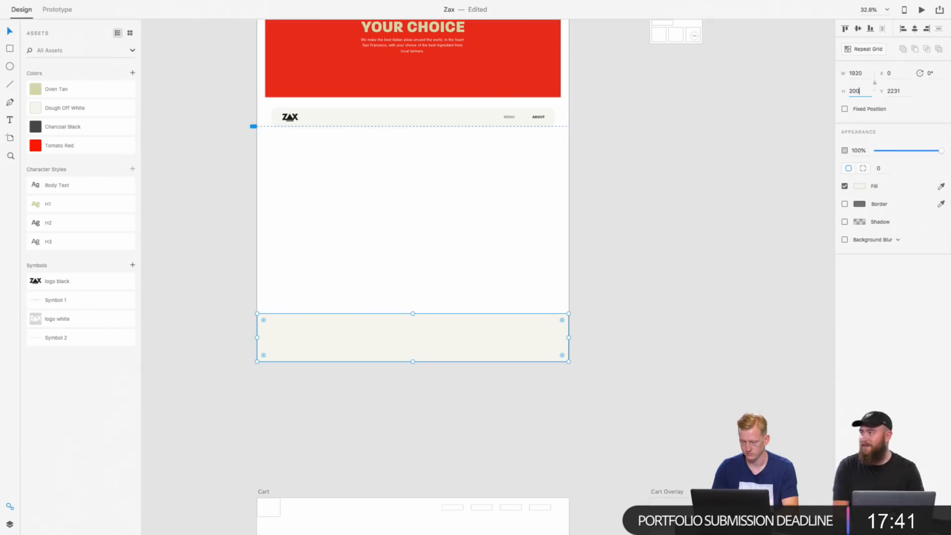
pyautogui.press('Return')
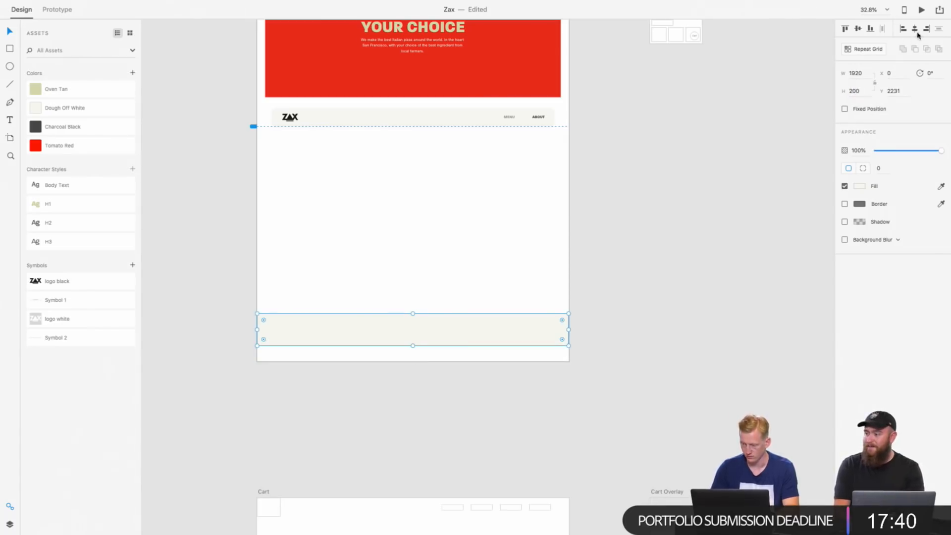
pyautogui.click(870, 29)
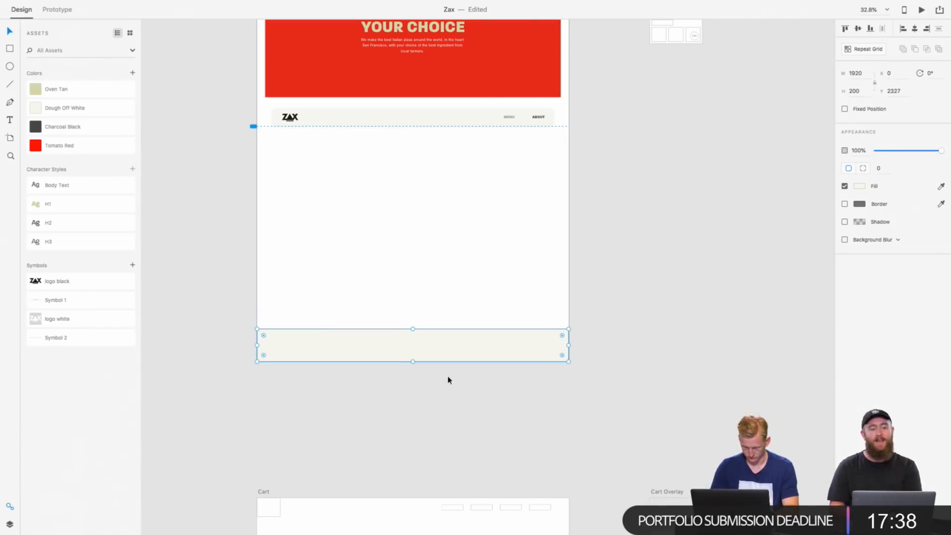
pyautogui.click(429, 404)
# Step: Open Icons8 and search its icon library for "arrow", browsing down to the black downward chevrons
pyautogui.scroll(5, 429, 404)
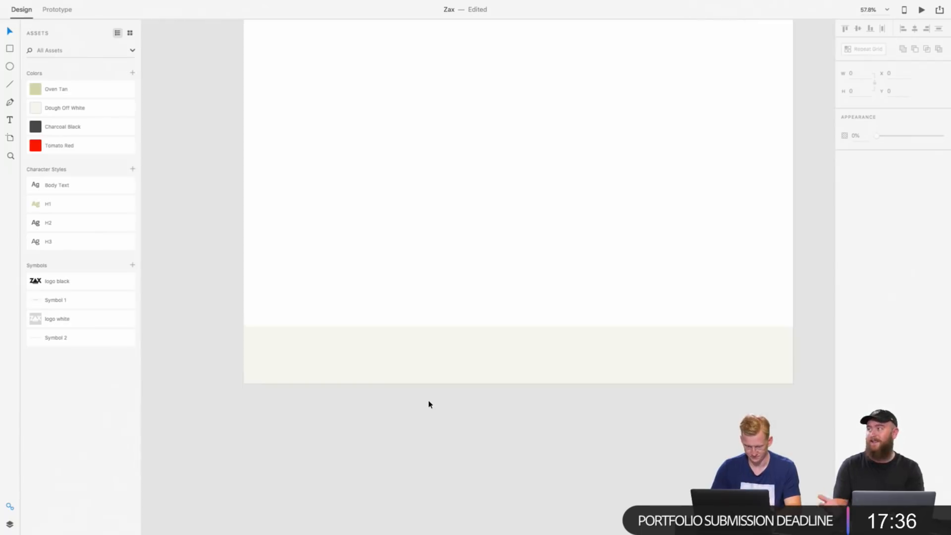
pyautogui.scroll(-5, 348, 432)
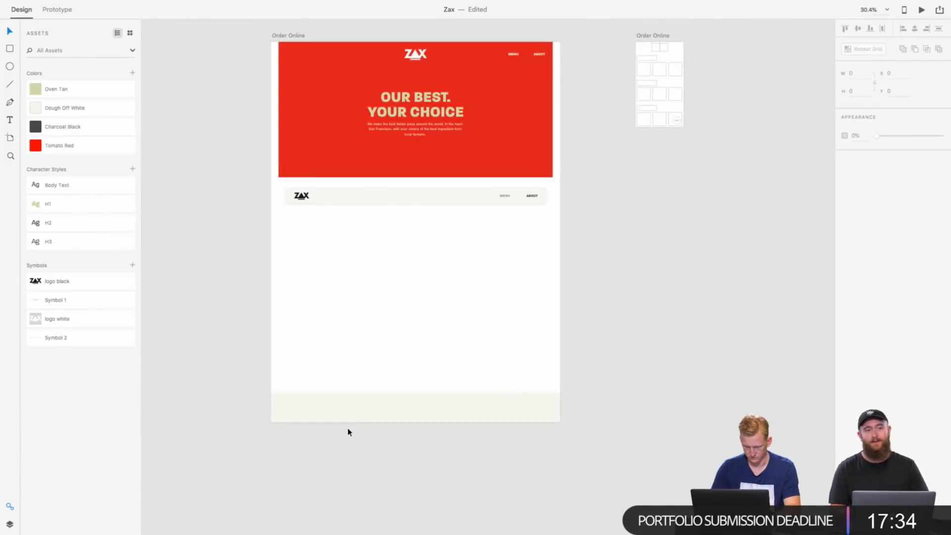
pyautogui.scroll(-1, 348, 431)
pyautogui.scroll(4, 349, 431)
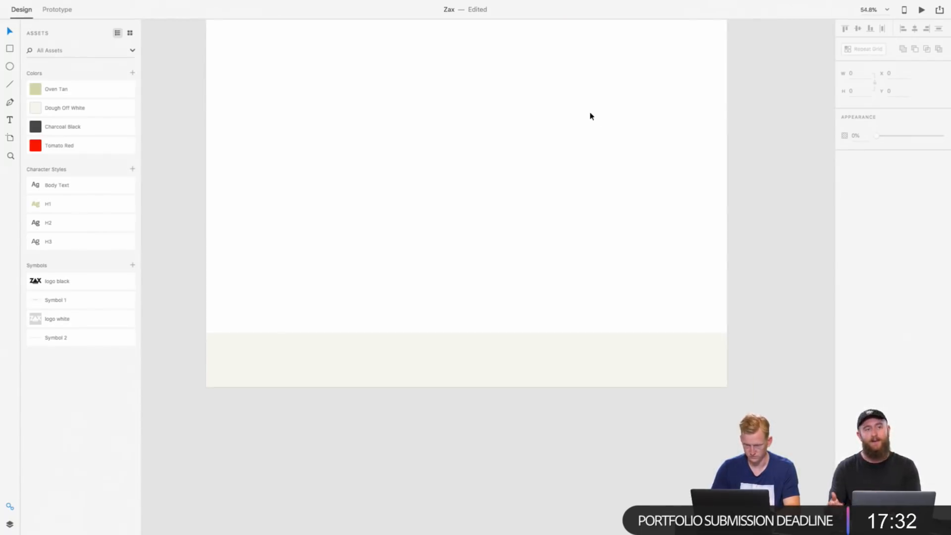
pyautogui.moveTo(669, 3)
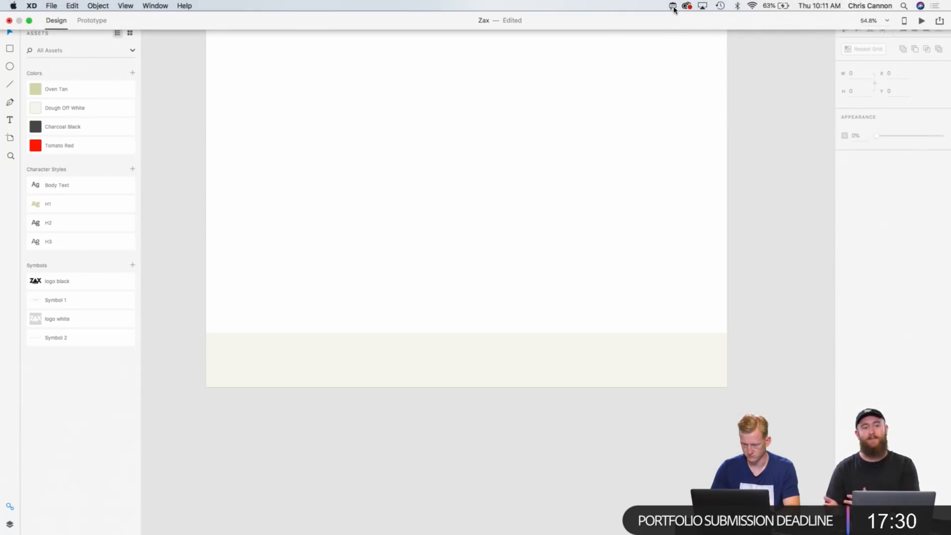
pyautogui.click(673, 7)
pyautogui.write('arrow')
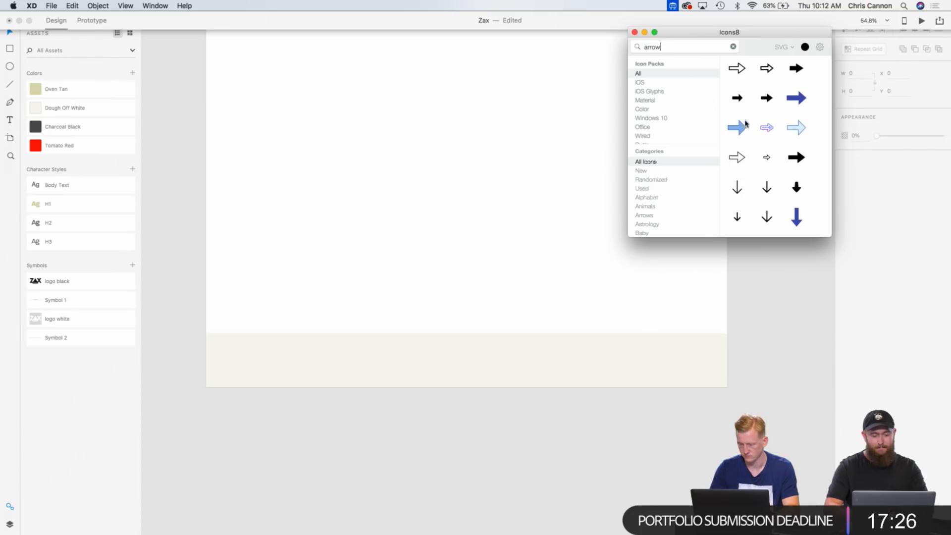
pyautogui.scroll(-10, 765, 166)
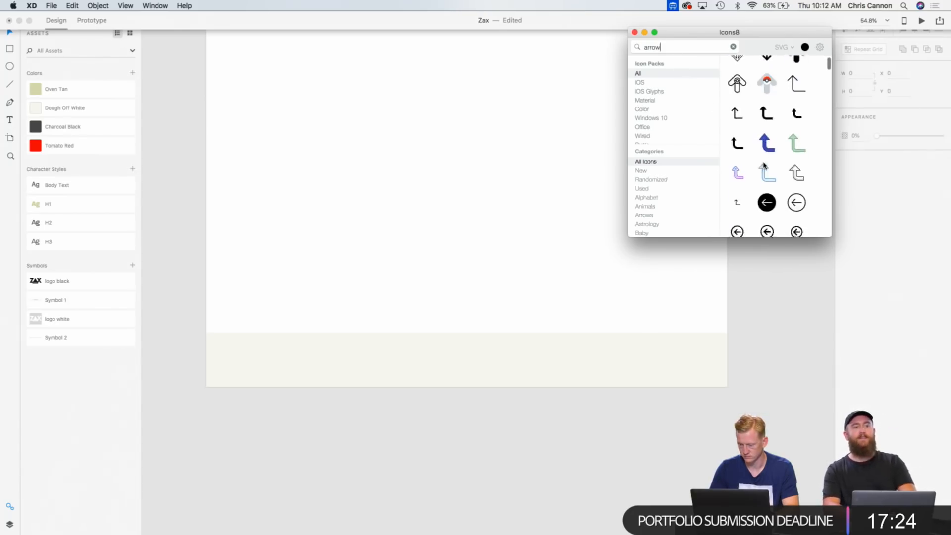
pyautogui.scroll(-10, 764, 166)
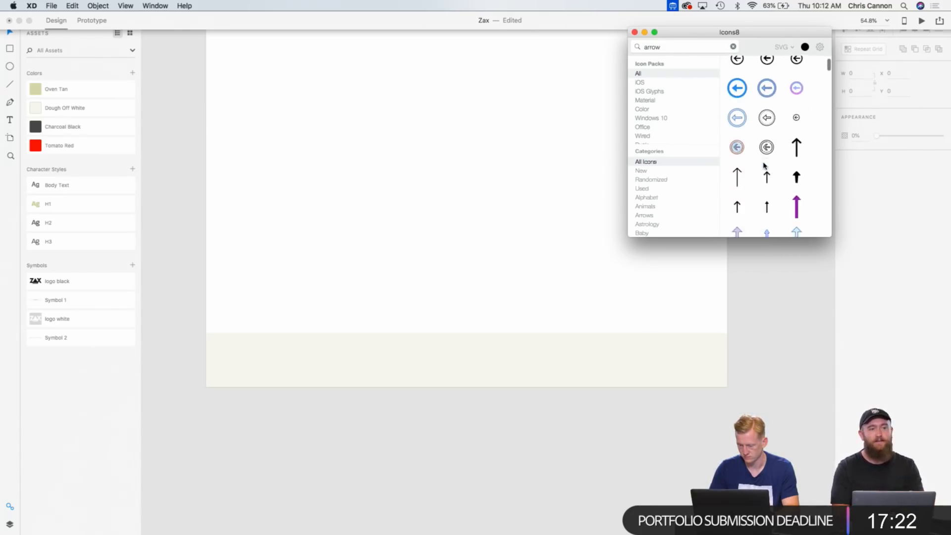
pyautogui.scroll(-10, 765, 166)
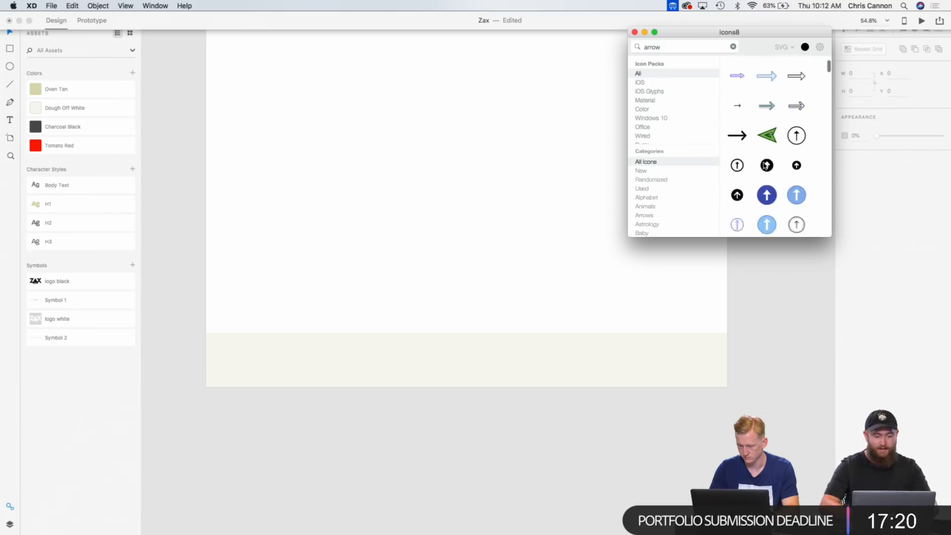
pyautogui.scroll(-6, 766, 166)
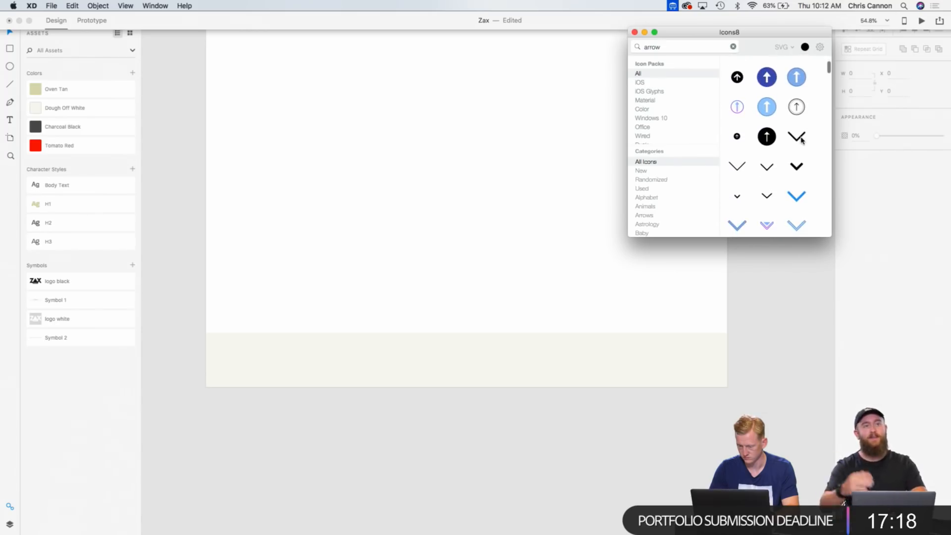
pyautogui.moveTo(798, 166); pyautogui.dragTo(255, 361)
pyautogui.click(286, 426)
pyautogui.press('super+z')
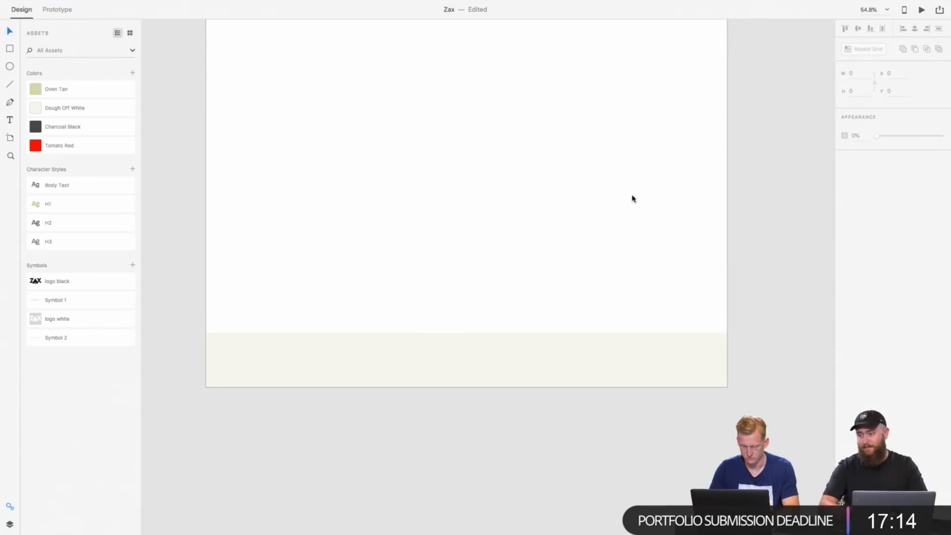
# Step: Place the bold black downward chevron from Icons8 inside the footer near its left end, at X 71, Y 2426
pyautogui.click(674, 5)
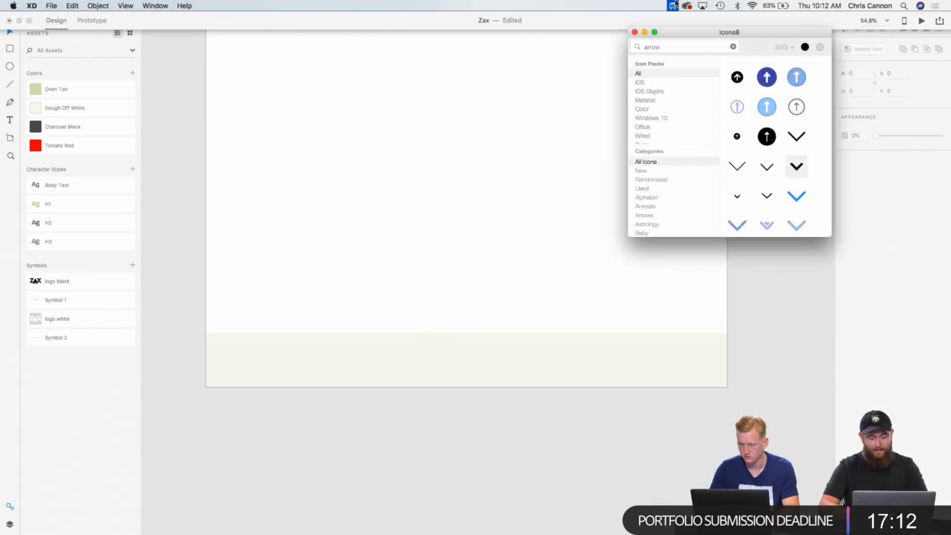
pyautogui.moveTo(797, 166); pyautogui.dragTo(421, 342)
pyautogui.scroll(5, 780, 378)
pyautogui.hscroll(-15, 576, 375)
pyautogui.scroll(3, 421, 342)
pyautogui.scroll(-8, 421, 343)
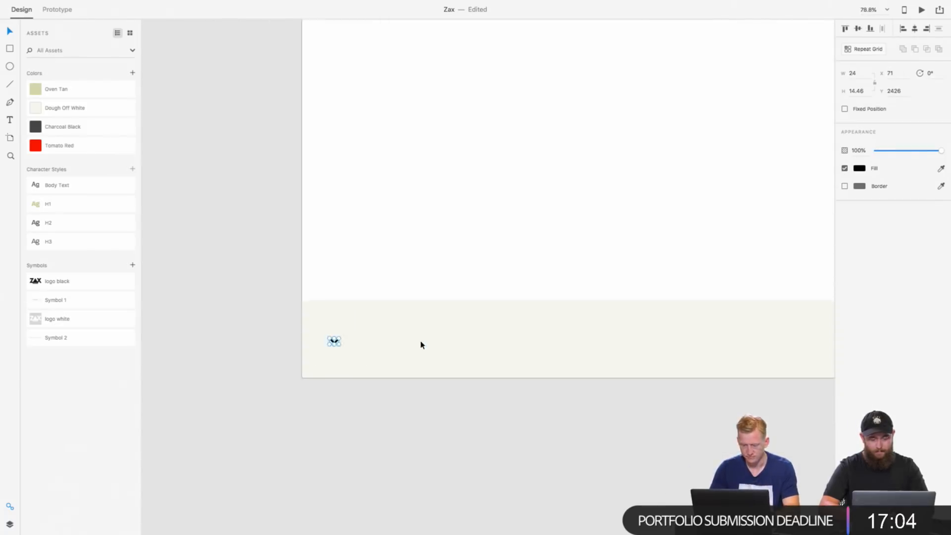
pyautogui.scroll(4, 388, 375)
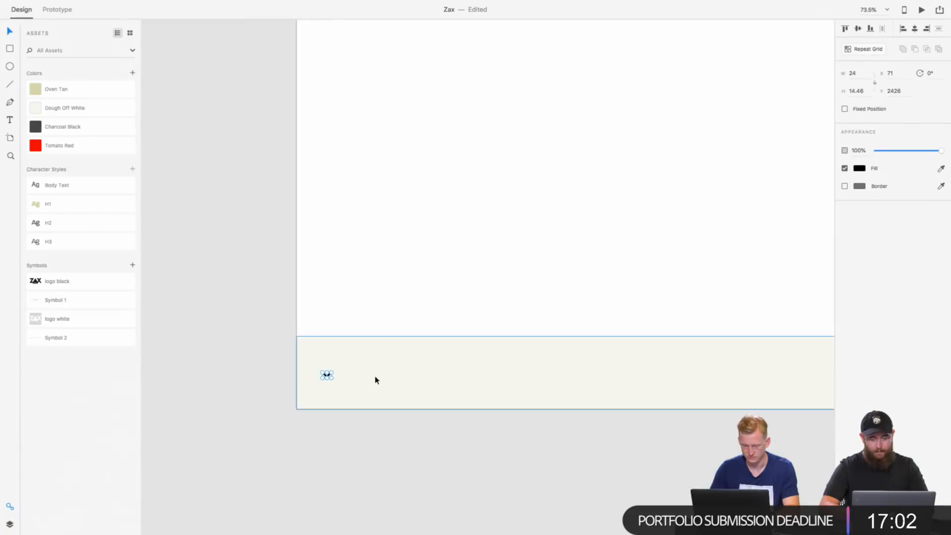
# Step: Copy the red MENU heading from the Full Menu artboard
pyautogui.press('t')
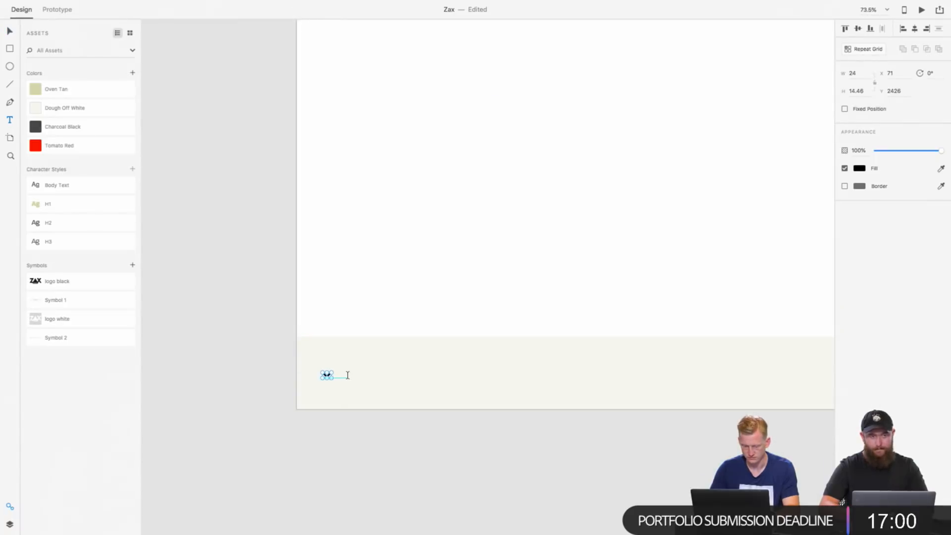
pyautogui.click(265, 244)
pyautogui.scroll(-8, 265, 244)
pyautogui.scroll(15, 265, 244)
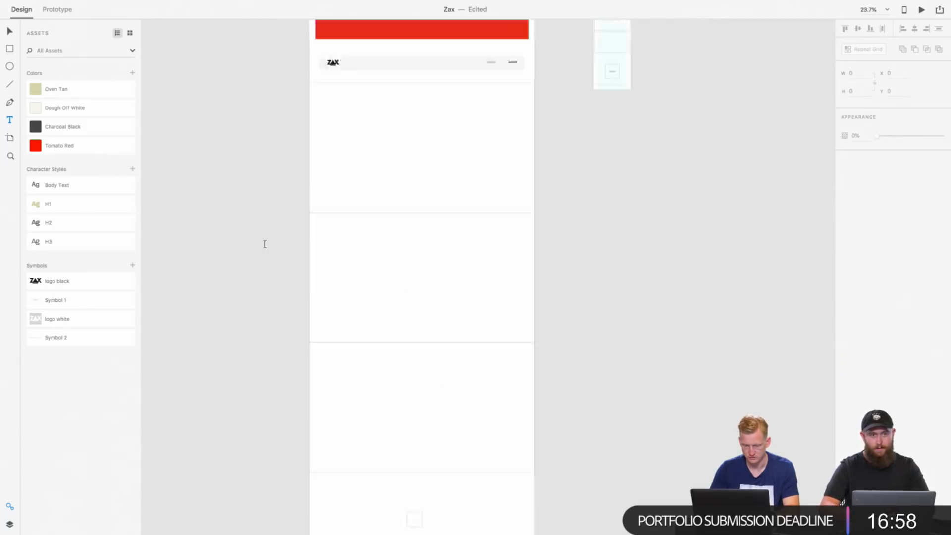
pyautogui.scroll(-5, 265, 244)
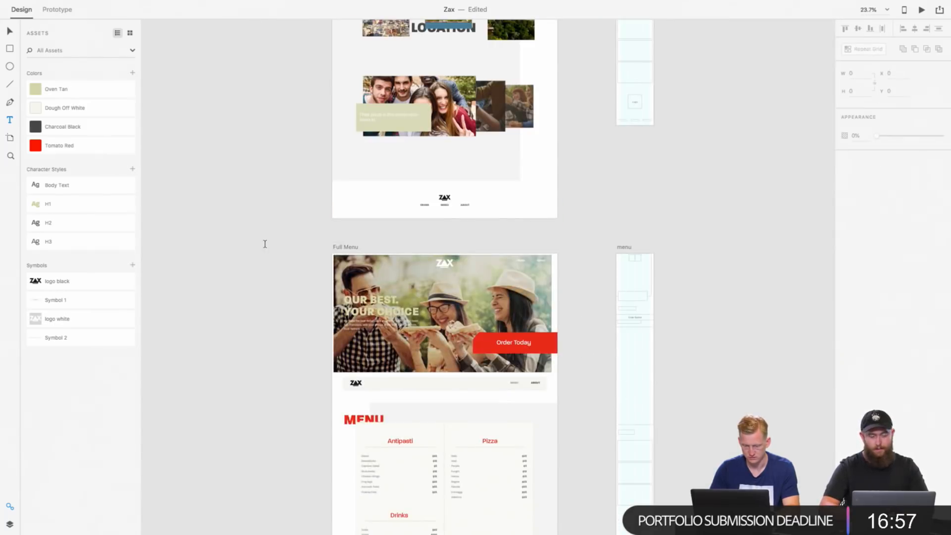
pyautogui.click(357, 420)
pyautogui.press('Escape')
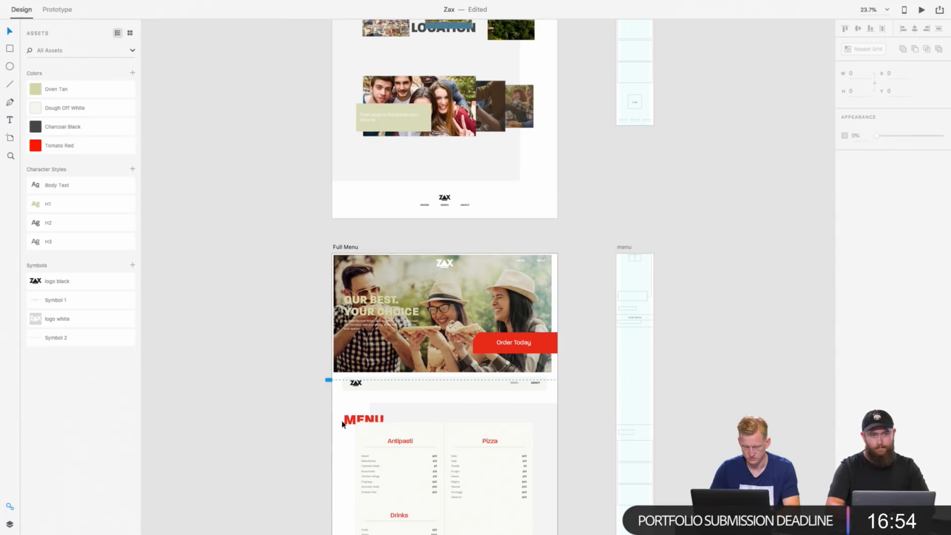
pyautogui.click(342, 424)
# Step: Paste the MENU heading into the Order Online artboard and move it into the footer beside the chevron icon
pyautogui.scroll(-15, 346, 422)
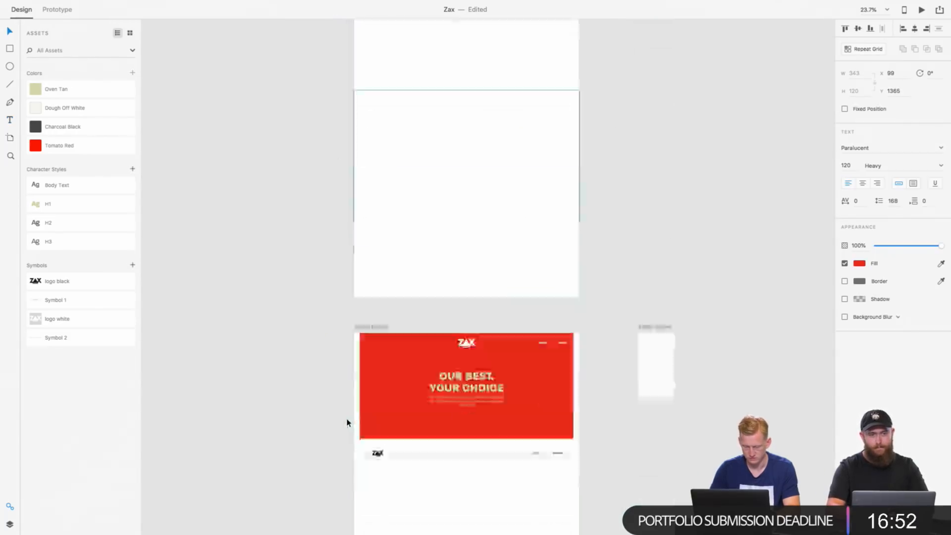
pyautogui.scroll(-3, 347, 422)
pyautogui.click(376, 462)
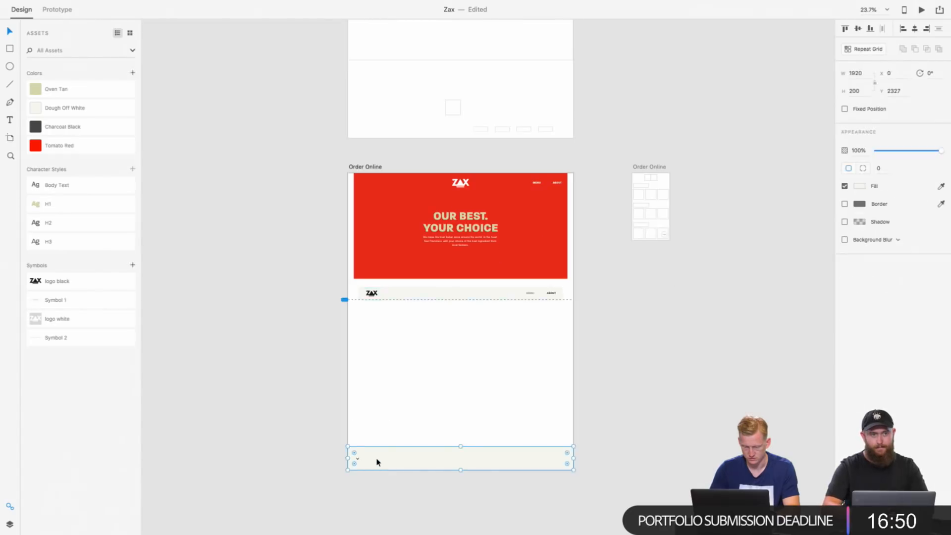
pyautogui.scroll(5, 377, 462)
pyautogui.press('super+v')
pyautogui.moveTo(392, 165); pyautogui.dragTo(405, 464)
pyautogui.keyDown('shift'); pyautogui.click(478, 464); pyautogui.keyUp('shift')
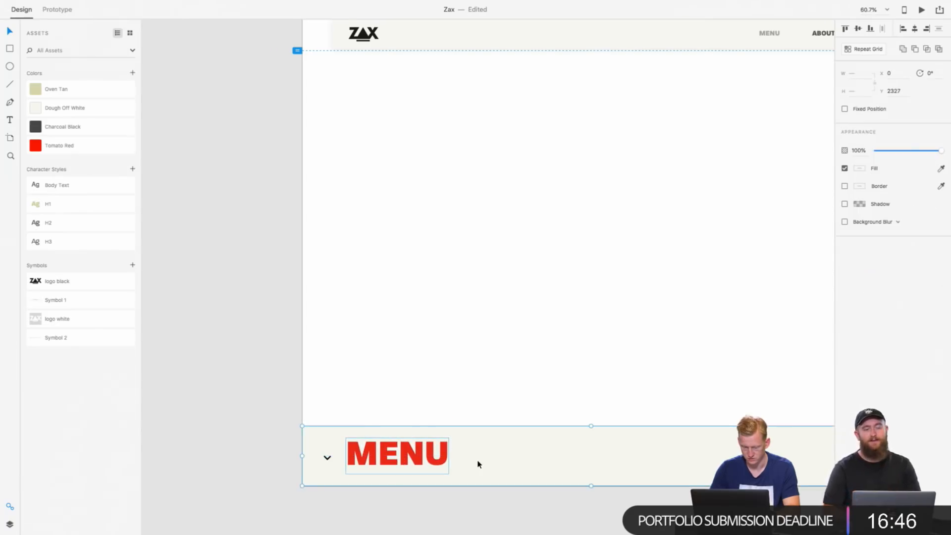
pyautogui.keyDown('shift'); pyautogui.click(327, 458); pyautogui.keyUp('shift')
pyautogui.keyDown('shift'); pyautogui.click(328, 458); pyautogui.keyUp('shift')
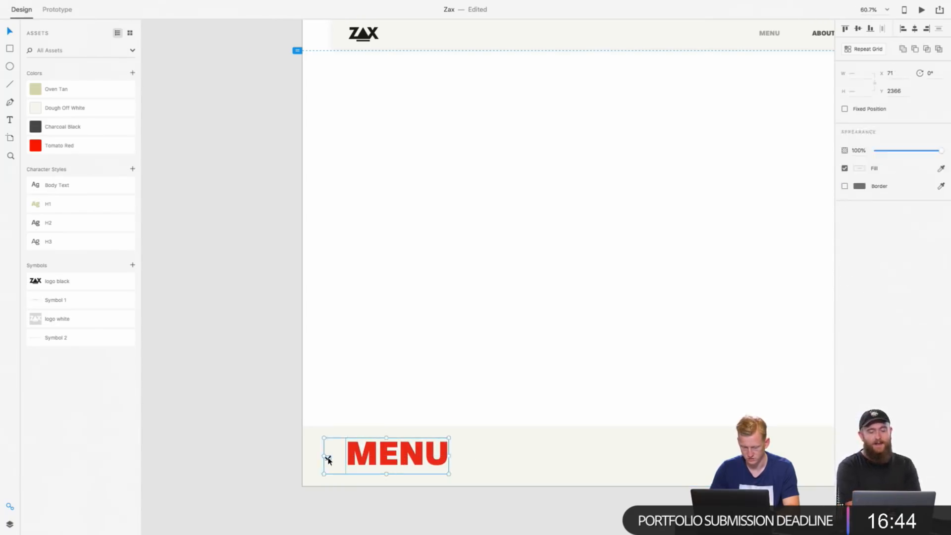
pyautogui.click(533, 459)
pyautogui.click(489, 519)
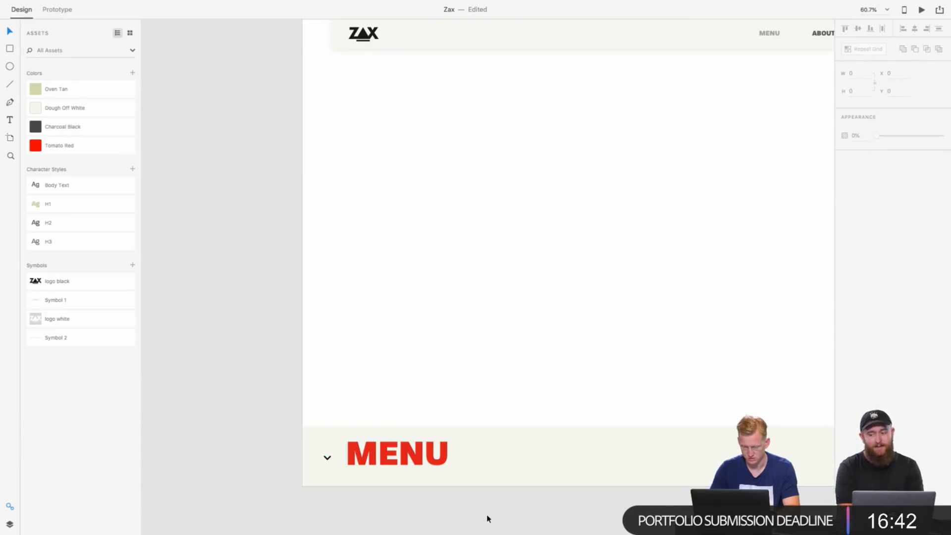
# Step: Duplicate the footer rectangle and set the copy's height to 150
pyautogui.click(492, 467)
pyautogui.press('super+d')
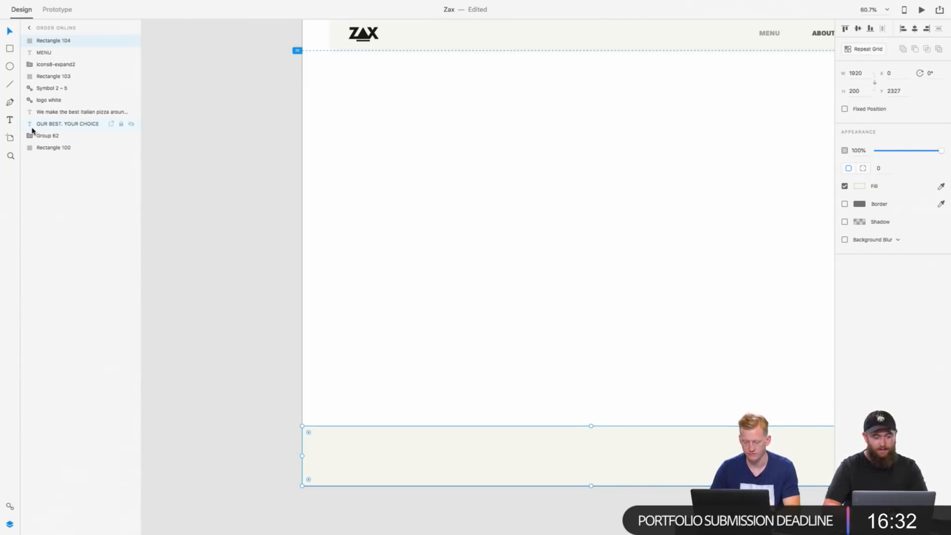
pyautogui.click(590, 326)
pyautogui.click(616, 437)
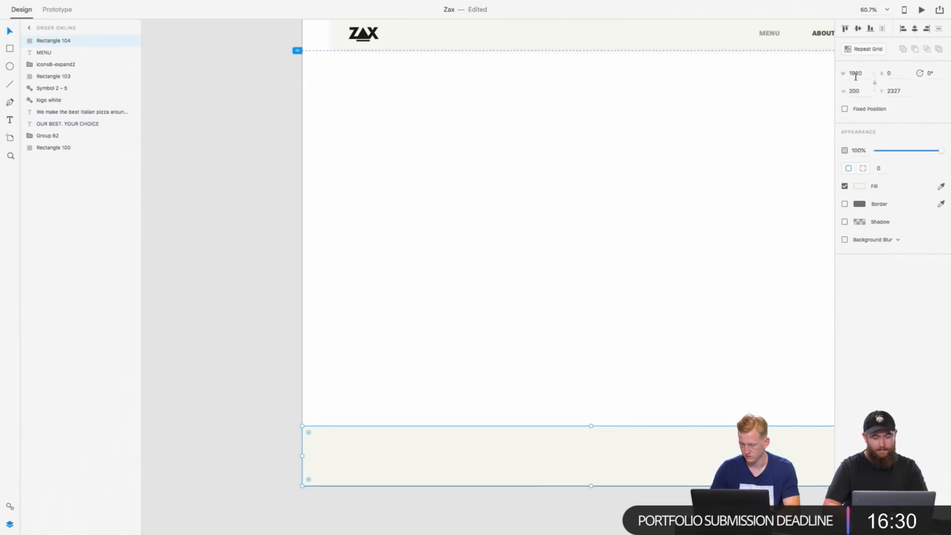
pyautogui.click(866, 92)
pyautogui.write('150')
pyautogui.press('Return')
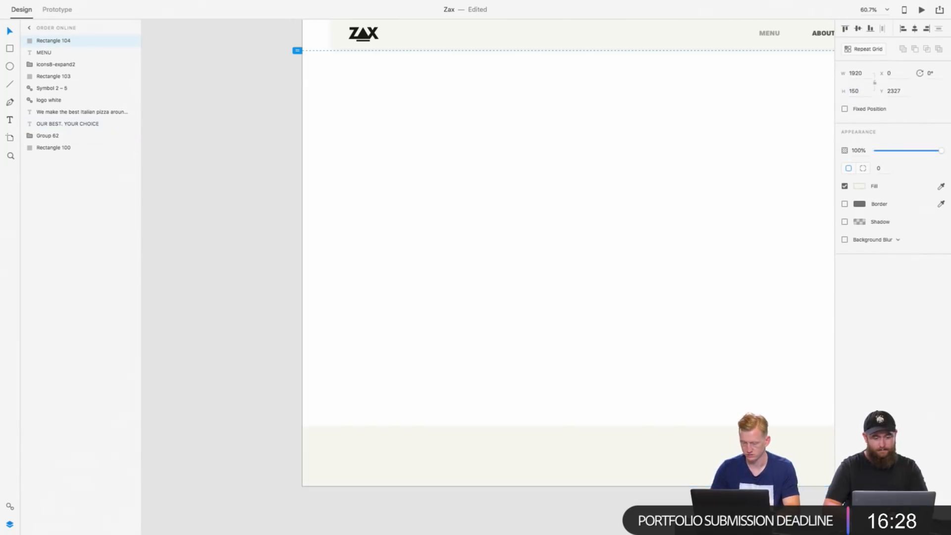
# Step: Set the height of the original footer rectangle beneath the copy to 150
pyautogui.scroll(-3, 752, 162)
pyautogui.scroll(-1, 753, 162)
pyautogui.click(604, 375)
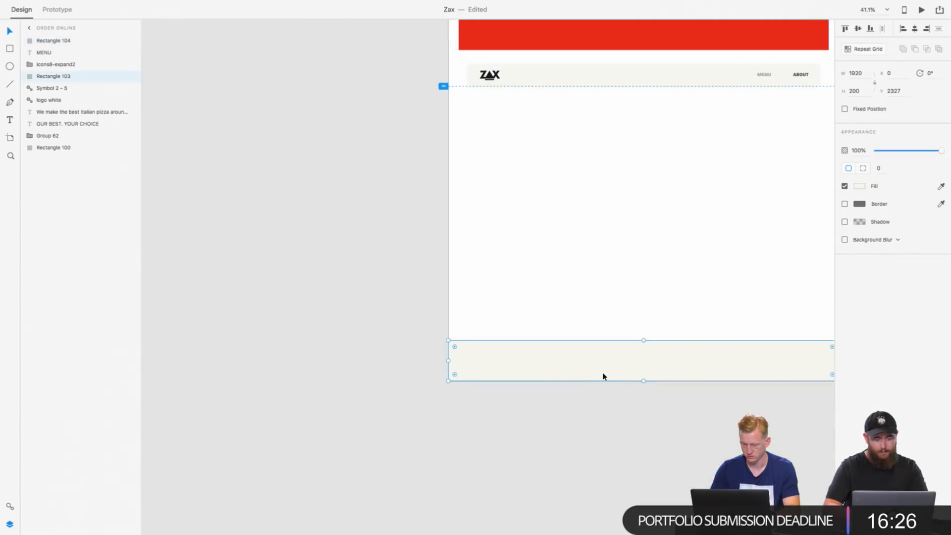
pyautogui.click(855, 92)
pyautogui.write('150')
pyautogui.press('Return')
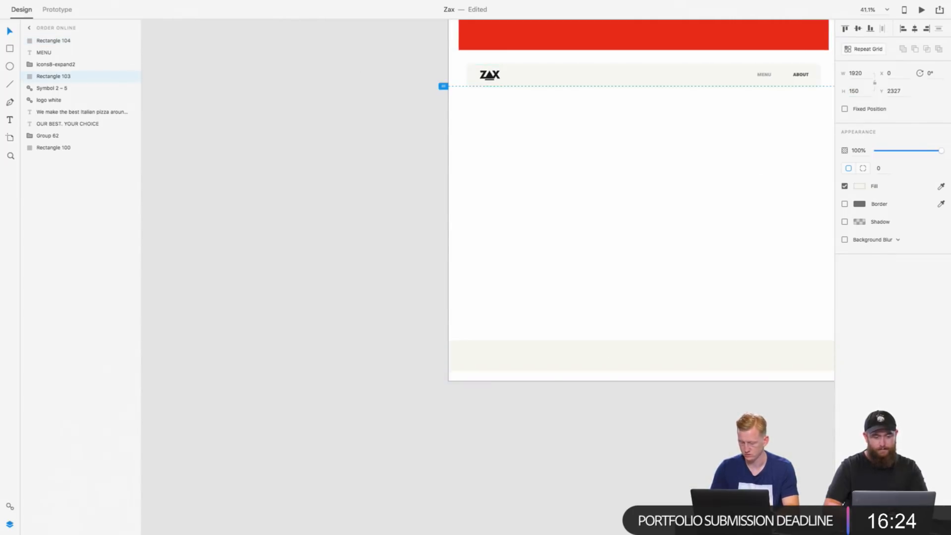
# Step: Align both footer rectangles, the MENU heading and the chevron icon to a common bottom edge
pyautogui.scroll(3, 466, 327)
pyautogui.hscroll(3, 466, 327)
pyautogui.click(482, 292)
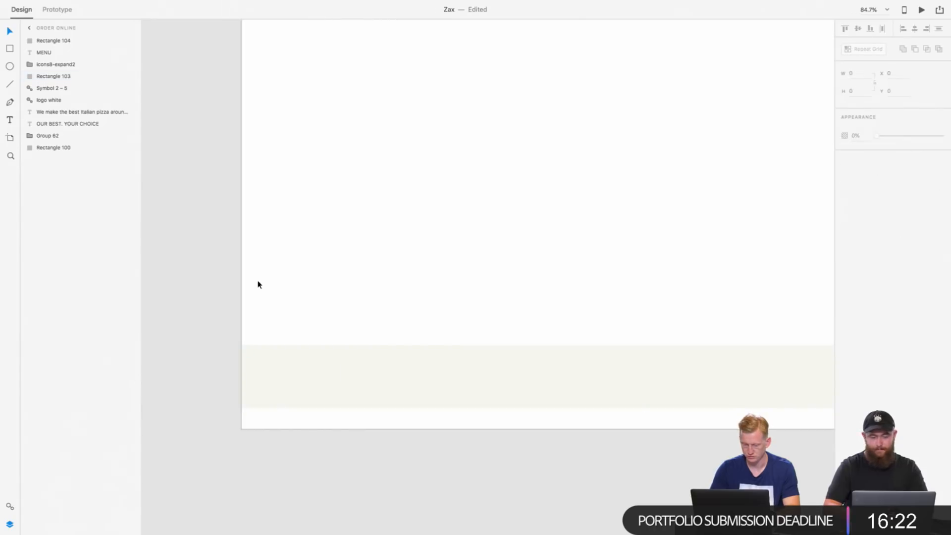
pyautogui.moveTo(258, 285); pyautogui.dragTo(439, 452)
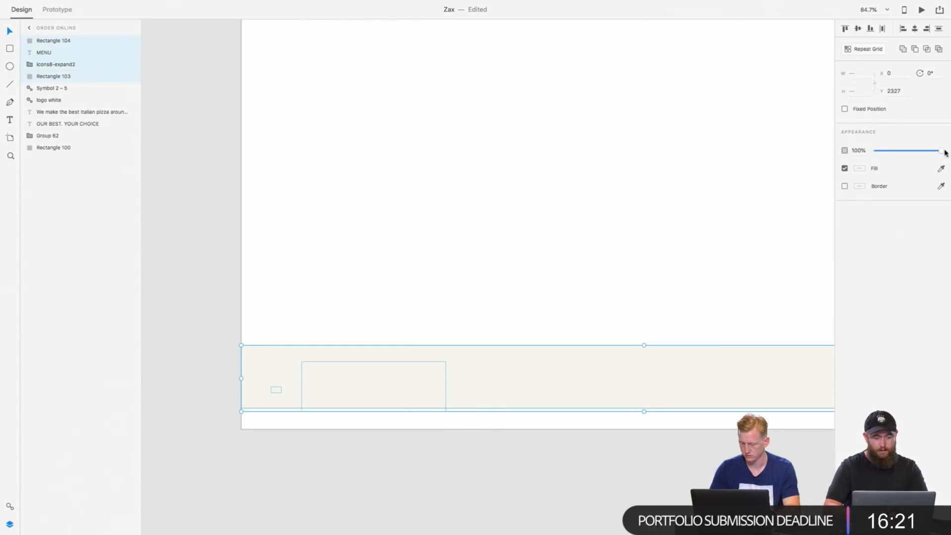
pyautogui.click(871, 29)
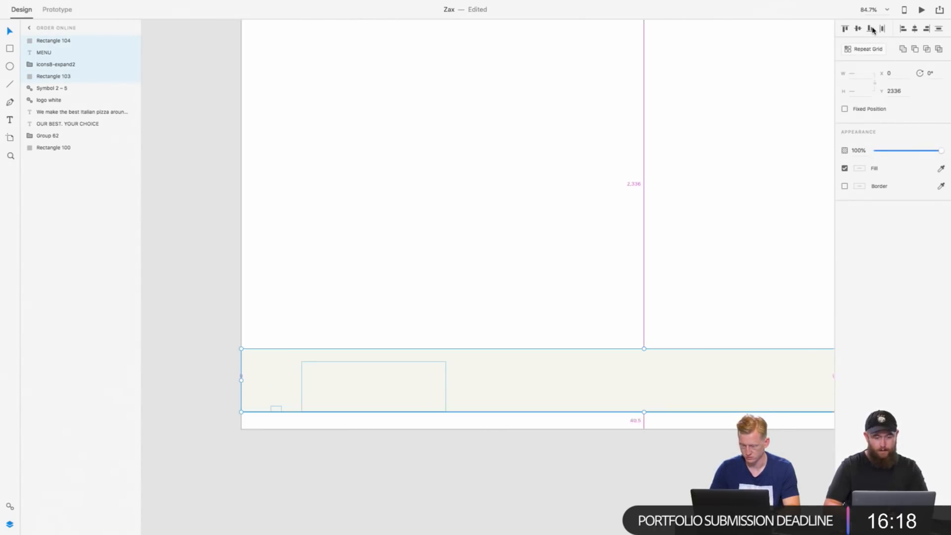
# Step: Move the footer elements down to the artboard's bottom edge at Y 2377 and mask them with the upper footer rectangle
pyautogui.moveTo(554, 383); pyautogui.dragTo(554, 399)
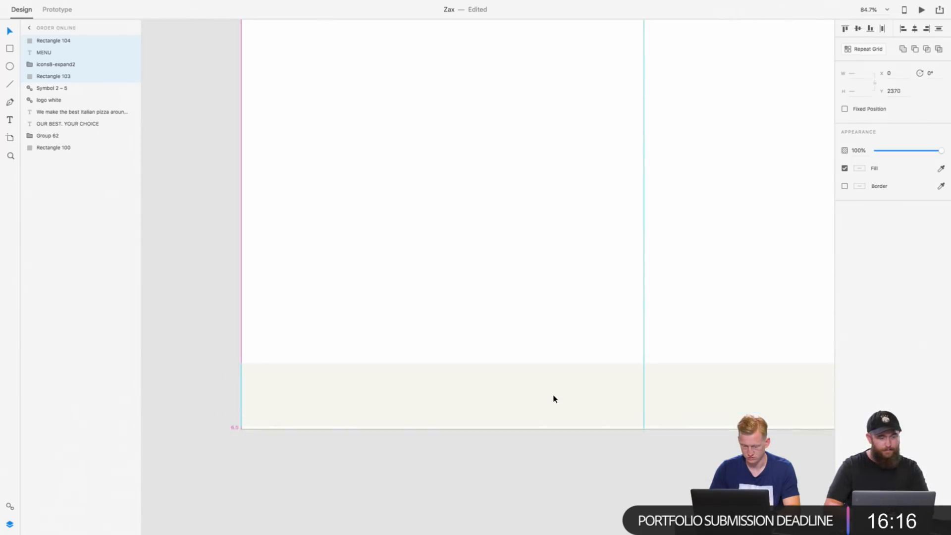
pyautogui.click(512, 284)
pyautogui.click(371, 407)
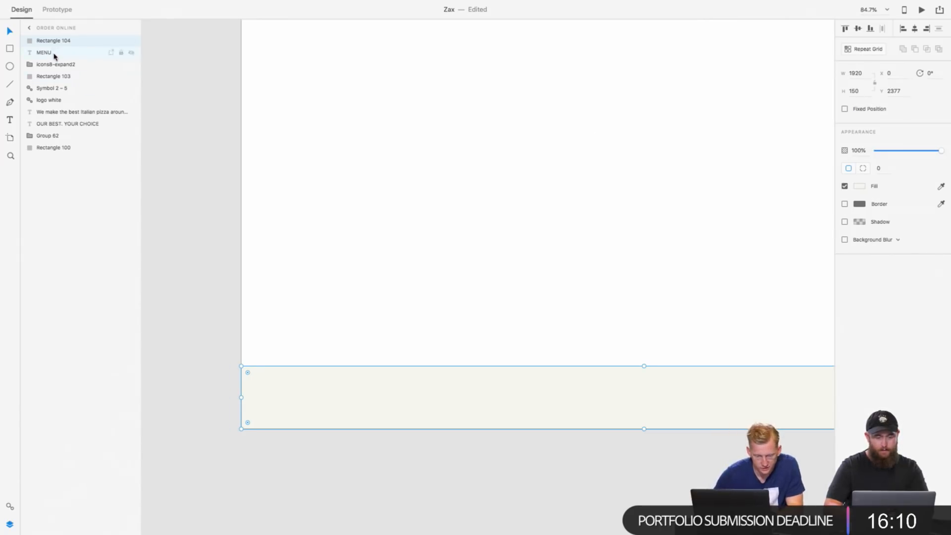
pyautogui.keyDown('shift'); pyautogui.click(55, 64); pyautogui.keyUp('shift')
pyautogui.keyDown('shift'); pyautogui.click(55, 76); pyautogui.keyUp('shift')
pyautogui.rightClick(66, 61)
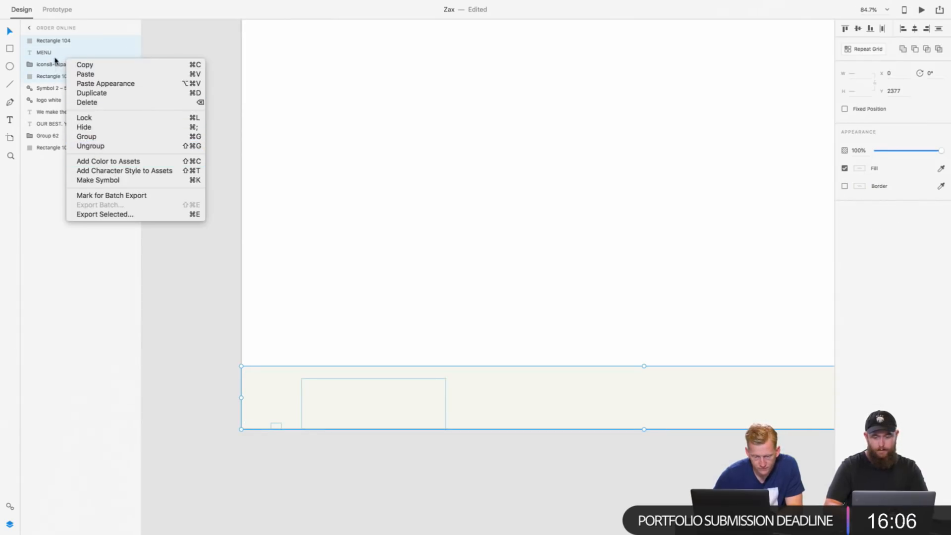
pyautogui.click(53, 60)
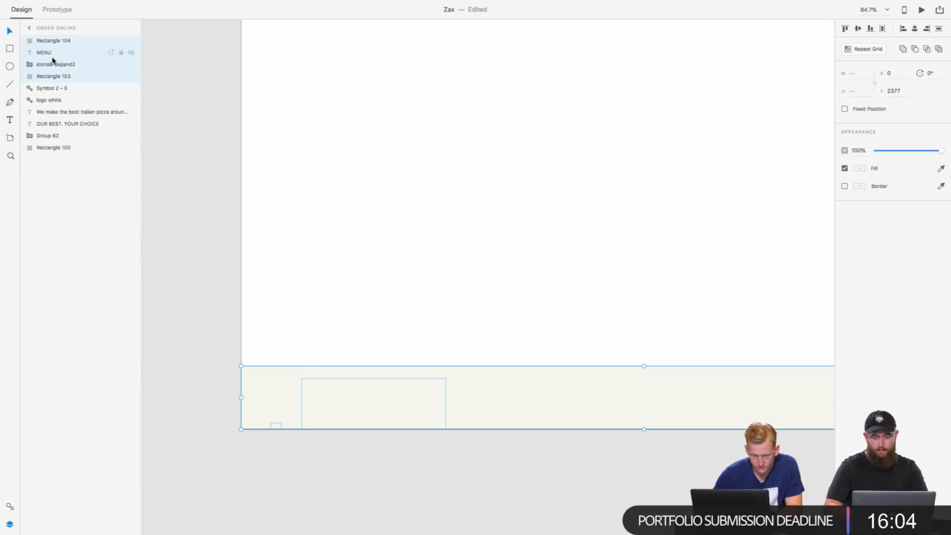
pyautogui.press('shift+super+m')
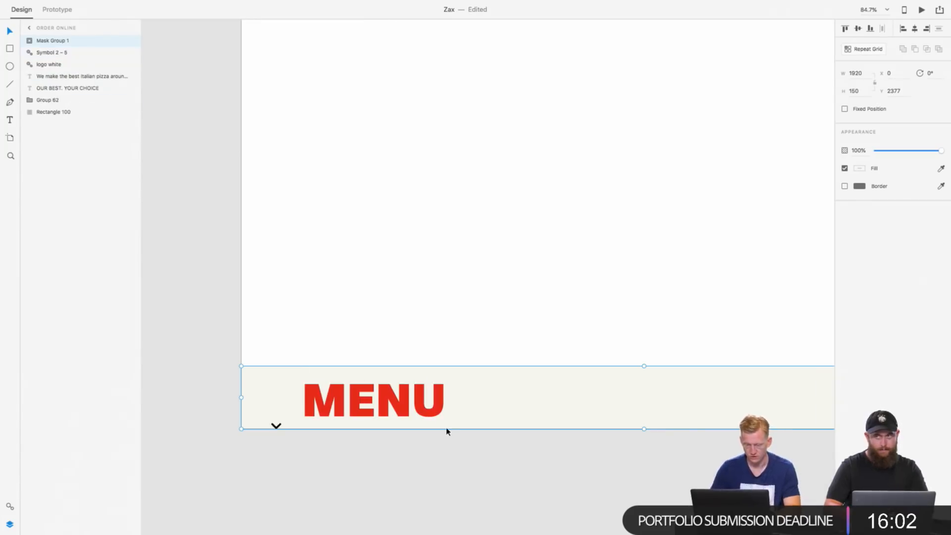
# Step: Move the MENU heading inside the masked footer up to Y 2327, so its top is cropped by the footer edge
pyautogui.doubleClick(368, 399)
pyautogui.doubleClick(372, 404)
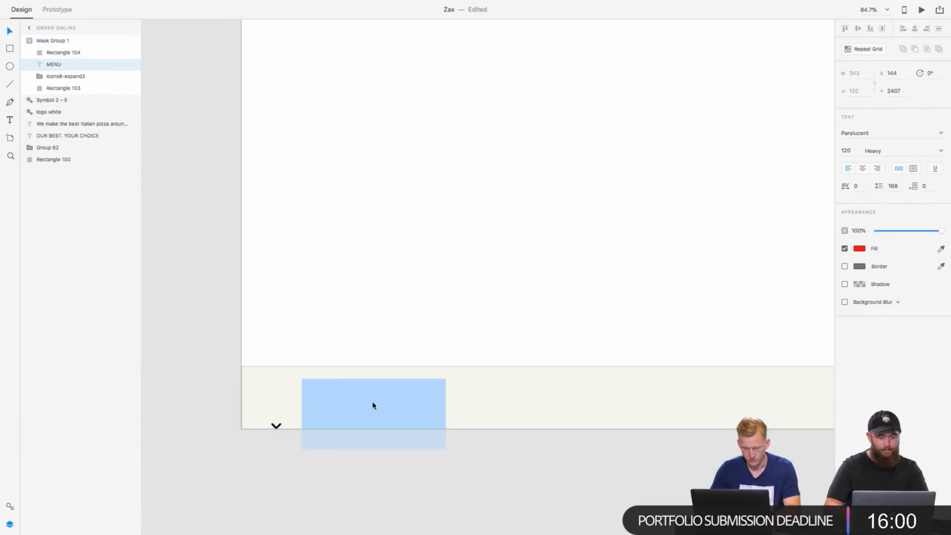
pyautogui.click(484, 463)
pyautogui.hotkey('shift', 'Up')
pyautogui.hotkey('shift', 'Up')
pyautogui.hotkey('shift', 'Up')
pyautogui.hotkey('shift', 'Up')
pyautogui.hotkey('shift', 'Up')
pyautogui.hotkey('shift', 'Up')
pyautogui.hotkey('shift', 'Up')
pyautogui.hotkey('shift', 'Up')
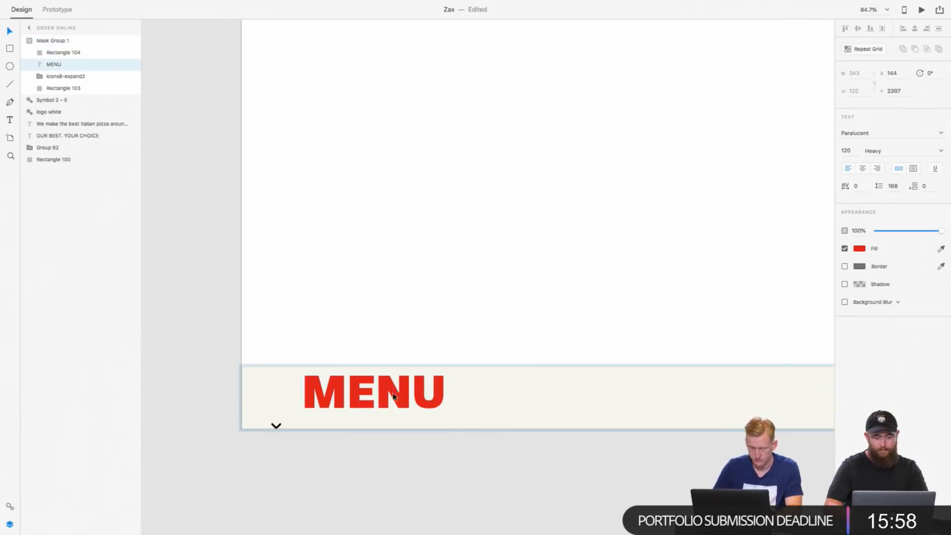
pyautogui.click(361, 505)
# Step: Replace the MENU heading text in the masked footer with CART in capitals
pyautogui.click(277, 425)
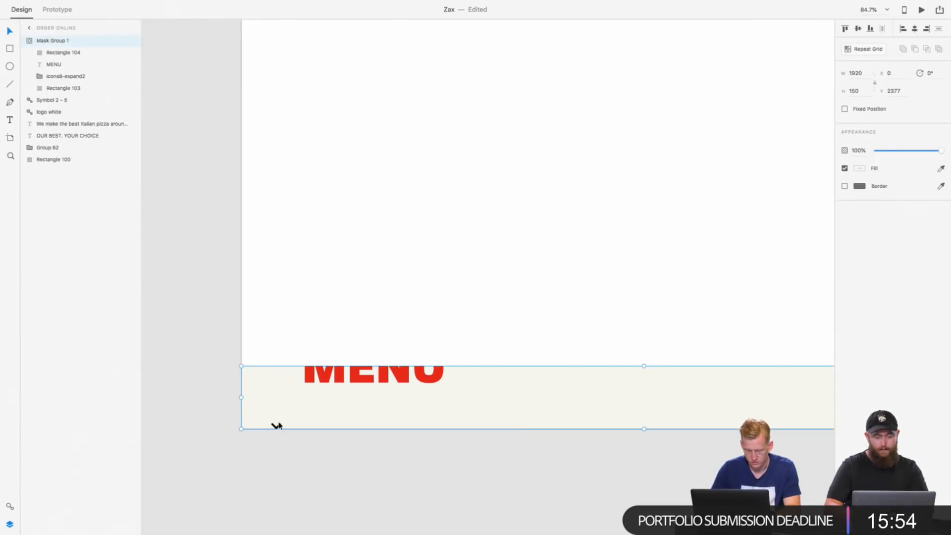
pyautogui.doubleClick(354, 373)
pyautogui.doubleClick(354, 373)
pyautogui.write('Cart')
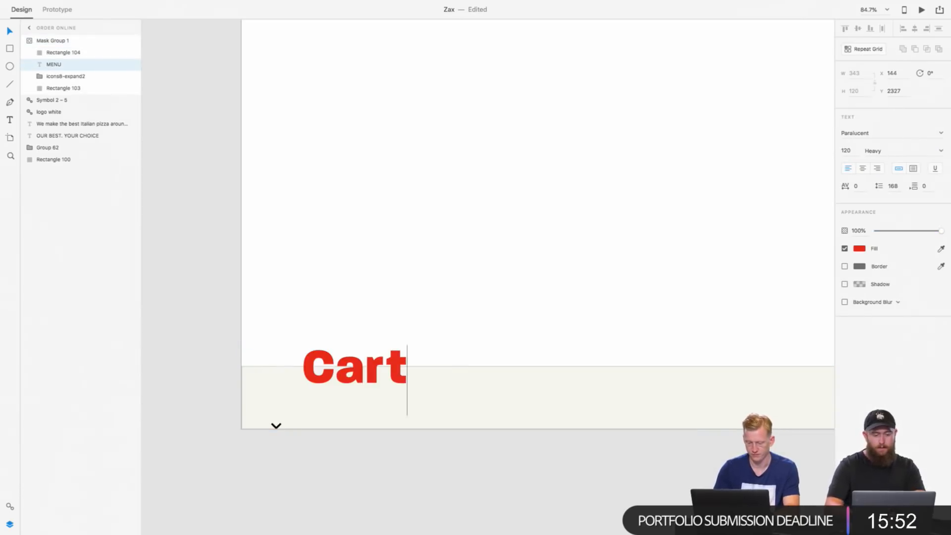
pyautogui.press('BackSpace')
pyautogui.press('BackSpace')
pyautogui.press('BackSpace')
pyautogui.write('ART')
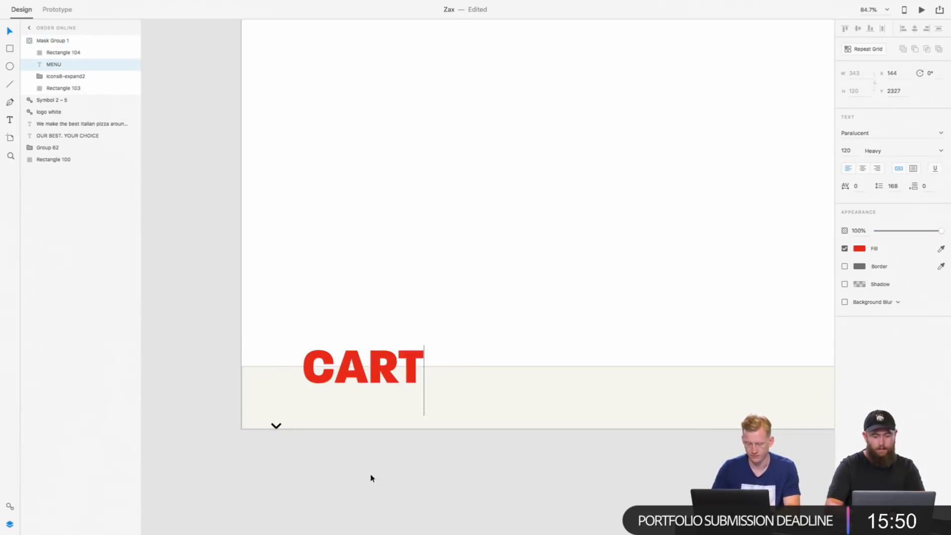
pyautogui.press('Escape')
# Step: Raise the chevron icon within the footer and align it vertically to the middle of the footer rectangle
pyautogui.click(277, 427)
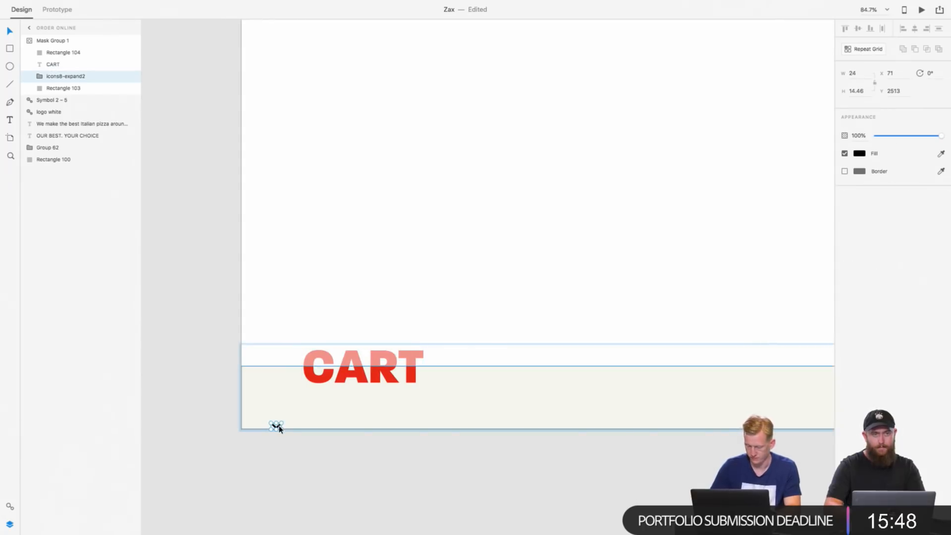
pyautogui.hotkey('shift', 'Up')
pyautogui.hotkey('shift', 'Up')
pyautogui.hotkey('shift', 'Up')
pyautogui.hotkey('shift', 'Up')
pyautogui.hotkey('shift', 'Up')
pyautogui.hotkey('shift', 'Up')
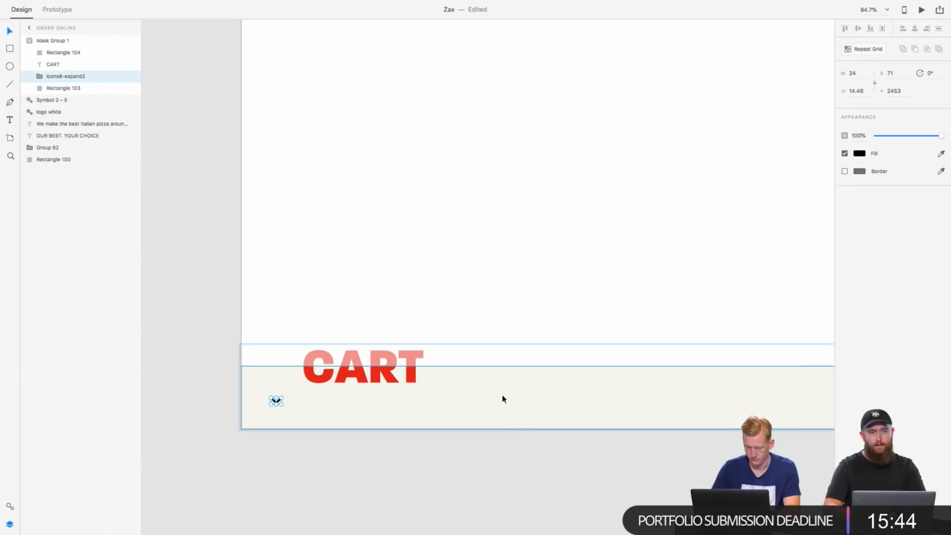
pyautogui.keyDown('shift'); pyautogui.click(426, 407); pyautogui.keyUp('shift')
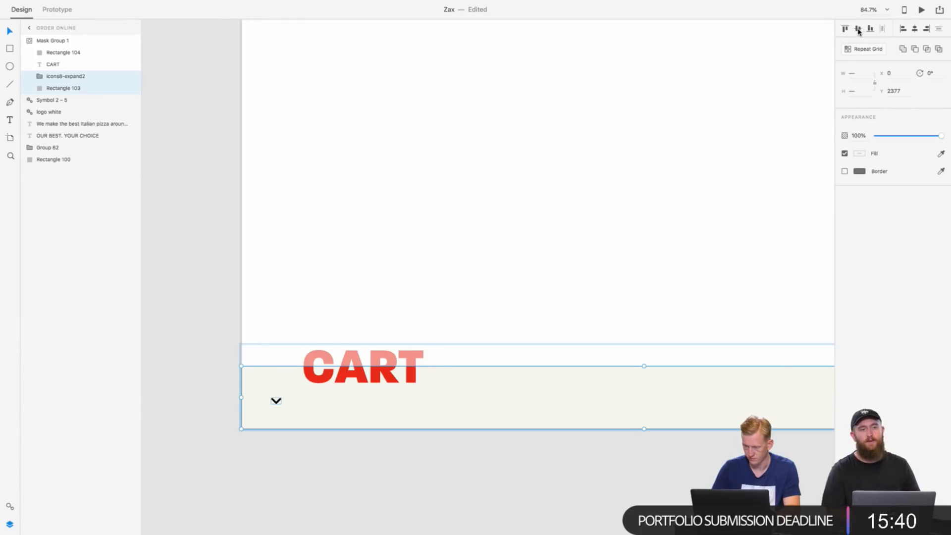
pyautogui.click(859, 29)
# Step: Rotate the selected chevron icon and footer rectangle to 180° so the chevron points upward
pyautogui.click(928, 72)
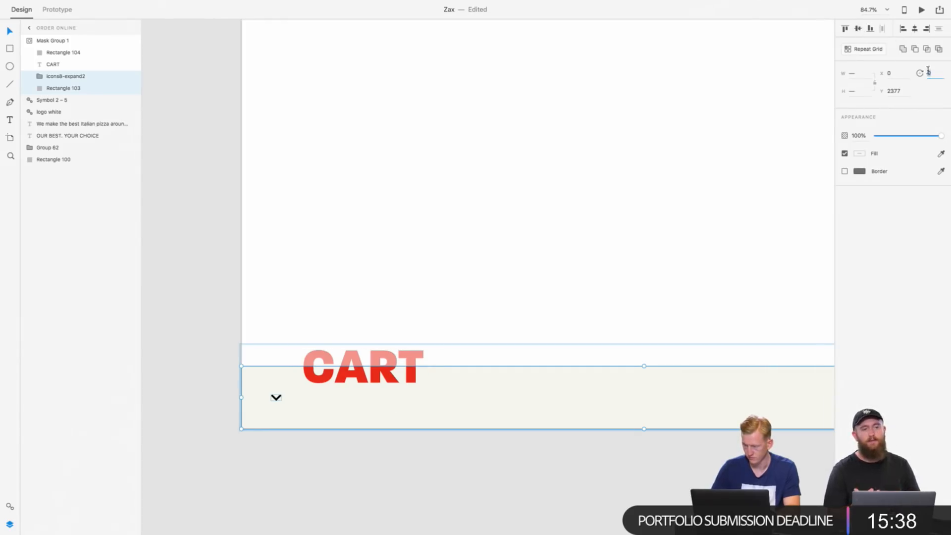
pyautogui.press('Return')
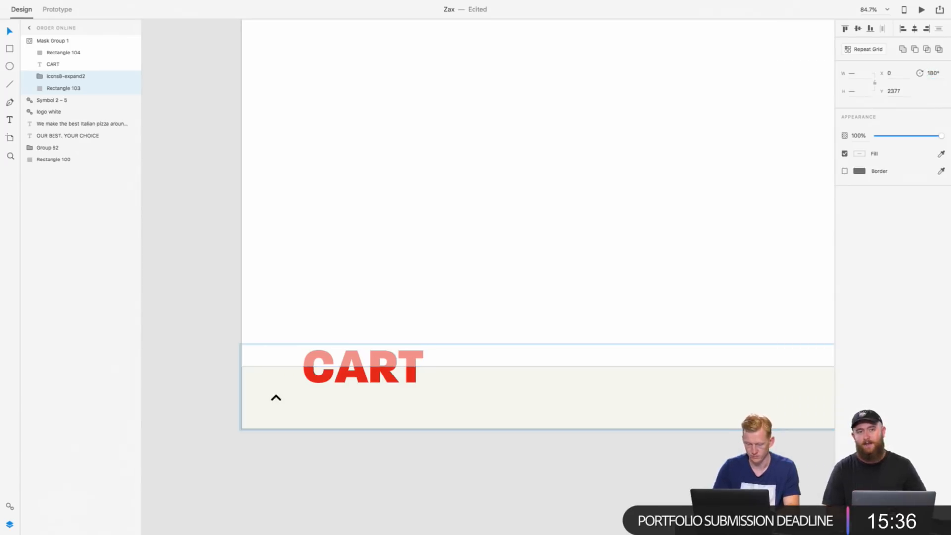
pyautogui.click(417, 485)
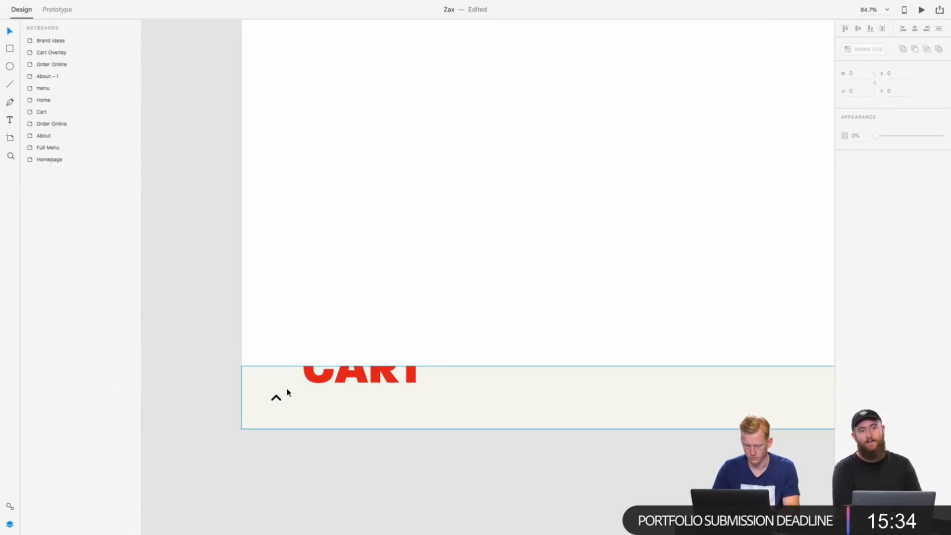
# Step: Nudge the CART heading down 21 px within the masked footer, keeping its top partly cropped
pyautogui.doubleClick(346, 386)
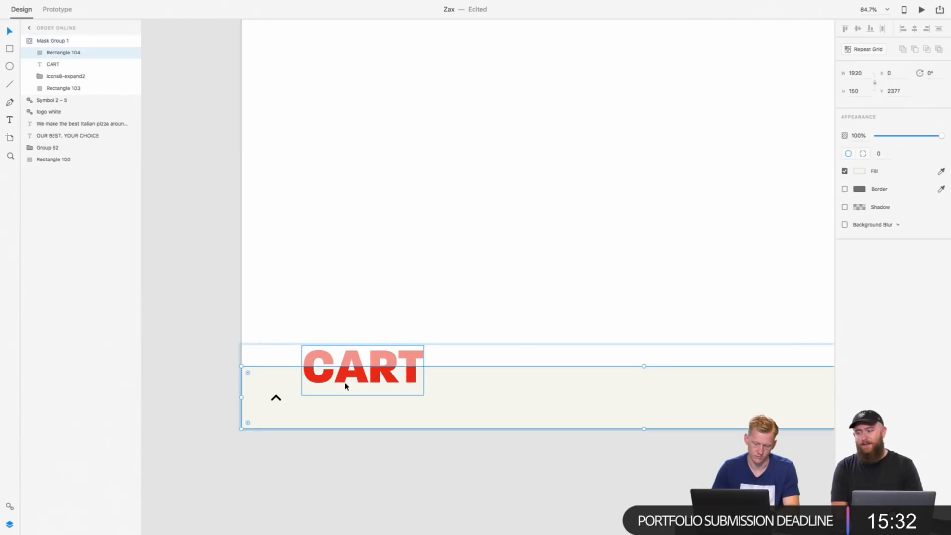
pyautogui.doubleClick(368, 381)
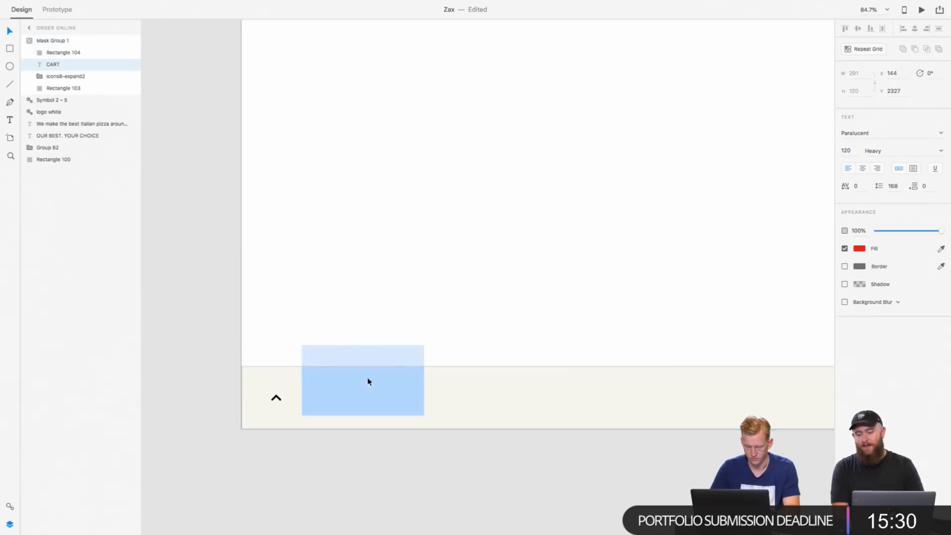
pyautogui.click(392, 472)
pyautogui.hotkey('shift', 'Down')
pyautogui.hotkey('shift', 'Down')
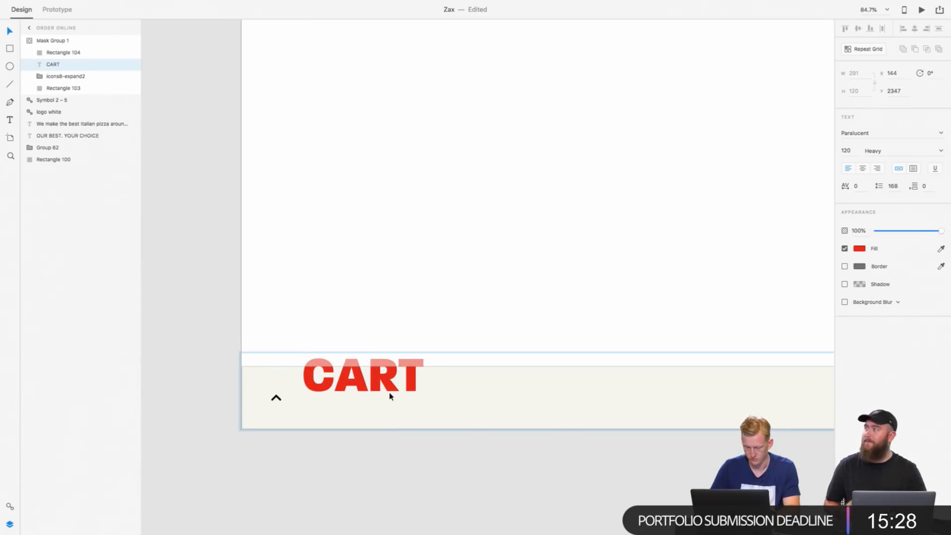
pyautogui.press('Down')
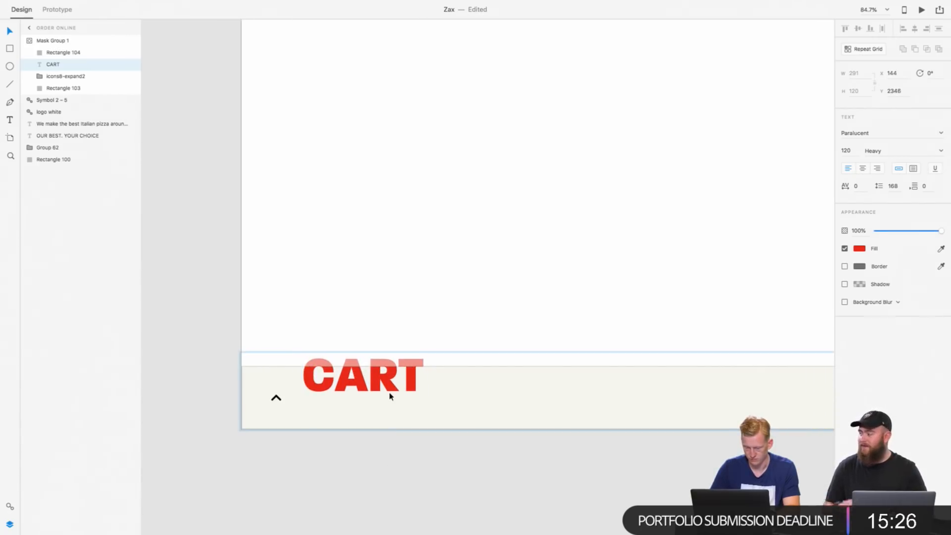
pyautogui.click(394, 504)
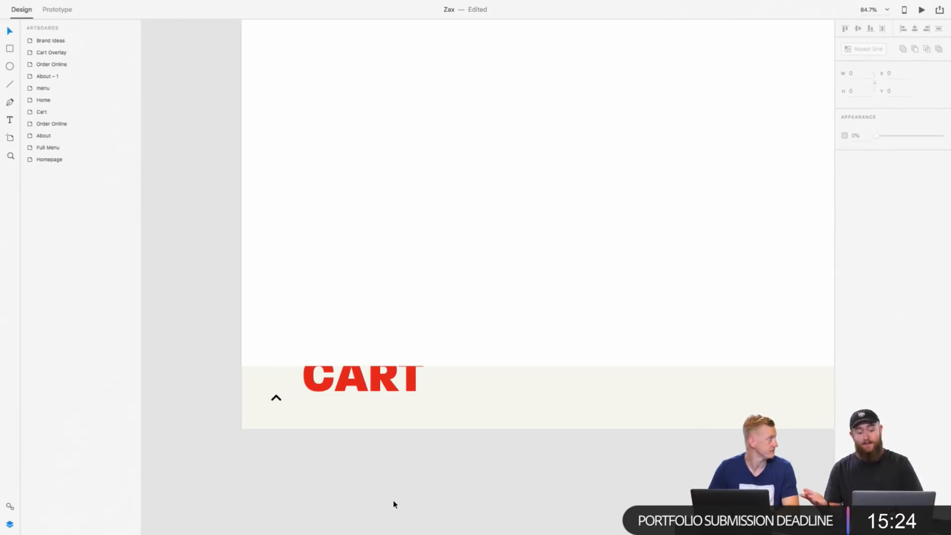
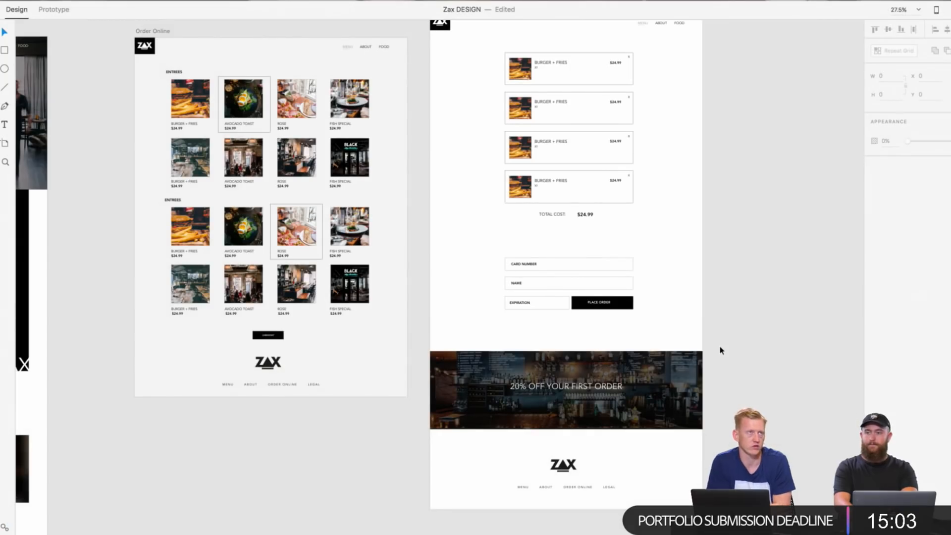
# Step: Duplicate the 20% OFF YOUR FIRST ORDER text in the Cart banner, placing the copy below it at size 43
pyautogui.scroll(-1, 721, 351)
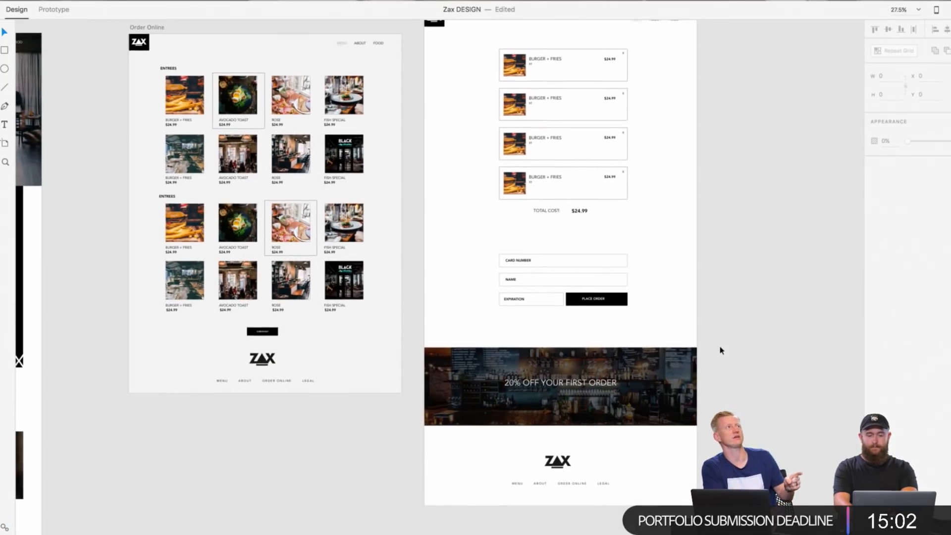
pyautogui.scroll(3, 720, 350)
pyautogui.click(519, 404)
pyautogui.rightClick(519, 404)
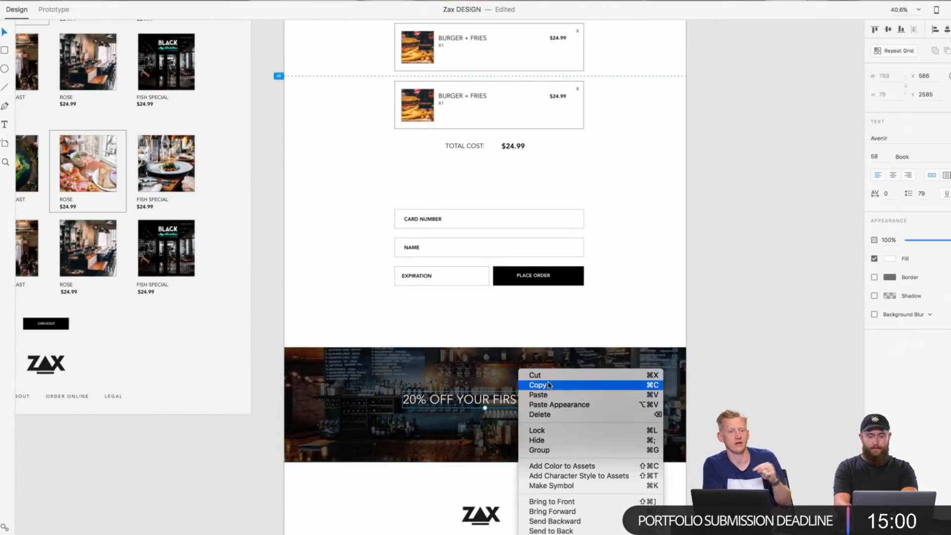
pyautogui.click(531, 385)
pyautogui.rightClick(735, 383)
pyautogui.click(755, 384)
pyautogui.moveTo(476, 410); pyautogui.dragTo(485, 430)
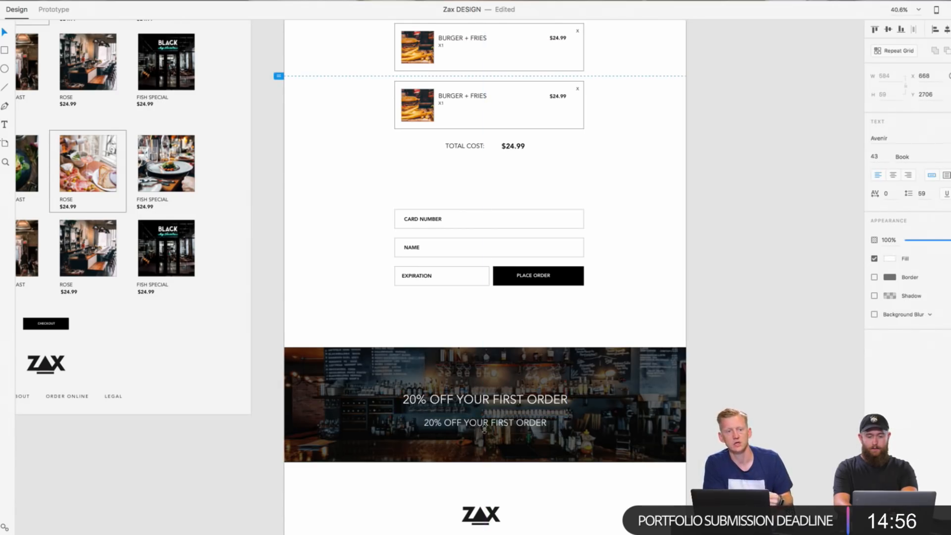
# Step: Replace the smaller banner line's text with USE CODE “ZAX STARTER”
pyautogui.doubleClick(493, 431)
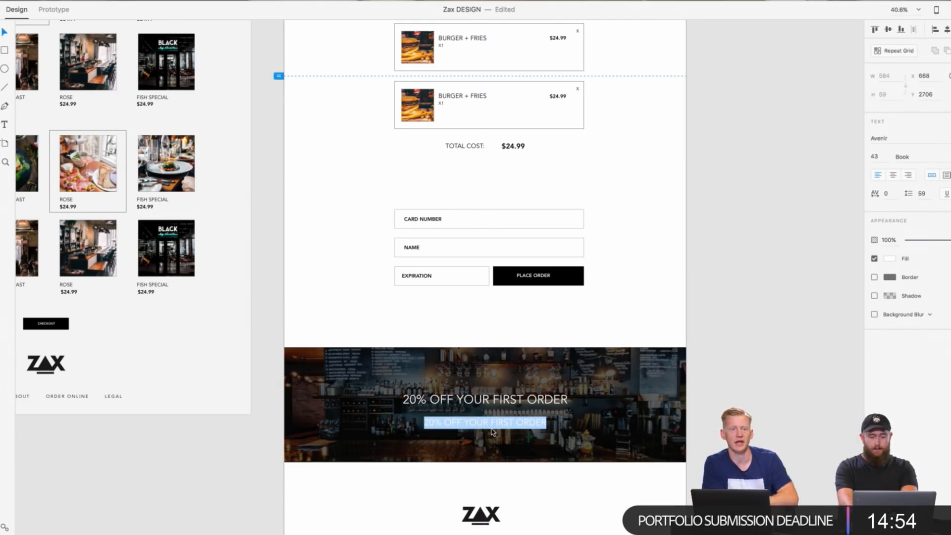
pyautogui.write('USE CODE ')
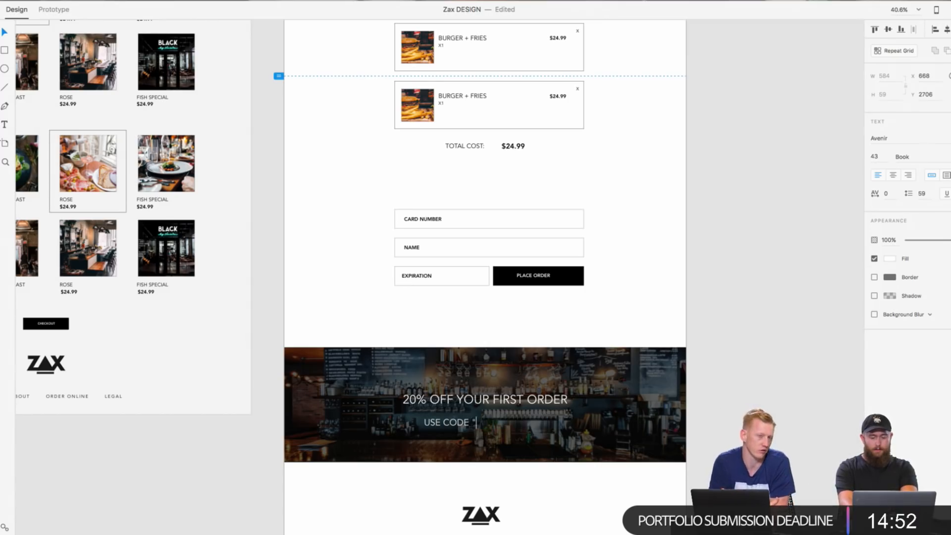
pyautogui.write('“ZAX')
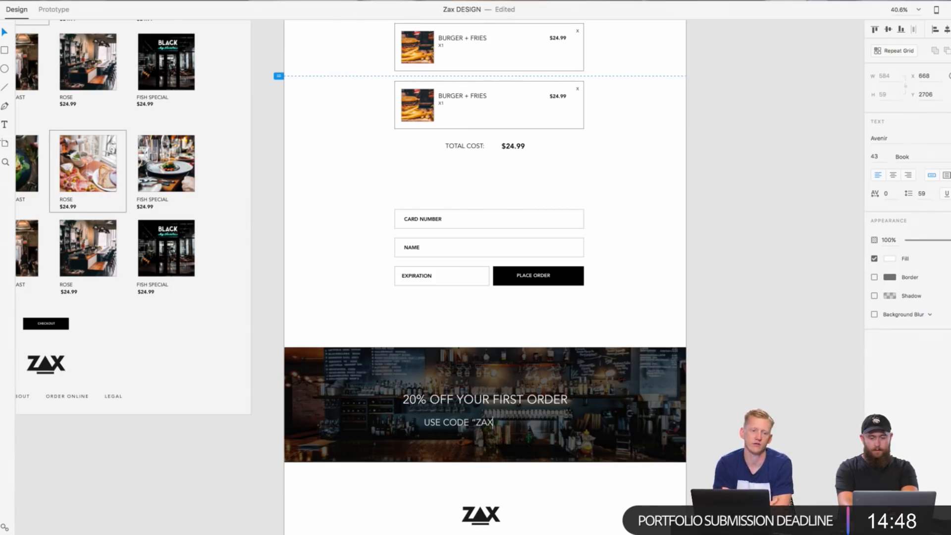
pyautogui.write(' STARTER”')
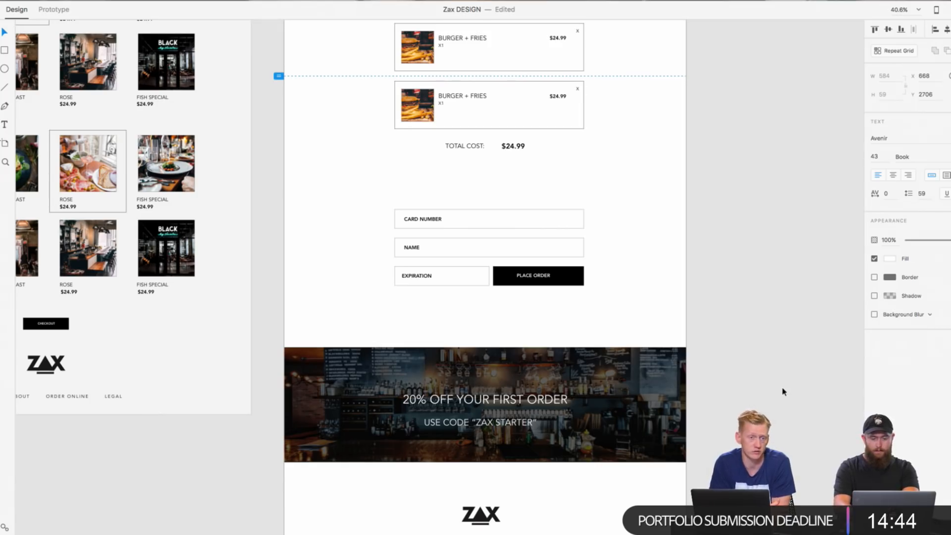
pyautogui.press('Escape')
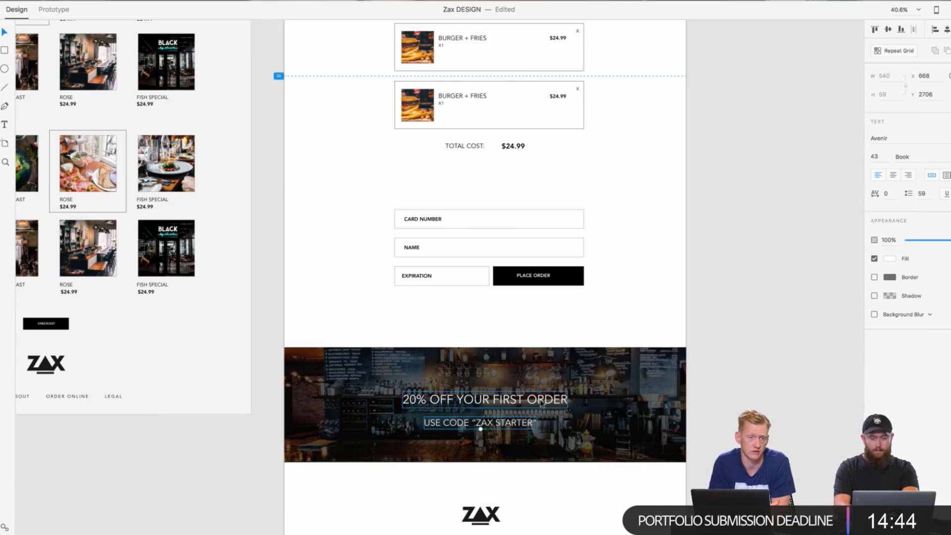
# Step: Center the two promo lines on each other and shift them up slightly within the Cart banner
pyautogui.moveTo(530, 423); pyautogui.dragTo(545, 396)
pyautogui.click(768, 410)
pyautogui.click(549, 402)
pyautogui.keyDown('shift'); pyautogui.click(533, 422); pyautogui.keyUp('shift')
pyautogui.click(790, 403)
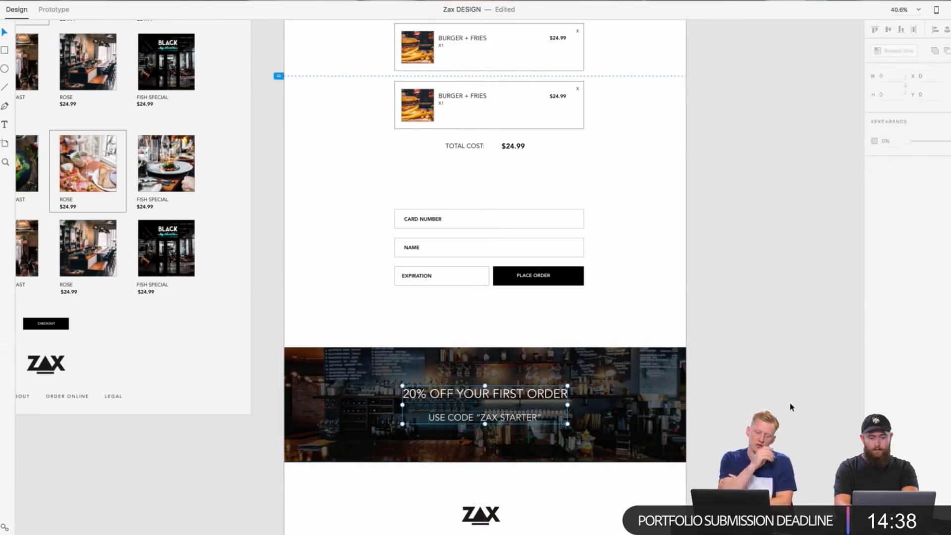
# Step: Move the Homepage footer's ZAX logo and link row up, closer to the reviews section
pyautogui.scroll(-5, 708, 441)
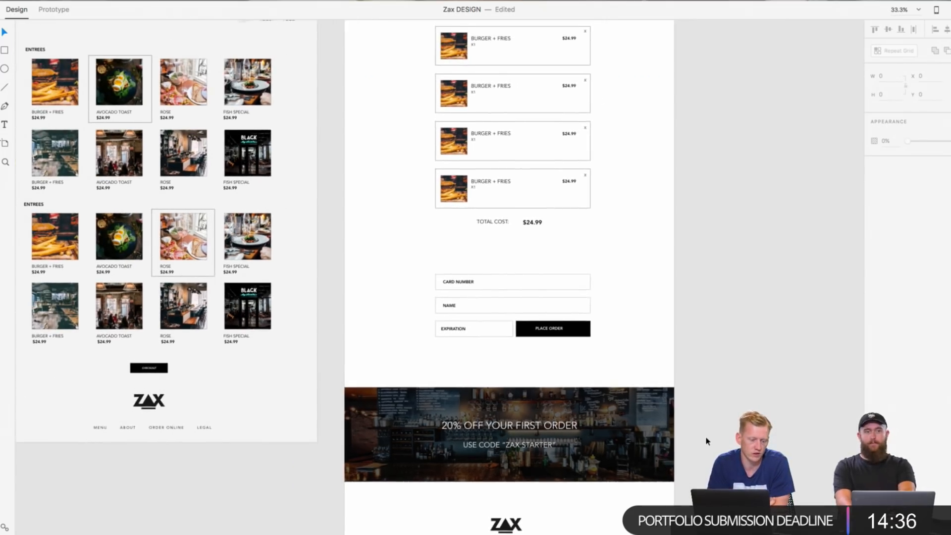
pyautogui.scroll(-5, 707, 441)
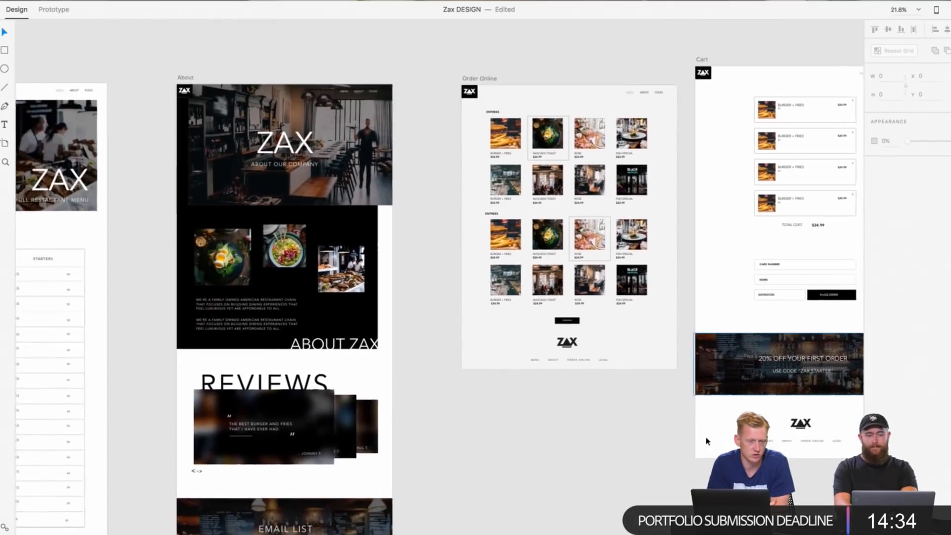
pyautogui.scroll(-2, 707, 441)
pyautogui.scroll(3, 707, 441)
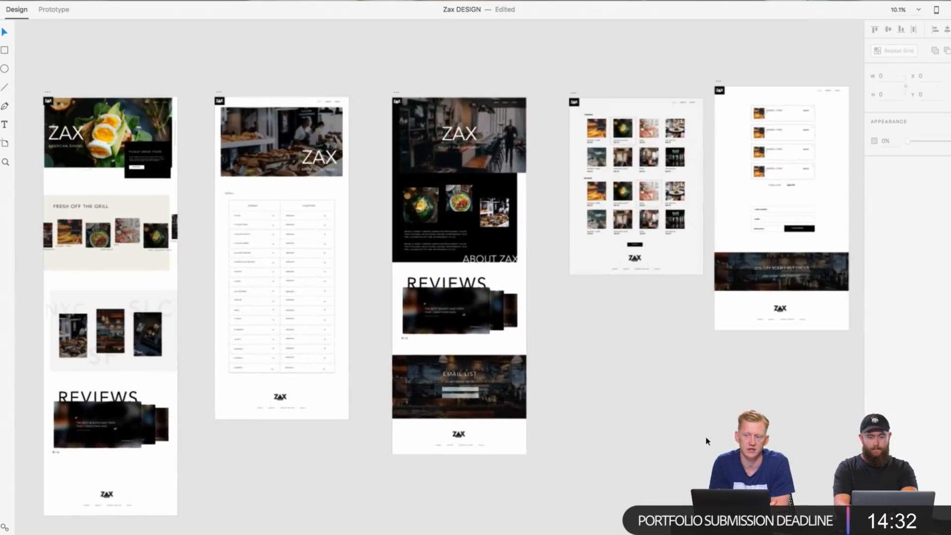
pyautogui.hscroll(3, 707, 441)
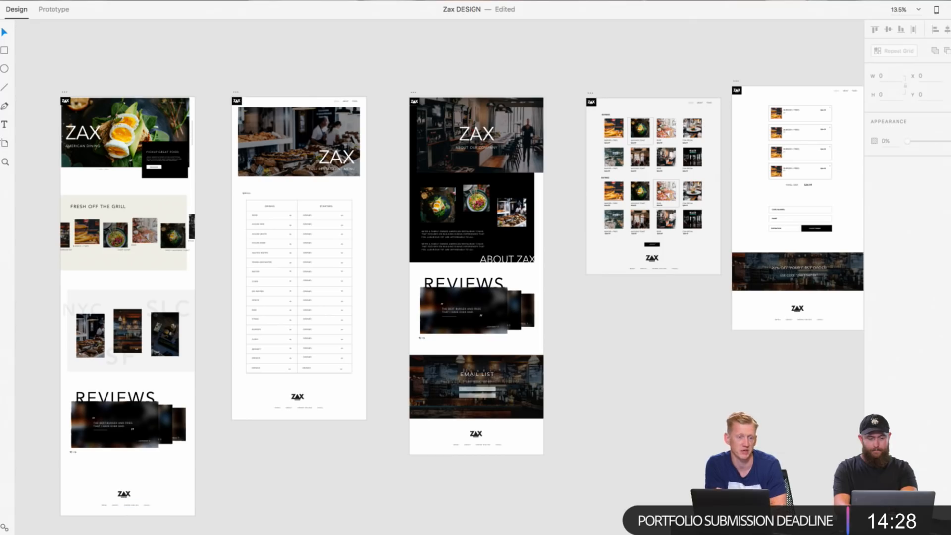
pyautogui.moveTo(182, 534); pyautogui.dragTo(97, 489)
pyautogui.click(128, 494)
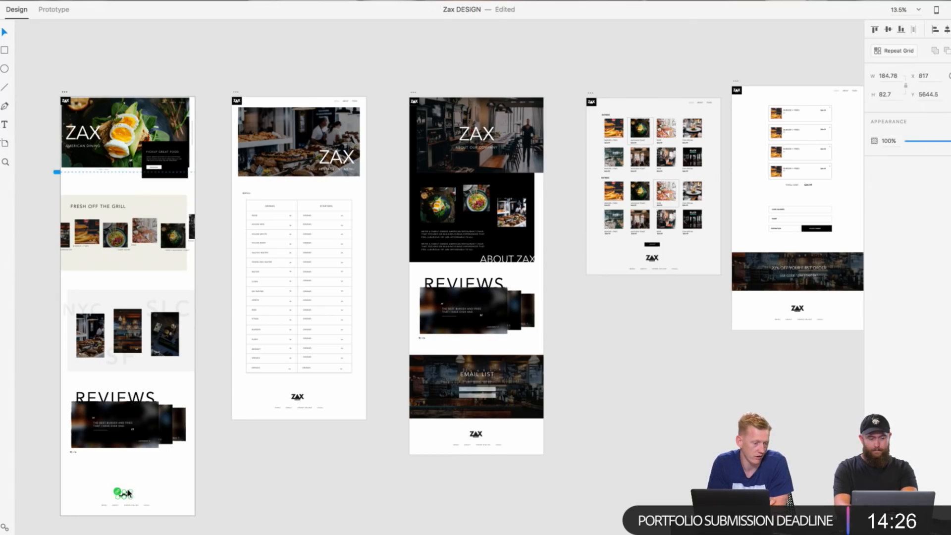
pyautogui.click(122, 474)
pyautogui.scroll(5, 123, 475)
pyautogui.scroll(-3, 122, 474)
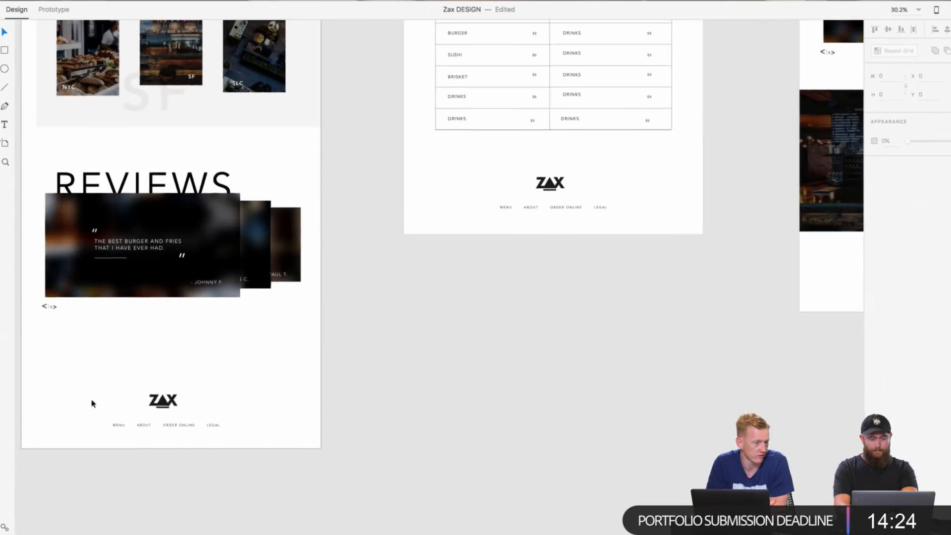
pyautogui.moveTo(90, 375); pyautogui.dragTo(253, 448)
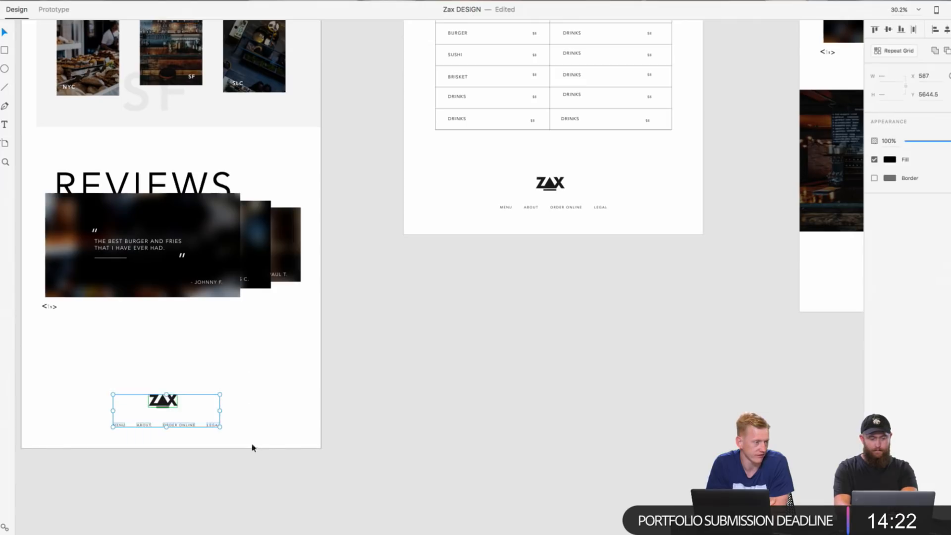
pyautogui.moveTo(210, 426); pyautogui.dragTo(212, 394)
pyautogui.click(209, 427)
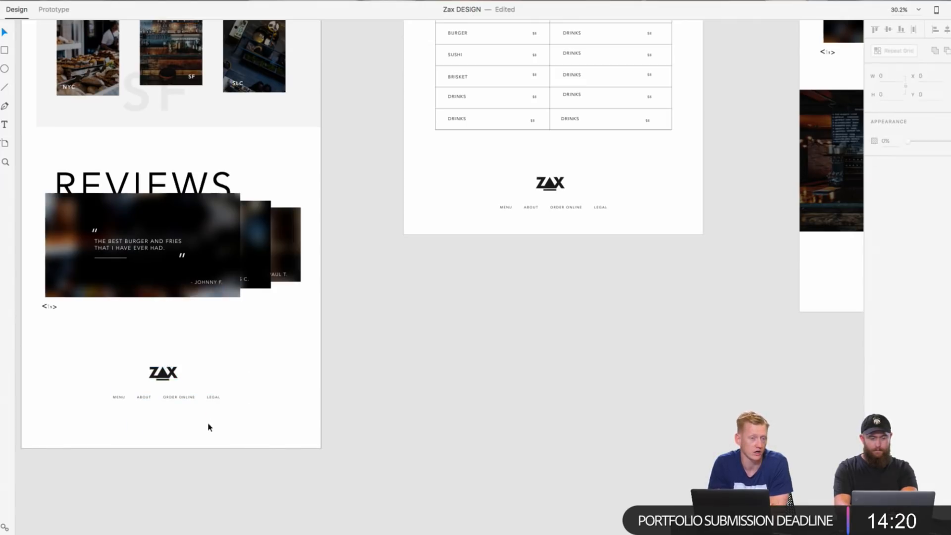
# Step: Shorten the Homepage artboard from its bottom edge to a height of about 5779 px
pyautogui.click(167, 439)
pyautogui.moveTo(169, 451); pyautogui.dragTo(172, 416)
pyautogui.click(172, 446)
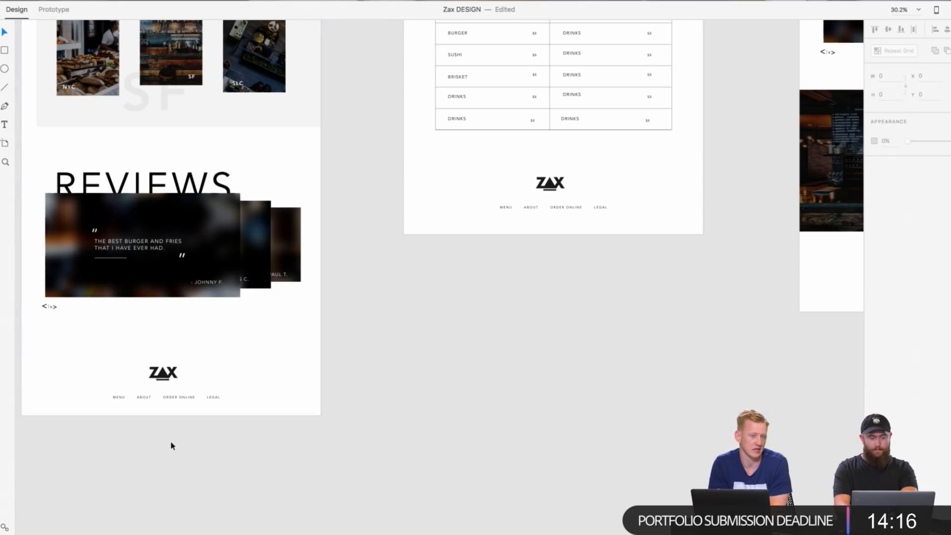
# Step: Raise the Homepage footer logo and links slightly further and trim the artboard's bottom edge to match
pyautogui.moveTo(254, 422); pyautogui.dragTo(122, 363)
pyautogui.click(263, 422)
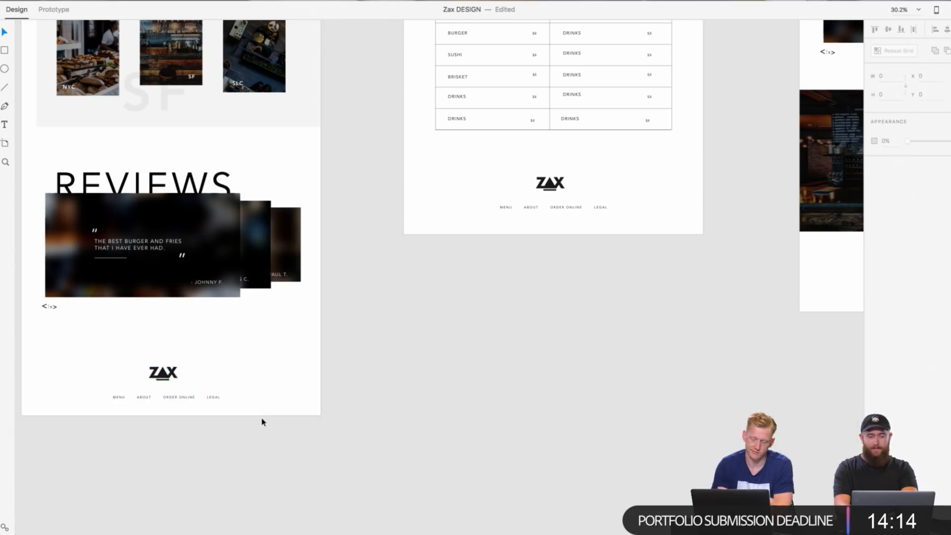
pyautogui.moveTo(262, 422); pyautogui.dragTo(162, 364)
pyautogui.click(142, 399)
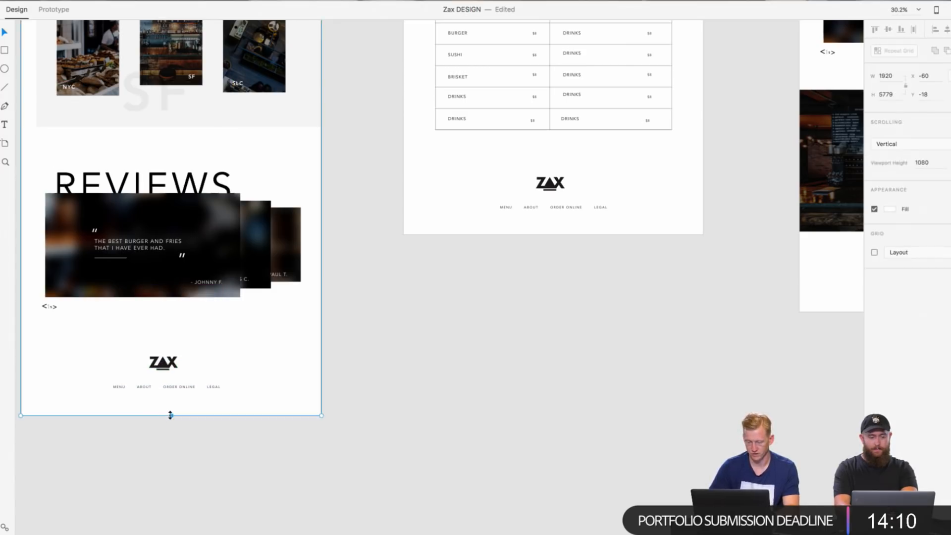
pyautogui.moveTo(171, 415); pyautogui.dragTo(170, 405)
pyautogui.click(463, 421)
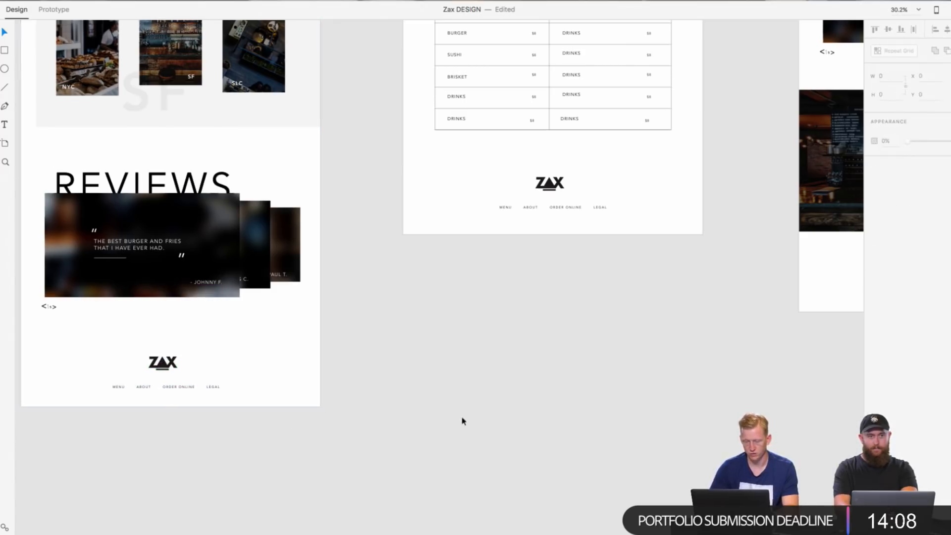
# Step: Review the layouts and footer spacing of the Full Menu, About, Order Online and Cart artboards
pyautogui.hscroll(4, 472, 407)
pyautogui.scroll(-2, 472, 407)
pyautogui.hscroll(5, 473, 407)
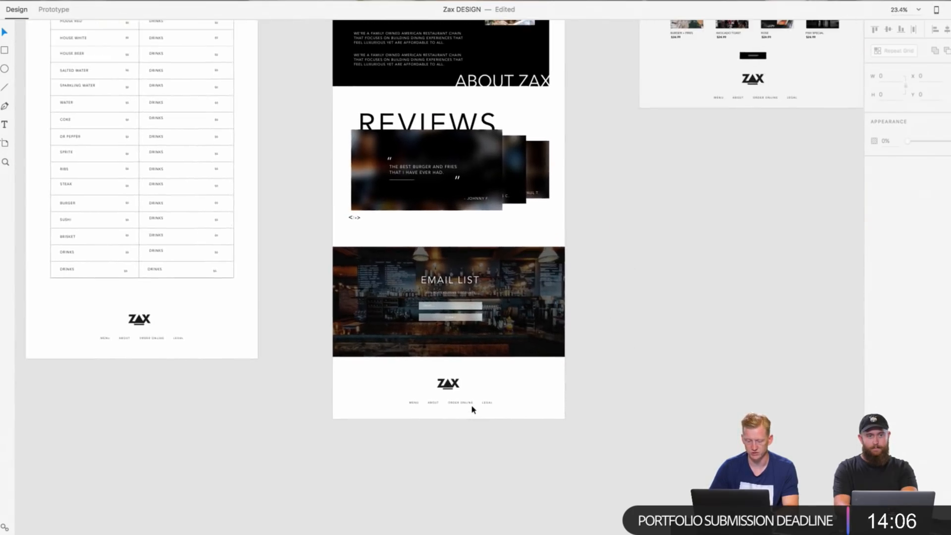
pyautogui.scroll(2, 472, 406)
pyautogui.hscroll(6, 472, 406)
pyautogui.scroll(2, 472, 406)
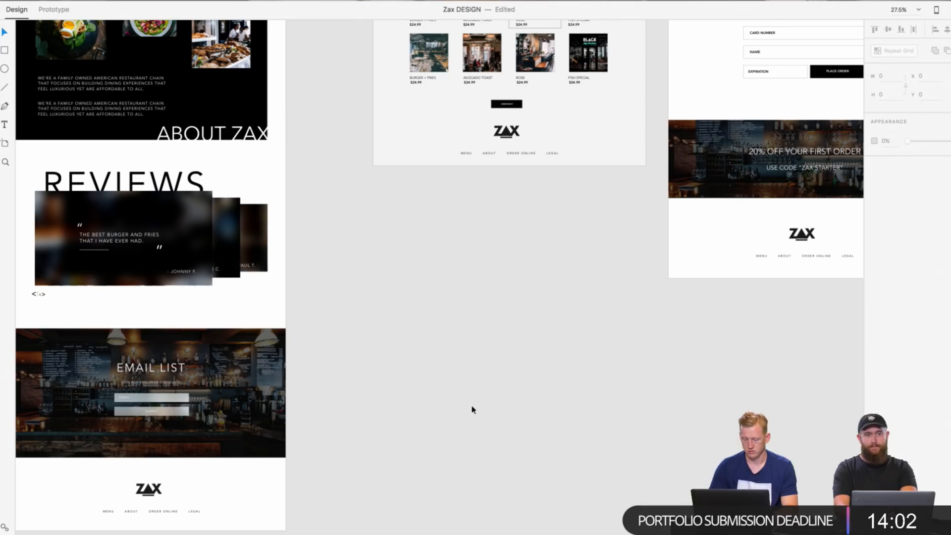
pyautogui.hscroll(7, 471, 404)
pyautogui.scroll(5, 471, 404)
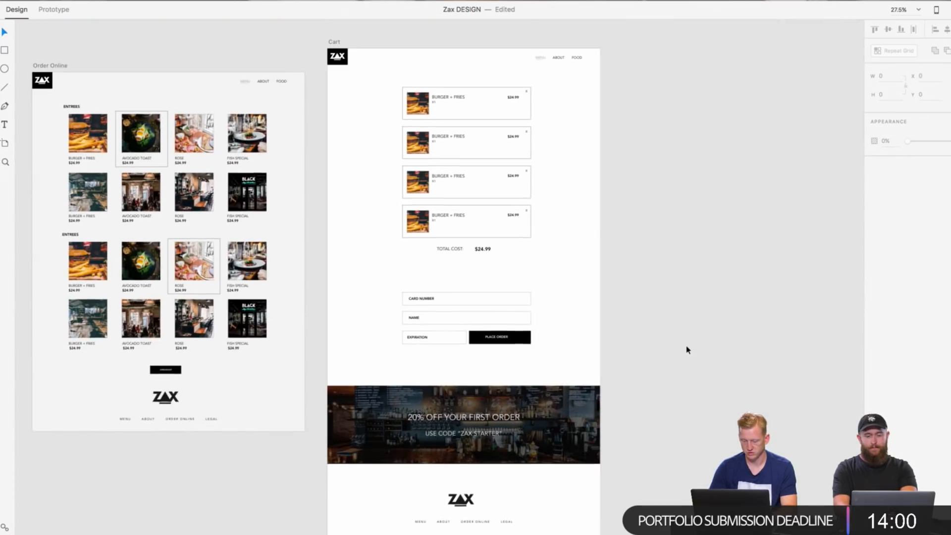
pyautogui.scroll(4, 616, 307)
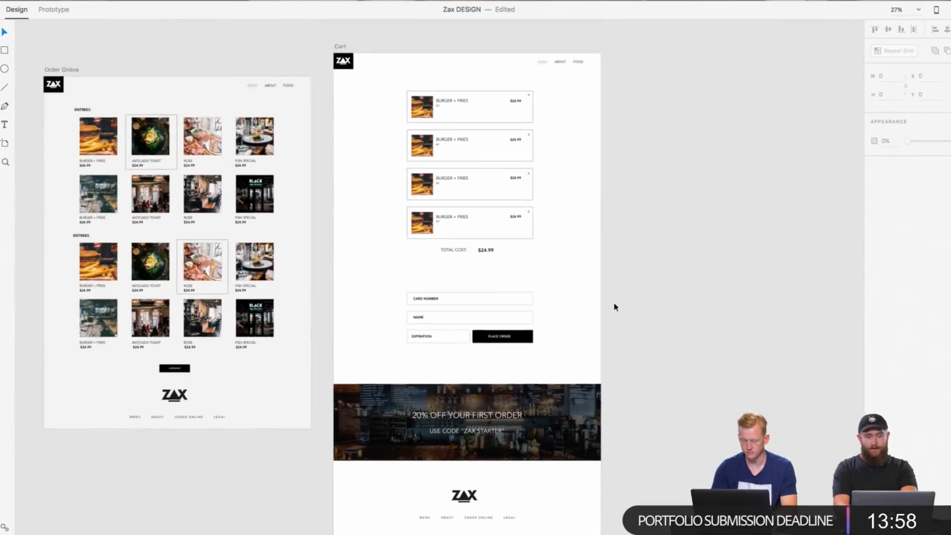
pyautogui.scroll(4, 616, 307)
pyautogui.hscroll(-4, 615, 307)
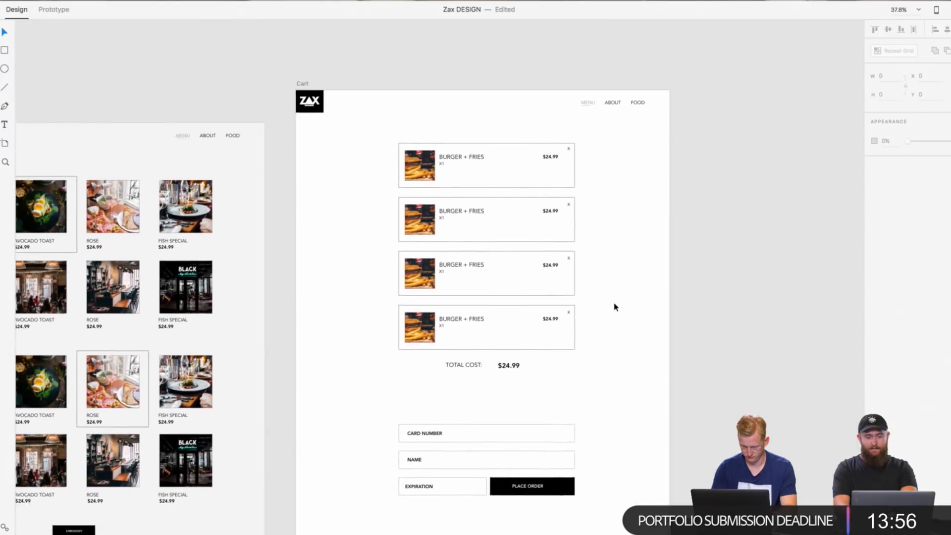
pyautogui.scroll(3, 615, 312)
pyautogui.scroll(-5, 615, 312)
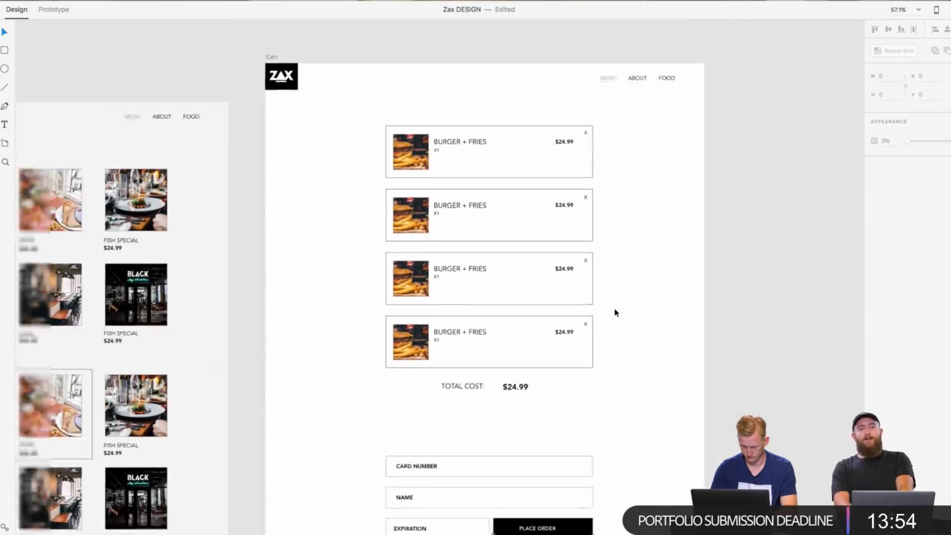
pyautogui.scroll(-3, 616, 312)
pyautogui.hscroll(2, 616, 312)
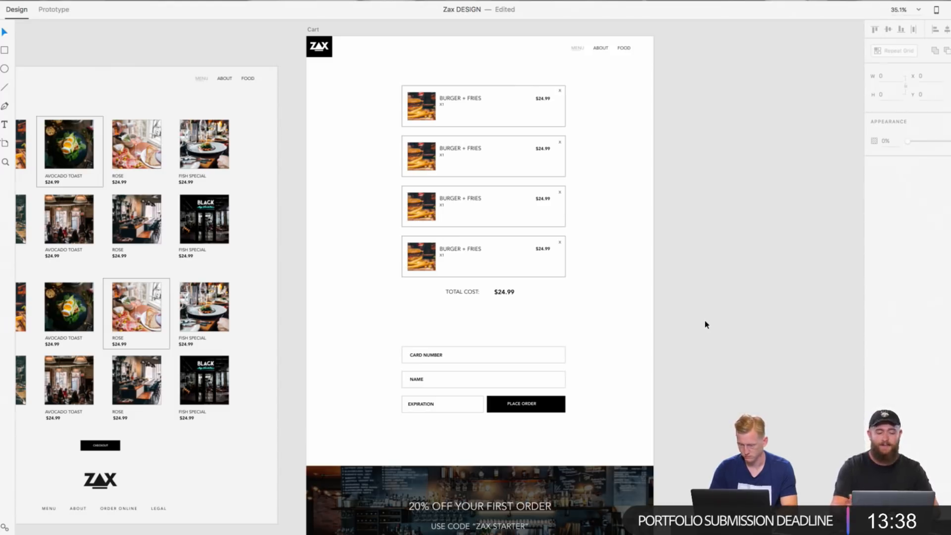
pyautogui.scroll(-3, 706, 325)
pyautogui.scroll(-3, 725, 293)
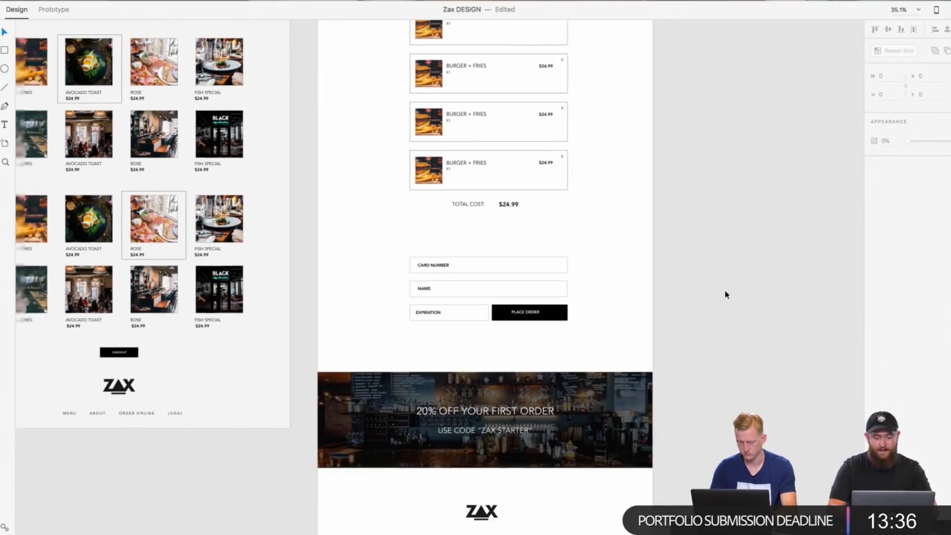
pyautogui.scroll(2, 726, 295)
pyautogui.scroll(-2, 726, 295)
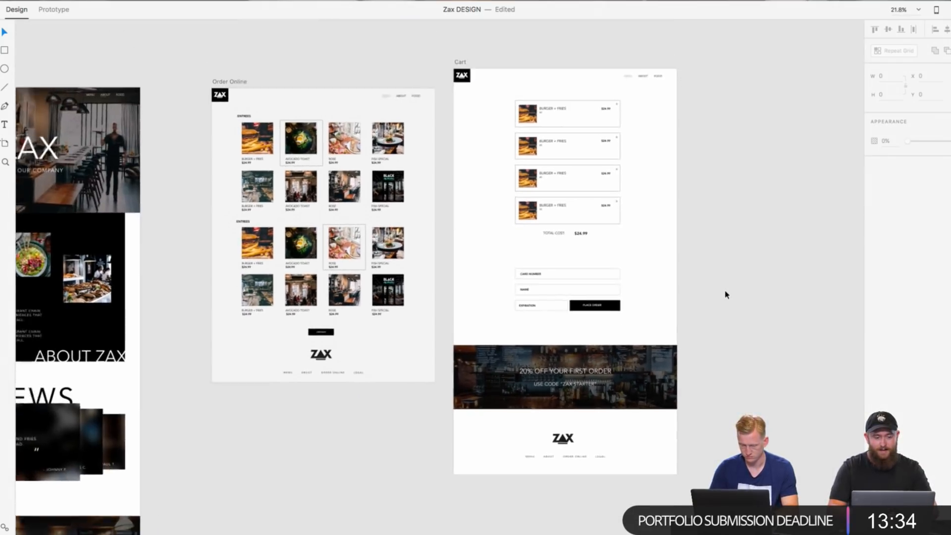
pyautogui.scroll(1, 726, 294)
pyautogui.hscroll(-3, 725, 294)
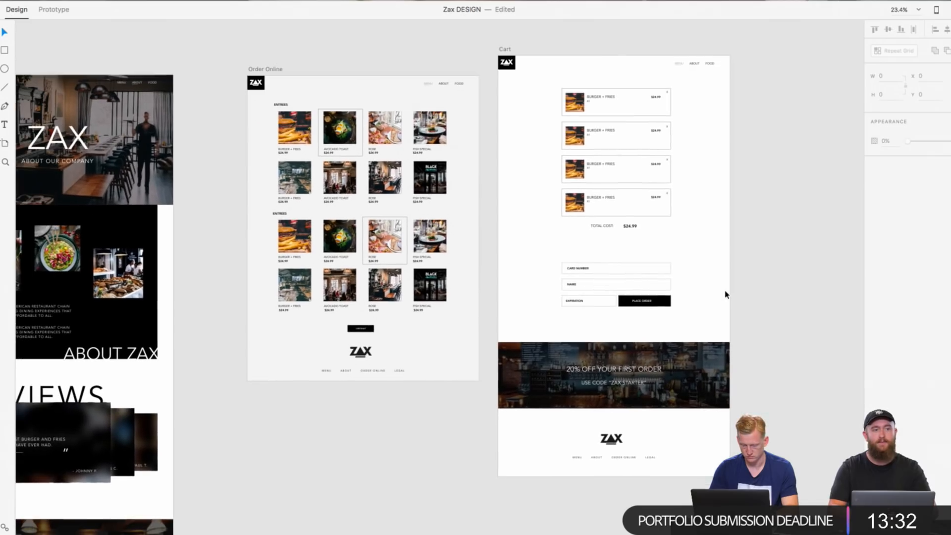
# Step: Darken the Cart promo banner by raising the opacity of its black overlay's fill colour
pyautogui.scroll(5, 654, 370)
pyautogui.scroll(-2, 653, 370)
pyautogui.hscroll(3, 653, 371)
pyautogui.click(653, 371)
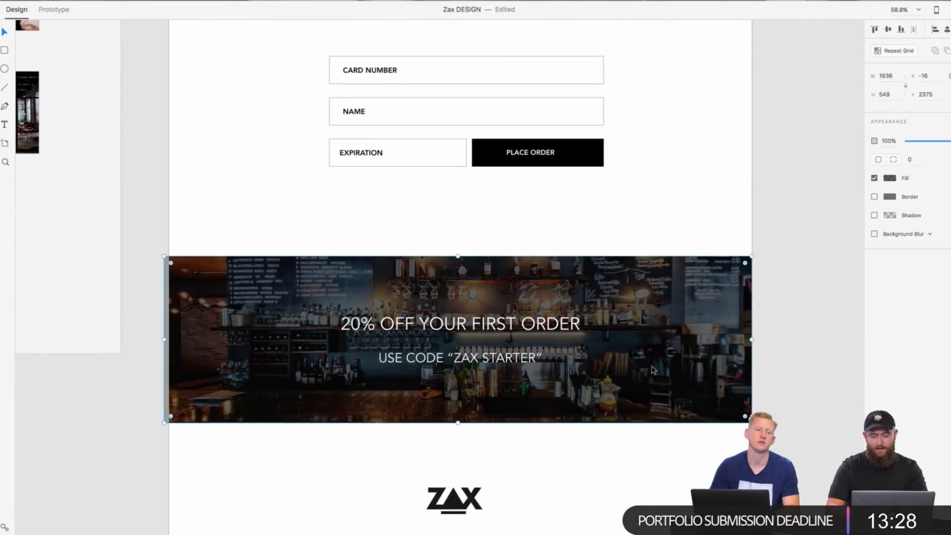
pyautogui.click(891, 178)
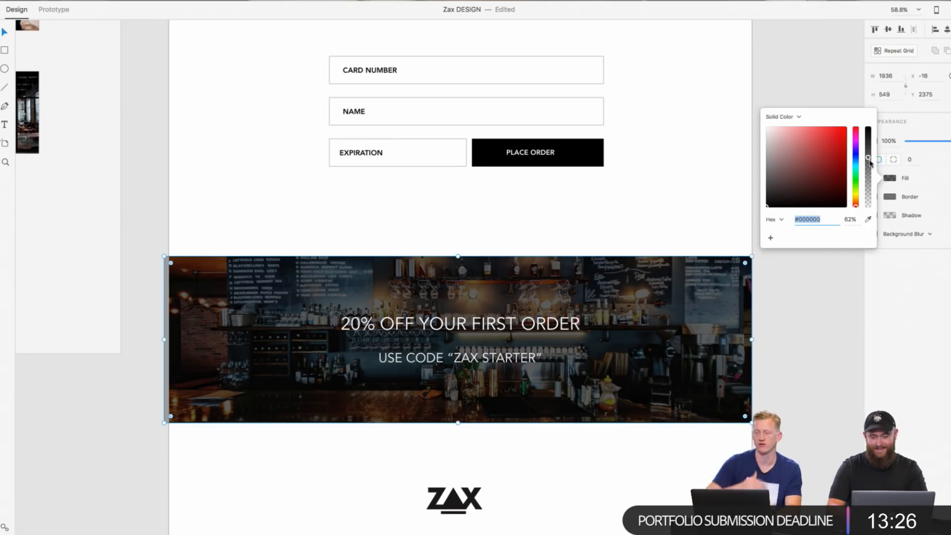
pyautogui.click(869, 154)
pyautogui.click(810, 354)
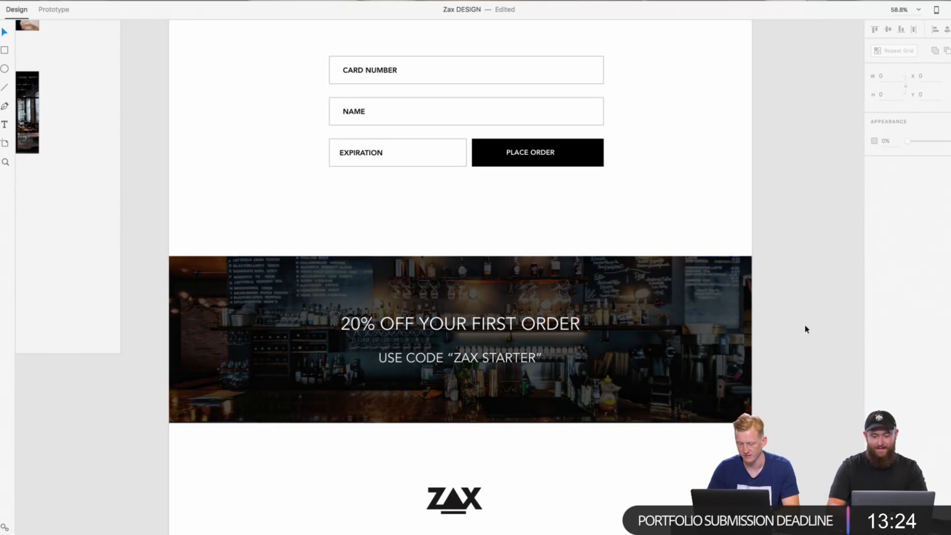
pyautogui.scroll(-3, 806, 329)
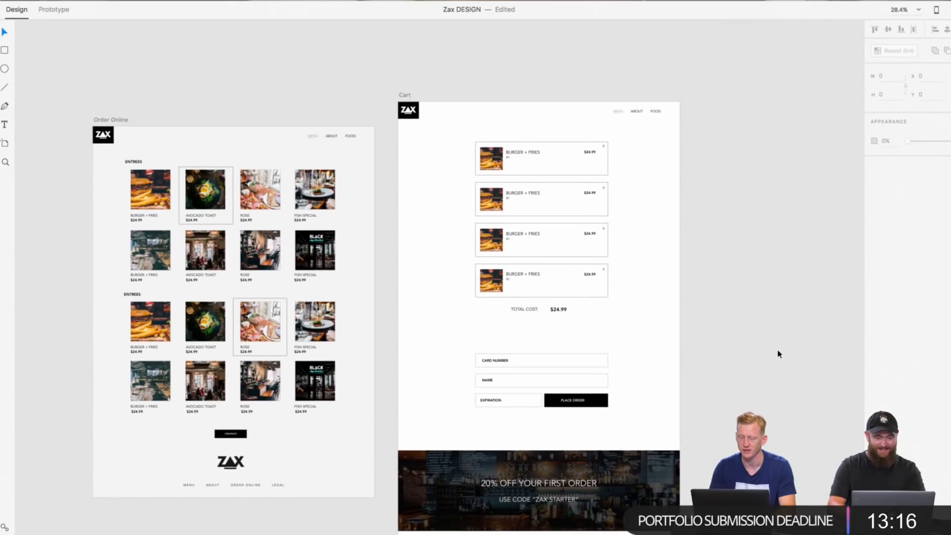
# Step: Replace the second Cart item's photo with the salad bowl image from the Zac's Images folder
pyautogui.scroll(-3, 779, 354)
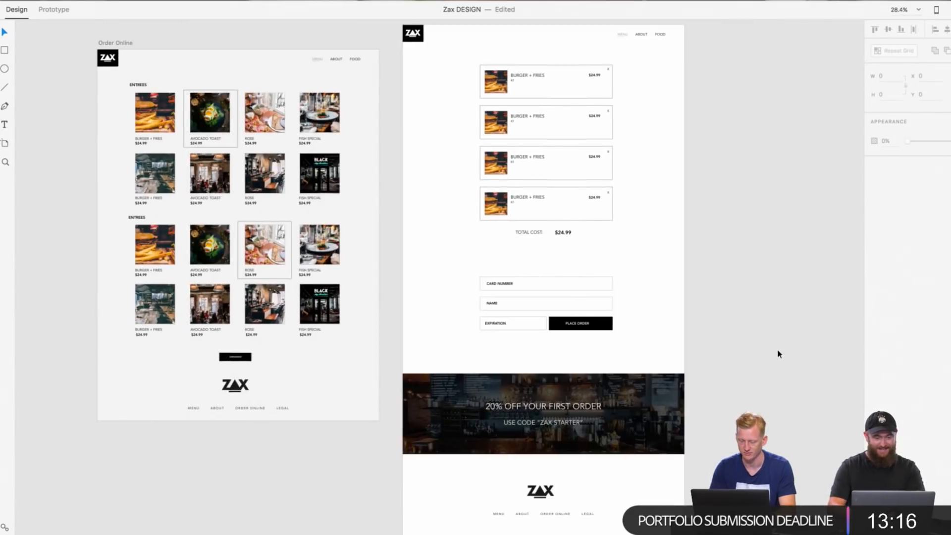
pyautogui.scroll(5, 758, 331)
pyautogui.scroll(10, 758, 331)
pyautogui.hscroll(-4, 758, 331)
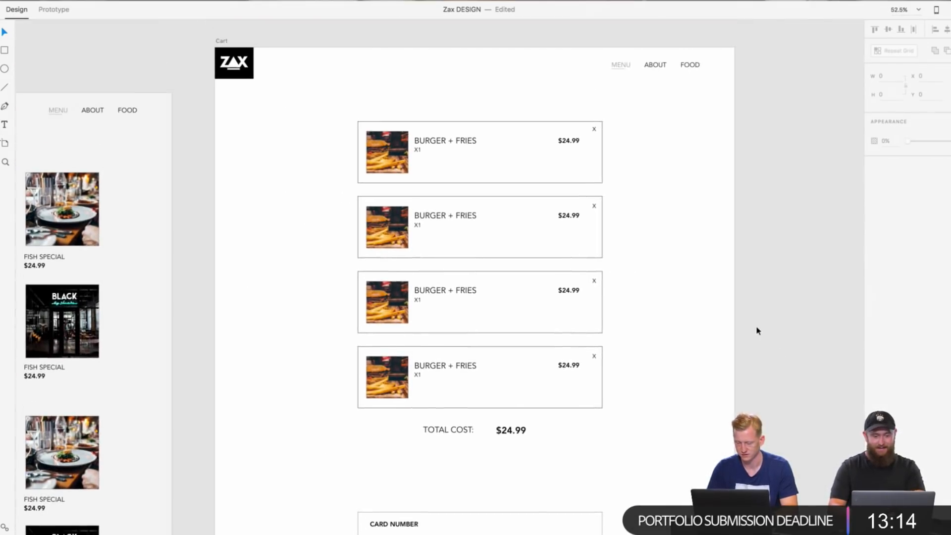
pyautogui.scroll(3, 630, 244)
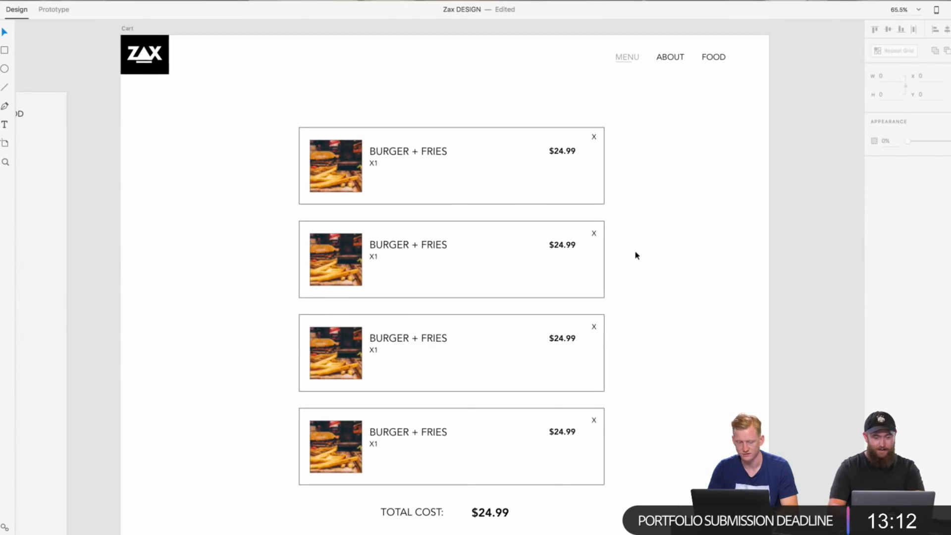
pyautogui.scroll(-5, 780, 250)
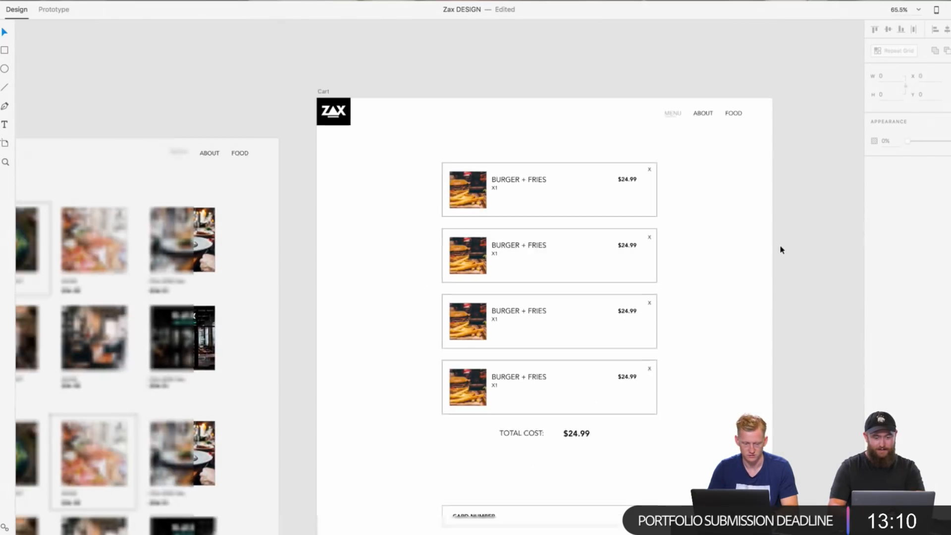
pyautogui.press('super+Tab')
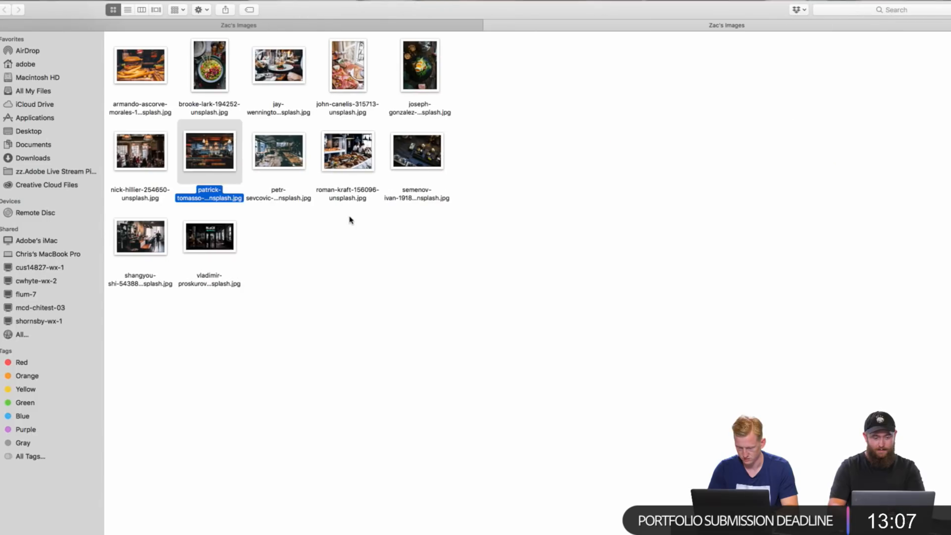
pyautogui.click(351, 220)
pyautogui.press('super+Tab')
pyautogui.moveTo(218, 77); pyautogui.dragTo(417, 238)
# Step: Fill the third Cart item's photo with the pink rosé table image and the fourth with the white plated dish image from Zac's Images
pyautogui.press('super+Tab')
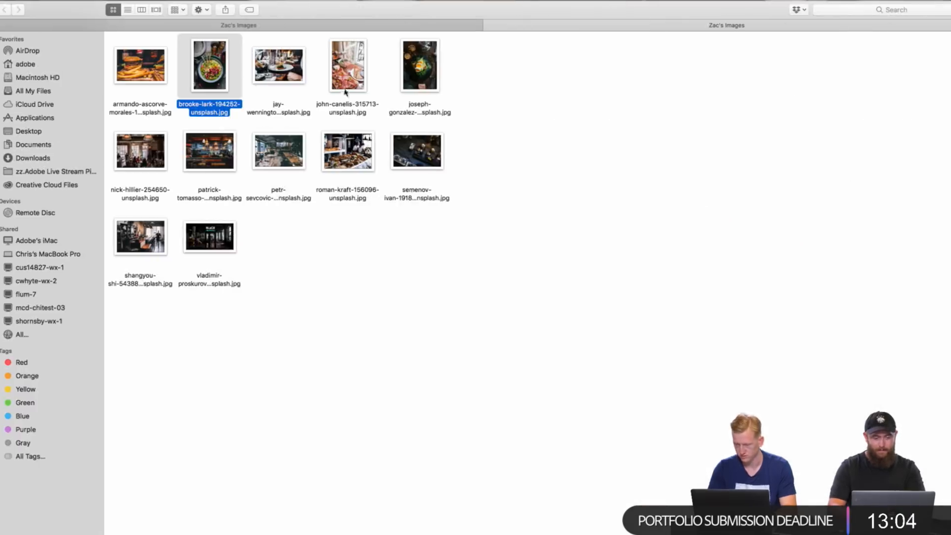
pyautogui.press('super+Tab')
pyautogui.moveTo(346, 92); pyautogui.dragTo(406, 304)
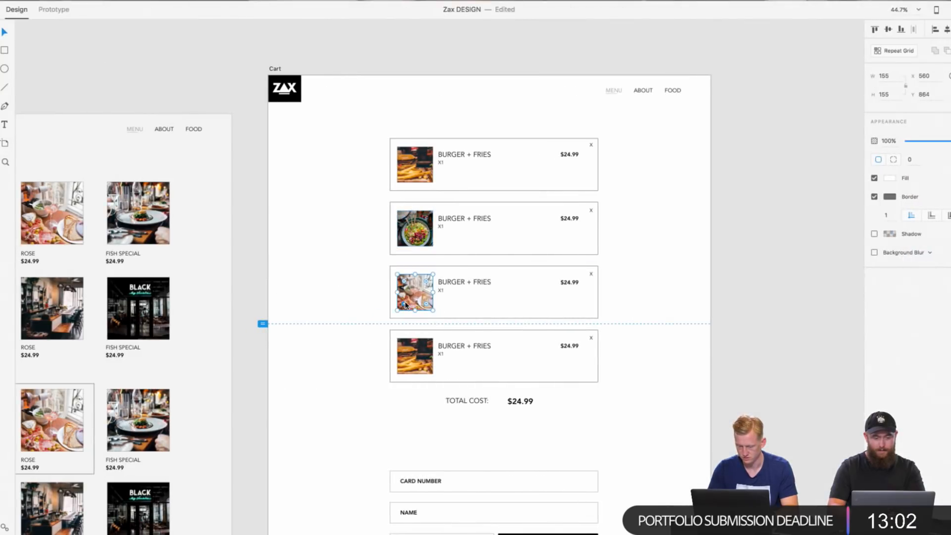
pyautogui.press('super+Tab')
pyautogui.moveTo(276, 69); pyautogui.dragTo(392, 364)
pyautogui.press('super+Tab')
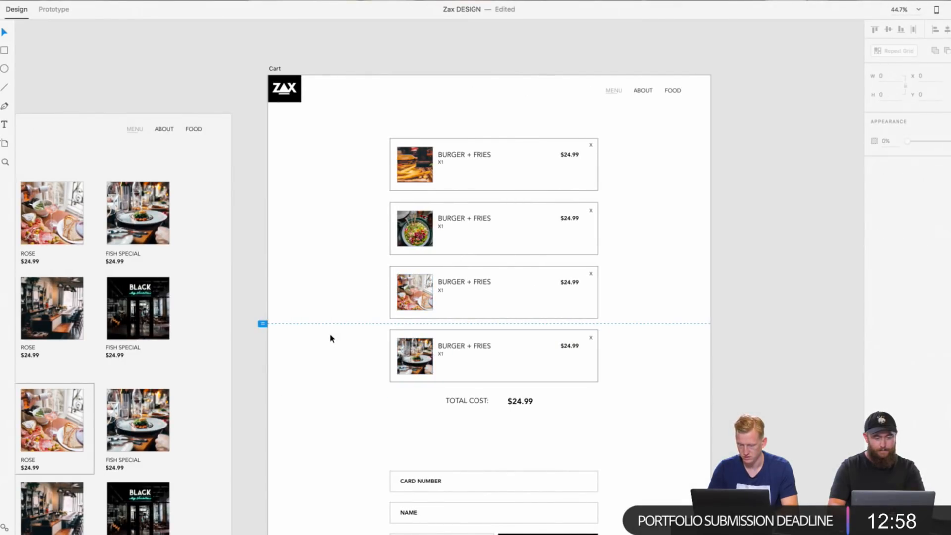
# Step: Rename the second, third and fourth Cart items as SALAD, ROSE and FISH
pyautogui.scroll(3, 338, 292)
pyautogui.doubleClick(527, 186)
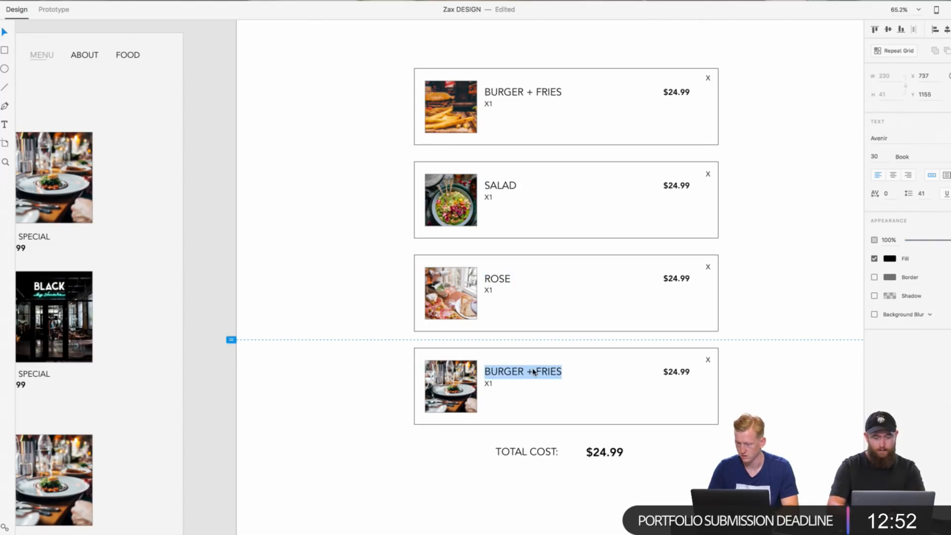
pyautogui.click(797, 477)
pyautogui.scroll(-3, 796, 477)
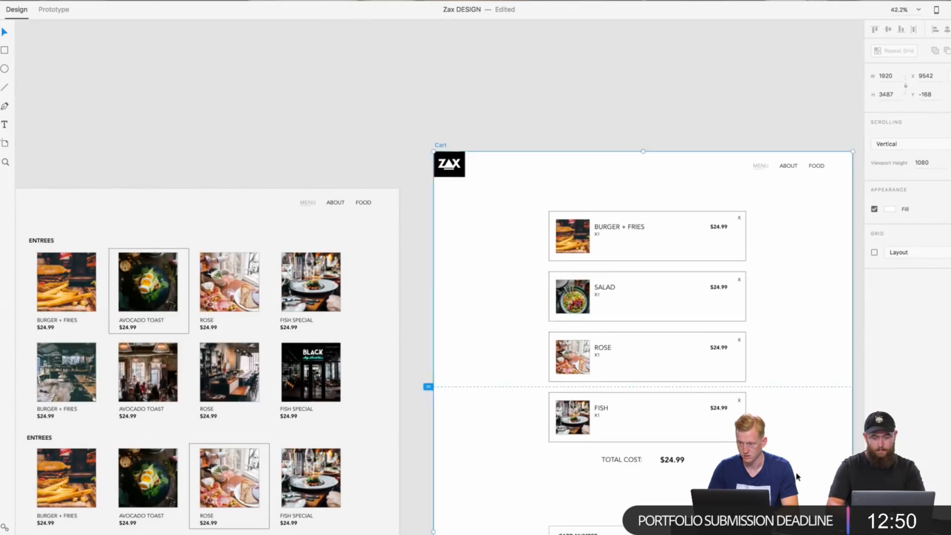
pyautogui.scroll(-2, 797, 476)
pyautogui.hscroll(2, 797, 476)
pyautogui.scroll(-2, 796, 478)
pyautogui.scroll(-1, 795, 479)
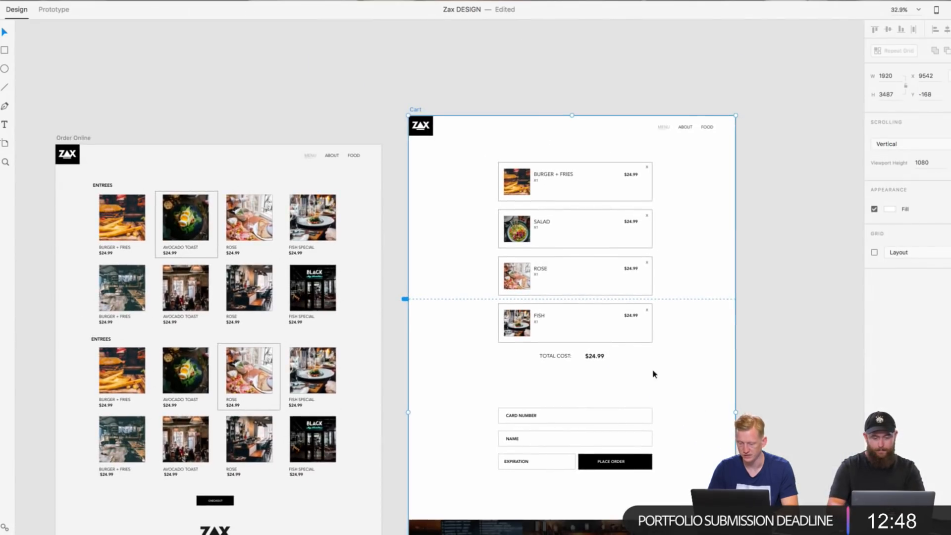
pyautogui.click(738, 374)
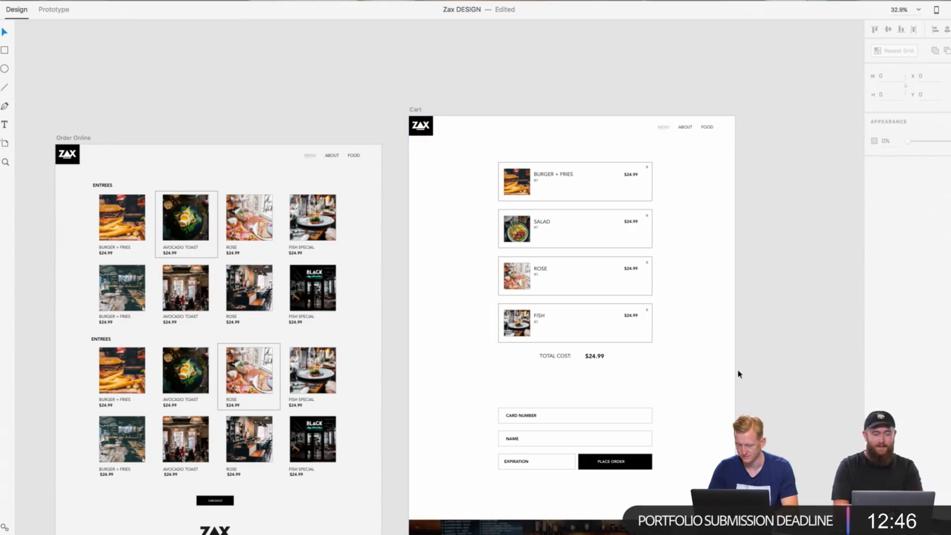
# Step: Swap the Name and Card Number fields in the Cart payment form so Name sits in the first row
pyautogui.scroll(-5, 739, 375)
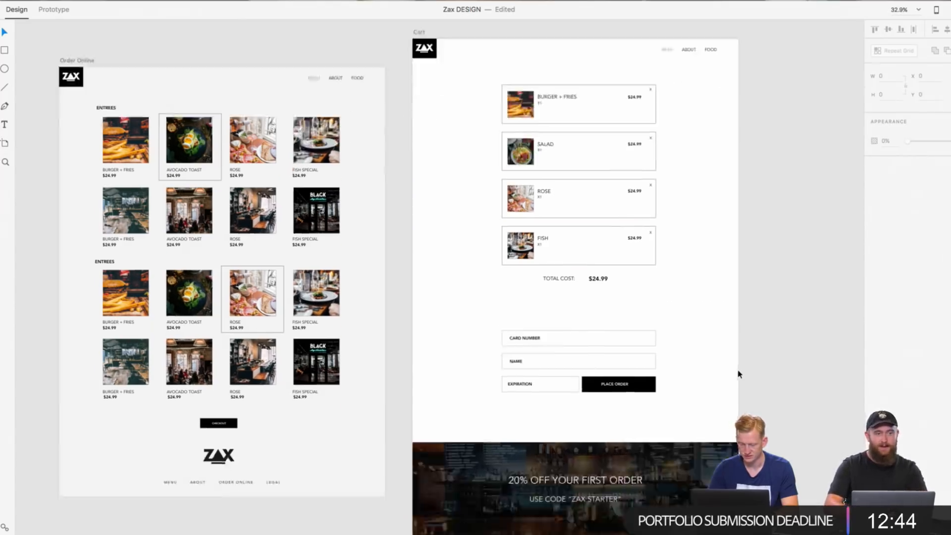
pyautogui.hscroll(1, 739, 374)
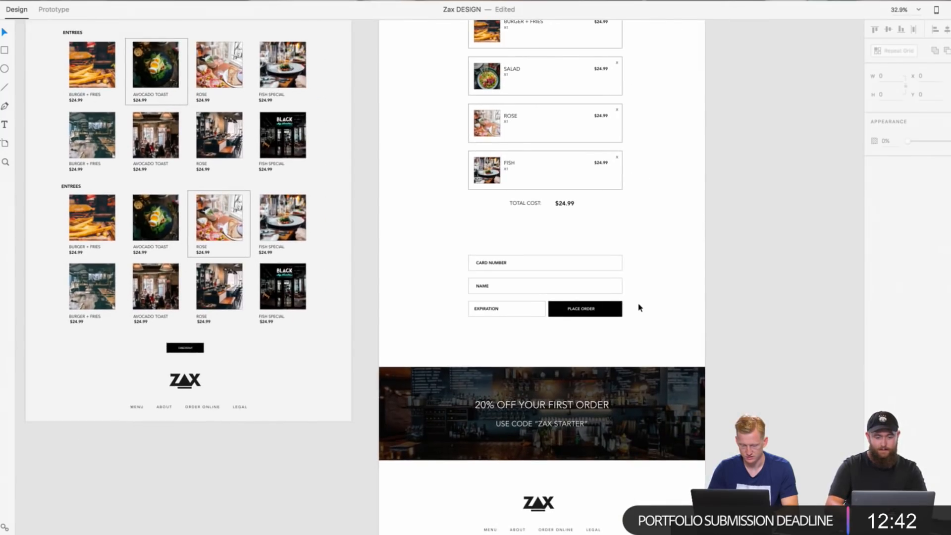
pyautogui.scroll(10, 639, 308)
pyautogui.scroll(1, 639, 308)
pyautogui.hscroll(-1, 639, 308)
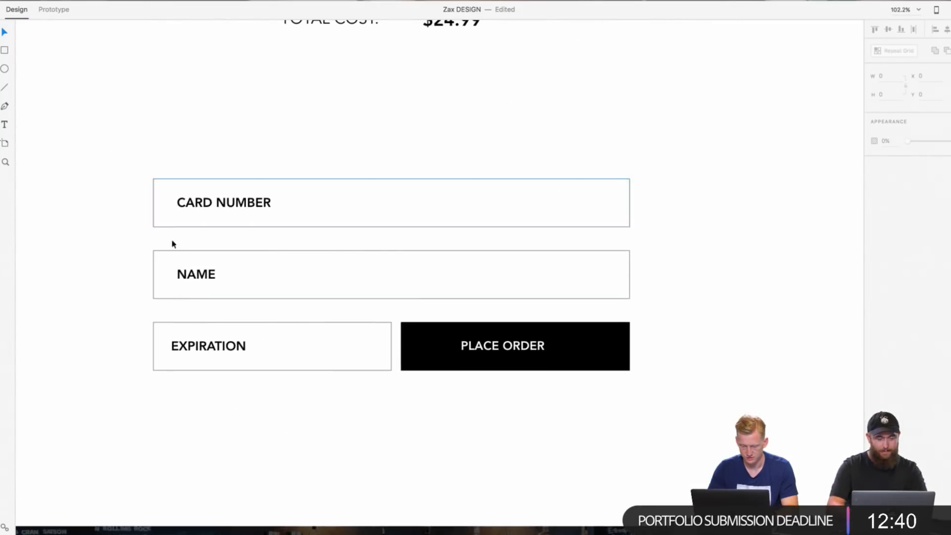
pyautogui.moveTo(134, 242); pyautogui.dragTo(593, 144)
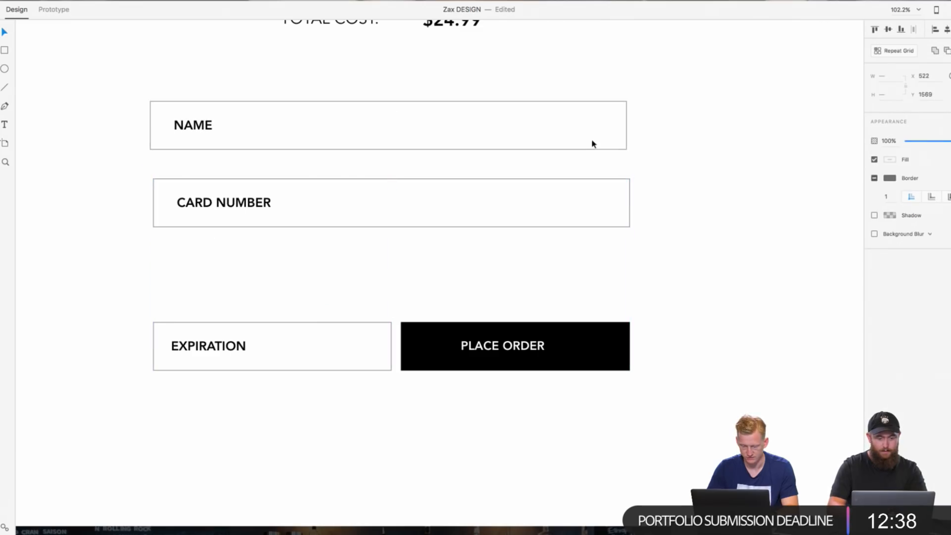
pyautogui.moveTo(623, 249); pyautogui.dragTo(146, 168)
pyautogui.moveTo(303, 201); pyautogui.dragTo(315, 279)
pyautogui.click(659, 190)
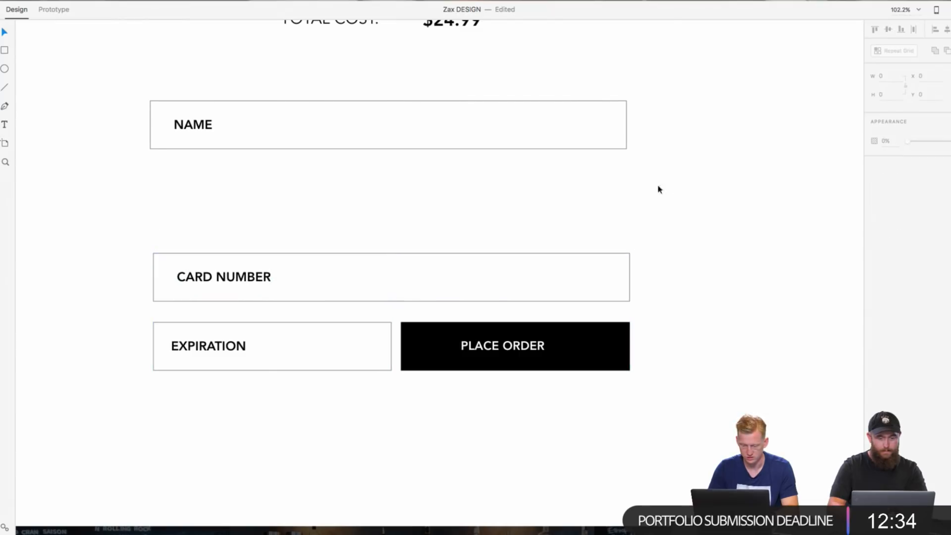
pyautogui.moveTo(659, 189); pyautogui.dragTo(159, 93)
pyautogui.moveTo(265, 112); pyautogui.dragTo(268, 192)
pyautogui.click(319, 151)
# Step: Duplicate the Total Cost label and price and place the copy just above the Name field, aligned with the form's left edge
pyautogui.scroll(-5, 320, 148)
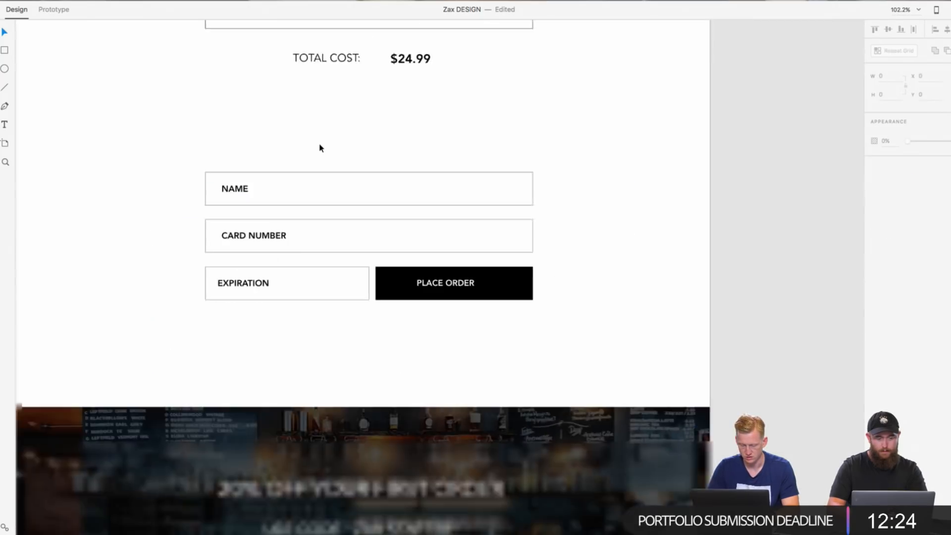
pyautogui.scroll(-5, 320, 148)
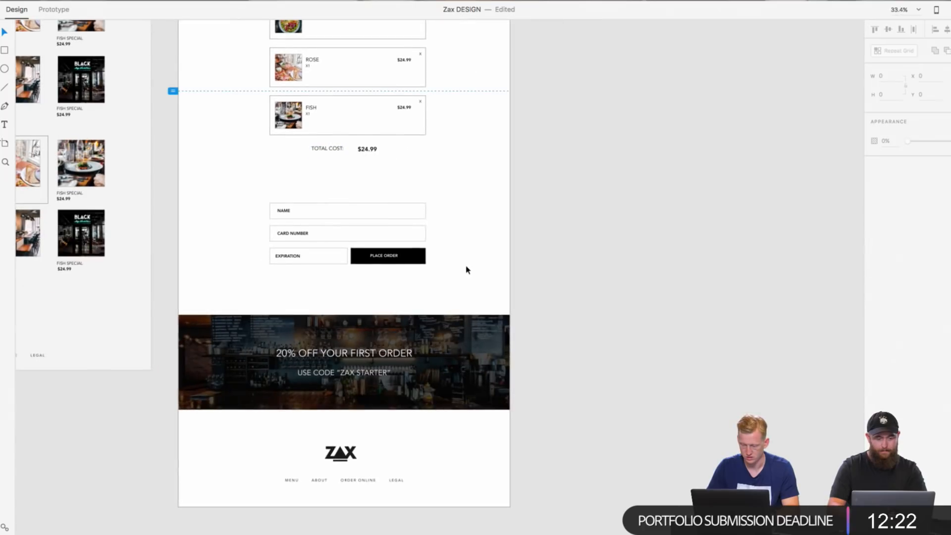
pyautogui.moveTo(465, 284); pyautogui.dragTo(308, 142)
pyautogui.rightClick(325, 148)
pyautogui.rightClick(566, 194)
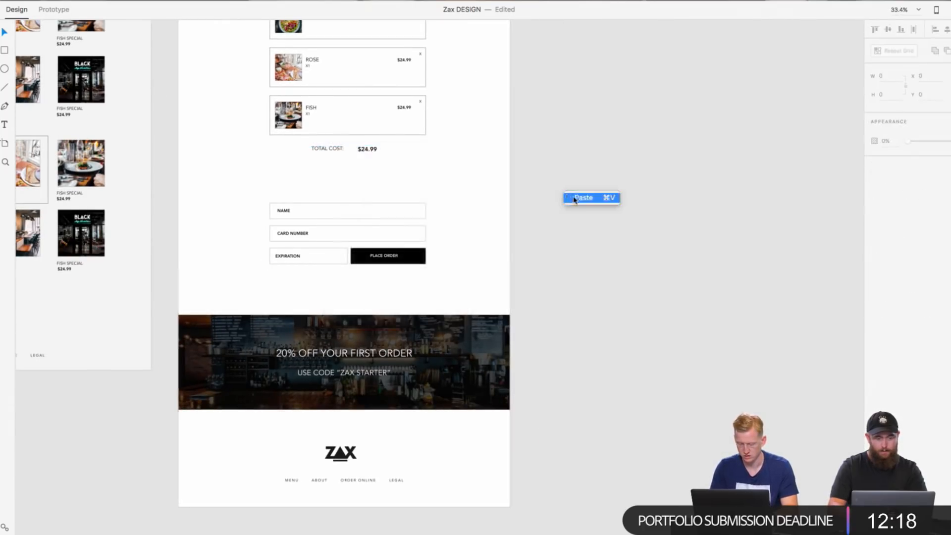
pyautogui.click(369, 150)
pyautogui.moveTo(369, 149); pyautogui.dragTo(357, 282)
pyautogui.moveTo(341, 200); pyautogui.dragTo(330, 191)
# Step: Change the copied Total Cost label above the payment form to AMOUNT TO BE CHARGED
pyautogui.scroll(5, 330, 191)
pyautogui.doubleClick(243, 196)
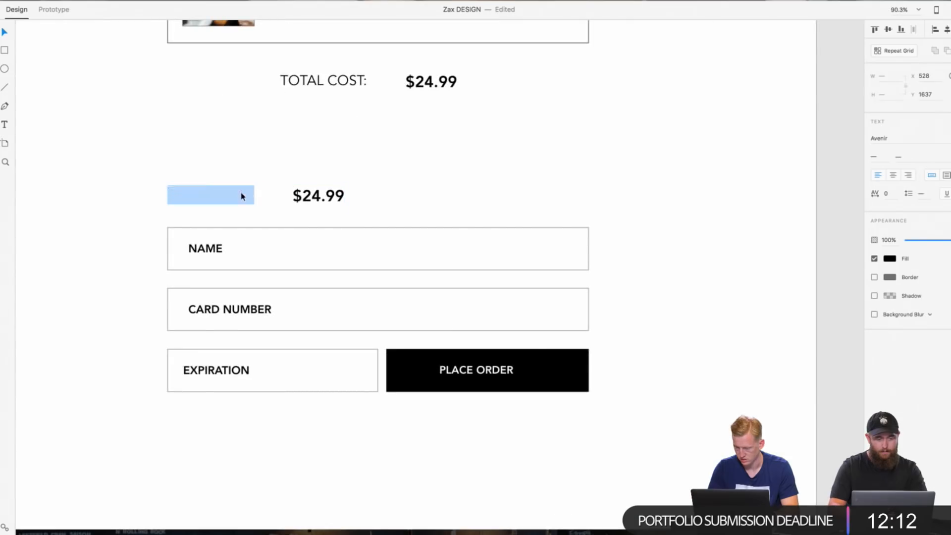
pyautogui.click(503, 164)
# Step: Align the AMOUNT TO BE CHARGED label with the form's left edge and place the copied price directly beside it
pyautogui.moveTo(303, 193); pyautogui.dragTo(222, 194)
pyautogui.moveTo(303, 196); pyautogui.dragTo(364, 200)
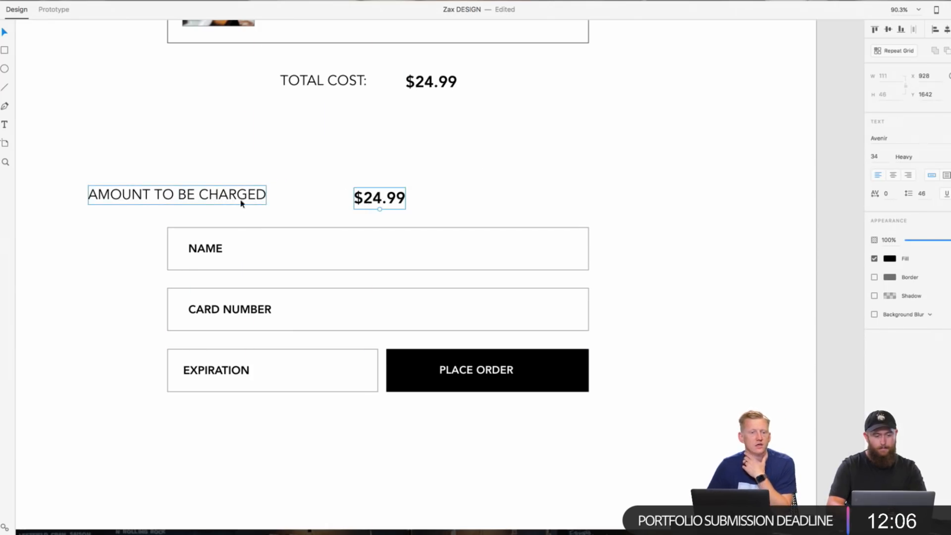
pyautogui.moveTo(241, 203); pyautogui.dragTo(310, 204)
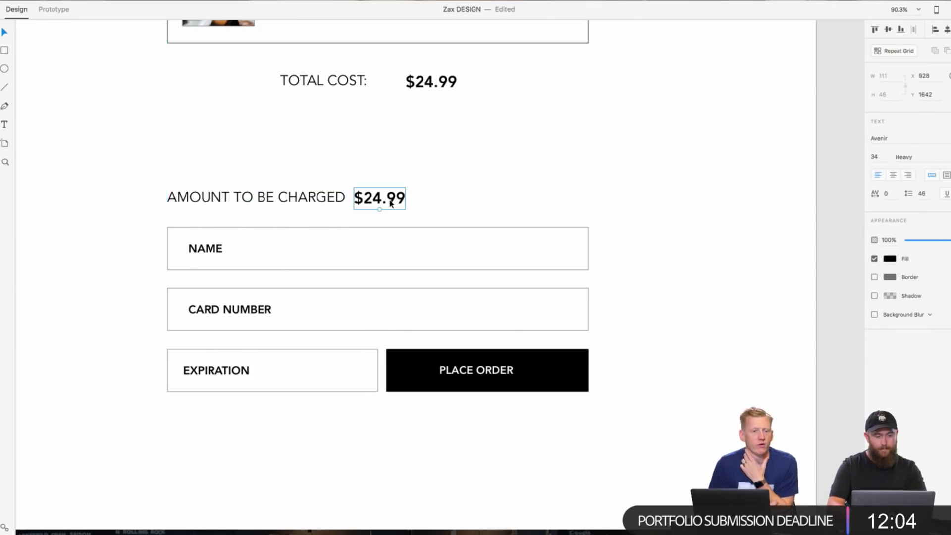
pyautogui.moveTo(391, 204); pyautogui.dragTo(392, 200)
pyautogui.click(479, 185)
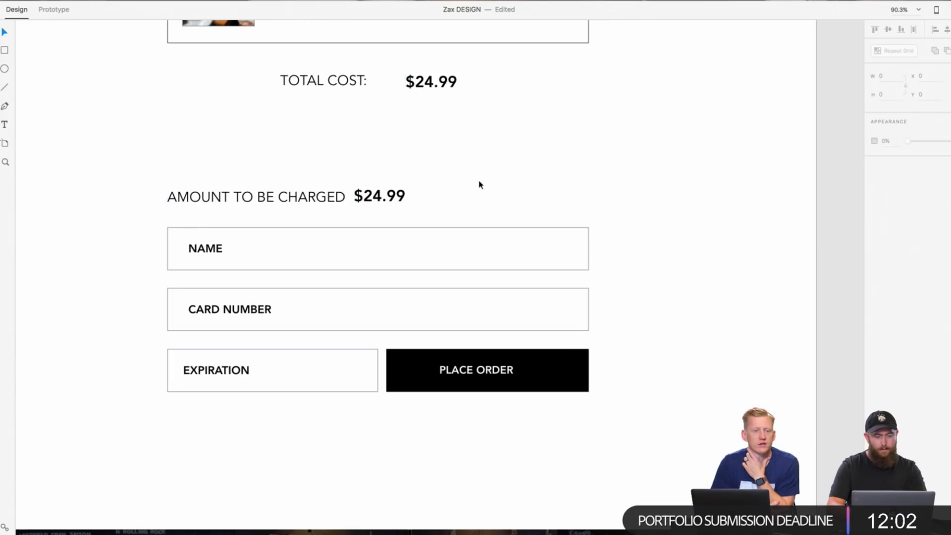
# Step: Add a colon to the AMOUNT TO BE CHARGED label and shift its price slightly right to restore the gap
pyautogui.doubleClick(341, 195)
pyautogui.click(342, 195)
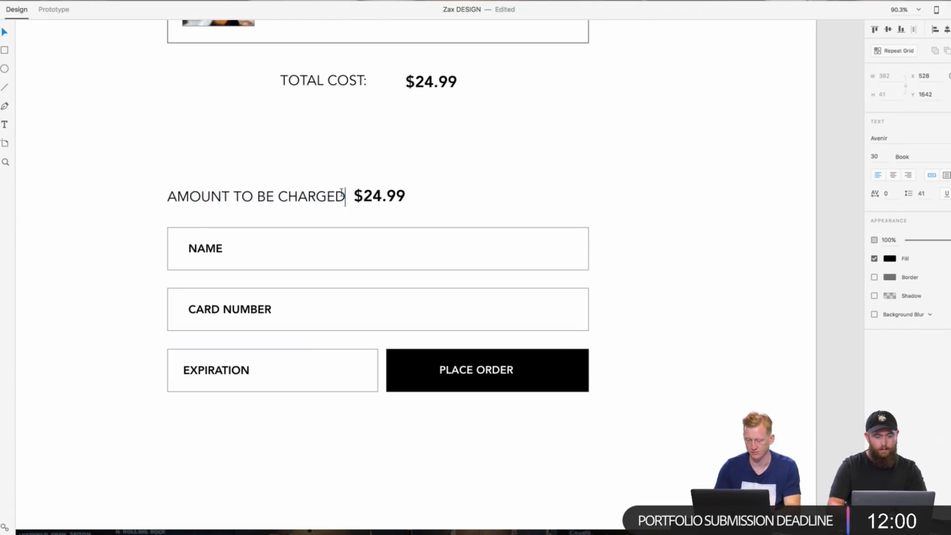
pyautogui.press('Escape')
pyautogui.click(505, 159)
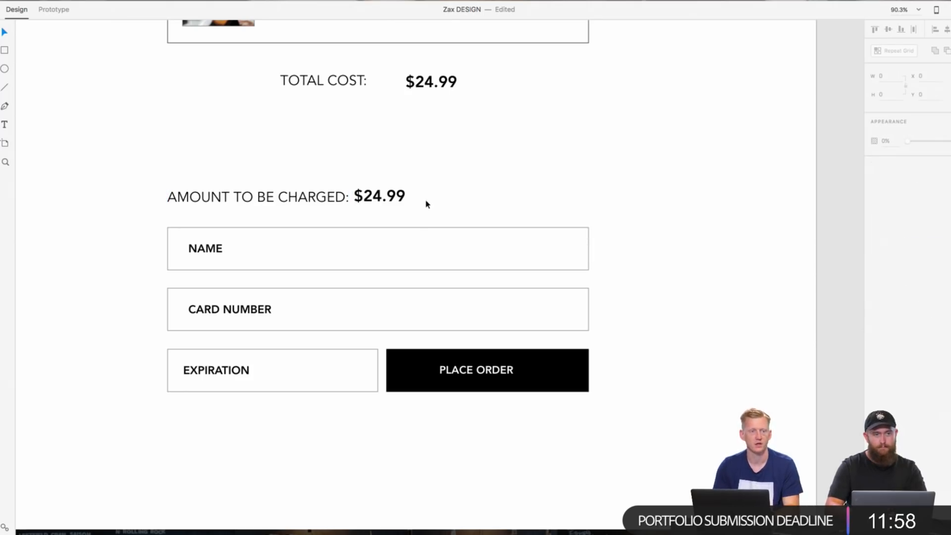
pyautogui.hscroll(-2, 427, 204)
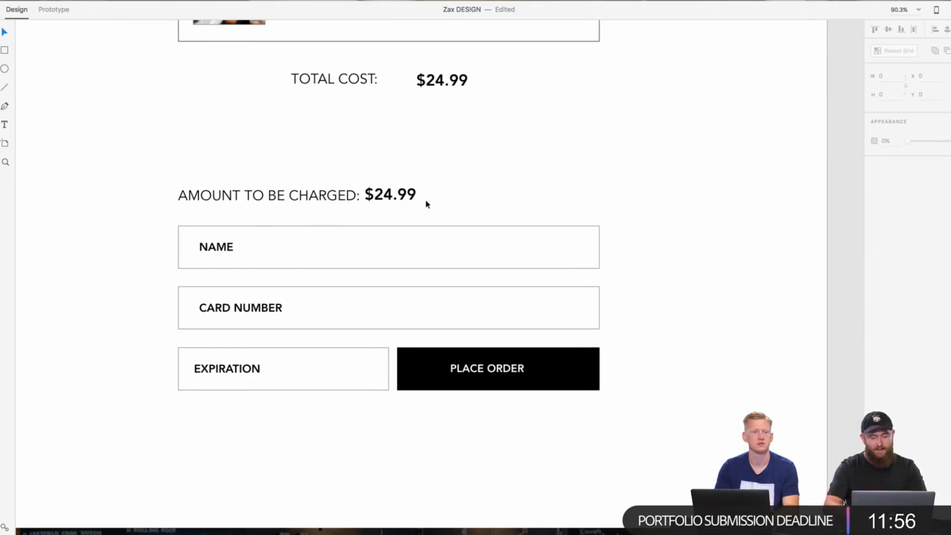
pyautogui.moveTo(403, 194)
pyautogui.mouseDown()
pyautogui.moveTo(417, 195)
pyautogui.moveTo(406, 195)
pyautogui.mouseUp()
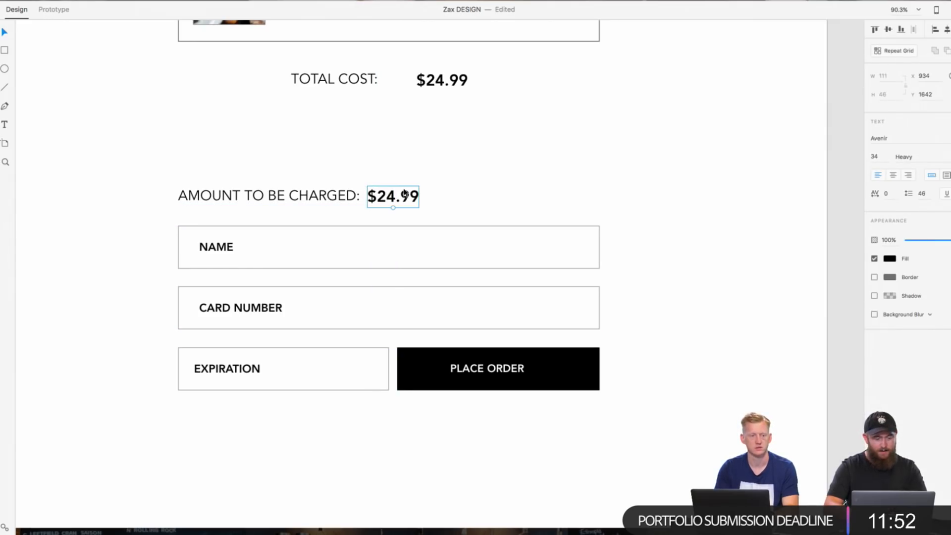
pyautogui.click(462, 194)
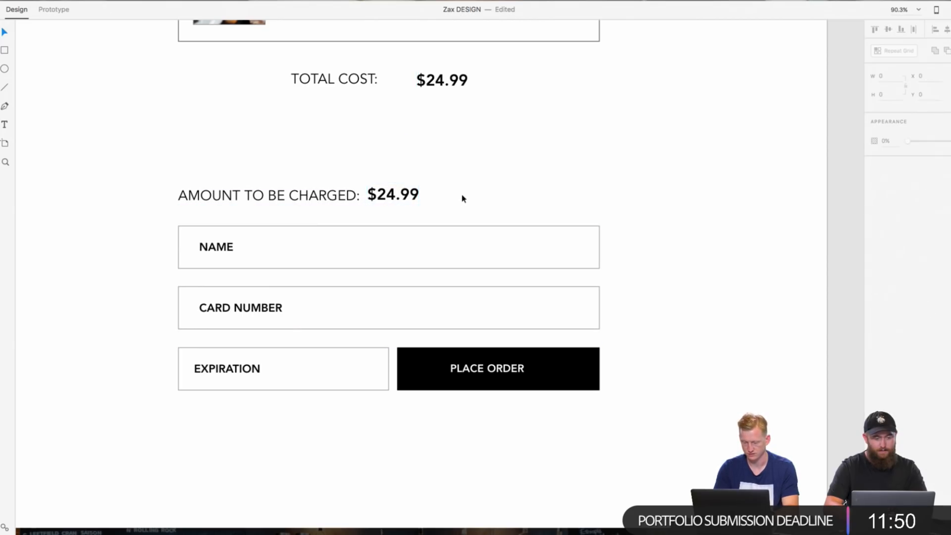
# Step: Review the Cart layout, then look over the Order Online, About, Full Menu and Homepage artboards
pyautogui.scroll(-5, 462, 193)
pyautogui.moveTo(721, 3)
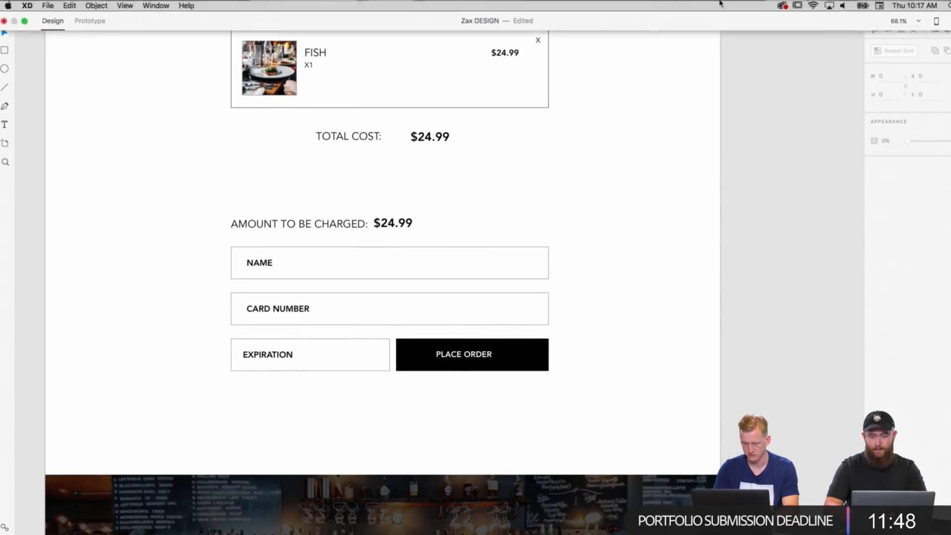
pyautogui.scroll(2, 727, 138)
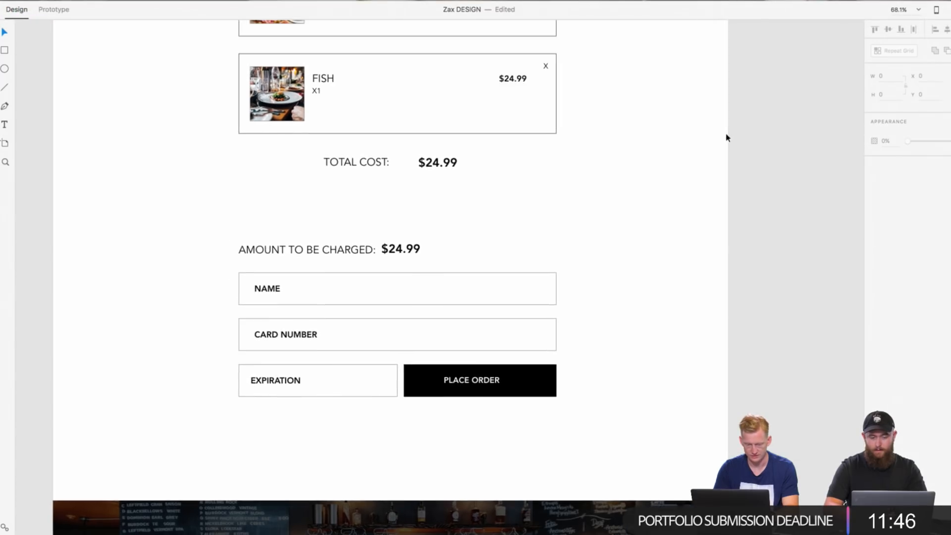
pyautogui.scroll(-5, 727, 143)
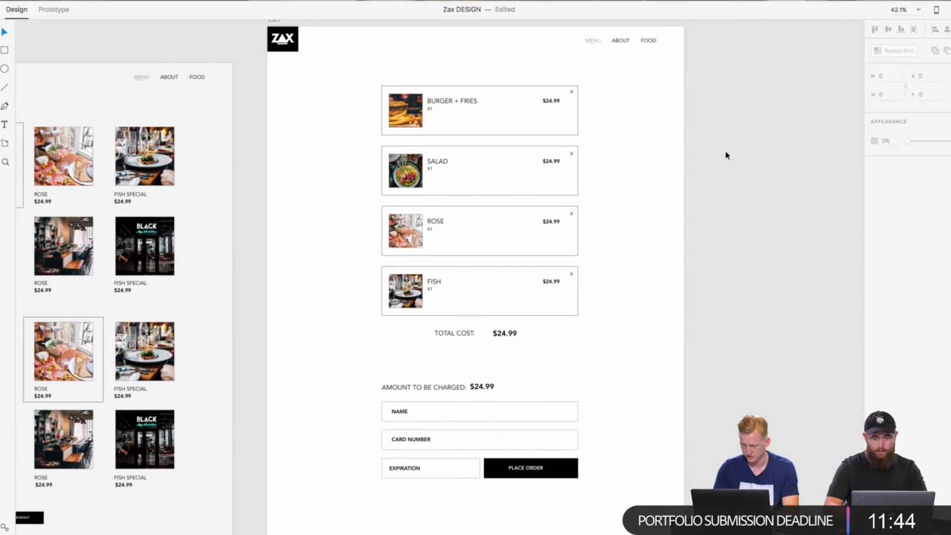
pyautogui.scroll(5, 721, 119)
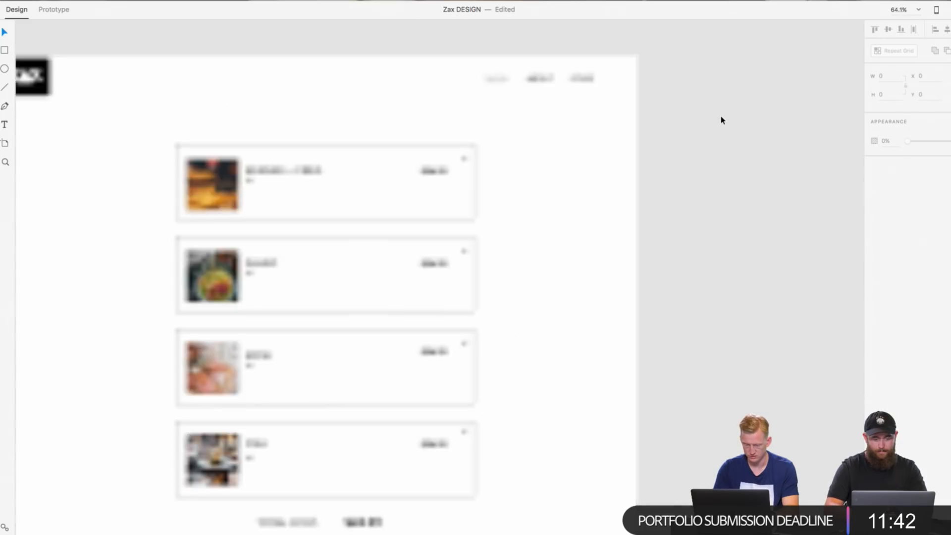
pyautogui.scroll(-8, 721, 119)
pyautogui.hscroll(-3, 431, 187)
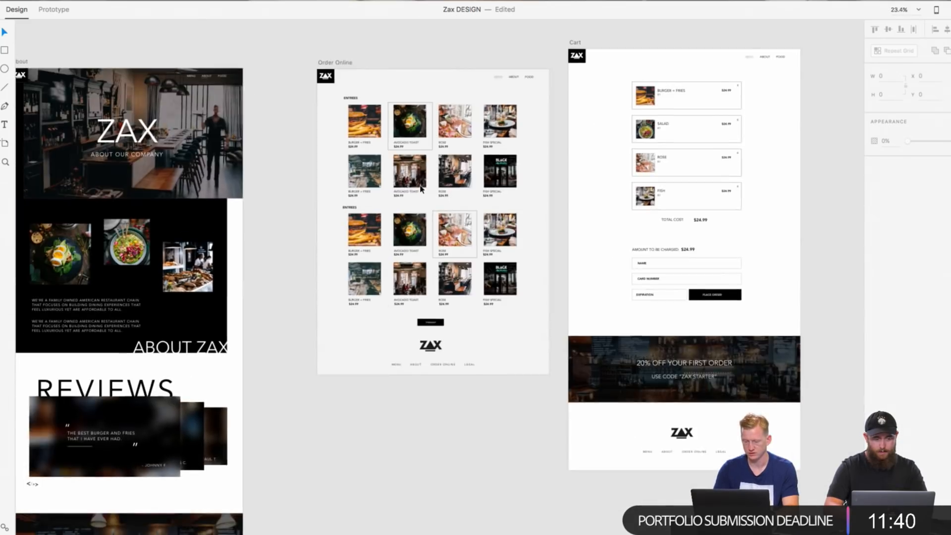
pyautogui.hscroll(-10, 421, 189)
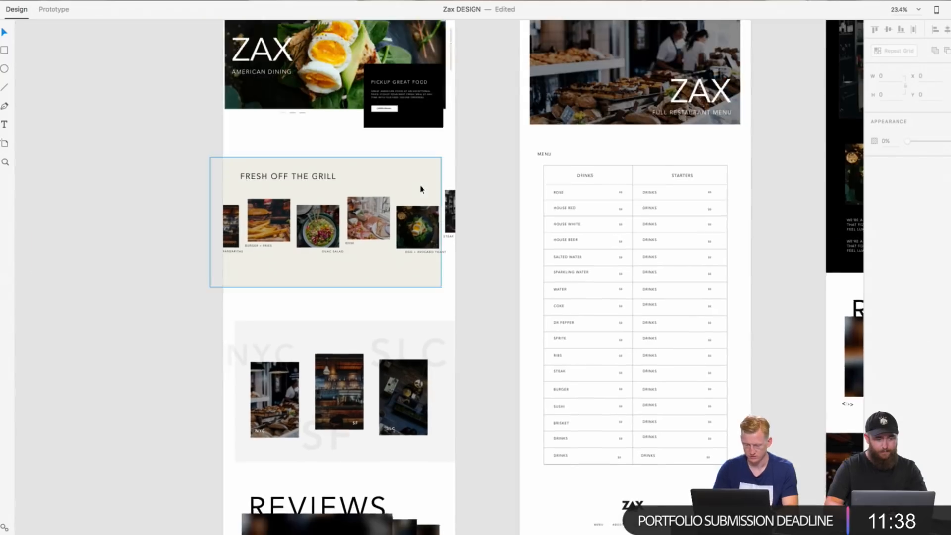
# Step: Look over the Homepage, Full Menu, About, Order Online and Cart artboards, comparing how the food items are framed
pyautogui.scroll(-4, 421, 189)
pyautogui.scroll(2, 421, 189)
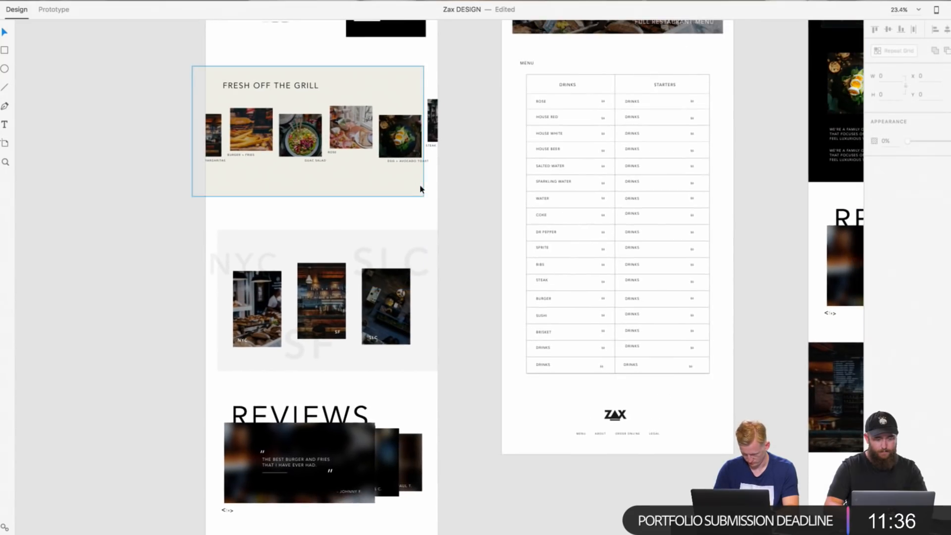
pyautogui.scroll(2, 421, 189)
pyautogui.hscroll(1, 420, 189)
pyautogui.hscroll(15, 443, 179)
pyautogui.scroll(5, 443, 180)
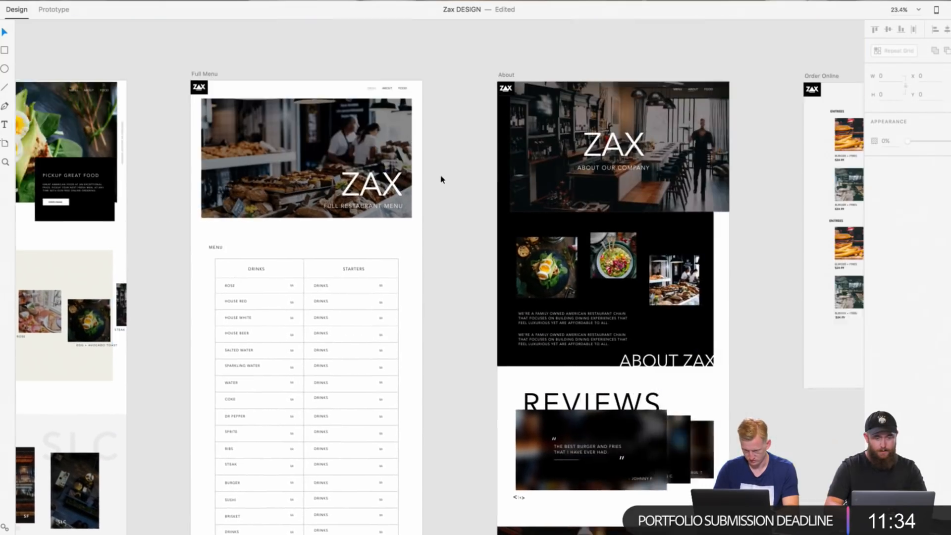
pyautogui.hscroll(5, 442, 179)
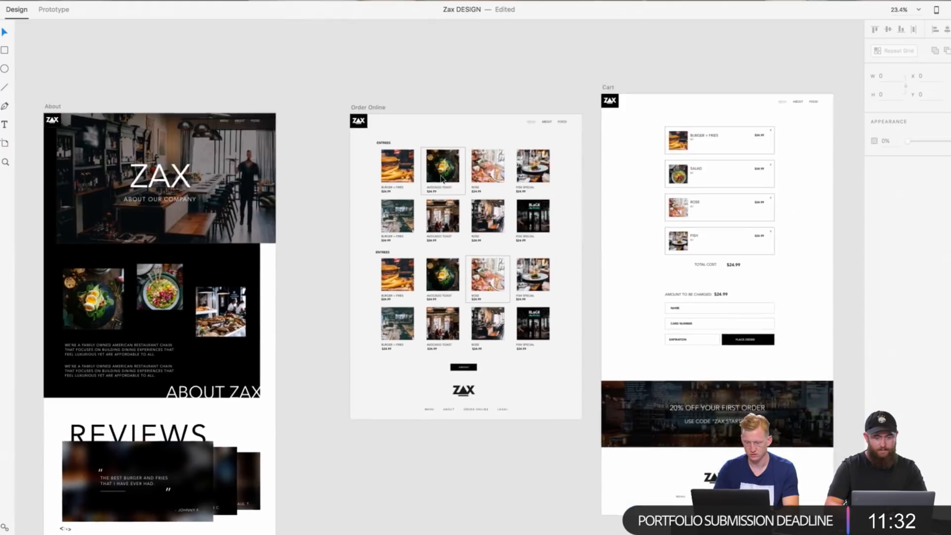
pyautogui.scroll(10, 442, 179)
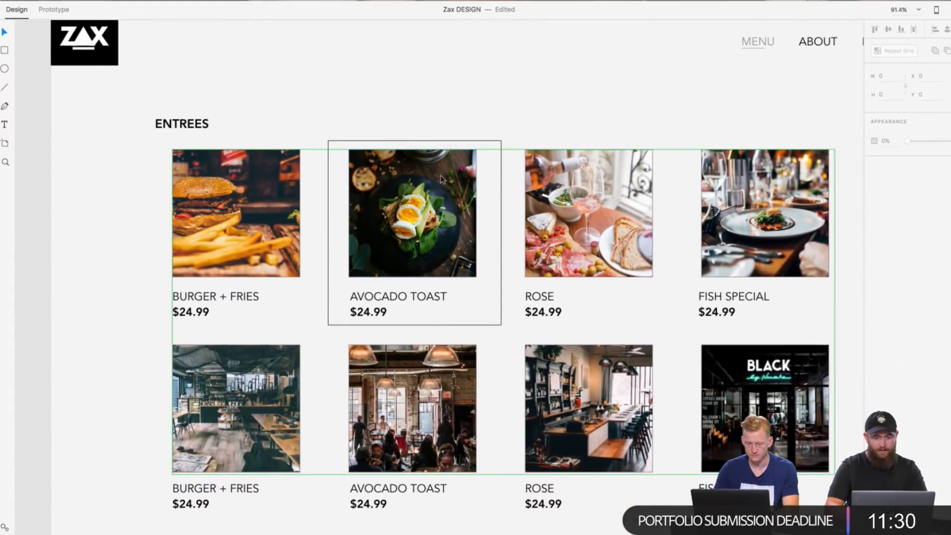
pyautogui.hscroll(15, 442, 178)
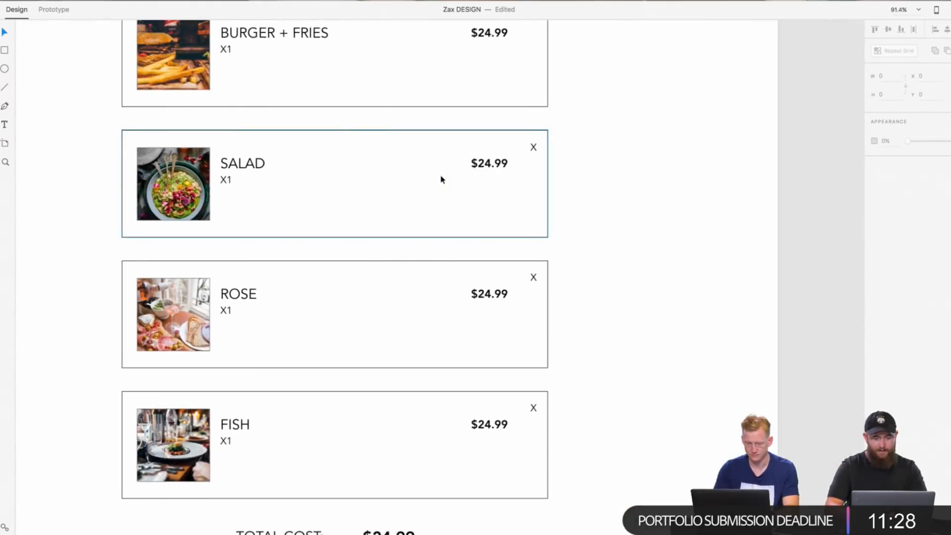
pyautogui.scroll(-5, 443, 179)
pyautogui.hscroll(-15, 443, 179)
pyautogui.hscroll(-15, 441, 178)
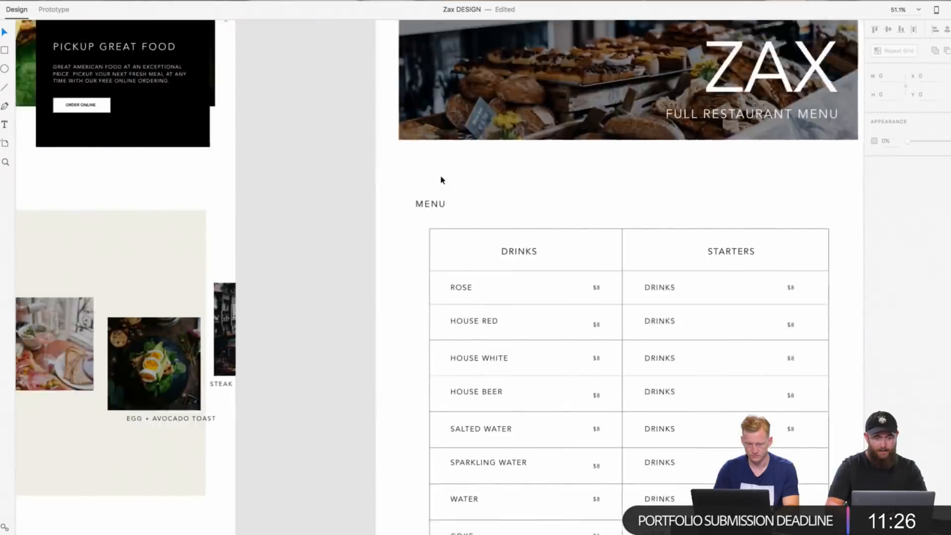
# Step: Draw a rectangle about 384 × 400 around the BURGER + FRIES photo on the Homepage and make its fill fully transparent
pyautogui.scroll(-5, 441, 178)
pyautogui.scroll(10, 216, 169)
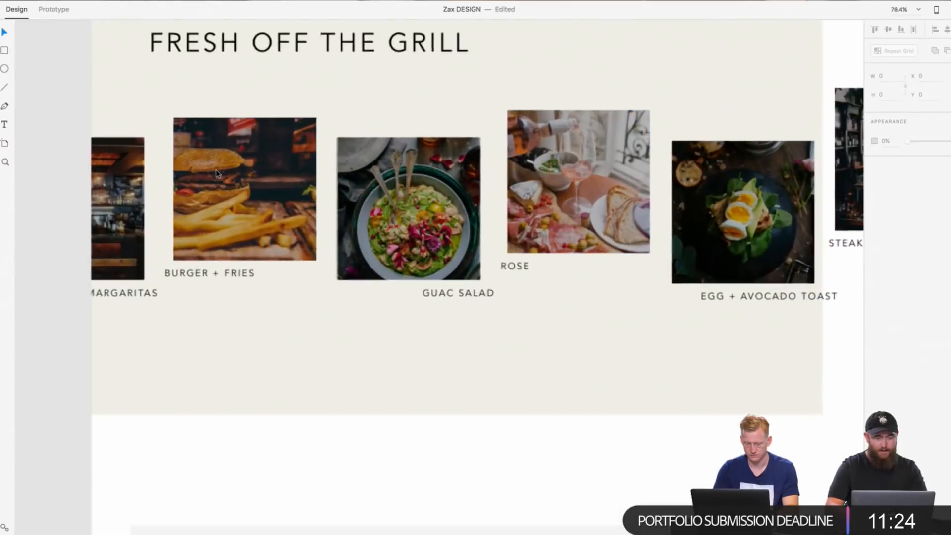
pyautogui.hscroll(-3, 216, 170)
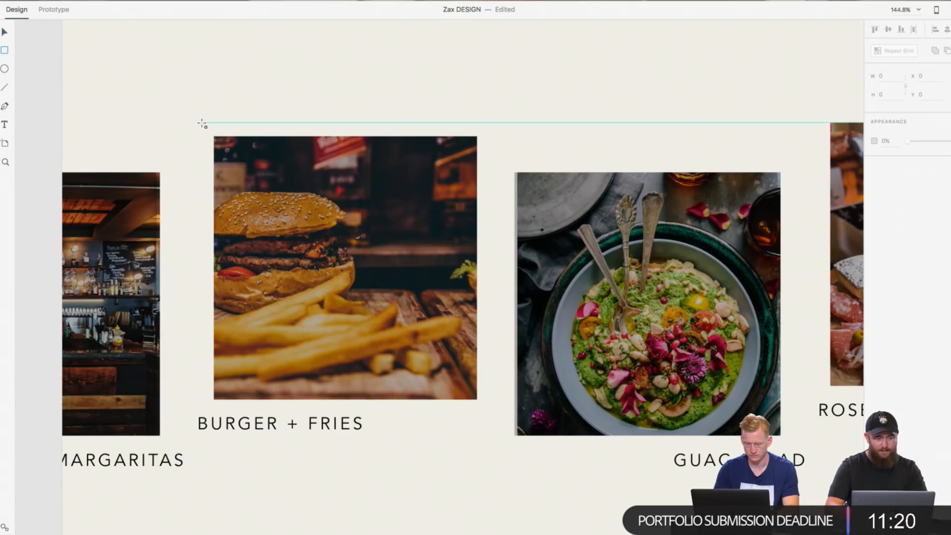
pyautogui.moveTo(202, 123); pyautogui.dragTo(489, 421)
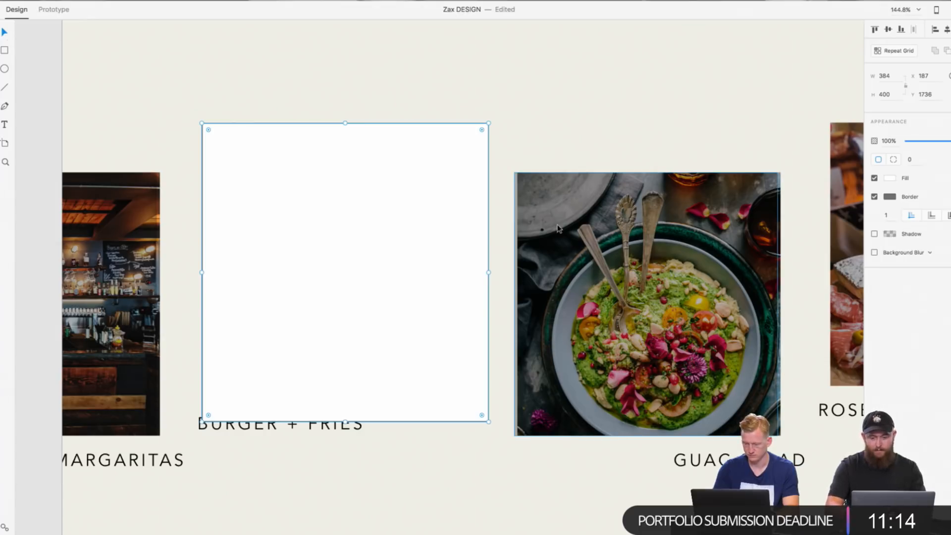
pyautogui.click(891, 178)
pyautogui.click(792, 206)
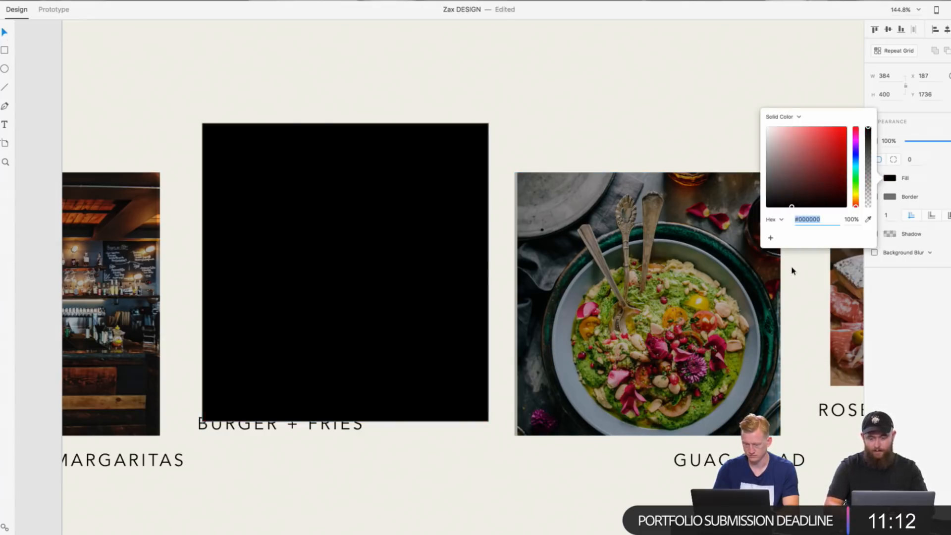
pyautogui.moveTo(870, 181); pyautogui.dragTo(866, 284)
pyautogui.click(917, 304)
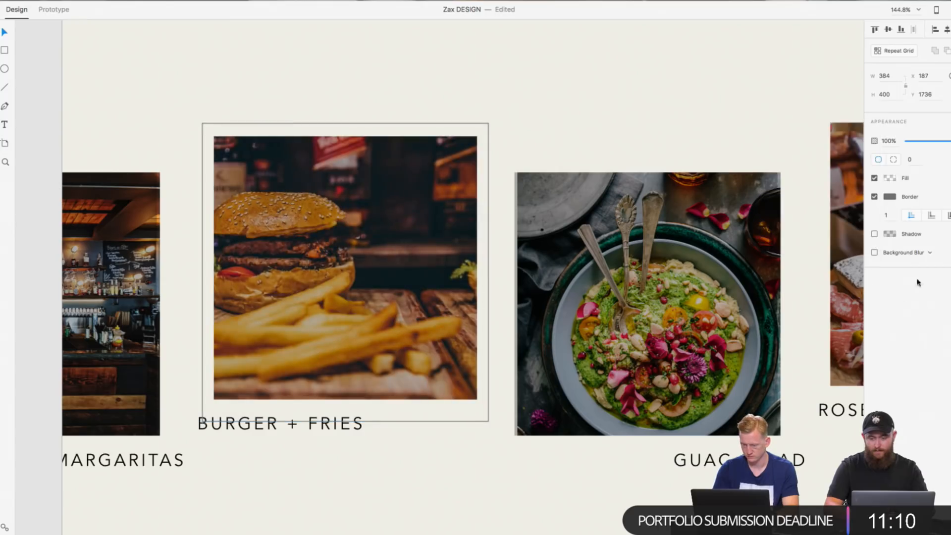
# Step: Set the burger frame's border color to black (#000000)
pyautogui.click(890, 197)
pyautogui.click(767, 218)
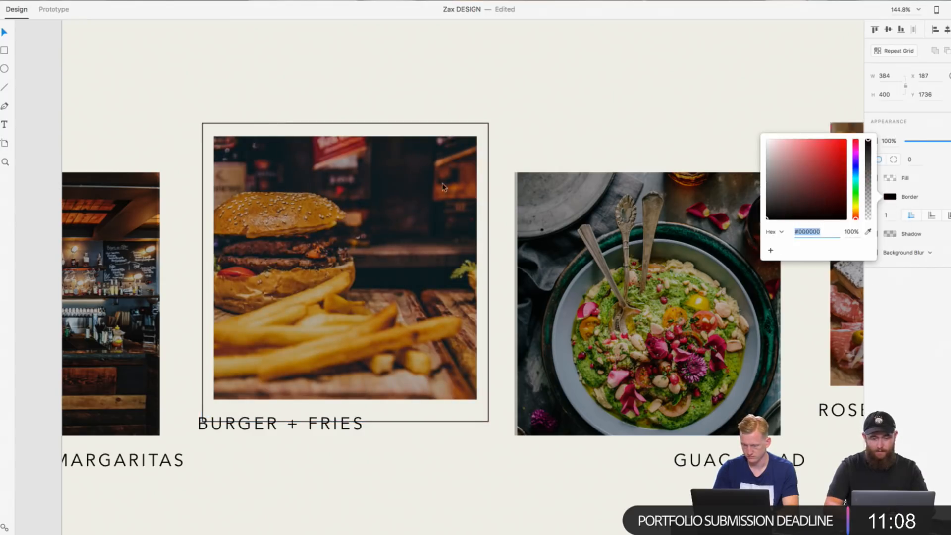
pyautogui.click(459, 103)
# Step: Reposition and enlarge the burger frame to about 416 × 436 so it encloses both the photo and its caption
pyautogui.moveTo(447, 124); pyautogui.dragTo(443, 126)
pyautogui.moveTo(342, 422); pyautogui.dragTo(341, 448)
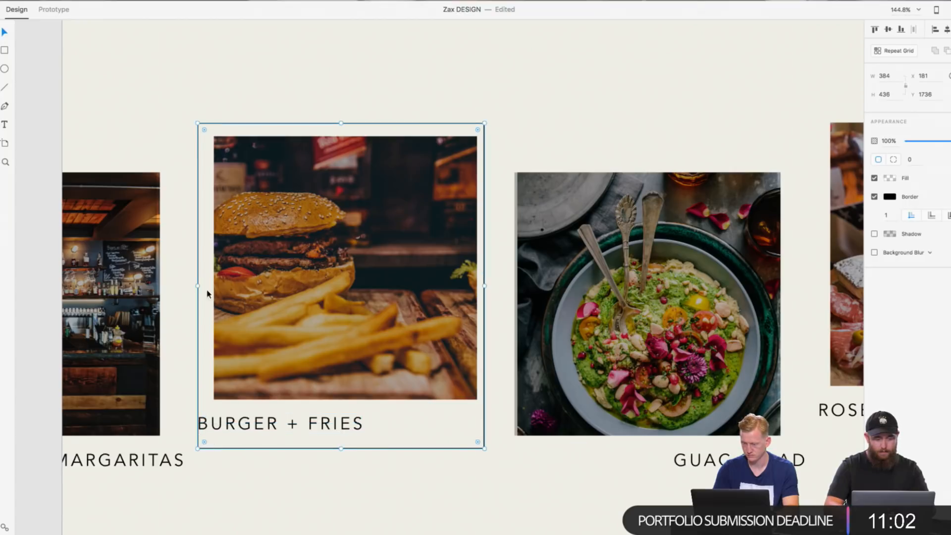
pyautogui.moveTo(197, 285); pyautogui.dragTo(193, 286)
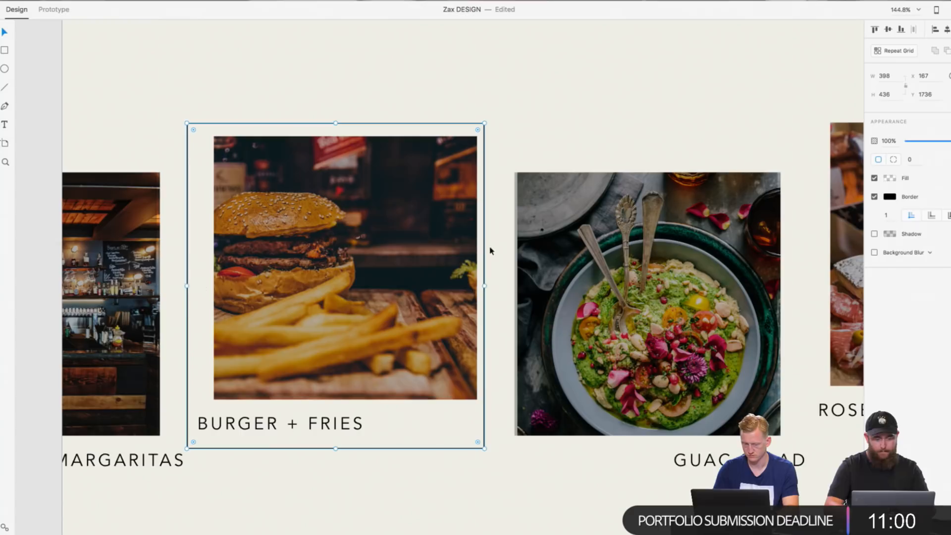
pyautogui.moveTo(484, 286); pyautogui.dragTo(494, 286)
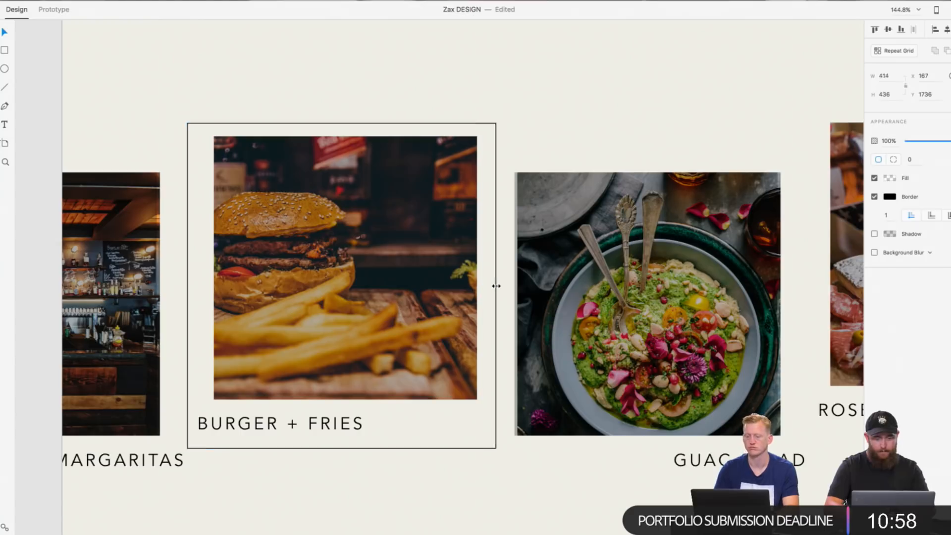
pyautogui.click(507, 243)
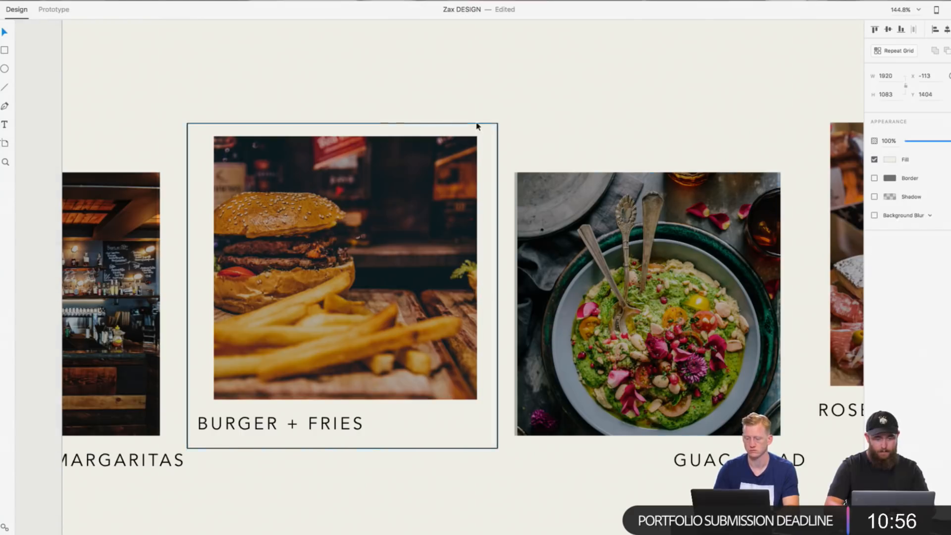
pyautogui.moveTo(473, 123); pyautogui.dragTo(472, 122)
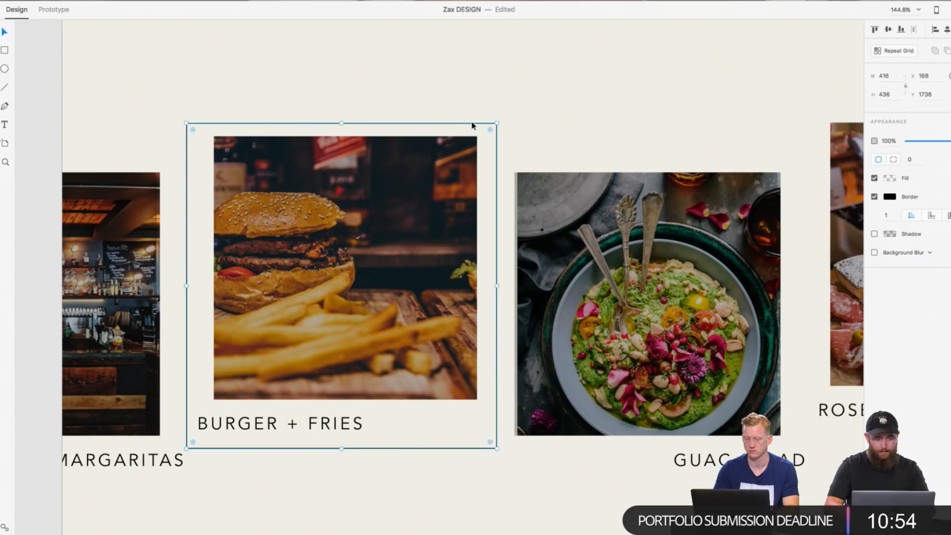
# Step: Duplicate the burger frame and place the copy around the MARGARITAS photo at about X -253, Y 1780
pyautogui.scroll(-5, 473, 121)
pyautogui.rightClick(437, 141)
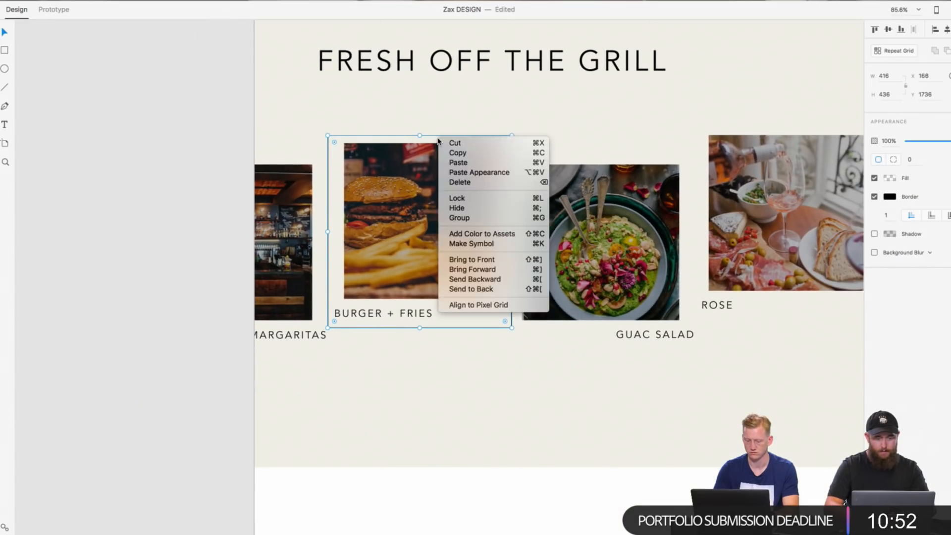
pyautogui.click(459, 152)
pyautogui.rightClick(281, 78)
pyautogui.click(298, 102)
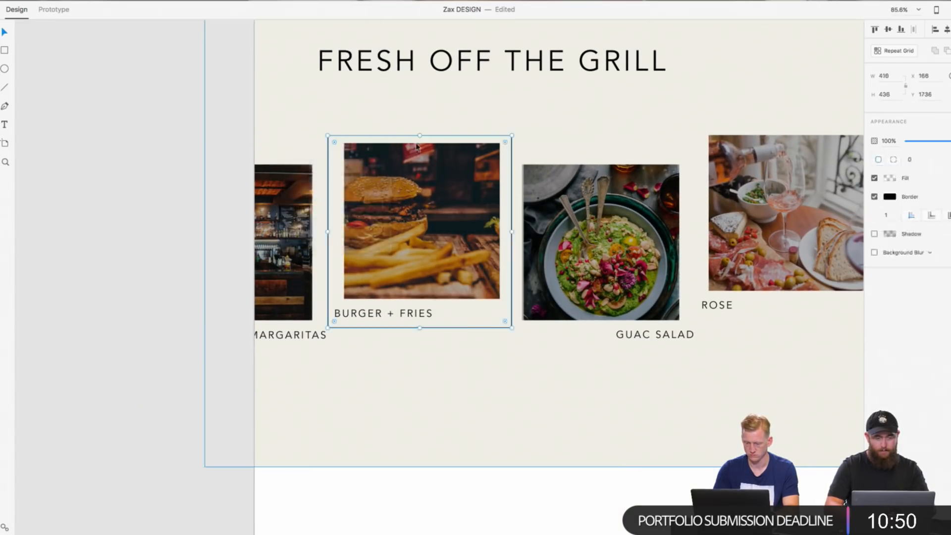
pyautogui.moveTo(285, 144); pyautogui.dragTo(246, 155)
pyautogui.scroll(5, 246, 155)
pyautogui.scroll(-5, 374, 299)
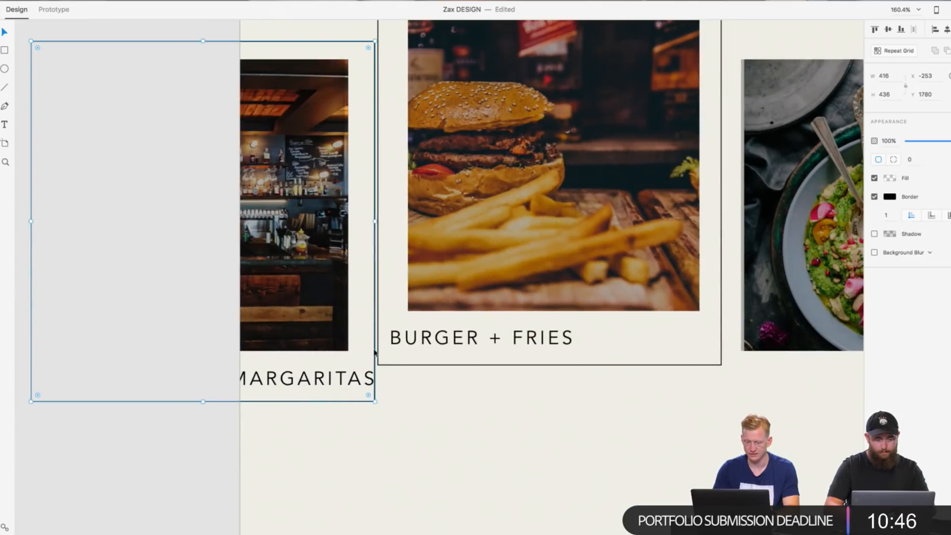
# Step: Try to nudge the copied frame up around the MARGARITAS photo and caption
pyautogui.press('Up')
pyautogui.press('Up')
pyautogui.press('Up')
pyautogui.press('Up')
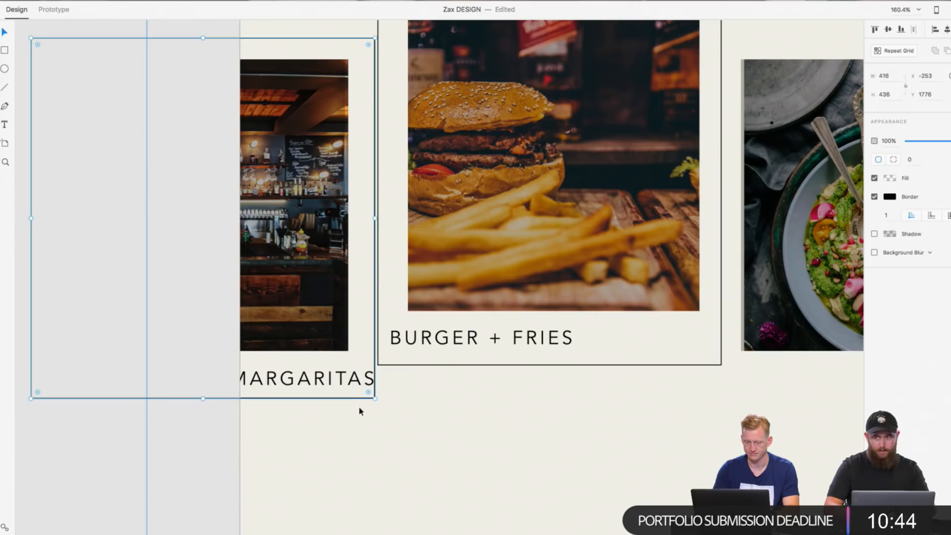
pyautogui.press('super+z')
pyautogui.moveTo(380, 426); pyautogui.dragTo(279, 305)
pyautogui.press('super+z')
pyautogui.click(129, 388)
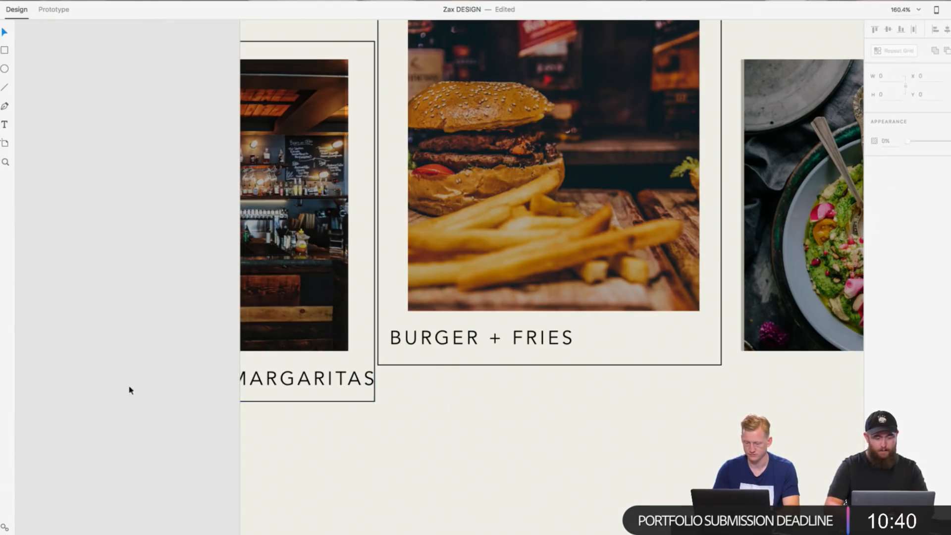
# Step: Shift the MARGARITAS frame left to about X -269, Y 1778 and move the caption inside it
pyautogui.click(330, 305)
pyautogui.keyDown('shift'); pyautogui.click(343, 376); pyautogui.keyUp('shift')
pyautogui.click(369, 380)
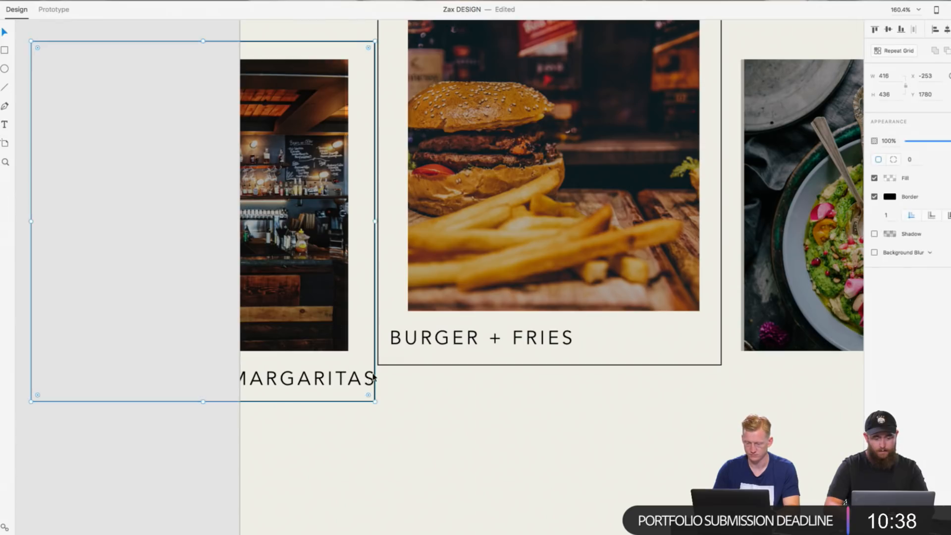
pyautogui.moveTo(373, 379); pyautogui.dragTo(341, 388)
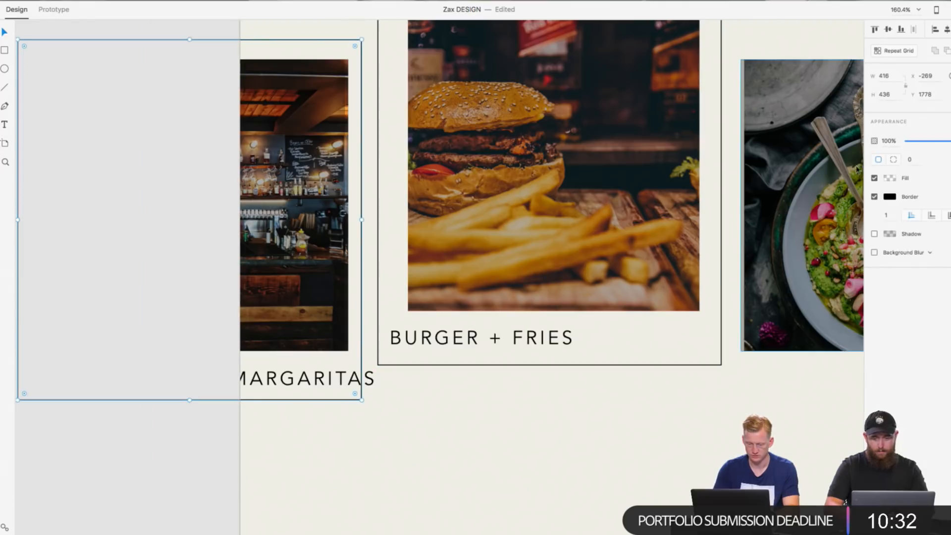
pyautogui.click(256, 389)
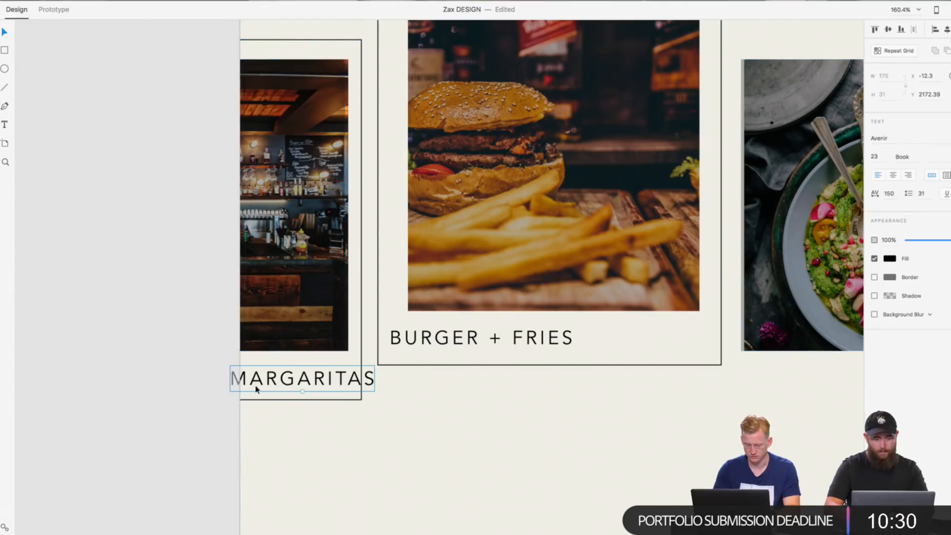
pyautogui.moveTo(262, 381); pyautogui.dragTo(245, 380)
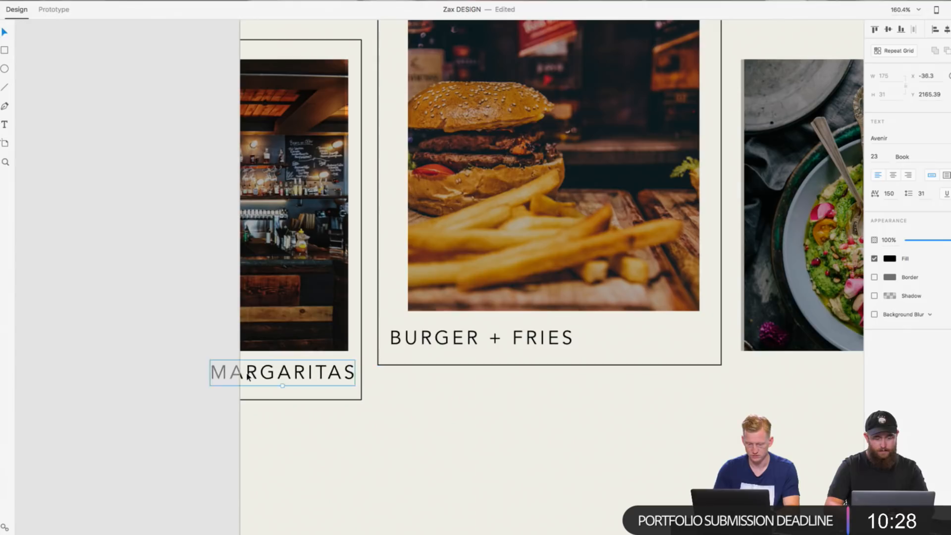
# Step: Select the MARGARITAS photo, caption and frame together and shift them left to widen the gap to the burger frame
pyautogui.moveTo(134, 263); pyautogui.dragTo(350, 374)
pyautogui.moveTo(349, 374); pyautogui.dragTo(323, 373)
pyautogui.scroll(1, 213, 484)
pyautogui.click(83, 471)
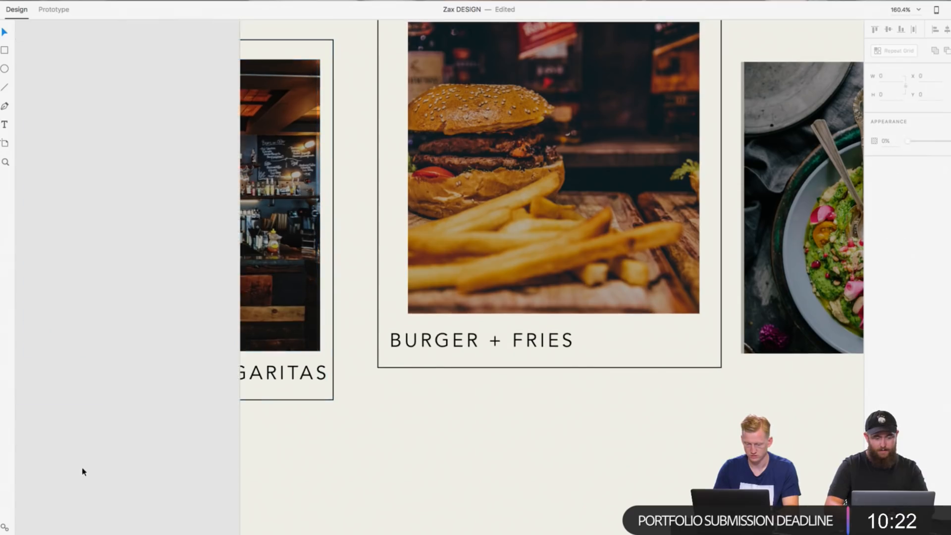
# Step: Try to move the GUAC SALAD, ROSE, EGG + AVOCADO TOAST and STEAK photos and captions right as one selection
pyautogui.hscroll(2, 83, 472)
pyautogui.scroll(2, 83, 471)
pyautogui.scroll(-5, 77, 489)
pyautogui.scroll(-2, 76, 490)
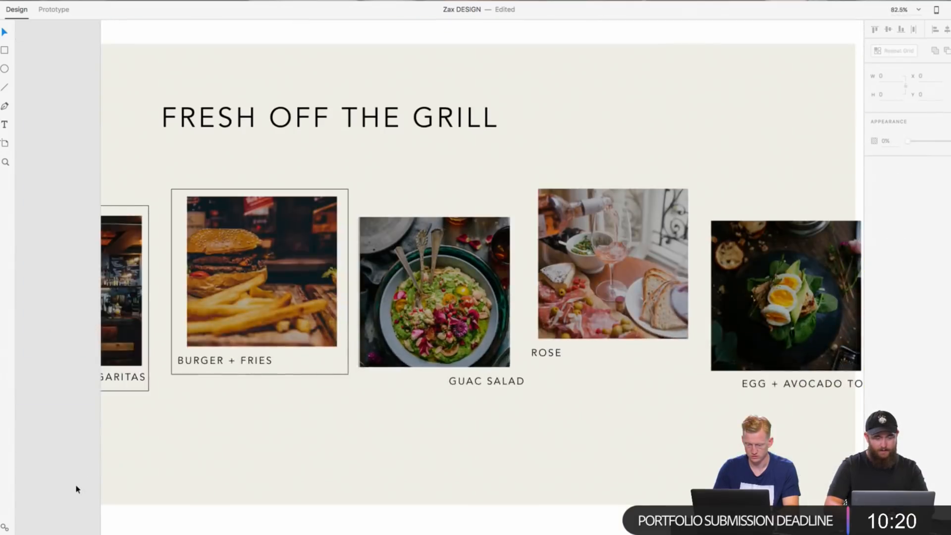
pyautogui.hscroll(5, 77, 490)
pyautogui.hscroll(-3, 112, 452)
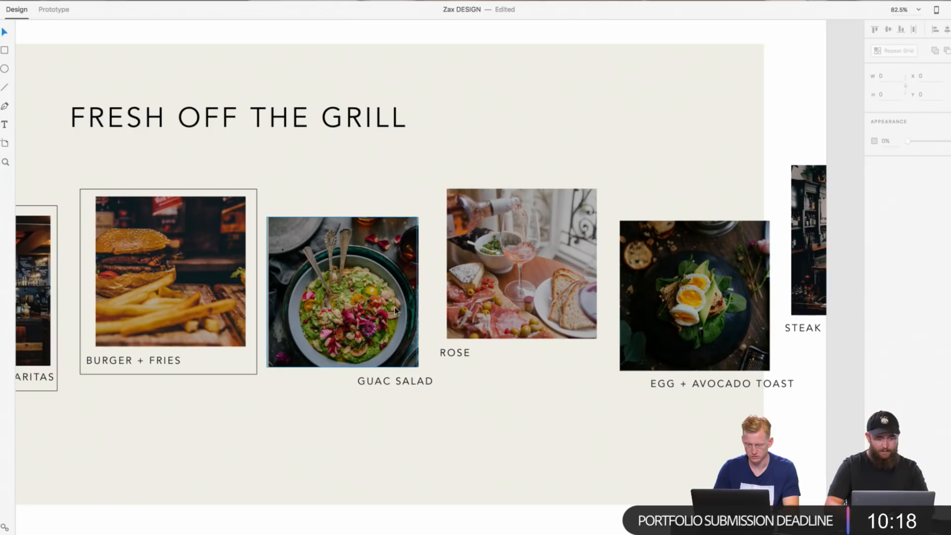
pyautogui.click(386, 284)
pyautogui.keyDown('shift'); pyautogui.click(404, 381); pyautogui.keyUp('shift')
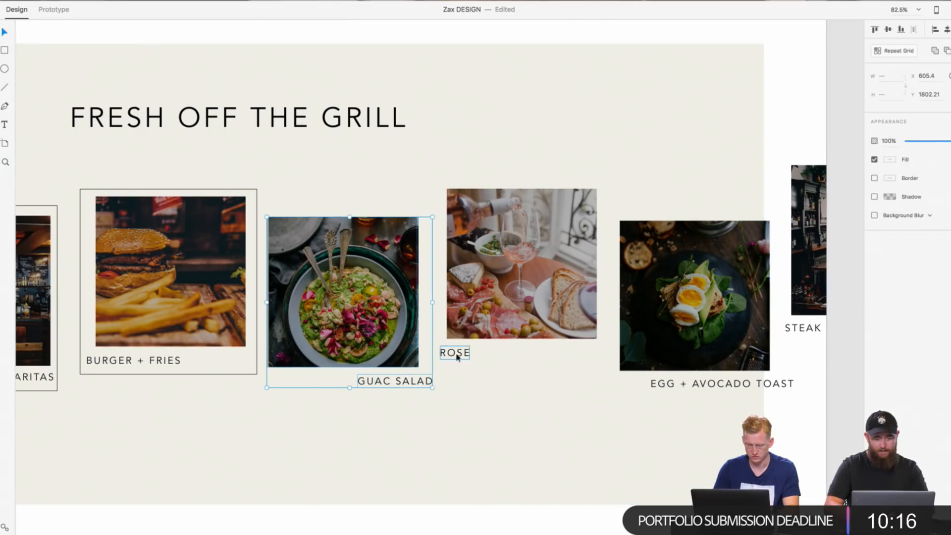
pyautogui.keyDown('shift'); pyautogui.click(456, 355); pyautogui.keyUp('shift')
pyautogui.keyDown('shift'); pyautogui.click(492, 315); pyautogui.keyUp('shift')
pyautogui.keyDown('shift'); pyautogui.click(678, 336); pyautogui.keyUp('shift')
pyautogui.keyDown('shift'); pyautogui.click(712, 381); pyautogui.keyUp('shift')
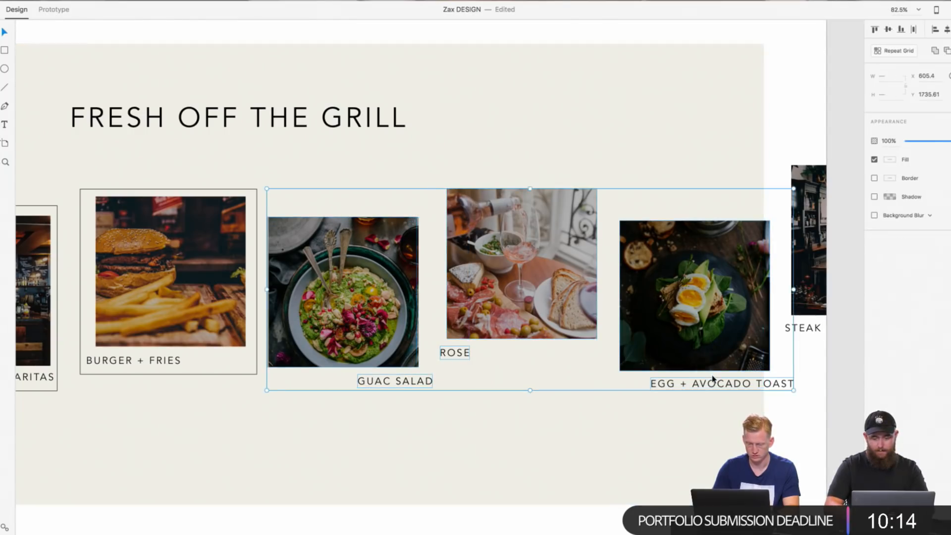
pyautogui.keyDown('shift'); pyautogui.click(803, 328); pyautogui.keyUp('shift')
pyautogui.keyDown('shift'); pyautogui.click(813, 300); pyautogui.keyUp('shift')
pyautogui.moveTo(479, 270); pyautogui.dragTo(510, 264)
pyautogui.press('super+z')
pyautogui.click(824, 74)
pyautogui.click(673, 95)
pyautogui.rightClick(672, 95)
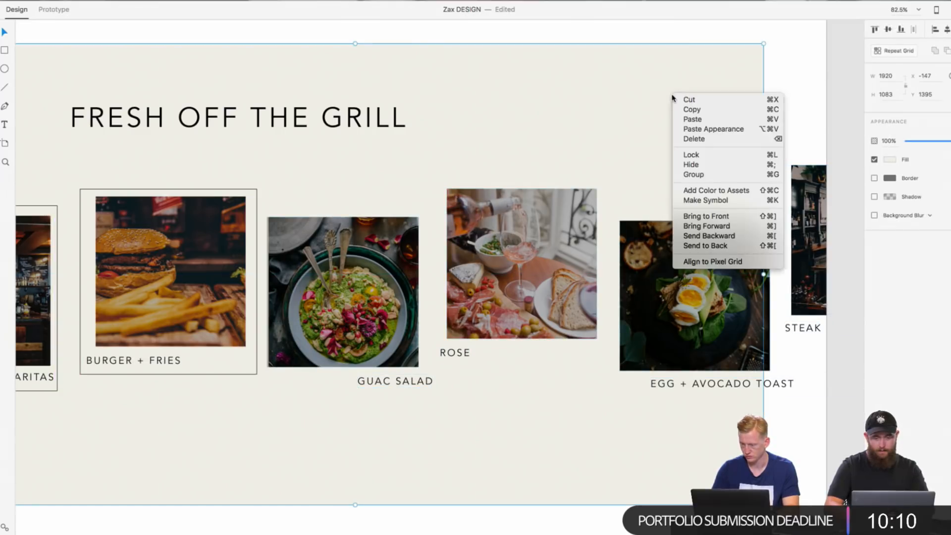
pyautogui.click(789, 84)
pyautogui.scroll(-3, 792, 85)
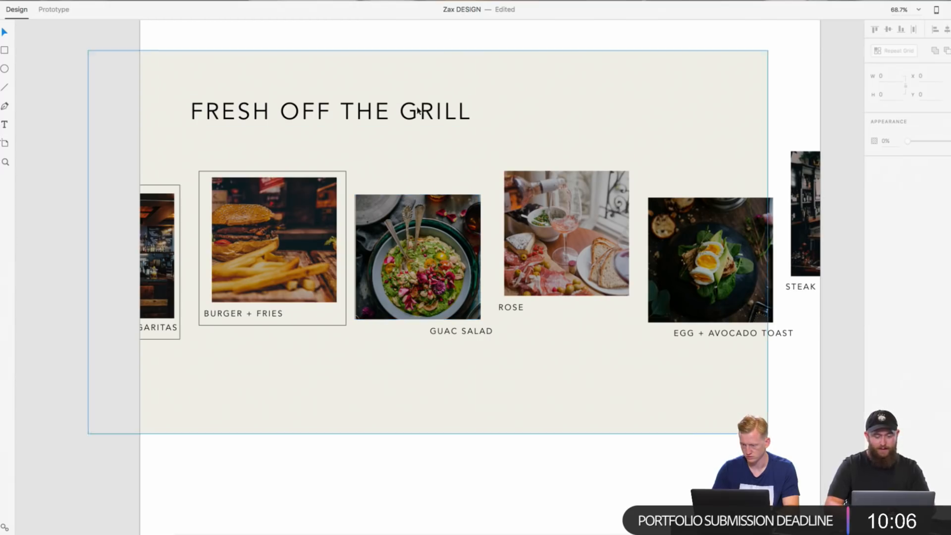
pyautogui.moveTo(416, 151); pyautogui.dragTo(457, 167)
pyautogui.press('super+z')
# Step: Lock the beige background rectangle behind the FRESH OFF THE GRILL section so it stays fixed
pyautogui.click(811, 105)
pyautogui.click(592, 121)
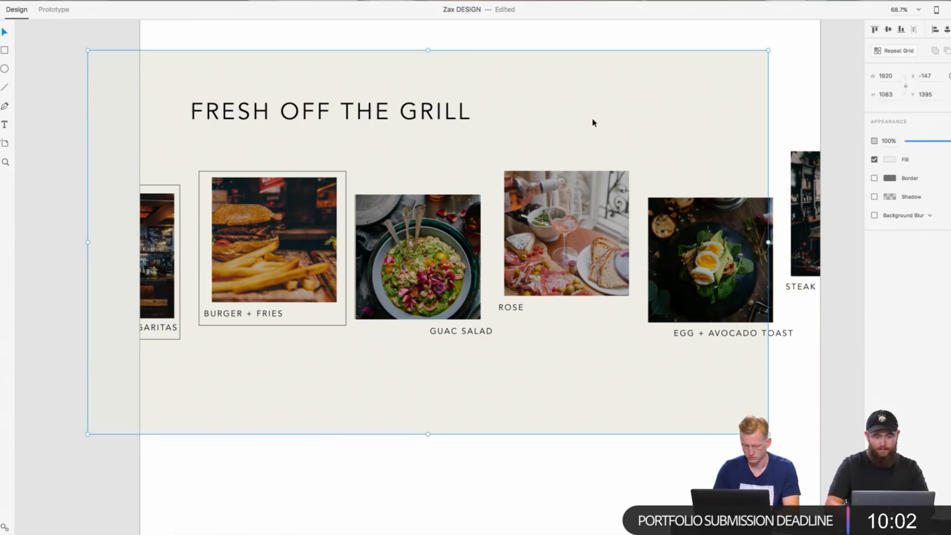
pyautogui.rightClick(594, 122)
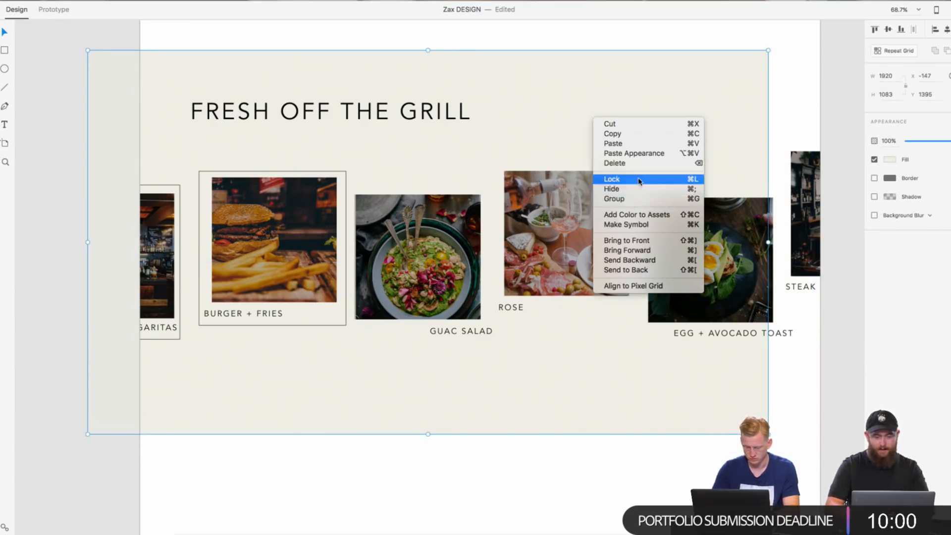
pyautogui.click(640, 180)
pyautogui.click(769, 104)
# Step: Select the GUAC SALAD, ROSE, EGG + AVOCADO TOAST and STEAK + WINE photos and captions and shift them right to about X 682, Y 1672
pyautogui.moveTo(747, 112); pyautogui.dragTo(744, 114)
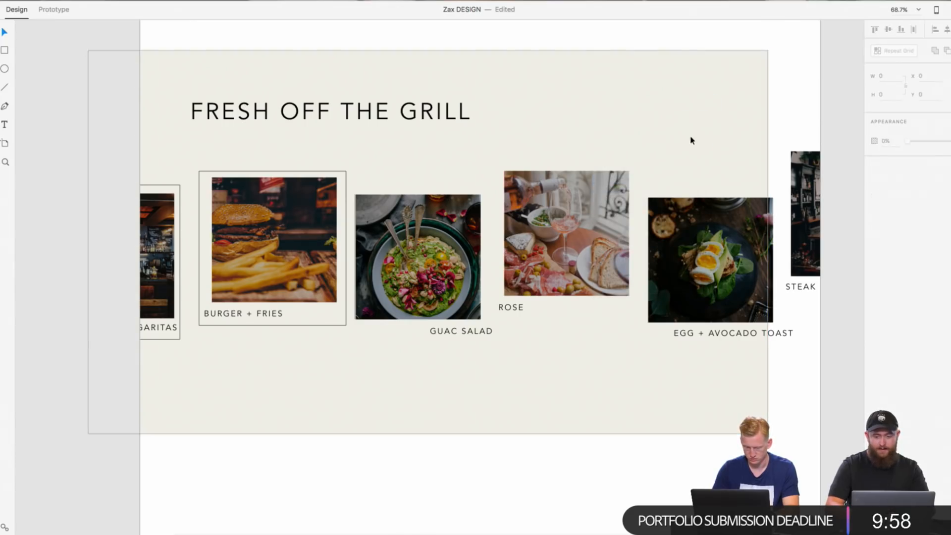
pyautogui.moveTo(554, 126); pyautogui.dragTo(778, 263)
pyautogui.moveTo(418, 172); pyautogui.dragTo(851, 368)
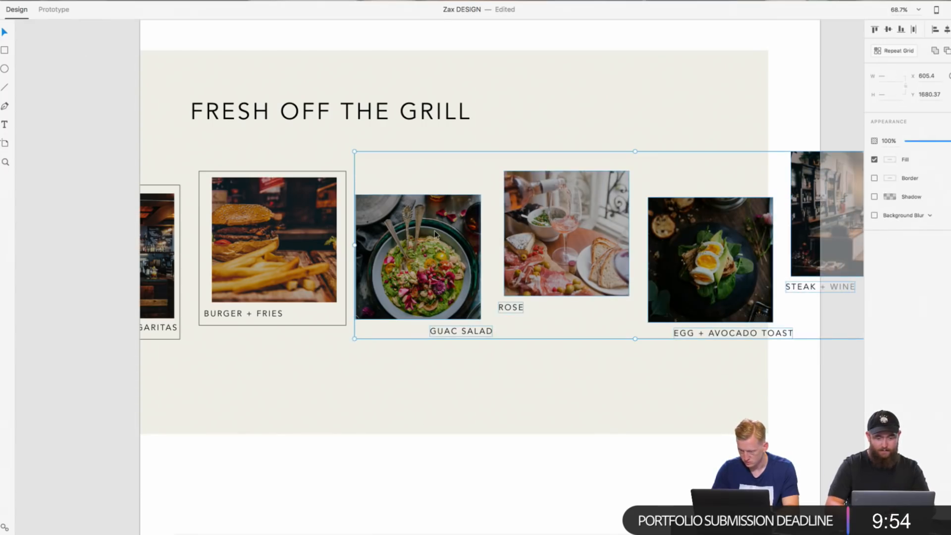
pyautogui.moveTo(435, 231); pyautogui.dragTo(462, 229)
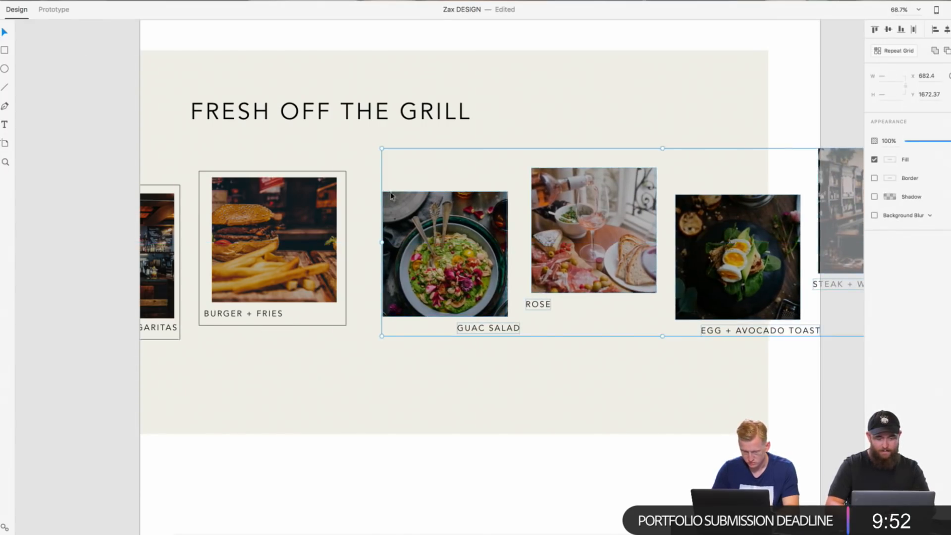
pyautogui.click(372, 187)
pyautogui.scroll(8, 372, 187)
pyautogui.click(477, 270)
pyautogui.doubleClick(478, 270)
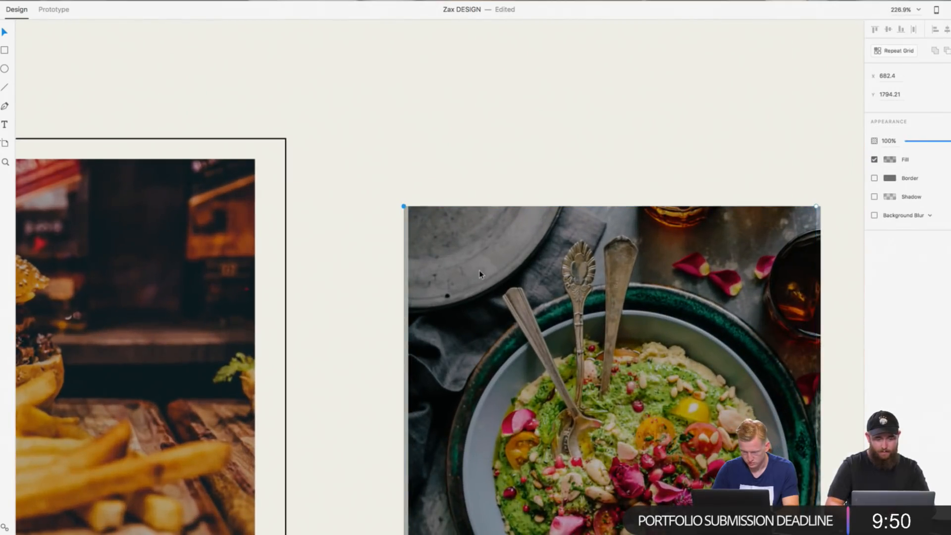
pyautogui.click(364, 259)
pyautogui.moveTo(465, 276); pyautogui.dragTo(469, 276)
pyautogui.scroll(-5, 329, 276)
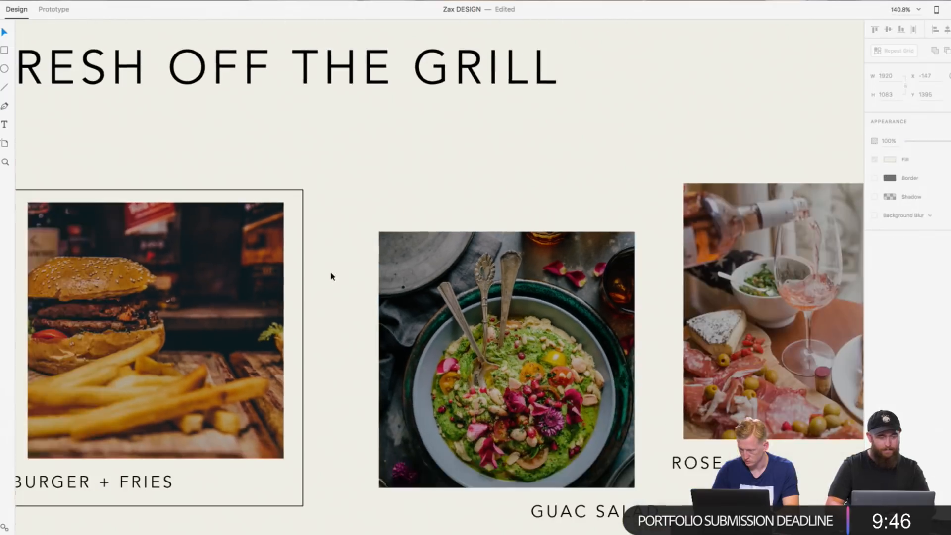
# Step: Copy the BURGER + FRIES frame and place the duplicate around the GUAC SALAD photo and caption
pyautogui.click(301, 224)
pyautogui.rightClick(303, 222)
pyautogui.click(317, 237)
pyautogui.rightClick(438, 193)
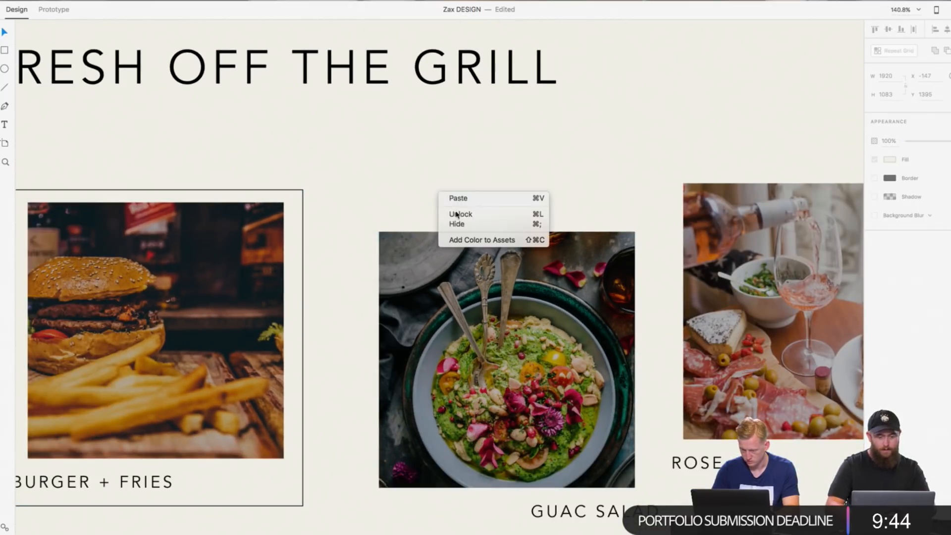
pyautogui.click(449, 198)
pyautogui.moveTo(289, 191); pyautogui.dragTo(648, 219)
pyautogui.click(645, 174)
# Step: Move the ROSE, EGG + AVOCADO TOAST and STEAK + WINE photos and captions slightly right, widening the gap to the GUAC SALAD frame
pyautogui.hscroll(4, 646, 174)
pyautogui.hscroll(6, 645, 177)
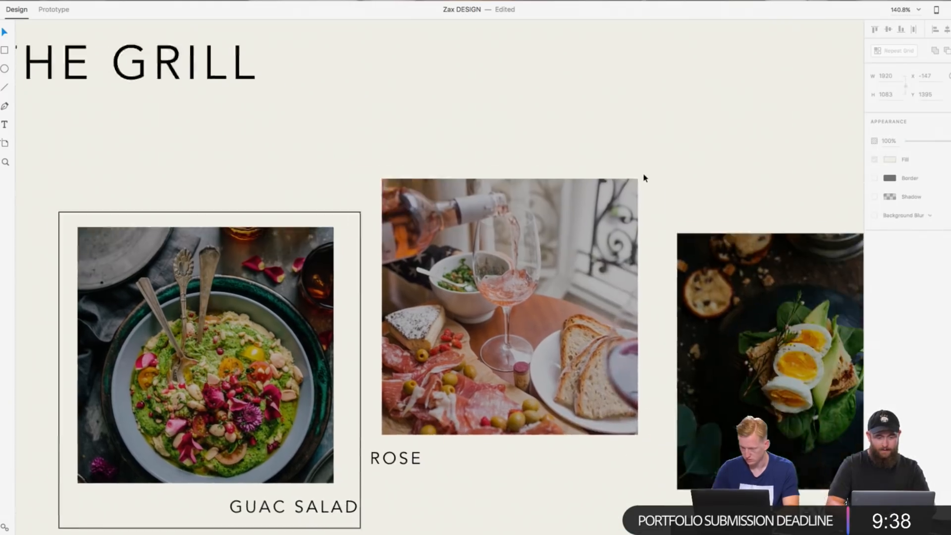
pyautogui.scroll(-5, 442, 155)
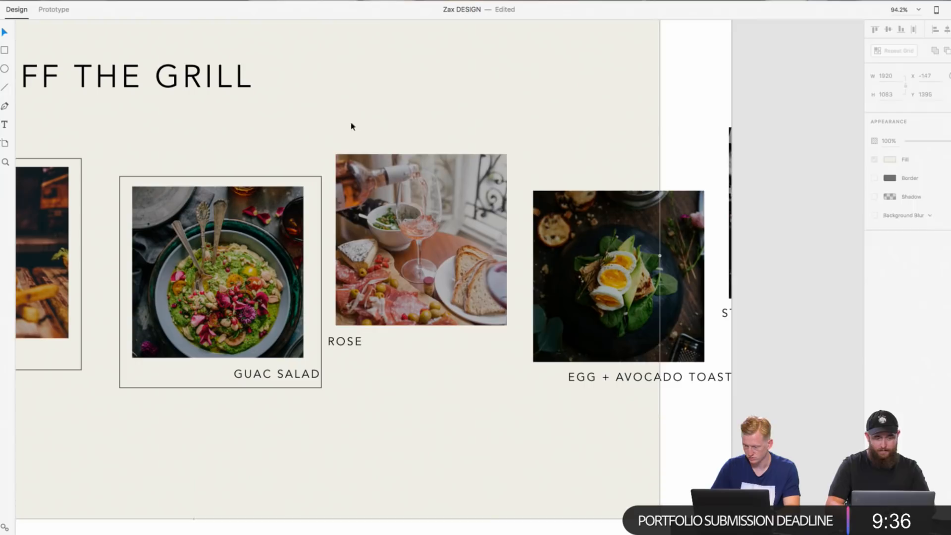
pyautogui.moveTo(352, 125); pyautogui.dragTo(782, 382)
pyautogui.moveTo(454, 268); pyautogui.dragTo(469, 270)
pyautogui.hscroll(-3, 420, 280)
# Step: Copy the GUAC SALAD frame and place the duplicate around the ROSE photo and caption
pyautogui.click(396, 191)
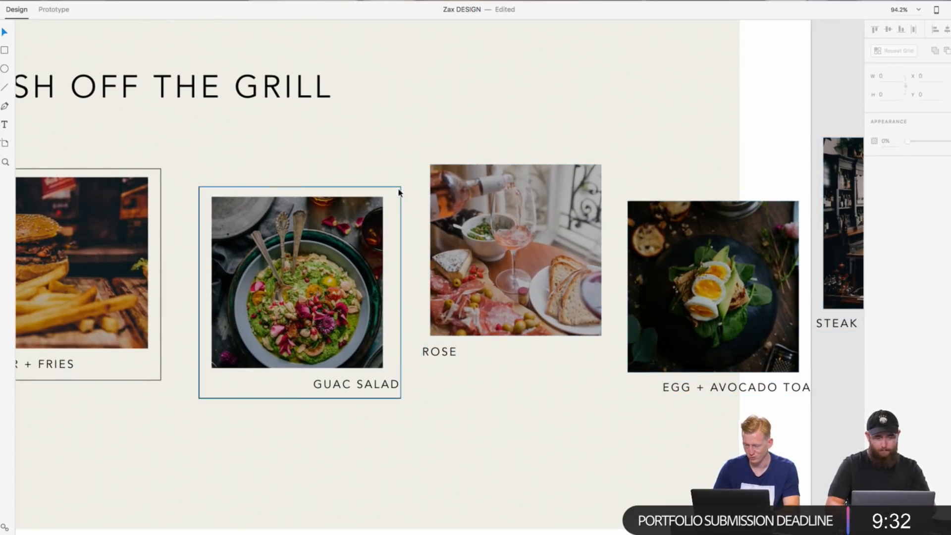
pyautogui.rightClick(397, 192)
pyautogui.click(411, 202)
pyautogui.rightClick(586, 115)
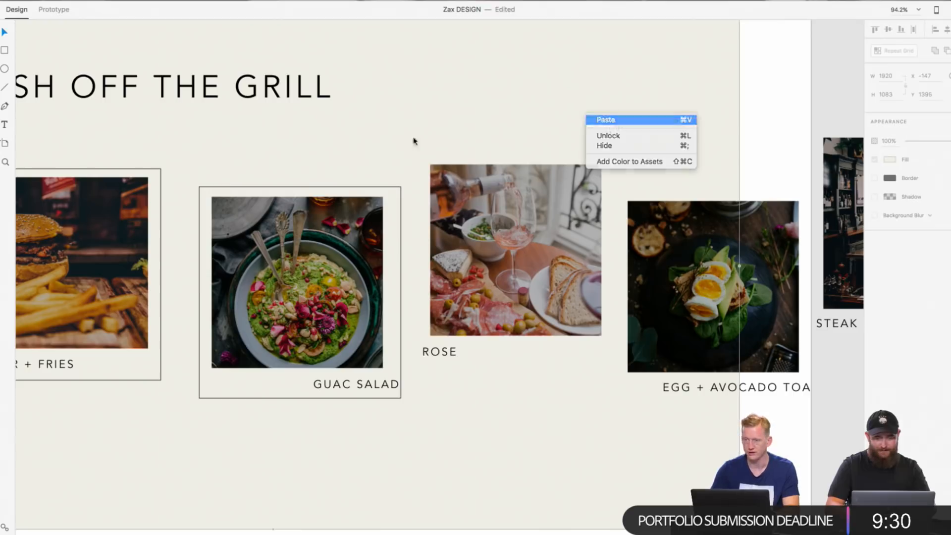
pyautogui.click(371, 196)
pyautogui.moveTo(372, 191); pyautogui.dragTo(590, 161)
pyautogui.click(662, 135)
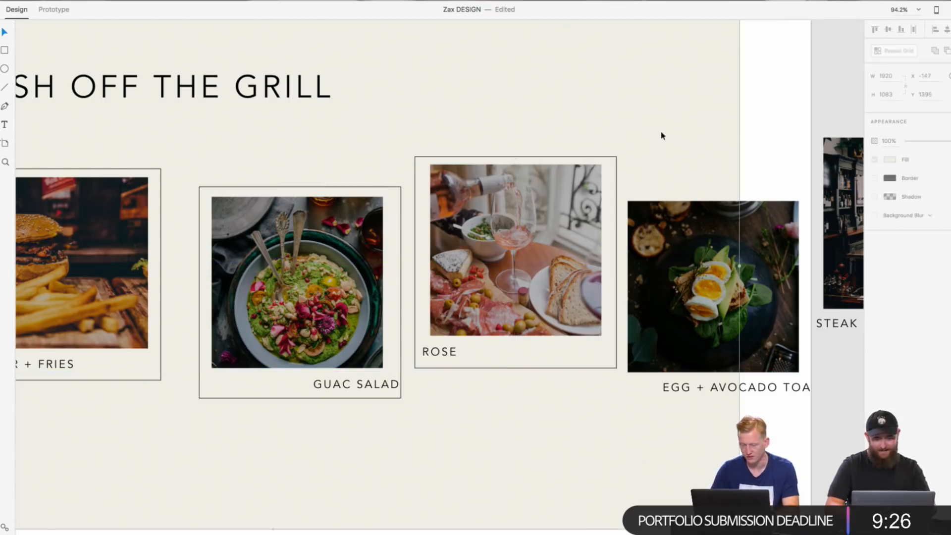
pyautogui.hscroll(2, 663, 136)
pyautogui.scroll(1, 663, 136)
pyautogui.click(744, 195)
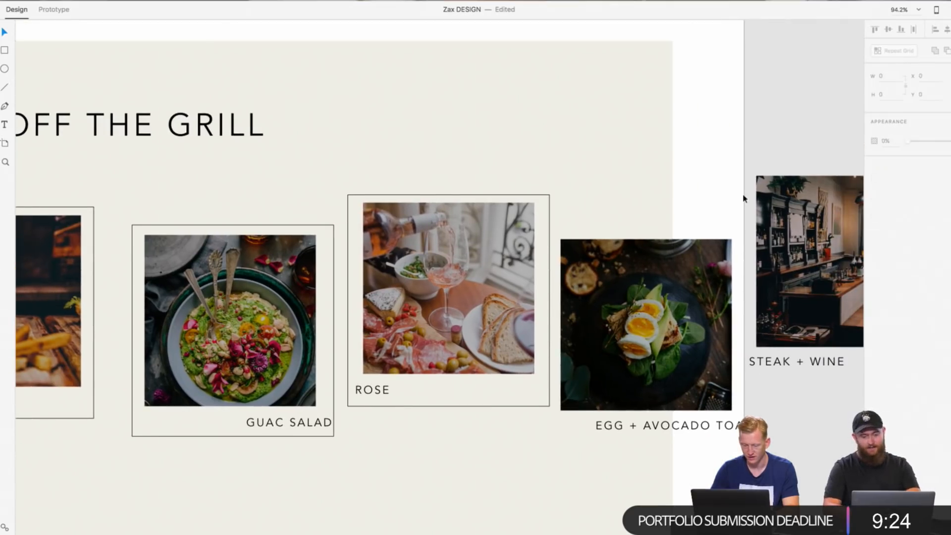
pyautogui.click(660, 185)
pyautogui.click(734, 180)
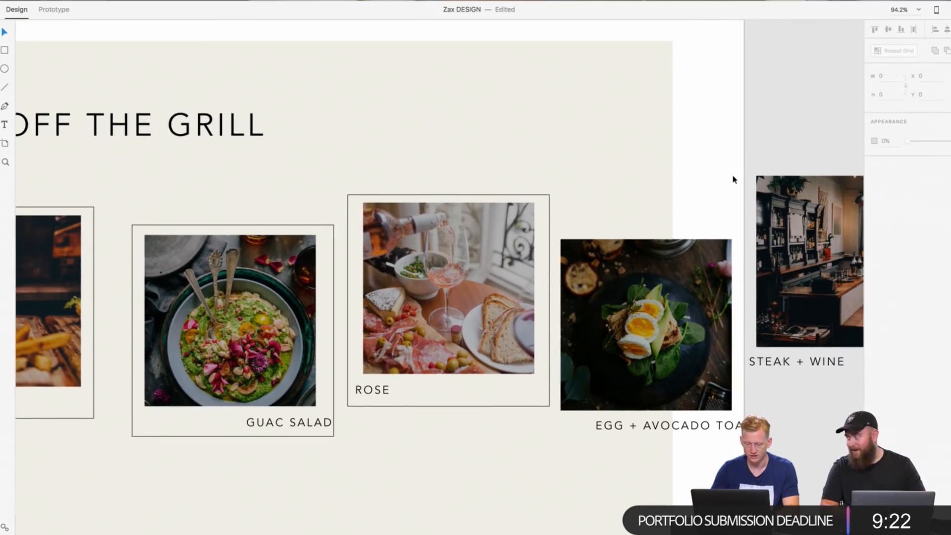
pyautogui.scroll(1, 734, 180)
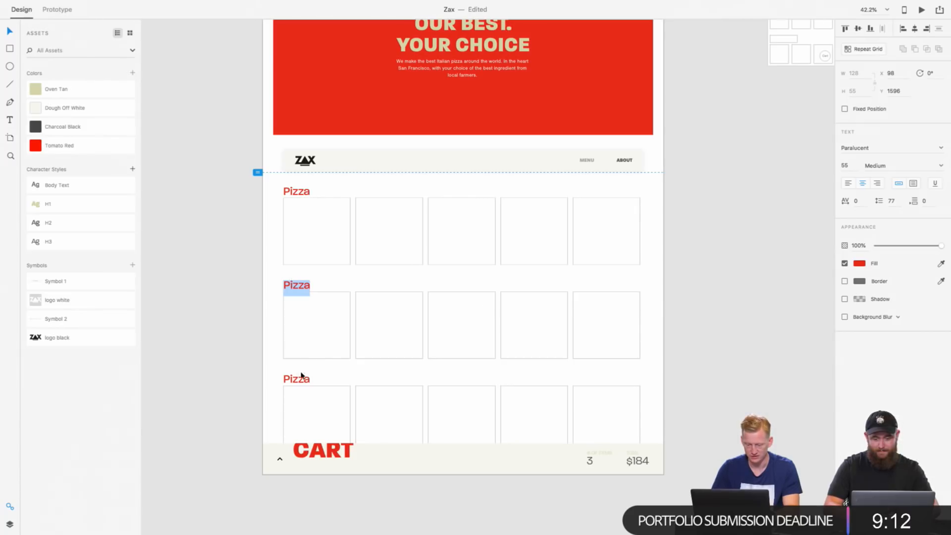
pyautogui.click(302, 375)
pyautogui.doubleClick(302, 375)
pyautogui.write('DRI')
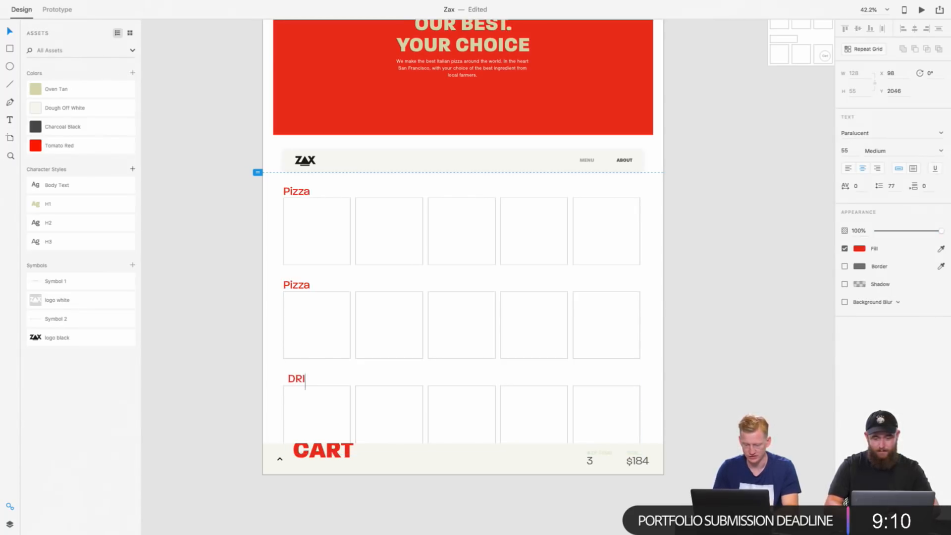
pyautogui.hotkey('ctrl', 'z')
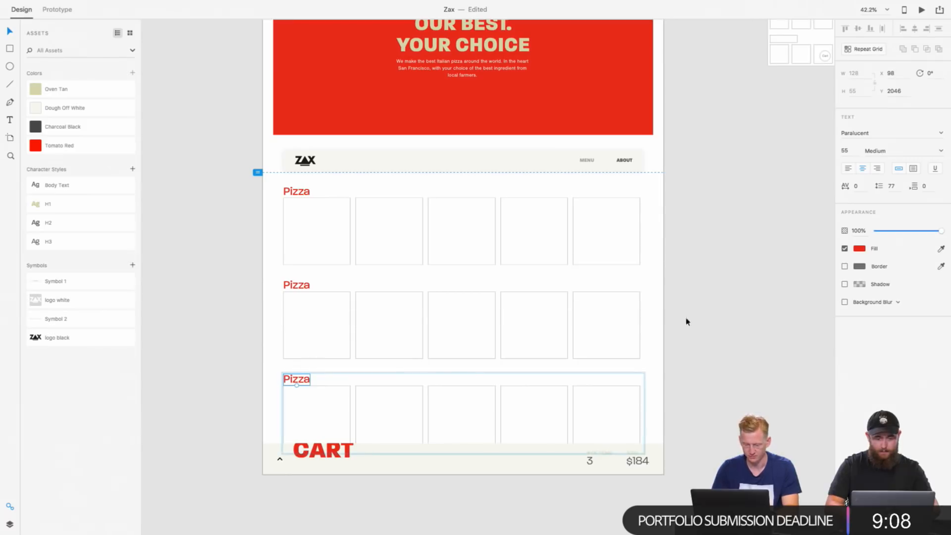
# Step: Left-align the text of the red Pizza headings above the menu rows
pyautogui.click(295, 285)
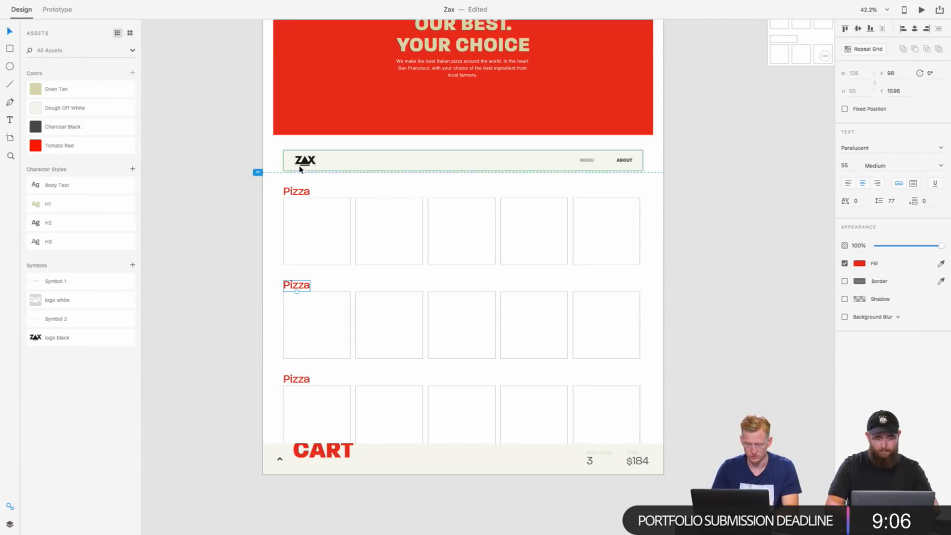
pyautogui.keyDown('shift'); pyautogui.click(297, 192); pyautogui.keyUp('shift')
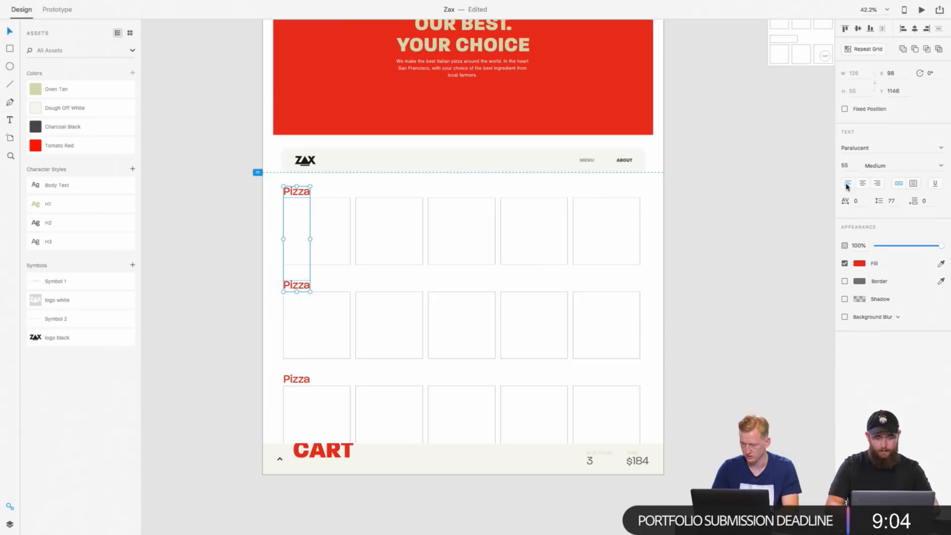
pyautogui.doubleClick(301, 190)
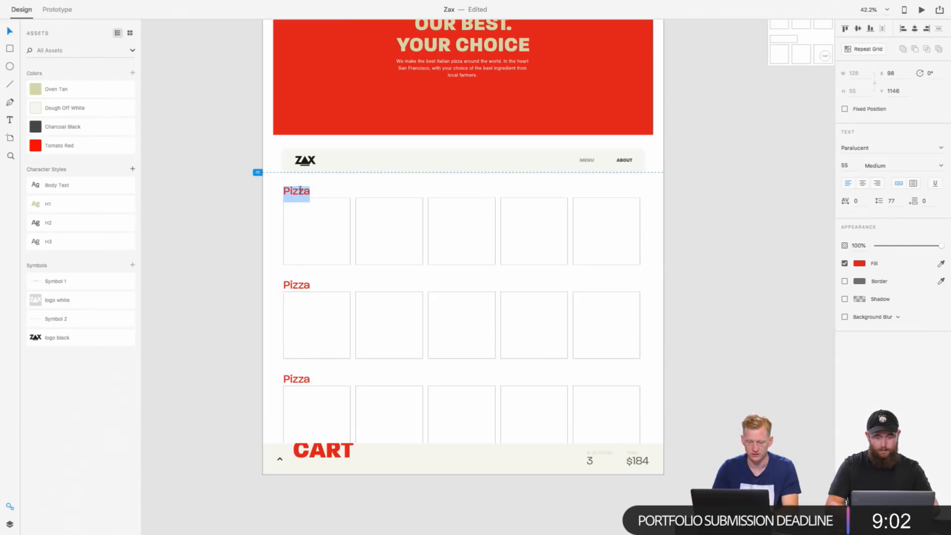
# Step: Change the second menu row's heading to Drinks
pyautogui.doubleClick(299, 284)
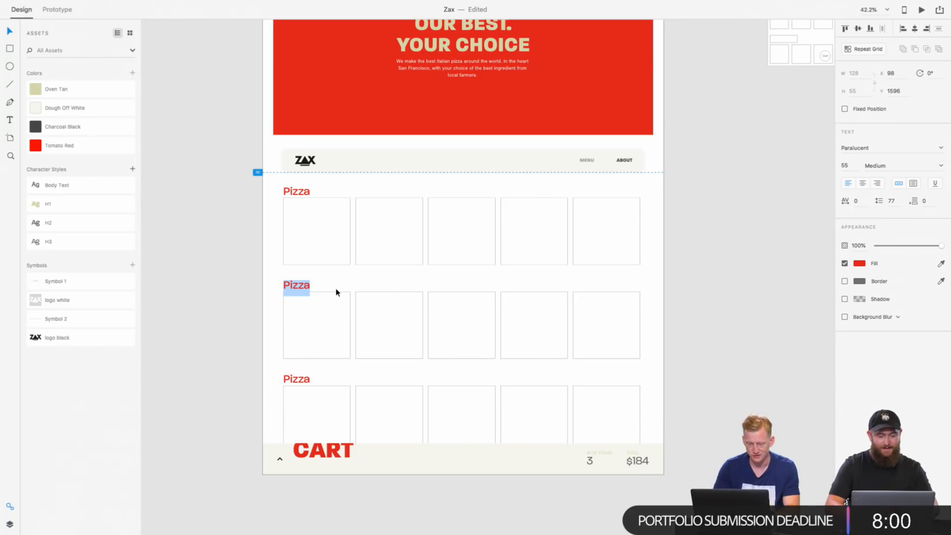
pyautogui.write('DRIB')
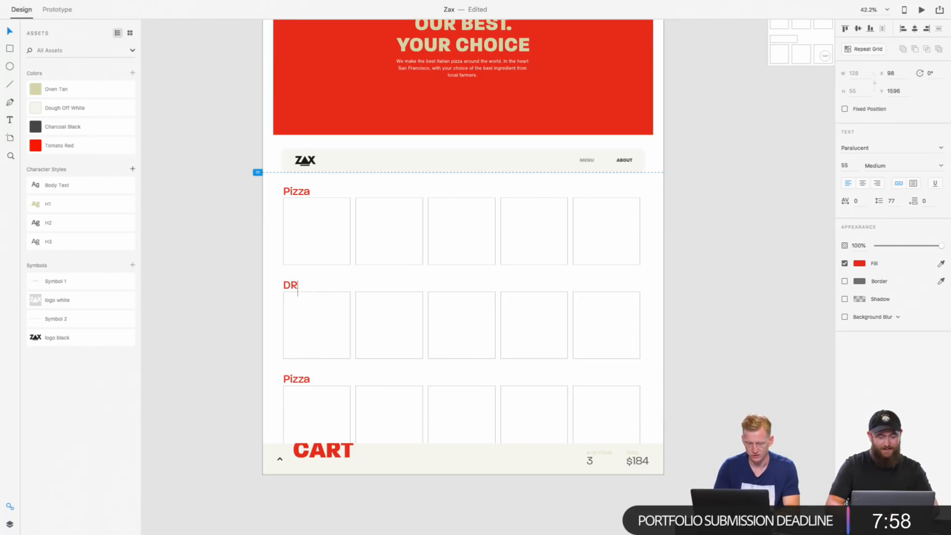
pyautogui.press('BackSpace')
pyautogui.write('rinks')
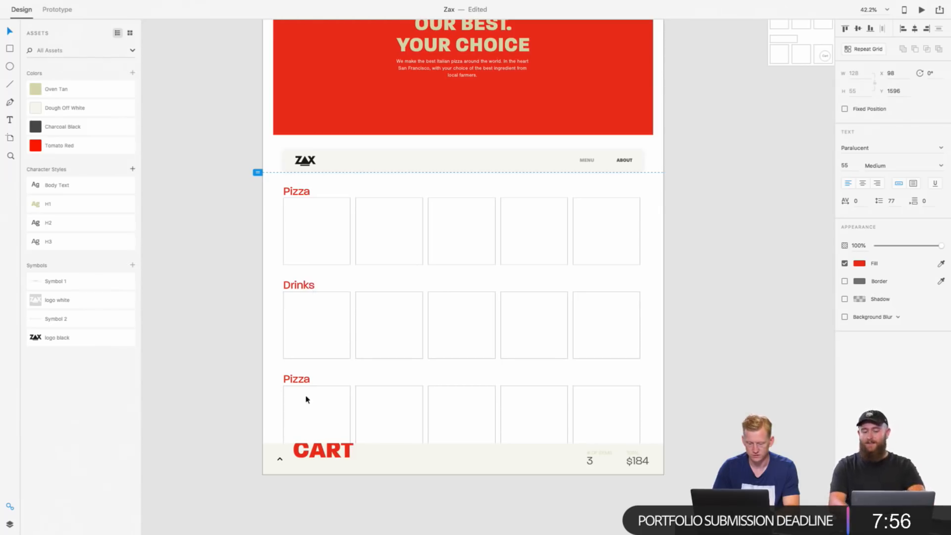
# Step: Change the first menu row's heading to Antipasti and leave text editing
pyautogui.click(299, 378)
pyautogui.doubleClick(298, 377)
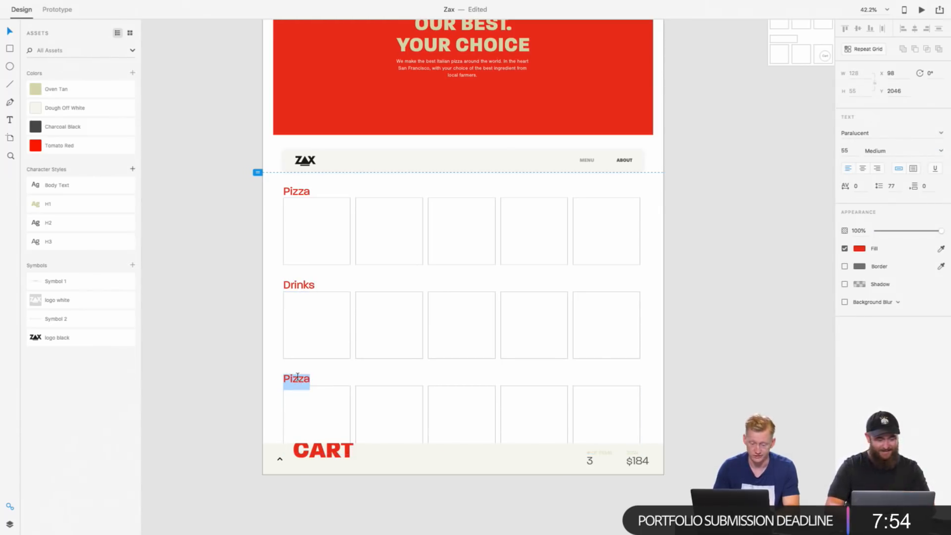
pyautogui.doubleClick(295, 192)
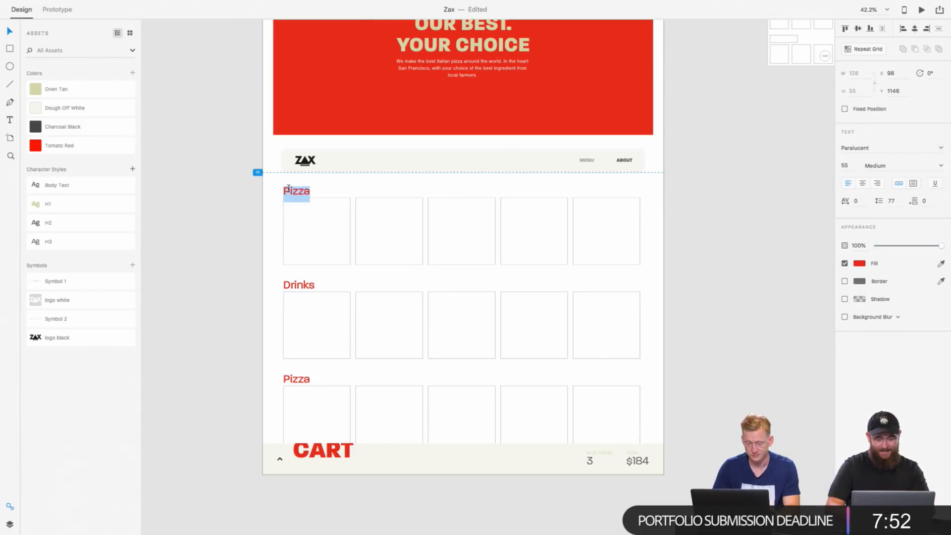
pyautogui.write('Anit')
pyautogui.press('BackSpace')
pyautogui.press('BackSpace')
pyautogui.write('tip')
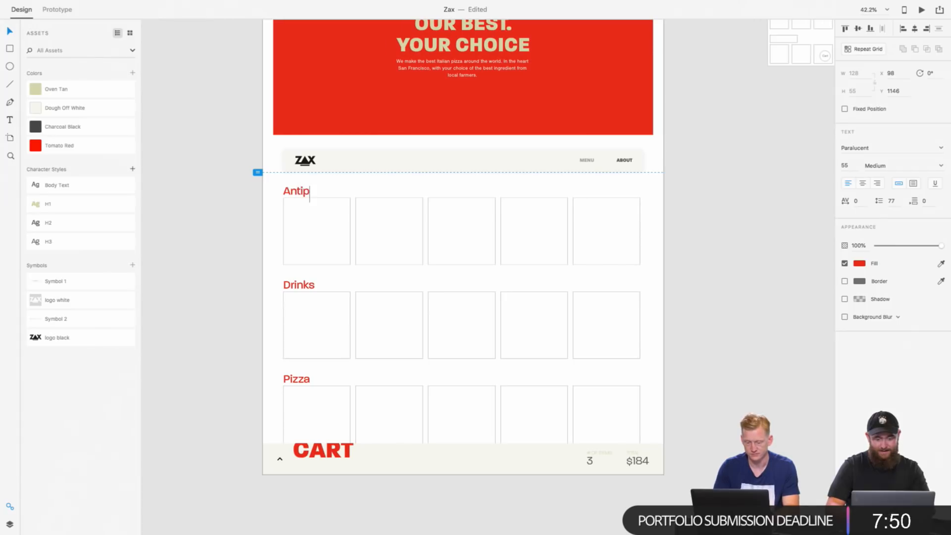
pyautogui.write('asta')
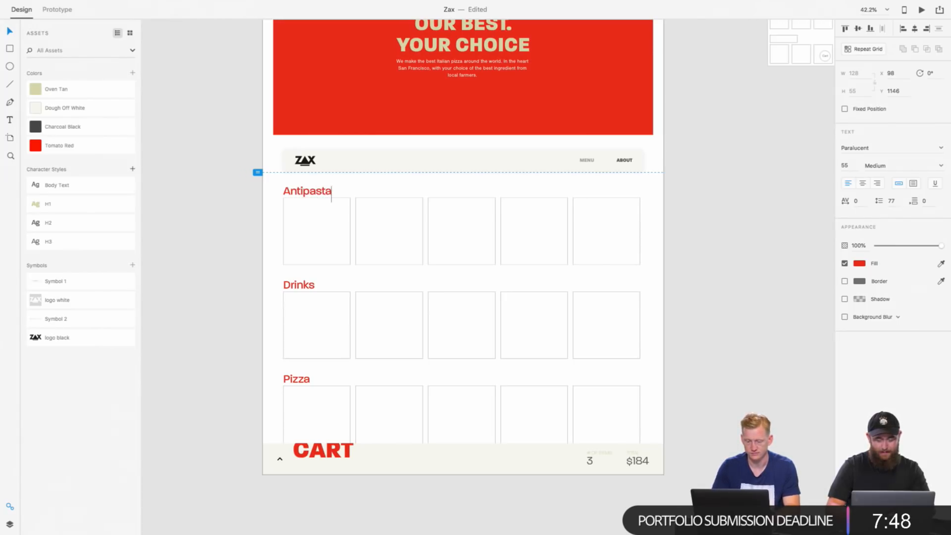
pyautogui.press('BackSpace')
pyautogui.write('i')
pyautogui.press('Escape')
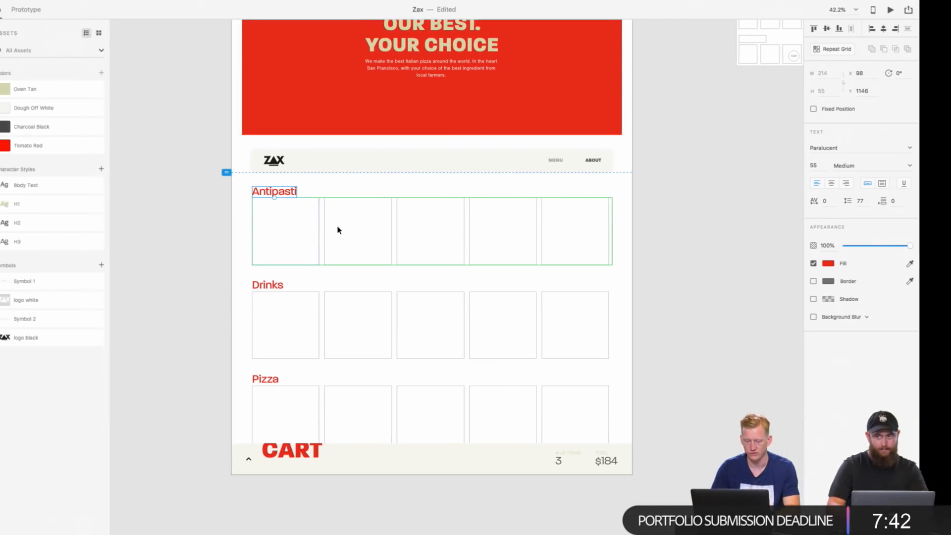
# Step: Switch to the browser and return to the first Adobe Stock results for people eating pizza
pyautogui.hotkey('ctrl', 'Right')
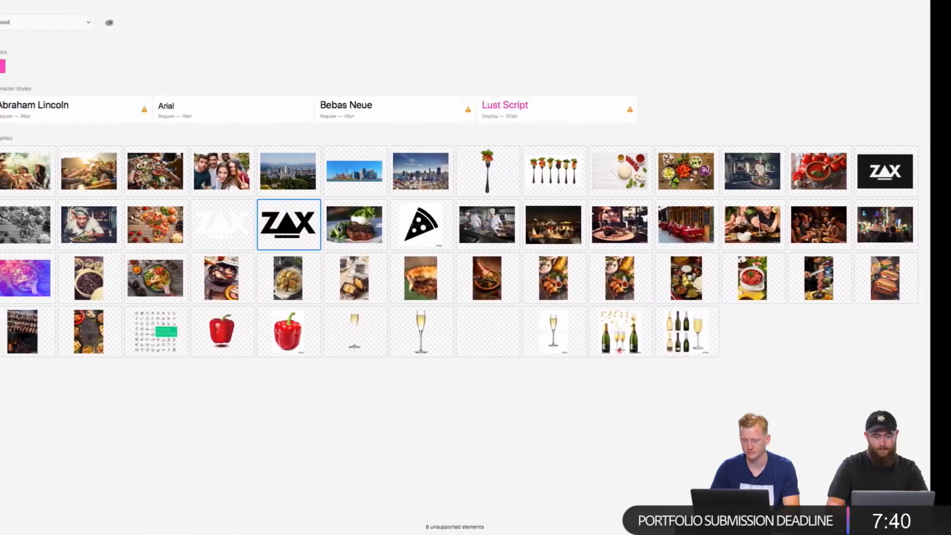
pyautogui.hotkey('ctrl', 'Left')
pyautogui.hotkey('ctrl', 'Left')
pyautogui.click(585, 26)
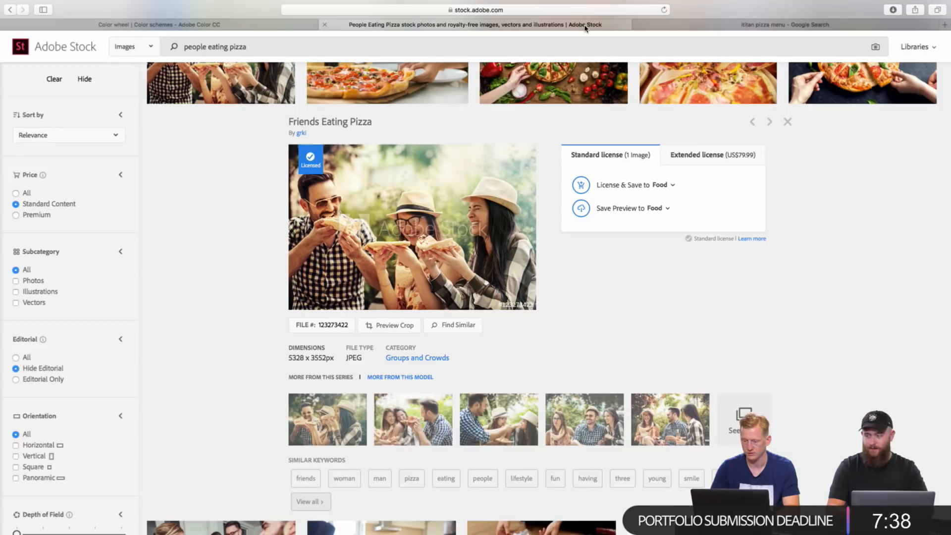
pyautogui.scroll(5, 557, 138)
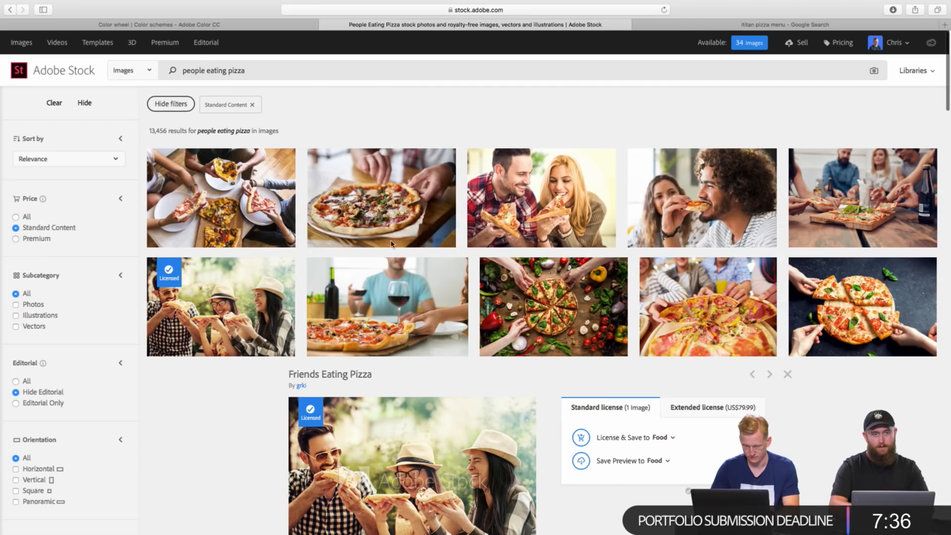
# Step: Open the photo of a man taking a slice at a pizzeria and license it into the Food library
pyautogui.moveTo(390, 182)
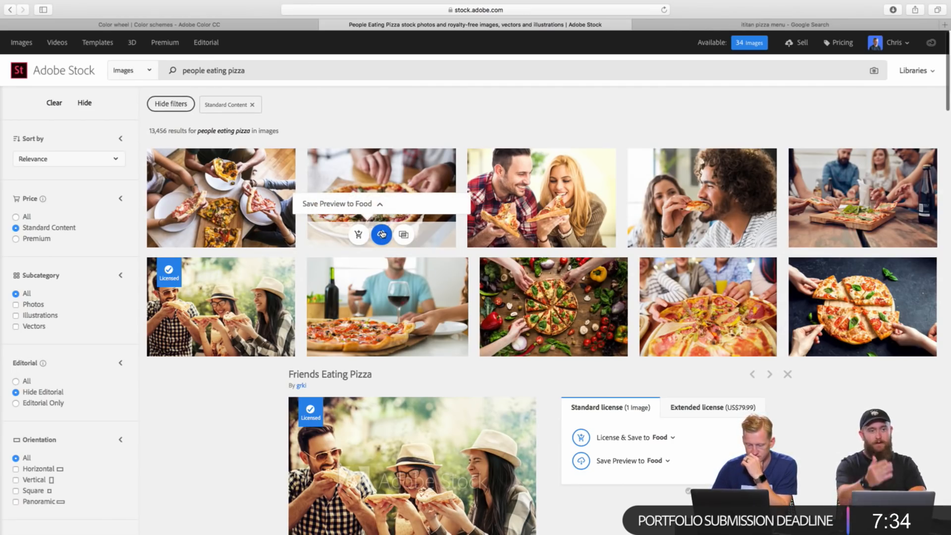
pyautogui.click(373, 187)
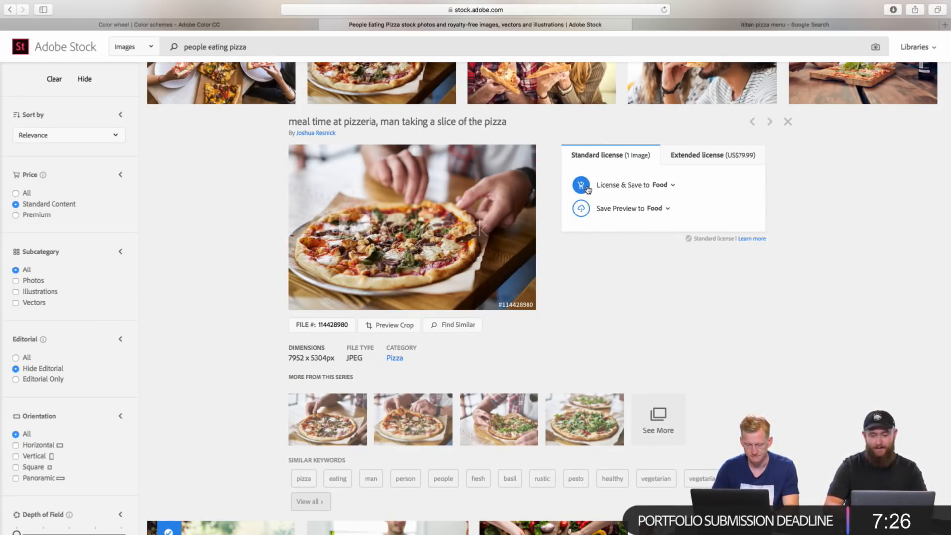
pyautogui.click(587, 189)
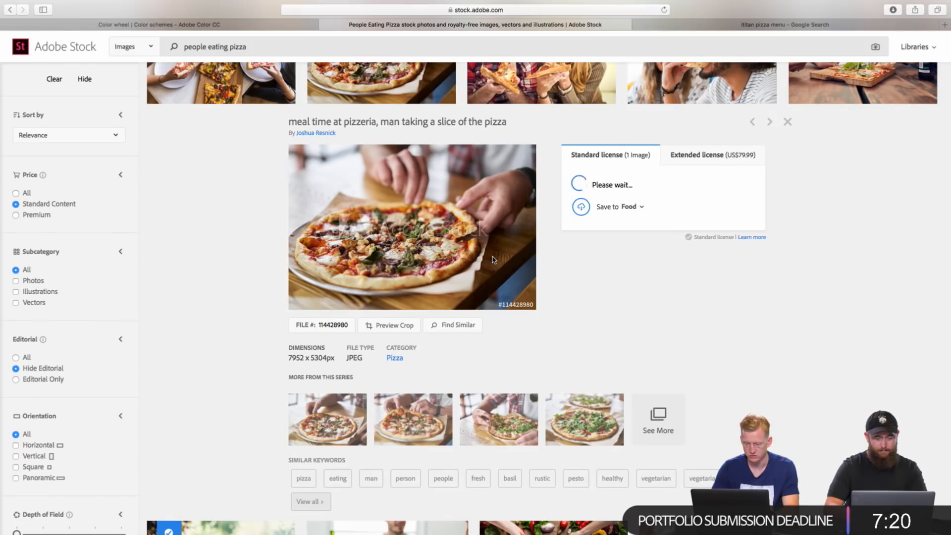
# Step: Open the arugula pizza photo from the same series and license it into the Food library
pyautogui.moveTo(404, 243); pyautogui.dragTo(441, 400)
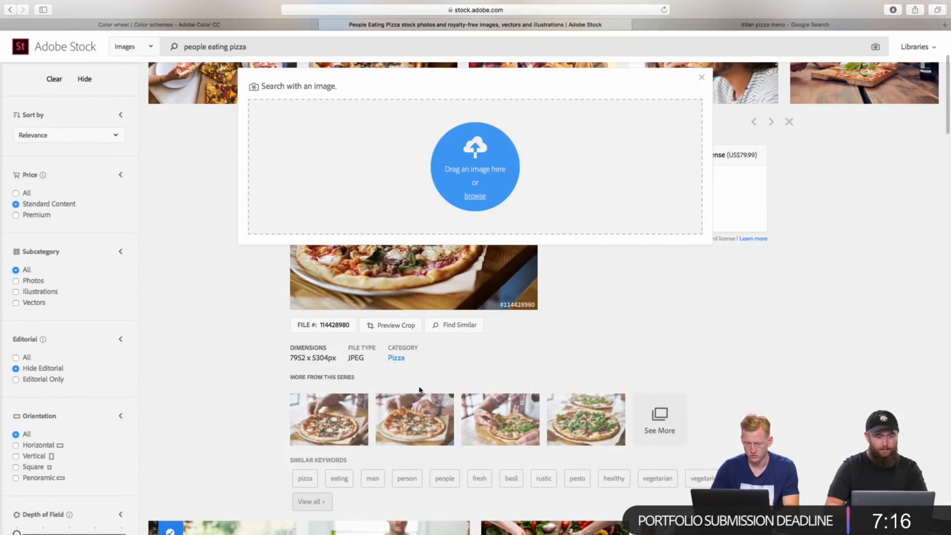
pyautogui.click(655, 292)
pyautogui.scroll(-1, 655, 299)
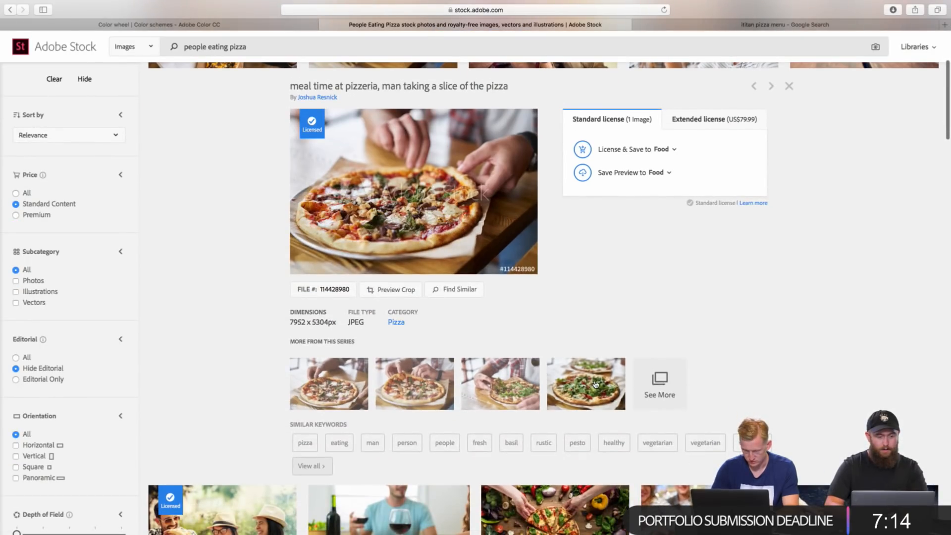
pyautogui.click(593, 383)
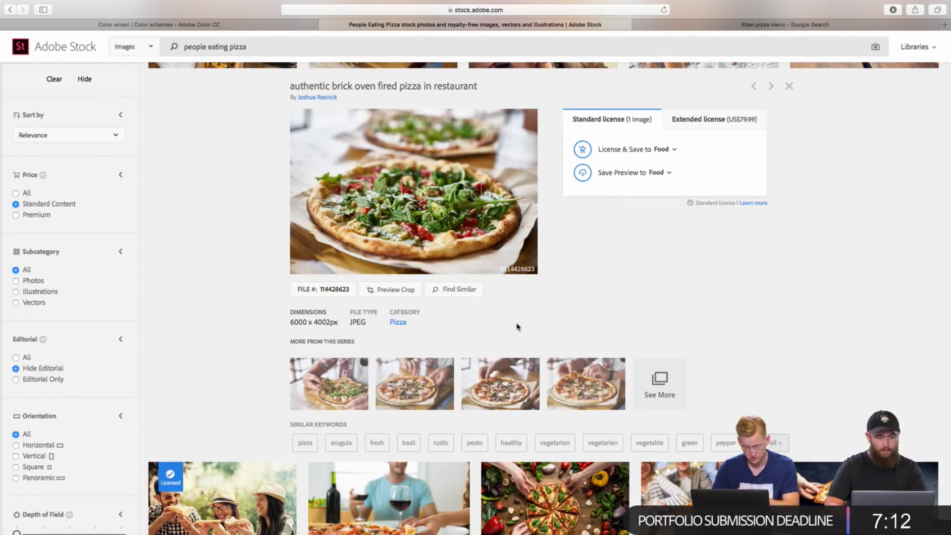
pyautogui.click(583, 150)
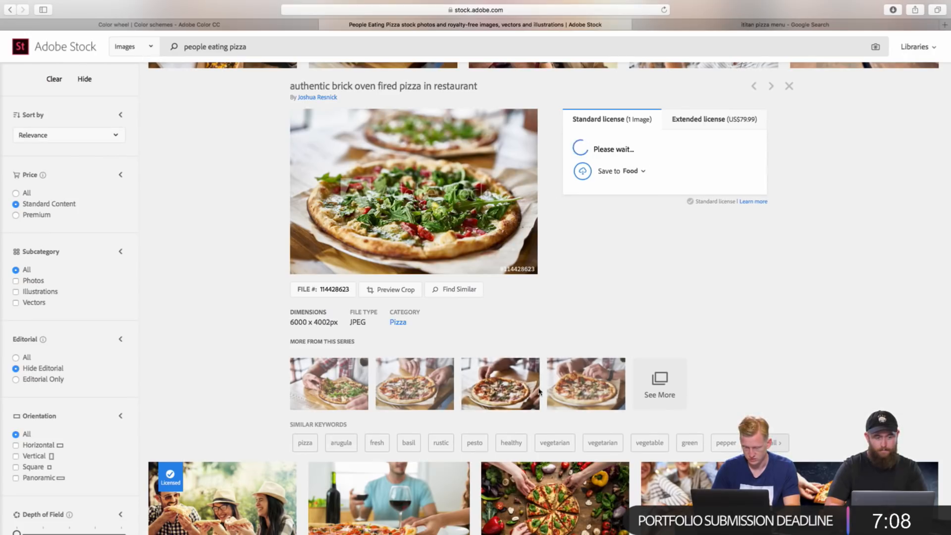
# Step: Search Adobe Stock for "authentic brick oven fired pizza" using the photo's title, and return to the people eating pizza results
pyautogui.scroll(4, 533, 219)
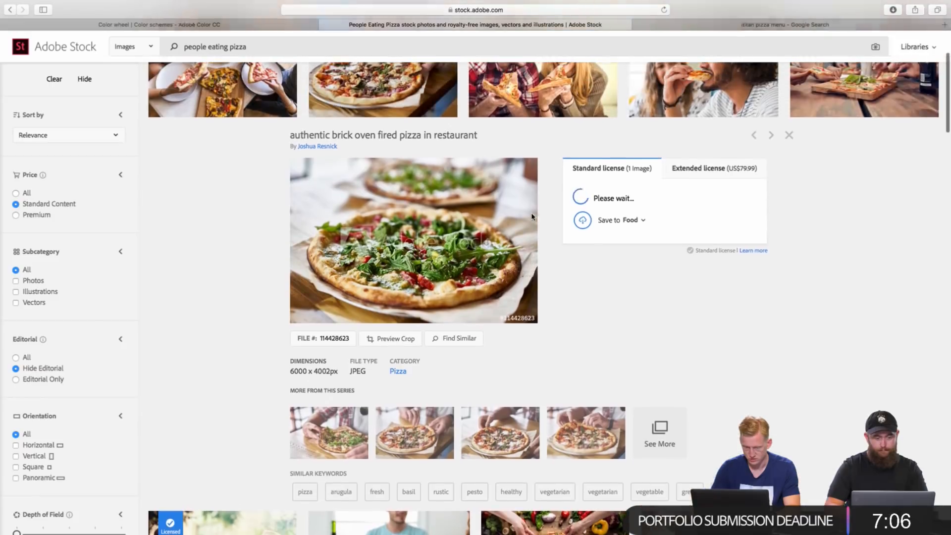
pyautogui.moveTo(287, 253); pyautogui.dragTo(422, 252)
pyautogui.press('super+c')
pyautogui.tripleClick(230, 55)
pyautogui.press('super+v')
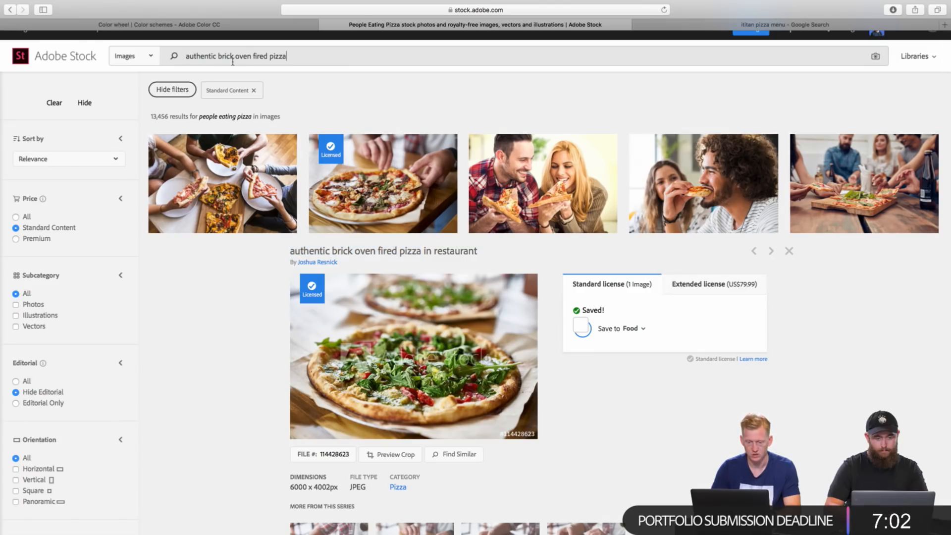
pyautogui.press('Return')
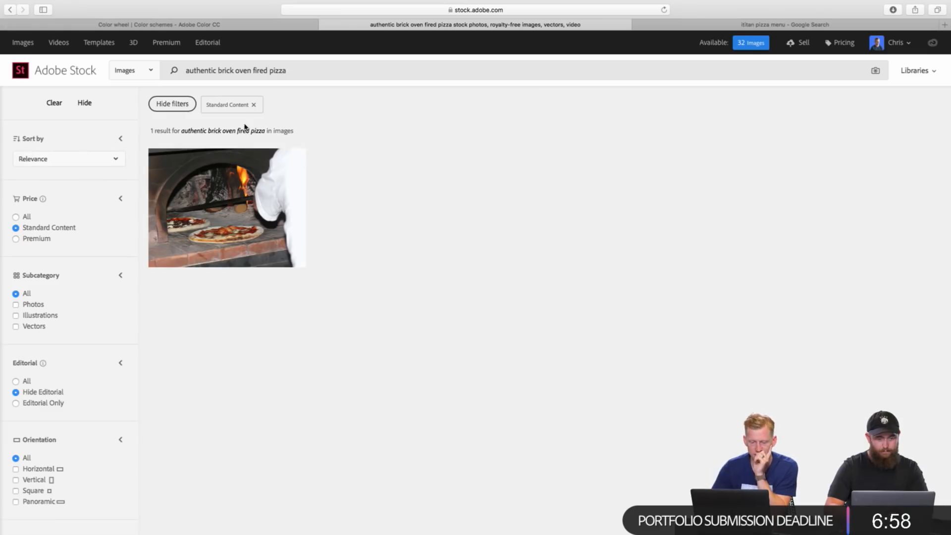
pyautogui.click(12, 12)
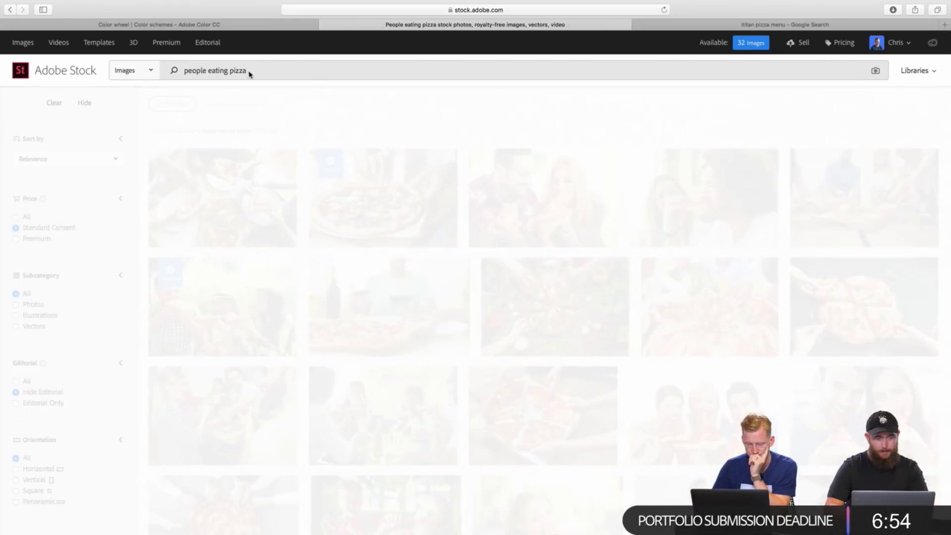
# Step: Find images similar to the licensed photo of a man taking a pizza slice, and narrow them with the keyword pizza
pyautogui.doubleClick(226, 69)
pyautogui.click(226, 69)
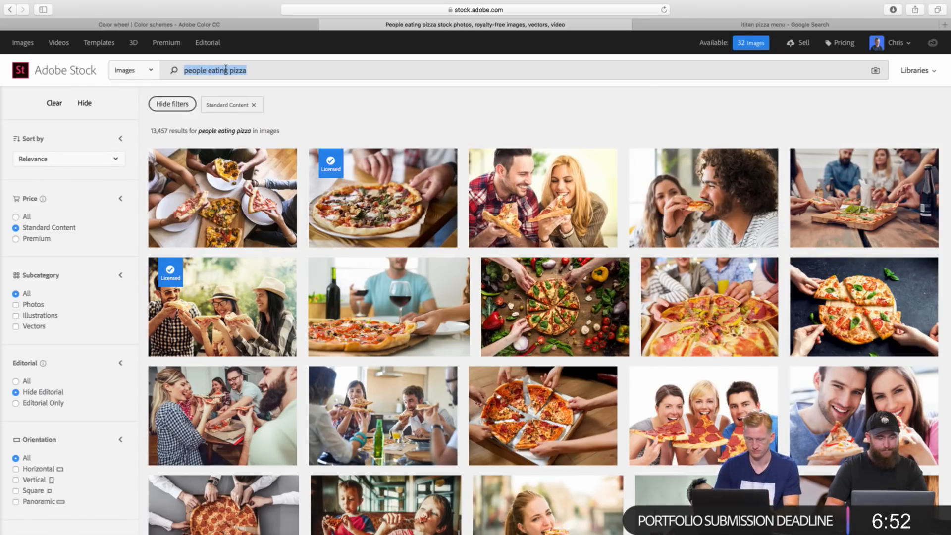
pyautogui.write('p')
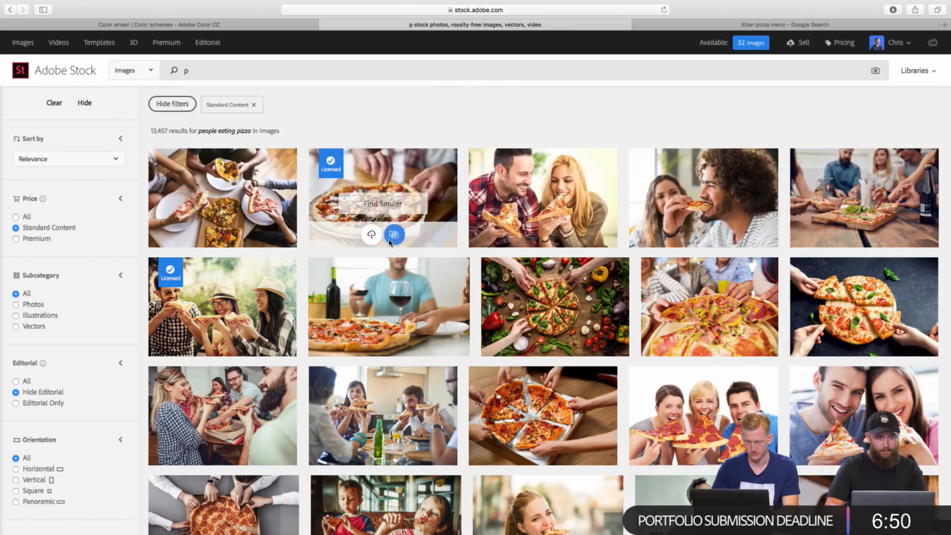
pyautogui.click(394, 235)
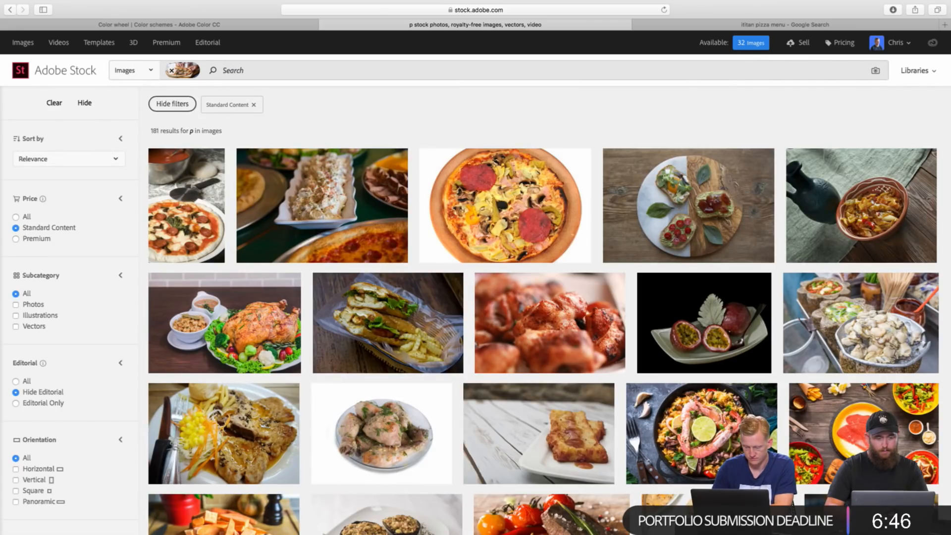
pyautogui.write('p')
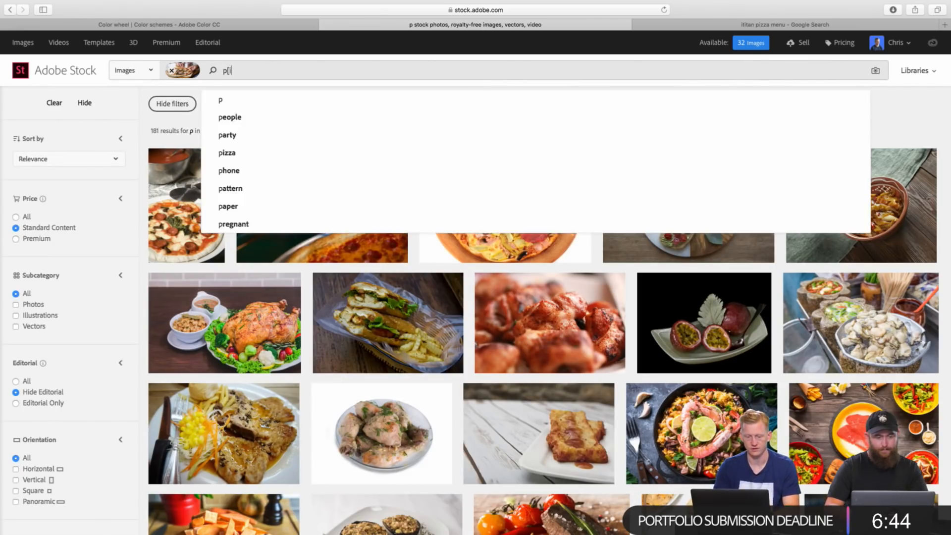
pyautogui.press('BackSpace')
pyautogui.write('pizza')
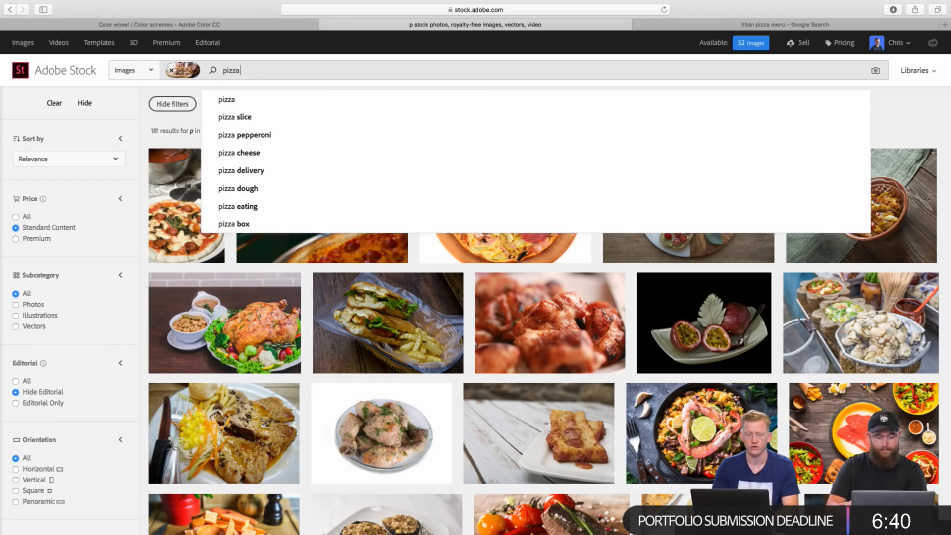
pyautogui.press('Return')
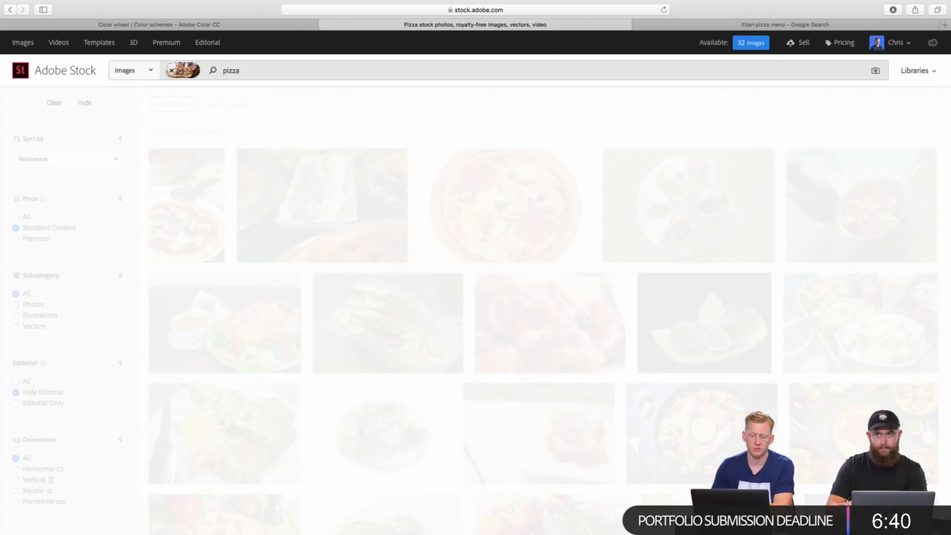
# Step: Switch to Adobe XD and review the Order Online page's menu rows and cart bar against the small Order Online wireframe
pyautogui.hotkey('ctrl', 'Left')
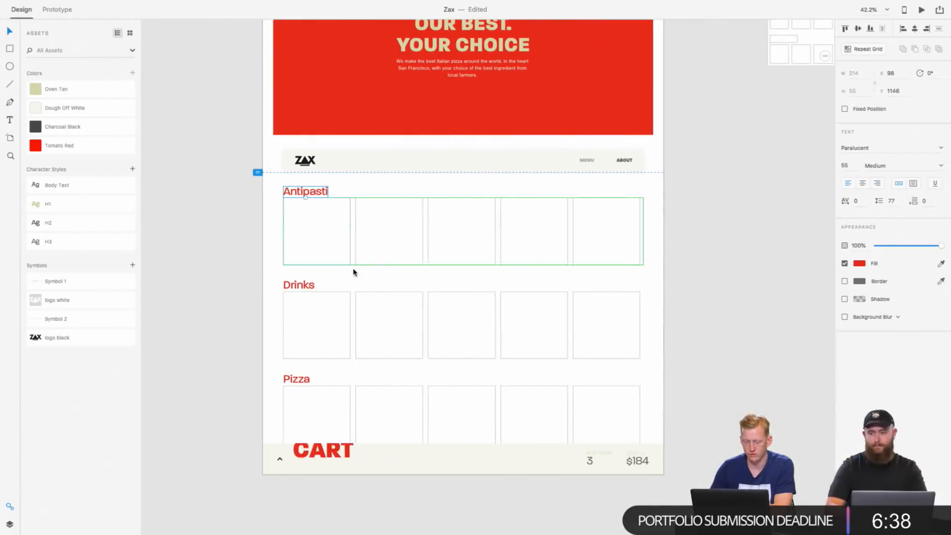
pyautogui.hscroll(2, 411, 199)
pyautogui.scroll(-1, 411, 200)
pyautogui.click(270, 390)
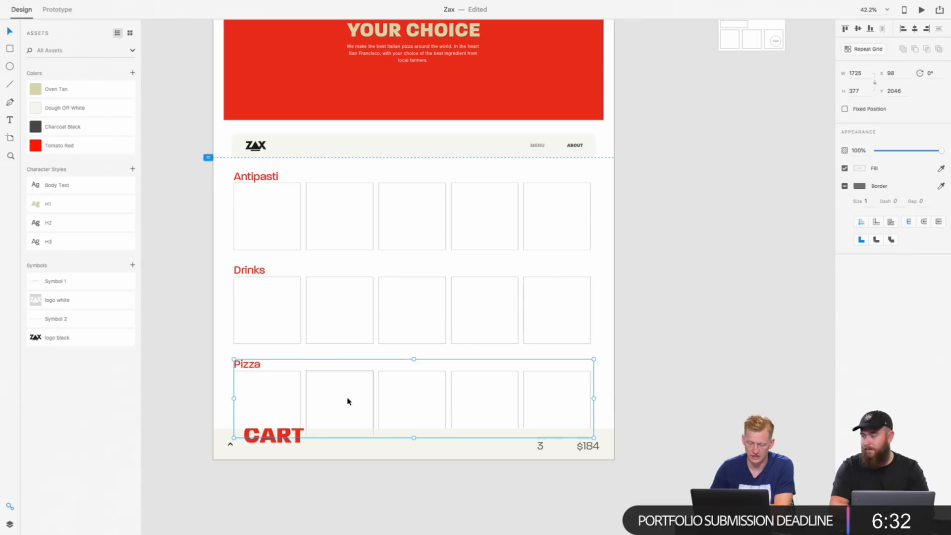
pyautogui.scroll(-1, 413, 386)
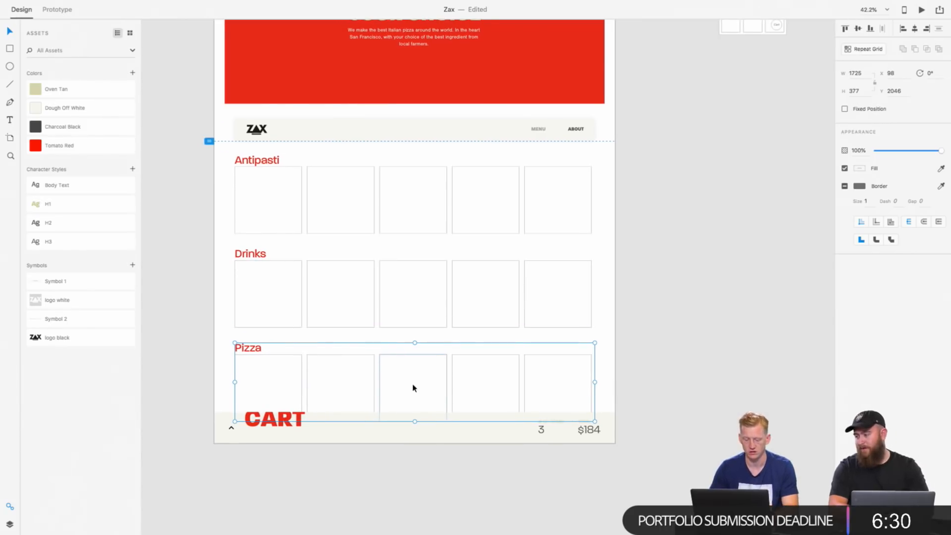
pyautogui.click(427, 433)
pyautogui.hscroll(3, 490, 318)
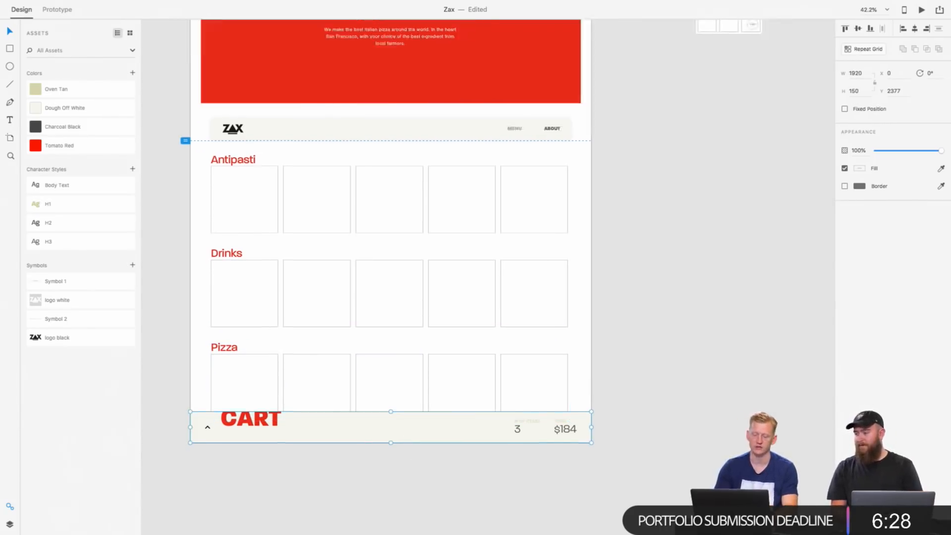
pyautogui.scroll(9, 490, 318)
pyautogui.hscroll(2, 490, 317)
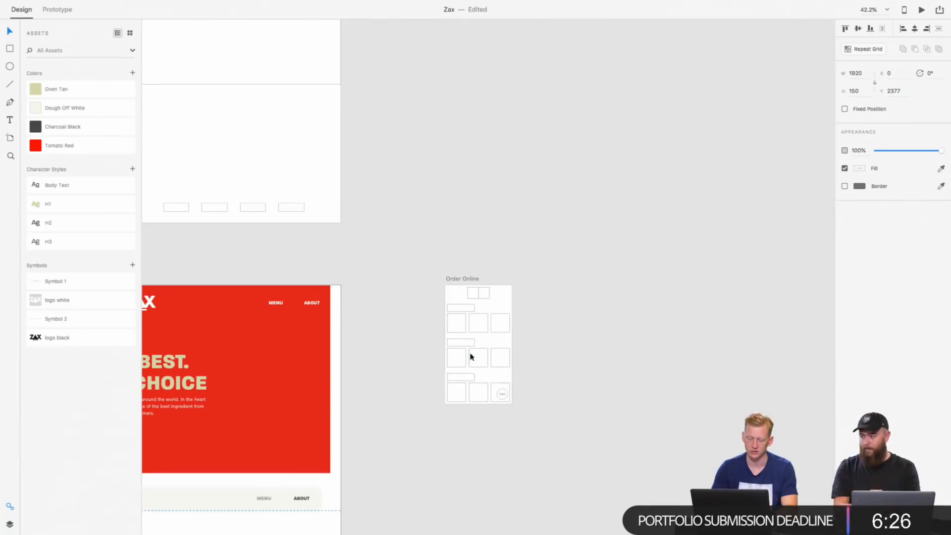
pyautogui.scroll(-8, 503, 396)
pyautogui.hscroll(-7, 503, 396)
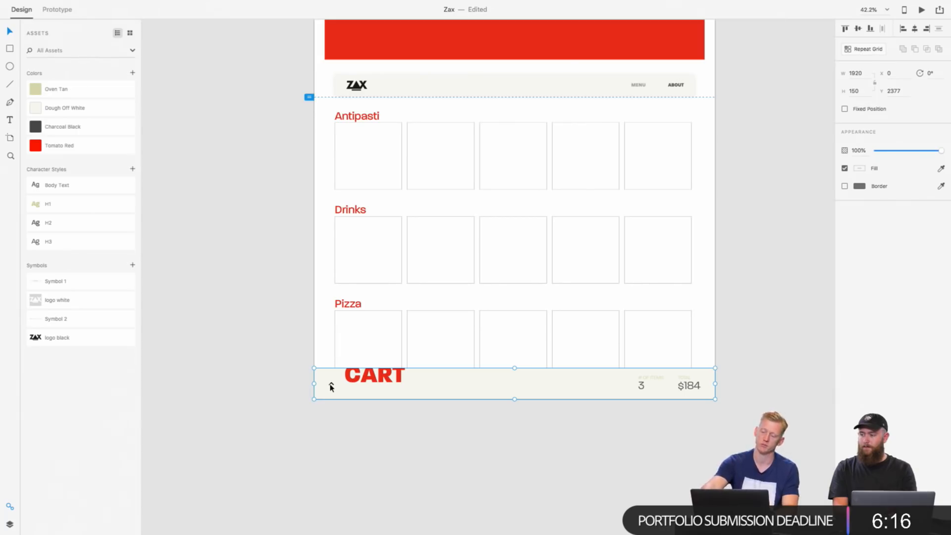
# Step: Open the Order Online hero's two-line headline for editing and clear its text
pyautogui.scroll(6, 513, 359)
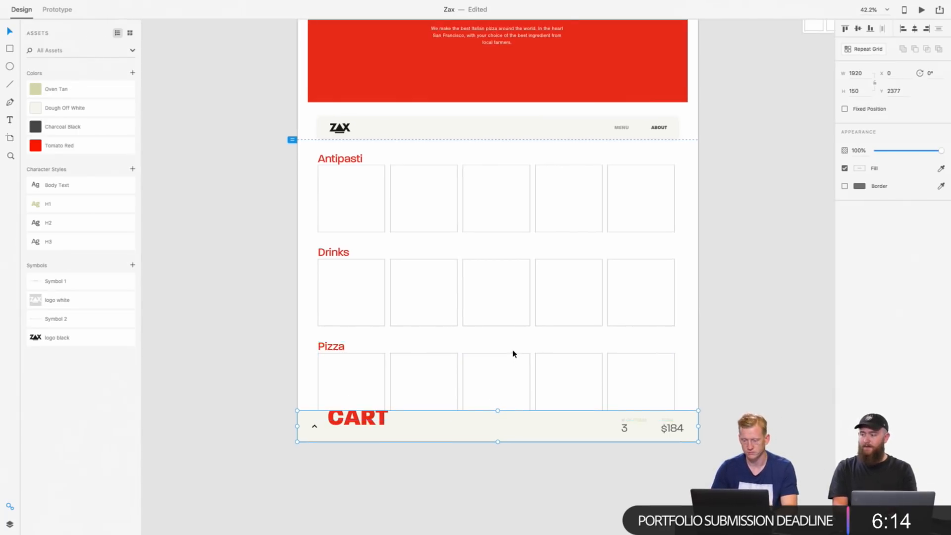
pyautogui.scroll(-1, 513, 360)
pyautogui.tripleClick(480, 230)
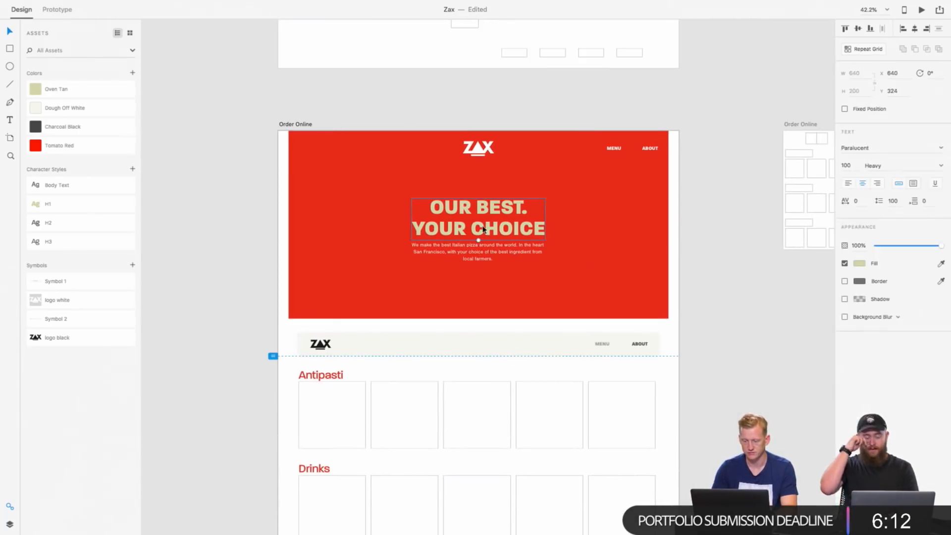
pyautogui.press('super+a')
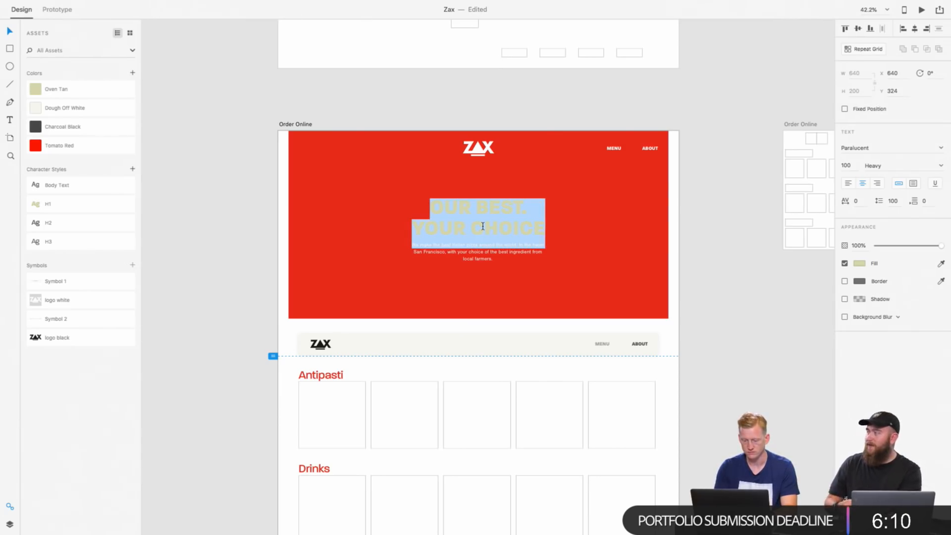
pyautogui.write('Chec')
pyautogui.press('BackSpace')
pyautogui.press('BackSpace')
pyautogui.press('BackSpace')
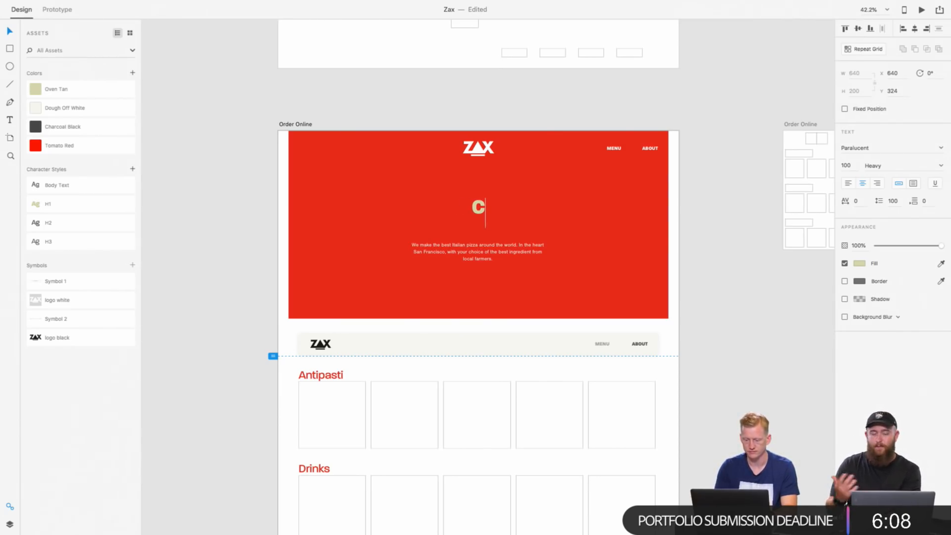
pyautogui.write('HCK')
pyautogui.press('BackSpace')
pyautogui.press('BackSpace')
pyautogui.press('BackSpace')
pyautogui.press('BackSpace')
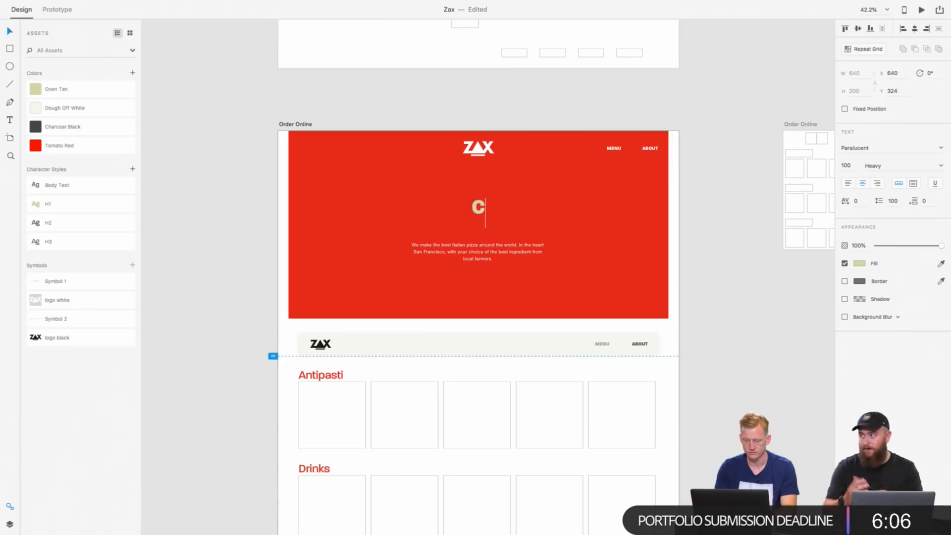
pyautogui.write('ADD')
pyautogui.press('BackSpace')
pyautogui.press('BackSpace')
pyautogui.press('BackSpace')
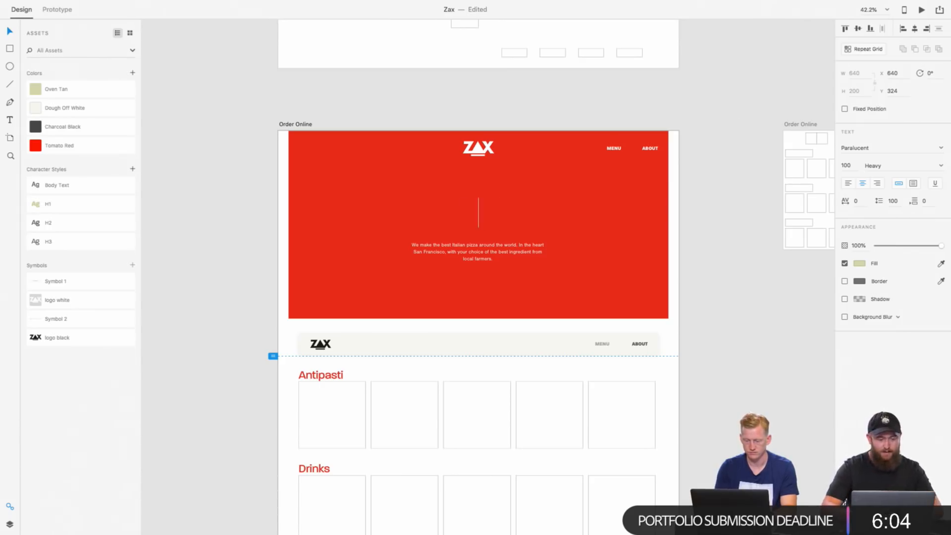
# Step: Enter YOU ORDER and WE DELIVER on two lines as the hero headline and leave text editing
pyautogui.write('YOU ORD')
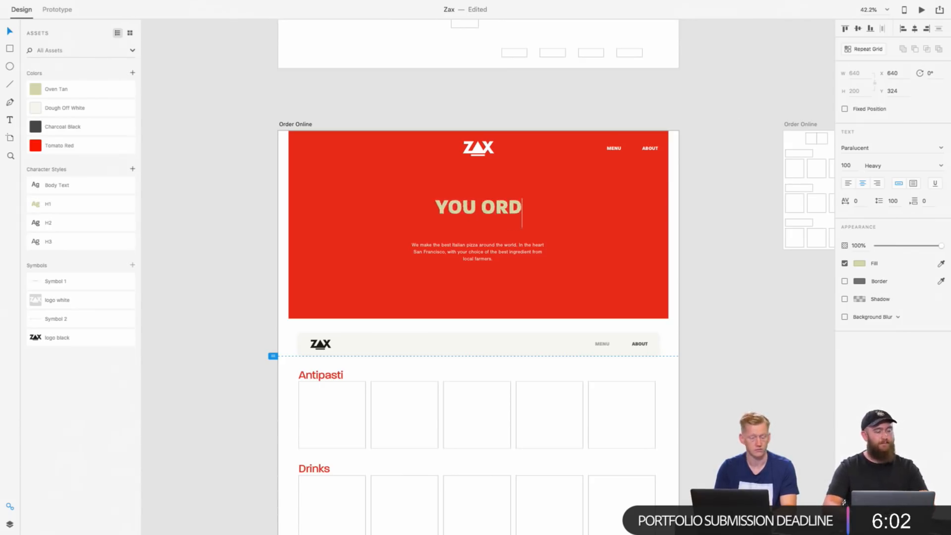
pyautogui.write('ER WE')
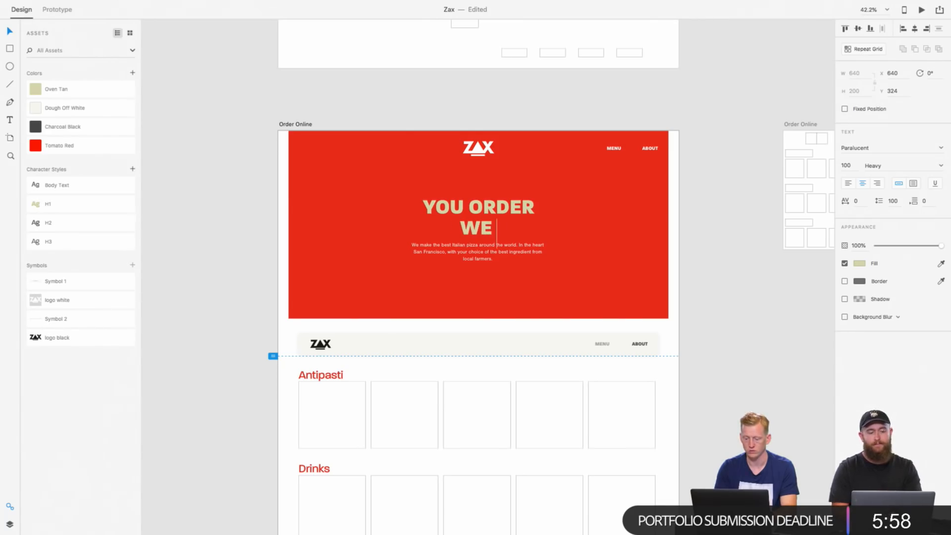
pyautogui.write(' DELIVER')
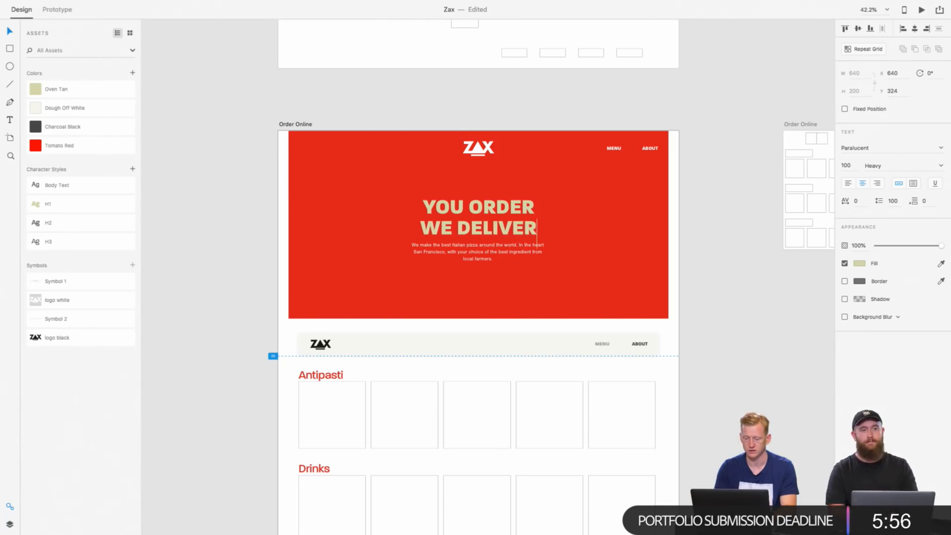
pyautogui.press('Escape')
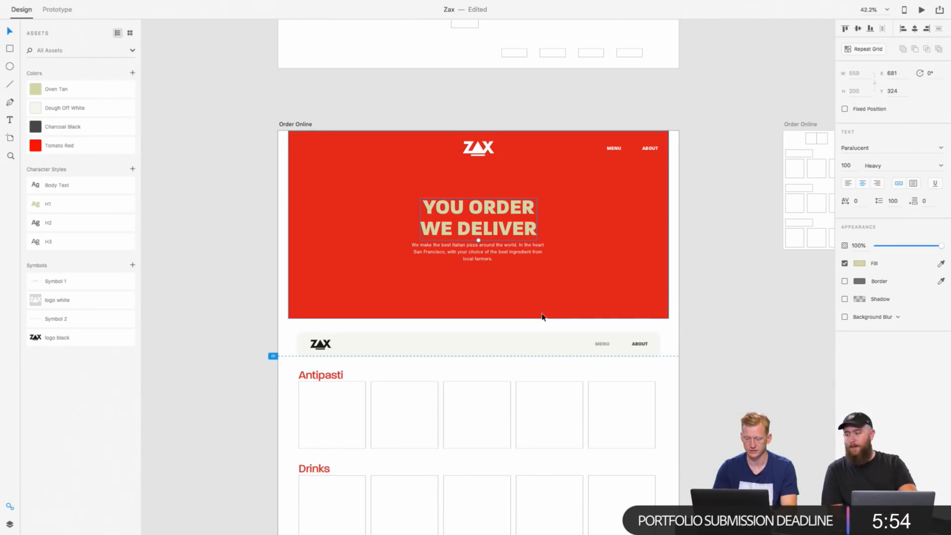
pyautogui.scroll(-5, 541, 315)
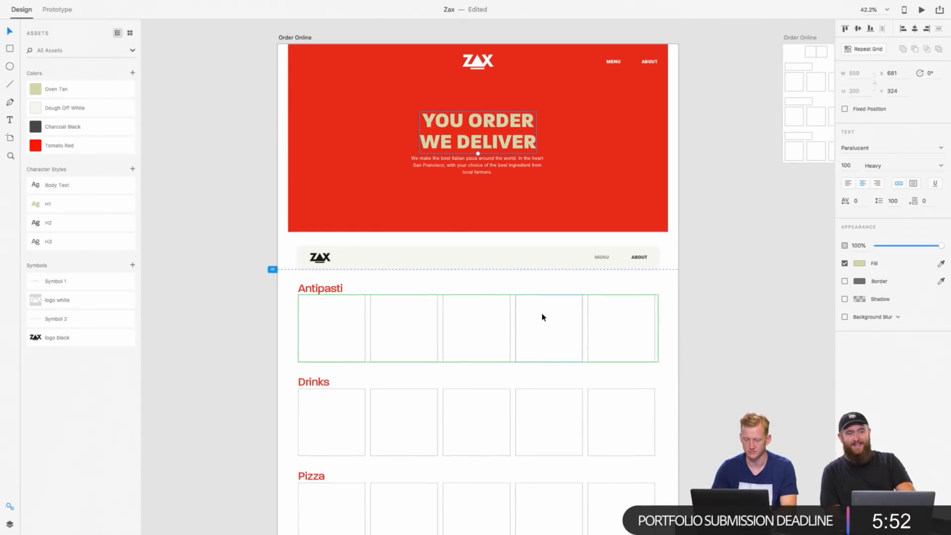
pyautogui.doubleClick(487, 165)
pyautogui.tripleClick(487, 163)
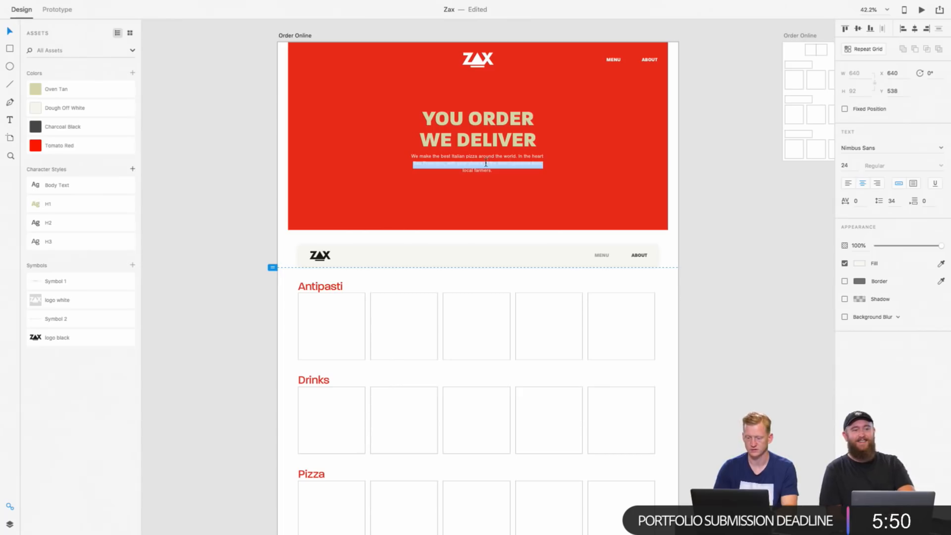
pyautogui.click(486, 163)
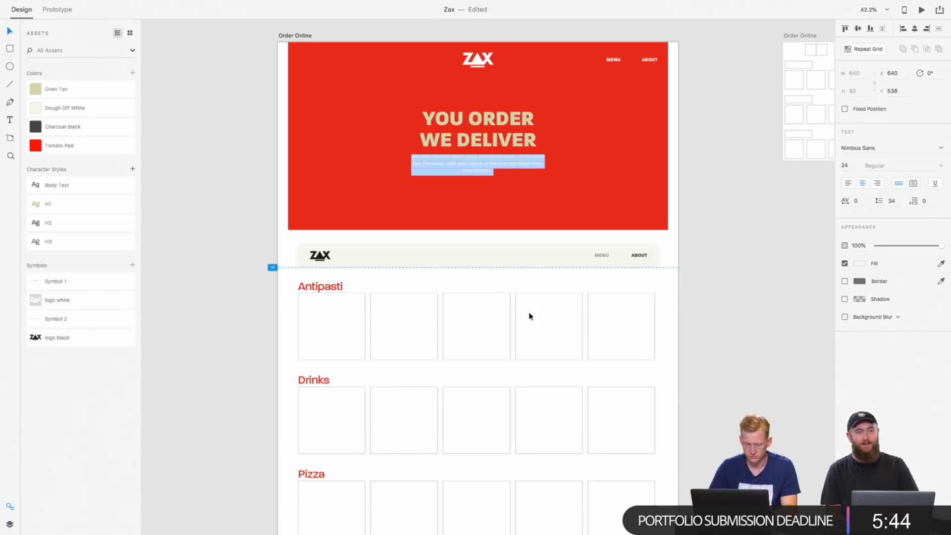
pyautogui.press('Escape')
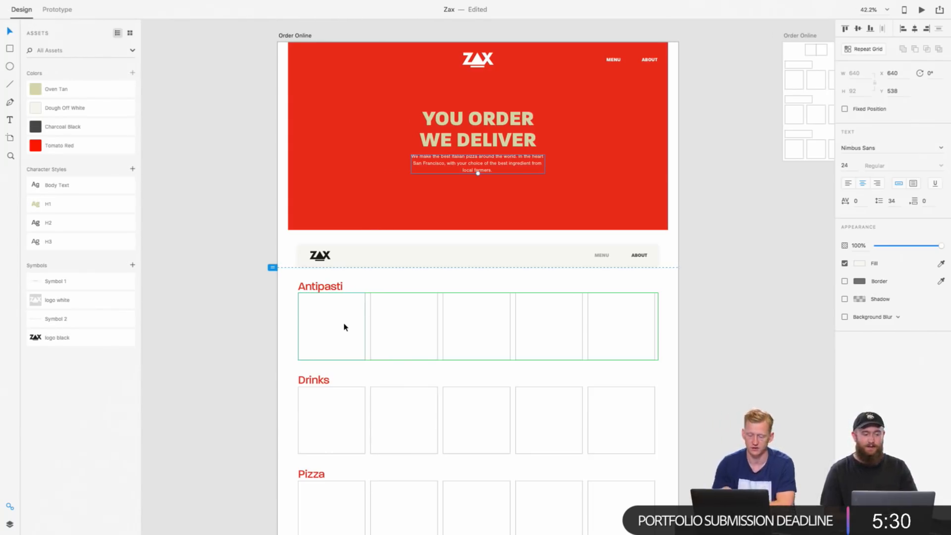
pyautogui.click(344, 429)
pyautogui.keyDown('shift'); pyautogui.click(433, 332); pyautogui.keyUp('shift')
pyautogui.scroll(-3, 471, 357)
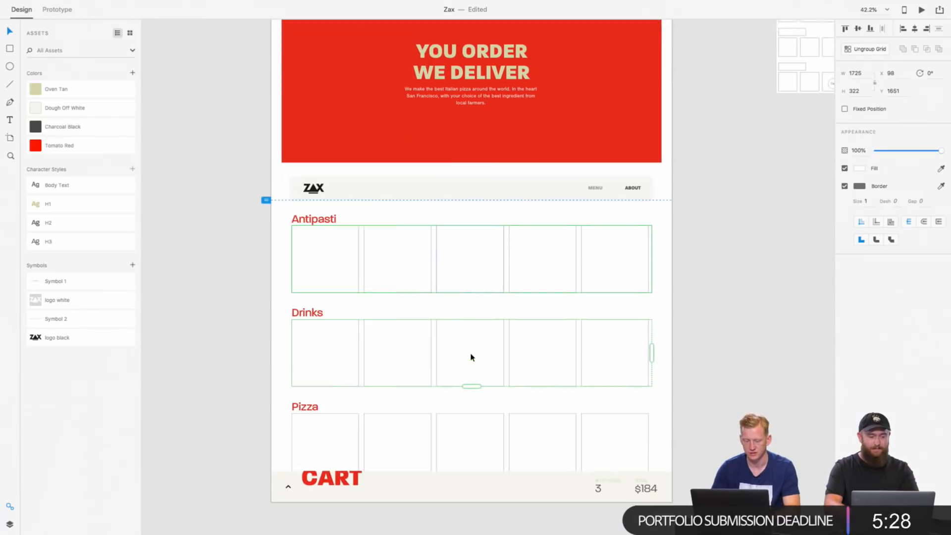
pyautogui.scroll(-1, 471, 357)
pyautogui.click(421, 213)
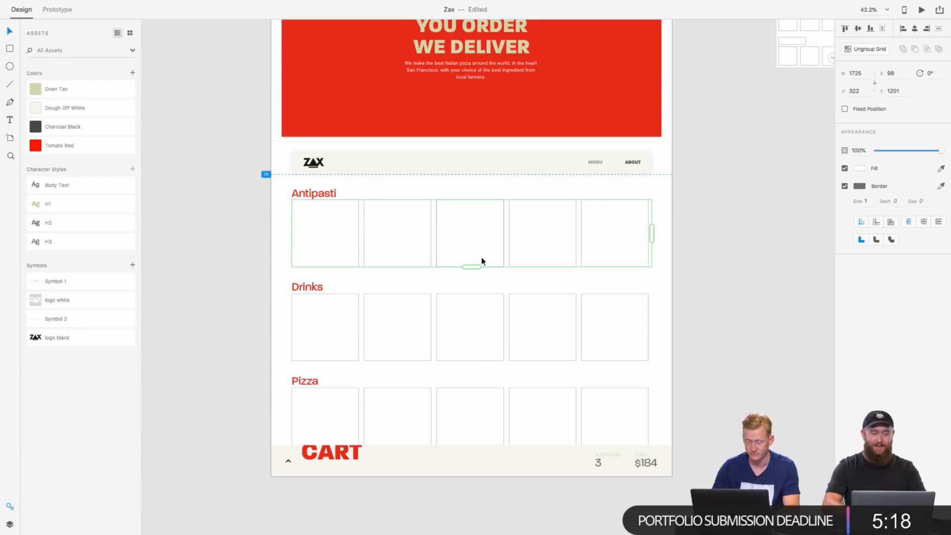
# Step: Open the Creative Cloud library and switch it from Food to My Library to refresh the graphics
pyautogui.hotkey('ctrl', 'Right')
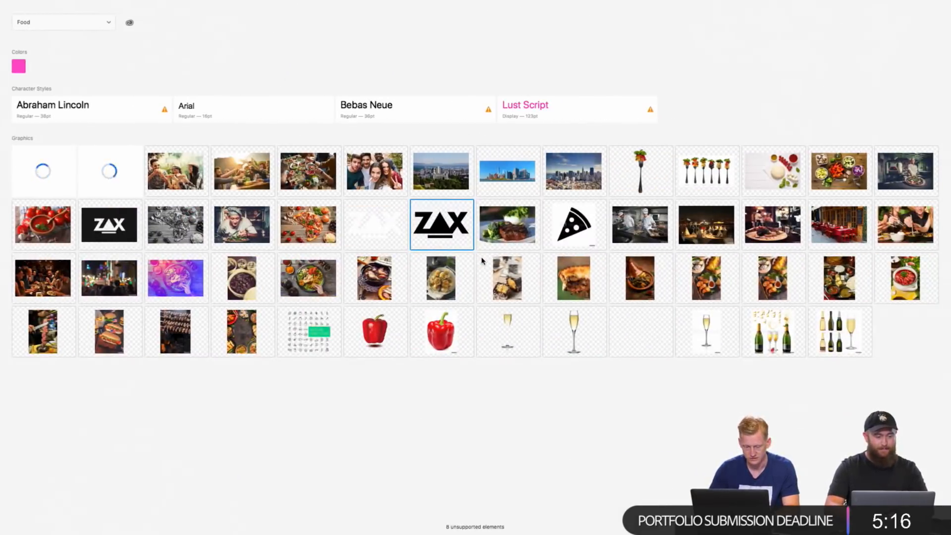
pyautogui.click(87, 23)
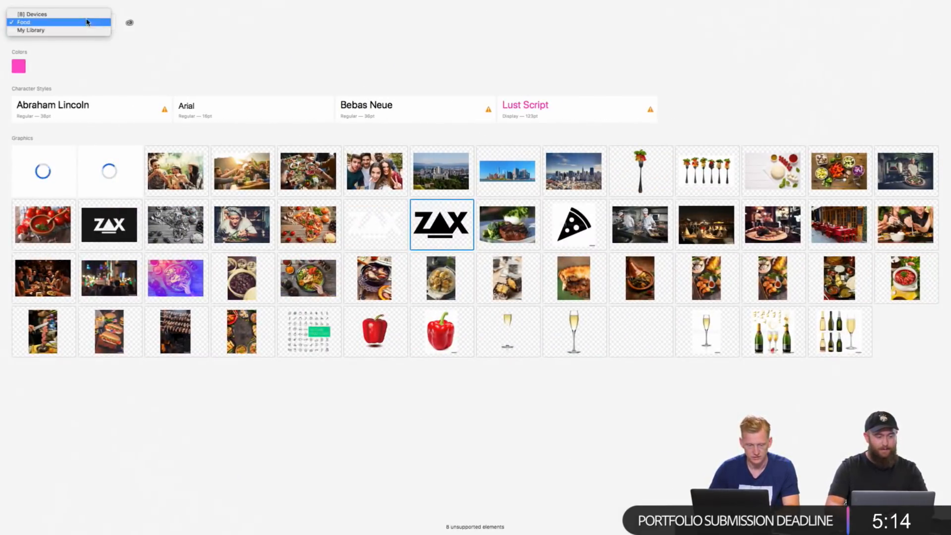
pyautogui.click(87, 22)
pyautogui.click(98, 23)
pyautogui.click(93, 15)
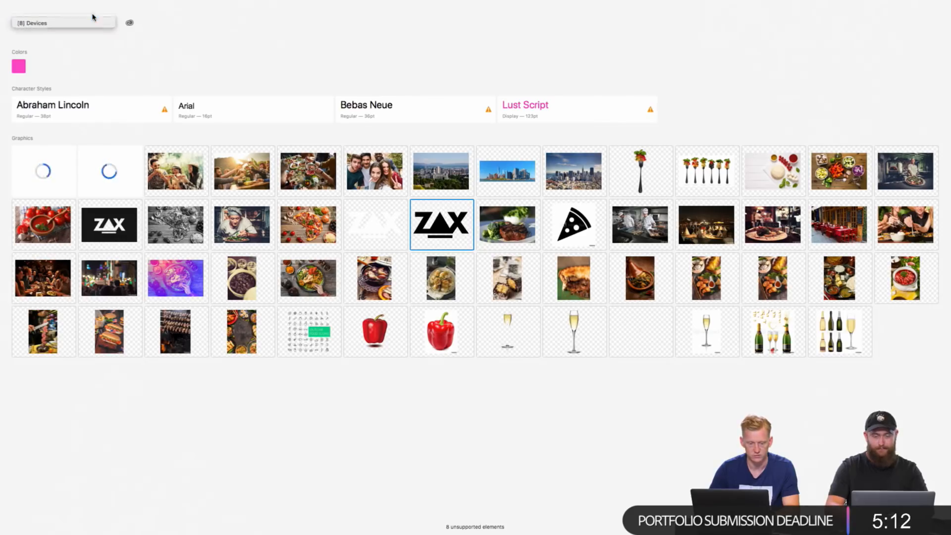
pyautogui.click(99, 23)
pyautogui.click(99, 37)
# Step: Switch back to the Food library and fill the Pizza row's cells with its first pizza photo, the one topped with greens
pyautogui.click(104, 23)
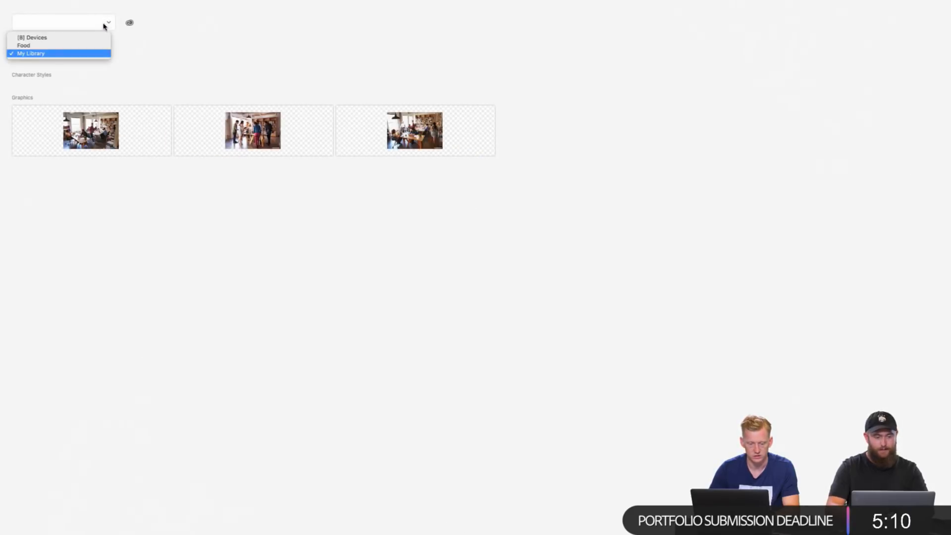
pyautogui.click(85, 45)
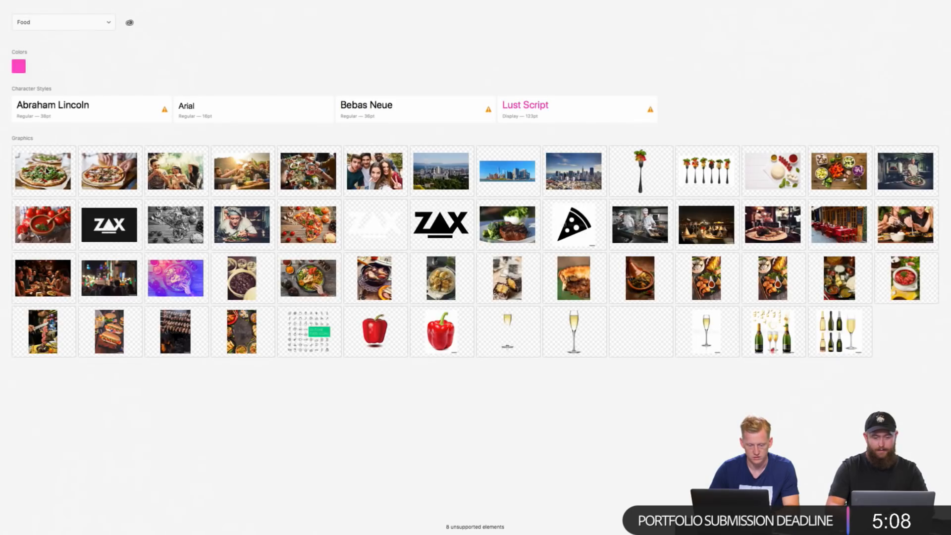
pyautogui.moveTo(47, 170); pyautogui.dragTo(298, 410)
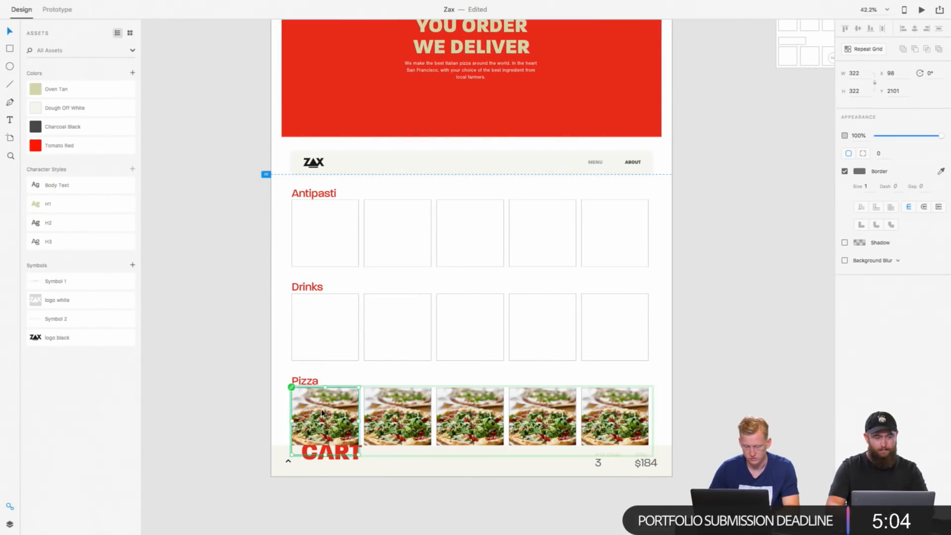
pyautogui.click(268, 385)
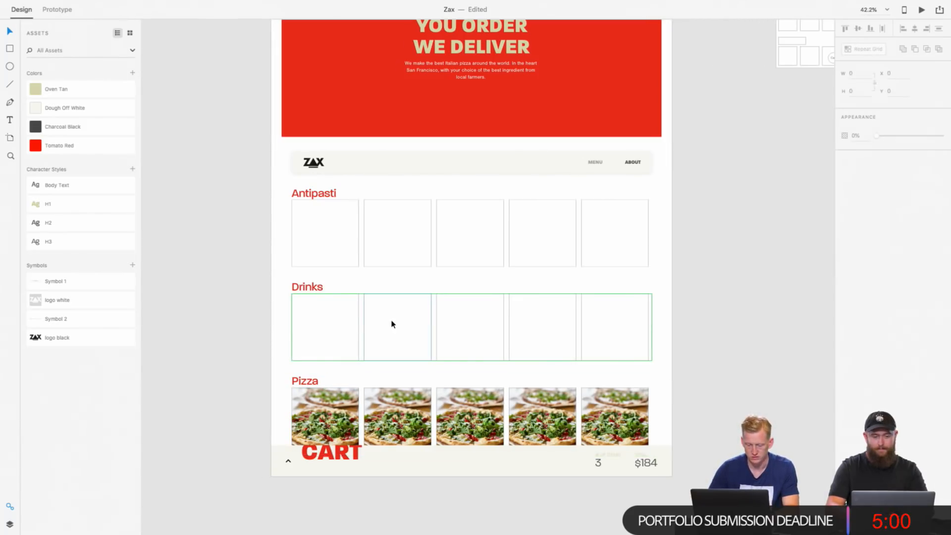
# Step: Switch to Adobe Stock in the browser and search the similar-image results for DRINK
pyautogui.press('super+shift+l')
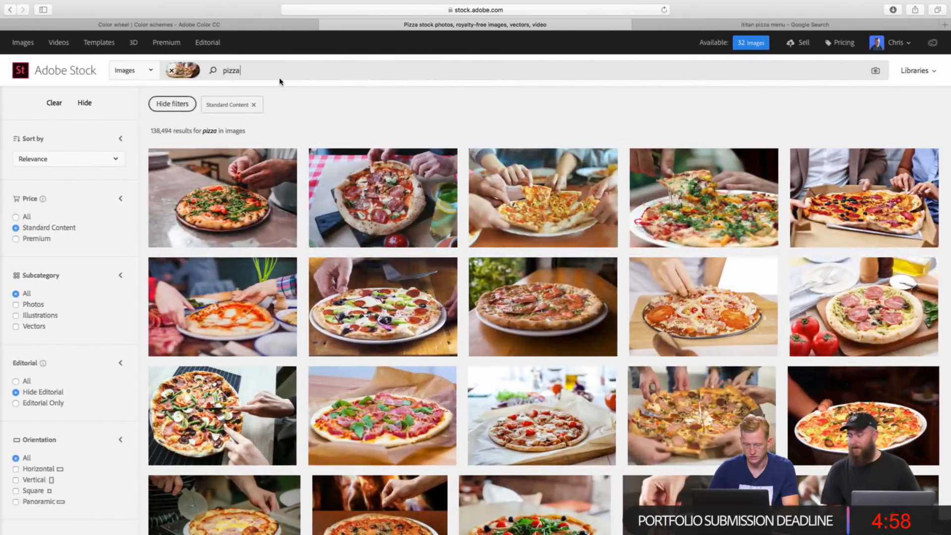
pyautogui.press('super+a')
pyautogui.write('DRIN')
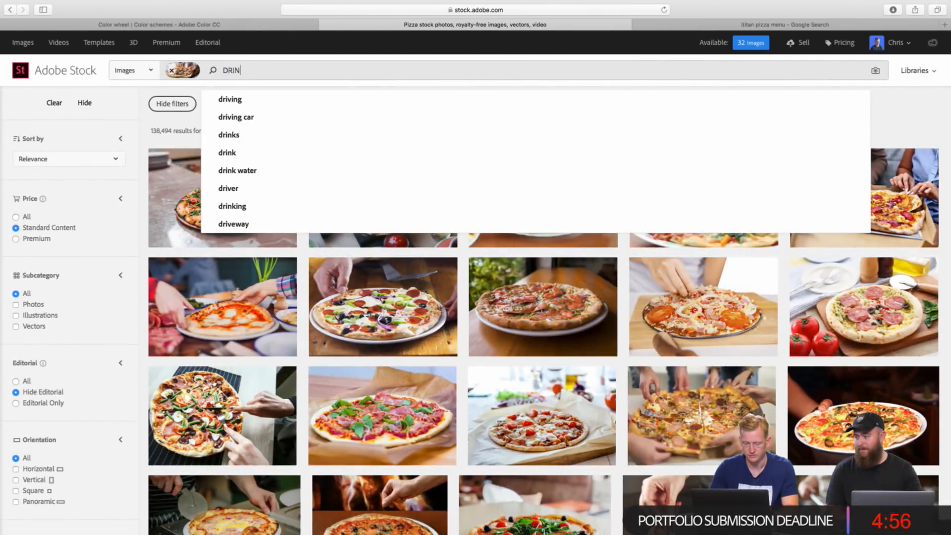
pyautogui.write('K')
pyautogui.press('Return')
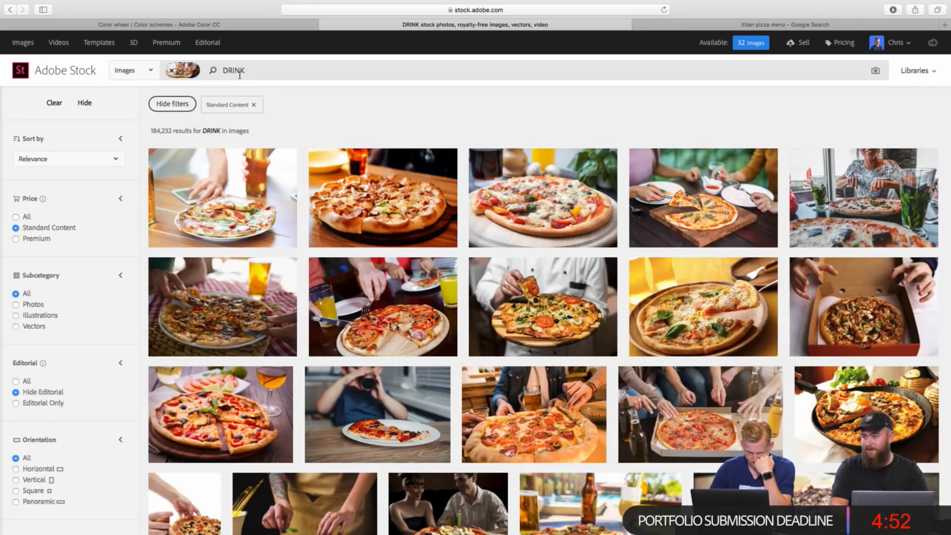
# Step: Remove the reference image from the Adobe Stock search and search for soda instead
pyautogui.doubleClick(237, 71)
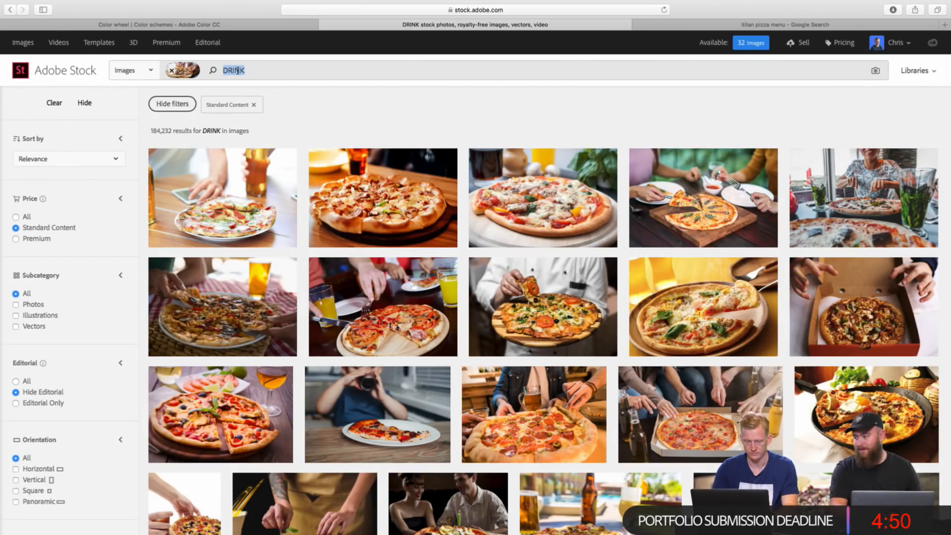
pyautogui.click(171, 70)
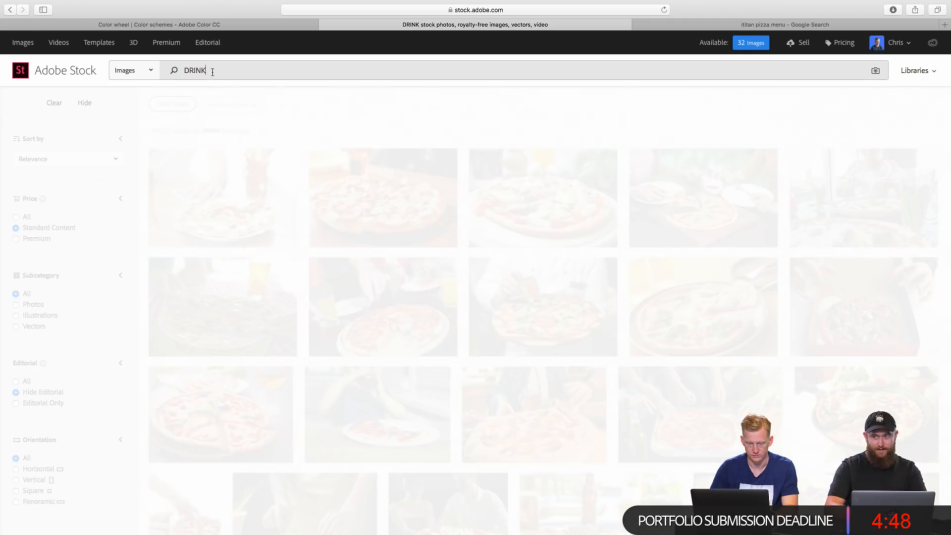
pyautogui.press('BackSpace')
pyautogui.press('BackSpace')
pyautogui.press('BackSpace')
pyautogui.press('BackSpace')
pyautogui.press('BackSpace')
pyautogui.write('do')
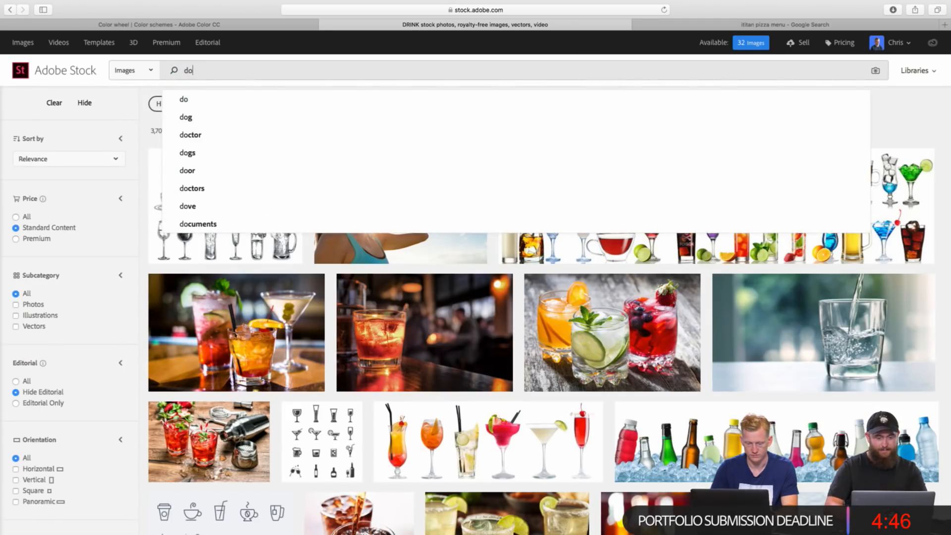
pyautogui.press('BackSpace')
pyautogui.press('BackSpace')
pyautogui.write('soda')
pyautogui.press('Return')
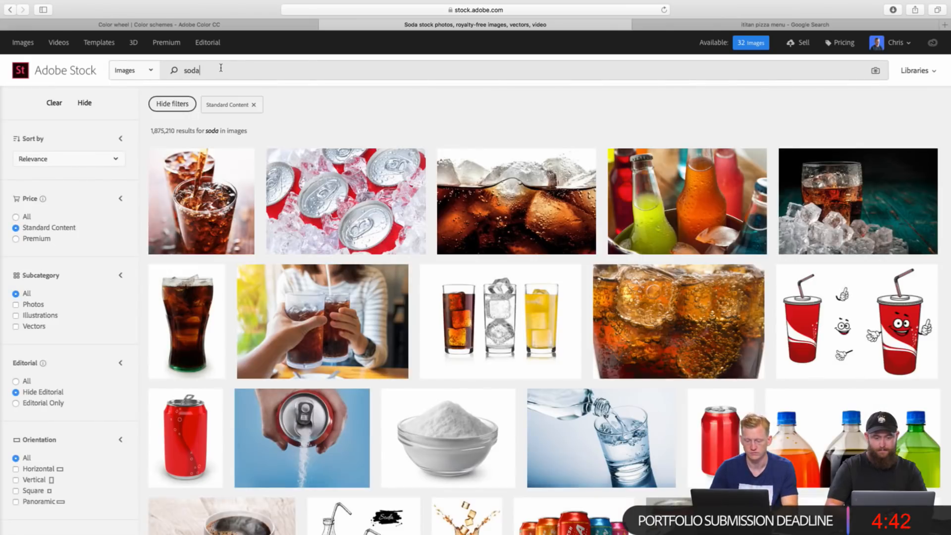
# Step: Open the photo of a soft drink being poured into glass, then license it and save it to the Food library
pyautogui.click(198, 198)
pyautogui.scroll(-3, 425, 187)
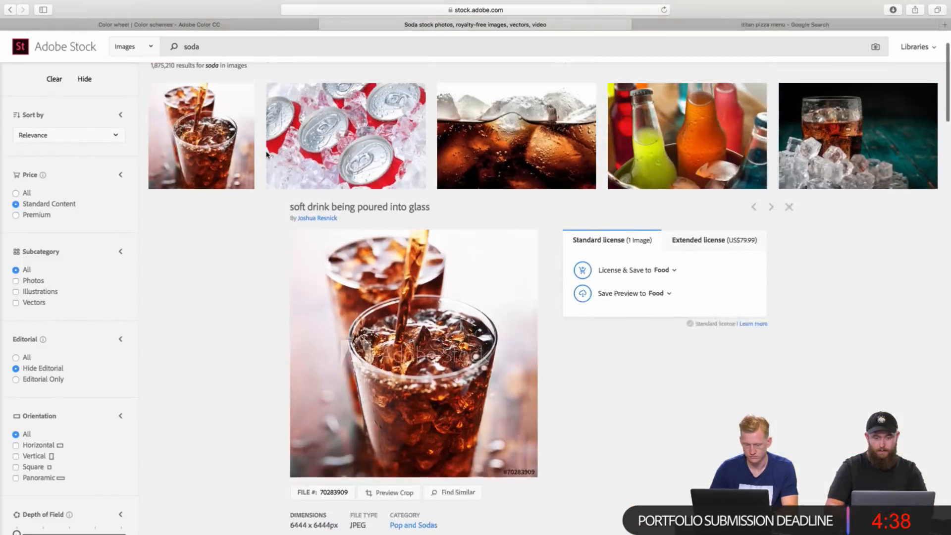
pyautogui.click(593, 286)
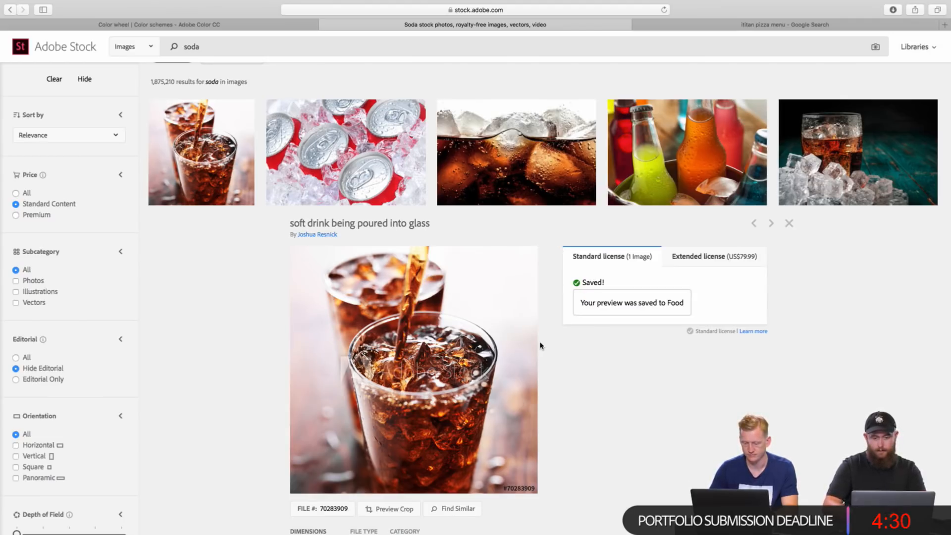
pyautogui.scroll(-2, 468, 361)
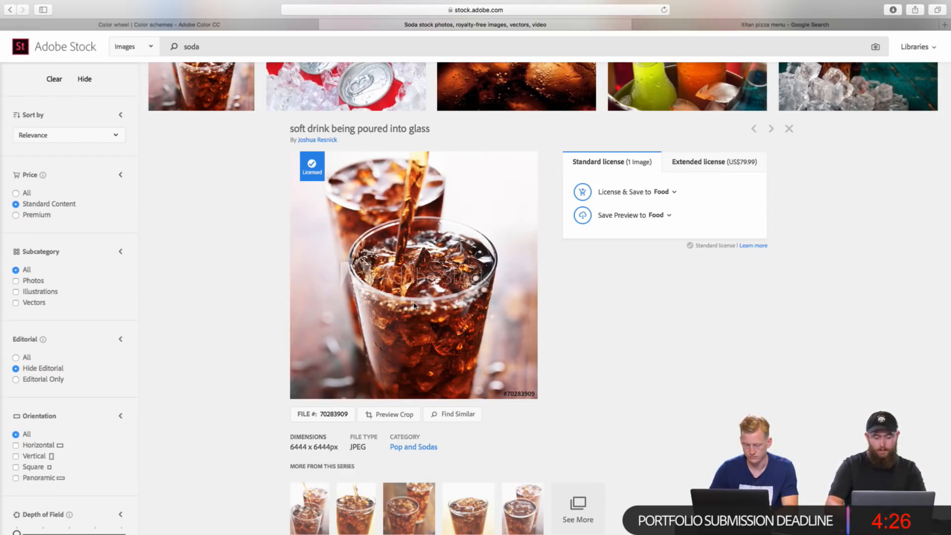
# Step: Switch to Adobe XD and select the first empty cell of the Drinks row
pyautogui.press('super+Tab')
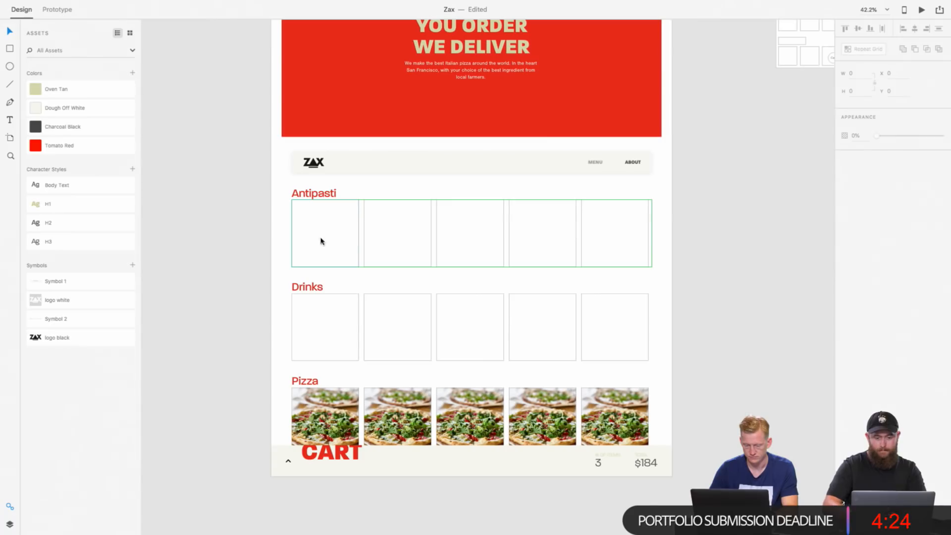
pyautogui.click(319, 327)
pyautogui.doubleClick(316, 287)
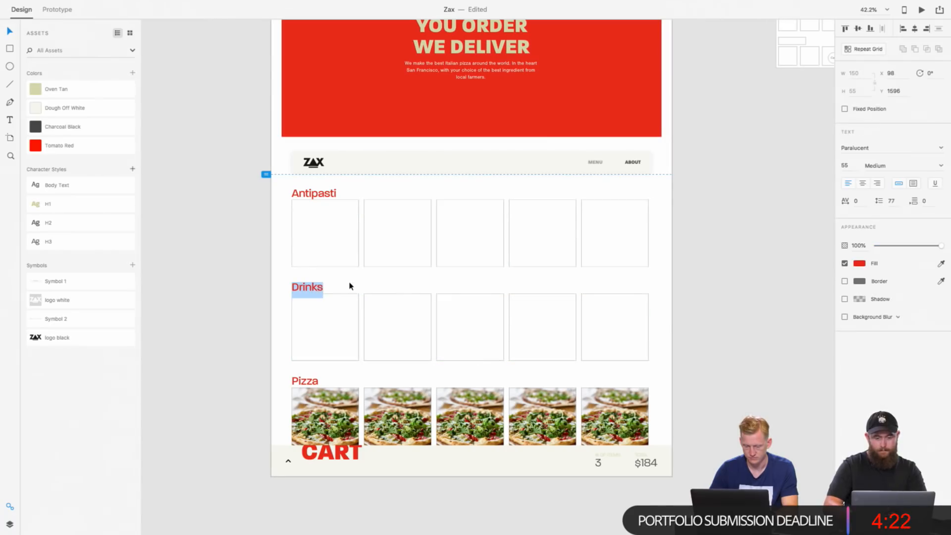
pyautogui.press('Escape')
pyautogui.click(328, 331)
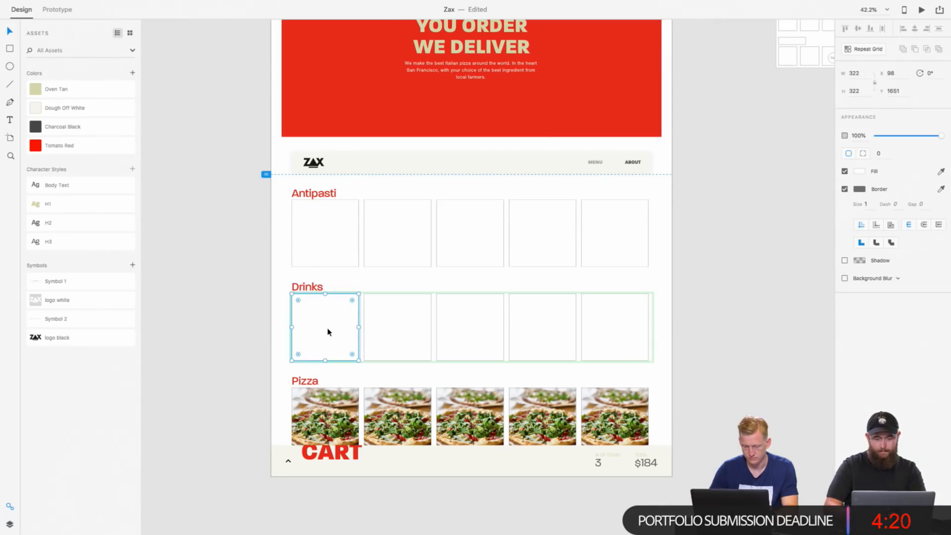
# Step: Switch to Adobe Stock, search for breadsticks, and license the Breadsticks with raw ham and cheese photo to the Food library
pyautogui.press('super+Tab')
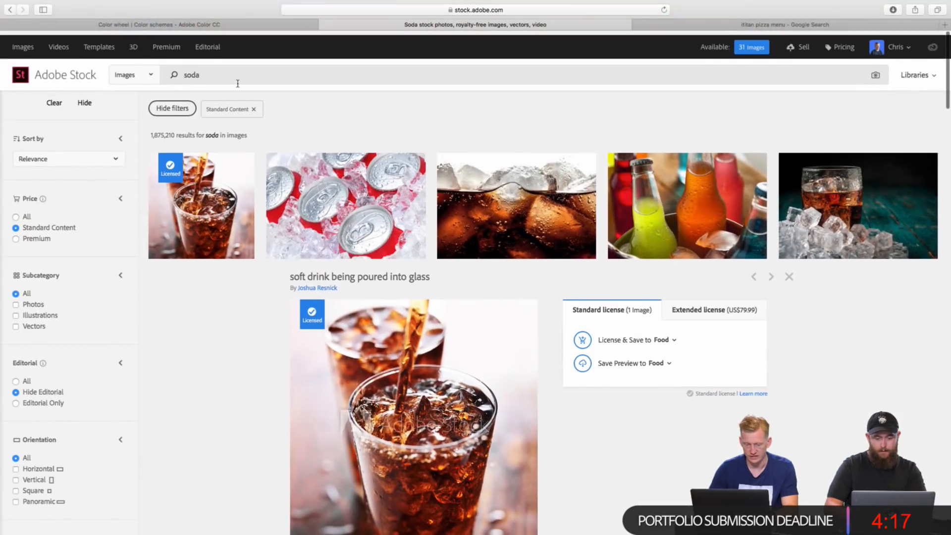
pyautogui.doubleClick(223, 76)
pyautogui.write('brea')
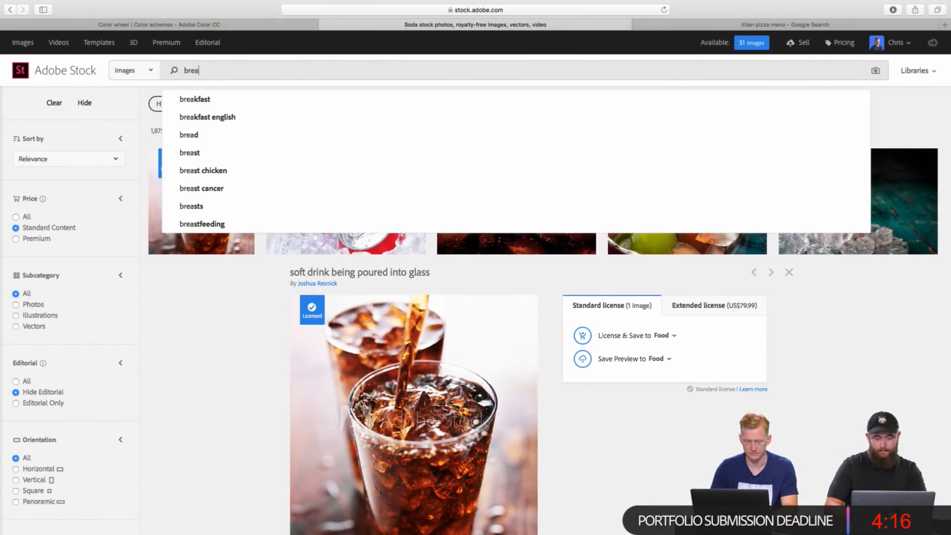
pyautogui.write('dsticks')
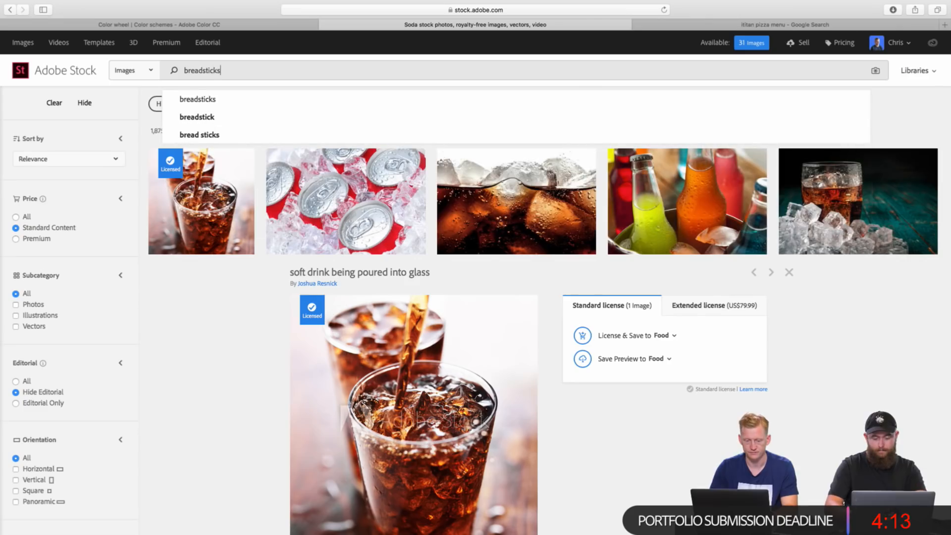
pyautogui.press('Return')
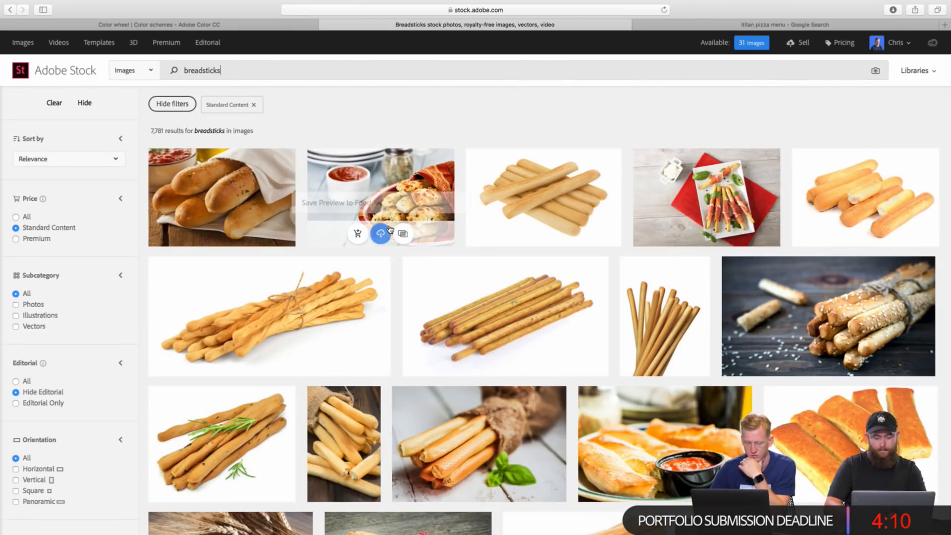
pyautogui.click(742, 199)
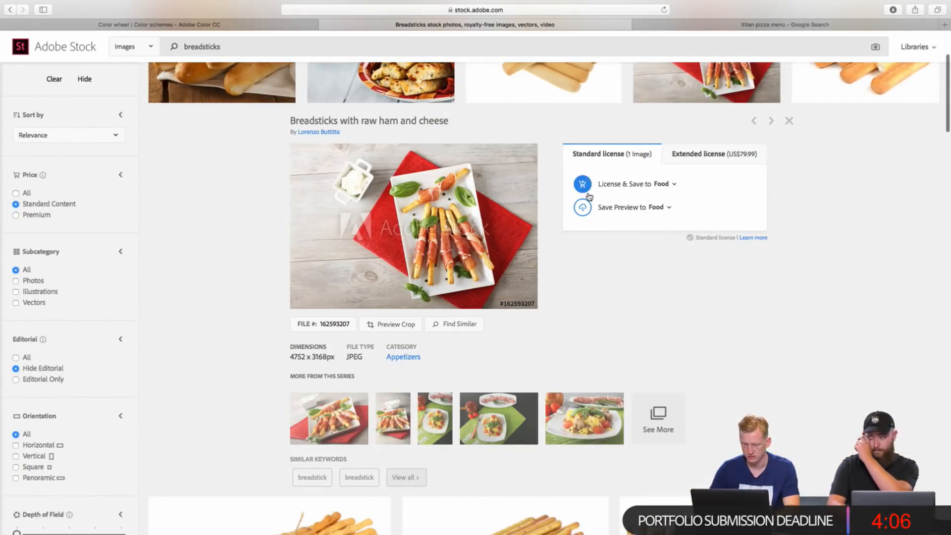
pyautogui.click(581, 188)
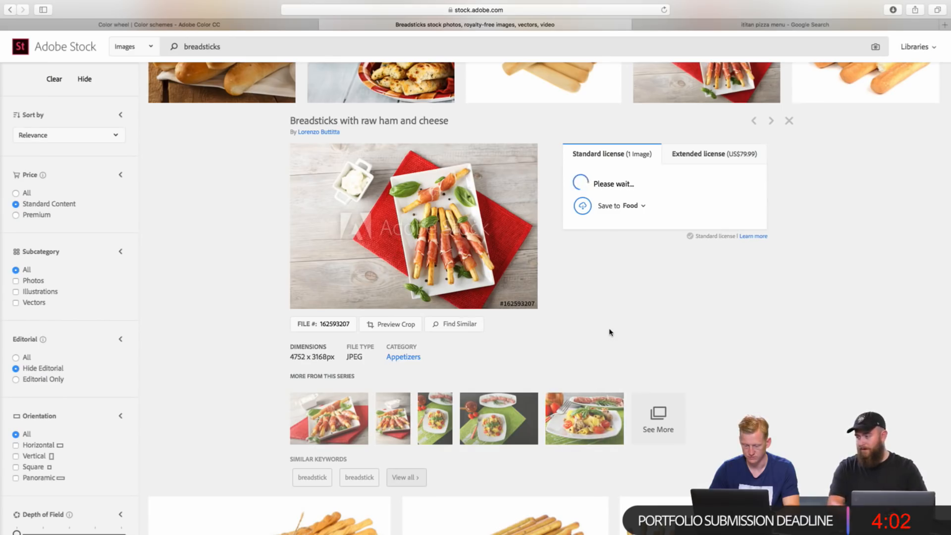
# Step: Switch back to Adobe XD and start a new text object over the first pizza photo, just above the CART heading
pyautogui.press('super+Tab')
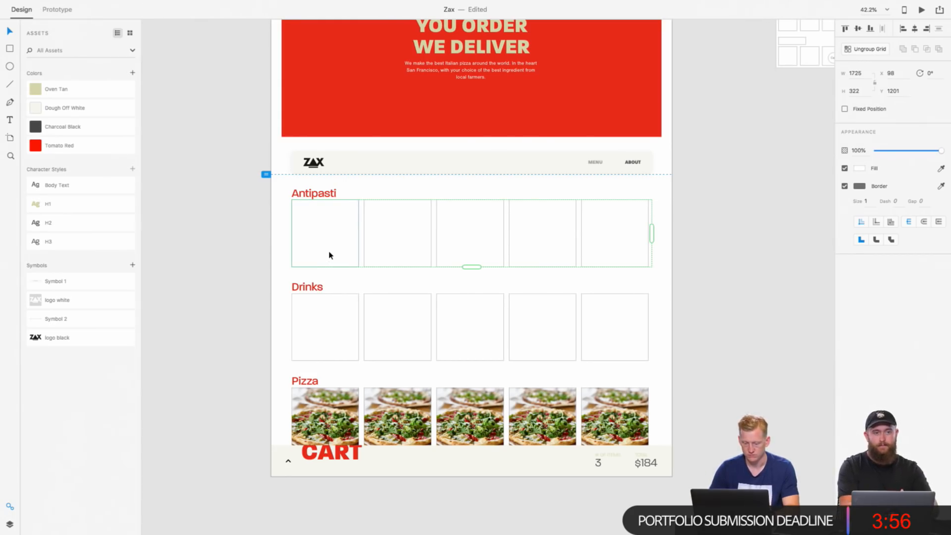
pyautogui.scroll(5, 317, 259)
pyautogui.scroll(-6, 316, 259)
pyautogui.press('t')
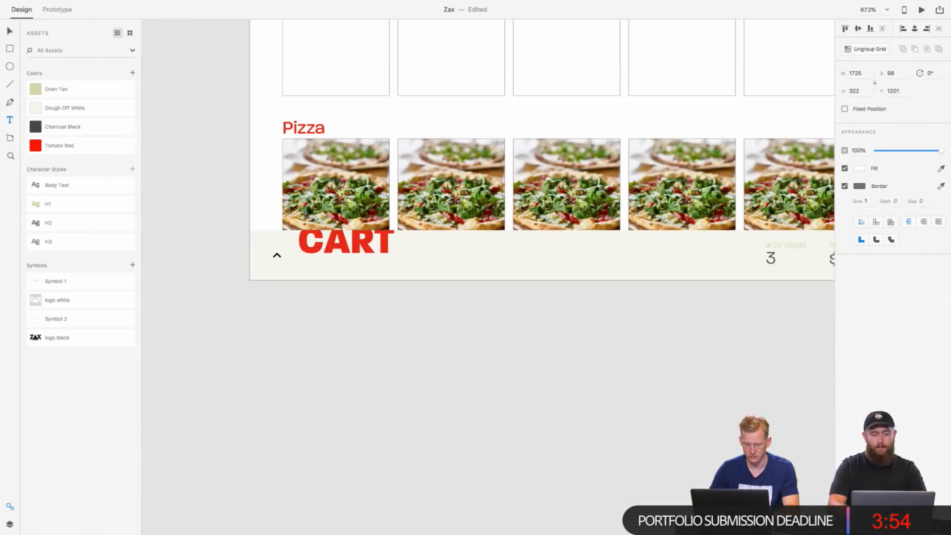
pyautogui.click(306, 214)
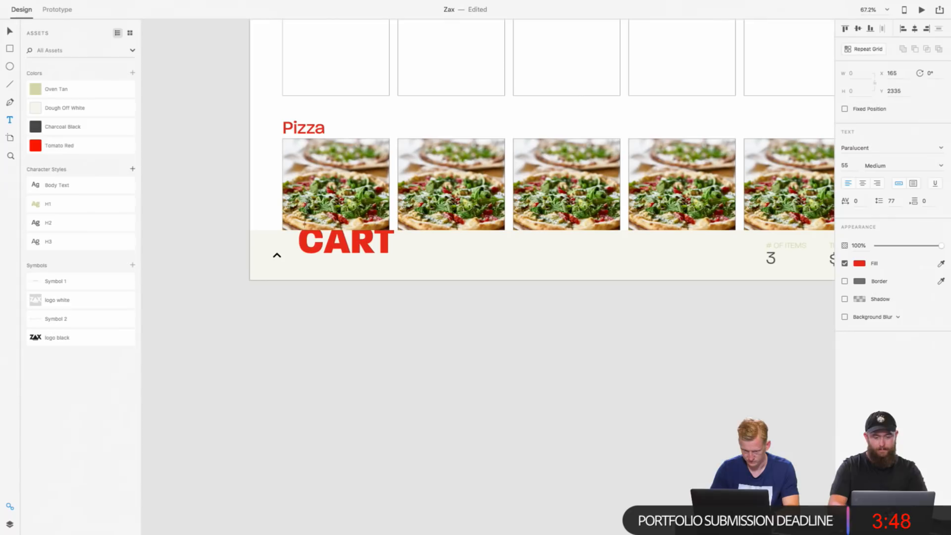
pyautogui.click(34, 130)
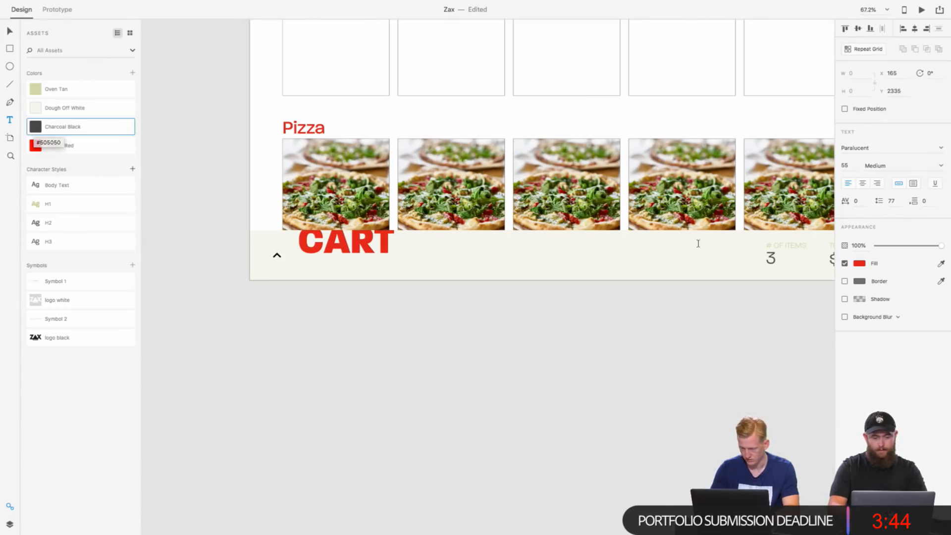
pyautogui.click(857, 264)
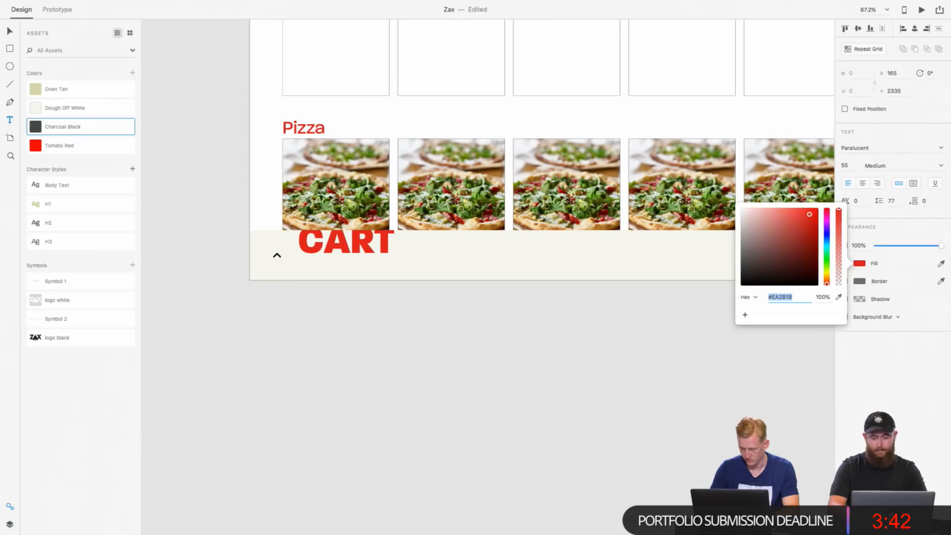
pyautogui.press('Escape')
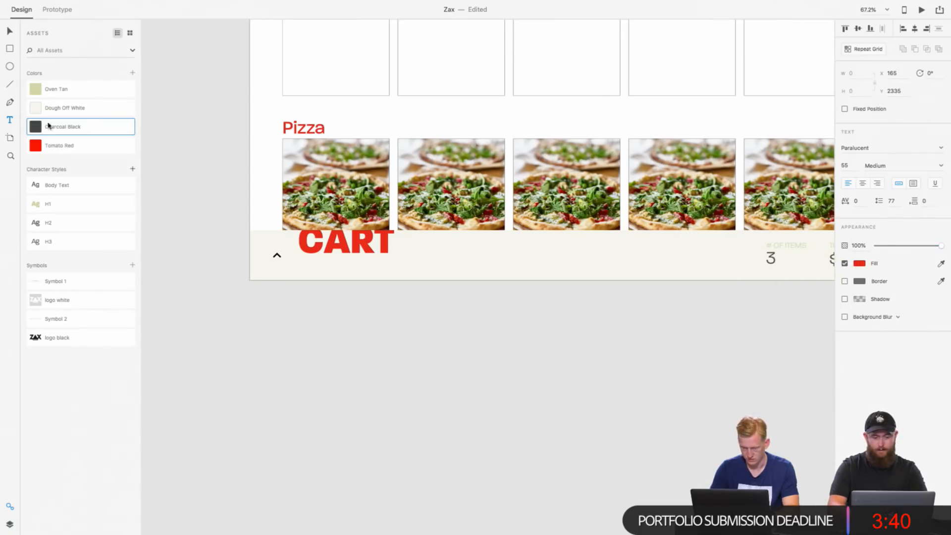
pyautogui.write('dfsf')
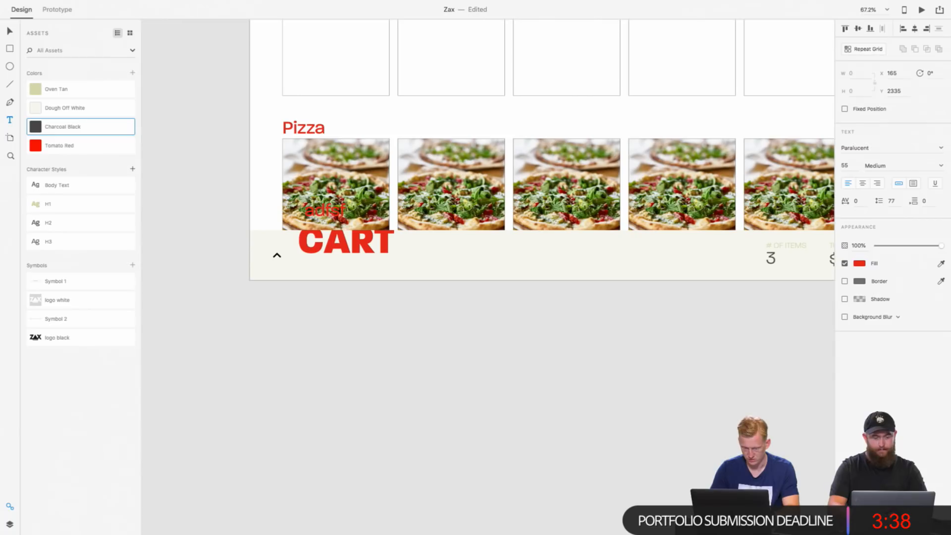
pyautogui.press('super+a')
pyautogui.click(862, 264)
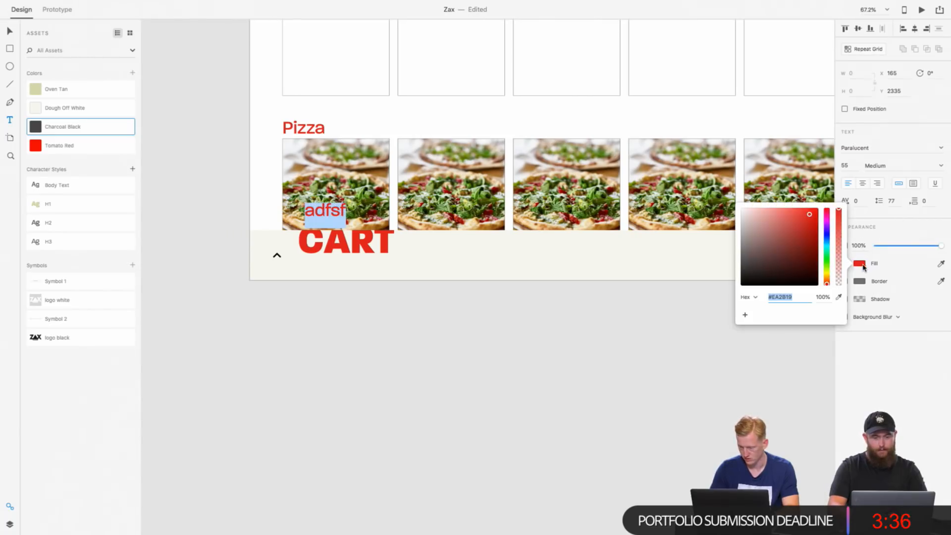
pyautogui.click(36, 129)
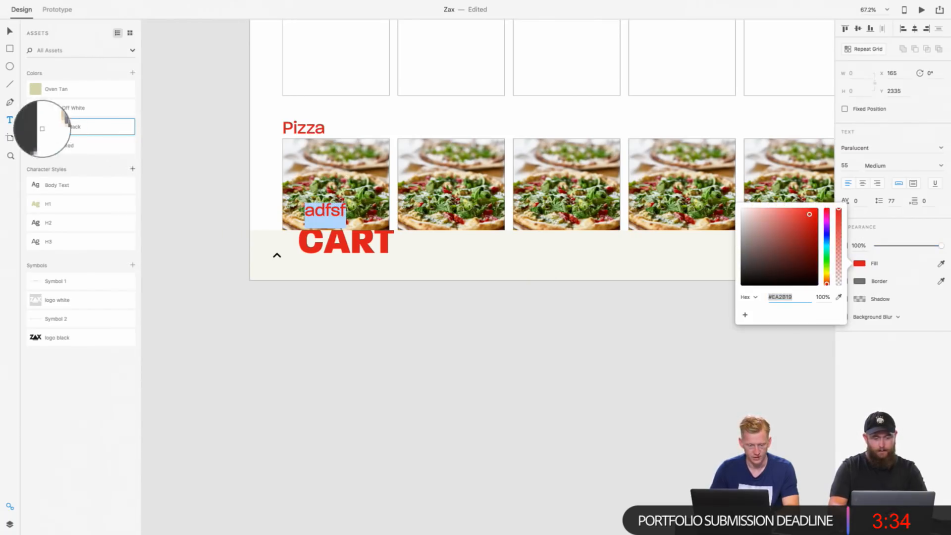
pyautogui.press('Escape')
pyautogui.press('Escape')
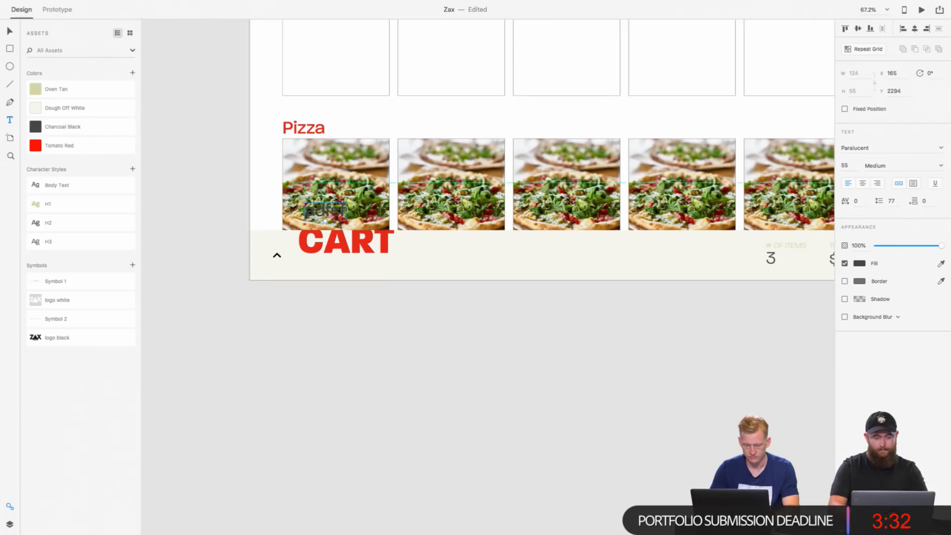
pyautogui.press('BackSpace')
# Step: Switch to the Creative Cloud libraries window and reload the Food library by changing to My Library and back
pyautogui.scroll(3, 238, 248)
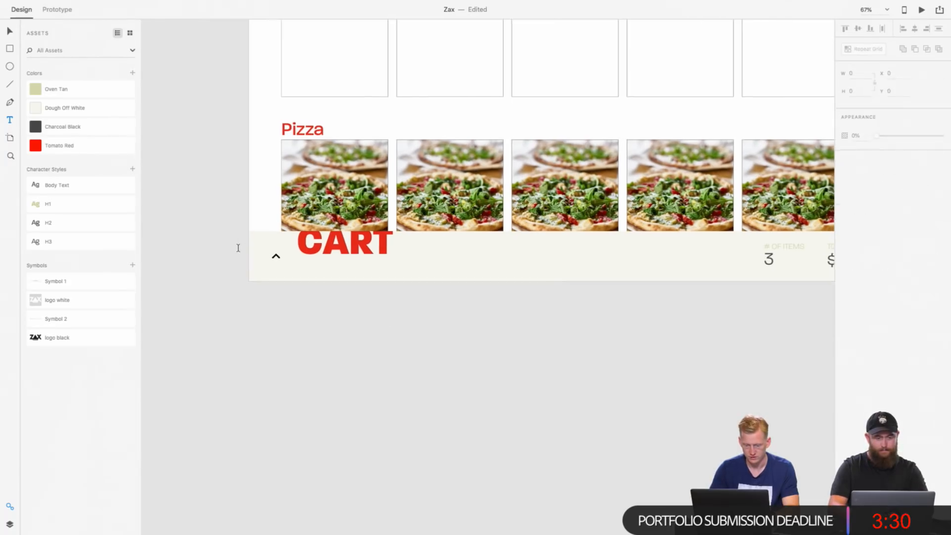
pyautogui.scroll(-5, 238, 247)
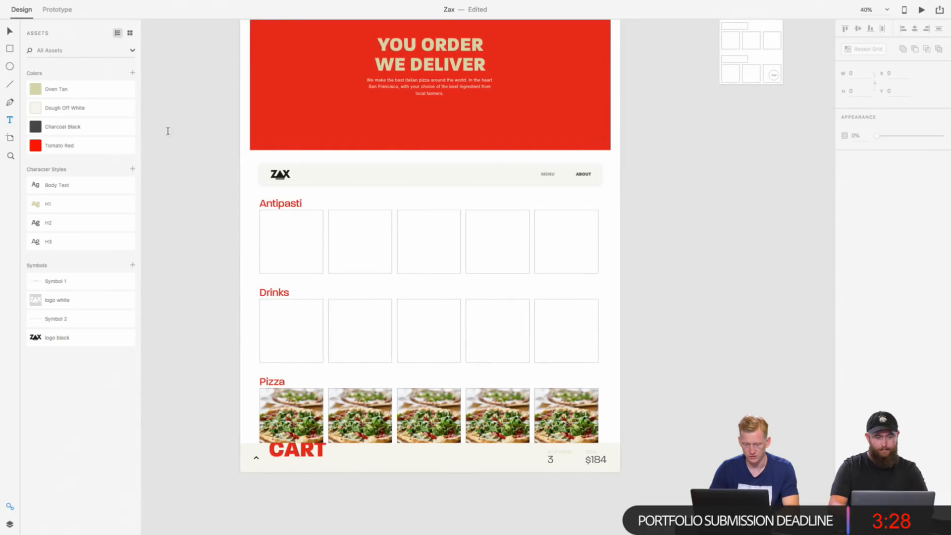
pyautogui.press('v')
pyautogui.hotkey('ctrl', 'Left')
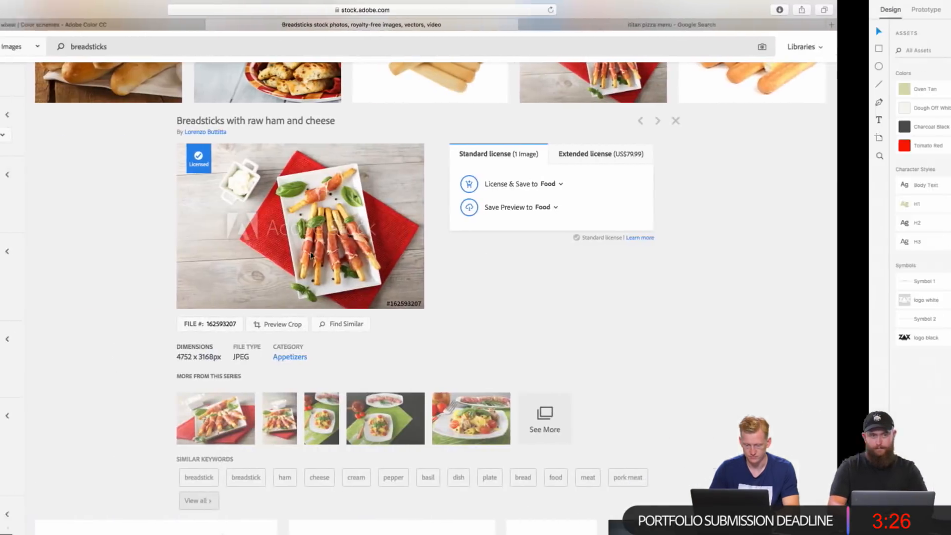
pyautogui.hotkey('ctrl', 'Right')
pyautogui.hotkey('ctrl', 'Right')
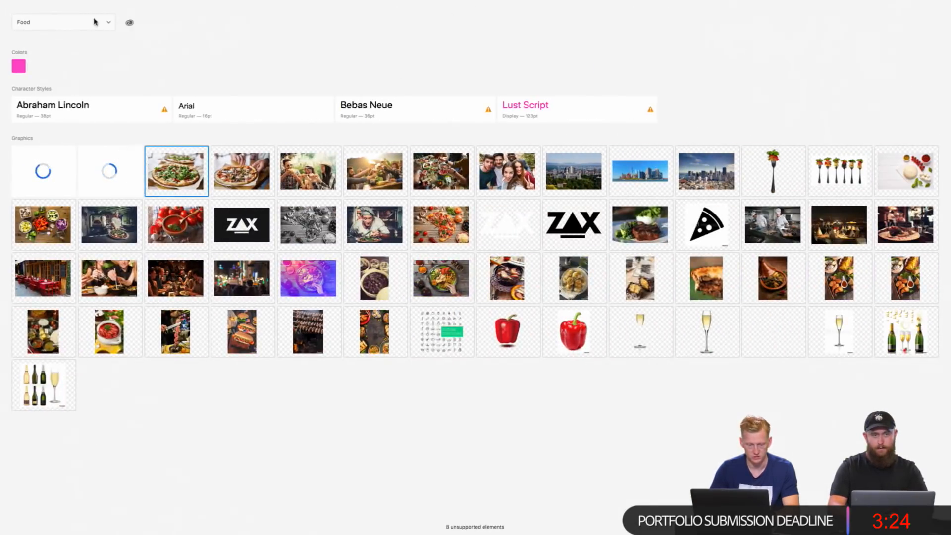
pyautogui.click(95, 22)
pyautogui.click(93, 31)
pyautogui.click(101, 25)
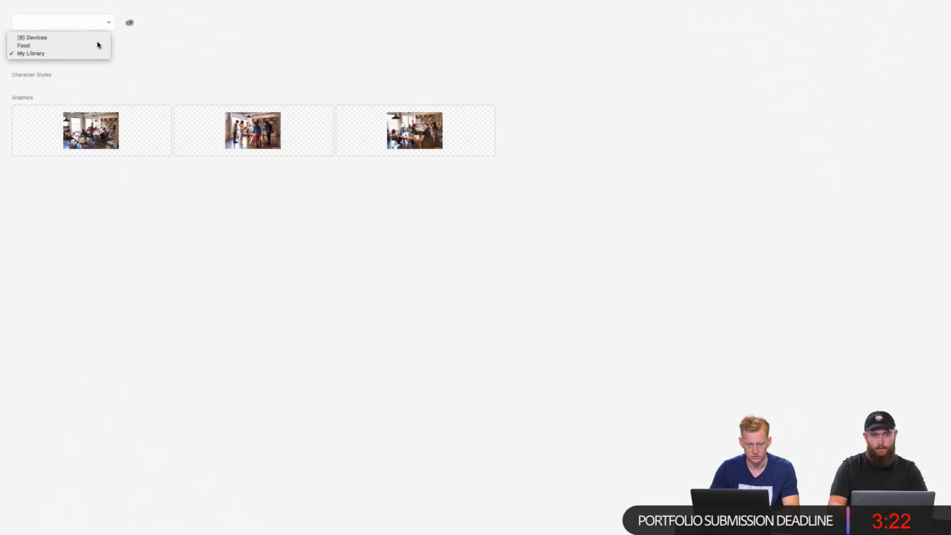
pyautogui.click(97, 46)
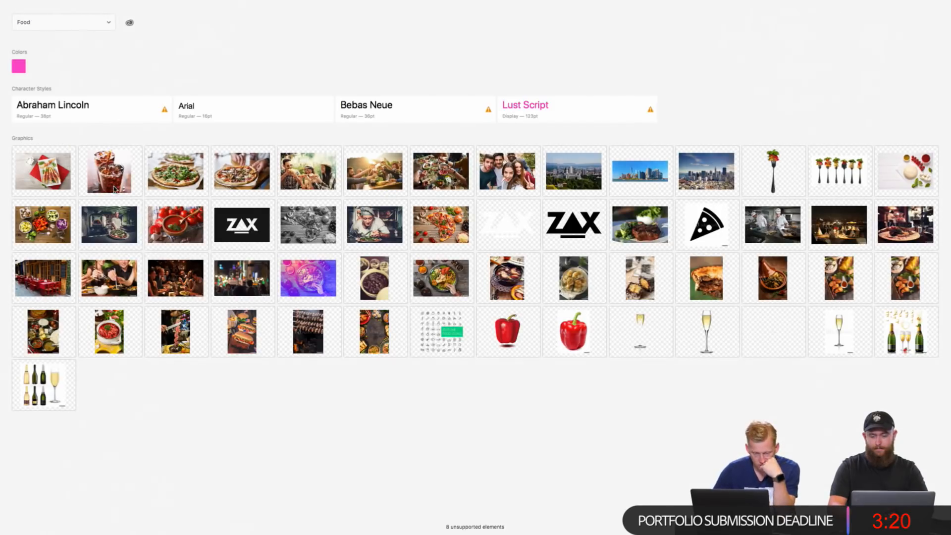
# Step: Fill the Drinks row with the soft drink photo and the Antipasti row with the breadsticks photo from the Food library
pyautogui.moveTo(114, 188); pyautogui.dragTo(199, 285)
pyautogui.moveTo(346, 365); pyautogui.dragTo(301, 355)
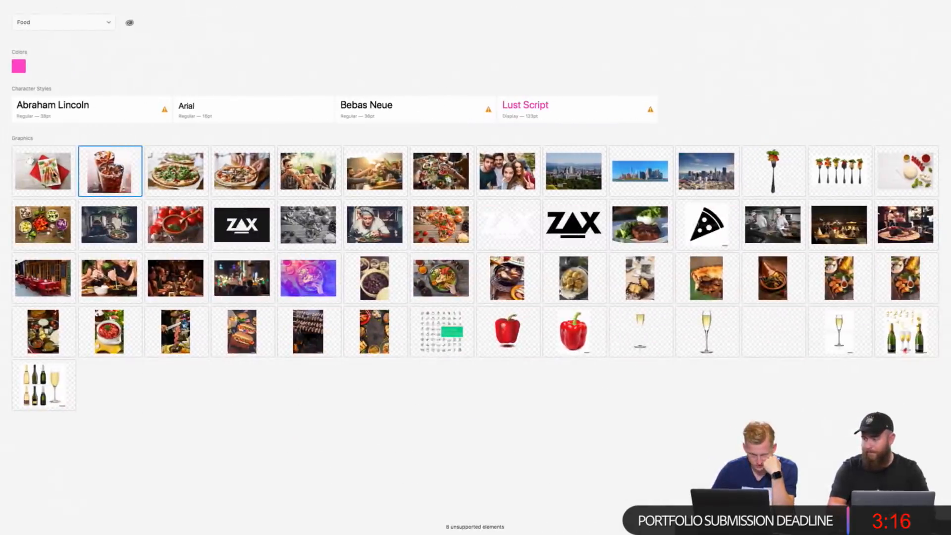
pyautogui.moveTo(53, 176); pyautogui.dragTo(290, 248)
pyautogui.hotkey('ctrl', 'Left')
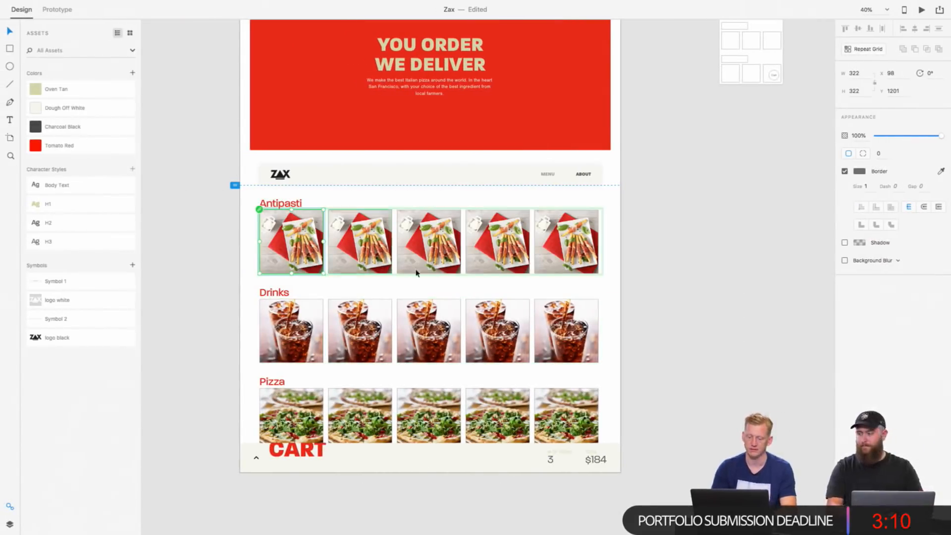
pyautogui.click(635, 338)
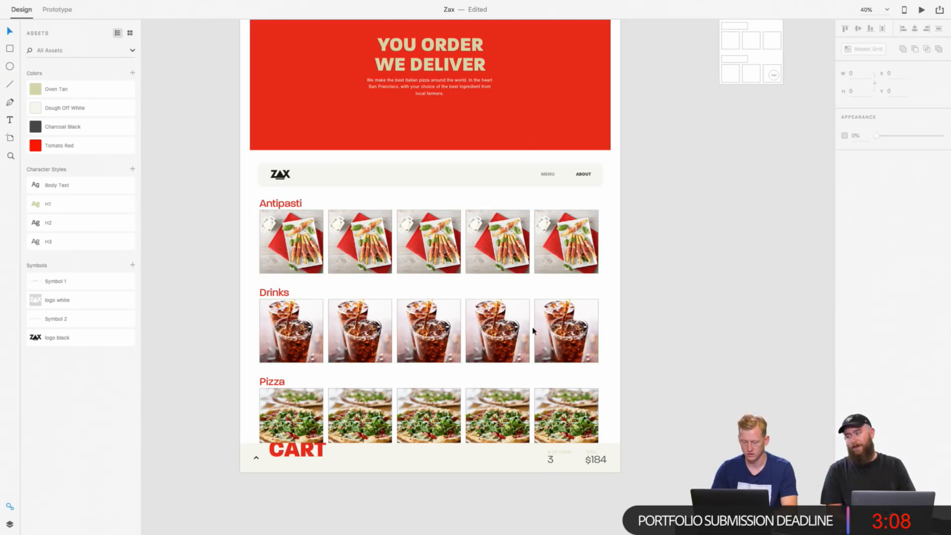
# Step: Review the filled menu rows on the Order Online artboard and the wireframe layout of the Cart artboard
pyautogui.scroll(-2, 533, 331)
pyautogui.scroll(-5, 534, 330)
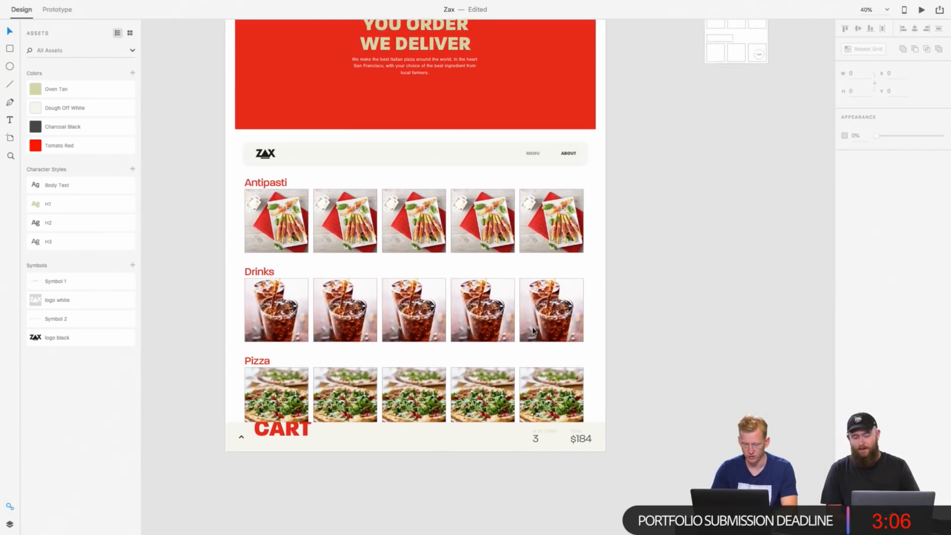
pyautogui.hscroll(2, 533, 331)
pyautogui.scroll(1, 533, 330)
pyautogui.scroll(-1, 530, 331)
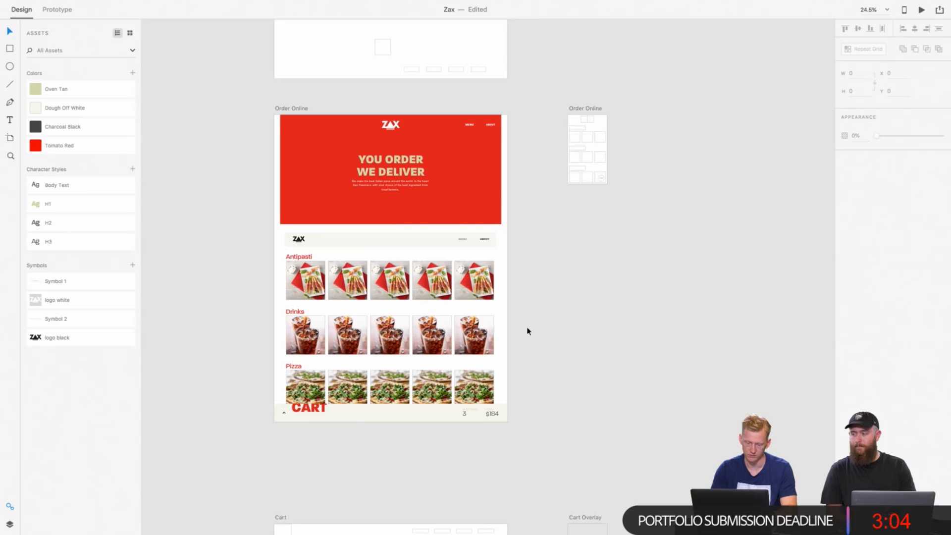
pyautogui.scroll(2, 397, 251)
pyautogui.scroll(-10, 397, 251)
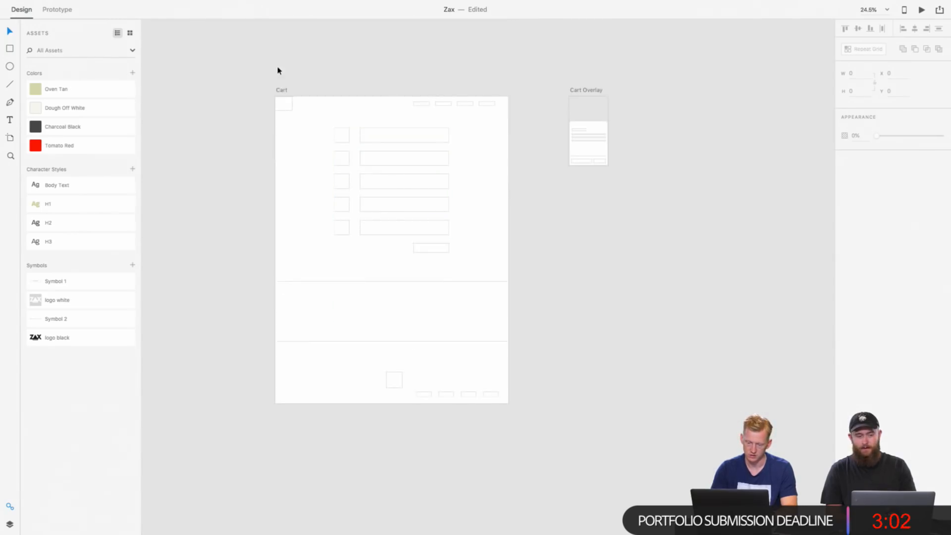
pyautogui.click(280, 90)
pyautogui.scroll(4, 282, 91)
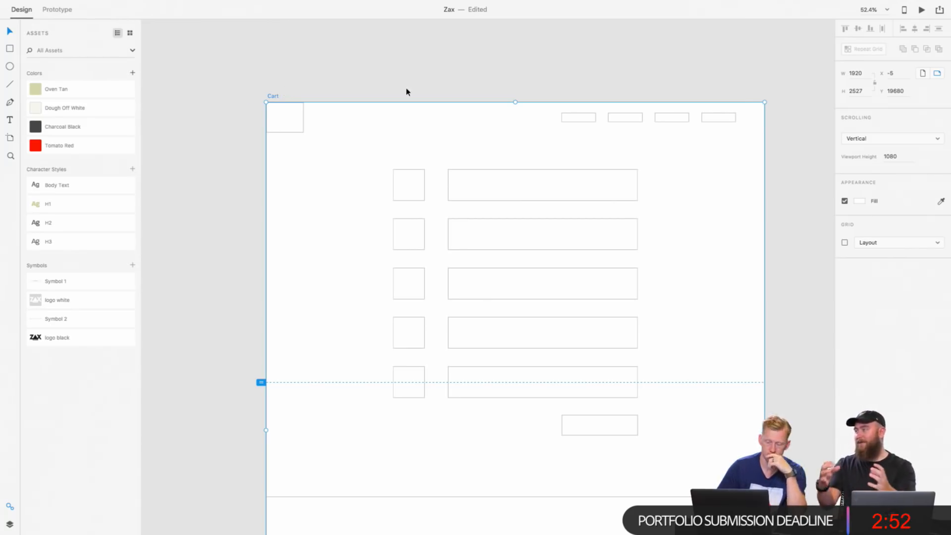
pyautogui.scroll(15, 406, 90)
pyautogui.scroll(-3, 405, 96)
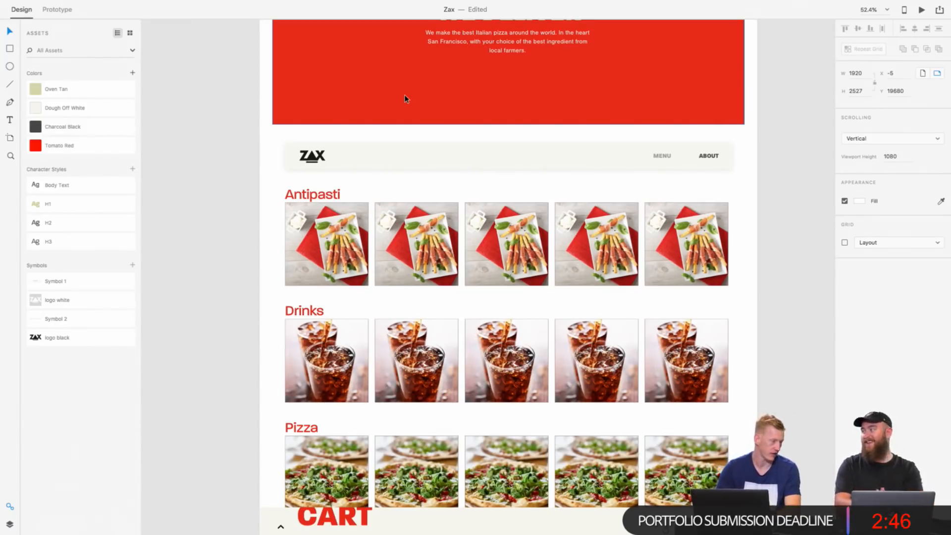
# Step: Try to shift the Drinks and Pizza rows down together to Y 1626
pyautogui.scroll(4, 459, 162)
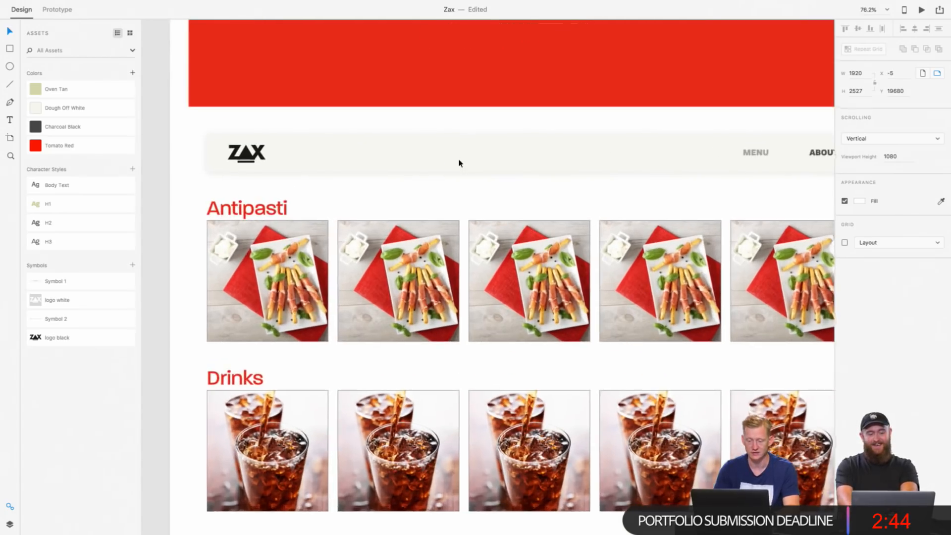
pyautogui.hscroll(-4, 459, 161)
pyautogui.scroll(-2, 458, 162)
pyautogui.scroll(-5, 444, 138)
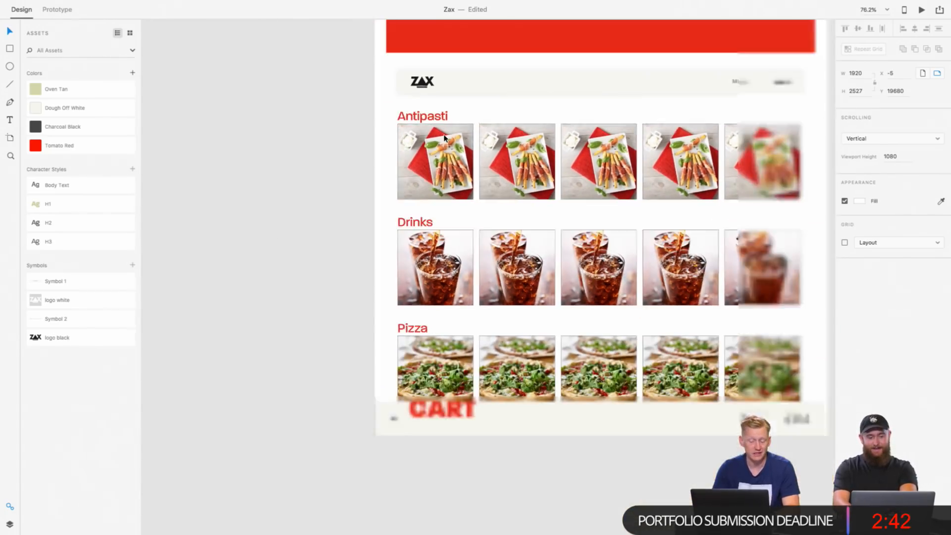
pyautogui.click(378, 303)
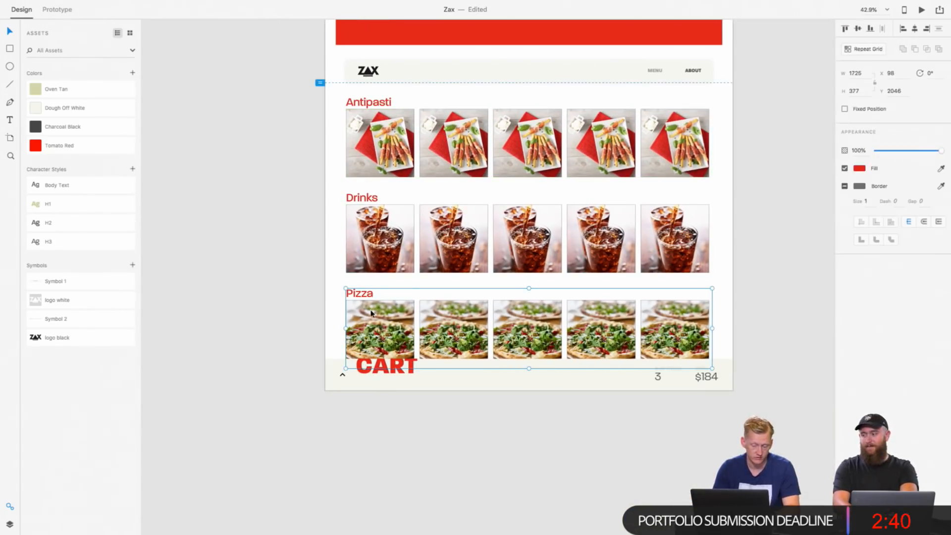
pyautogui.keyDown('shift'); pyautogui.click(368, 224); pyautogui.keyUp('shift')
pyautogui.keyDown('shift'); pyautogui.click(365, 198); pyautogui.keyUp('shift')
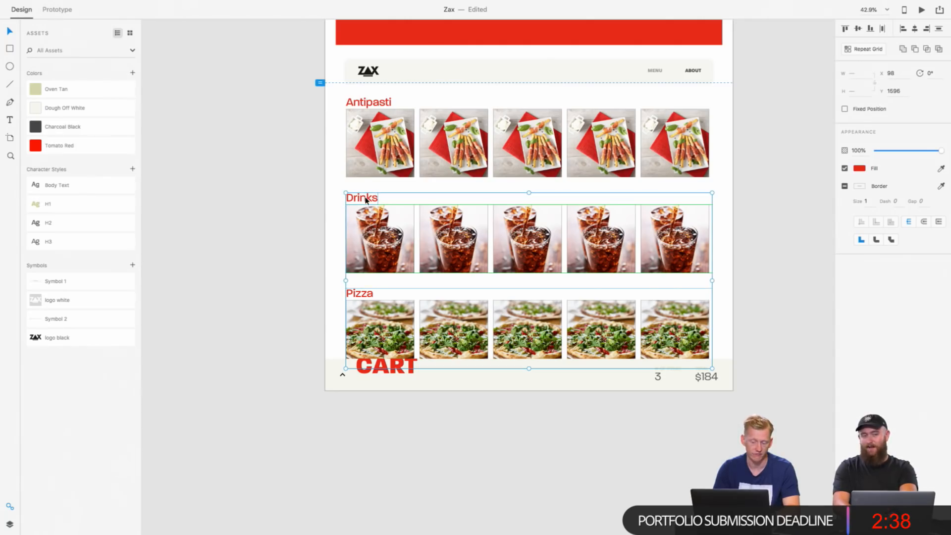
pyautogui.keyDown('shift'); pyautogui.click(362, 297); pyautogui.keyUp('shift')
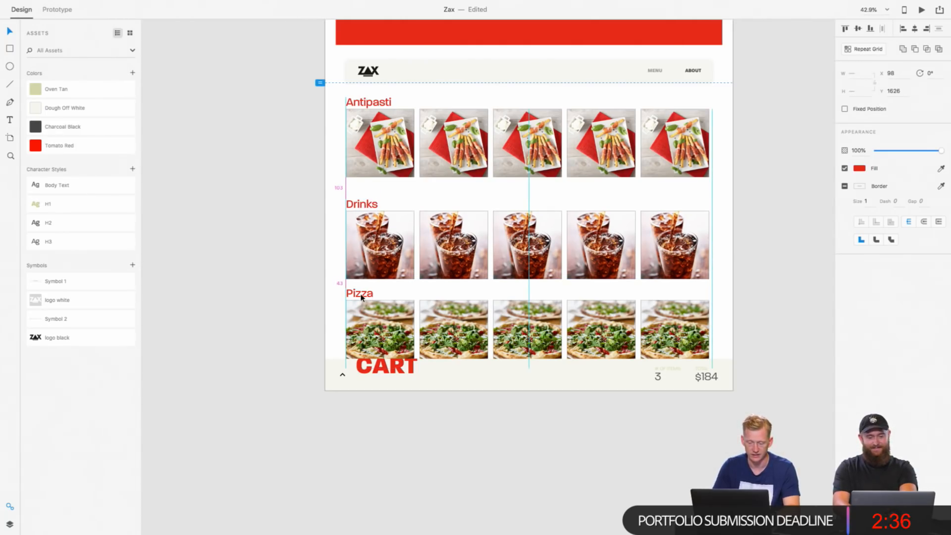
pyautogui.click(372, 529)
pyautogui.press('super+z')
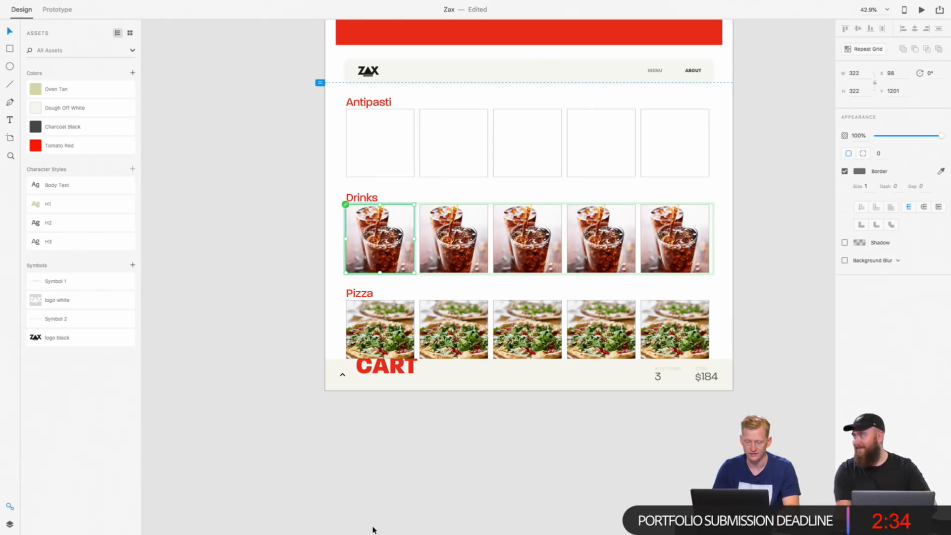
pyautogui.press('super+shift+z')
# Step: Move the Drinks and Pizza rows down together to Y 1726 to widen the gap below the Antipasti row
pyautogui.click(335, 241)
pyautogui.moveTo(328, 201); pyautogui.dragTo(631, 322)
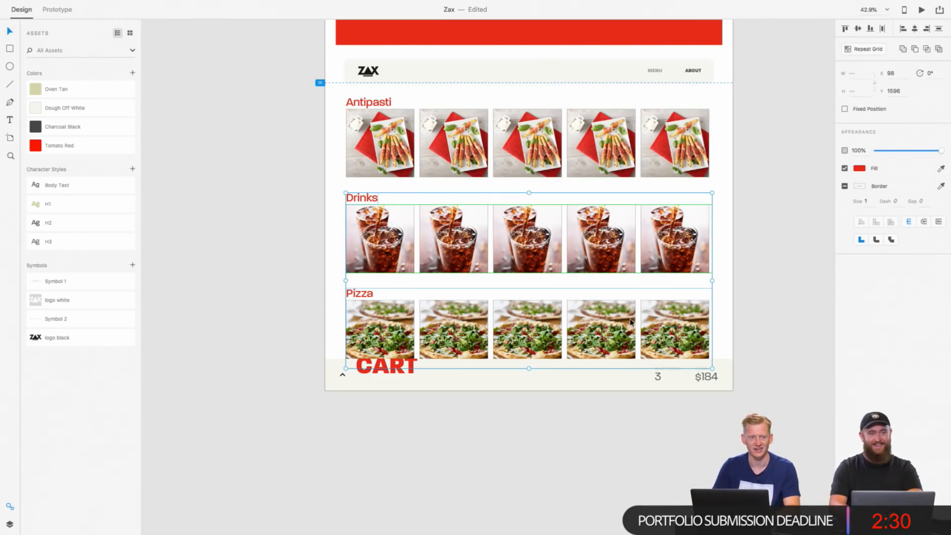
pyautogui.hotkey('shift', 'Down')
pyautogui.hotkey('shift', 'Down')
pyautogui.hotkey('shift', 'Down')
pyautogui.hotkey('shift', 'Down')
pyautogui.hotkey('shift', 'Down')
pyautogui.hotkey('shift', 'Down')
pyautogui.hotkey('shift', 'Down')
pyautogui.hotkey('shift', 'Down')
pyautogui.hotkey('shift', 'Down')
pyautogui.hotkey('shift', 'Down')
pyautogui.hotkey('shift', 'Down')
pyautogui.hotkey('shift', 'Down')
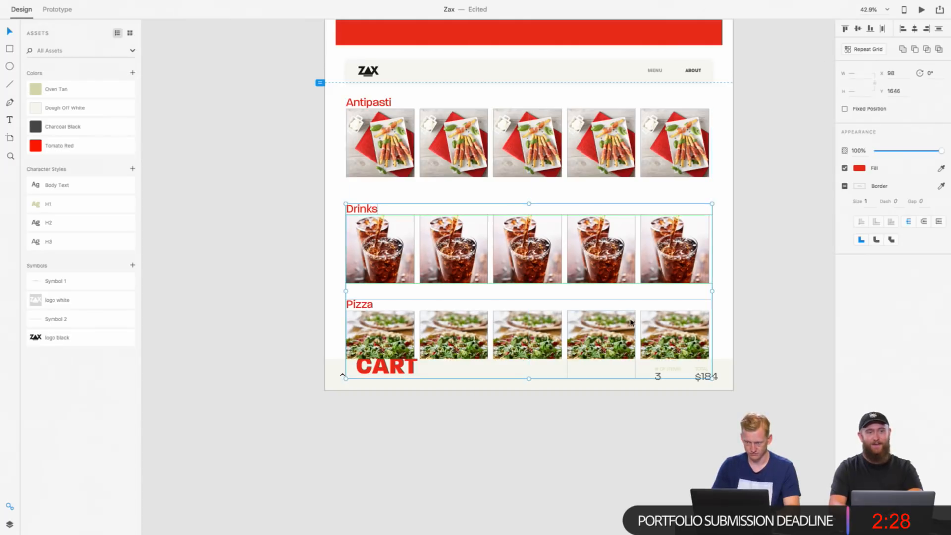
pyautogui.press('Down')
pyautogui.press('Down')
pyautogui.press('Down')
pyautogui.press('Down')
pyautogui.press('Down')
pyautogui.press('Down')
pyautogui.press('Down')
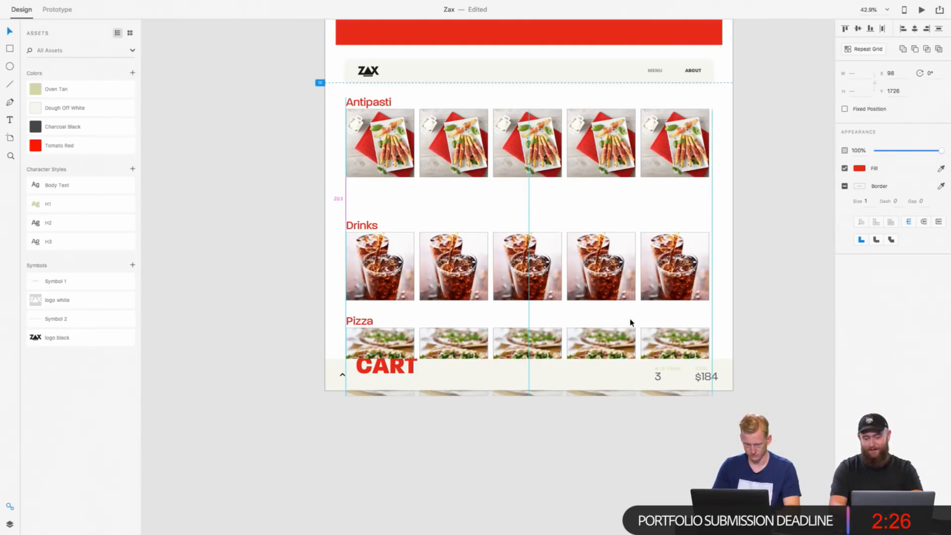
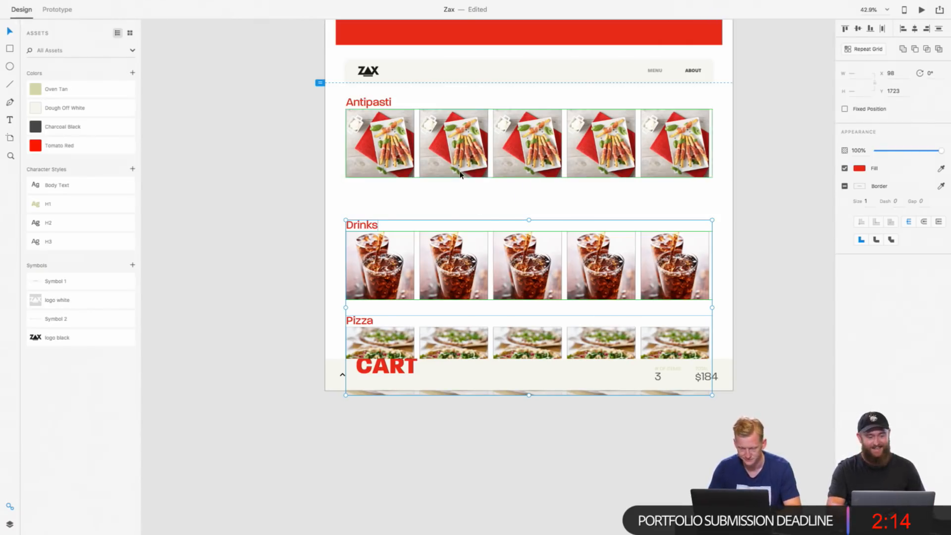
# Step: Deselect the Drinks and Pizza rows and examine the gap below the Antipasti row up close
pyautogui.press('alt')
pyautogui.scroll(5, 460, 162)
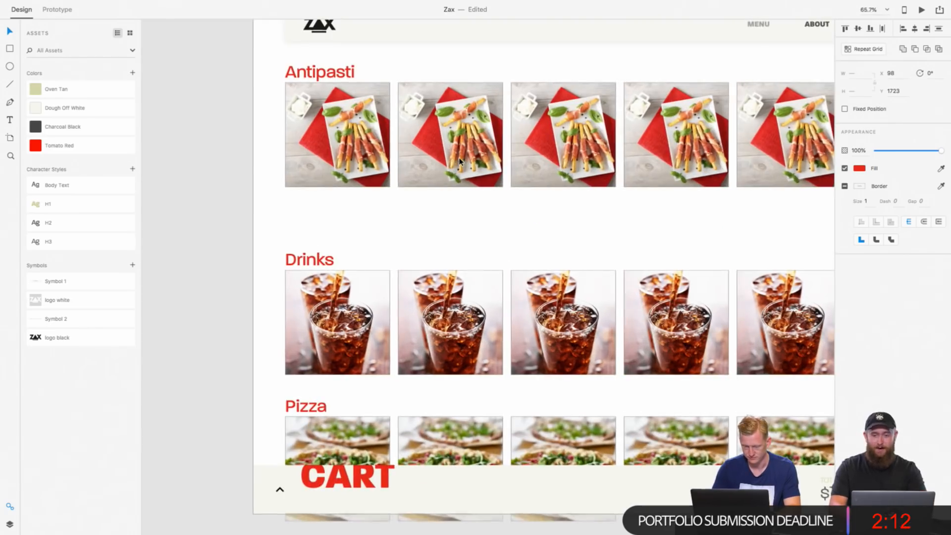
pyautogui.click(438, 238)
pyautogui.scroll(1, 438, 239)
pyautogui.hscroll(-1, 438, 238)
pyautogui.scroll(4, 438, 238)
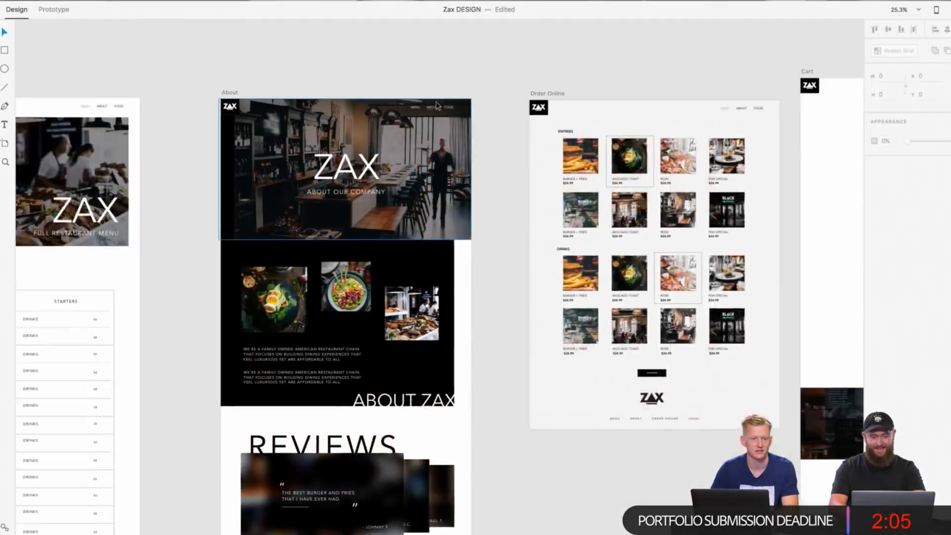
pyautogui.hscroll(8, 436, 104)
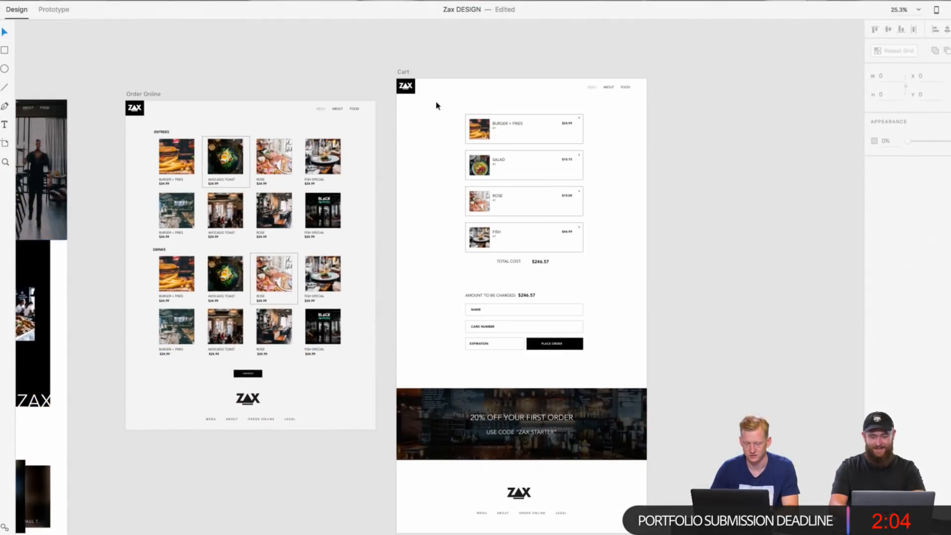
# Step: Examine the item cards, total cost and payment fields on the Cart artboard of the Zax DESIGN file
pyautogui.scroll(5, 437, 105)
pyautogui.hscroll(4, 467, 121)
pyautogui.scroll(3, 467, 121)
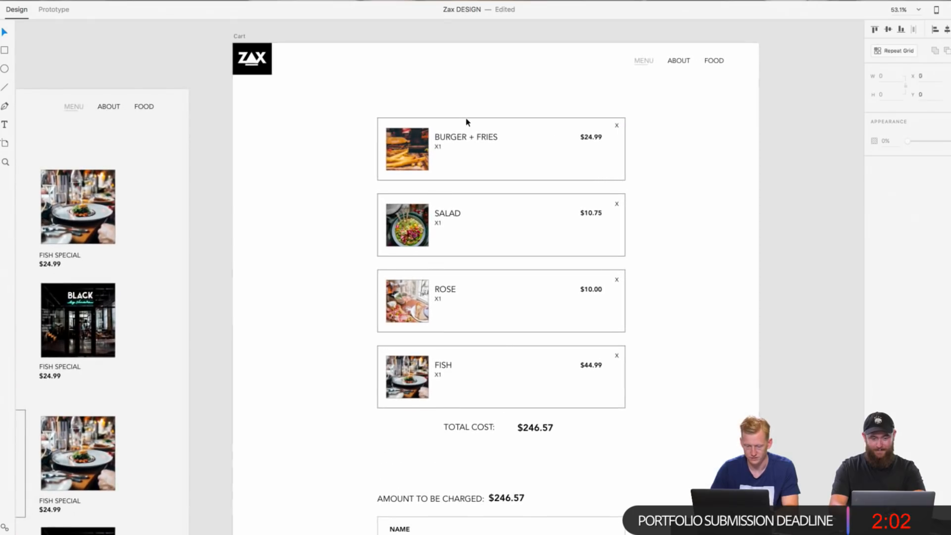
pyautogui.click(466, 119)
pyautogui.click(470, 101)
pyautogui.scroll(-6, 465, 93)
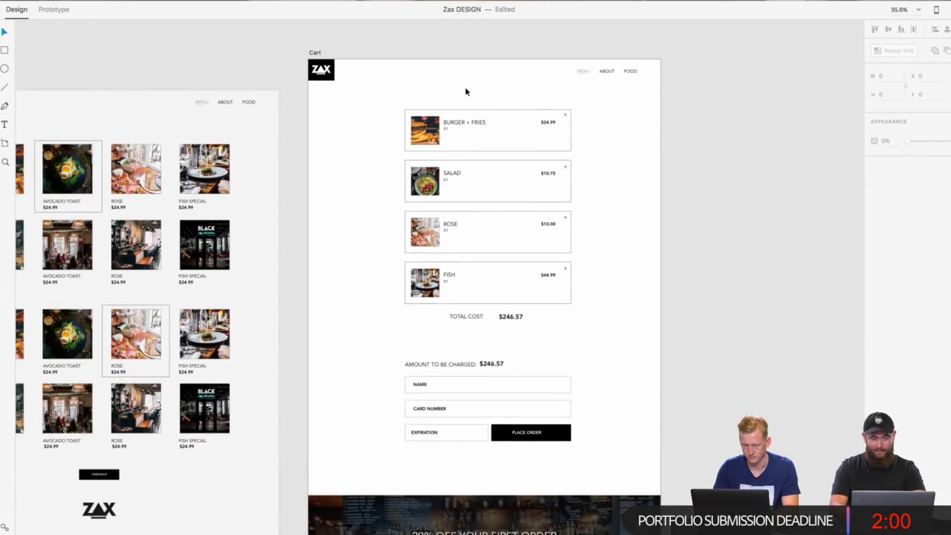
pyautogui.hscroll(-2, 467, 91)
pyautogui.scroll(-1, 468, 92)
pyautogui.scroll(2, 466, 89)
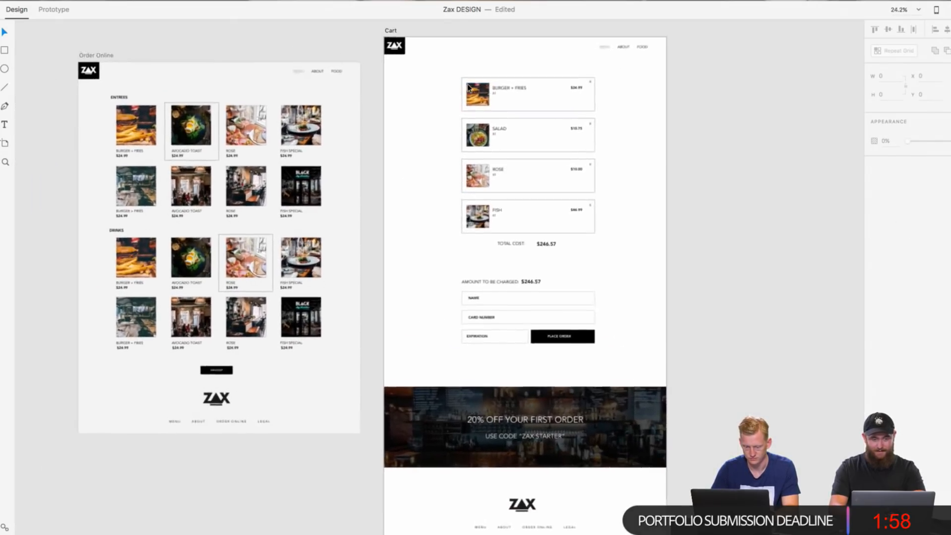
# Step: Review the Homepage artboard from its hero image through Fresh Off the Grill, the city locations and Reviews to the footer
pyautogui.hscroll(-15, 468, 86)
pyautogui.hscroll(-10, 469, 88)
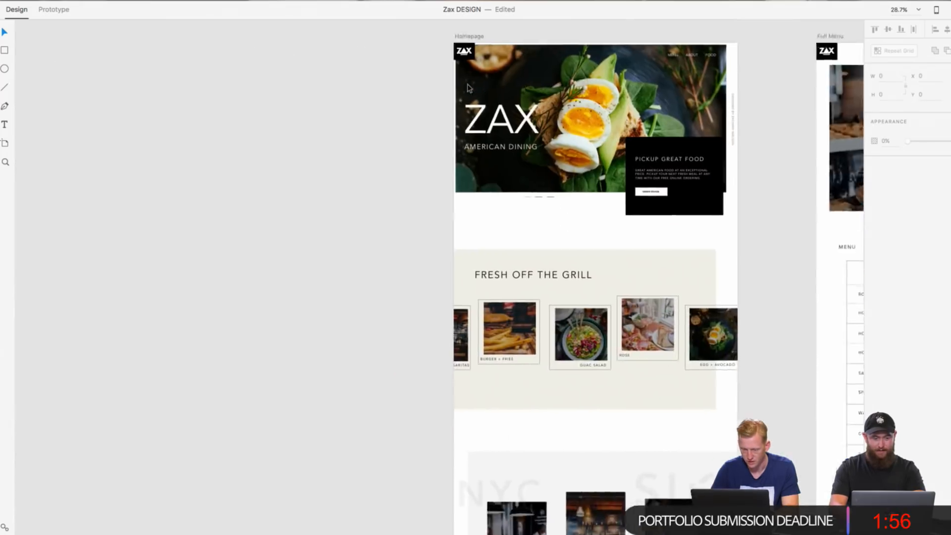
pyautogui.scroll(5, 482, 88)
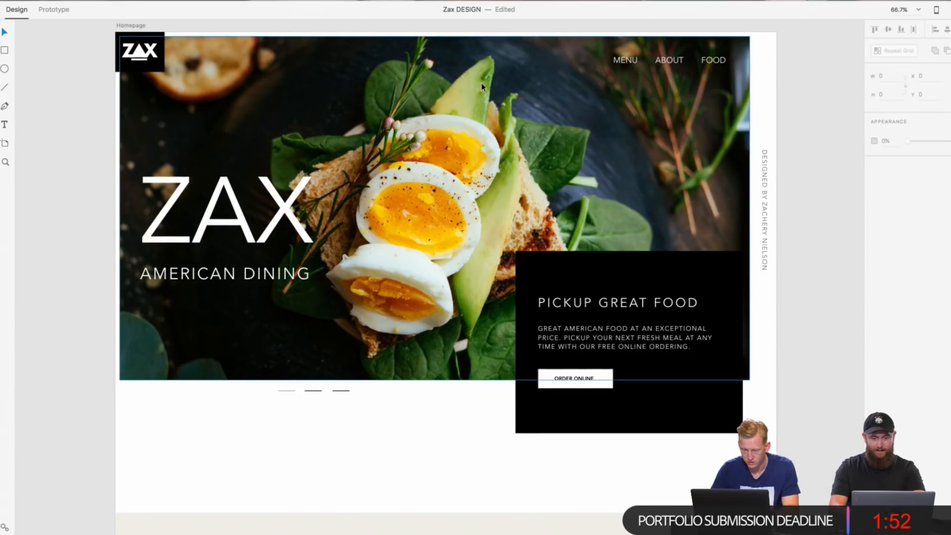
pyautogui.scroll(-4, 810, 174)
pyautogui.scroll(-12, 811, 174)
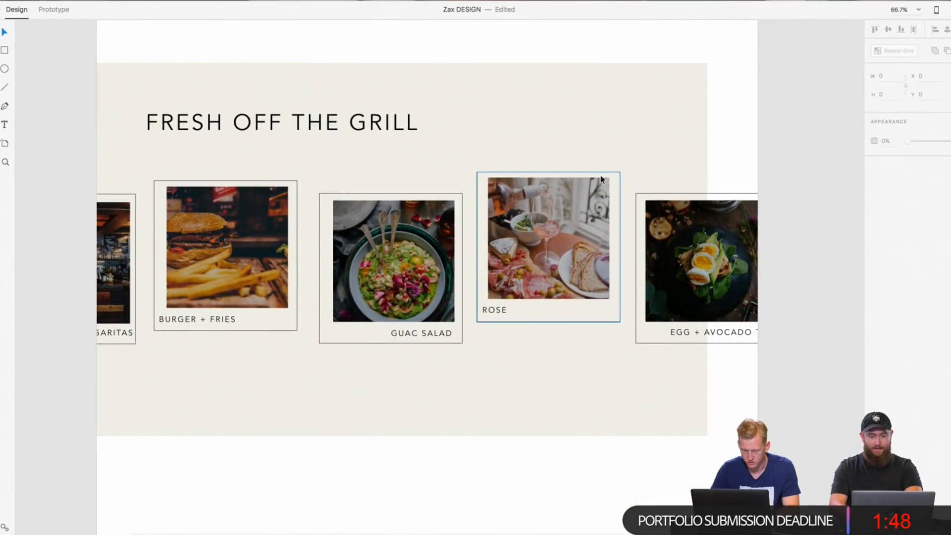
pyautogui.scroll(-8, 756, 159)
pyautogui.scroll(6, 756, 159)
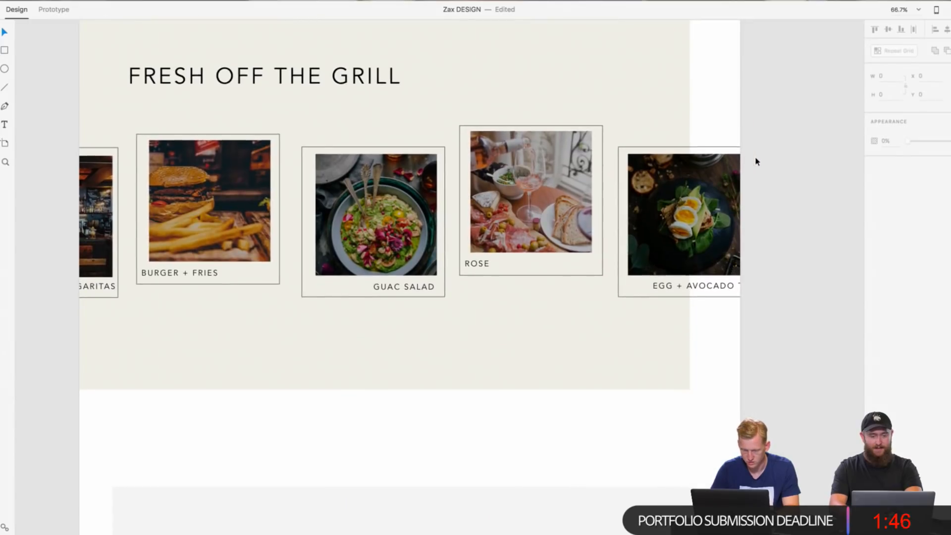
pyautogui.scroll(-12, 756, 161)
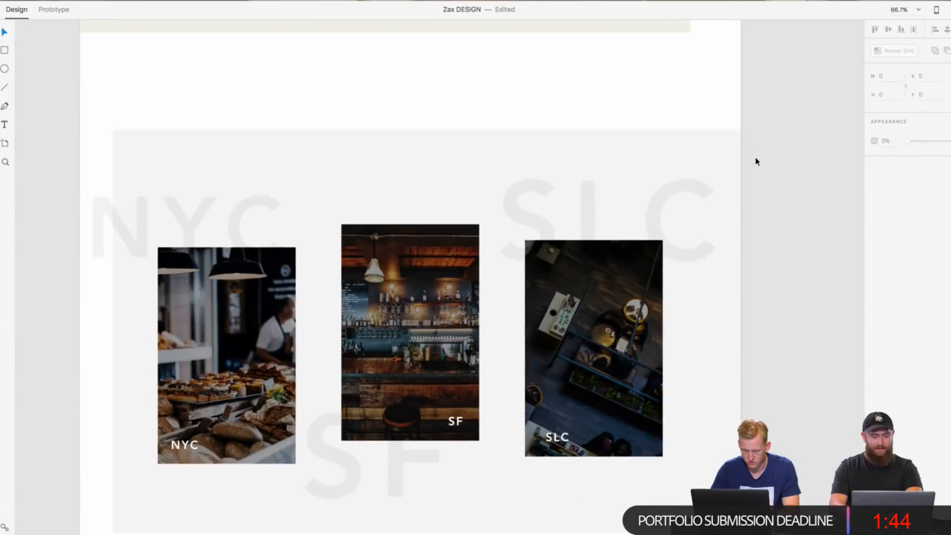
pyautogui.scroll(-3, 757, 162)
pyautogui.scroll(-12, 756, 162)
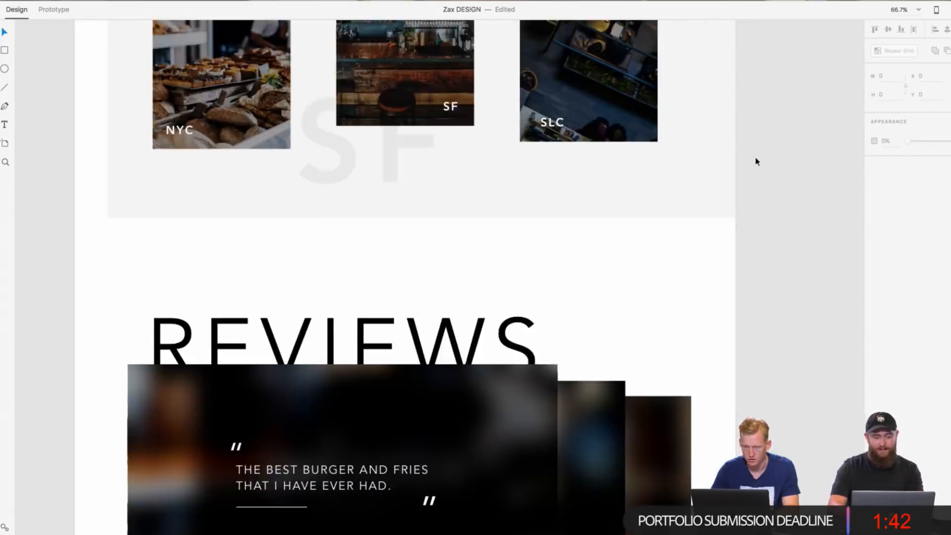
pyautogui.scroll(-8, 756, 162)
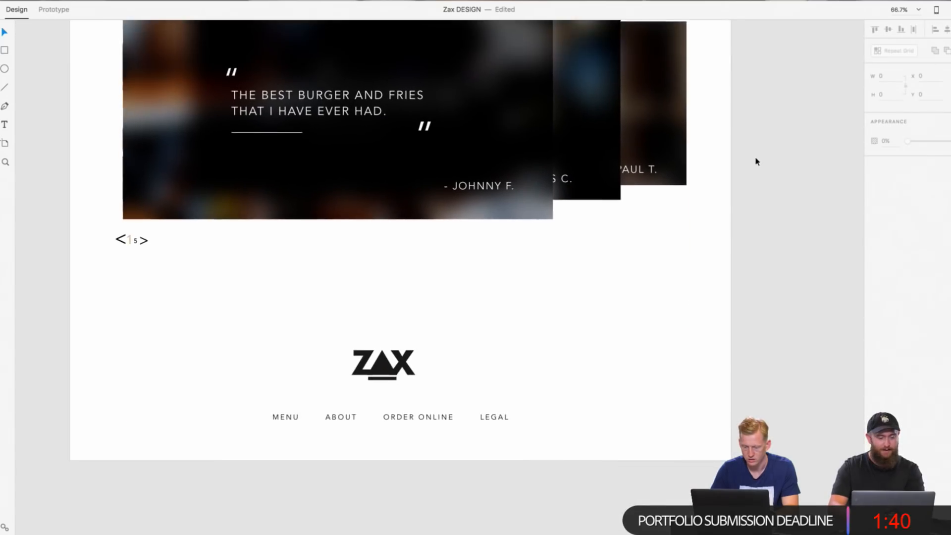
pyautogui.scroll(-10, 578, 346)
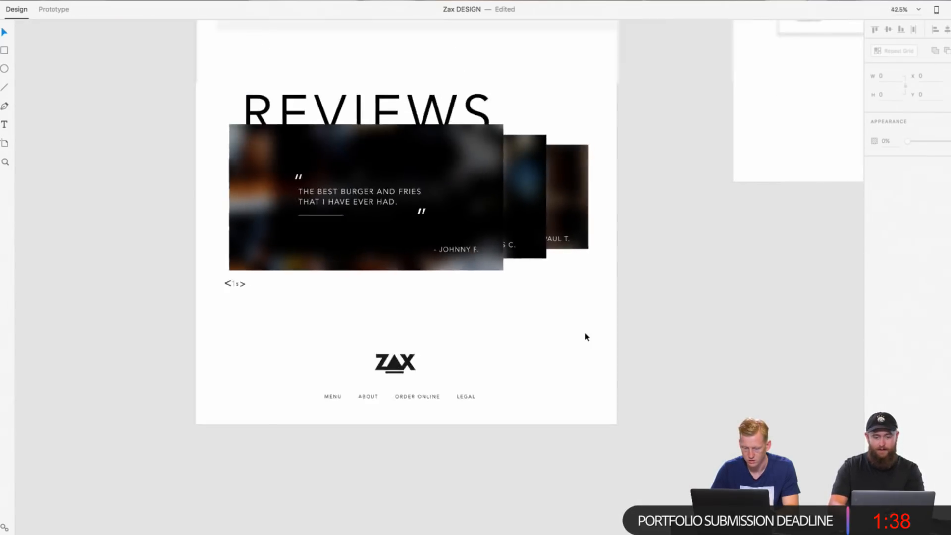
# Step: Review the Full Menu artboard from its hero image through the Drinks and Starters table to the footer, comparing its header with the Homepage
pyautogui.scroll(8, 578, 228)
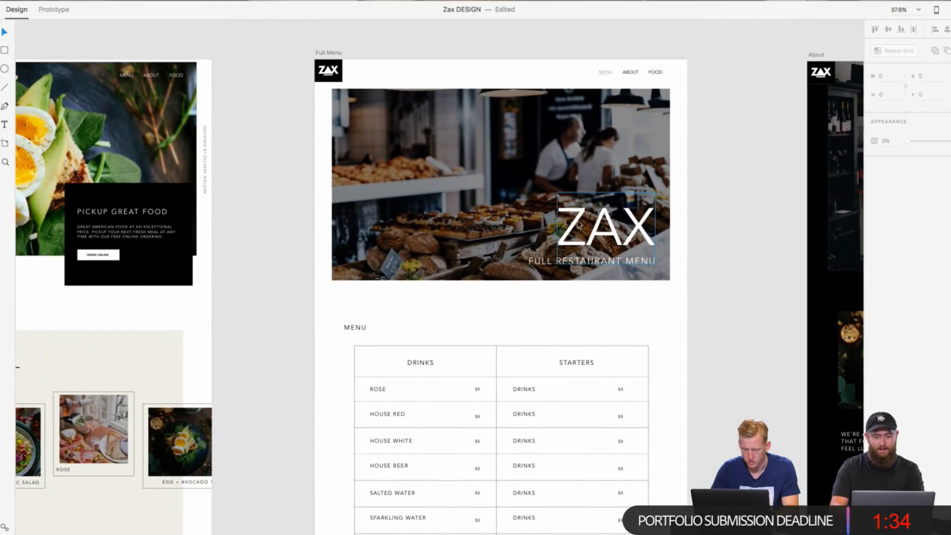
pyautogui.scroll(4, 579, 225)
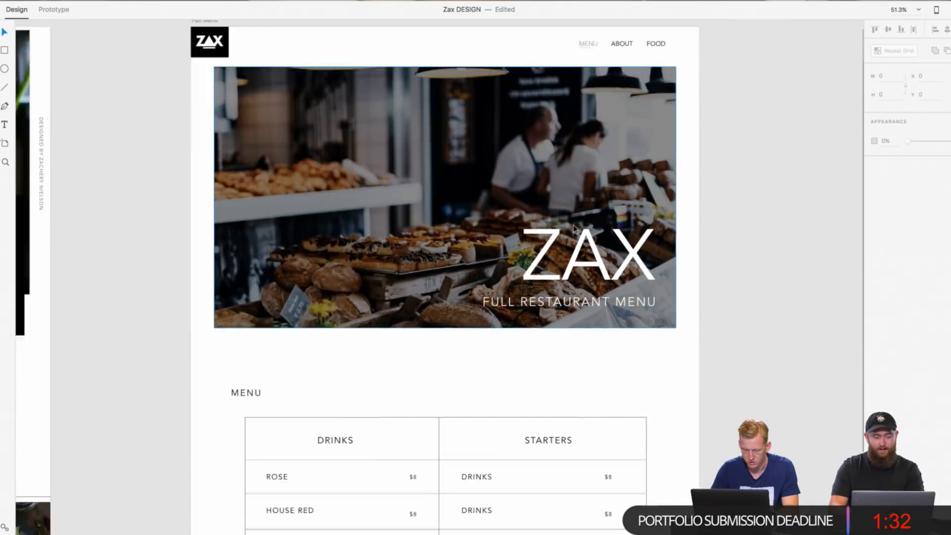
pyautogui.scroll(-2, 572, 225)
pyautogui.scroll(3, 545, 198)
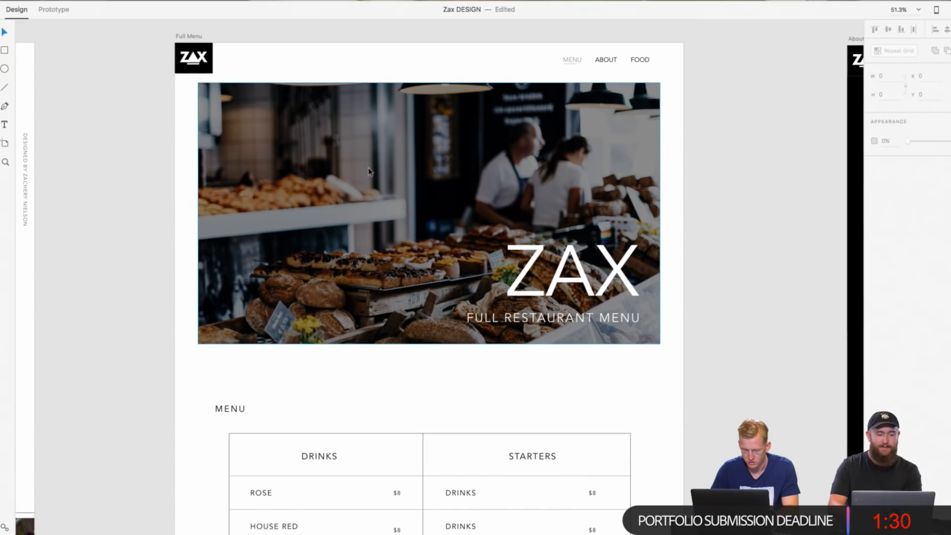
pyautogui.hscroll(-10, 267, 133)
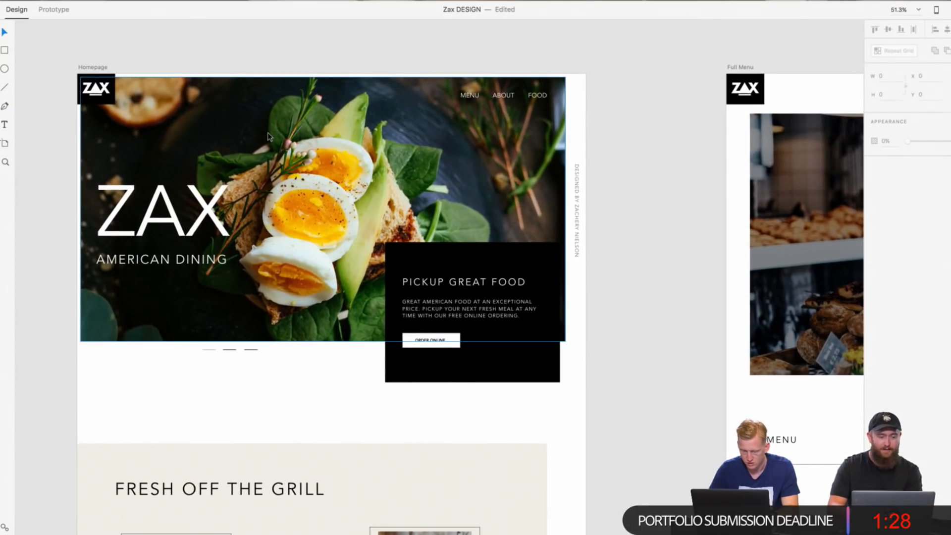
pyautogui.hscroll(10, 405, 165)
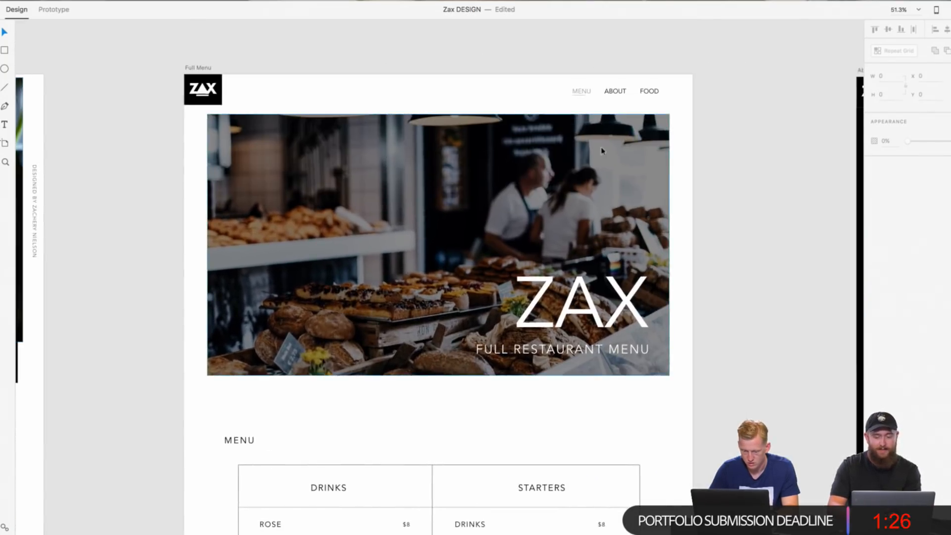
pyautogui.scroll(-10, 567, 276)
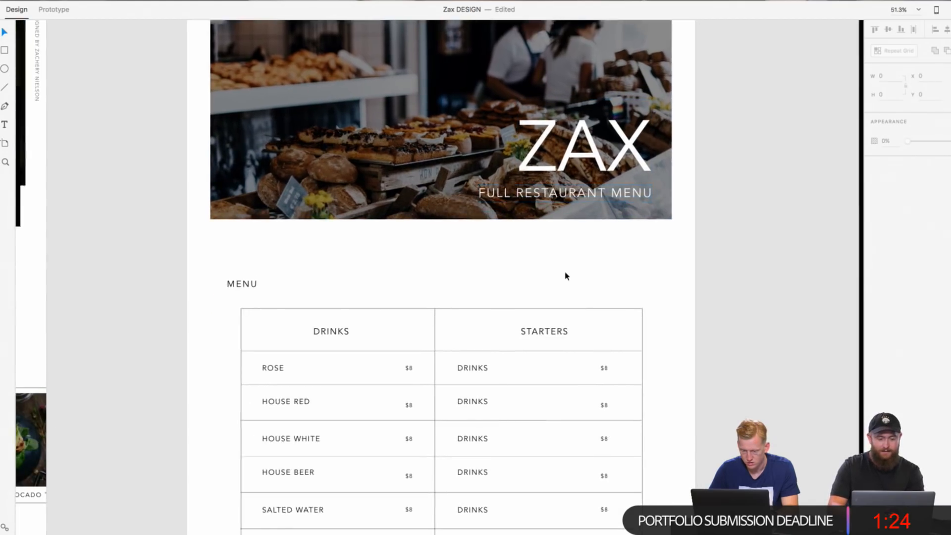
pyautogui.scroll(-5, 567, 276)
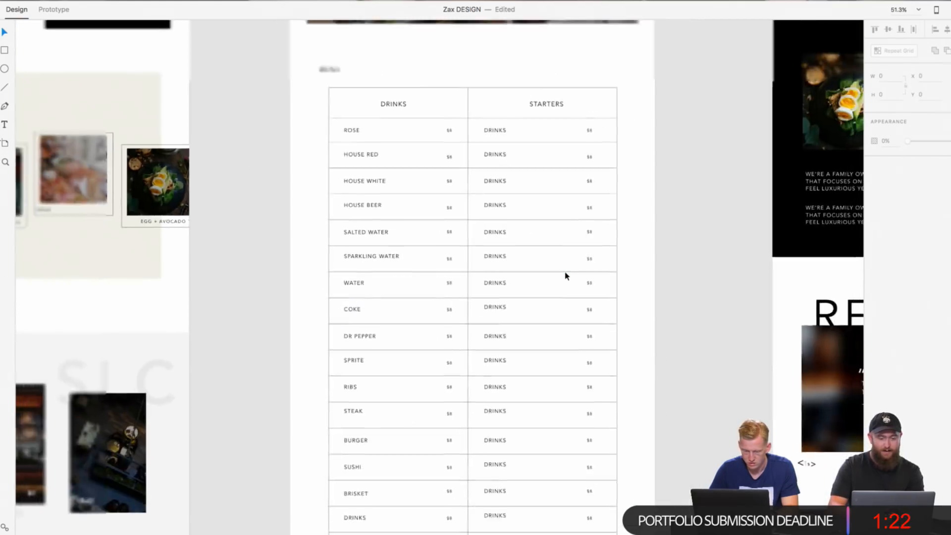
pyautogui.scroll(5, 565, 274)
pyautogui.scroll(-10, 451, 393)
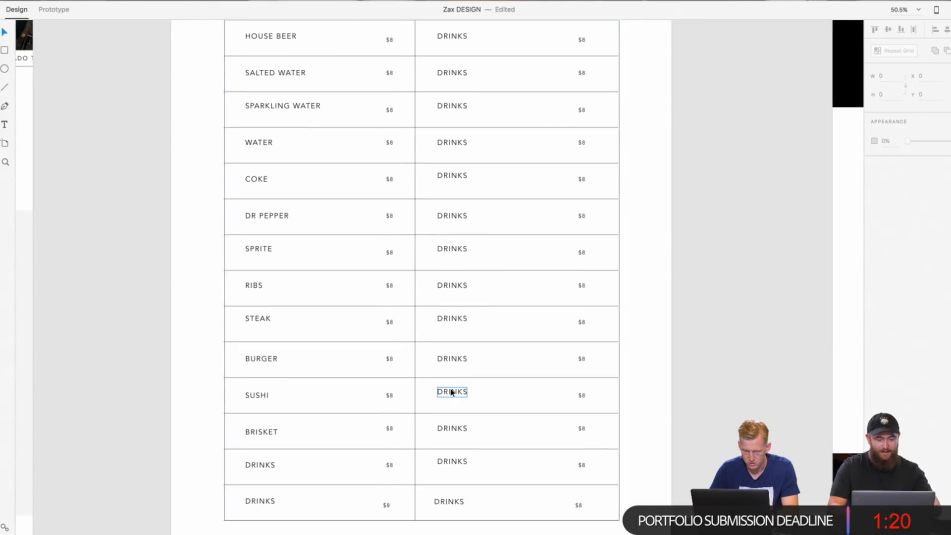
pyautogui.hscroll(10, 484, 337)
pyautogui.scroll(10, 484, 337)
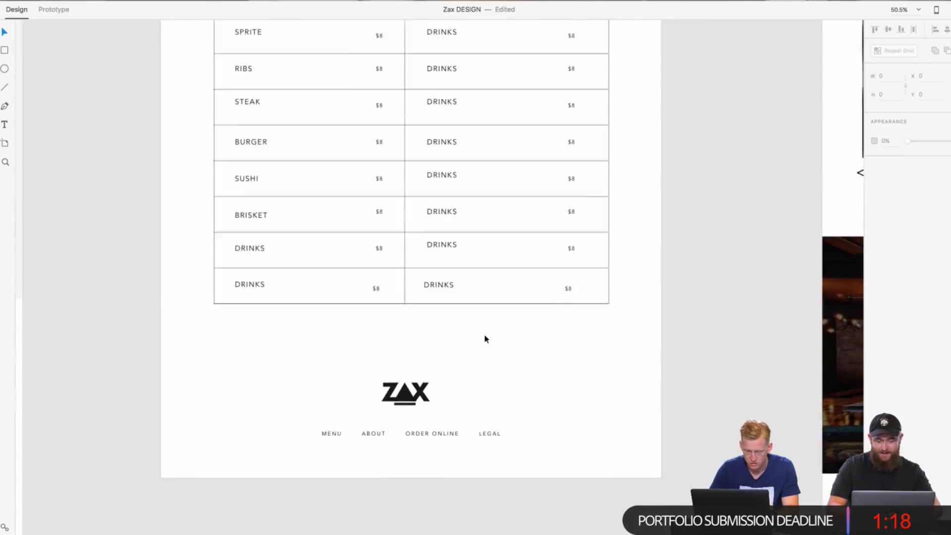
# Step: Examine the About artboard's hero image, staggered food photos and company description on the black background
pyautogui.scroll(-5, 485, 338)
pyautogui.hscroll(-2, 485, 339)
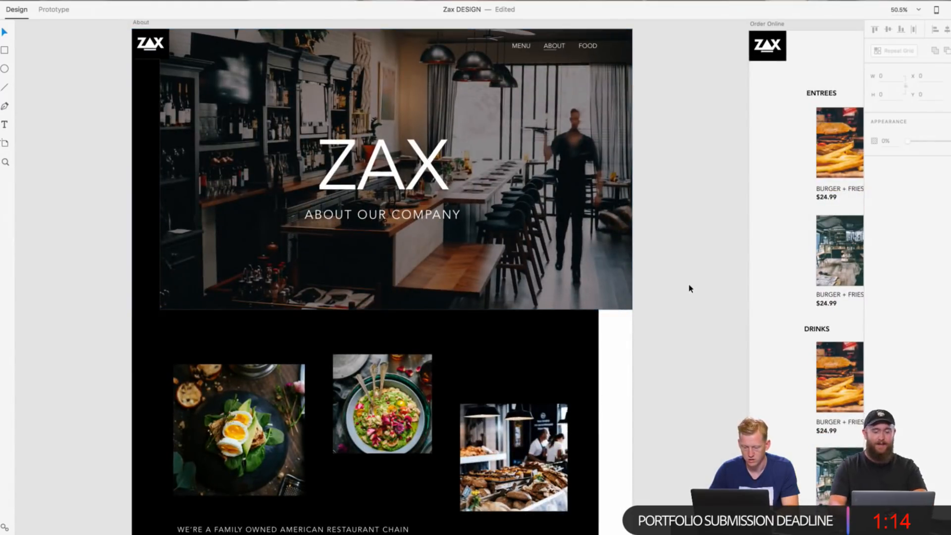
pyautogui.hscroll(-1, 690, 289)
pyautogui.scroll(1, 690, 288)
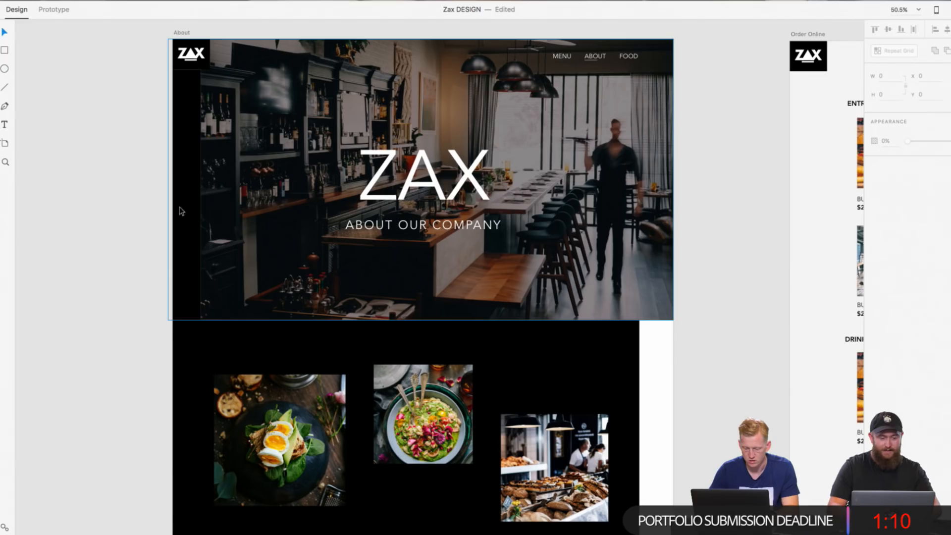
pyautogui.scroll(-3, 607, 356)
pyautogui.hscroll(1, 607, 356)
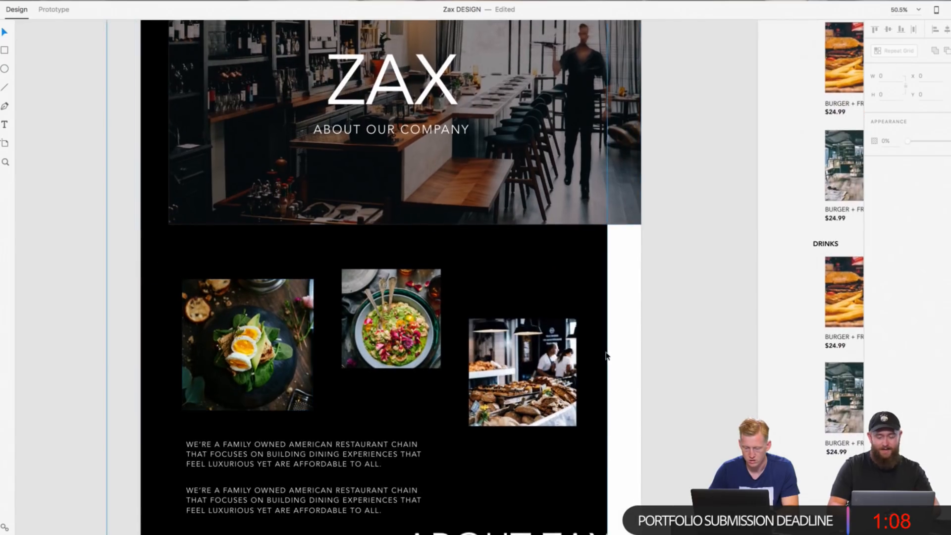
pyautogui.scroll(-7, 607, 356)
pyautogui.scroll(3, 624, 304)
pyautogui.hscroll(1, 624, 304)
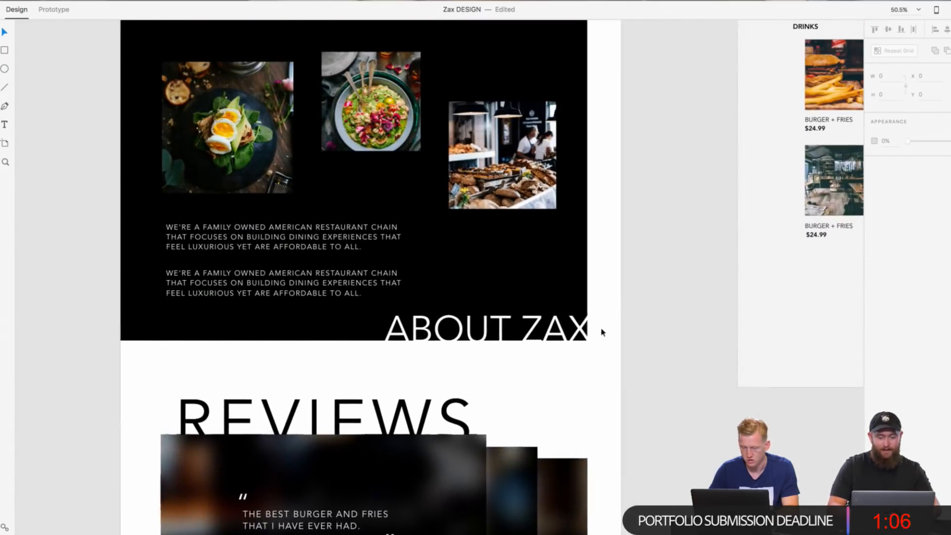
pyautogui.scroll(3, 602, 276)
pyautogui.hscroll(1, 602, 276)
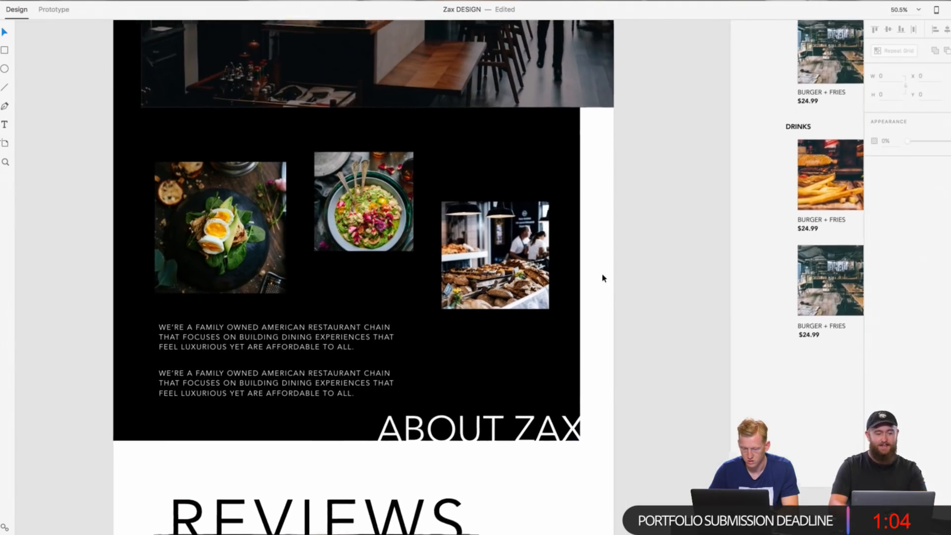
# Step: Examine the About artboard's Reviews section, Email List banner and footer, briefly selecting the banner's background image
pyautogui.scroll(1, 604, 278)
pyautogui.hscroll(-1, 603, 278)
pyautogui.scroll(-10, 618, 306)
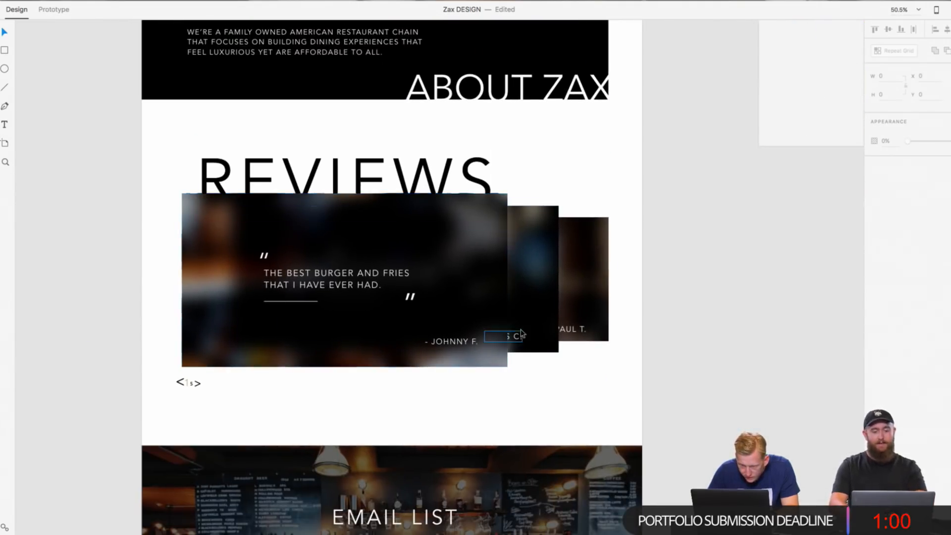
pyautogui.scroll(3, 639, 342)
pyautogui.scroll(-13, 639, 345)
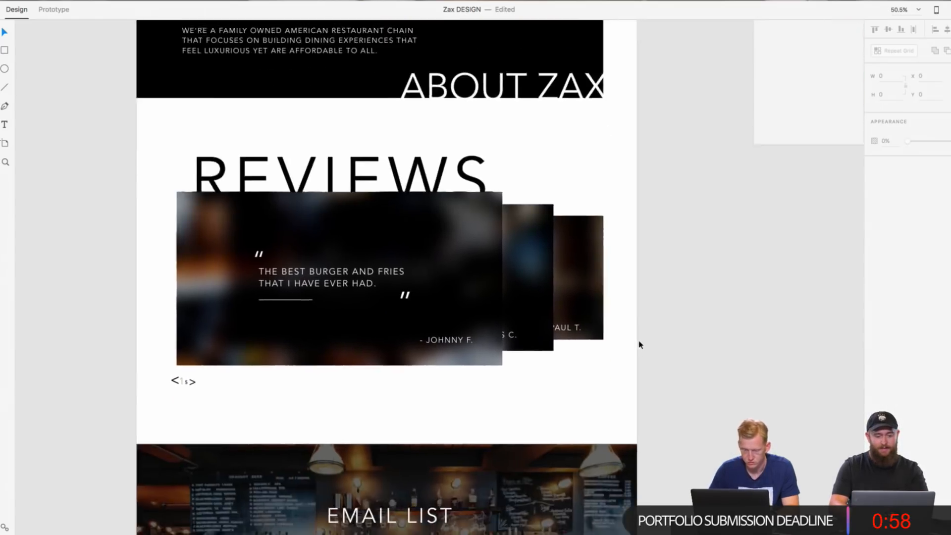
pyautogui.scroll(2, 639, 345)
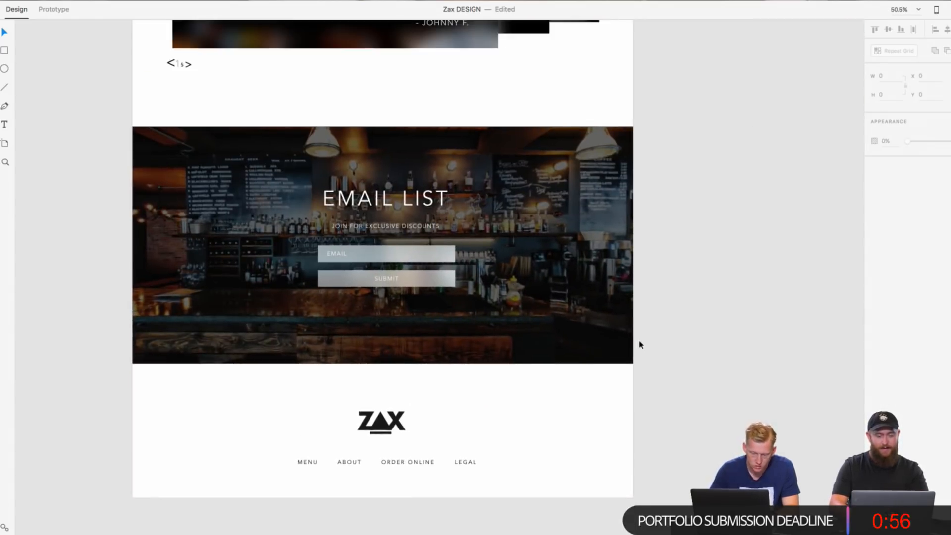
pyautogui.click(397, 272)
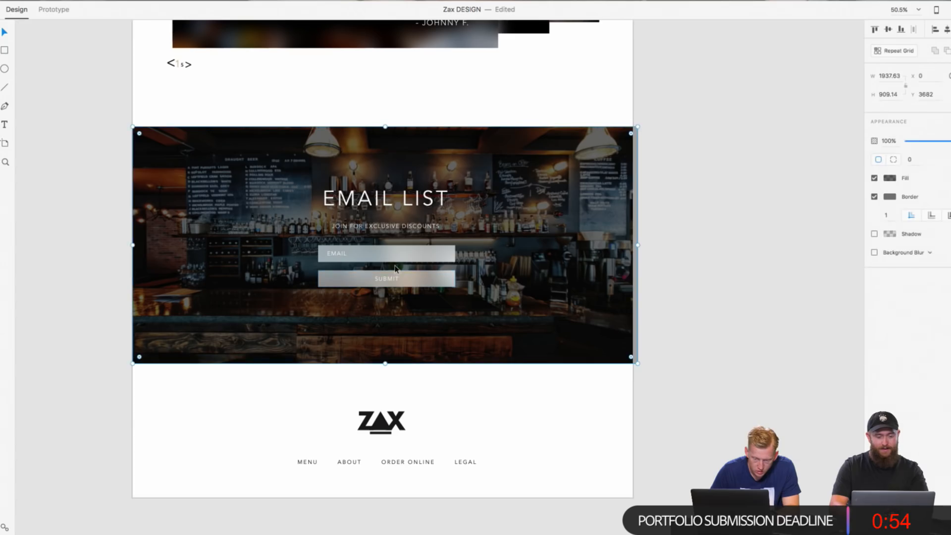
pyautogui.click(641, 245)
# Step: Review the Entrees and Drinks item grids and the checkout area on the Order Online artboard
pyautogui.hscroll(16, 393, 435)
pyautogui.scroll(20, 392, 435)
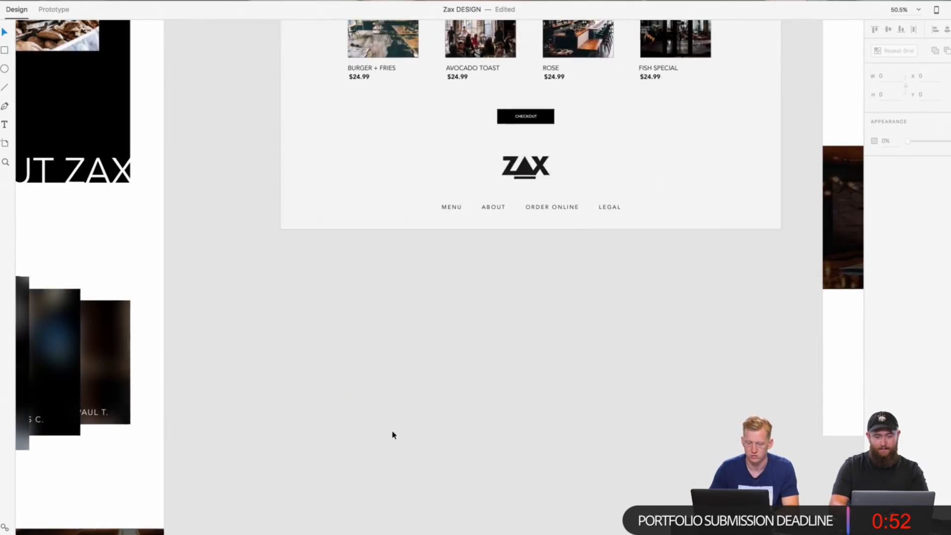
pyautogui.scroll(-11, 392, 435)
pyautogui.hscroll(-1, 393, 435)
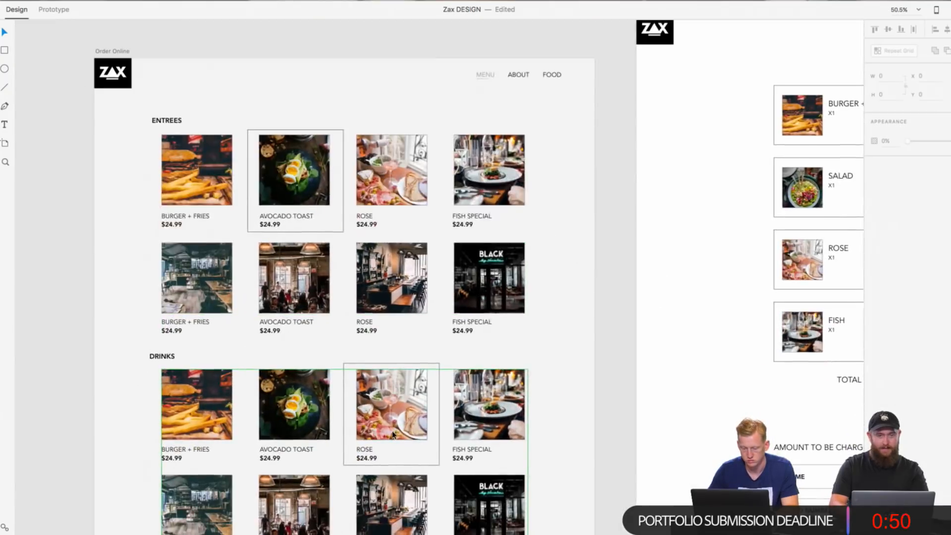
pyautogui.scroll(-3, 394, 435)
pyautogui.hscroll(-1, 394, 435)
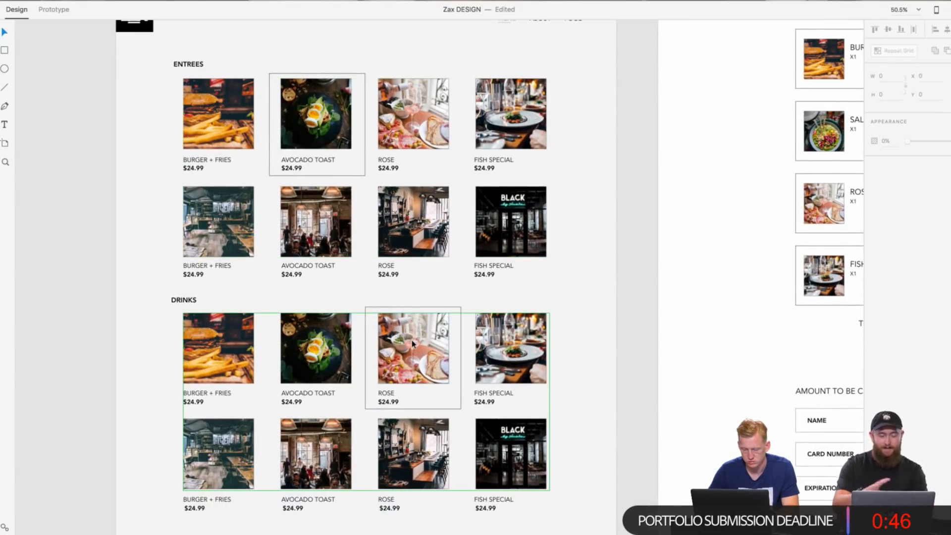
# Step: Examine the Order Online artboard's Drinks grid and Checkout button, plus the Cart artboard's items, payment form and promo banner
pyautogui.scroll(-7, 413, 343)
pyautogui.hscroll(-1, 412, 343)
pyautogui.click(379, 436)
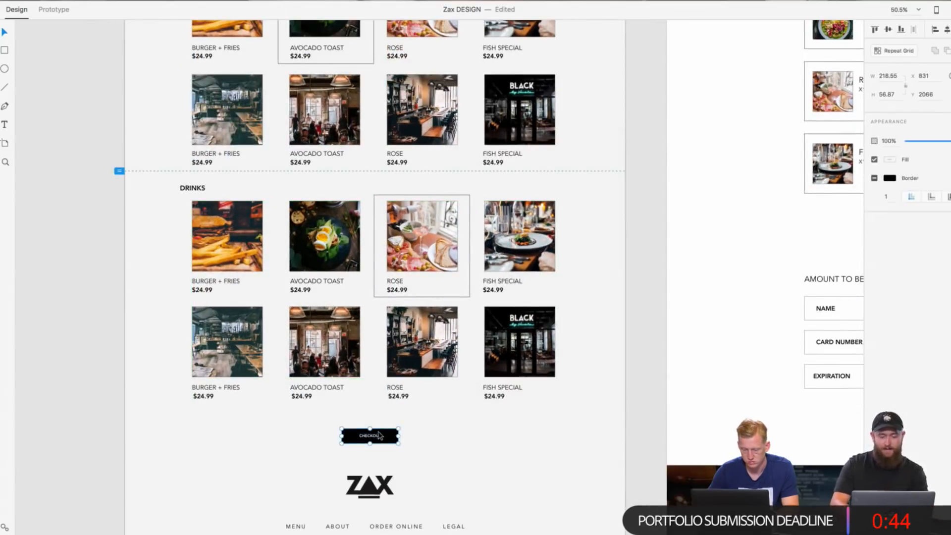
pyautogui.hscroll(20, 578, 367)
pyautogui.scroll(15, 579, 366)
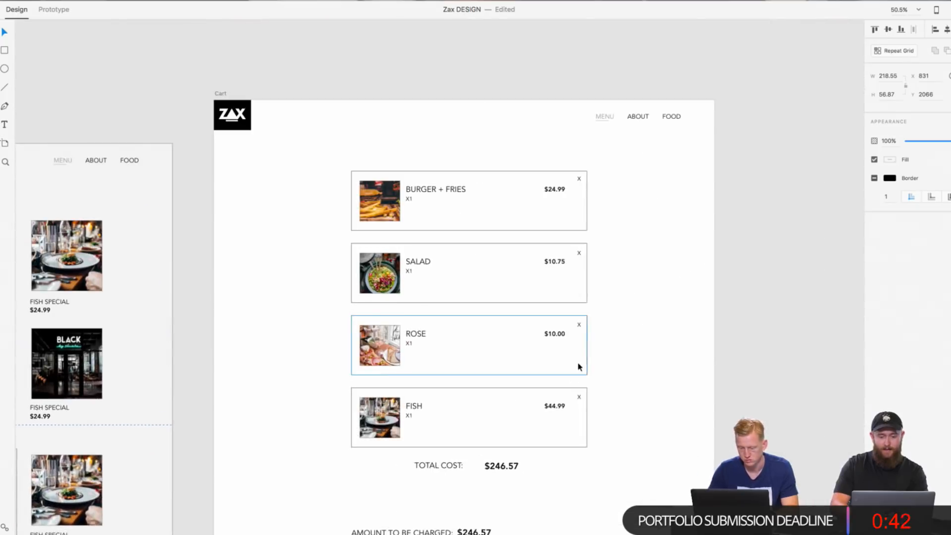
pyautogui.scroll(-20, 656, 367)
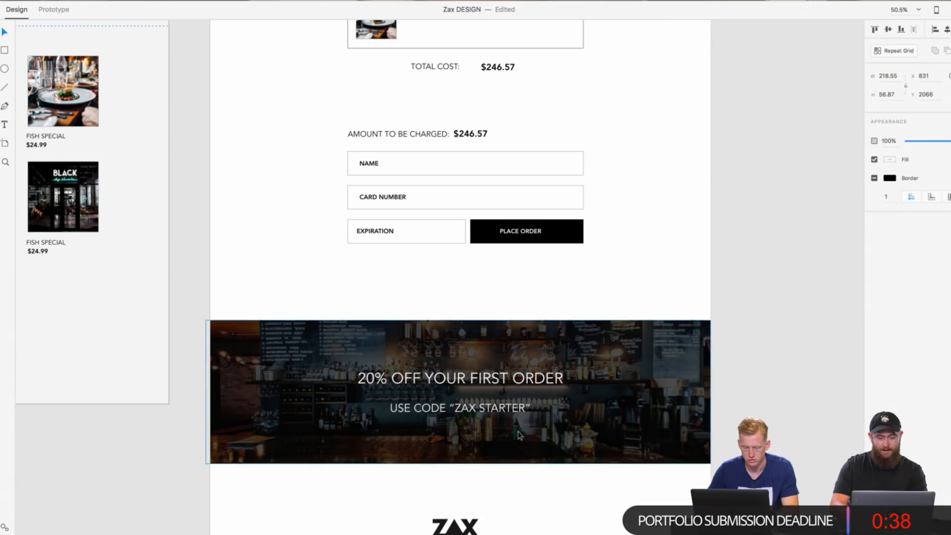
pyautogui.scroll(-5, 520, 430)
pyautogui.scroll(8, 529, 345)
pyautogui.hscroll(7, 530, 344)
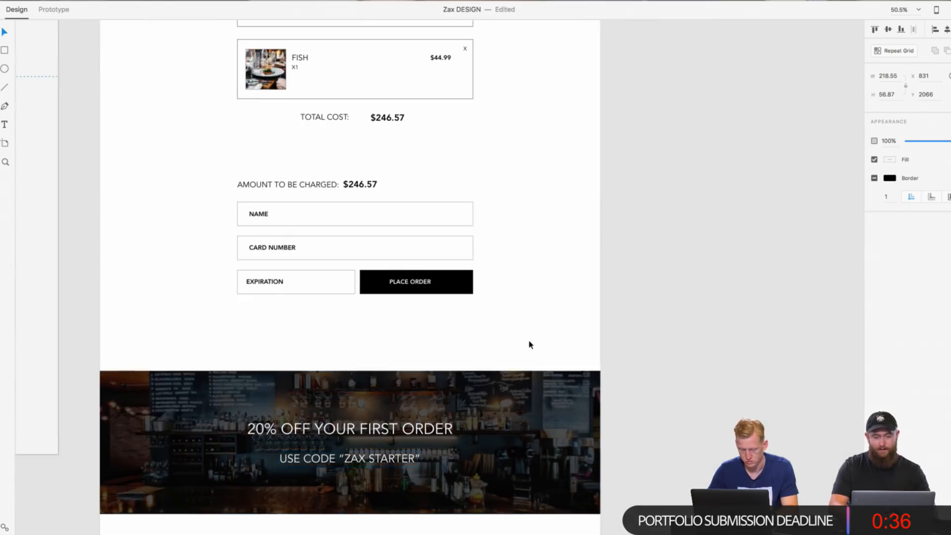
pyautogui.scroll(-10, 530, 344)
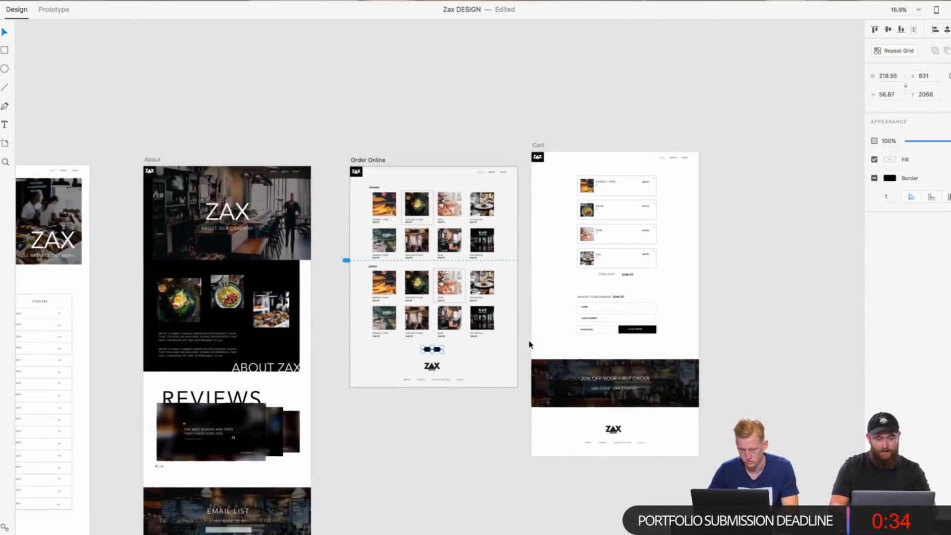
# Step: Compare all five page artboards side by side in an overview, with nothing selected
pyautogui.scroll(-3, 529, 344)
pyautogui.scroll(2, 529, 345)
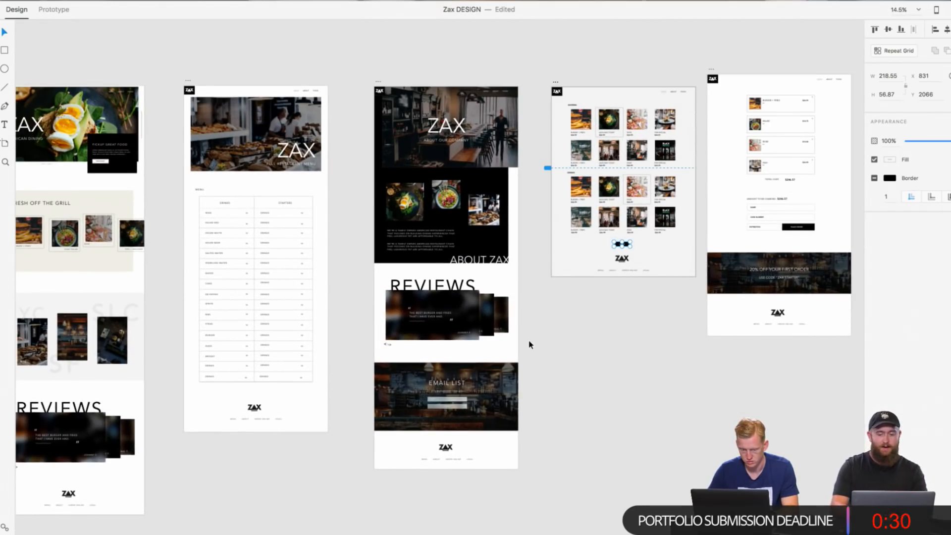
pyautogui.scroll(-2, 529, 346)
pyautogui.scroll(-1, 529, 345)
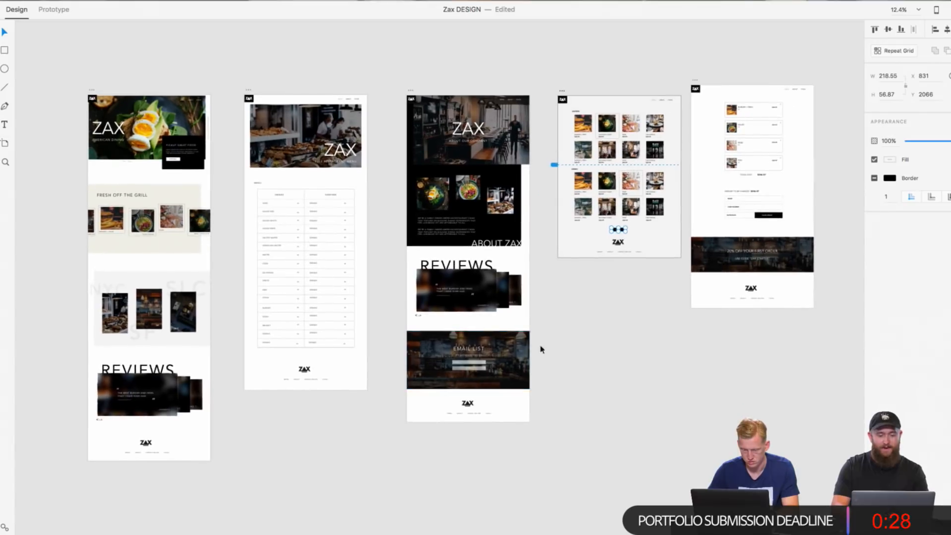
pyautogui.click(582, 365)
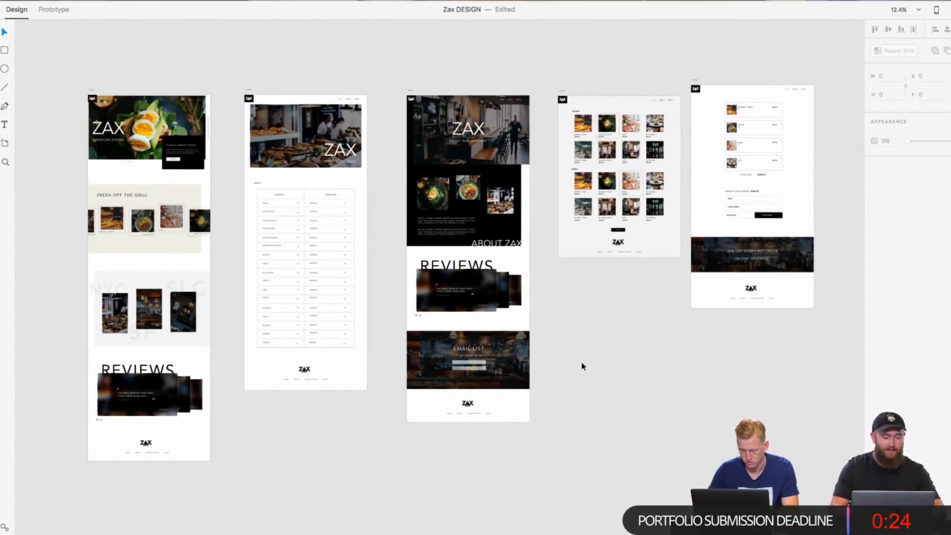
pyautogui.scroll(3, 544, 317)
pyautogui.scroll(-3, 544, 317)
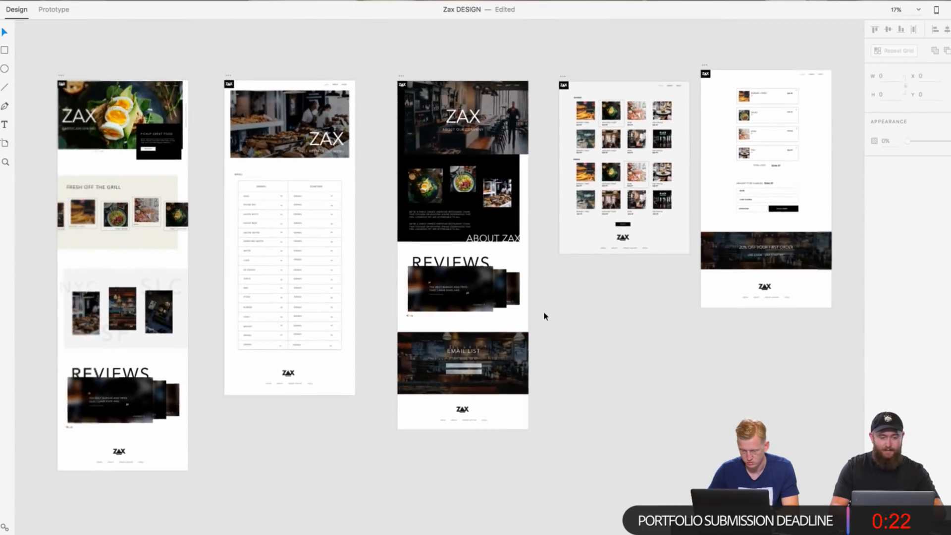
pyautogui.scroll(1, 544, 316)
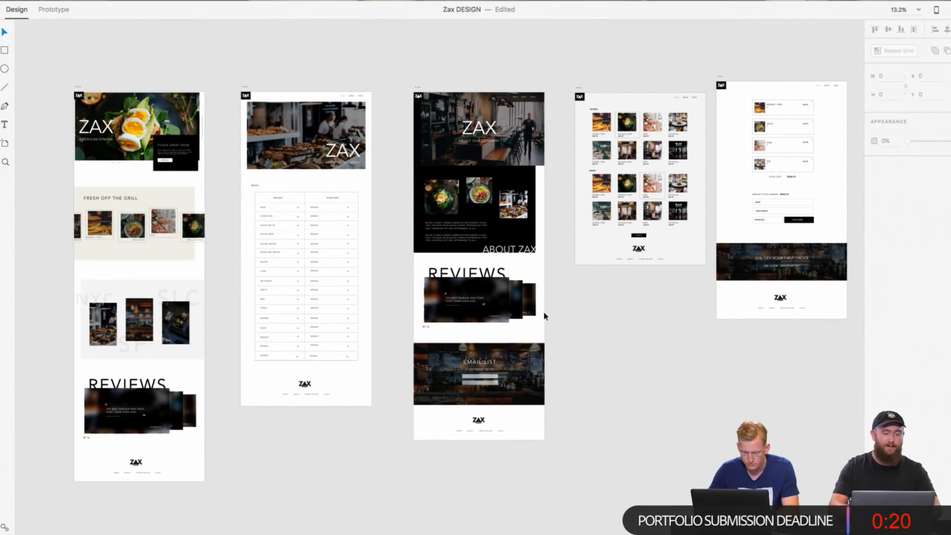
pyautogui.scroll(5, 546, 328)
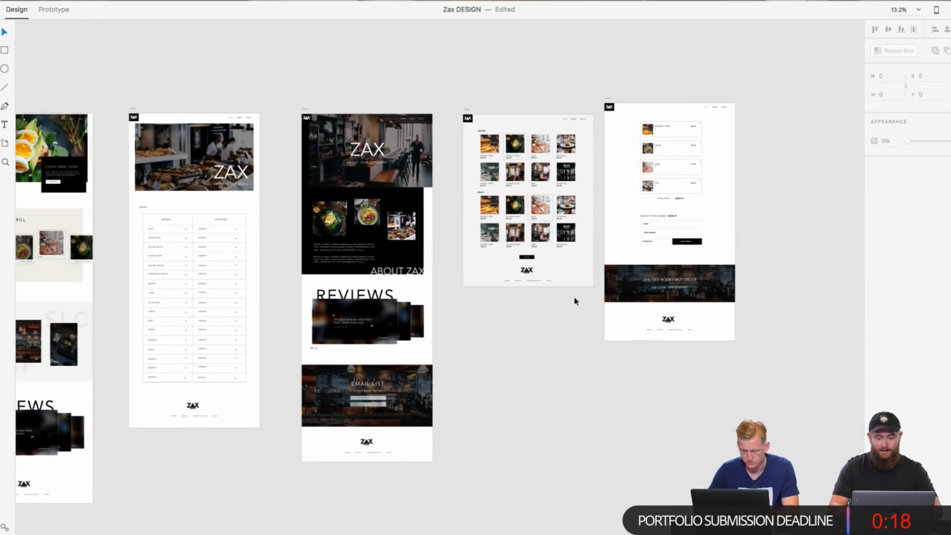
# Step: Examine the Cart artboard's four item rows, total cost and payment form up close
pyautogui.hscroll(3, 576, 302)
pyautogui.scroll(3, 575, 302)
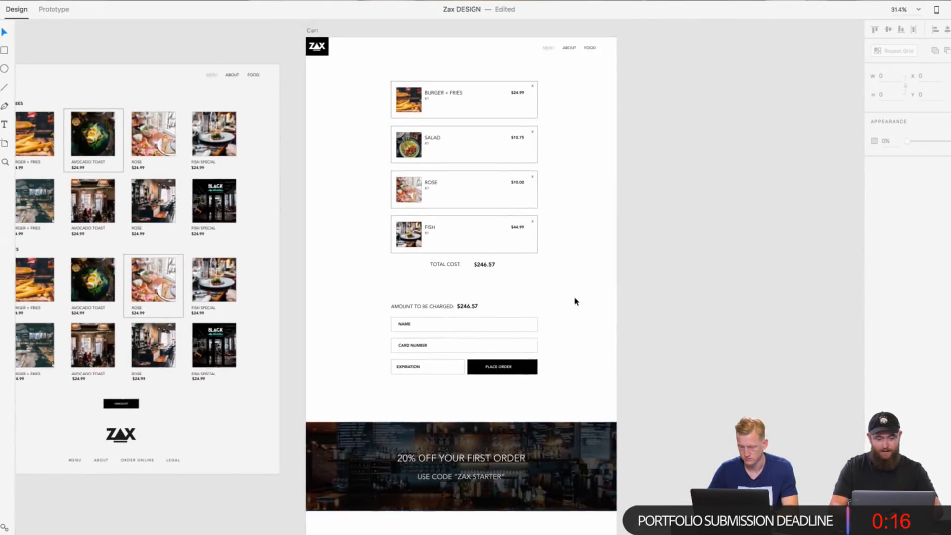
pyautogui.scroll(5, 455, 282)
pyautogui.scroll(-4, 451, 295)
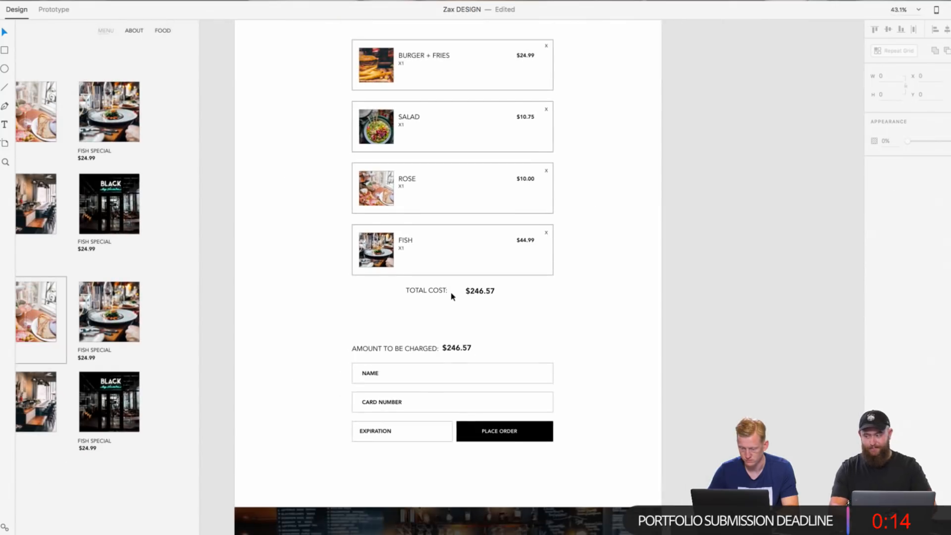
pyautogui.scroll(1, 450, 295)
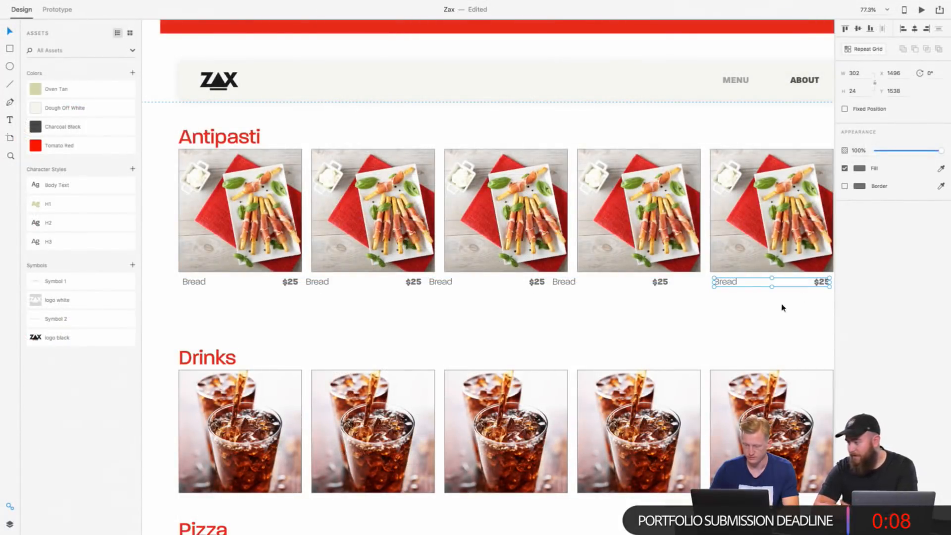
# Step: Shift the fourth Antipasti item's Bread and price label to X 1144 so it sits under its photo
pyautogui.moveTo(670, 305); pyautogui.dragTo(572, 284)
pyautogui.hotkey('shift', 'Right')
pyautogui.hotkey('shift', 'Right')
pyautogui.hotkey('shift', 'Right')
pyautogui.hotkey('shift', 'Right')
pyautogui.hotkey('shift', 'Right')
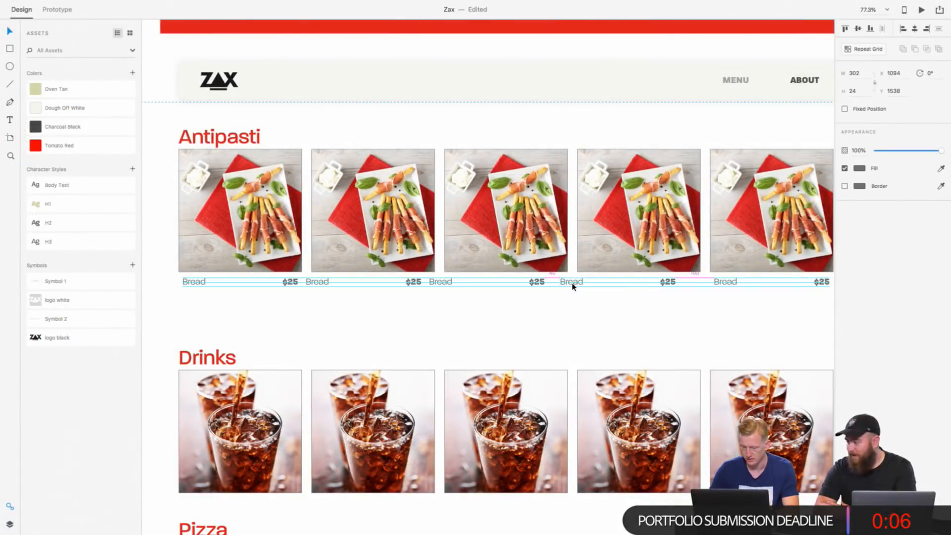
pyautogui.hotkey('shift', 'Right')
pyautogui.hotkey('shift', 'Right')
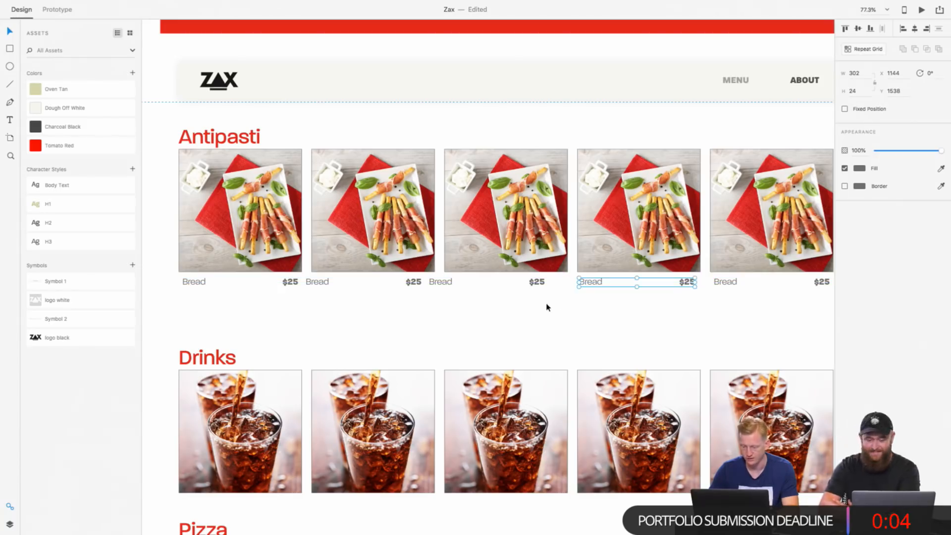
# Step: Shift the third Antipasti item's Bread and price label to X 802, under its photo
pyautogui.moveTo(547, 307); pyautogui.dragTo(431, 278)
pyautogui.hotkey('shift', 'Right')
pyautogui.hotkey('shift', 'Right')
pyautogui.hotkey('shift', 'Right')
pyautogui.hotkey('shift', 'Right')
pyautogui.hotkey('shift', 'Right')
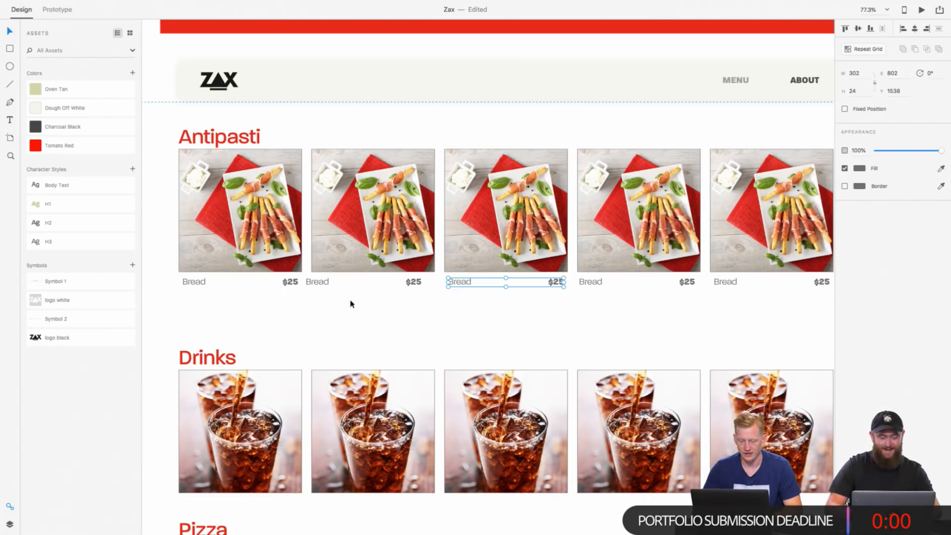
# Step: Shift the second Antipasti item's Bread and price label to X 450, under its photo
pyautogui.click(410, 310)
pyautogui.click(314, 281)
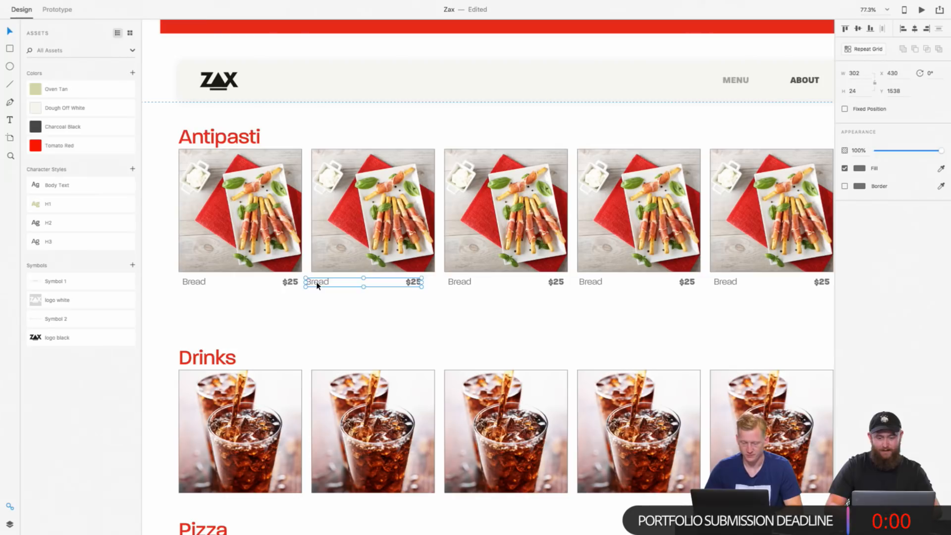
pyautogui.moveTo(315, 281); pyautogui.dragTo(318, 286)
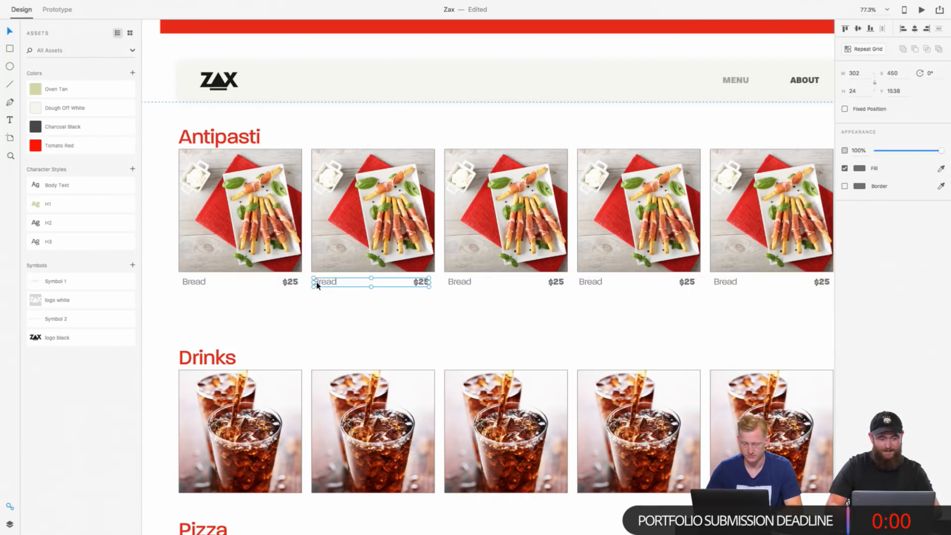
pyautogui.moveTo(324, 286); pyautogui.dragTo(325, 286)
# Step: Review the Zax document's Full Menu hero, then the Homepage's hero, fixed navigation bar and Finest Ingredients section
pyautogui.scroll(-5, 395, 303)
pyautogui.scroll(-20, 397, 306)
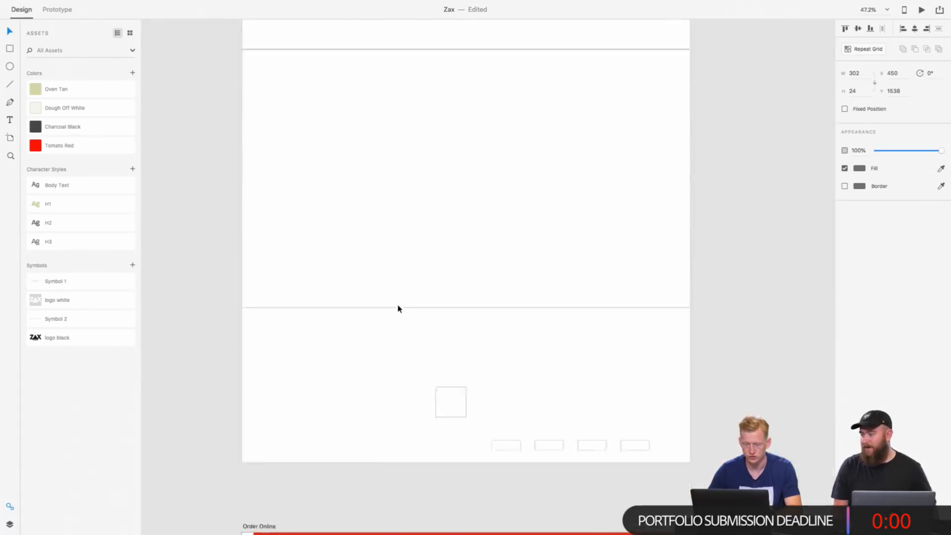
pyautogui.scroll(15, 398, 308)
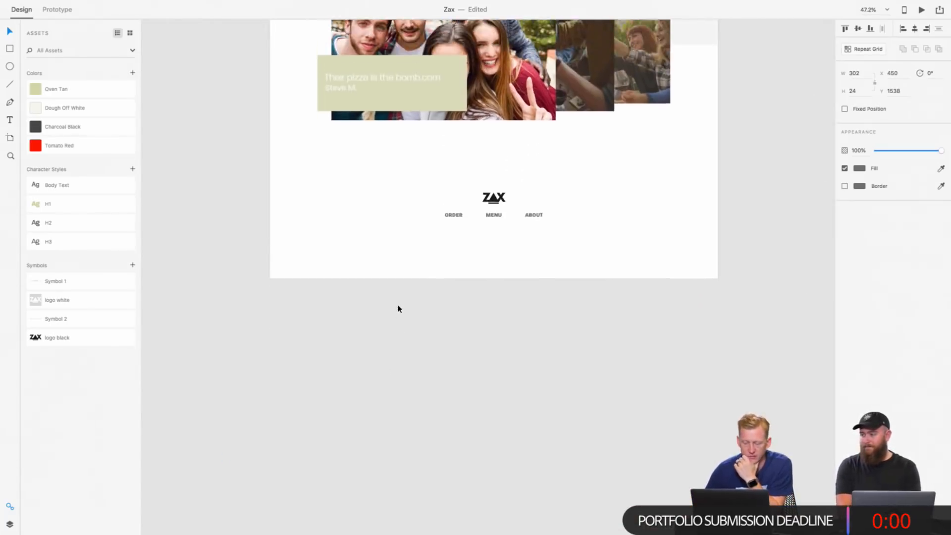
pyautogui.scroll(3, 397, 309)
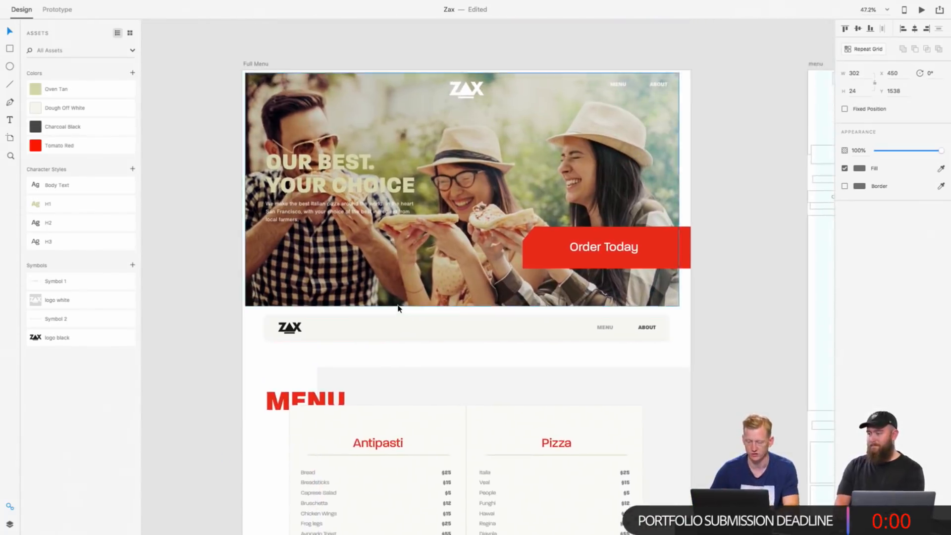
pyautogui.scroll(-10, 398, 309)
pyautogui.scroll(10, 398, 308)
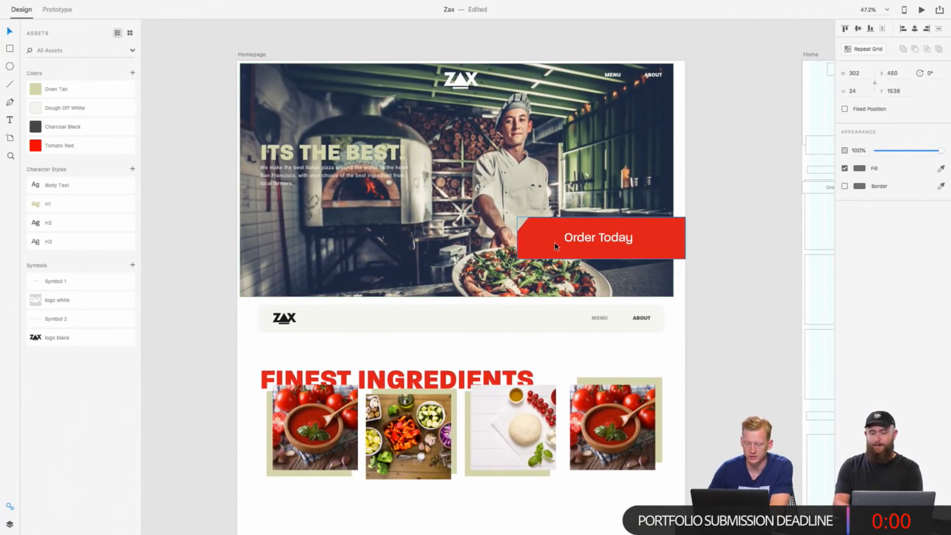
pyautogui.click(550, 324)
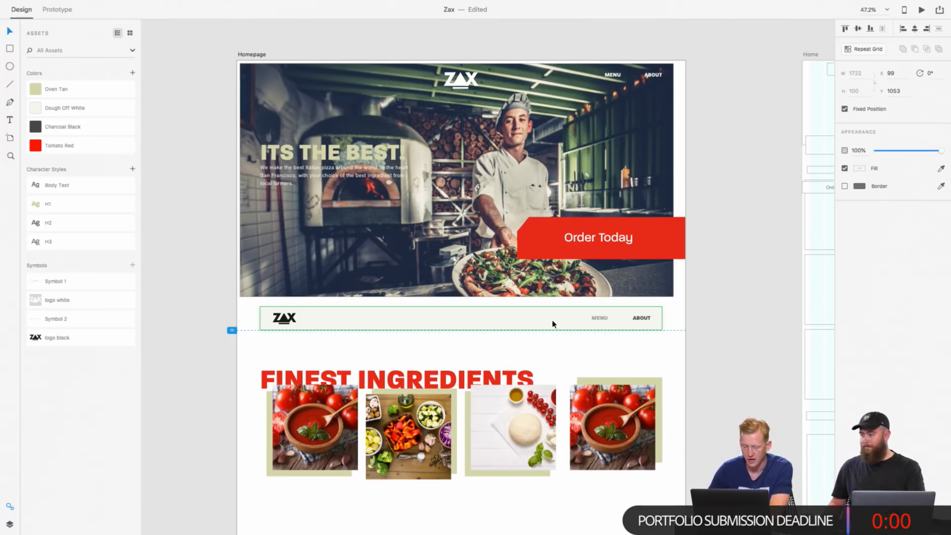
pyautogui.scroll(-1, 554, 297)
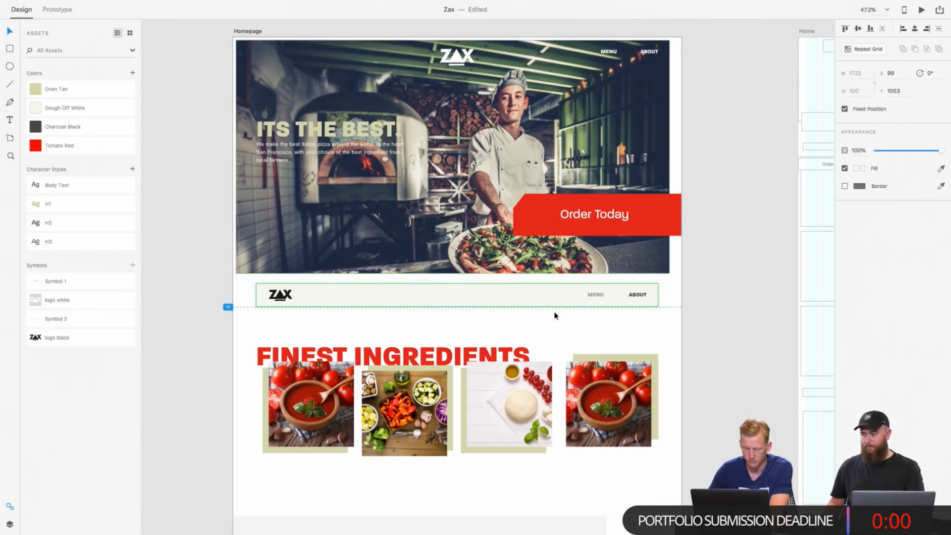
pyautogui.scroll(-1, 555, 316)
pyautogui.scroll(-3, 555, 316)
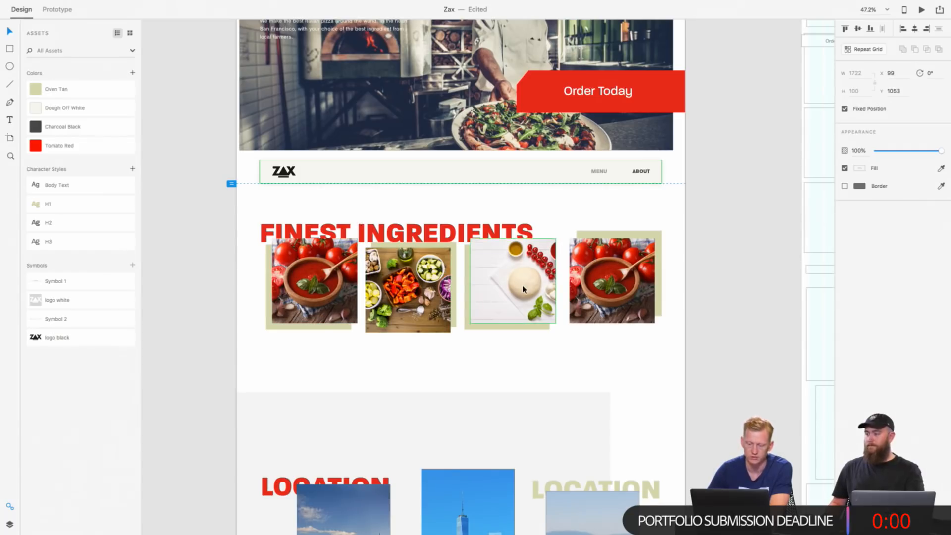
# Step: Examine the Homepage's three Location city photos and the overlapping customer testimonial images below them
pyautogui.scroll(-12, 523, 290)
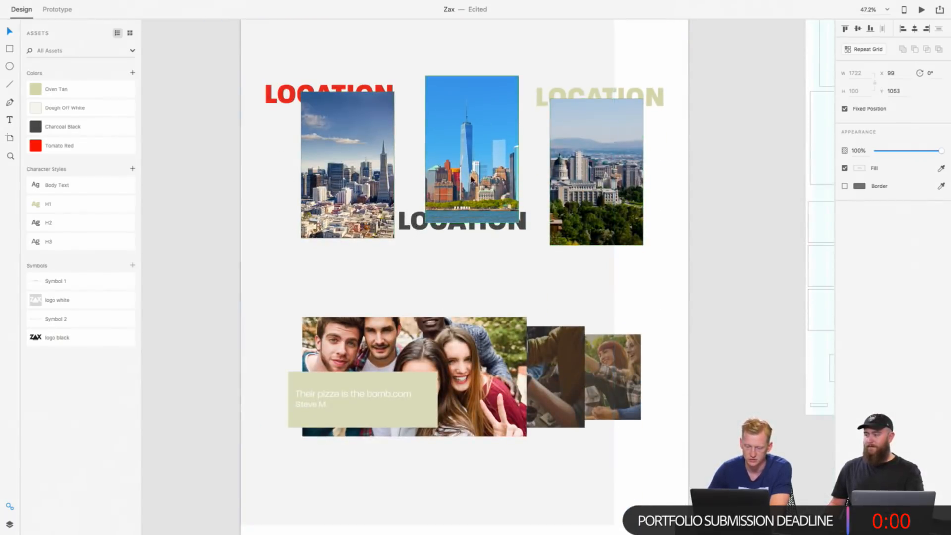
pyautogui.scroll(1, 444, 192)
pyautogui.hscroll(2, 444, 192)
pyautogui.scroll(1, 444, 192)
pyautogui.scroll(-1, 445, 193)
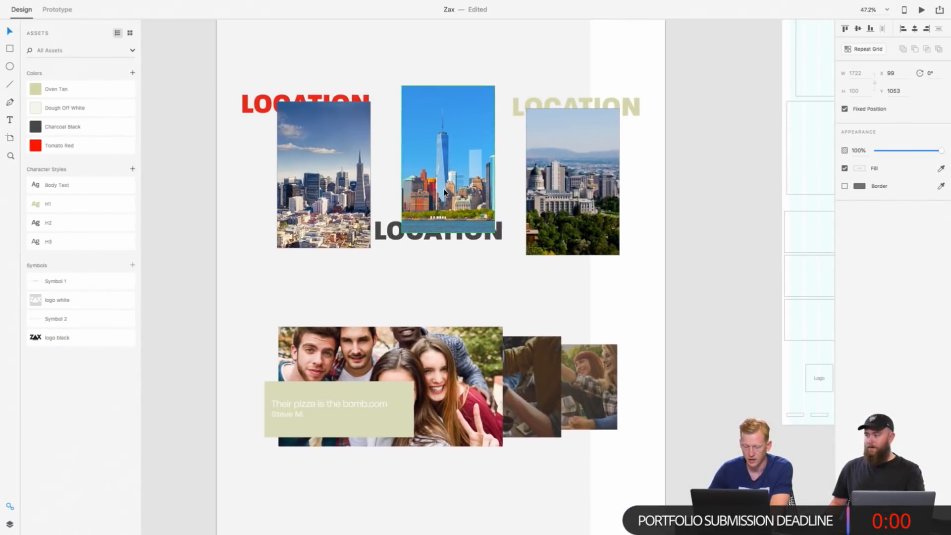
pyautogui.scroll(-2, 435, 381)
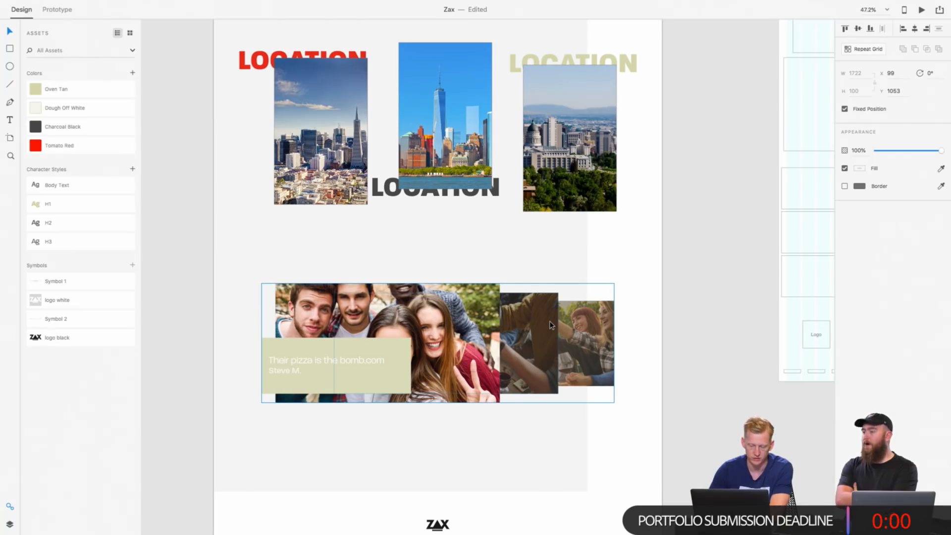
pyautogui.scroll(5, 443, 300)
pyautogui.scroll(-5, 443, 300)
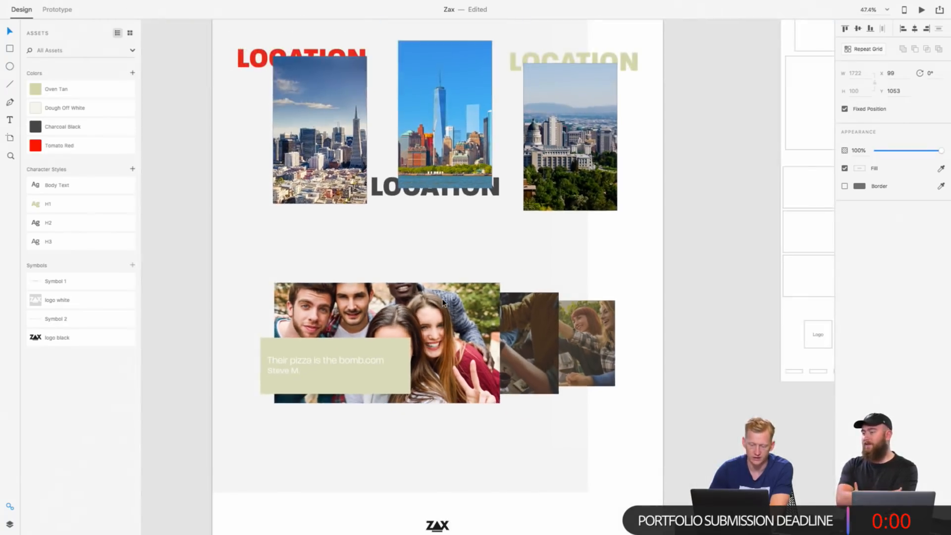
pyautogui.scroll(-1, 443, 301)
pyautogui.scroll(-3, 443, 300)
pyautogui.scroll(6, 443, 300)
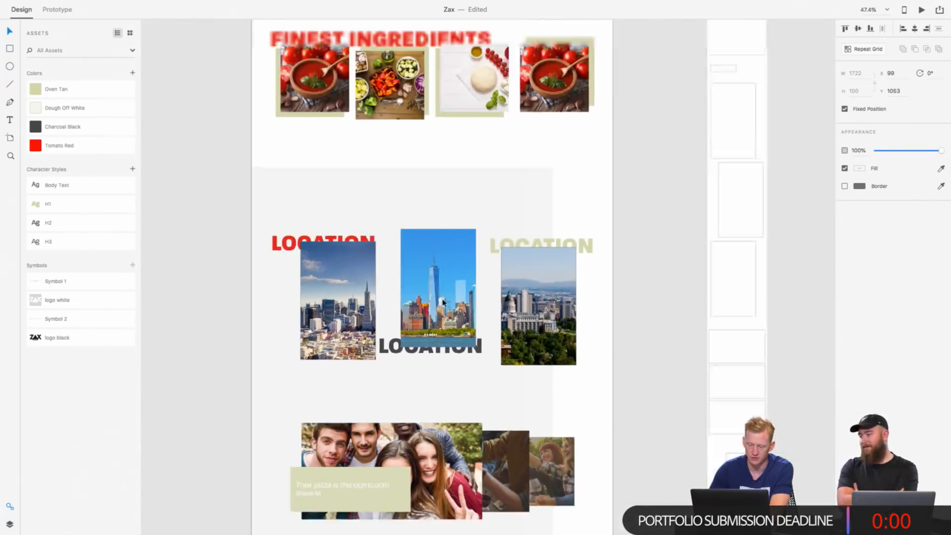
# Step: Inspect the grey background block behind the Homepage's Location and testimonial sections, and the overlay on the Full Menu hero image
pyautogui.click(443, 220)
pyautogui.scroll(-4, 442, 220)
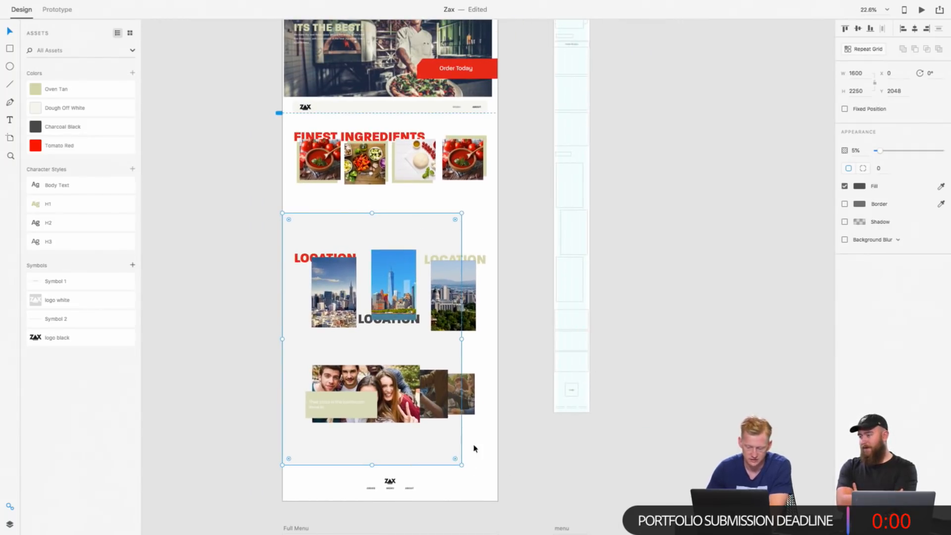
pyautogui.scroll(-3, 426, 435)
pyautogui.scroll(5, 382, 315)
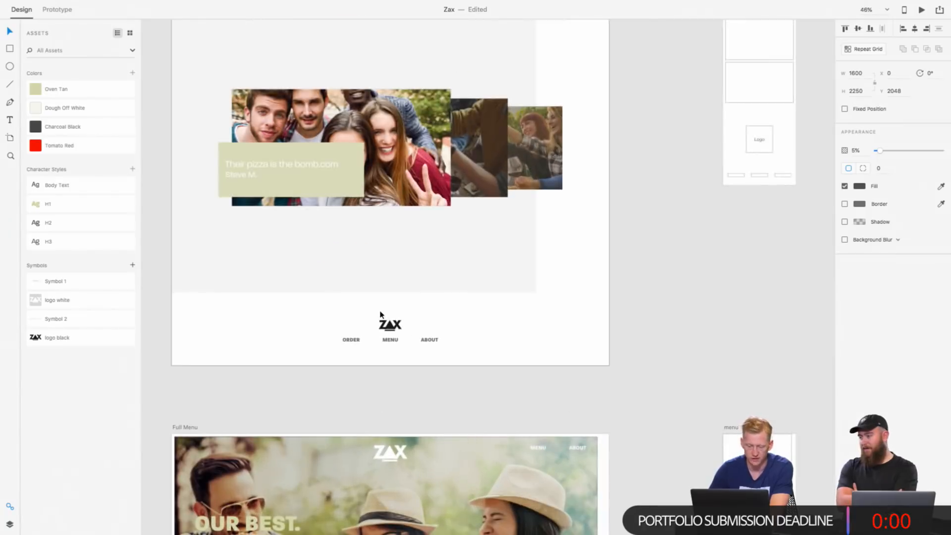
pyautogui.scroll(-5, 380, 314)
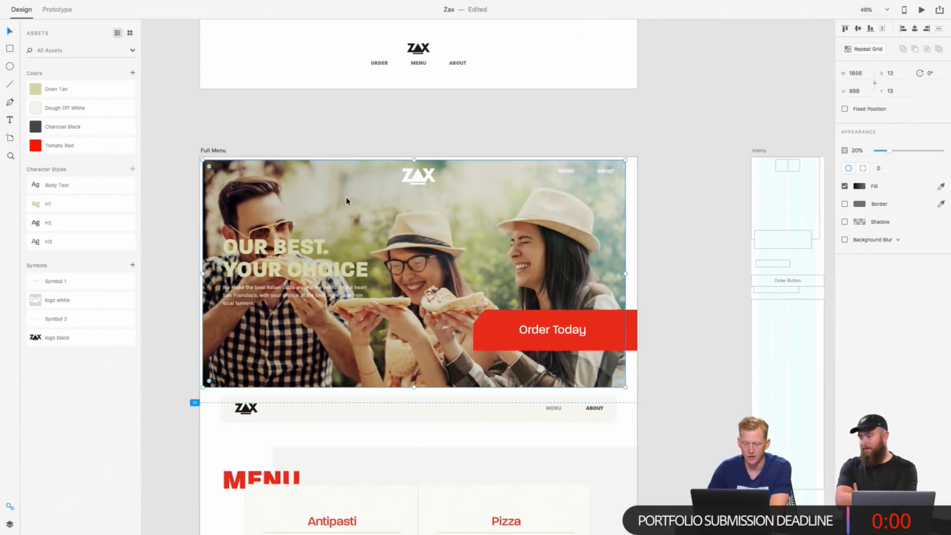
pyautogui.click(347, 201)
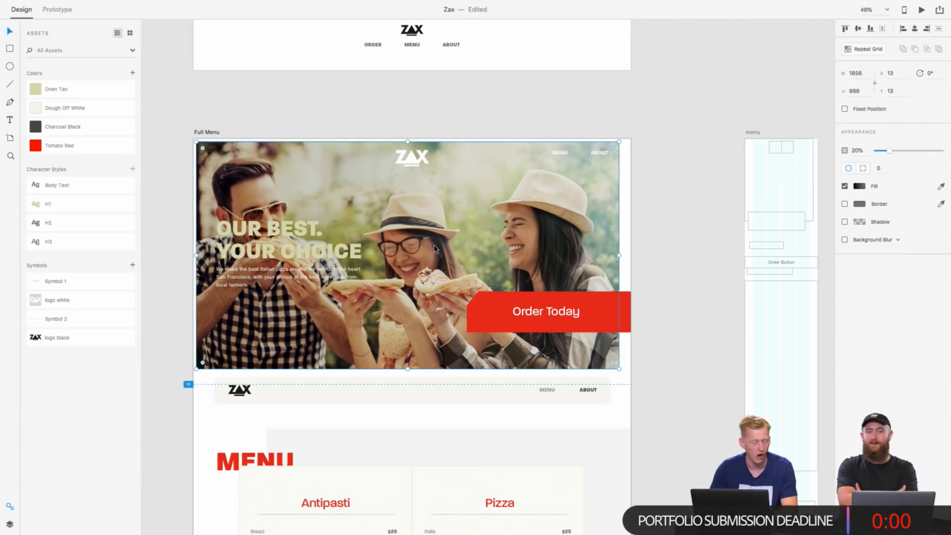
# Step: Inspect the Full Menu hero's headline and Order Today button, and the grey background block behind the menu card
pyautogui.scroll(-2, 434, 247)
pyautogui.hscroll(-2, 487, 207)
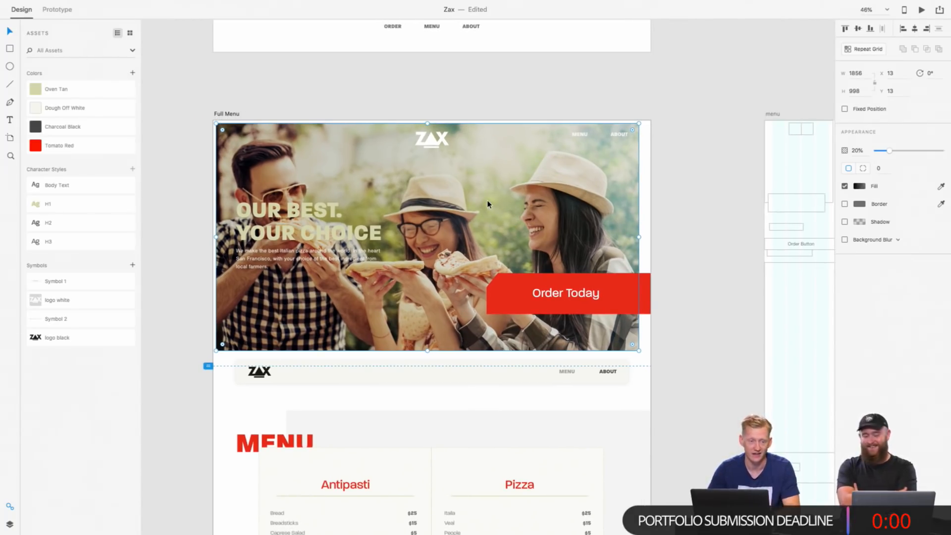
pyautogui.click(293, 220)
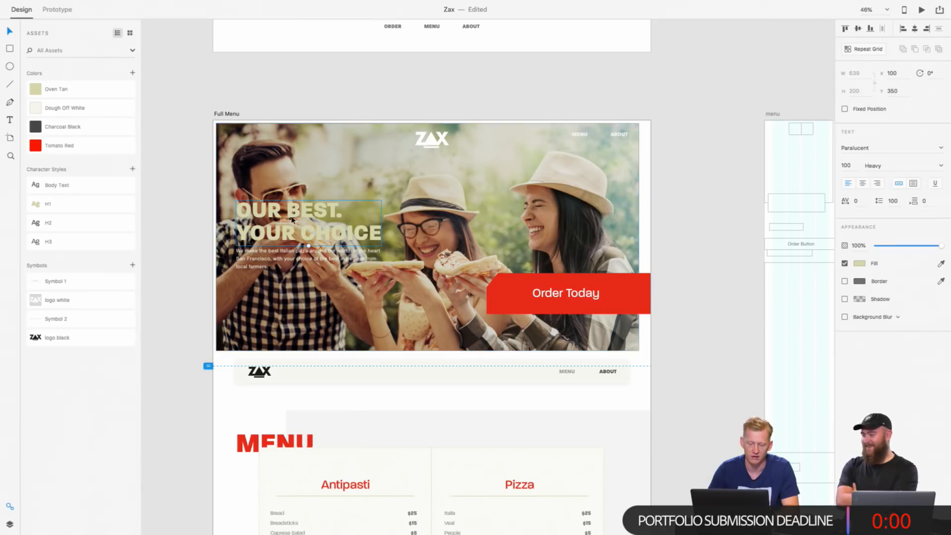
pyautogui.click(499, 290)
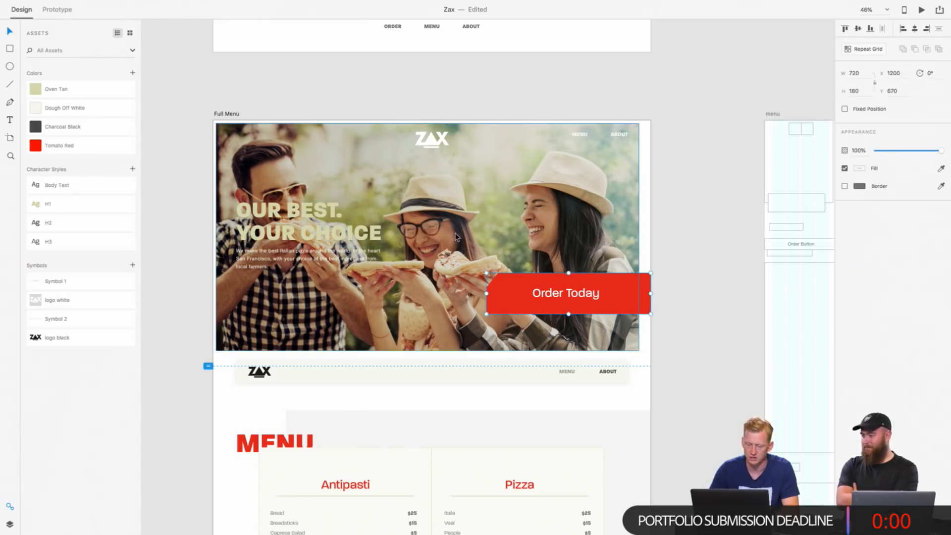
pyautogui.scroll(-5, 495, 302)
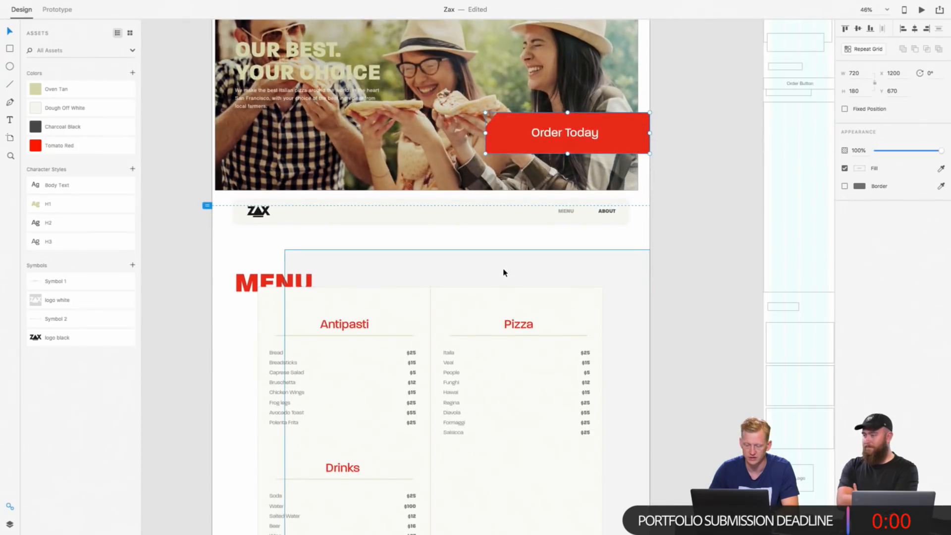
pyautogui.scroll(-3, 503, 270)
pyautogui.click(547, 266)
pyautogui.scroll(-4, 547, 266)
pyautogui.hscroll(2, 548, 266)
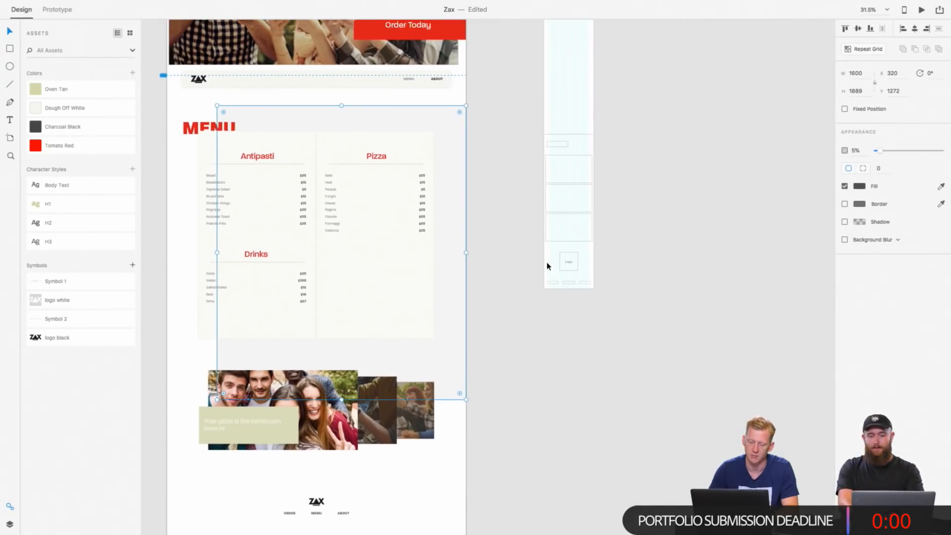
# Step: Examine the Full Menu page's overlapping testimonial images and its Antipasti, Pizza and Drinks price lists
pyautogui.scroll(-4, 329, 404)
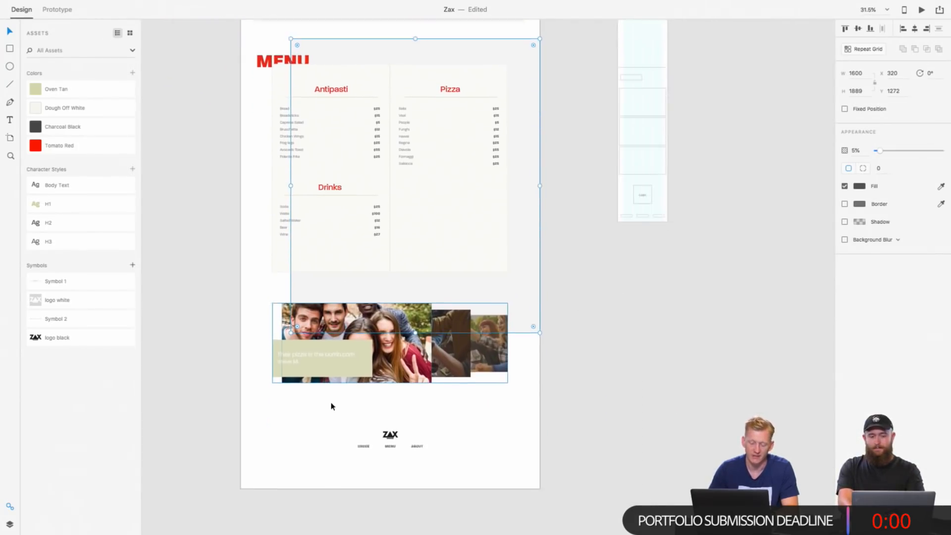
pyautogui.scroll(5, 335, 389)
pyautogui.click(407, 301)
pyautogui.scroll(10, 409, 302)
pyautogui.scroll(-2, 410, 303)
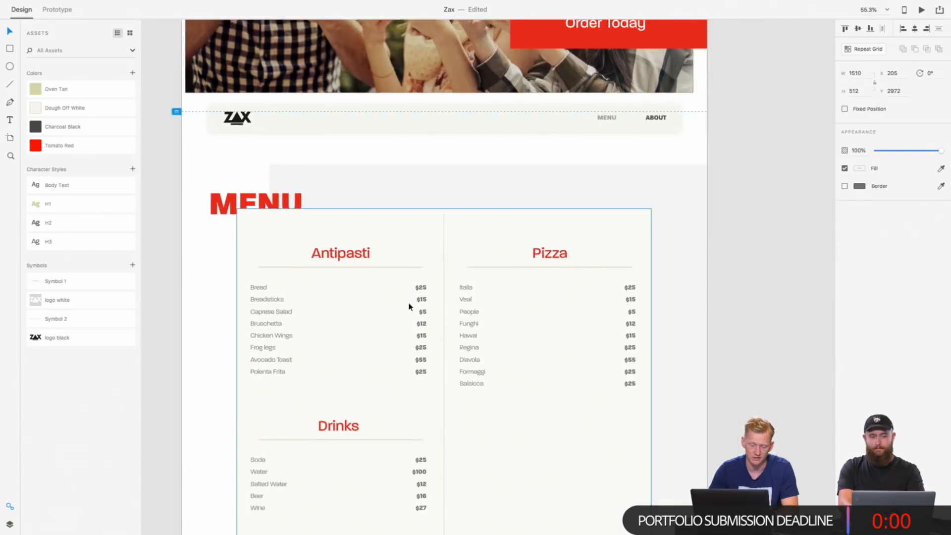
pyautogui.scroll(-1, 411, 305)
pyautogui.scroll(-1, 409, 307)
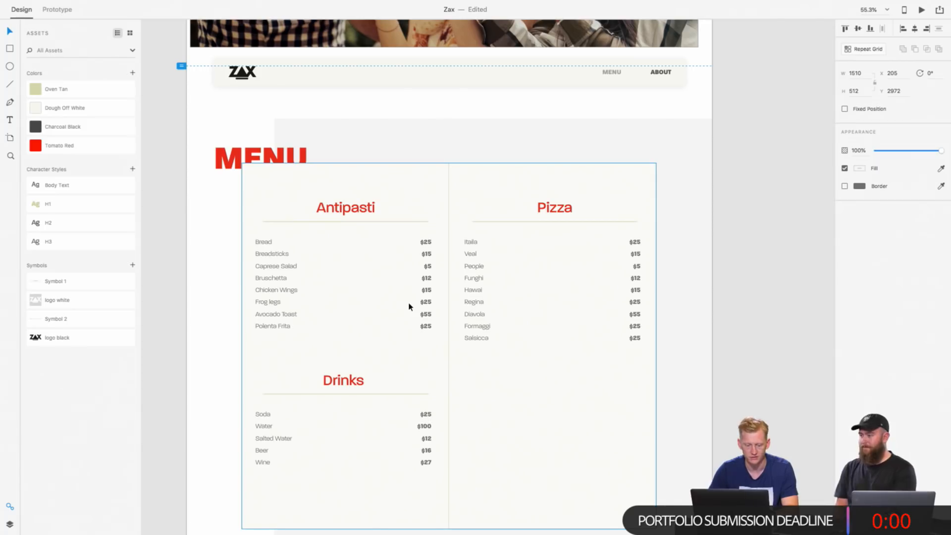
pyautogui.scroll(-10, 409, 307)
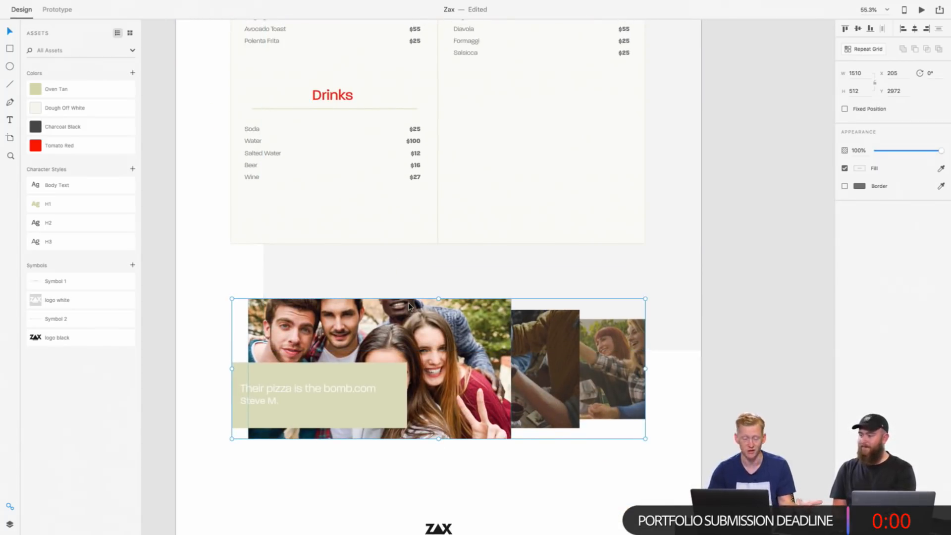
pyautogui.scroll(-6, 410, 307)
pyautogui.scroll(-5, 409, 307)
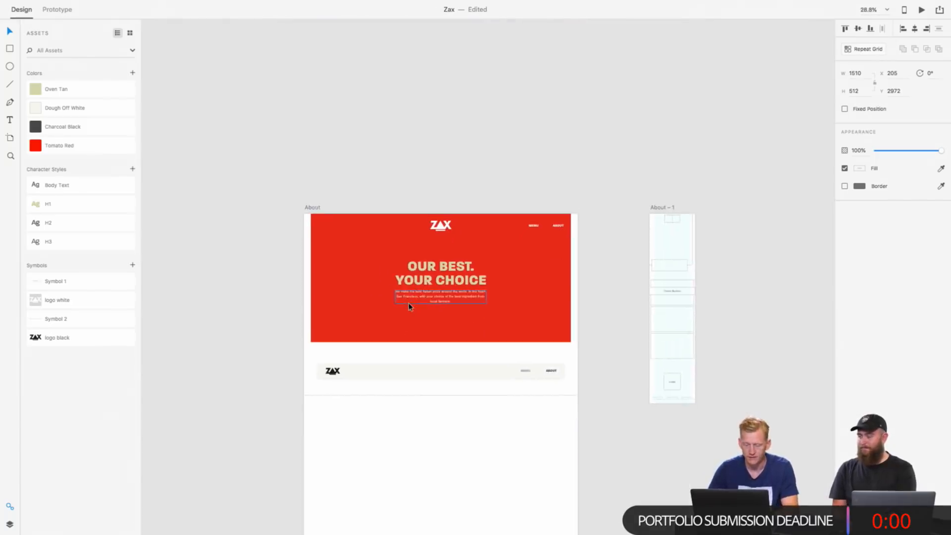
# Step: Draw a borderless rectangle about 323 by 322 over the third Antipasti photo on the Order Online artboard
pyautogui.scroll(-15, 372, 363)
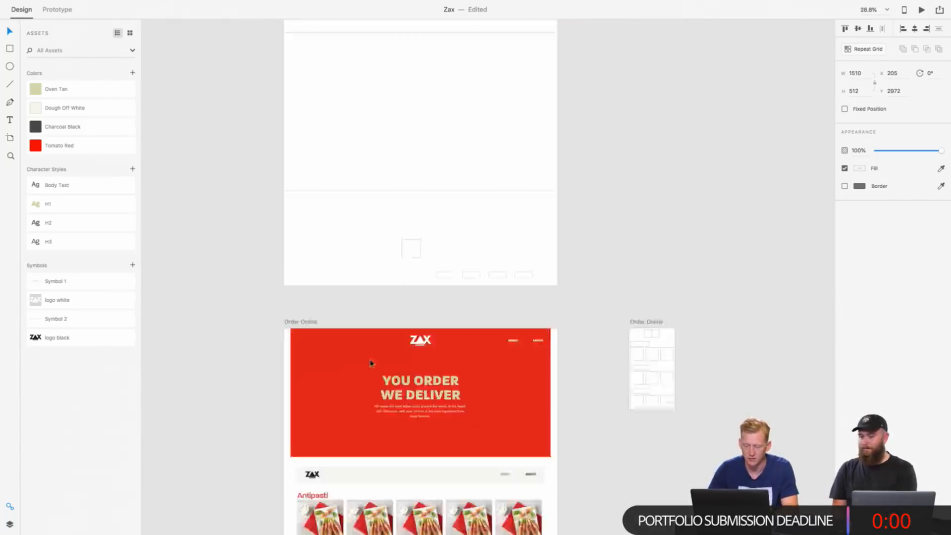
pyautogui.scroll(3, 370, 363)
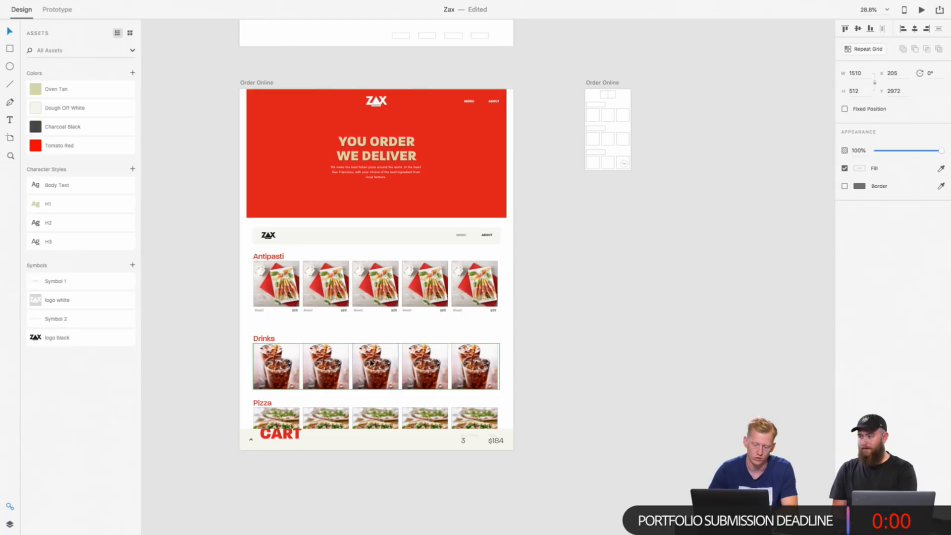
pyautogui.scroll(3, 364, 320)
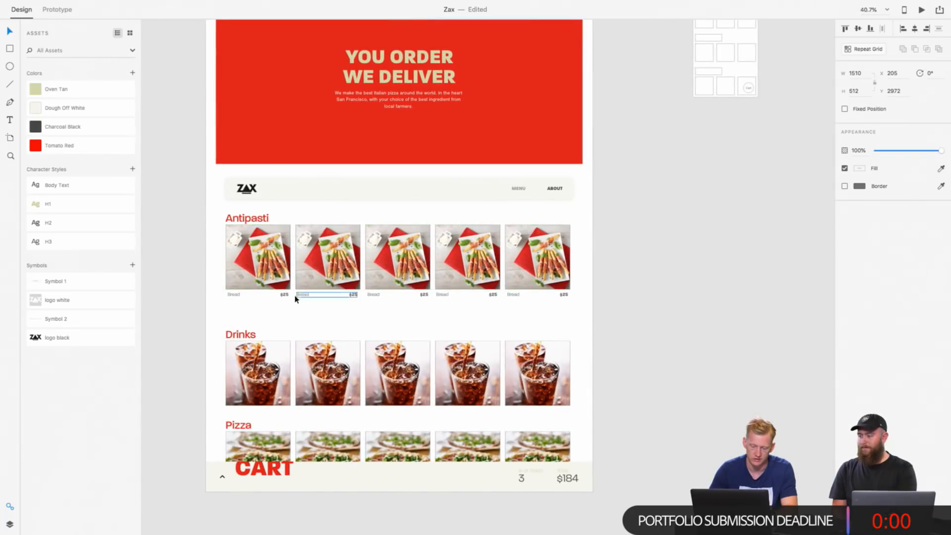
pyautogui.scroll(-5, 375, 305)
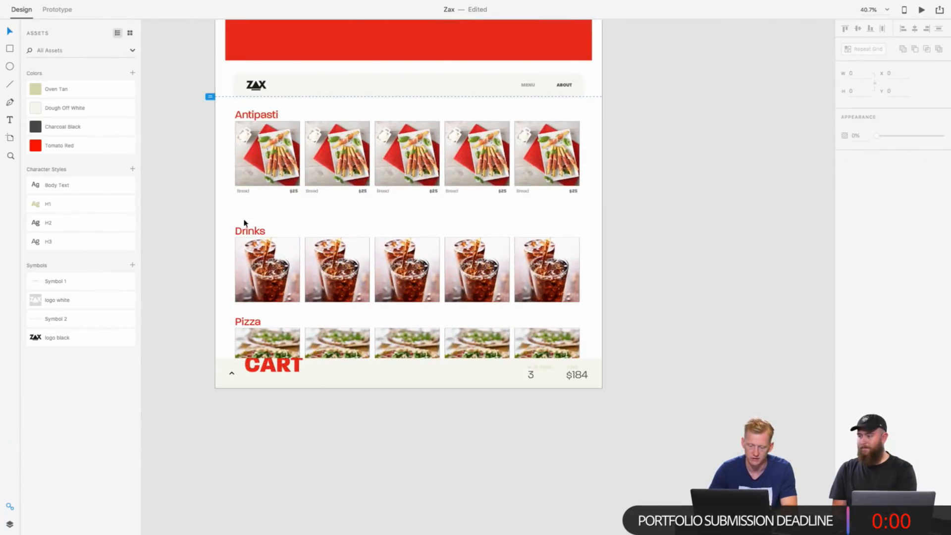
pyautogui.scroll(5, 471, 169)
pyautogui.scroll(2, 364, 148)
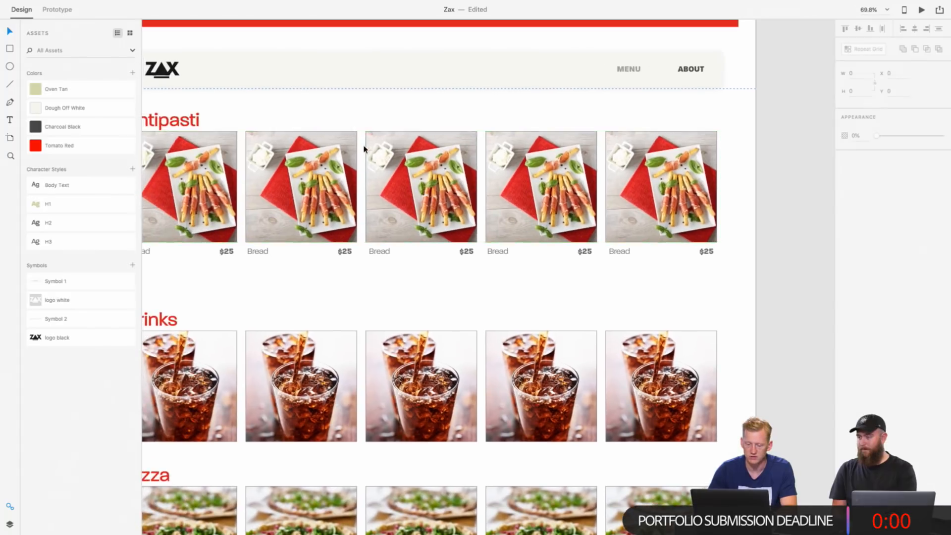
pyautogui.press('r')
pyautogui.moveTo(366, 132)
pyautogui.mouseDown()
pyautogui.moveTo(479, 221)
pyautogui.moveTo(479, 243)
pyautogui.mouseUp()
pyautogui.click(844, 204)
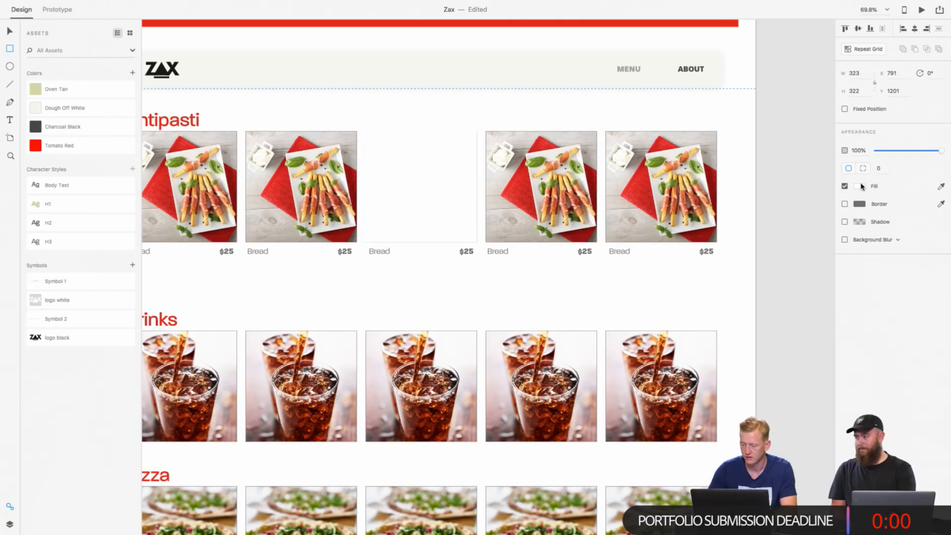
# Step: Fill the rectangle over the third Antipasti photo with Tomato Red and set its opacity to 50%
pyautogui.click(860, 186)
pyautogui.click(839, 226)
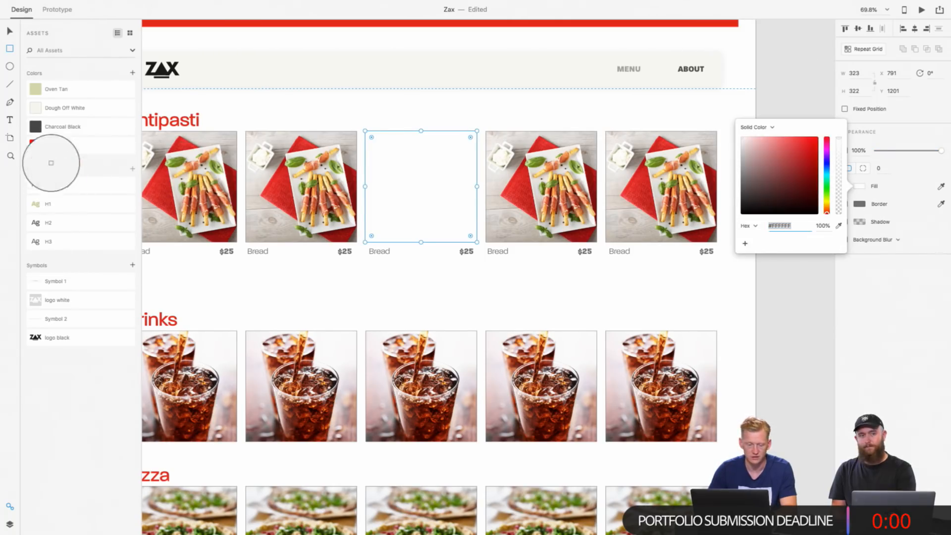
pyautogui.click(36, 147)
pyautogui.click(441, 259)
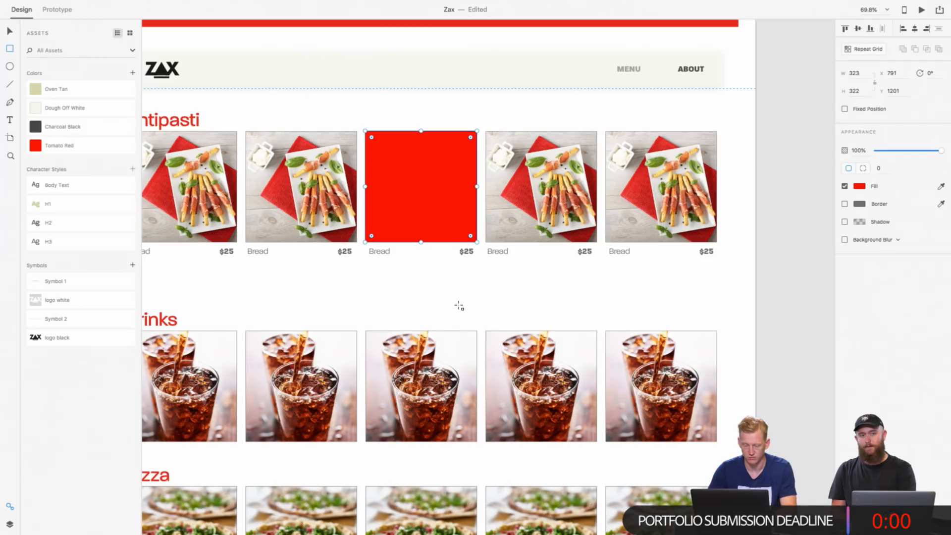
pyautogui.press('3')
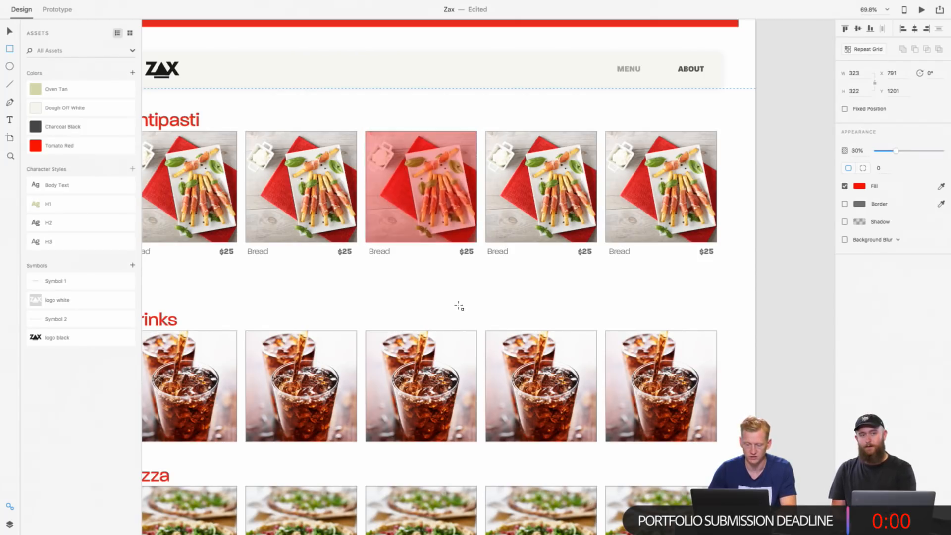
pyautogui.press('5')
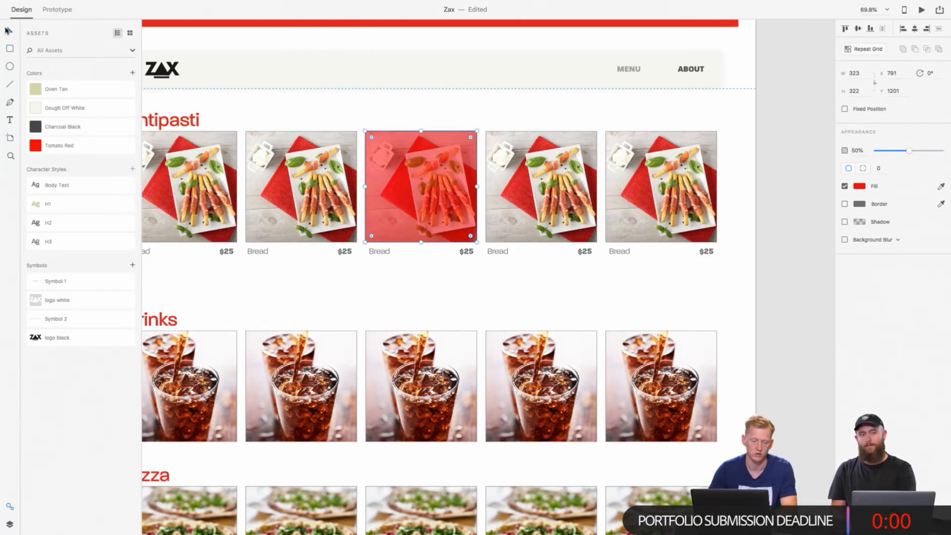
pyautogui.click(461, 325)
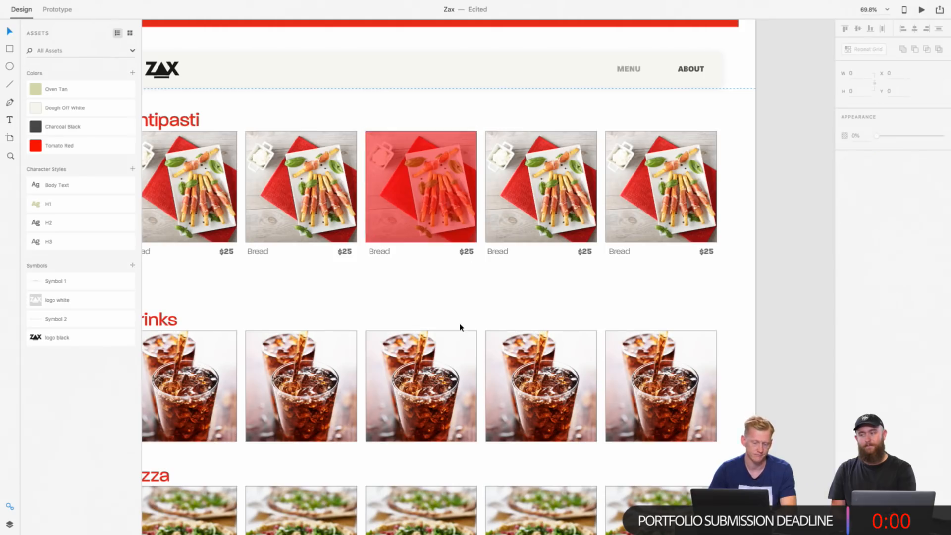
# Step: Move the Order Online page's Drinks heading and photo row up to Y 1633, closer to the Antipasti row
pyautogui.scroll(-5, 460, 325)
pyautogui.hscroll(-2, 460, 325)
pyautogui.scroll(-1, 461, 328)
pyautogui.hscroll(1, 460, 327)
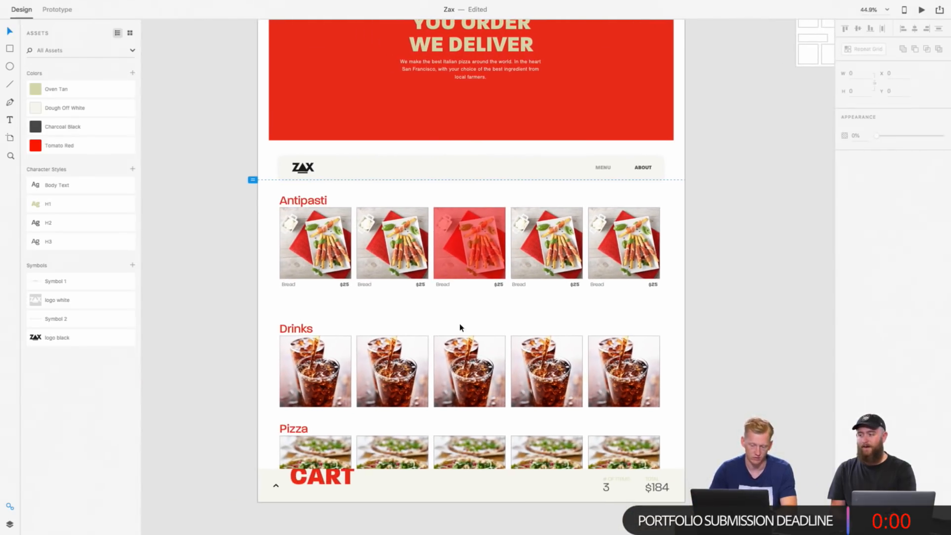
pyautogui.scroll(-3, 457, 285)
pyautogui.hscroll(3, 456, 284)
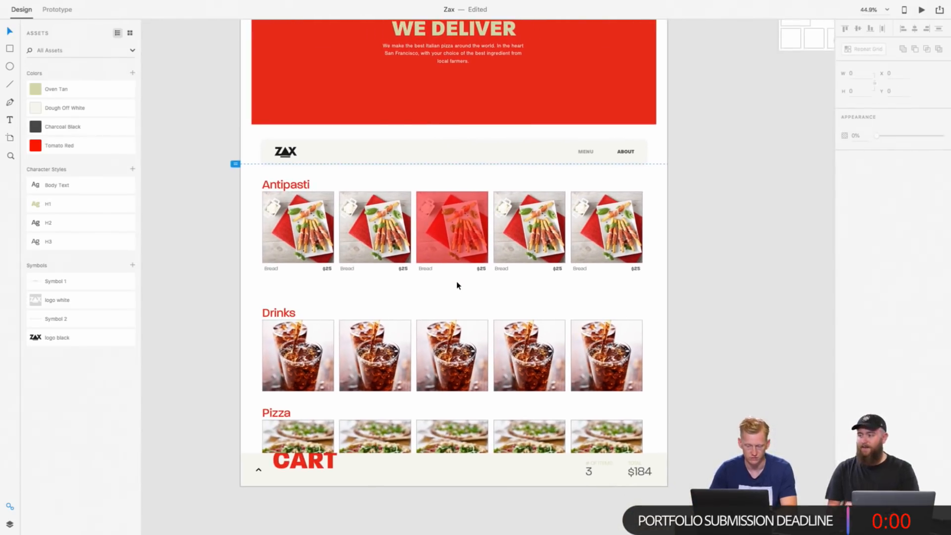
pyautogui.moveTo(250, 291); pyautogui.dragTo(630, 403)
pyautogui.hotkey('shift', 'Up')
pyautogui.hotkey('shift', 'Up')
pyautogui.hotkey('shift', 'Up')
pyautogui.hotkey('shift', 'Up')
pyautogui.hotkey('shift', 'Up')
pyautogui.hotkey('shift', 'Up')
pyautogui.hotkey('shift', 'Up')
pyautogui.hotkey('shift', 'Up')
pyautogui.hotkey('shift', 'Up')
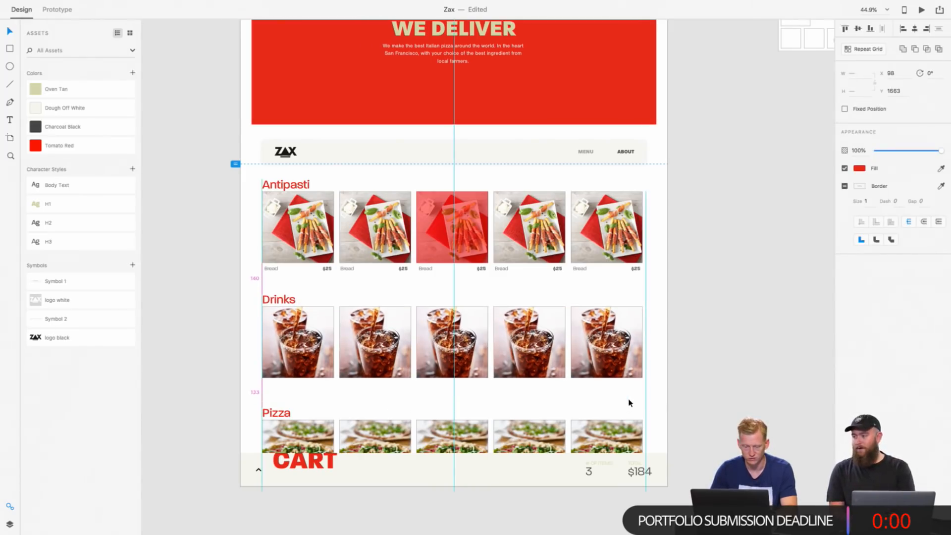
# Step: Move the Pizza heading and photo row up on the Order Online page, closer to the Drinks row
pyautogui.scroll(-4, 630, 403)
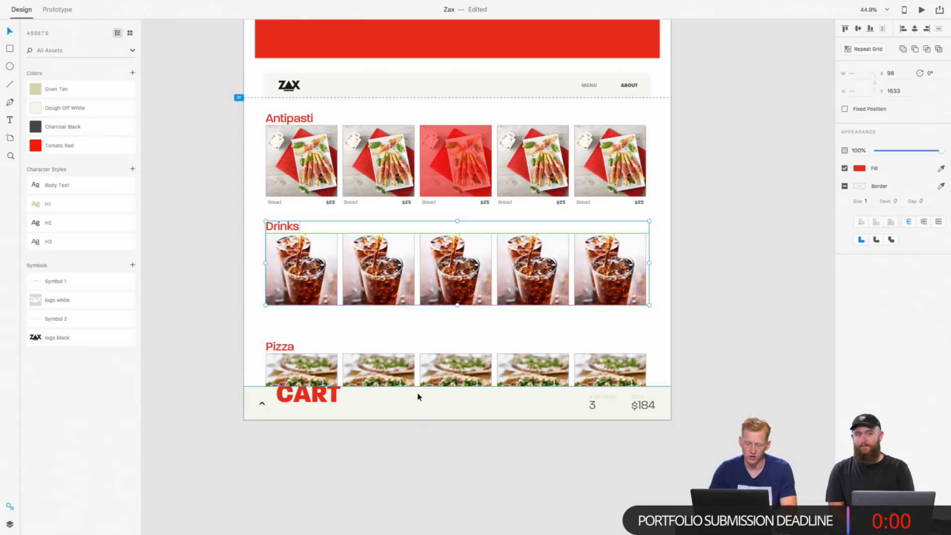
pyautogui.moveTo(261, 342); pyautogui.dragTo(465, 382)
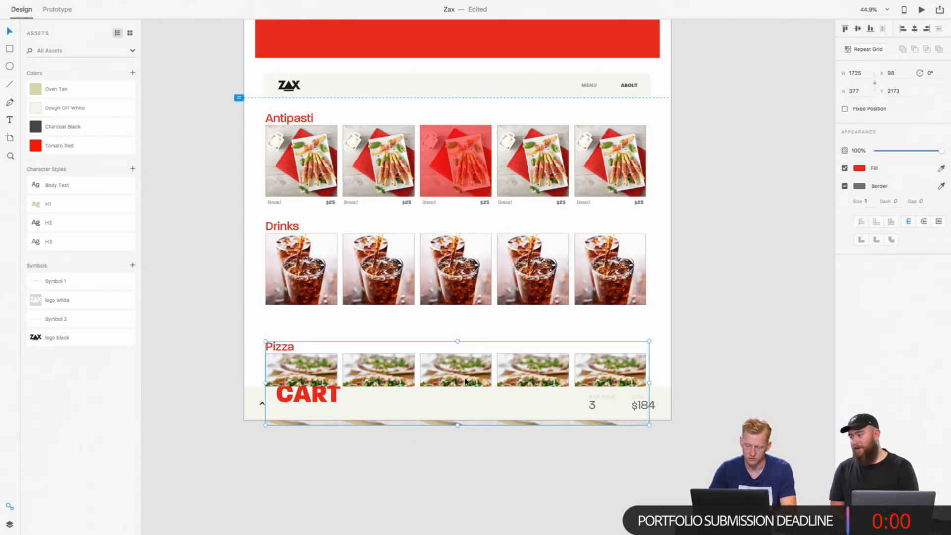
pyautogui.hotkey('shift', 'Up')
pyautogui.hotkey('shift', 'Up')
pyautogui.hotkey('shift', 'Up')
pyautogui.hotkey('shift', 'Up')
pyautogui.hotkey('shift', 'Up')
pyautogui.hotkey('shift', 'Up')
pyautogui.hotkey('shift', 'Up')
pyautogui.hotkey('shift', 'Up')
pyautogui.hotkey('shift', 'Up')
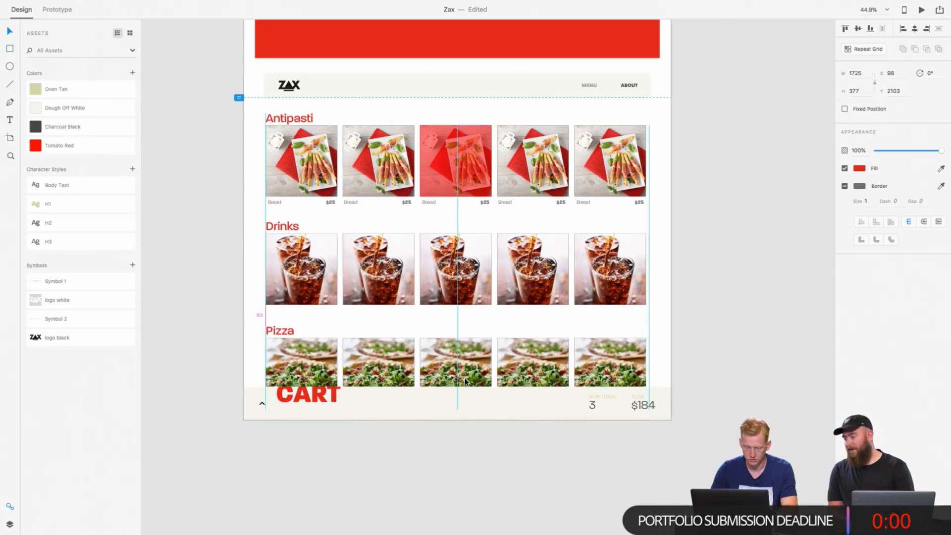
pyautogui.hotkey('shift', 'Up')
pyautogui.click(469, 412)
# Step: Delete all the wireframe placeholders from the large Cart artboard below Order Online
pyautogui.scroll(-5, 470, 413)
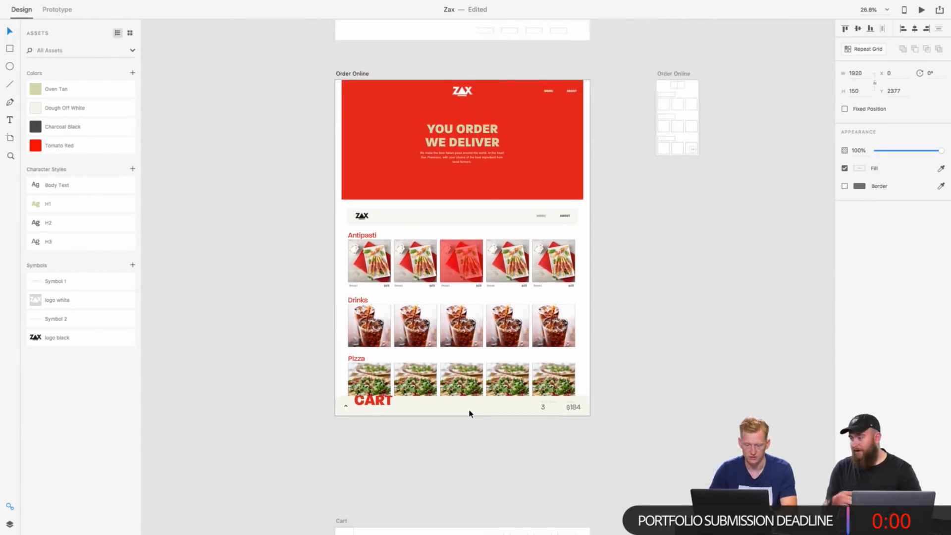
pyautogui.scroll(-3, 469, 414)
pyautogui.scroll(-2, 470, 413)
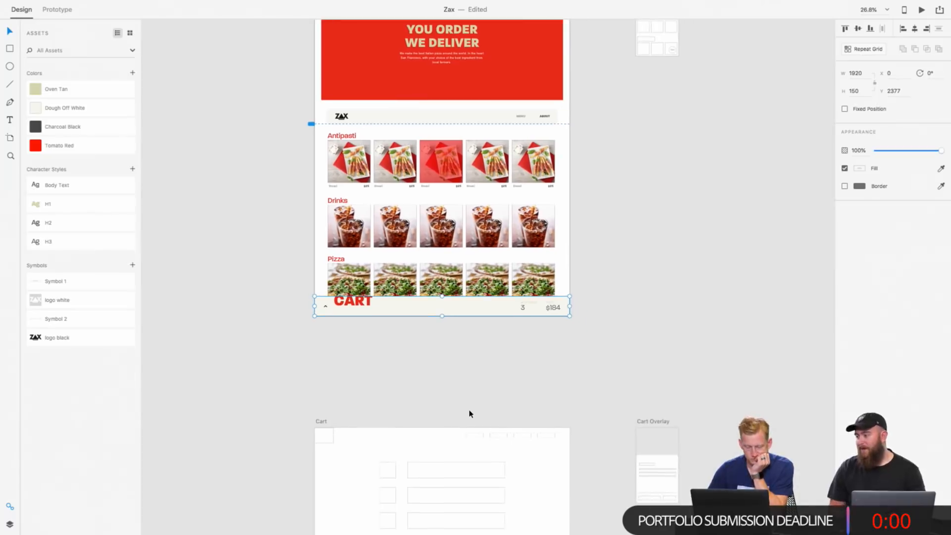
pyautogui.scroll(-10, 470, 414)
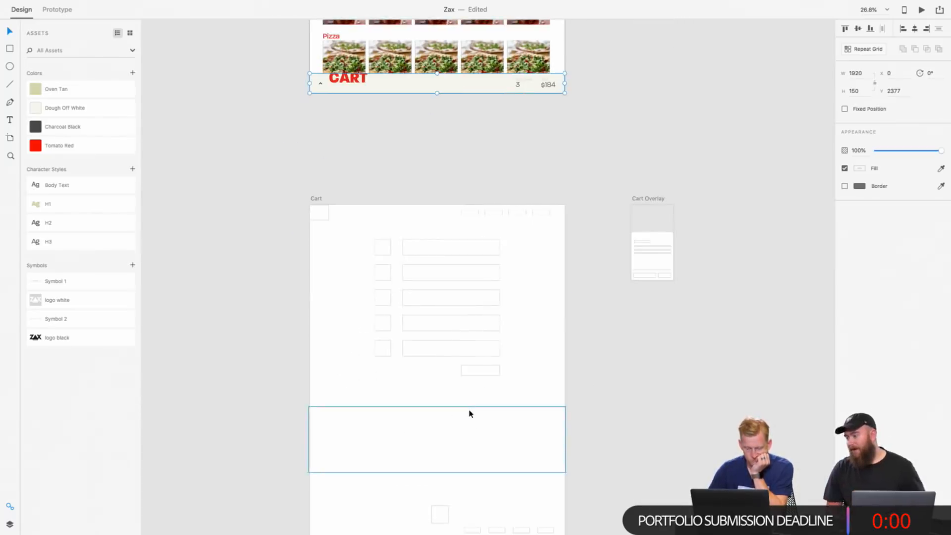
pyautogui.moveTo(292, 210); pyautogui.dragTo(568, 448)
pyautogui.scroll(-4, 537, 378)
pyautogui.click(567, 449)
# Step: Copy the Order Online page's cart bar and paste it into the emptied Cart artboard
pyautogui.scroll(12, 433, 373)
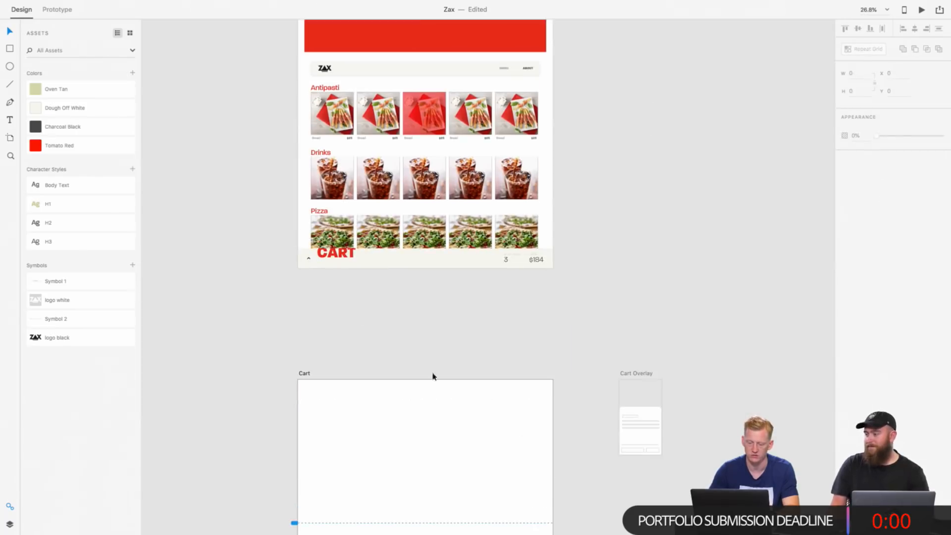
pyautogui.click(329, 267)
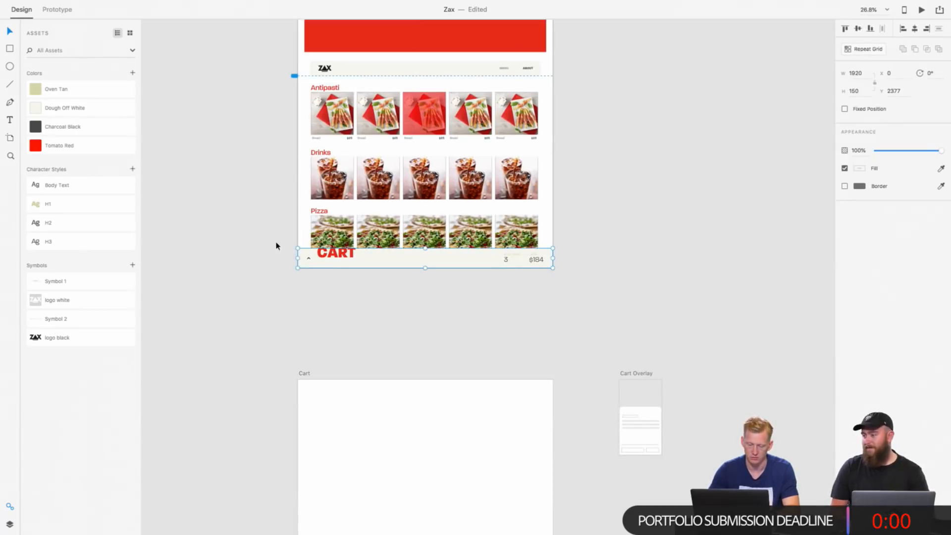
pyautogui.click(276, 247)
pyautogui.click(342, 262)
pyautogui.click(387, 421)
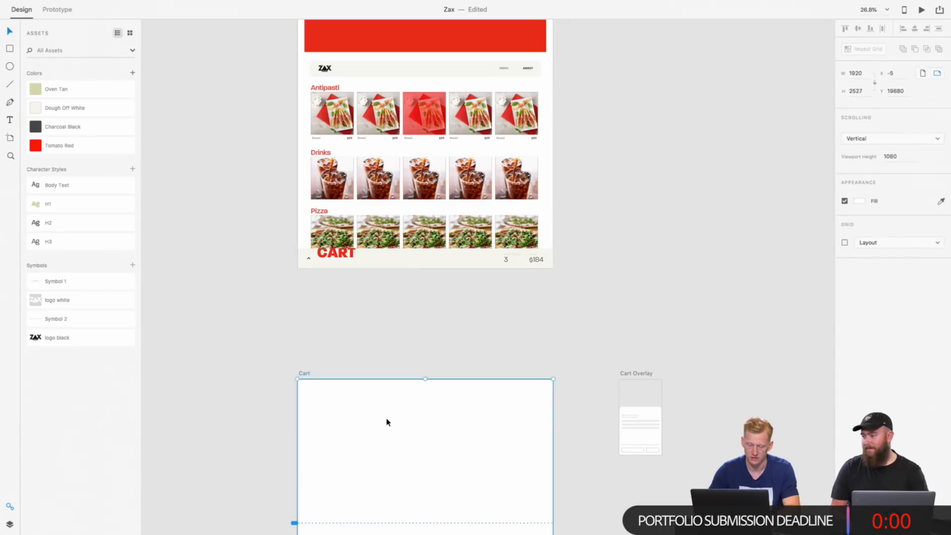
pyautogui.hotkey('ctrl', 'v')
pyautogui.scroll(-4, 386, 421)
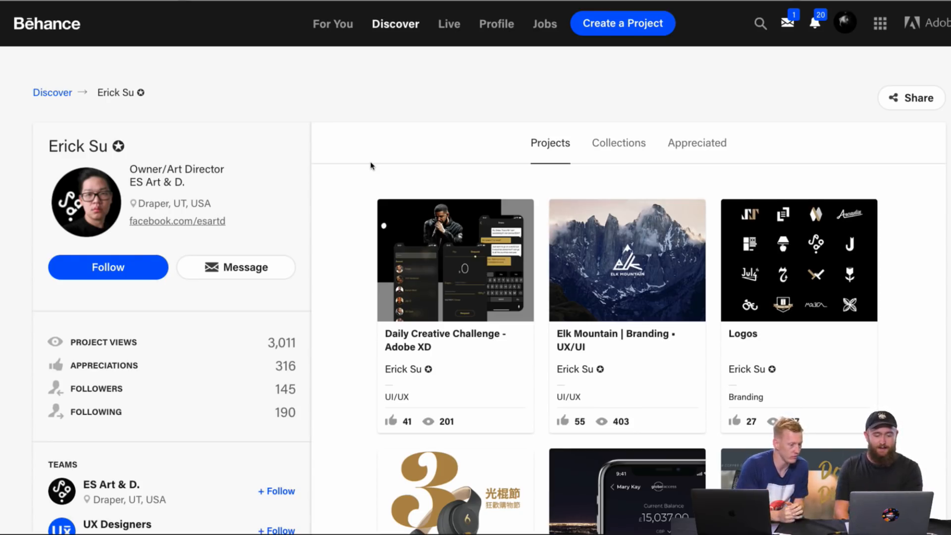
# Step: Look through the project thumbnails and profile details on the designer's Behance page, from the first row to the last and back
pyautogui.scroll(-7, 372, 166)
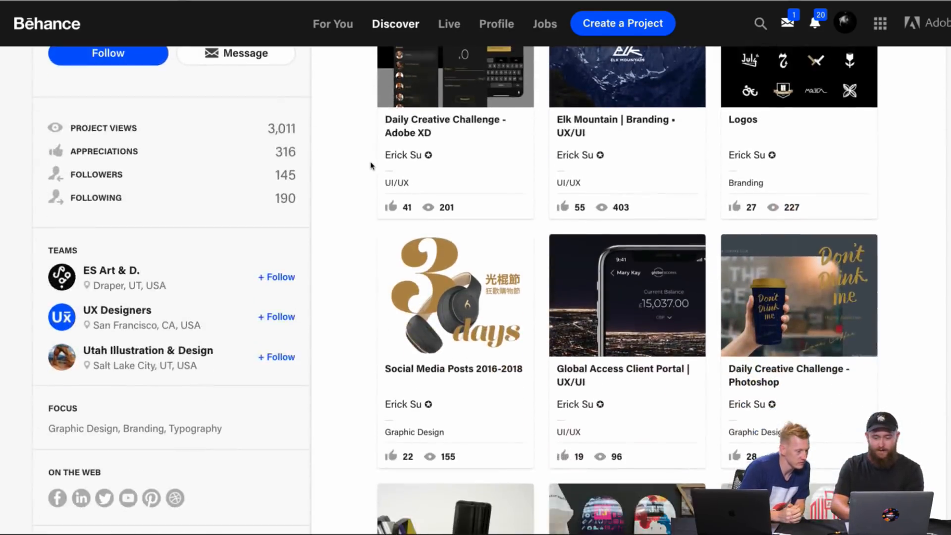
pyautogui.scroll(-1, 307, 202)
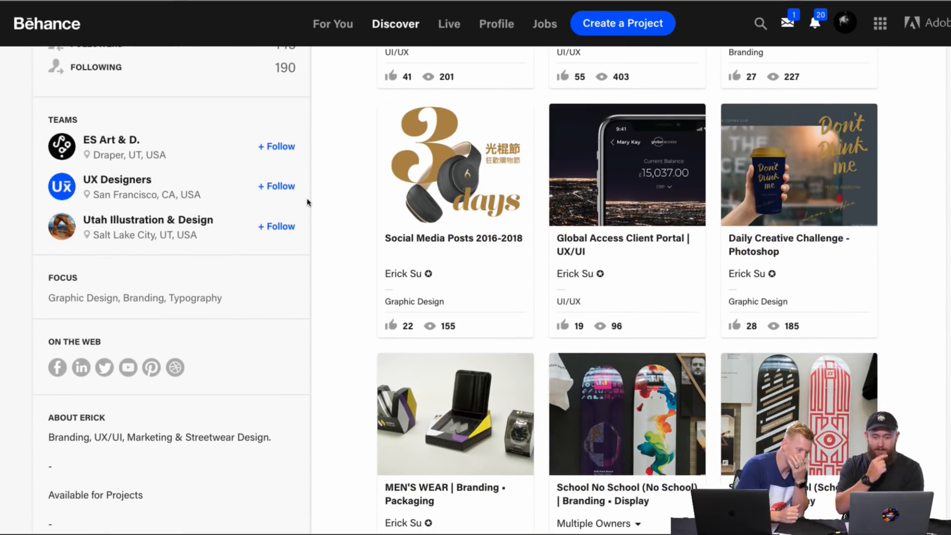
pyautogui.scroll(-2, 307, 203)
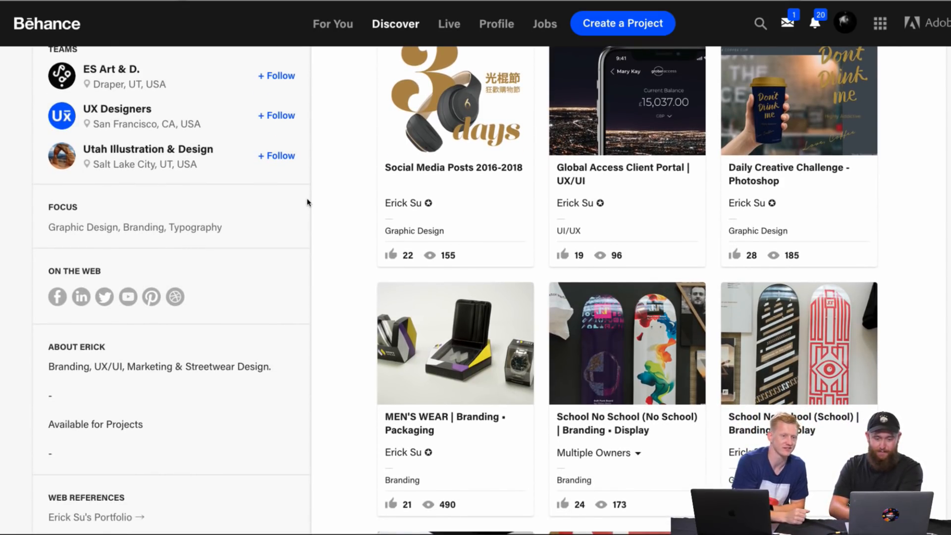
pyautogui.scroll(-6, 307, 202)
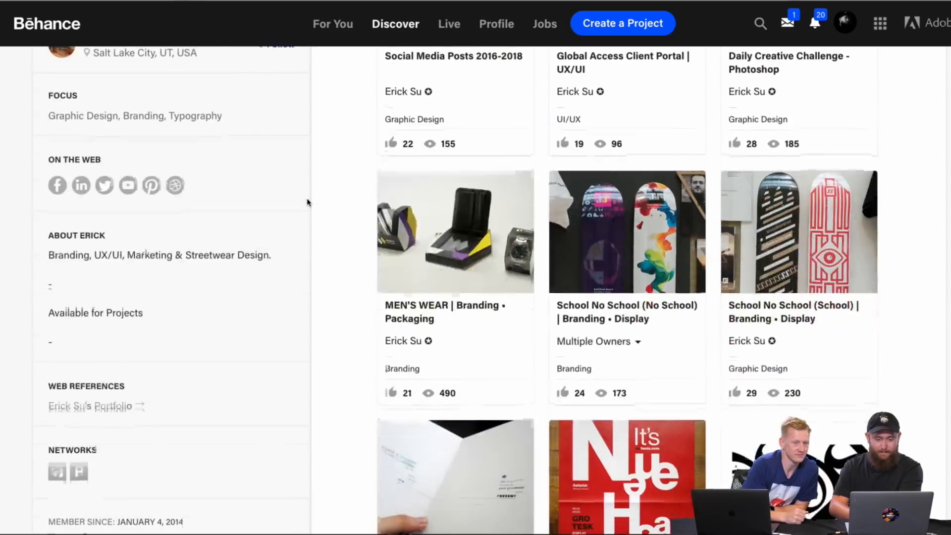
pyautogui.scroll(-1, 307, 203)
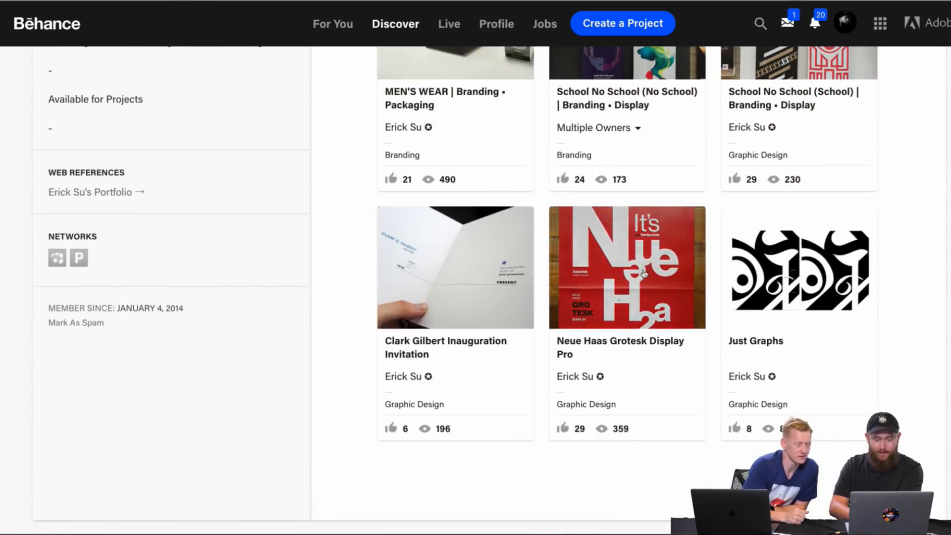
pyautogui.scroll(3, 613, 337)
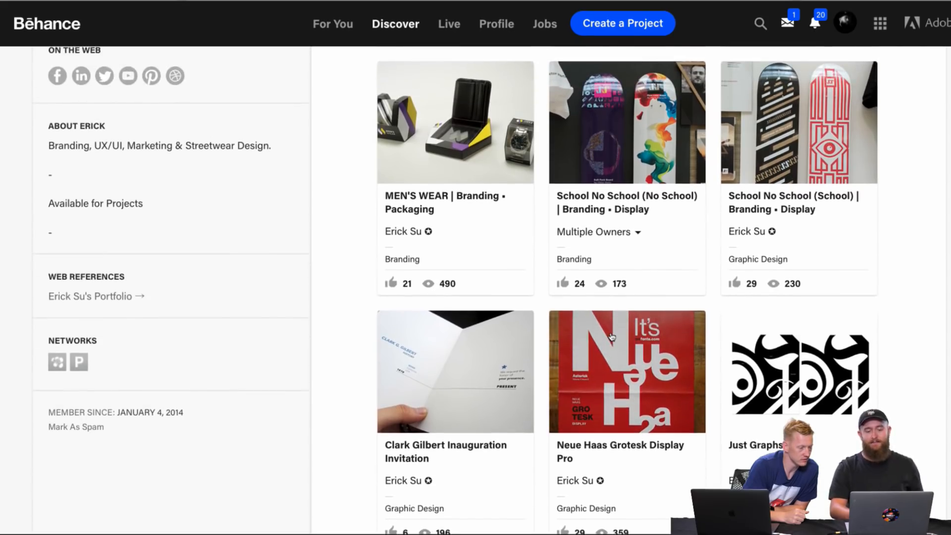
pyautogui.scroll(1, 612, 337)
pyautogui.moveTo(613, 337)
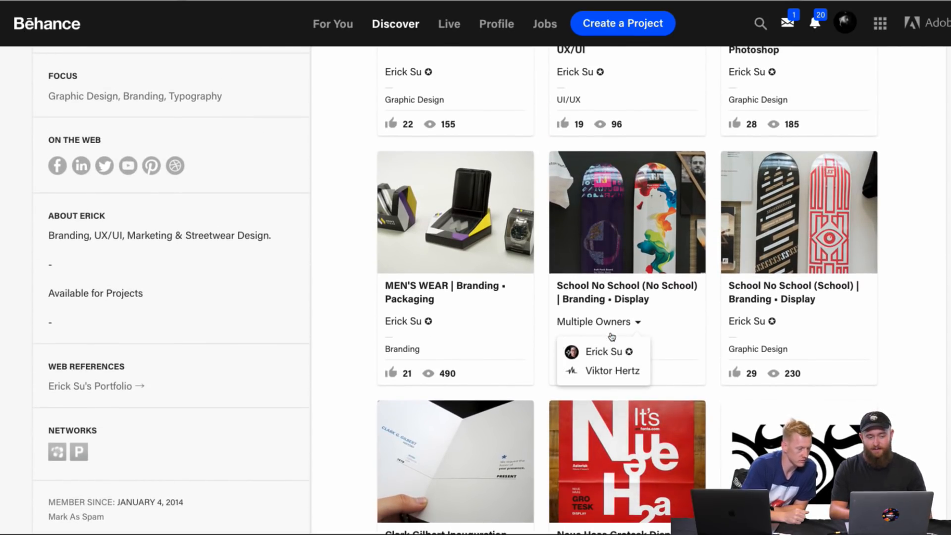
pyautogui.scroll(1, 612, 337)
pyautogui.scroll(5, 540, 350)
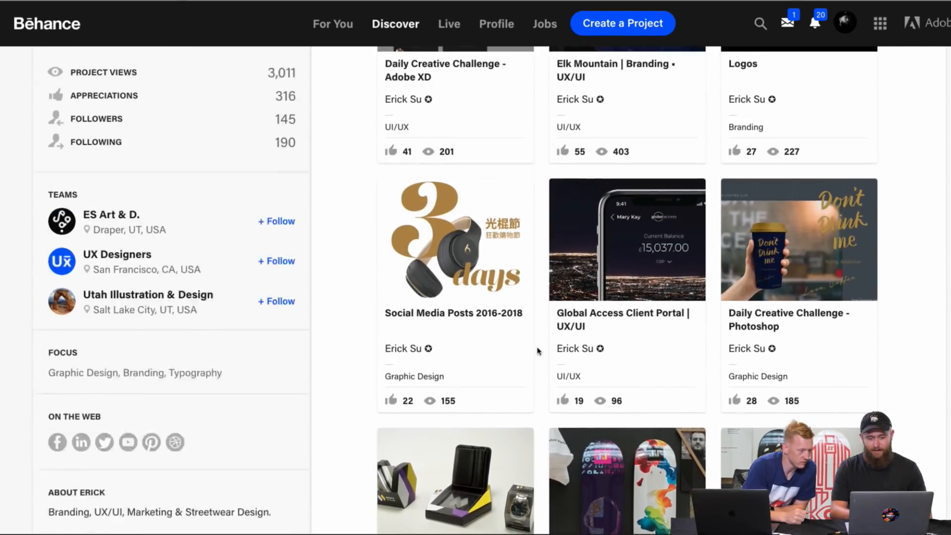
pyautogui.scroll(5, 538, 351)
# Step: Open the "School No School (School) | Branding • Display" project from the designer's project grid
pyautogui.scroll(-1, 538, 351)
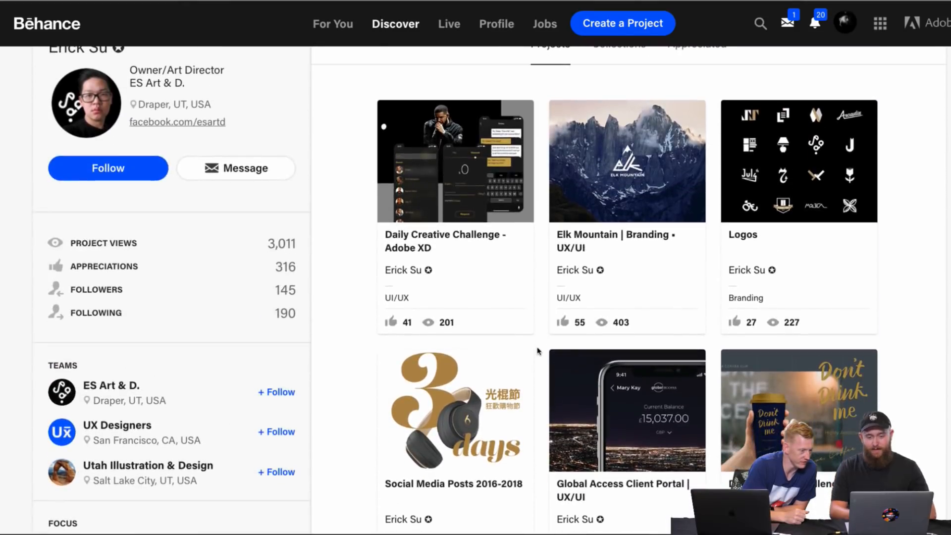
pyautogui.scroll(-1, 538, 350)
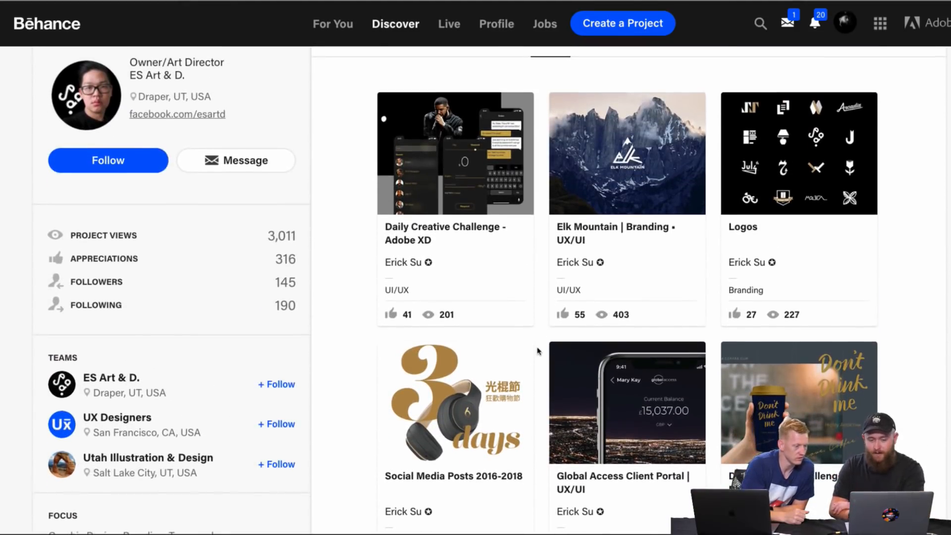
pyautogui.scroll(-1, 538, 351)
pyautogui.scroll(-1, 539, 348)
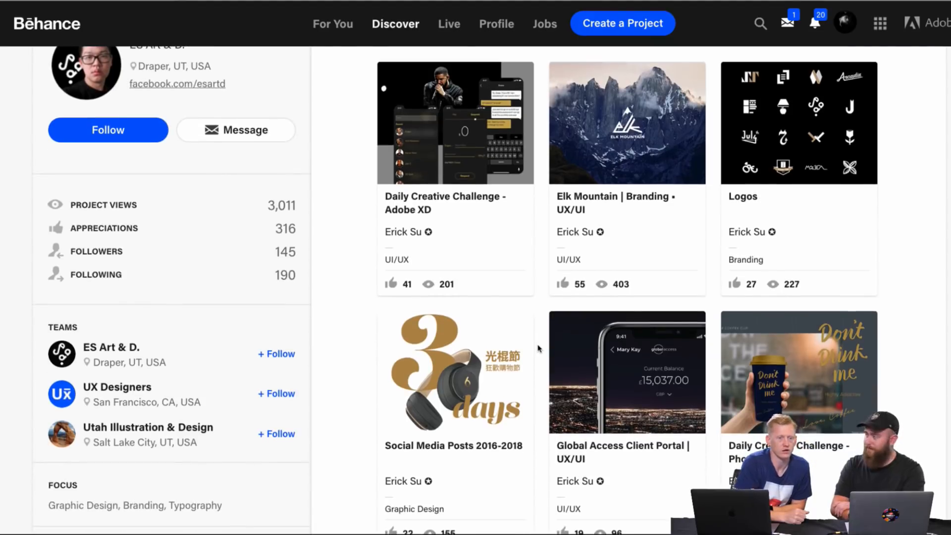
pyautogui.scroll(-2, 539, 348)
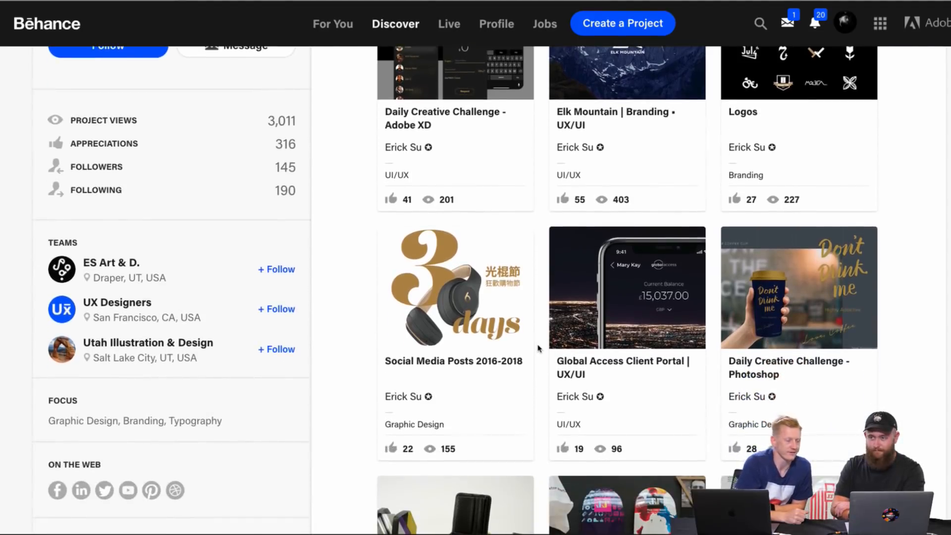
pyautogui.scroll(-4, 539, 348)
pyautogui.scroll(-1, 539, 349)
pyautogui.scroll(-6, 539, 349)
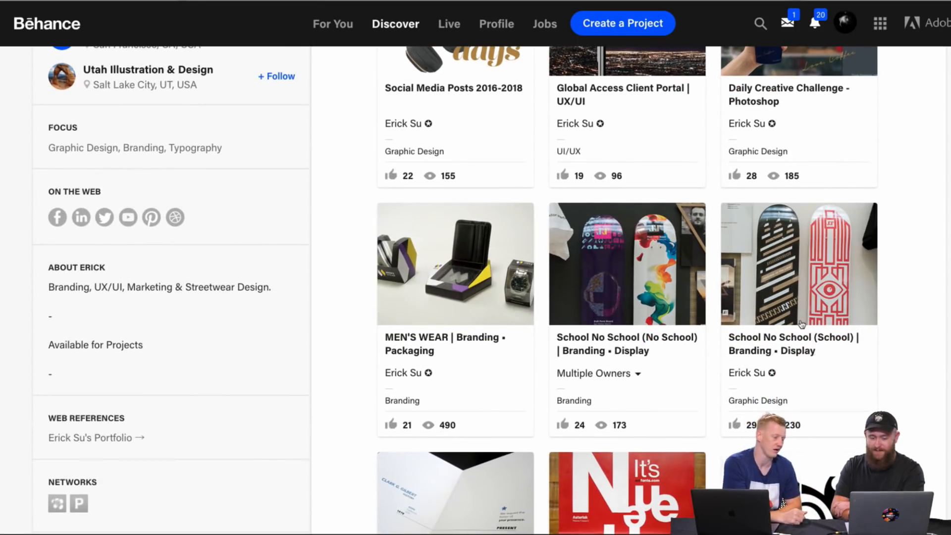
pyautogui.click(801, 323)
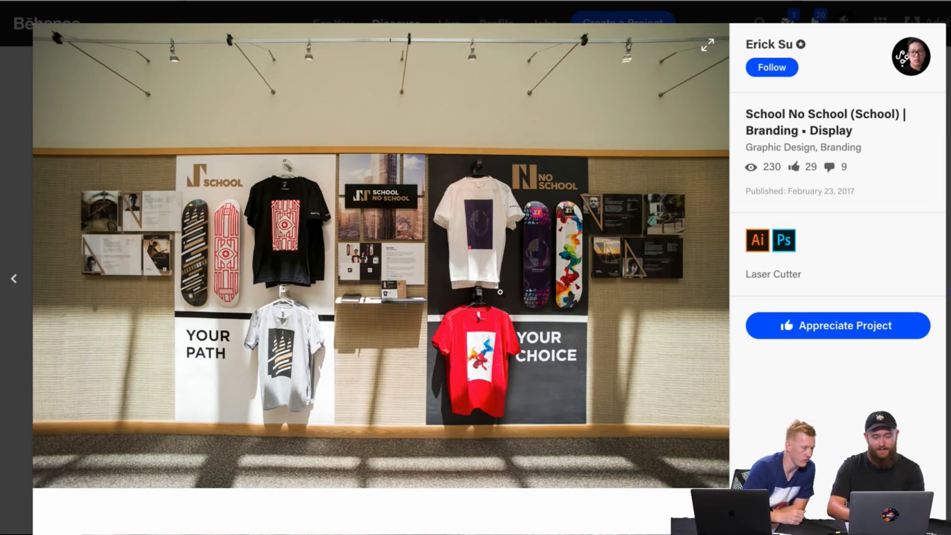
# Step: Examine the School No School project's exhibit wall photo and the printed brochure spread below it
pyautogui.scroll(-7, 495, 298)
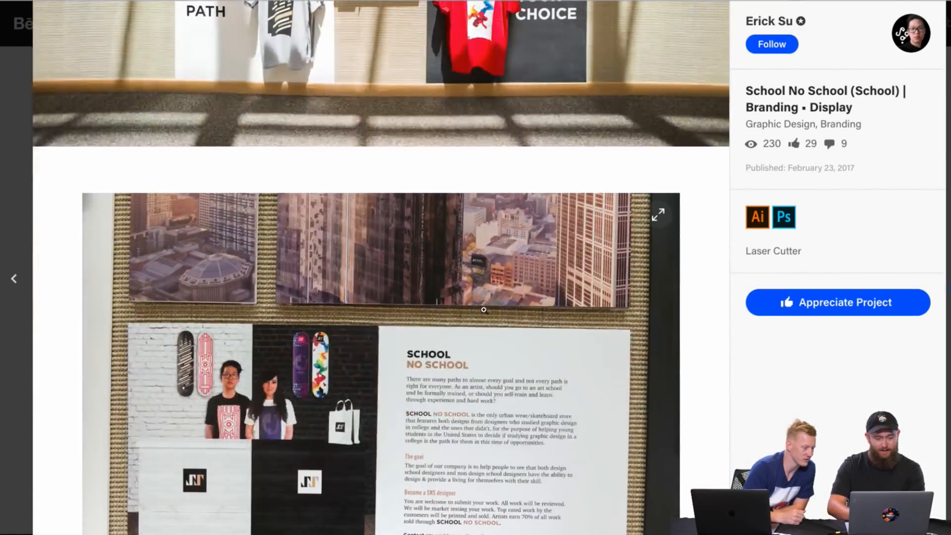
pyautogui.scroll(-3, 484, 310)
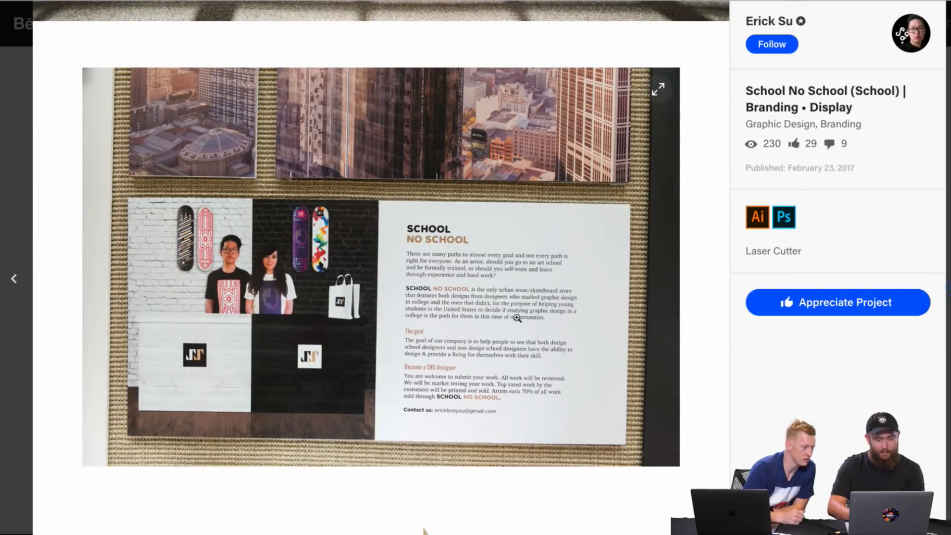
pyautogui.scroll(-1, 555, 358)
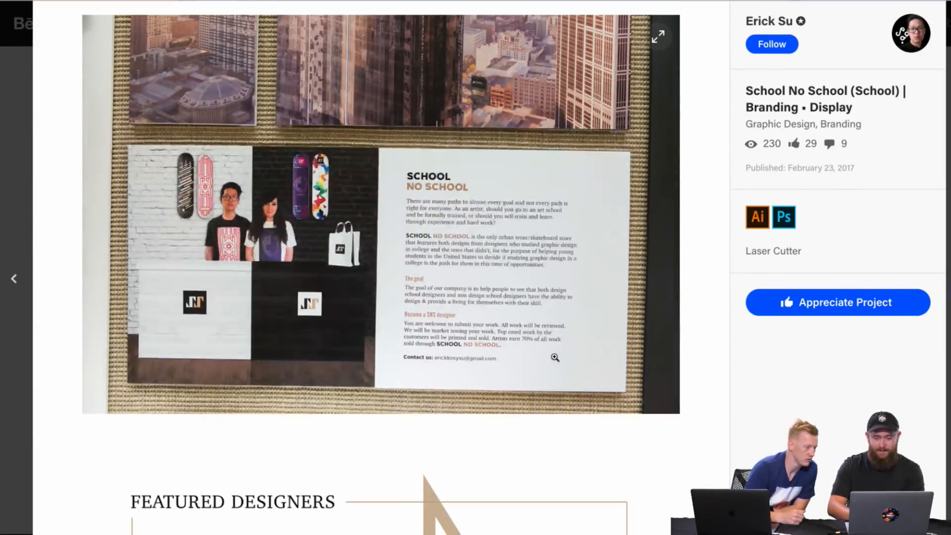
pyautogui.scroll(8, 555, 358)
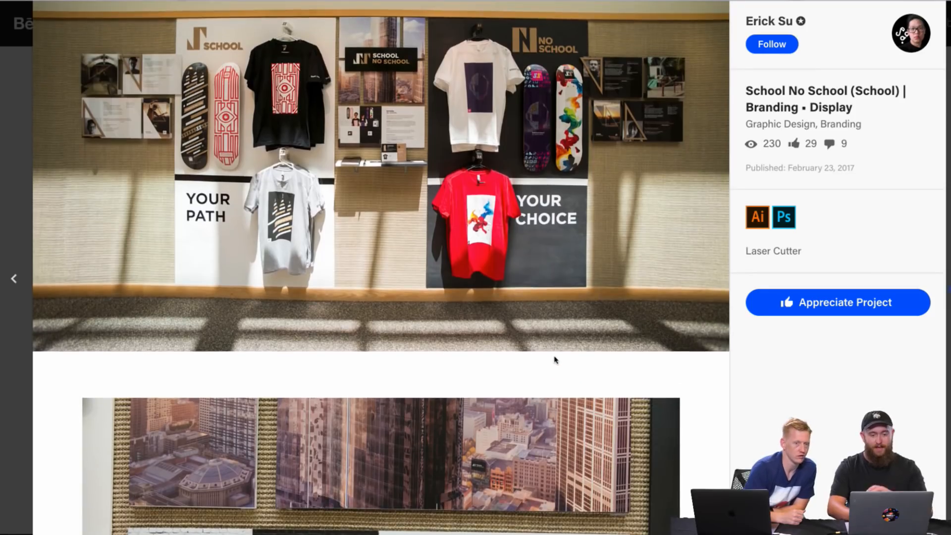
pyautogui.scroll(-5, 555, 358)
pyautogui.scroll(-8, 555, 358)
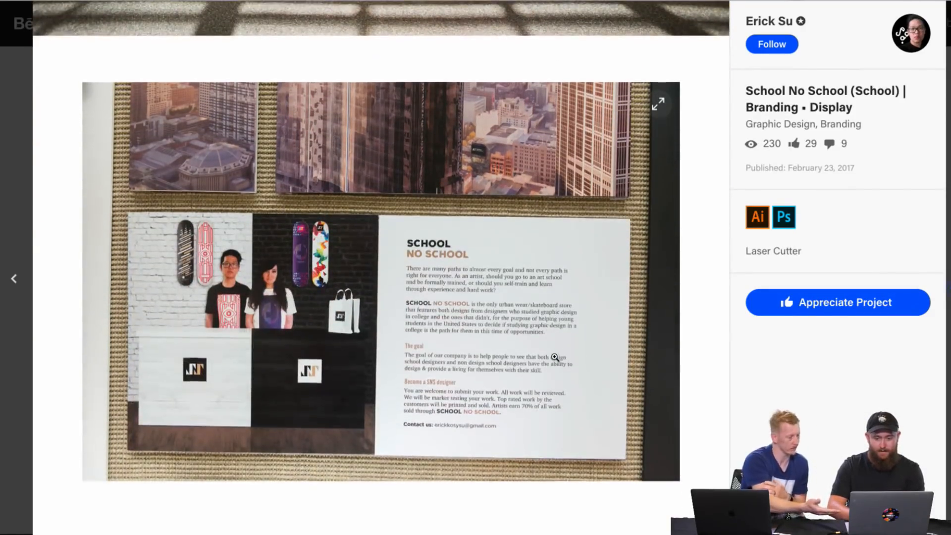
# Step: Examine the Featured Designers section's layout of portraits, names and gold triangle outlines
pyautogui.scroll(-1, 556, 354)
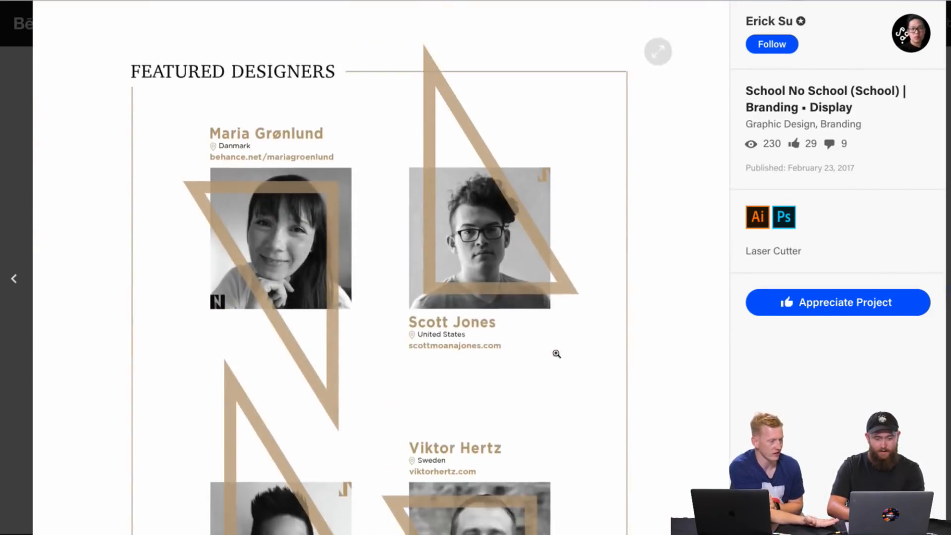
pyautogui.scroll(1, 557, 355)
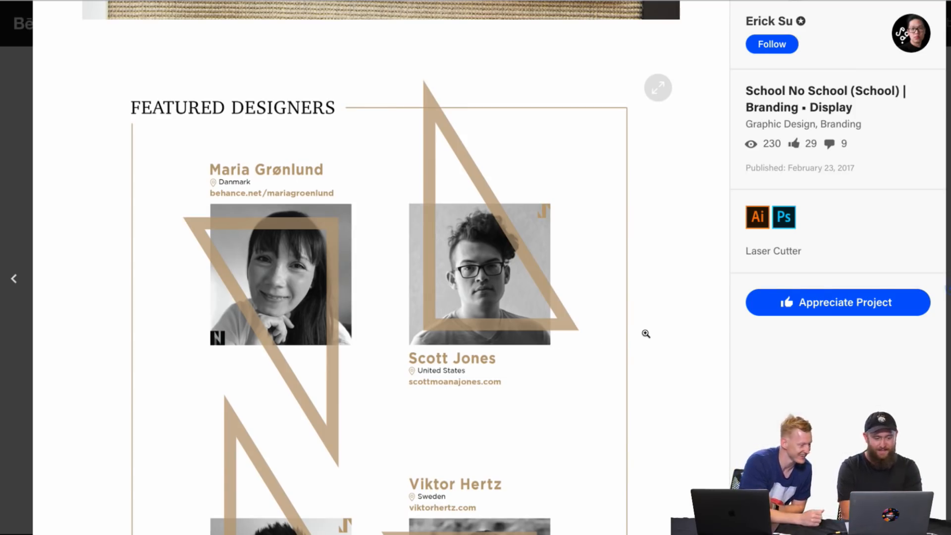
pyautogui.scroll(-1, 646, 334)
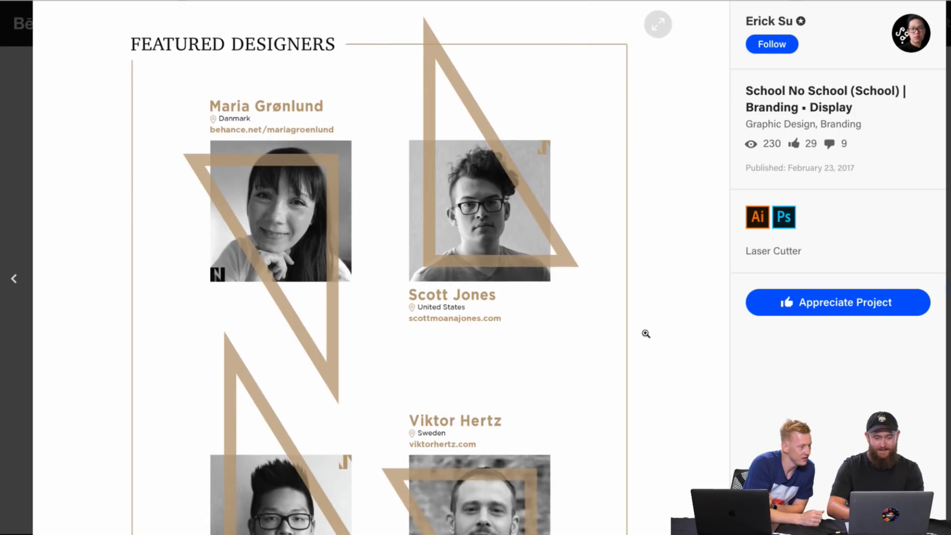
pyautogui.scroll(-1, 662, 315)
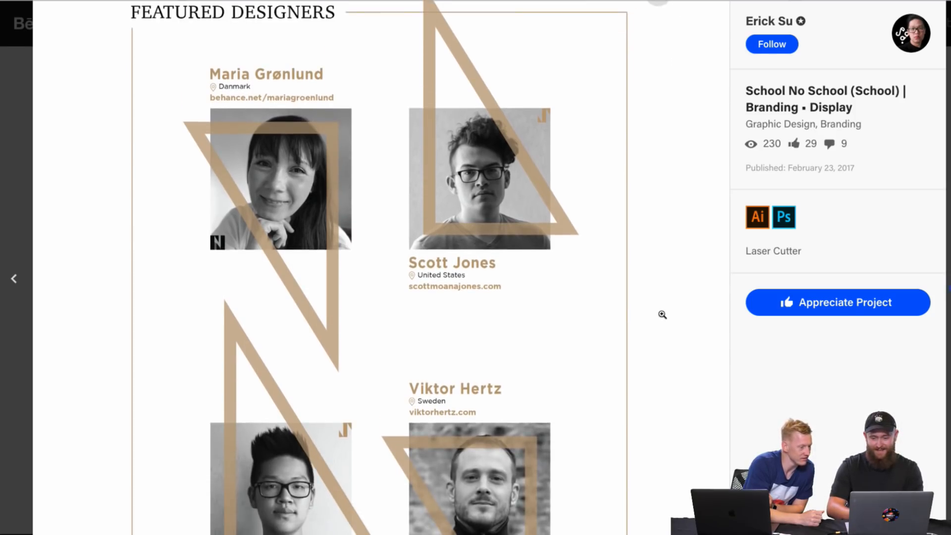
pyautogui.scroll(1, 663, 315)
pyautogui.scroll(-2, 663, 315)
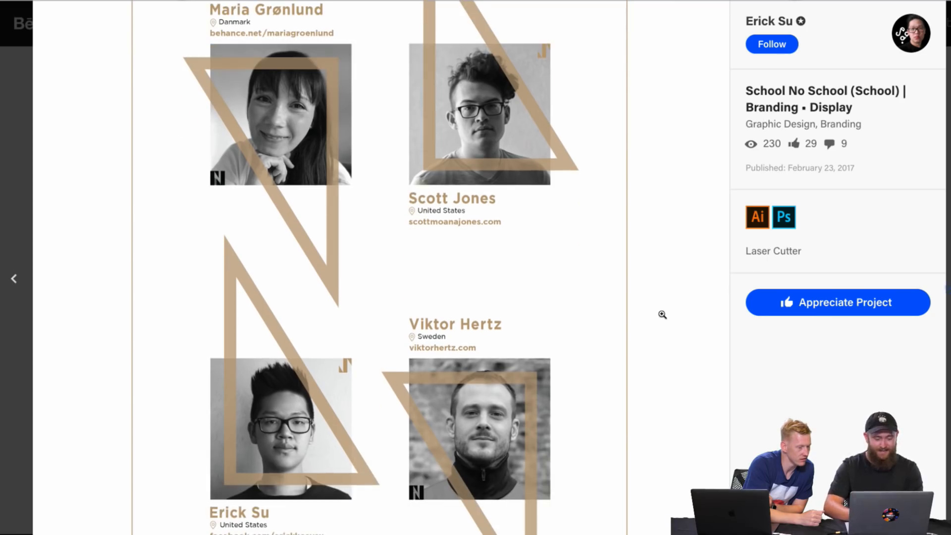
pyautogui.scroll(-3, 663, 314)
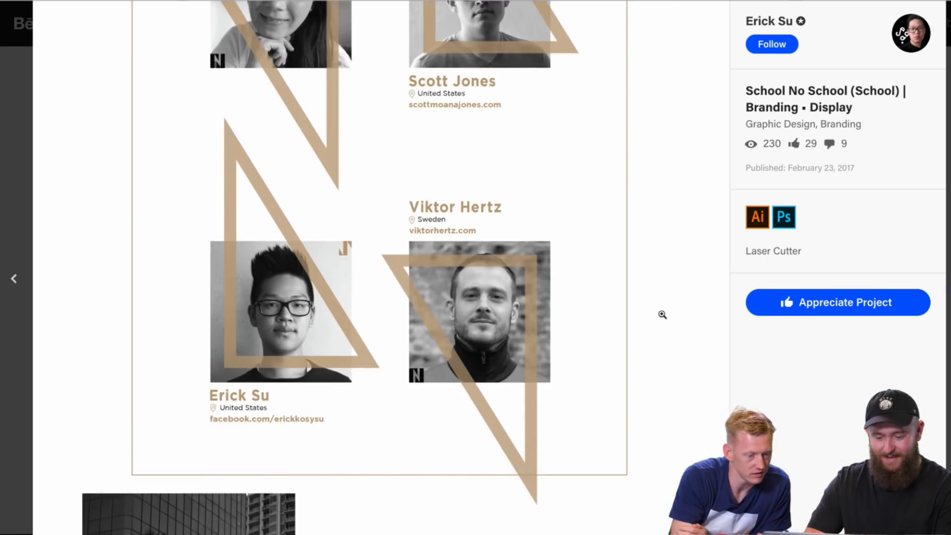
pyautogui.scroll(1, 662, 315)
pyautogui.scroll(-3, 663, 314)
pyautogui.scroll(5, 662, 315)
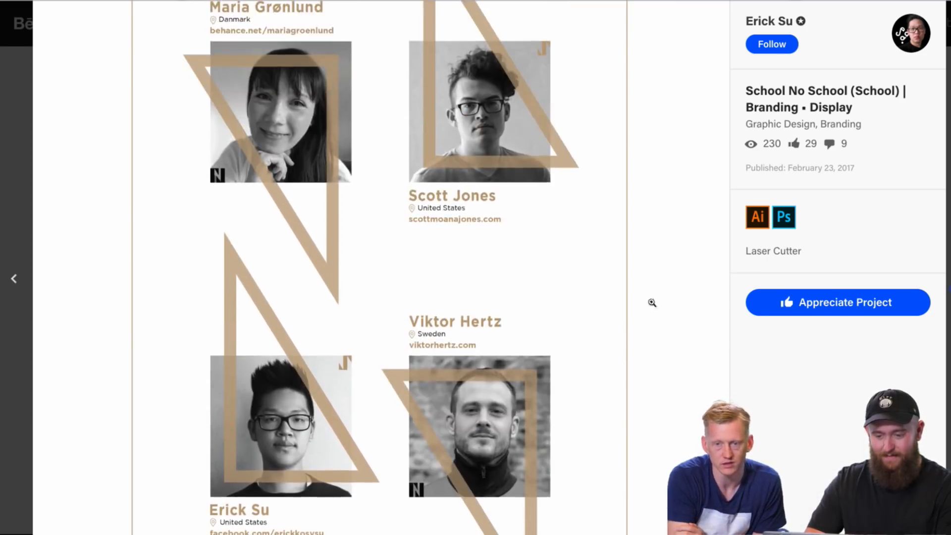
pyautogui.scroll(2, 455, 108)
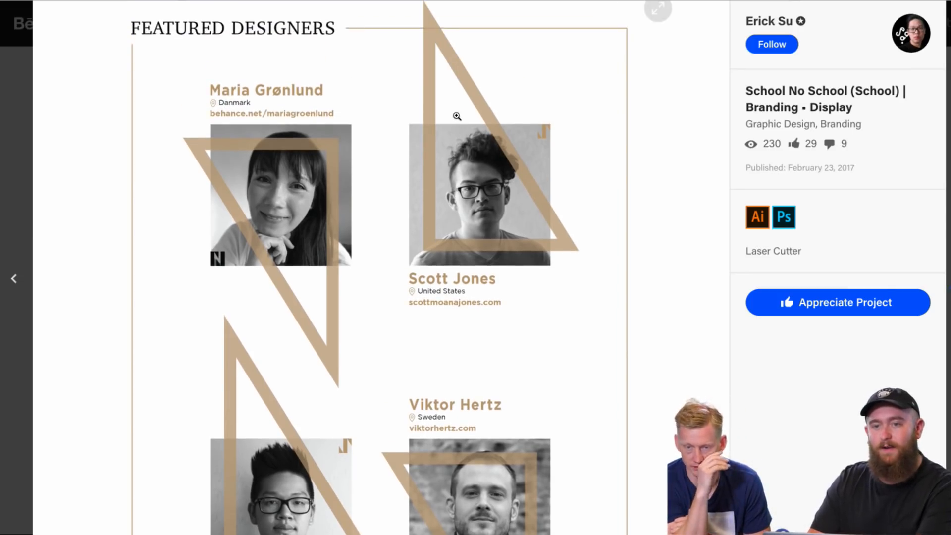
pyautogui.scroll(1, 457, 116)
pyautogui.scroll(1, 454, 116)
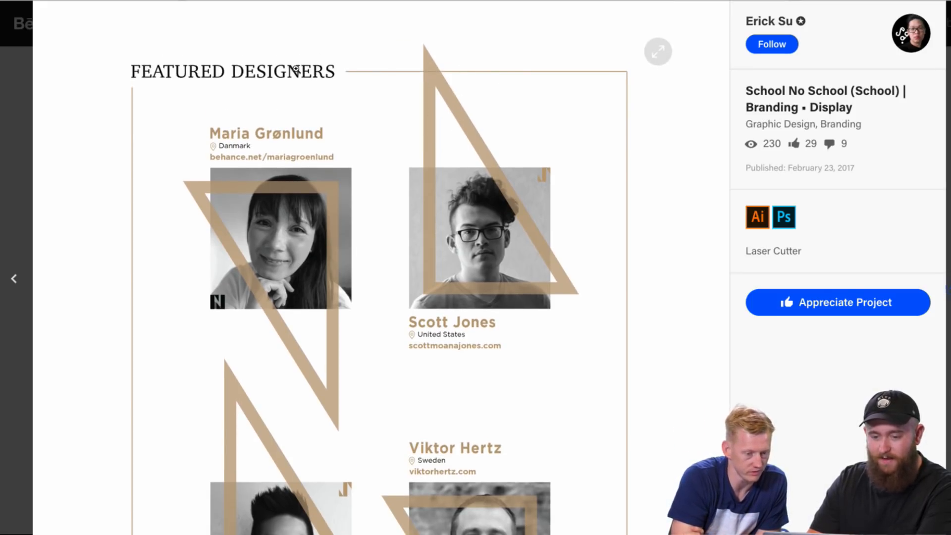
pyautogui.scroll(-2, 296, 103)
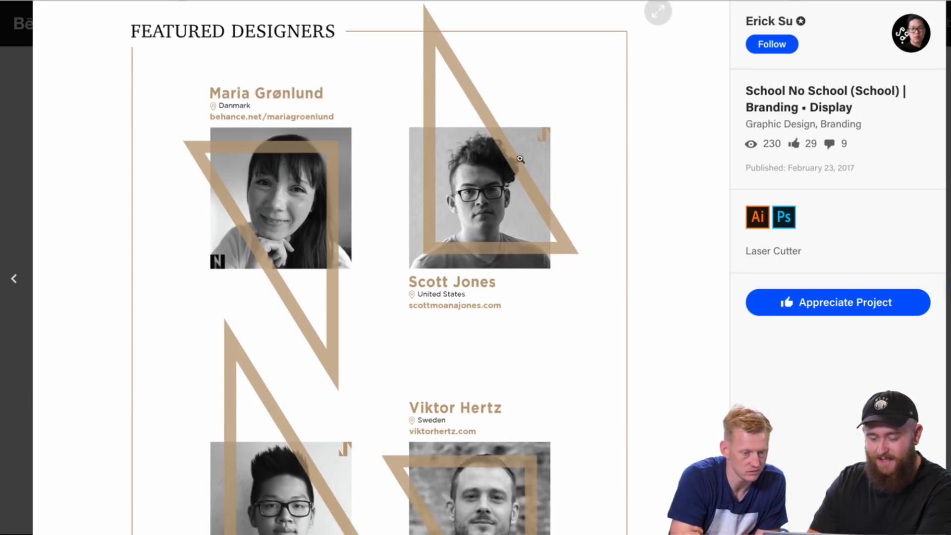
pyautogui.scroll(-3, 663, 267)
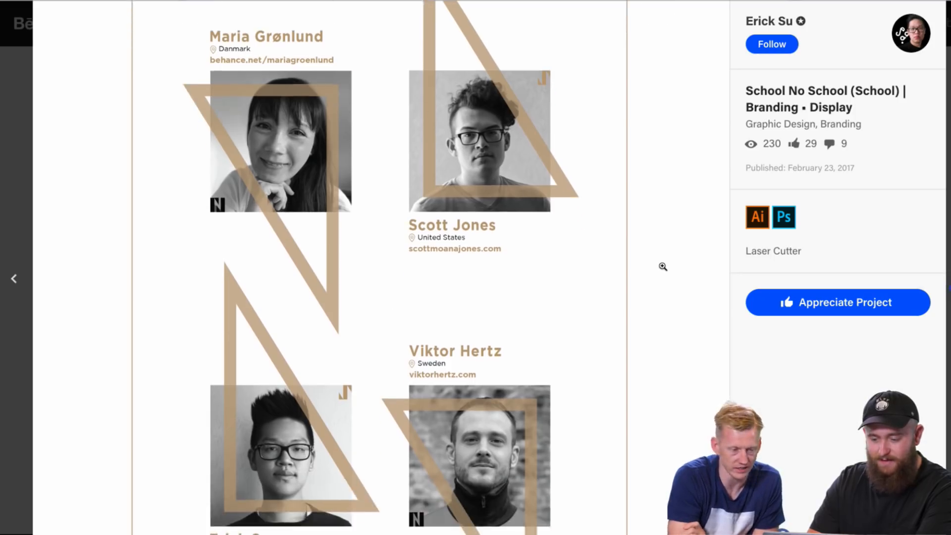
pyautogui.scroll(-4, 663, 267)
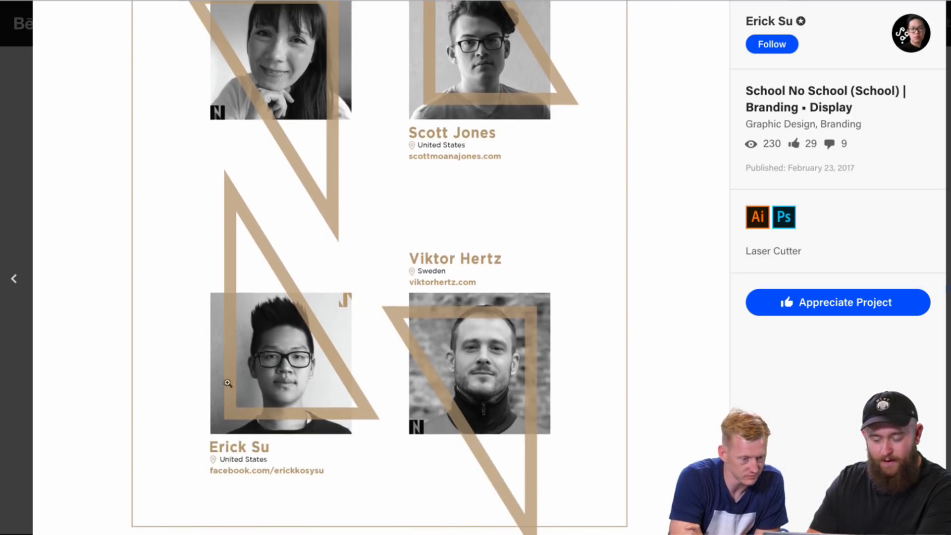
pyautogui.scroll(-1, 388, 338)
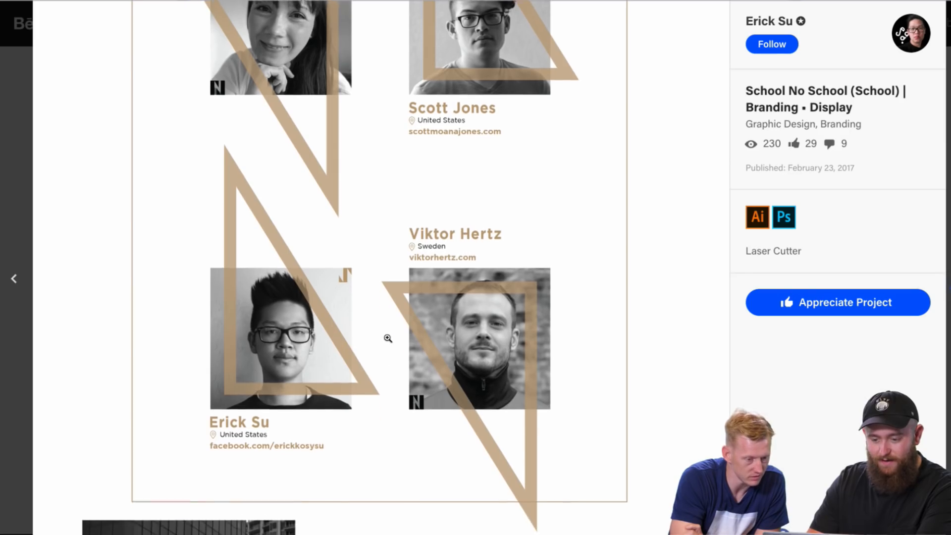
# Step: View The Branding section with its SNS logo research, School No School logo and color palette
pyautogui.scroll(-15, 388, 338)
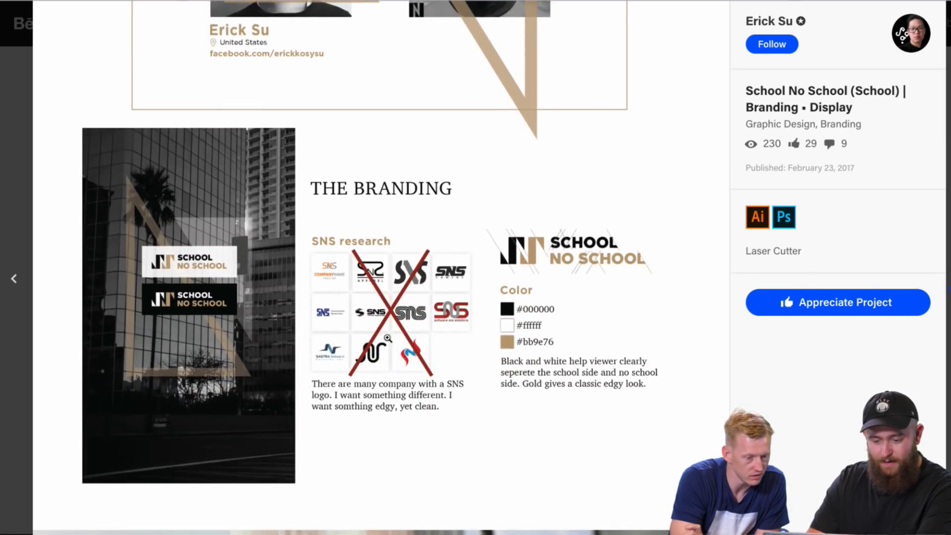
pyautogui.scroll(-2, 405, 420)
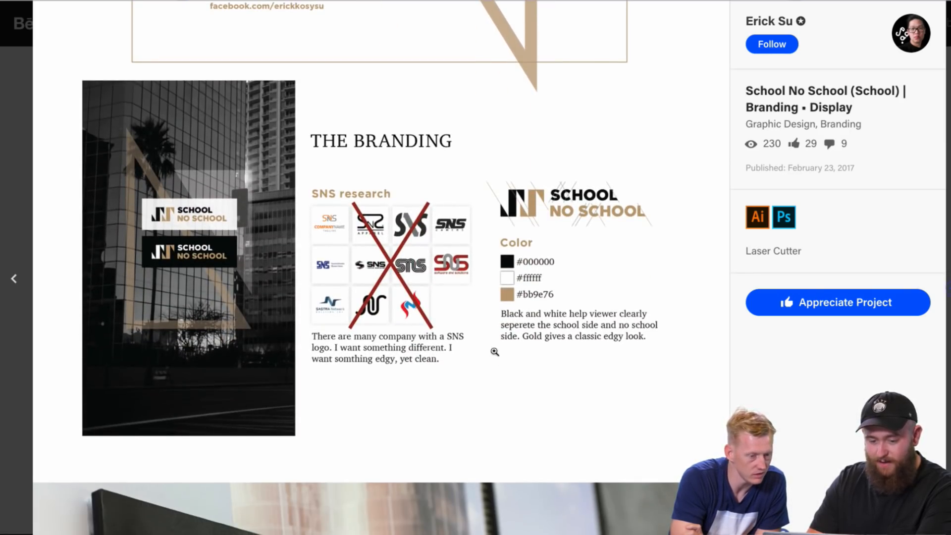
pyautogui.scroll(1, 463, 386)
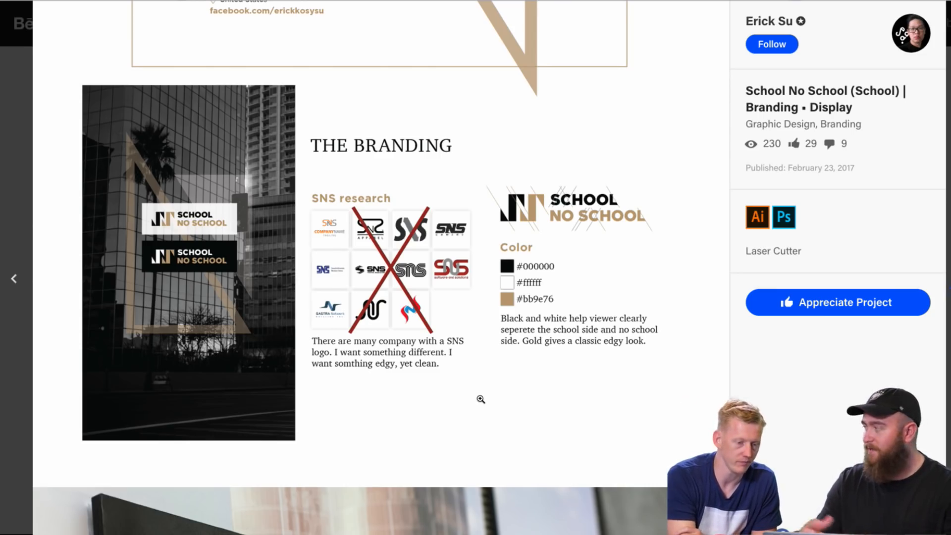
# Step: Examine the School No School logo sign photo and the aerial city photo with its billboard below The Branding section
pyautogui.scroll(-1, 480, 399)
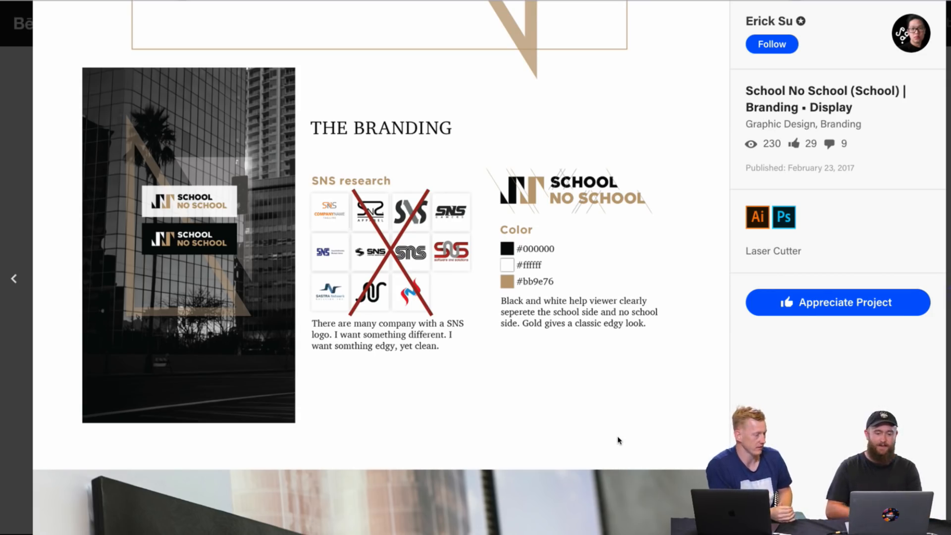
pyautogui.scroll(-2, 650, 330)
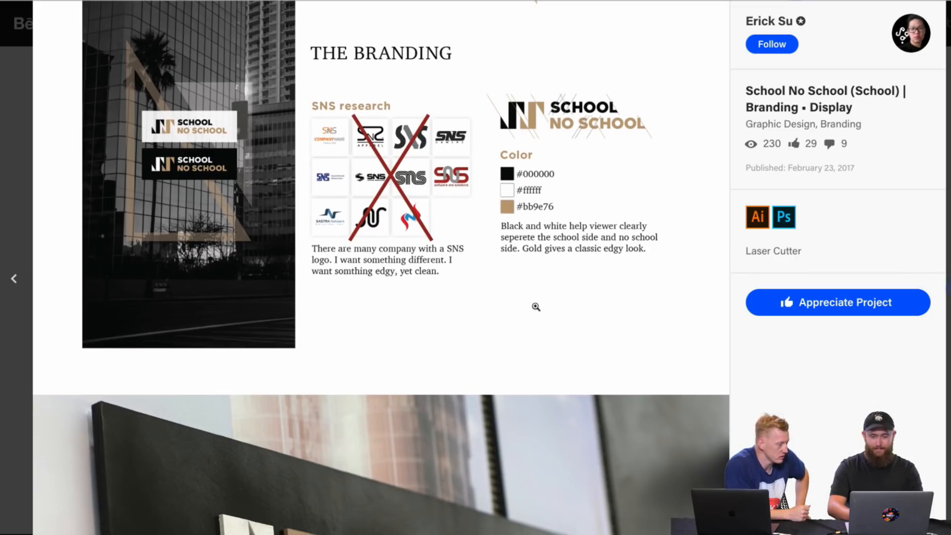
pyautogui.scroll(-7, 535, 302)
pyautogui.scroll(1, 536, 300)
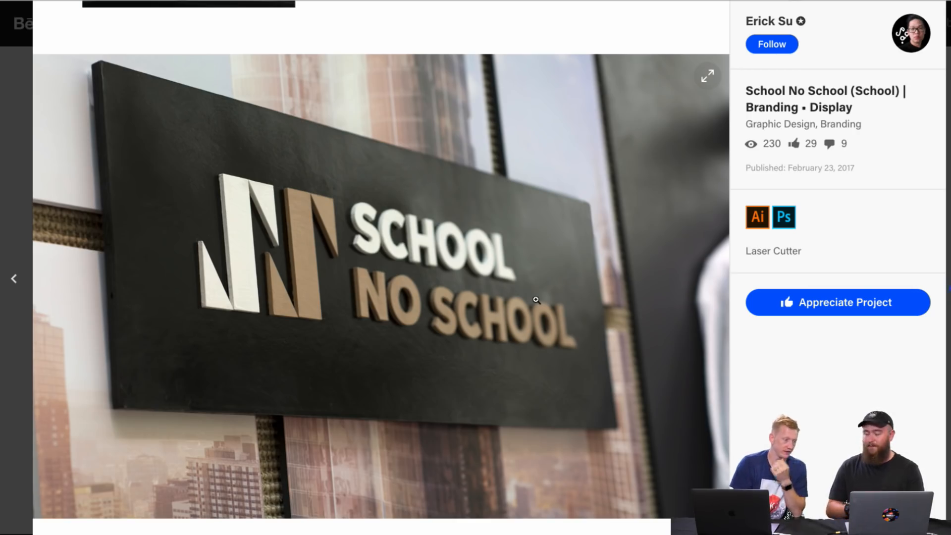
pyautogui.scroll(-10, 536, 299)
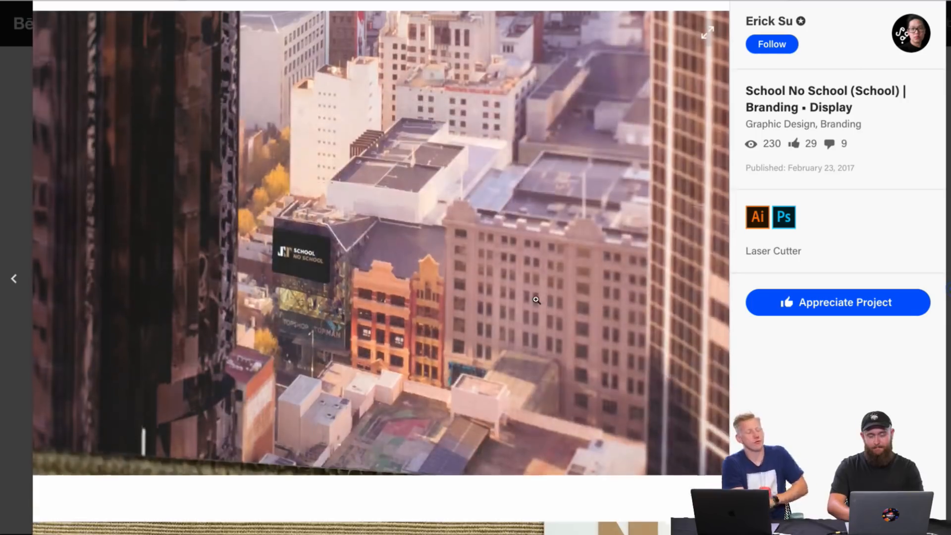
pyautogui.scroll(2, 536, 299)
pyautogui.scroll(-1, 536, 300)
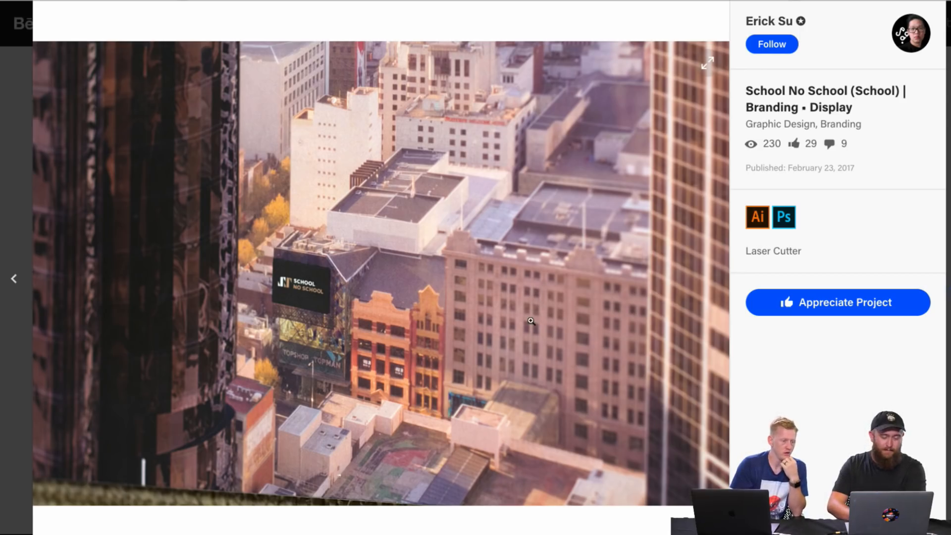
pyautogui.scroll(-6, 531, 321)
pyautogui.scroll(3, 531, 321)
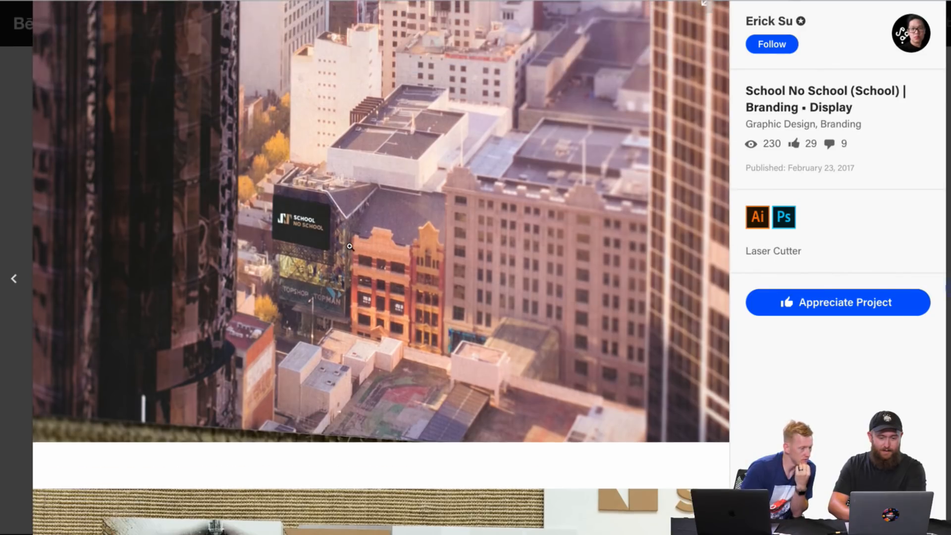
# Step: Examine the photos of the printed designer profile panels with gold triangle frames and the skateboarder card
pyautogui.scroll(-8, 349, 246)
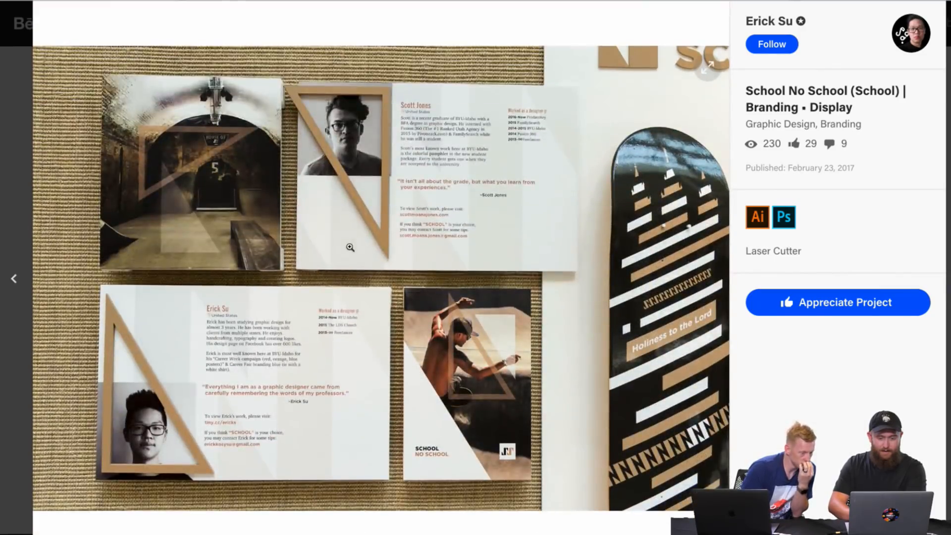
pyautogui.scroll(-1, 395, 356)
pyautogui.scroll(-5, 394, 355)
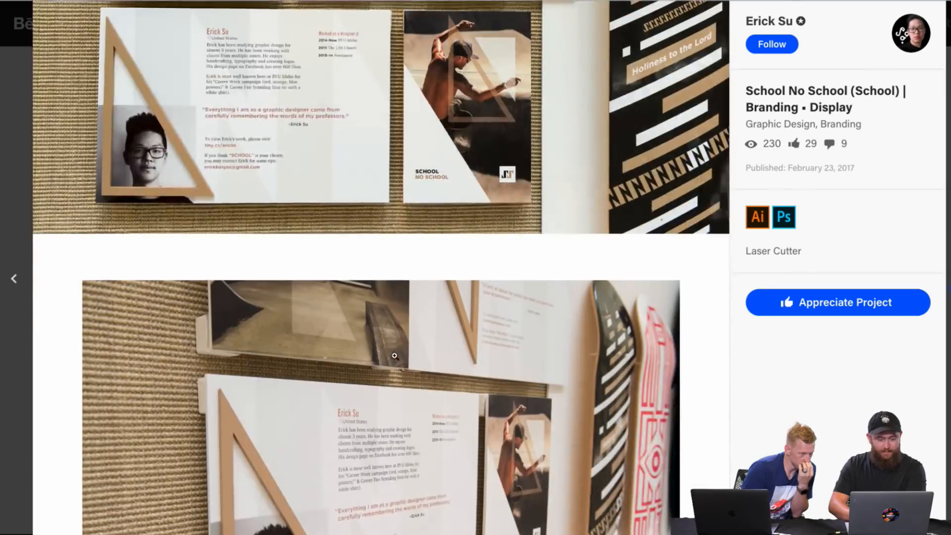
pyautogui.scroll(-4, 244, 237)
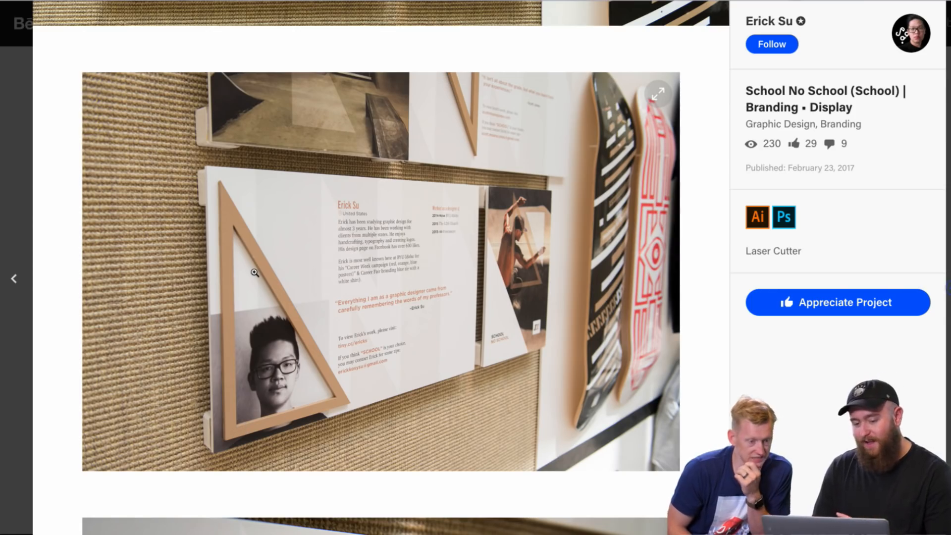
pyautogui.scroll(-4, 271, 312)
pyautogui.scroll(-4, 271, 312)
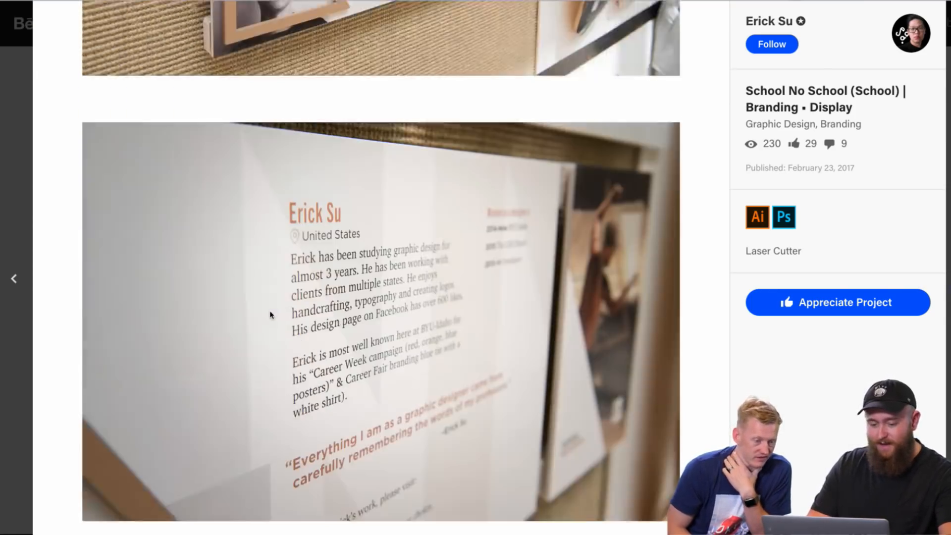
pyautogui.scroll(-6, 271, 312)
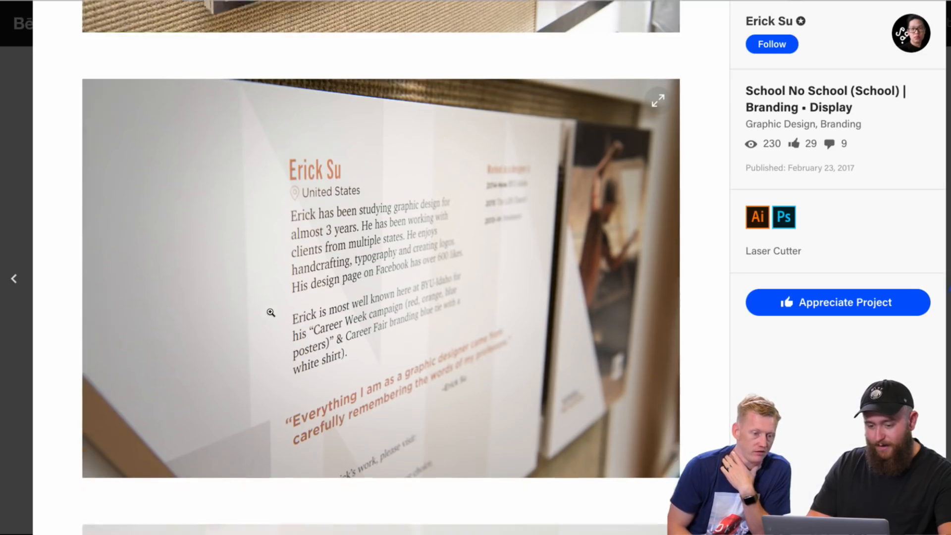
pyautogui.scroll(-5, 270, 313)
pyautogui.scroll(1, 270, 312)
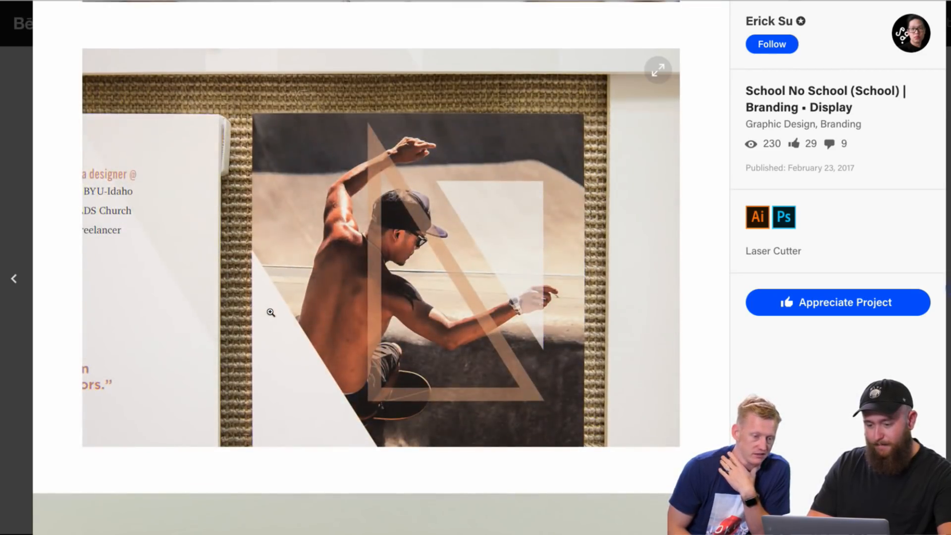
# Step: Examine the display wall photo with the two skateboard decks, the black and grey T-shirts and the YOUR PATH lettering
pyautogui.scroll(-11, 249, 385)
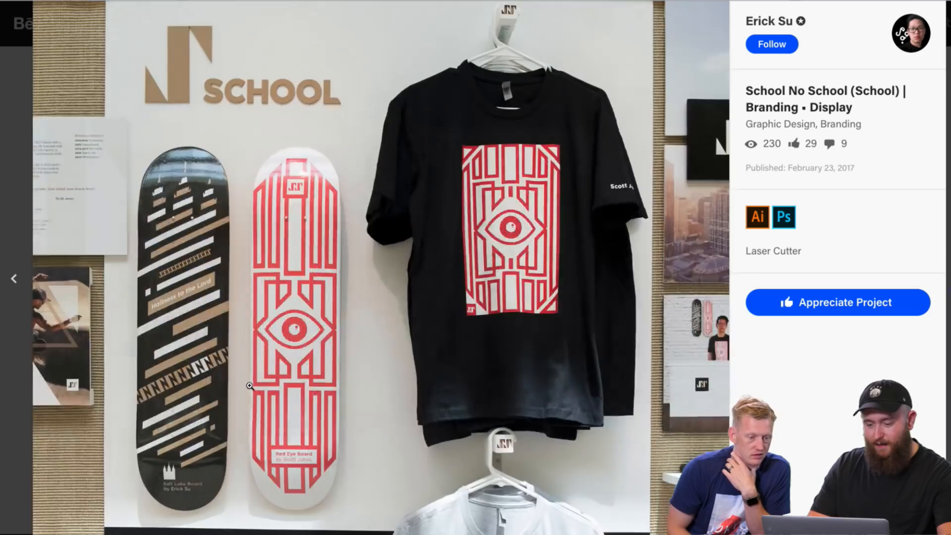
pyautogui.scroll(-9, 250, 385)
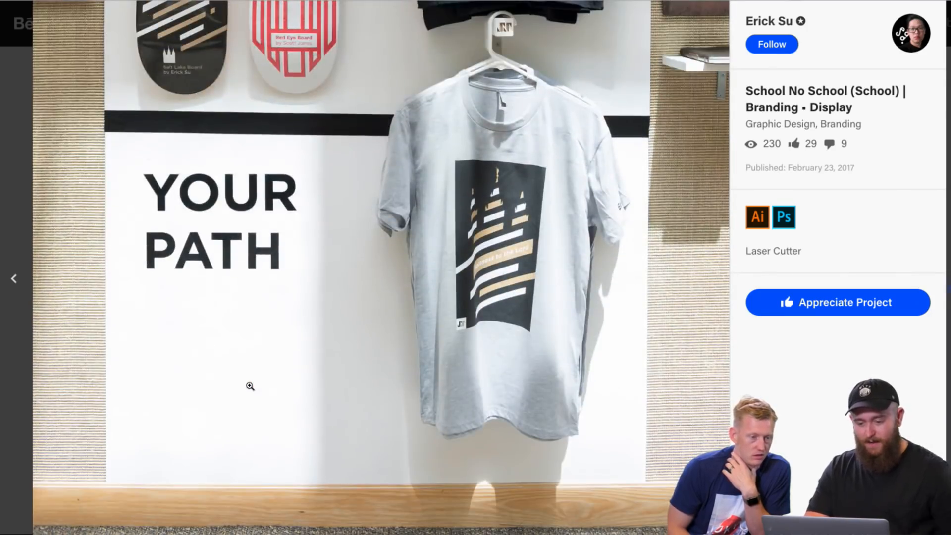
pyautogui.scroll(-7, 249, 385)
pyautogui.scroll(6, 250, 386)
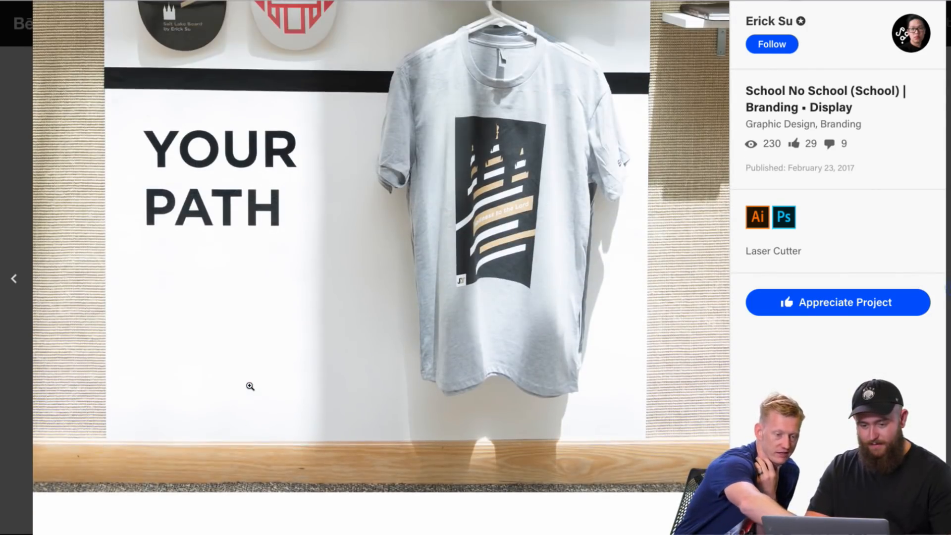
pyautogui.scroll(1, 251, 386)
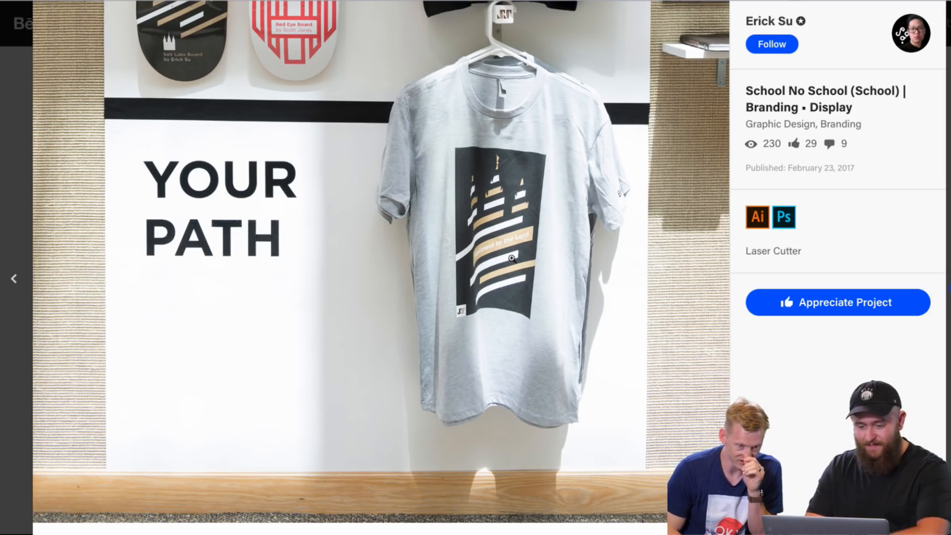
pyautogui.scroll(2, 378, 297)
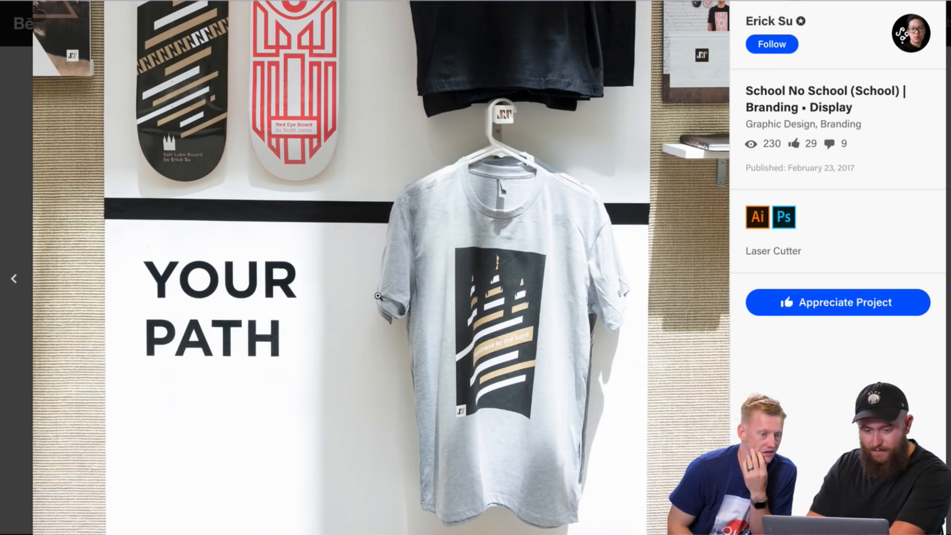
pyautogui.scroll(-1, 378, 296)
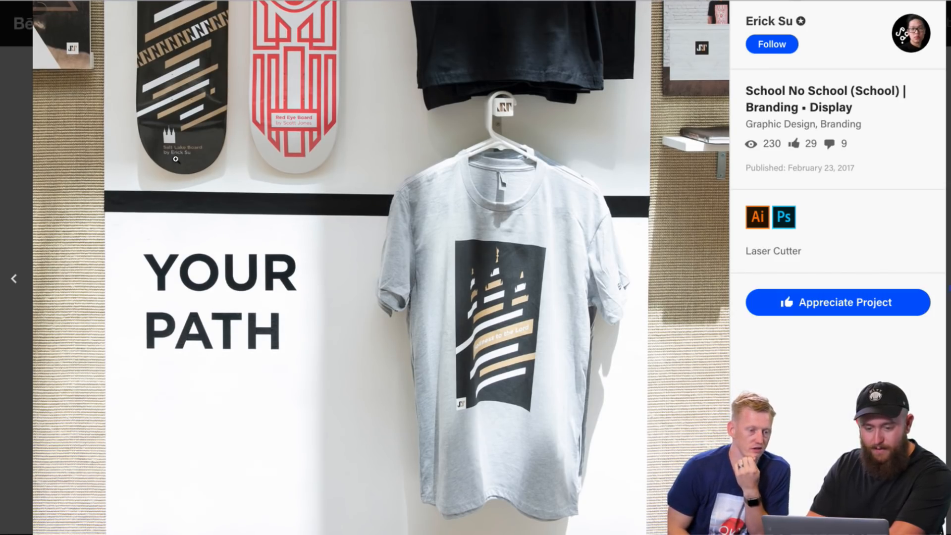
pyautogui.scroll(2, 175, 159)
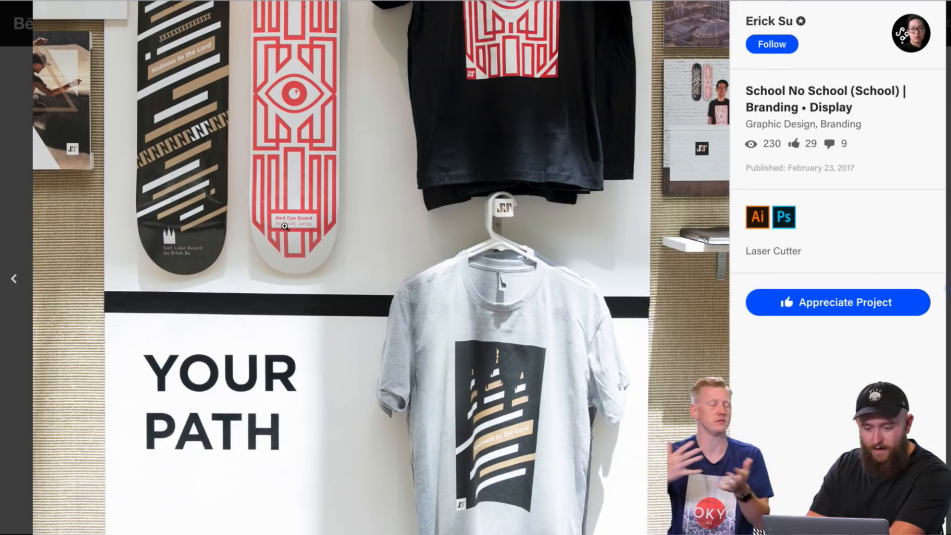
pyautogui.scroll(3, 285, 226)
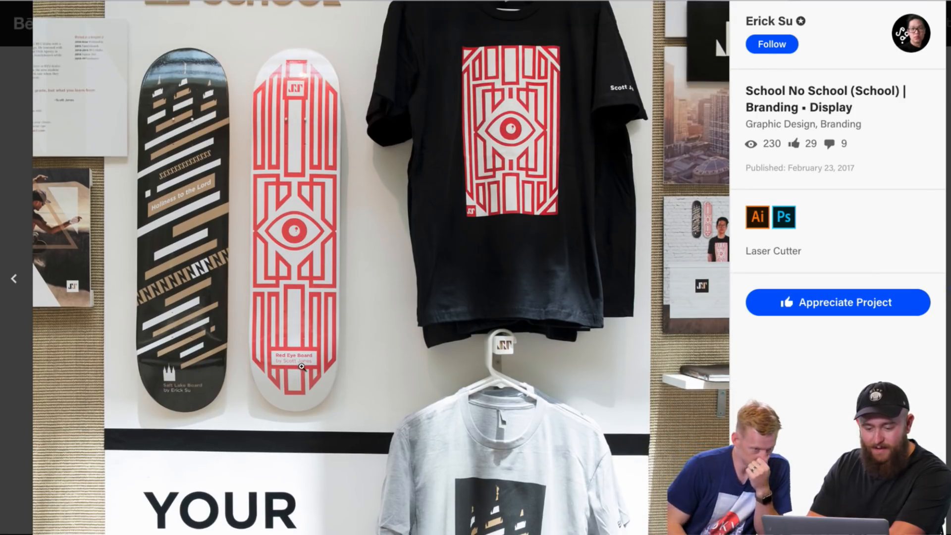
pyautogui.scroll(1, 307, 374)
pyautogui.click(315, 385)
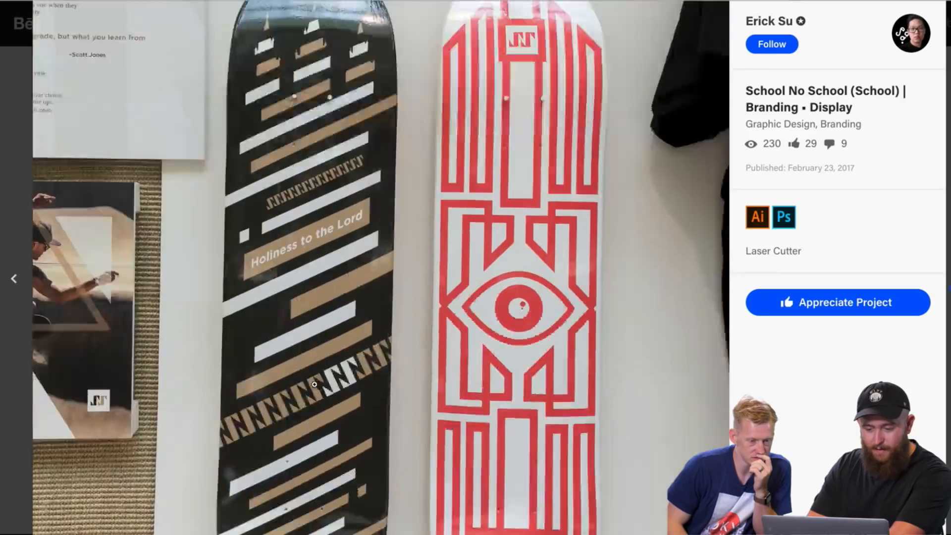
pyautogui.click(315, 385)
# Step: Examine the skateboard deck close-ups, the merchandise price card, the business cards and the project's closing credits
pyautogui.scroll(-12, 315, 386)
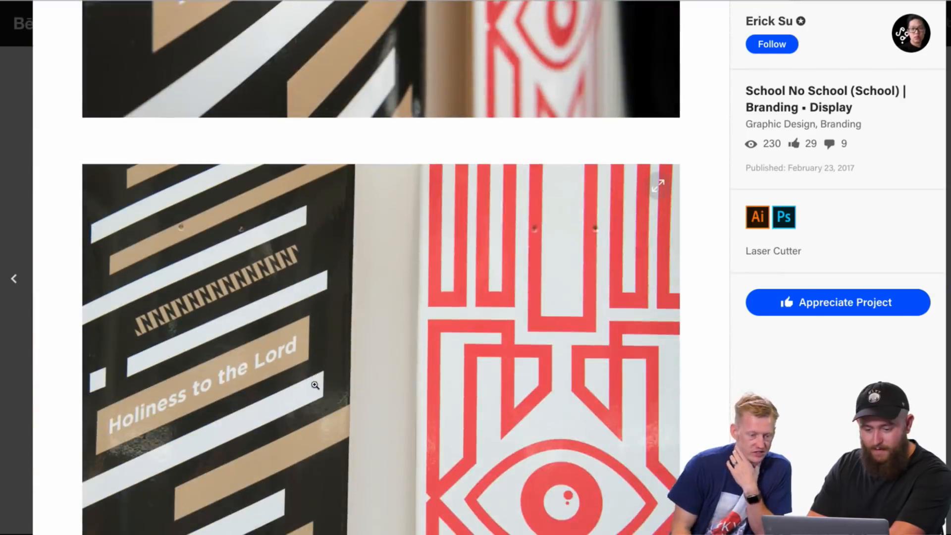
pyautogui.scroll(-4, 315, 385)
pyautogui.scroll(-6, 314, 384)
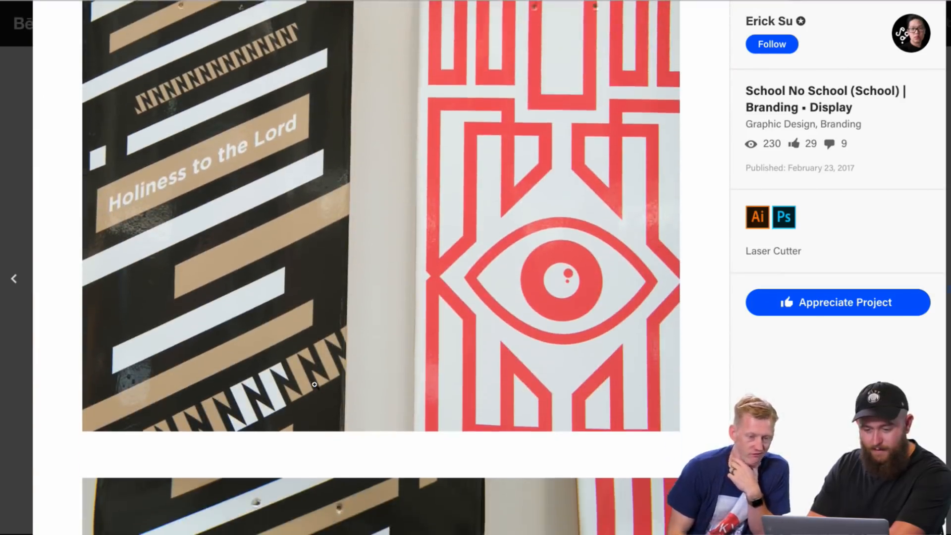
pyautogui.scroll(-5, 315, 384)
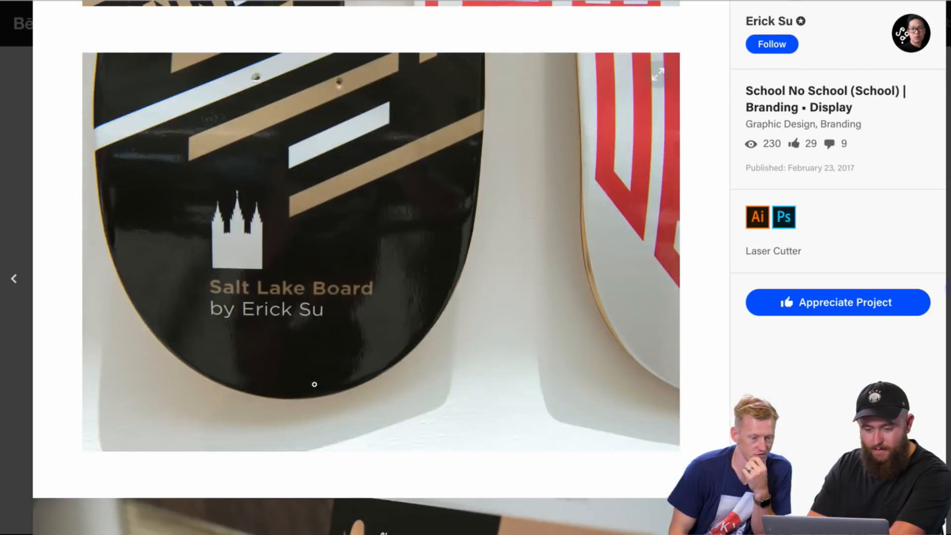
pyautogui.scroll(-10, 314, 384)
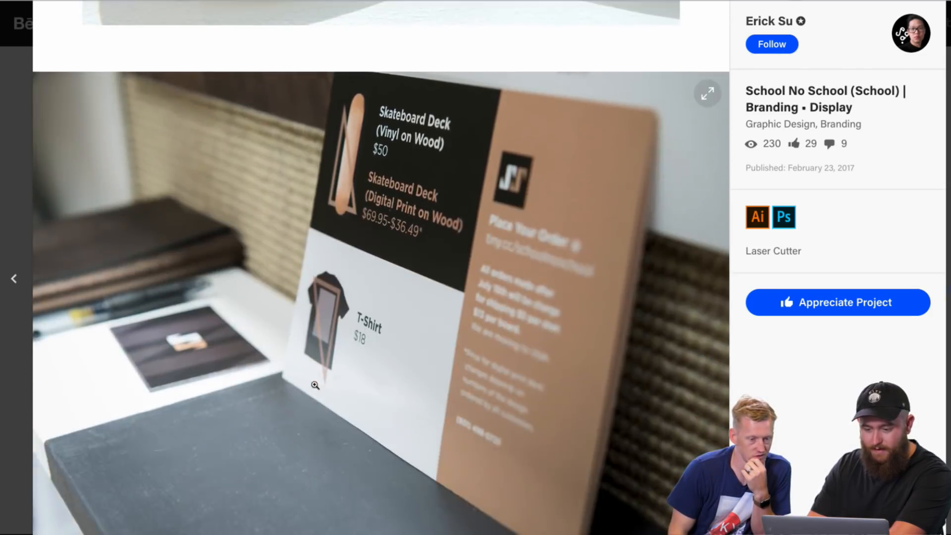
pyautogui.scroll(7, 315, 385)
pyautogui.scroll(3, 315, 385)
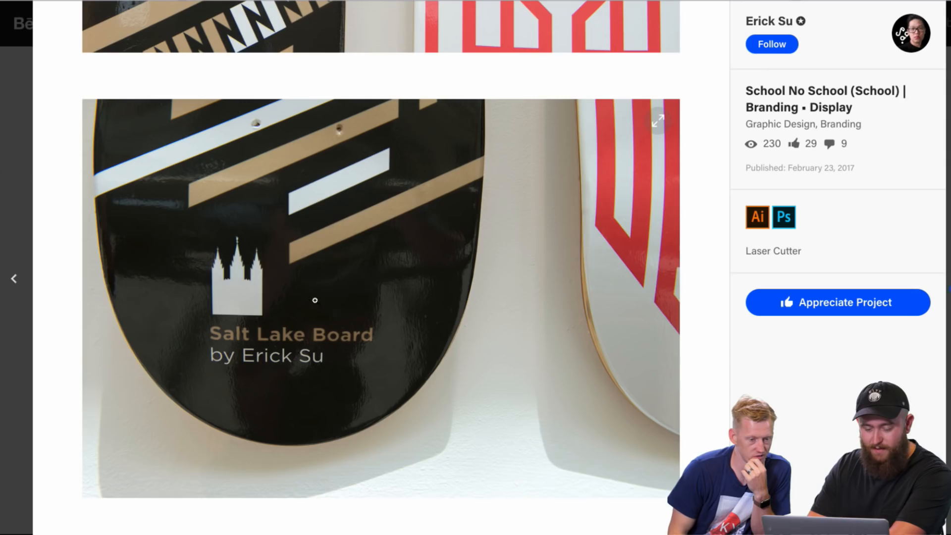
pyautogui.scroll(-20, 314, 300)
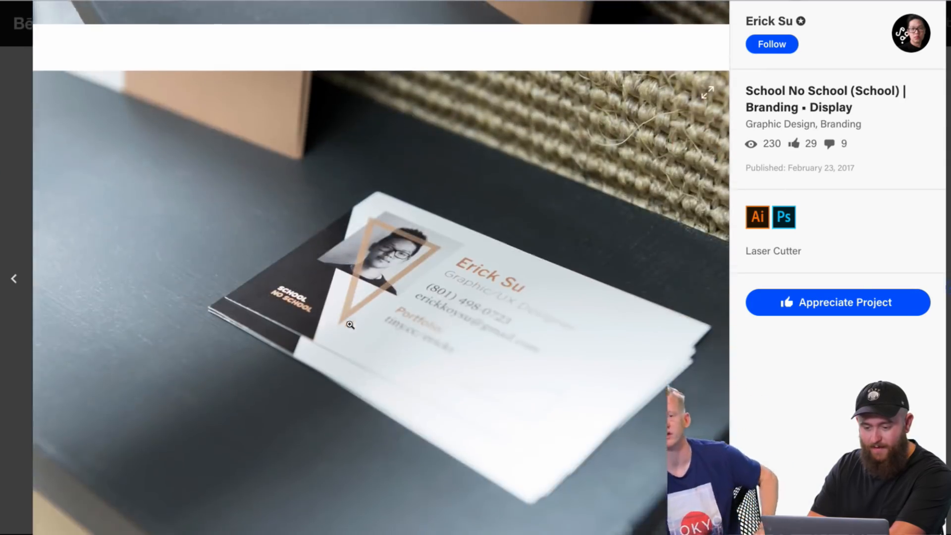
pyautogui.scroll(-15, 350, 325)
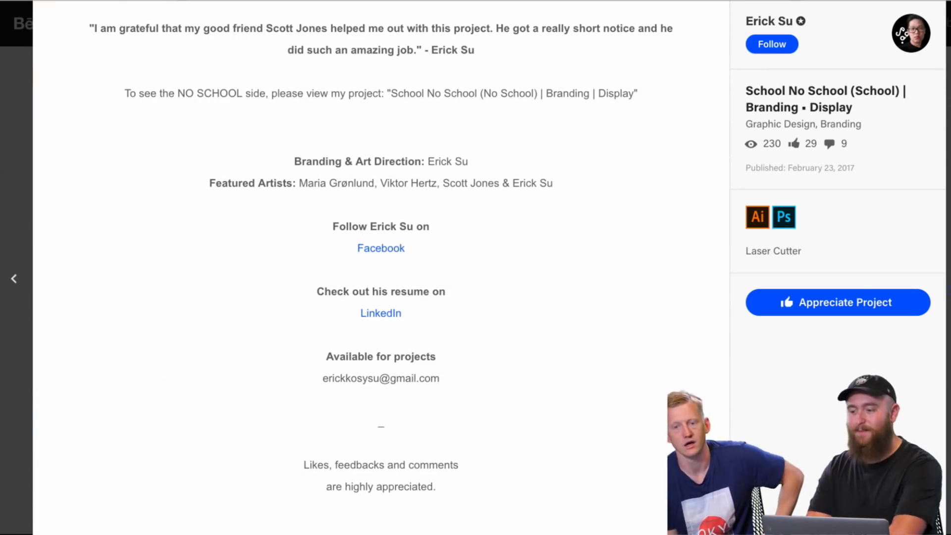
# Step: Close the School No School project and open "Daily Creative Challenge - Adobe XD" from the designer's project grid
pyautogui.press('Escape')
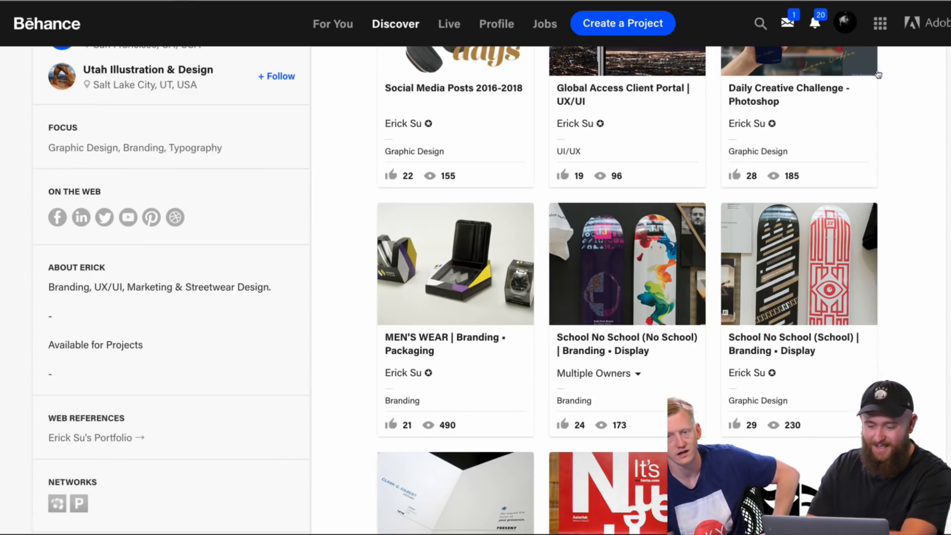
pyautogui.scroll(2, 786, 155)
pyautogui.scroll(6, 714, 305)
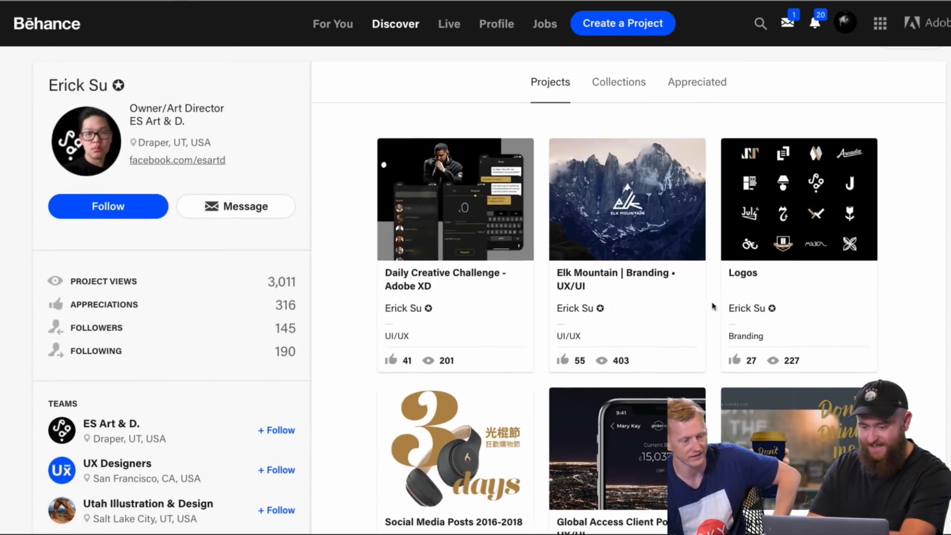
pyautogui.click(489, 276)
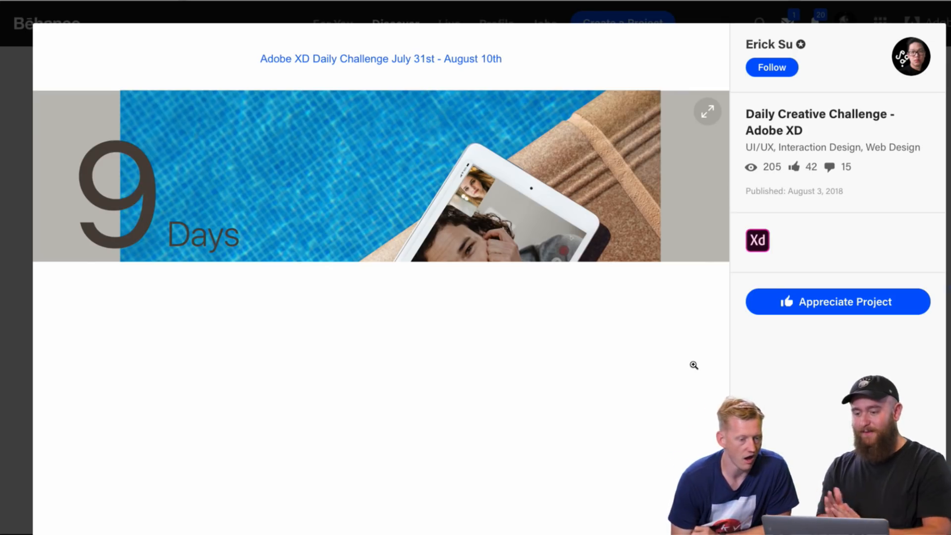
# Step: Examine the "9 Days 7 Challenges" cover and the Day 3 Video Conference mockups
pyautogui.scroll(-9, 525, 324)
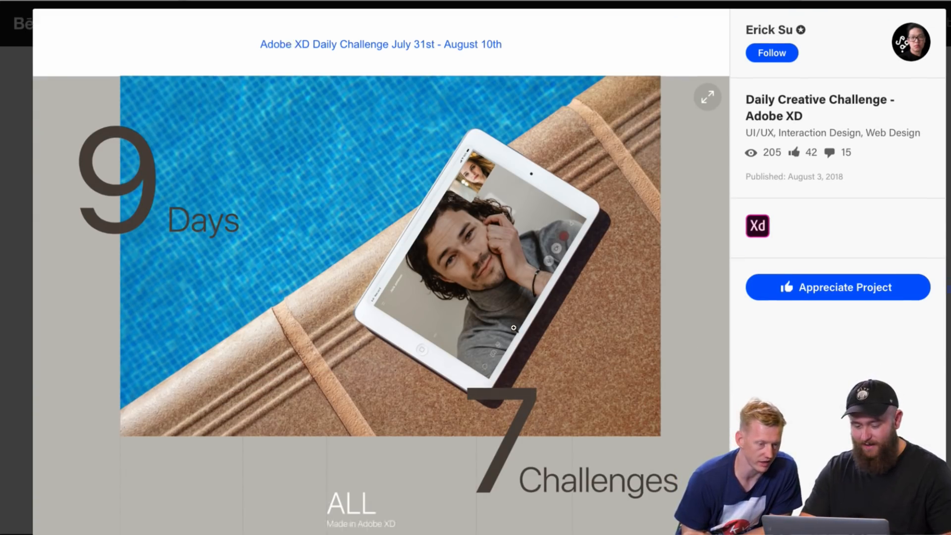
pyautogui.scroll(7, 513, 327)
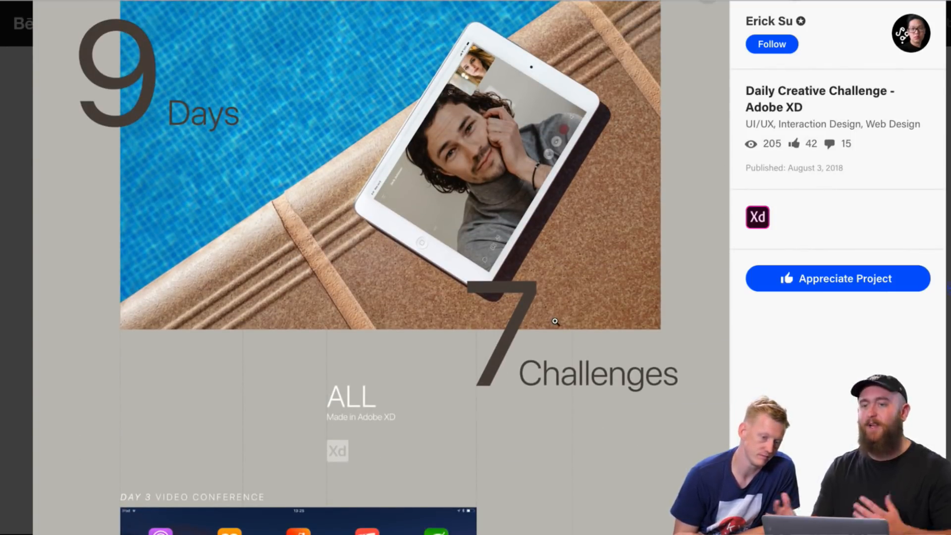
pyautogui.scroll(-11, 555, 321)
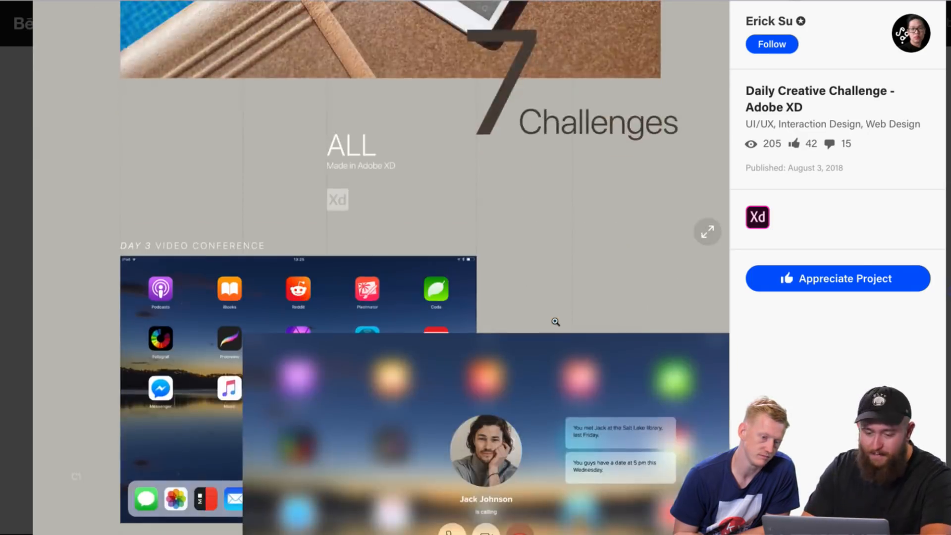
pyautogui.scroll(3, 556, 321)
pyautogui.scroll(-4, 556, 321)
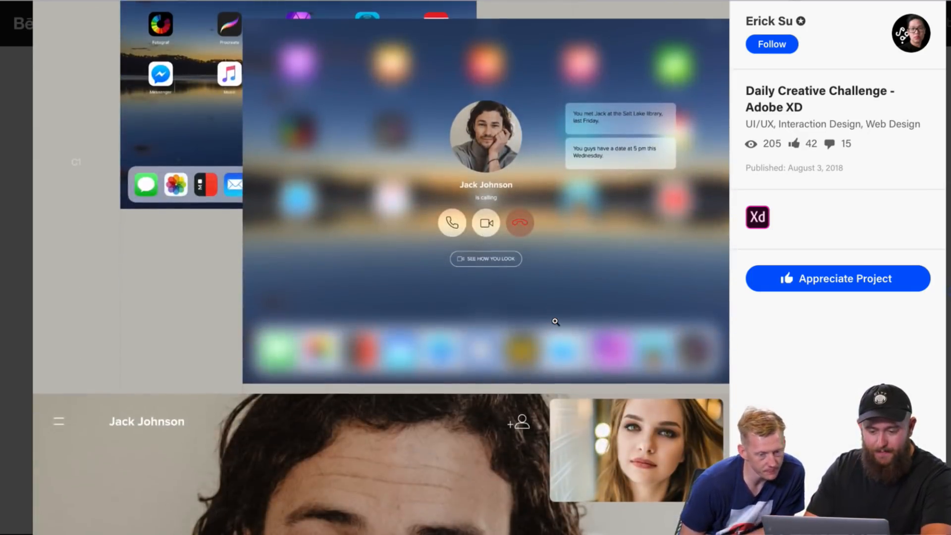
# Step: Examine the Day 3 Video Conference incoming-call screen on the blurred tablet background and the full-screen one-to-one call mockup
pyautogui.scroll(-6, 502, 280)
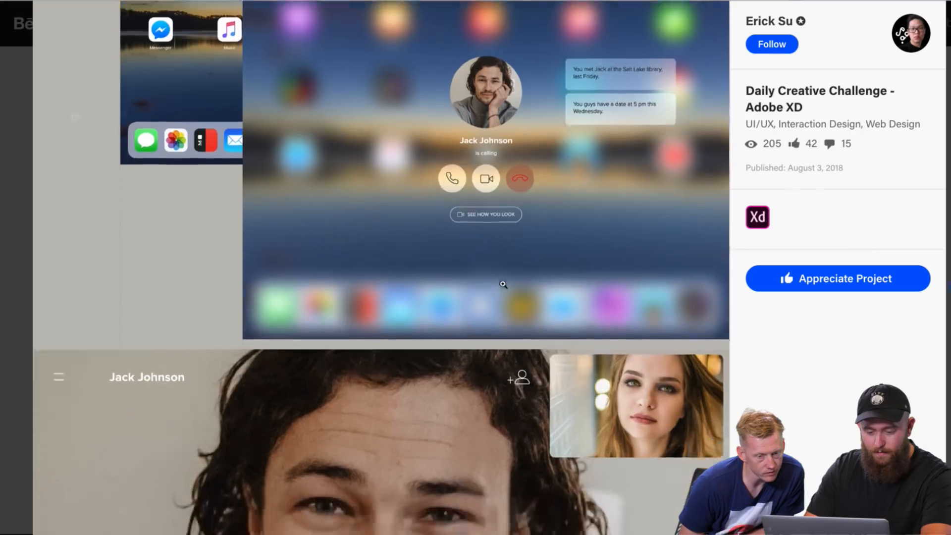
pyautogui.scroll(-1, 503, 284)
pyautogui.scroll(1, 504, 285)
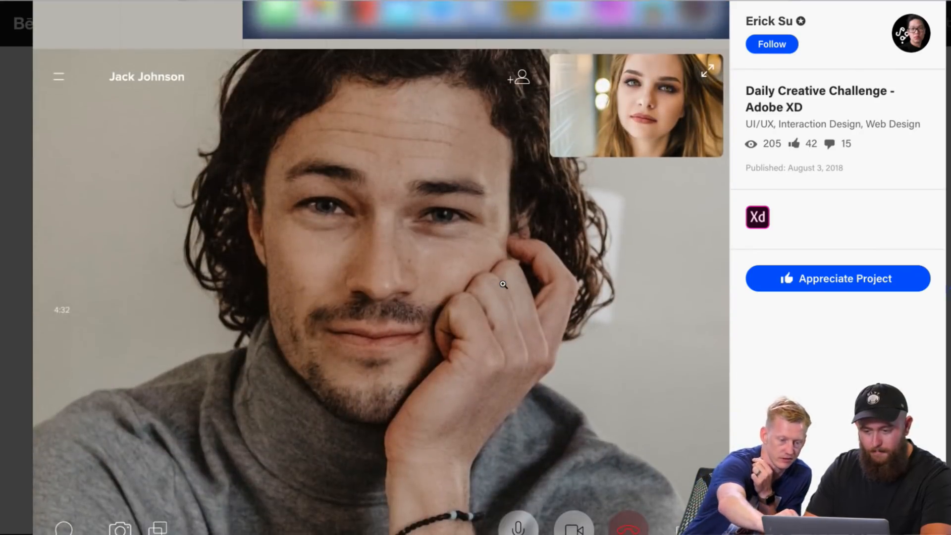
pyautogui.scroll(-1, 503, 285)
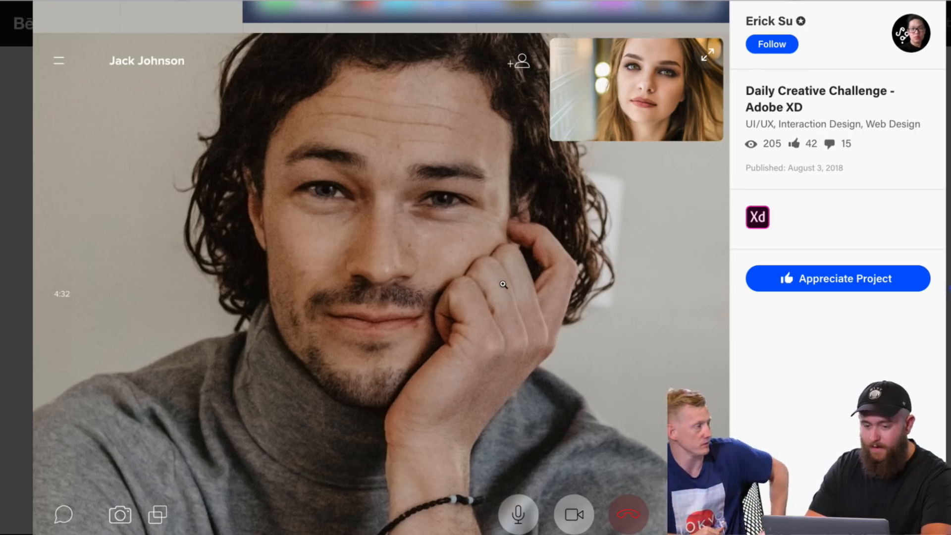
pyautogui.scroll(8, 504, 284)
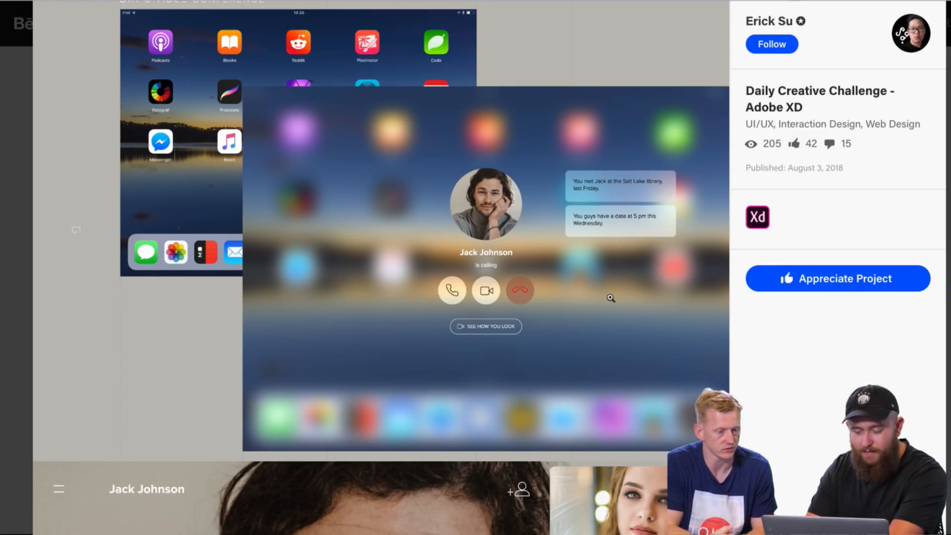
pyautogui.scroll(-3, 610, 298)
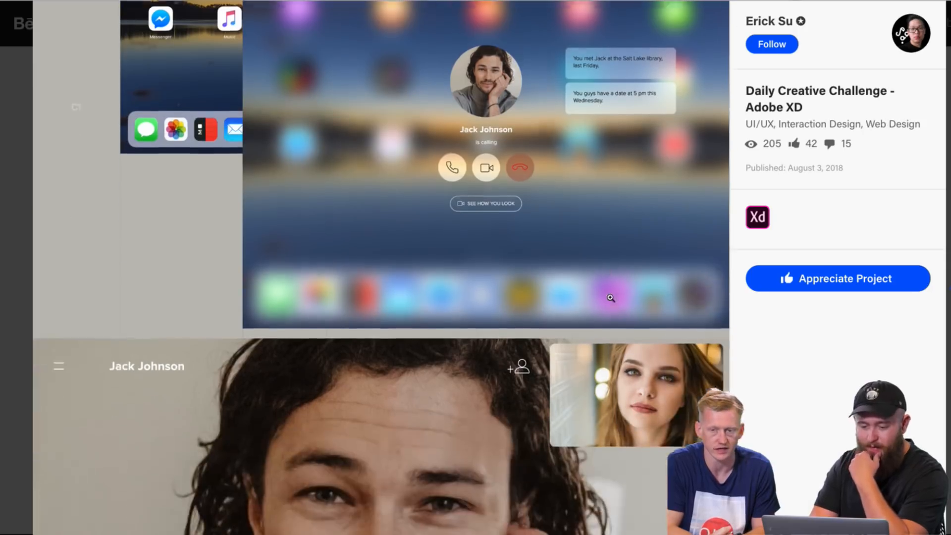
pyautogui.scroll(-7, 611, 298)
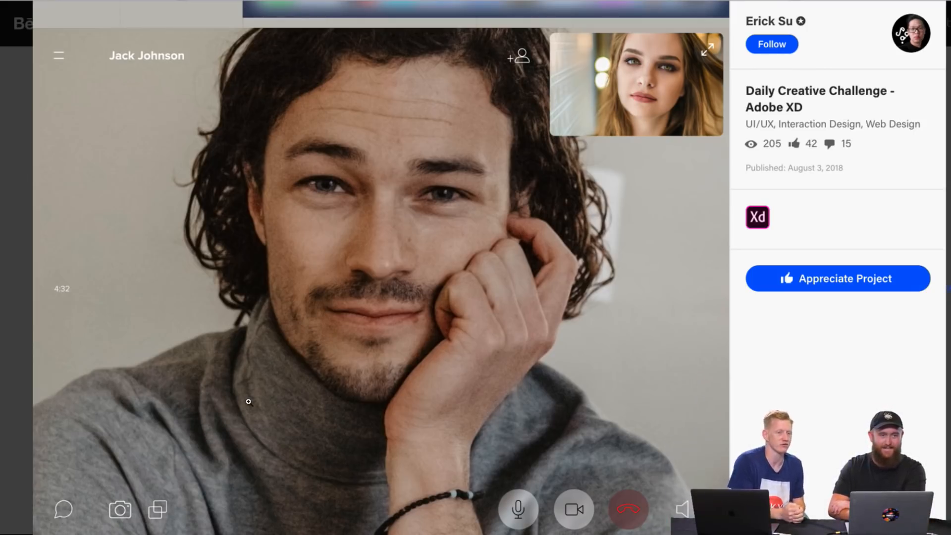
# Step: Examine the video call's control icons, the second-caller notification overlay and the split-screen group call mockup
pyautogui.scroll(-1, 280, 428)
pyautogui.scroll(-10, 278, 435)
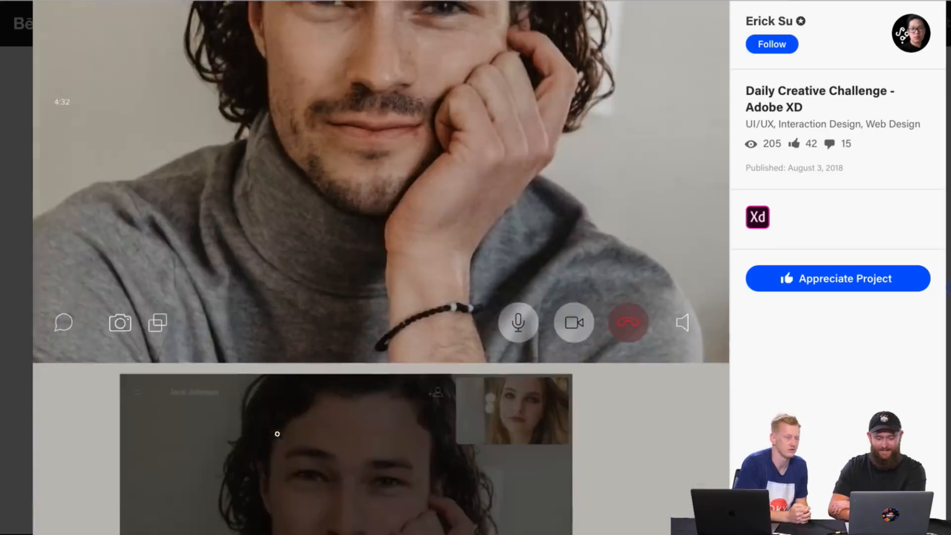
pyautogui.scroll(-2, 245, 464)
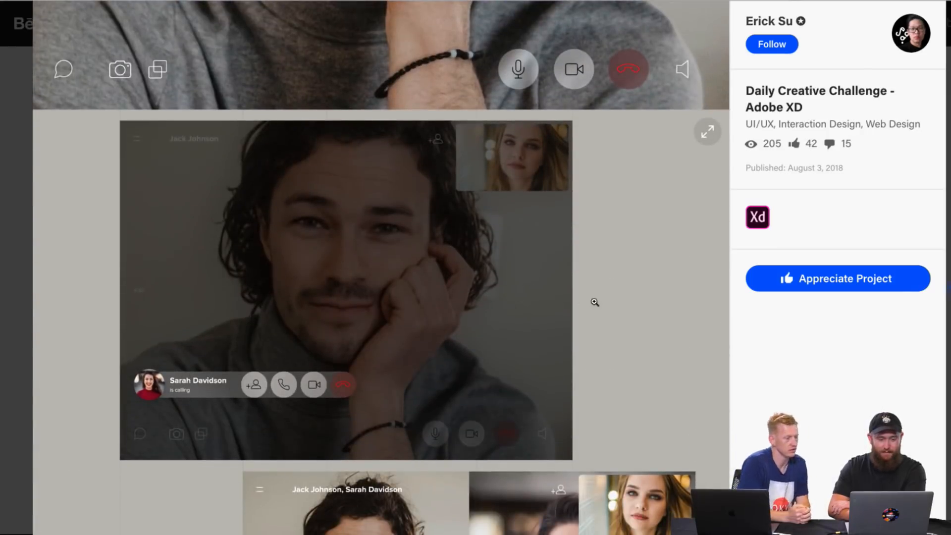
pyautogui.scroll(-7, 593, 323)
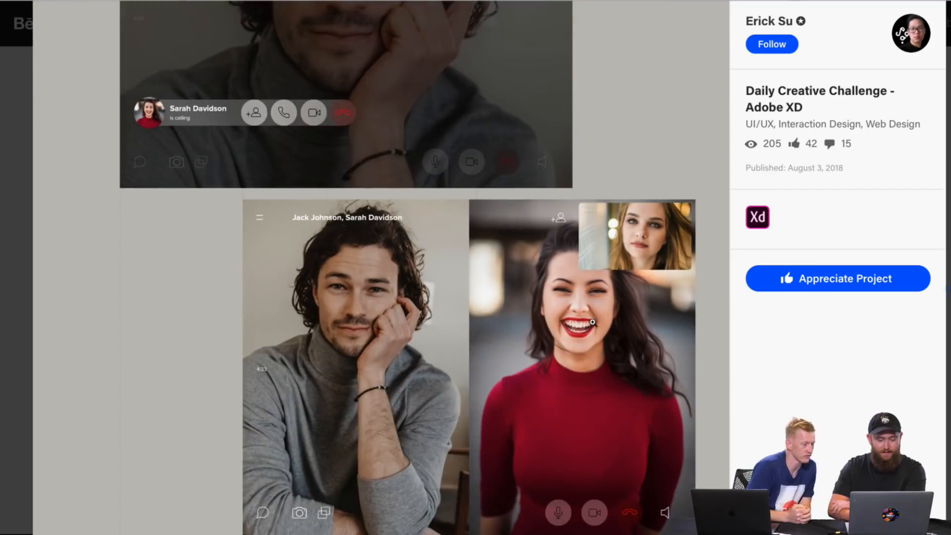
pyautogui.scroll(1, 574, 318)
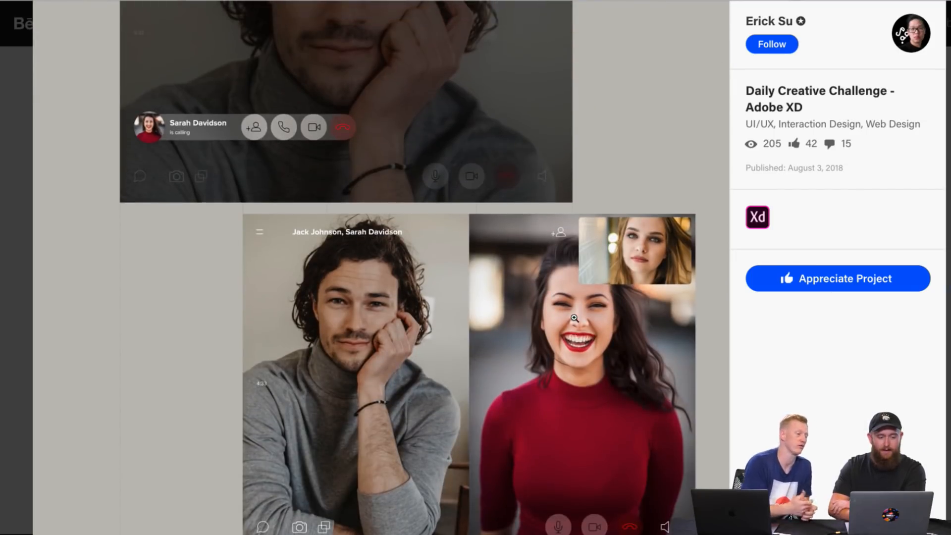
pyautogui.scroll(-2, 574, 318)
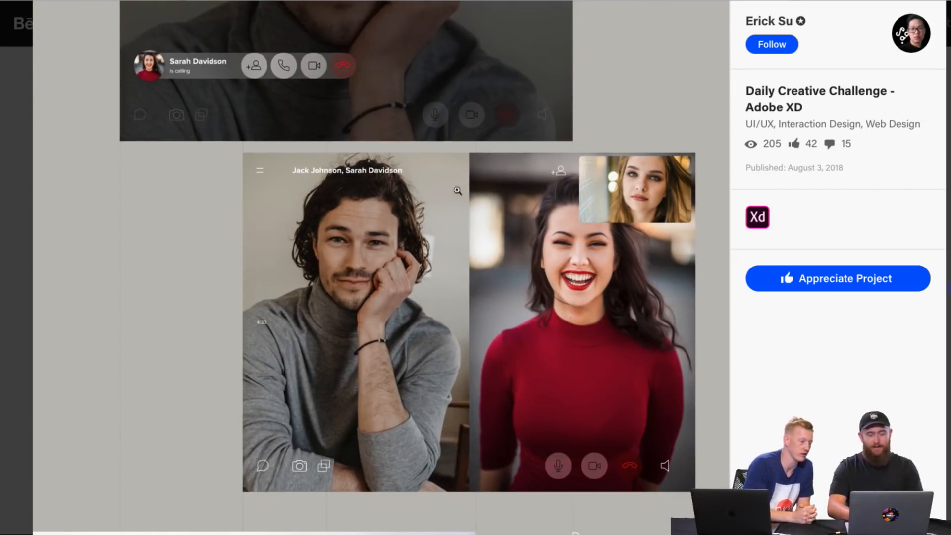
pyautogui.scroll(2, 491, 290)
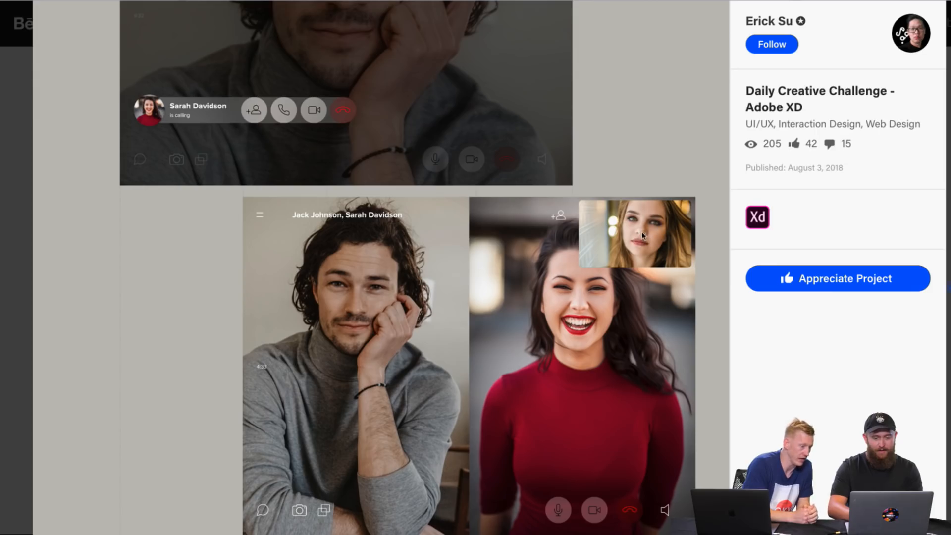
pyautogui.scroll(-3, 577, 207)
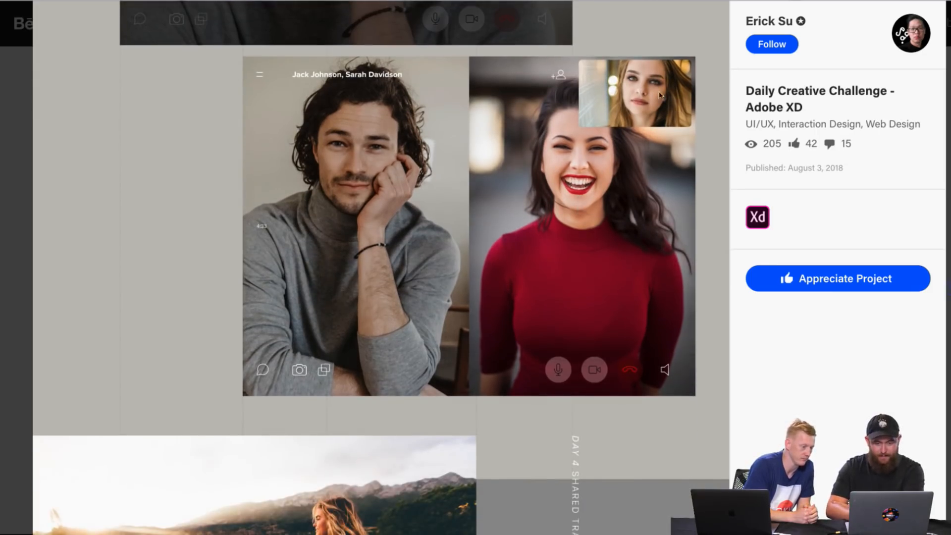
# Step: Examine the Day 4 Shared Transportation Rental cover, the pickup map screen and the Available eBIKES screen with its $5 per day options
pyautogui.scroll(-8, 576, 181)
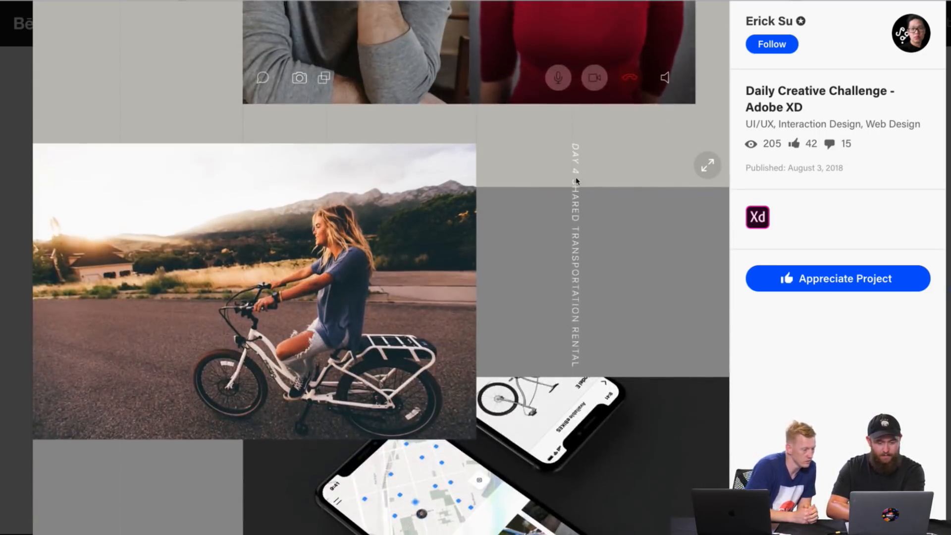
pyautogui.scroll(-3, 575, 177)
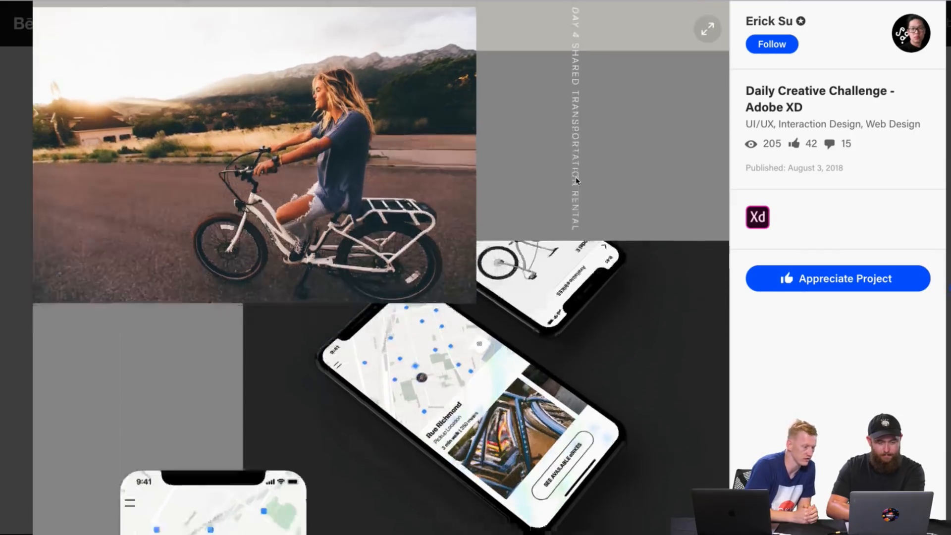
pyautogui.scroll(3, 576, 177)
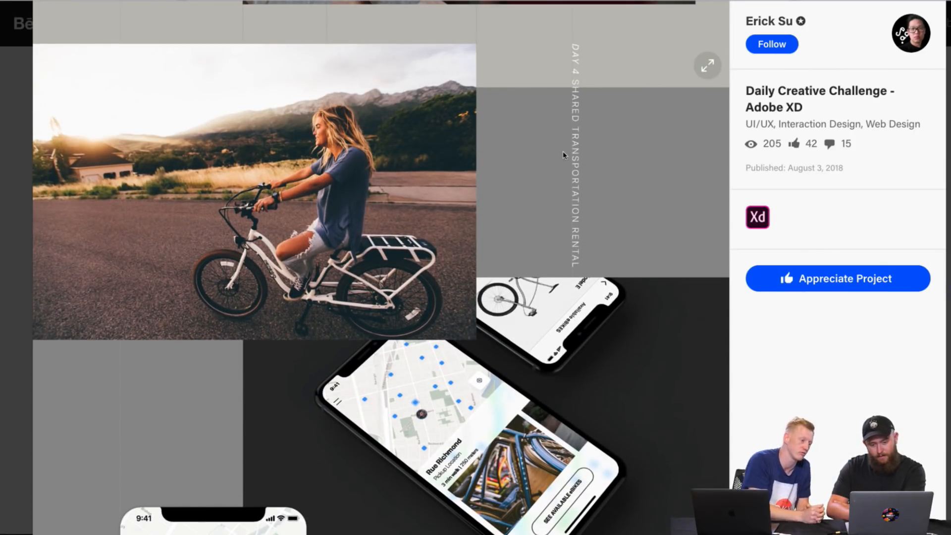
pyautogui.scroll(-1, 553, 253)
pyautogui.scroll(-7, 553, 253)
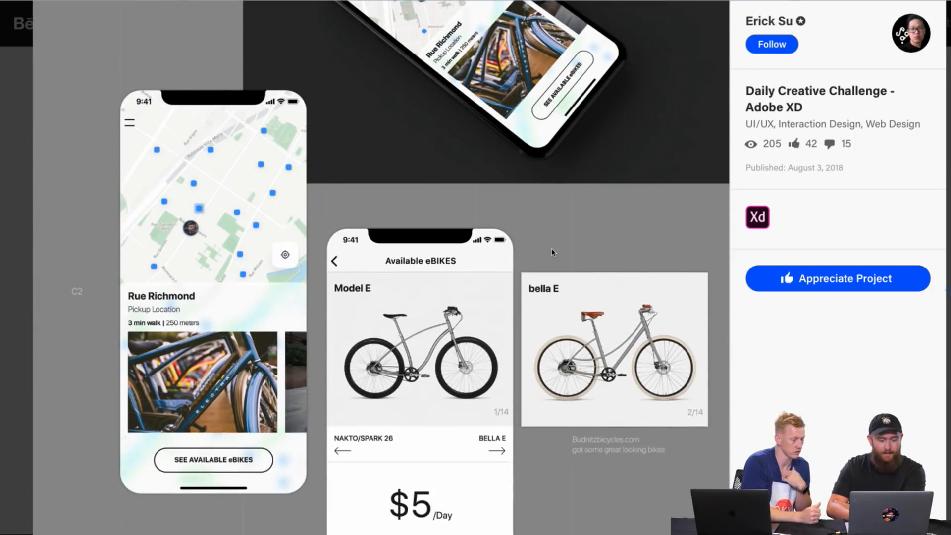
pyautogui.scroll(-1, 553, 252)
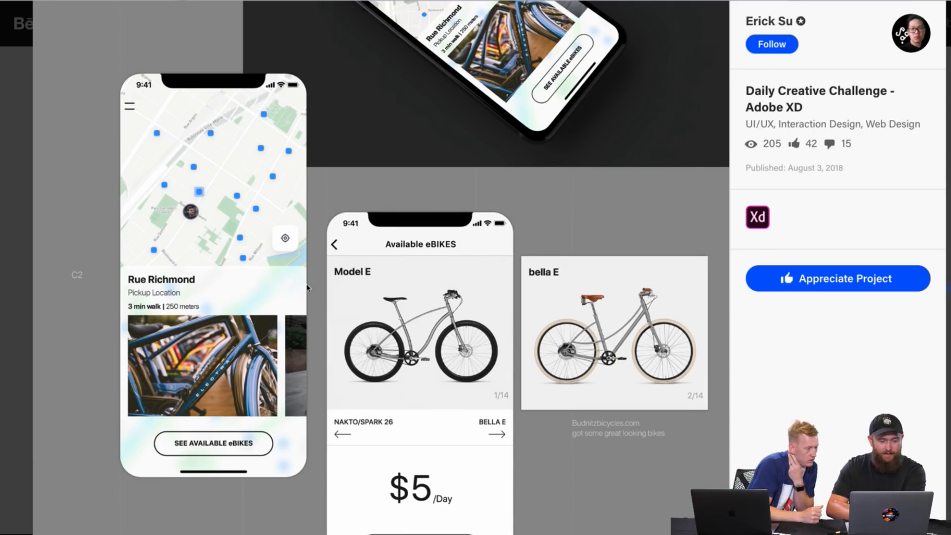
pyautogui.scroll(-2, 166, 256)
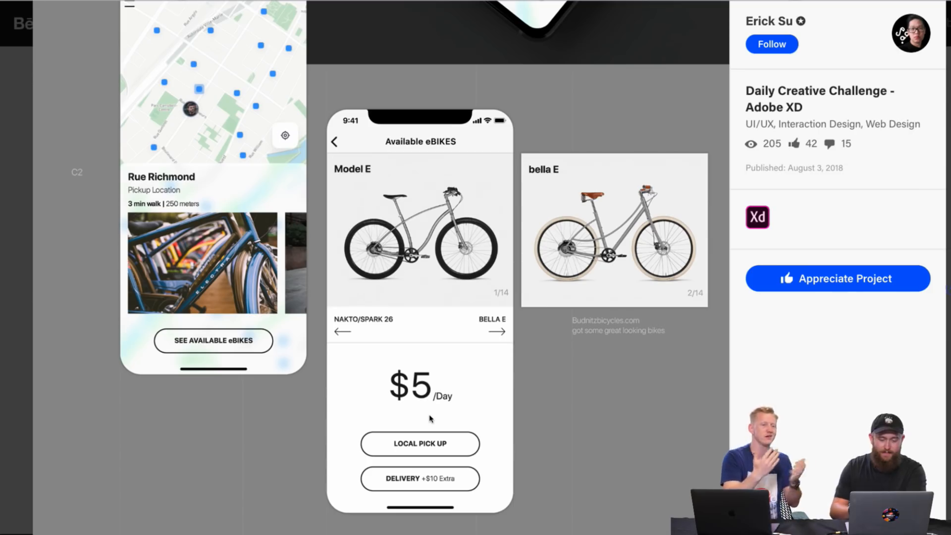
pyautogui.scroll(-2, 431, 419)
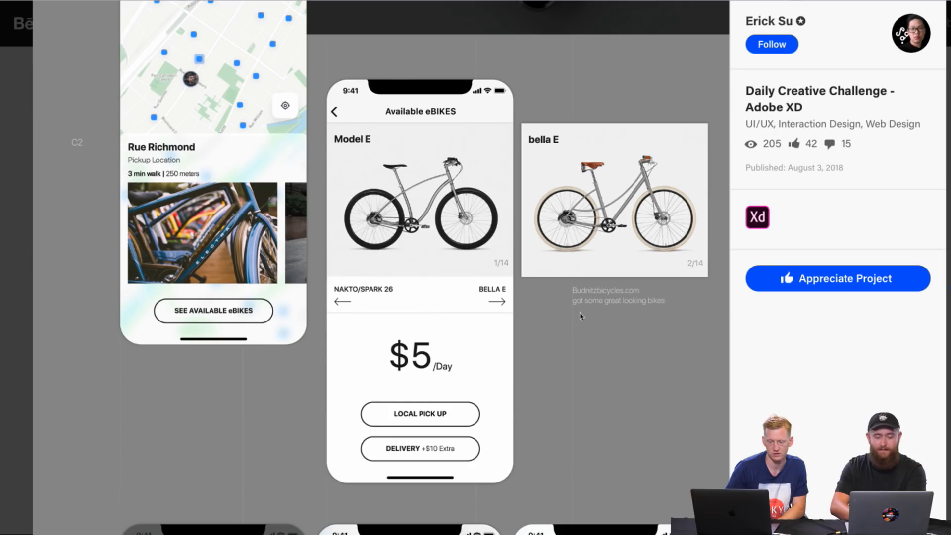
# Step: Examine the eBike payment, Local Pick Up and Model E rental status screens, viewing them enlarged before returning to the project page
pyautogui.scroll(-8, 565, 378)
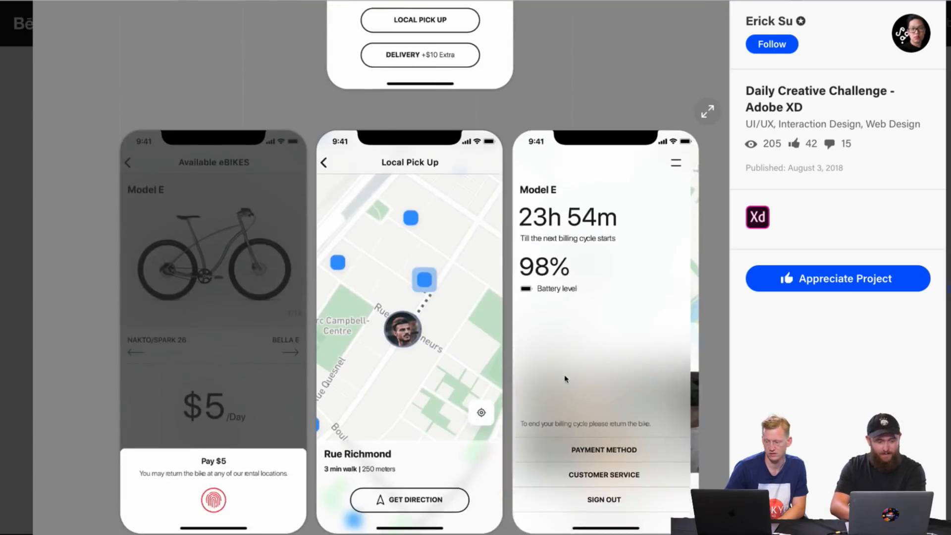
pyautogui.scroll(-1, 565, 379)
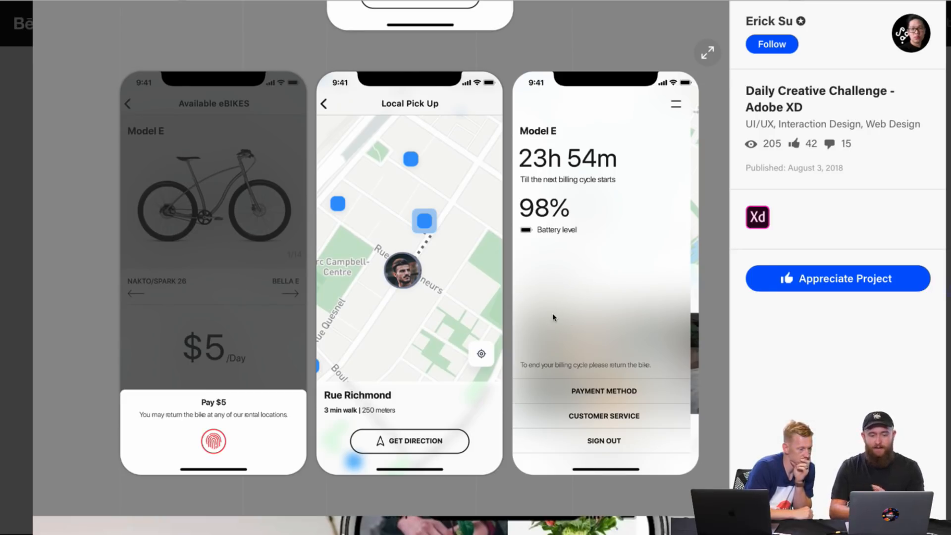
pyautogui.click(541, 170)
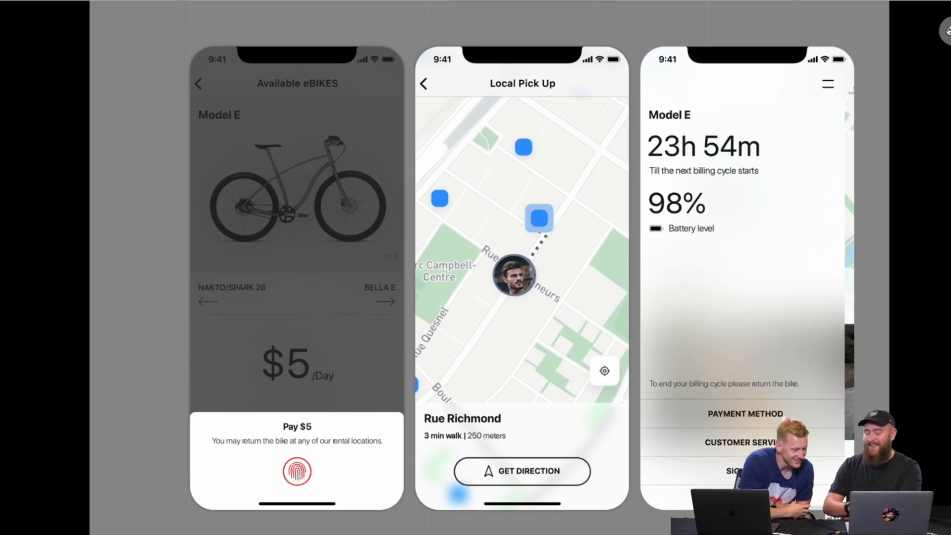
pyautogui.click(947, 30)
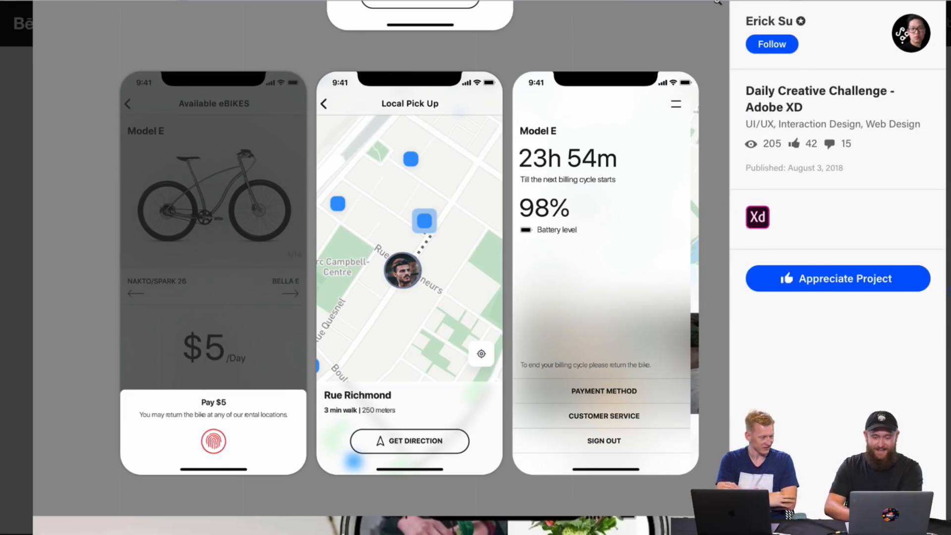
pyautogui.scroll(-2, 703, 221)
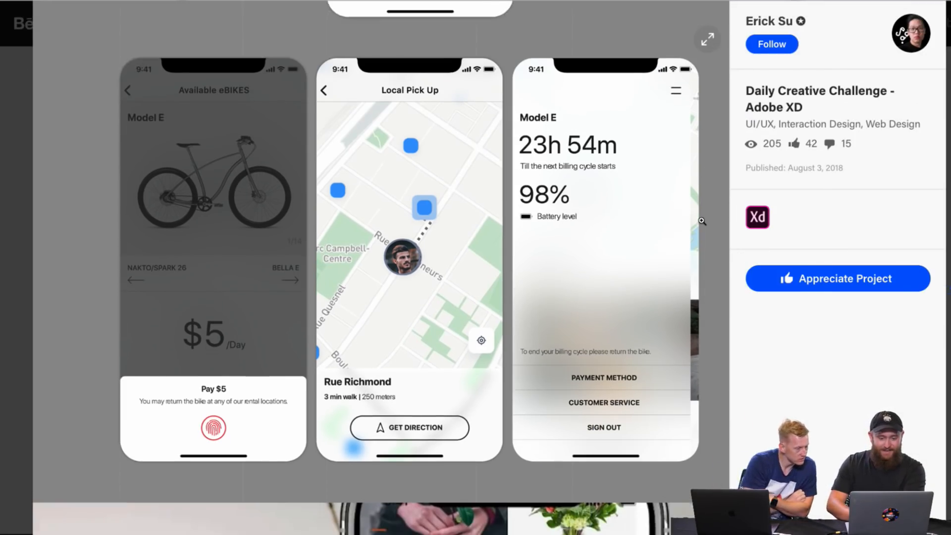
pyautogui.scroll(-5, 702, 221)
pyautogui.scroll(4, 689, 244)
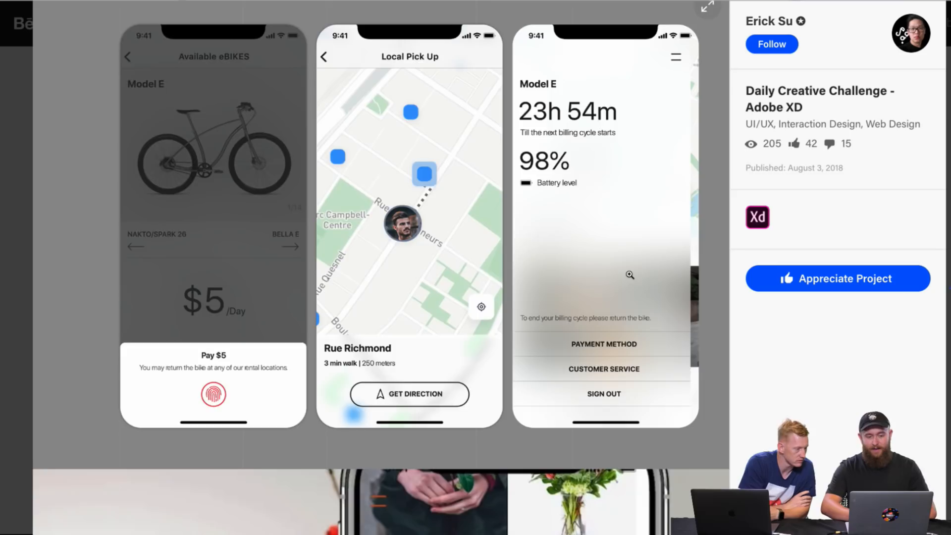
# Step: Examine the flower shop app mockups, including the bouquet price grid and the ADDISION product screen
pyautogui.scroll(-10, 630, 275)
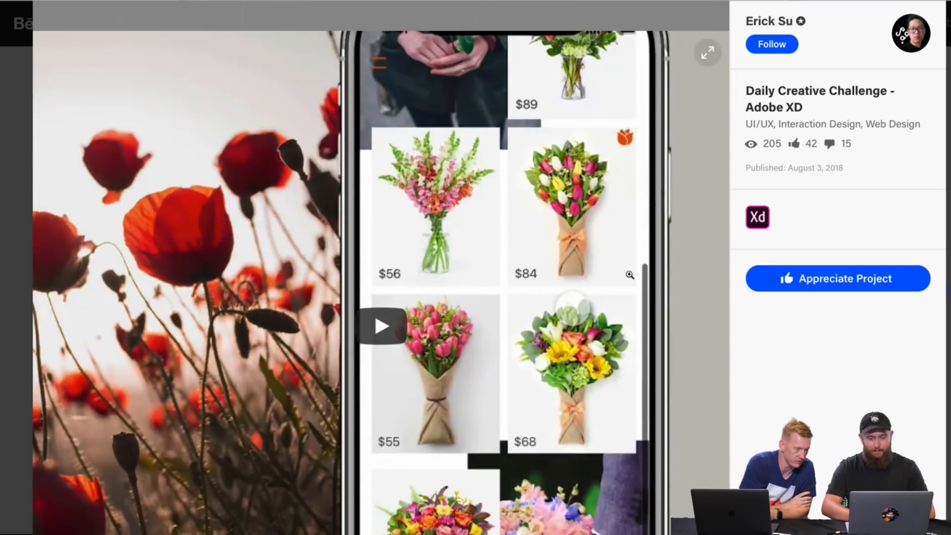
pyautogui.scroll(-15, 630, 274)
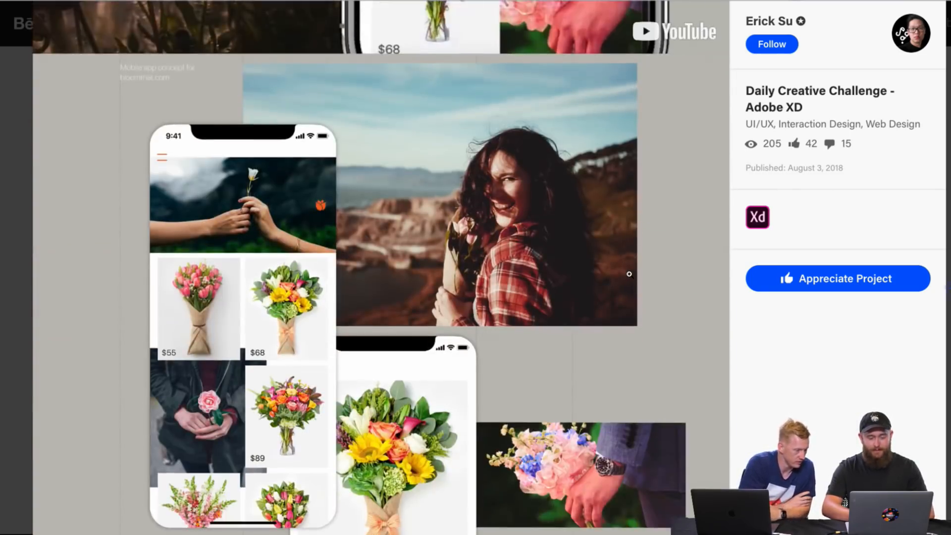
pyautogui.scroll(-12, 630, 275)
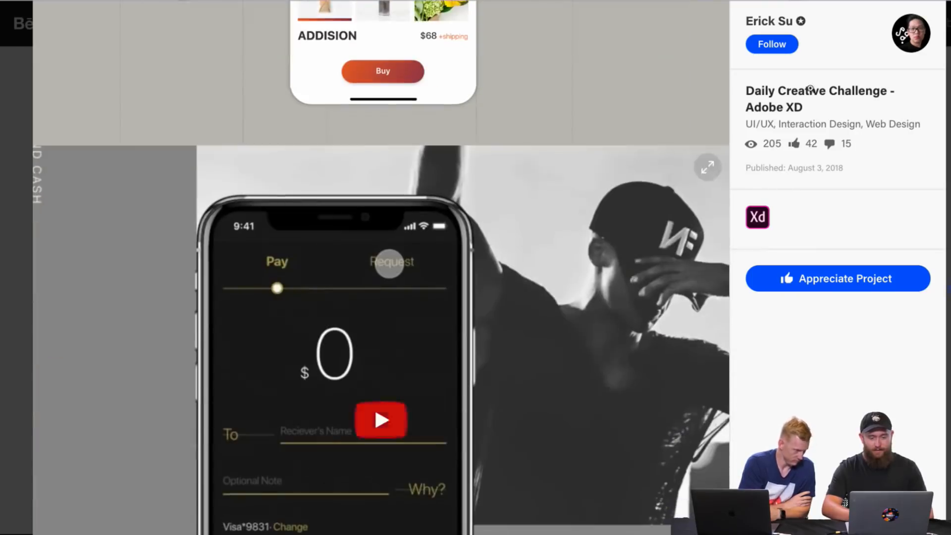
# Step: Close the Daily Creative Challenge project and look over the designer's profile details and project grid
pyautogui.click(948, 22)
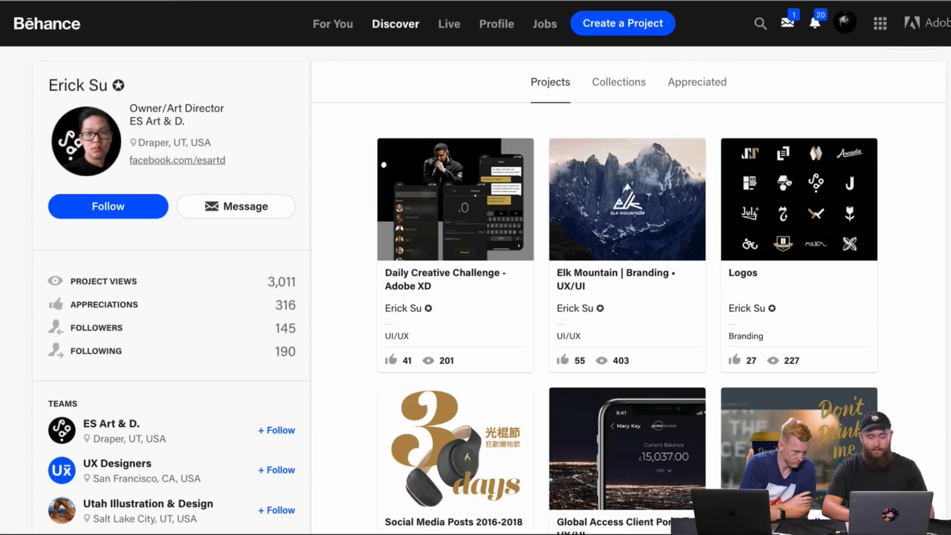
pyautogui.scroll(1, 391, 193)
pyautogui.scroll(-3, 334, 263)
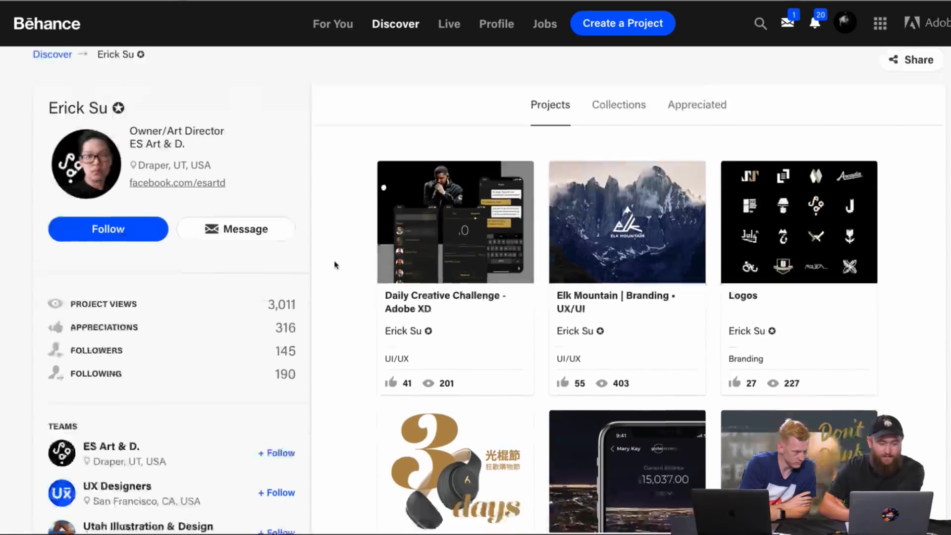
pyautogui.scroll(-10, 335, 265)
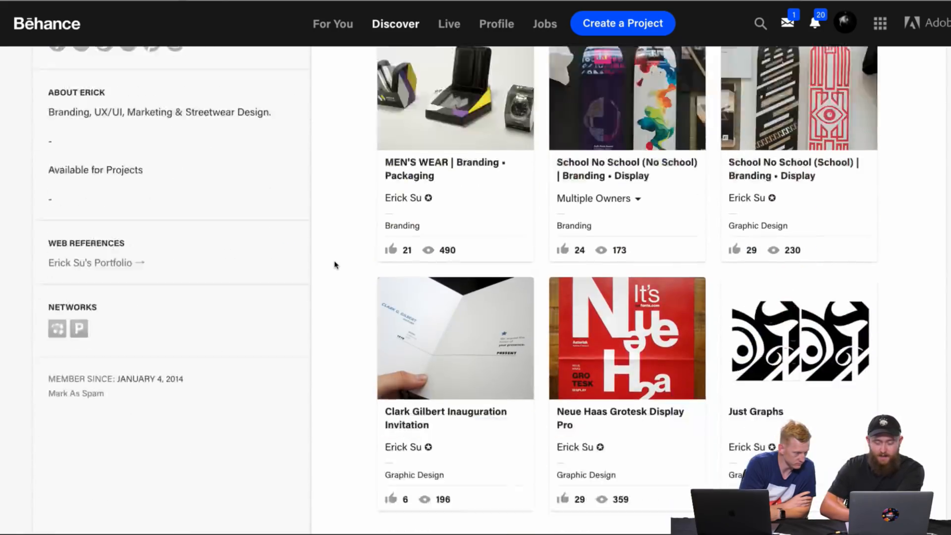
pyautogui.scroll(12, 334, 265)
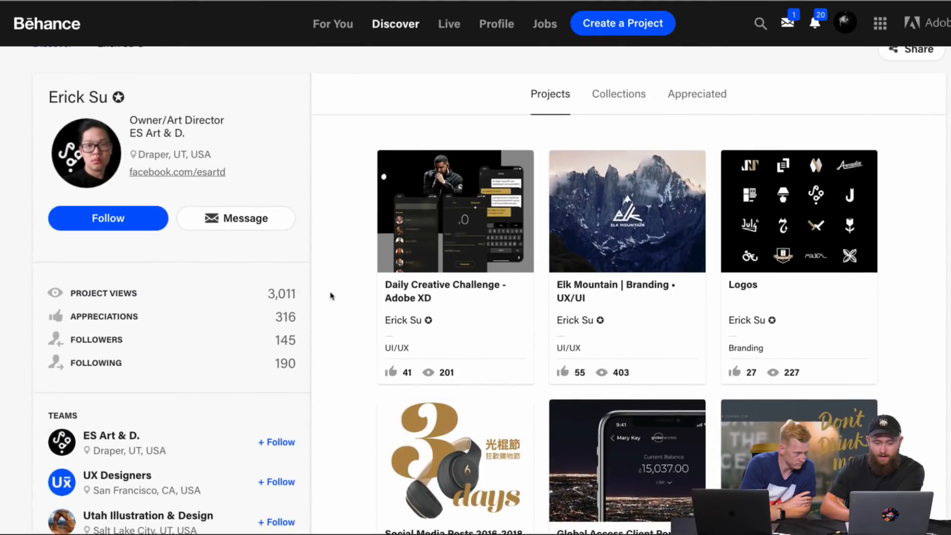
pyautogui.scroll(1, 331, 295)
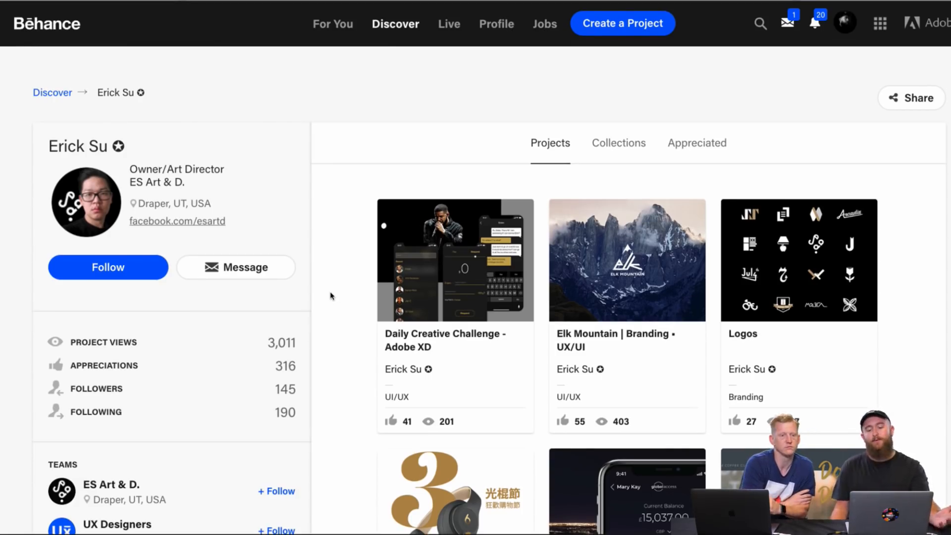
pyautogui.scroll(-6, 332, 296)
pyautogui.scroll(-3, 331, 289)
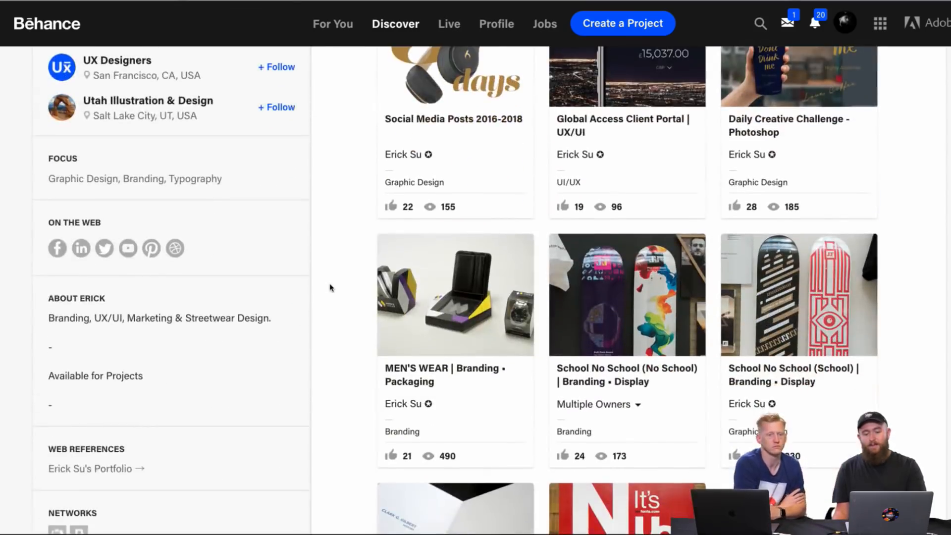
# Step: Open the Elk Mountain branding project from the designer's profile and examine the logo construction and the Tents homepage mockup
pyautogui.scroll(-4, 332, 288)
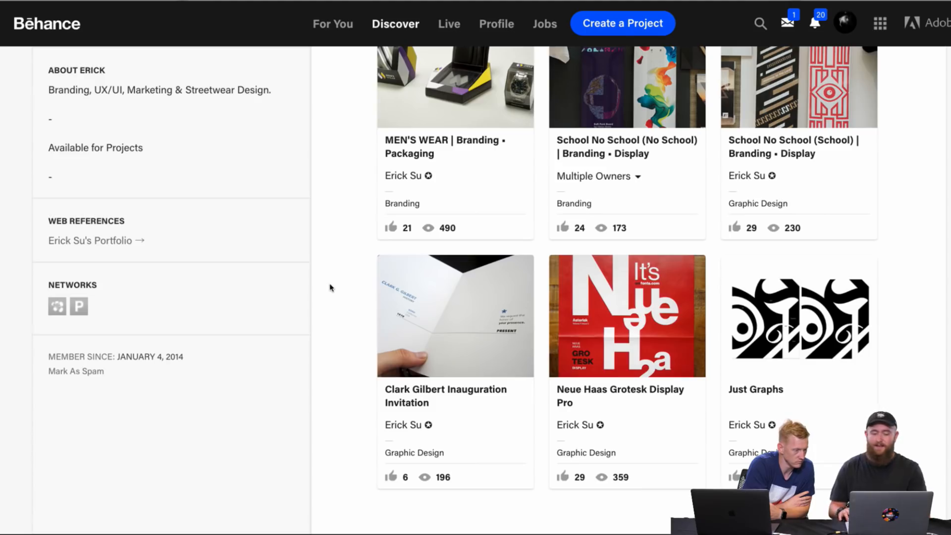
pyautogui.scroll(13, 331, 288)
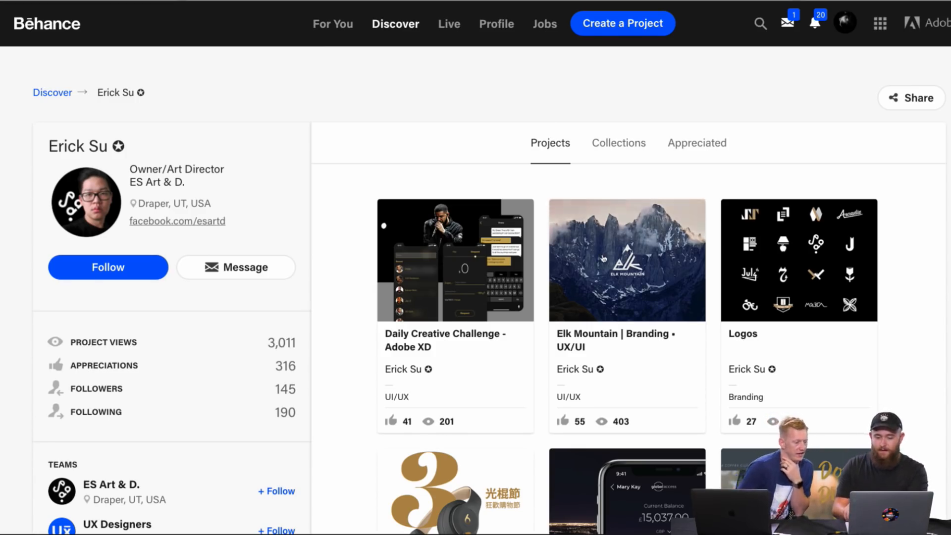
pyautogui.click(592, 273)
pyautogui.scroll(-5, 431, 283)
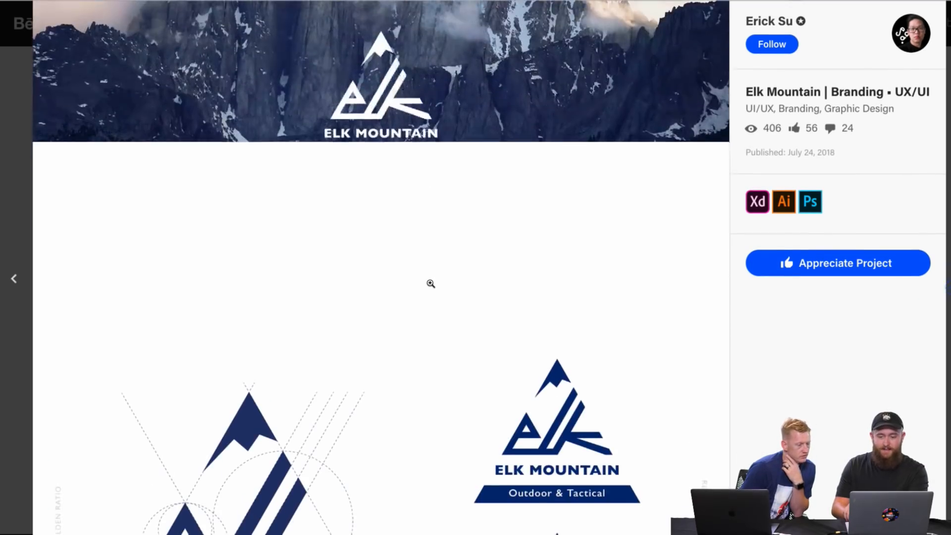
pyautogui.scroll(-10, 431, 284)
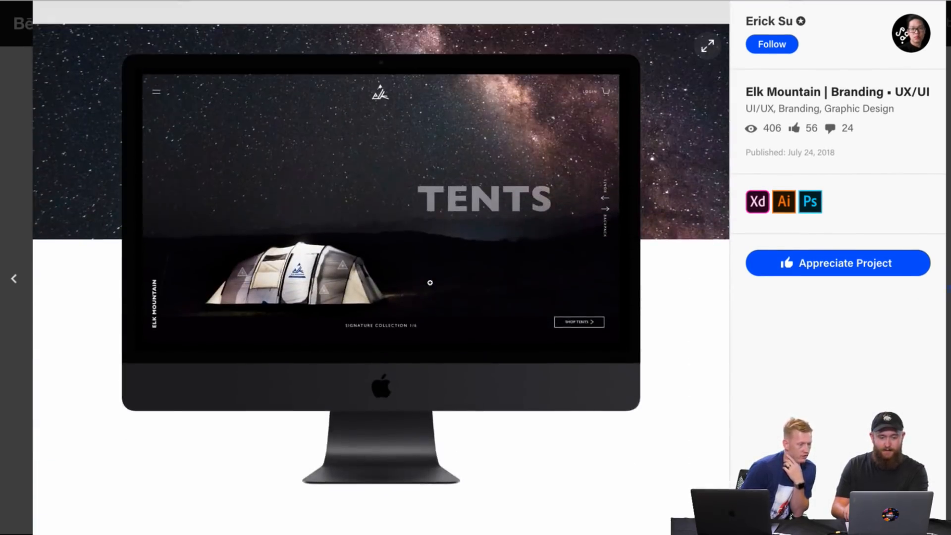
pyautogui.scroll(-10, 430, 283)
pyautogui.scroll(4, 430, 282)
pyautogui.scroll(5, 430, 282)
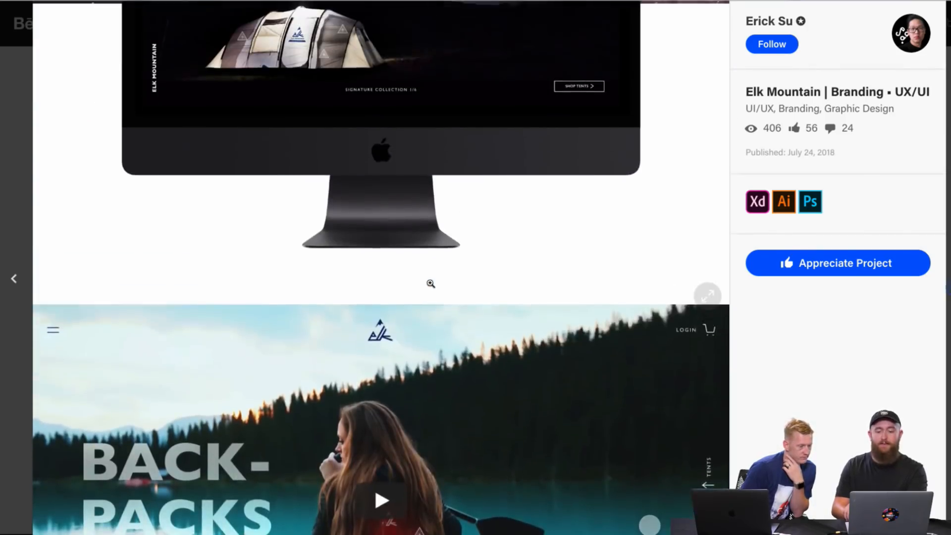
# Step: Examine the Elk Mountain Backpacks and Sleeping Bags homepage designs and the Signature Collections grid
pyautogui.scroll(-8, 430, 282)
pyautogui.scroll(-15, 430, 282)
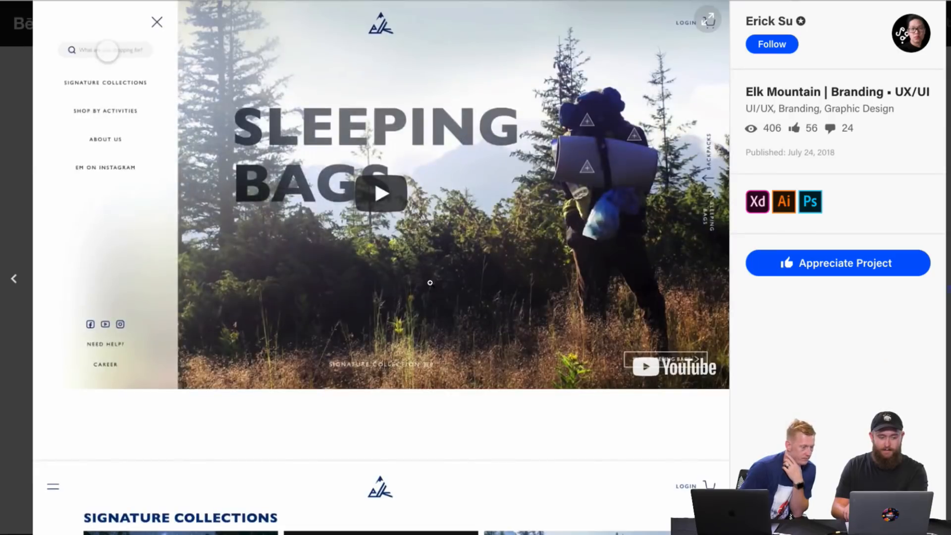
pyautogui.scroll(-5, 431, 283)
pyautogui.scroll(-2, 430, 283)
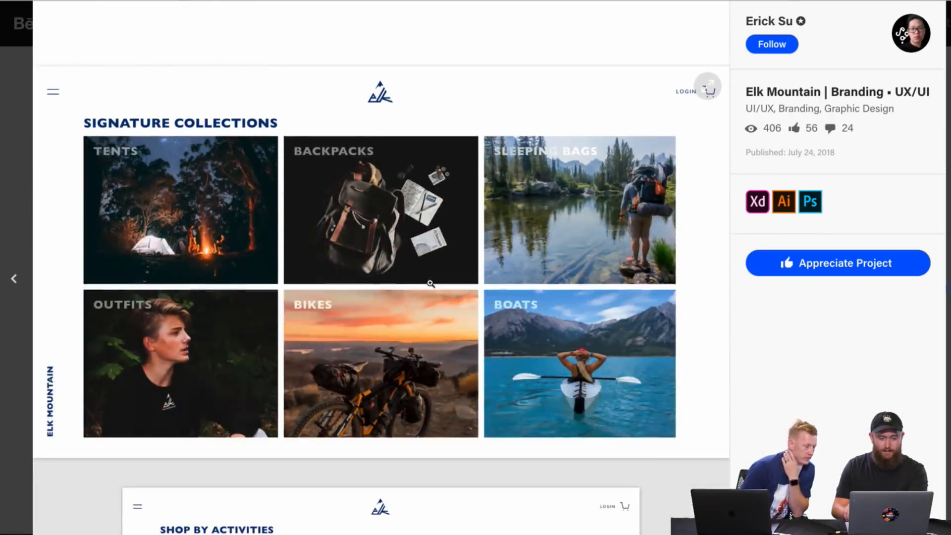
pyautogui.scroll(-7, 411, 392)
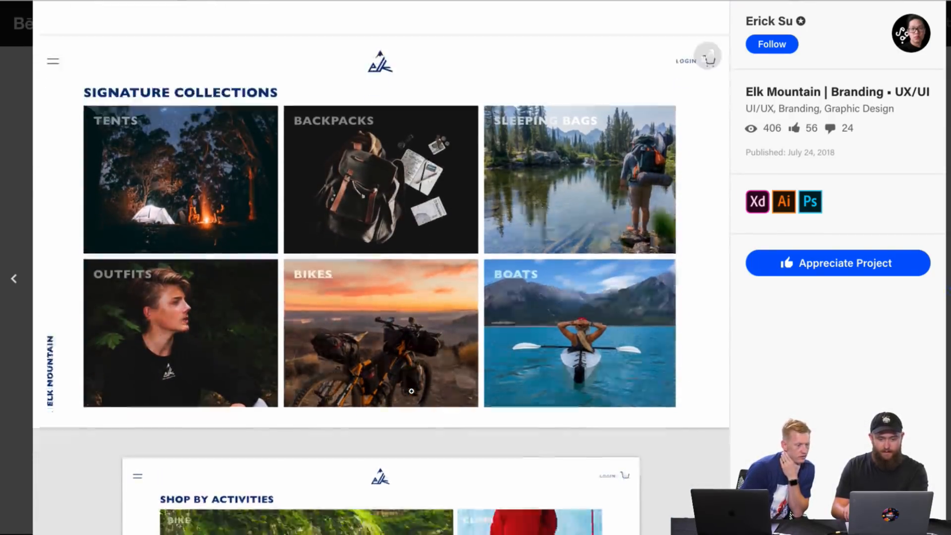
# Step: Examine the Shop by Activities grid, the #ElkMount photo gallery and the brand photo of the two seated models
pyautogui.scroll(-3, 411, 392)
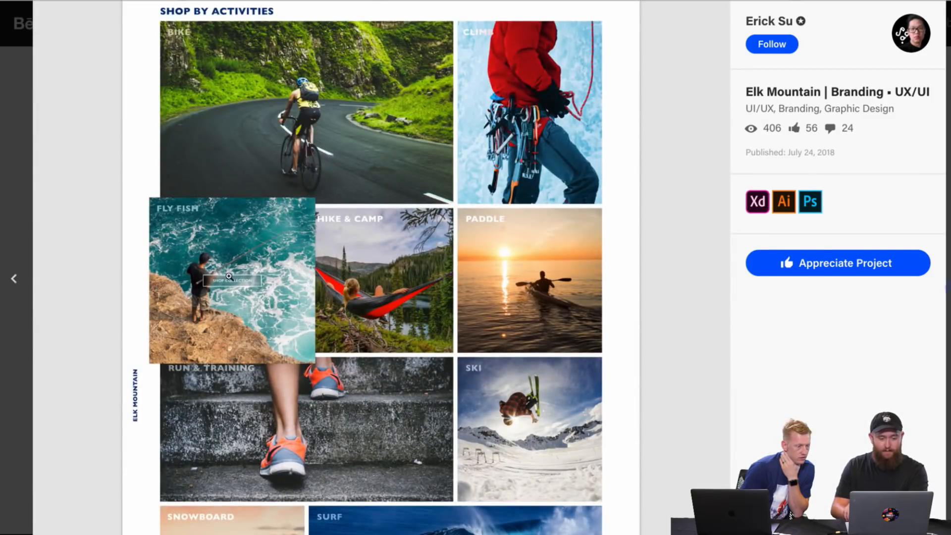
pyautogui.scroll(-13, 222, 348)
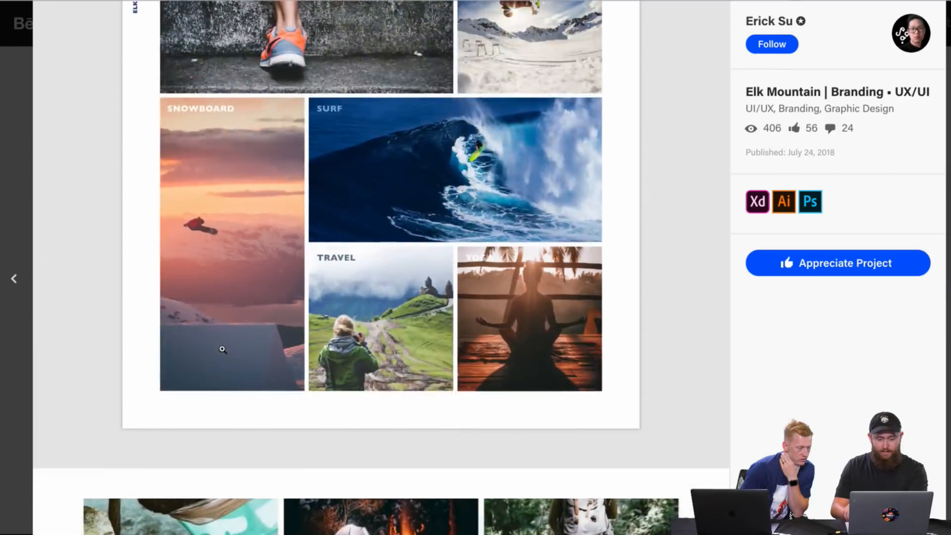
pyautogui.scroll(-4, 222, 348)
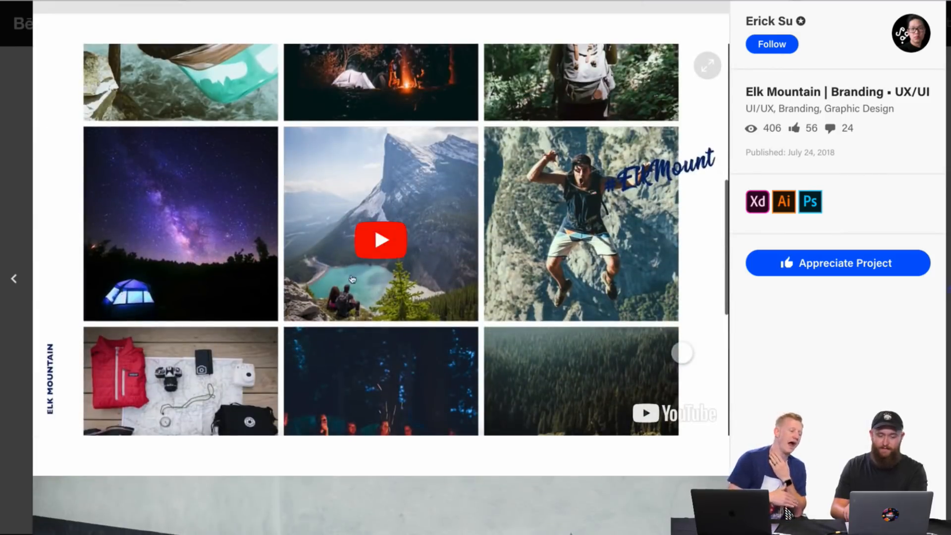
pyautogui.scroll(-8, 378, 299)
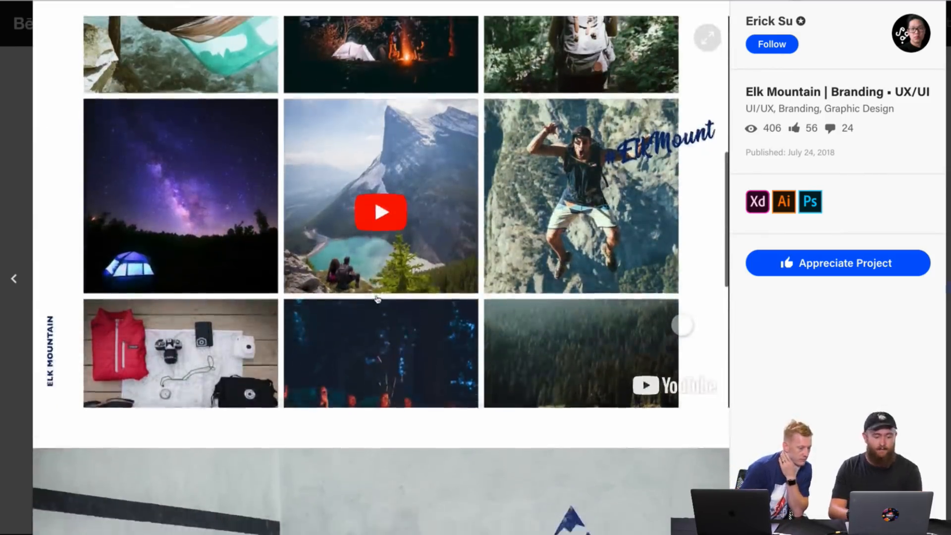
pyautogui.scroll(-6, 378, 299)
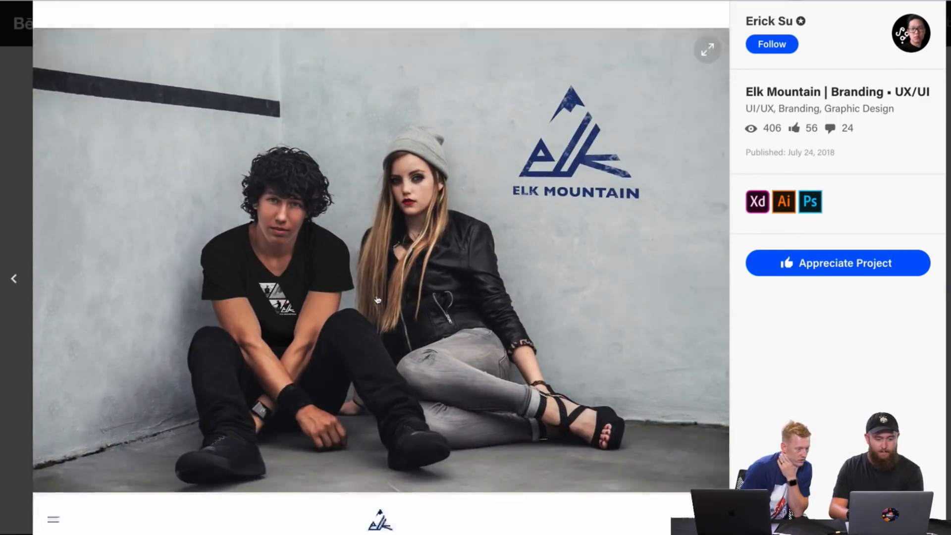
# Step: Examine the Outfits T-shirt listing and the EM Heart product page, continuing to the end of the Elk Mountain project
pyautogui.scroll(-12, 378, 299)
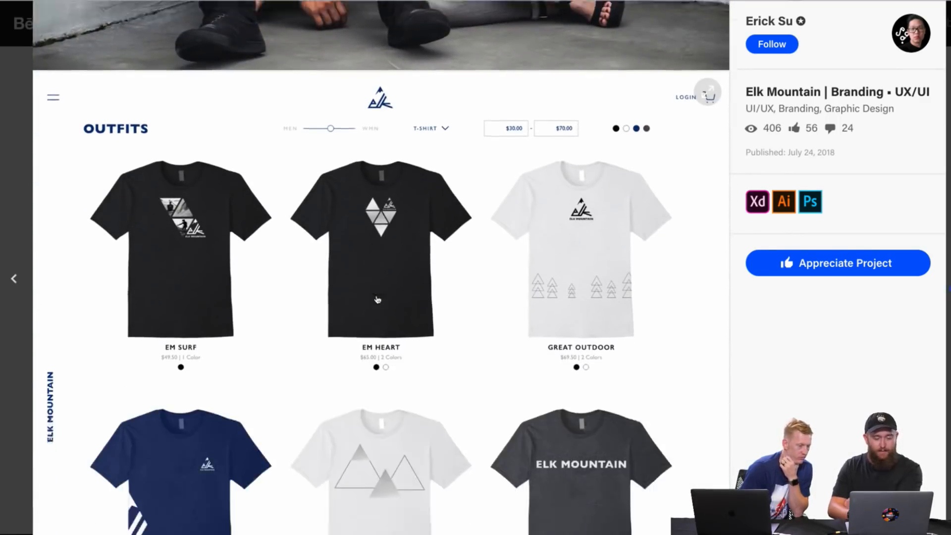
pyautogui.scroll(-3, 378, 299)
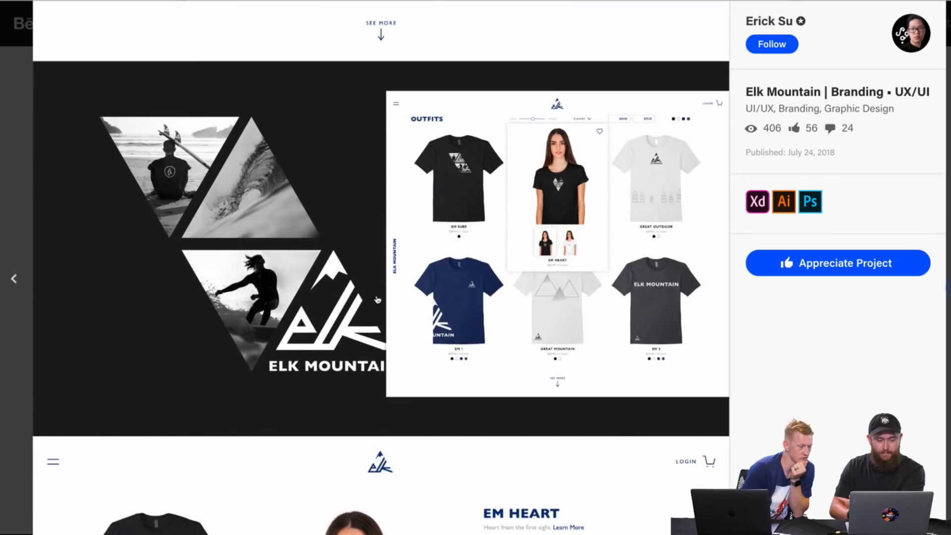
pyautogui.scroll(9, 377, 299)
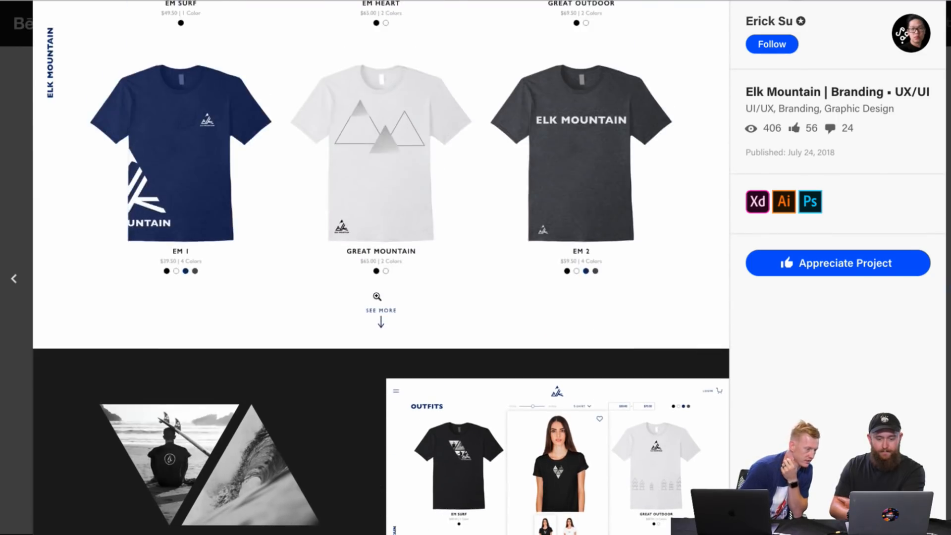
pyautogui.scroll(-20, 376, 295)
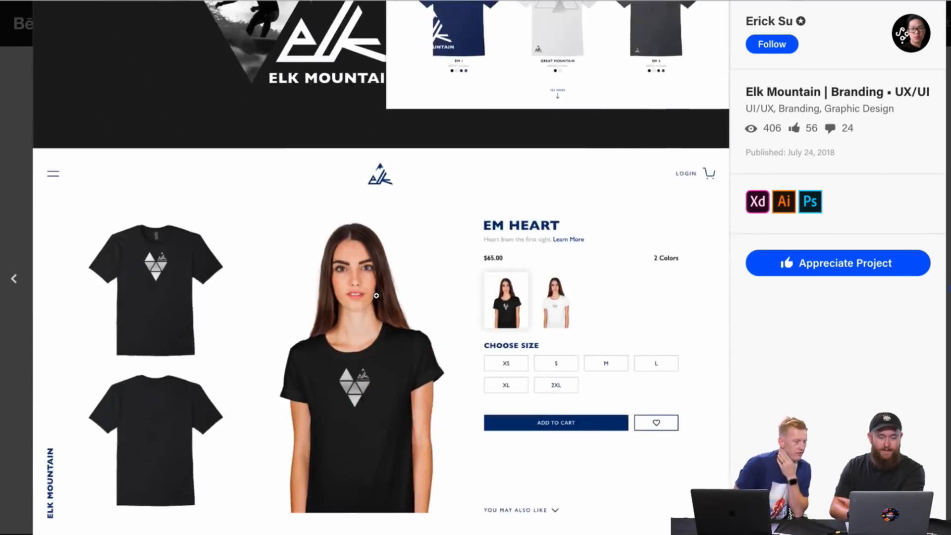
pyautogui.scroll(-15, 377, 296)
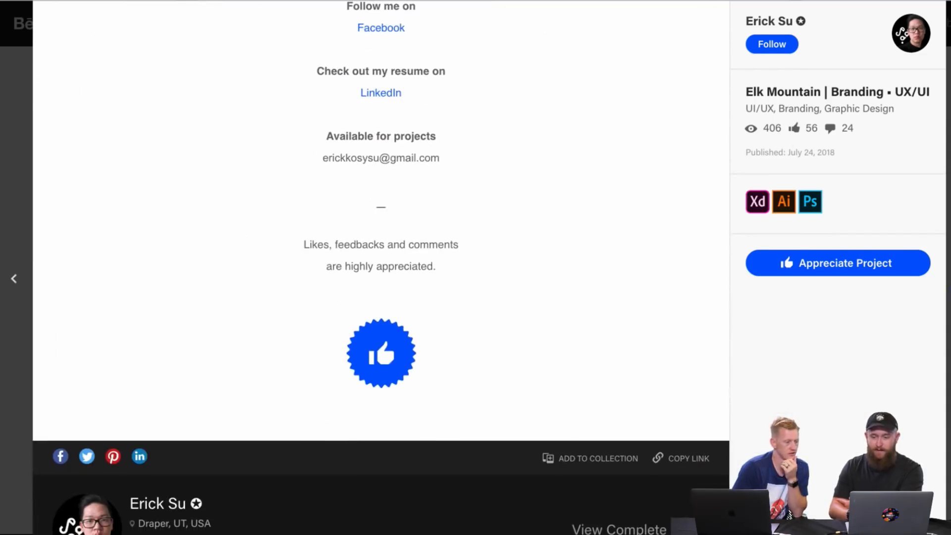
# Step: Close the Elk Mountain project and look over the designer's project grid again
pyautogui.press('Escape')
pyautogui.scroll(-5, 587, 163)
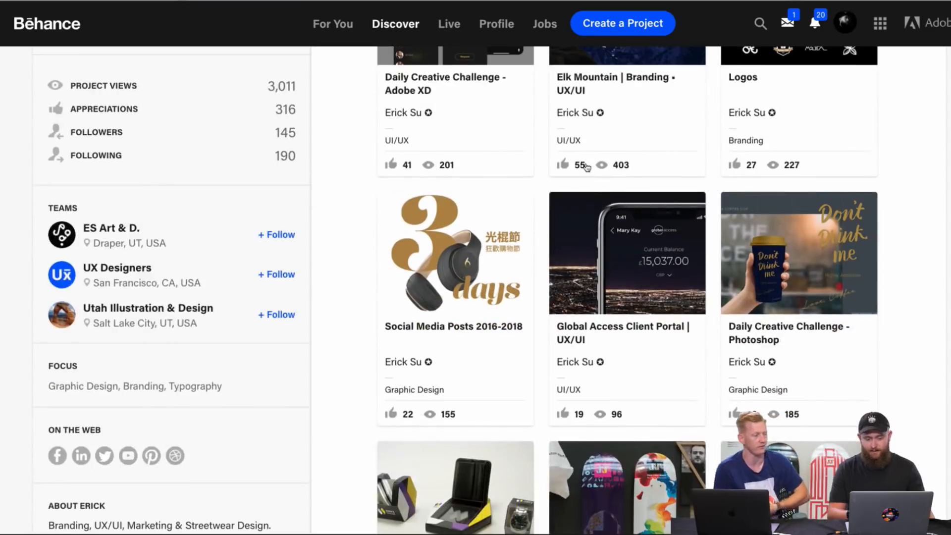
pyautogui.scroll(-3, 586, 166)
pyautogui.scroll(8, 586, 167)
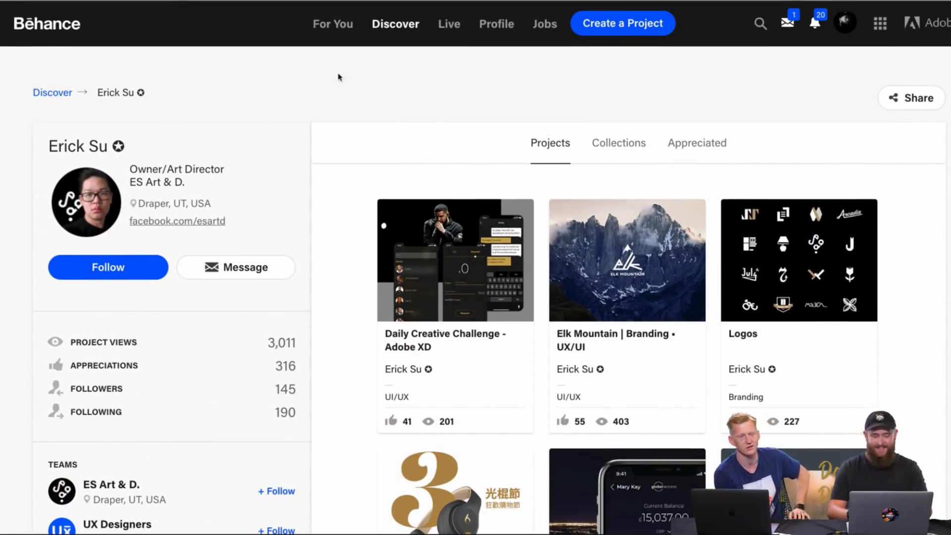
# Step: Switch to the next designer's already open Behance profile and look over the profile details and full project grid
pyautogui.moveTo(44, 37)
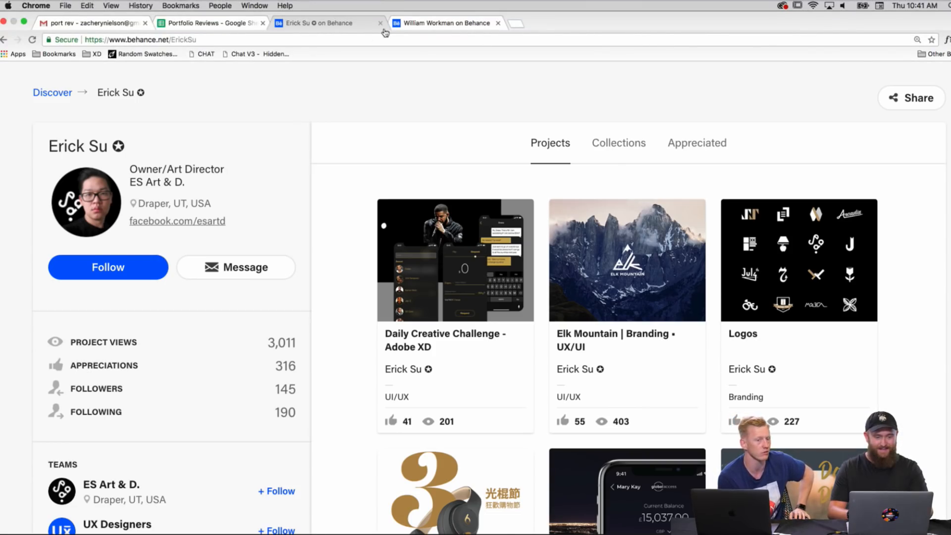
pyautogui.click(423, 27)
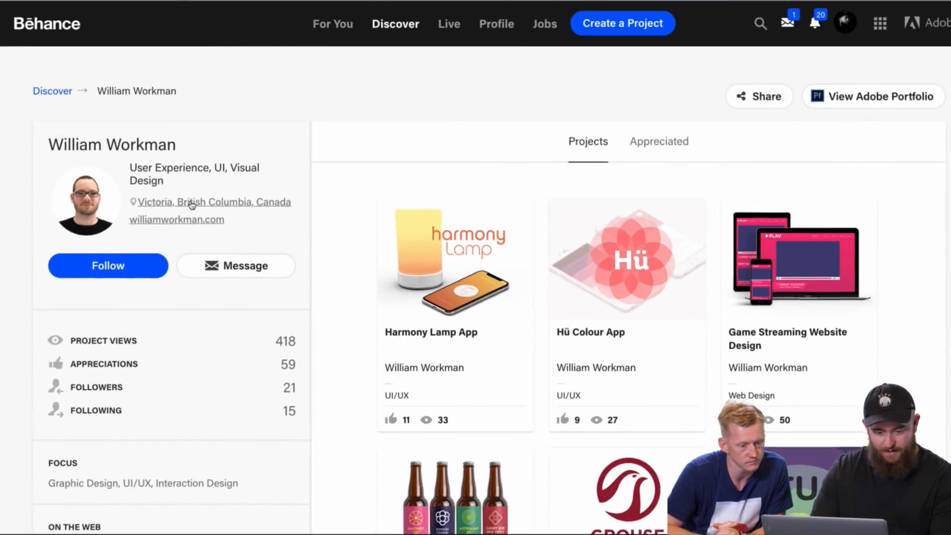
pyautogui.scroll(-4, 192, 205)
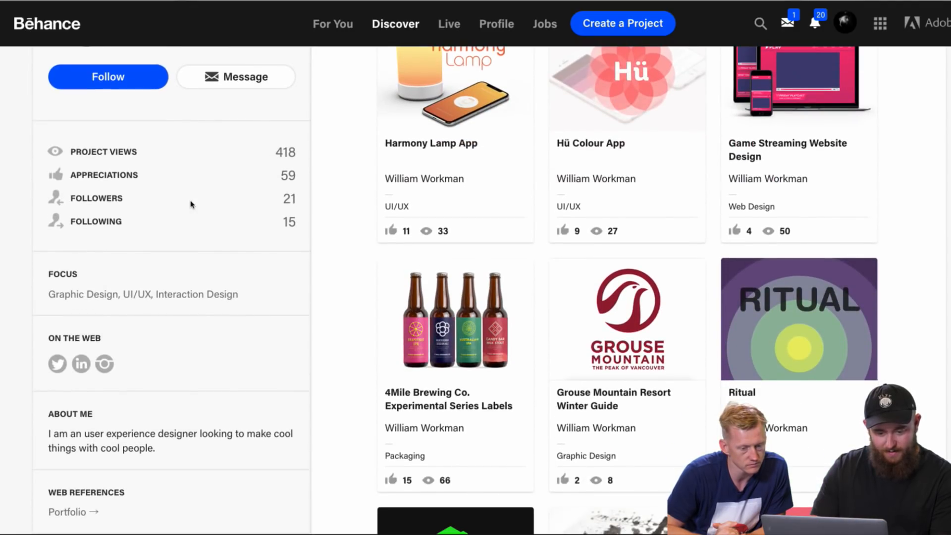
pyautogui.scroll(-10, 208, 269)
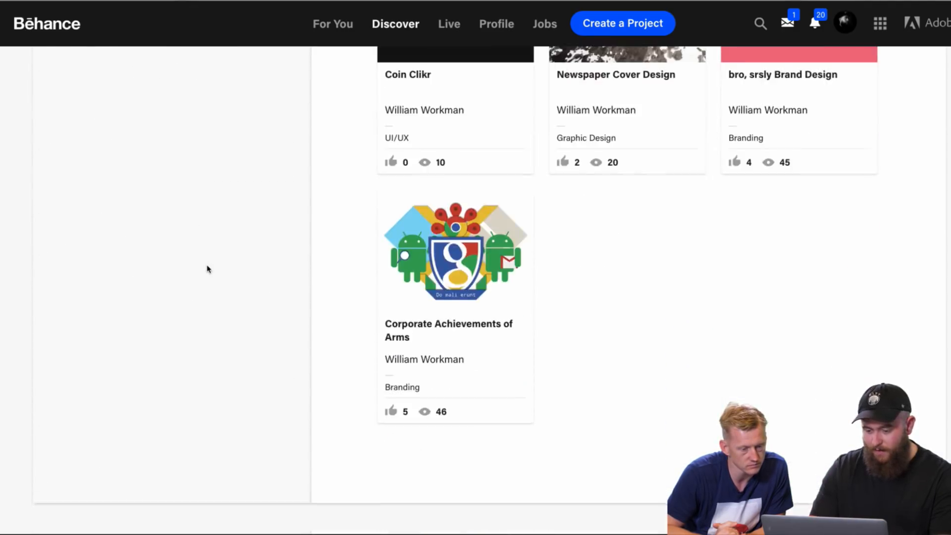
pyautogui.scroll(14, 207, 269)
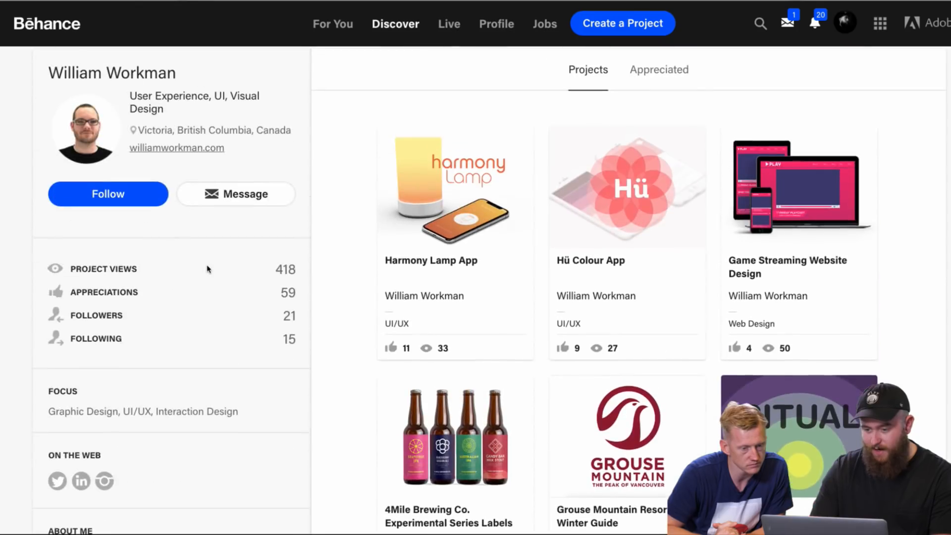
pyautogui.scroll(2, 207, 270)
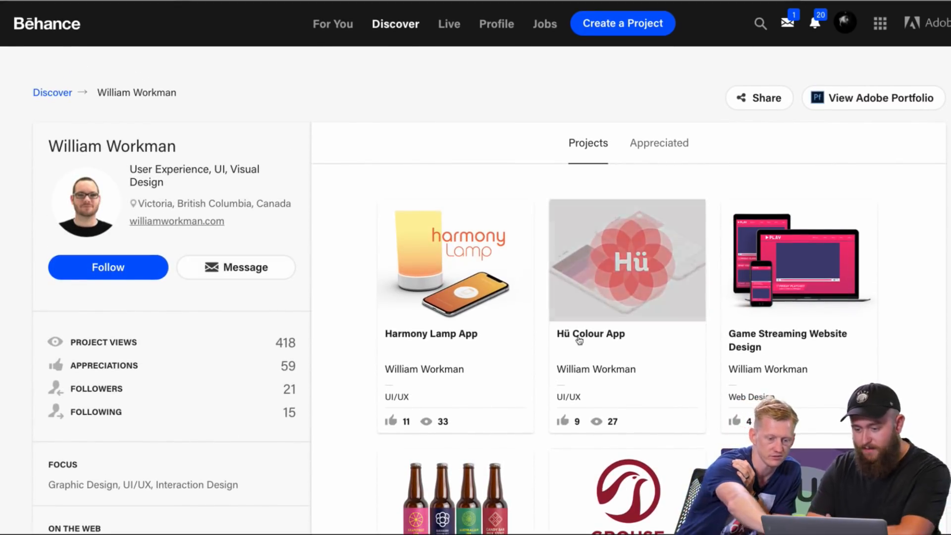
# Step: Open the Hü Colour App project and examine its Pantone cover, Queen Elizabeth Rose screen and colour palette mockups
pyautogui.click(629, 313)
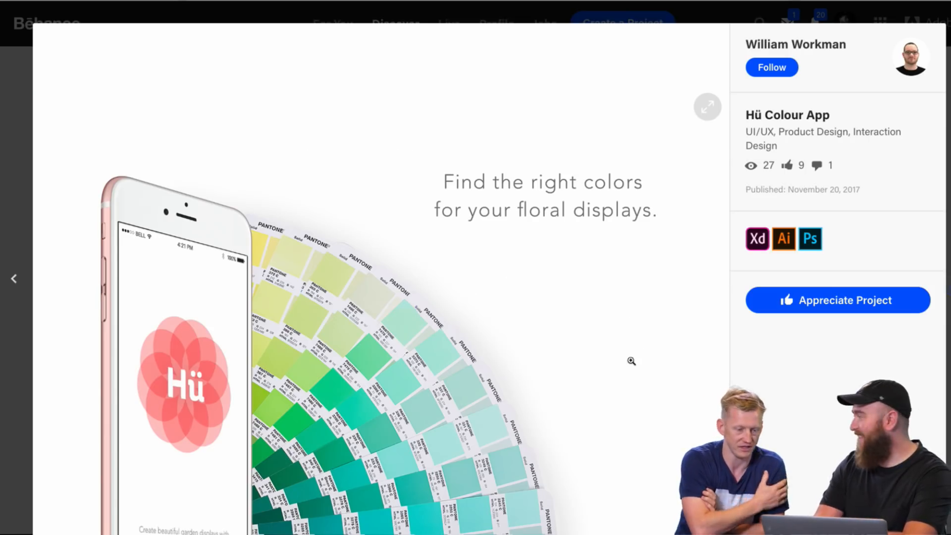
pyautogui.scroll(-2, 609, 337)
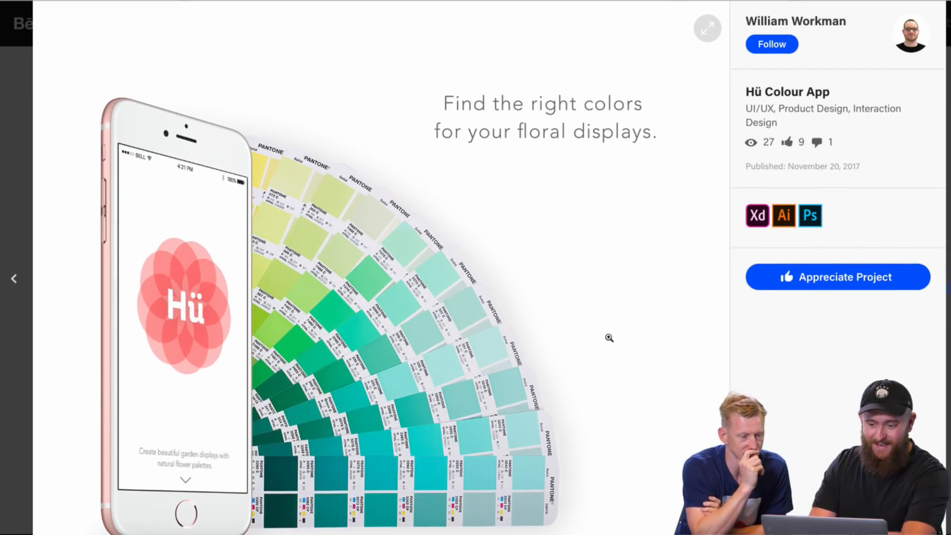
pyautogui.scroll(-7, 609, 338)
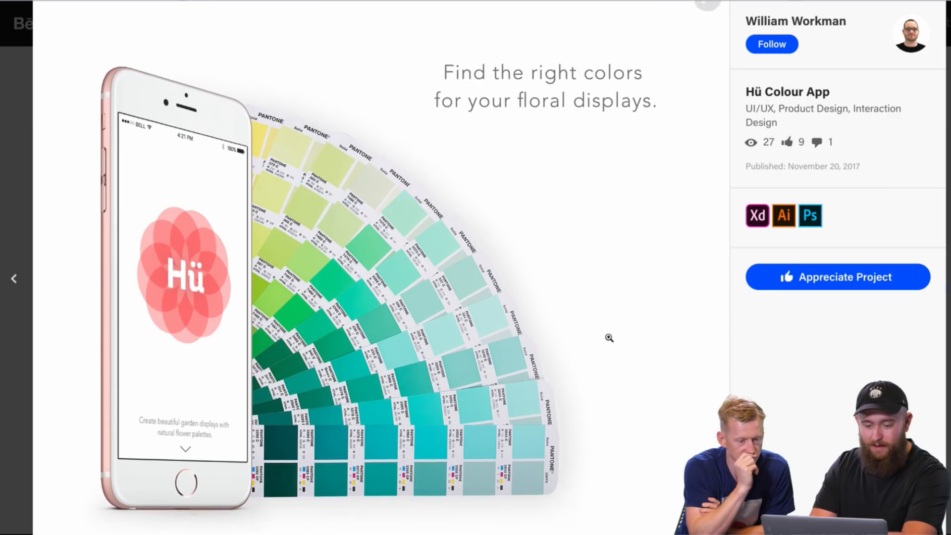
pyautogui.scroll(-5, 610, 338)
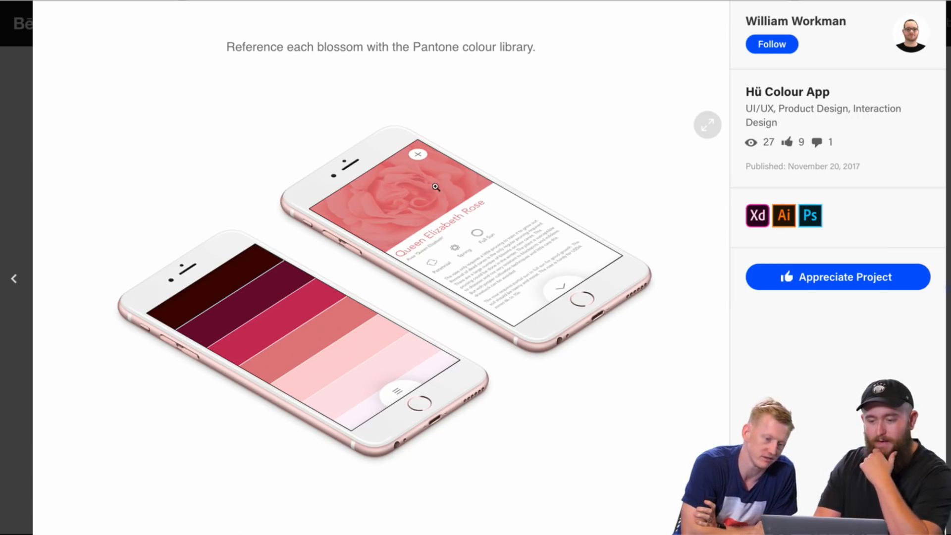
pyautogui.scroll(-5, 485, 155)
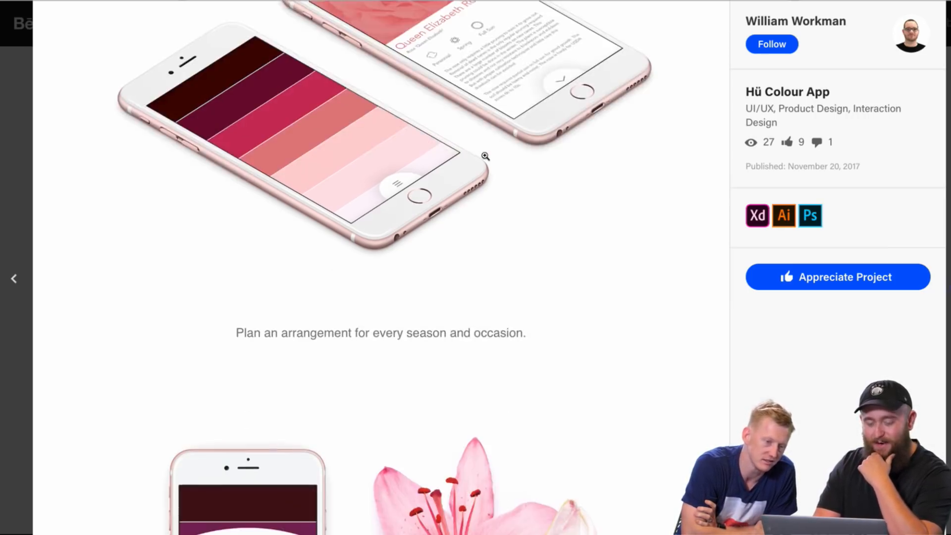
pyautogui.scroll(-5, 486, 155)
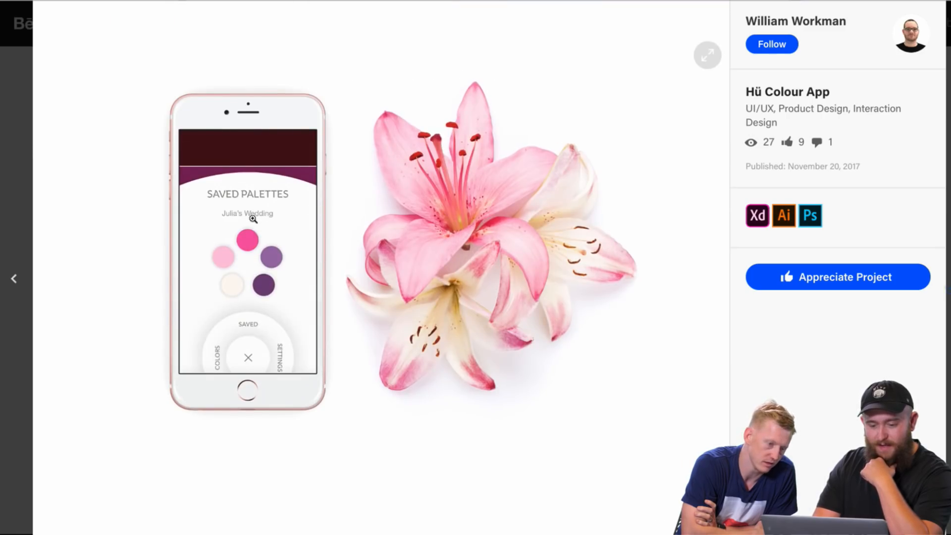
# Step: View the Saved Palettes mockup enlarged, return to the project page and check the rest of the Hü Colour App project
pyautogui.click(251, 257)
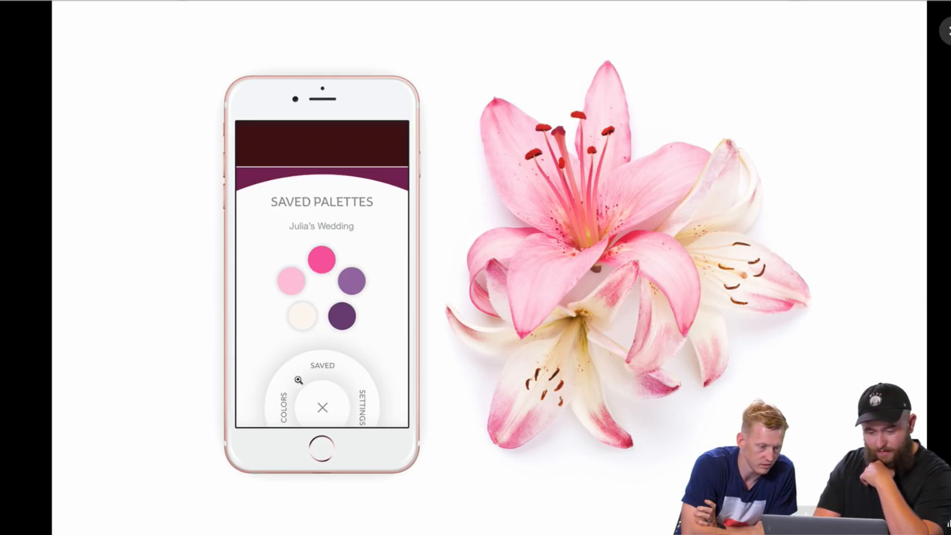
pyautogui.click(945, 31)
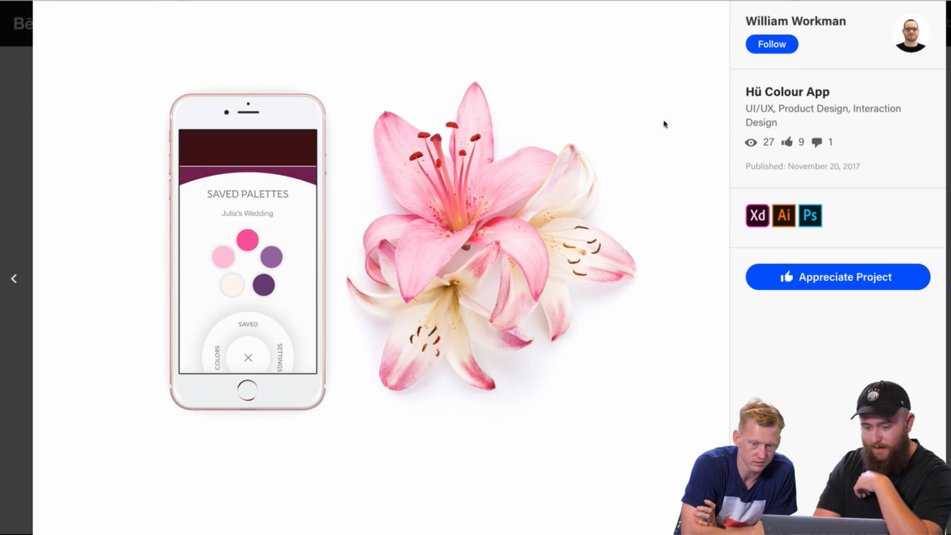
pyautogui.scroll(-4, 362, 331)
pyautogui.scroll(4, 362, 331)
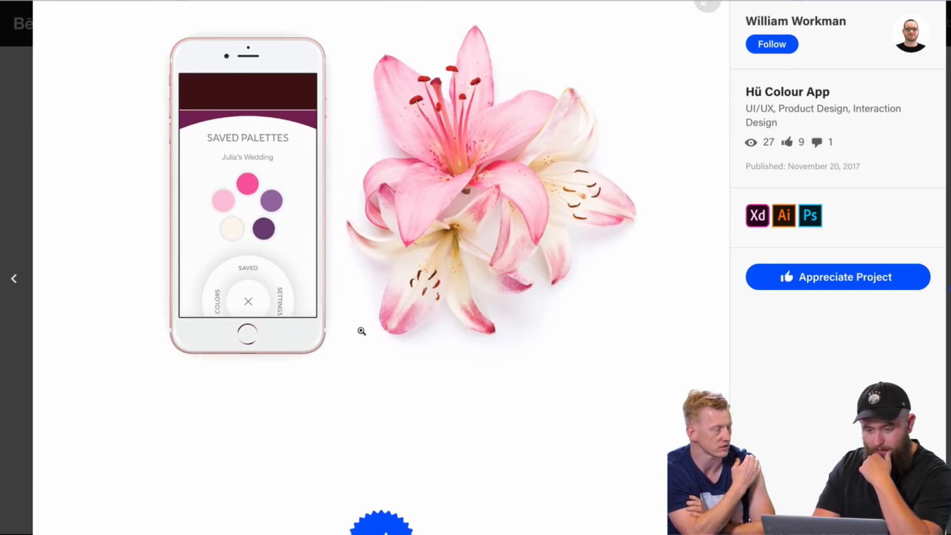
# Step: Enlarge the Saved Palettes mockup again, return to the project page and compare it with the Queen Elizabeth Rose and colour palette mockups
pyautogui.click(320, 320)
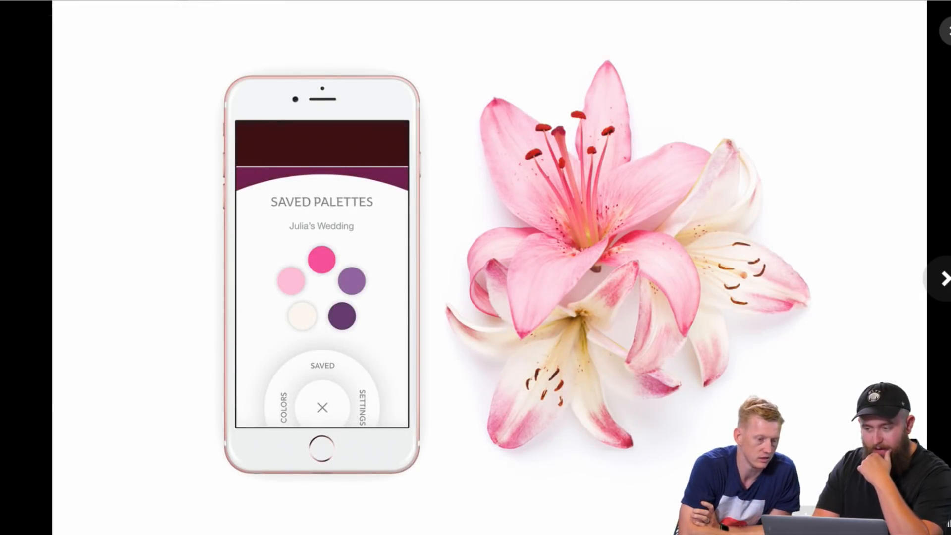
pyautogui.press('Escape')
pyautogui.scroll(5, 551, 197)
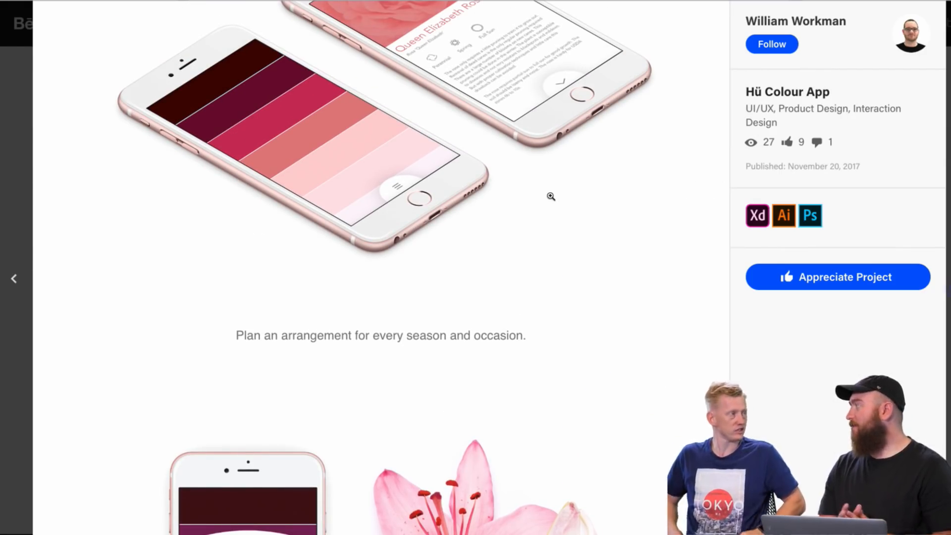
pyautogui.scroll(-3, 551, 197)
pyautogui.scroll(5, 551, 197)
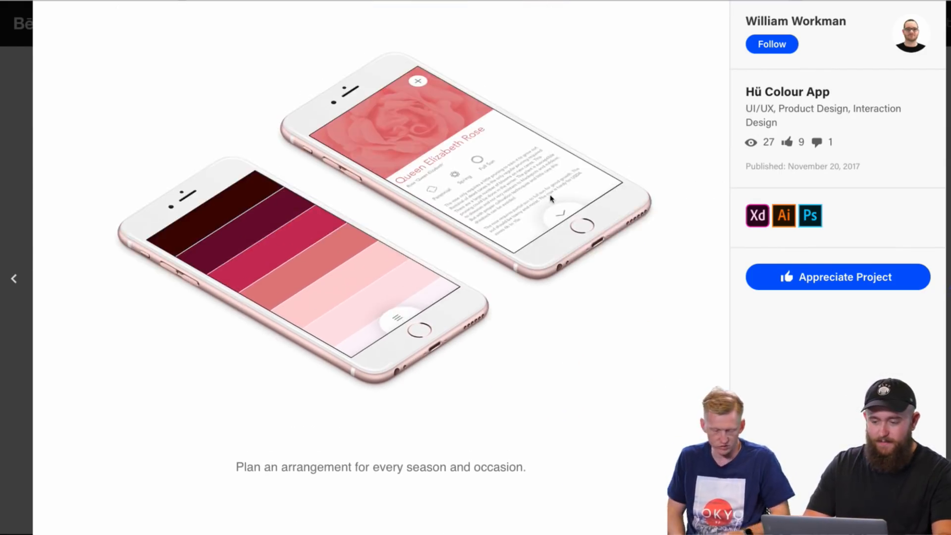
pyautogui.scroll(-6, 551, 197)
pyautogui.scroll(-1, 551, 197)
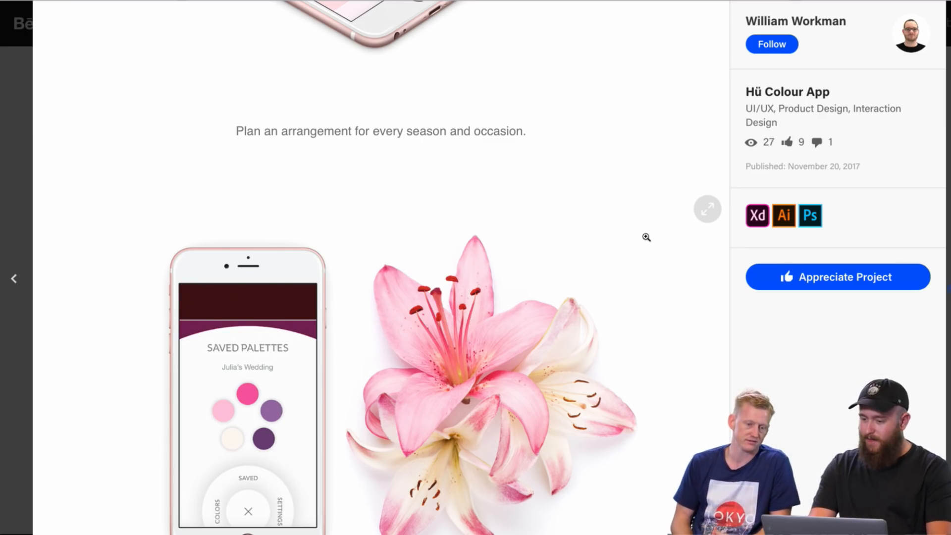
pyautogui.scroll(-3, 647, 238)
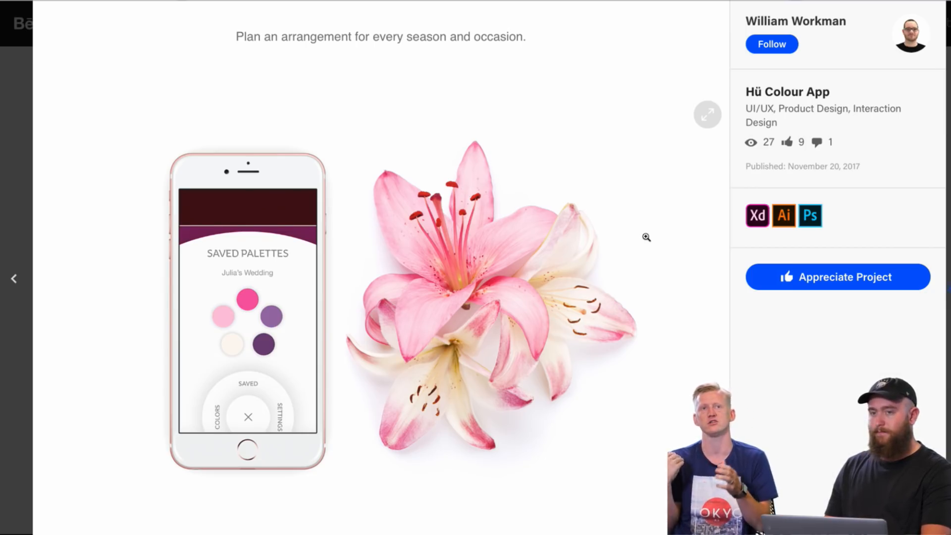
pyautogui.scroll(10, 647, 238)
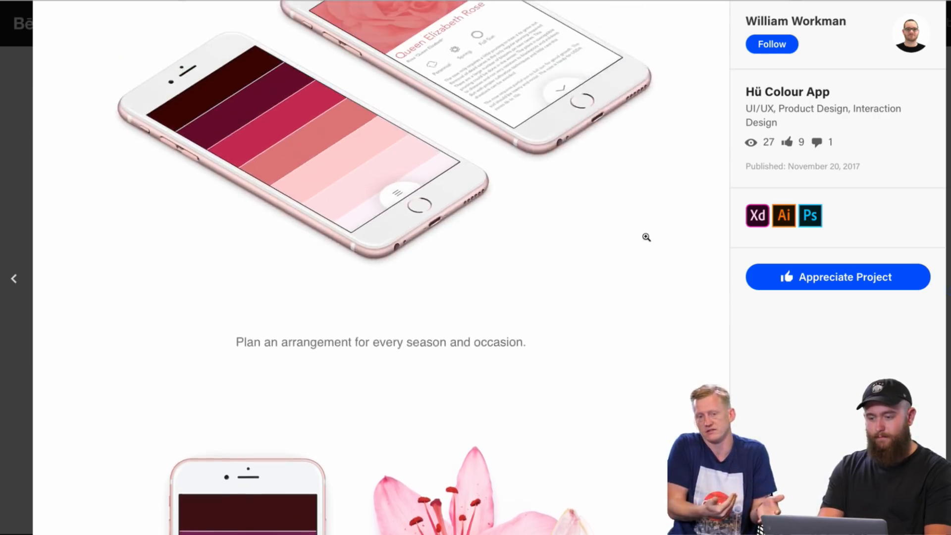
# Step: Close the Hü Colour App project and open the Game Streaming Website Design project from the designer's project grid
pyautogui.press('Escape')
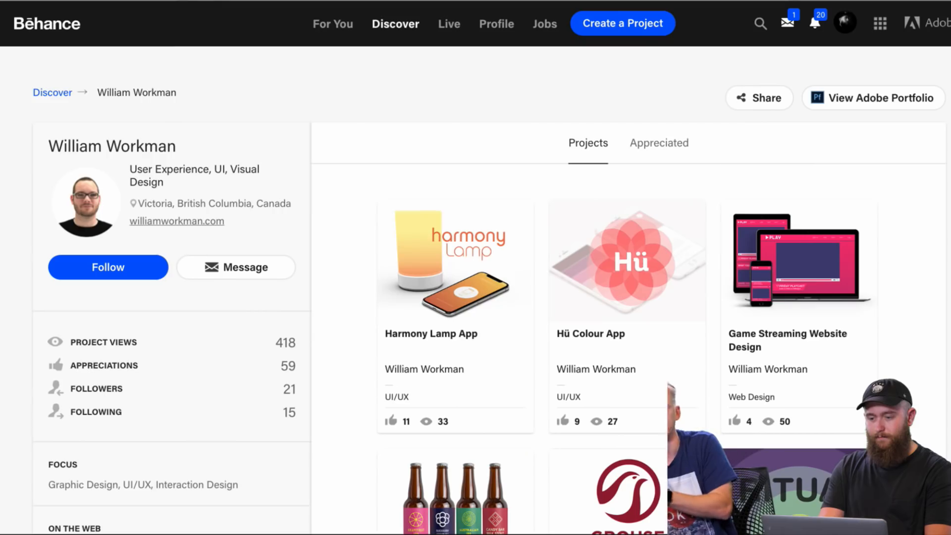
pyautogui.scroll(-2, 339, 243)
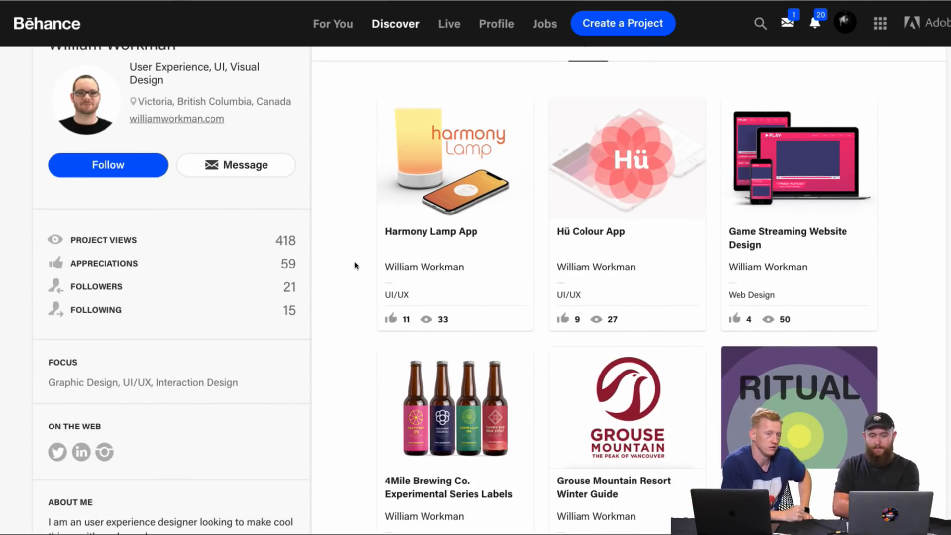
pyautogui.click(831, 174)
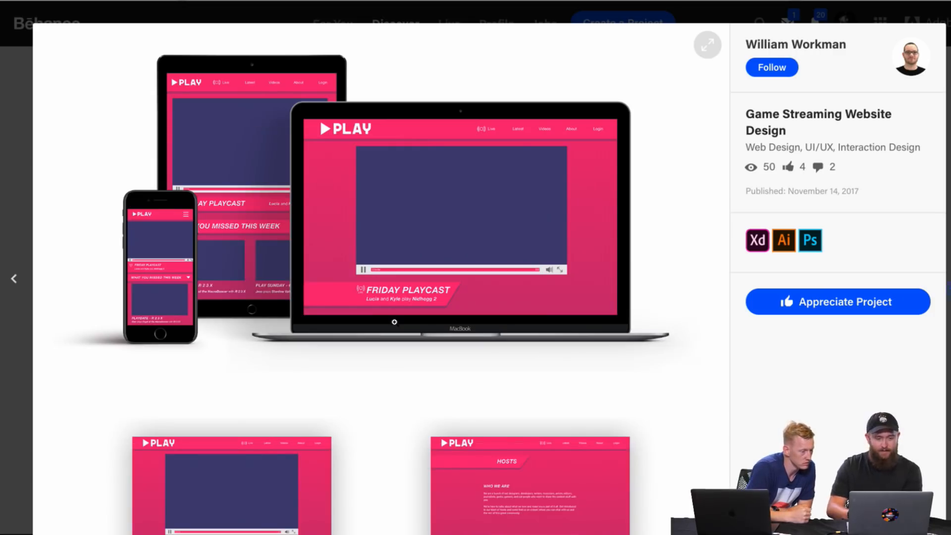
# Step: Look through the Game Streaming Website Design project, from the full-page PLAY layouts to the phone mockups and closing description
pyautogui.scroll(-6, 382, 385)
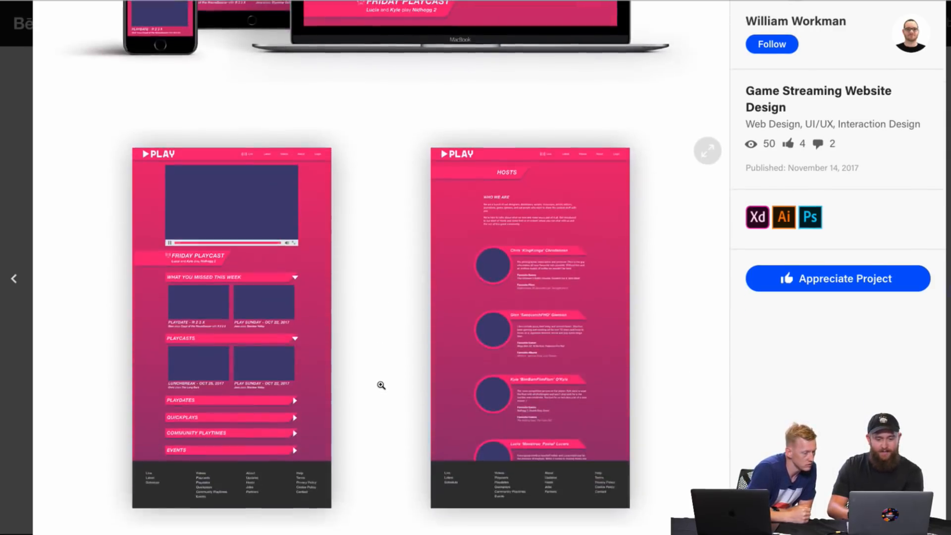
pyautogui.scroll(1, 381, 385)
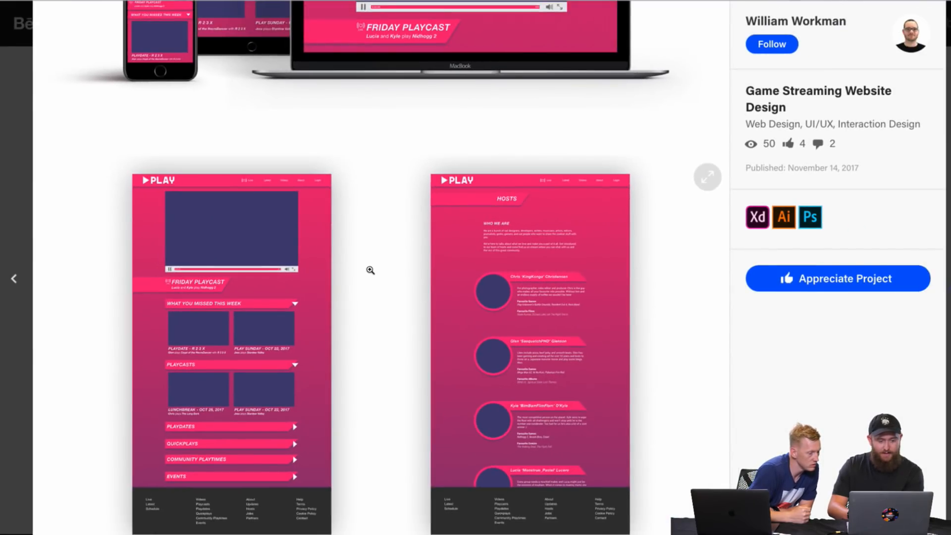
pyautogui.scroll(-2, 371, 270)
pyautogui.scroll(-10, 440, 344)
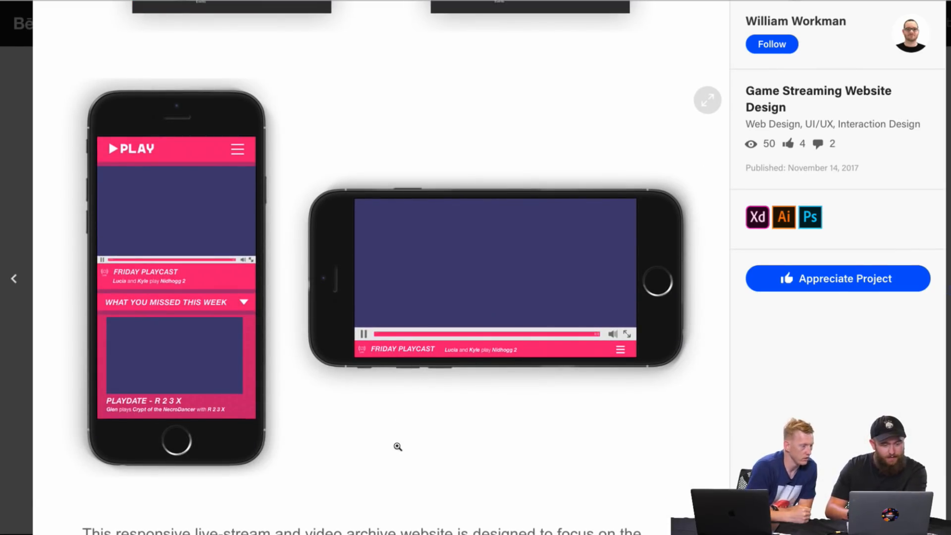
pyautogui.scroll(-3, 331, 405)
pyautogui.scroll(10, 331, 405)
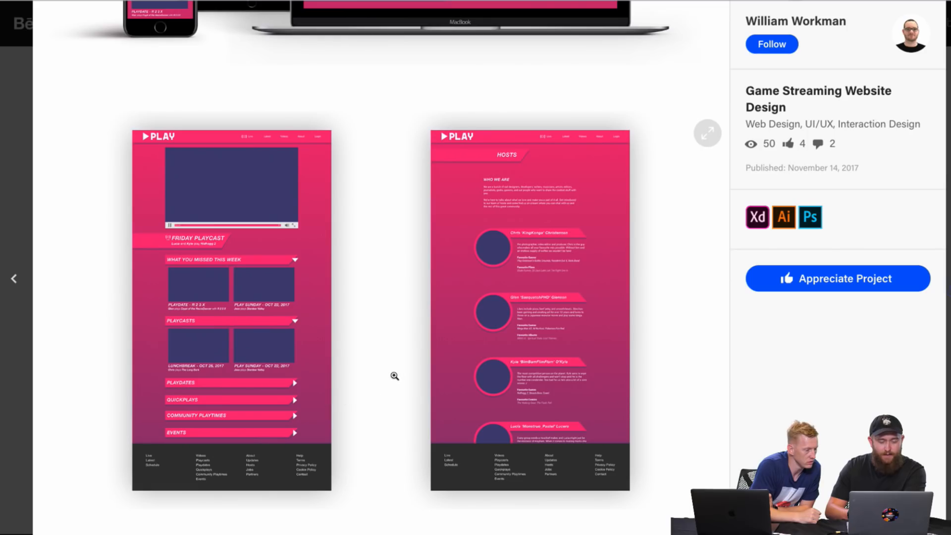
pyautogui.scroll(-10, 390, 379)
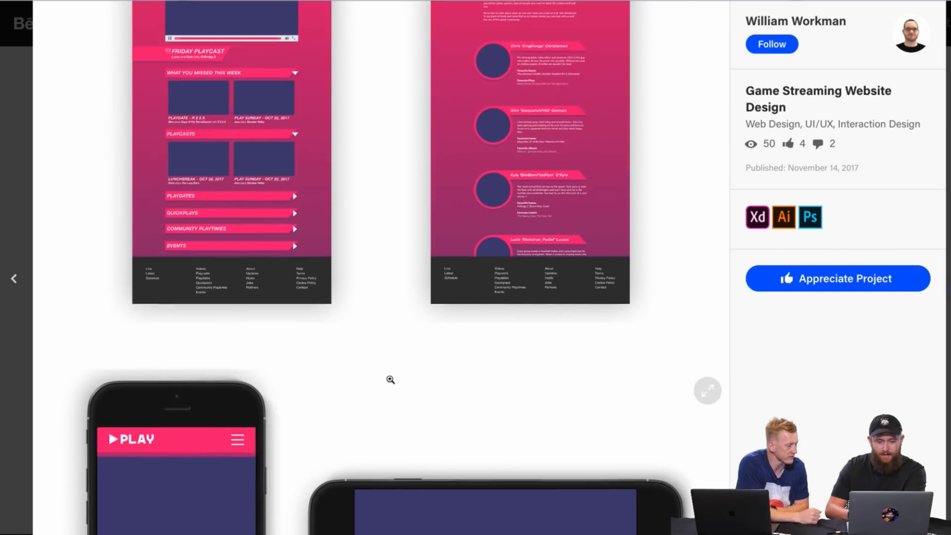
pyautogui.scroll(-3, 390, 382)
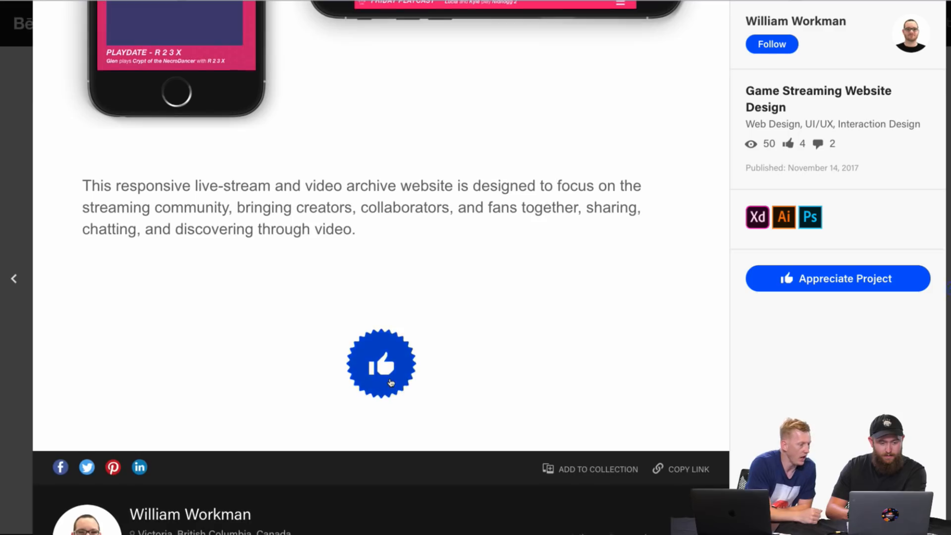
# Step: Go back over the PLAY phone mockups and examine the opening tablet, phone and MacBook mockup
pyautogui.scroll(2, 389, 382)
pyautogui.scroll(5, 457, 274)
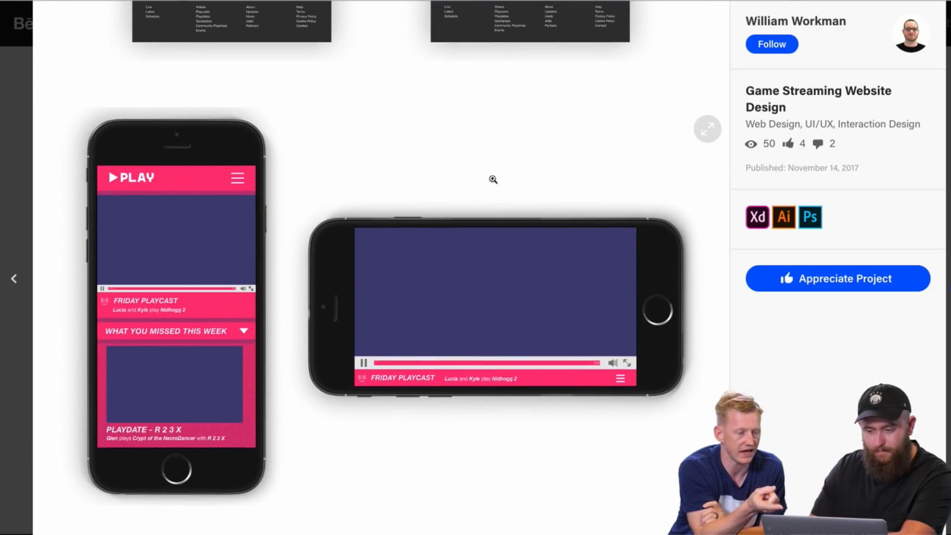
pyautogui.scroll(1, 503, 141)
pyautogui.scroll(11, 503, 142)
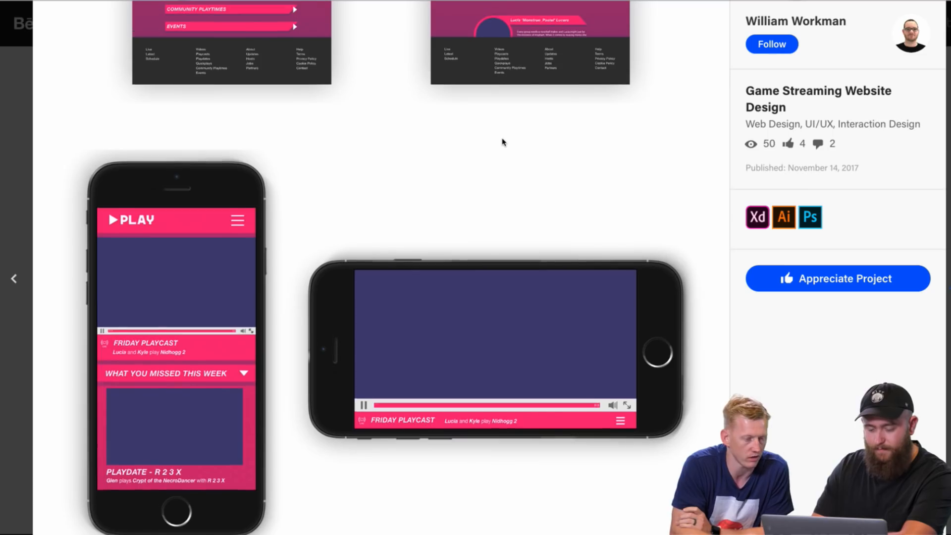
pyautogui.scroll(3, 434, 131)
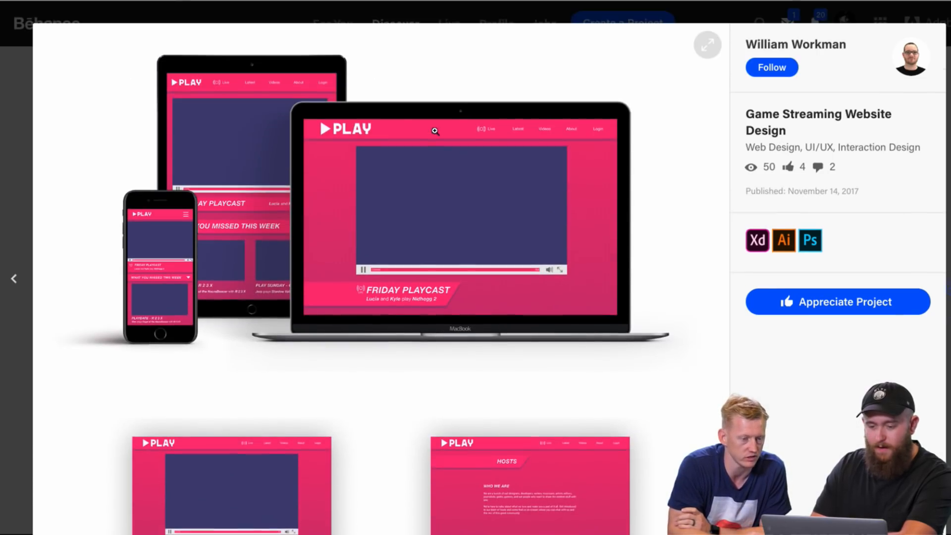
pyautogui.scroll(-1, 409, 230)
pyautogui.scroll(1, 409, 230)
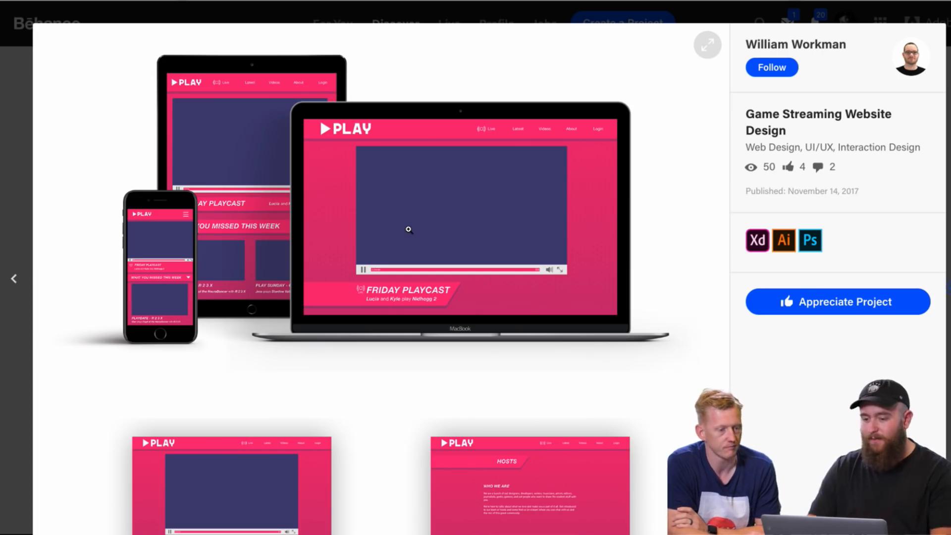
# Step: Compare the PLAY home and Hosts page layouts with the device mockups, checking the video area, section headings and phone versions
pyautogui.scroll(-3, 652, 303)
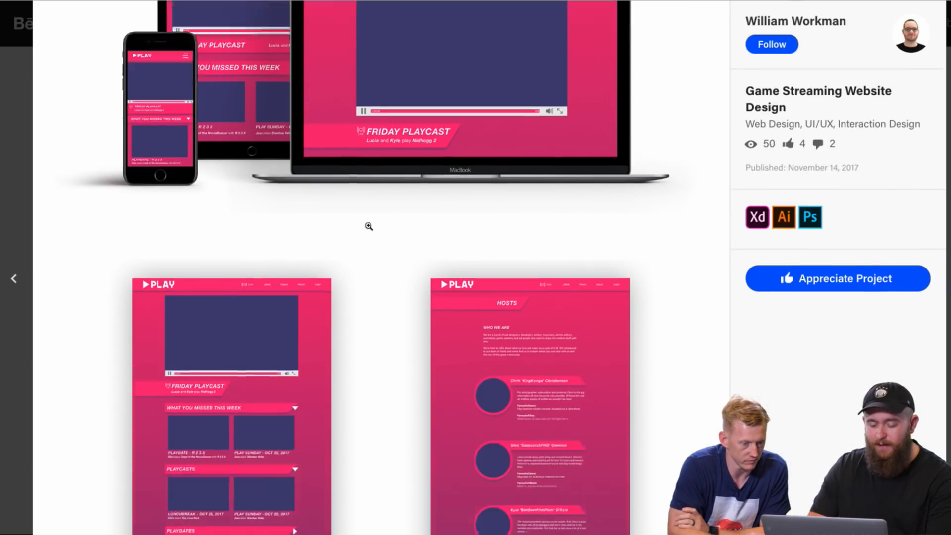
pyautogui.scroll(4, 368, 227)
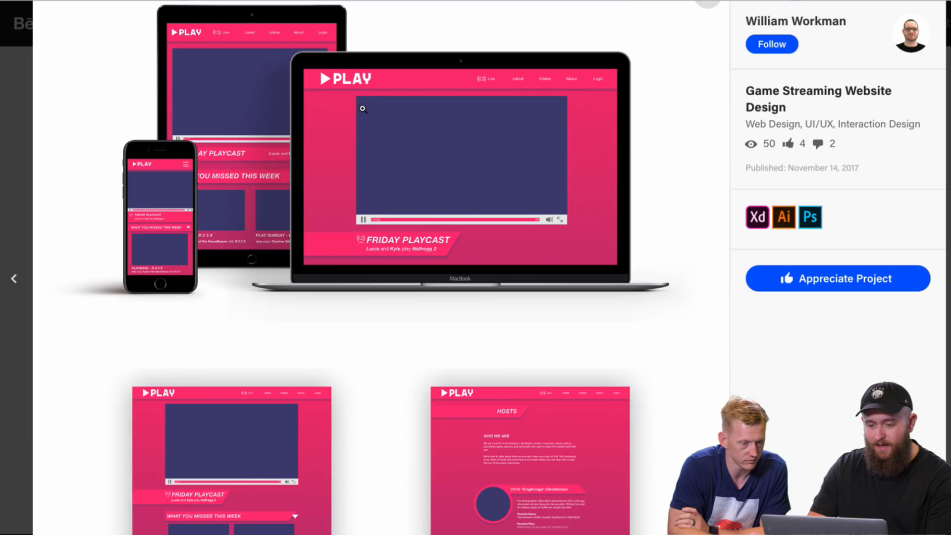
pyautogui.scroll(-5, 326, 278)
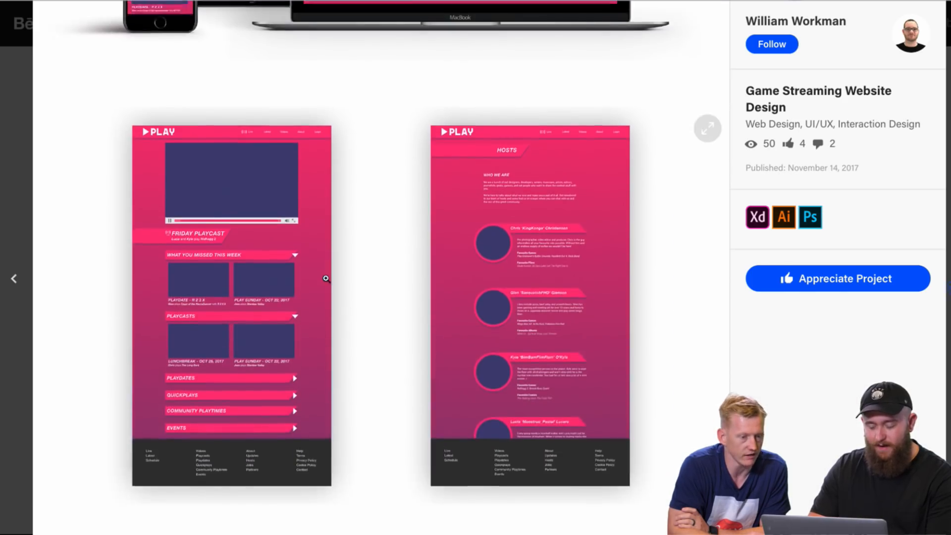
pyautogui.scroll(8, 326, 279)
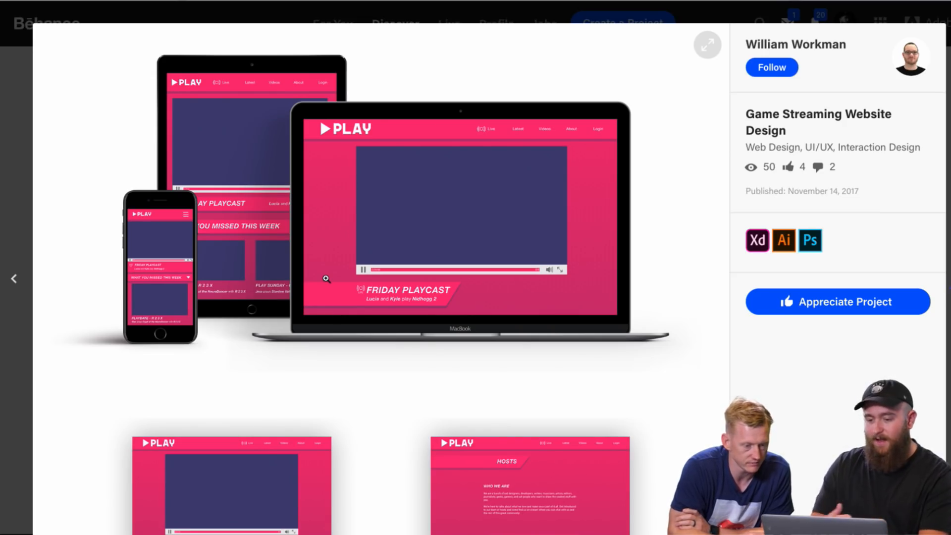
pyautogui.scroll(-2, 358, 427)
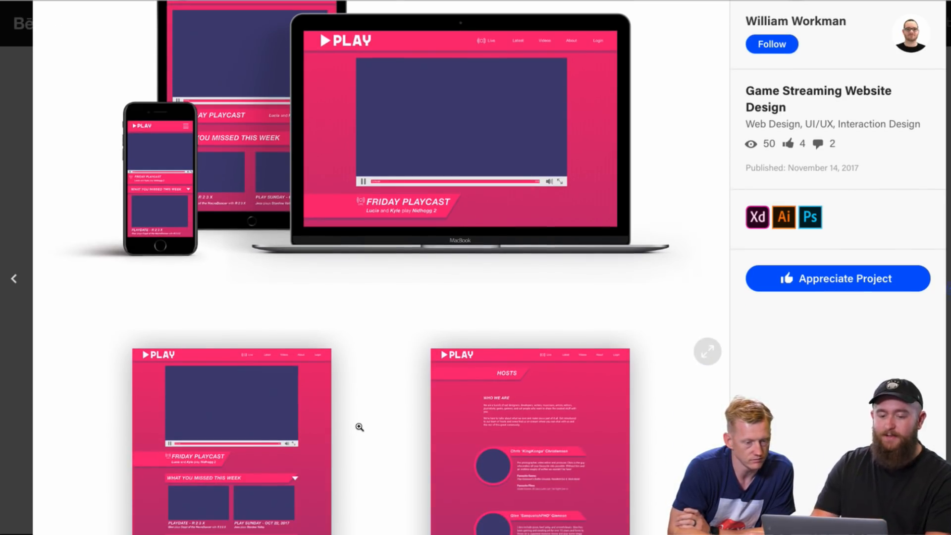
pyautogui.scroll(-8, 359, 427)
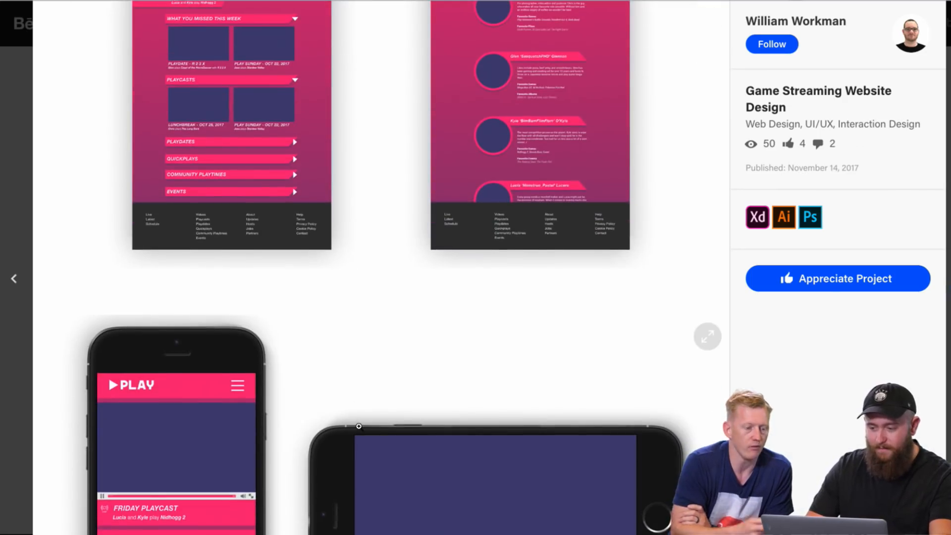
pyautogui.scroll(3, 359, 426)
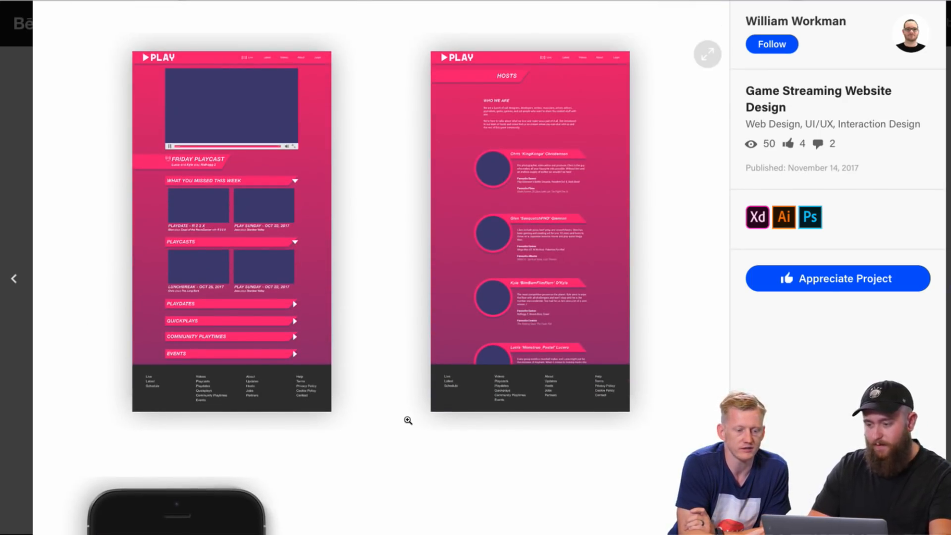
pyautogui.moveTo(463, 6)
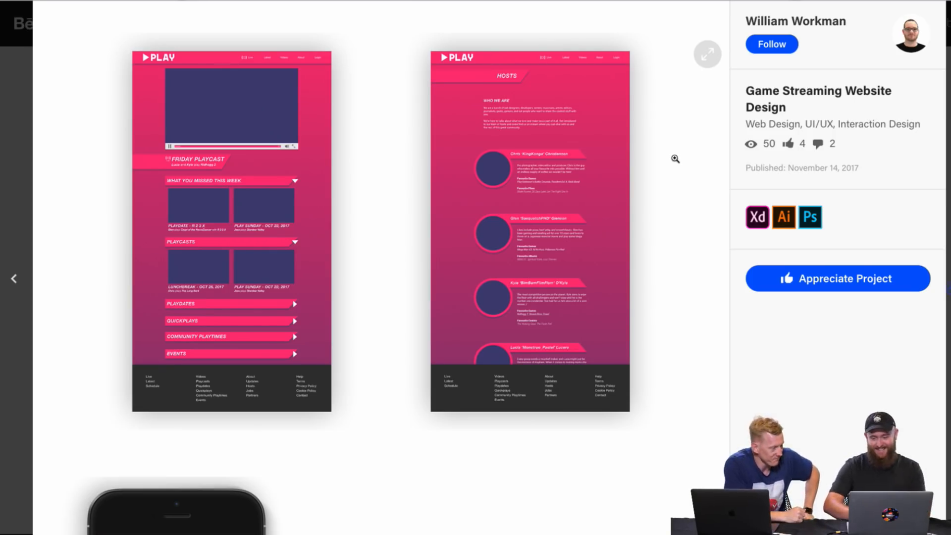
pyautogui.scroll(-7, 676, 159)
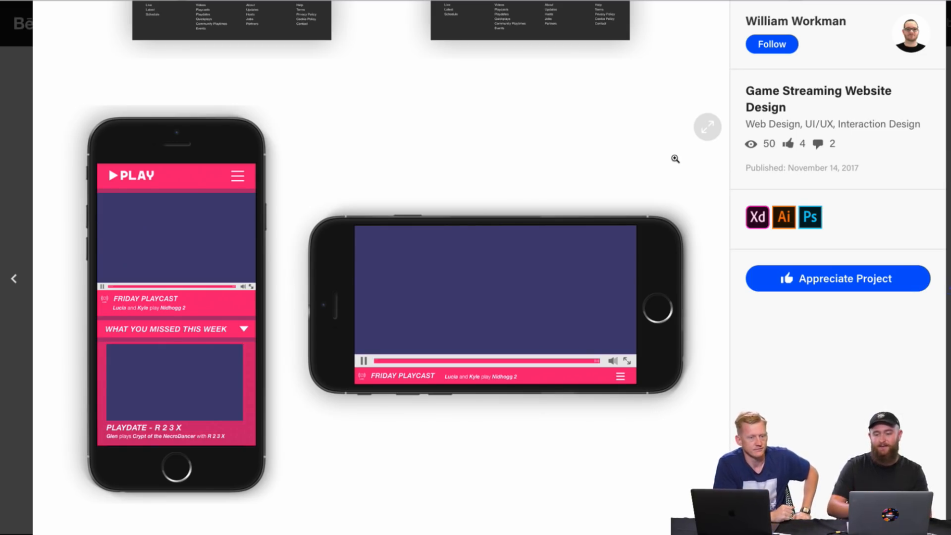
# Step: Close the Game Streaming Website Design project and look over the rest of the designer's project grid
pyautogui.press('Escape')
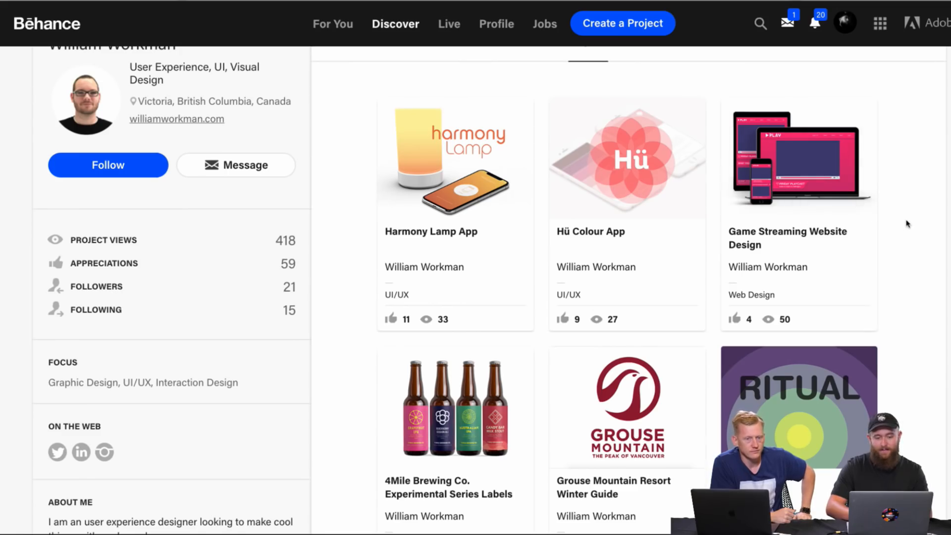
pyautogui.scroll(-5, 908, 222)
pyautogui.scroll(-5, 908, 224)
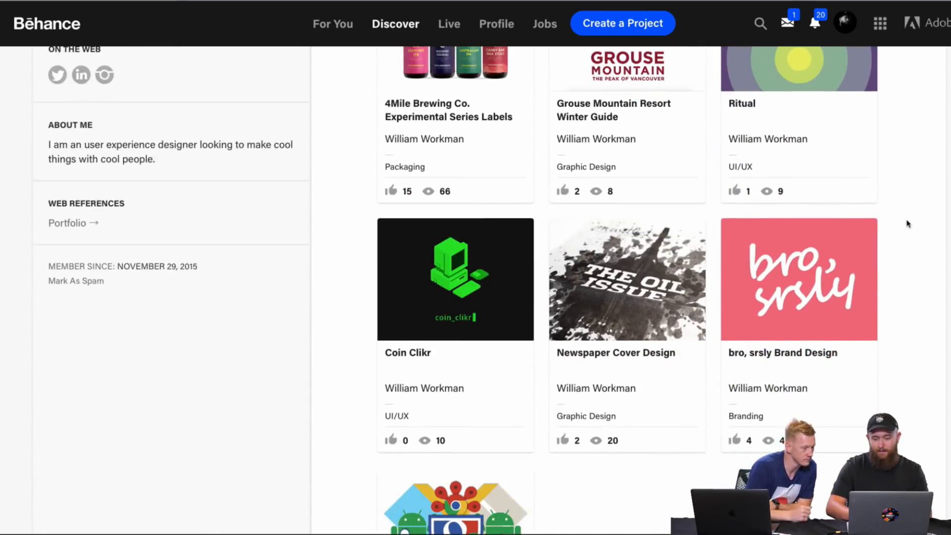
pyautogui.scroll(2, 908, 224)
pyautogui.scroll(7, 907, 224)
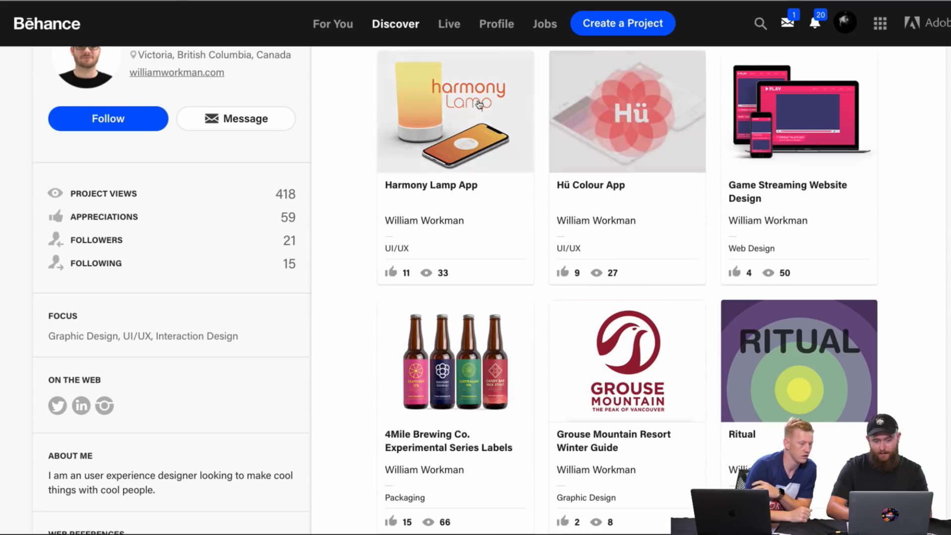
pyautogui.scroll(1, 466, 159)
# Step: Open the Harmony Lamp App project and examine its lamp and phone cover and the My Light scene screens
pyautogui.click(466, 162)
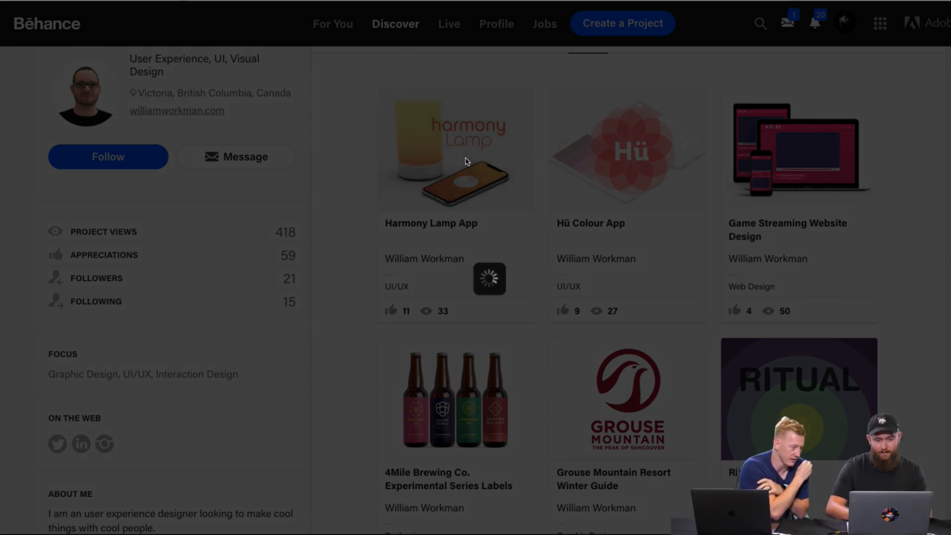
pyautogui.scroll(-1, 633, 281)
pyautogui.scroll(-3, 633, 281)
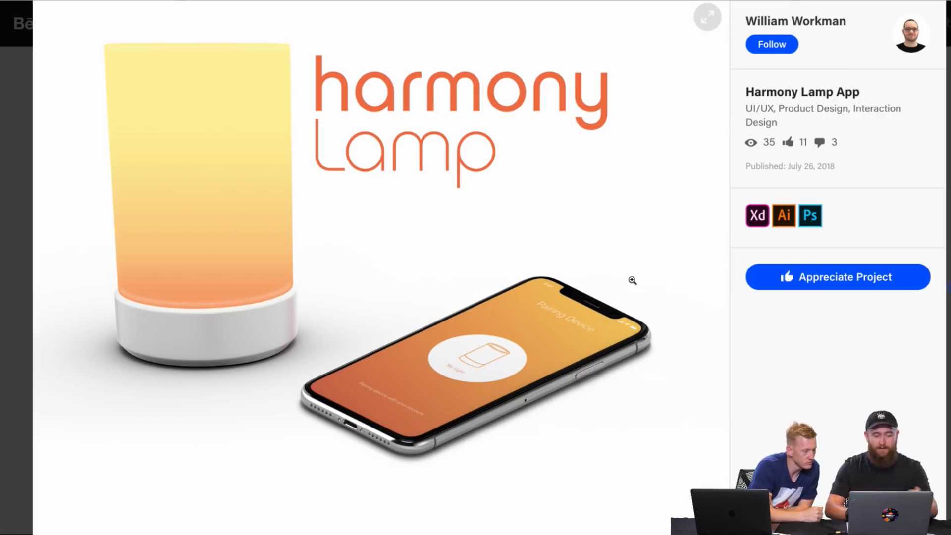
pyautogui.scroll(-2, 634, 281)
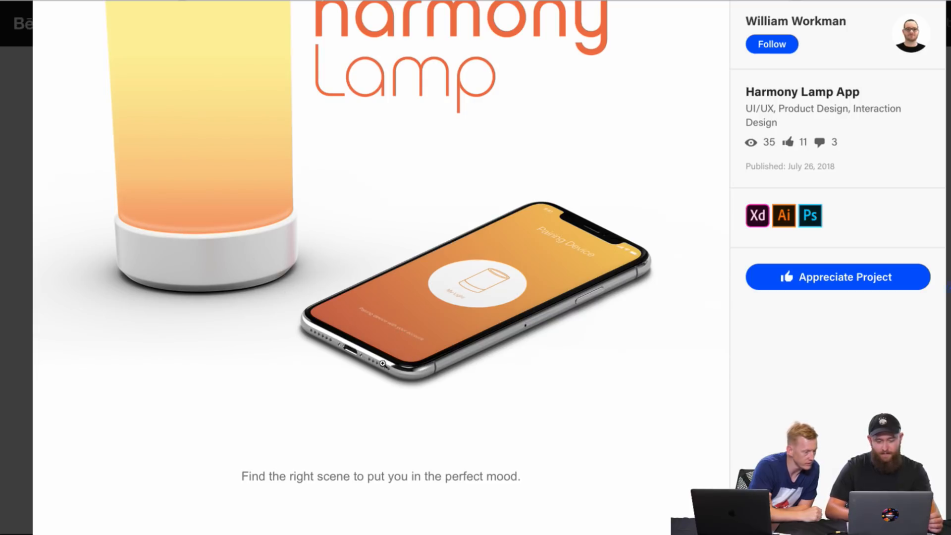
pyautogui.scroll(-5, 419, 233)
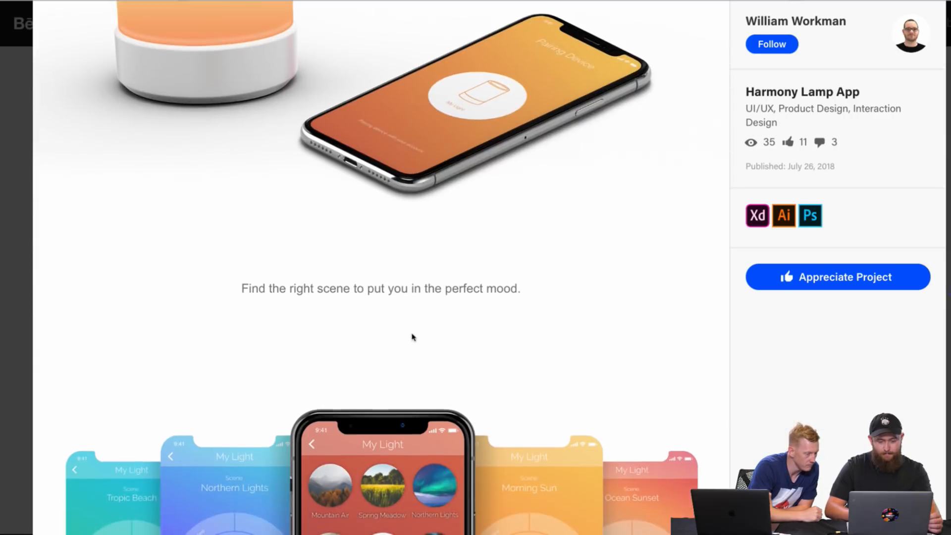
pyautogui.scroll(-8, 413, 336)
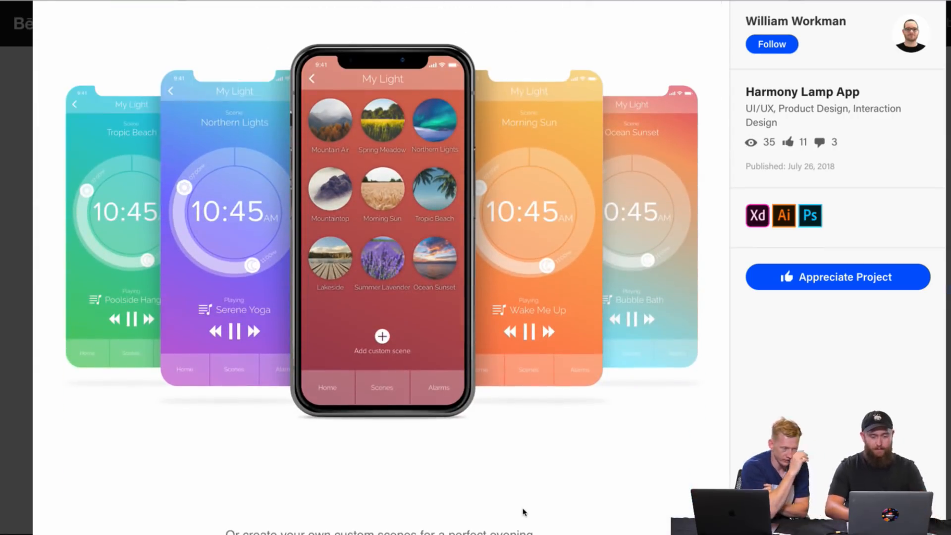
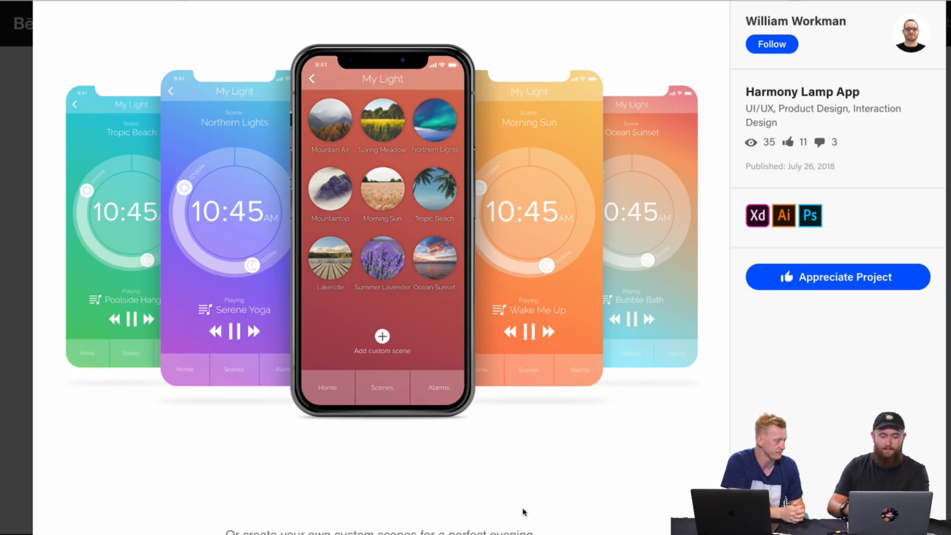
# Step: Examine the custom scene mockup with the wine glass, grapes and the My Dinner Party colour wheel screen
pyautogui.scroll(-1, 559, 449)
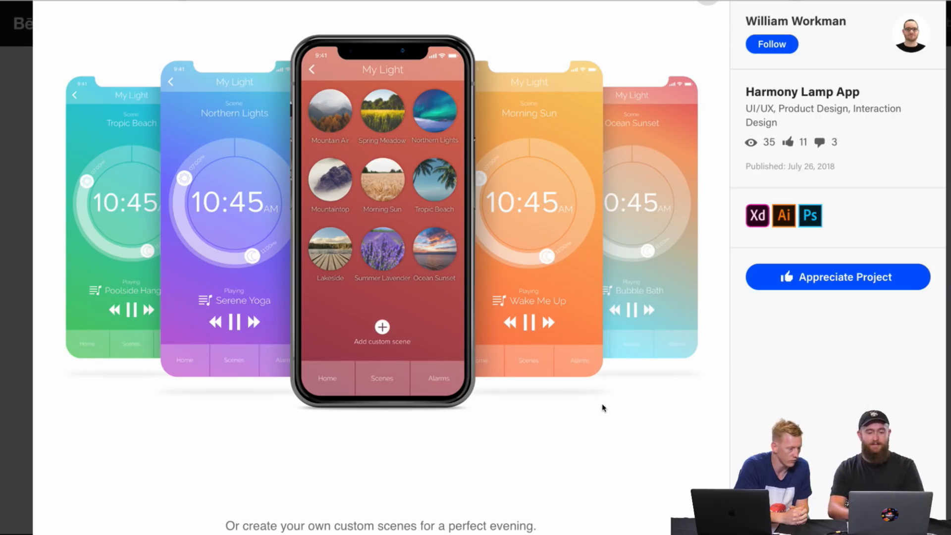
pyautogui.scroll(-10, 604, 437)
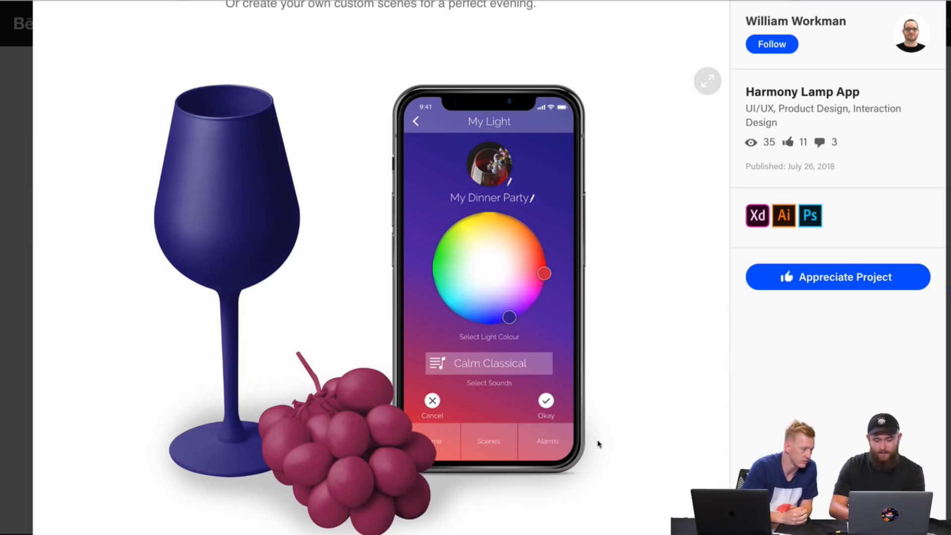
pyautogui.scroll(-1, 449, 423)
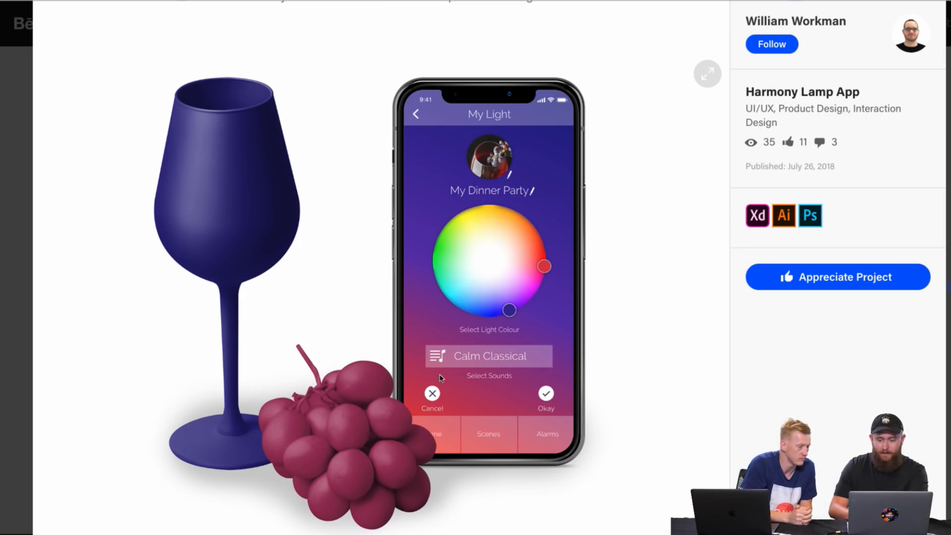
pyautogui.scroll(-3, 440, 378)
pyautogui.scroll(3, 439, 374)
pyautogui.scroll(-4, 440, 376)
pyautogui.scroll(4, 439, 377)
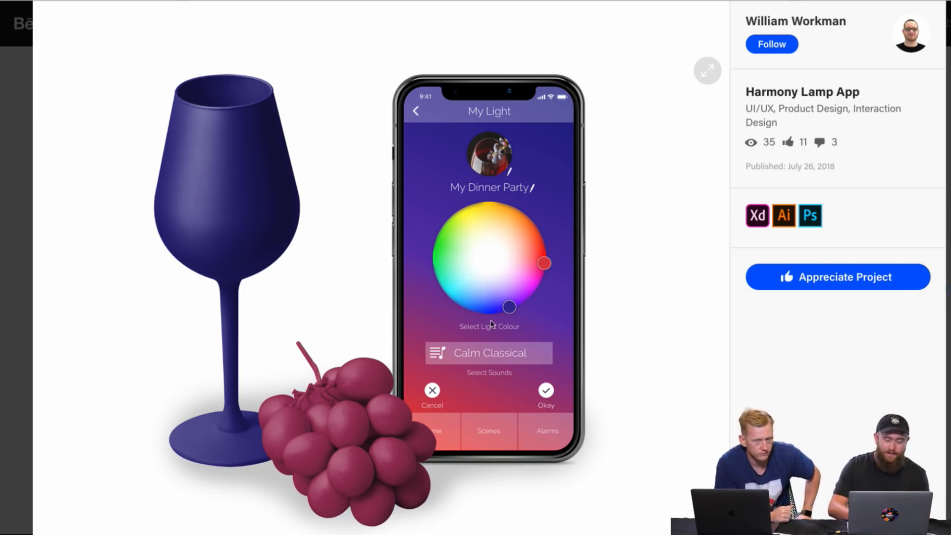
# Step: Compare the custom scene mockup with the Harmony Lamp cover and the fanned-out My Light scene screens
pyautogui.scroll(5, 492, 324)
pyautogui.scroll(10, 492, 324)
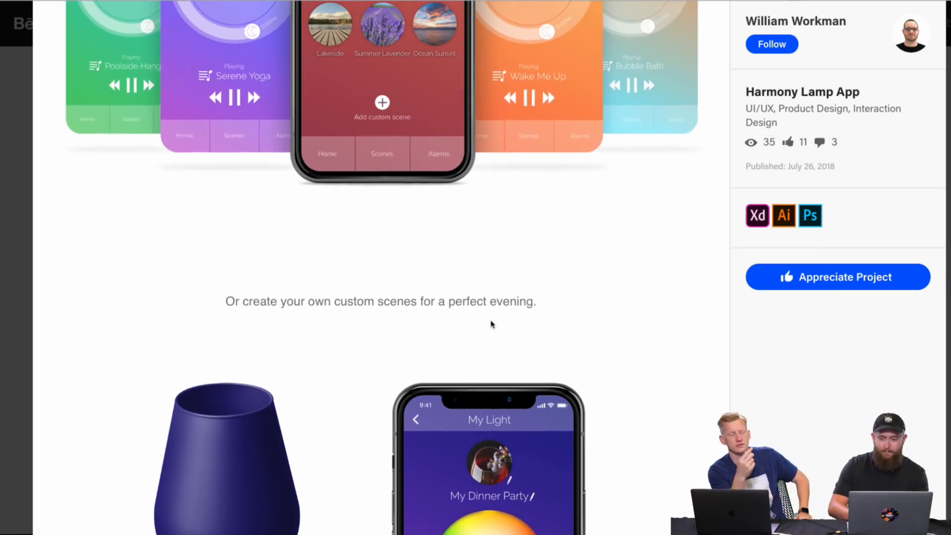
pyautogui.scroll(-13, 491, 322)
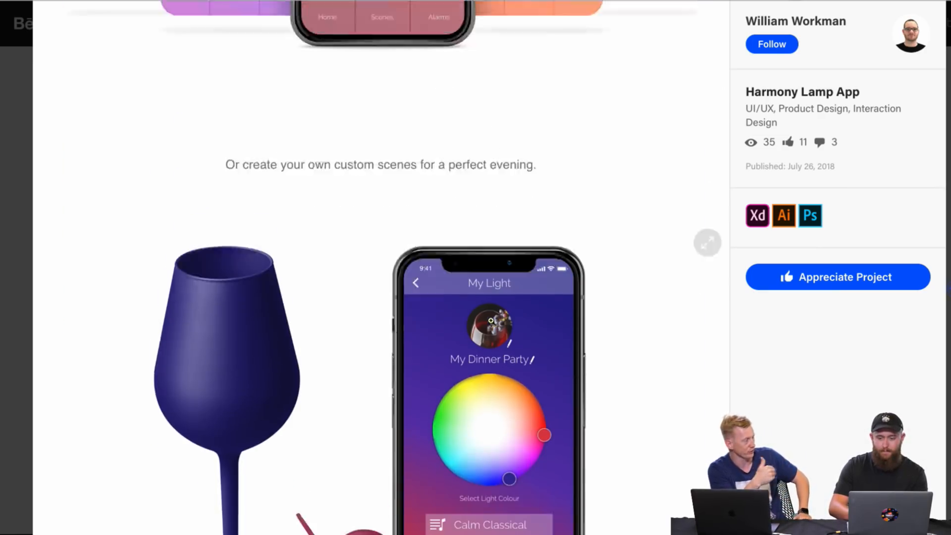
pyautogui.scroll(20, 599, 341)
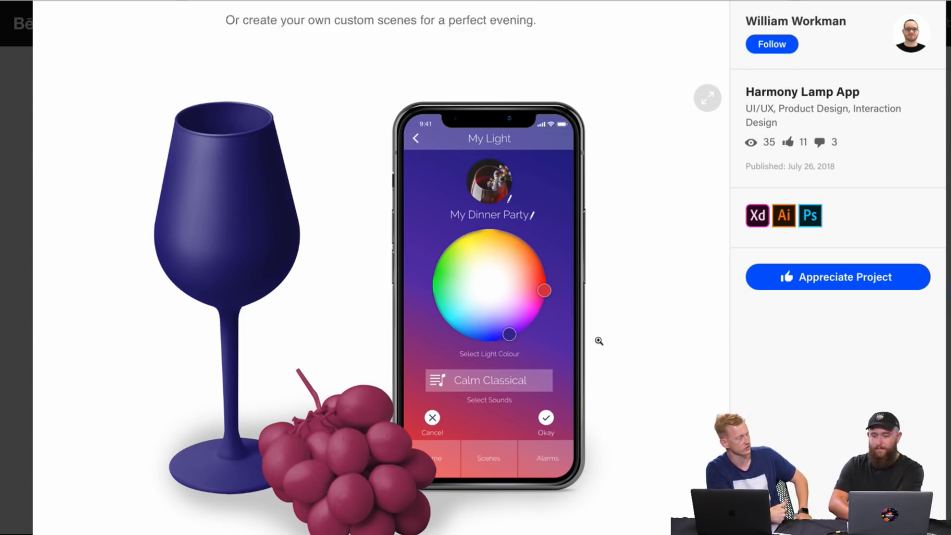
pyautogui.scroll(-13, 599, 340)
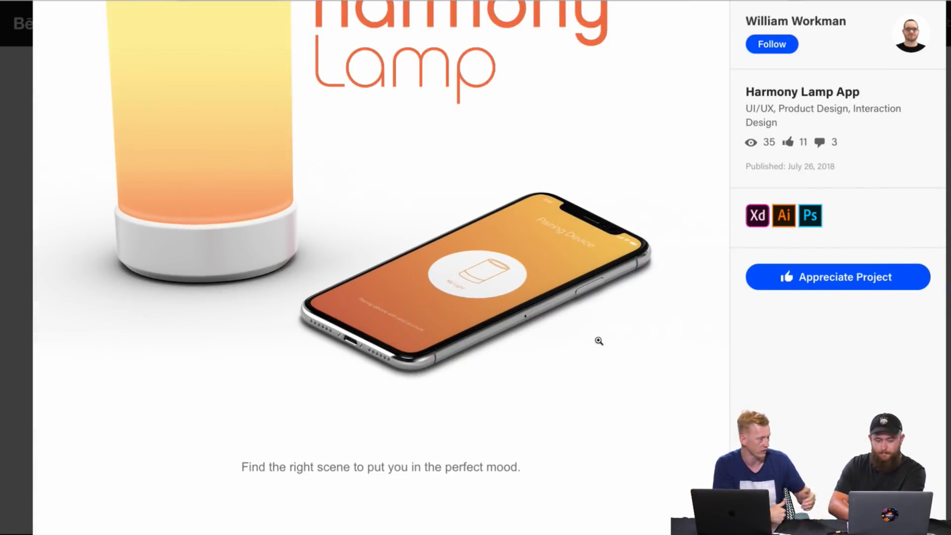
pyautogui.scroll(-4, 599, 341)
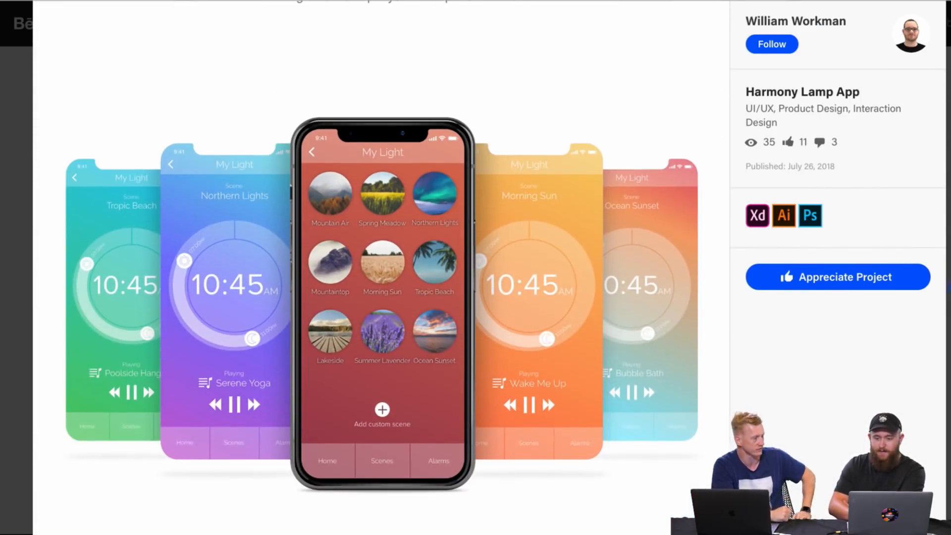
# Step: Close the Harmony Lamp App project and look through the designer's whole project grid
pyautogui.click(948, 26)
pyautogui.scroll(2, 677, 245)
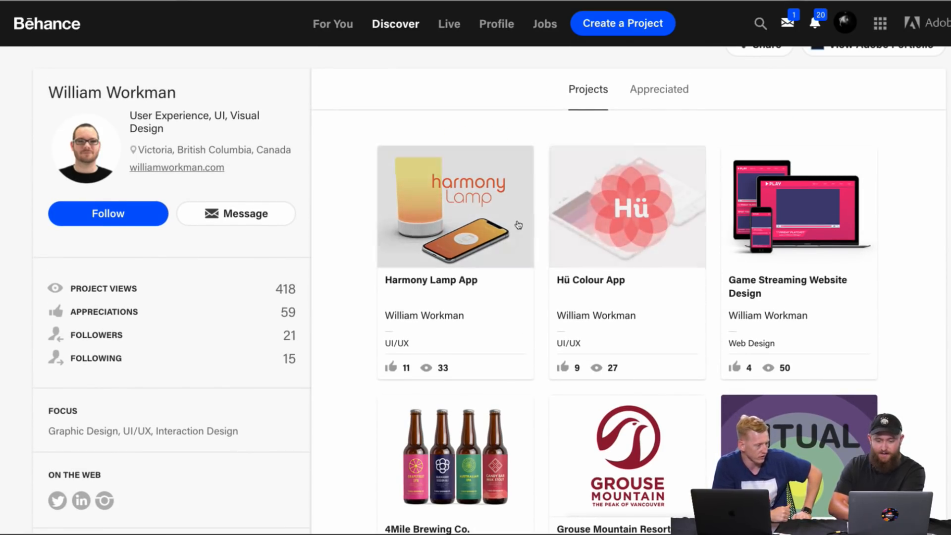
pyautogui.scroll(-2, 517, 224)
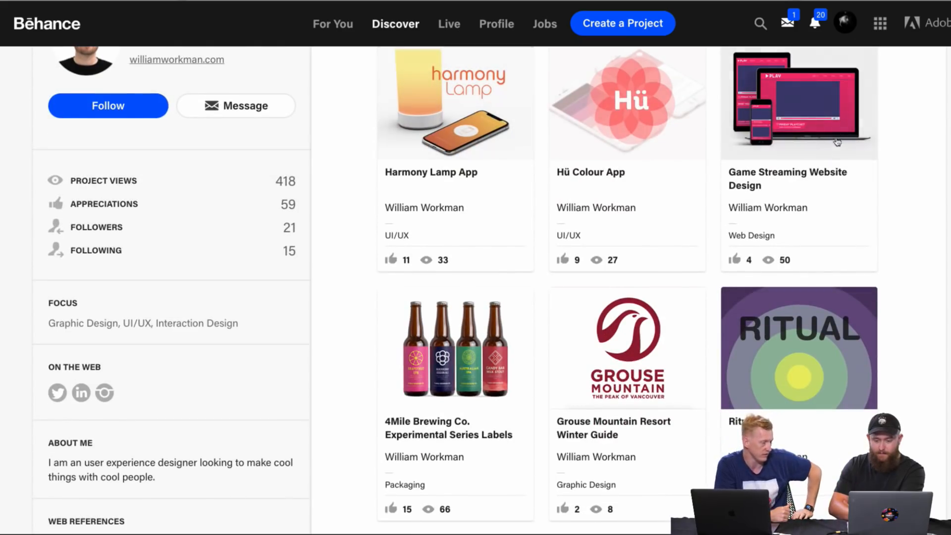
pyautogui.scroll(-1, 541, 190)
pyautogui.scroll(-3, 486, 244)
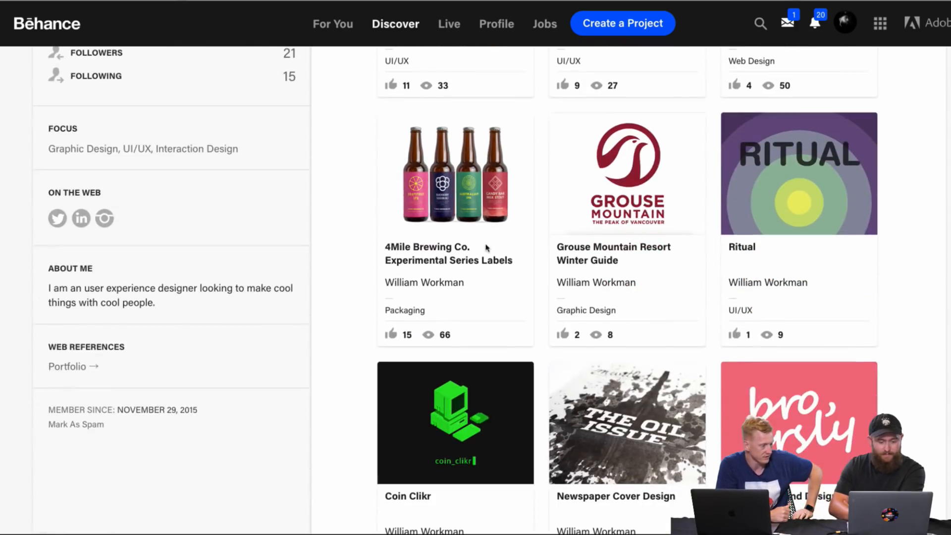
pyautogui.scroll(1, 486, 248)
pyautogui.scroll(-4, 487, 248)
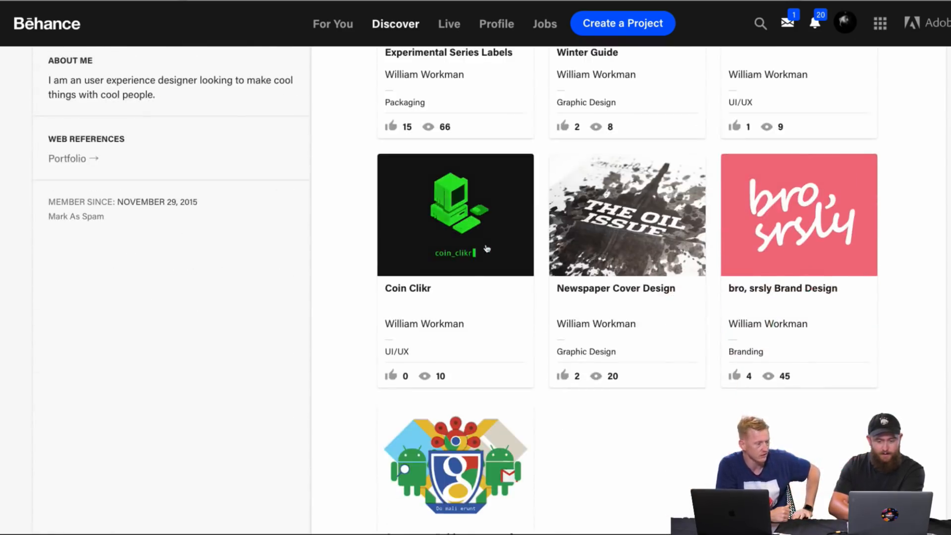
pyautogui.scroll(10, 487, 249)
pyautogui.scroll(1, 377, 337)
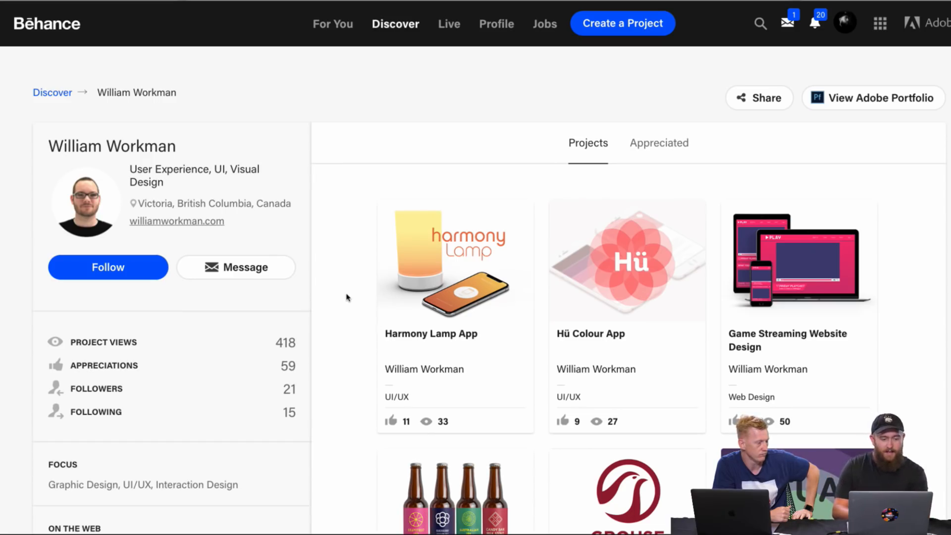
# Step: Go over the project grid again, comparing the UI/UX work with the packaging, graphic design and branding projects
pyautogui.scroll(-1, 347, 297)
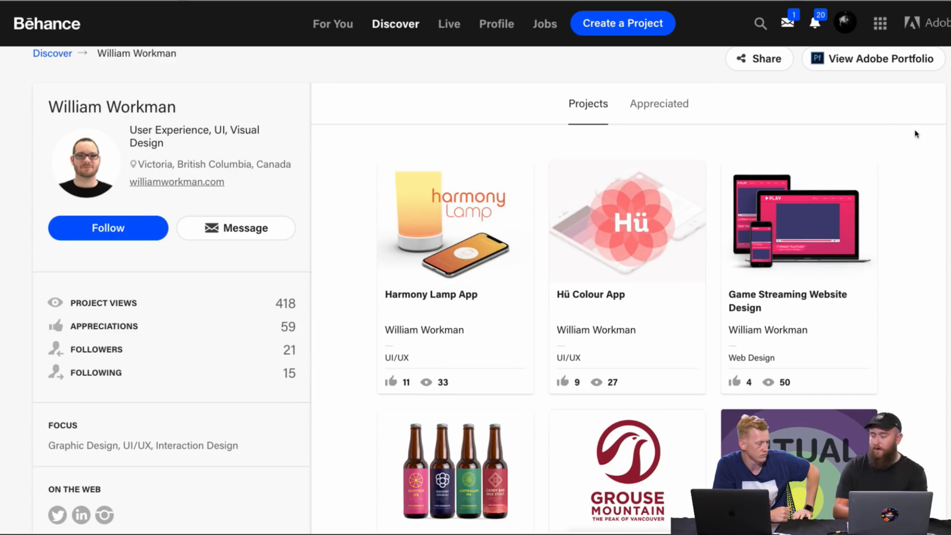
pyautogui.scroll(-6, 898, 233)
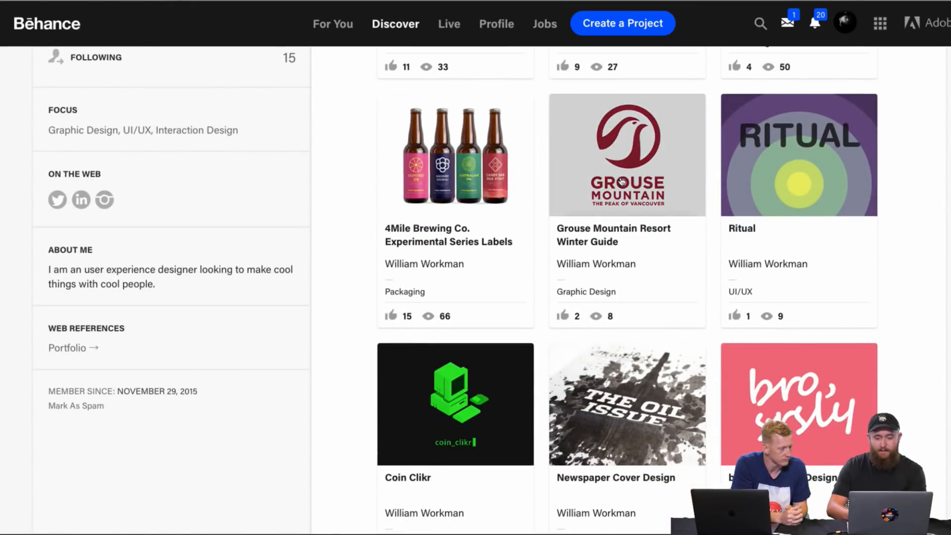
pyautogui.scroll(-2, 619, 183)
pyautogui.scroll(-4, 475, 164)
pyautogui.scroll(12, 489, 210)
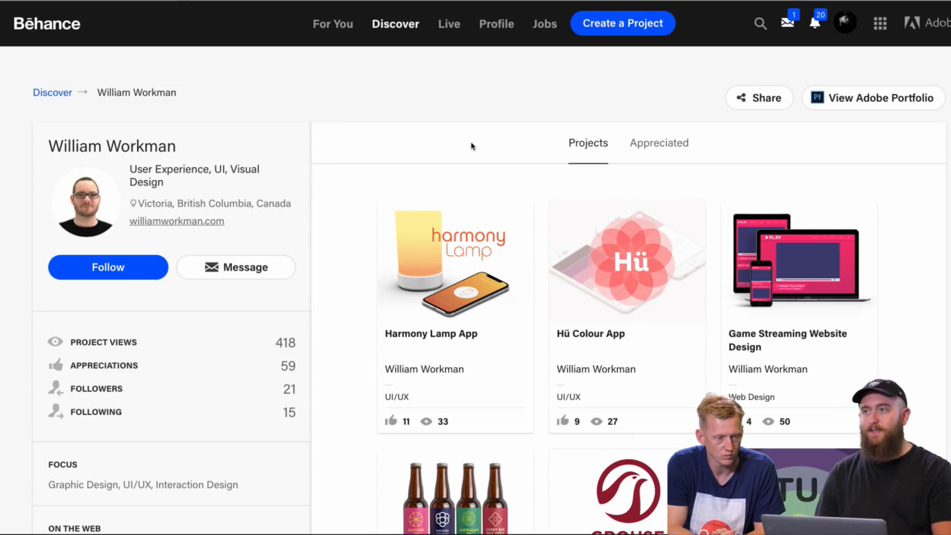
pyautogui.scroll(-8, 471, 146)
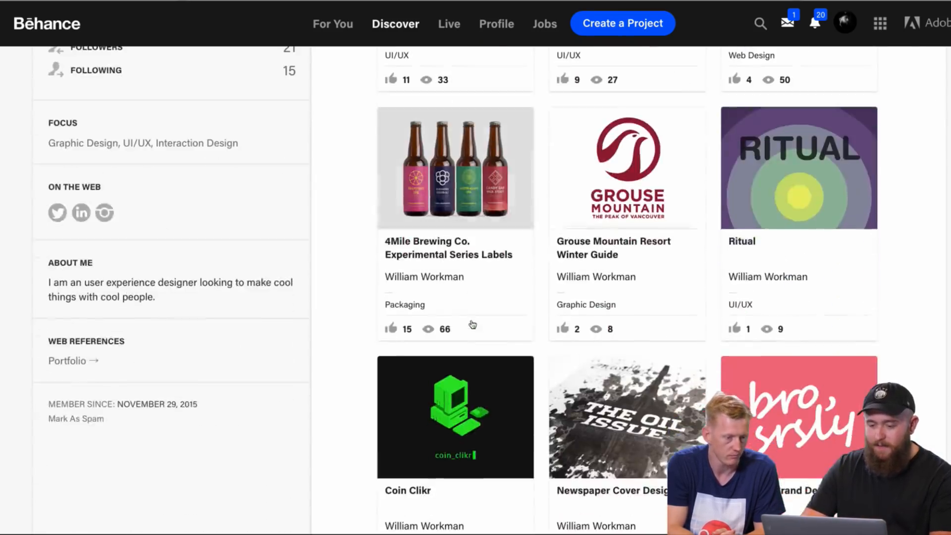
pyautogui.scroll(1, 472, 324)
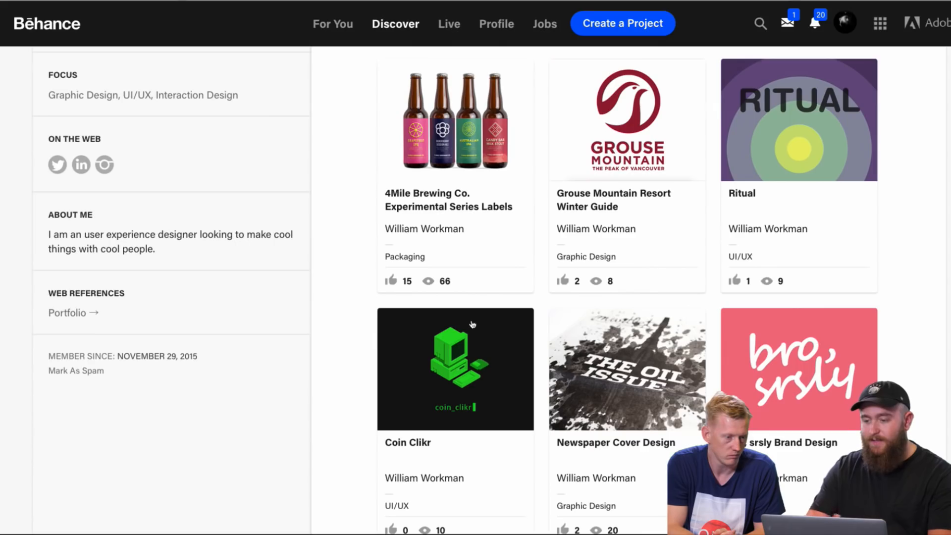
pyautogui.scroll(-3, 472, 325)
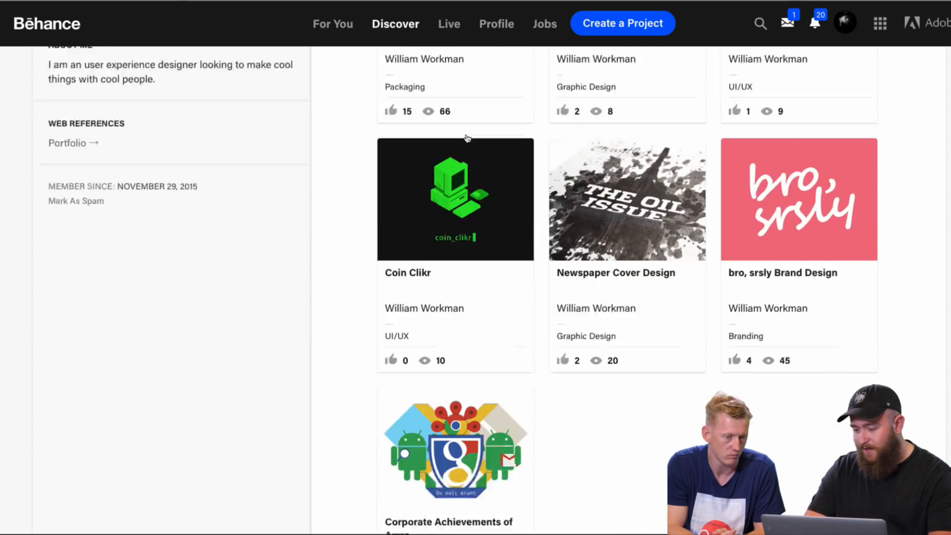
pyautogui.scroll(-1, 467, 139)
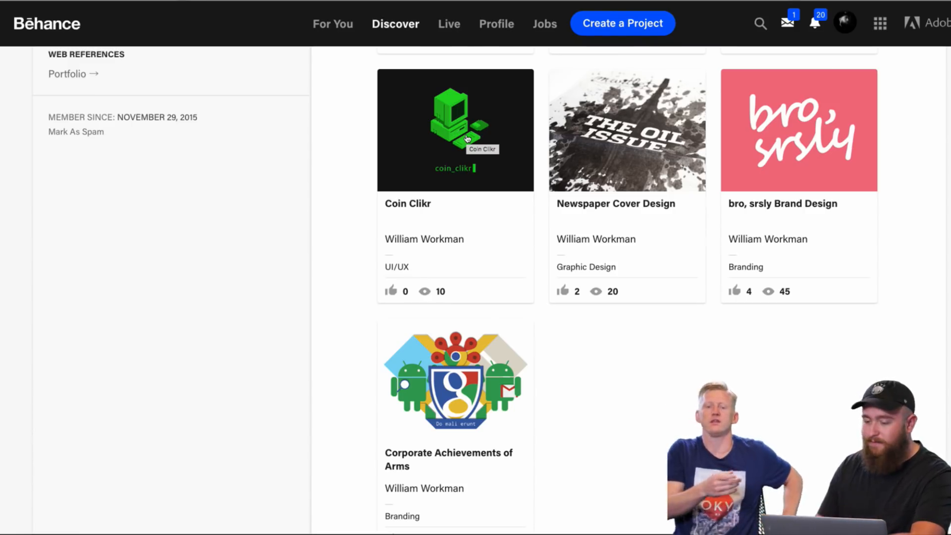
# Step: Open the 4Mile Brewing Co. Experimental Series Labels project and examine its four bottle mockups
pyautogui.scroll(3, 467, 138)
pyautogui.click(467, 134)
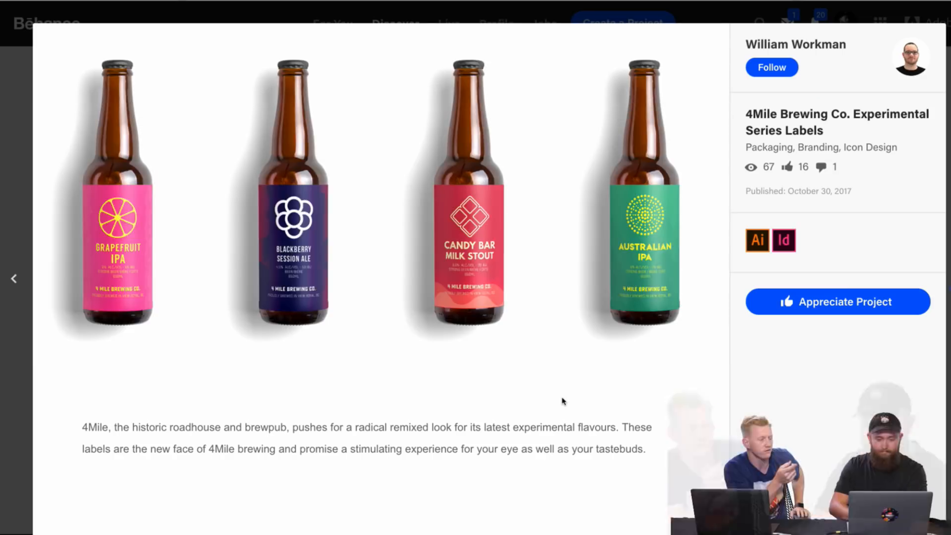
pyautogui.scroll(-5, 562, 401)
pyautogui.scroll(5, 563, 401)
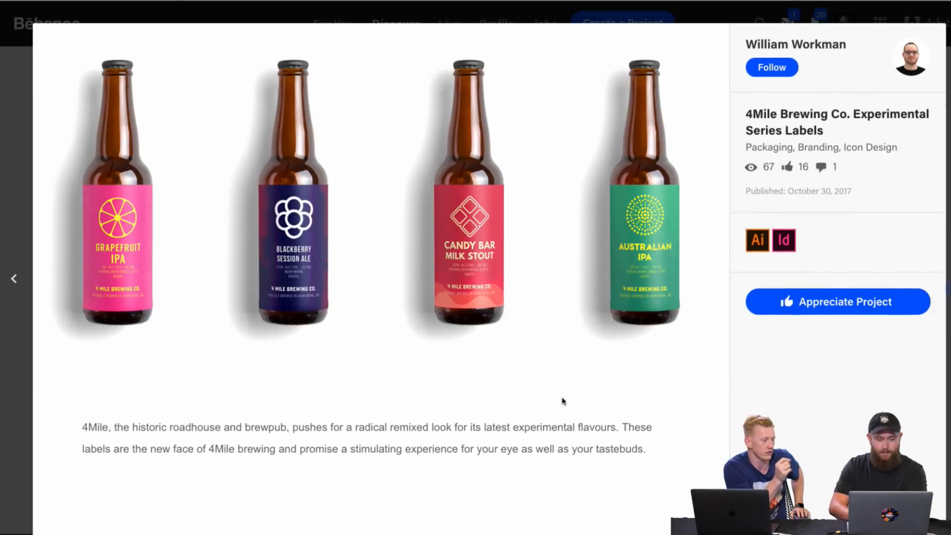
# Step: View the Australian IPA bottle enlarged, advance past it, and return to the project page
pyautogui.click(714, 62)
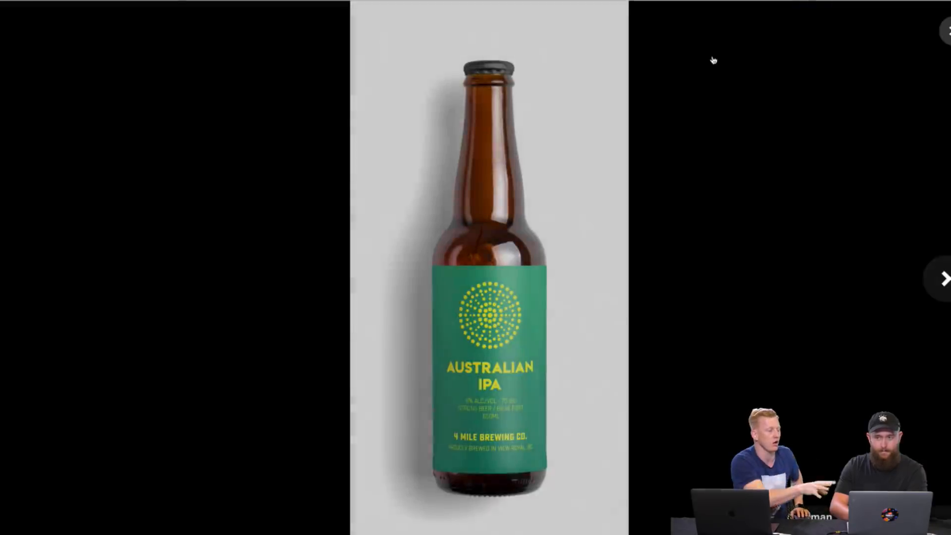
pyautogui.click(852, 118)
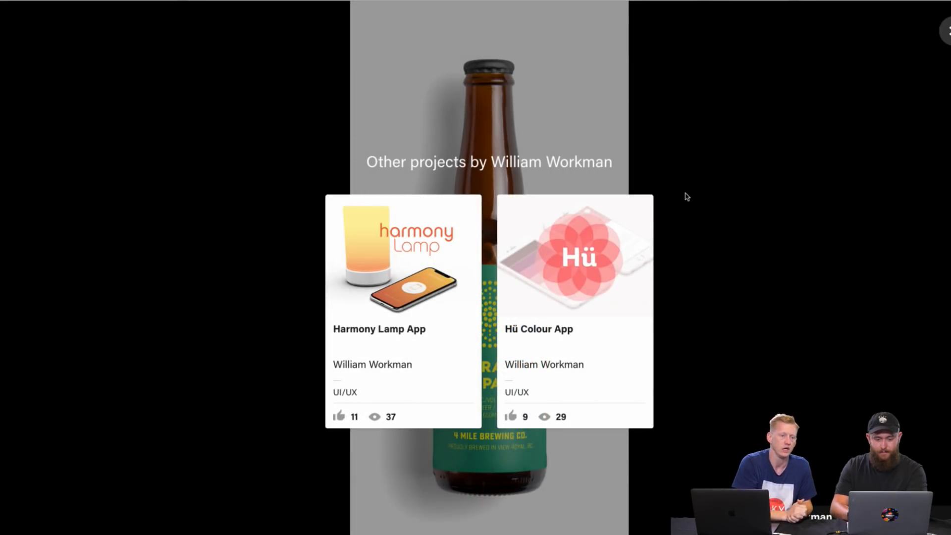
pyautogui.click(945, 30)
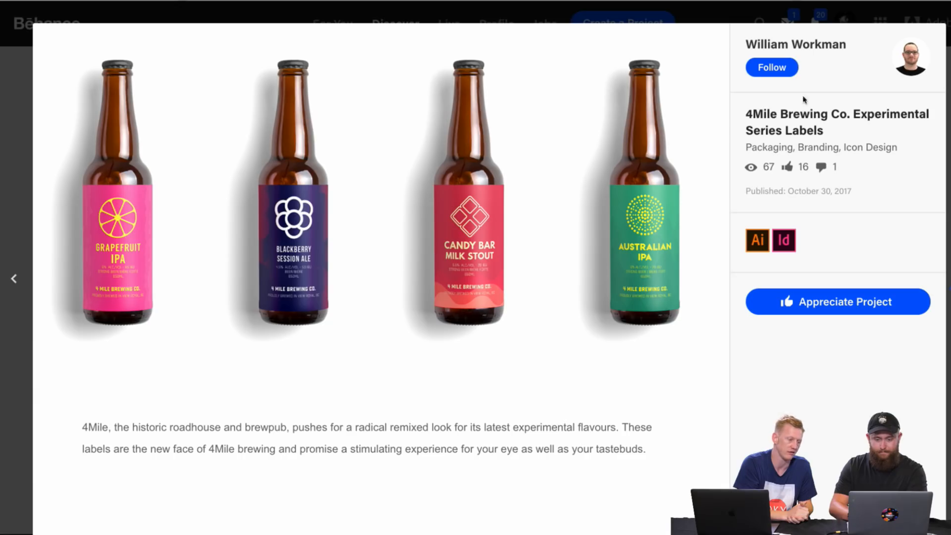
# Step: Compare the enlarged Candy Bar Milk Stout, Australian IPA and Blackberry Session Ale labels, then close the image viewer
pyautogui.click(466, 279)
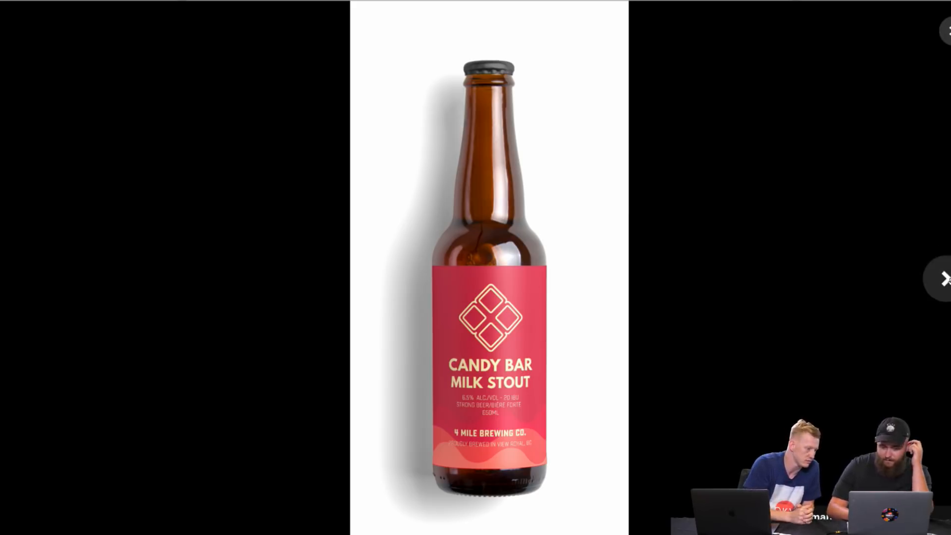
pyautogui.click(945, 279)
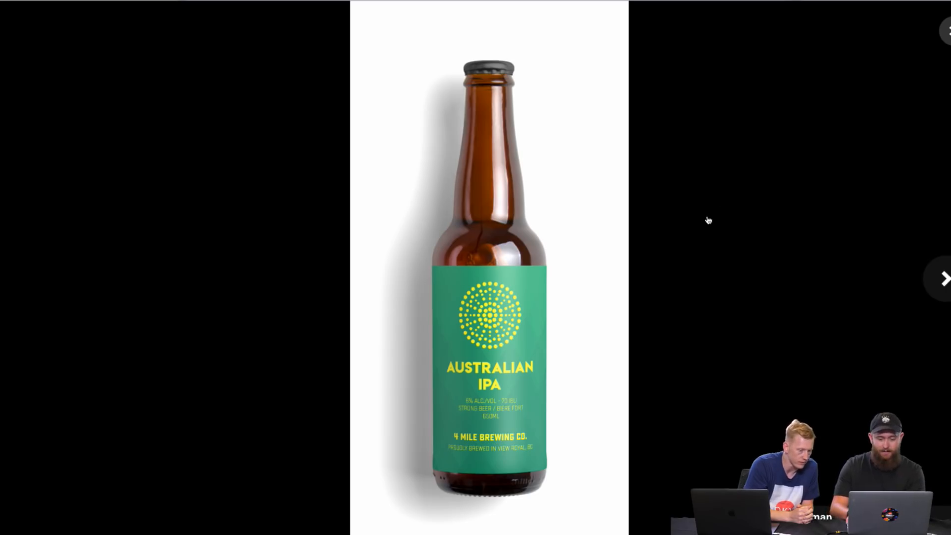
pyautogui.press('Right')
pyautogui.press('Left')
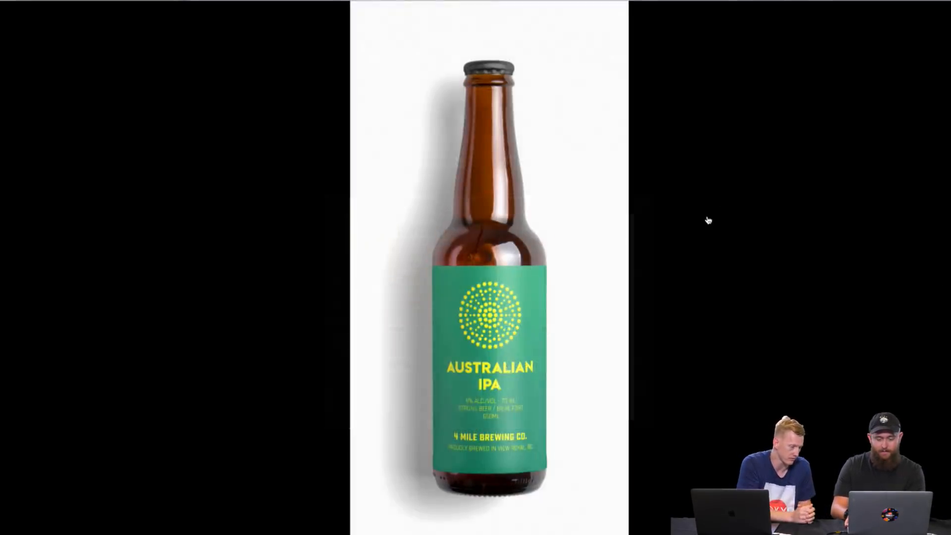
pyautogui.press('Left')
pyautogui.press('Left')
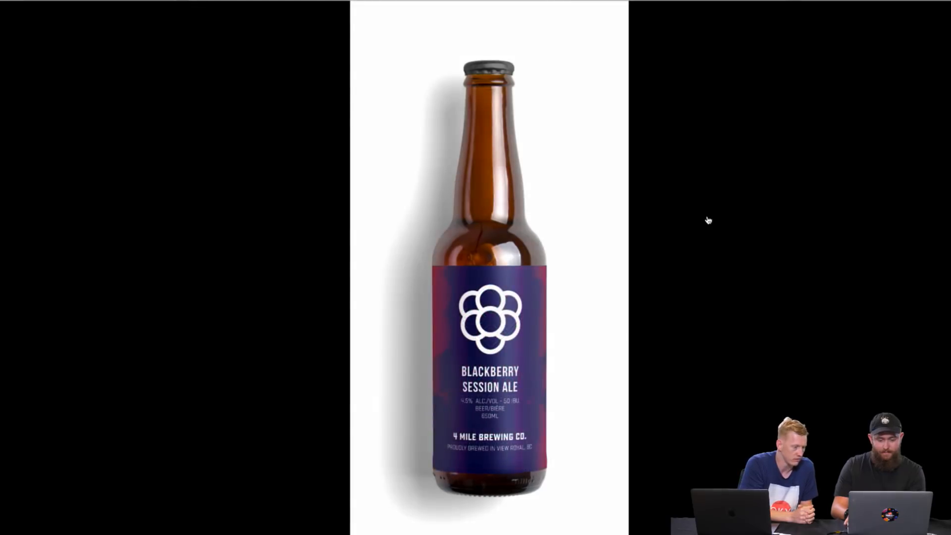
pyautogui.press('Left')
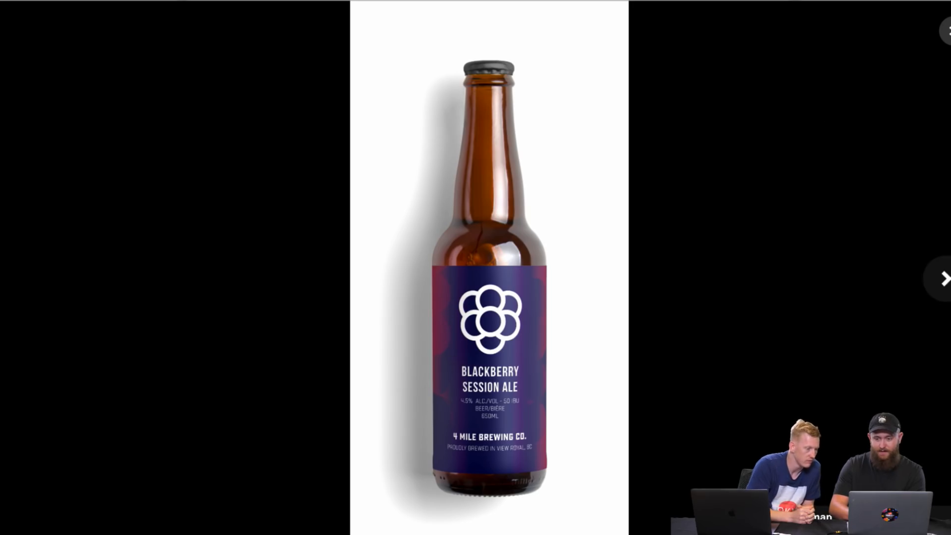
pyautogui.click(948, 30)
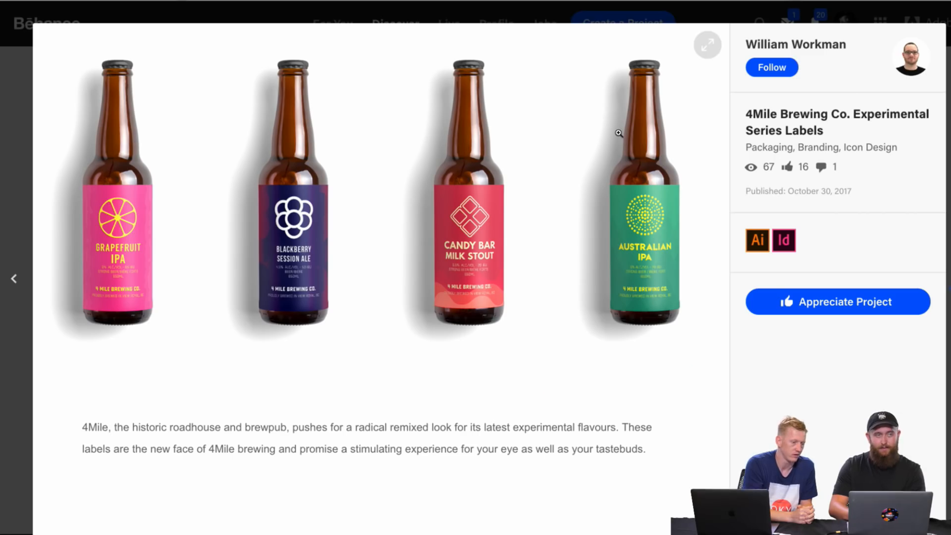
# Step: Close the 4Mile Brewing Co. project and look over the remaining projects on the designer's profile
pyautogui.click(949, 30)
pyautogui.scroll(8, 753, 232)
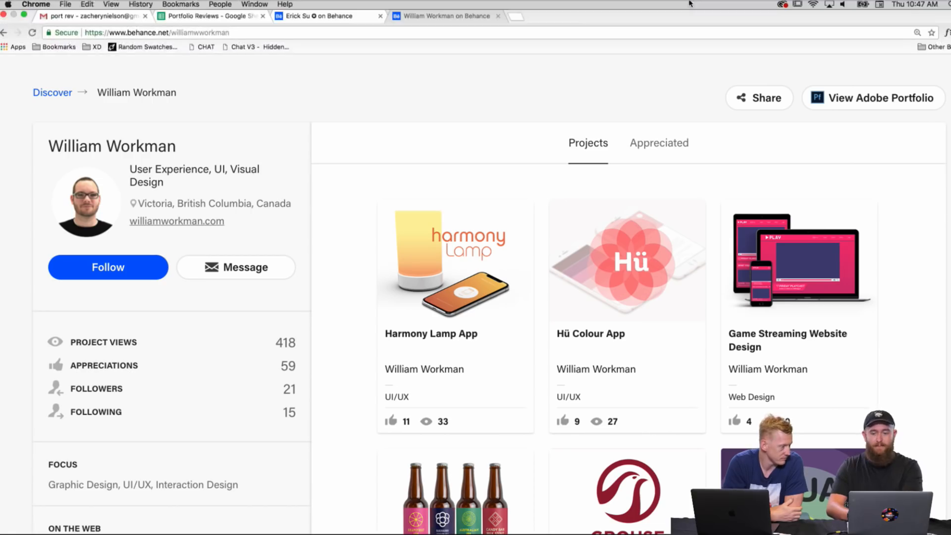
pyautogui.scroll(-4, 712, 187)
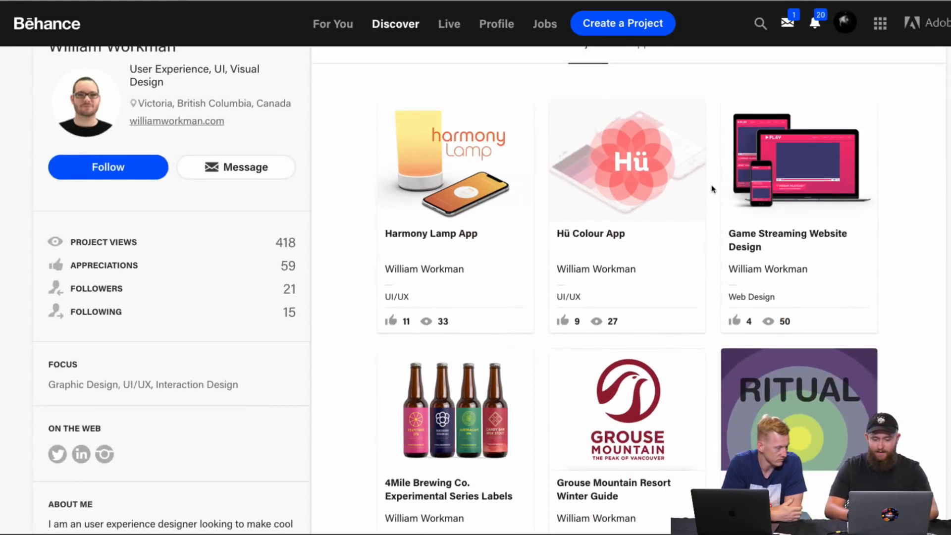
pyautogui.scroll(-4, 712, 188)
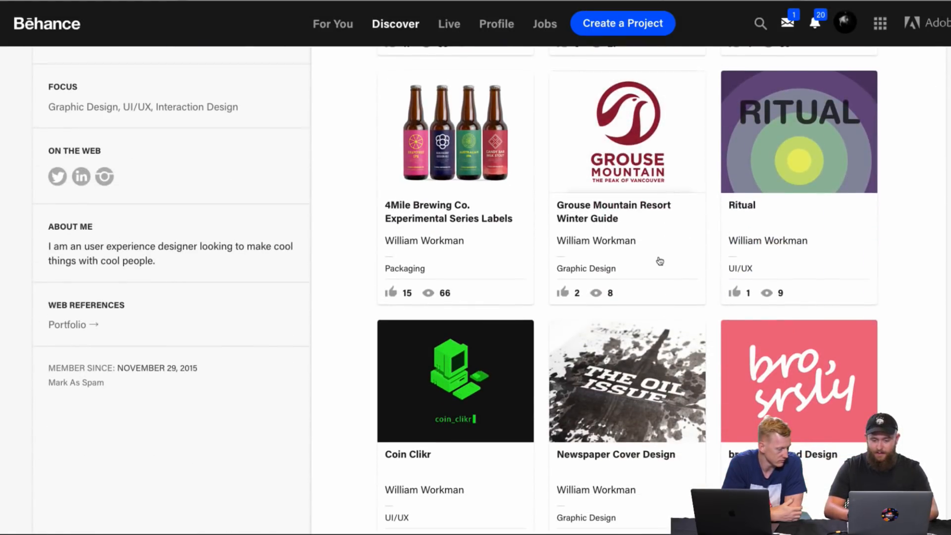
# Step: Open the Grouse Mountain Resort Winter Guide project and examine its folded trail map and winter program mockups
pyautogui.click(636, 160)
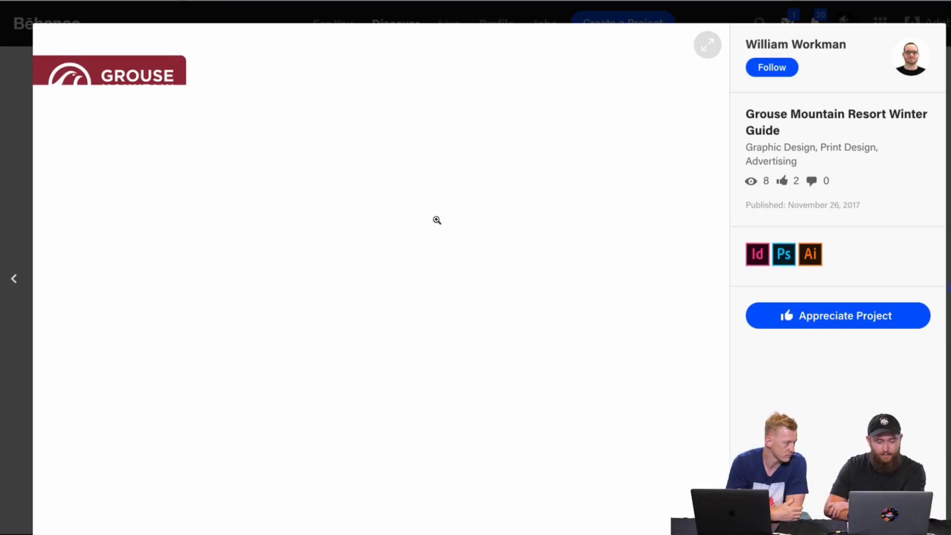
pyautogui.scroll(-8, 497, 285)
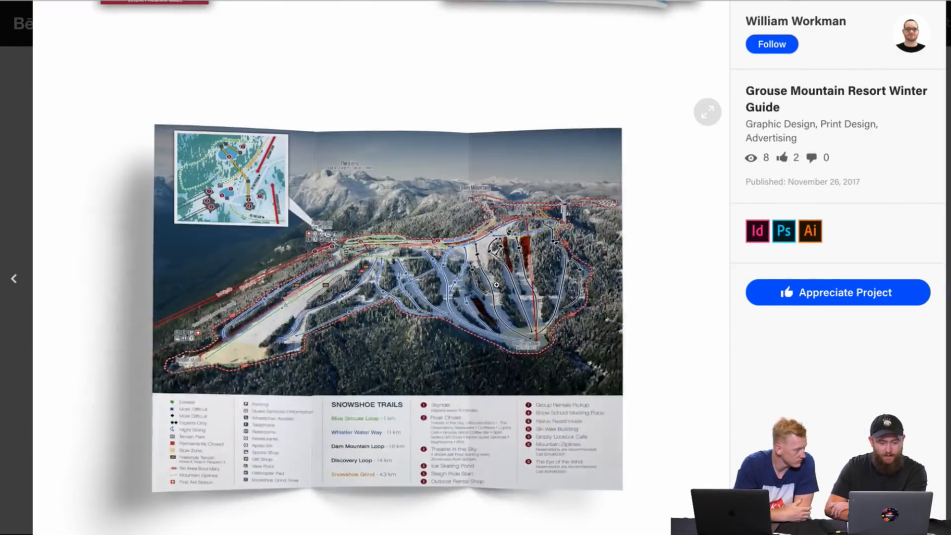
pyautogui.scroll(-2, 497, 285)
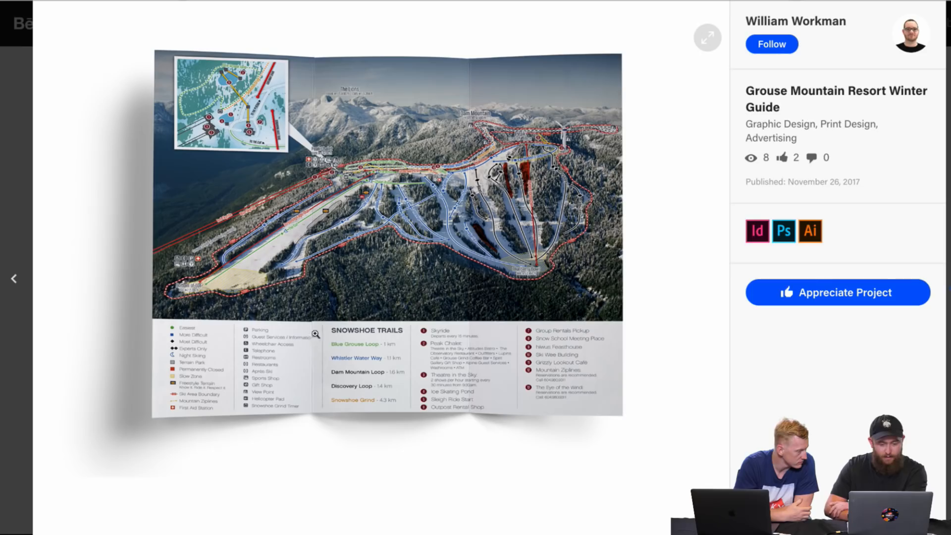
pyautogui.scroll(1, 493, 396)
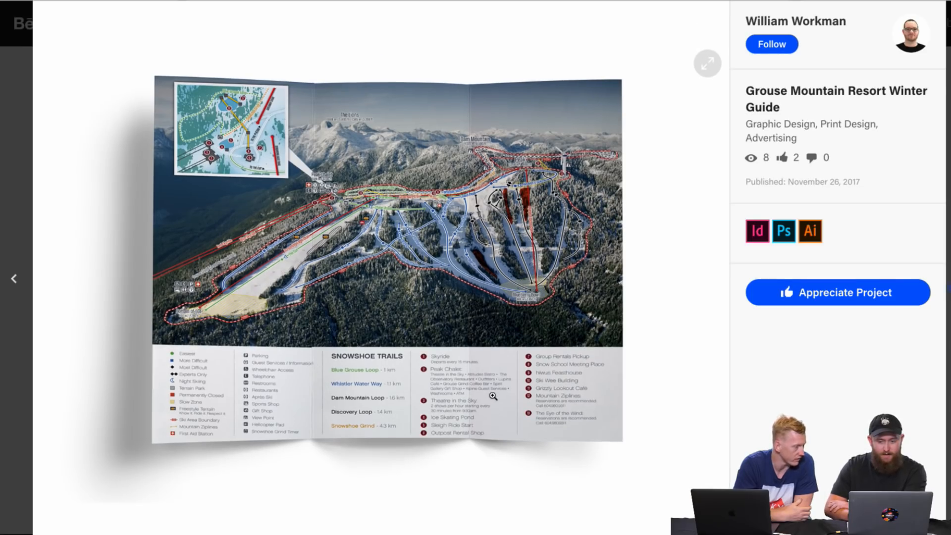
pyautogui.scroll(4, 475, 430)
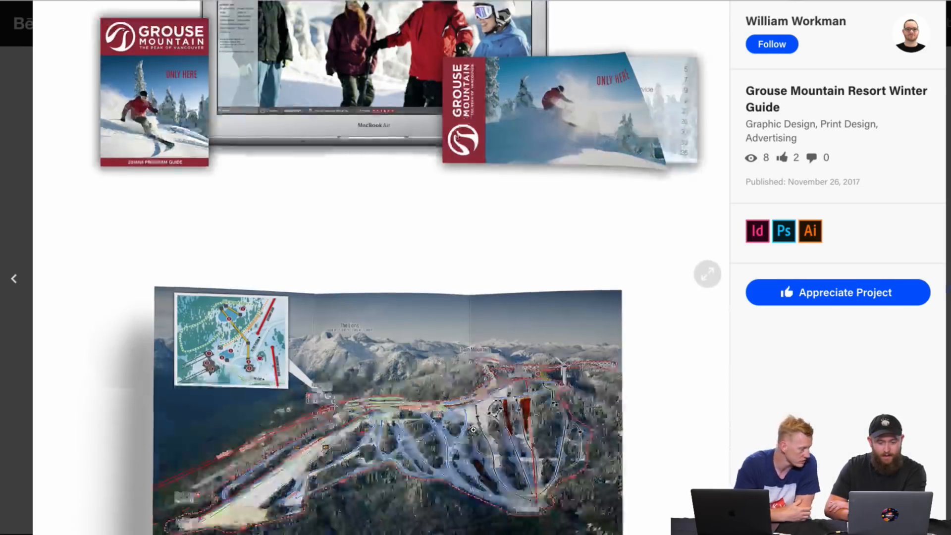
pyautogui.scroll(-8, 475, 434)
pyautogui.scroll(8, 474, 434)
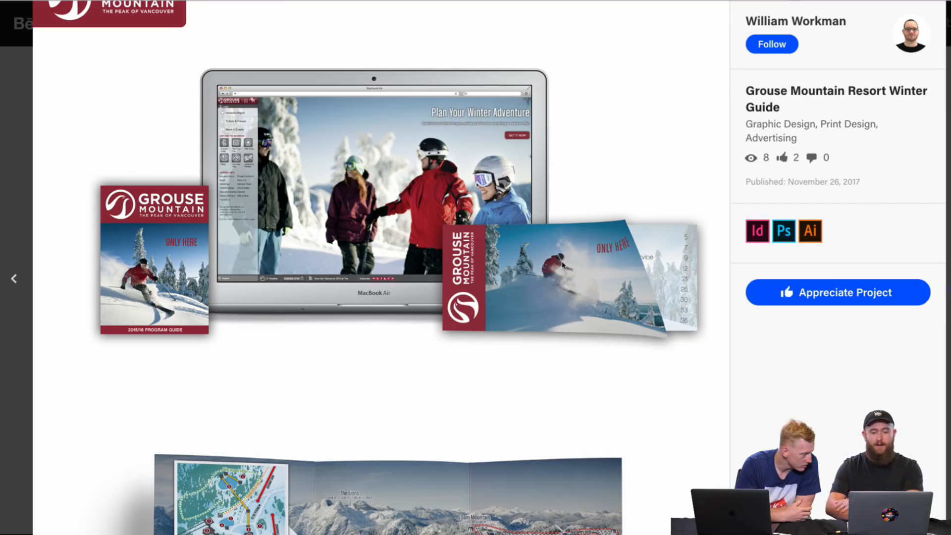
# Step: Compare the Grouse Mountain trail map and its legend with the laptop website and brochure mockups
pyautogui.scroll(-7, 523, 161)
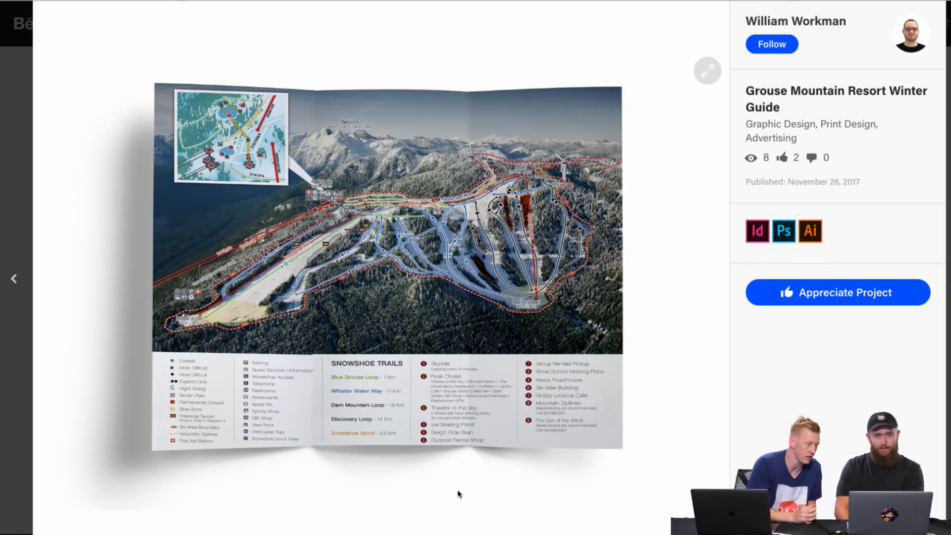
pyautogui.scroll(7, 458, 494)
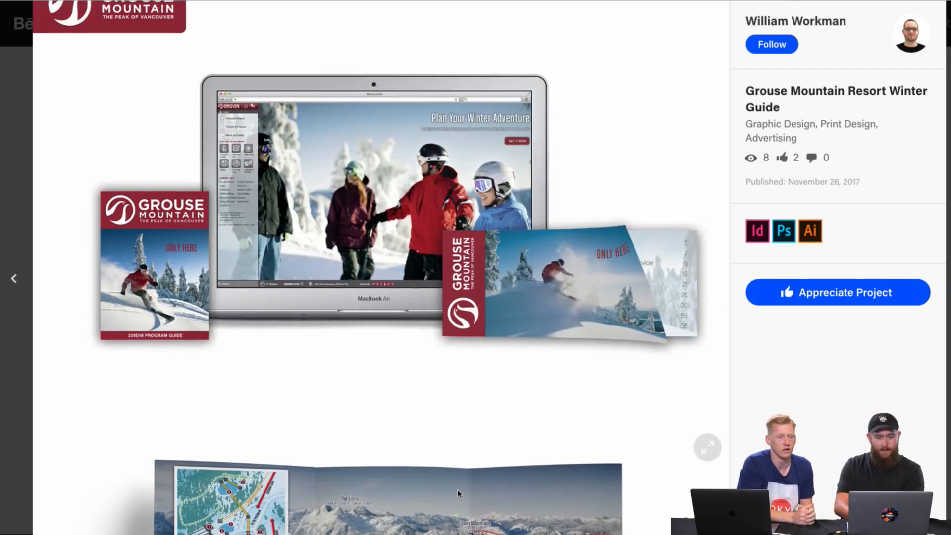
pyautogui.scroll(-2, 458, 494)
pyautogui.scroll(-2, 458, 494)
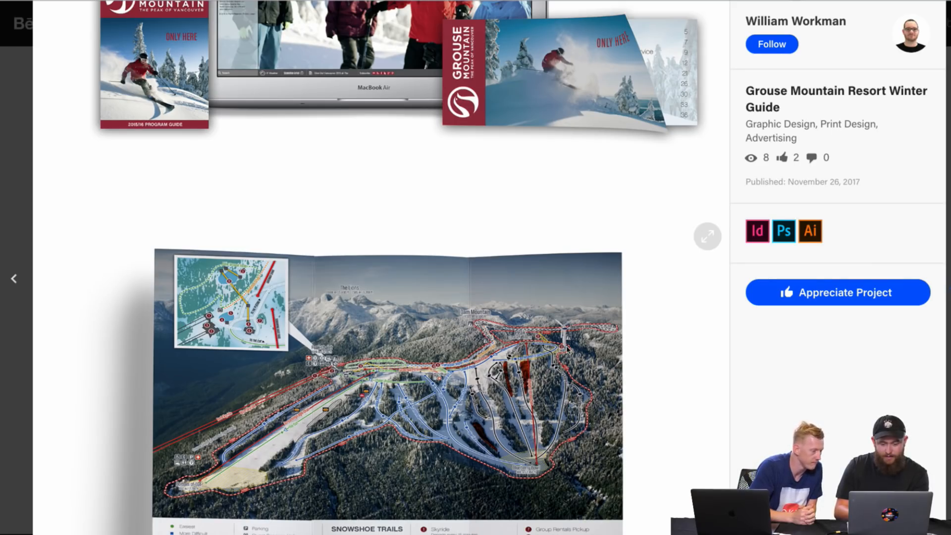
pyautogui.scroll(-1, 524, 331)
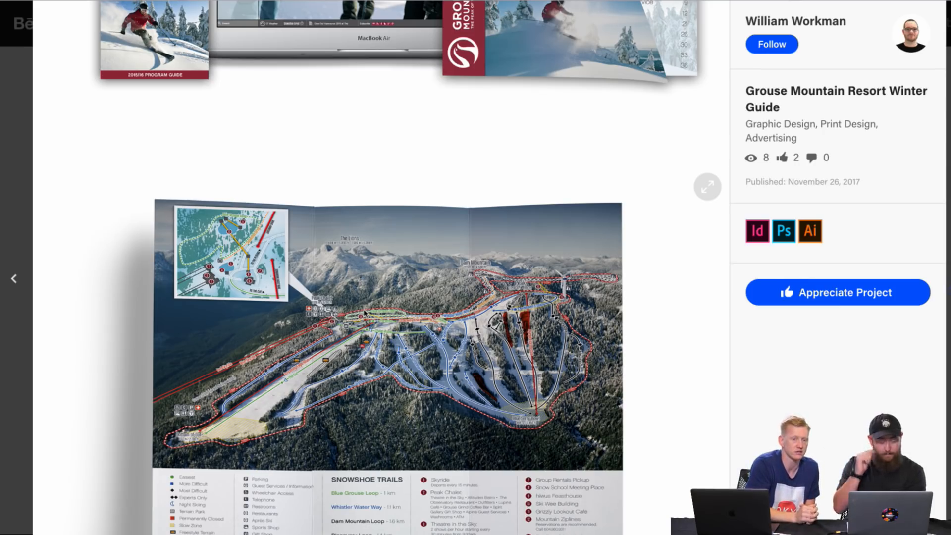
pyautogui.scroll(2, 365, 312)
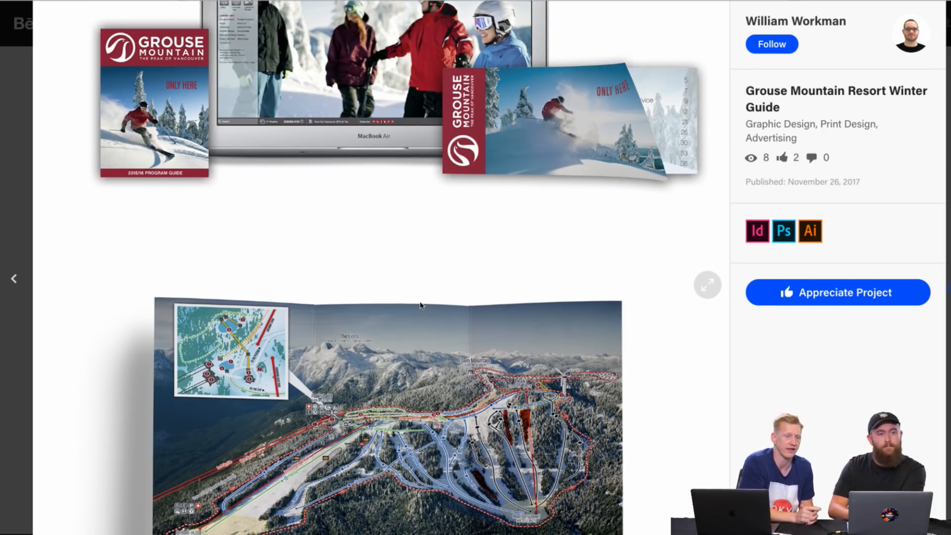
pyautogui.scroll(3, 420, 305)
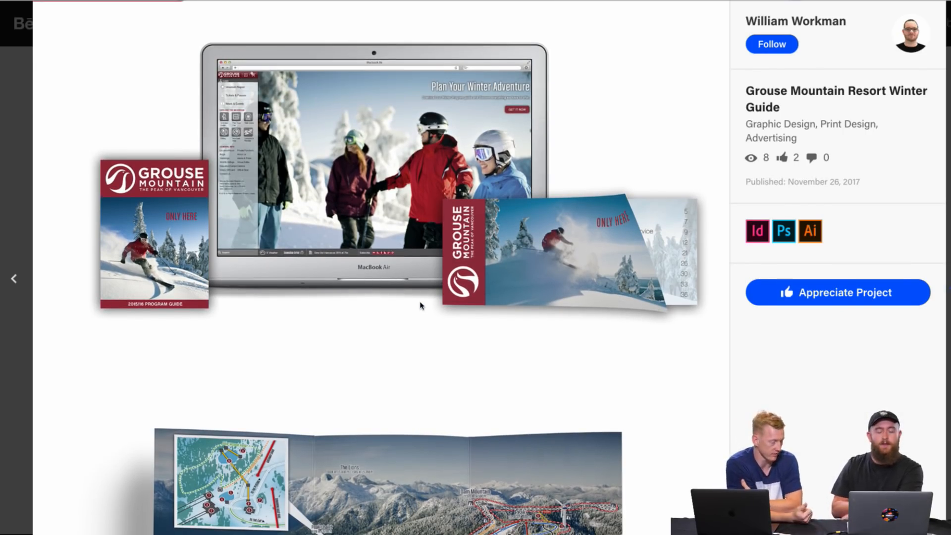
# Step: Recheck the Grouse Mountain website layout, program guide cover and ticket brochure against the fold-out map
pyautogui.scroll(-1, 420, 306)
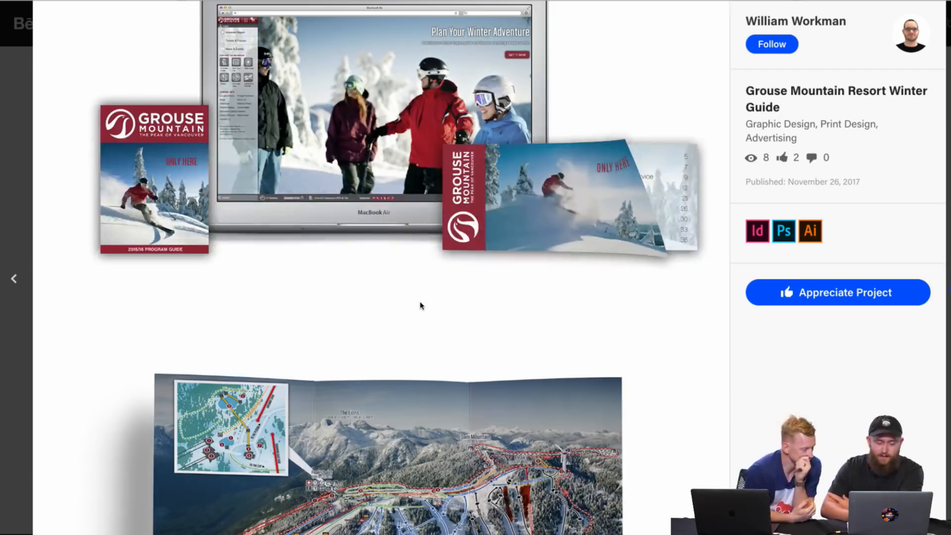
pyautogui.scroll(2, 420, 305)
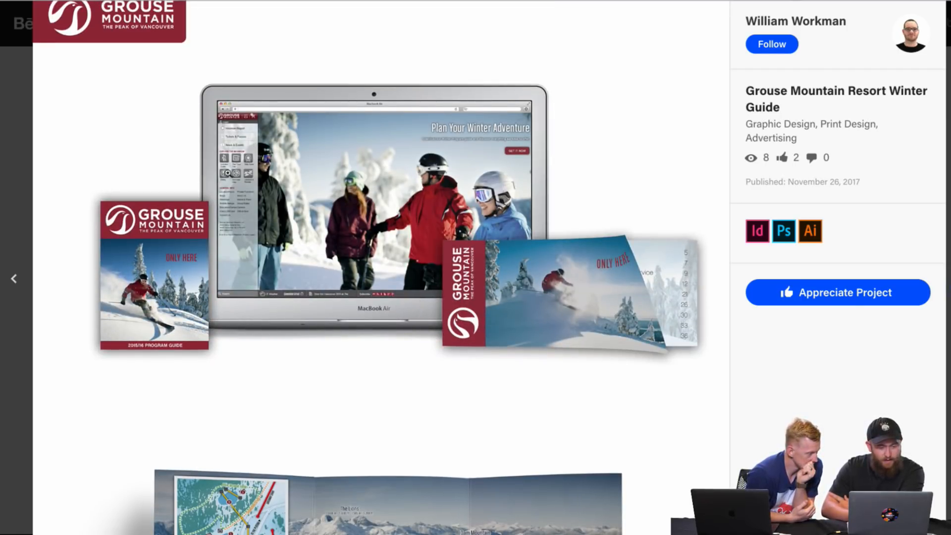
pyautogui.scroll(-5, 240, 246)
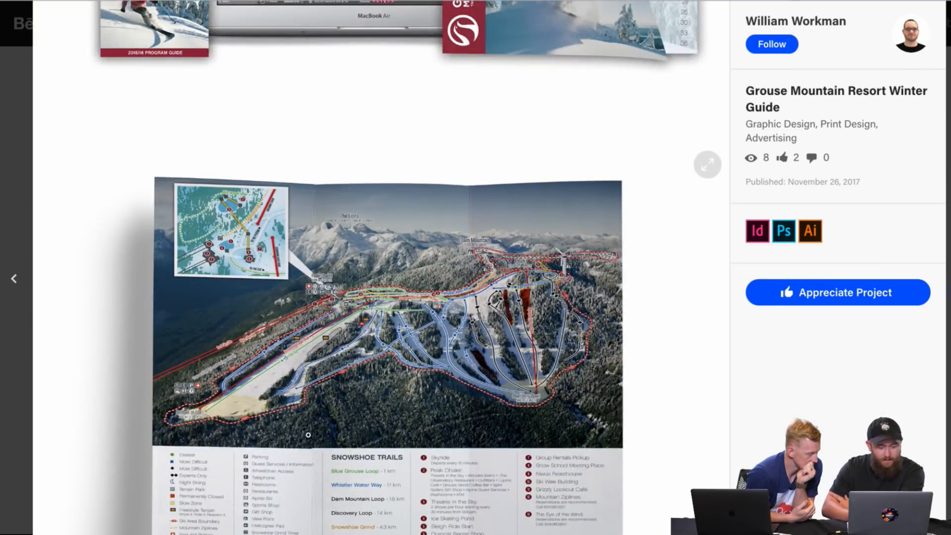
pyautogui.scroll(4, 308, 432)
pyautogui.scroll(-1, 276, 300)
pyautogui.scroll(1, 276, 302)
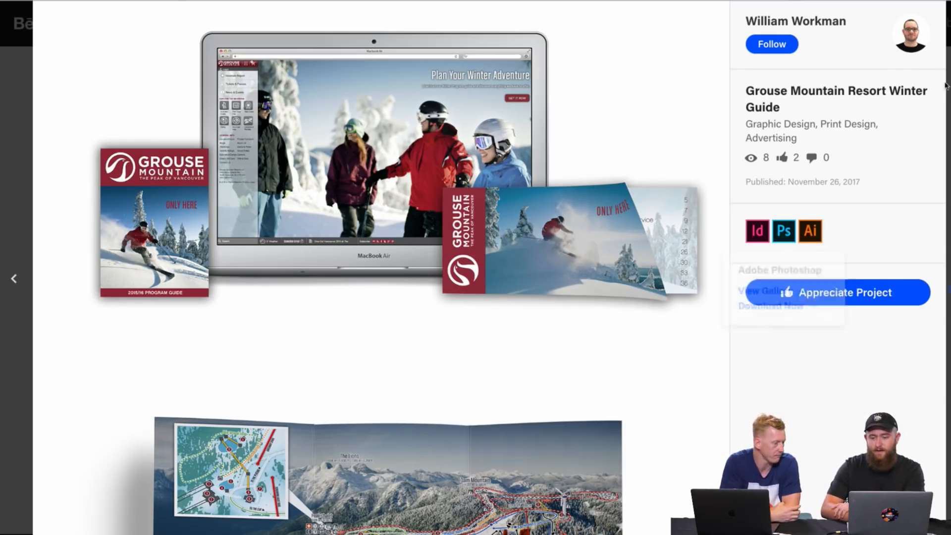
# Step: Close the Grouse Mountain project and look over the designer's project grid and profile details
pyautogui.press('Escape')
pyautogui.scroll(7, 686, 263)
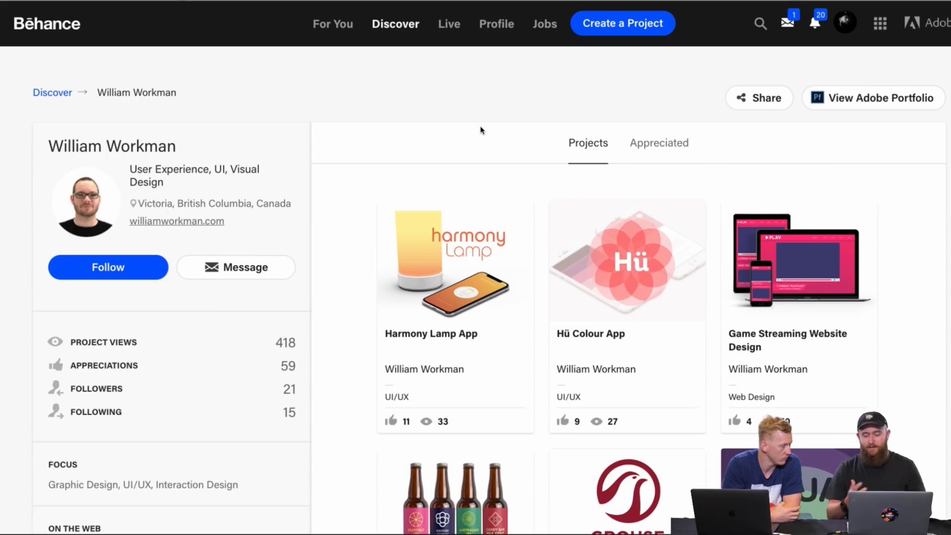
pyautogui.scroll(-9, 473, 145)
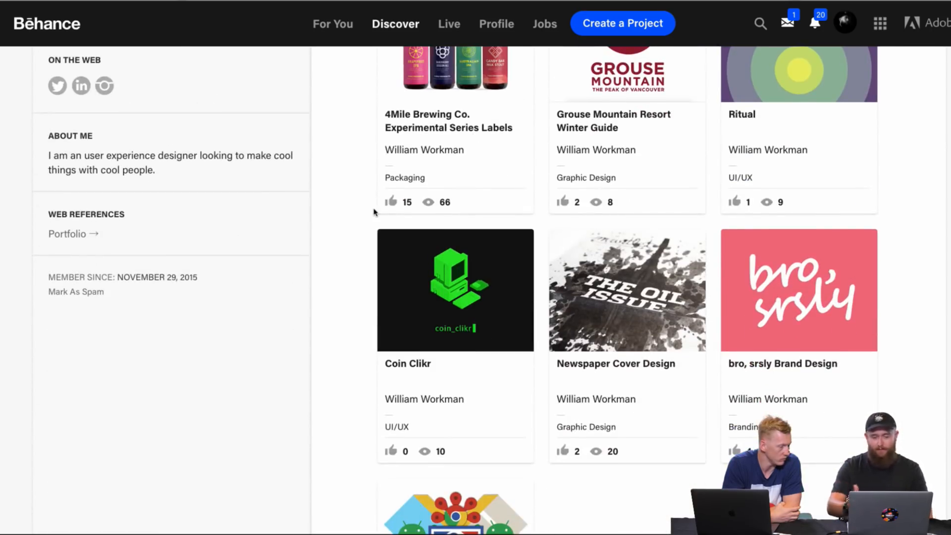
pyautogui.scroll(-3, 374, 212)
pyautogui.scroll(8, 374, 212)
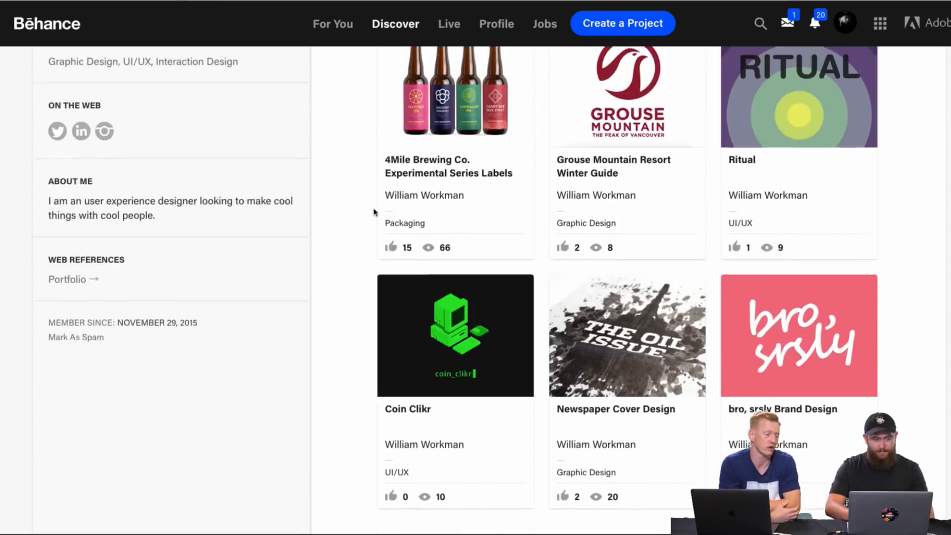
pyautogui.scroll(5, 374, 212)
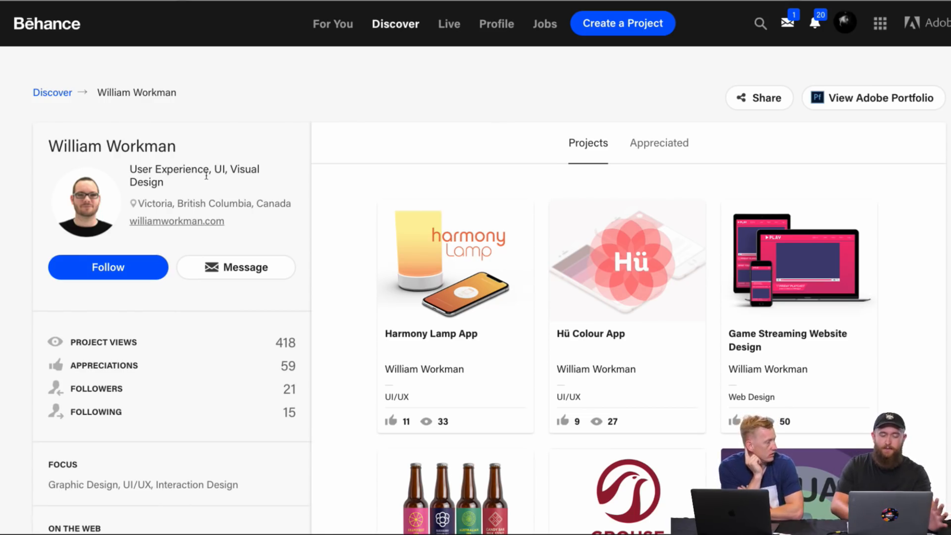
pyautogui.scroll(-3, 285, 250)
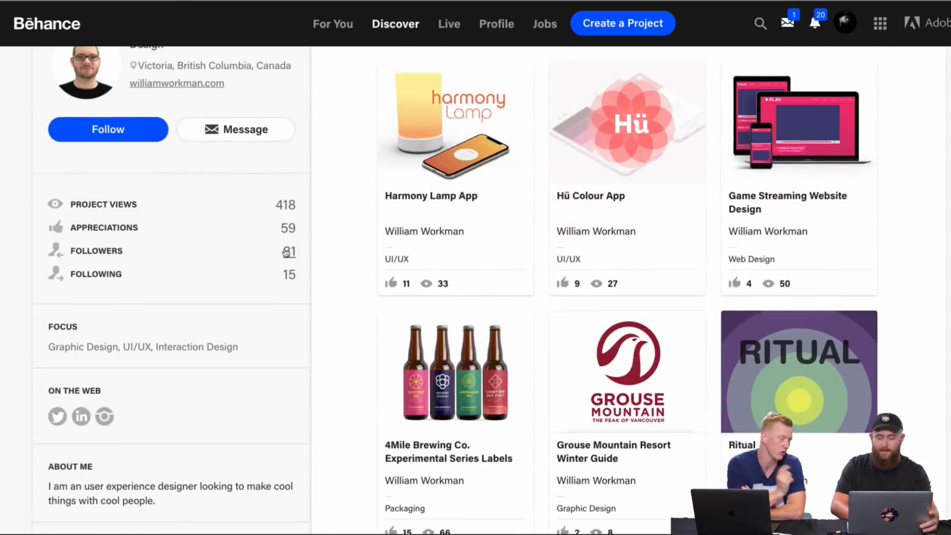
pyautogui.scroll(3, 414, 127)
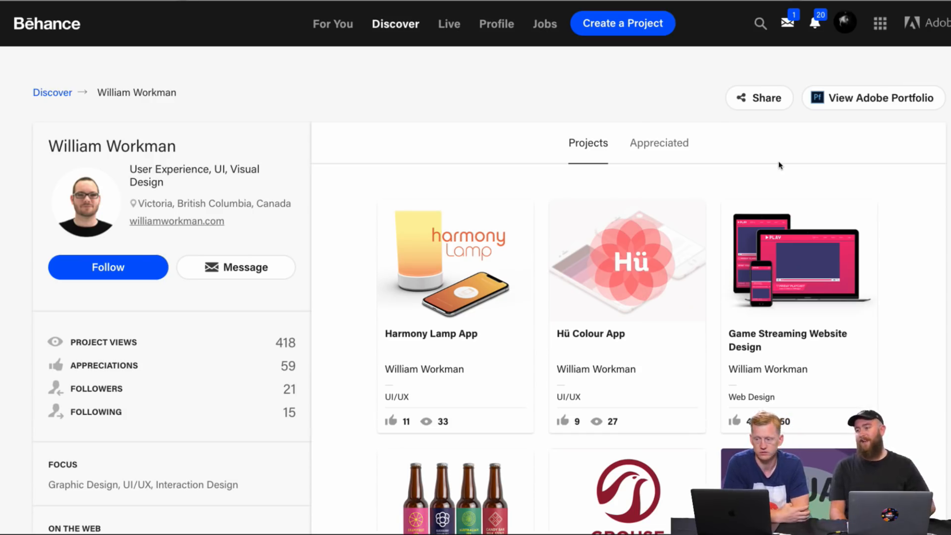
# Step: Switch to the Zax DESIGN document in Adobe XD and review the home page's hero and Fresh Off the Grill sections
pyautogui.press('super+Tab')
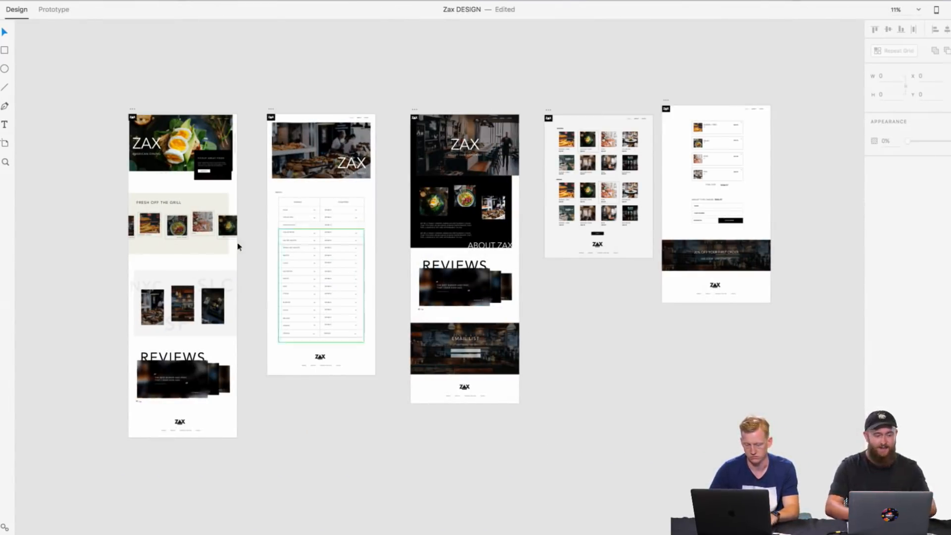
pyautogui.scroll(5, 121, 161)
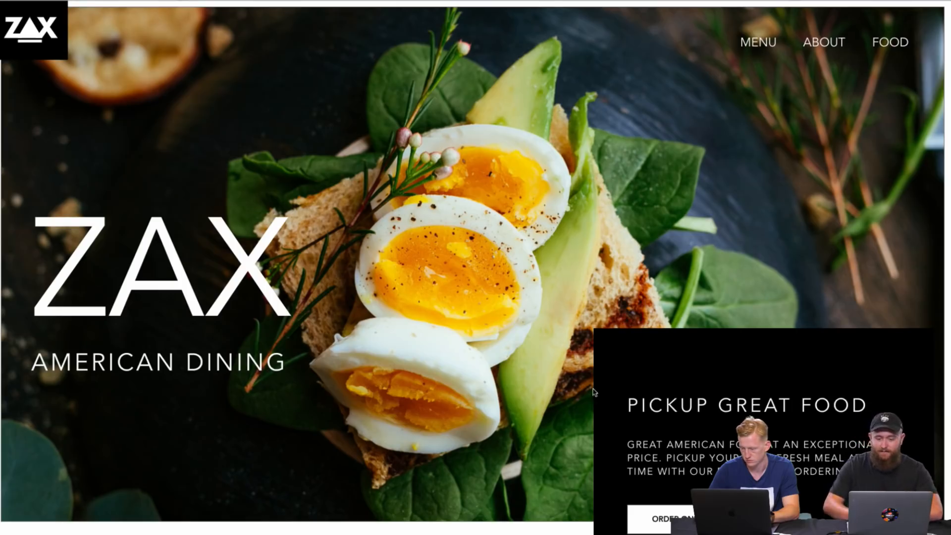
pyautogui.scroll(-10, 640, 224)
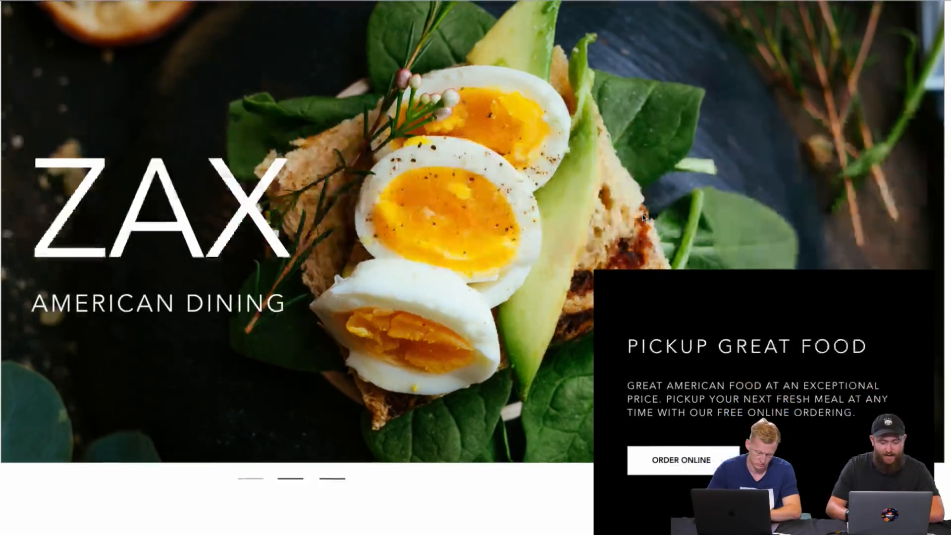
pyautogui.scroll(-5, 643, 218)
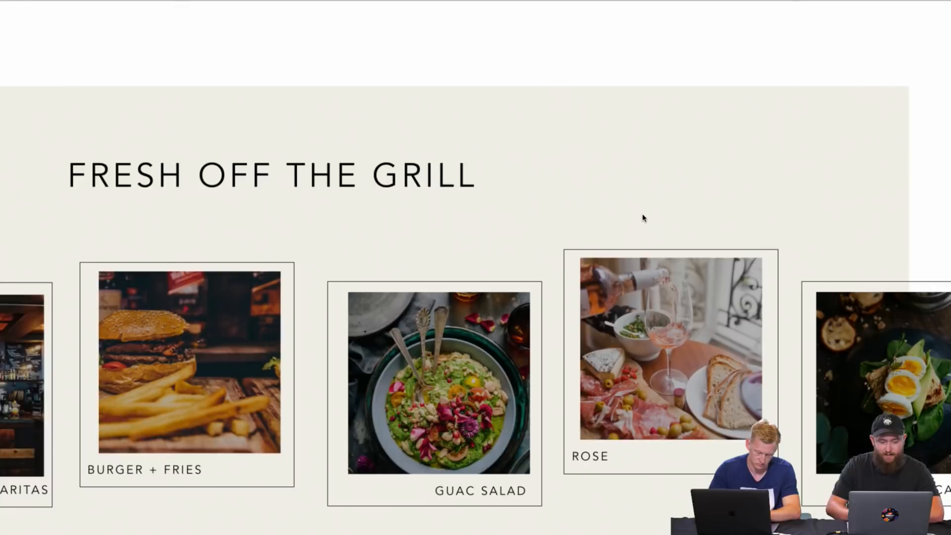
pyautogui.scroll(-3, 643, 217)
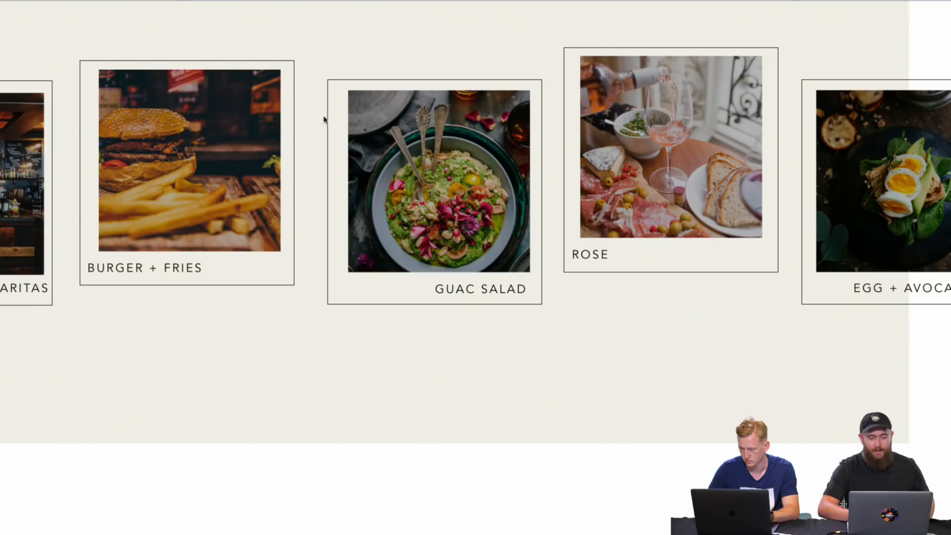
pyautogui.scroll(3, 322, 144)
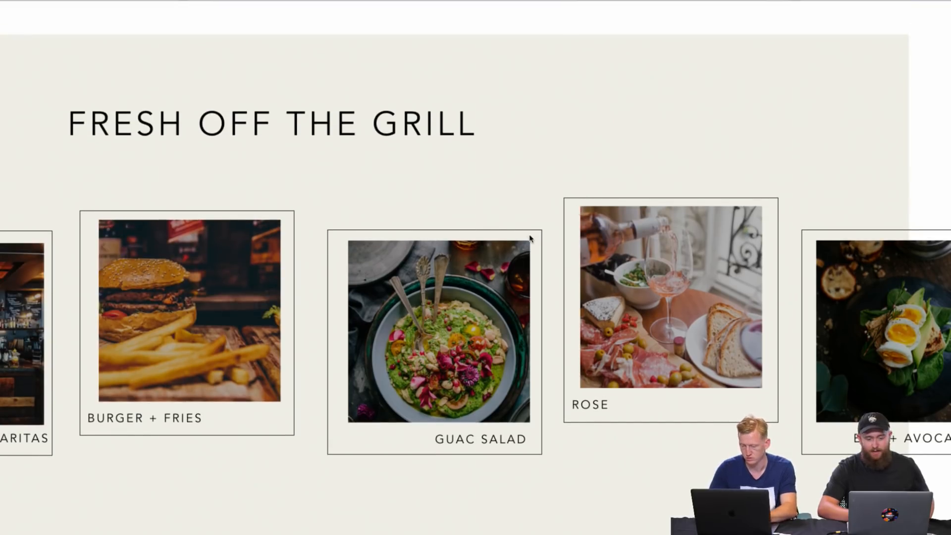
# Step: Examine the home page's NYC, SF and SLC location cards, continuing to the Reviews section
pyautogui.scroll(-12, 529, 240)
pyautogui.scroll(-2, 530, 239)
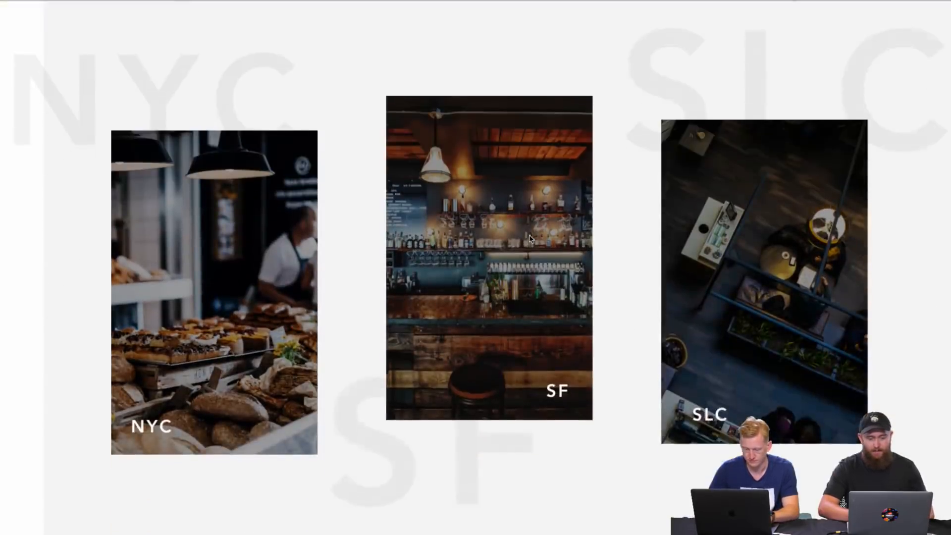
pyautogui.scroll(1, 530, 239)
pyautogui.scroll(-2, 531, 239)
pyautogui.scroll(1, 531, 239)
pyautogui.scroll(2, 530, 239)
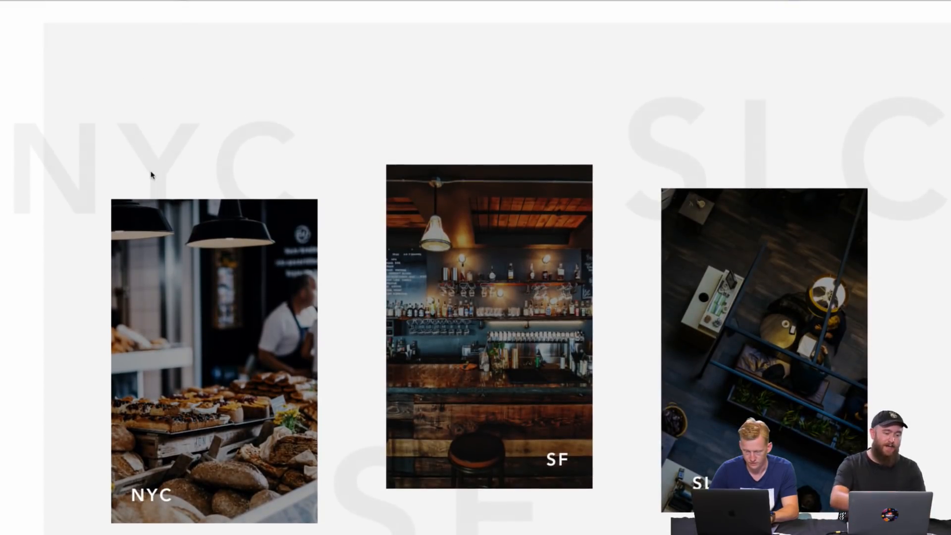
pyautogui.scroll(-1, 234, 273)
pyautogui.scroll(1, 233, 273)
pyautogui.scroll(-1, 233, 273)
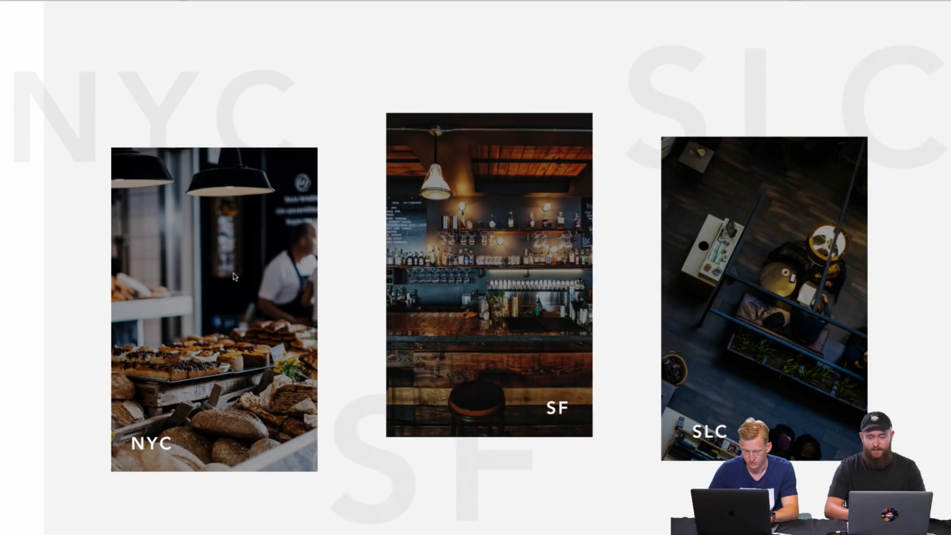
pyautogui.scroll(-2, 611, 352)
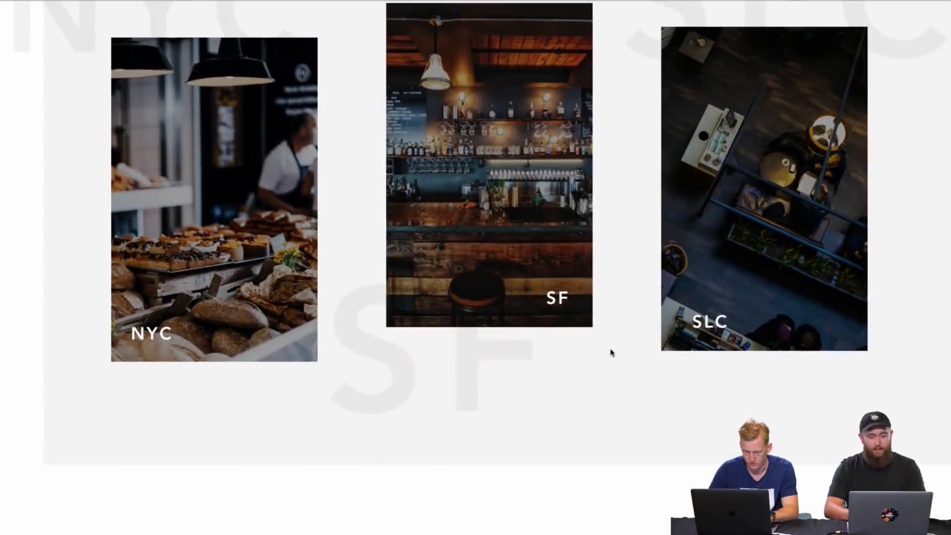
pyautogui.scroll(-10, 611, 353)
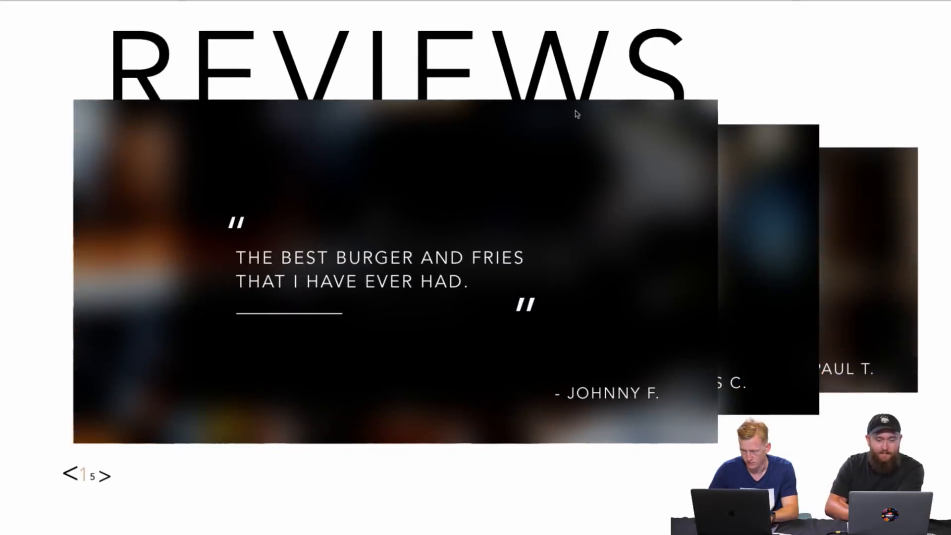